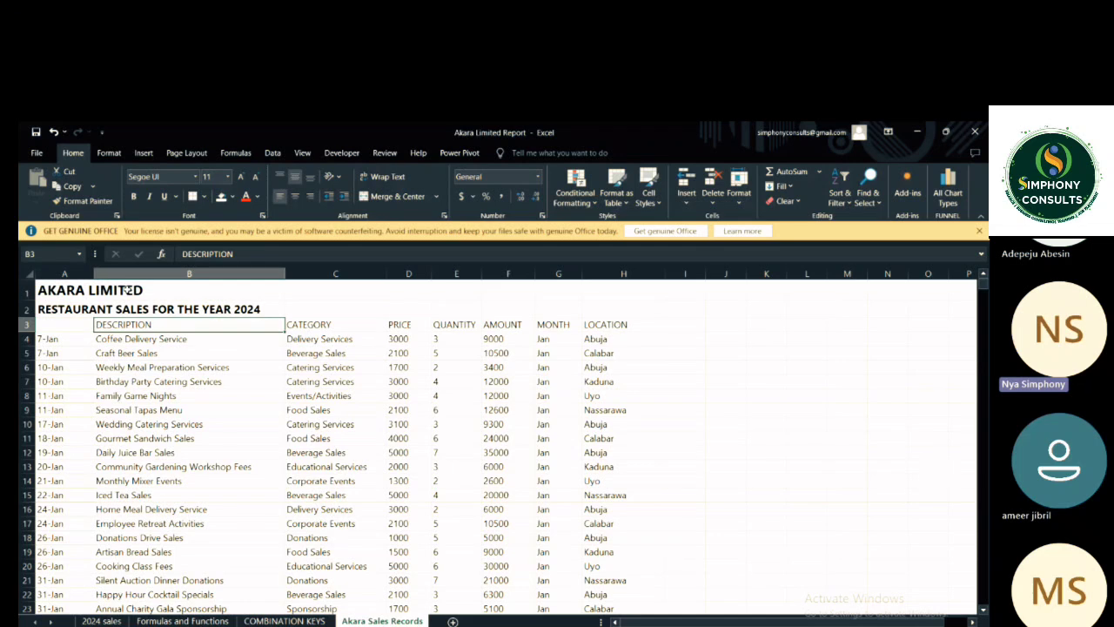
{"action": "left_click", "coordinate": [77, 309]}
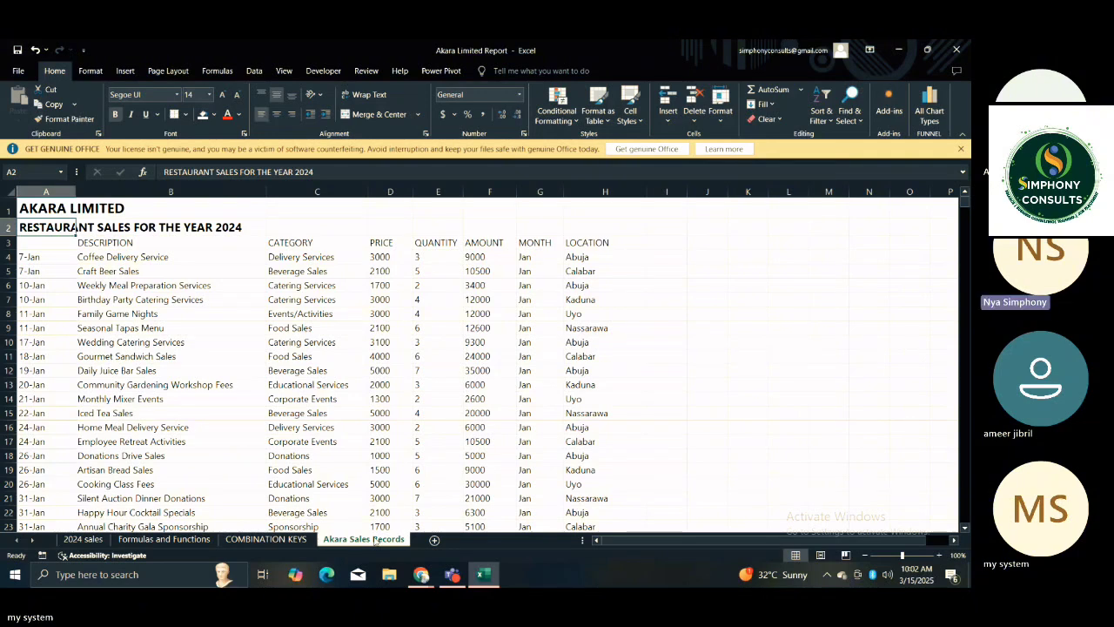
{"action": "left_click", "coordinate": [323, 428]}
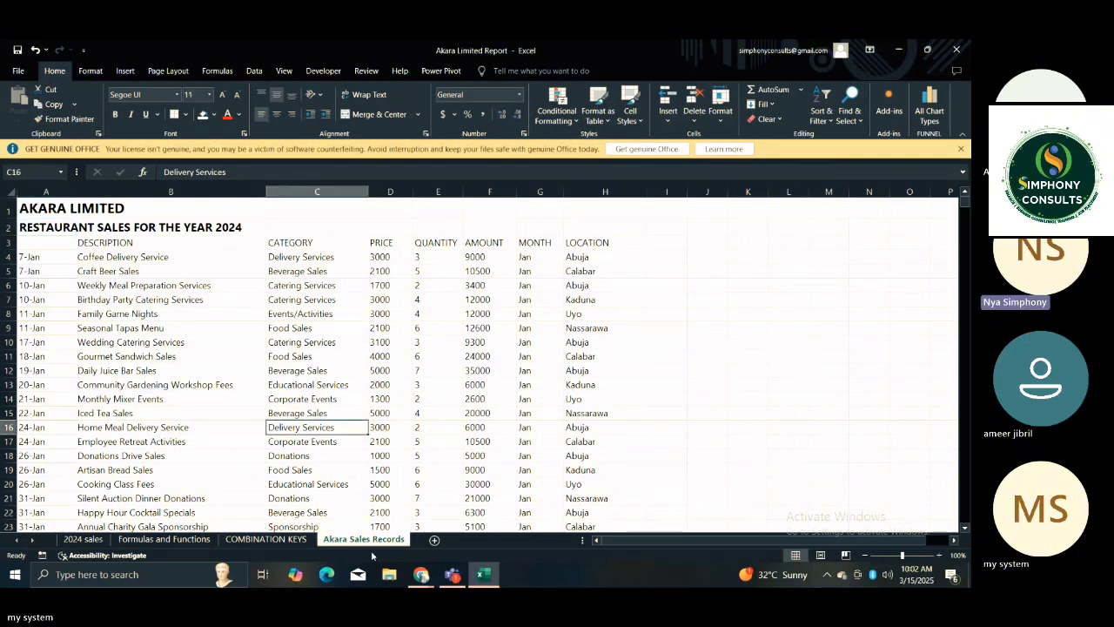
{"action": "right_click", "coordinate": [364, 541]}
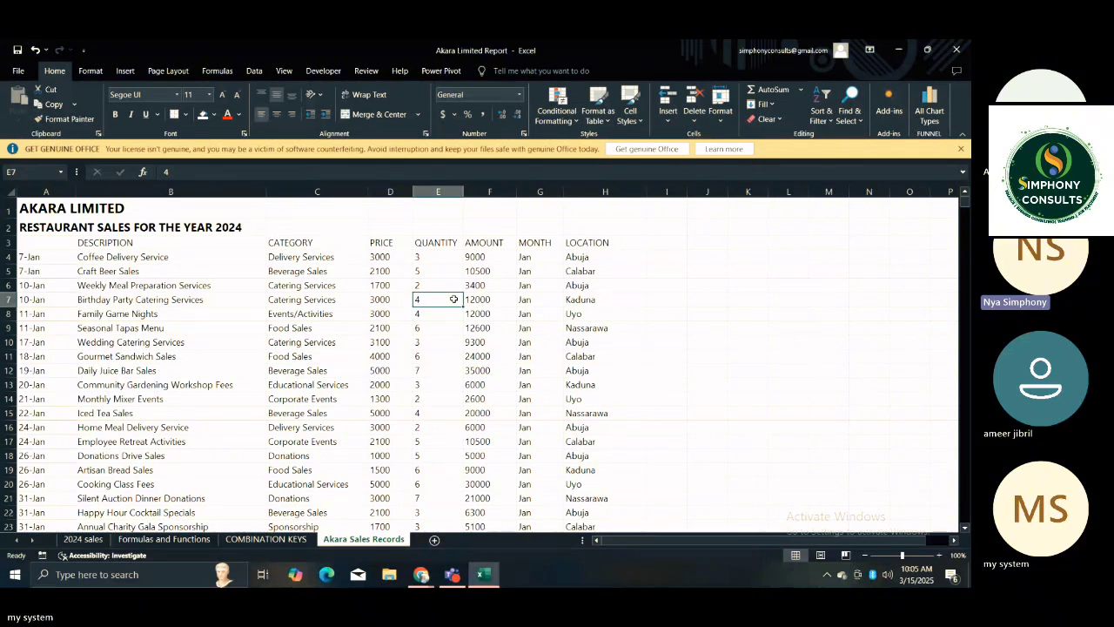
Review the Akara restaurant sales records from the January entries down to the October entries.
{"action": "key", "text": "Down"}
{"action": "key", "text": "Down"}
{"action": "key", "text": "Down"}
{"action": "key", "text": "Down"}
{"action": "key", "text": "Down"}
{"action": "key", "text": "Down"}
{"action": "key", "text": "Down"}
{"action": "key", "text": "Down"}
{"action": "key", "text": "Down"}
{"action": "key", "text": "Down"}
{"action": "key", "text": "Down"}
{"action": "key", "text": "Down"}
{"action": "key", "text": "Down"}
{"action": "key", "text": "Down"}
{"action": "key", "text": "Down"}
{"action": "key", "text": "Down"}
{"action": "key", "text": "Down"}
{"action": "key", "text": "Down"}
{"action": "key", "text": "Down"}
{"action": "key", "text": "Down"}
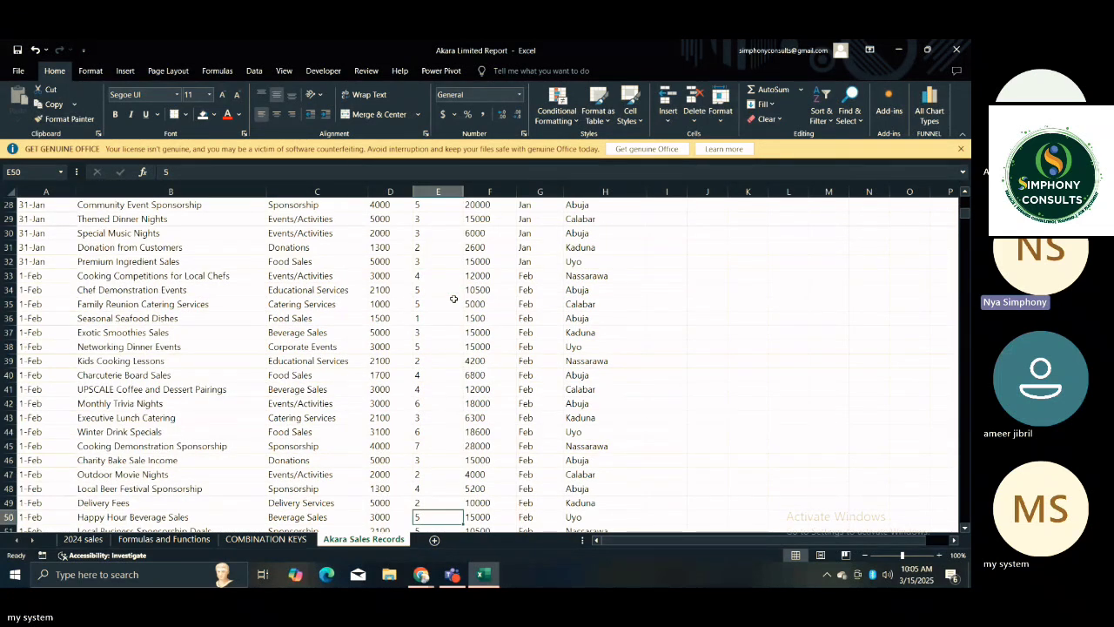
{"action": "key", "text": "Down"}
{"action": "key", "text": "Down"}
{"action": "key", "text": "Down"}
{"action": "key", "text": "Down"}
{"action": "key", "text": "Down"}
{"action": "key", "text": "Down"}
{"action": "key", "text": "Down"}
{"action": "key", "text": "Down"}
{"action": "key", "text": "Down"}
{"action": "key", "text": "Down"}
{"action": "key", "text": "Down"}
{"action": "key", "text": "Down"}
{"action": "key", "text": "Down"}
{"action": "key", "text": "Down"}
{"action": "key", "text": "Down"}
{"action": "key", "text": "Down"}
{"action": "key", "text": "Down"}
{"action": "key", "text": "Down"}
{"action": "key", "text": "Down"}
{"action": "key", "text": "Down"}
{"action": "key", "text": "Down"}
{"action": "key", "text": "Down"}
{"action": "key", "text": "Down"}
{"action": "key", "text": "Down"}
{"action": "key", "text": "Down"}
{"action": "key", "text": "Down"}
{"action": "key", "text": "Down"}
{"action": "key", "text": "Down"}
{"action": "key", "text": "Down"}
{"action": "key", "text": "Down"}
{"action": "key", "text": "Down"}
{"action": "key", "text": "Down"}
{"action": "key", "text": "Down"}
{"action": "key", "text": "Down"}
{"action": "key", "text": "Down"}
{"action": "key", "text": "Down"}
{"action": "key", "text": "Down"}
{"action": "key", "text": "Down"}
{"action": "key", "text": "Down"}
{"action": "key", "text": "Down"}
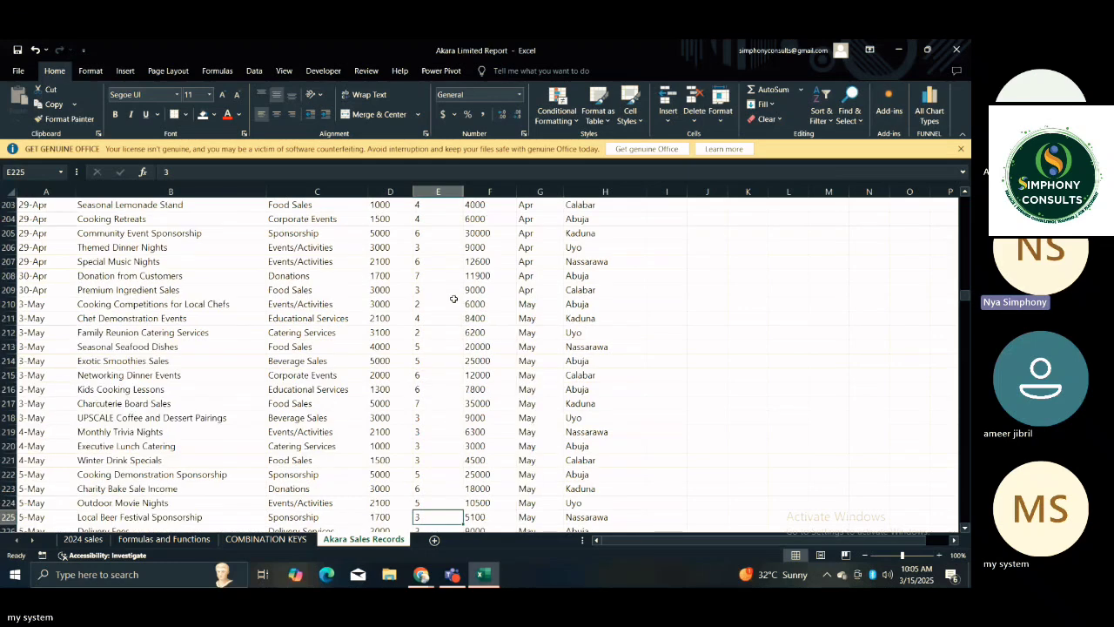
{"action": "key", "text": "Down"}
{"action": "key", "text": "Down"}
{"action": "key", "text": "Down"}
{"action": "key", "text": "Down"}
{"action": "key", "text": "Down"}
{"action": "key", "text": "Down"}
{"action": "key", "text": "Down"}
{"action": "key", "text": "Down"}
{"action": "key", "text": "Down"}
{"action": "key", "text": "Down"}
{"action": "key", "text": "Down"}
{"action": "key", "text": "Down"}
{"action": "key", "text": "Down"}
{"action": "key", "text": "Down"}
{"action": "key", "text": "Down"}
{"action": "key", "text": "Down"}
{"action": "key", "text": "Down"}
{"action": "key", "text": "Down"}
{"action": "key", "text": "Down"}
{"action": "key", "text": "Down"}
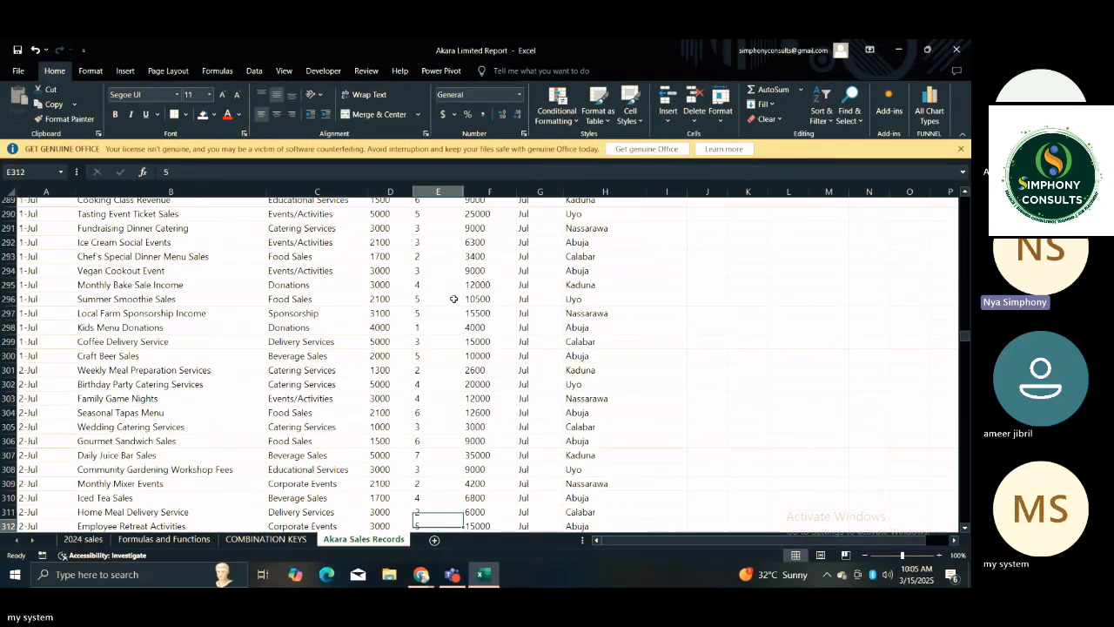
{"action": "key", "text": "Down"}
{"action": "key", "text": "Down"}
{"action": "key", "text": "Down"}
{"action": "key", "text": "Down"}
{"action": "key", "text": "Down"}
{"action": "key", "text": "Down"}
{"action": "key", "text": "Down"}
{"action": "key", "text": "Down"}
{"action": "key", "text": "Down"}
{"action": "key", "text": "Down"}
{"action": "key", "text": "Down"}
{"action": "key", "text": "Down"}
{"action": "key", "text": "Down"}
{"action": "key", "text": "Down"}
{"action": "key", "text": "Down"}
{"action": "key", "text": "Down"}
{"action": "key", "text": "Down"}
{"action": "key", "text": "Down"}
{"action": "key", "text": "Down"}
{"action": "key", "text": "Down"}
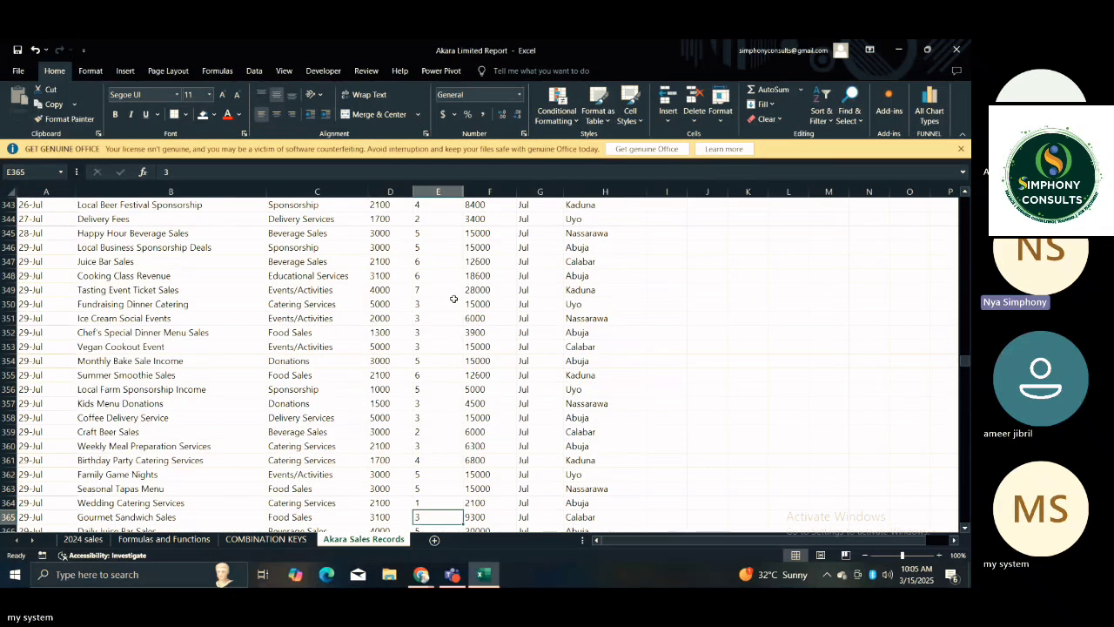
{"action": "key", "text": "Down"}
{"action": "key", "text": "Down"}
{"action": "key", "text": "Down"}
{"action": "key", "text": "Down"}
{"action": "key", "text": "Down"}
{"action": "key", "text": "Down"}
{"action": "key", "text": "Down"}
{"action": "key", "text": "Down"}
{"action": "key", "text": "Down"}
{"action": "key", "text": "Down"}
{"action": "key", "text": "Down"}
{"action": "key", "text": "Down"}
{"action": "key", "text": "Down"}
{"action": "key", "text": "Down"}
{"action": "key", "text": "Down"}
{"action": "key", "text": "Down"}
{"action": "key", "text": "Down"}
{"action": "key", "text": "Down"}
{"action": "key", "text": "Down"}
{"action": "key", "text": "Down"}
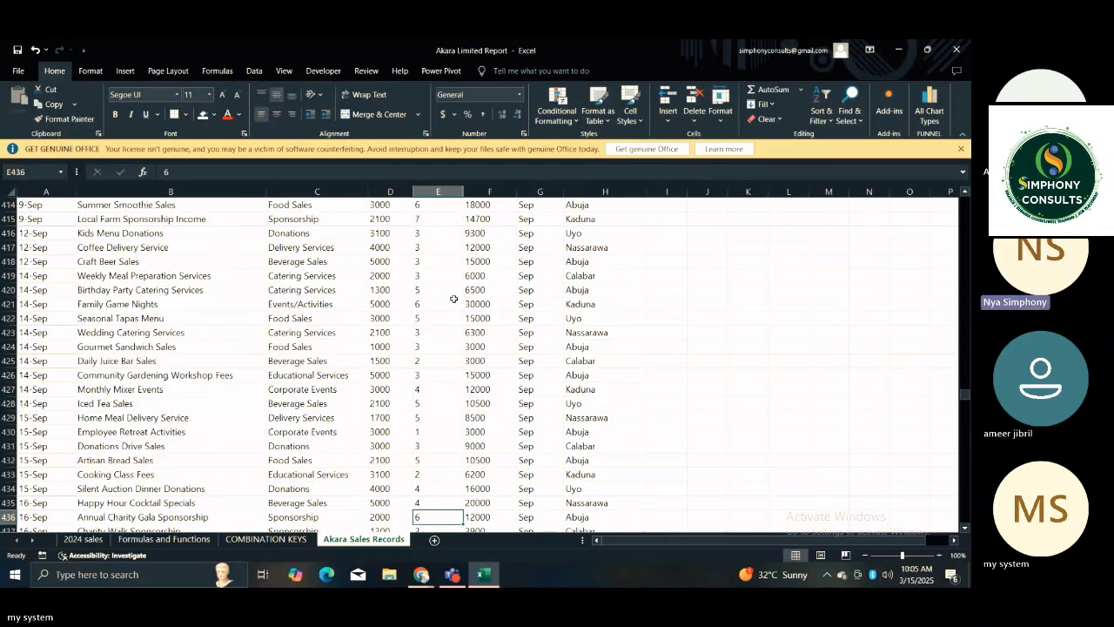
{"action": "key", "text": "Down"}
{"action": "key", "text": "Down"}
{"action": "key", "text": "Down"}
{"action": "key", "text": "Down"}
{"action": "key", "text": "Down"}
{"action": "key", "text": "Down"}
{"action": "key", "text": "Down"}
{"action": "key", "text": "Down"}
{"action": "key", "text": "Down"}
{"action": "key", "text": "Down"}
{"action": "key", "text": "Down"}
{"action": "key", "text": "Down"}
{"action": "key", "text": "Down"}
{"action": "key", "text": "Down"}
{"action": "key", "text": "Down"}
{"action": "key", "text": "Down"}
{"action": "key", "text": "Down"}
{"action": "key", "text": "Down"}
{"action": "key", "text": "Down"}
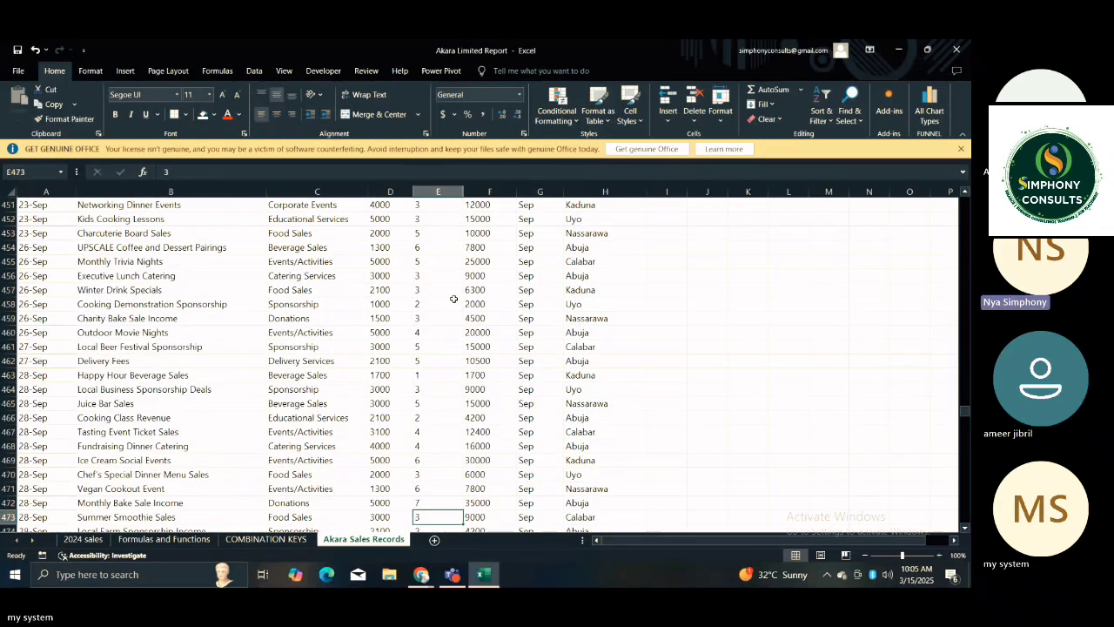
{"action": "key", "text": "Down"}
{"action": "key", "text": "Down"}
{"action": "key", "text": "Down"}
{"action": "key", "text": "Down"}
{"action": "key", "text": "Down"}
{"action": "key", "text": "Down"}
{"action": "key", "text": "Down"}
{"action": "key", "text": "Down"}
{"action": "key", "text": "Down"}
{"action": "key", "text": "Down"}
{"action": "key", "text": "Down"}
{"action": "key", "text": "Down"}
{"action": "key", "text": "Down"}
{"action": "key", "text": "Down"}
{"action": "key", "text": "Down"}
{"action": "key", "text": "Down"}
{"action": "key", "text": "Down"}
{"action": "key", "text": "Down"}
{"action": "key", "text": "Down"}
{"action": "key", "text": "Down"}
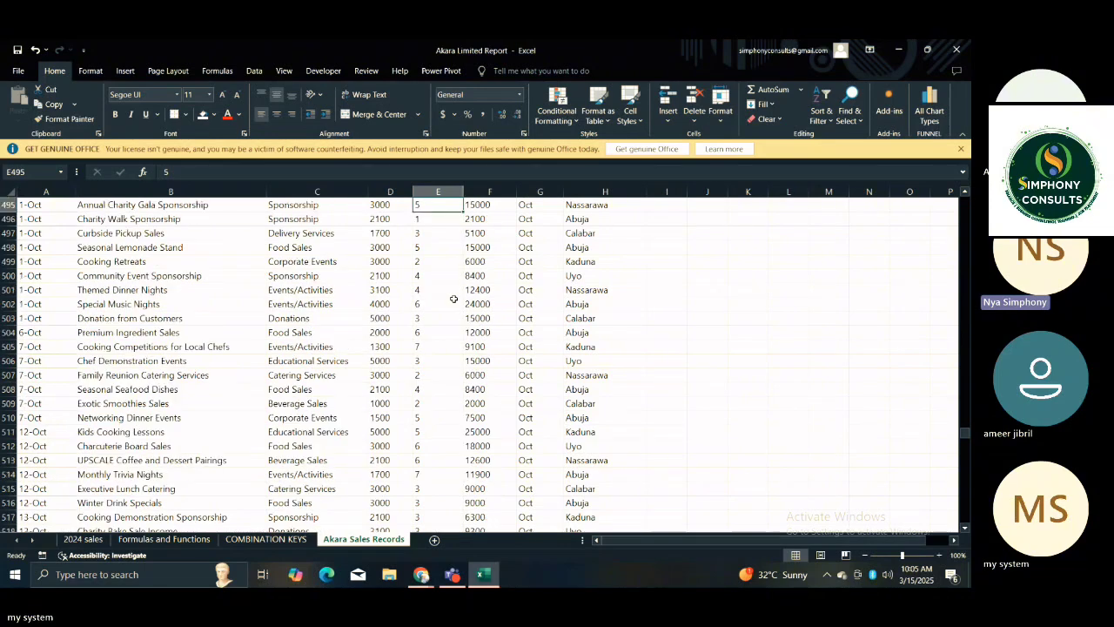
Review the sales records and their categories from October back up to January, ending at the company title in A1.
{"action": "key", "text": "Up"}
{"action": "key", "text": "Up"}
{"action": "key", "text": "Up"}
{"action": "key", "text": "Up"}
{"action": "key", "text": "Up"}
{"action": "key", "text": "Up"}
{"action": "key", "text": "Up"}
{"action": "key", "text": "Up"}
{"action": "key", "text": "Up"}
{"action": "key", "text": "Up"}
{"action": "key", "text": "Up"}
{"action": "key", "text": "Up"}
{"action": "key", "text": "Up"}
{"action": "key", "text": "Up"}
{"action": "key", "text": "Up"}
{"action": "key", "text": "Up"}
{"action": "key", "text": "Up"}
{"action": "key", "text": "Up"}
{"action": "key", "text": "Up"}
{"action": "key", "text": "Up"}
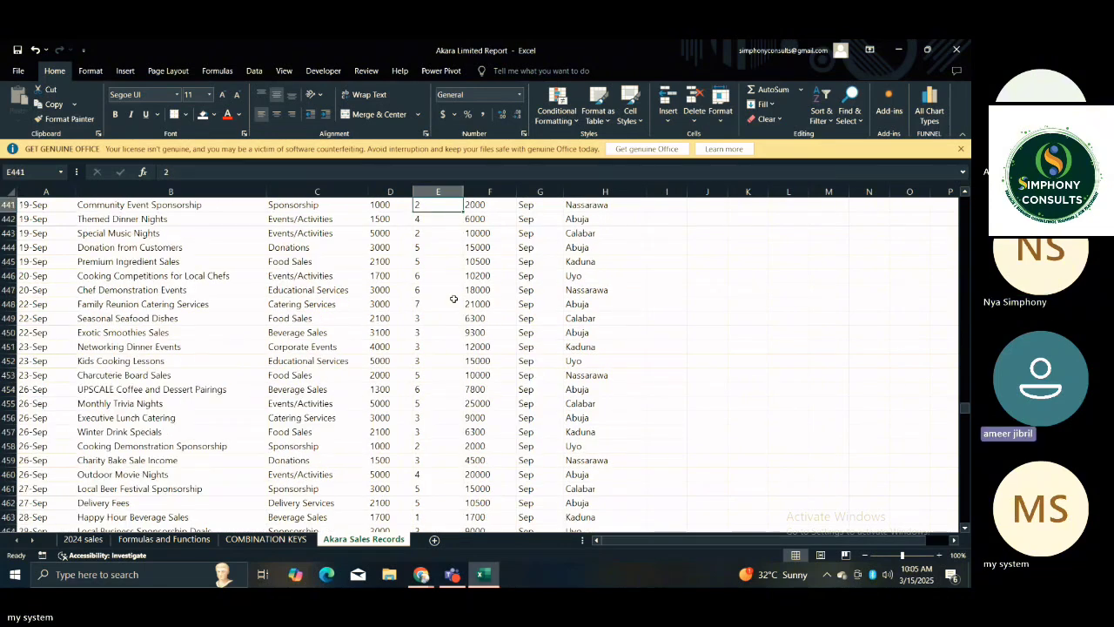
{"action": "key", "text": "Up"}
{"action": "key", "text": "Up"}
{"action": "key", "text": "Up"}
{"action": "key", "text": "Up"}
{"action": "key", "text": "Up"}
{"action": "key", "text": "Up"}
{"action": "key", "text": "Up"}
{"action": "key", "text": "Up"}
{"action": "key", "text": "Up"}
{"action": "key", "text": "Up"}
{"action": "key", "text": "Up"}
{"action": "key", "text": "Up"}
{"action": "key", "text": "Up"}
{"action": "key", "text": "Up"}
{"action": "key", "text": "Up"}
{"action": "key", "text": "Up"}
{"action": "key", "text": "Up"}
{"action": "key", "text": "Up"}
{"action": "key", "text": "Up"}
{"action": "key", "text": "Up"}
{"action": "key", "text": "Left"}
{"action": "key", "text": "Left"}
{"action": "key", "text": "Up"}
{"action": "key", "text": "Up"}
{"action": "key", "text": "Up"}
{"action": "key", "text": "Up"}
{"action": "key", "text": "Up"}
{"action": "key", "text": "Up"}
{"action": "key", "text": "Up"}
{"action": "key", "text": "Up"}
{"action": "key", "text": "Up"}
{"action": "key", "text": "Up"}
{"action": "key", "text": "Up"}
{"action": "key", "text": "Up"}
{"action": "key", "text": "Up"}
{"action": "key", "text": "Up"}
{"action": "key", "text": "Up"}
{"action": "key", "text": "Up"}
{"action": "key", "text": "Up"}
{"action": "key", "text": "Up"}
{"action": "key", "text": "Up"}
{"action": "key", "text": "Up"}
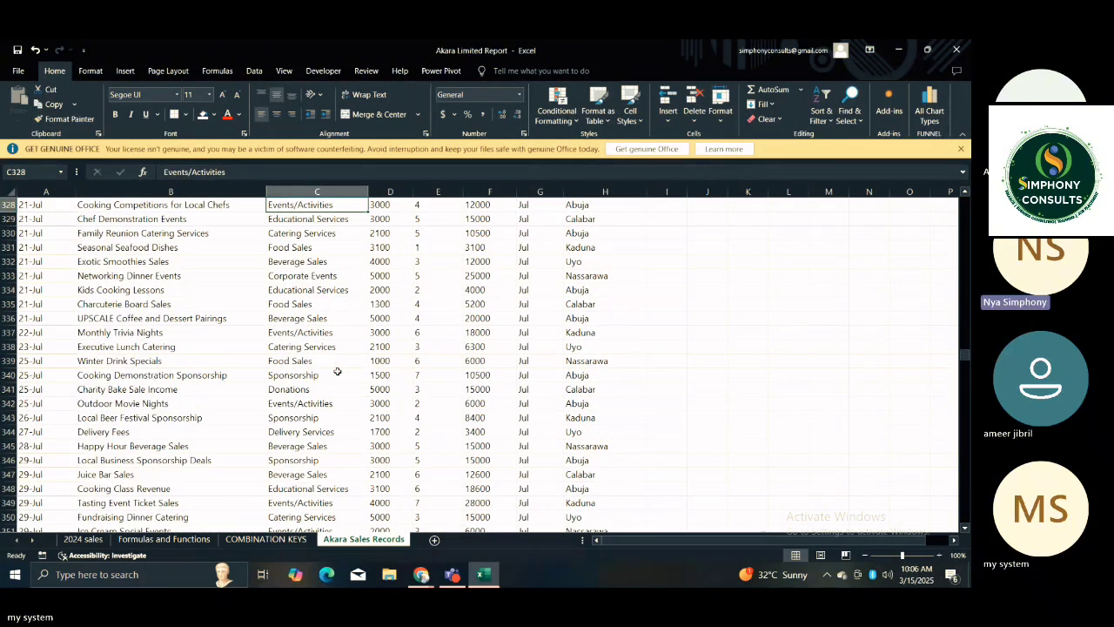
{"action": "key", "text": "Up"}
{"action": "key", "text": "Up"}
{"action": "key", "text": "Up"}
{"action": "key", "text": "Up"}
{"action": "key", "text": "Up"}
{"action": "key", "text": "Up"}
{"action": "key", "text": "Up"}
{"action": "key", "text": "Up"}
{"action": "key", "text": "Up"}
{"action": "key", "text": "Up"}
{"action": "key", "text": "Up"}
{"action": "key", "text": "Up"}
{"action": "key", "text": "Up"}
{"action": "key", "text": "Up"}
{"action": "key", "text": "Up"}
{"action": "key", "text": "Up"}
{"action": "key", "text": "Up"}
{"action": "key", "text": "Up"}
{"action": "key", "text": "Up"}
{"action": "key", "text": "Up"}
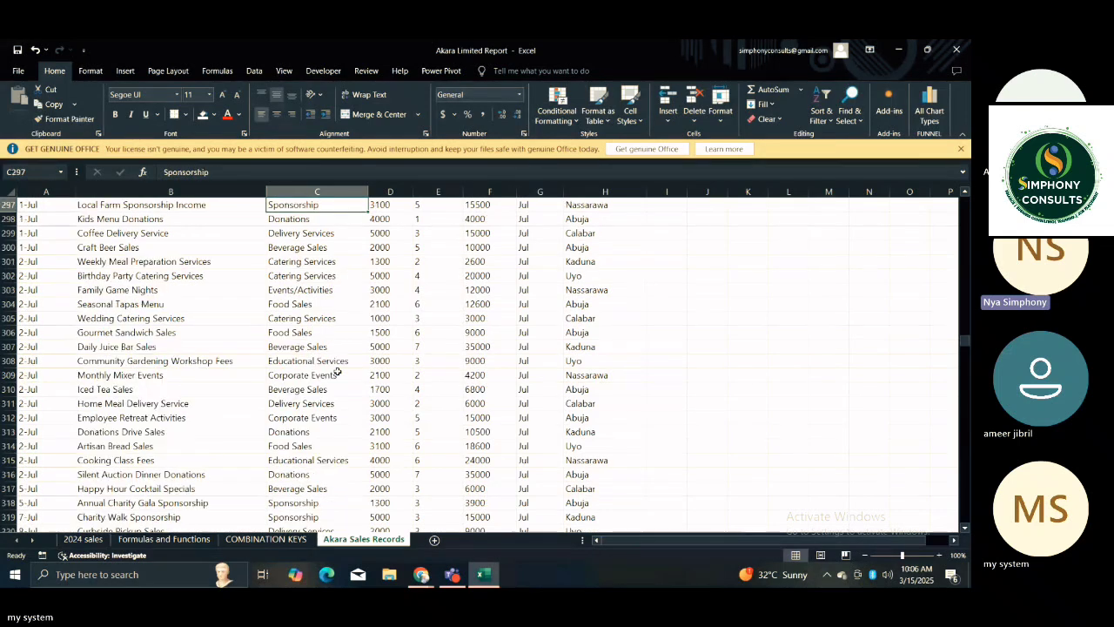
{"action": "key", "text": "Up"}
{"action": "key", "text": "Up"}
{"action": "key", "text": "Up"}
{"action": "key", "text": "Up"}
{"action": "key", "text": "Up"}
{"action": "key", "text": "Up"}
{"action": "key", "text": "Up"}
{"action": "key", "text": "Up"}
{"action": "key", "text": "Up"}
{"action": "key", "text": "Up"}
{"action": "key", "text": "Up"}
{"action": "key", "text": "Up"}
{"action": "key", "text": "Up"}
{"action": "key", "text": "Up"}
{"action": "key", "text": "Up"}
{"action": "key", "text": "Up"}
{"action": "key", "text": "Up"}
{"action": "key", "text": "Up"}
{"action": "key", "text": "Up"}
{"action": "key", "text": "Up"}
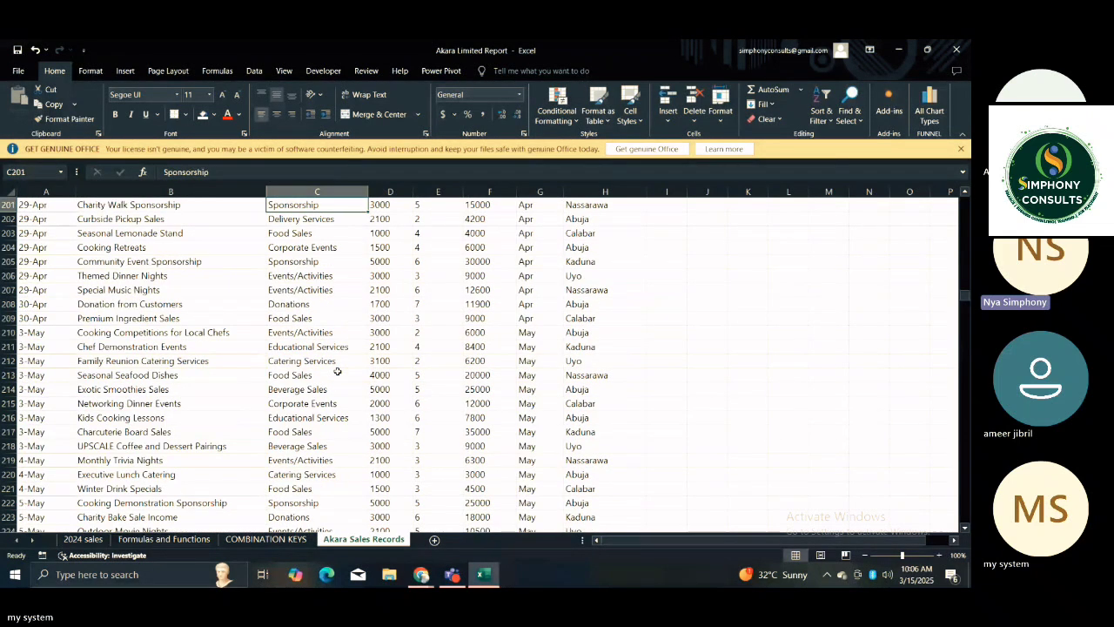
{"action": "key", "text": "Up"}
{"action": "key", "text": "Up"}
{"action": "key", "text": "Up"}
{"action": "key", "text": "Up"}
{"action": "key", "text": "Up"}
{"action": "key", "text": "Up"}
{"action": "key", "text": "Up"}
{"action": "key", "text": "Up"}
{"action": "key", "text": "Up"}
{"action": "key", "text": "Up"}
{"action": "key", "text": "Up"}
{"action": "key", "text": "Up"}
{"action": "key", "text": "Up"}
{"action": "key", "text": "Up"}
{"action": "key", "text": "Up"}
{"action": "key", "text": "Up"}
{"action": "key", "text": "Up"}
{"action": "key", "text": "Up"}
{"action": "key", "text": "Up"}
{"action": "key", "text": "Up"}
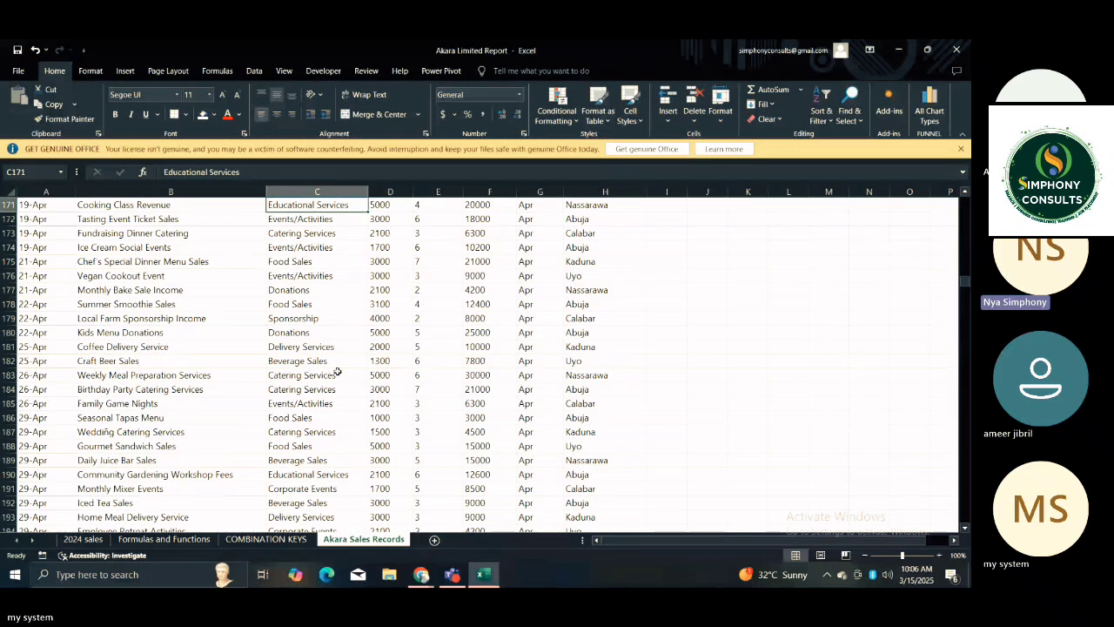
{"action": "key", "text": "Up"}
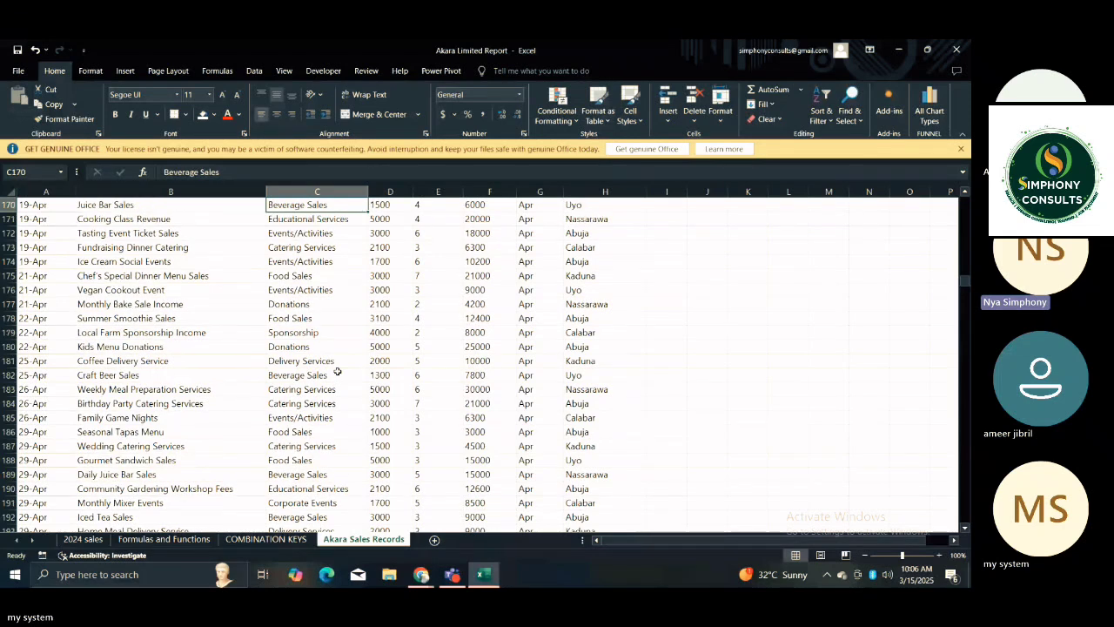
{"action": "key", "text": "Up"}
{"action": "key", "text": "Up"}
{"action": "key", "text": "Up"}
{"action": "key", "text": "Up"}
{"action": "key", "text": "Up"}
{"action": "key", "text": "Up"}
{"action": "key", "text": "Up"}
{"action": "key", "text": "Up"}
{"action": "key", "text": "Up"}
{"action": "key", "text": "Up"}
{"action": "key", "text": "Up"}
{"action": "key", "text": "Up"}
{"action": "key", "text": "Up"}
{"action": "key", "text": "Up"}
{"action": "key", "text": "Up"}
{"action": "key", "text": "Up"}
{"action": "key", "text": "Up"}
{"action": "key", "text": "Up"}
{"action": "key", "text": "Up"}
{"action": "key", "text": "Up"}
{"action": "key", "text": "Up"}
{"action": "key", "text": "Up"}
{"action": "key", "text": "Up"}
{"action": "key", "text": "Up"}
{"action": "key", "text": "Up"}
{"action": "key", "text": "Up"}
{"action": "key", "text": "Up"}
{"action": "key", "text": "Up"}
{"action": "key", "text": "Up"}
{"action": "key", "text": "Up"}
{"action": "key", "text": "Up"}
{"action": "key", "text": "Up"}
{"action": "key", "text": "Up"}
{"action": "key", "text": "Up"}
{"action": "key", "text": "Up"}
{"action": "key", "text": "Up"}
{"action": "key", "text": "Up"}
{"action": "key", "text": "Up"}
{"action": "key", "text": "Up"}
{"action": "key", "text": "Up"}
{"action": "key", "text": "Up"}
{"action": "key", "text": "Up"}
{"action": "key", "text": "Up"}
{"action": "key", "text": "Up"}
{"action": "key", "text": "Up"}
{"action": "key", "text": "Up"}
{"action": "key", "text": "Up"}
{"action": "key", "text": "Up"}
{"action": "key", "text": "Up"}
{"action": "key", "text": "Up"}
{"action": "key", "text": "Up"}
{"action": "key", "text": "Up"}
{"action": "key", "text": "Up"}
{"action": "key", "text": "Up"}
{"action": "key", "text": "Up"}
{"action": "key", "text": "Up"}
{"action": "key", "text": "Up"}
{"action": "key", "text": "Up"}
{"action": "key", "text": "Up"}
{"action": "key", "text": "Up"}
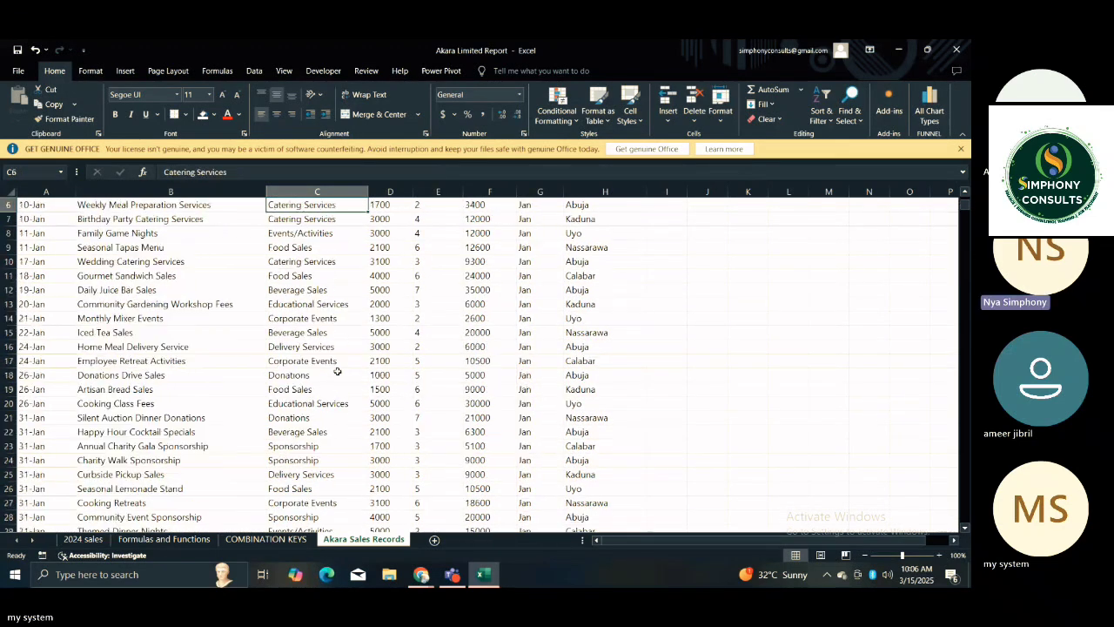
{"action": "key", "text": "Up"}
{"action": "key", "text": "Up"}
{"action": "key", "text": "Up"}
{"action": "key", "text": "Up"}
{"action": "key", "text": "Up"}
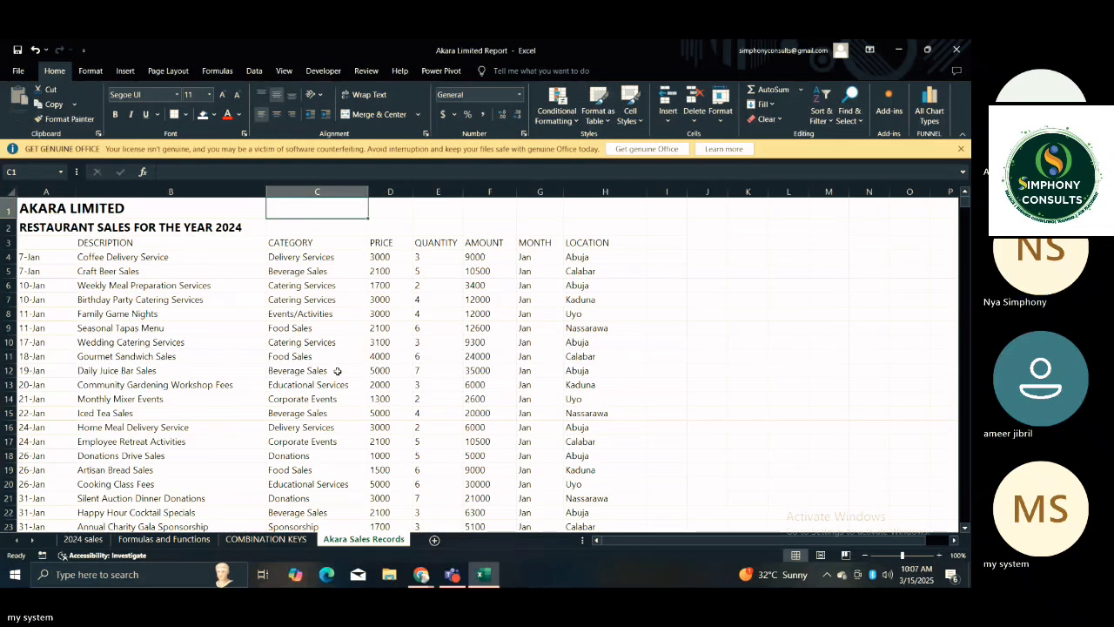
{"action": "key", "text": "Left"}
{"action": "key", "text": "Left"}
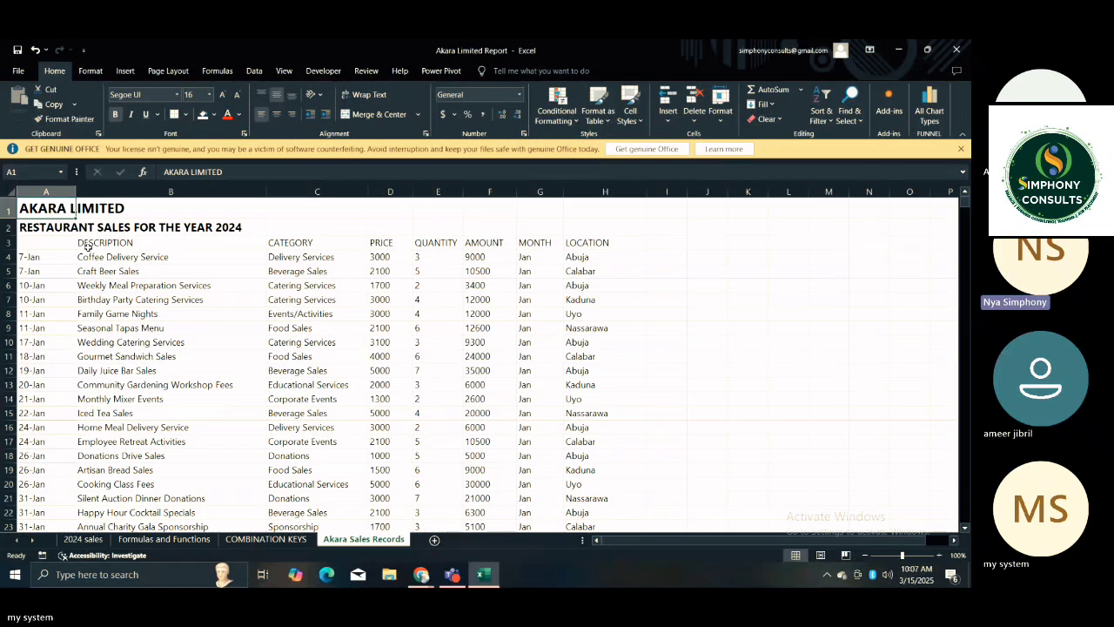
Re-enter DATE as the heading in cell A3 and set its font colour to black.
{"action": "left_click", "coordinate": [57, 241]}
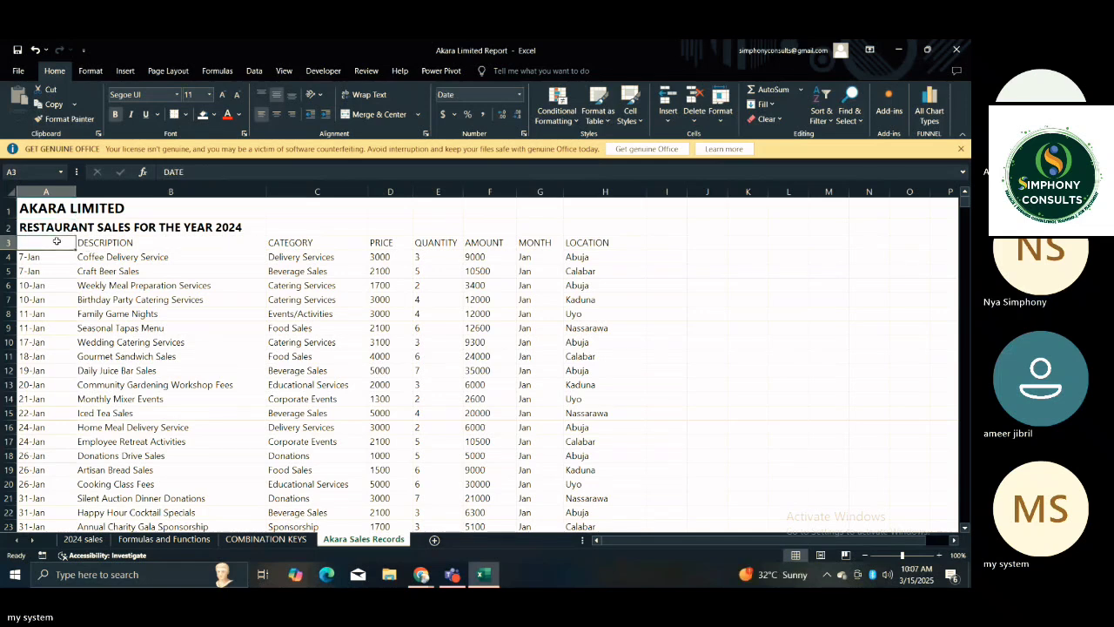
{"action": "type", "text": "DAT"}
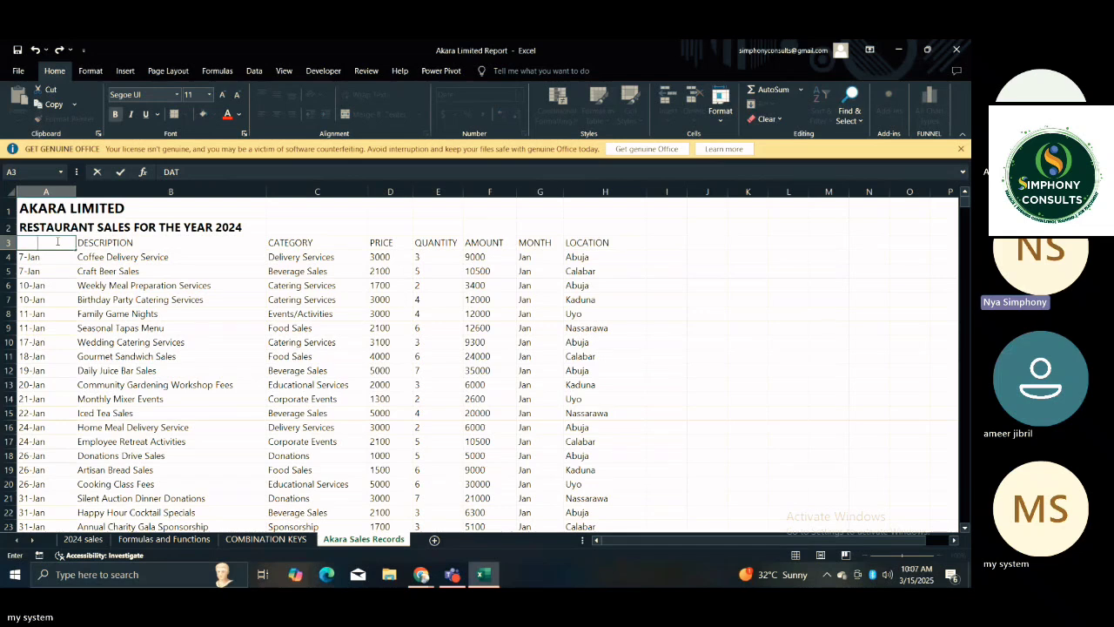
{"action": "key", "text": "Return"}
{"action": "left_click", "coordinate": [57, 242]}
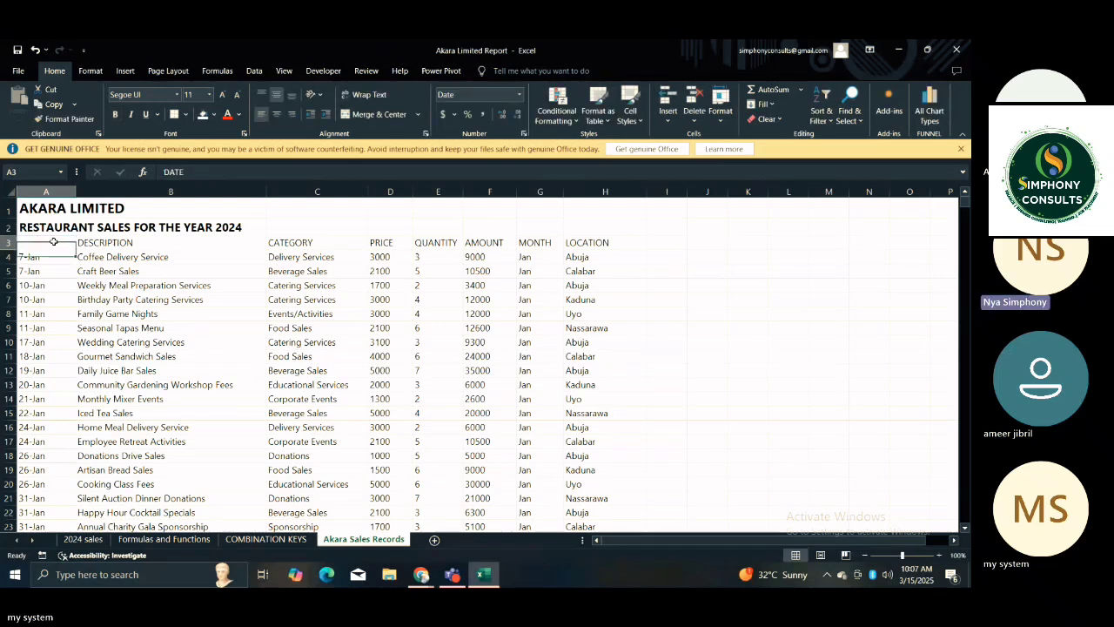
{"action": "left_click", "coordinate": [240, 118]}
{"action": "left_click", "coordinate": [252, 188]}
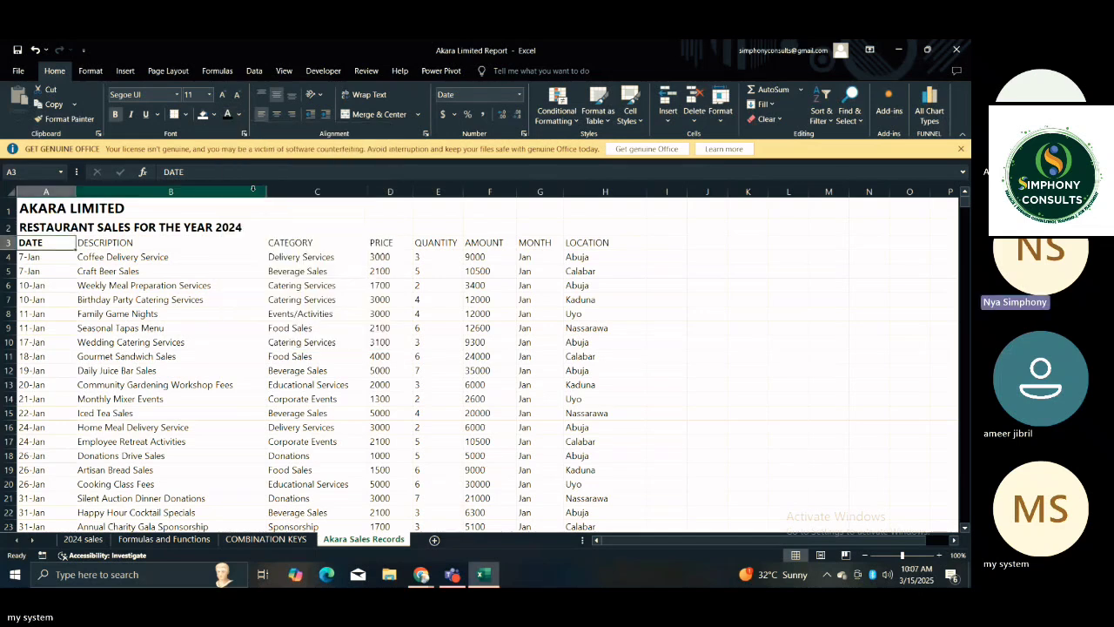
Go through the sales table's columns in order, from DESCRIPTION and CATEGORY to MONTH and LOCATION.
{"action": "left_click", "coordinate": [139, 313]}
{"action": "left_click", "coordinate": [88, 247]}
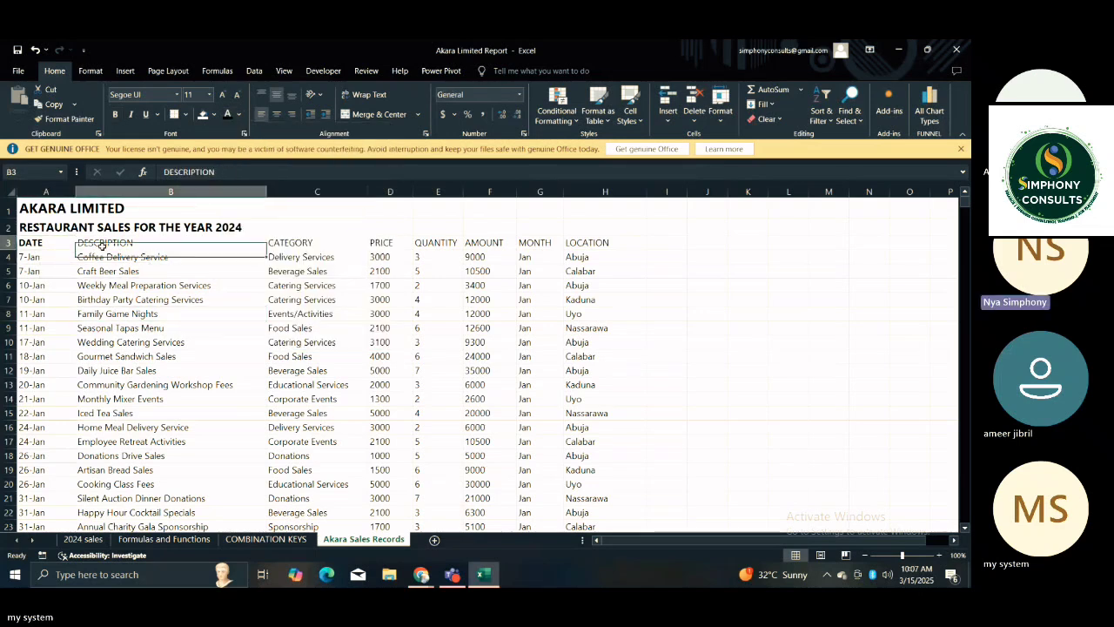
{"action": "left_click", "coordinate": [300, 256]}
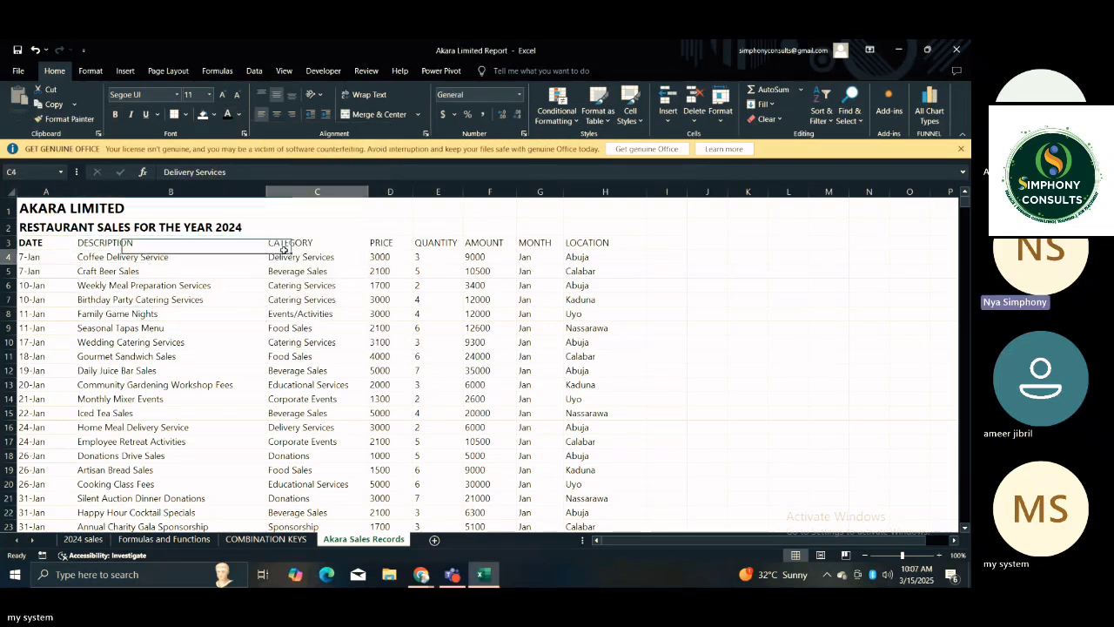
{"action": "left_click", "coordinate": [380, 254]}
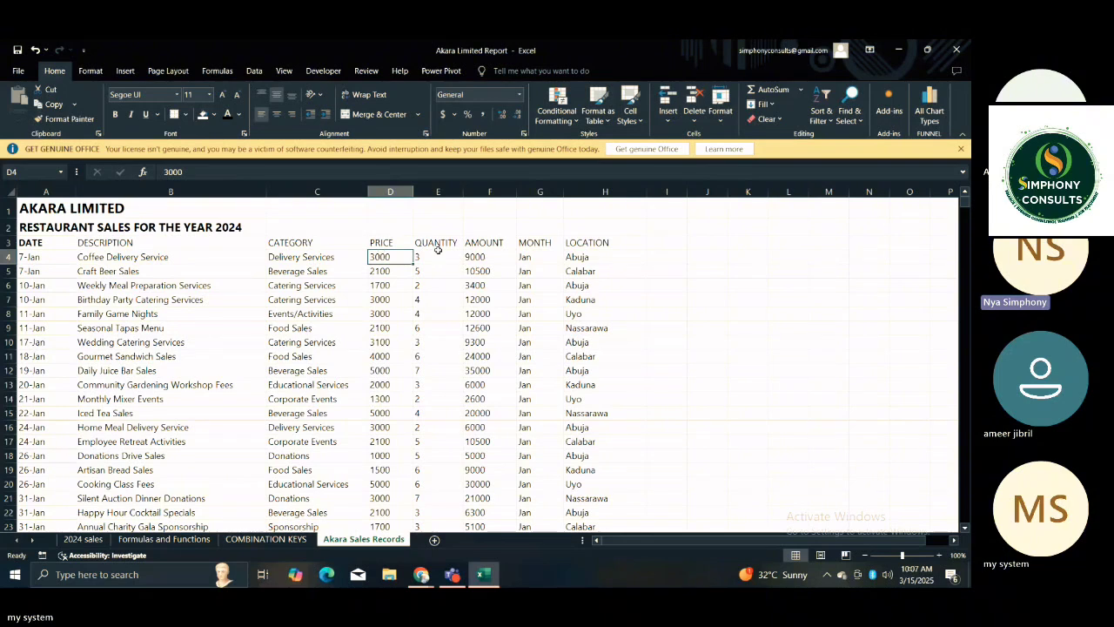
{"action": "left_click", "coordinate": [423, 257]}
{"action": "left_click", "coordinate": [486, 245]}
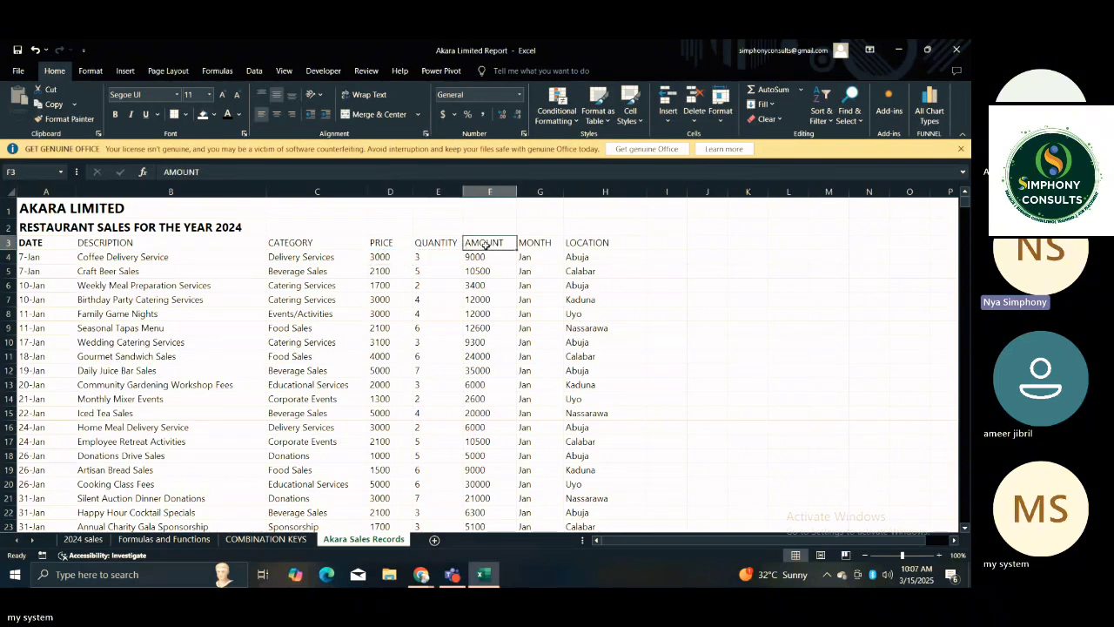
{"action": "left_click", "coordinate": [554, 245]}
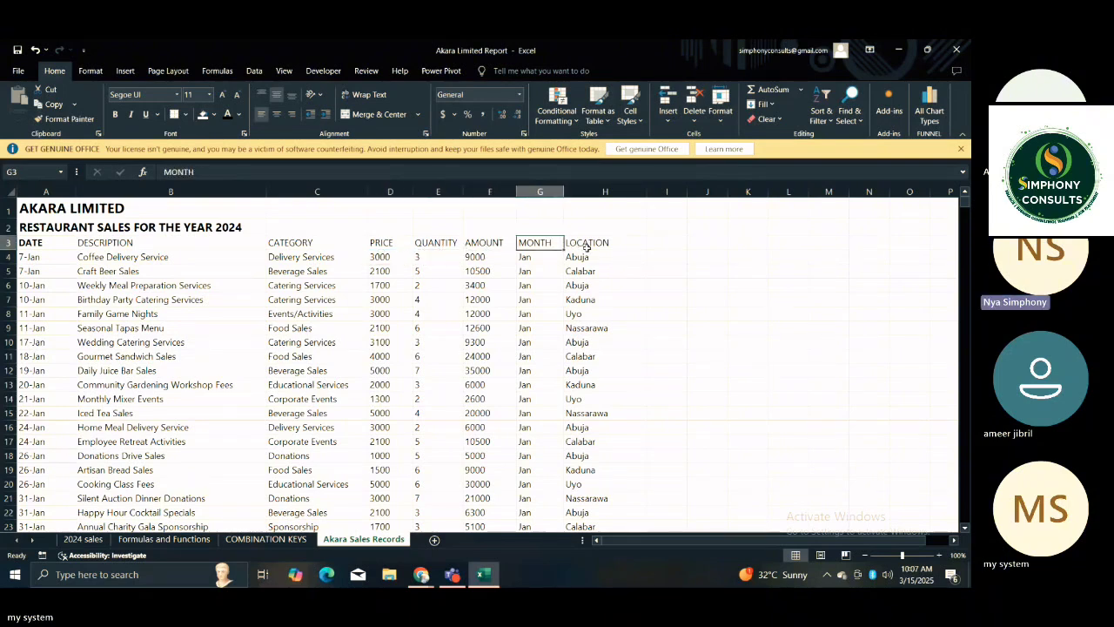
{"action": "left_click", "coordinate": [587, 249]}
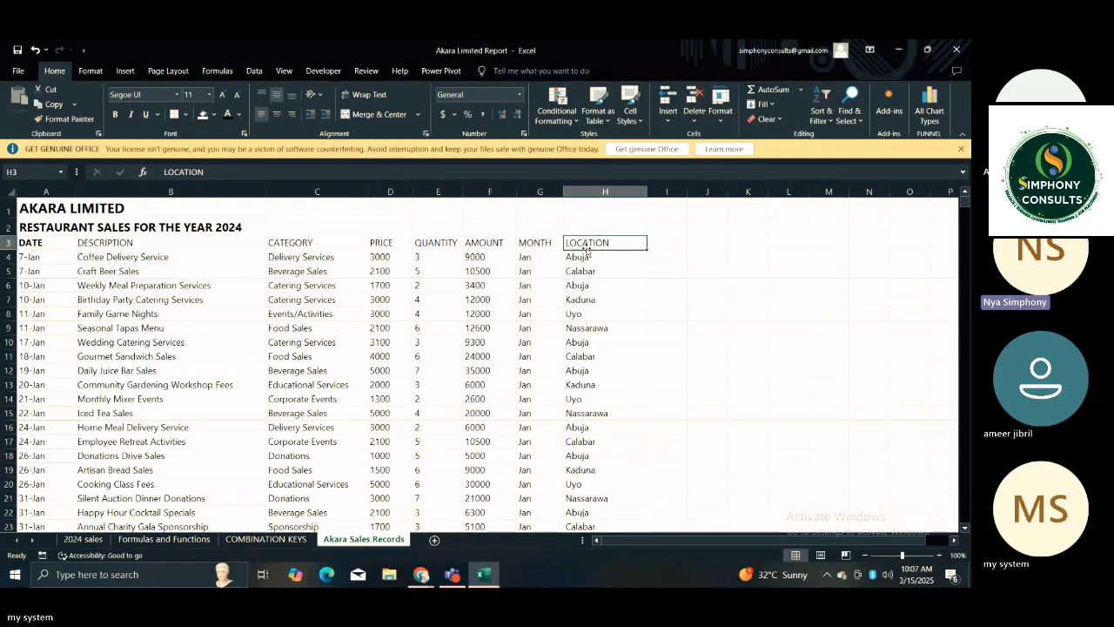
Go through the different branches listed in the LOCATION column, from Abuja and Calabar to Kaduna, Uyo and Nassarawa.
{"action": "left_click", "coordinate": [577, 271]}
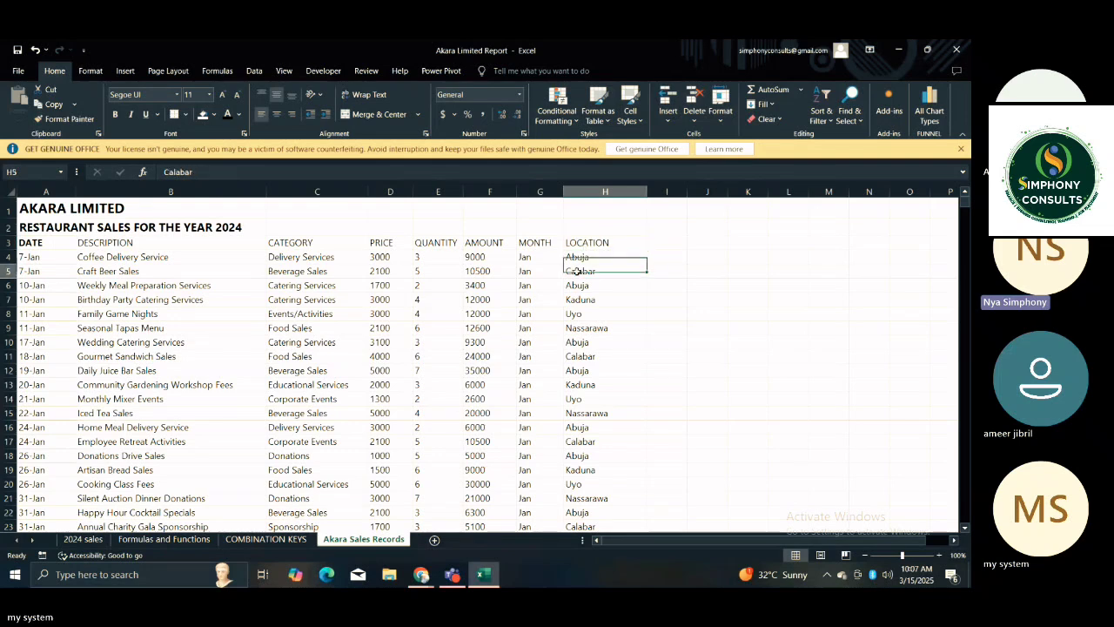
{"action": "left_click", "coordinate": [574, 255]}
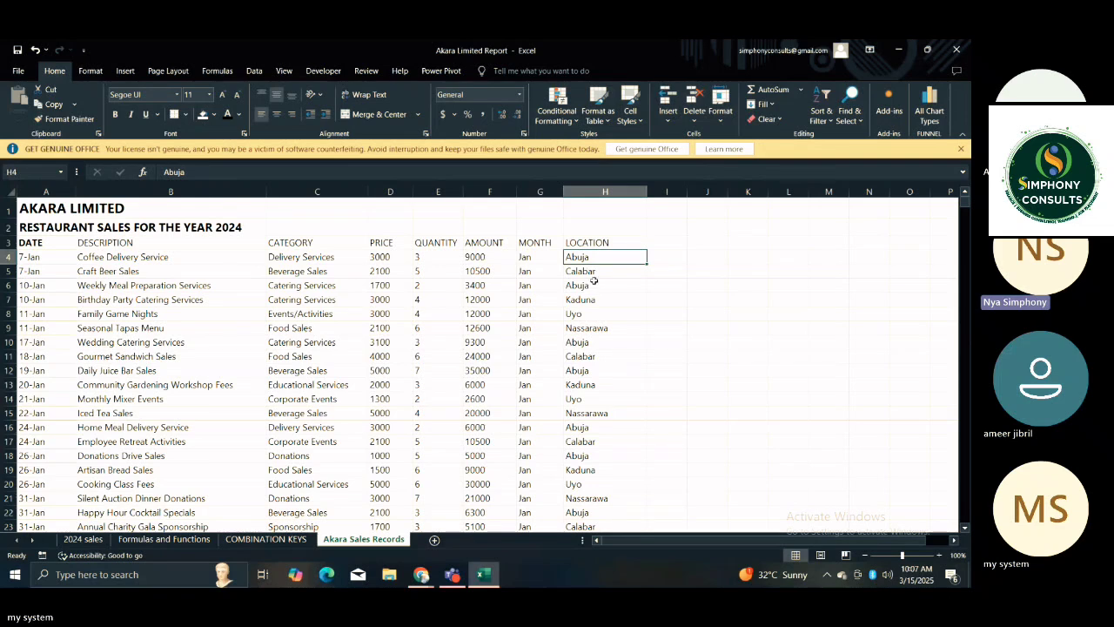
{"action": "left_click", "coordinate": [665, 255]}
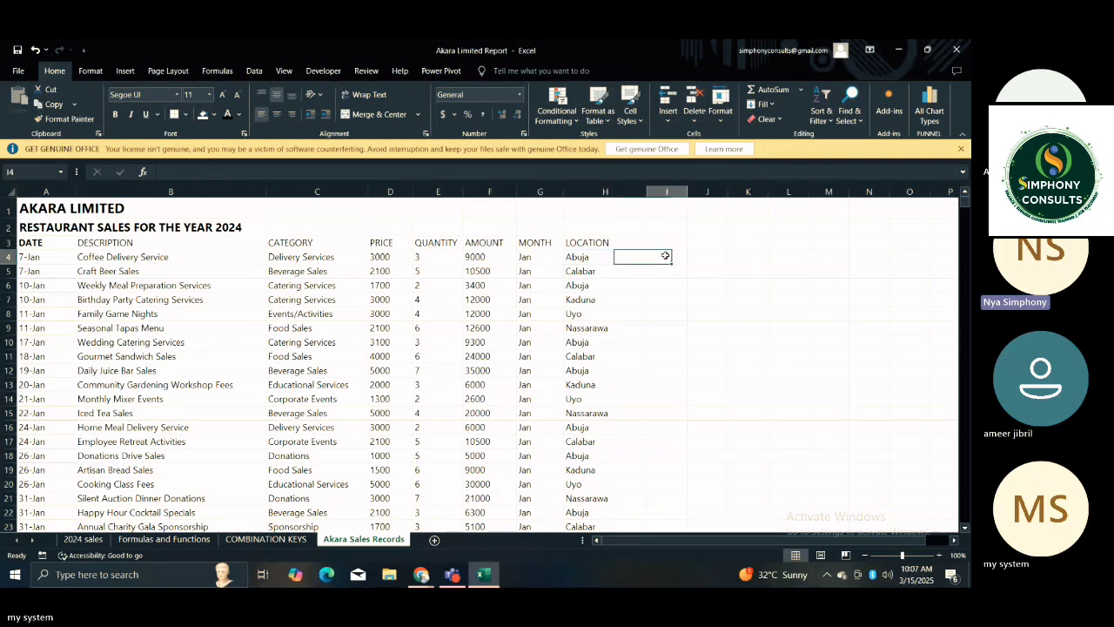
{"action": "left_click", "coordinate": [622, 270]}
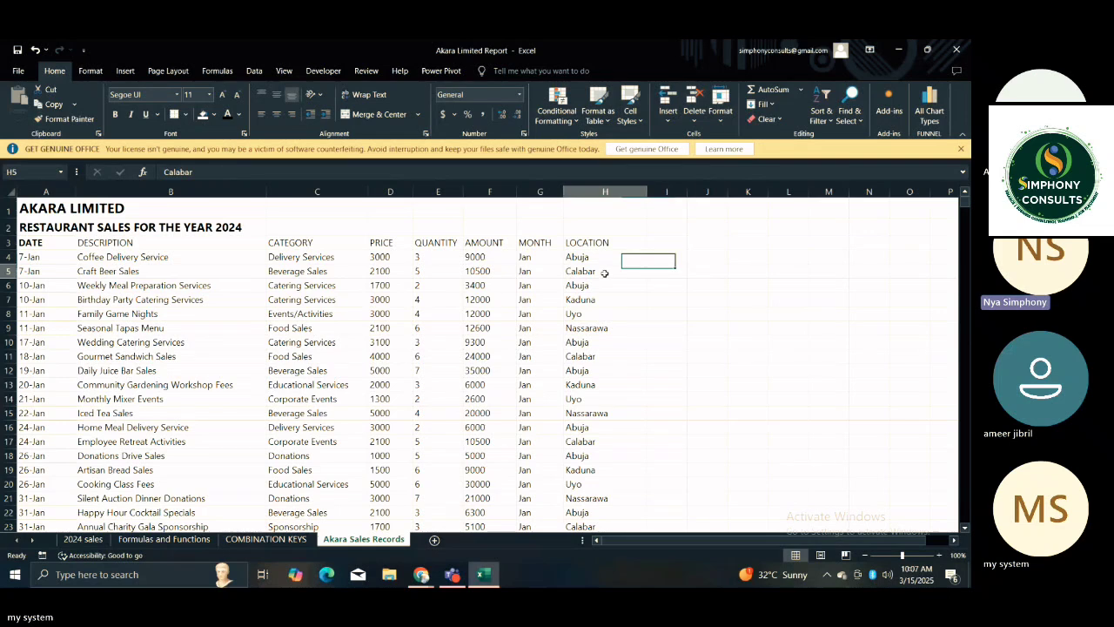
{"action": "left_click", "coordinate": [585, 299]}
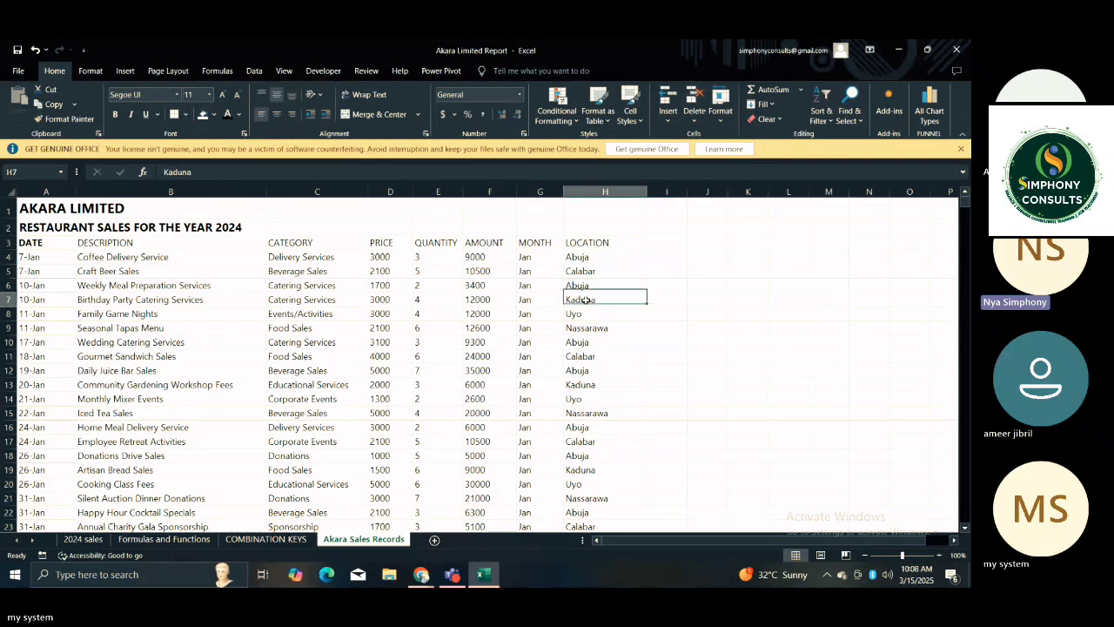
{"action": "left_click", "coordinate": [590, 317]}
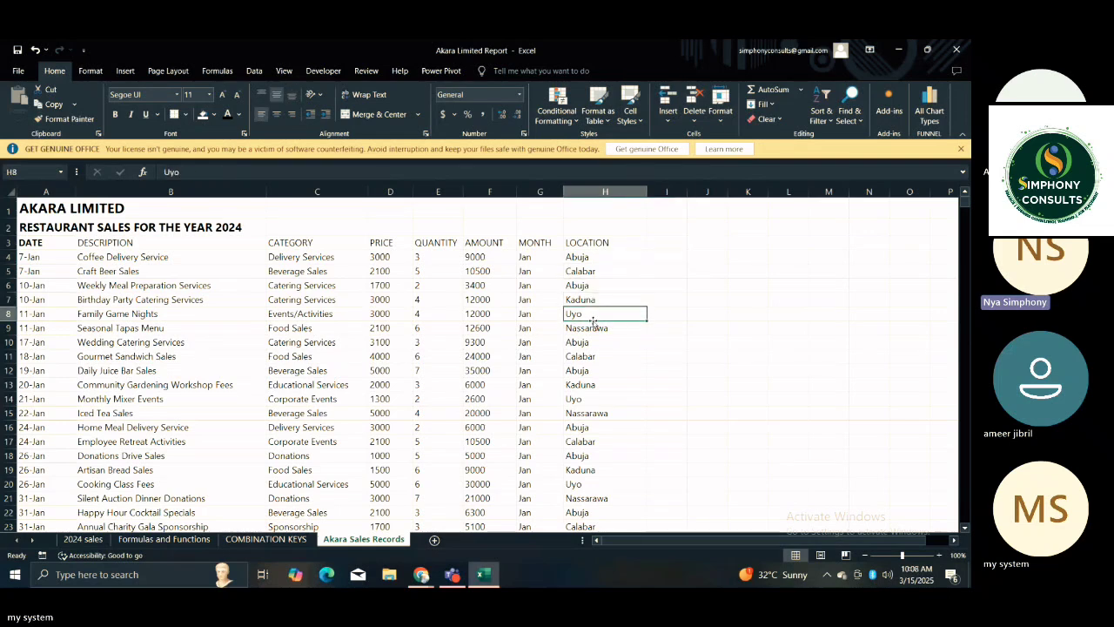
{"action": "left_click", "coordinate": [593, 324]}
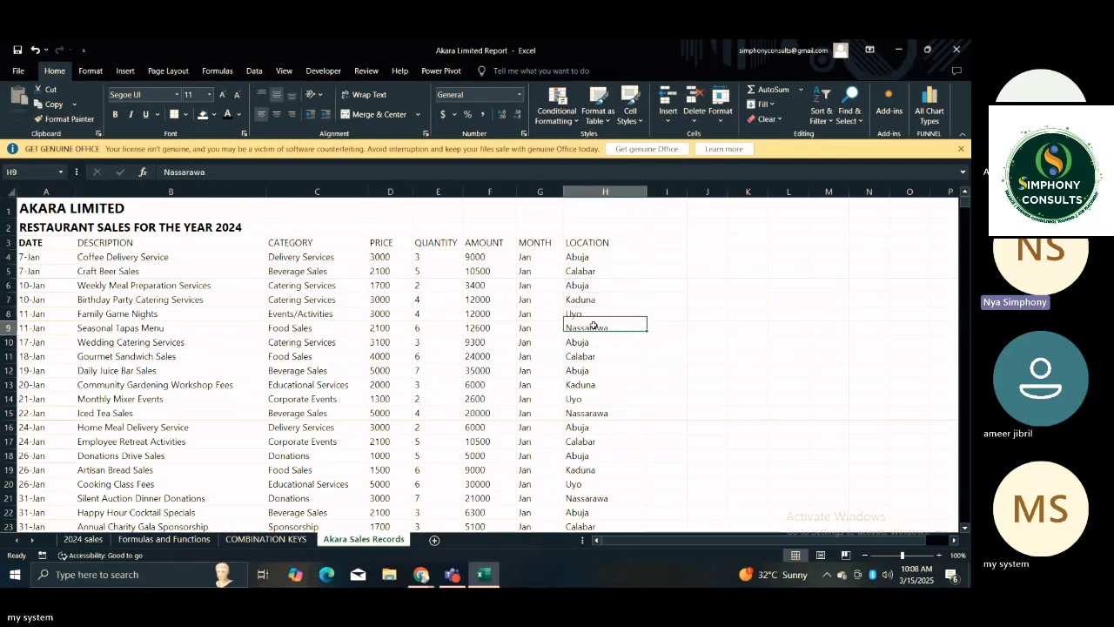
Enter 5 in cell I4, beside the first sales record.
{"action": "left_click", "coordinate": [668, 261]}
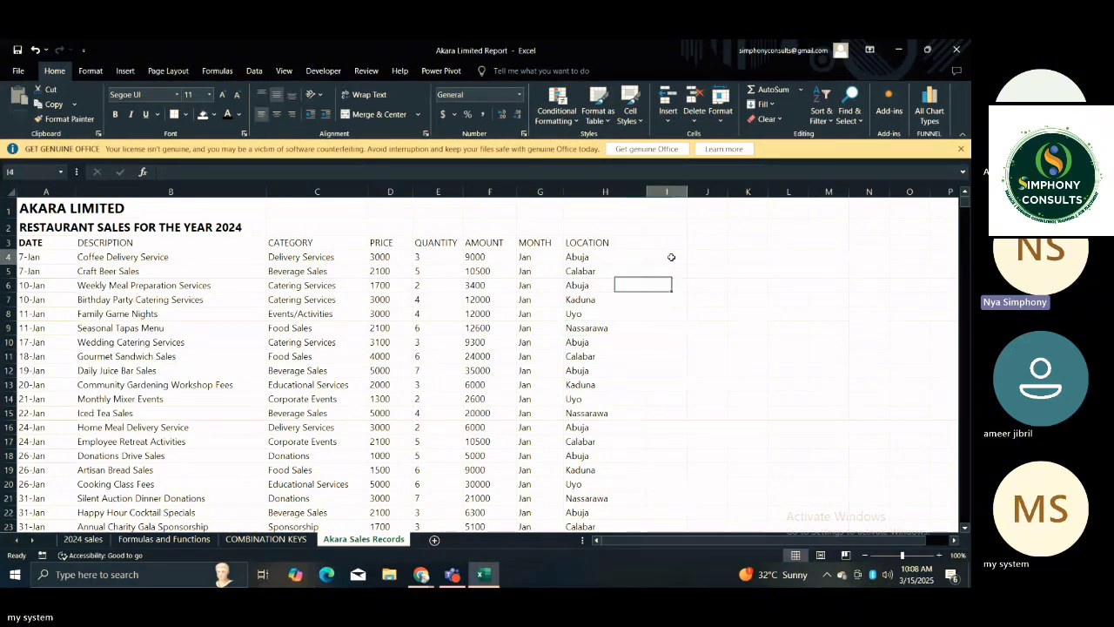
{"action": "double_click", "coordinate": [671, 257]}
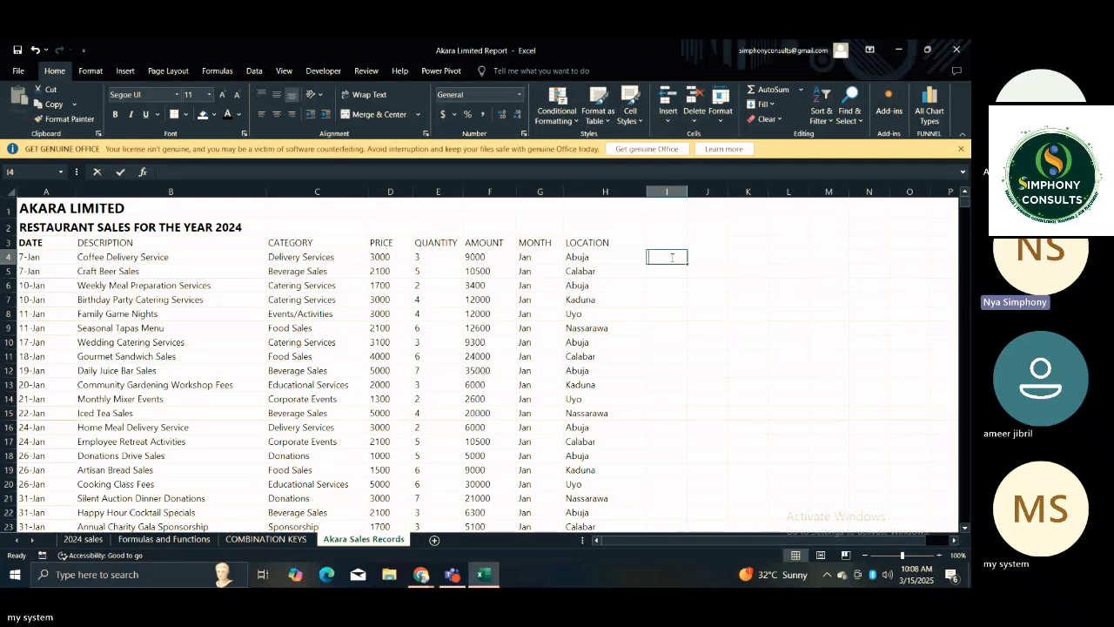
{"action": "type", "text": "5"}
{"action": "key", "text": "Return"}
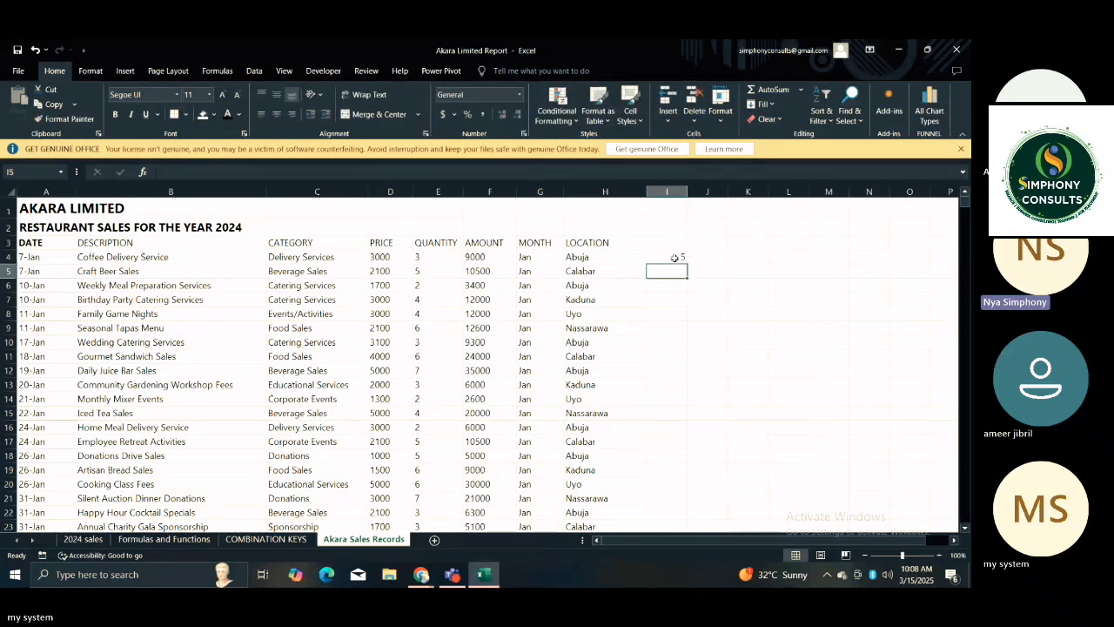
Enlarge the worksheet view to 120% and return to the company title in cell A1.
{"action": "left_click", "coordinate": [939, 557]}
{"action": "left_click", "coordinate": [939, 557]}
{"action": "left_click", "coordinate": [521, 334]}
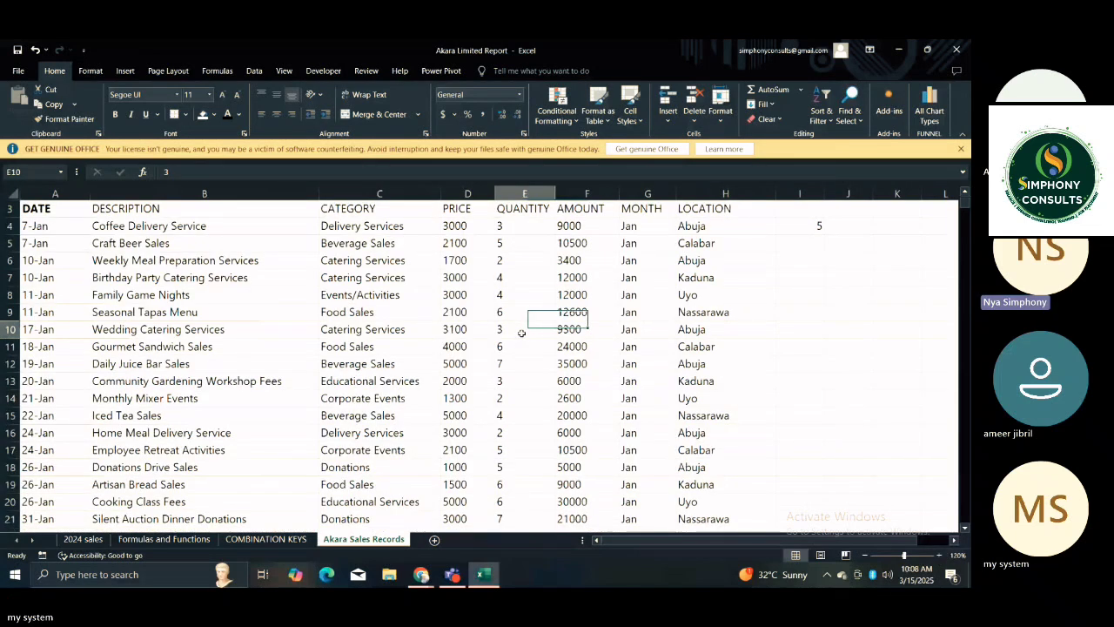
{"action": "key", "text": "ctrl+Up"}
{"action": "key", "text": "ctrl+Up"}
{"action": "key", "text": "Left"}
{"action": "key", "text": "Left"}
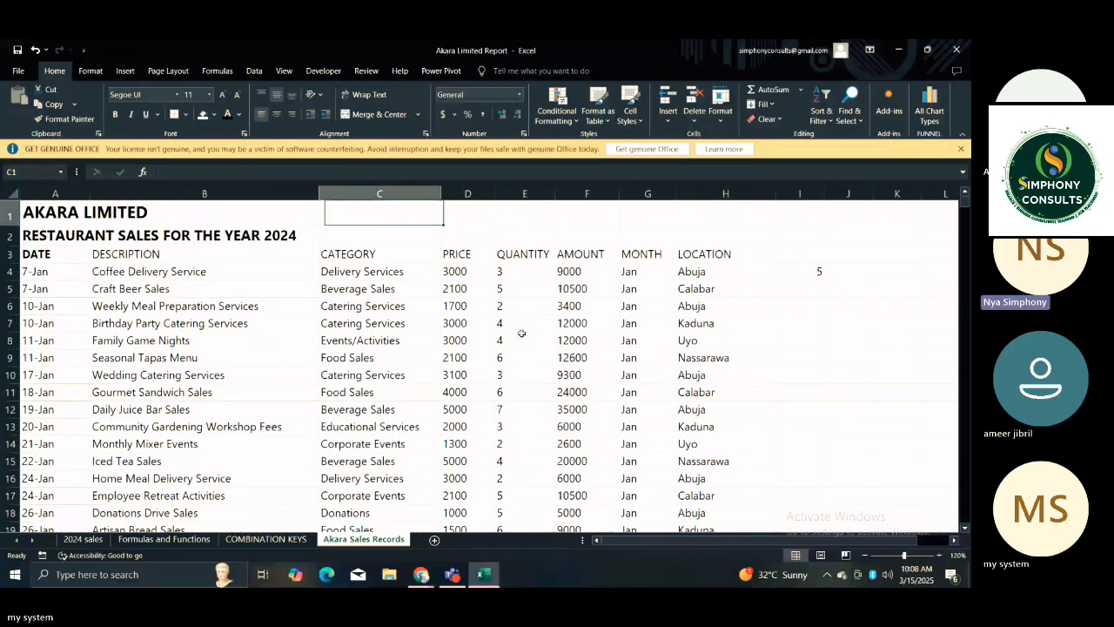
{"action": "key", "text": "Left"}
{"action": "key", "text": "Left"}
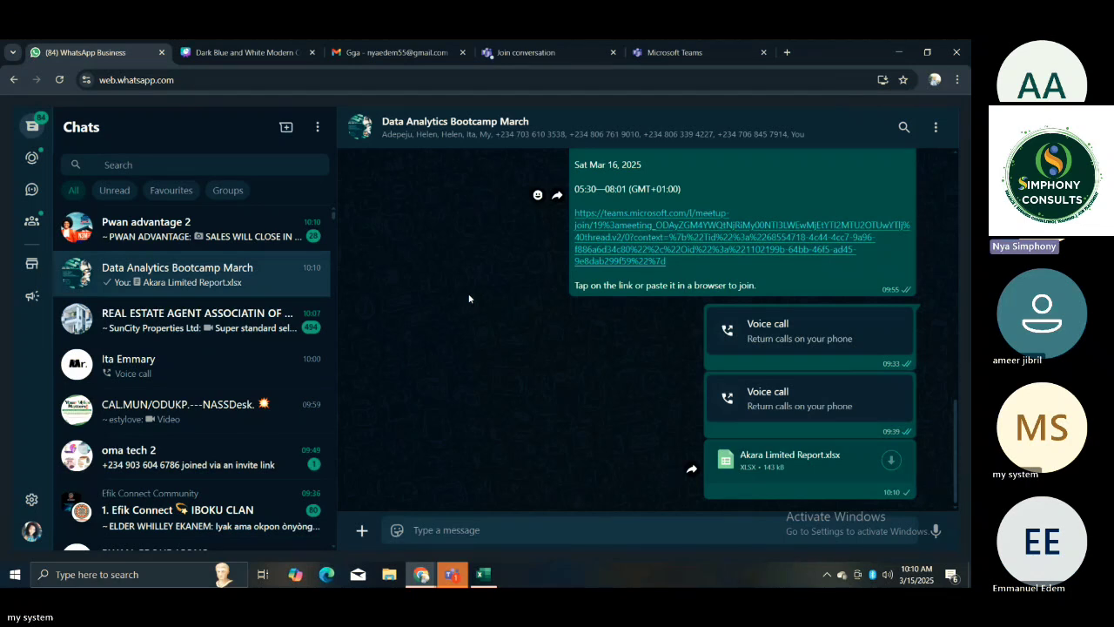
Switch to Teams to check the Data Analytics Bootcamp Saturday Day 3 chat, and return to the Excel workbook.
{"action": "mouse_move", "coordinate": [452, 579]}
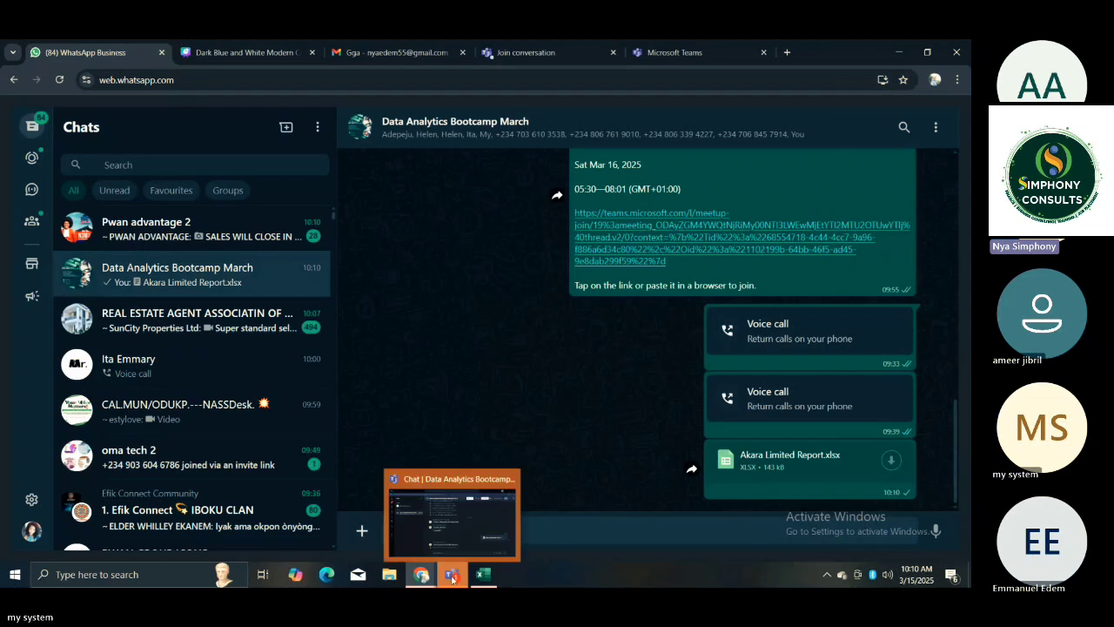
{"action": "left_click", "coordinate": [451, 577]}
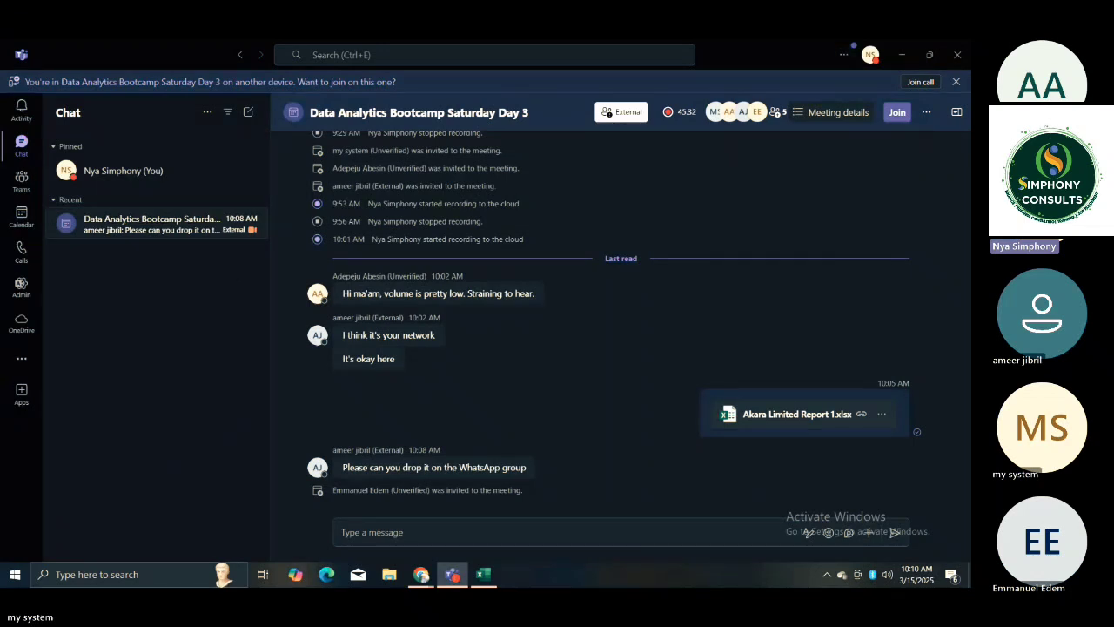
{"action": "left_click", "coordinate": [484, 580]}
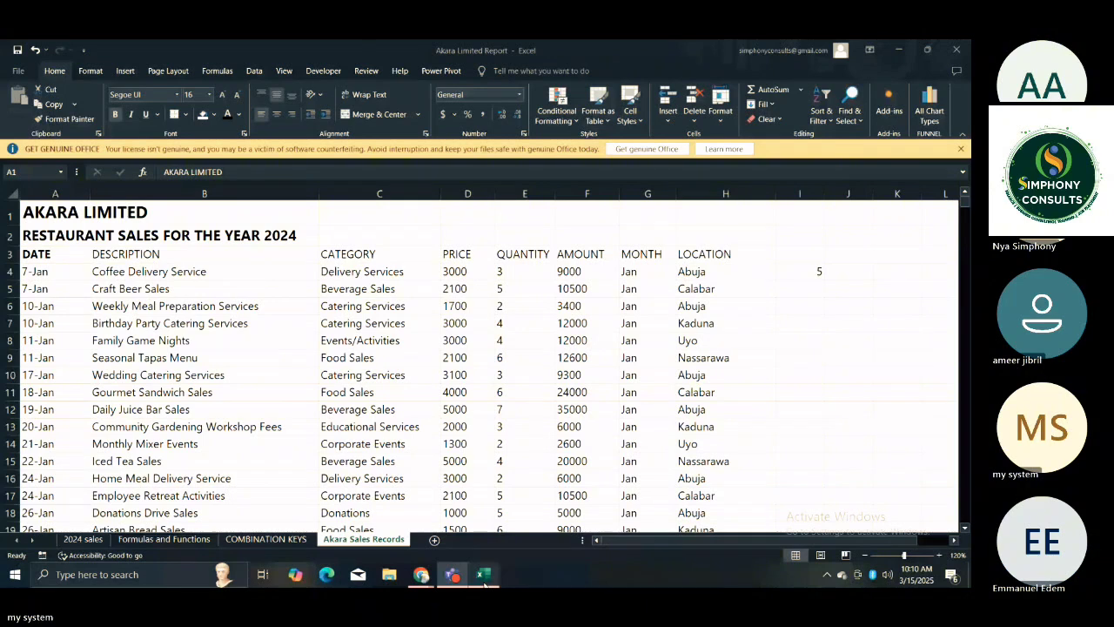
Look over the January sales entries, moving up the DATE column to the sheet titles in A2 and A1.
{"action": "left_click", "coordinate": [438, 512]}
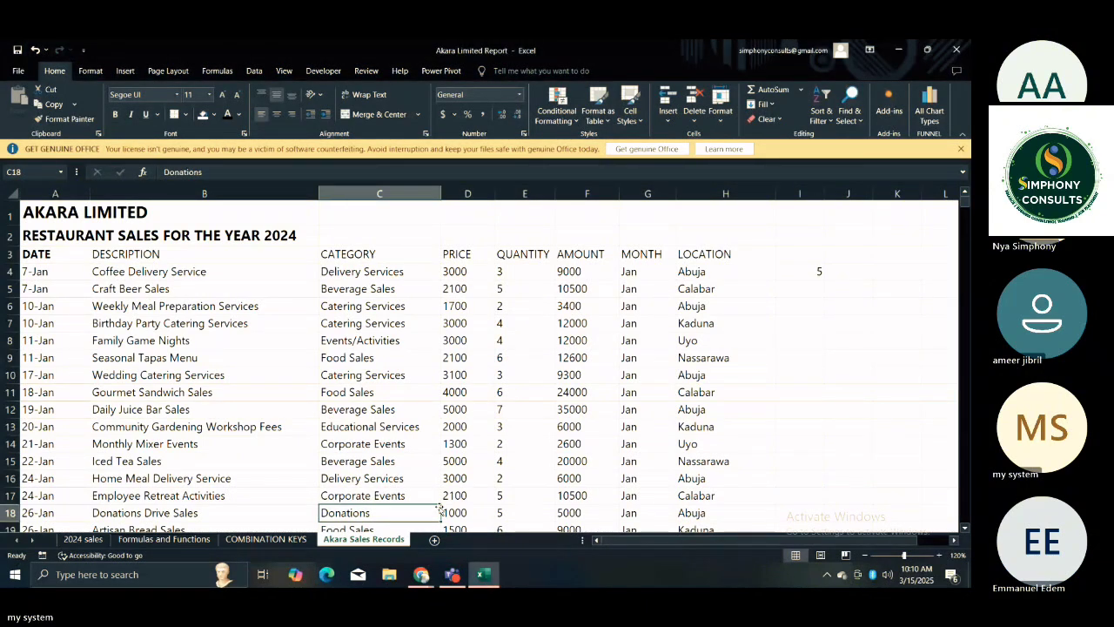
{"action": "left_click", "coordinate": [481, 405]}
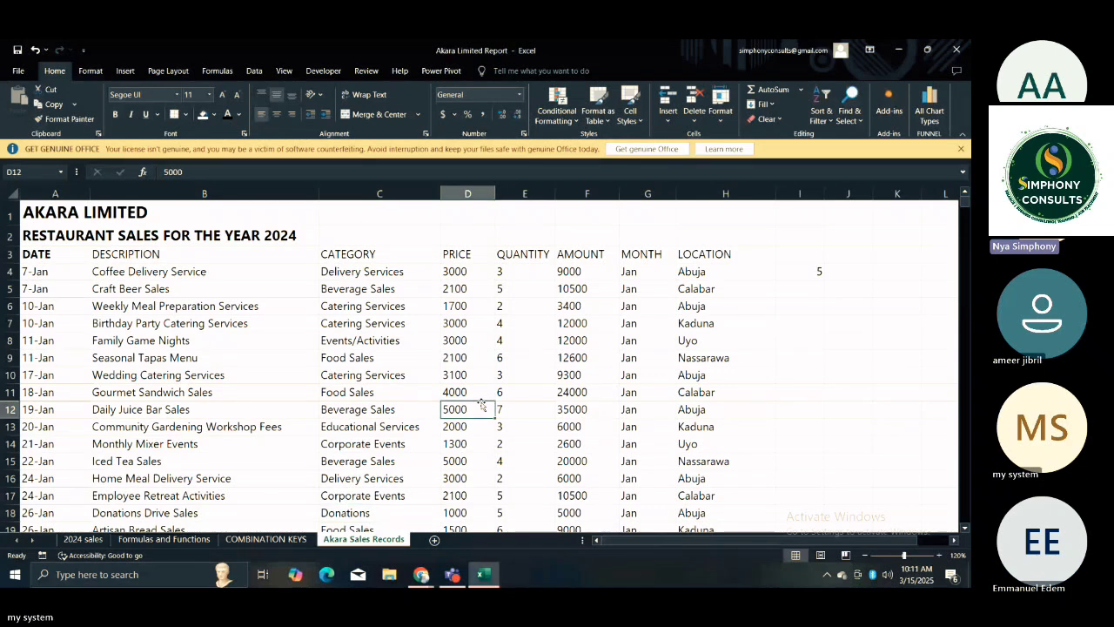
{"action": "left_click", "coordinate": [414, 302]}
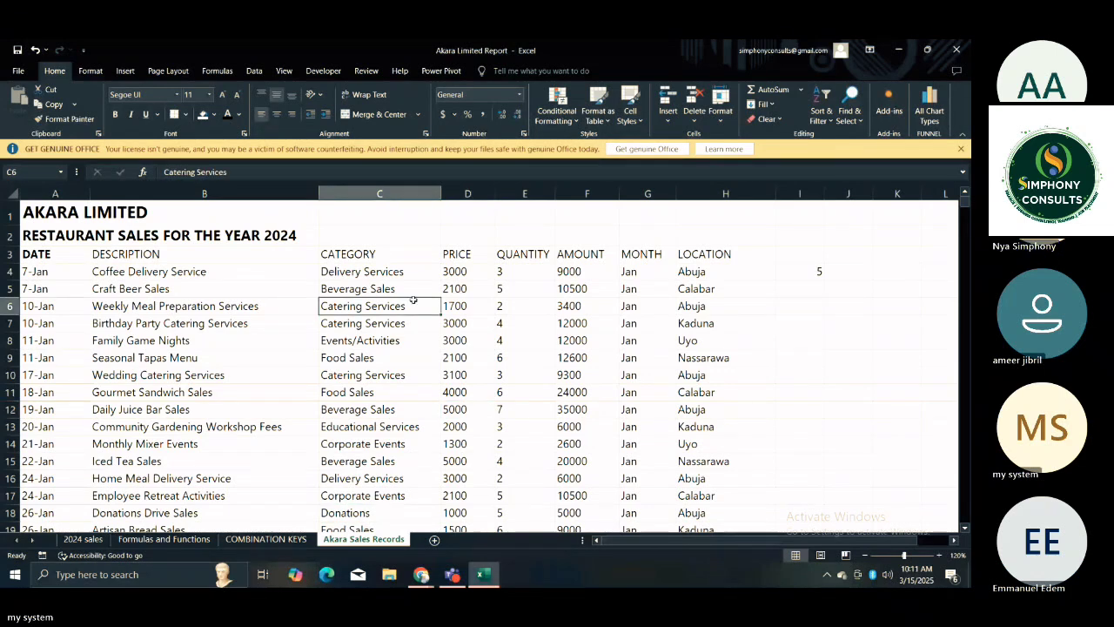
{"action": "key", "text": "Left"}
{"action": "key", "text": "Left"}
{"action": "key", "text": "Up"}
{"action": "key", "text": "Up"}
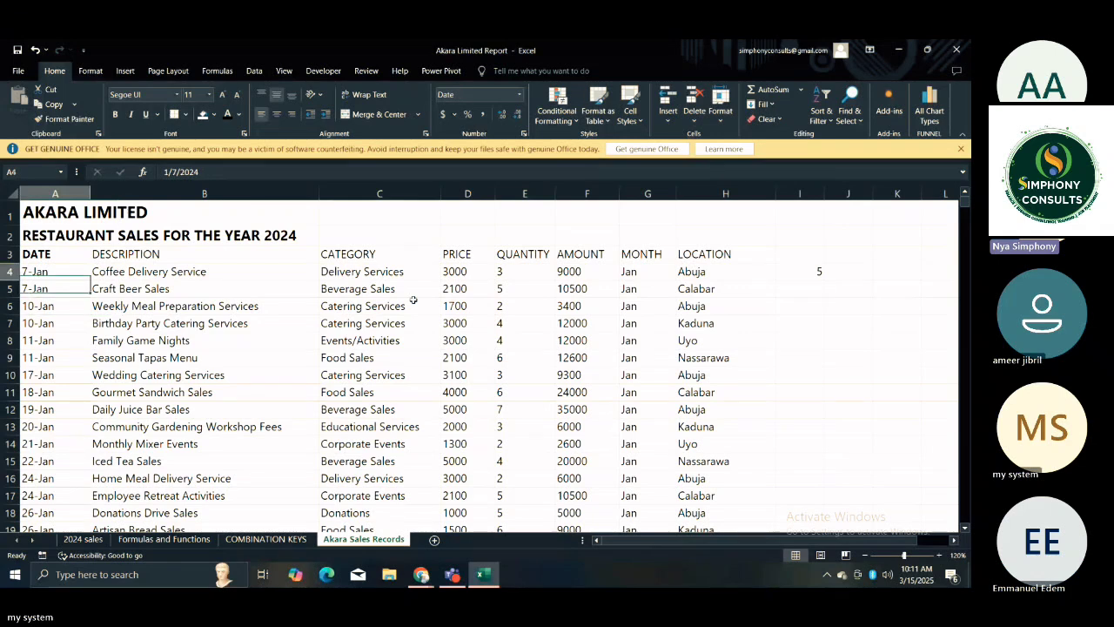
{"action": "key", "text": "Up"}
{"action": "key", "text": "Up"}
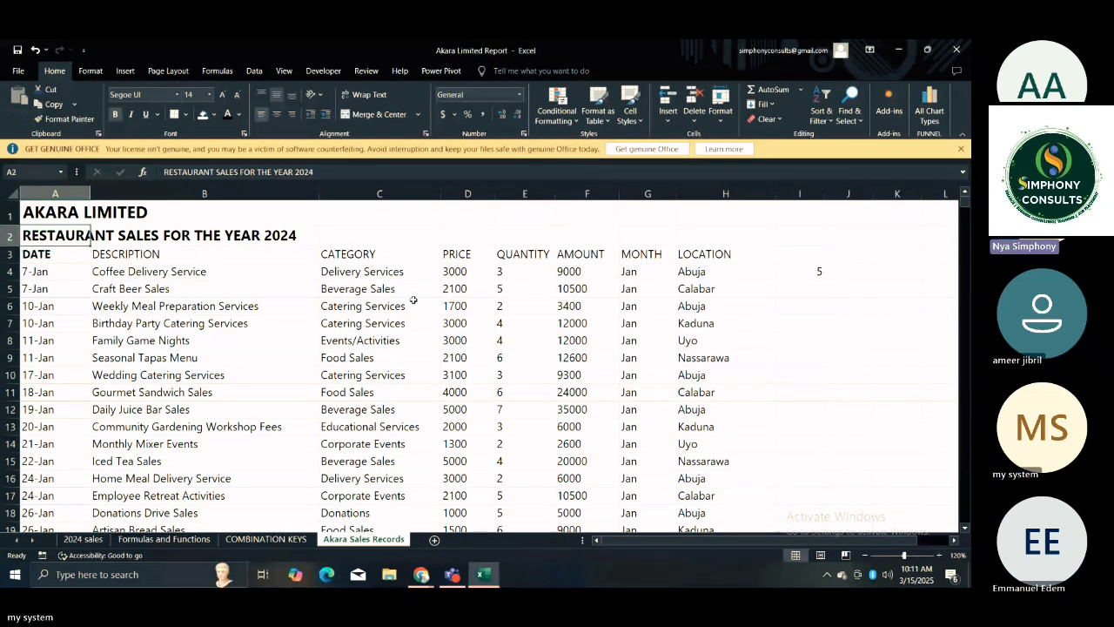
{"action": "key", "text": "Up"}
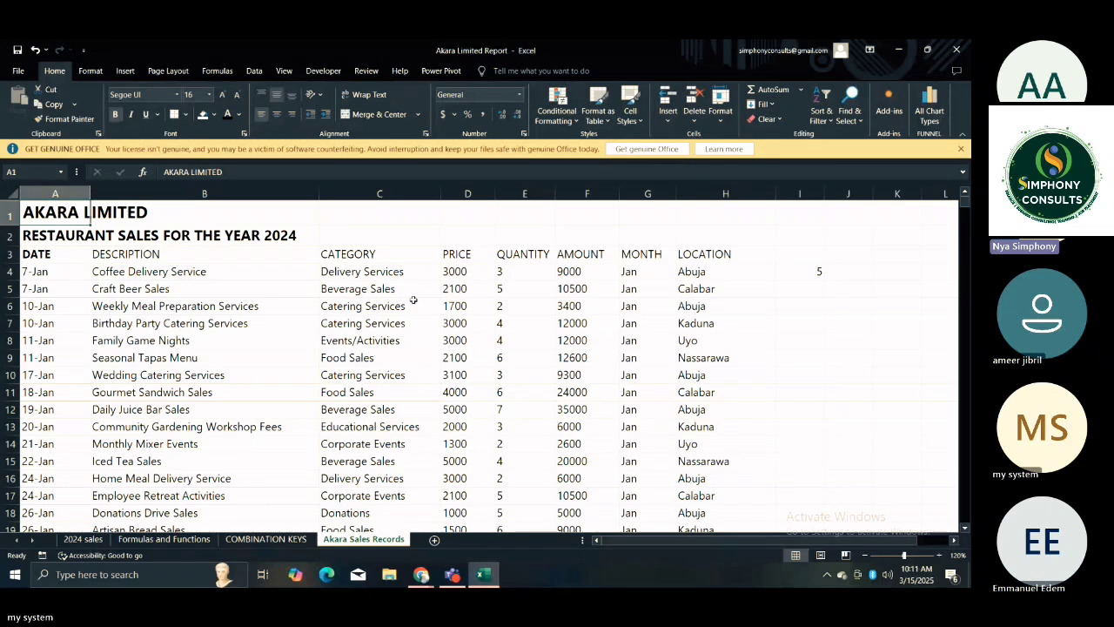
Examine the CATEGORY and DESCRIPTION entries of the first sales records.
{"action": "left_click", "coordinate": [380, 274]}
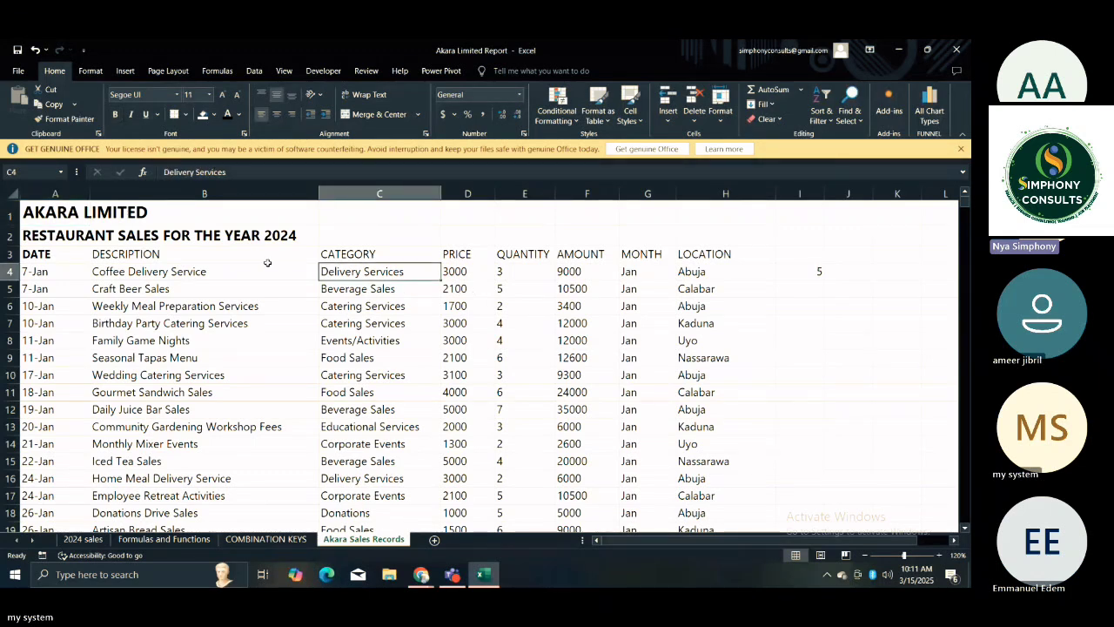
{"action": "left_click", "coordinate": [211, 254]}
{"action": "left_click", "coordinate": [137, 289]}
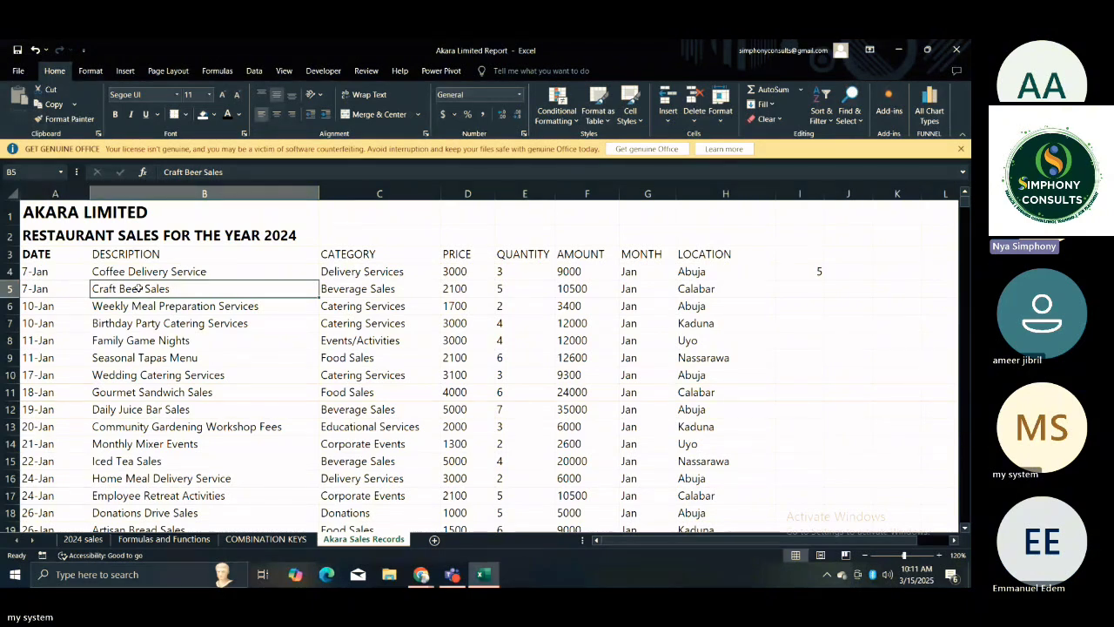
{"action": "left_click", "coordinate": [356, 376]}
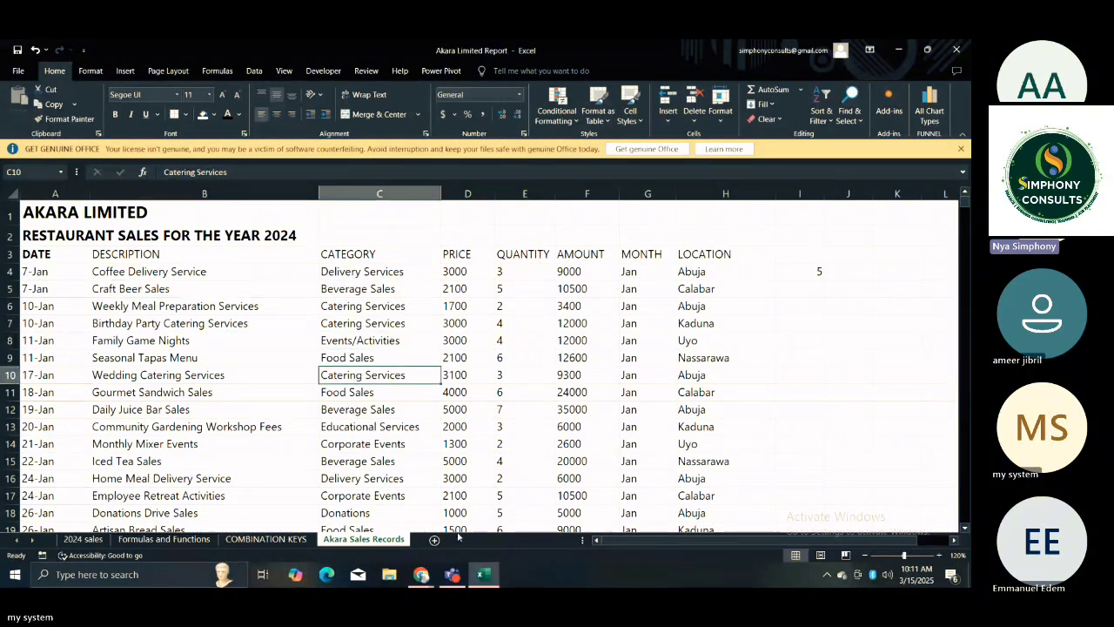
Minimise the open windows to reach the desktop and reopen the Akara Limited Report workbook at its sales records.
{"action": "mouse_move", "coordinate": [472, 583]}
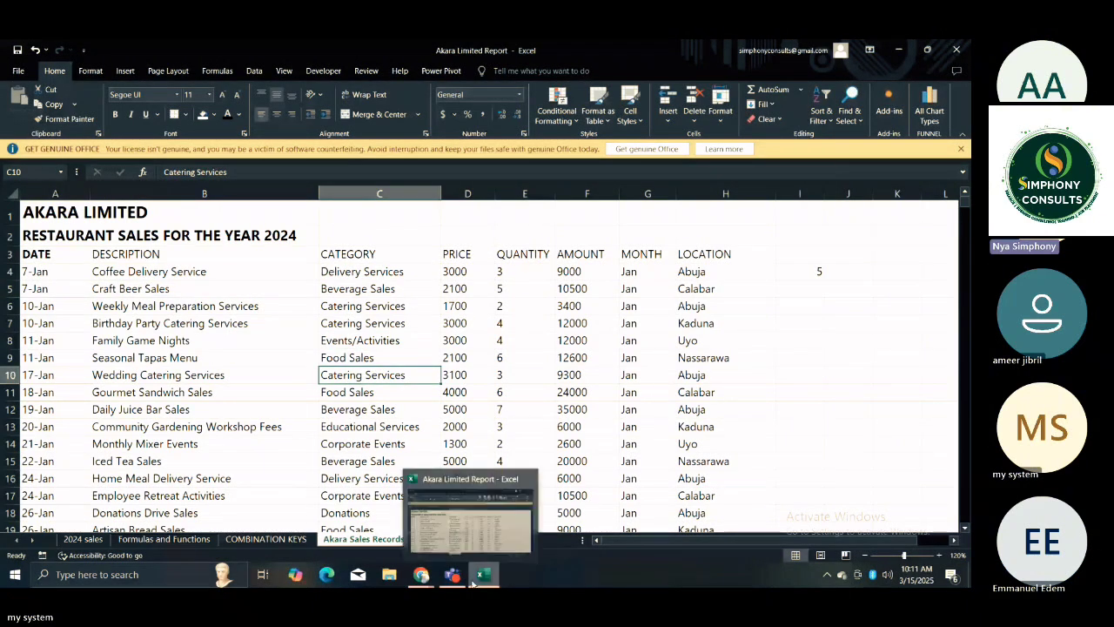
{"action": "left_click", "coordinate": [898, 50]}
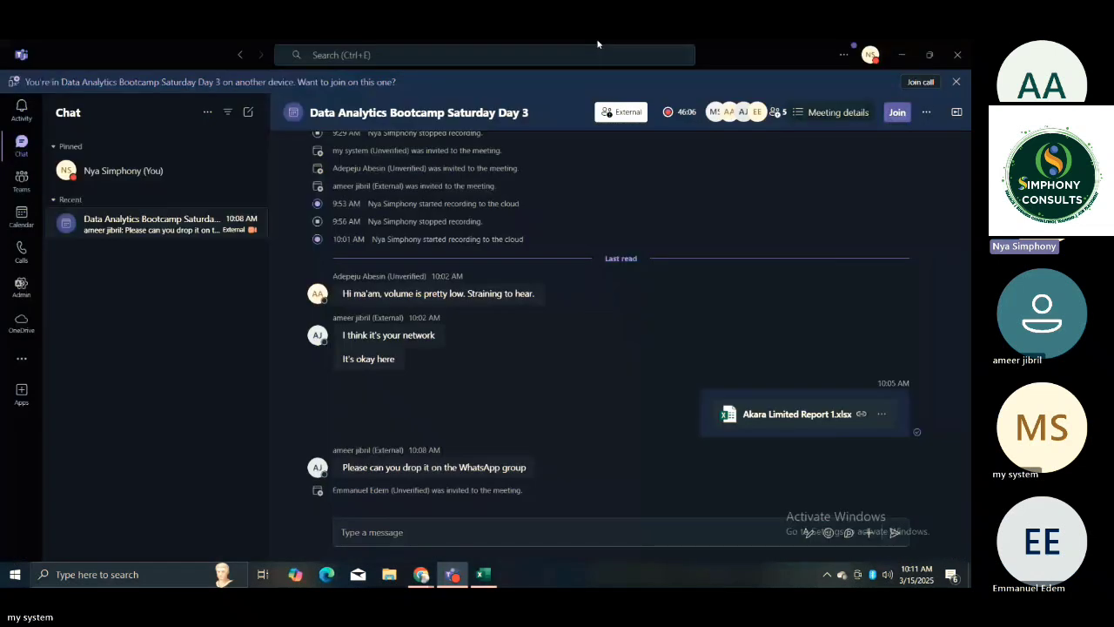
{"action": "left_click", "coordinate": [900, 40]}
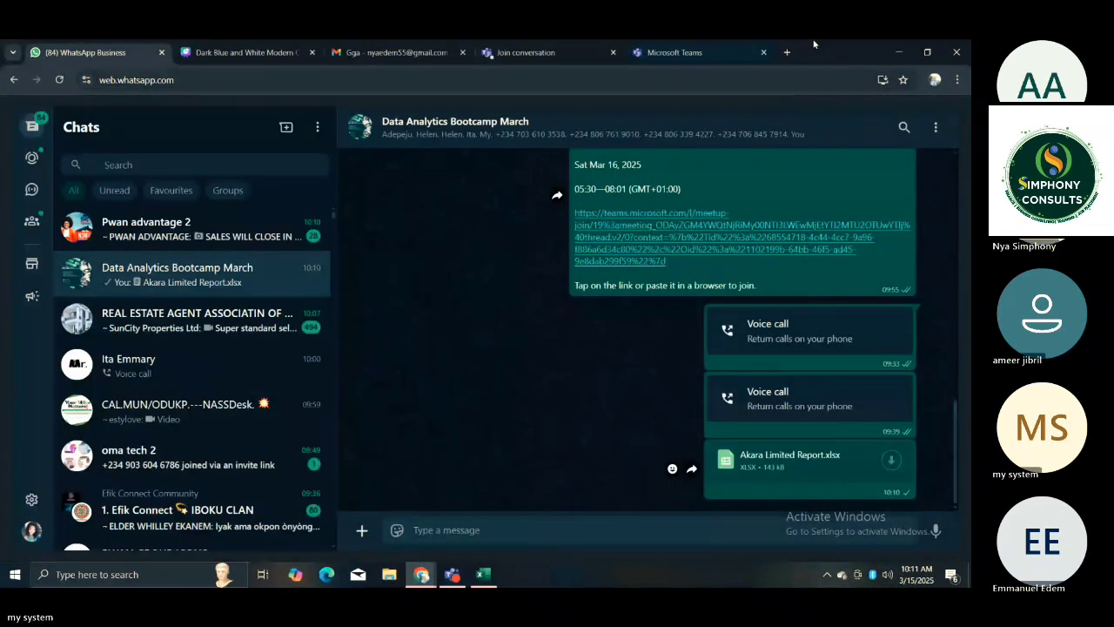
{"action": "left_click", "coordinate": [899, 53]}
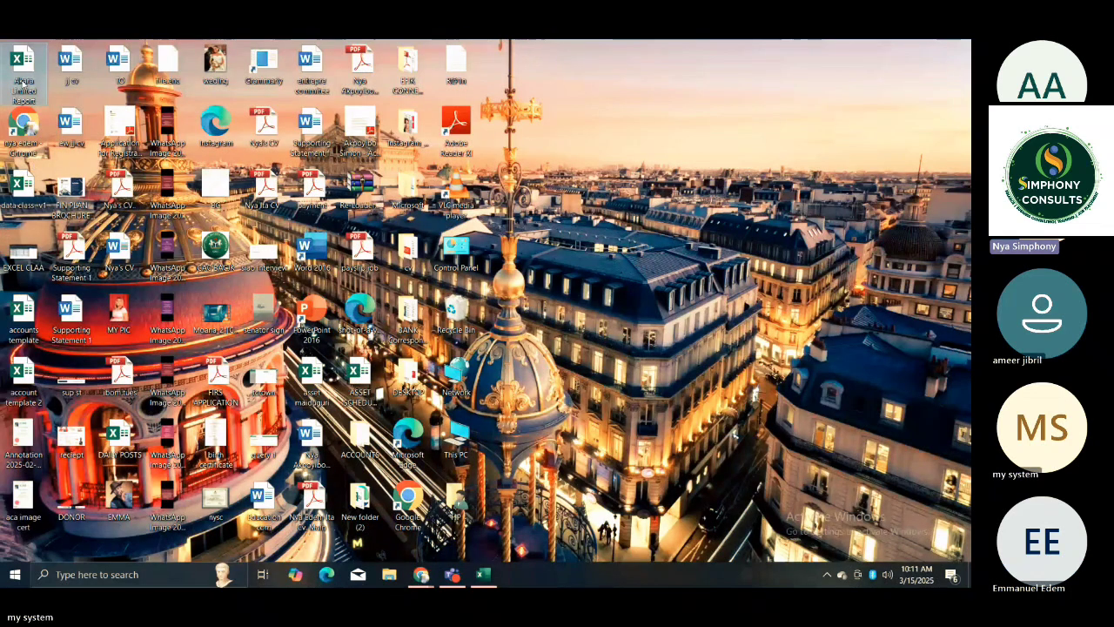
{"action": "double_click", "coordinate": [31, 79]}
{"action": "left_click", "coordinate": [416, 336]}
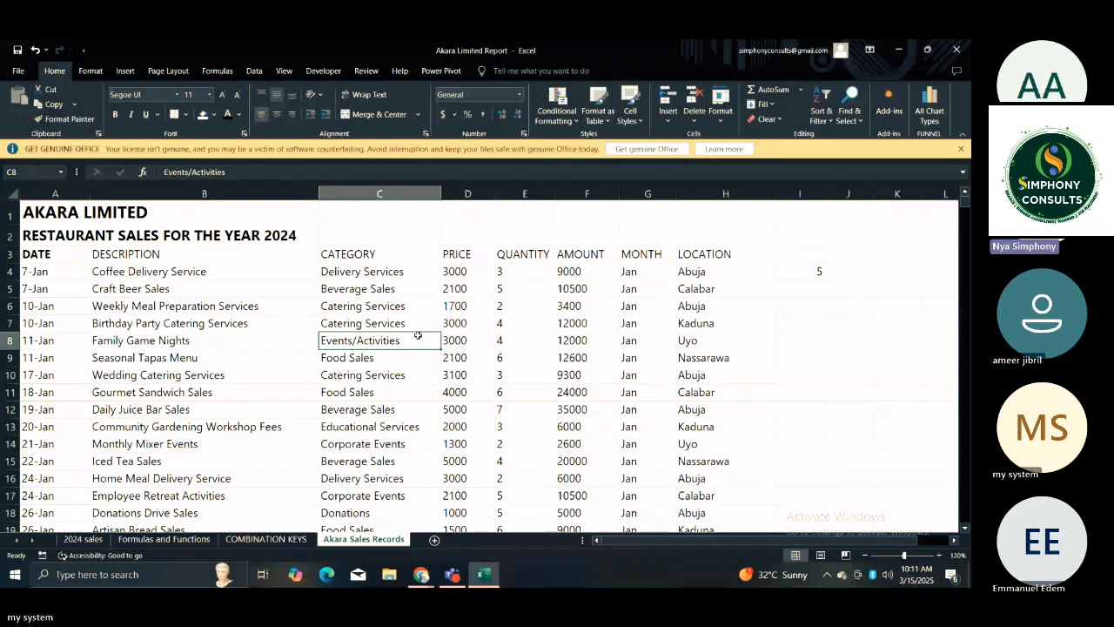
{"action": "left_click", "coordinate": [400, 415]}
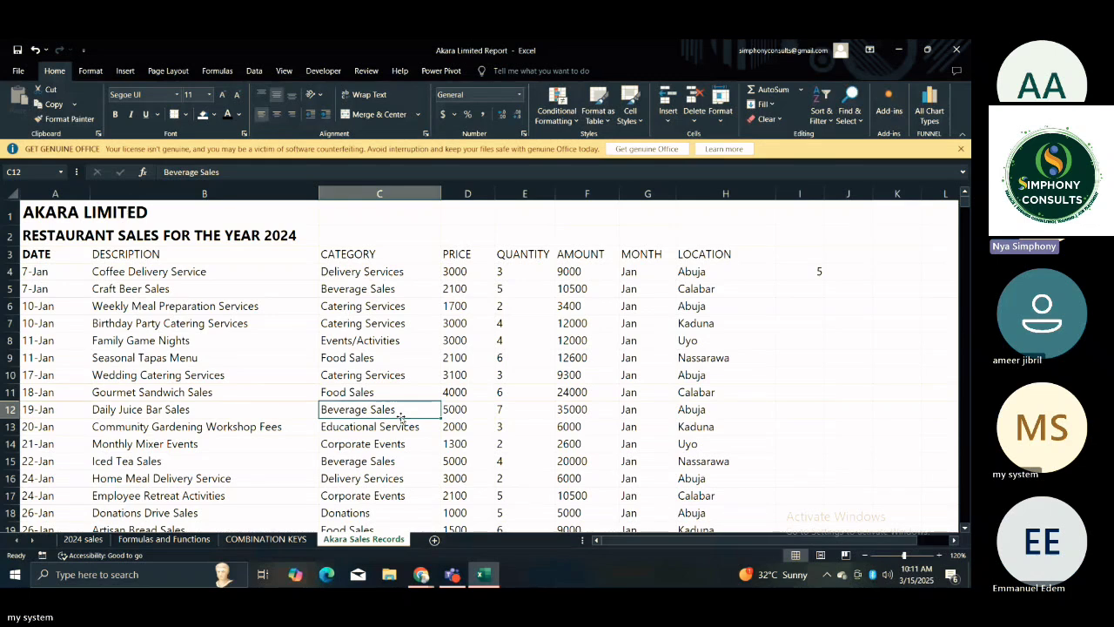
{"action": "left_click", "coordinate": [156, 254]}
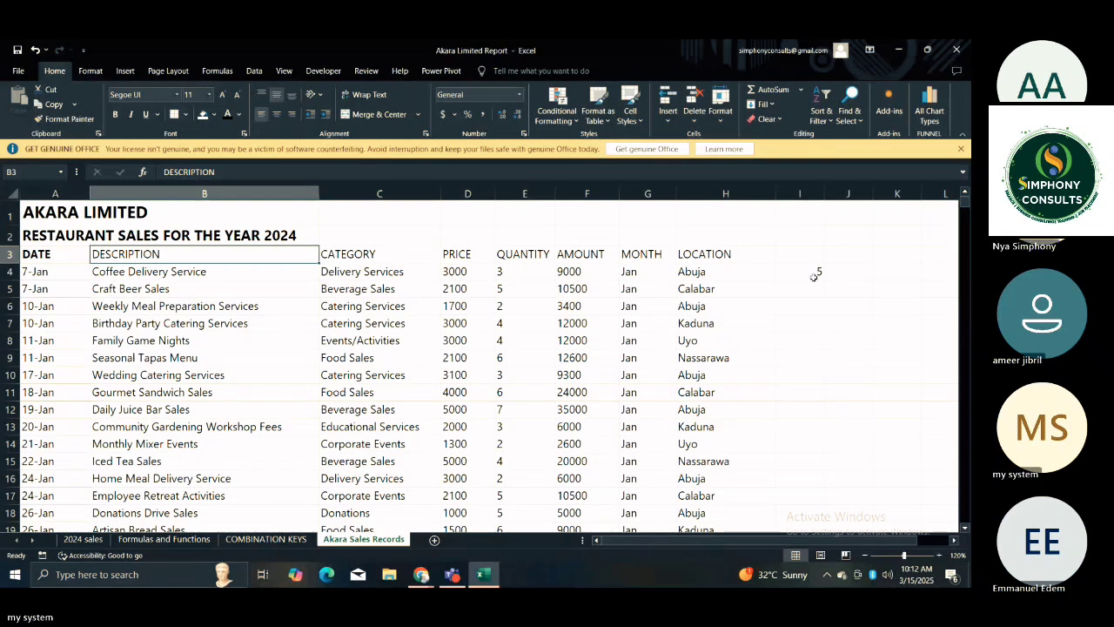
Extend the entry in cell I4 to read 5 OFFICE.
{"action": "left_click", "coordinate": [816, 272]}
{"action": "double_click", "coordinate": [821, 273]}
{"action": "type", "text": "OFFICE"}
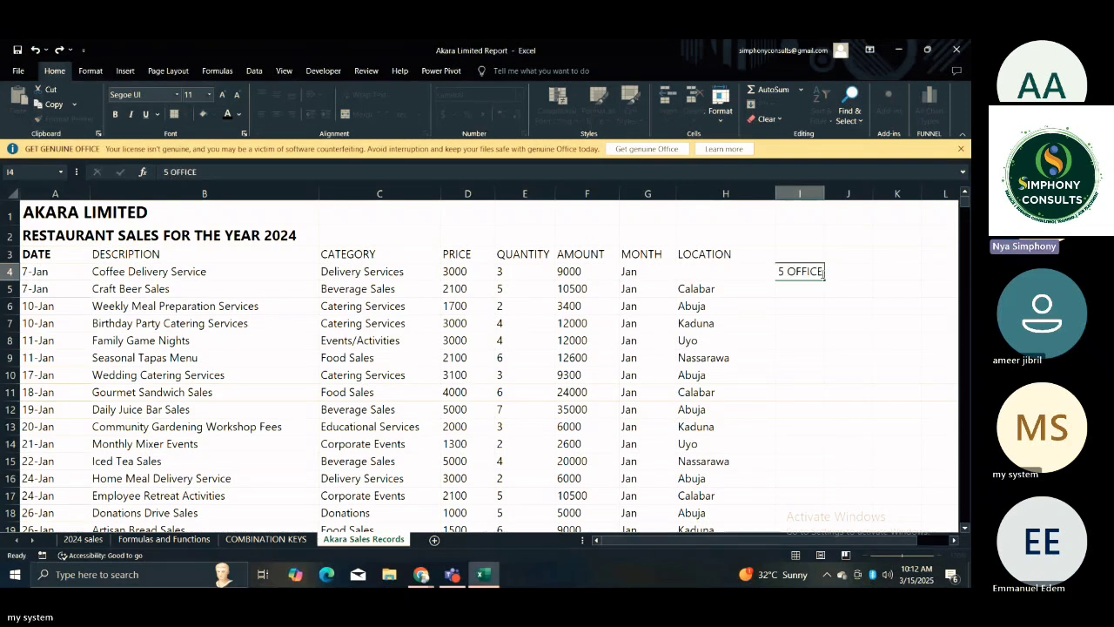
{"action": "left_click", "coordinate": [817, 288]}
{"action": "left_click", "coordinate": [816, 322]}
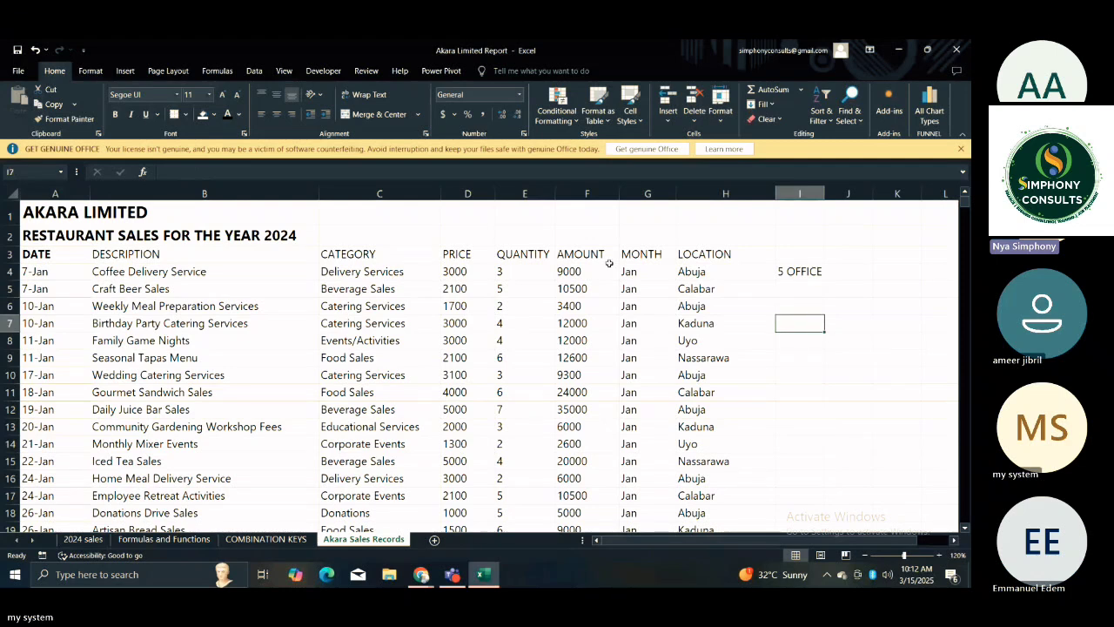
{"action": "left_click", "coordinate": [480, 292]}
{"action": "left_click", "coordinate": [83, 289]}
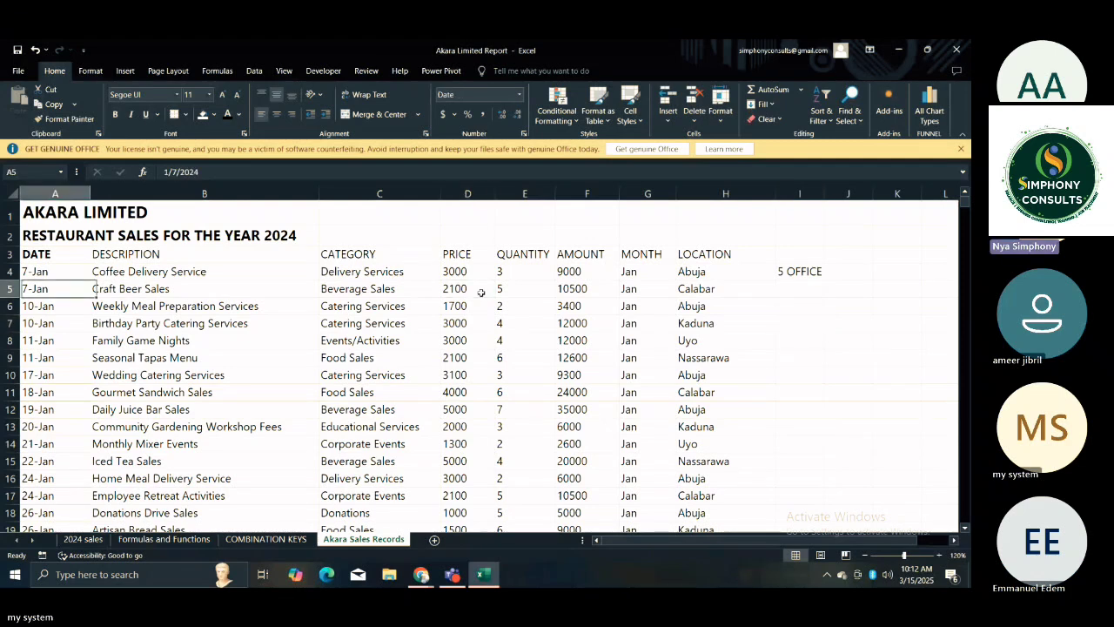
{"action": "left_click", "coordinate": [296, 269]}
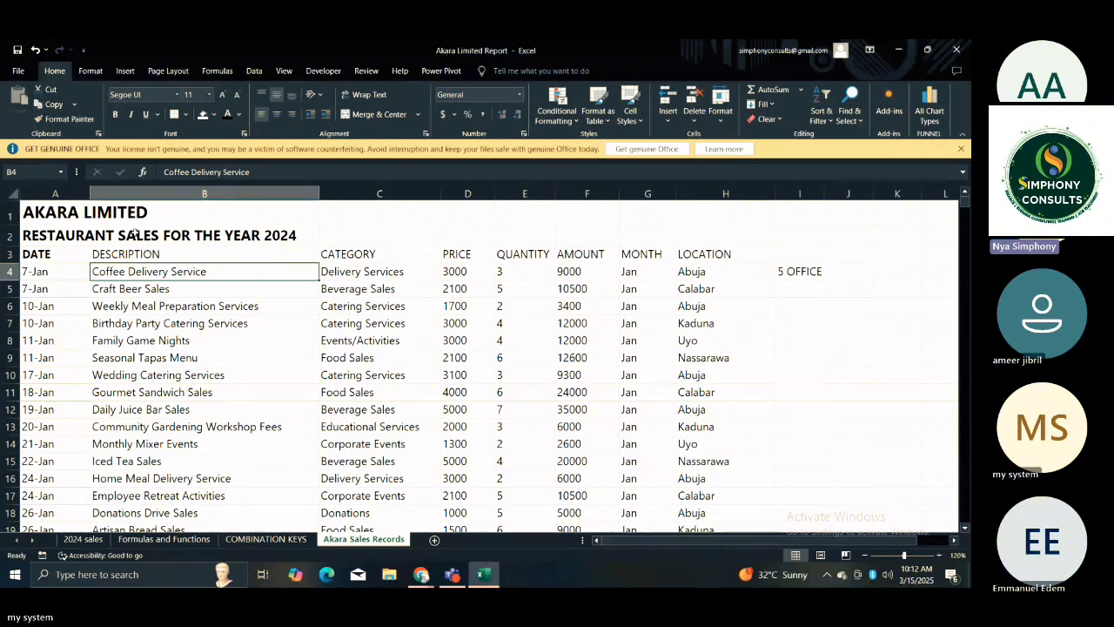
{"action": "left_click", "coordinate": [135, 233]}
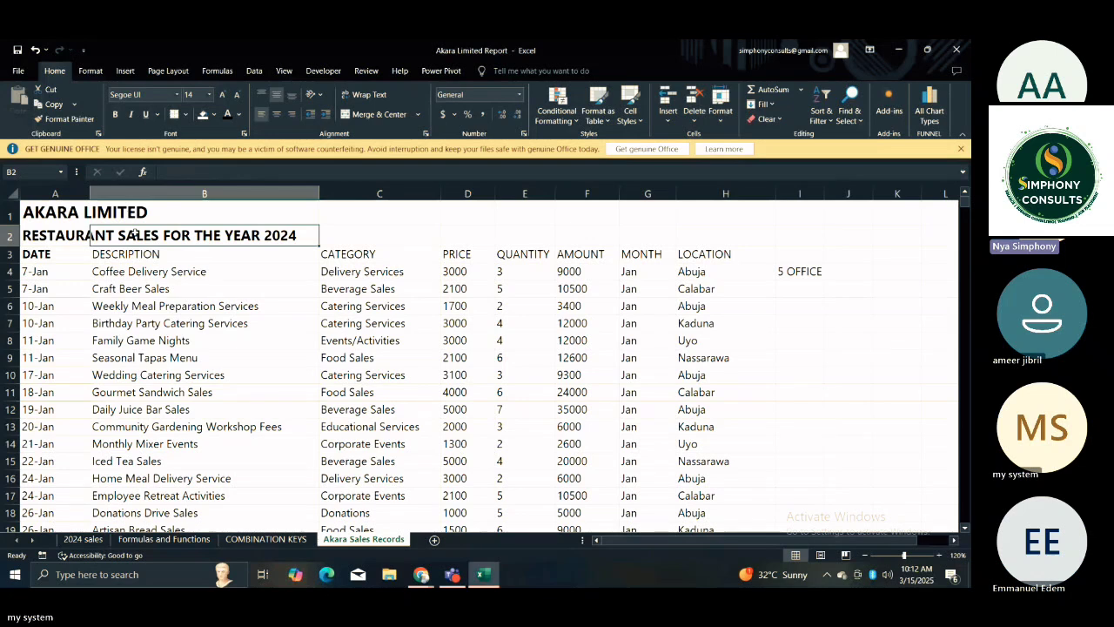
{"action": "left_click", "coordinate": [42, 214]}
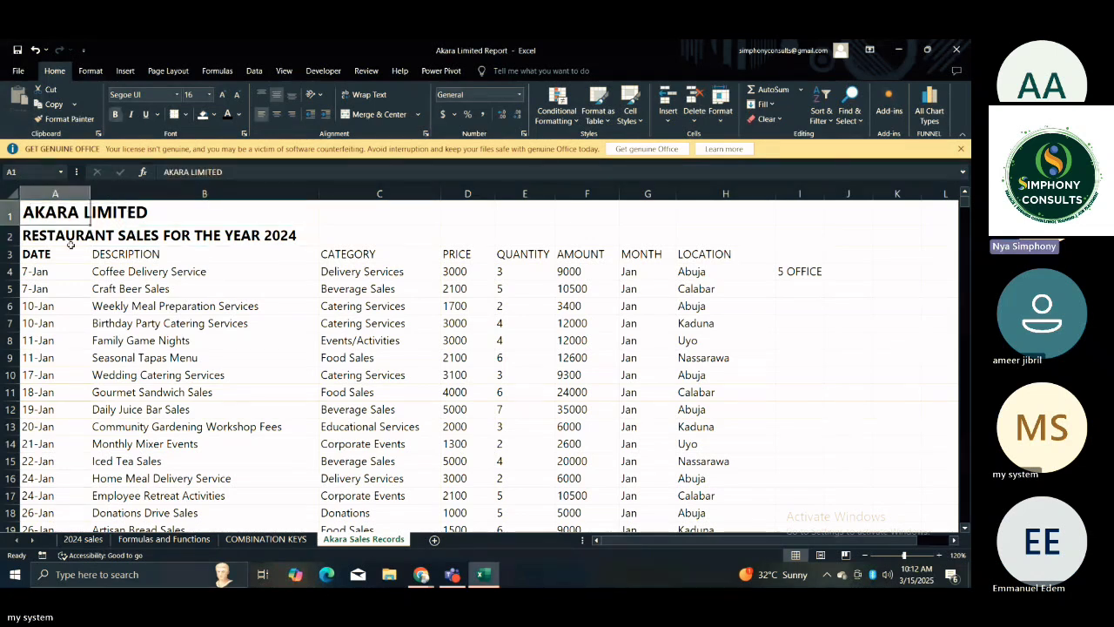
Format the sales records in A3:H699 as a table with headers, using a light green banded style.
{"action": "left_click", "coordinate": [54, 254]}
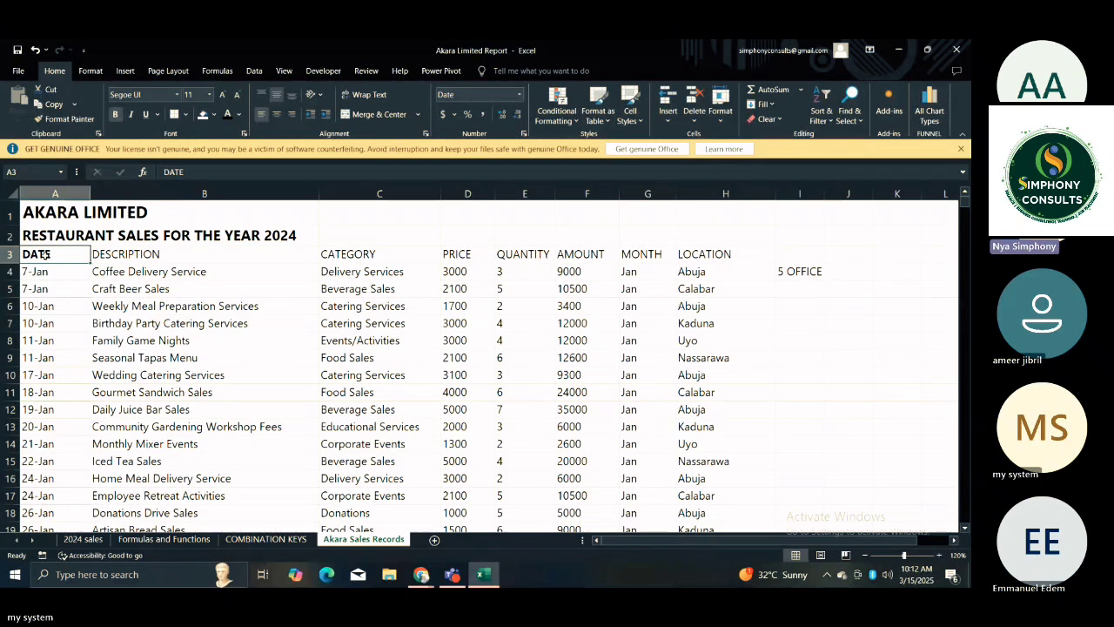
{"action": "left_click_drag", "start_coordinate": [44, 254], "coordinate": [713, 476]}
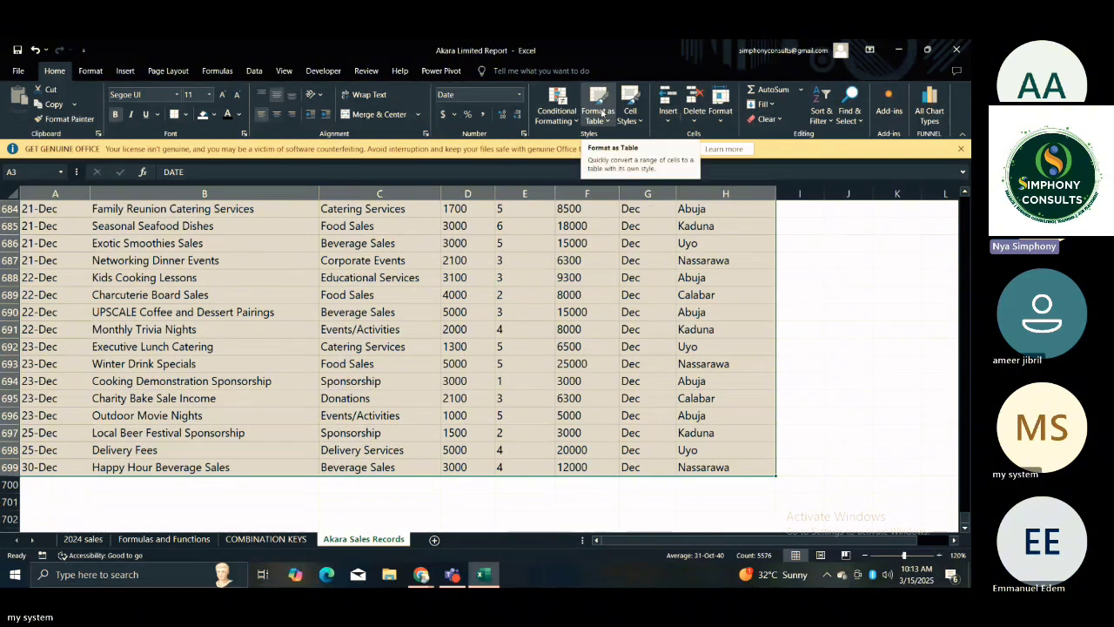
{"action": "left_click", "coordinate": [602, 114]}
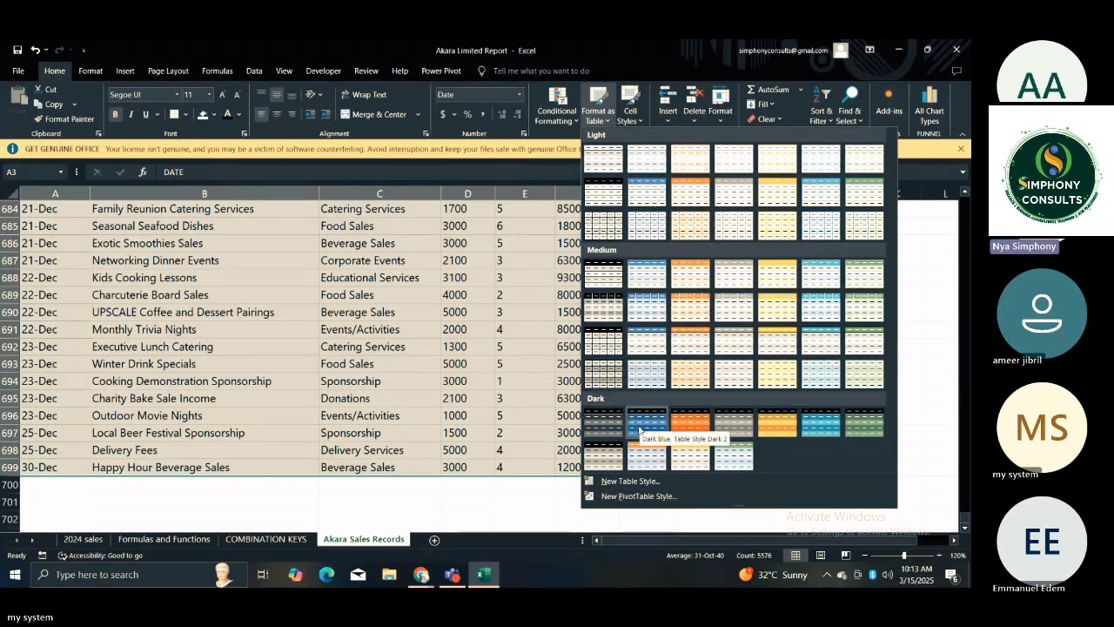
{"action": "left_click", "coordinate": [729, 425]}
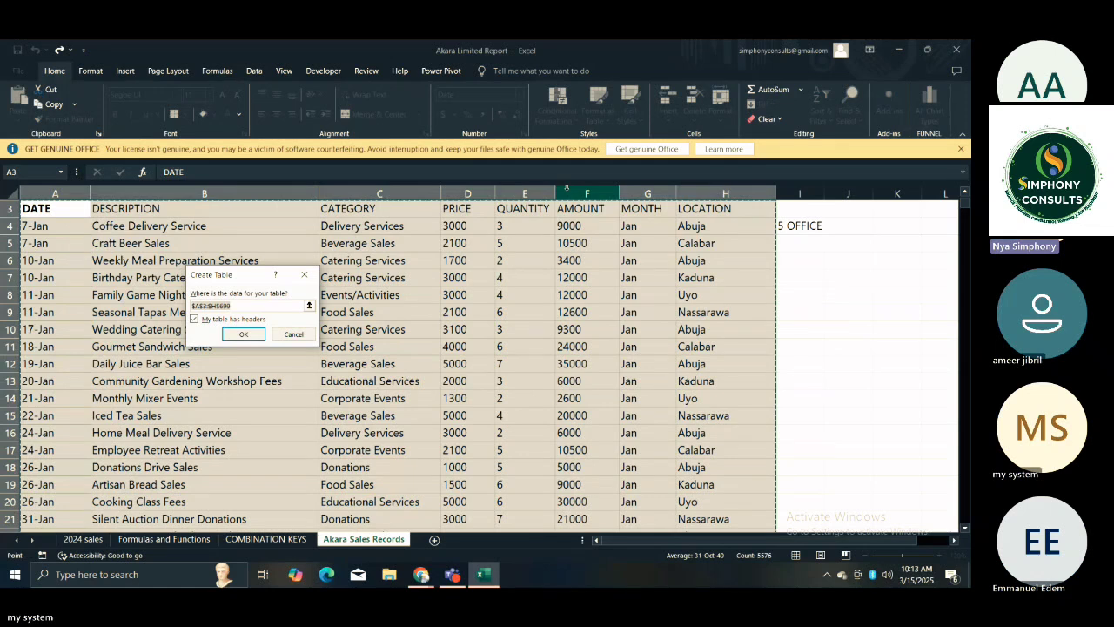
{"action": "left_click", "coordinate": [244, 334]}
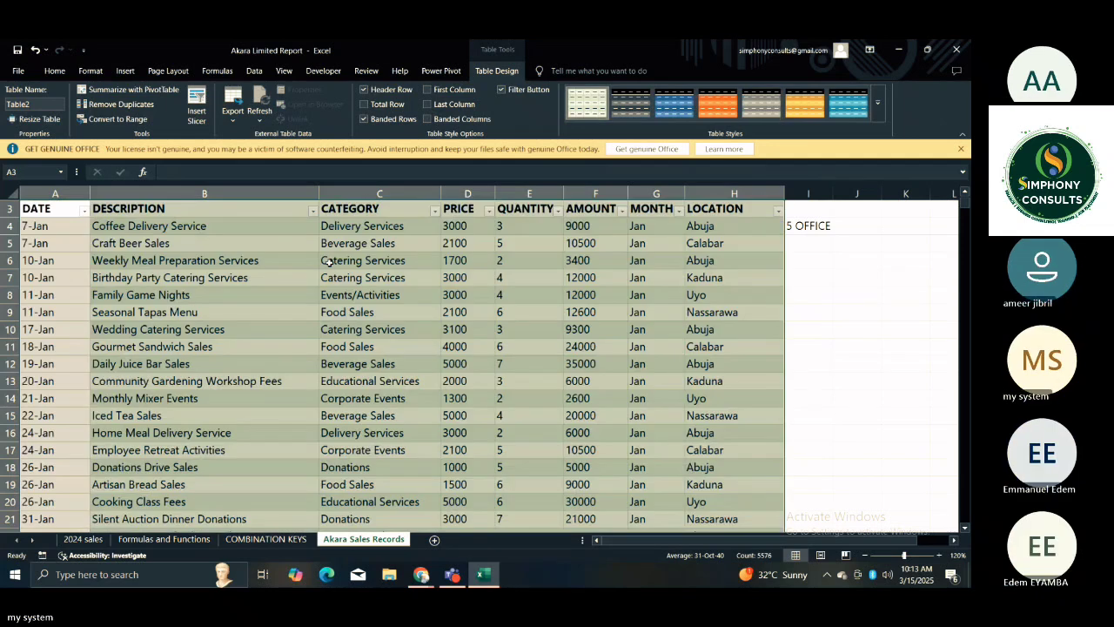
Look over the first records of the formatted table, its headers and the two sheet titles above it.
{"action": "left_click", "coordinate": [290, 258]}
{"action": "left_click", "coordinate": [72, 228]}
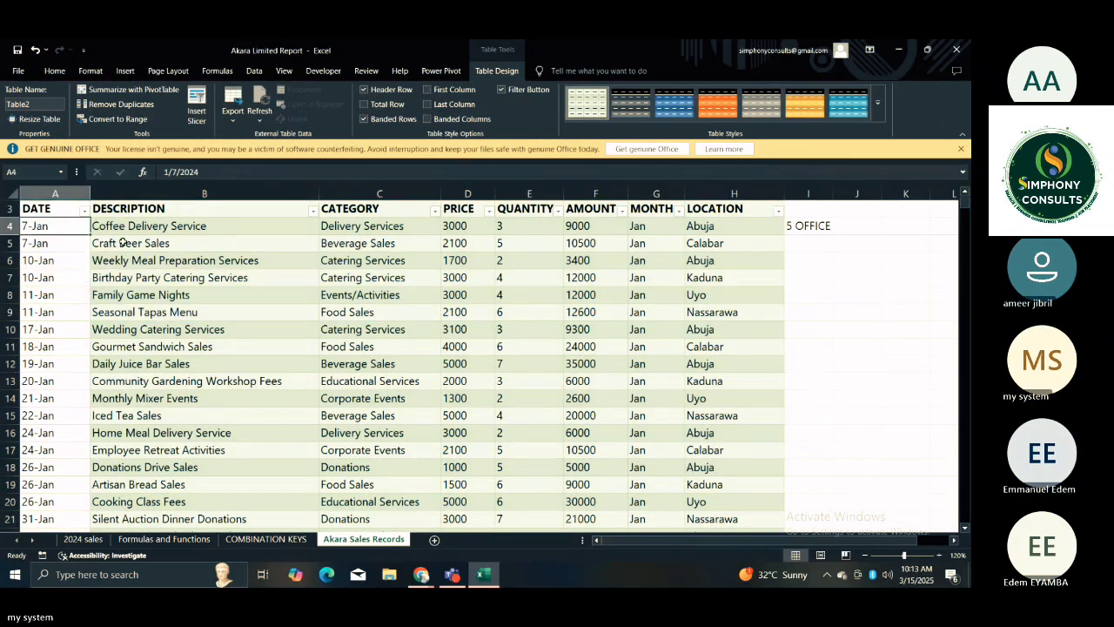
{"action": "left_click", "coordinate": [123, 244]}
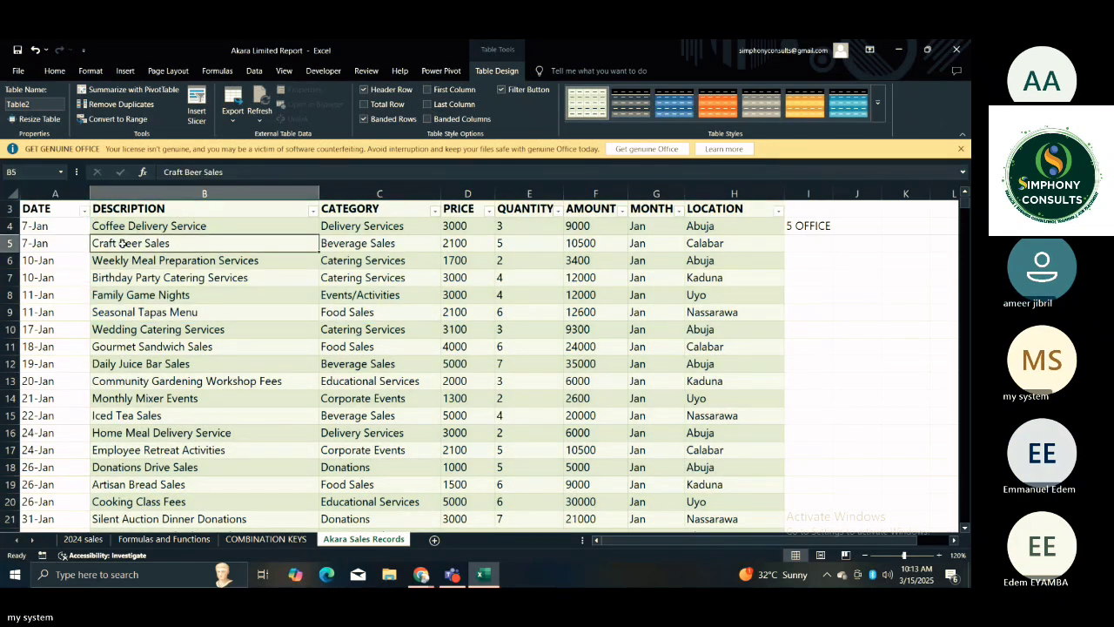
{"action": "left_click", "coordinate": [70, 246]}
{"action": "key", "text": "Up"}
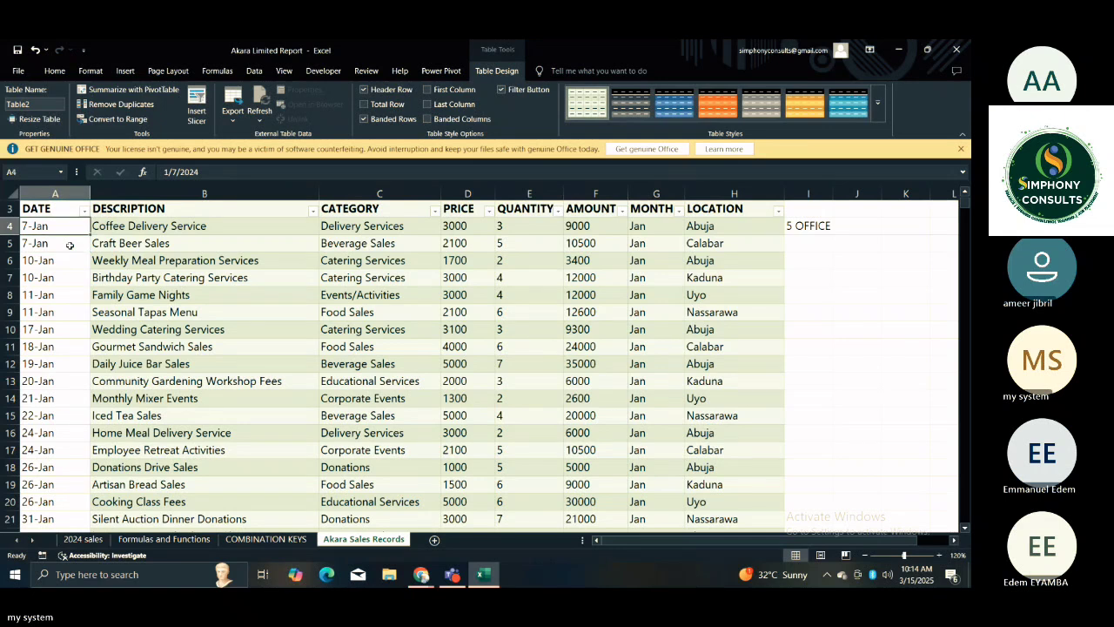
{"action": "key", "text": "Up"}
{"action": "key", "text": "Up"}
{"action": "key", "text": "Up"}
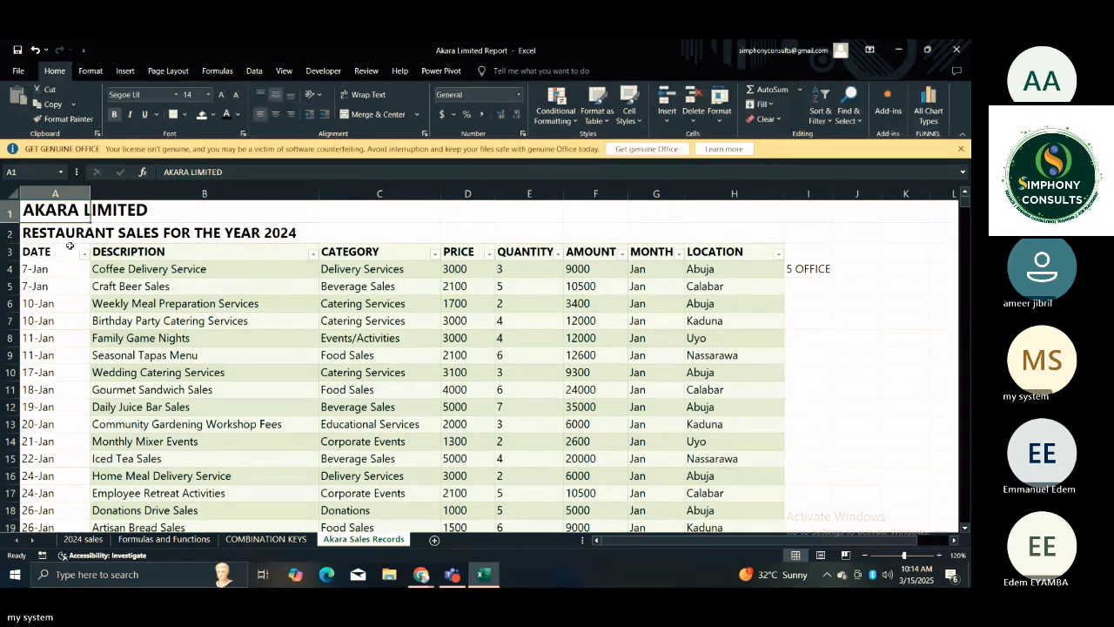
{"action": "left_click", "coordinate": [227, 257]}
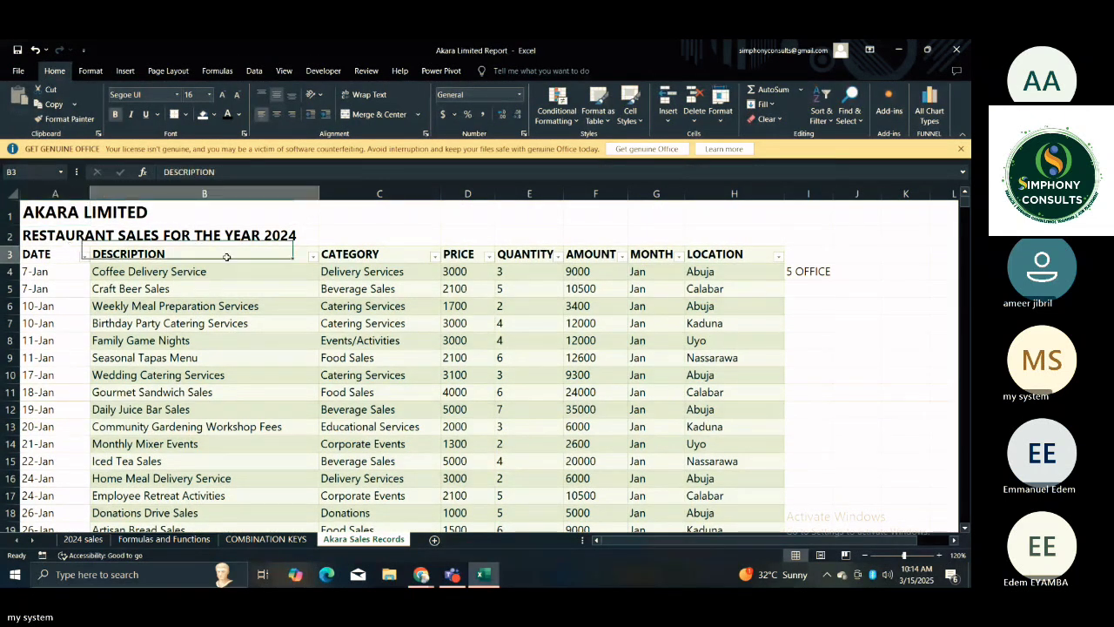
{"action": "left_click", "coordinate": [98, 233]}
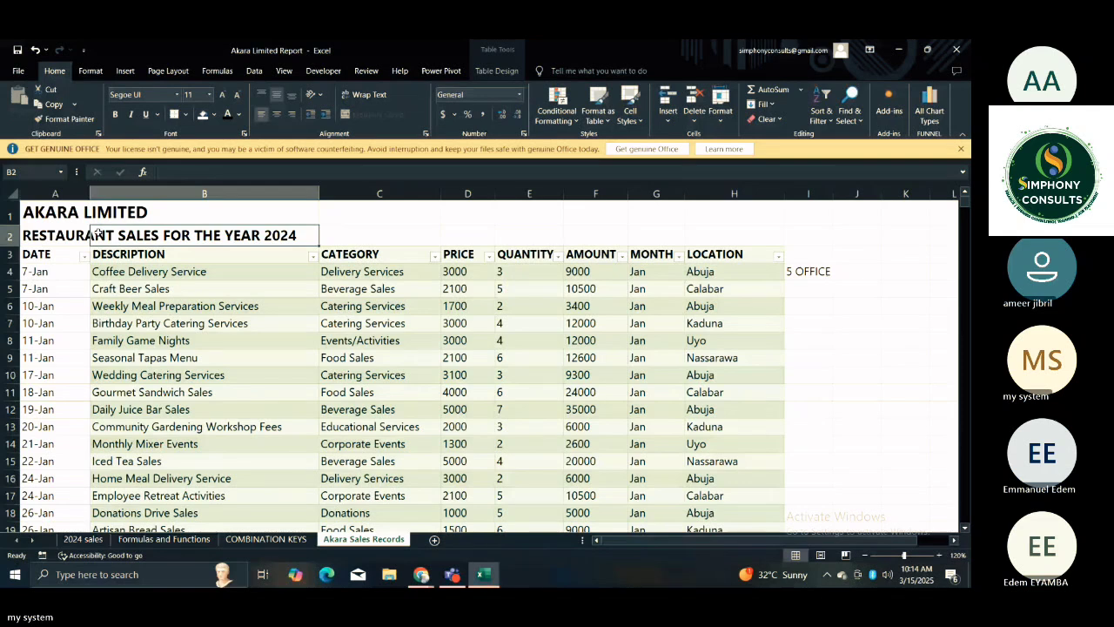
{"action": "left_click", "coordinate": [64, 228]}
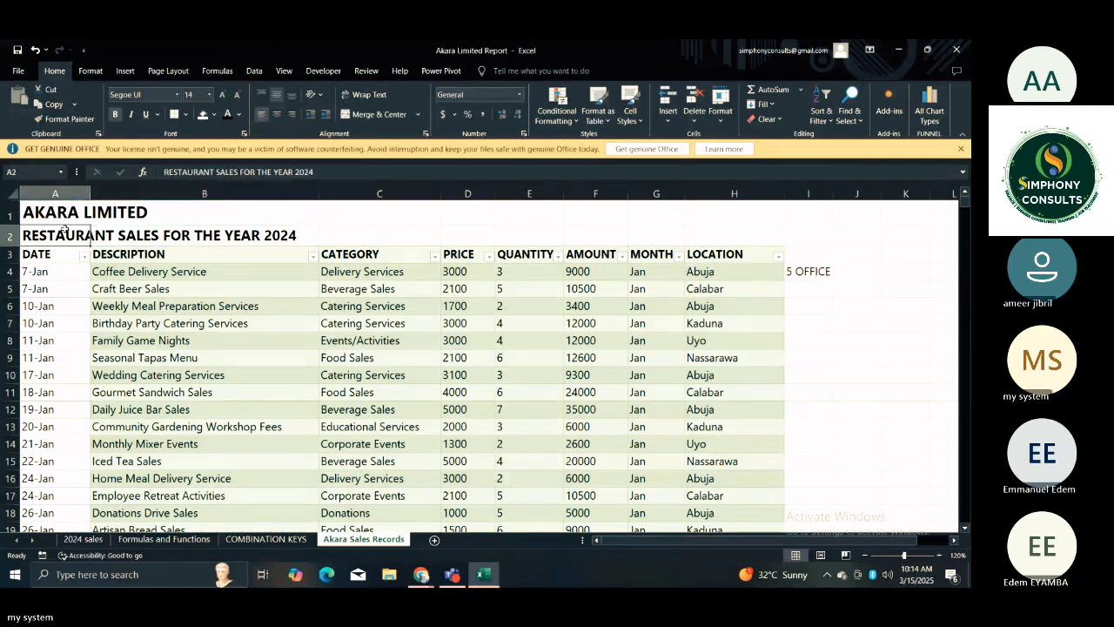
Merge and center the AKARA LIMITED title across A1:H1 and fill it with a dark theme green.
{"action": "left_click_drag", "start_coordinate": [64, 223], "coordinate": [204, 288]}
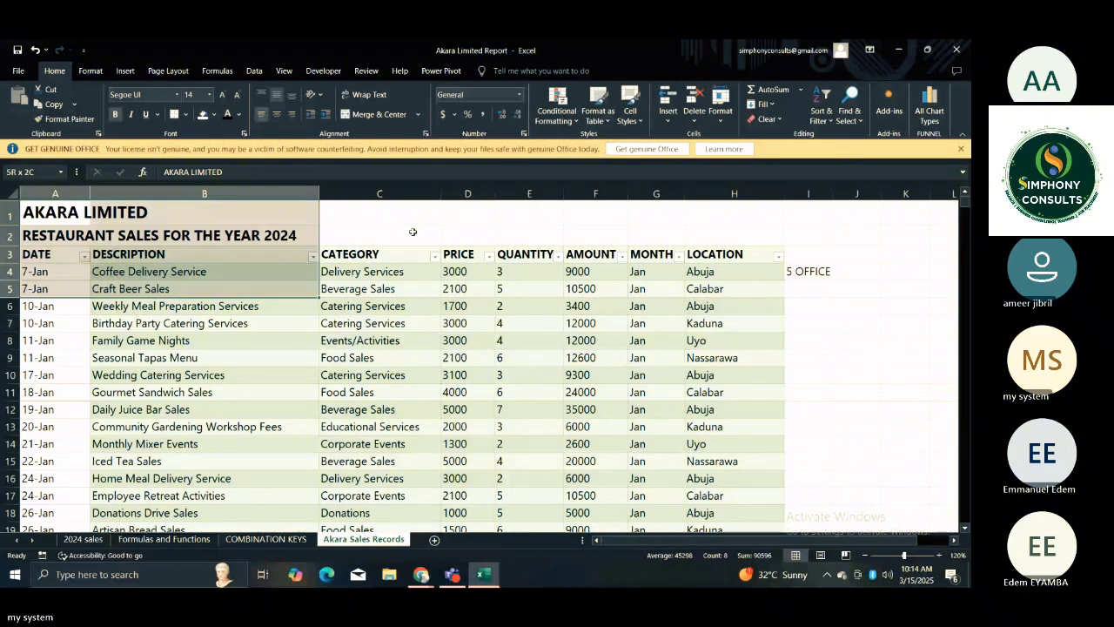
{"action": "left_click_drag", "start_coordinate": [412, 232], "coordinate": [745, 218]}
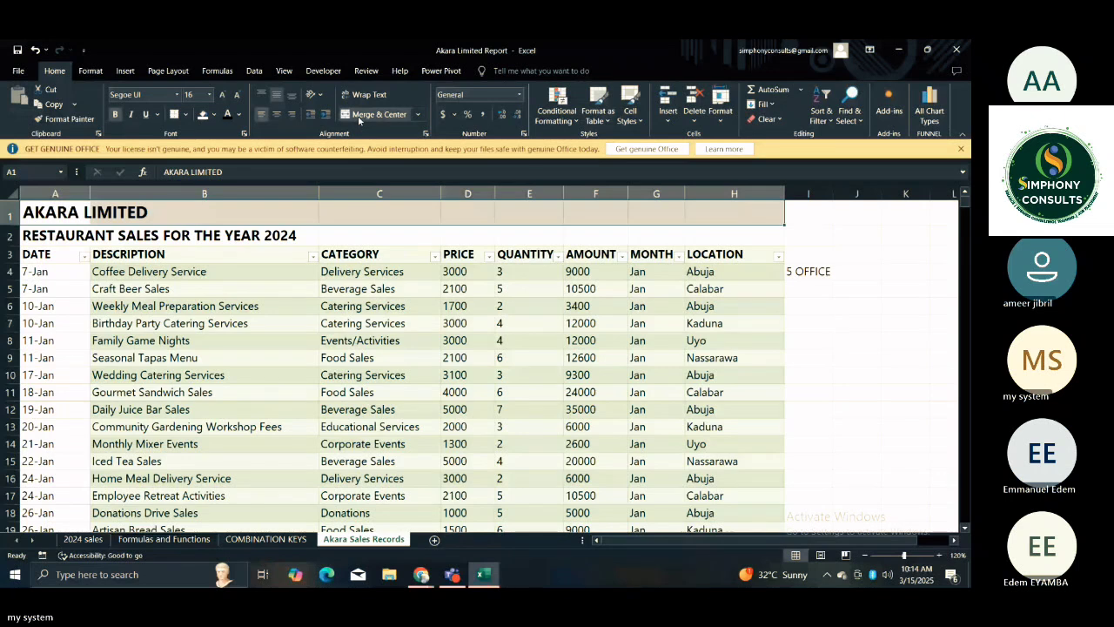
{"action": "left_click", "coordinate": [359, 114]}
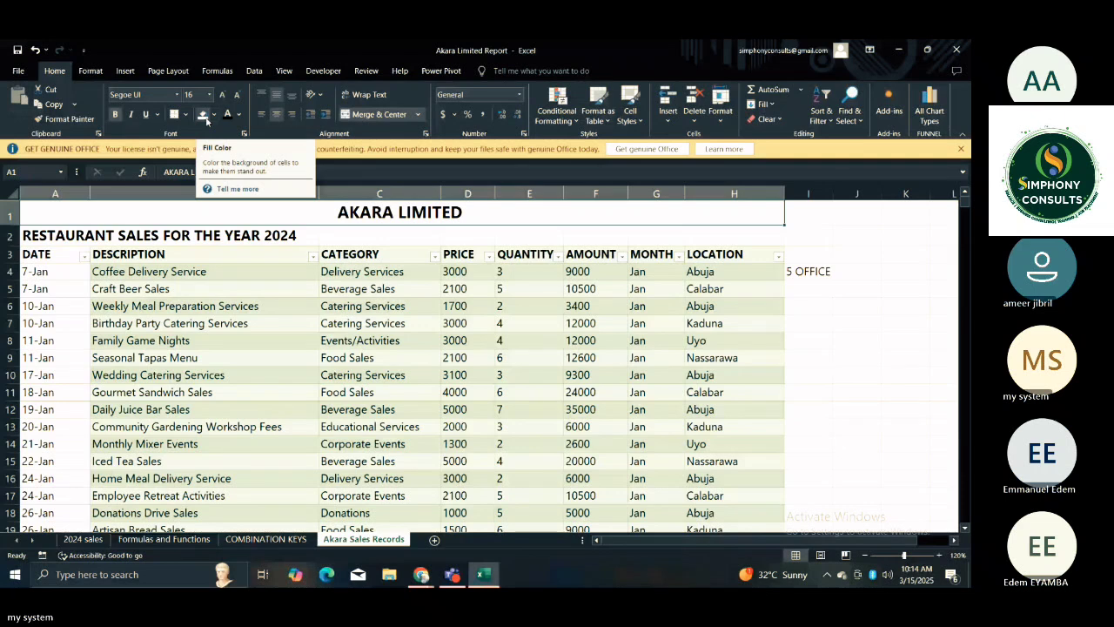
{"action": "left_click", "coordinate": [213, 115]}
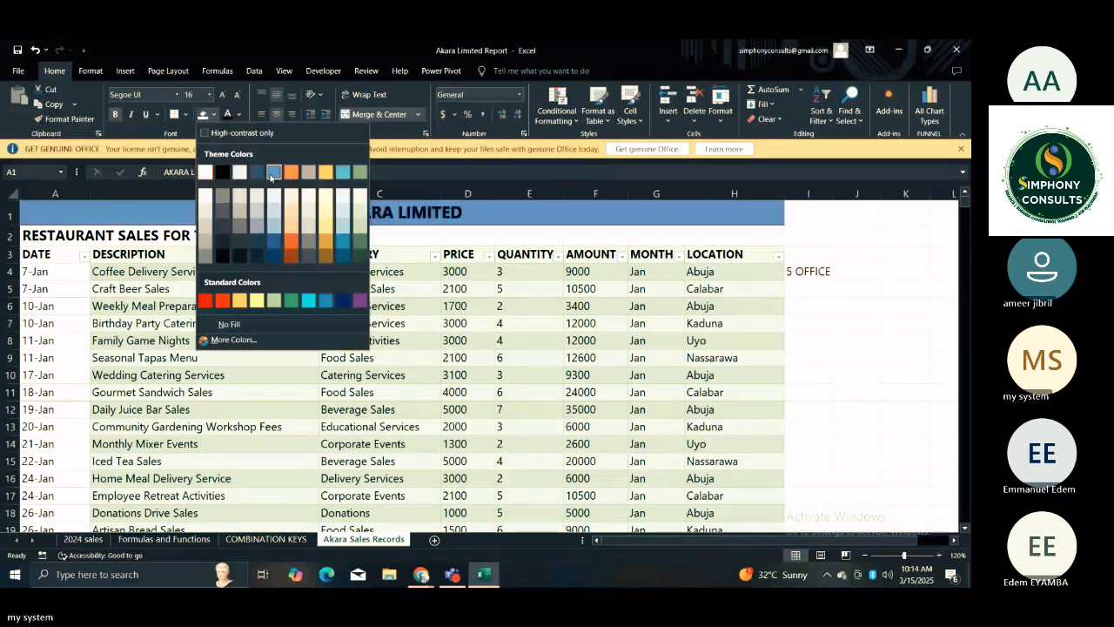
{"action": "left_click", "coordinate": [359, 243]}
Merge and center the RESTAURANT SALES FOR THE YEAR 2024 title across A2:H2 and fill it with light yellow.
{"action": "key", "text": "Down"}
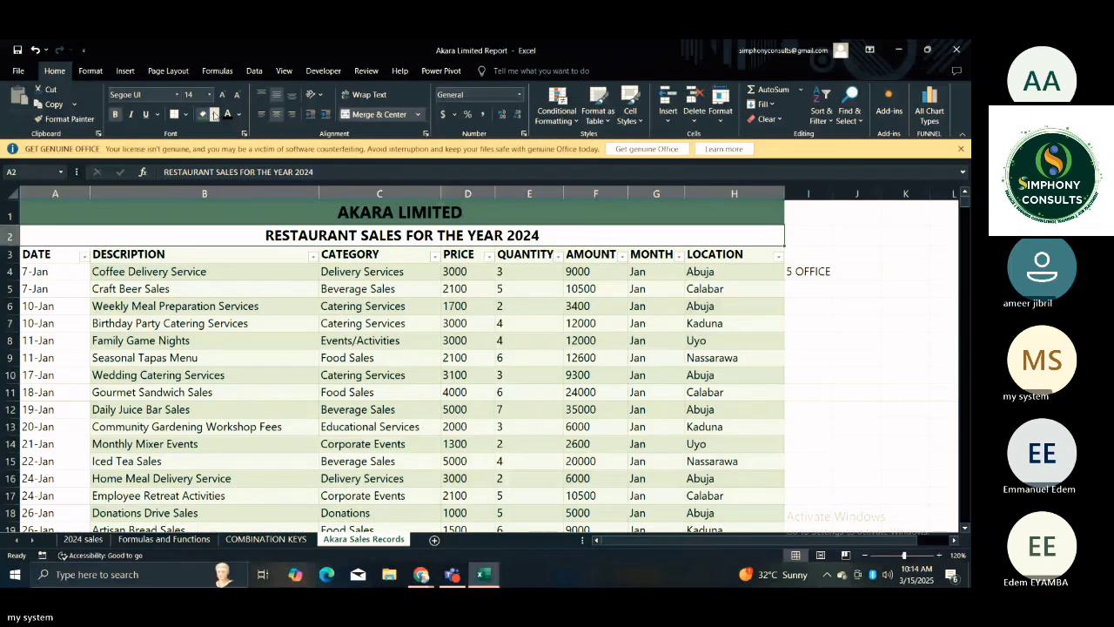
{"action": "left_click", "coordinate": [213, 113]}
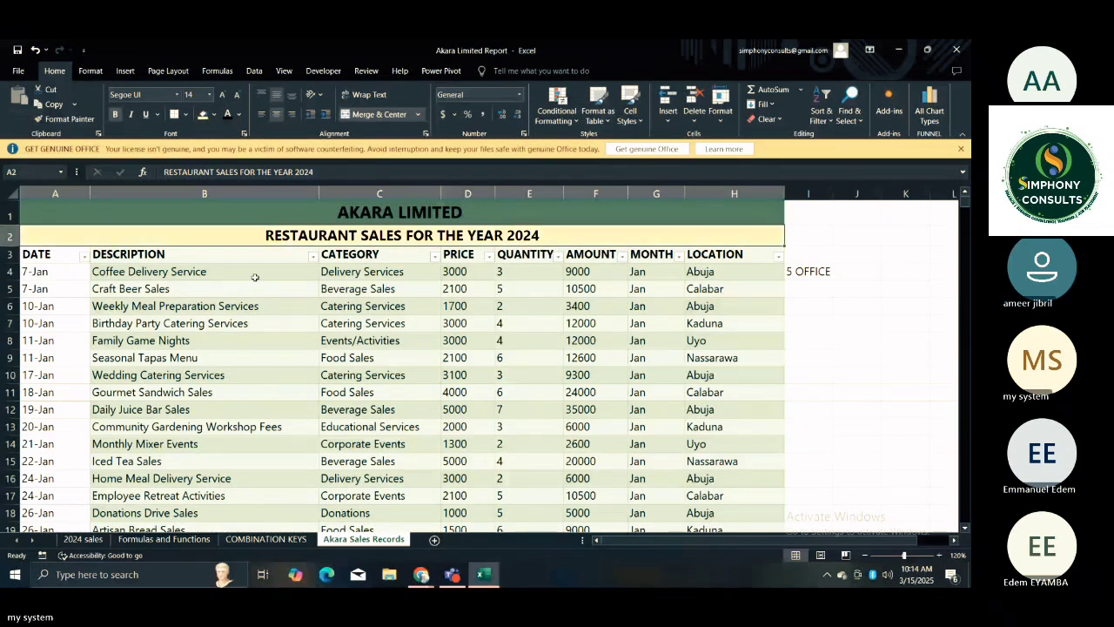
{"action": "left_click", "coordinate": [251, 257]}
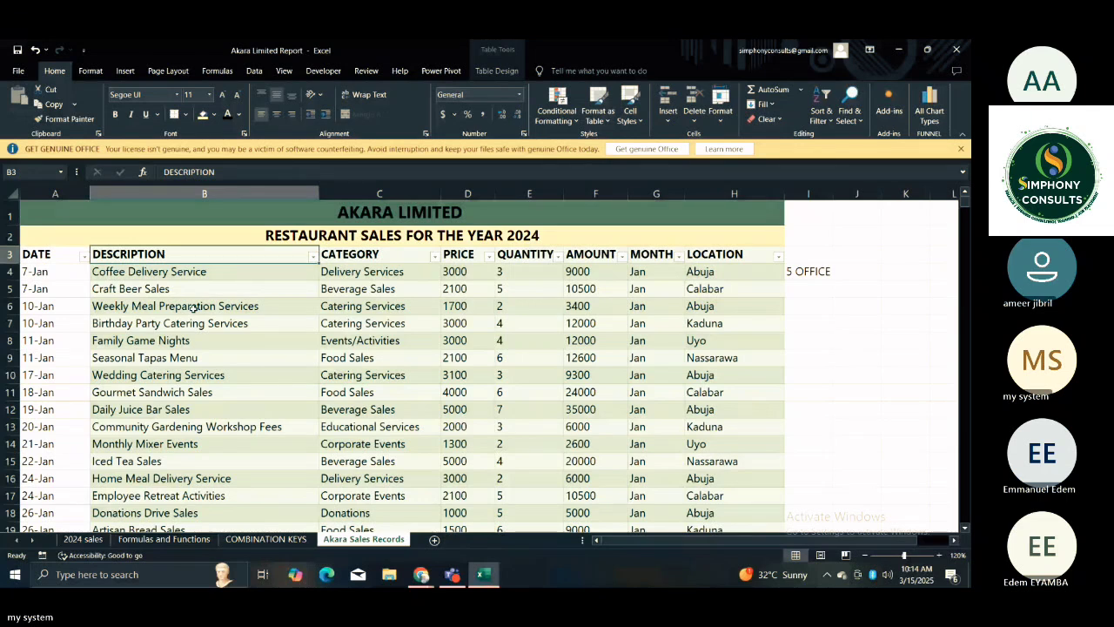
{"action": "left_click", "coordinate": [193, 306]}
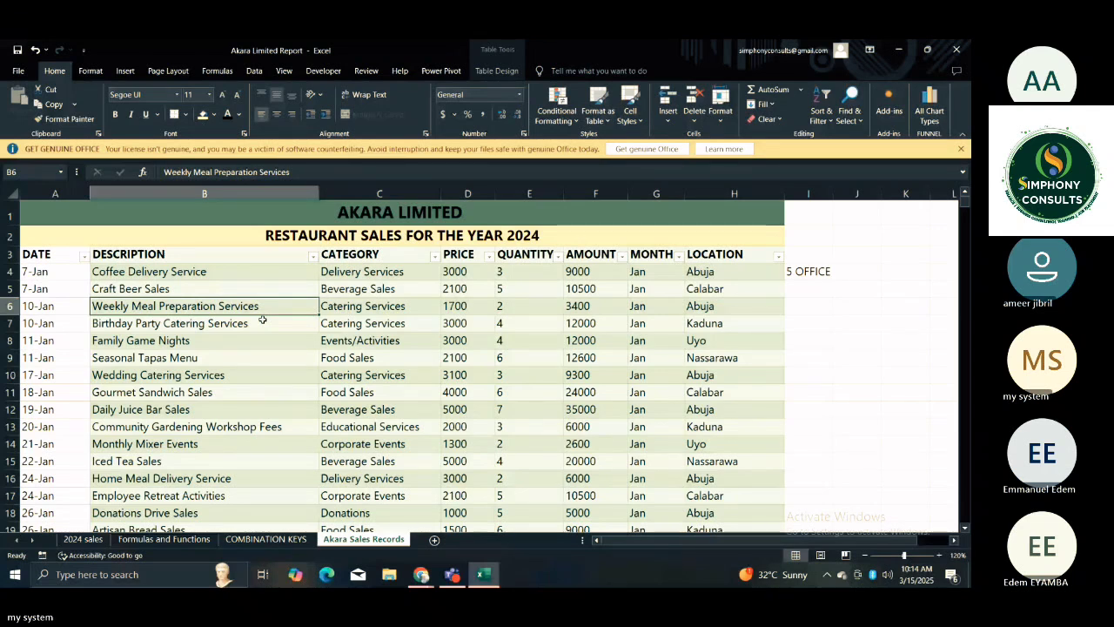
{"action": "key", "text": "ctrl+Home"}
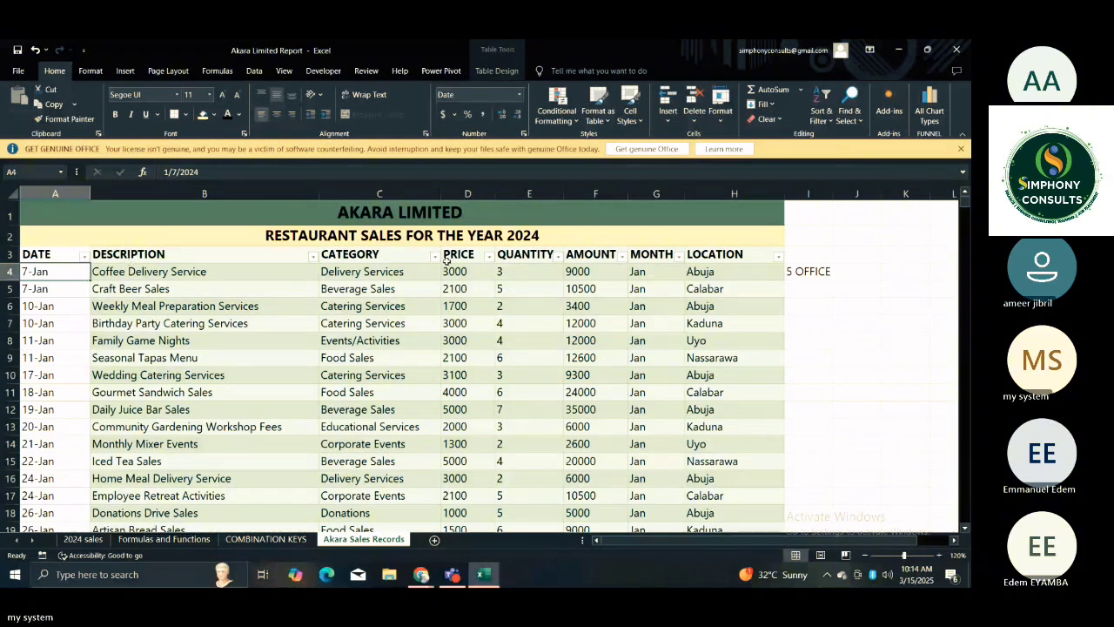
Apply the comma number style to the PRICE and AMOUNT columns.
{"action": "left_click", "coordinate": [454, 287]}
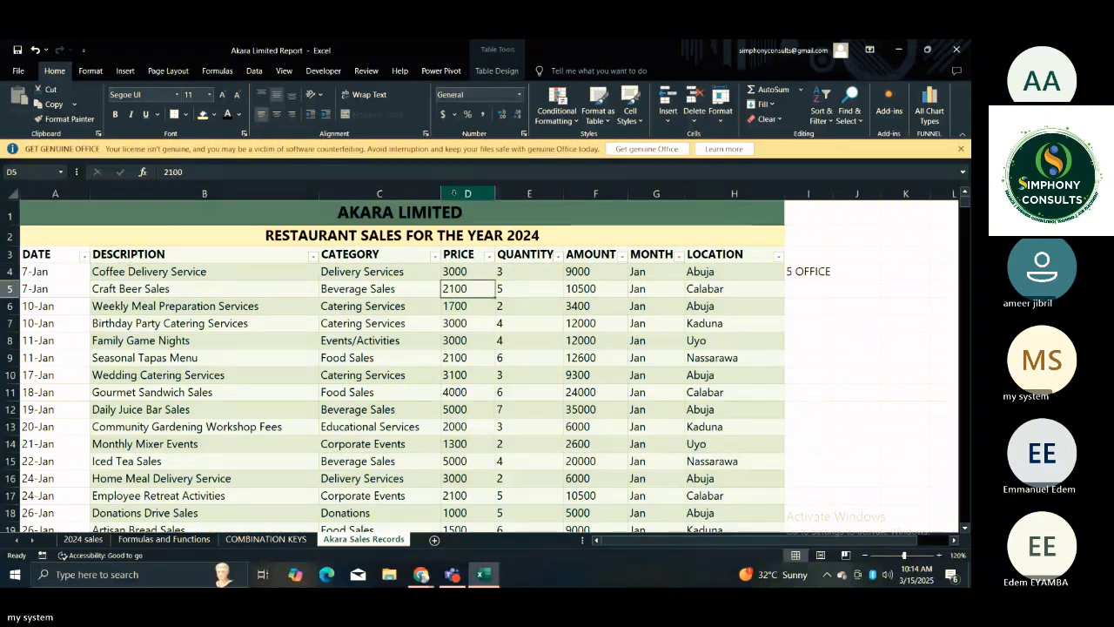
{"action": "left_click", "coordinate": [453, 193]}
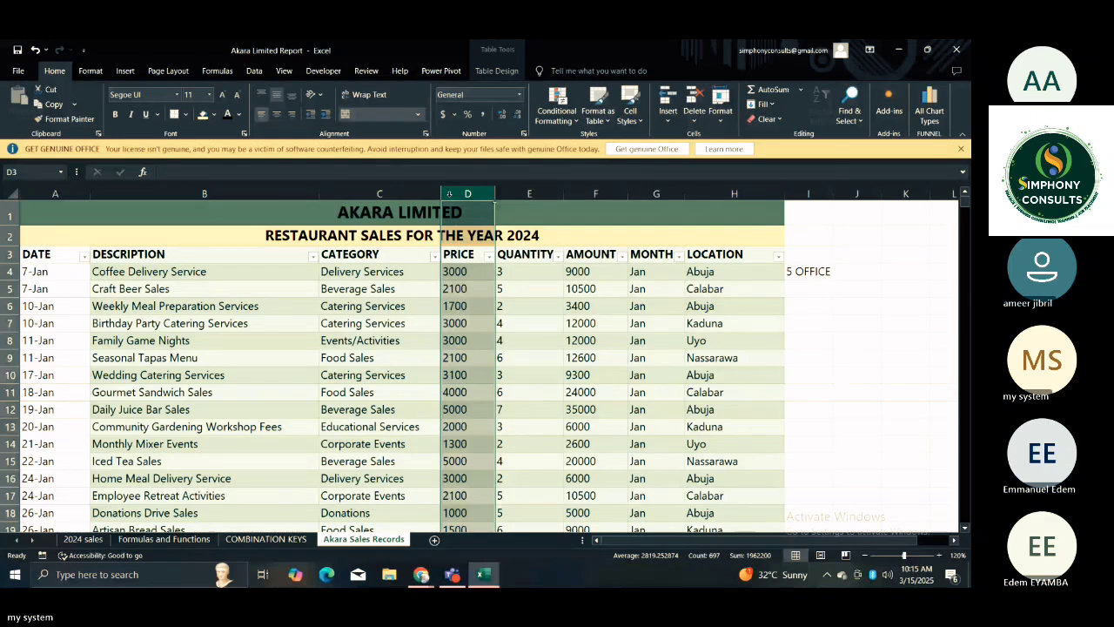
{"action": "left_click", "coordinate": [483, 114]}
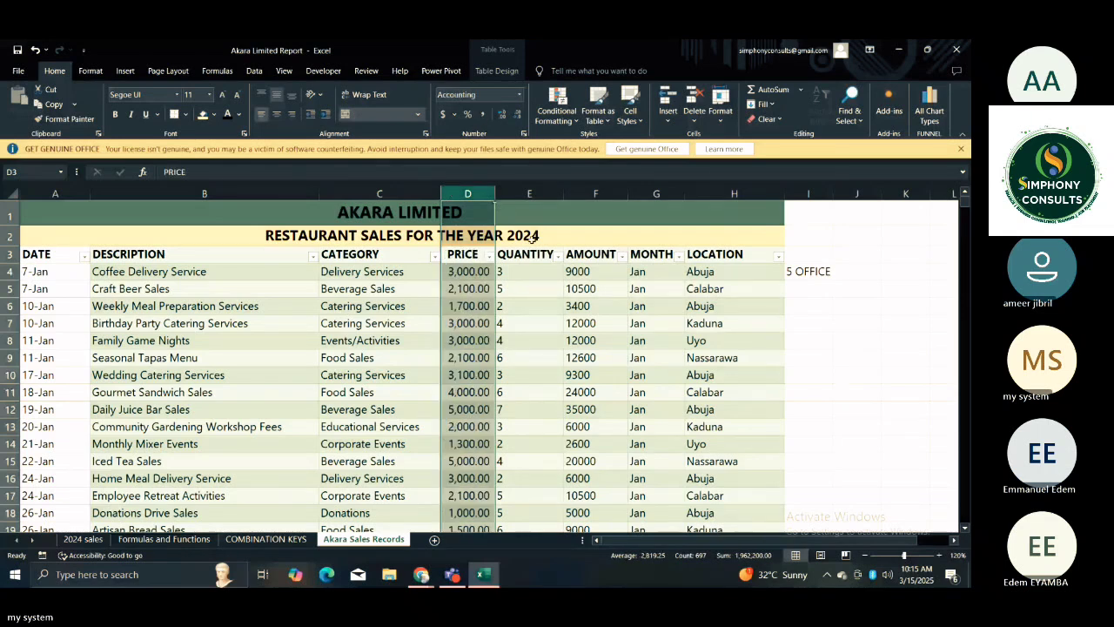
{"action": "left_click", "coordinate": [531, 270]}
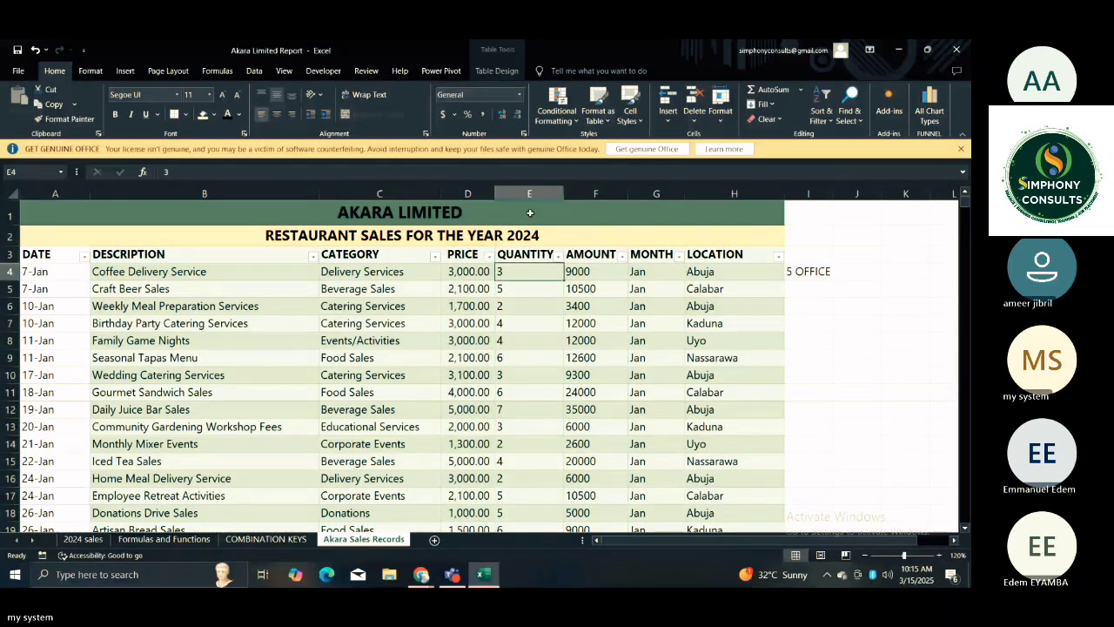
{"action": "left_click", "coordinate": [572, 201]}
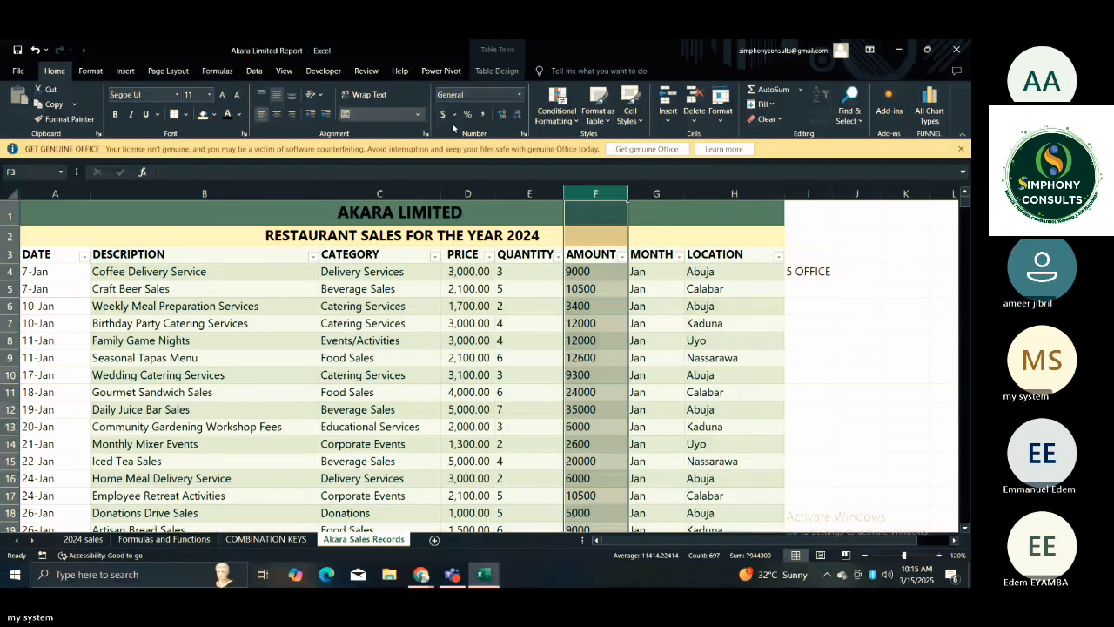
{"action": "left_click", "coordinate": [483, 114]}
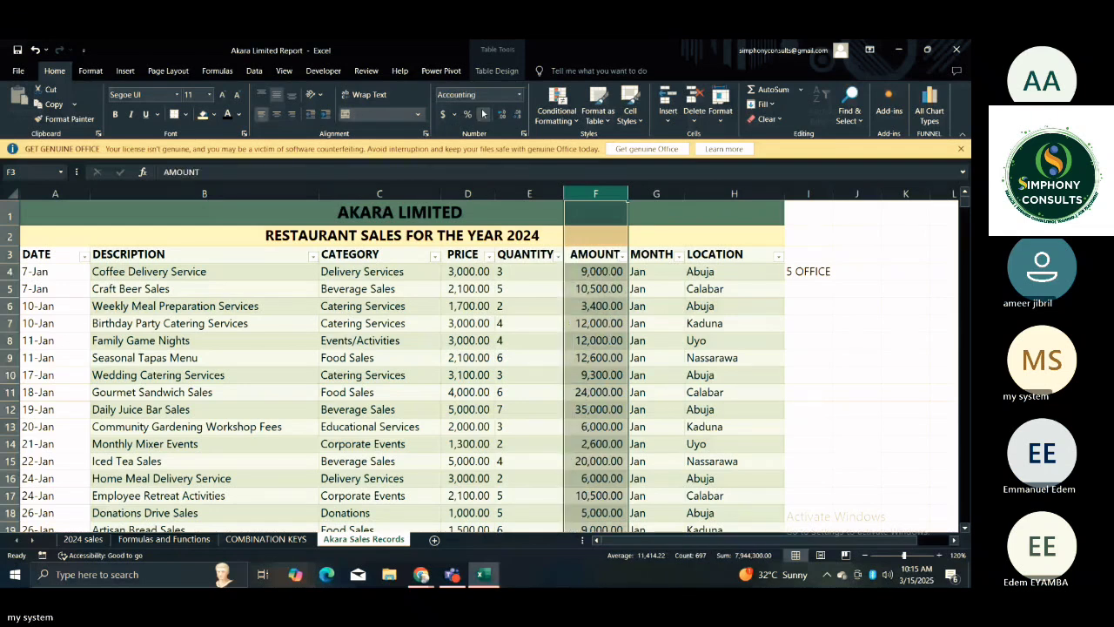
Reduce the AMOUNT and PRICE columns to zero decimal places.
{"action": "left_click", "coordinate": [515, 115]}
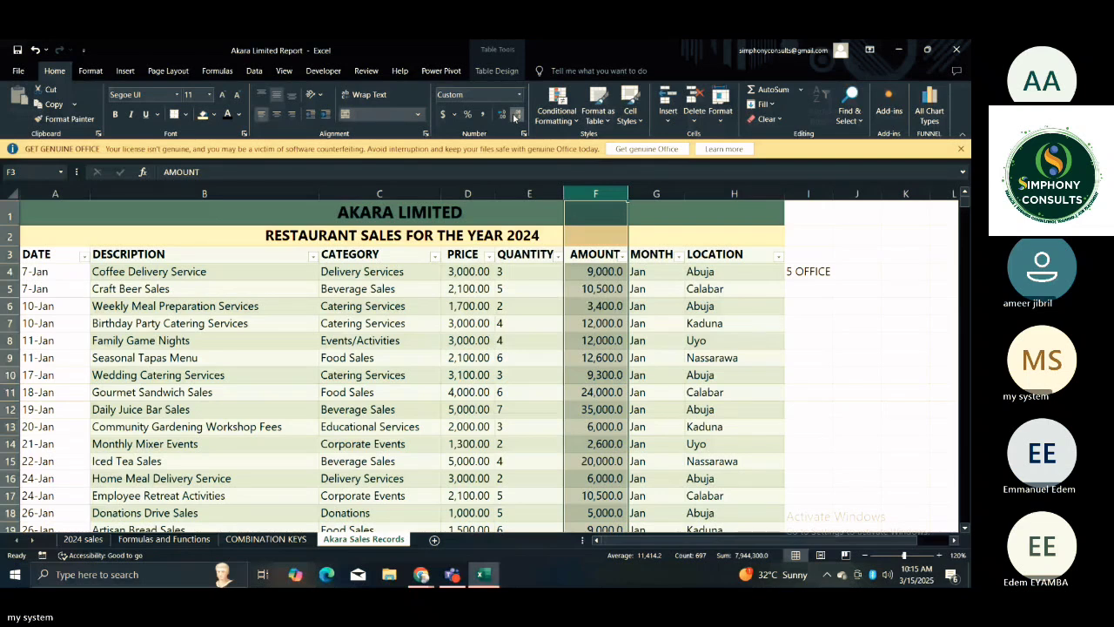
{"action": "left_click", "coordinate": [515, 115]}
{"action": "left_click", "coordinate": [467, 193]}
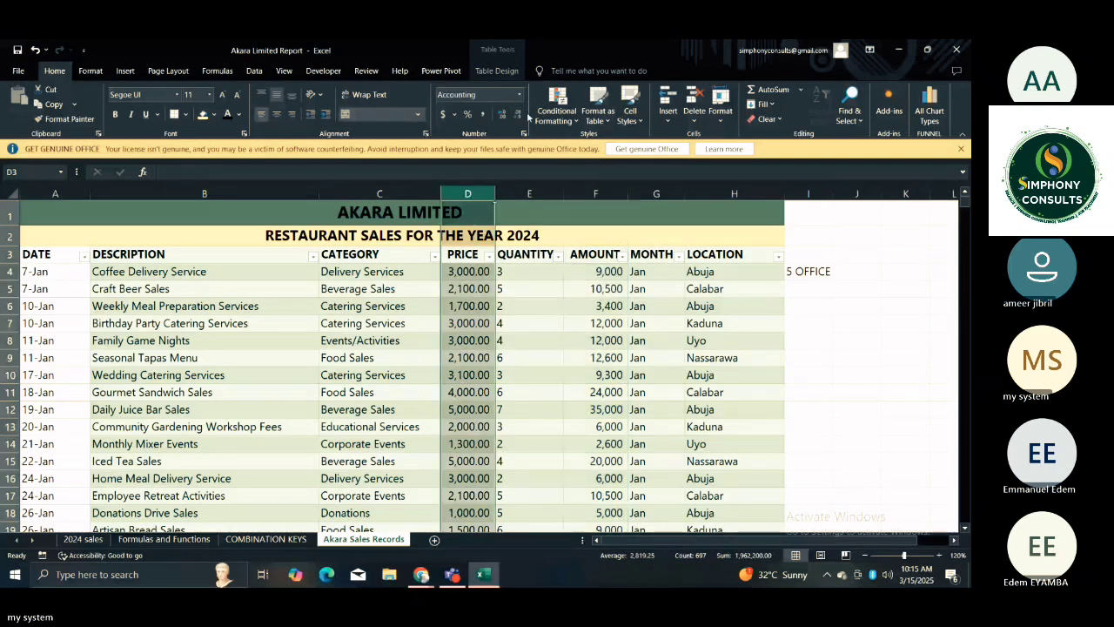
{"action": "left_click", "coordinate": [517, 115]}
{"action": "left_click", "coordinate": [517, 114]}
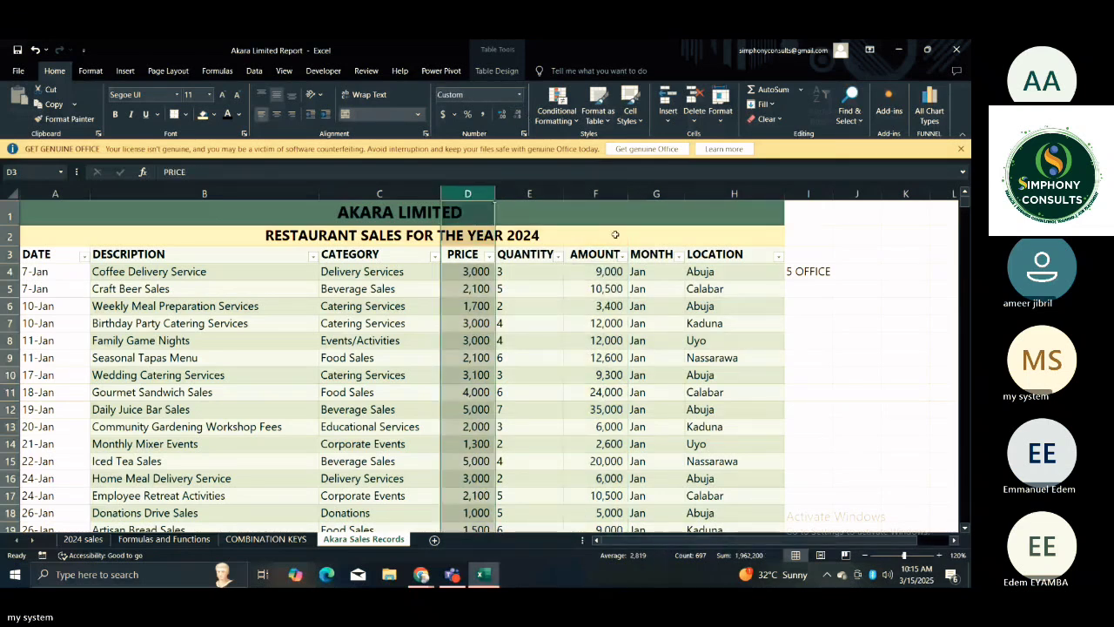
{"action": "left_click", "coordinate": [646, 288]}
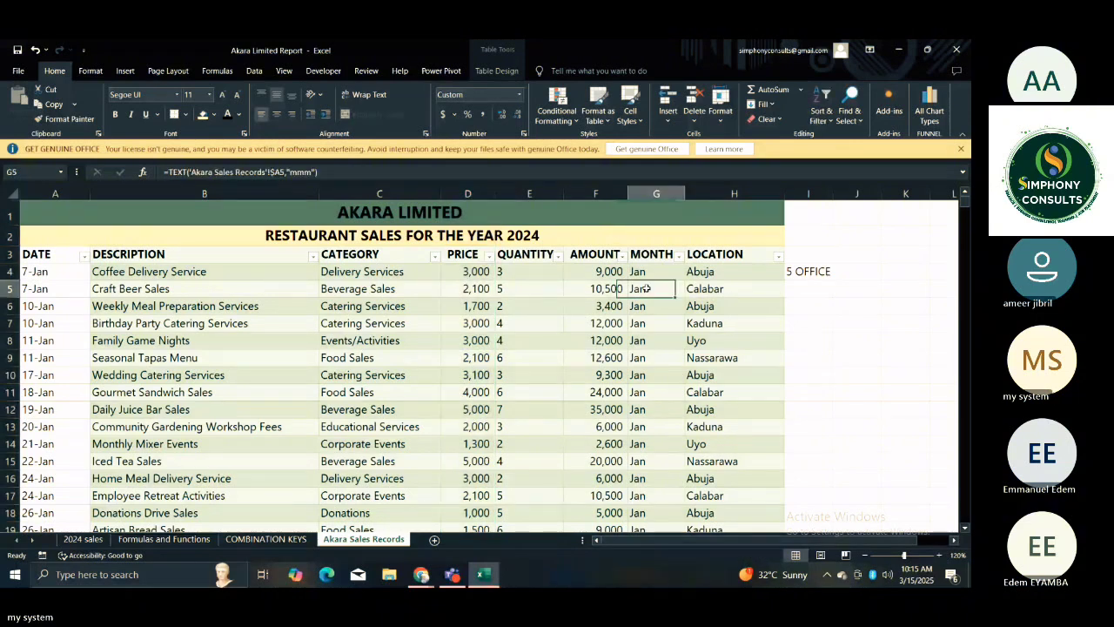
{"action": "left_click", "coordinate": [694, 289]}
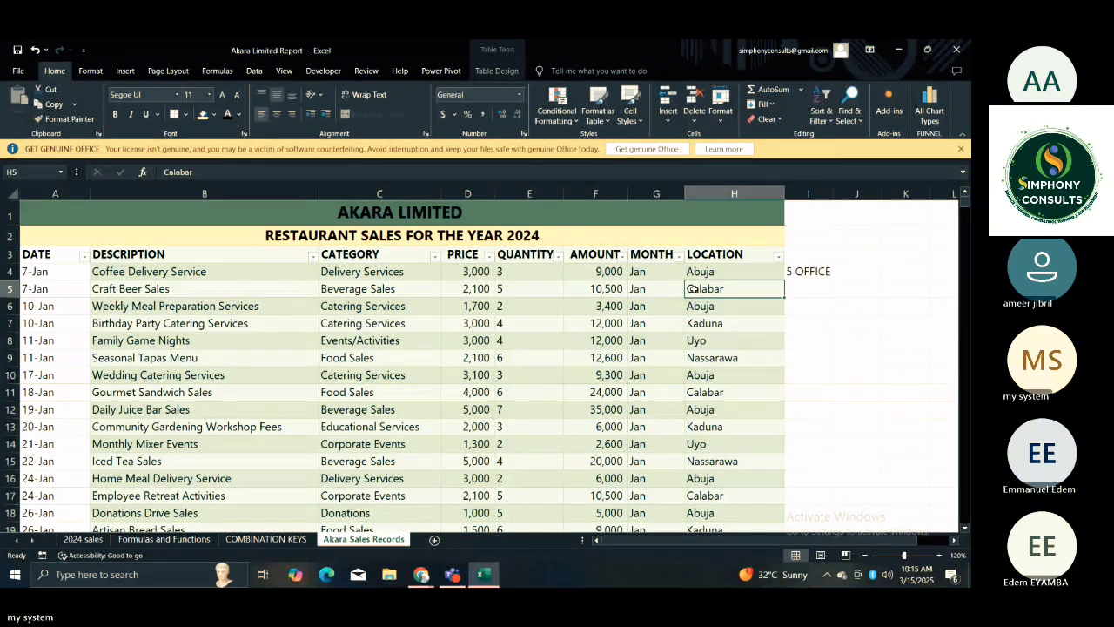
Start a TEXT formula in G4 of the MONTH column with the same row's DATE as its value argument.
{"action": "left_click", "coordinate": [652, 271]}
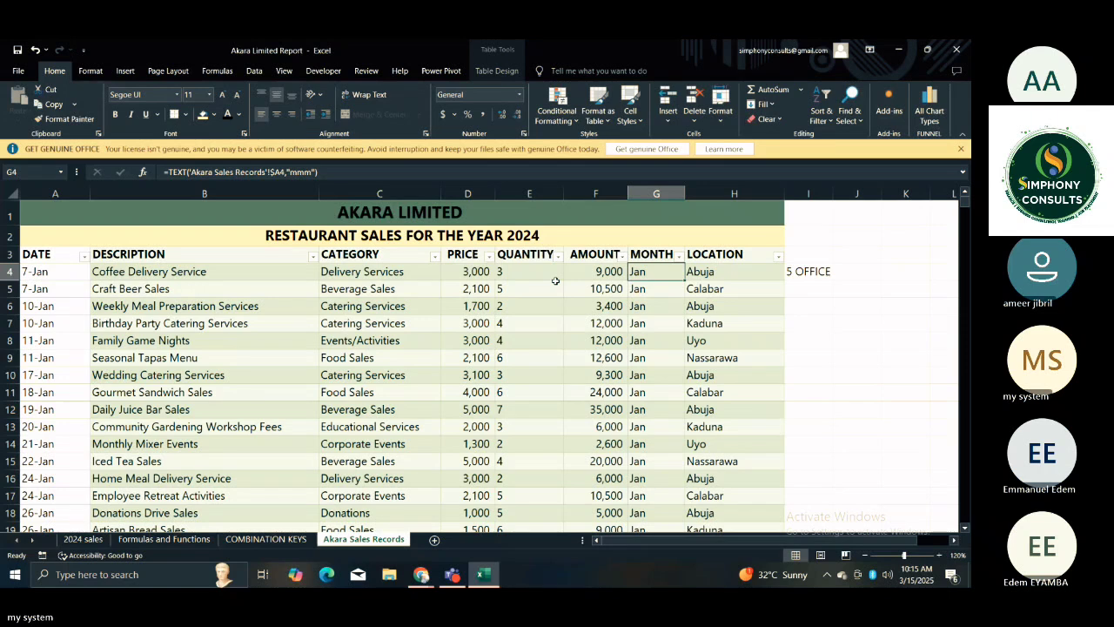
{"action": "type", "text": "=TEXT"}
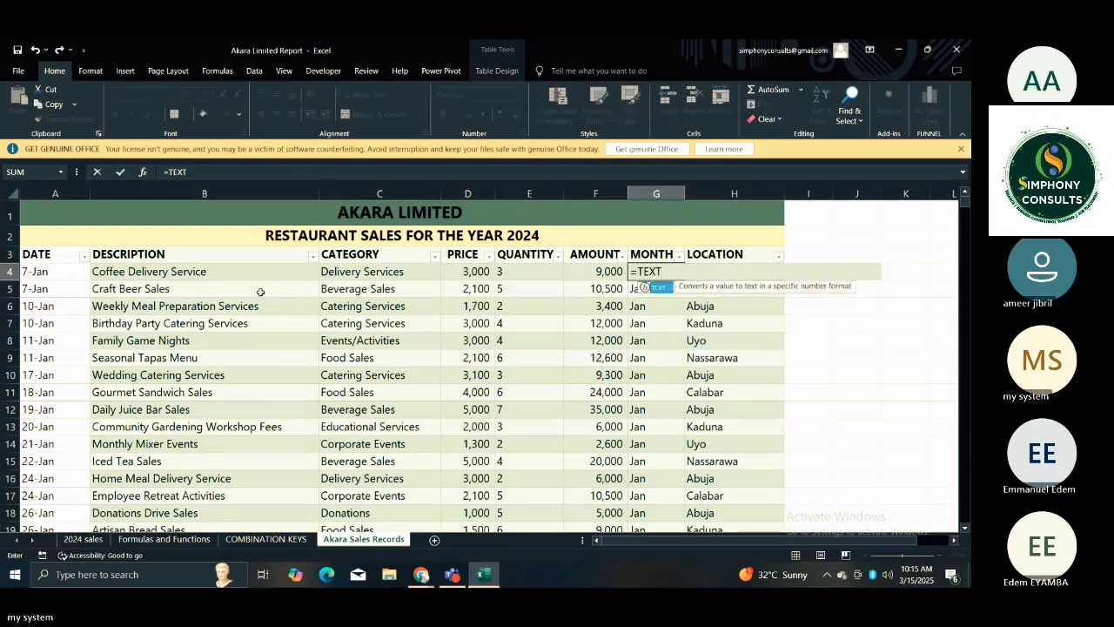
{"action": "type", "text": "("}
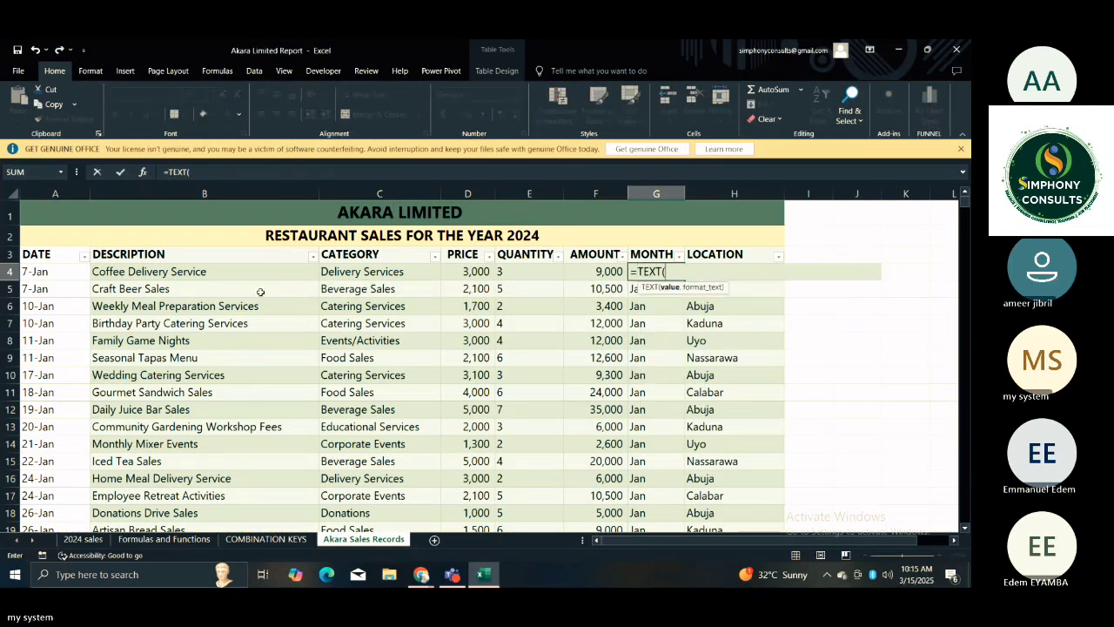
{"action": "left_click", "coordinate": [59, 277]}
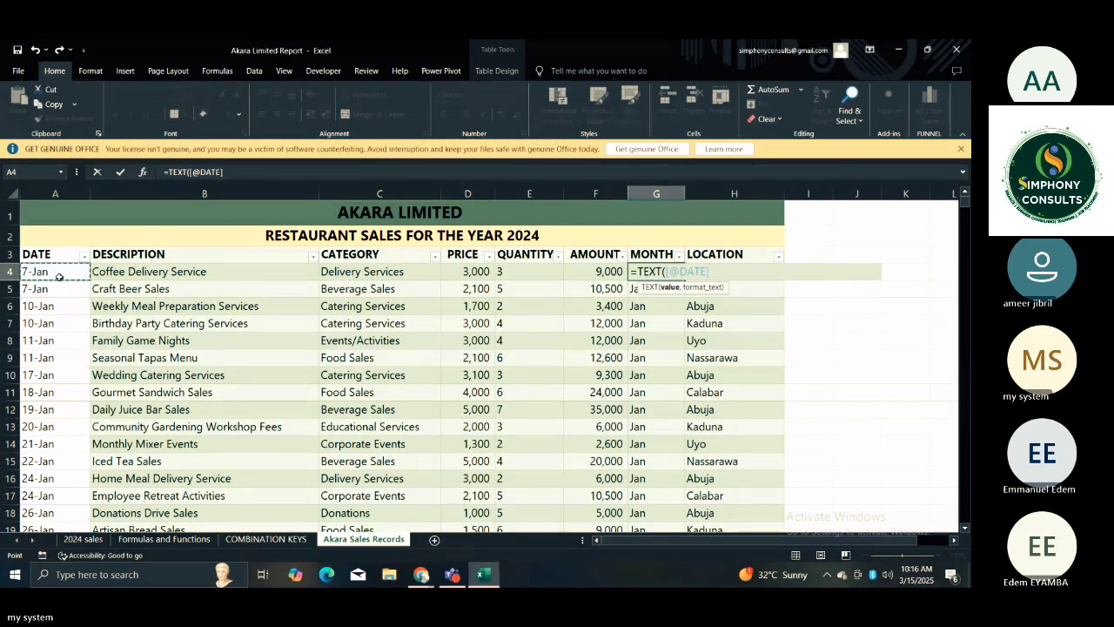
{"action": "type", "text": ","}
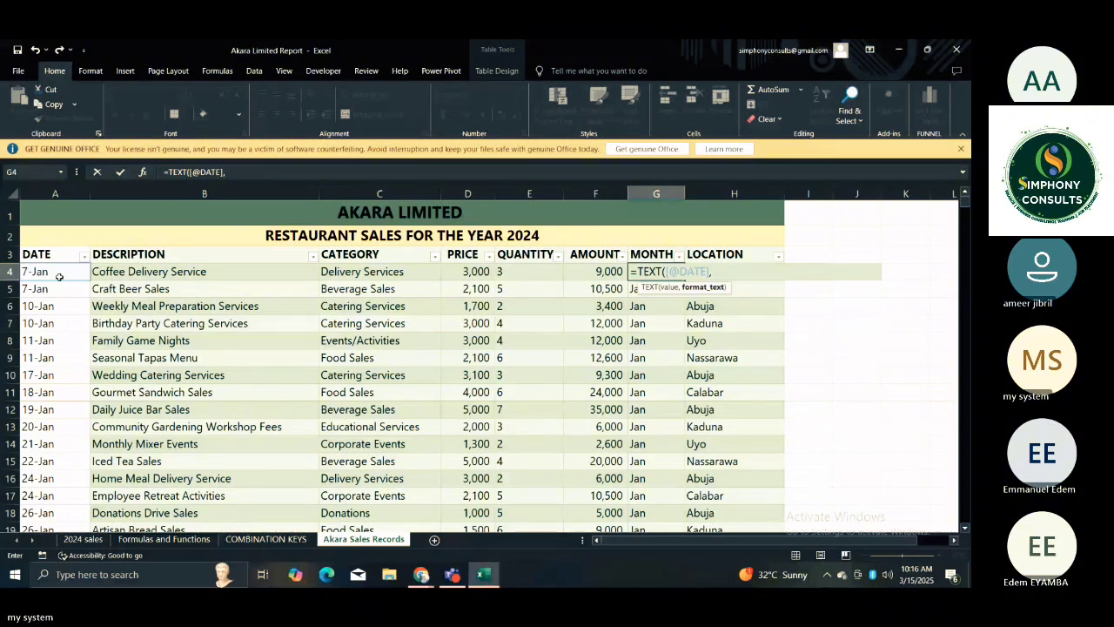
{"action": "left_click", "coordinate": [59, 277]}
{"action": "type", "text": "\""}
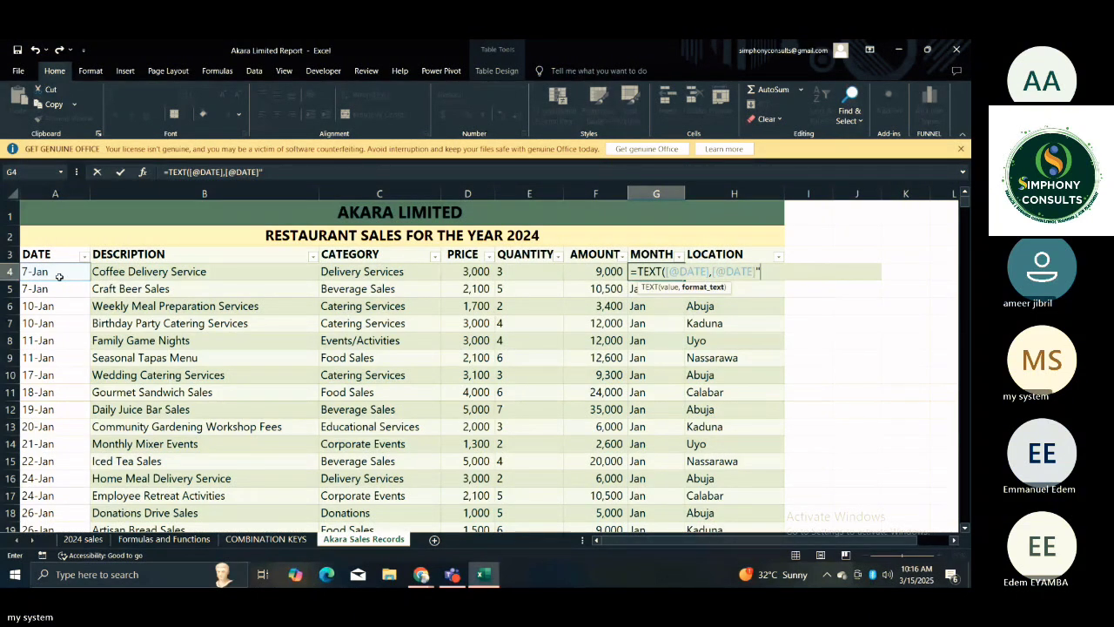
{"action": "key", "text": "Return"}
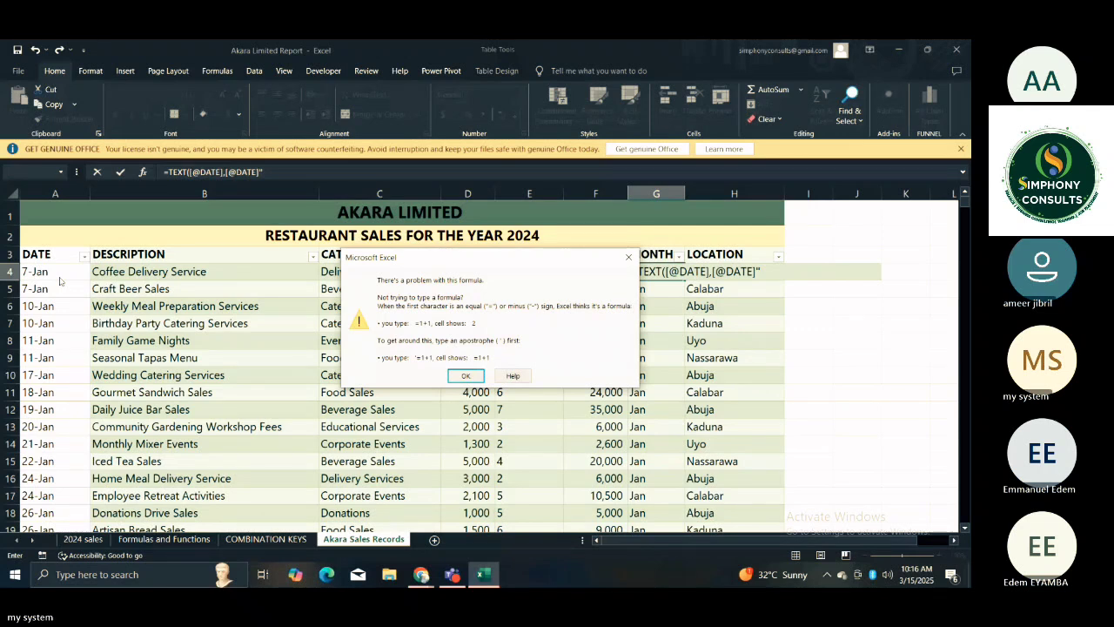
{"action": "key", "text": "Return"}
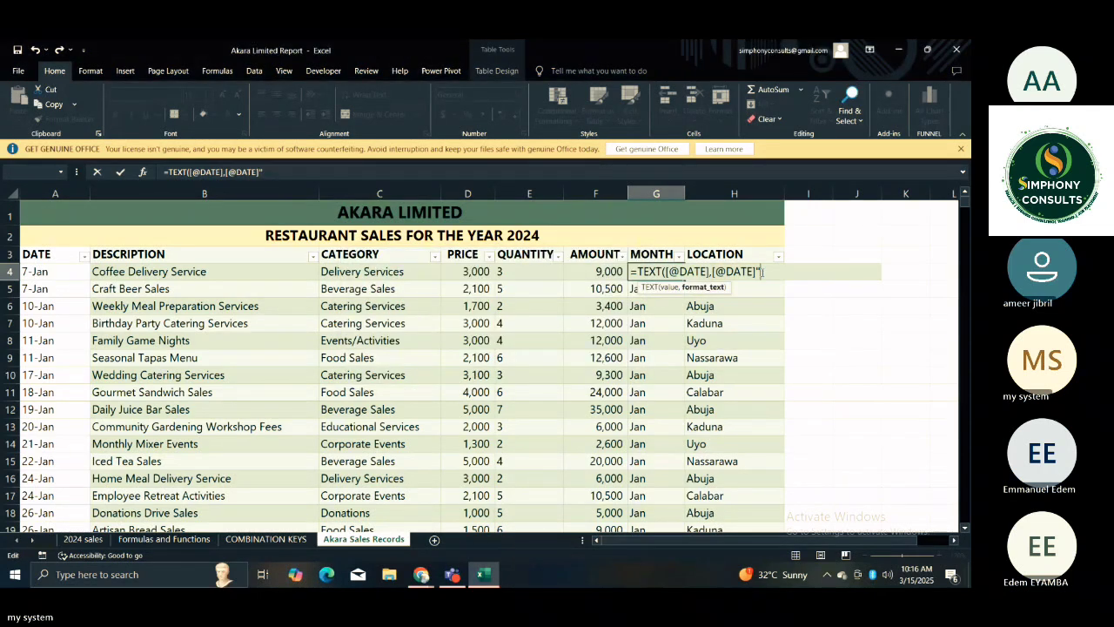
{"action": "key", "text": "BackSpace"}
{"action": "key", "text": "BackSpace"}
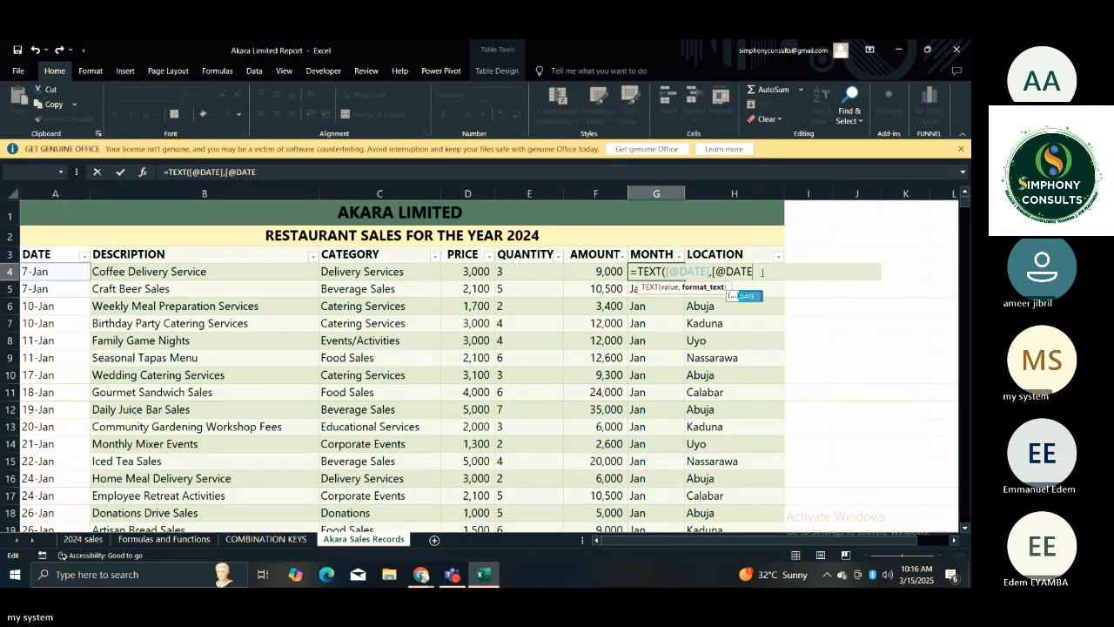
{"action": "key", "text": "BackSpace"}
{"action": "key", "text": "BackSpace"}
{"action": "key", "text": "BackSpace"}
{"action": "key", "text": "BackSpace"}
{"action": "key", "text": "BackSpace"}
{"action": "key", "text": "BackSpace"}
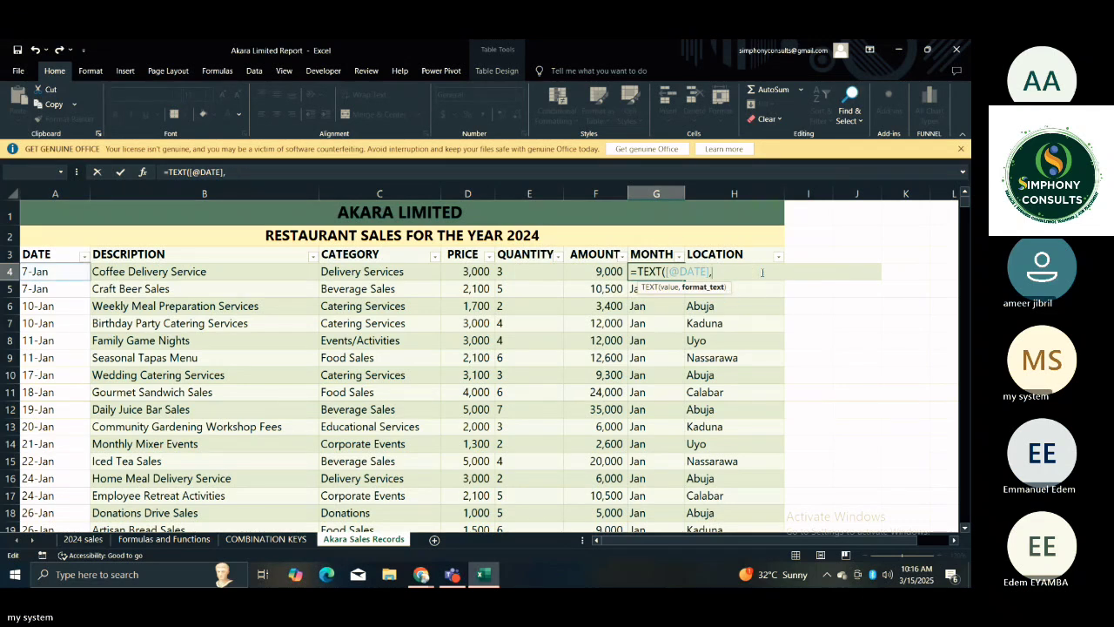
{"action": "type", "text": "\"mmm\""}
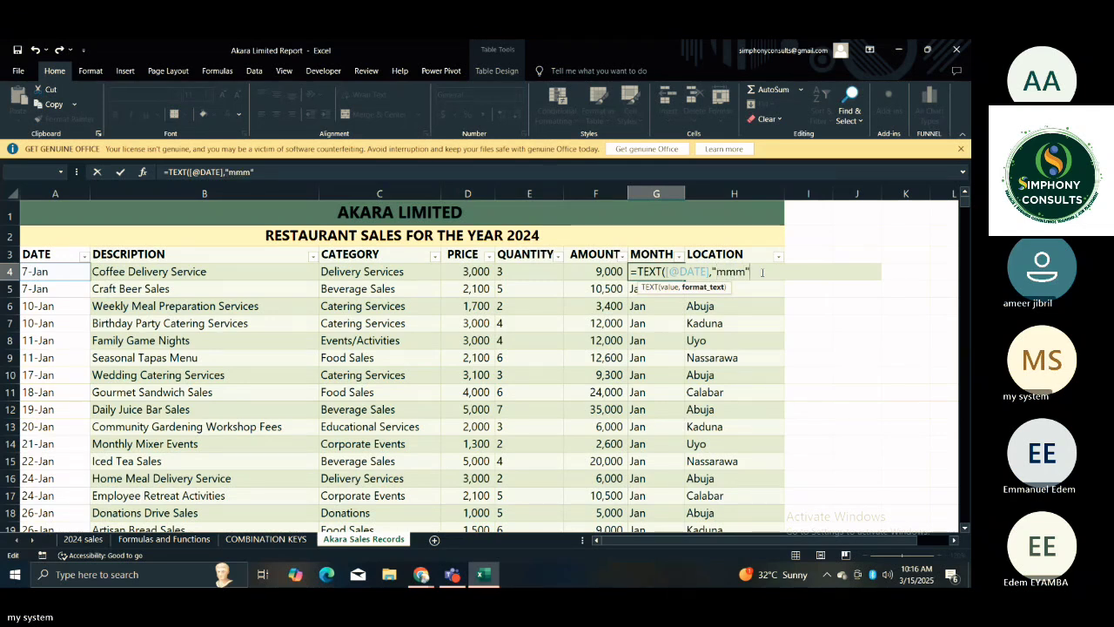
{"action": "type", "text": ")"}
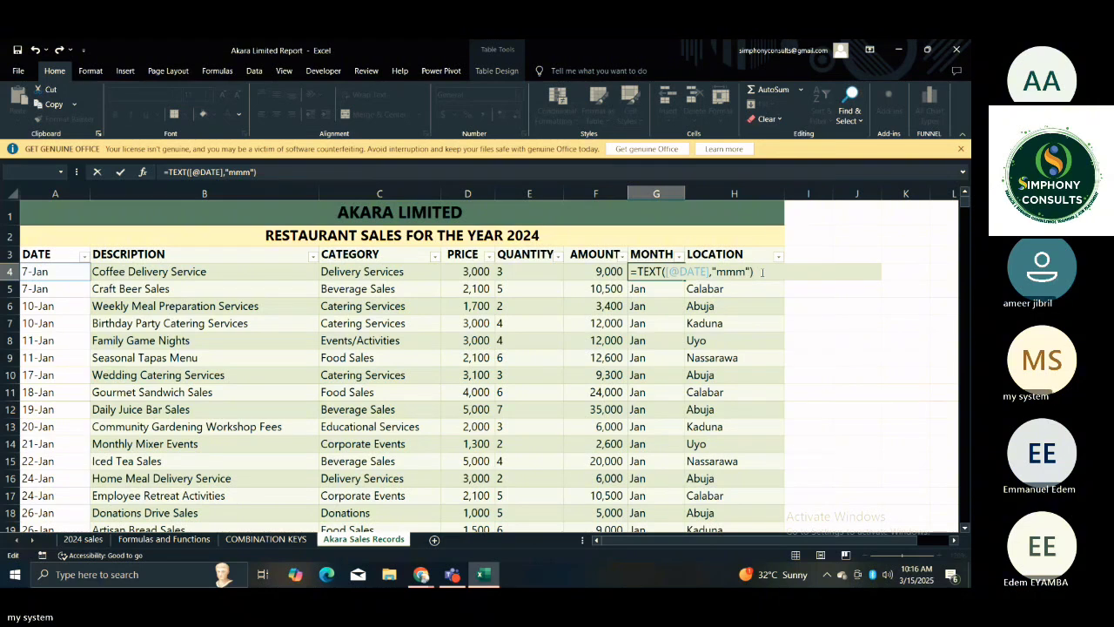
{"action": "key", "text": "Return"}
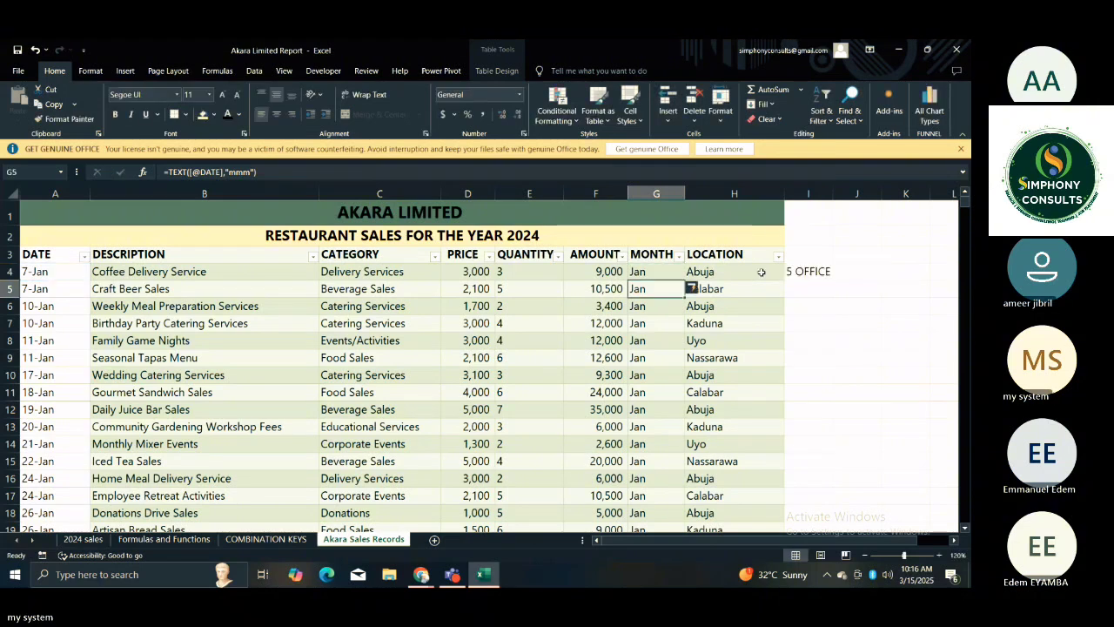
Try to copy the MONTH formula's text from G4 into J4, and undo the changes made to the MONTH column.
{"action": "left_click", "coordinate": [666, 274]}
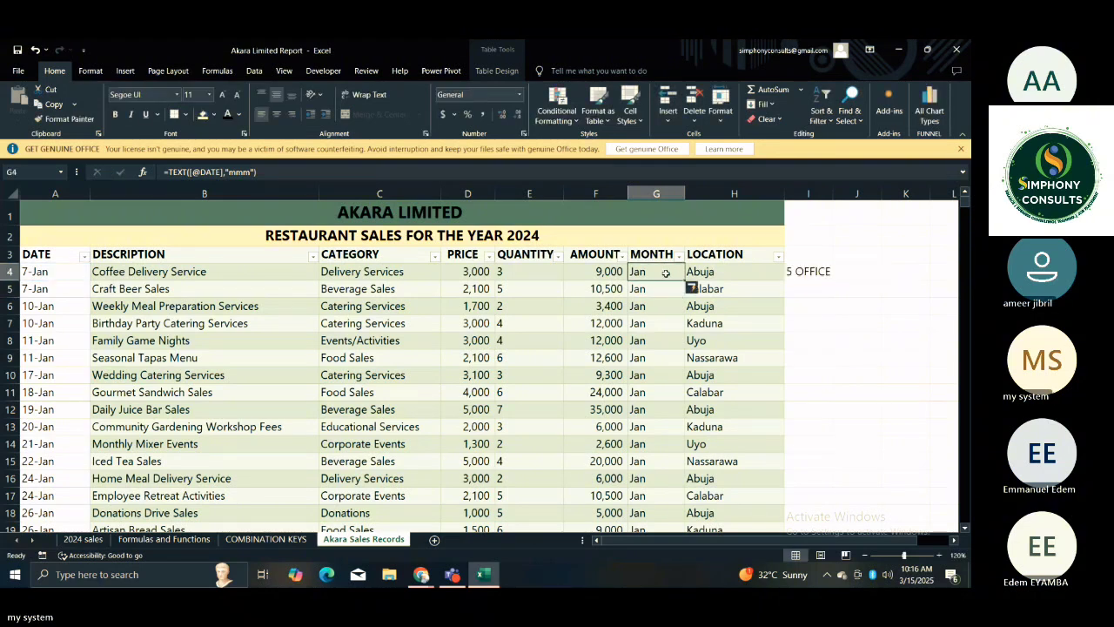
{"action": "left_click", "coordinate": [264, 172]}
{"action": "left_click_drag", "start_coordinate": [264, 171], "coordinate": [162, 172]}
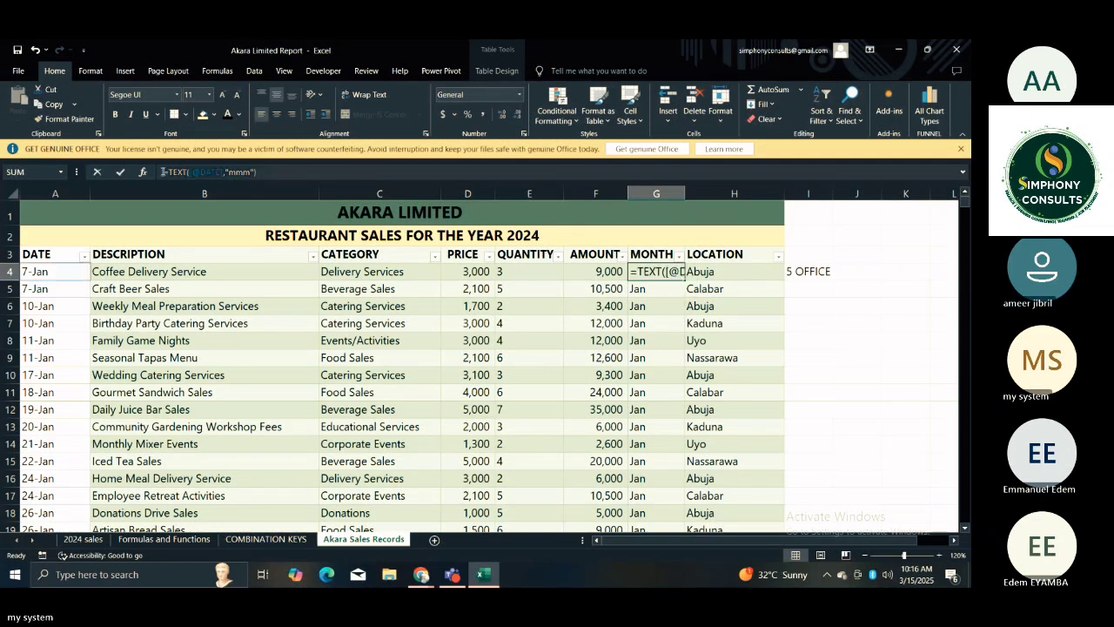
{"action": "key", "text": "ctrl+c"}
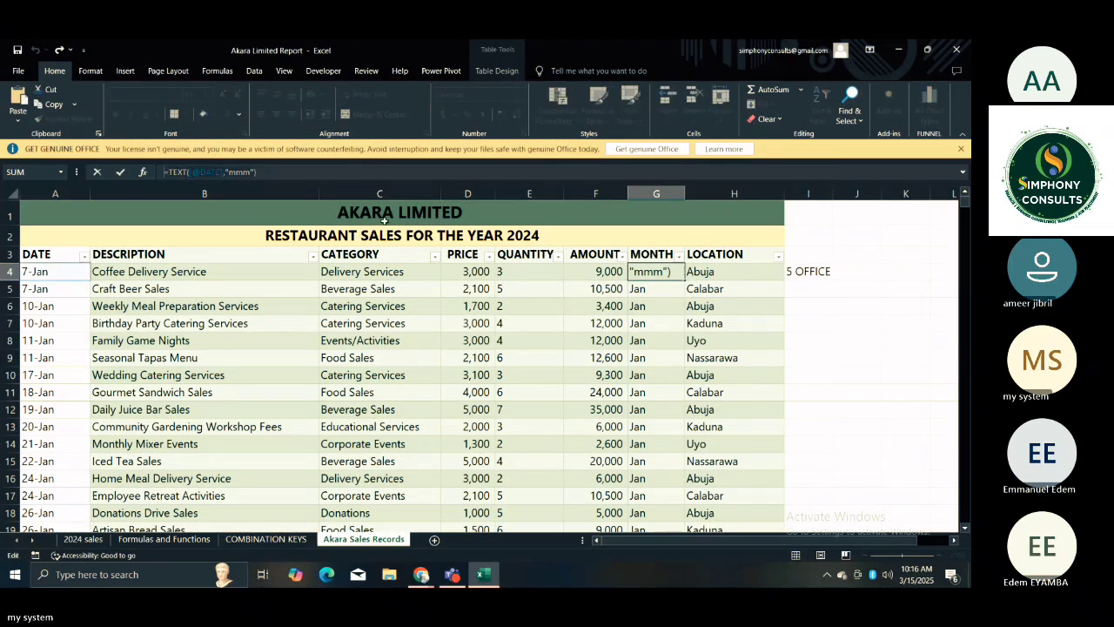
{"action": "type", "text": "="}
{"action": "left_click", "coordinate": [859, 271]}
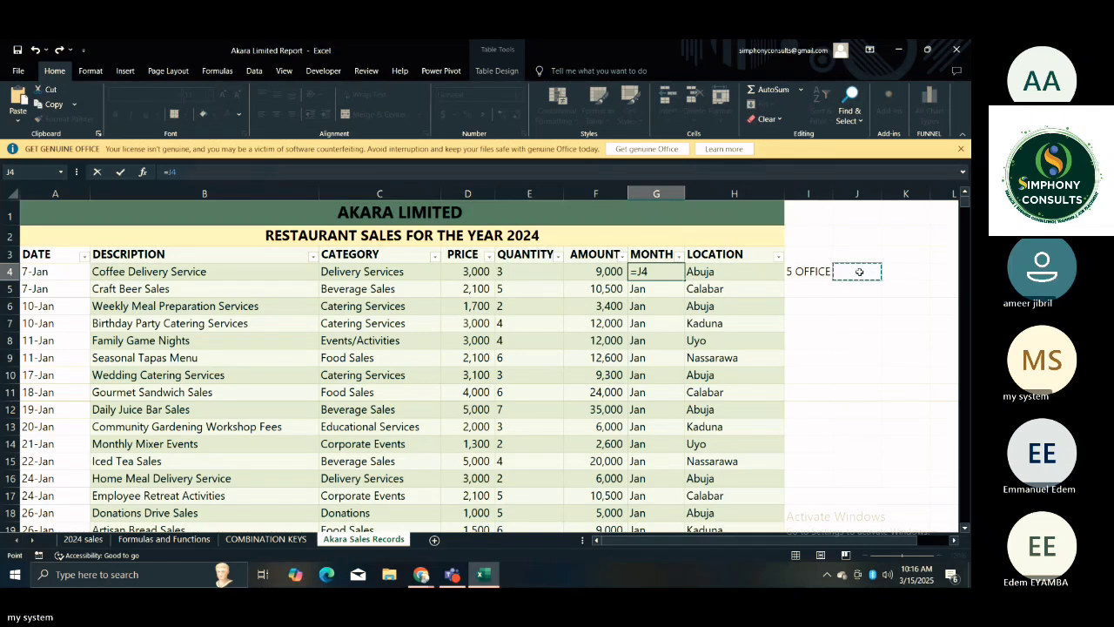
{"action": "key", "text": "ctrl+v"}
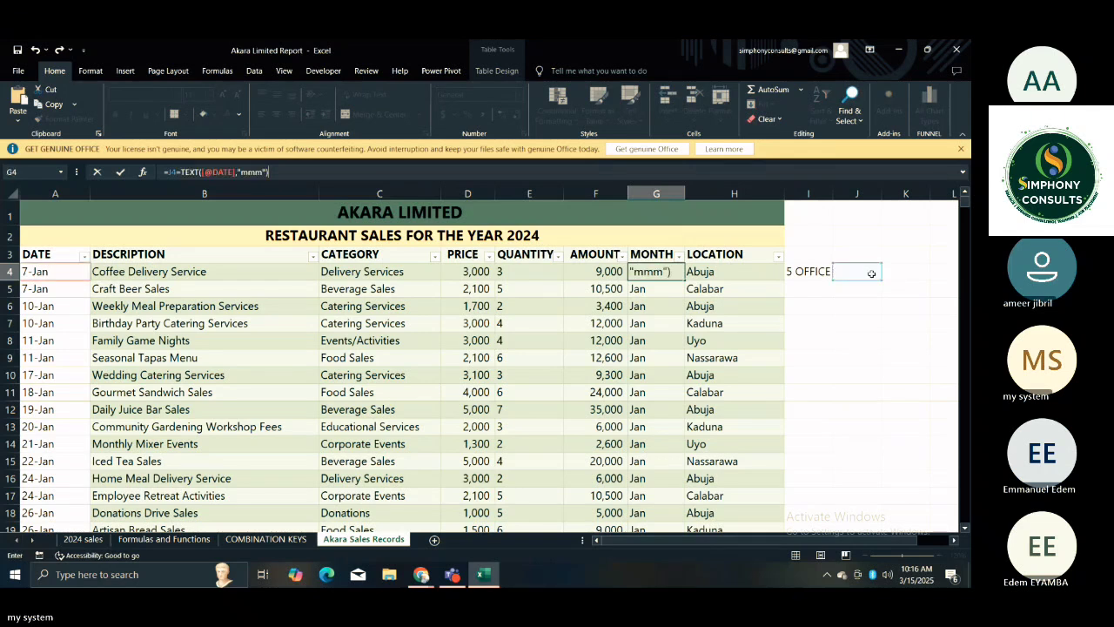
{"action": "left_click", "coordinate": [871, 273]}
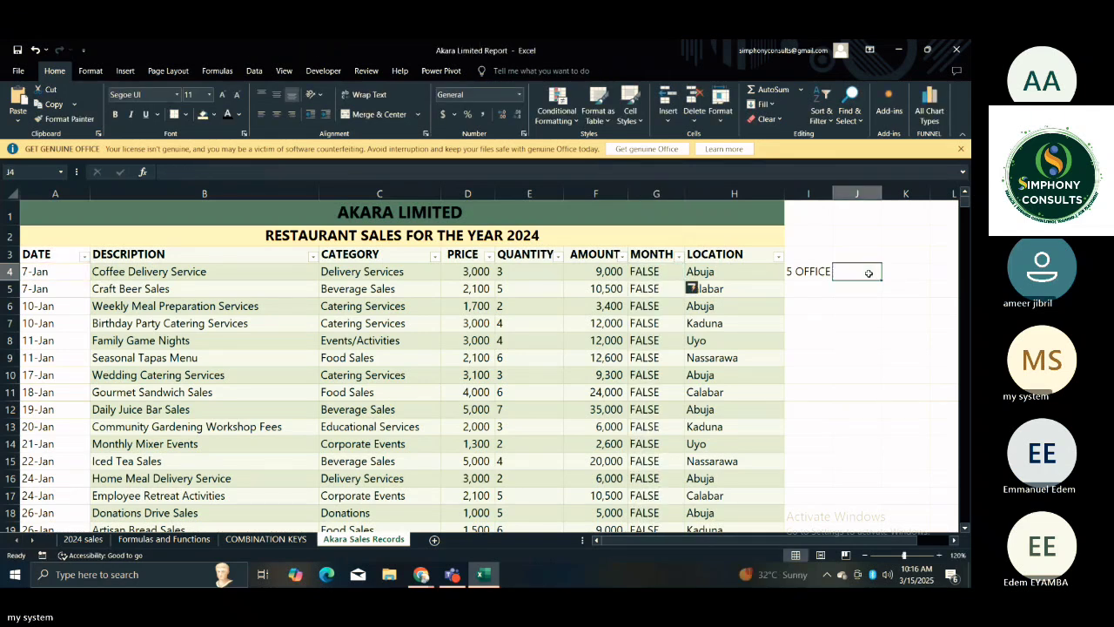
{"action": "key", "text": "ctrl+z"}
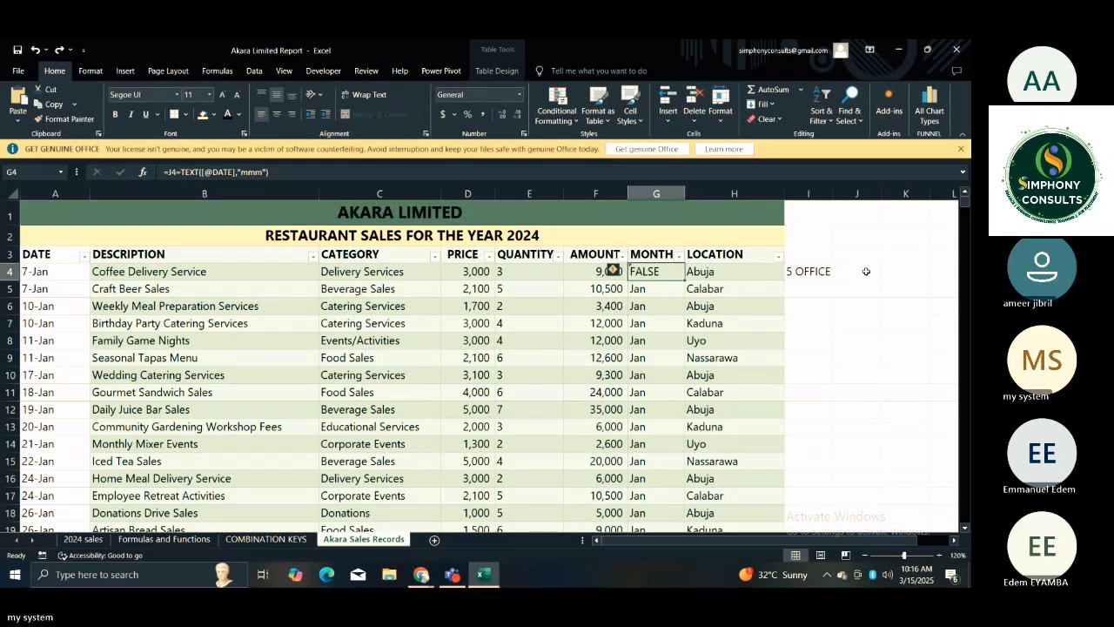
{"action": "key", "text": "ctrl+z"}
Clear the 5 OFFICE note from cell I4.
{"action": "left_click", "coordinate": [874, 276]}
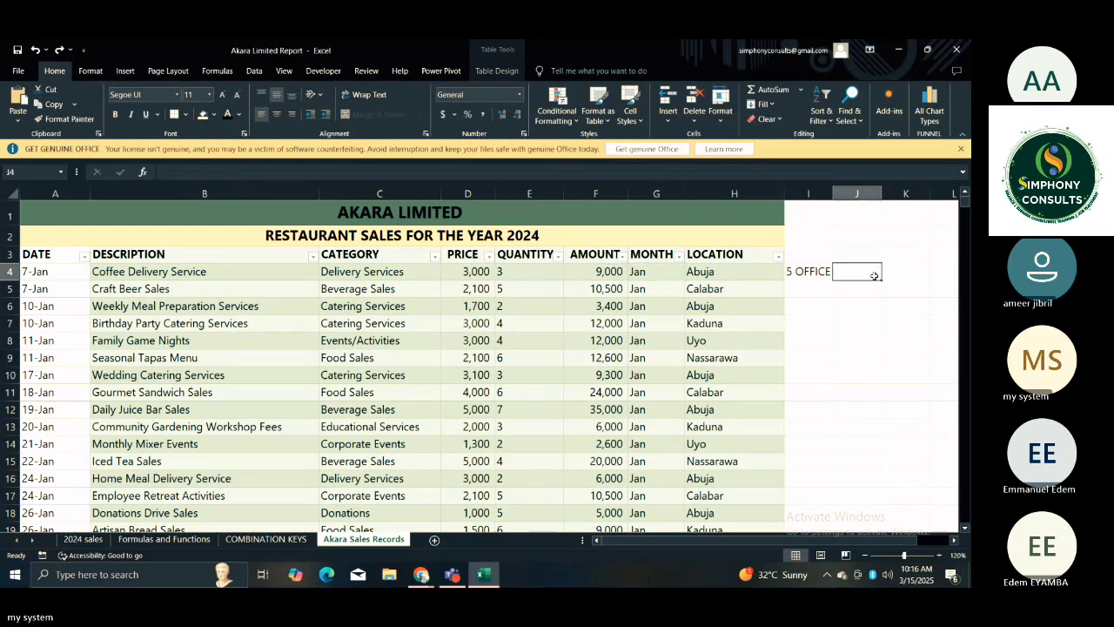
{"action": "left_click", "coordinate": [821, 273]}
{"action": "key", "text": "Delete"}
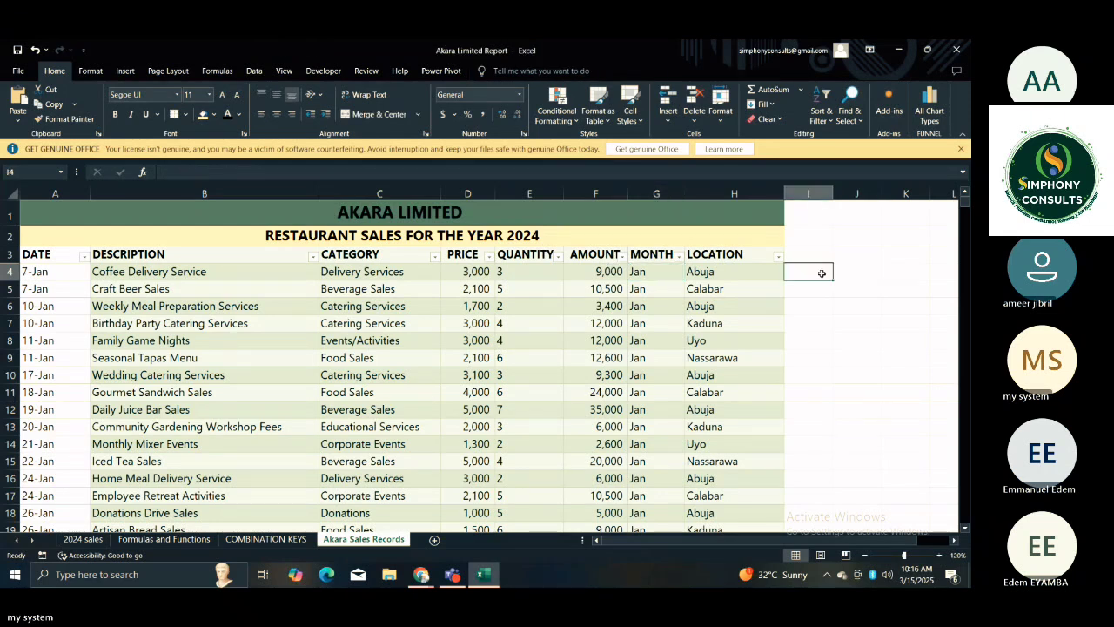
Enter the word TEXT in cell J4 beside the sales table.
{"action": "left_click", "coordinate": [847, 274]}
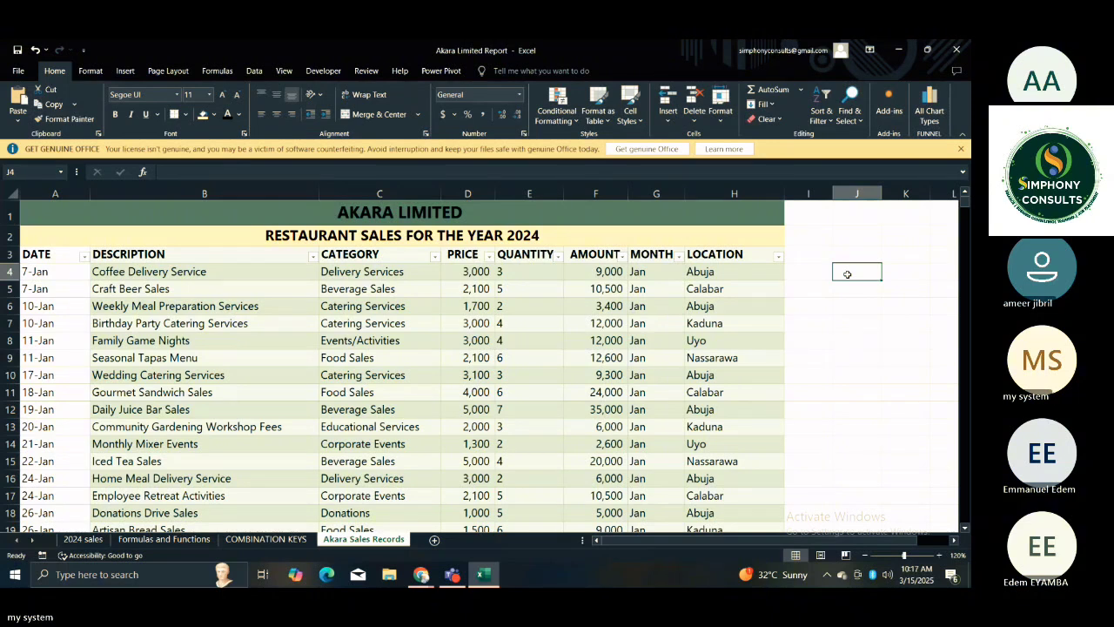
{"action": "type", "text": "TEX"}
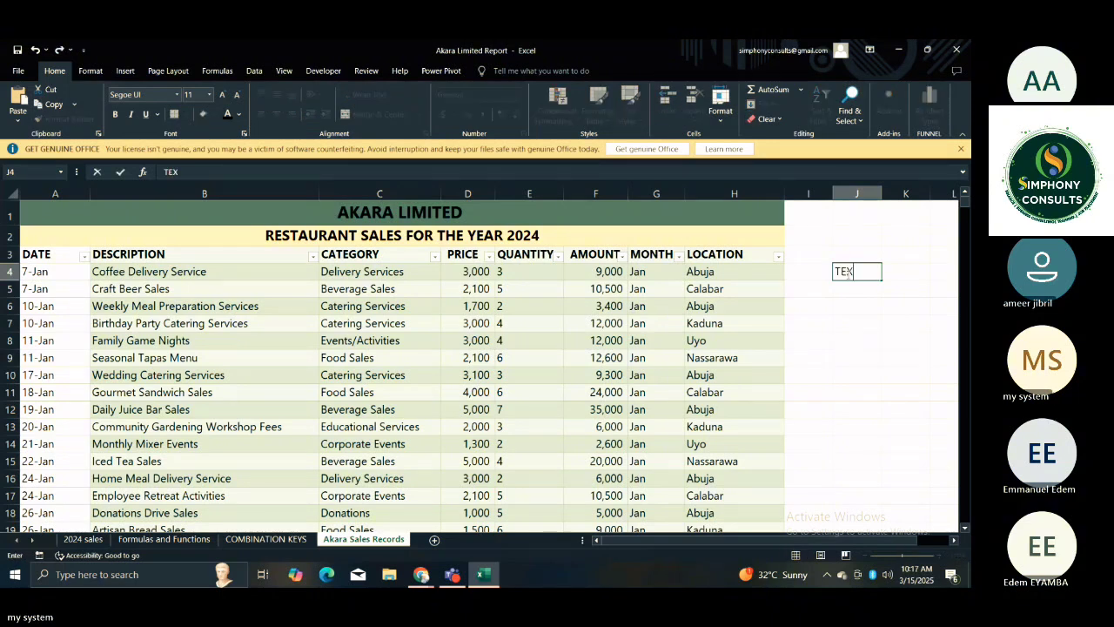
{"action": "type", "text": "T"}
{"action": "key", "text": "Left"}
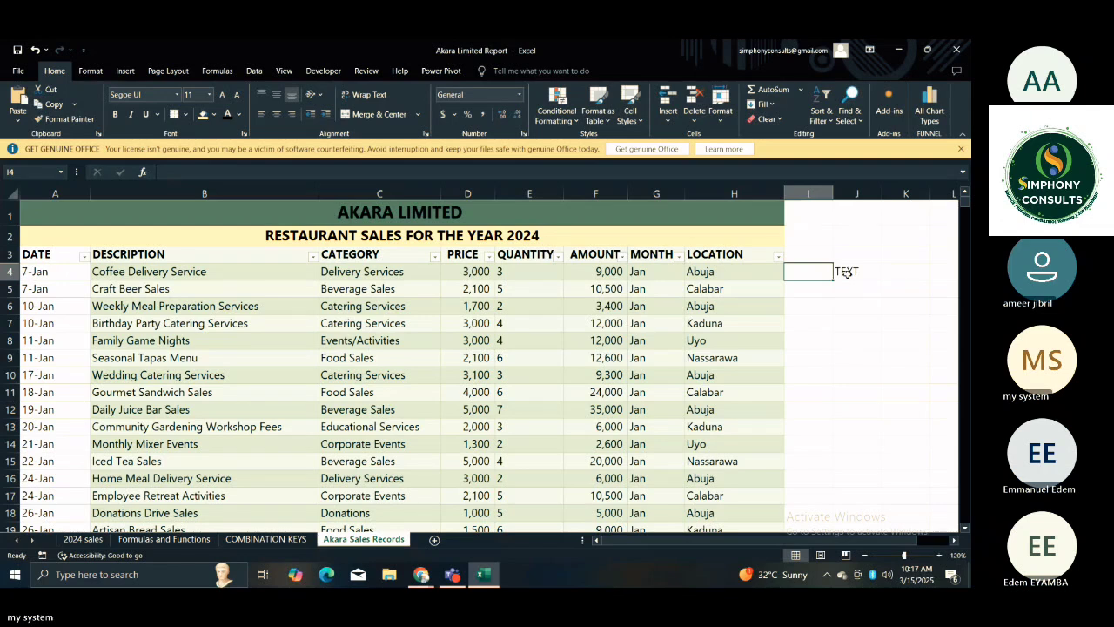
Change the entry in J4 to =TEXT(DATE,"mmm") as a written example of the month formula.
{"action": "left_click", "coordinate": [847, 273]}
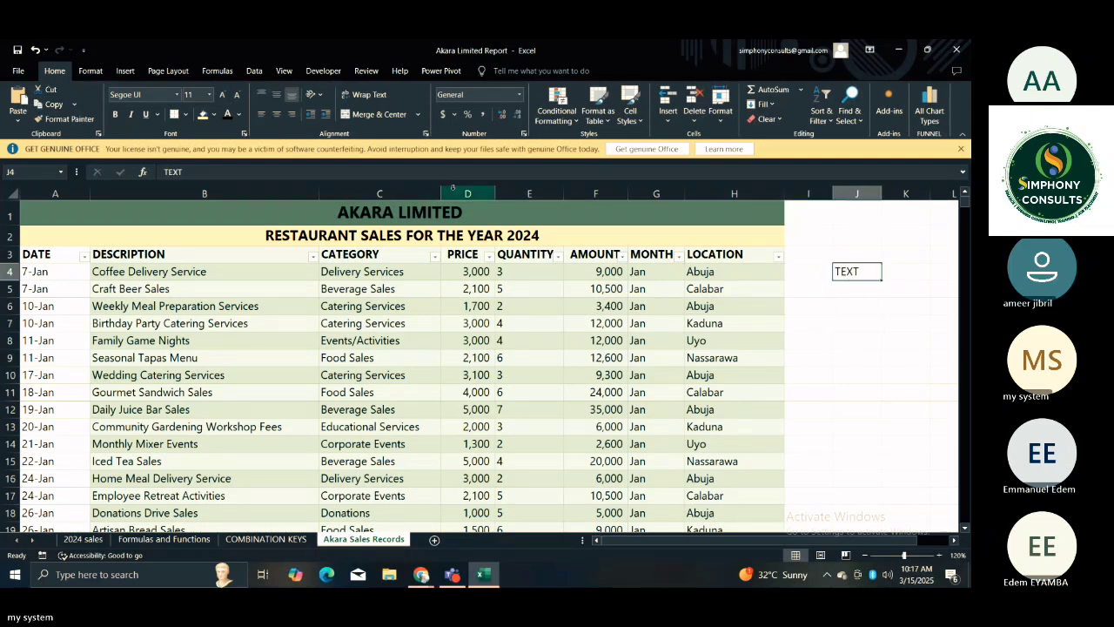
{"action": "left_click", "coordinate": [160, 171]}
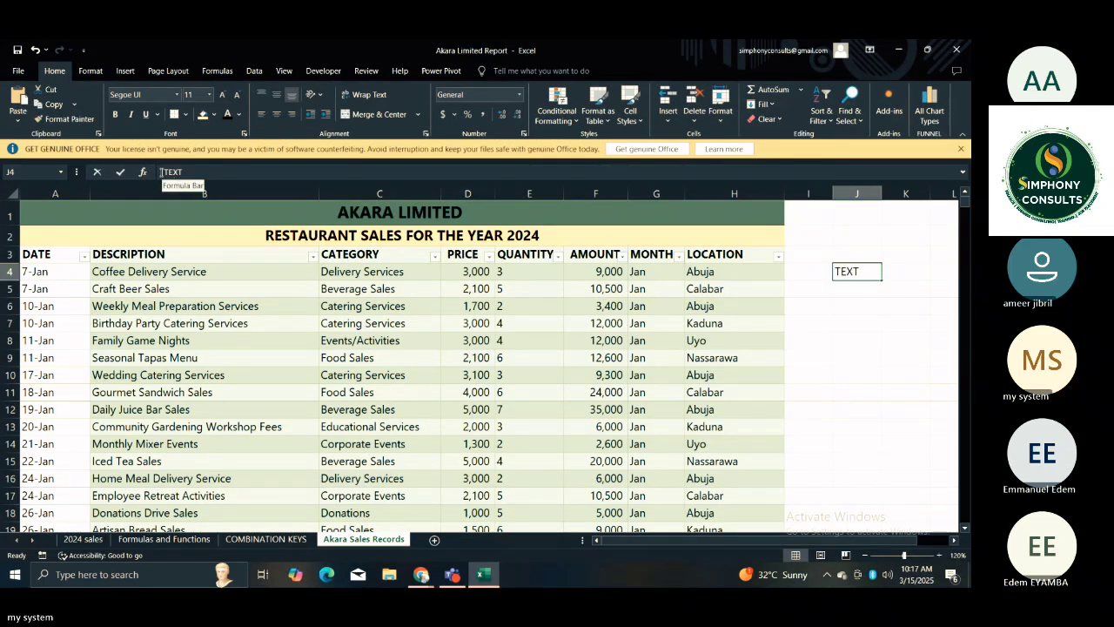
{"action": "type", "text": "="}
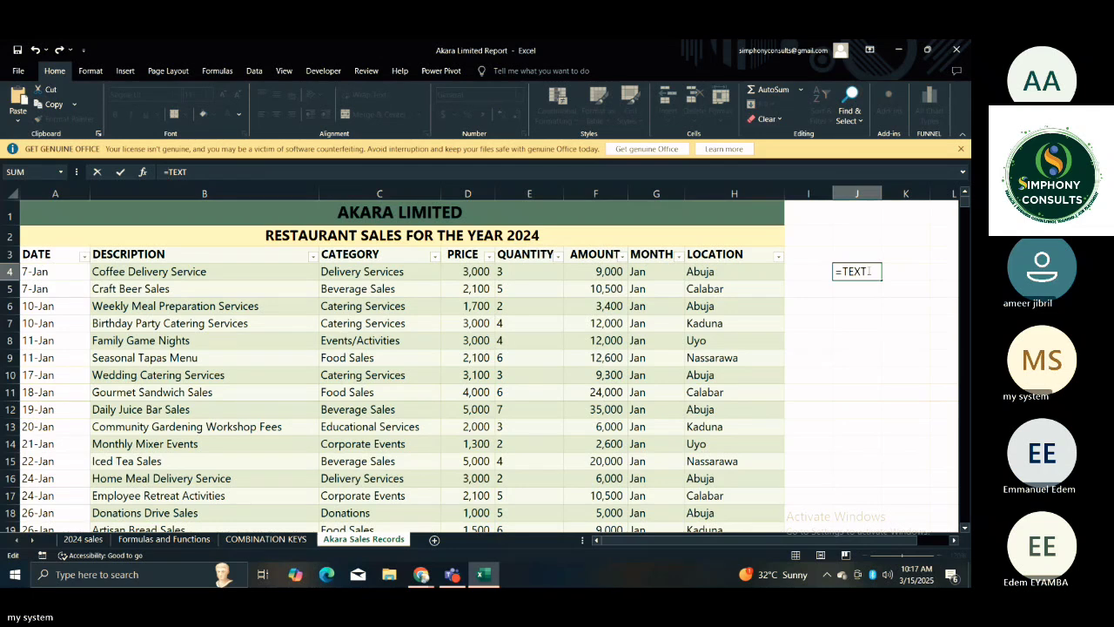
{"action": "key", "text": "BackSpace"}
{"action": "key", "text": "BackSpace"}
{"action": "key", "text": "BackSpace"}
{"action": "key", "text": "BackSpace"}
{"action": "type", "text": "TEXT"}
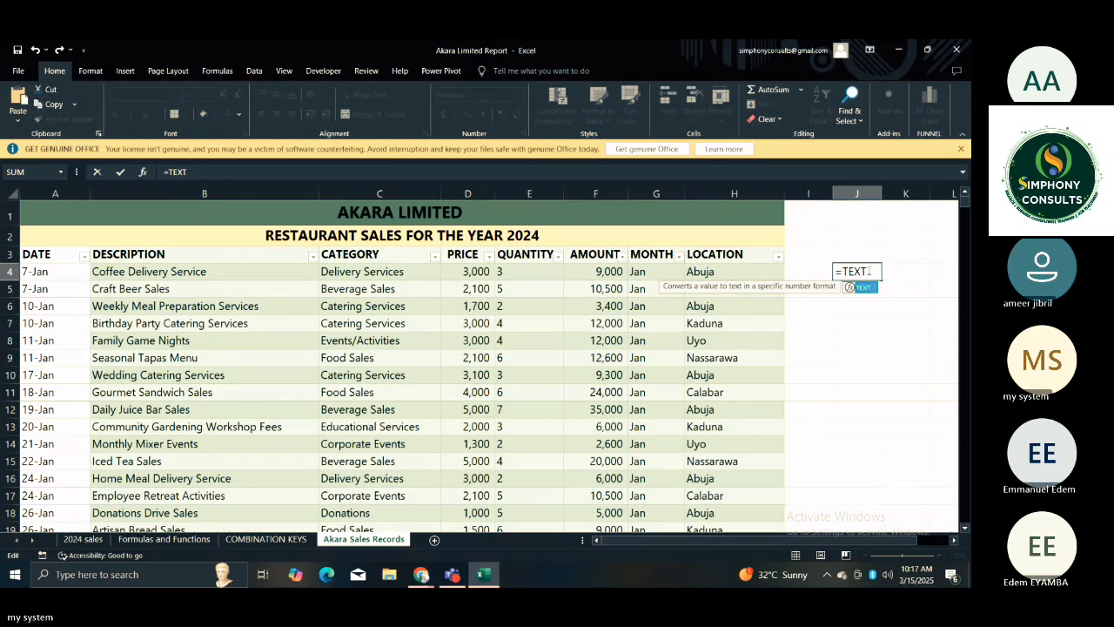
{"action": "type", "text": "("}
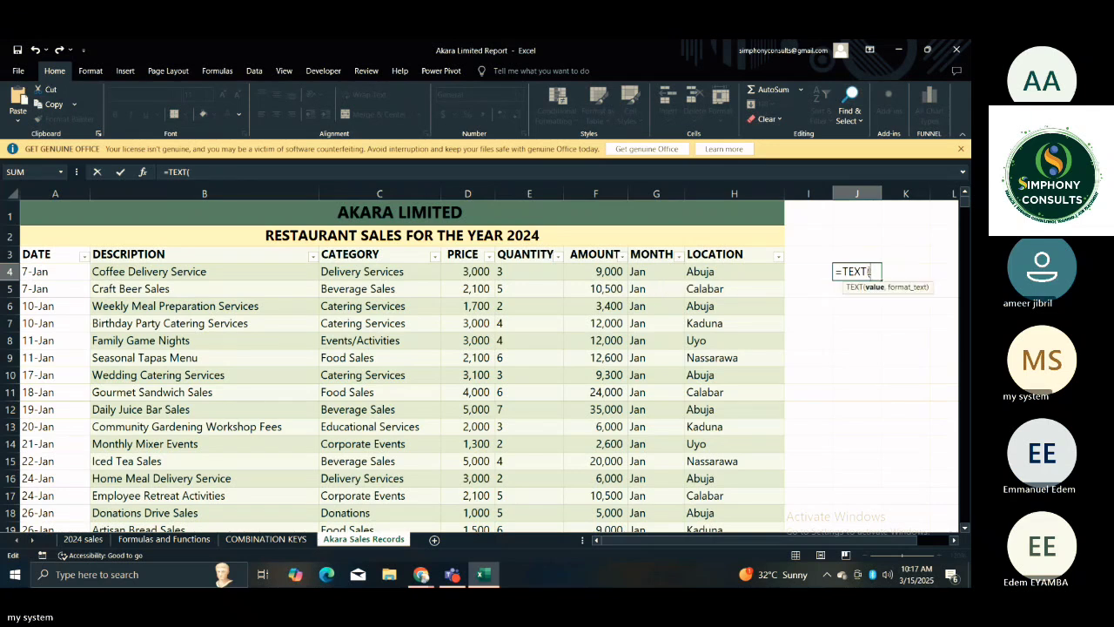
{"action": "type", "text": "DATE,"}
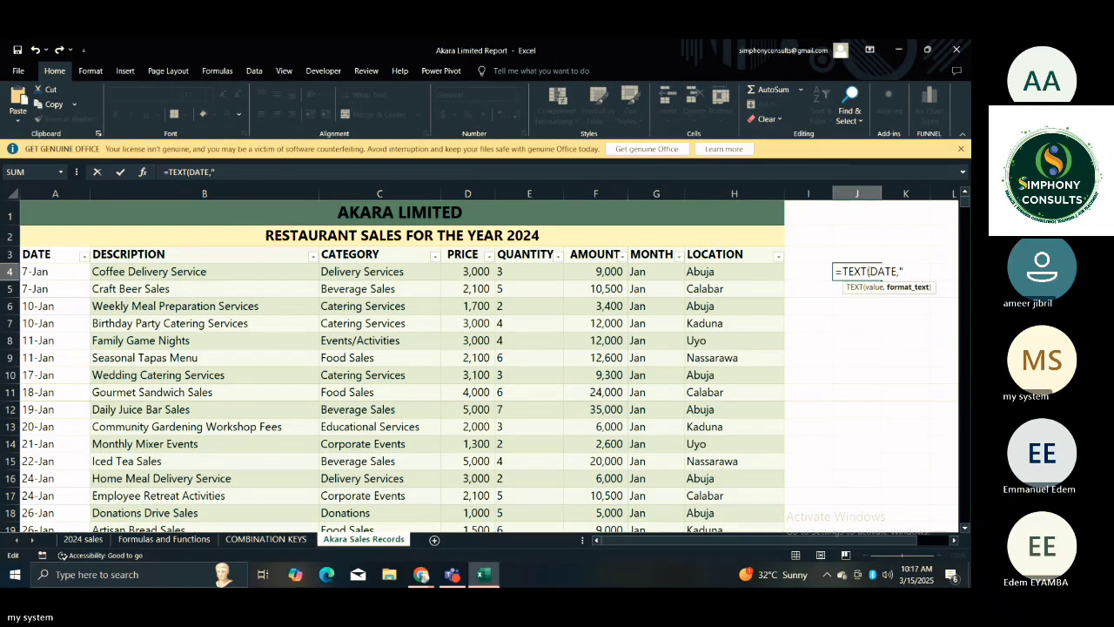
{"action": "type", "text": "mmm\")"}
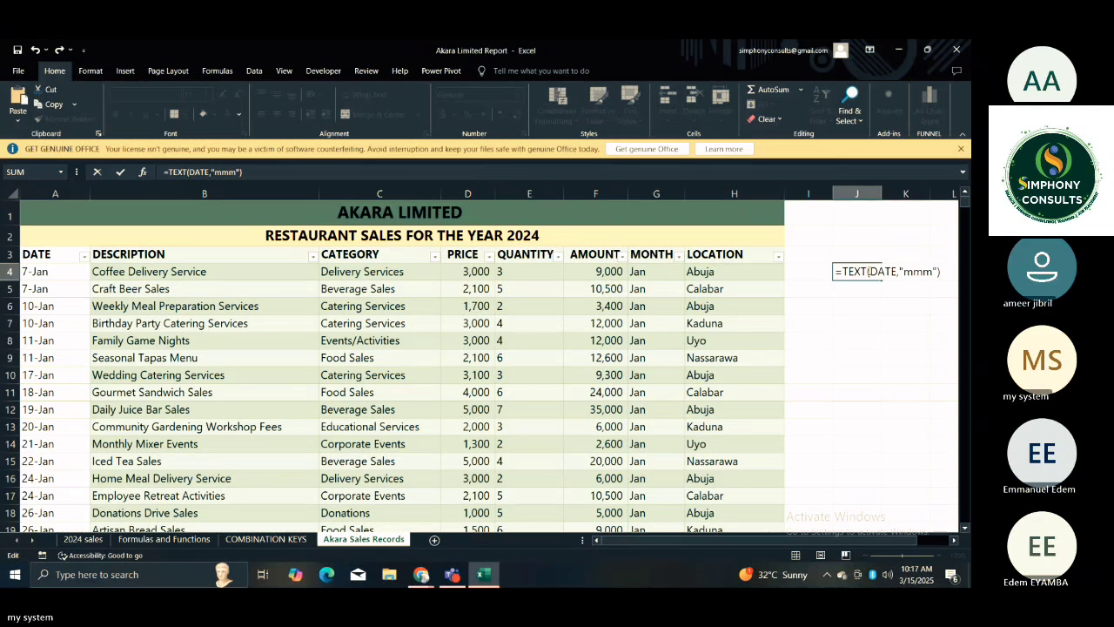
{"action": "left_click", "coordinate": [878, 307]}
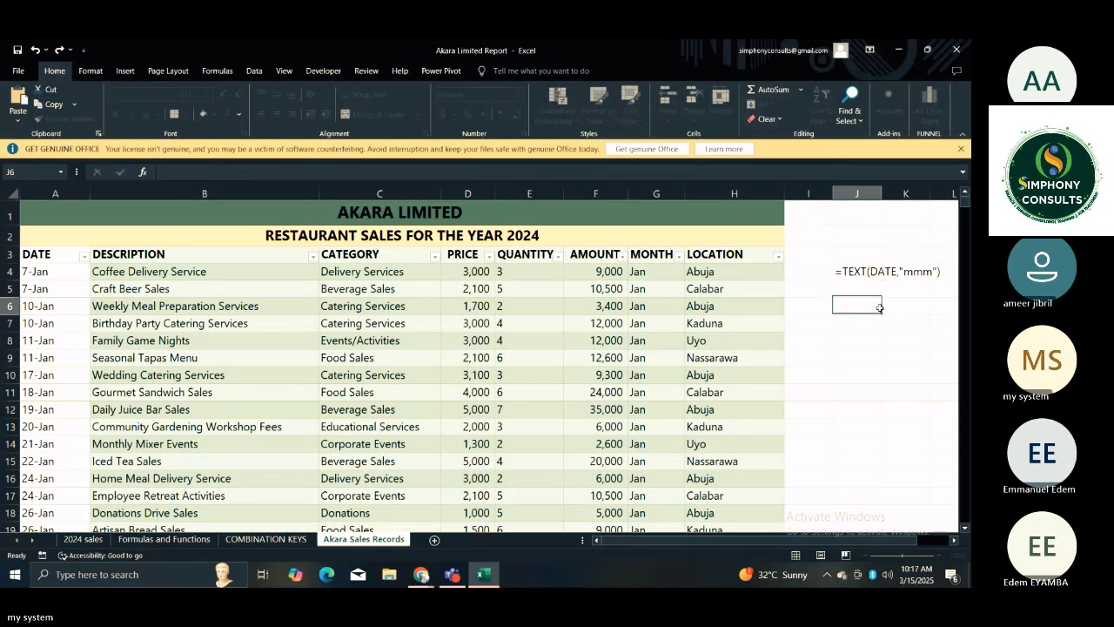
Set the number format of the written formula example in J4 to General.
{"action": "left_click", "coordinate": [856, 270]}
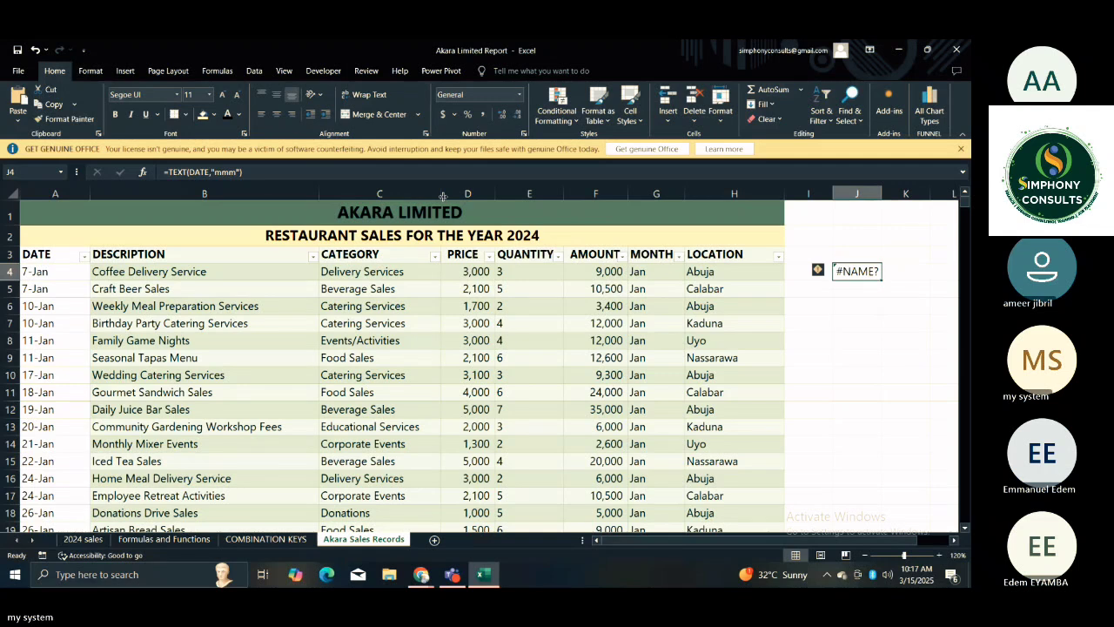
{"action": "left_click", "coordinate": [520, 102]}
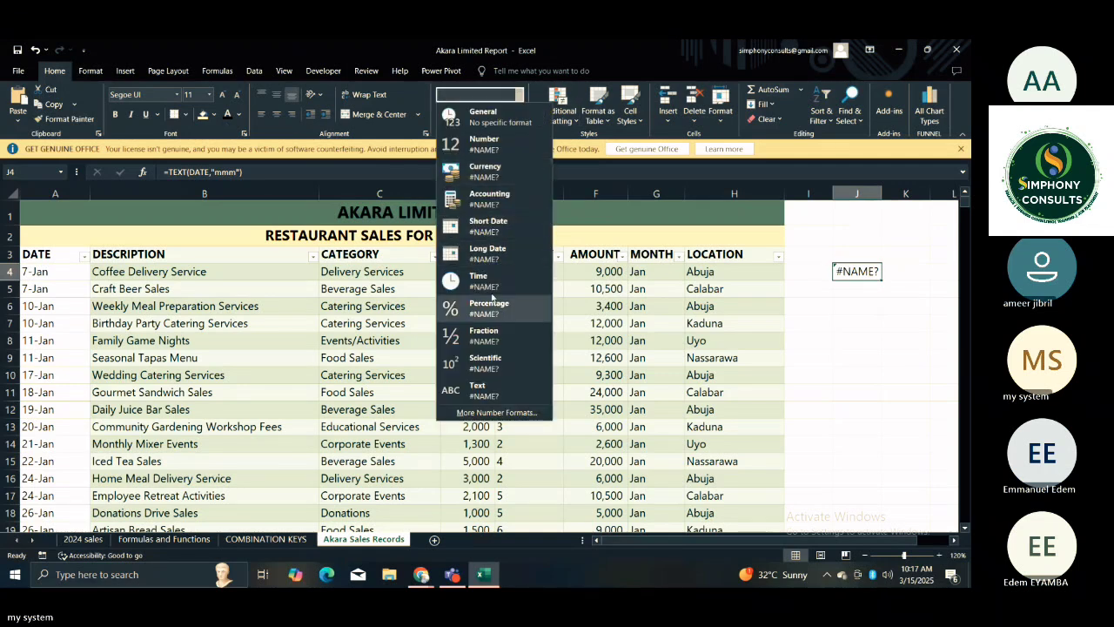
{"action": "left_click", "coordinate": [486, 119]}
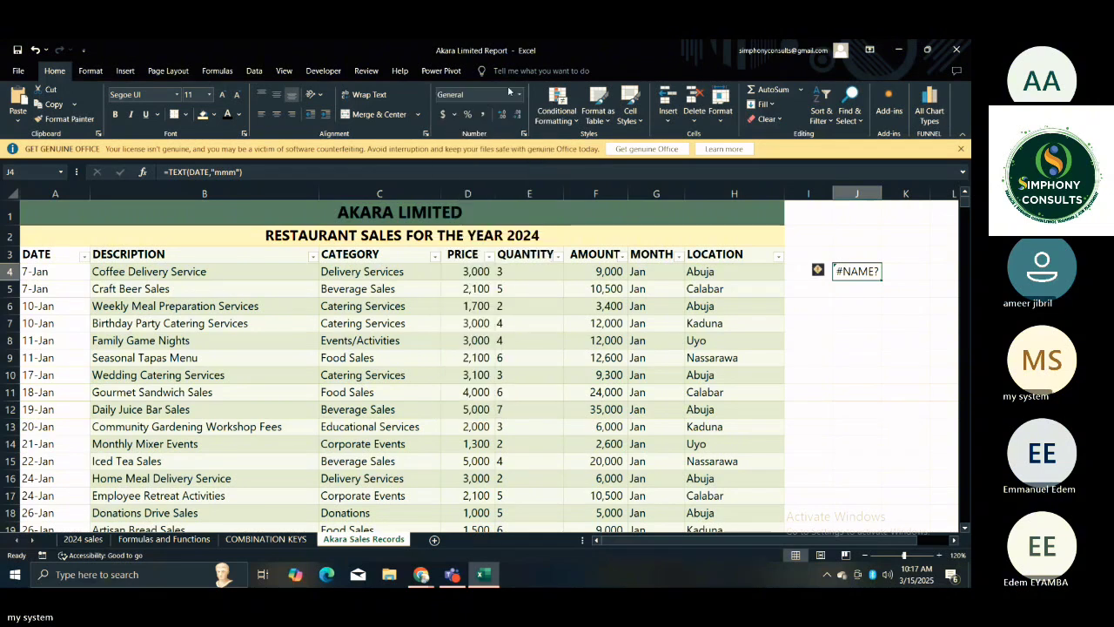
{"action": "left_click", "coordinate": [519, 93]}
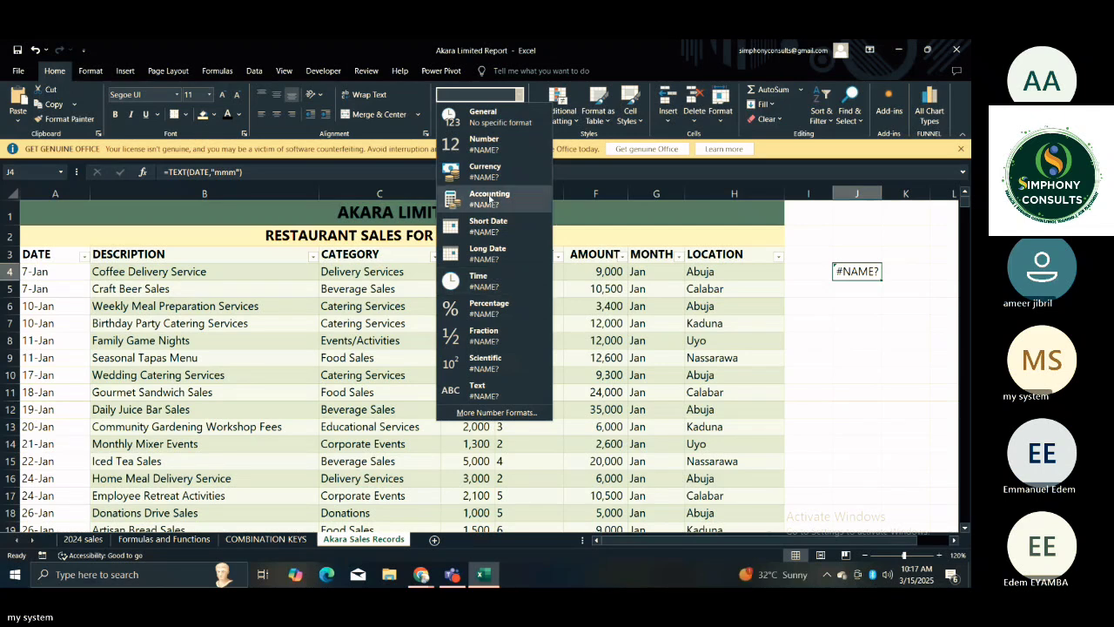
{"action": "left_click", "coordinate": [480, 115]}
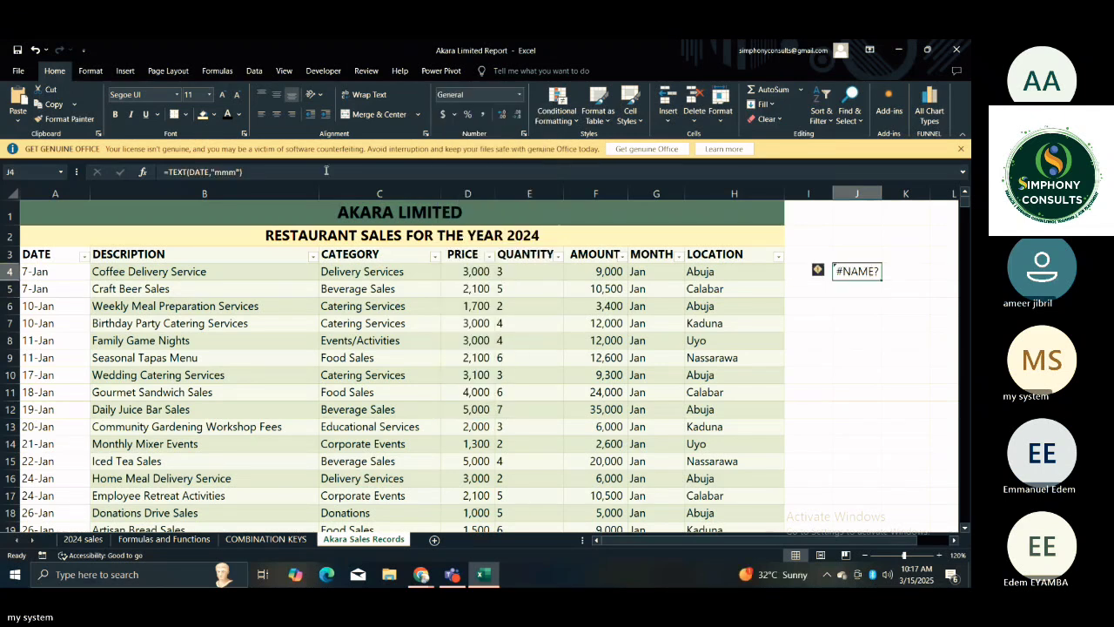
Remove the leading equals sign from J4 so it reads as the plain text TEXT(DATE,"mmm").
{"action": "left_click", "coordinate": [169, 172]}
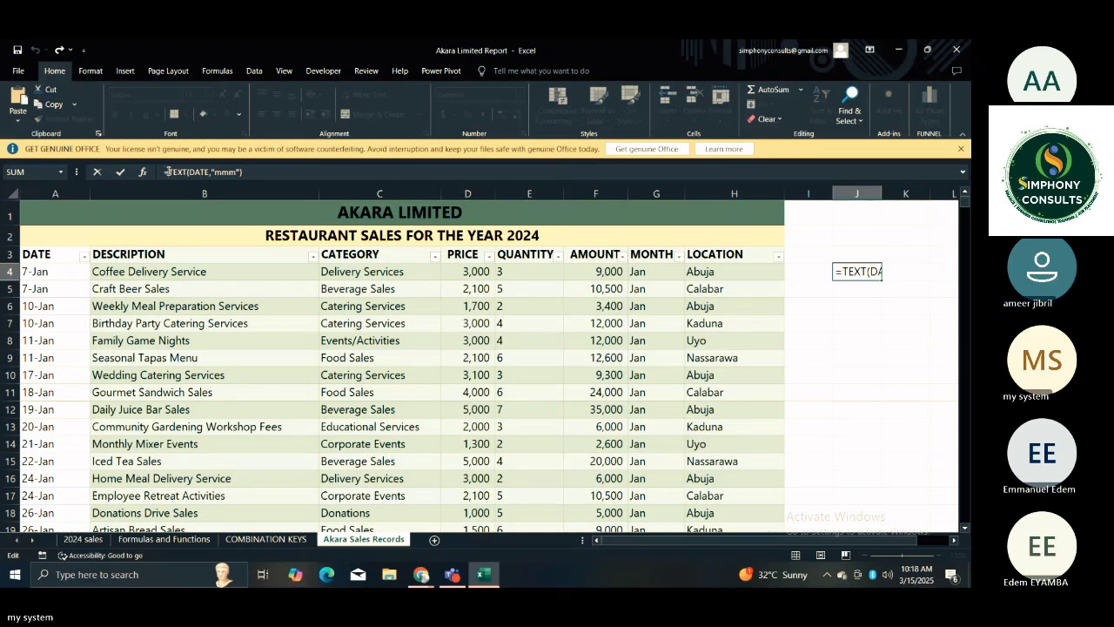
{"action": "key", "text": "BackSpace"}
{"action": "key", "text": "Return"}
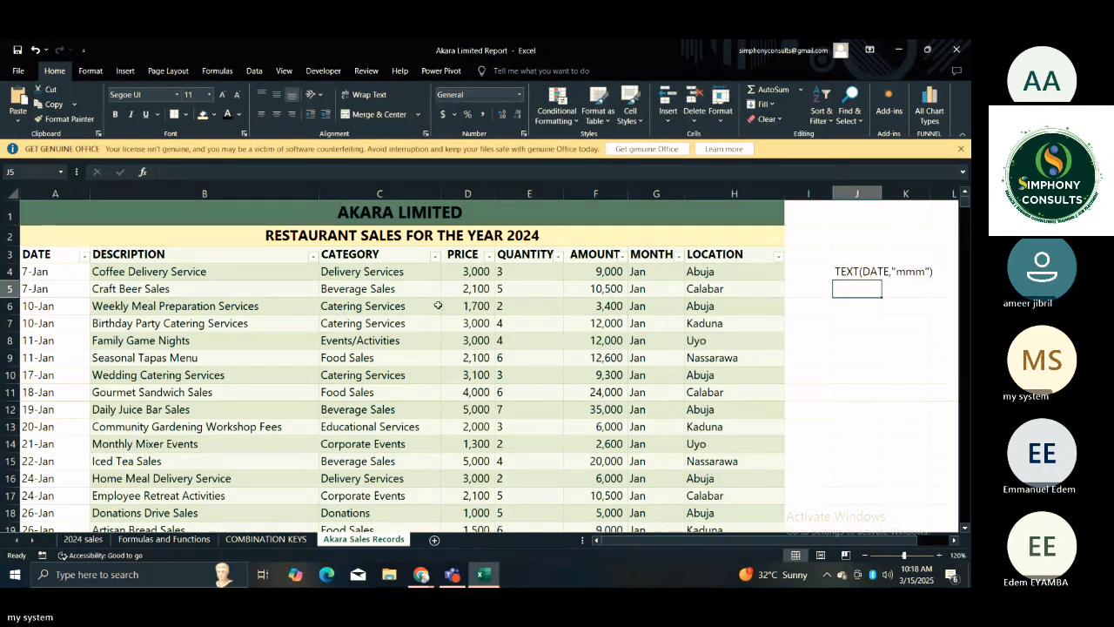
{"action": "left_click", "coordinate": [867, 350]}
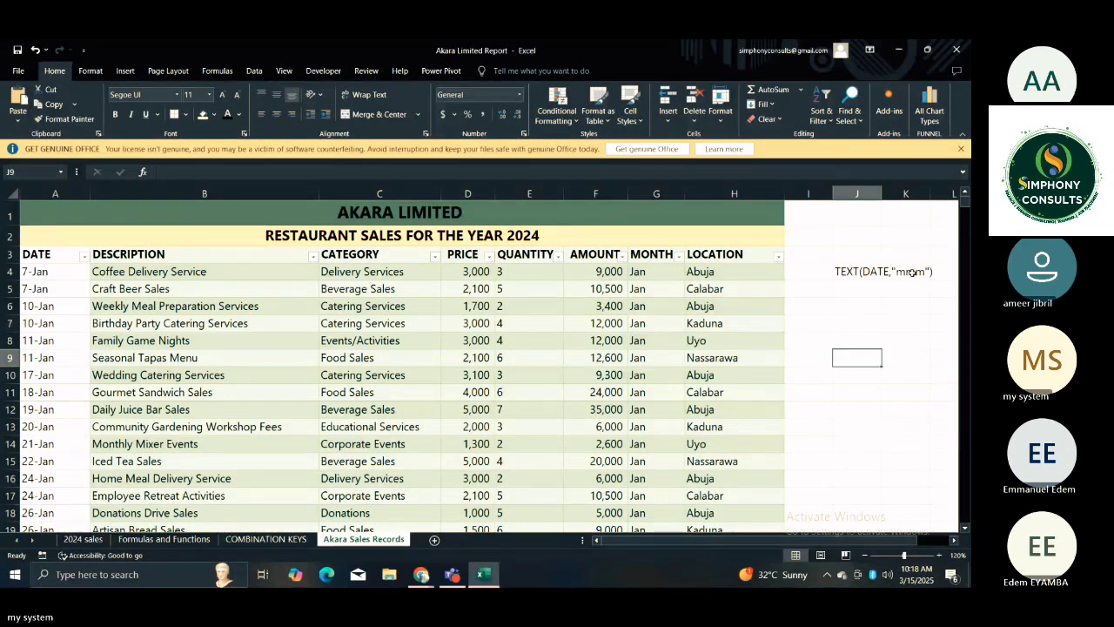
Enlarge the font of the TEXT formula note in J4 to 14 points.
{"action": "left_click", "coordinate": [870, 275]}
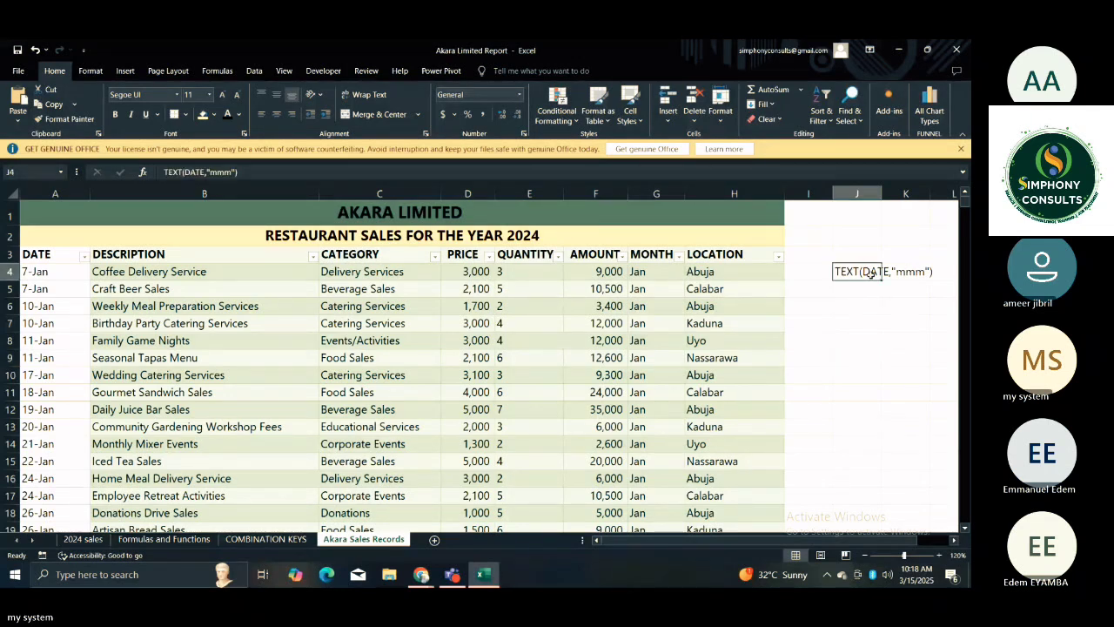
{"action": "double_click", "coordinate": [222, 95]}
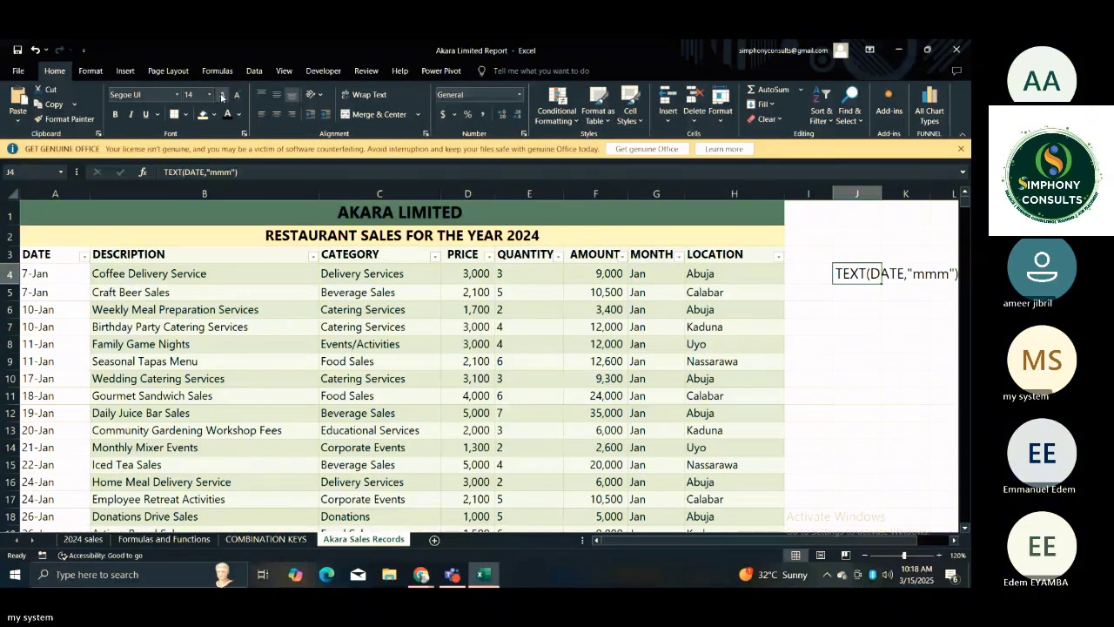
{"action": "double_click", "coordinate": [222, 95]}
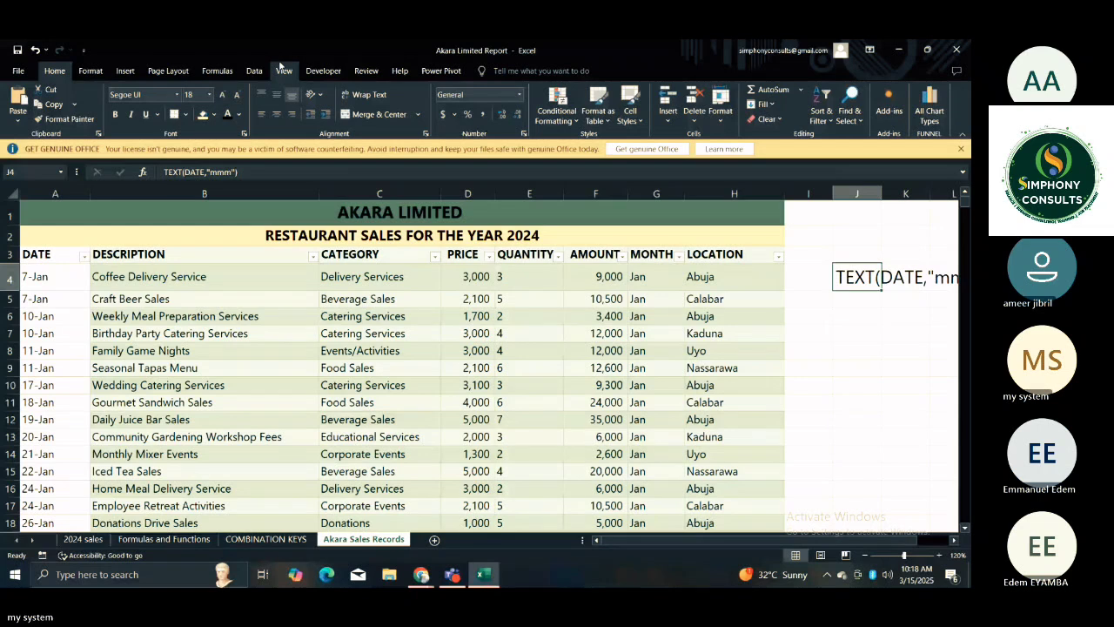
{"action": "key", "text": "ctrl+z"}
{"action": "left_click", "coordinate": [828, 402]}
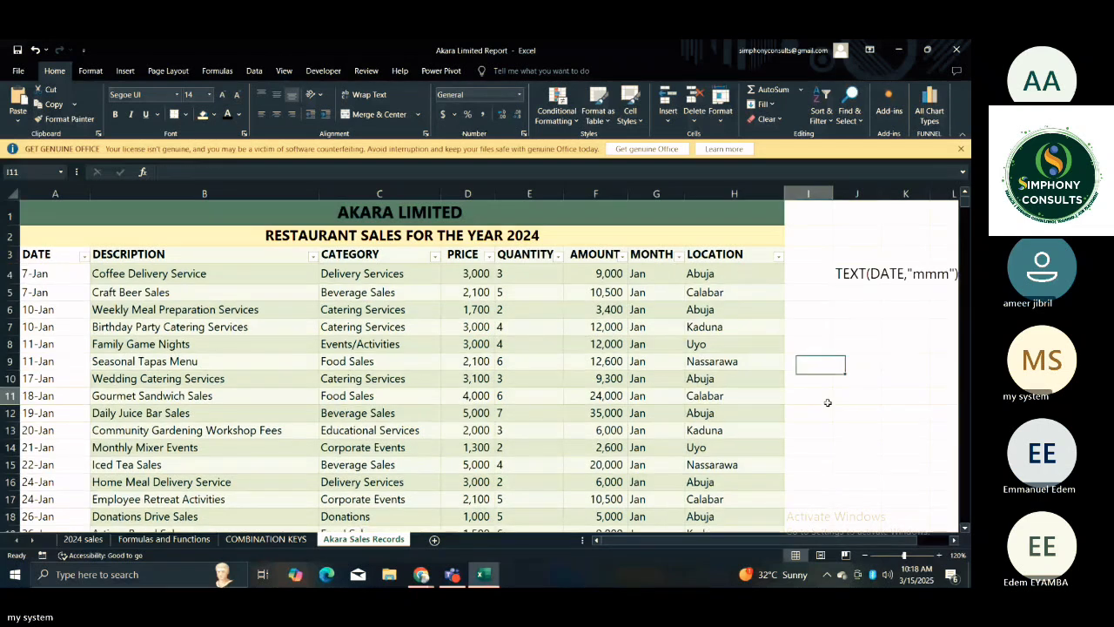
{"action": "key", "text": "Right"}
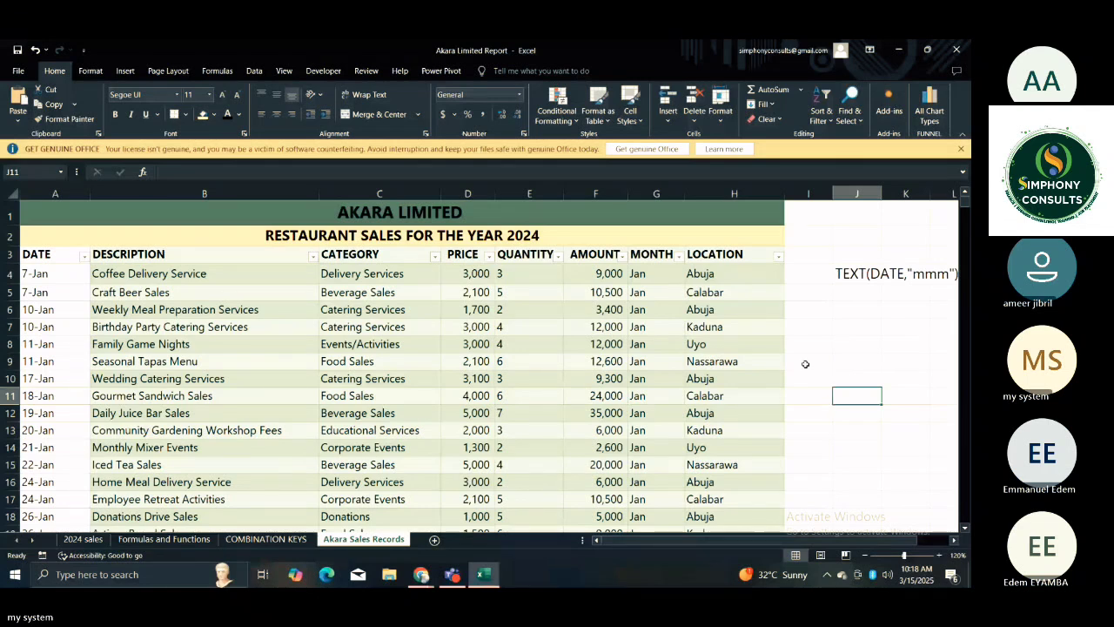
{"action": "left_click", "coordinate": [642, 274]}
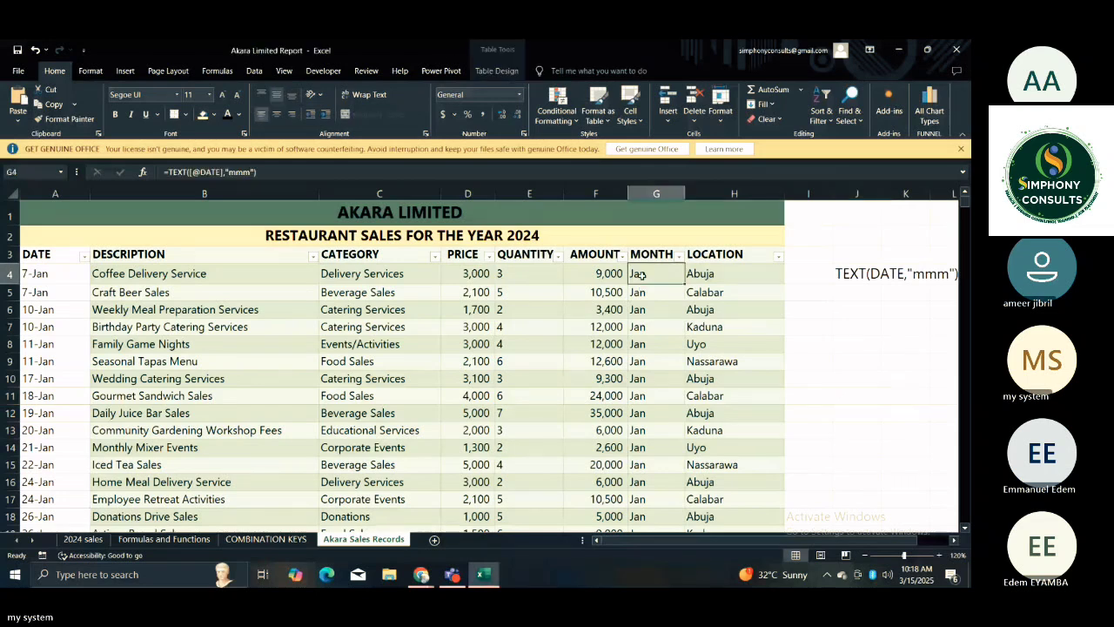
{"action": "left_click", "coordinate": [703, 275]}
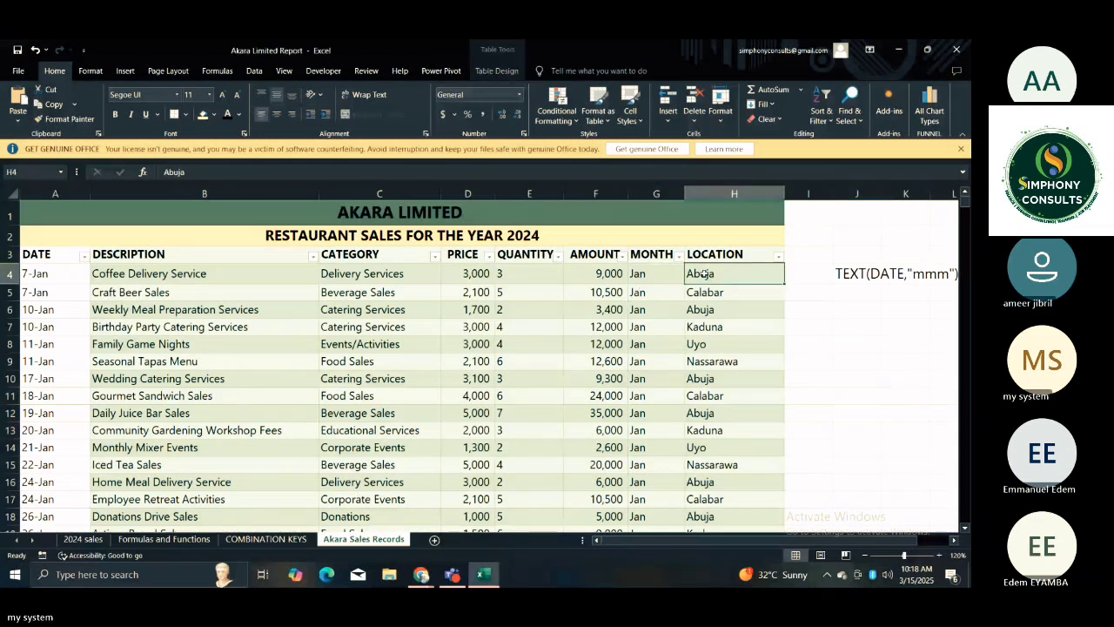
{"action": "left_click", "coordinate": [601, 311]}
{"action": "left_click", "coordinate": [163, 430]}
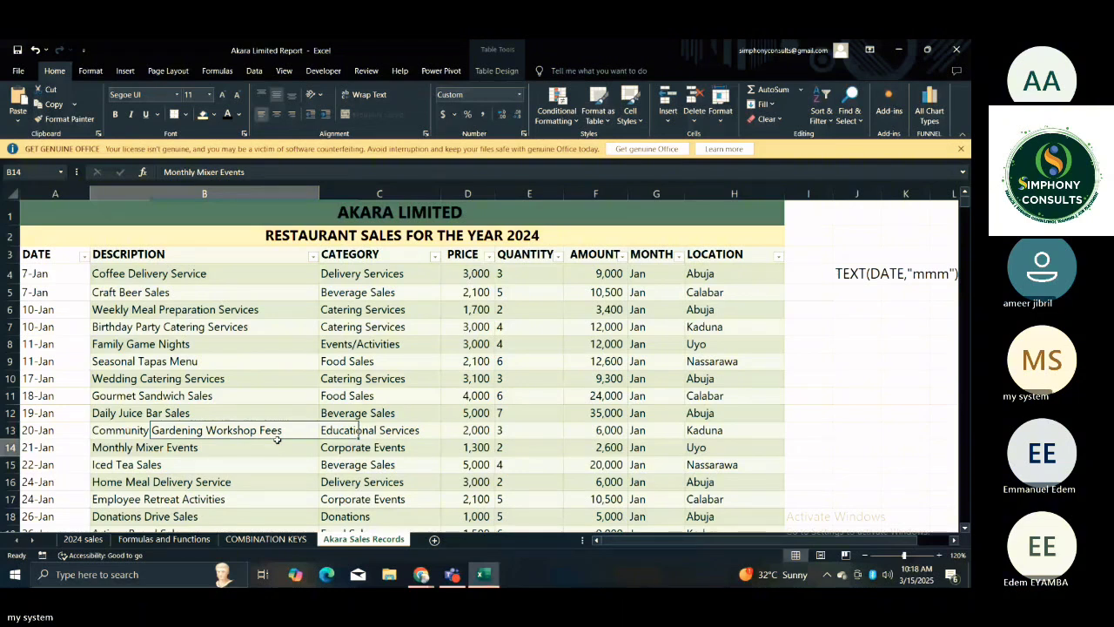
{"action": "left_click", "coordinate": [189, 369]}
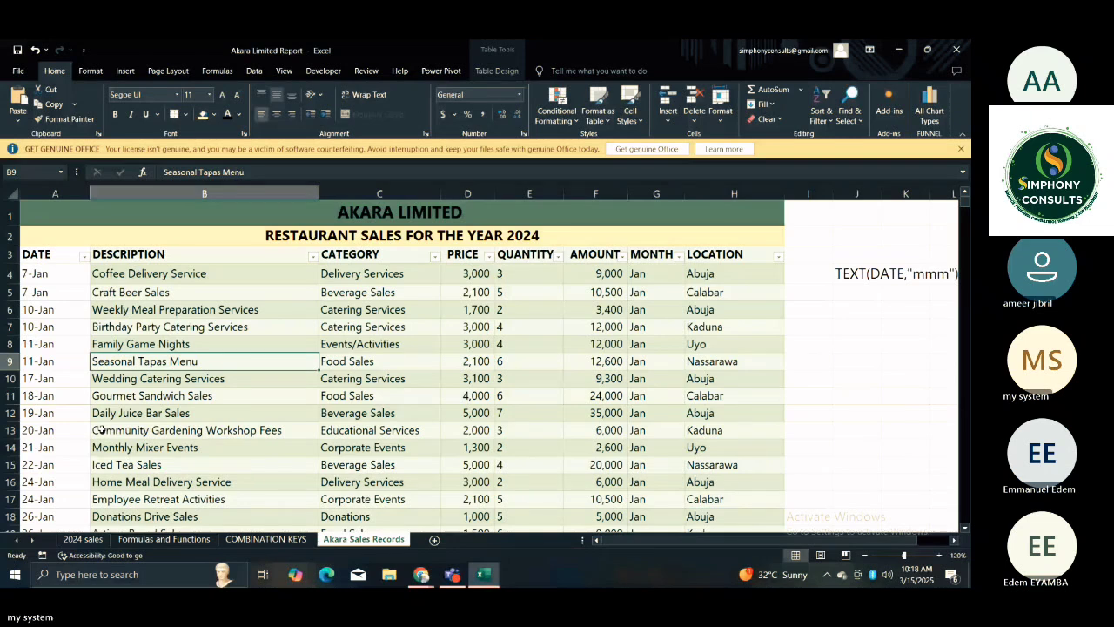
Add a new worksheet after Akara Sales Records and name it pivot analysis.
{"action": "left_click", "coordinate": [434, 539]}
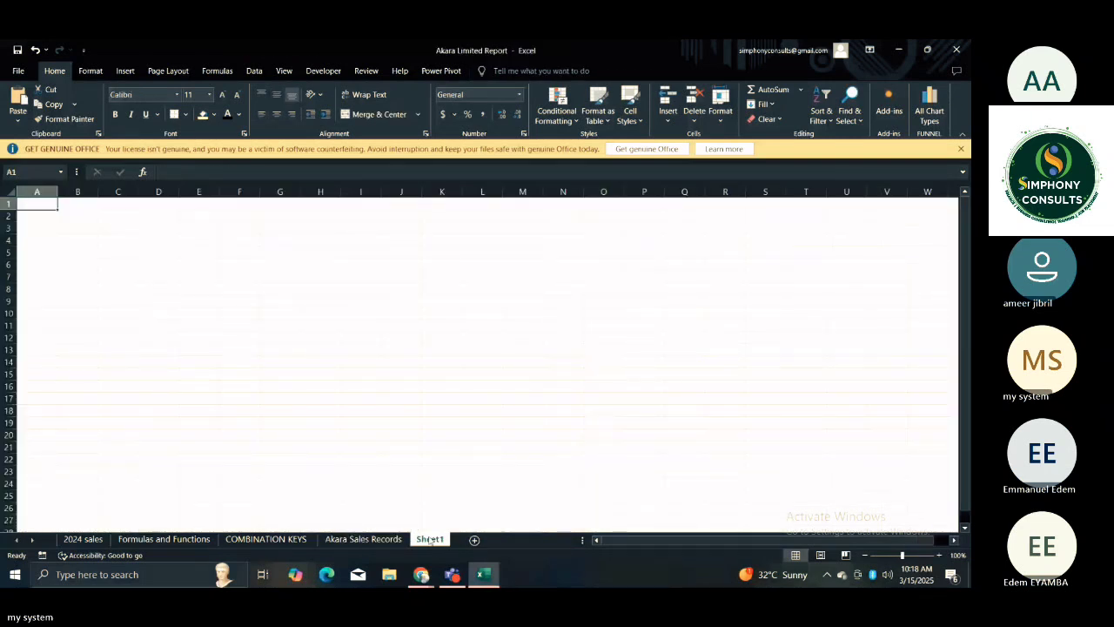
{"action": "double_click", "coordinate": [429, 539]}
{"action": "type", "text": "pi"}
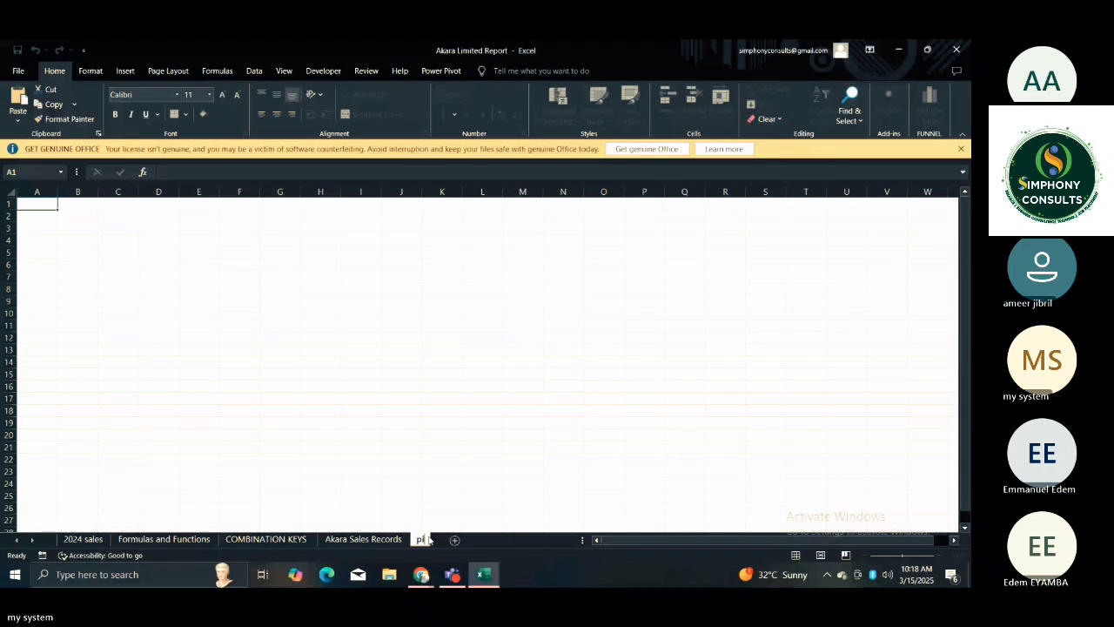
{"action": "type", "text": "vot a"}
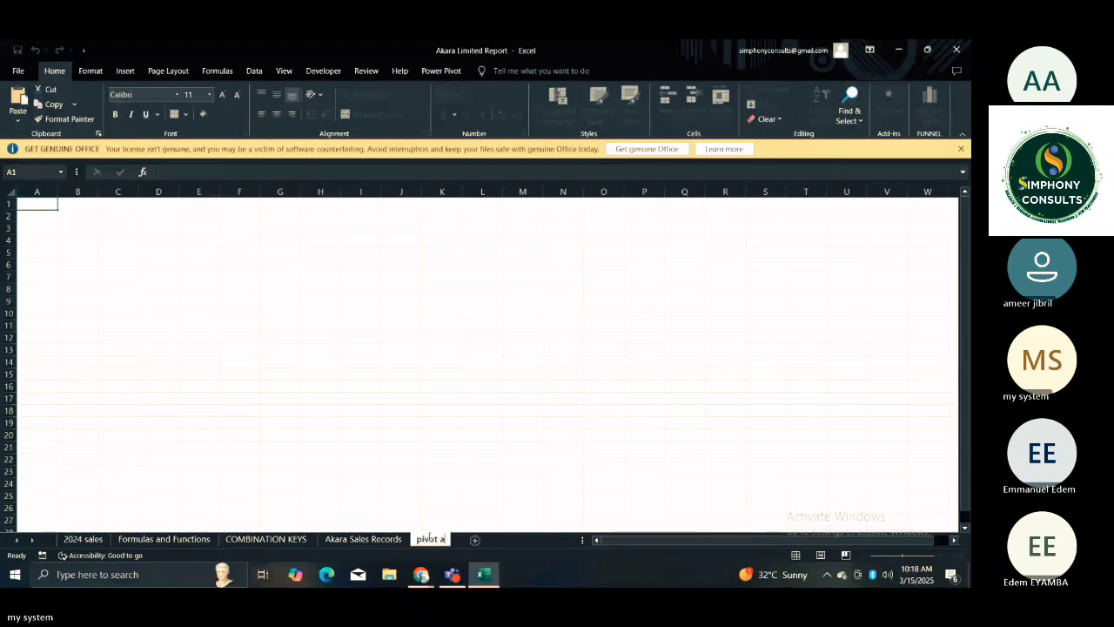
{"action": "type", "text": "nalysis"}
{"action": "key", "text": "Return"}
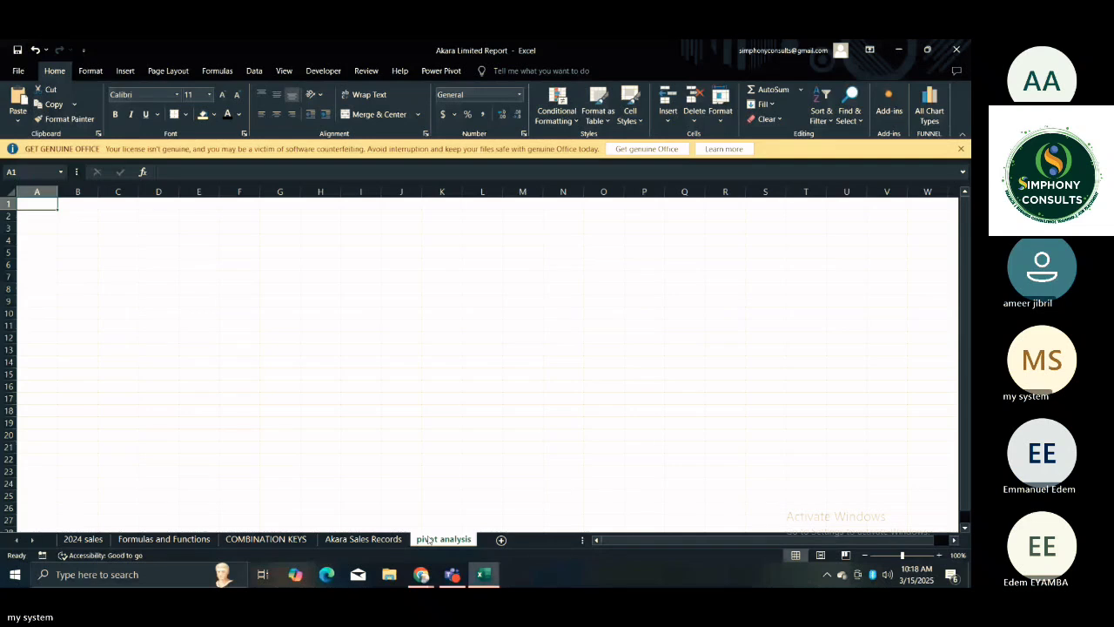
{"action": "left_click", "coordinate": [279, 423]}
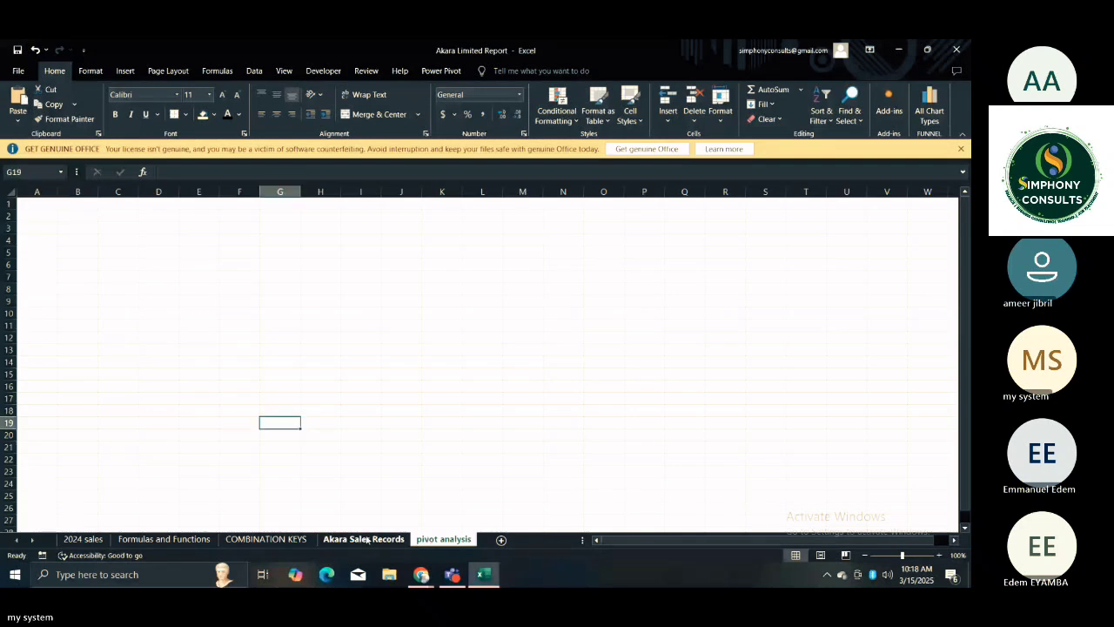
{"action": "left_click", "coordinate": [199, 472]}
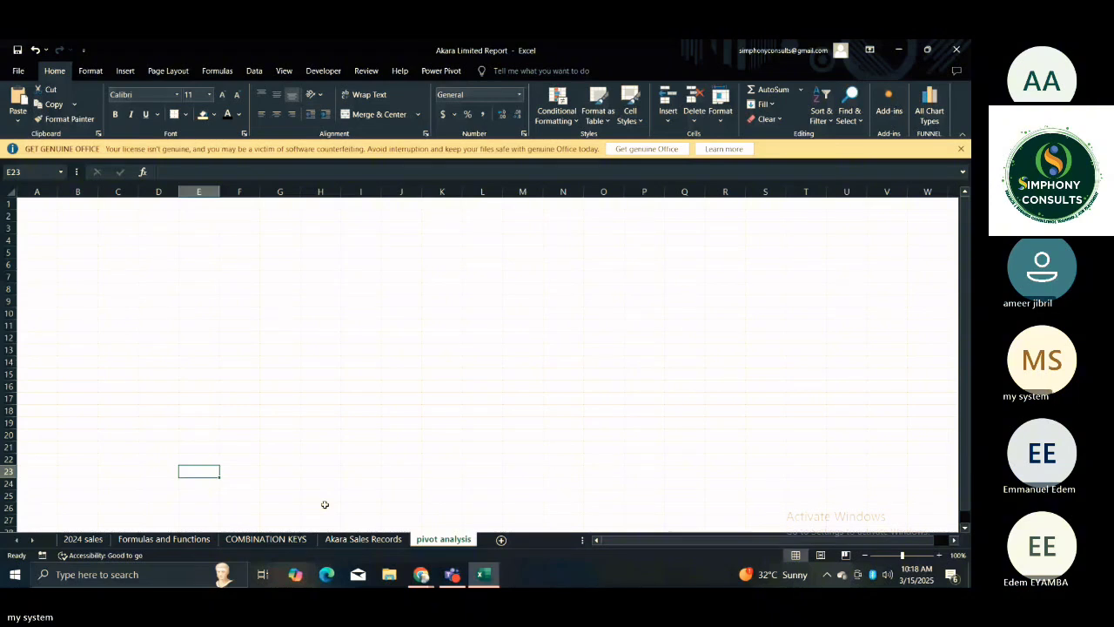
Start creating a PivotTable from the sales table on the Akara Sales Records sheet.
{"action": "left_click", "coordinate": [363, 539]}
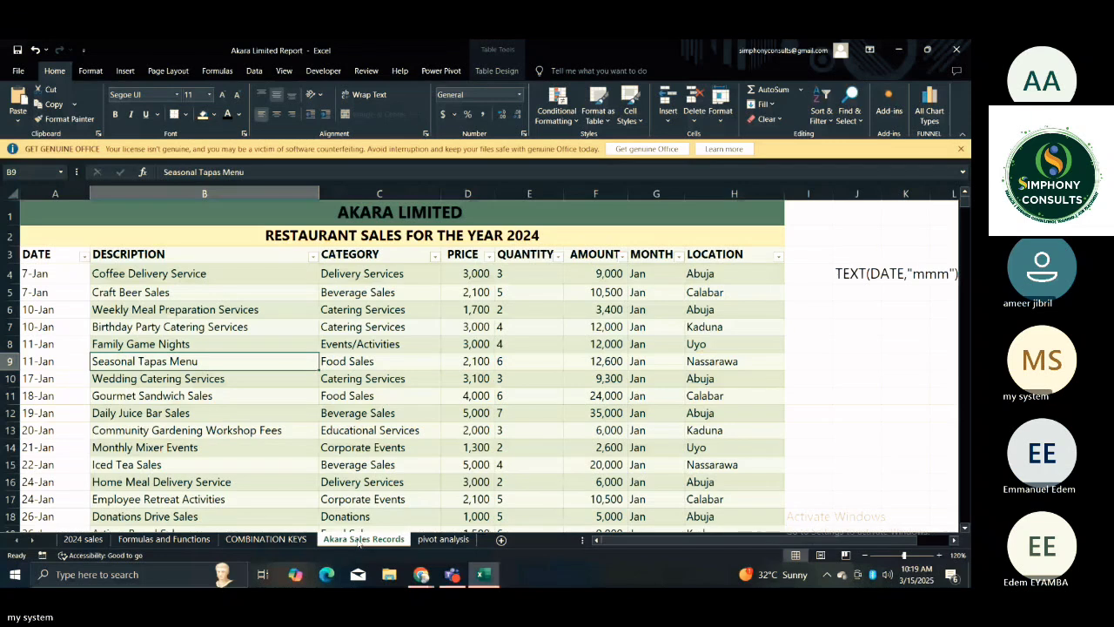
{"action": "left_click", "coordinate": [85, 366]}
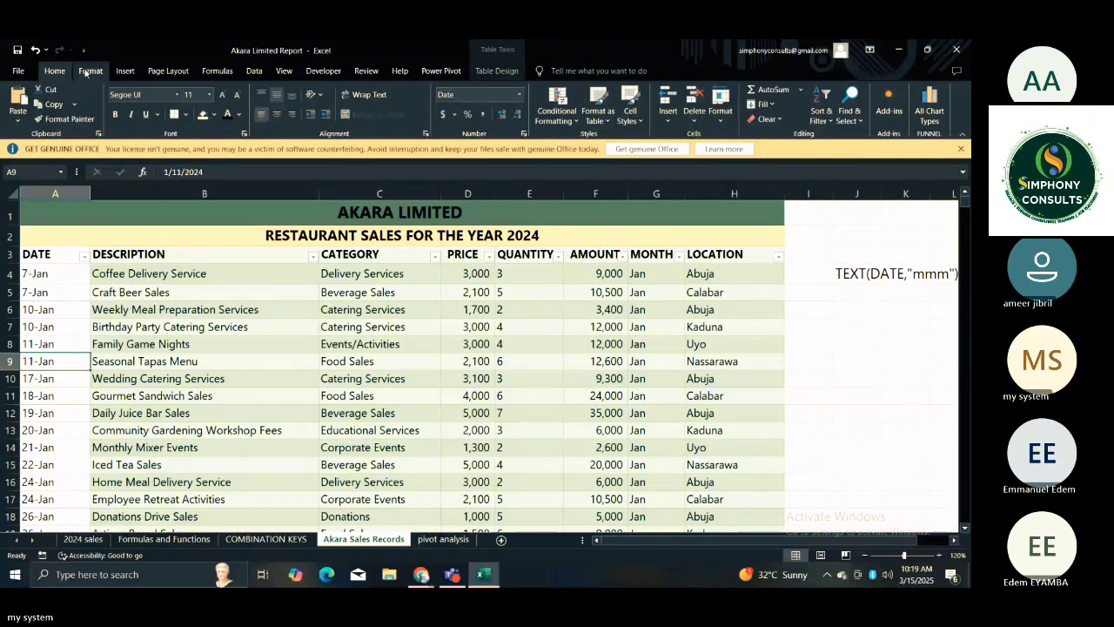
{"action": "left_click", "coordinate": [126, 71]}
{"action": "left_click", "coordinate": [166, 255]}
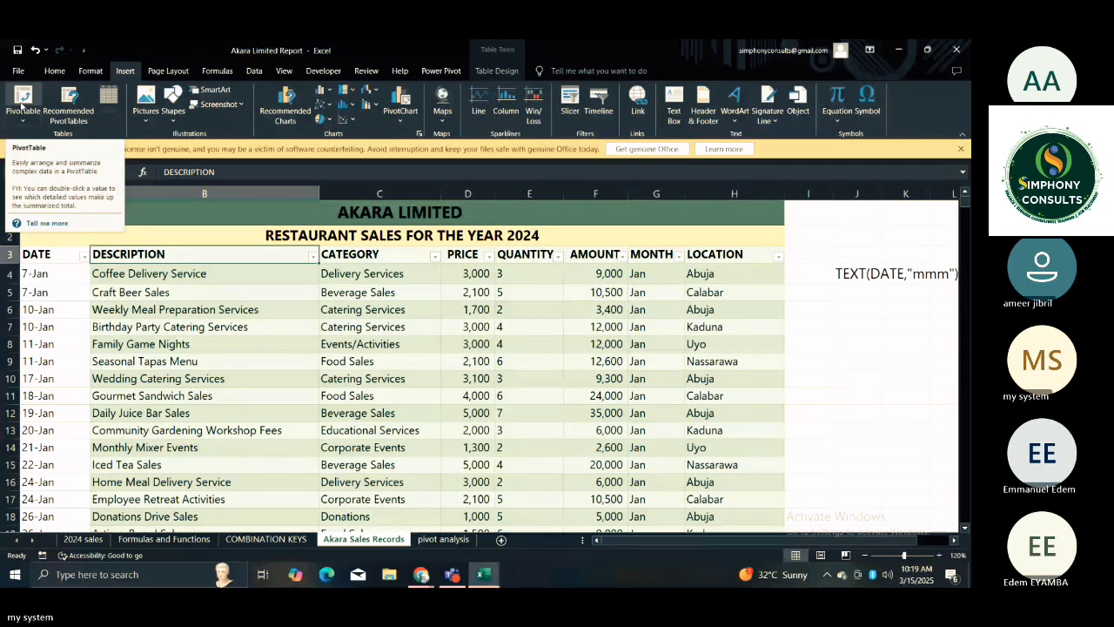
{"action": "left_click", "coordinate": [22, 100]}
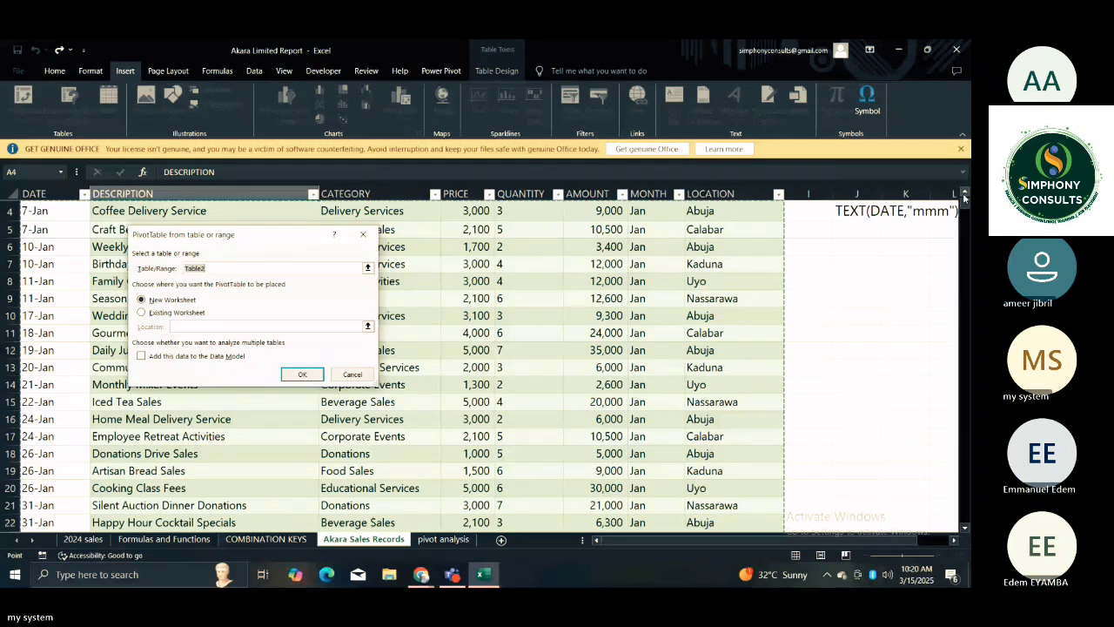
Select the whole sales table, from the DATE header in A3 through the last record in H699, as the PivotTable source.
{"action": "scroll", "coordinate": [962, 192], "scroll_direction": "up", "scroll_amount": 1}
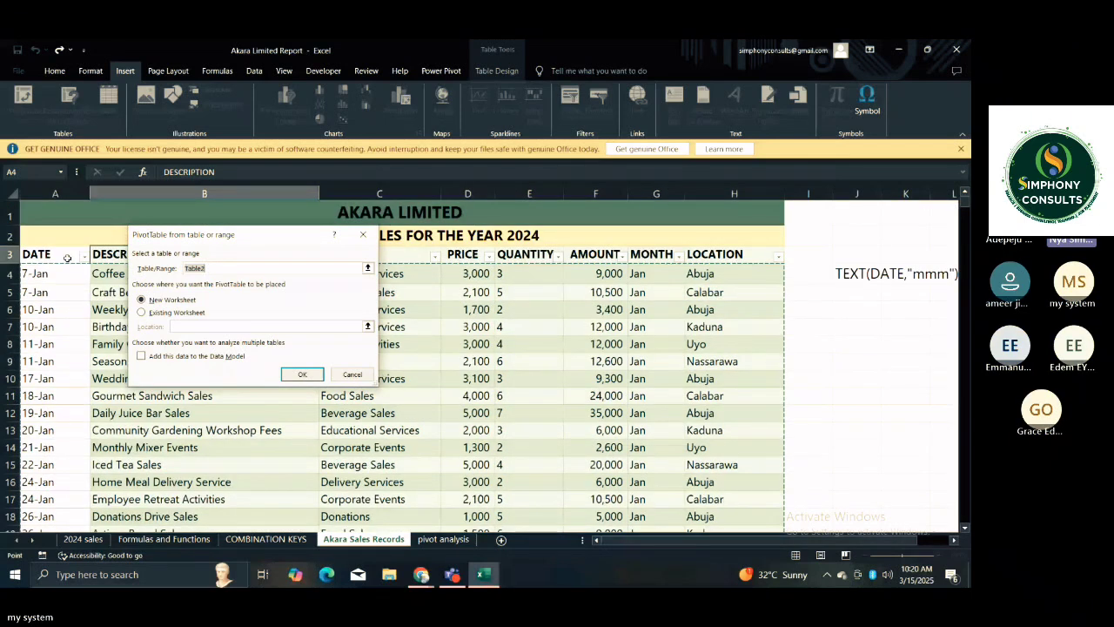
{"action": "left_click", "coordinate": [57, 255]}
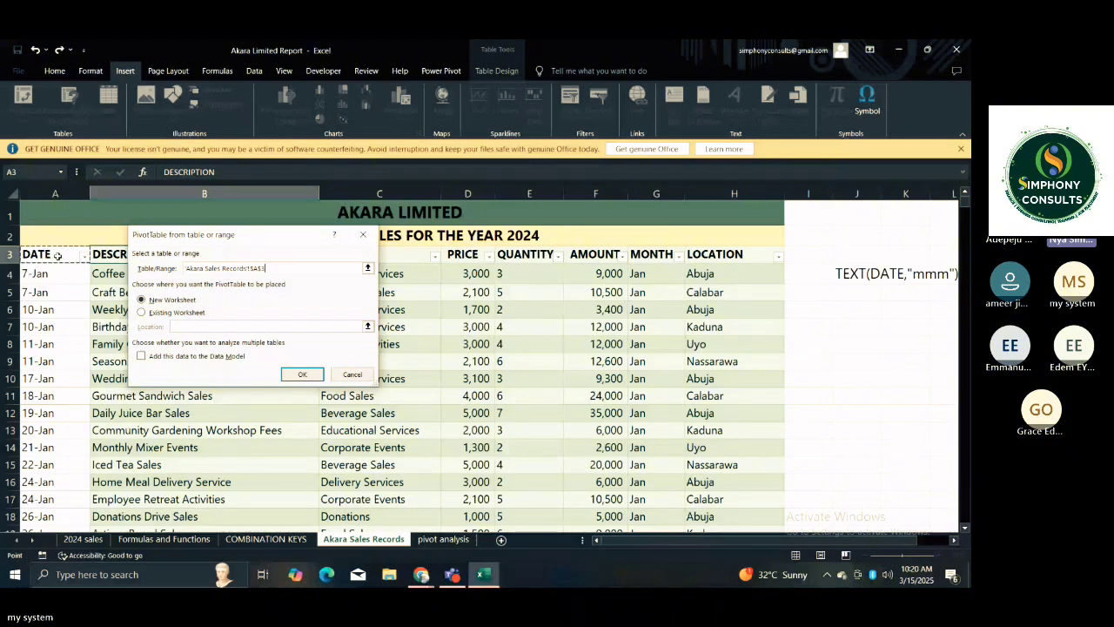
{"action": "left_click_drag", "start_coordinate": [57, 255], "coordinate": [733, 560]}
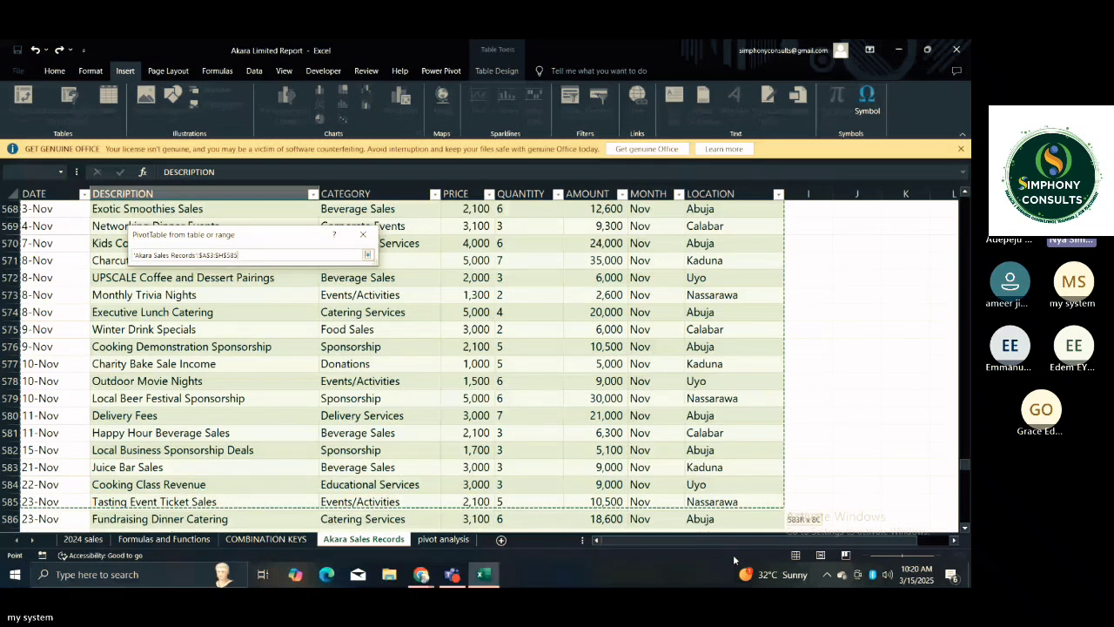
{"action": "left_click_drag", "start_coordinate": [733, 560], "coordinate": [739, 522]}
{"action": "mouse_move", "coordinate": [741, 522]}
{"action": "left_mouse_down"}
{"action": "mouse_move", "coordinate": [735, 557]}
{"action": "mouse_move", "coordinate": [727, 493]}
{"action": "mouse_move", "coordinate": [738, 503]}
{"action": "left_mouse_up"}
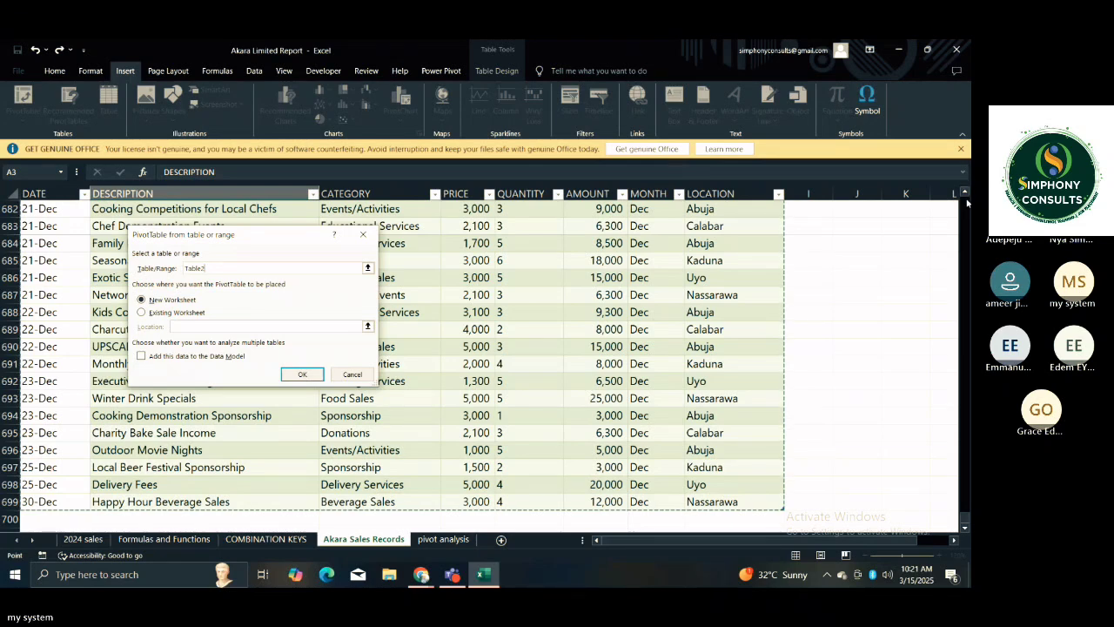
{"action": "scroll", "coordinate": [965, 202], "scroll_direction": "up", "scroll_amount": 6}
{"action": "scroll", "coordinate": [966, 201], "scroll_direction": "up", "scroll_amount": 20}
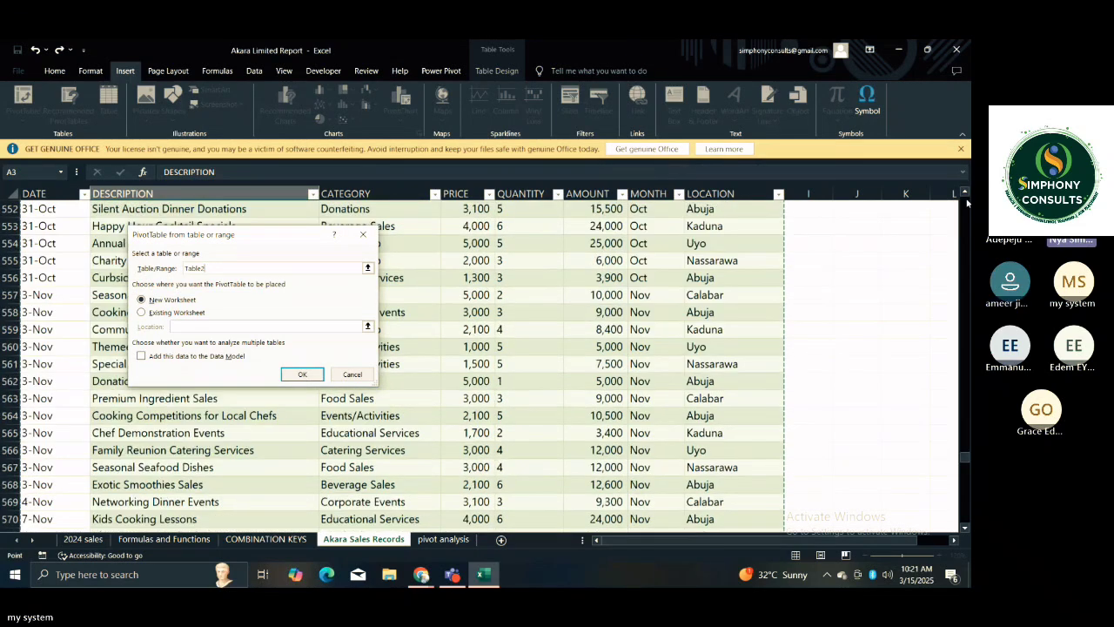
{"action": "scroll", "coordinate": [965, 202], "scroll_direction": "up", "scroll_amount": 20}
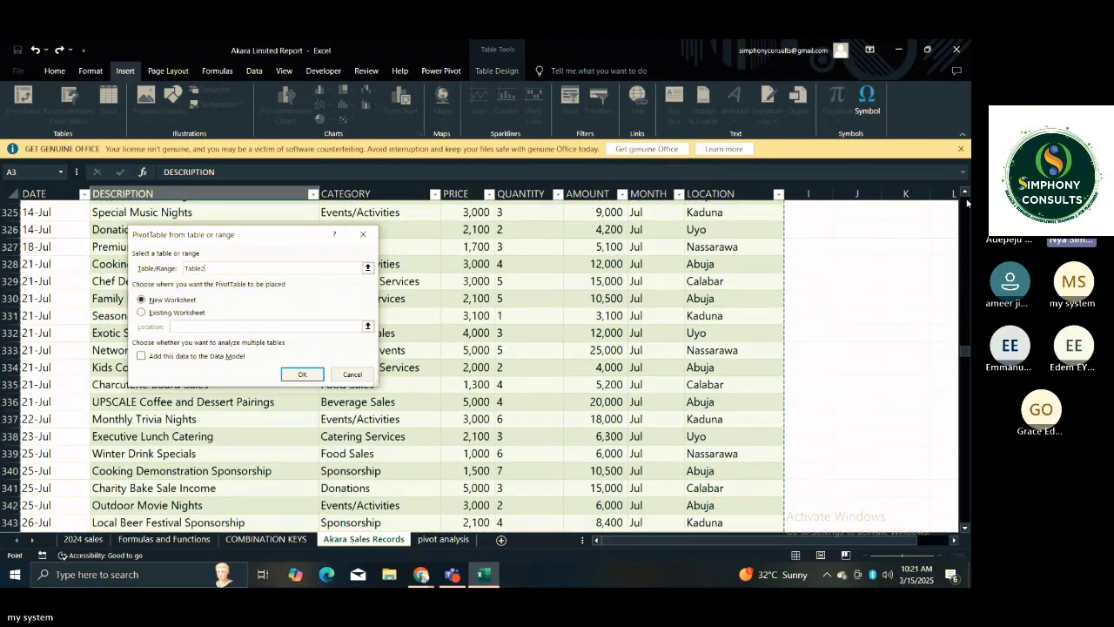
{"action": "scroll", "coordinate": [966, 201], "scroll_direction": "up", "scroll_amount": 20}
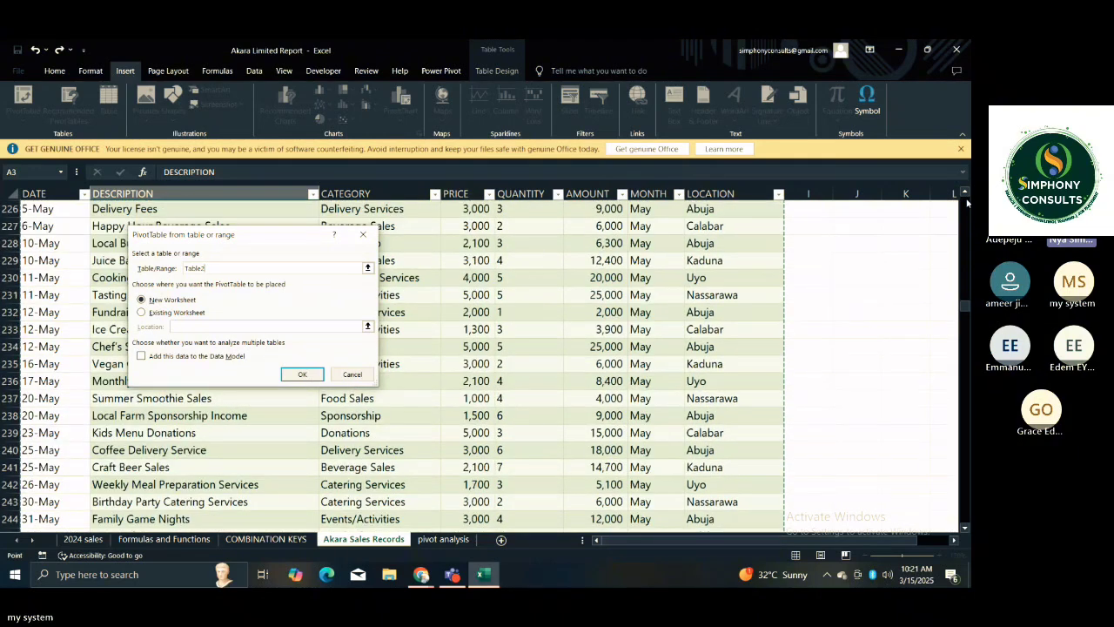
{"action": "scroll", "coordinate": [966, 208], "scroll_direction": "up", "scroll_amount": 12}
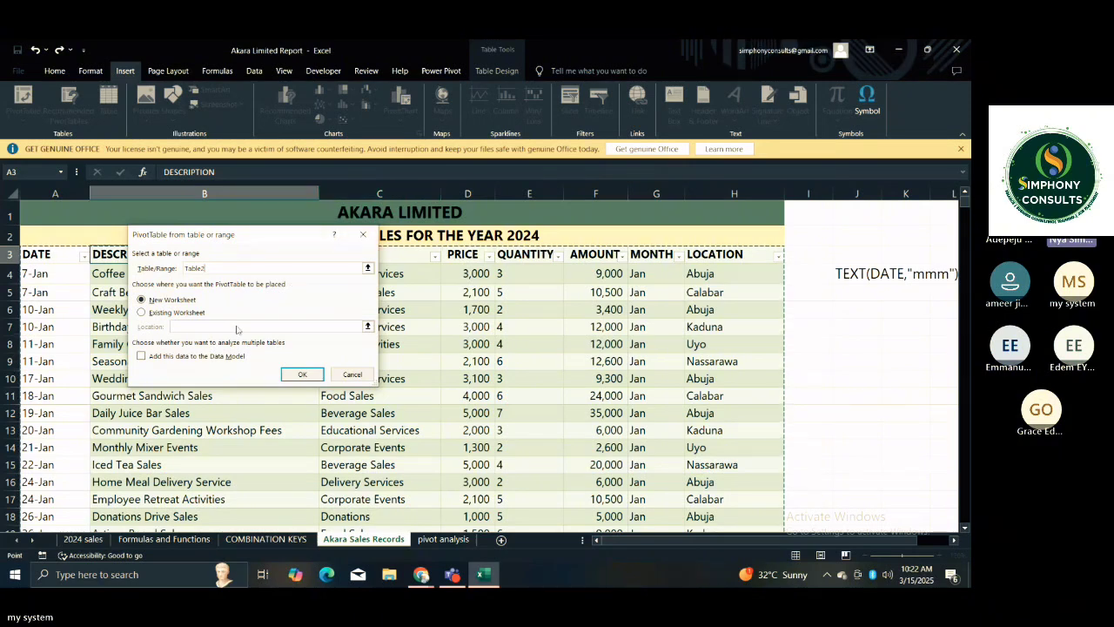
Try to place the PivotTable on the existing pivot analysis worksheet.
{"action": "left_click", "coordinate": [152, 314]}
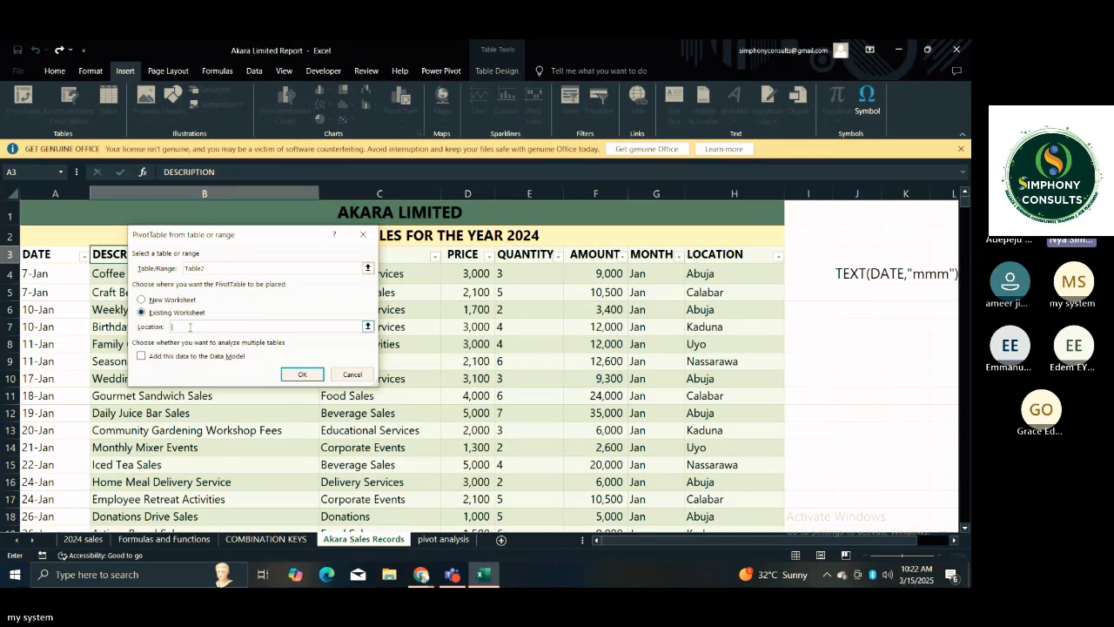
{"action": "left_click", "coordinate": [190, 327]}
{"action": "left_click", "coordinate": [453, 540]}
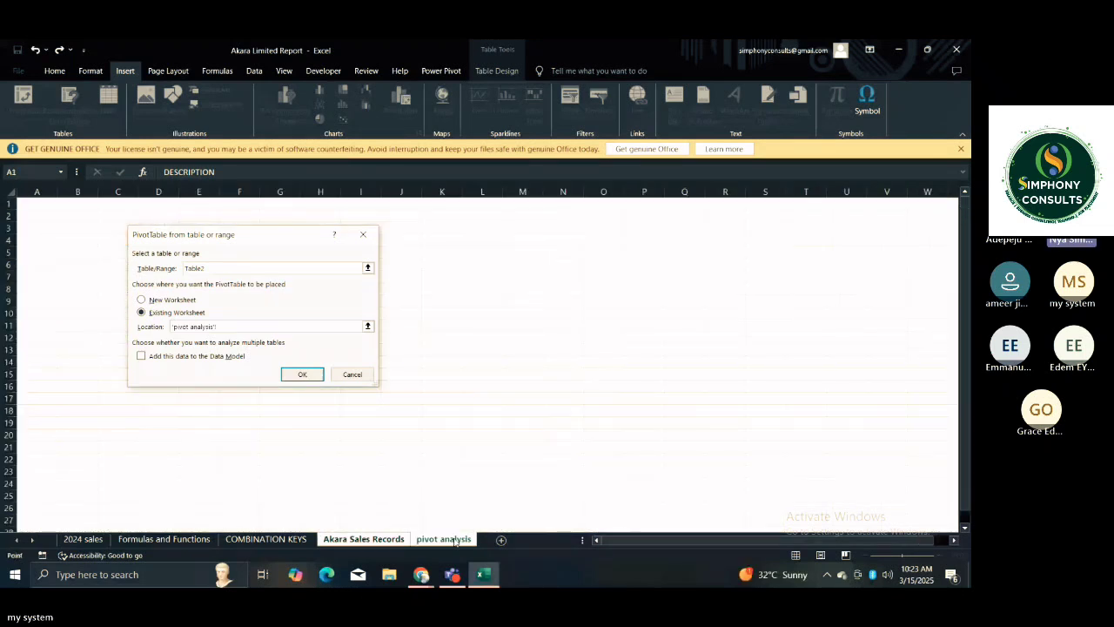
{"action": "left_click", "coordinate": [303, 375]}
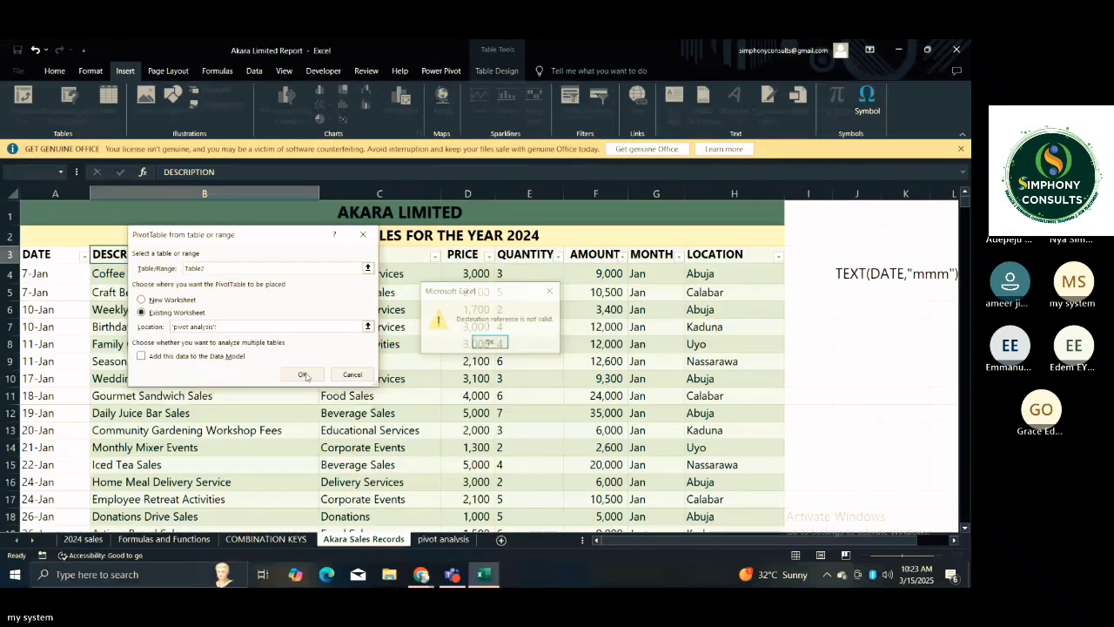
{"action": "left_click", "coordinate": [476, 345]}
{"action": "left_click", "coordinate": [250, 324]}
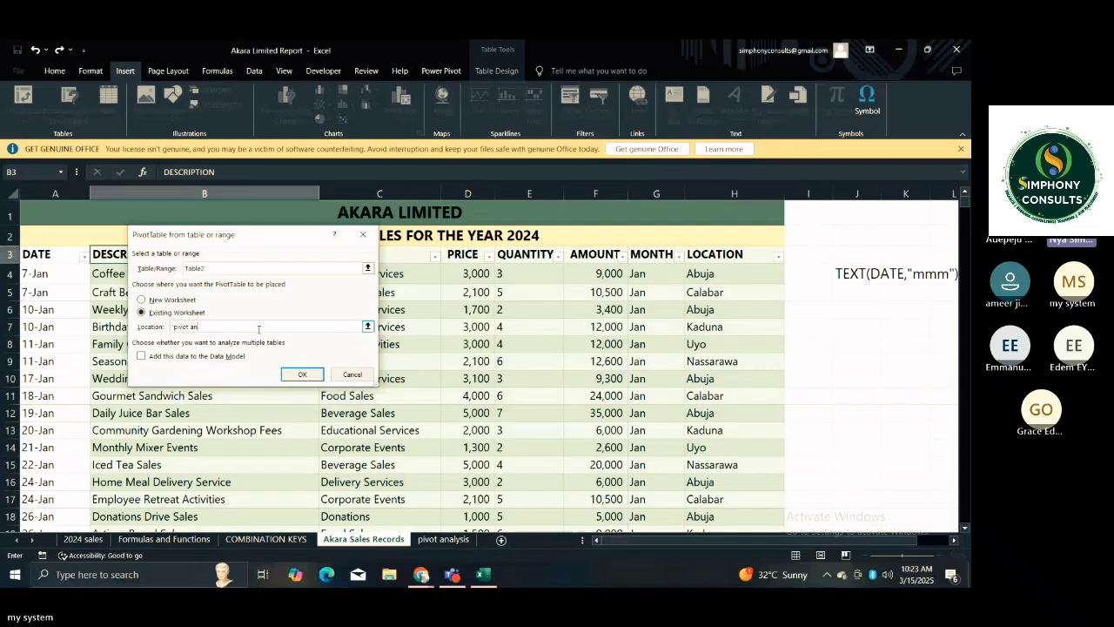
{"action": "left_click", "coordinate": [367, 325]}
{"action": "left_click", "coordinate": [368, 254]}
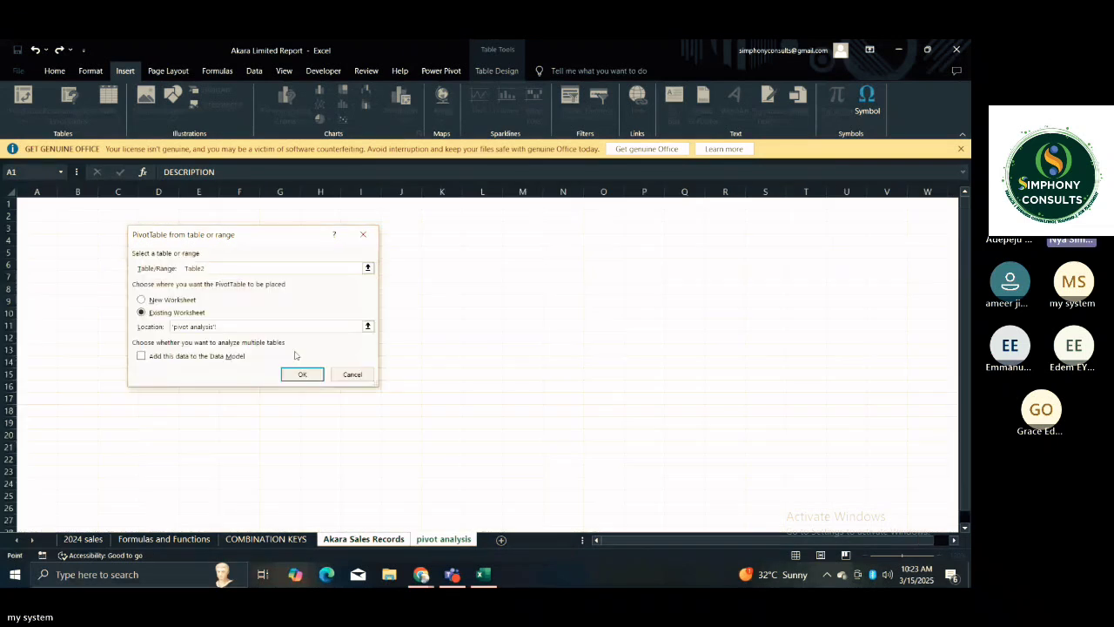
{"action": "left_click", "coordinate": [302, 375]}
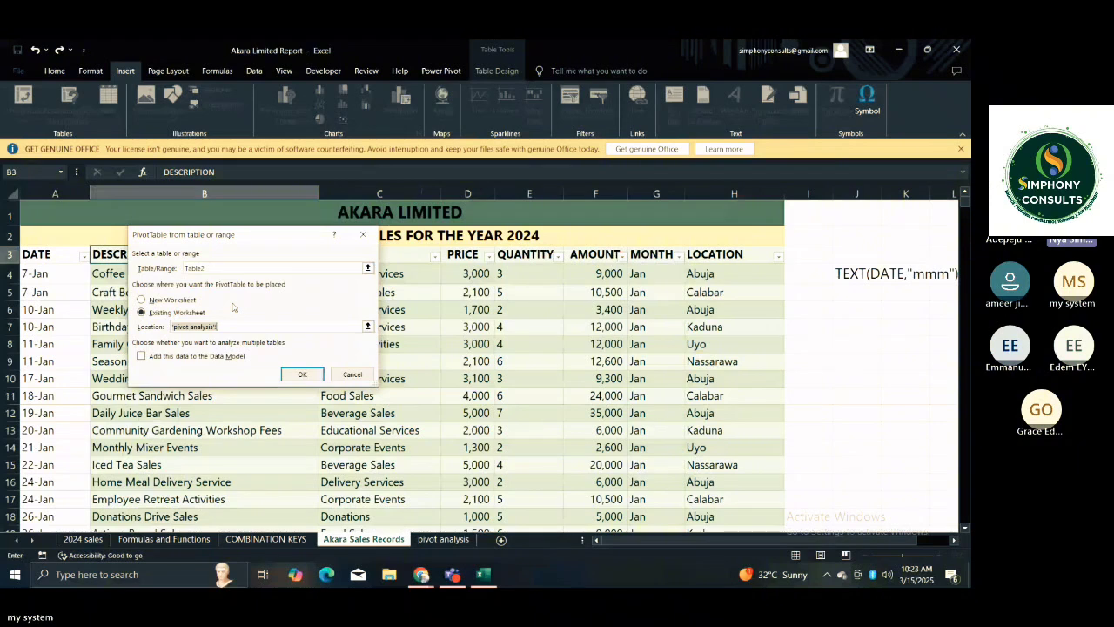
Create the PivotTable on a new worksheet instead and delete the empty pivot analysis sheet.
{"action": "left_click", "coordinate": [179, 302]}
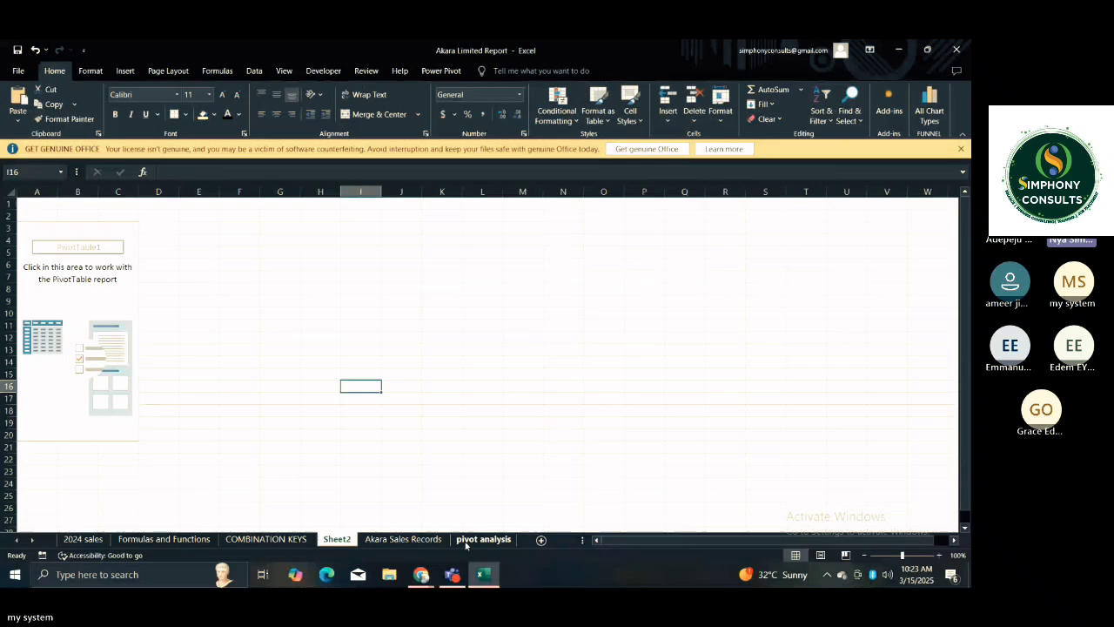
{"action": "left_click", "coordinate": [474, 541]}
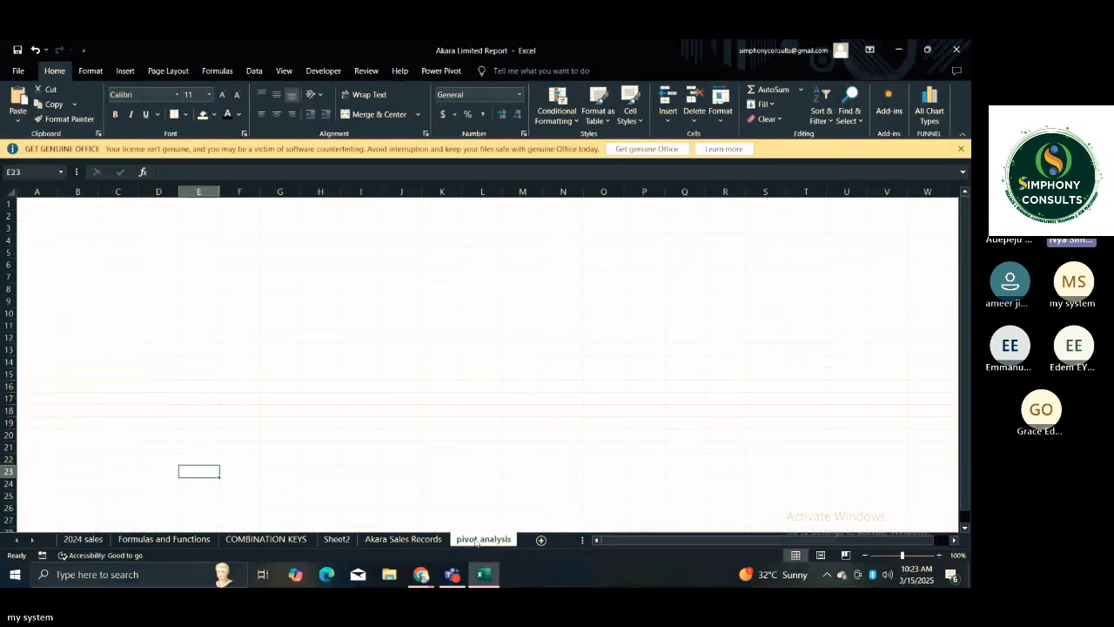
{"action": "right_click", "coordinate": [476, 542]}
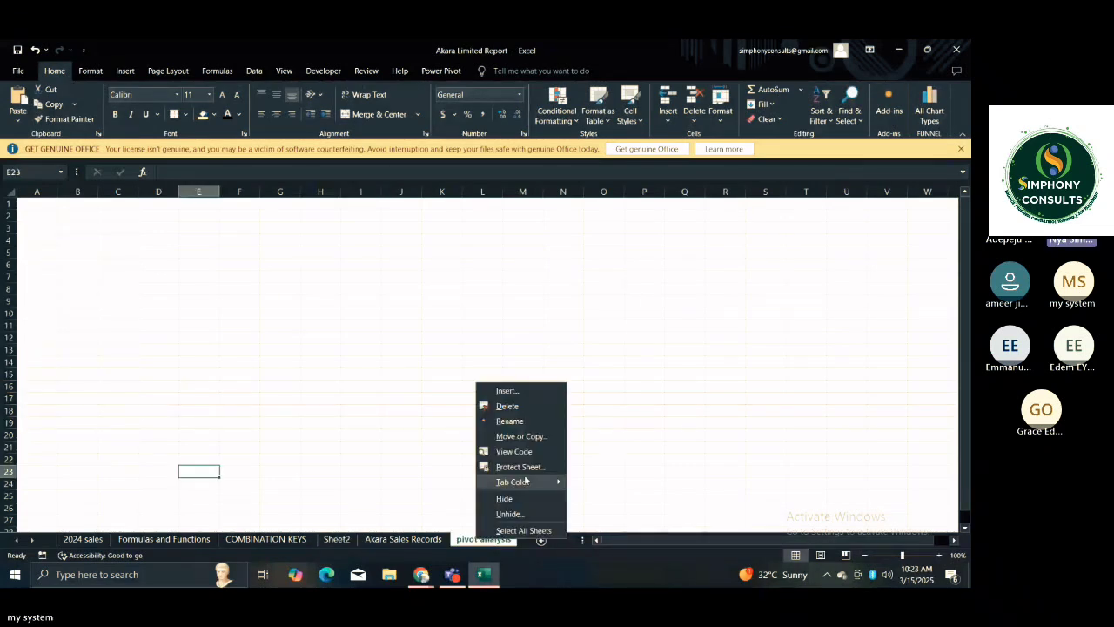
{"action": "left_click", "coordinate": [506, 405]}
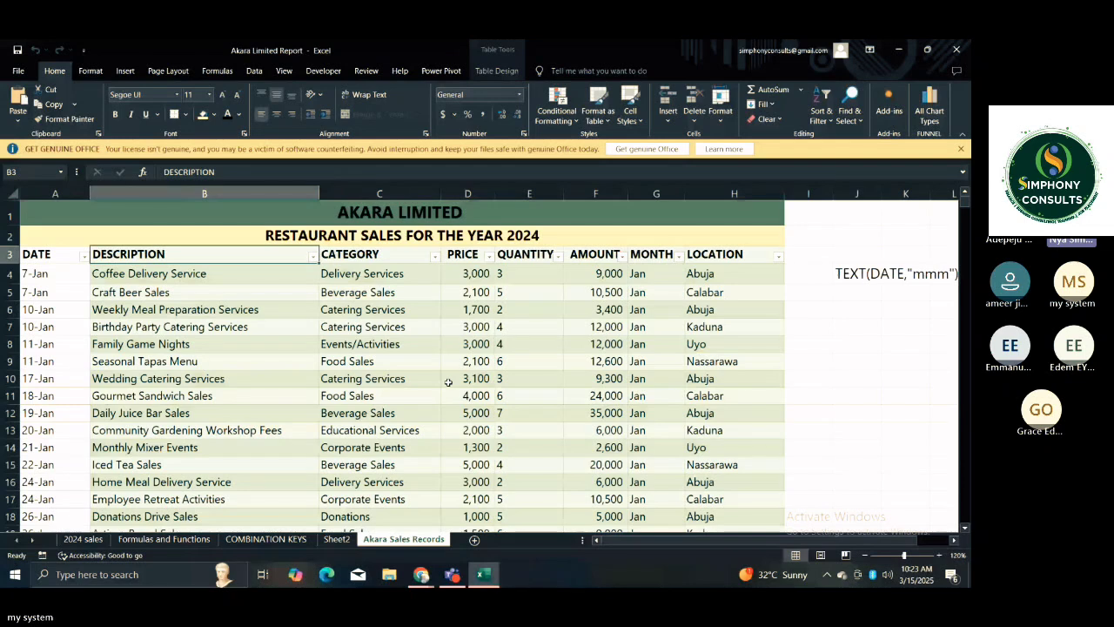
Rename the new sheet containing the PivotTable as PIVOT ANALYSIS.
{"action": "left_click", "coordinate": [336, 538]}
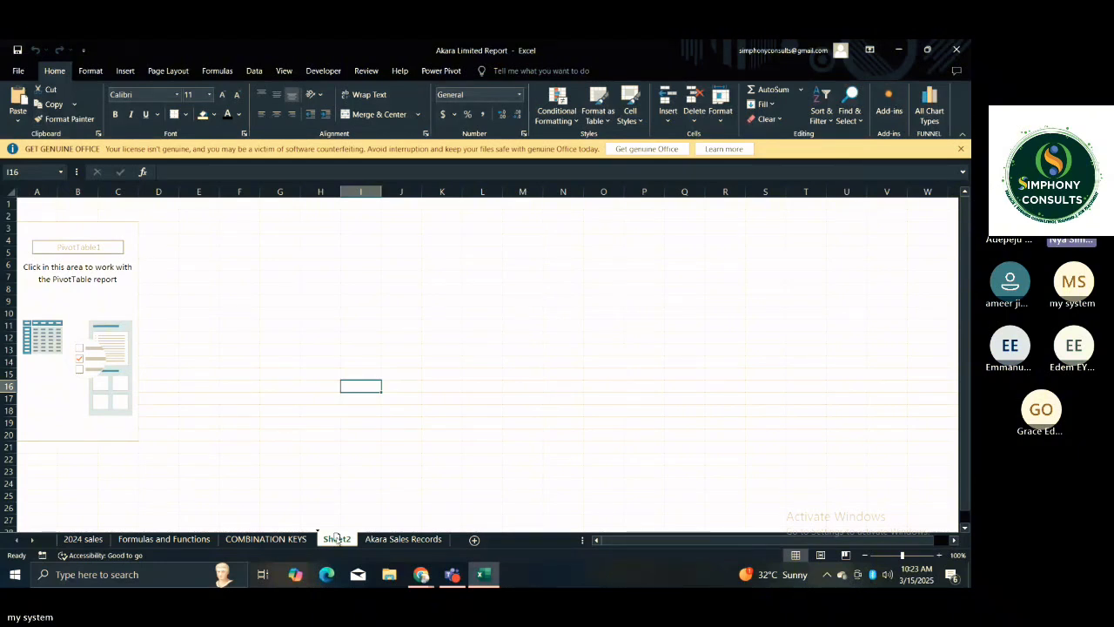
{"action": "double_click", "coordinate": [337, 539]}
{"action": "type", "text": "PiVOT"}
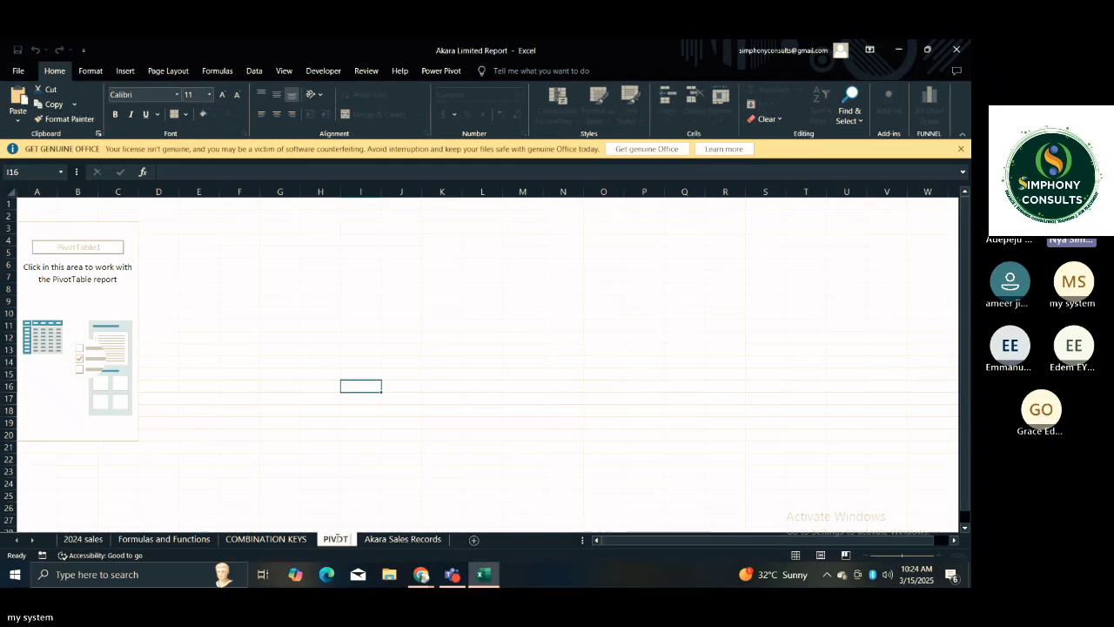
{"action": "type", "text": " ANALYSIS"}
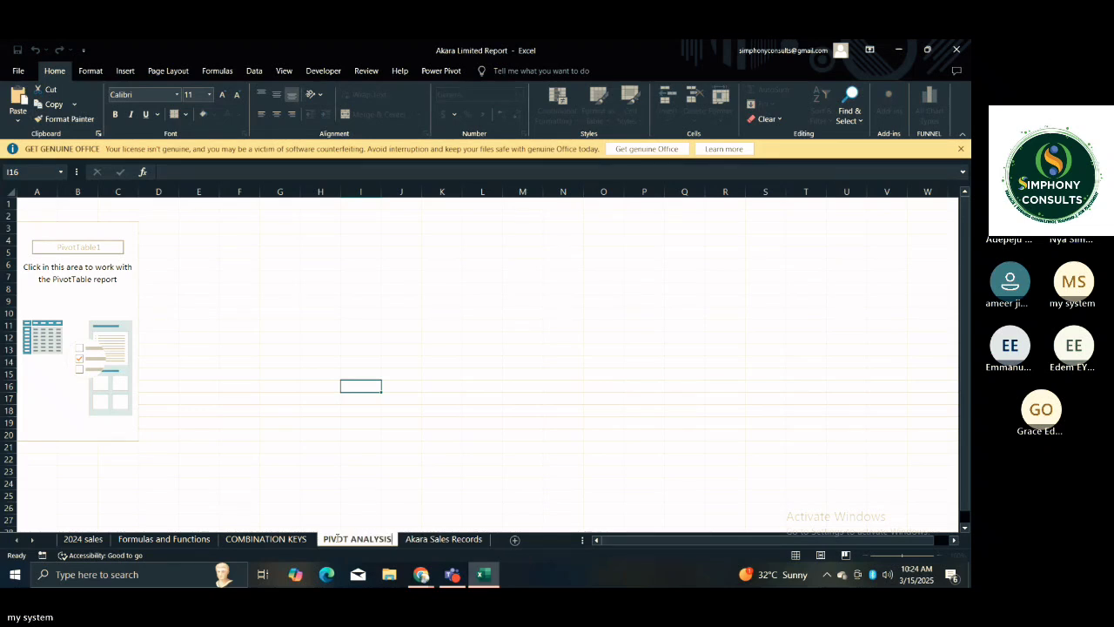
{"action": "key", "text": "Return"}
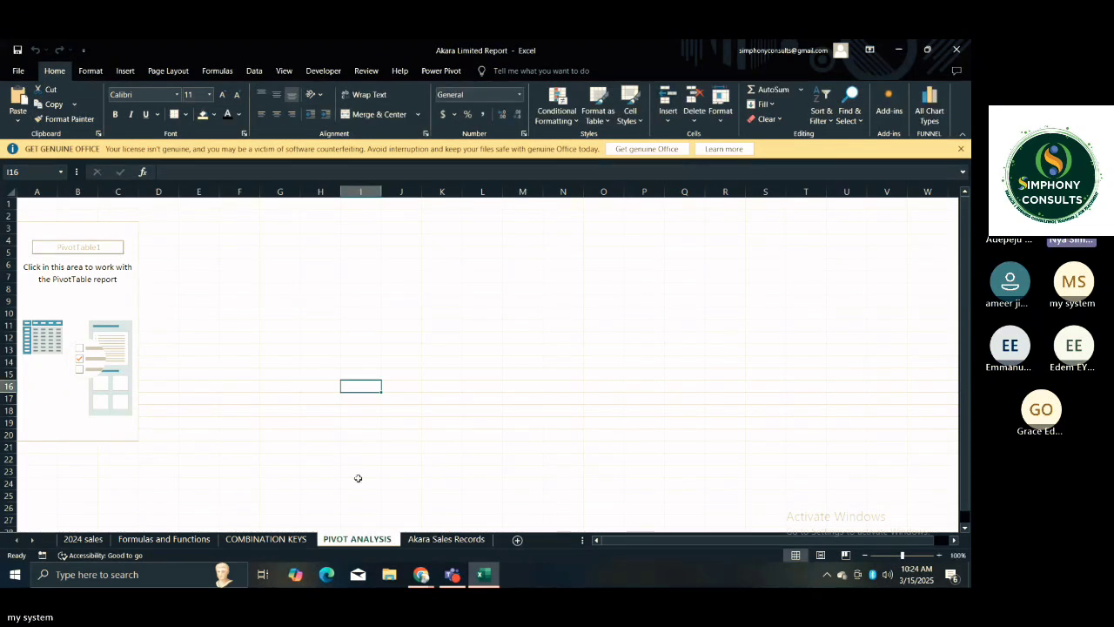
{"action": "left_click", "coordinate": [289, 424]}
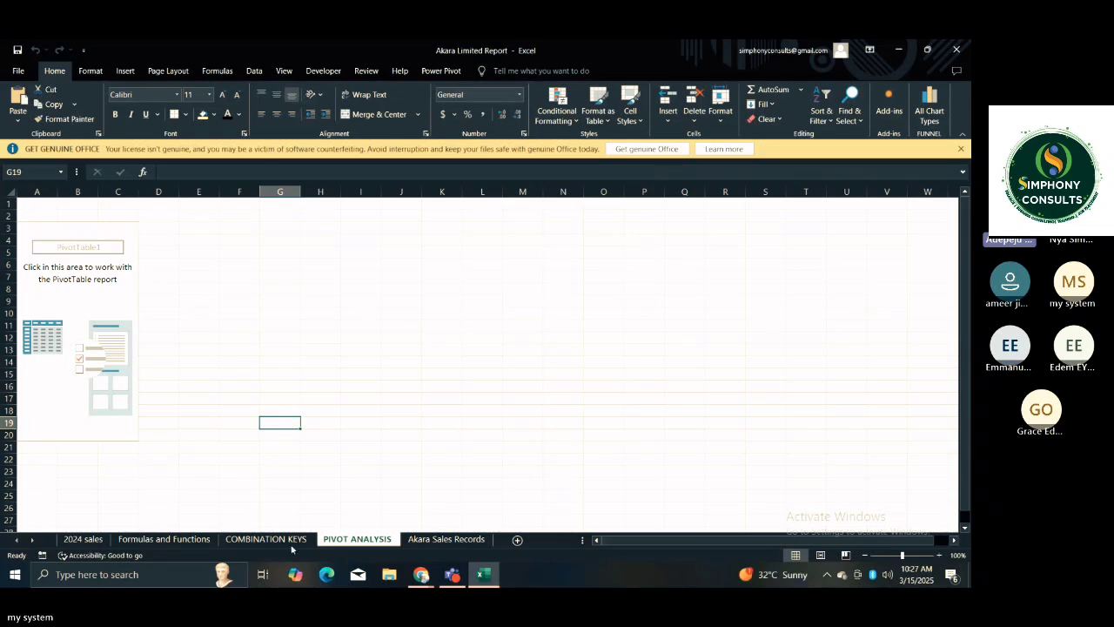
Switch to Teams, view the options for the shared Akara Limited Report 1.xlsx in the meeting chat, and return to Excel.
{"action": "left_click", "coordinate": [458, 580]}
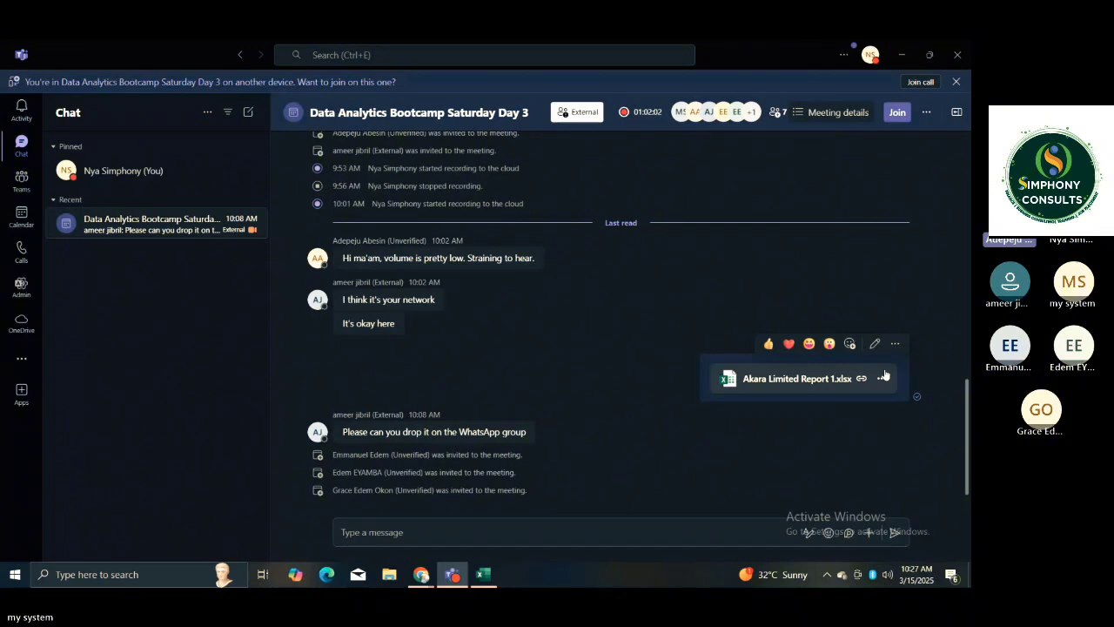
{"action": "left_click", "coordinate": [882, 377]}
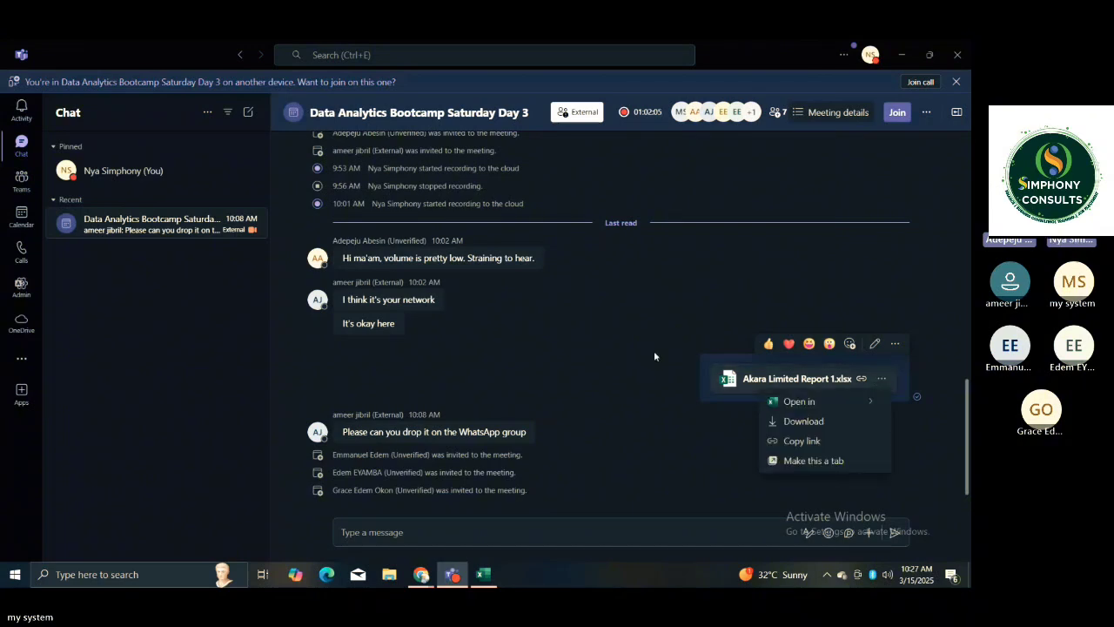
{"action": "left_click", "coordinate": [631, 352]}
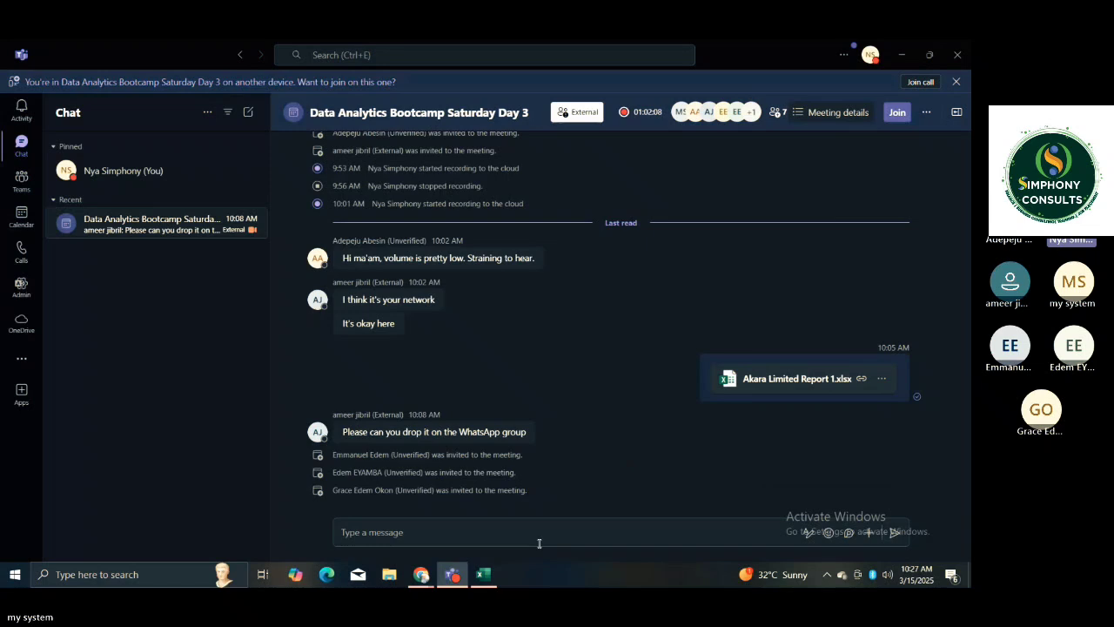
{"action": "left_click", "coordinate": [485, 574]}
Examine how the PivotTable field list responds to selecting cells inside and outside the empty PivotTable area.
{"action": "left_click", "coordinate": [434, 399]}
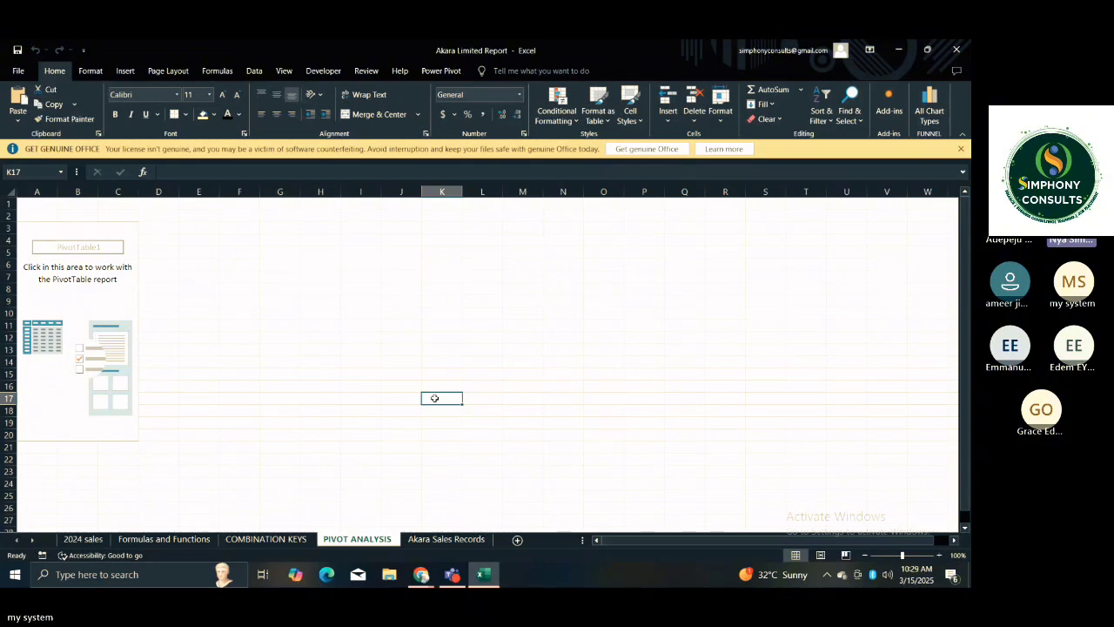
{"action": "left_click", "coordinate": [176, 302]}
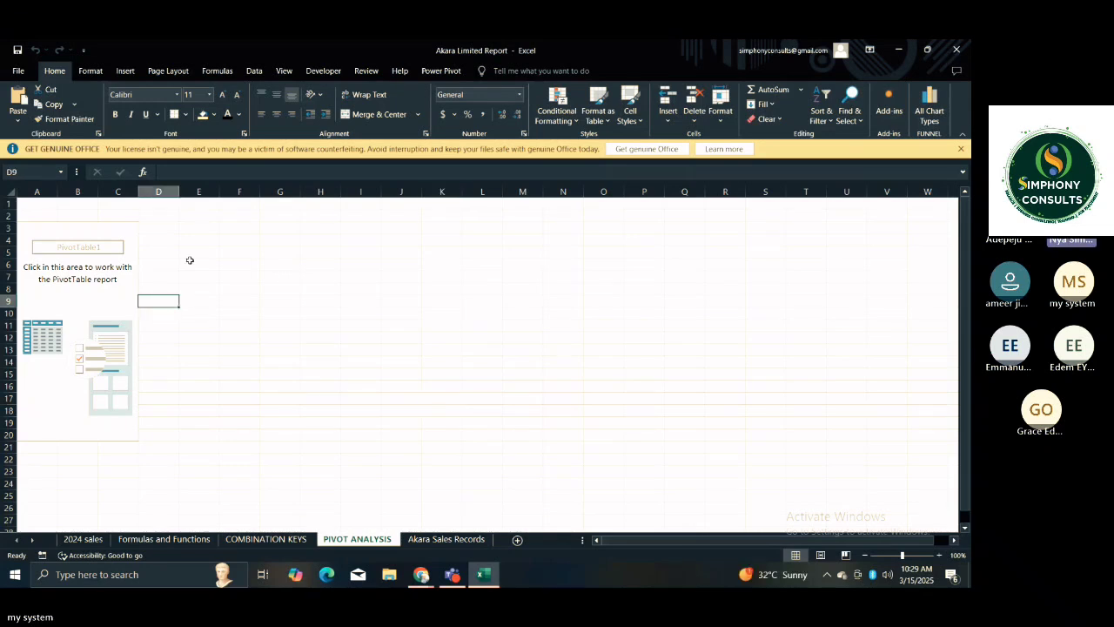
{"action": "left_click", "coordinate": [163, 301]}
{"action": "left_click", "coordinate": [216, 280]}
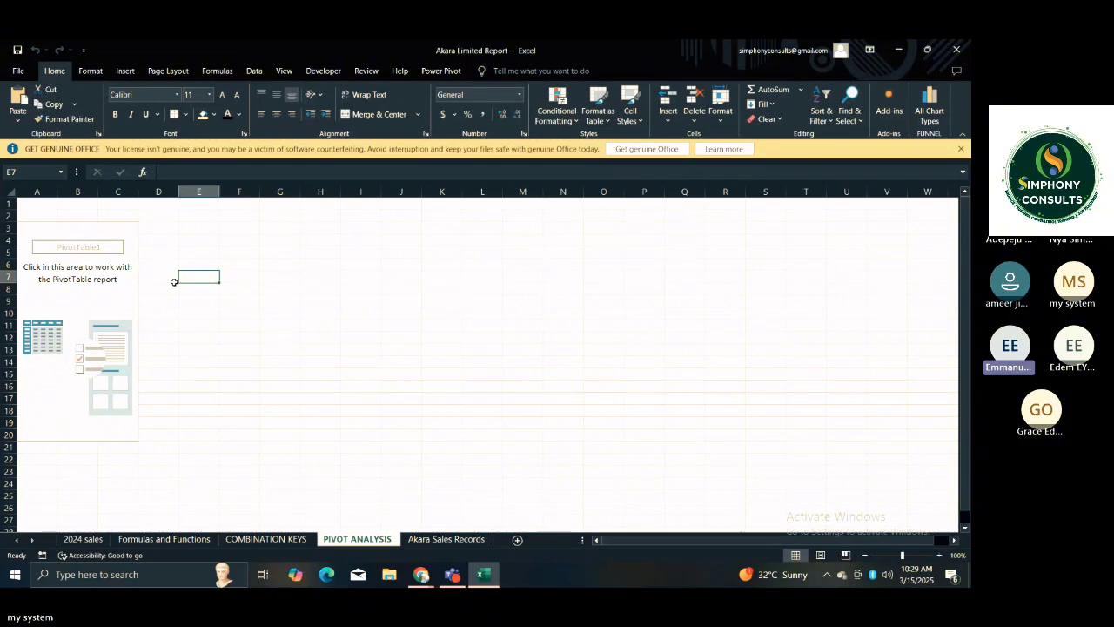
{"action": "left_click", "coordinate": [167, 313]}
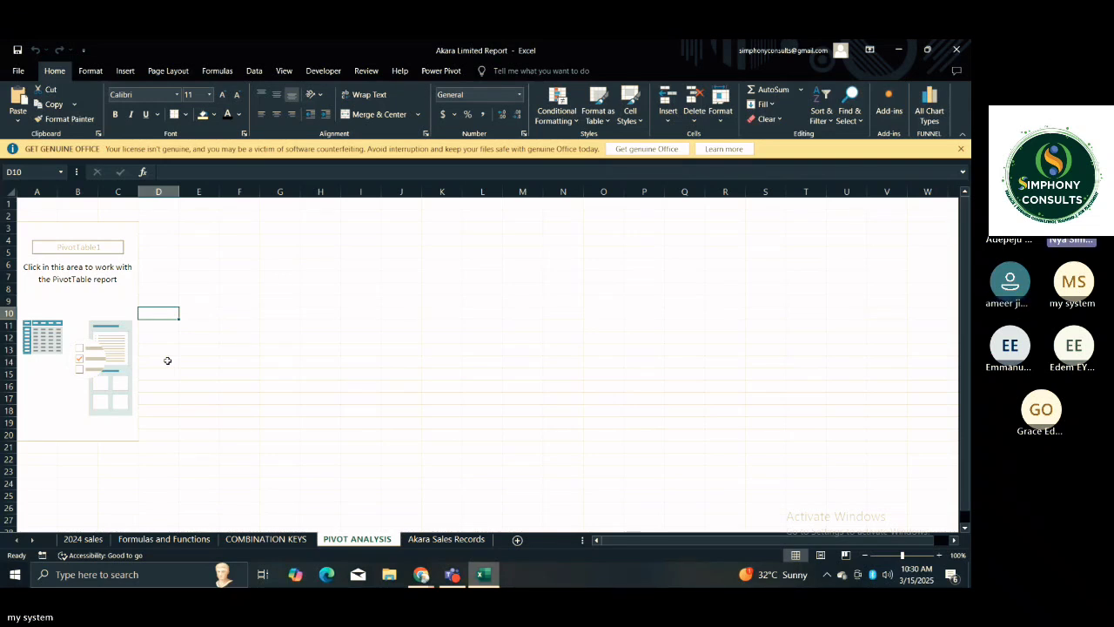
{"action": "left_click", "coordinate": [78, 277]}
{"action": "left_click", "coordinate": [239, 286]}
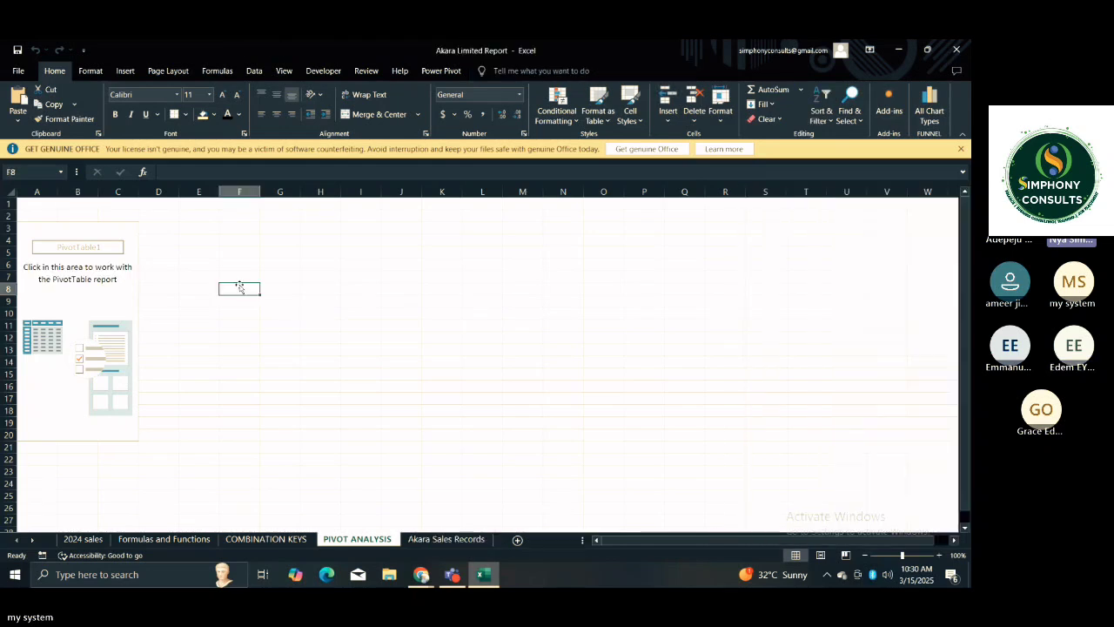
{"action": "left_click", "coordinate": [176, 314]}
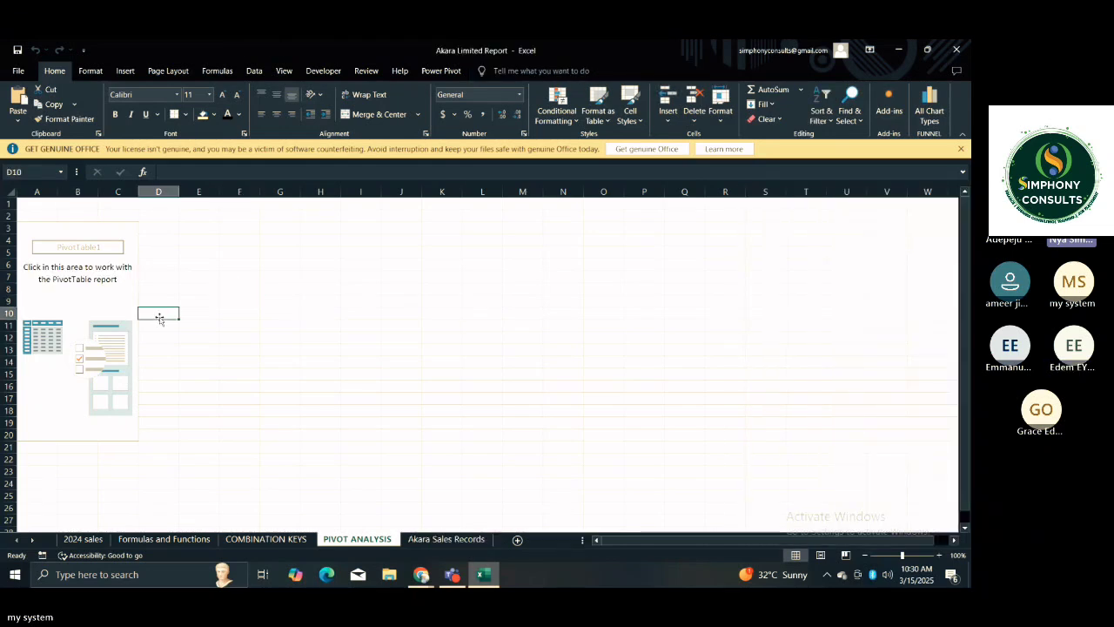
{"action": "left_click", "coordinate": [111, 299]}
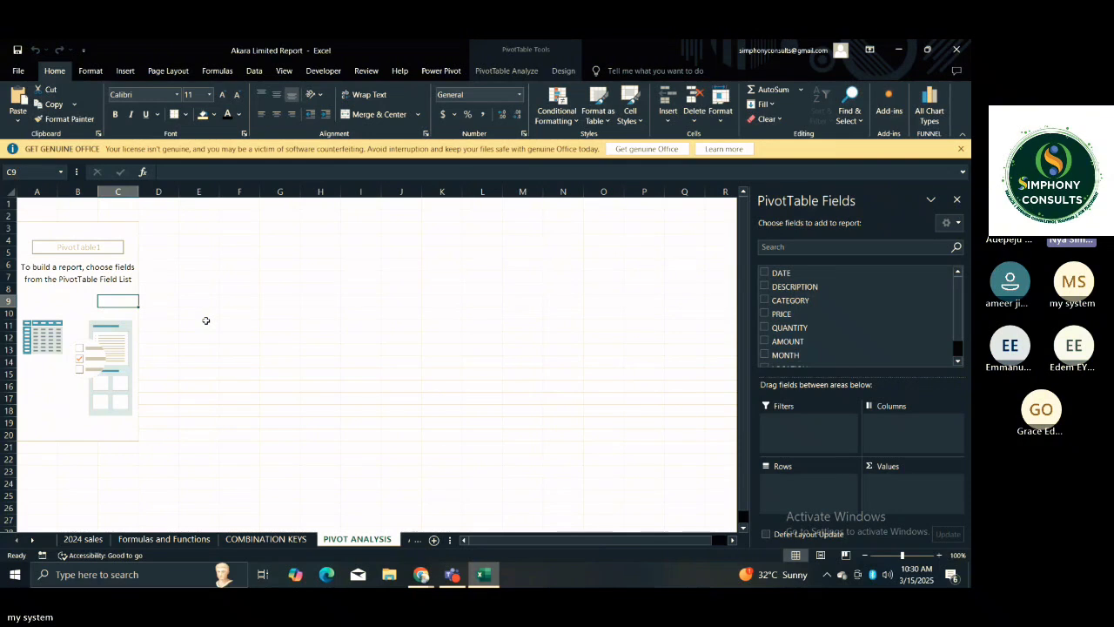
{"action": "left_click", "coordinate": [182, 338]}
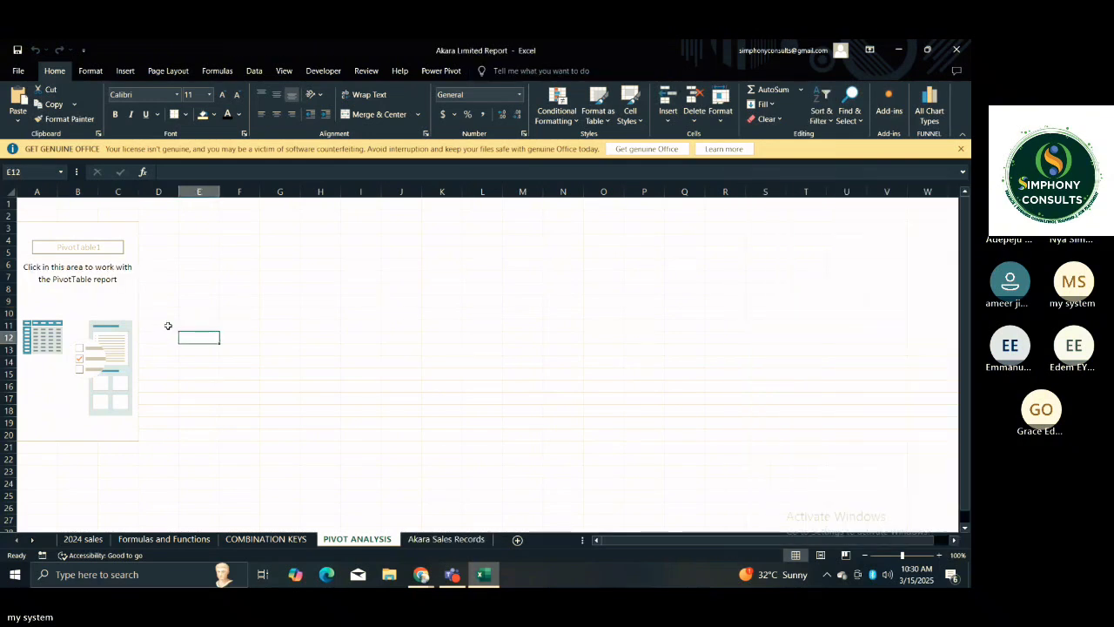
{"action": "left_click", "coordinate": [158, 302]}
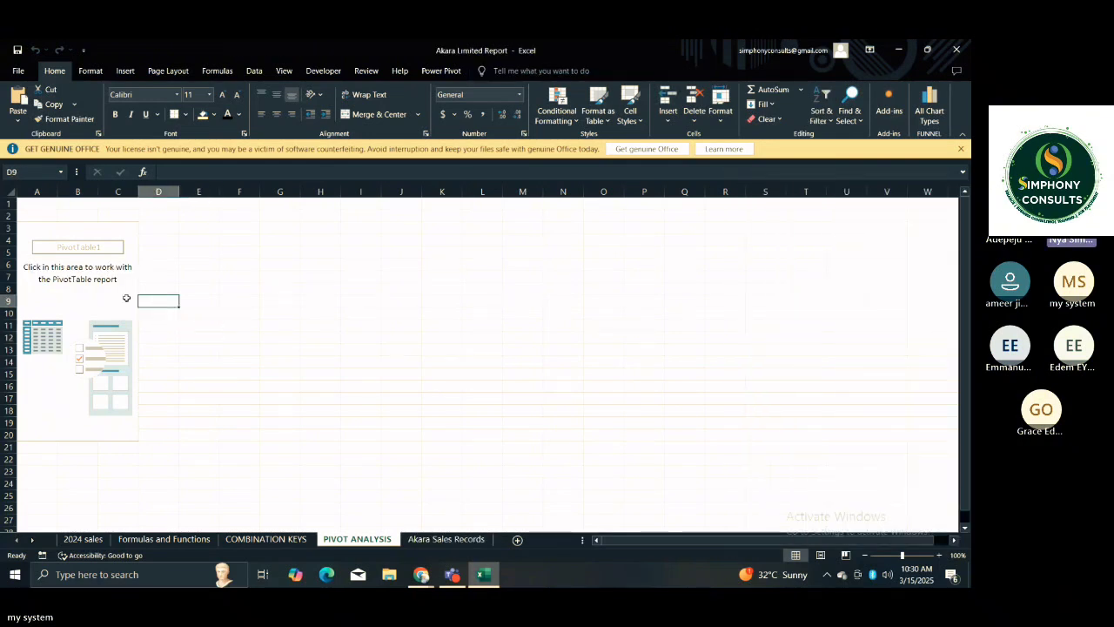
Show the field list of the empty PivotTable and add AMOUNT to its values as a sum.
{"action": "left_click", "coordinate": [101, 282]}
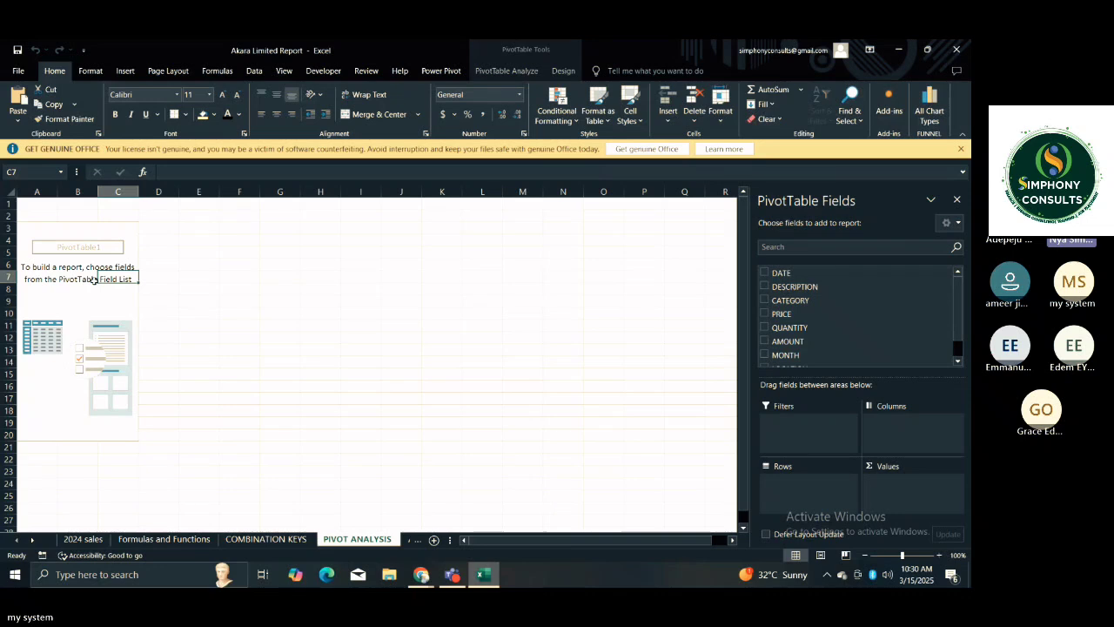
{"action": "left_click", "coordinate": [71, 303]}
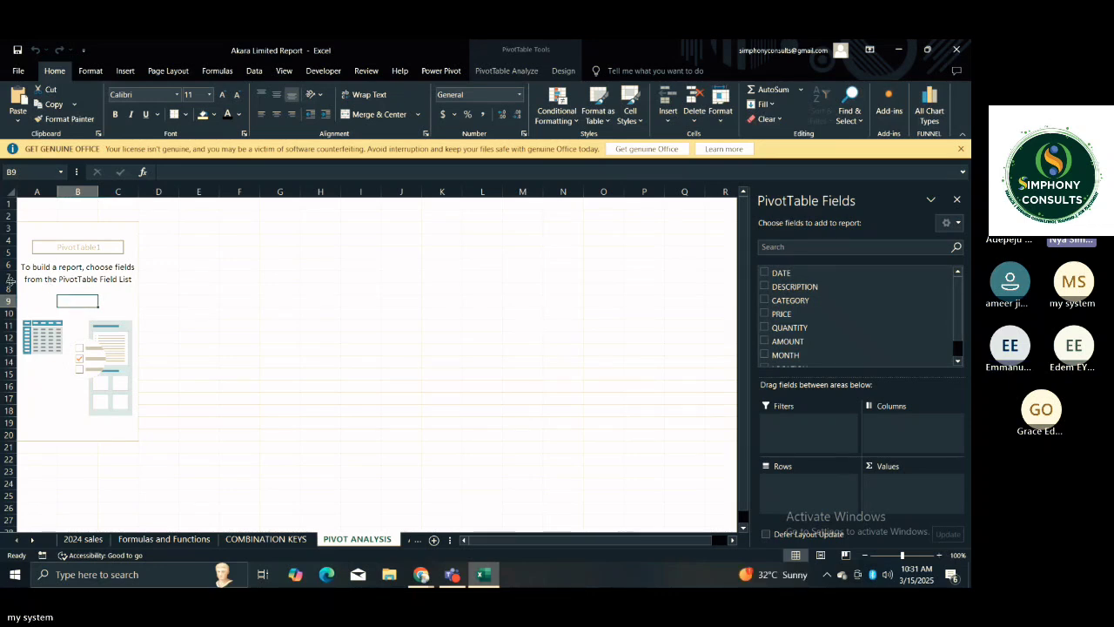
{"action": "left_click", "coordinate": [43, 279]}
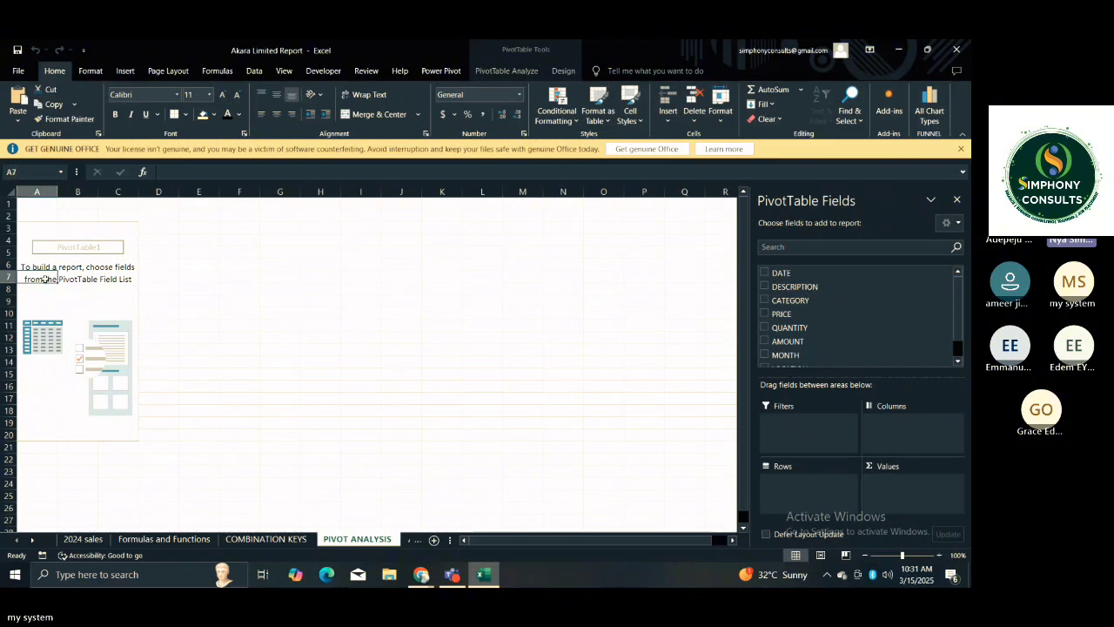
{"action": "left_click", "coordinate": [60, 324]}
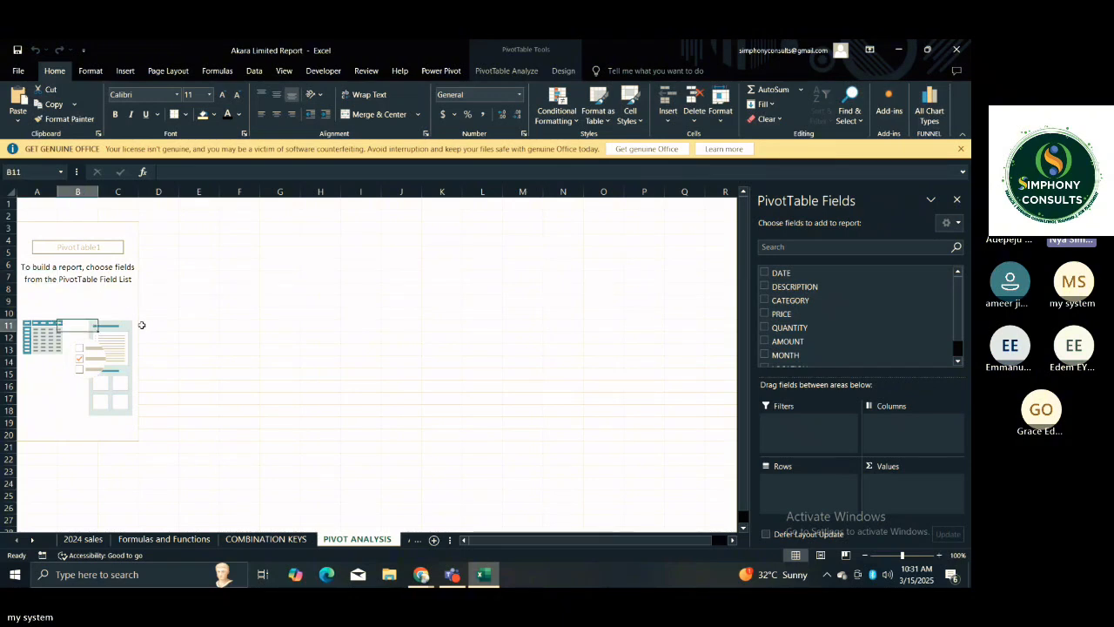
{"action": "left_click", "coordinate": [117, 289]}
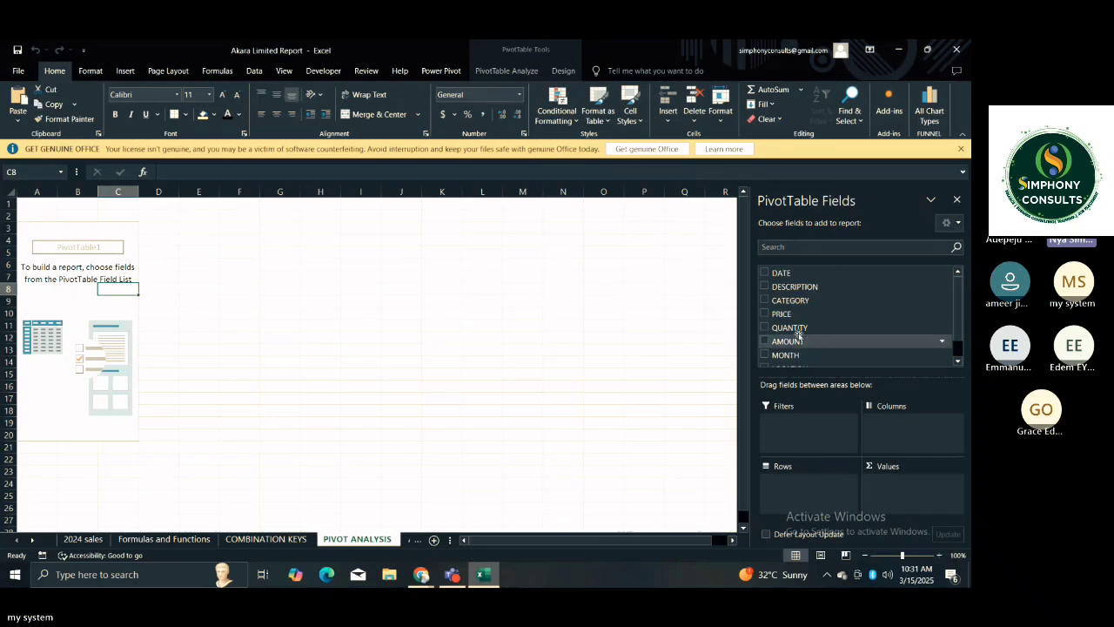
{"action": "left_click", "coordinate": [959, 358]}
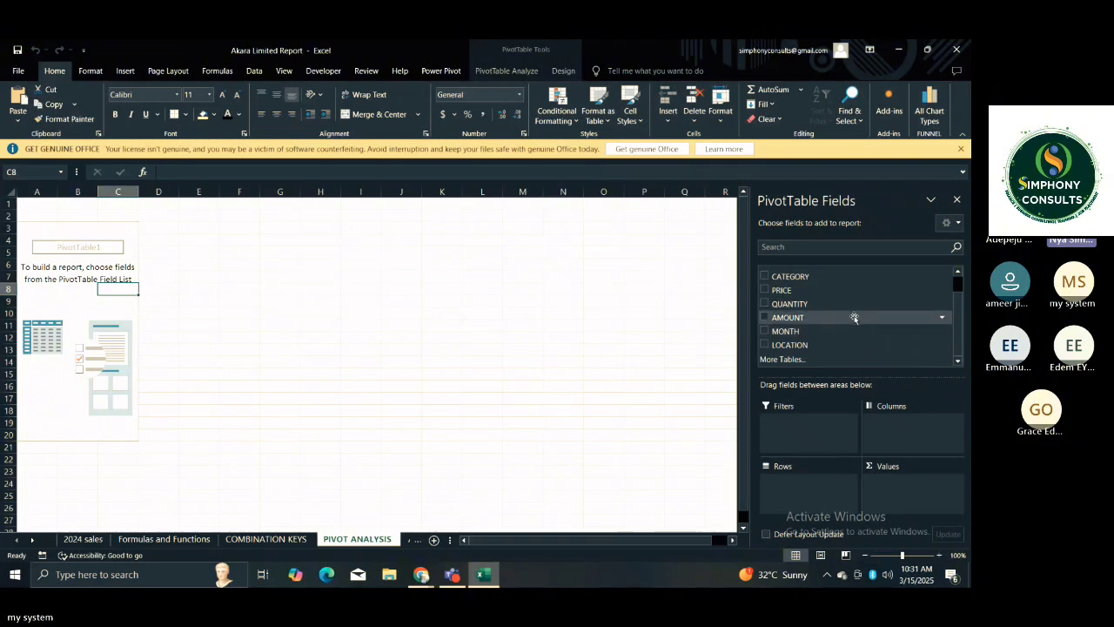
{"action": "left_click_drag", "start_coordinate": [854, 318], "coordinate": [888, 501]}
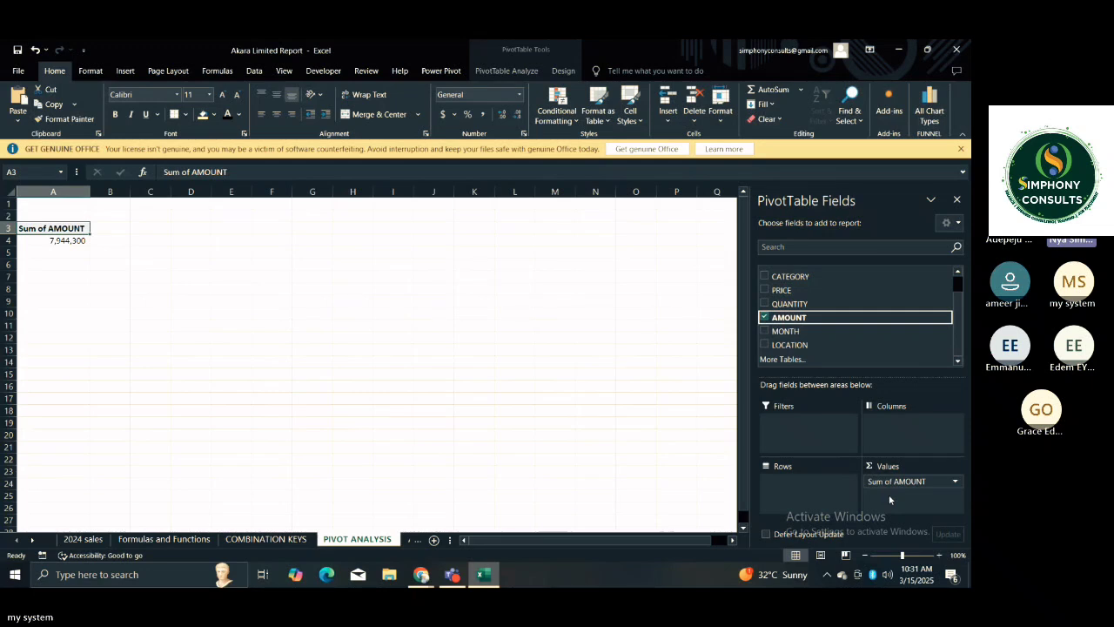
{"action": "left_click", "coordinate": [61, 216]}
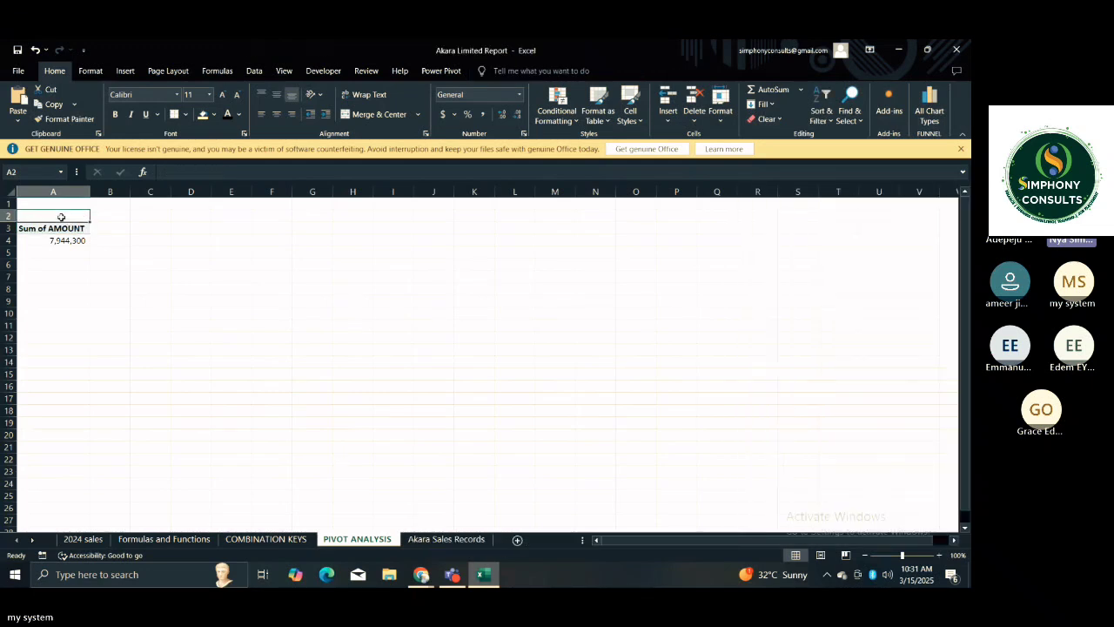
Enter the title TOTAL SALES in cell A2 above the PivotTable.
{"action": "type", "text": "TOT"}
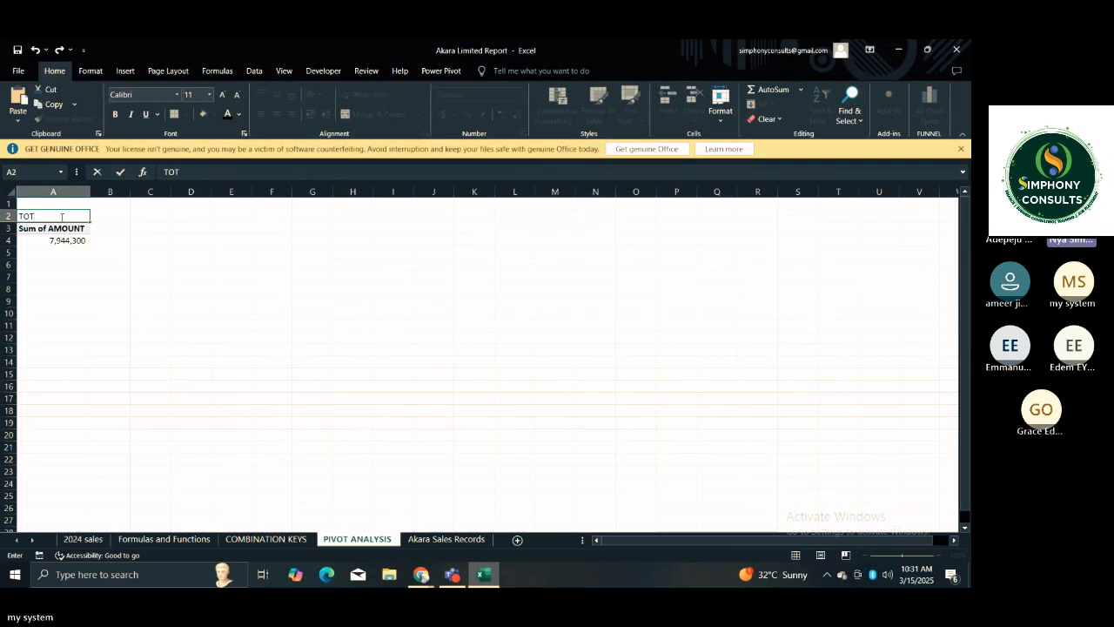
{"action": "type", "text": "AL SALES"}
{"action": "left_click", "coordinate": [136, 254]}
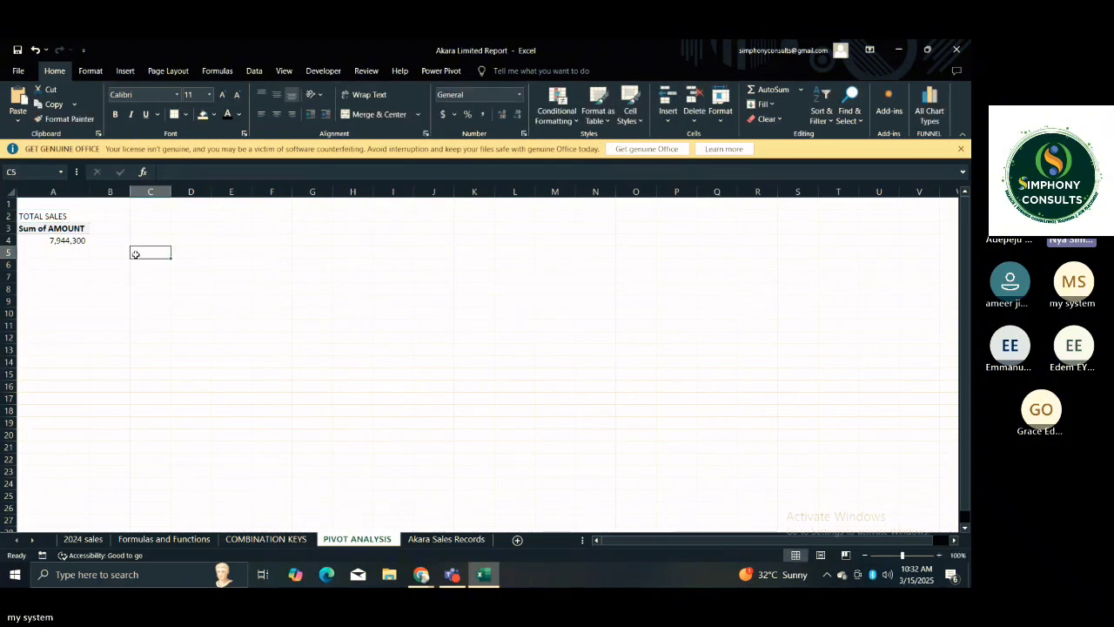
{"action": "left_click", "coordinate": [70, 277]}
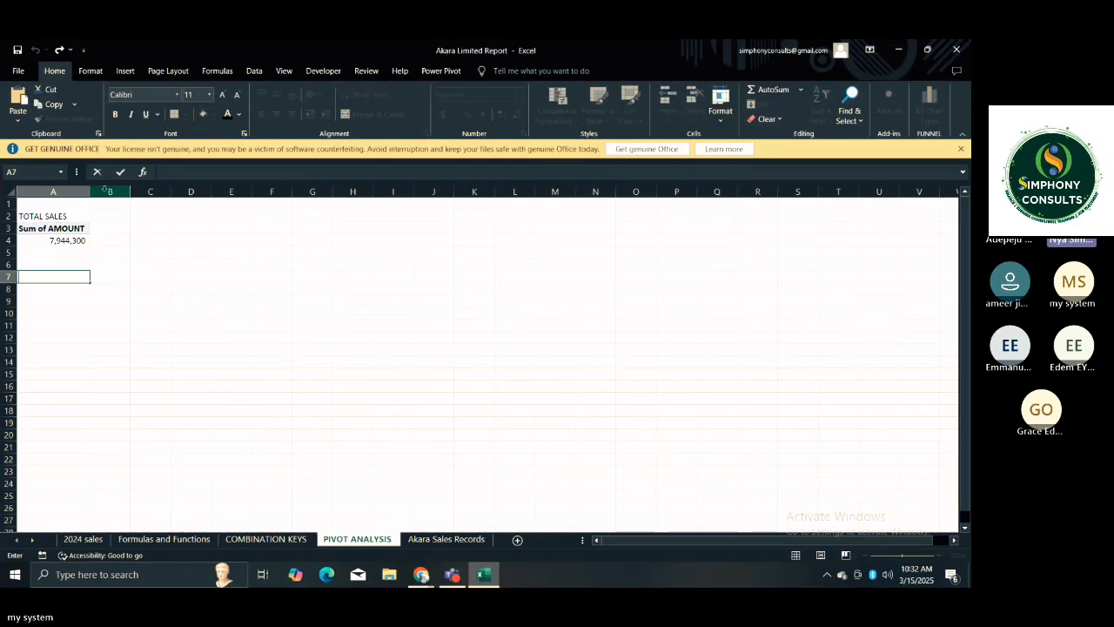
{"action": "left_click", "coordinate": [110, 203]}
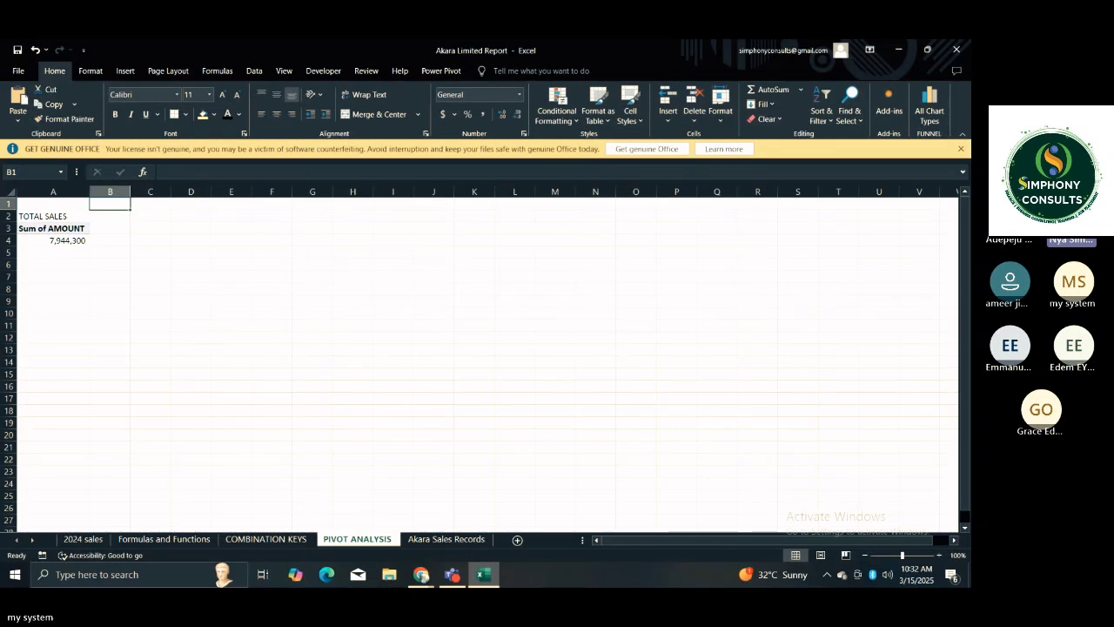
Set columns A to I to font size 14 and widen them equally so the Sum of AMOUNT header fits.
{"action": "left_click", "coordinate": [939, 555]}
{"action": "left_click", "coordinate": [939, 555]}
{"action": "left_click", "coordinate": [939, 555]}
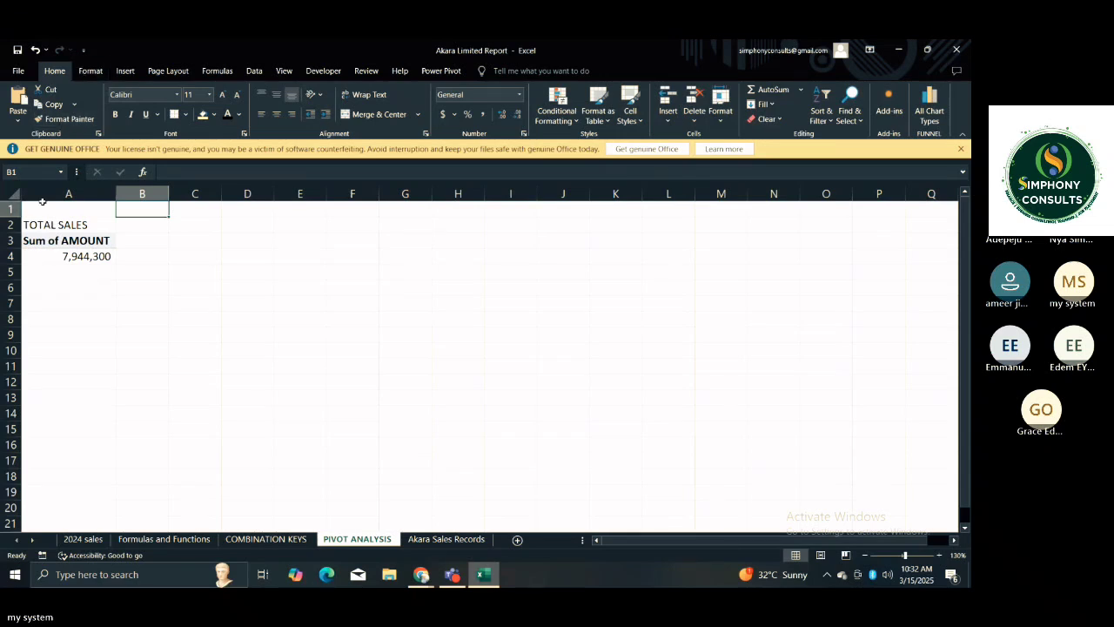
{"action": "mouse_move", "coordinate": [39, 193]}
{"action": "left_mouse_down"}
{"action": "mouse_move", "coordinate": [174, 242]}
{"action": "mouse_move", "coordinate": [526, 233]}
{"action": "left_mouse_up"}
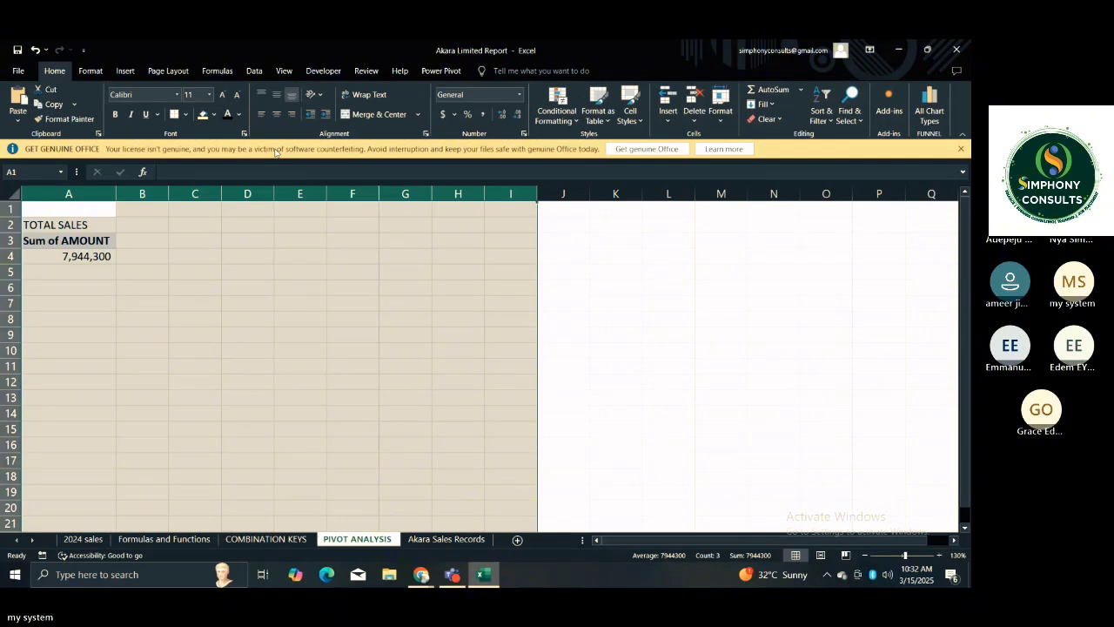
{"action": "left_click", "coordinate": [236, 95]}
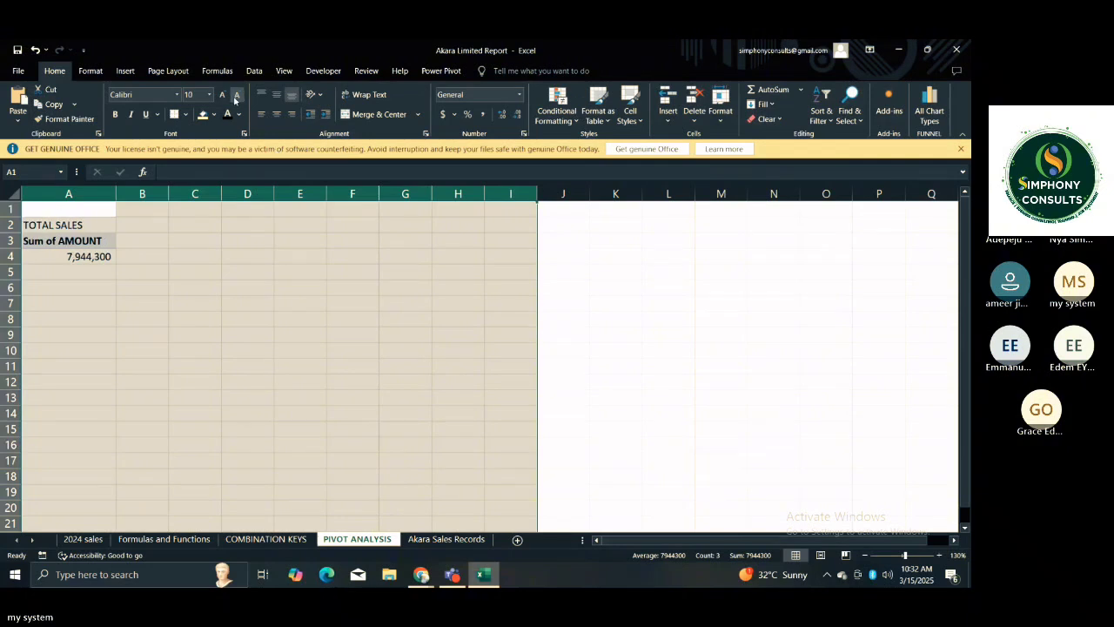
{"action": "left_click", "coordinate": [236, 97]}
{"action": "left_click", "coordinate": [221, 97]}
{"action": "left_click", "coordinate": [221, 98]}
{"action": "left_click", "coordinate": [221, 97]}
{"action": "left_click", "coordinate": [221, 98]}
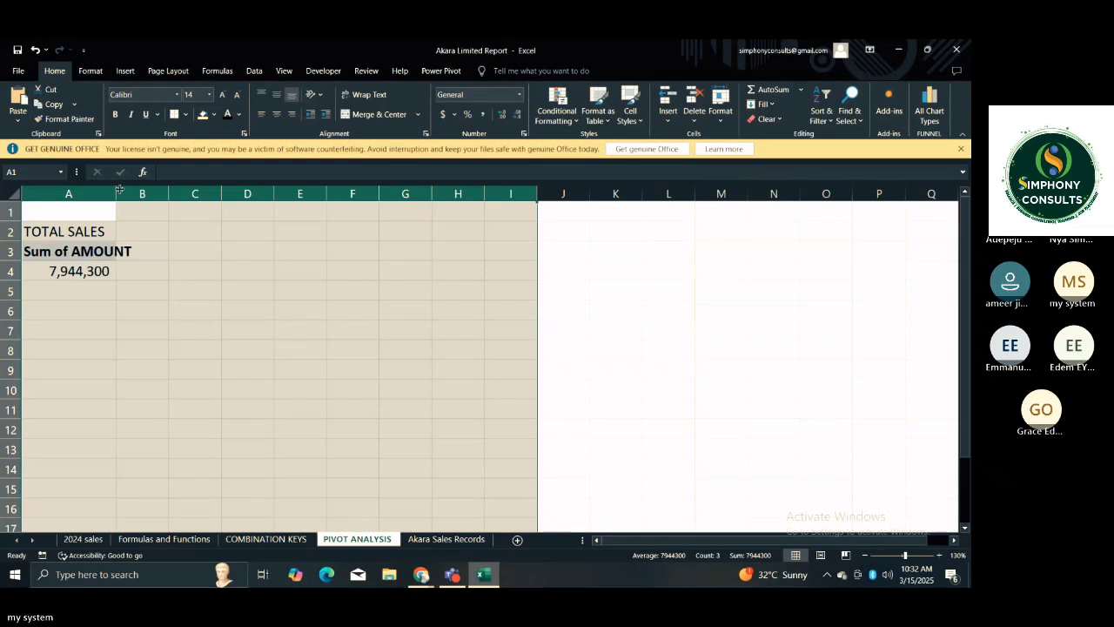
{"action": "left_click_drag", "start_coordinate": [120, 194], "coordinate": [171, 195]}
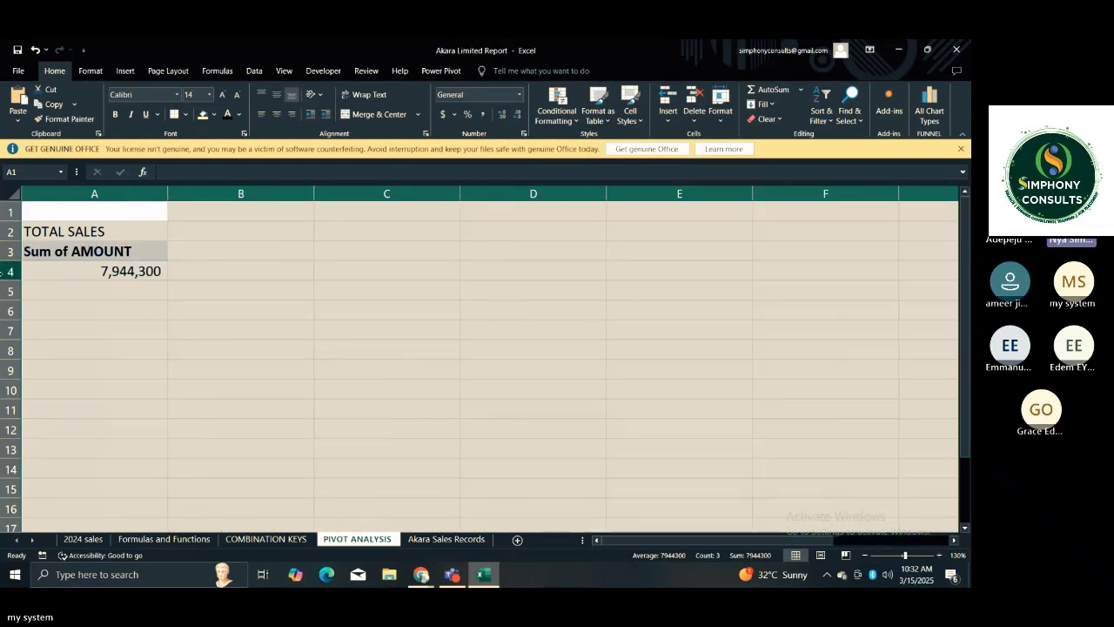
{"action": "left_click_drag", "start_coordinate": [165, 195], "coordinate": [140, 195]}
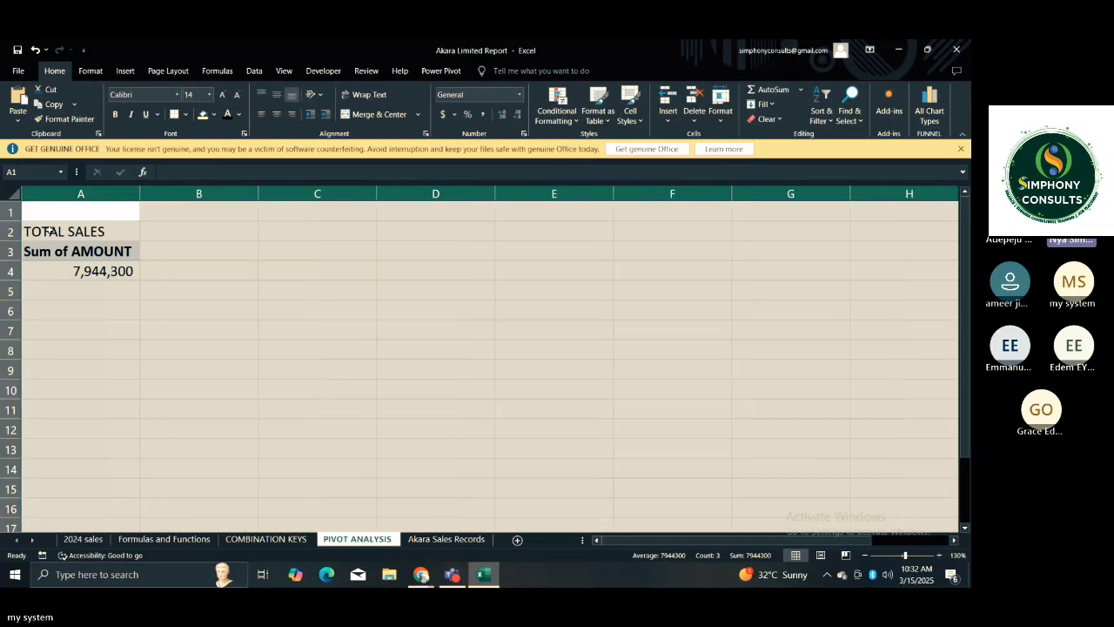
Give the TOTAL SALES title cell a light yellow fill and make its text bold.
{"action": "left_click", "coordinate": [63, 235]}
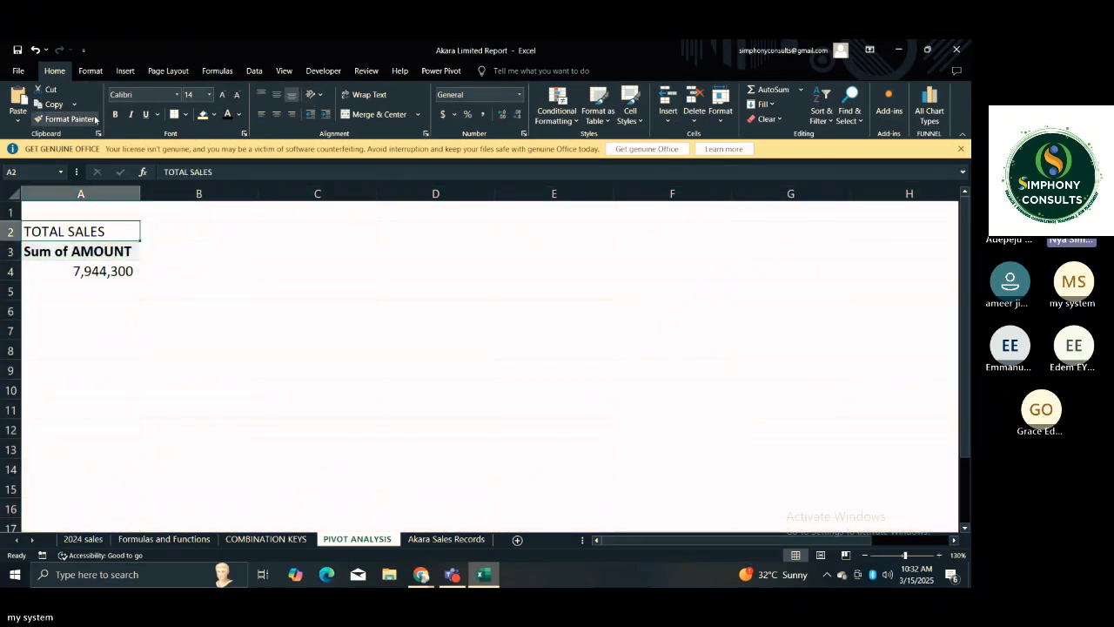
{"action": "left_click", "coordinate": [201, 114]}
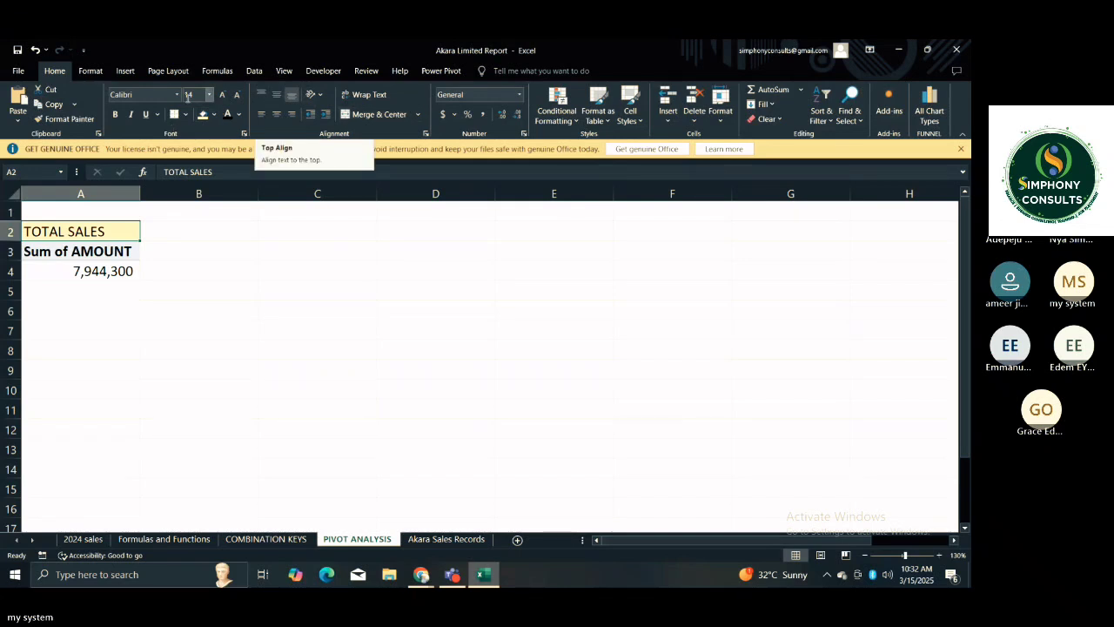
{"action": "left_click", "coordinate": [117, 115]}
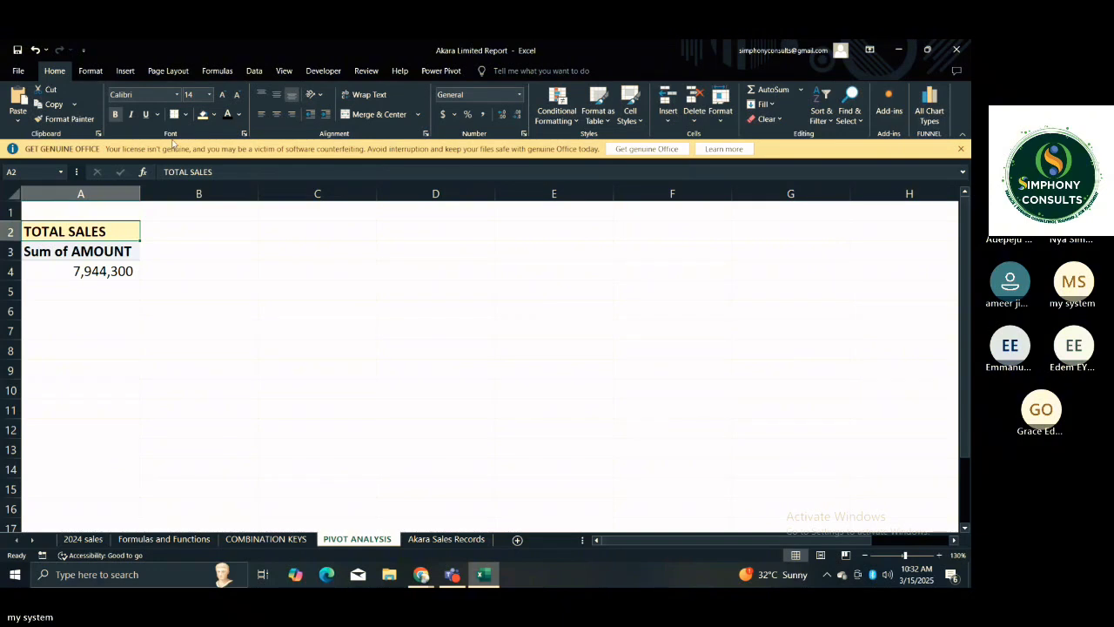
{"action": "left_click", "coordinate": [180, 233]}
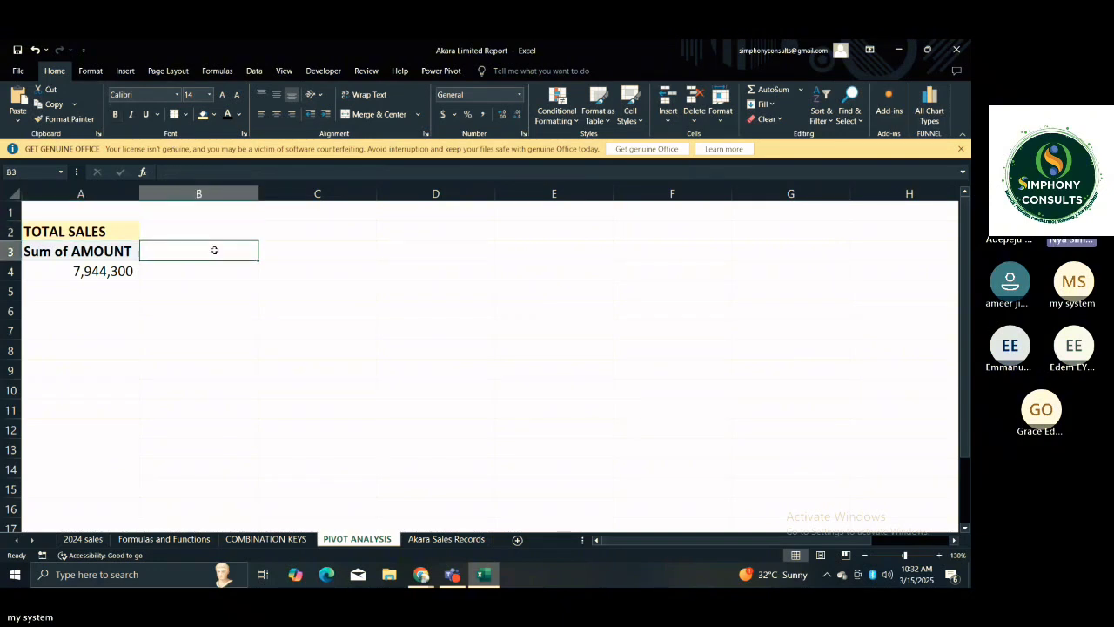
View the COMBINATION KEYS and Akara Sales Records sheets and return to the PIVOT ANALYSIS sheet.
{"action": "left_click", "coordinate": [96, 251]}
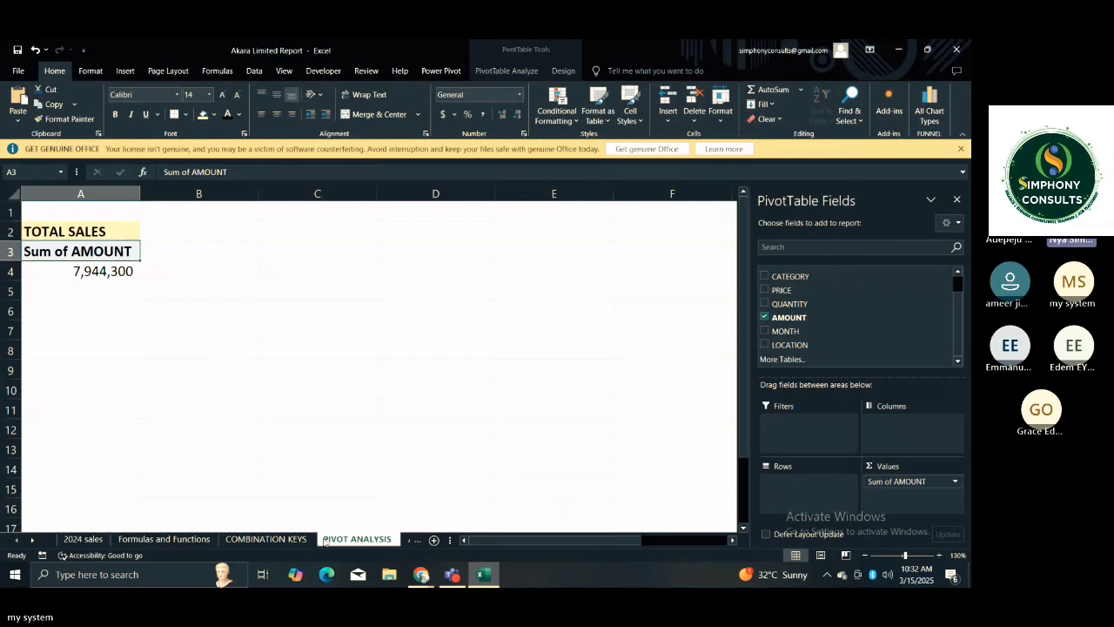
{"action": "left_click", "coordinate": [274, 541]}
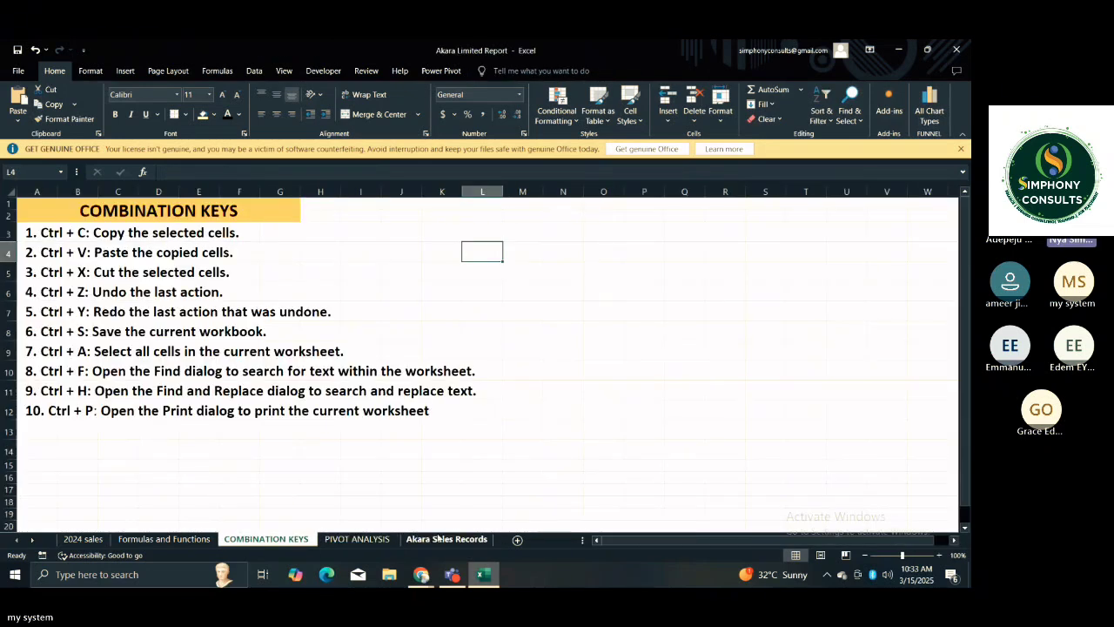
{"action": "left_click", "coordinate": [445, 540]}
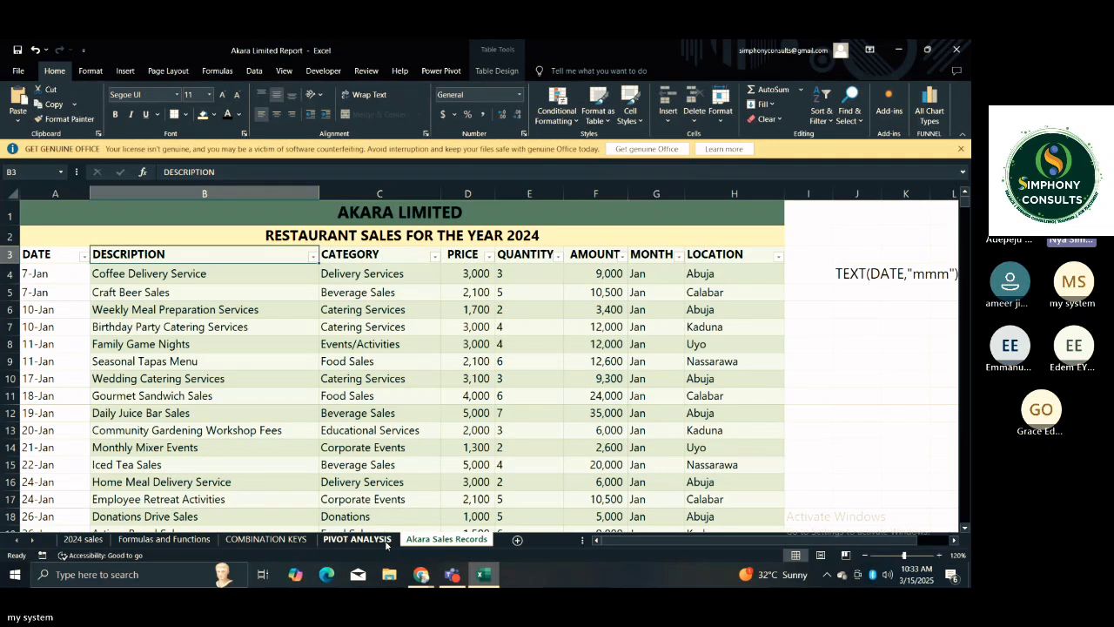
{"action": "left_click", "coordinate": [357, 539]}
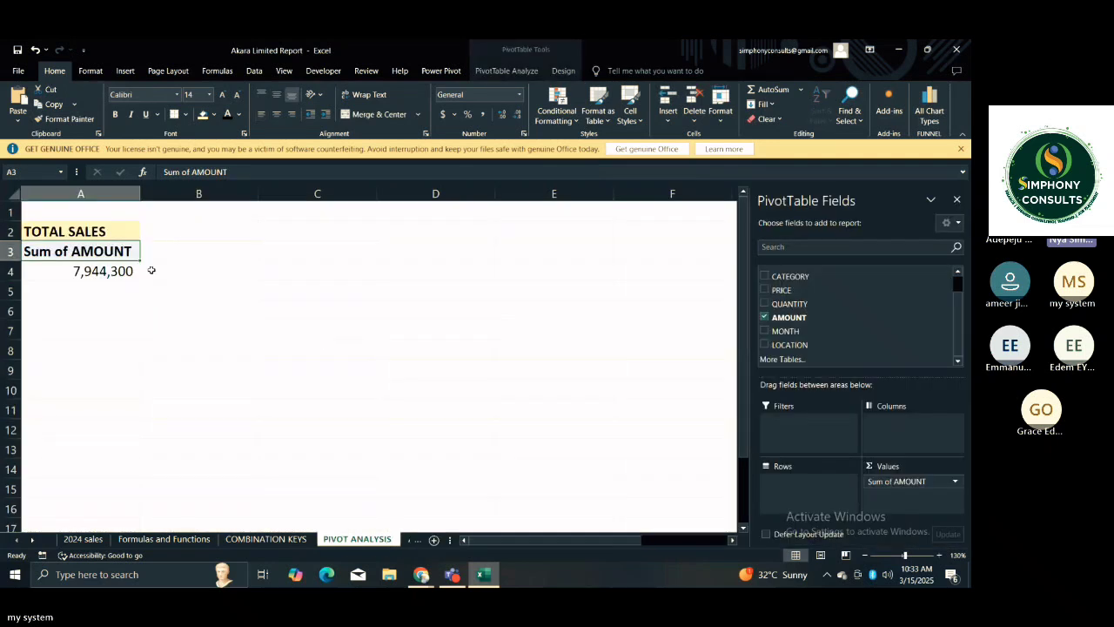
Copy the TOTAL SALES title and its PivotTable from A2:A4 and paste them starting at C2.
{"action": "left_click", "coordinate": [70, 229]}
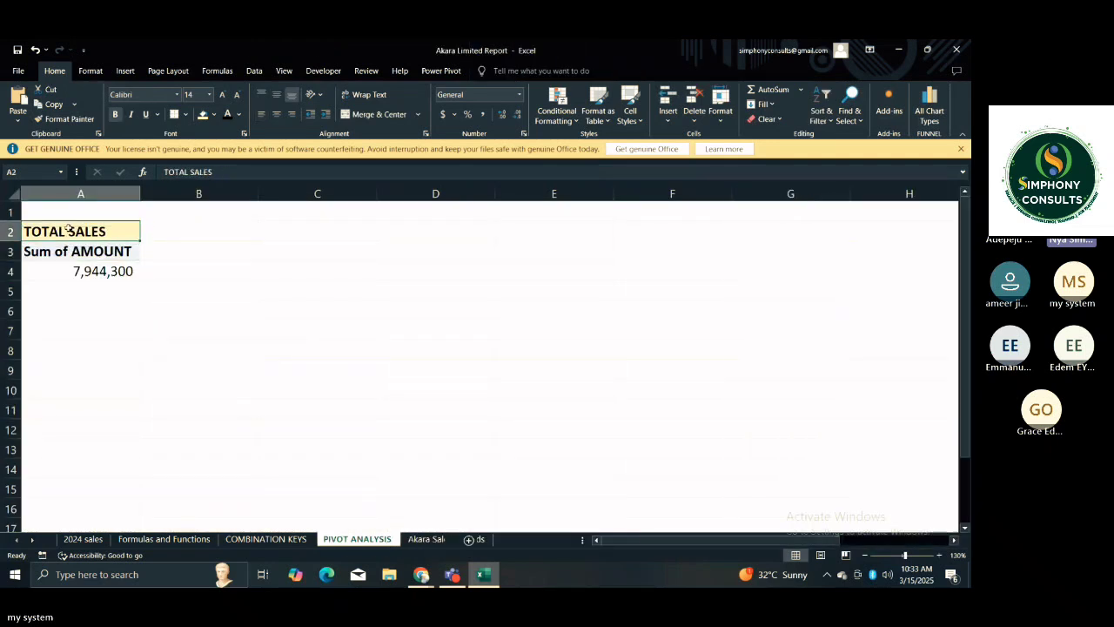
{"action": "left_click_drag", "start_coordinate": [67, 228], "coordinate": [68, 274]}
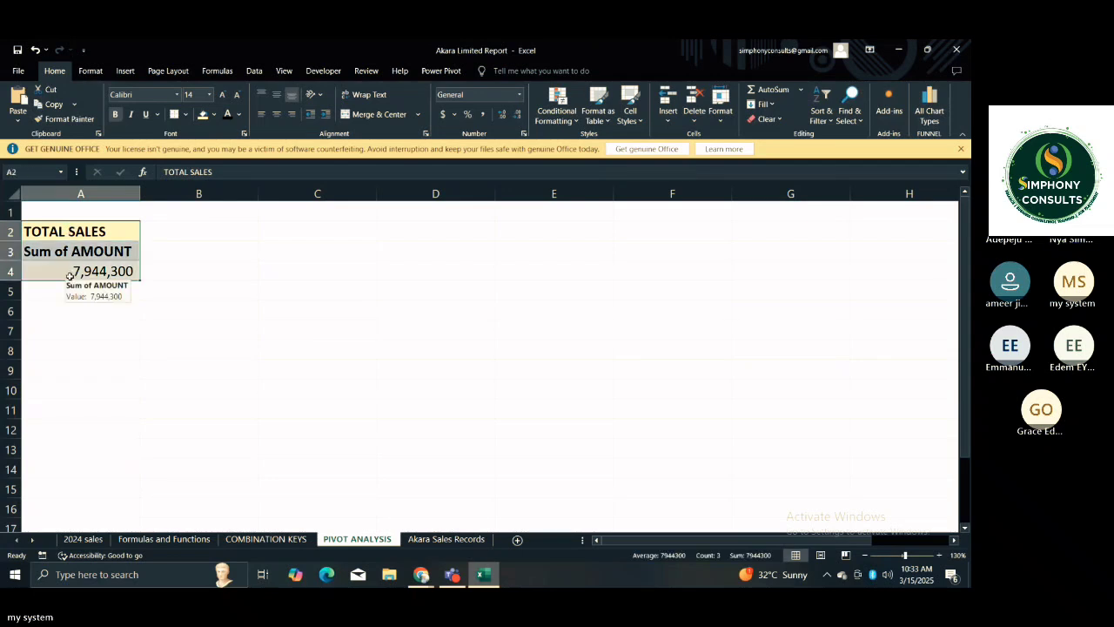
{"action": "key", "text": "ctrl+c"}
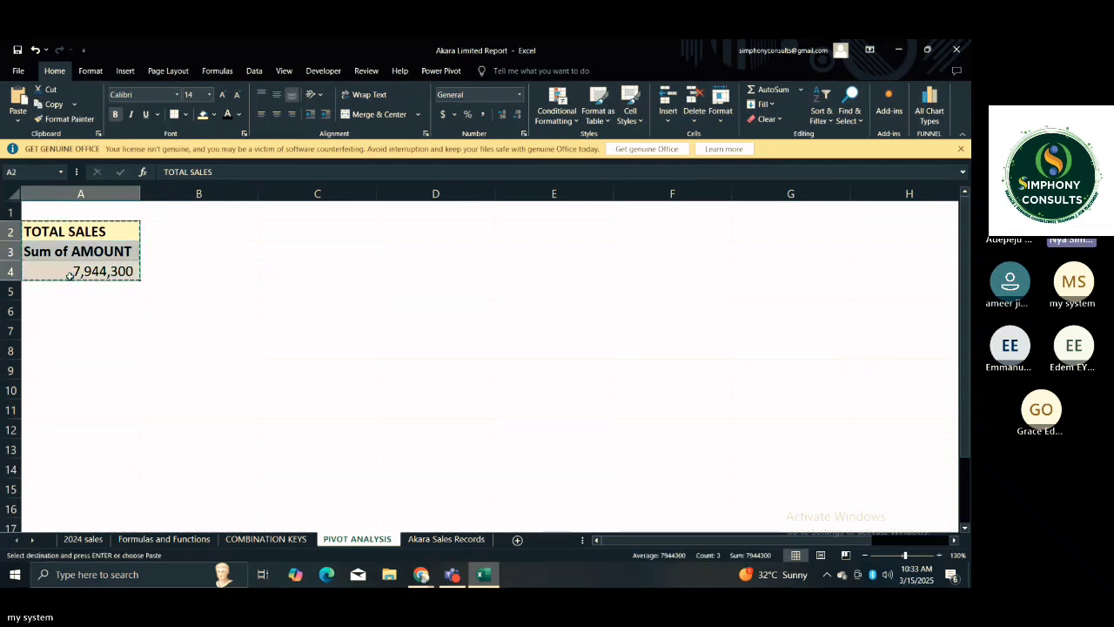
{"action": "left_click", "coordinate": [248, 234]}
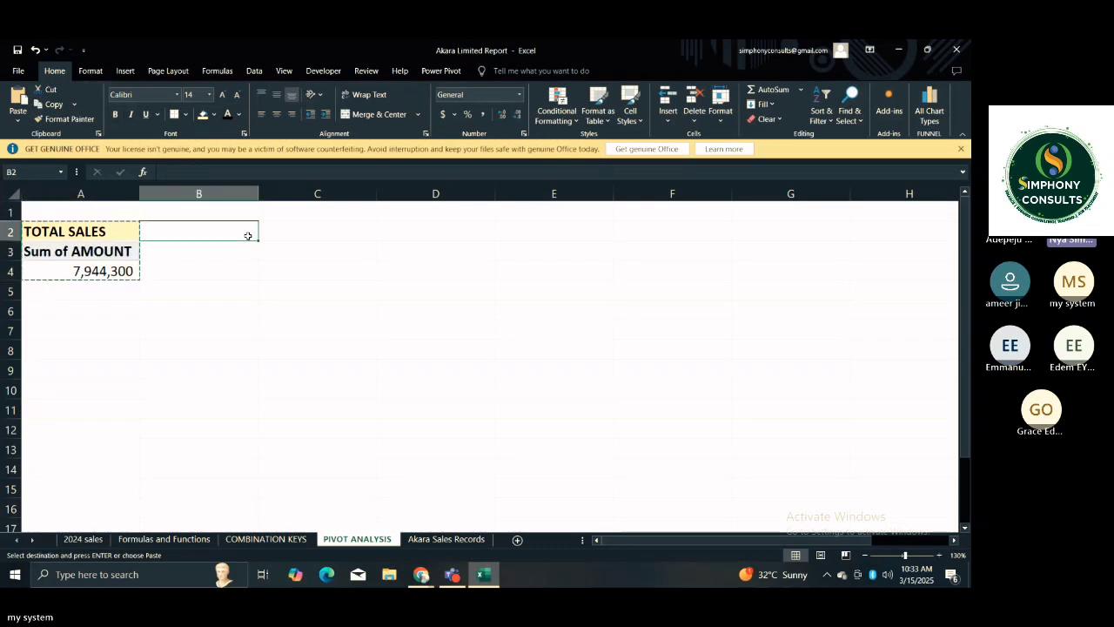
{"action": "left_click", "coordinate": [291, 231]}
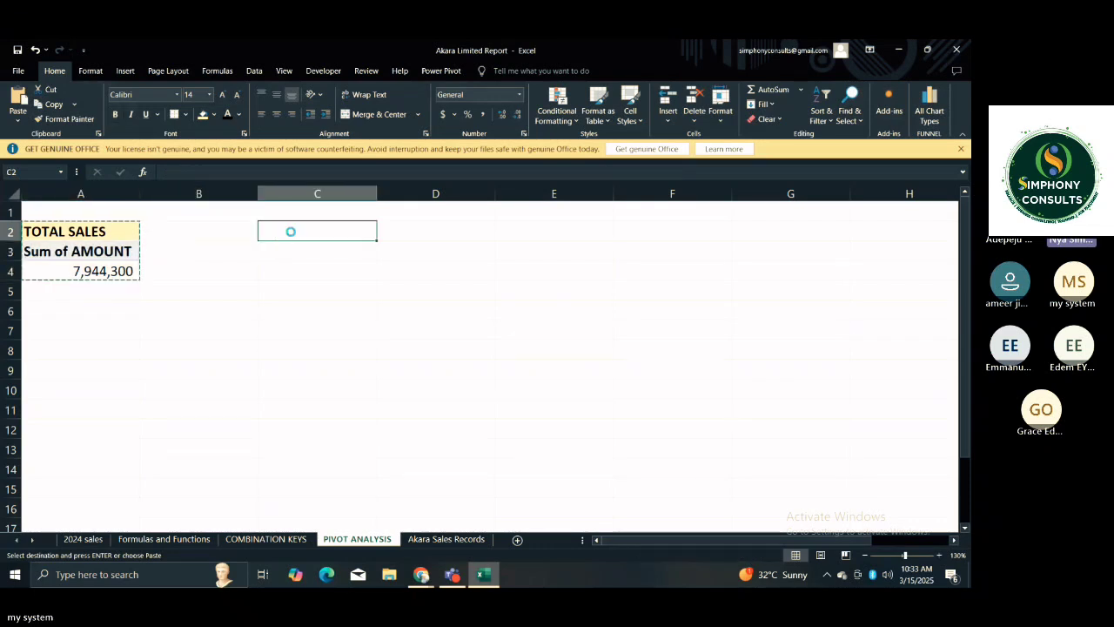
{"action": "left_click", "coordinate": [465, 254]}
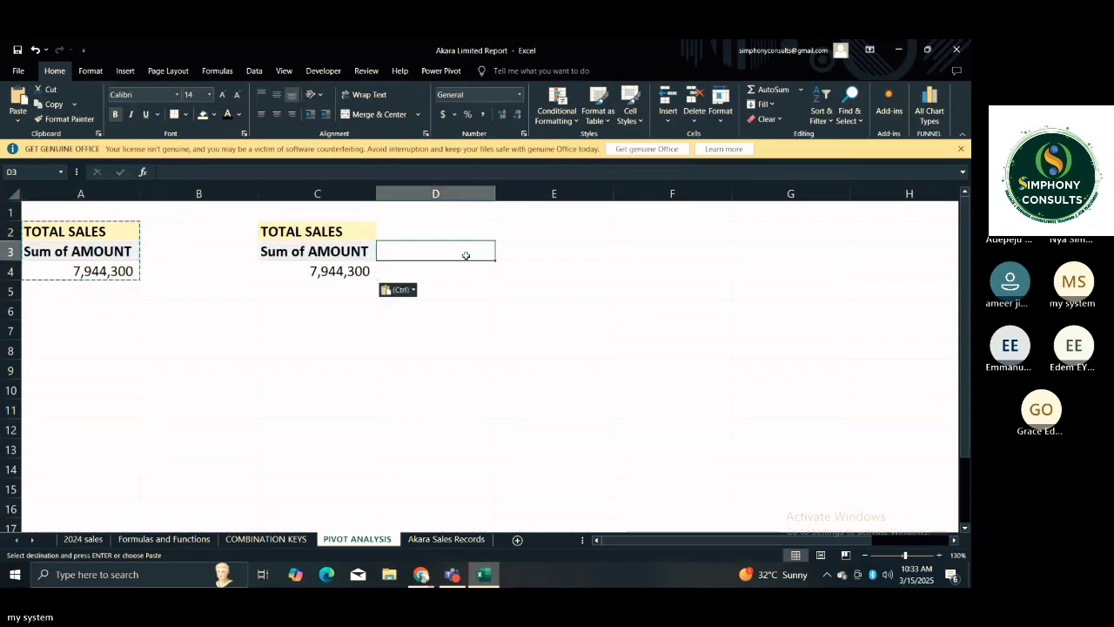
Add the CATEGORY field to the rows of the copied PivotTable at C3.
{"action": "left_click", "coordinate": [342, 250]}
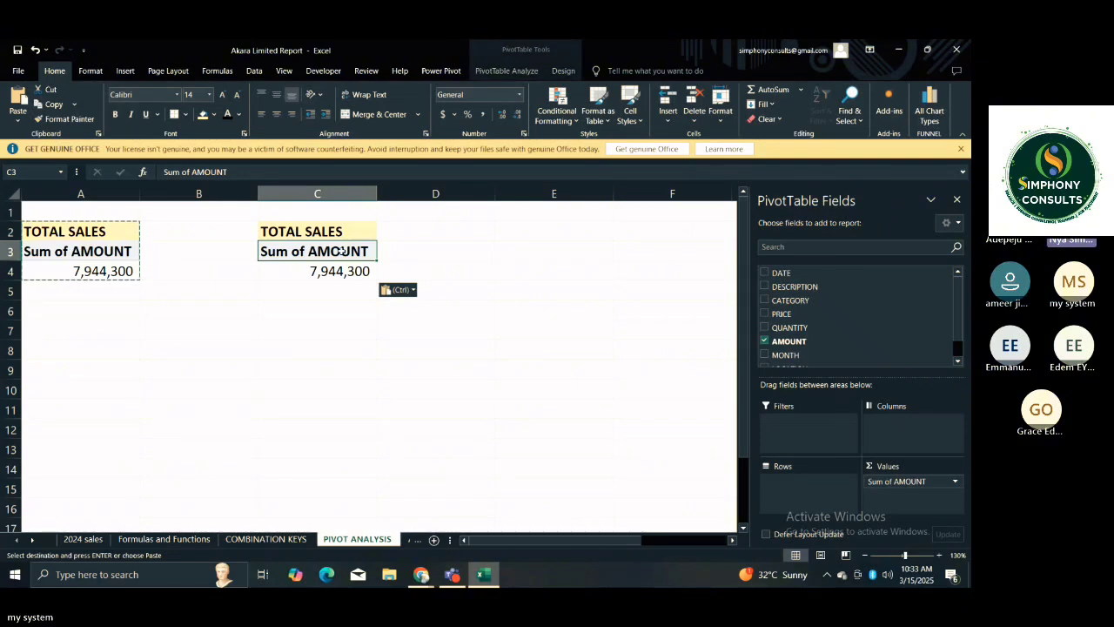
{"action": "key", "text": "Escape"}
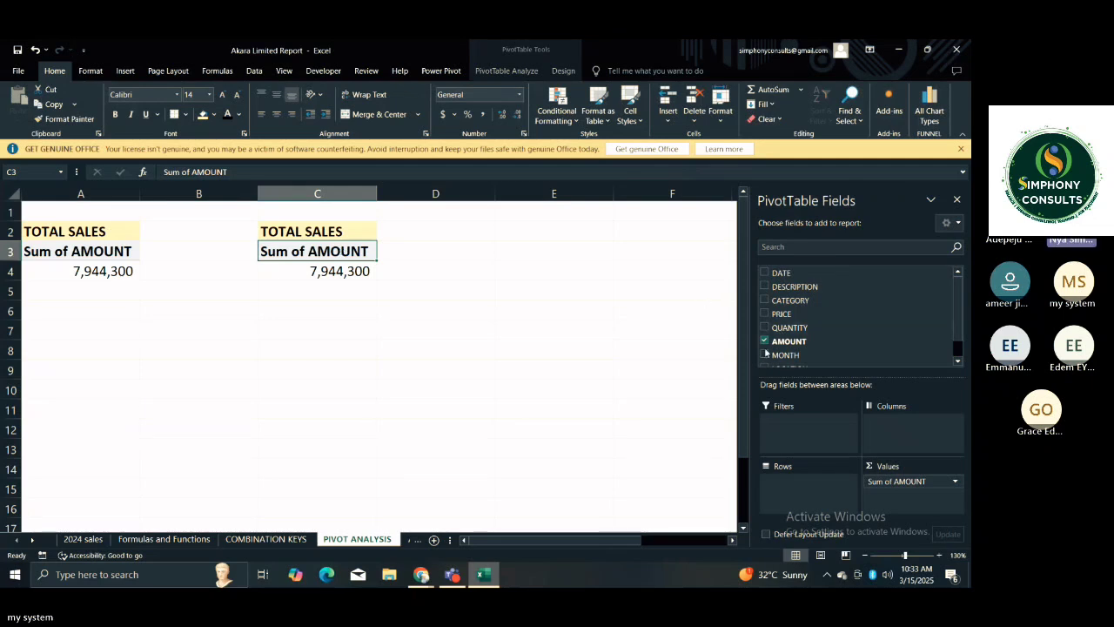
{"action": "left_click", "coordinate": [795, 303]}
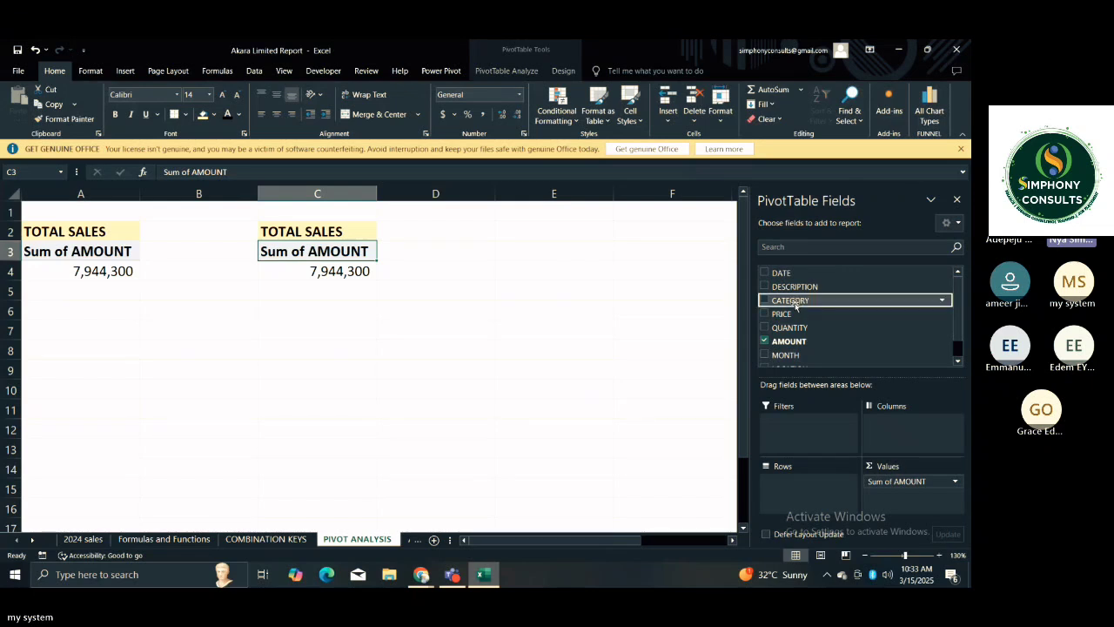
{"action": "left_click_drag", "start_coordinate": [796, 303], "coordinate": [777, 489]}
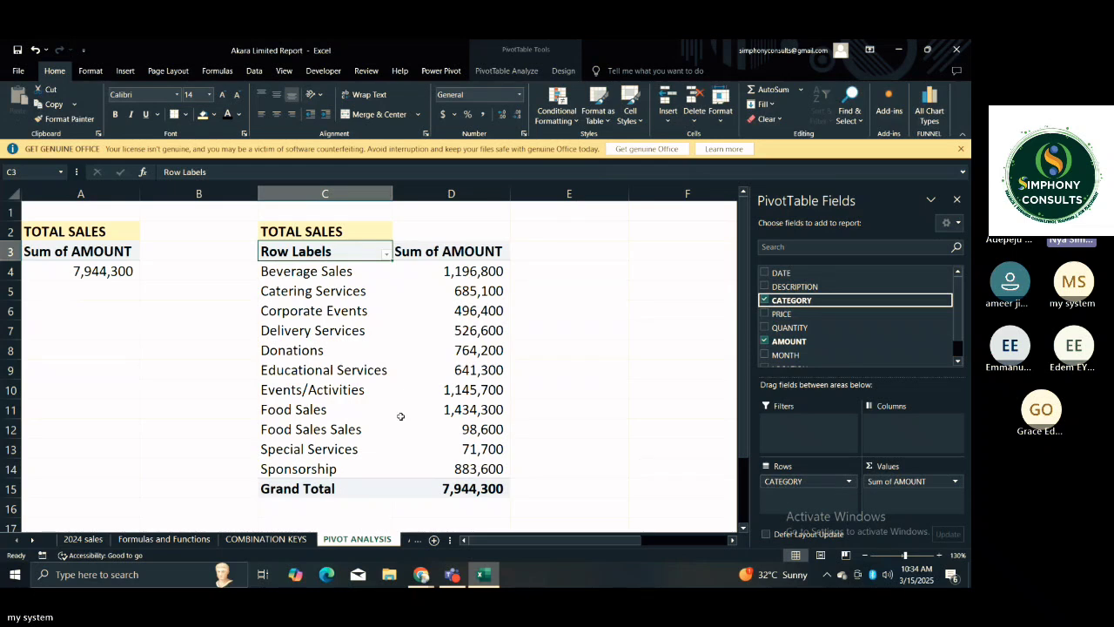
Examine the category labels, their summed amounts and the grand total in the second PivotTable.
{"action": "left_click", "coordinate": [342, 271]}
{"action": "left_click_drag", "start_coordinate": [342, 270], "coordinate": [361, 456]}
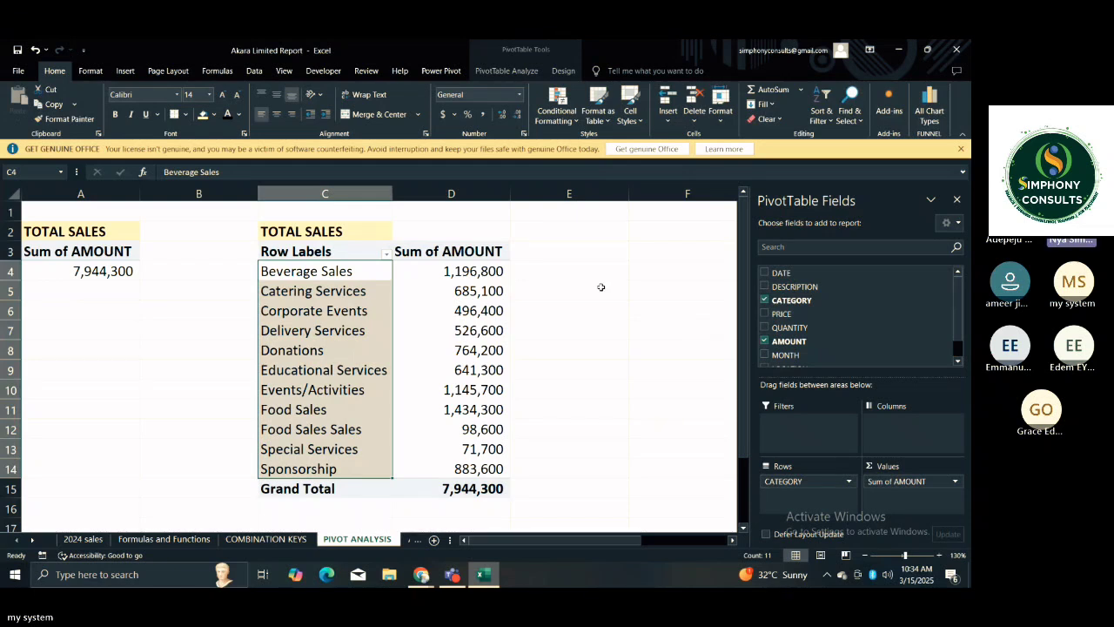
{"action": "left_click", "coordinate": [494, 294]}
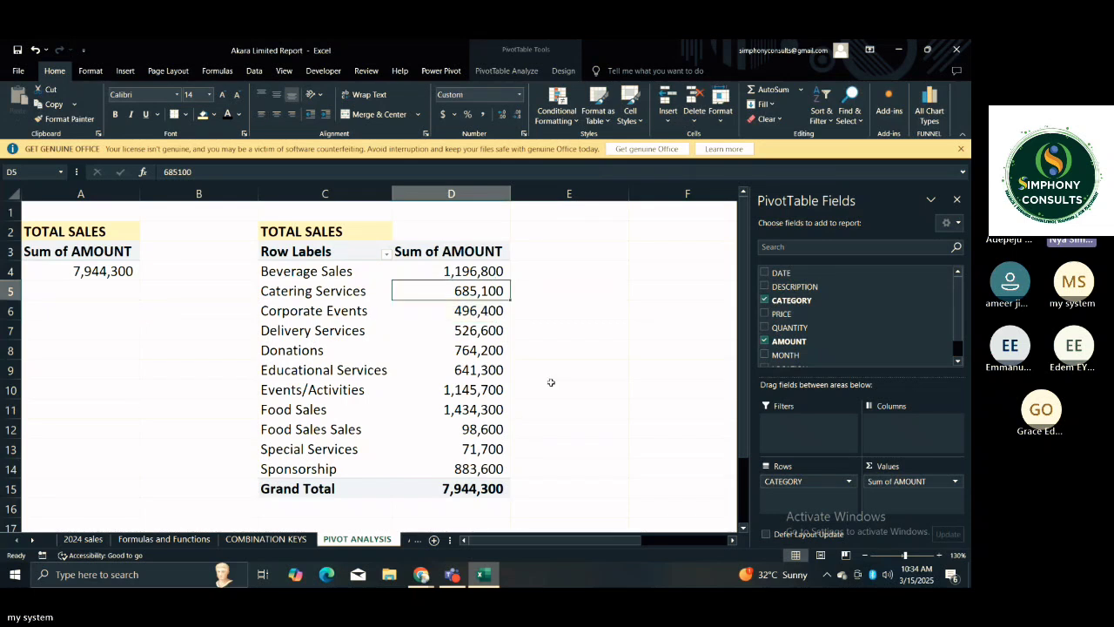
{"action": "left_click", "coordinate": [455, 494]}
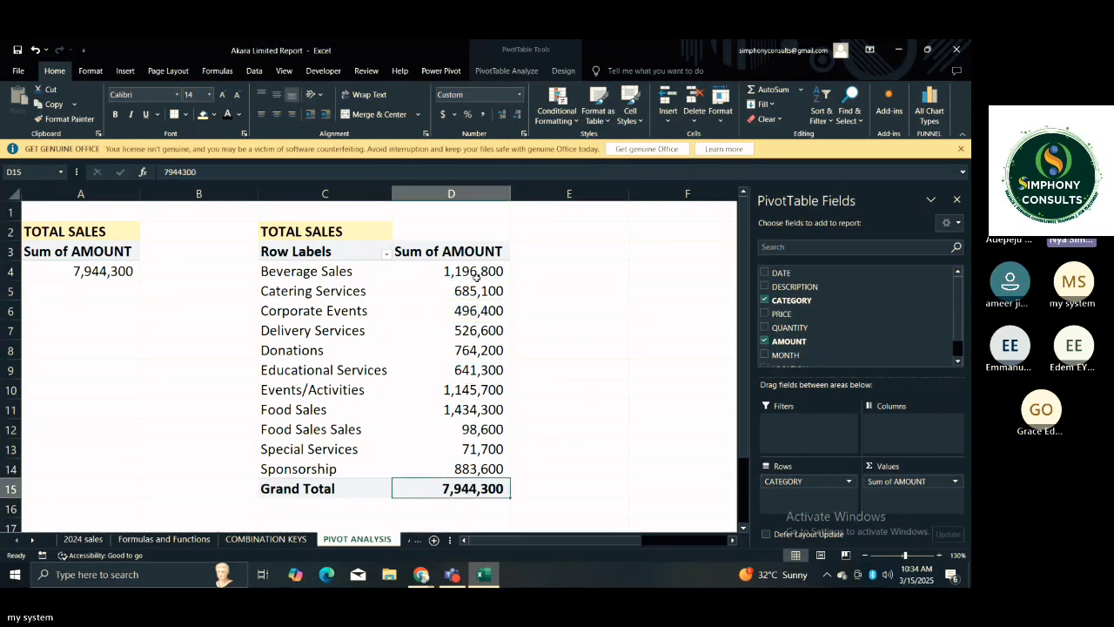
{"action": "left_click", "coordinate": [531, 404]}
{"action": "left_click", "coordinate": [505, 370]}
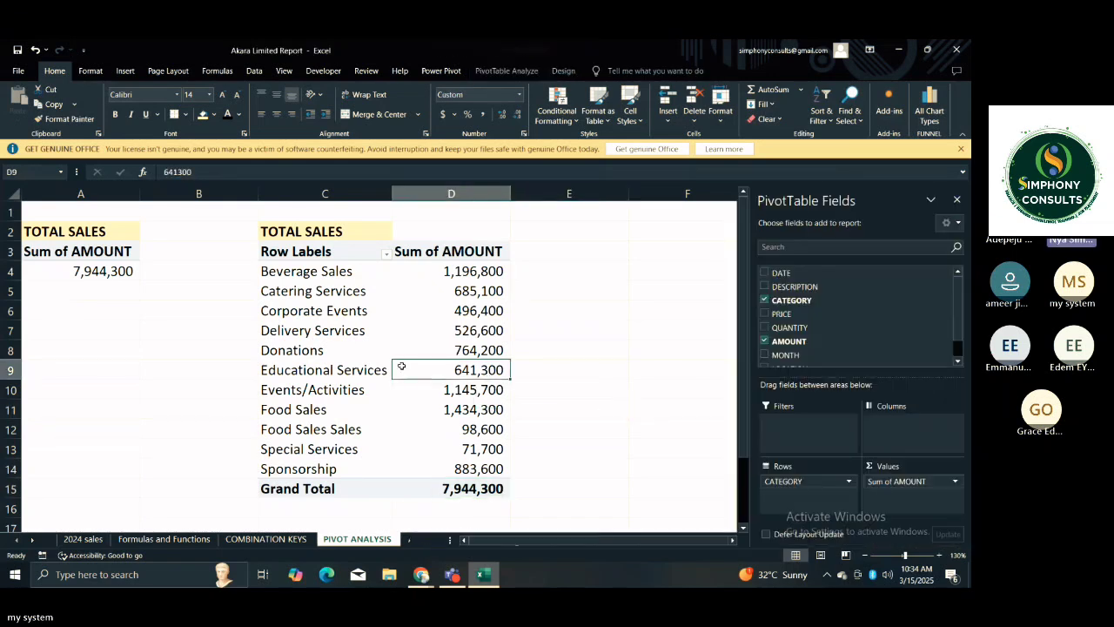
Change the title in C2 above the second PivotTable to SALES BY CATEGORY.
{"action": "left_click", "coordinate": [300, 231]}
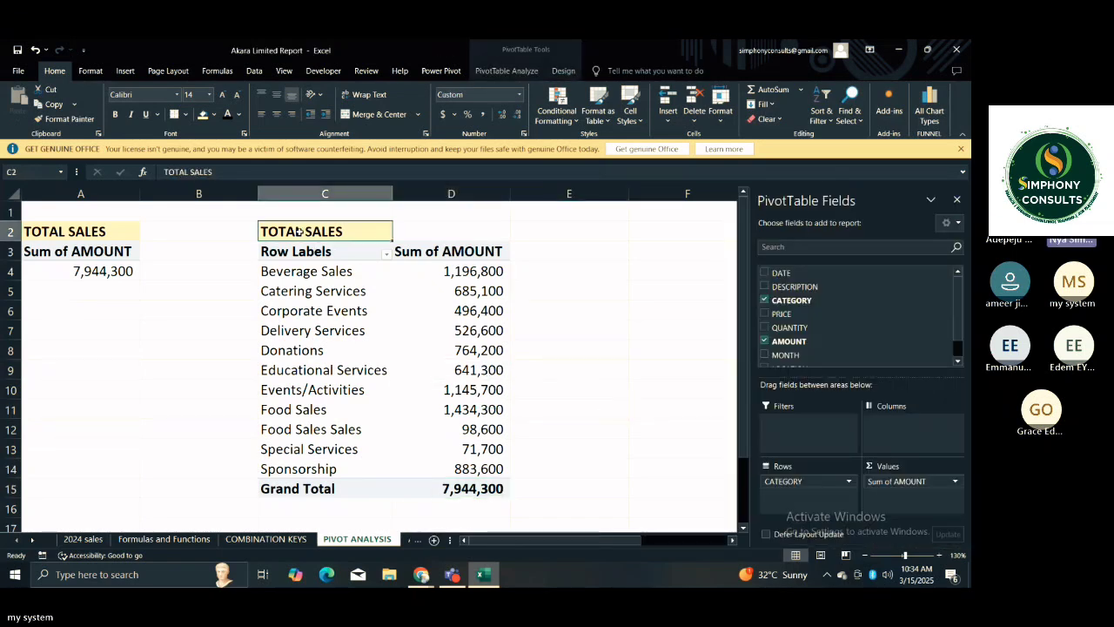
{"action": "double_click", "coordinate": [299, 231]}
{"action": "key", "text": "BackSpace"}
{"action": "key", "text": "BackSpace"}
{"action": "key", "text": "BackSpace"}
{"action": "key", "text": "BackSpace"}
{"action": "key", "text": "BackSpace"}
{"action": "key", "text": "BackSpace"}
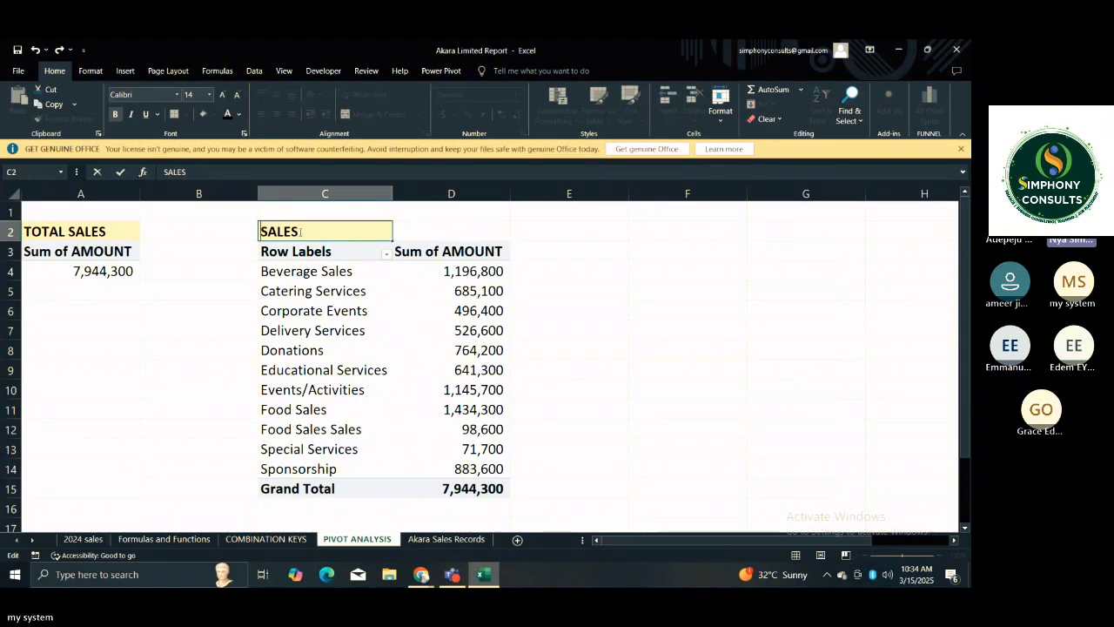
{"action": "type", "text": "BY CATEG"}
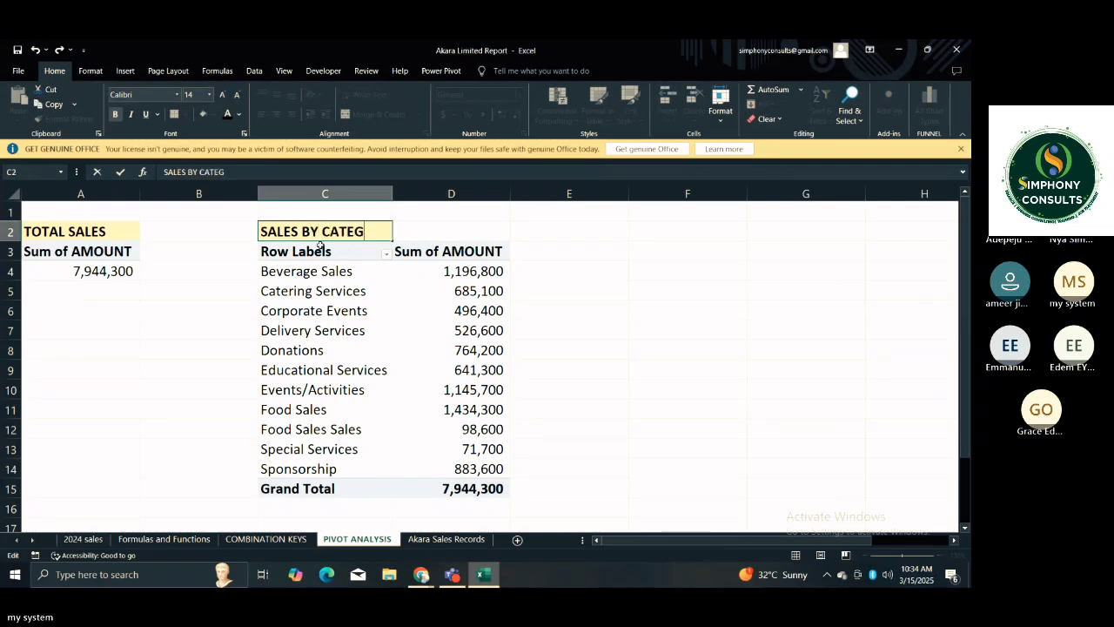
{"action": "type", "text": "ORY"}
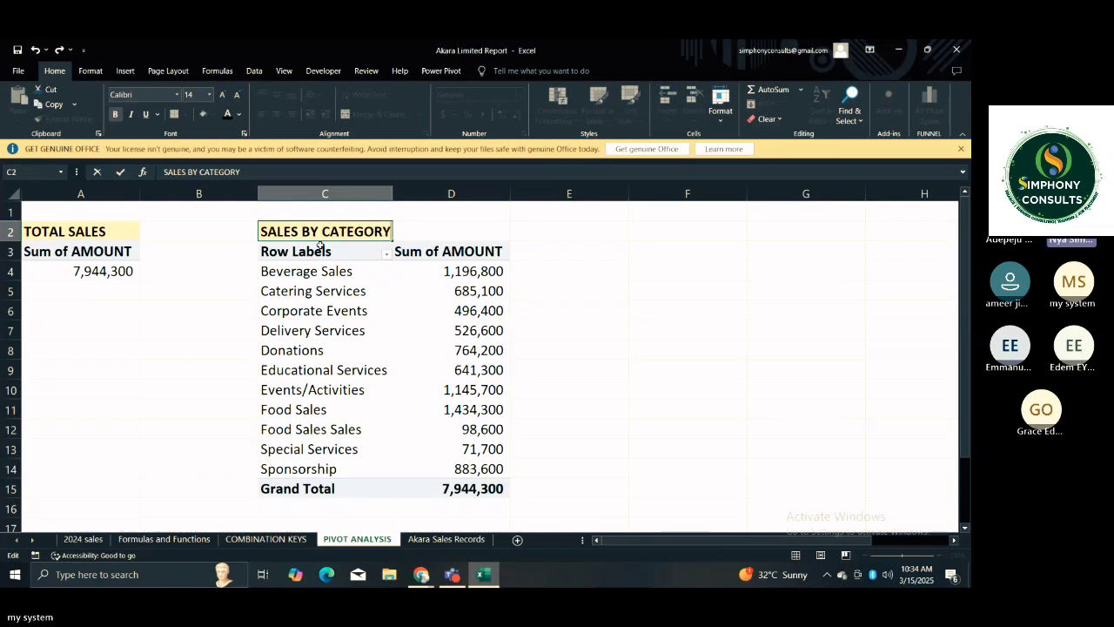
{"action": "key", "text": "Return"}
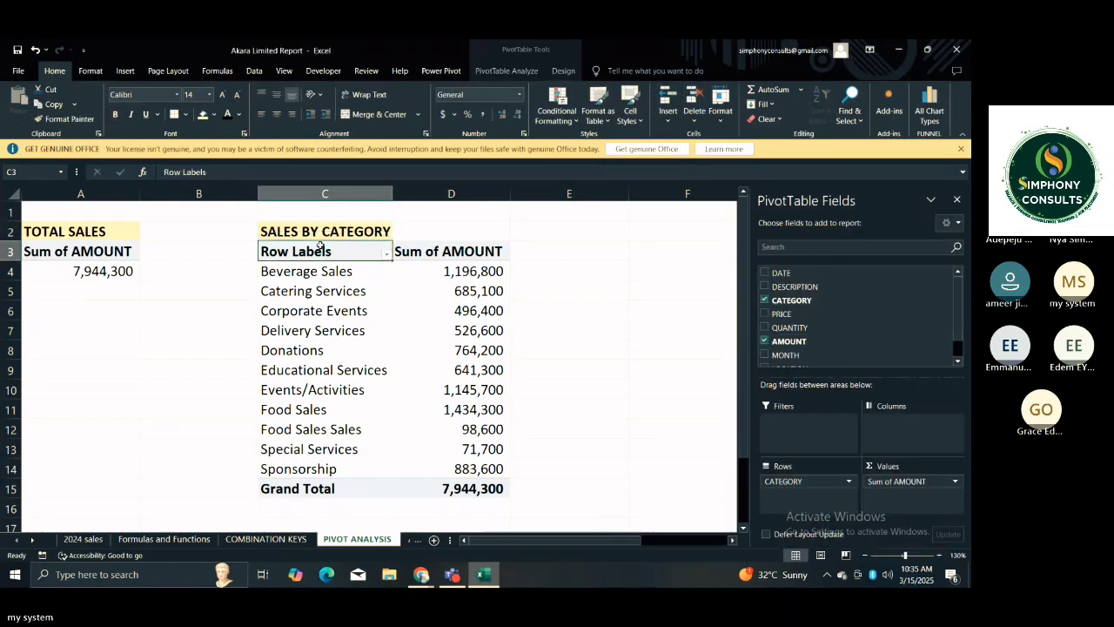
{"action": "left_click", "coordinate": [570, 284]}
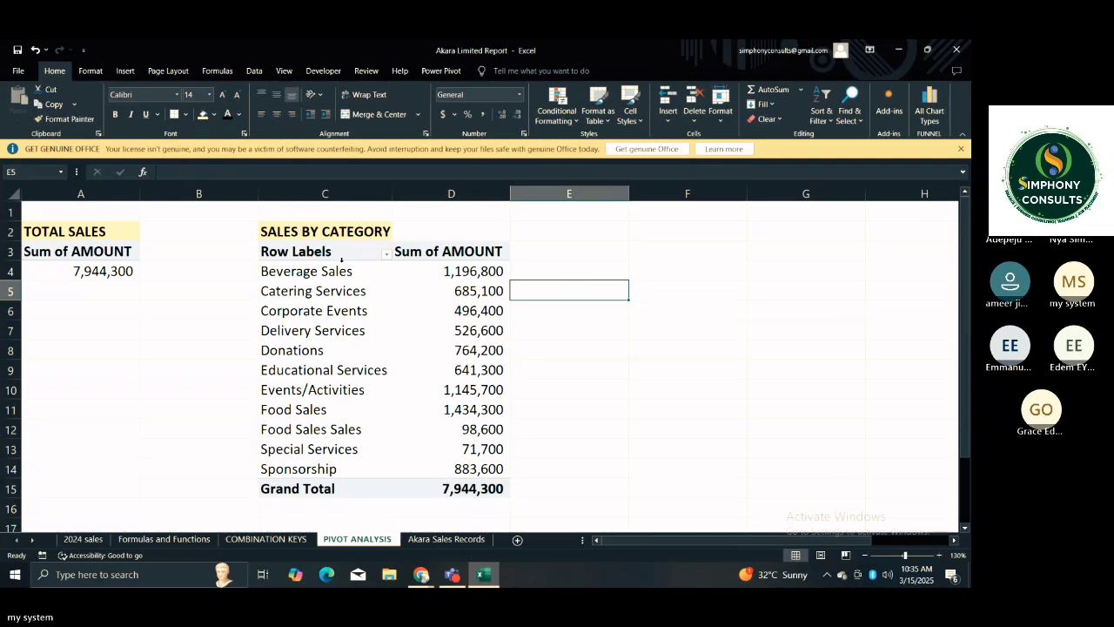
Copy the SALES BY CATEGORY title and its PivotTable from C2:D15 and paste them starting at F2.
{"action": "left_click", "coordinate": [304, 229]}
{"action": "key", "text": "ctrl+b"}
{"action": "left_click_drag", "start_coordinate": [306, 229], "coordinate": [466, 490]}
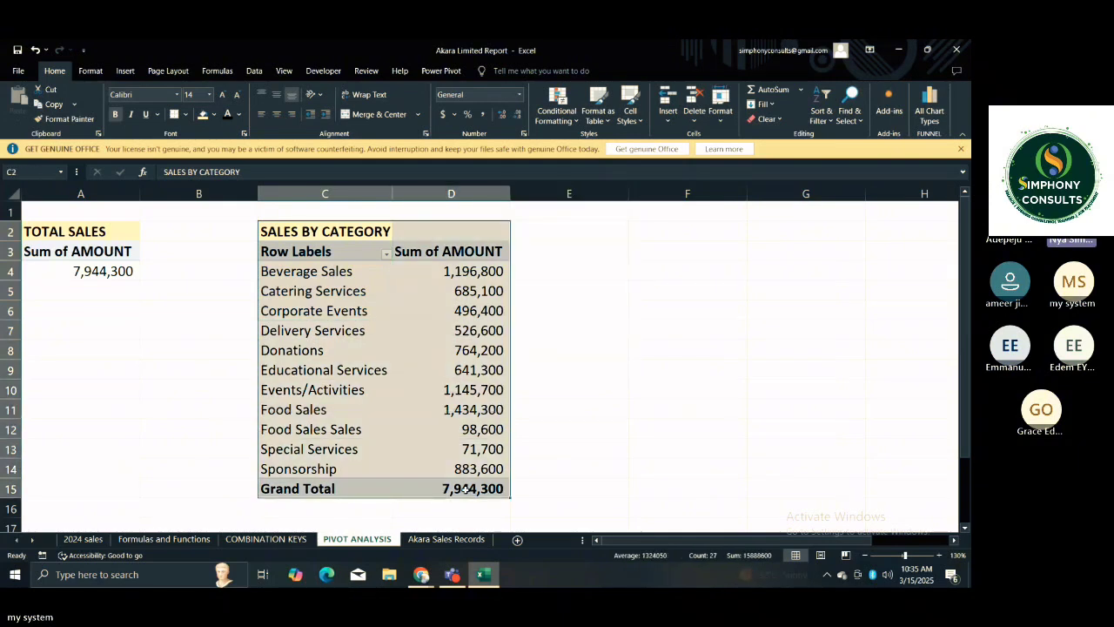
{"action": "key", "text": "ctrl+c"}
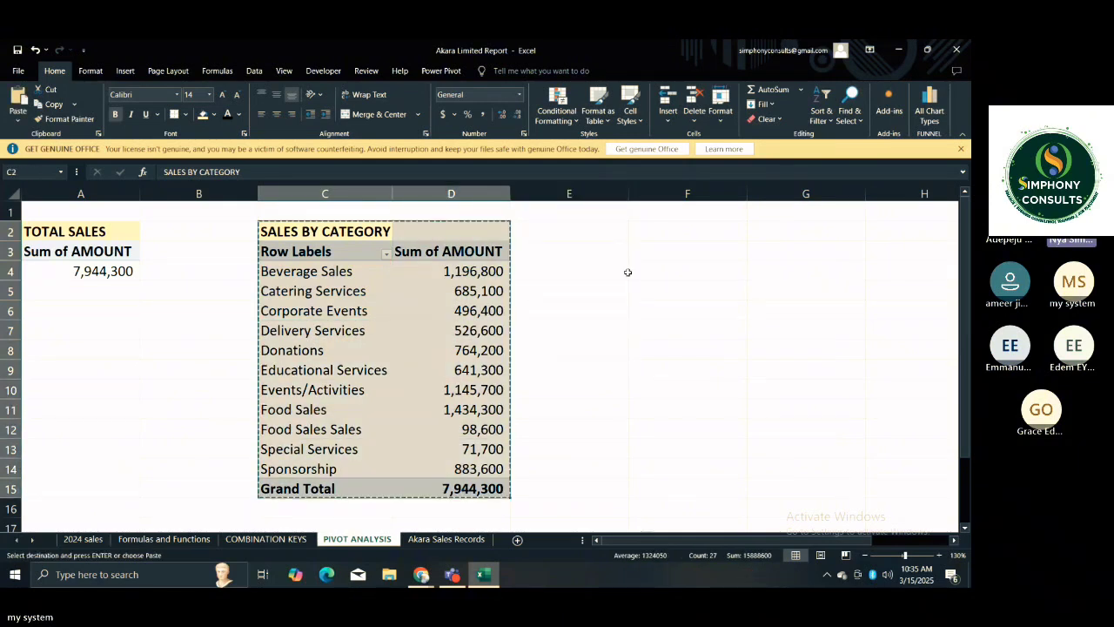
{"action": "left_click", "coordinate": [639, 232]}
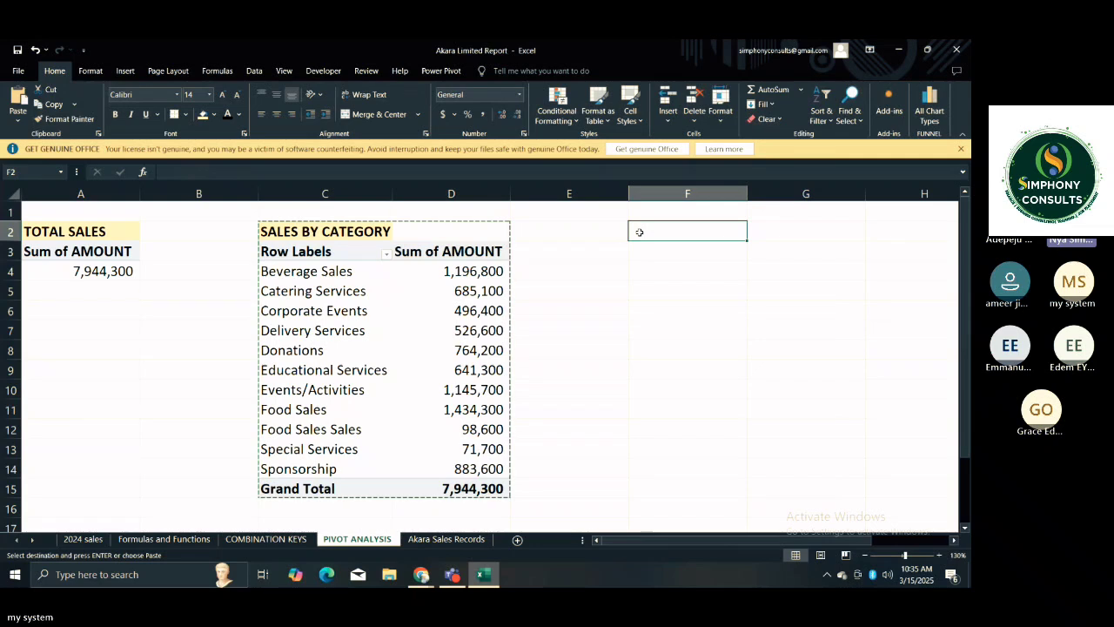
{"action": "key", "text": "ctrl+v"}
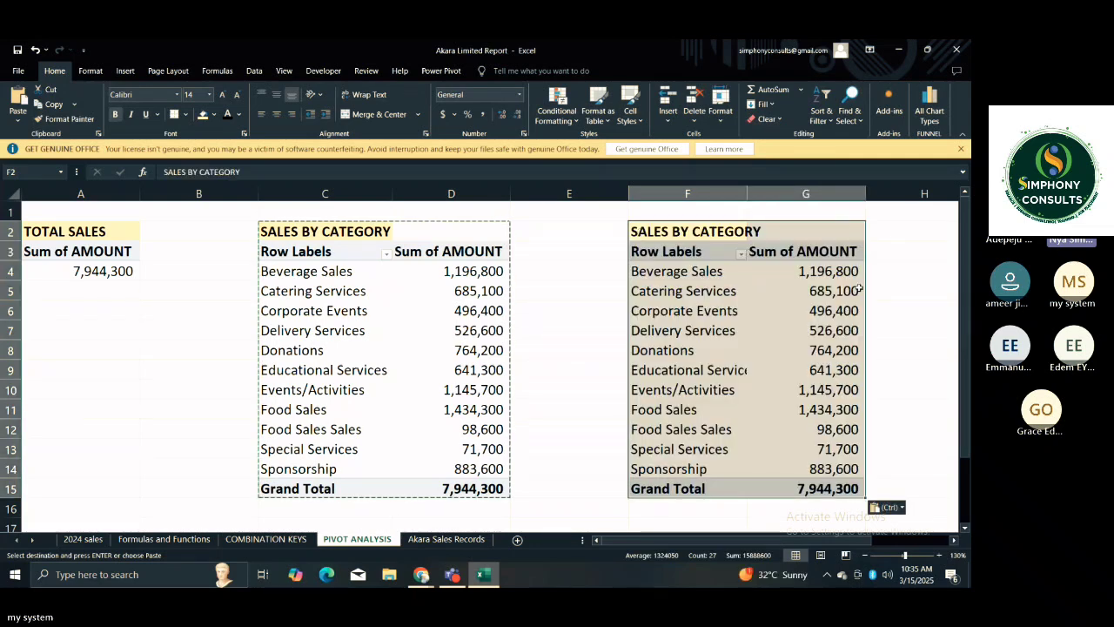
Replace the CATEGORY field with the MONTH field in the rows of the copied PivotTable at F3.
{"action": "left_click", "coordinate": [774, 270]}
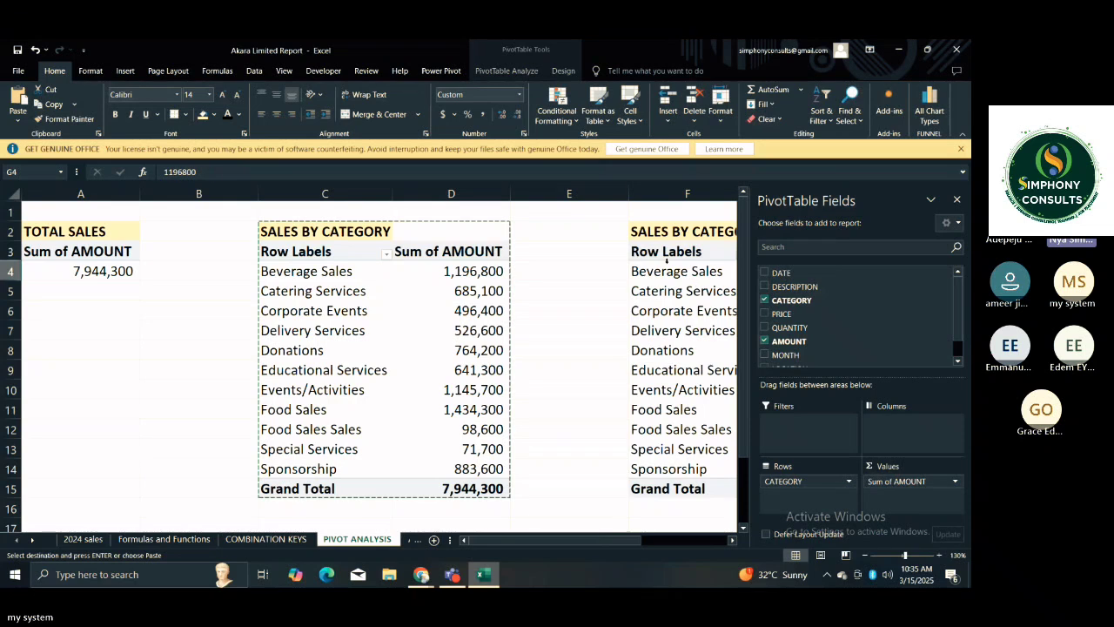
{"action": "left_click", "coordinate": [667, 260]}
{"action": "left_click", "coordinate": [669, 255]}
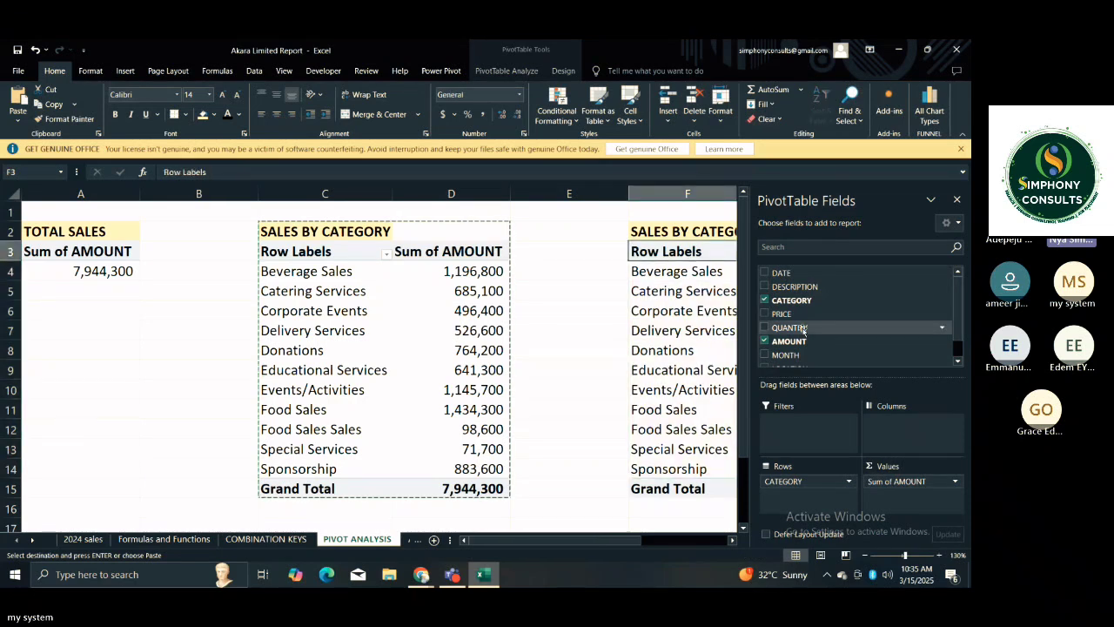
{"action": "left_click", "coordinate": [833, 353]}
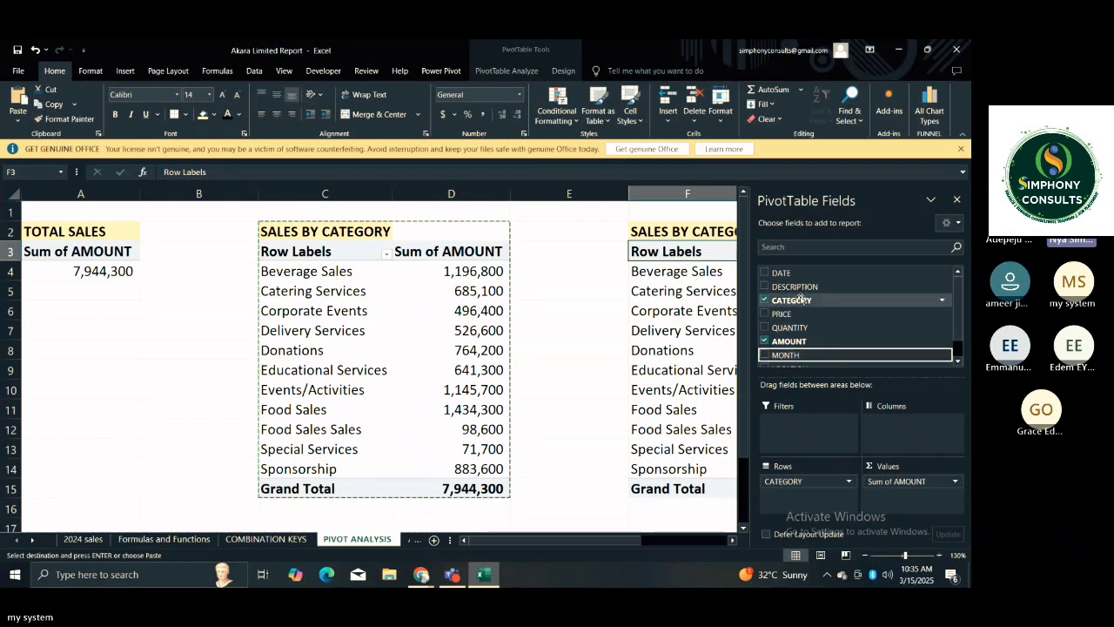
{"action": "left_click", "coordinate": [819, 481]}
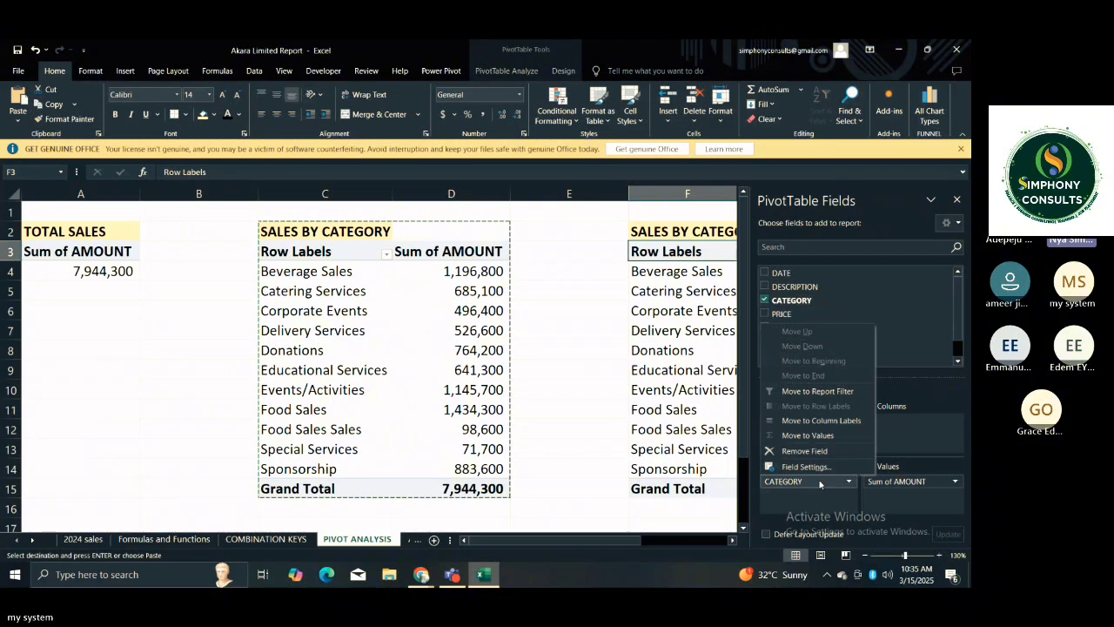
{"action": "left_click", "coordinate": [818, 481]}
{"action": "left_click_drag", "start_coordinate": [819, 481], "coordinate": [605, 427]}
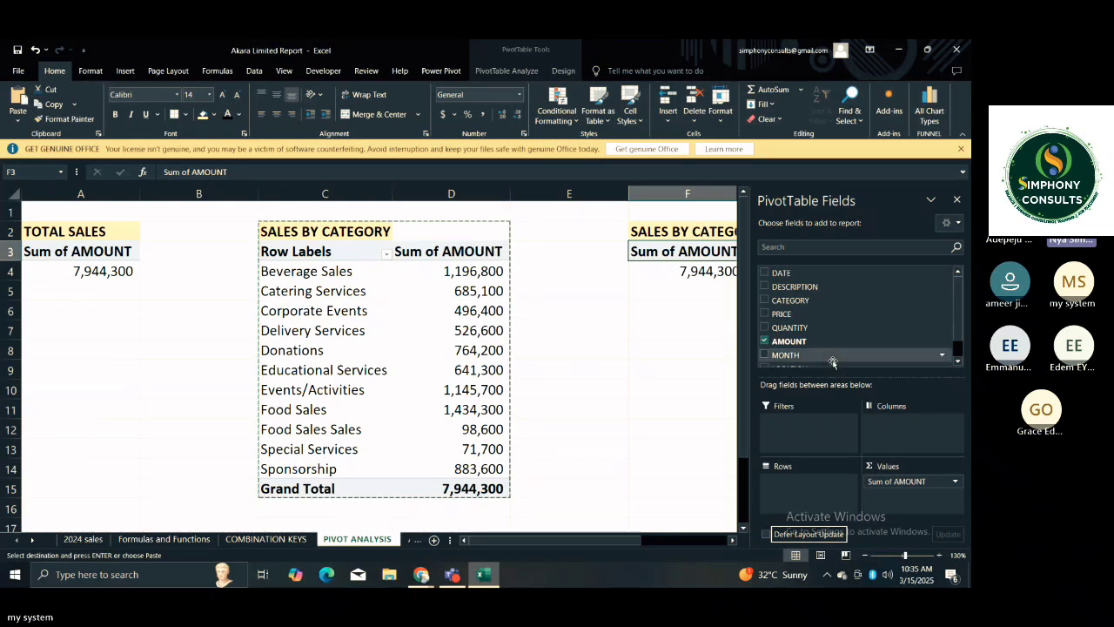
{"action": "left_click", "coordinate": [824, 356]}
{"action": "left_click_drag", "start_coordinate": [824, 357], "coordinate": [820, 482]}
{"action": "left_click", "coordinate": [619, 407]}
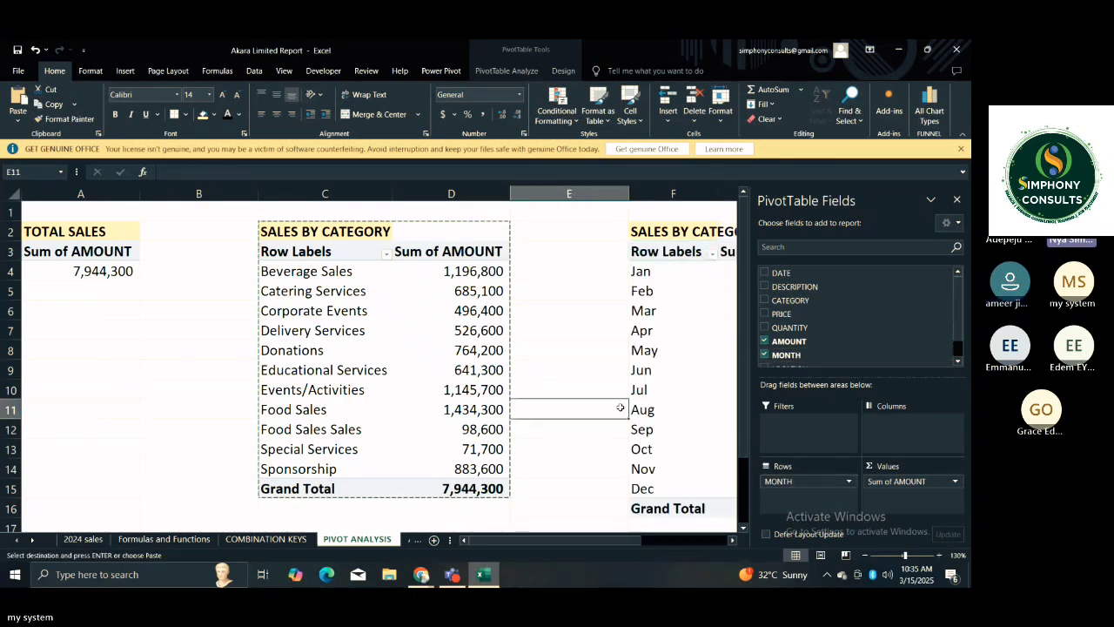
Examine the month labels and their summed amounts in the third PivotTable, and clear the pending copy selection.
{"action": "key", "text": "Right"}
{"action": "key", "text": "Right"}
{"action": "key", "text": "Right"}
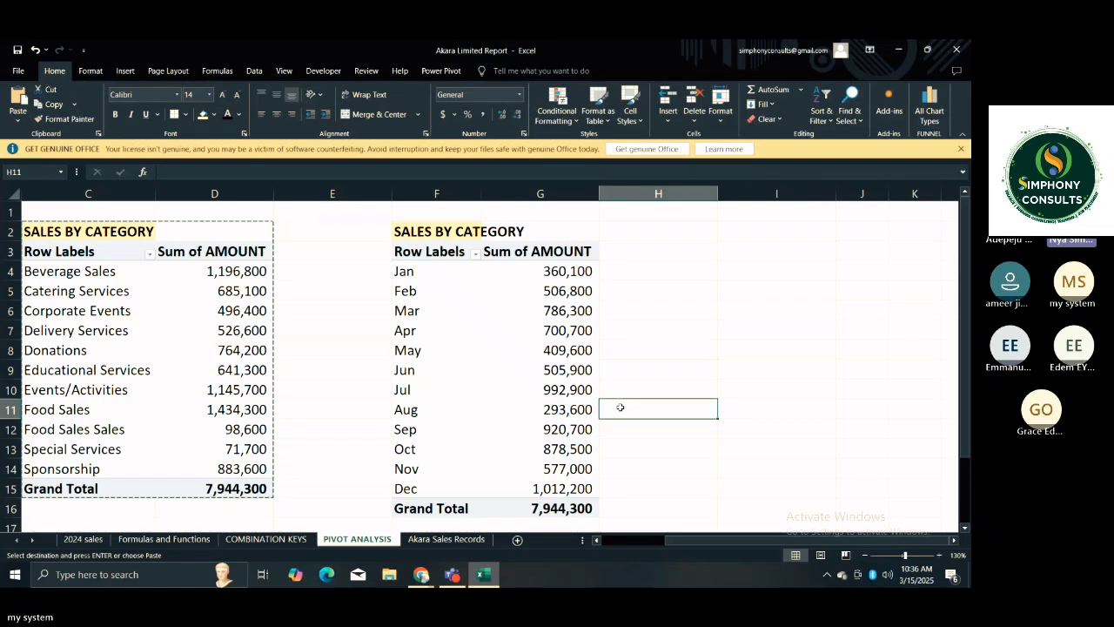
{"action": "left_click", "coordinate": [618, 383]}
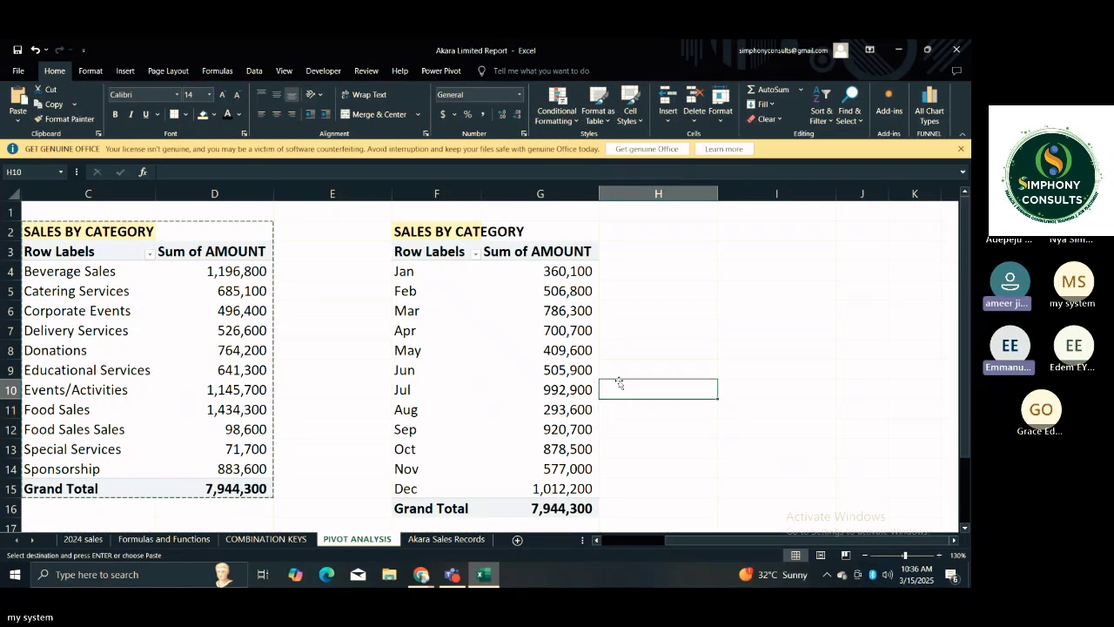
{"action": "key", "text": "Escape"}
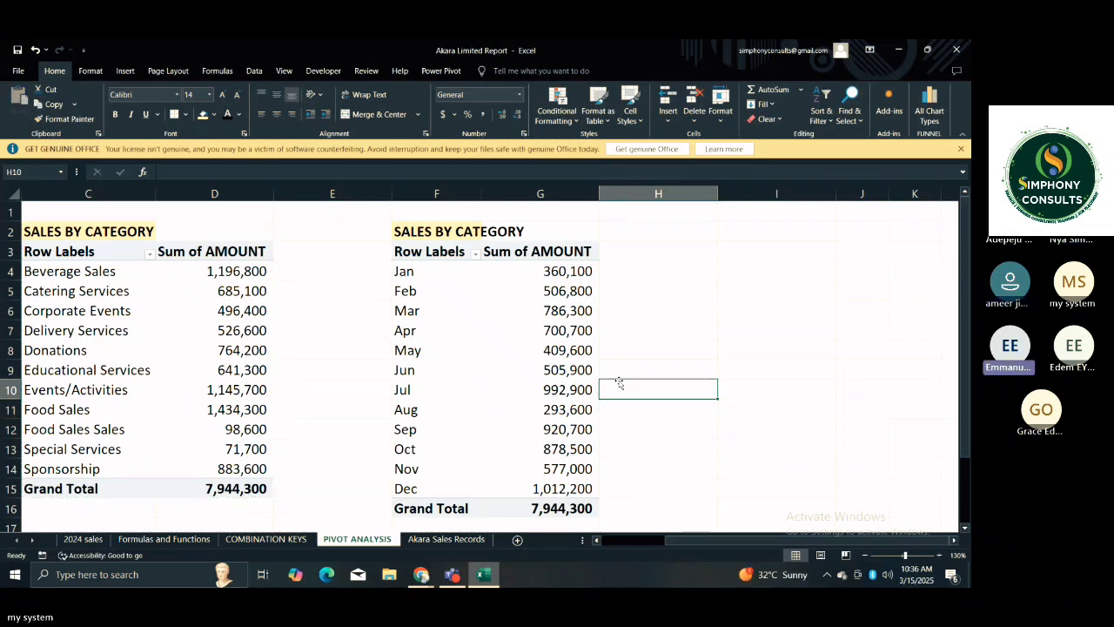
{"action": "key", "text": "Left"}
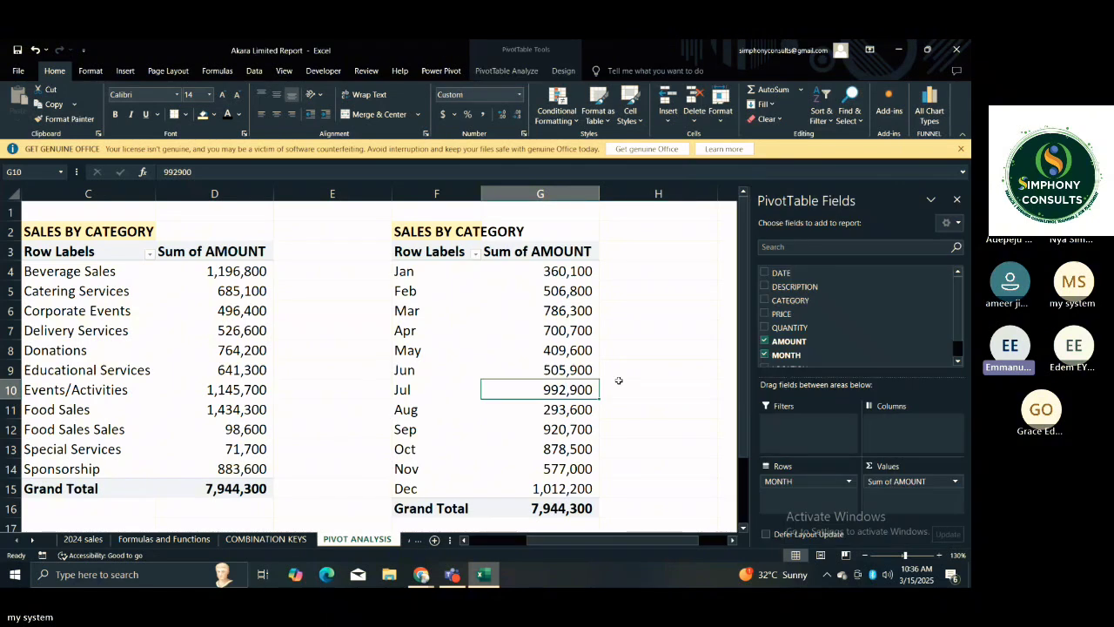
{"action": "key", "text": "Home"}
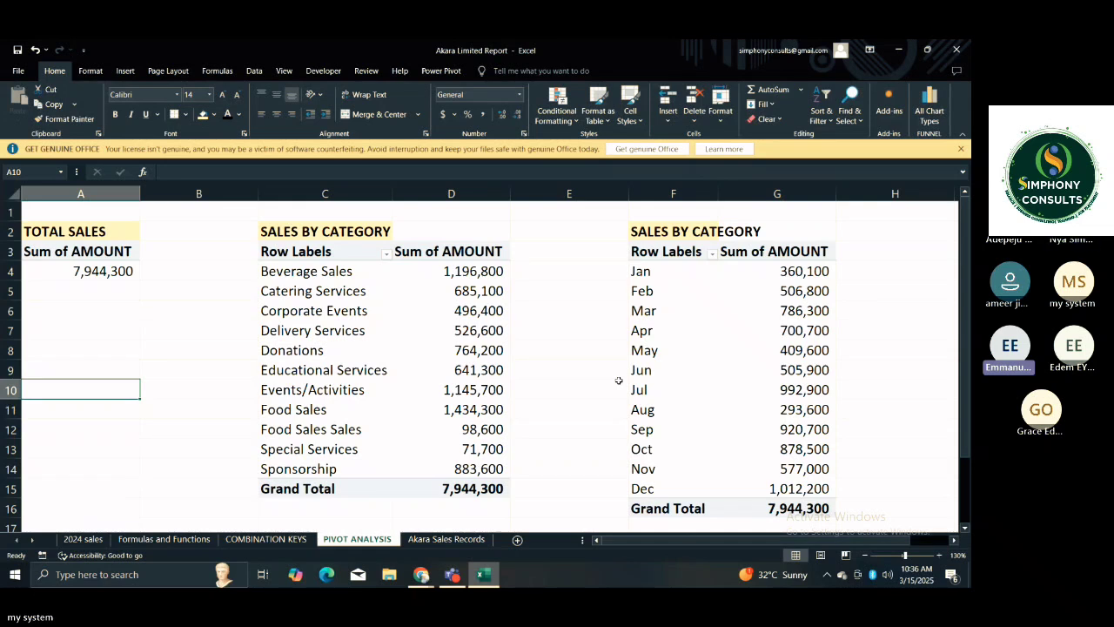
On the Akara Sales Records sheet, format the AMOUNT column with the comma style and no decimal places.
{"action": "left_click", "coordinate": [421, 541]}
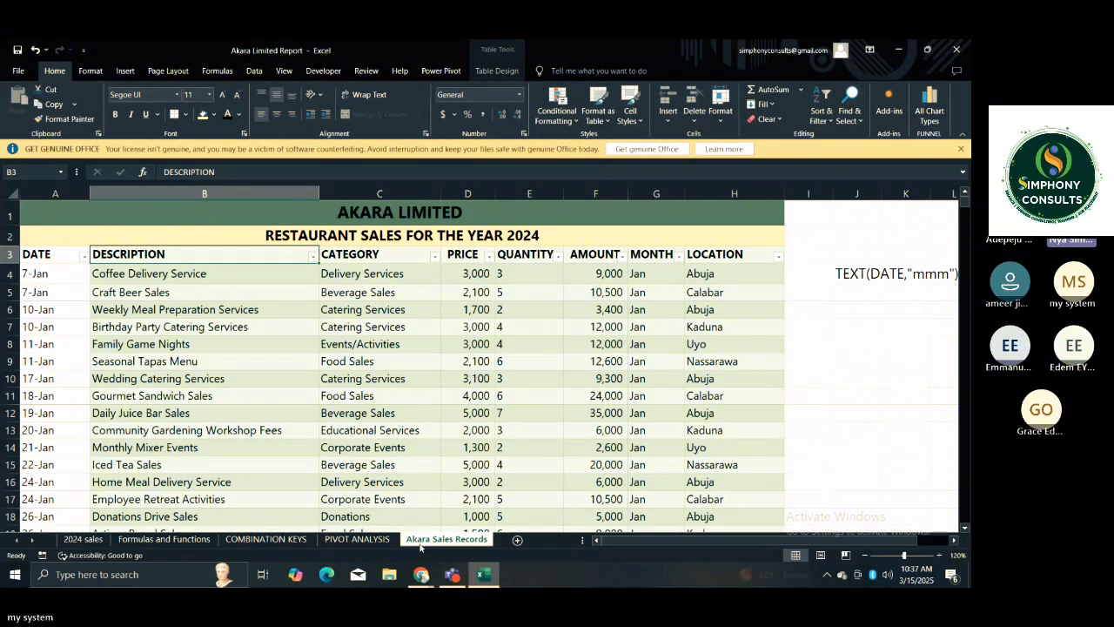
{"action": "left_click", "coordinate": [470, 295]}
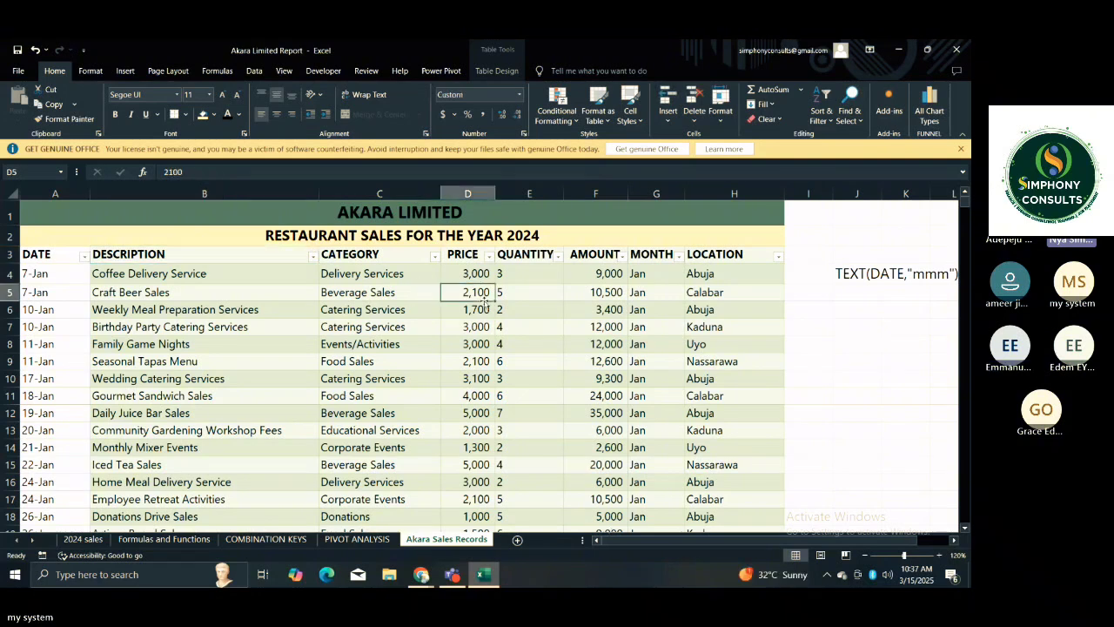
{"action": "left_click", "coordinate": [596, 304]}
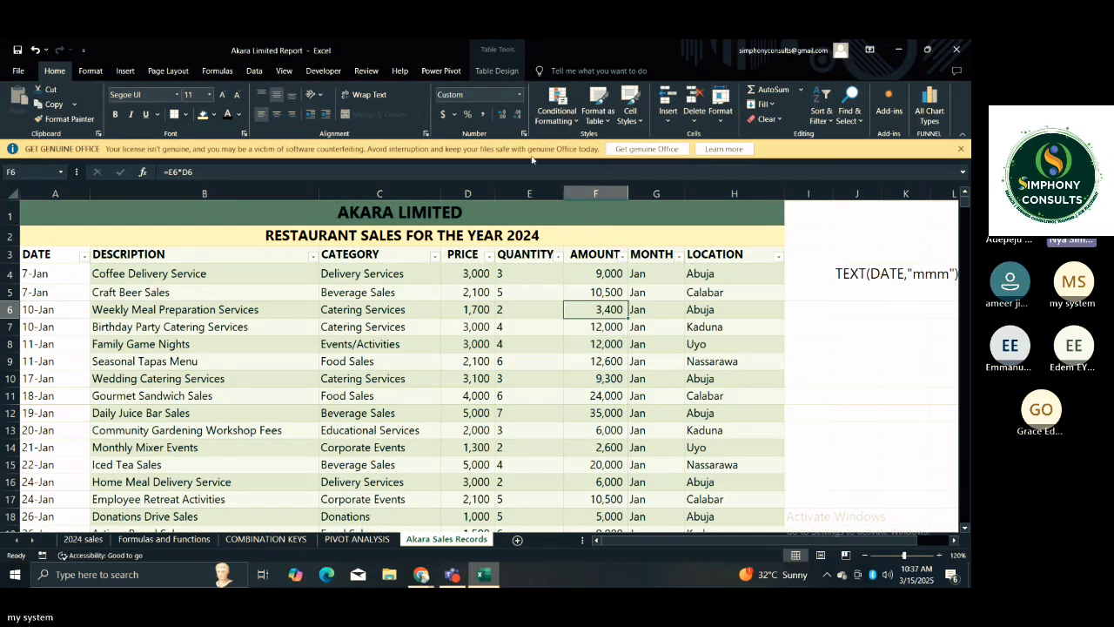
{"action": "left_click", "coordinate": [487, 194]}
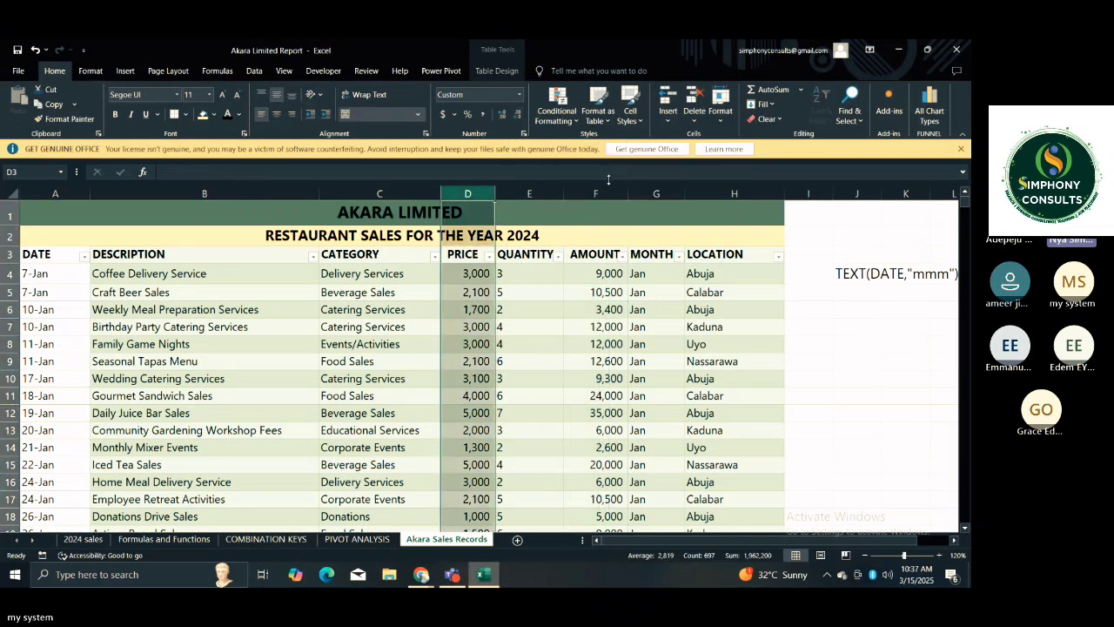
{"action": "left_click", "coordinate": [598, 193]}
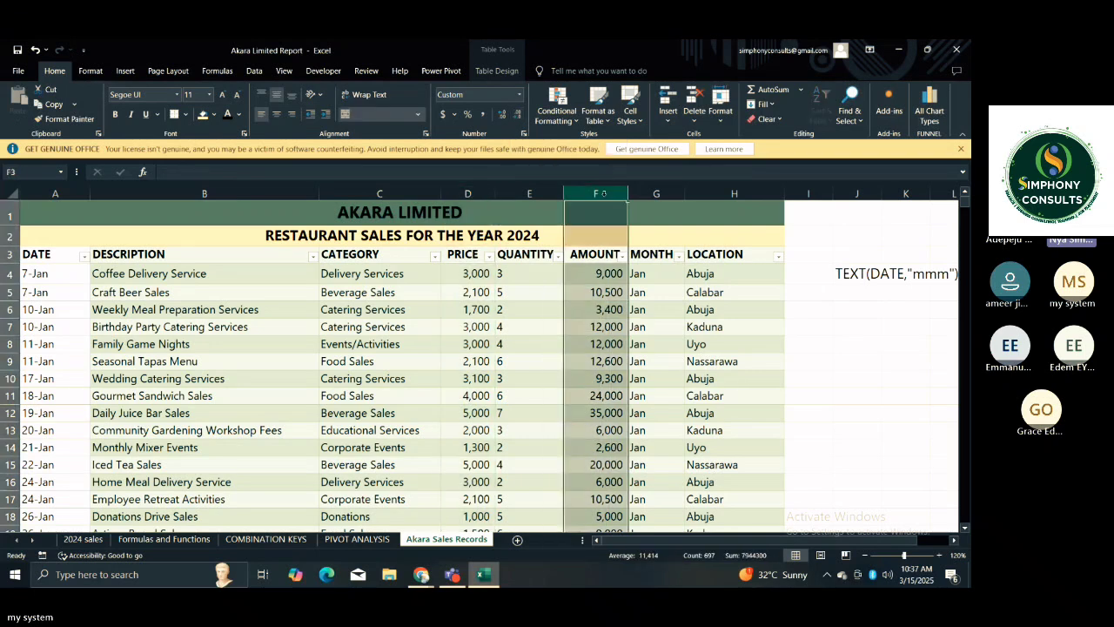
{"action": "left_click", "coordinate": [482, 115]}
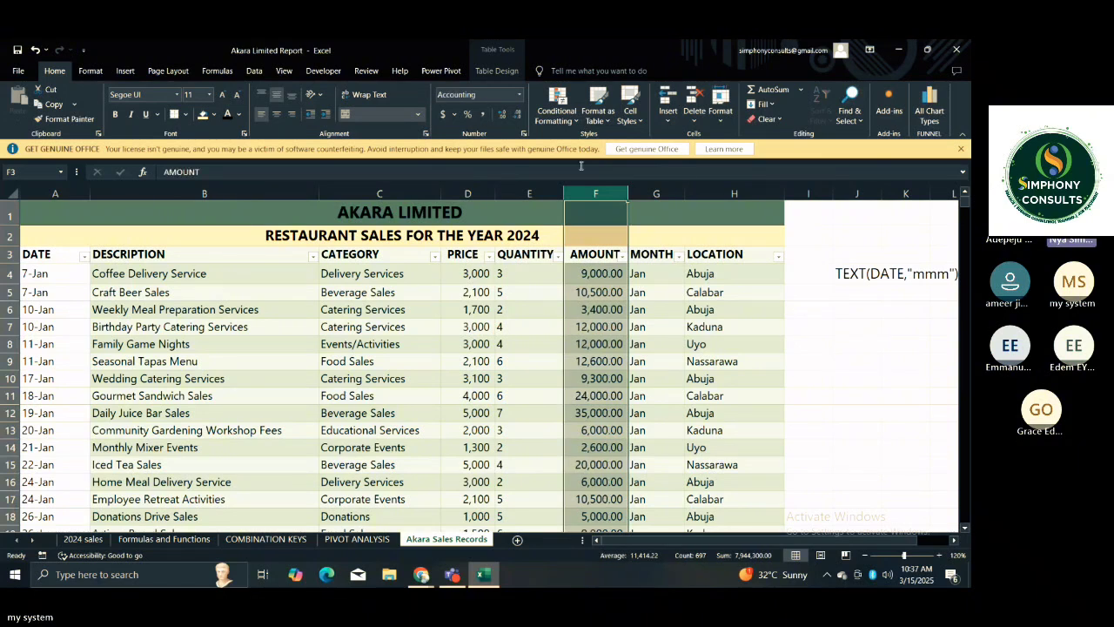
{"action": "left_click", "coordinate": [519, 117]}
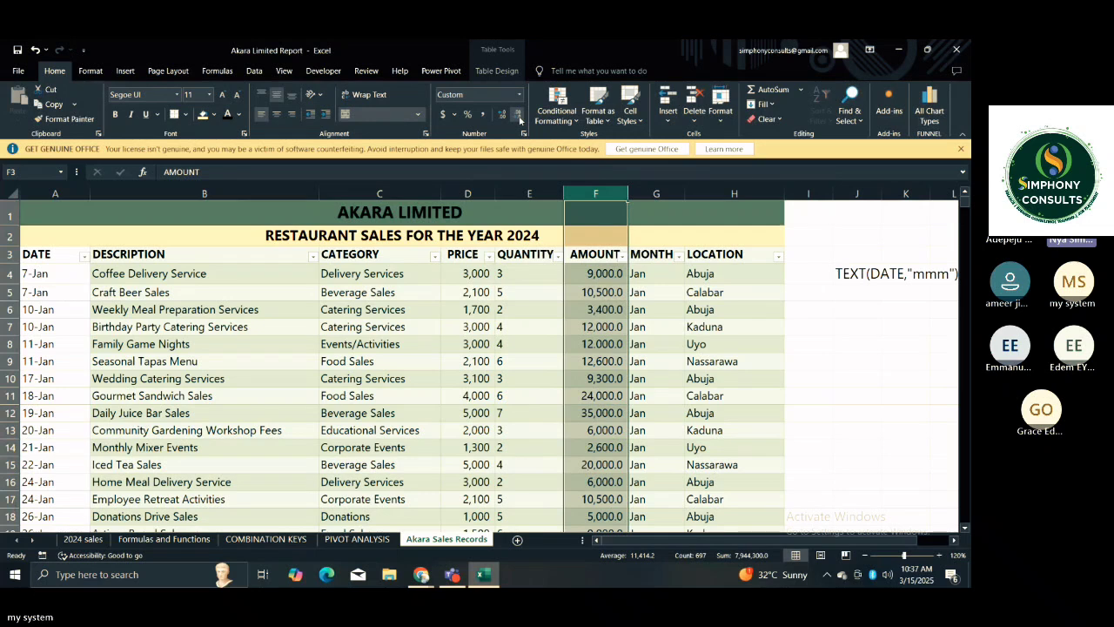
{"action": "left_click", "coordinate": [518, 117]}
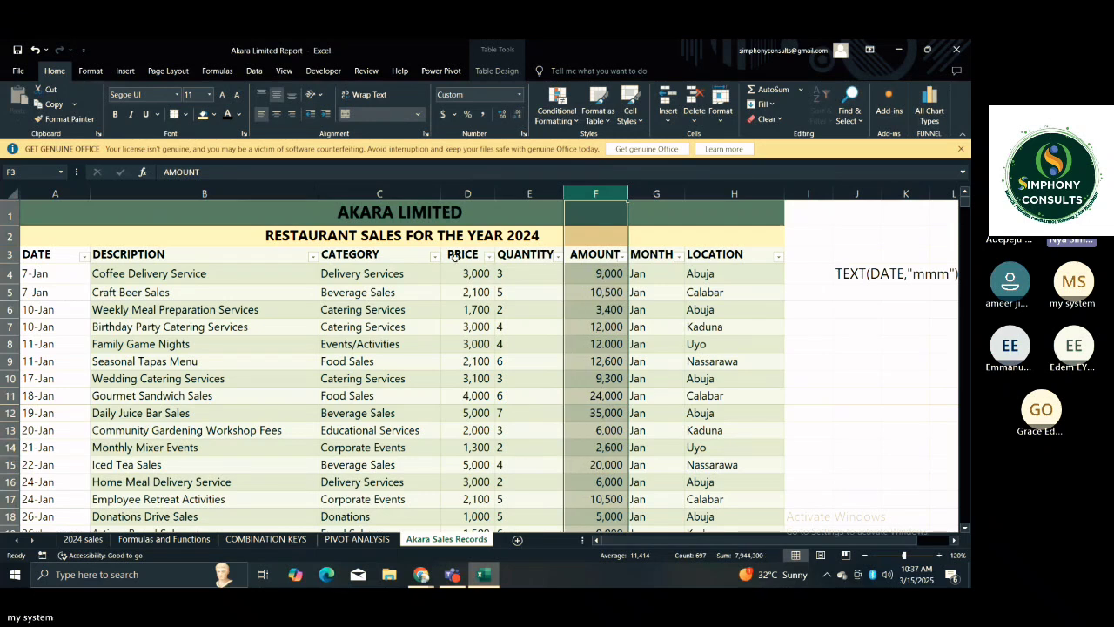
Look over the sales records' description, category and amount entries and view the available Format as Table styles without applying one.
{"action": "left_click", "coordinate": [261, 348]}
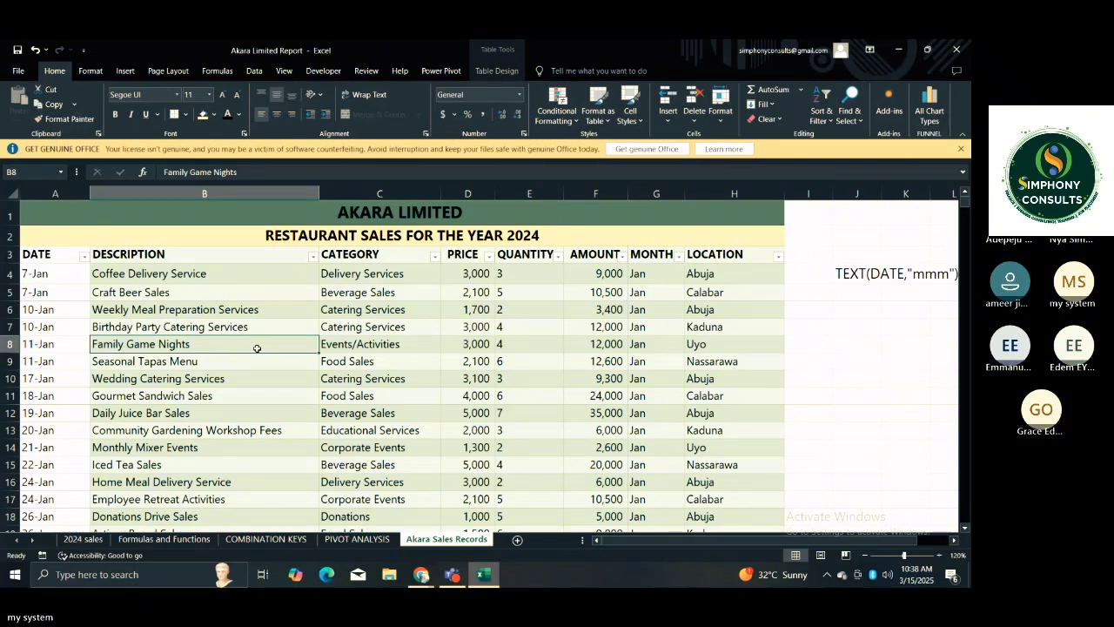
{"action": "left_click", "coordinate": [326, 346]}
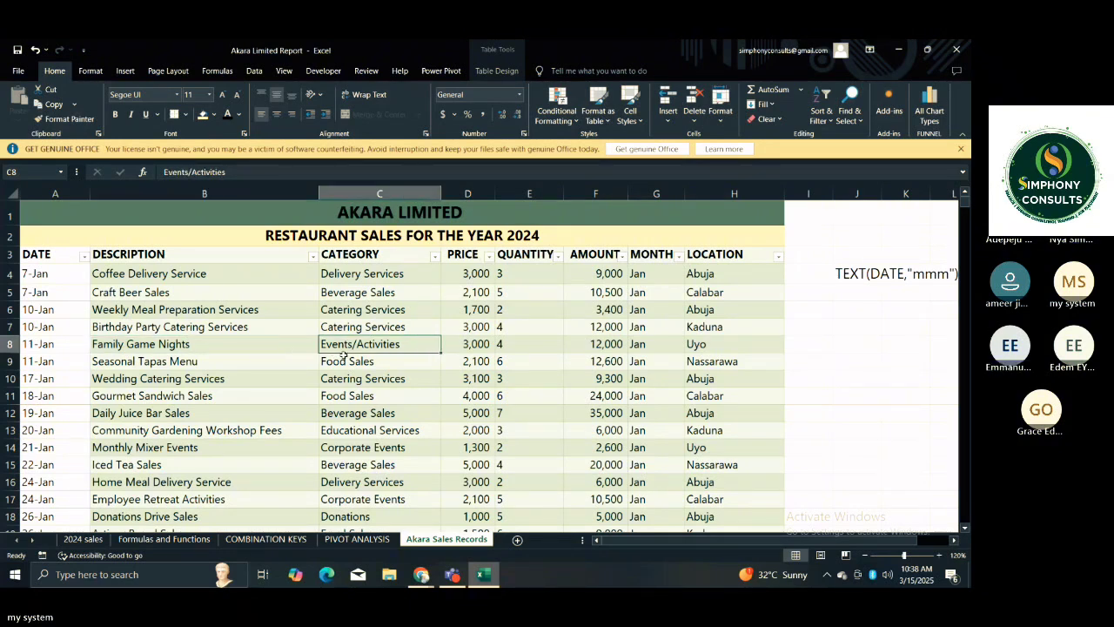
{"action": "left_click", "coordinate": [352, 380]}
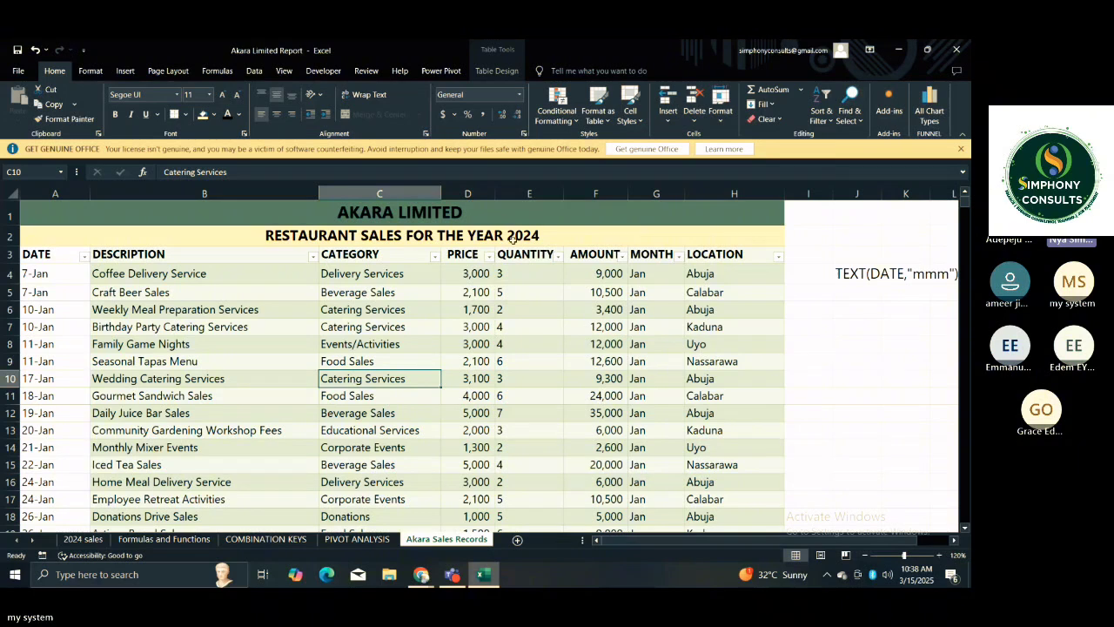
{"action": "left_click", "coordinate": [580, 276]}
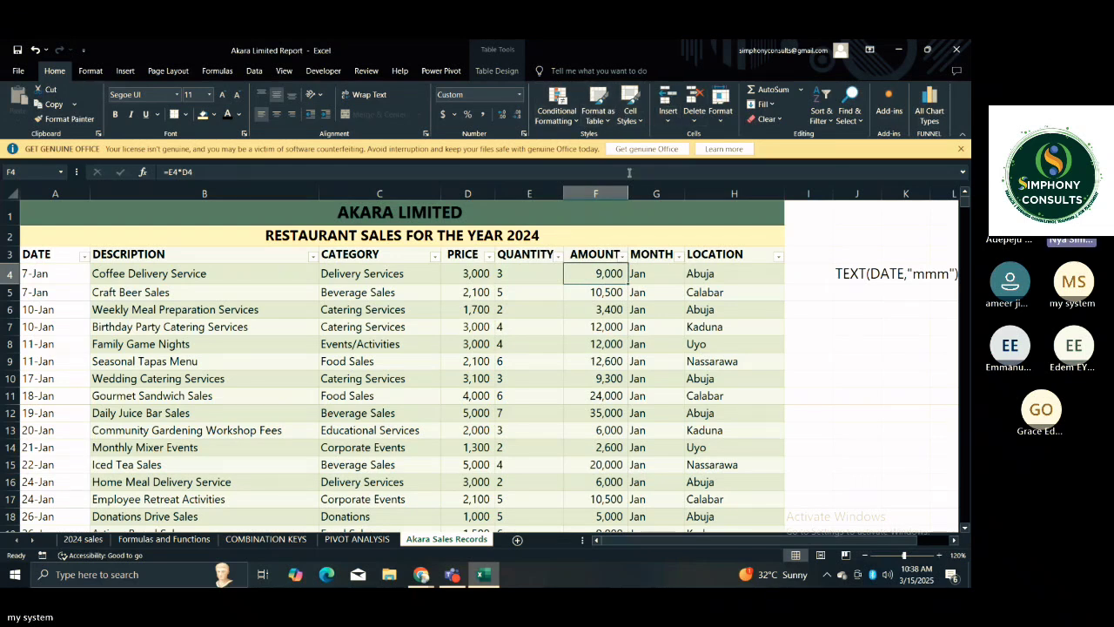
{"action": "left_click", "coordinate": [597, 104]}
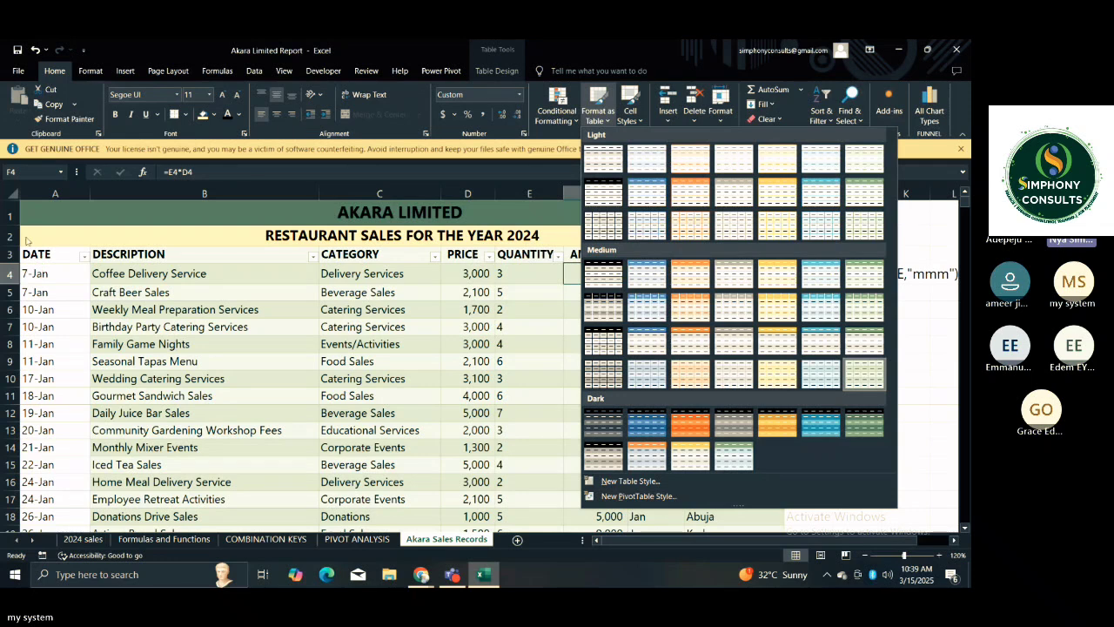
{"action": "key", "text": "Escape"}
{"action": "left_click", "coordinate": [61, 258]}
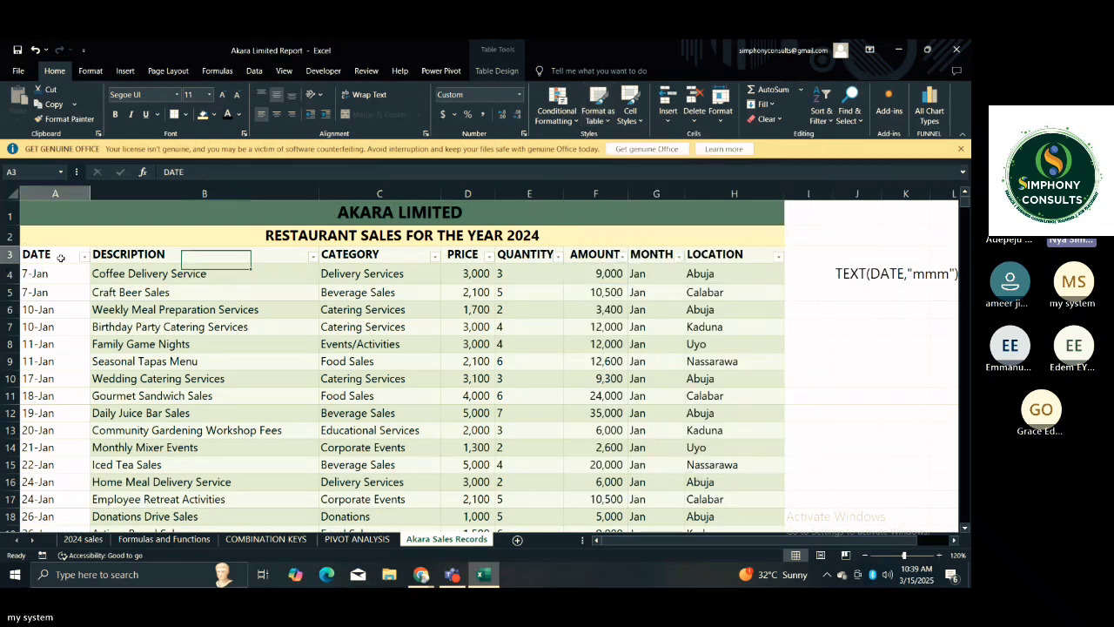
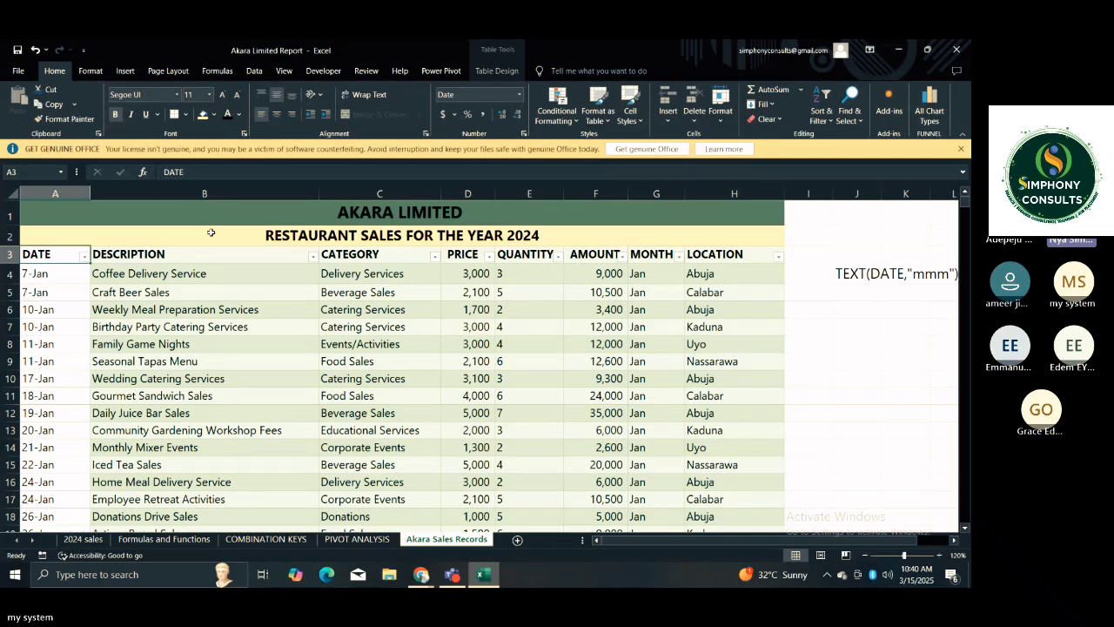
Switch to Microsoft Teams, check the additional options of the Data Analytics Bootcamp Saturday Day 3 chat, and minimize the window.
{"action": "left_click", "coordinate": [305, 313]}
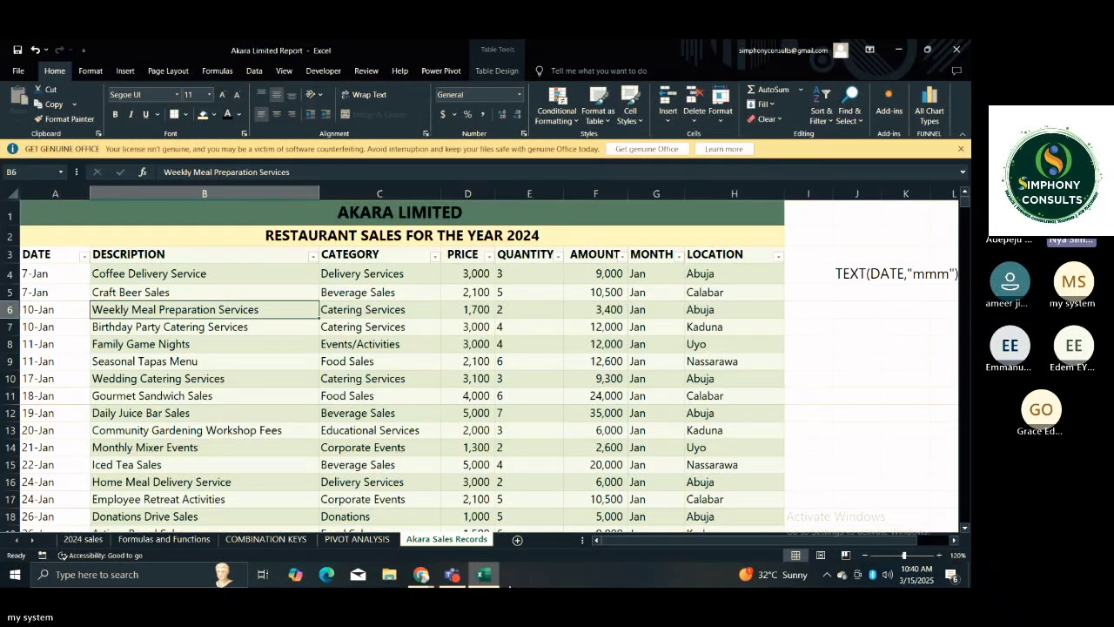
{"action": "mouse_move", "coordinate": [461, 578]}
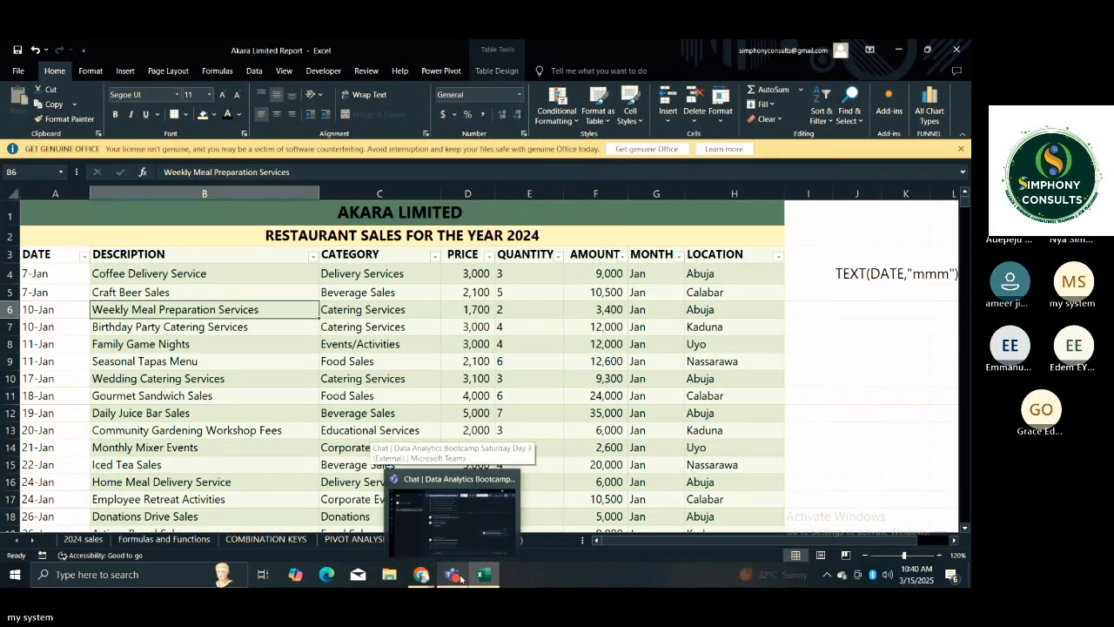
{"action": "mouse_move", "coordinate": [465, 550]}
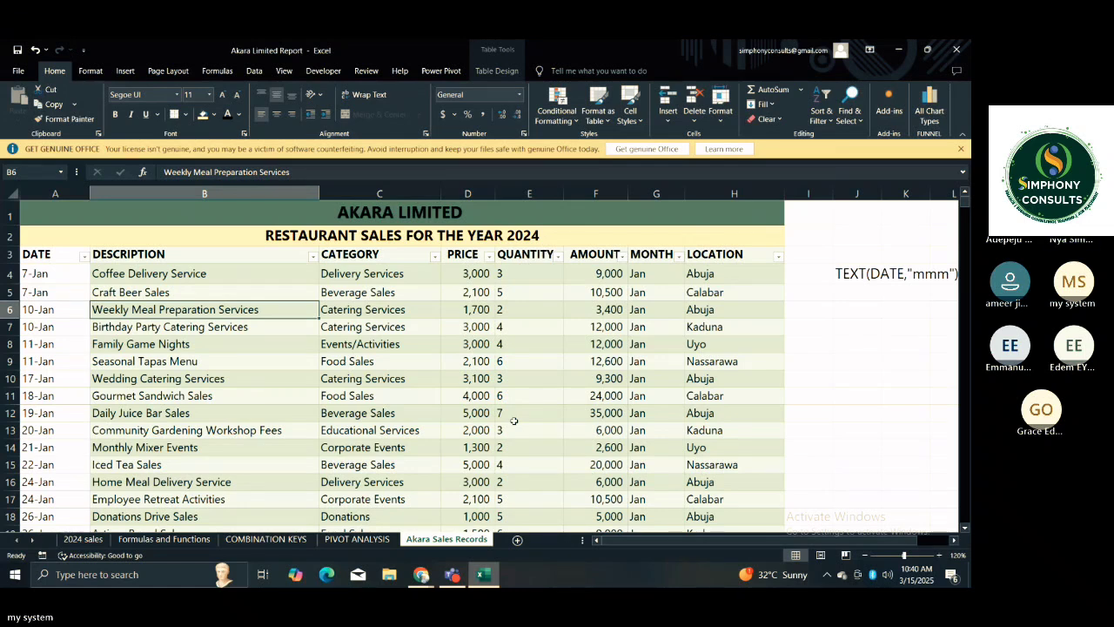
{"action": "left_click", "coordinate": [452, 574]}
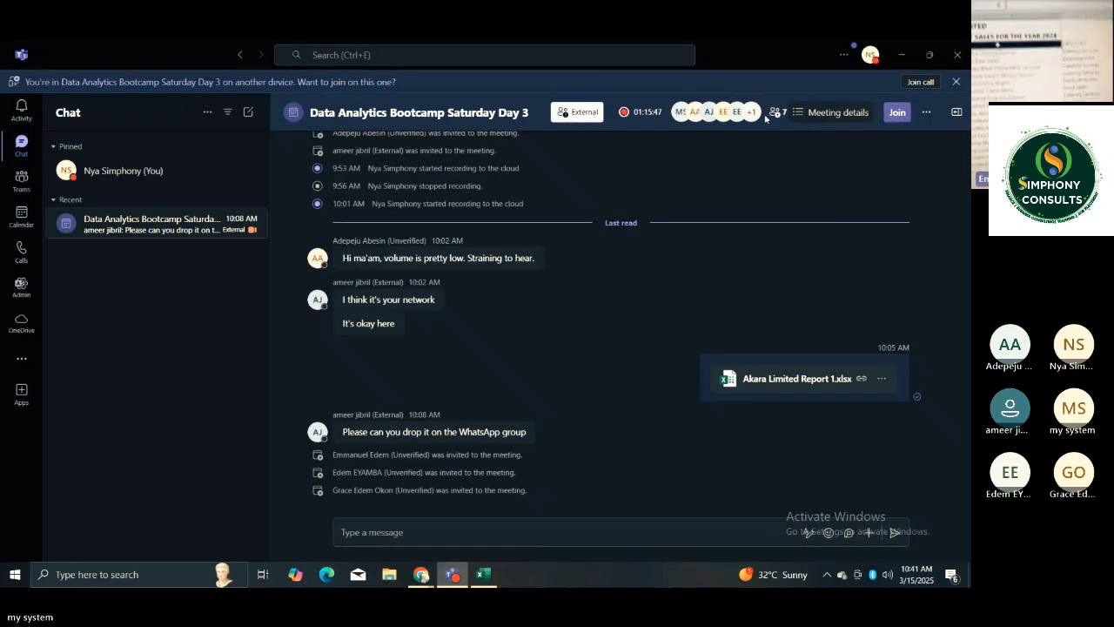
{"action": "mouse_move", "coordinate": [760, 110]}
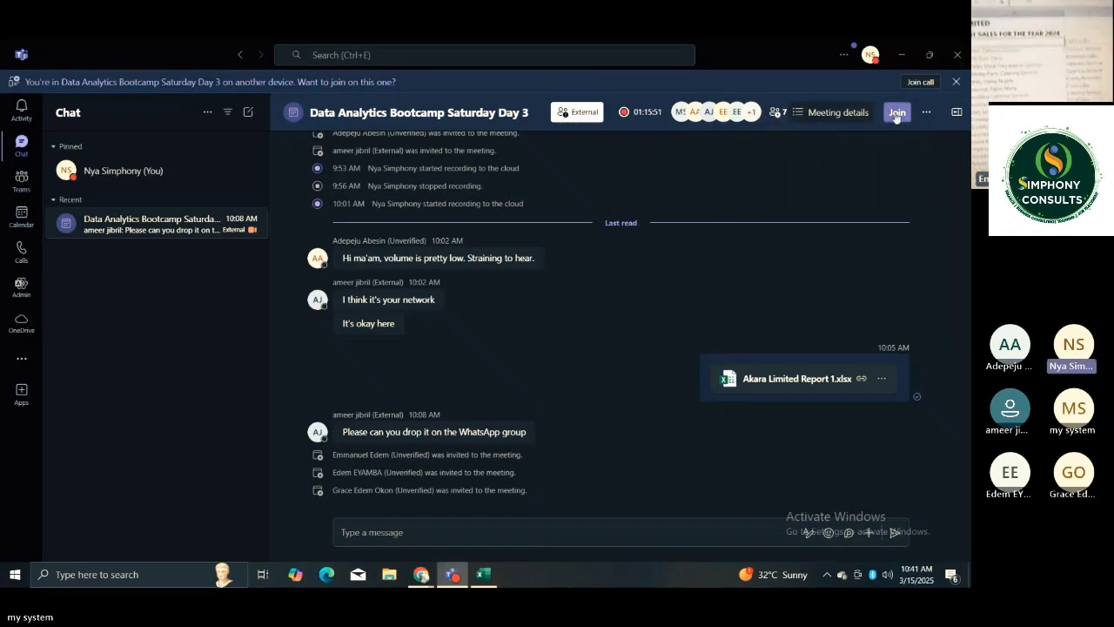
{"action": "left_click", "coordinate": [918, 114]}
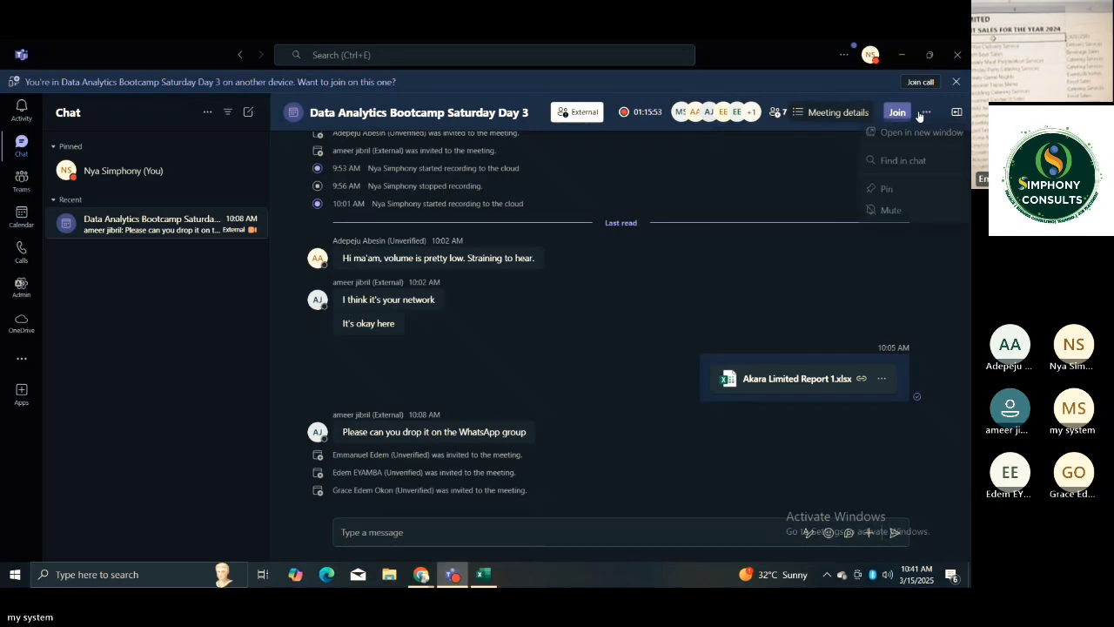
{"action": "left_click", "coordinate": [807, 156]}
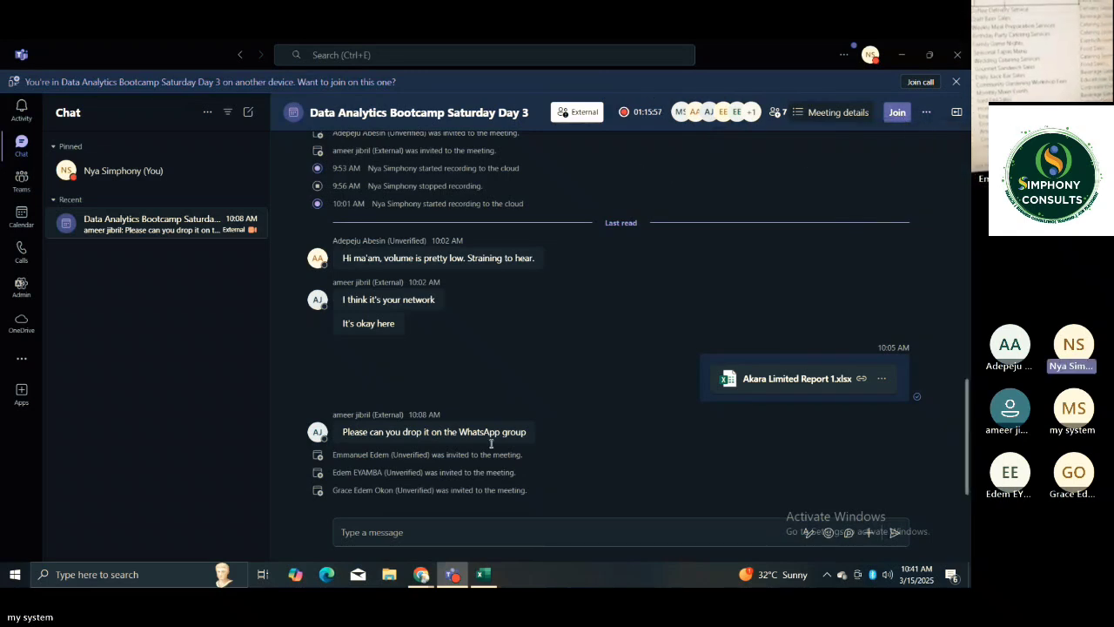
{"action": "left_click", "coordinate": [900, 55]}
{"action": "left_click", "coordinate": [899, 52]}
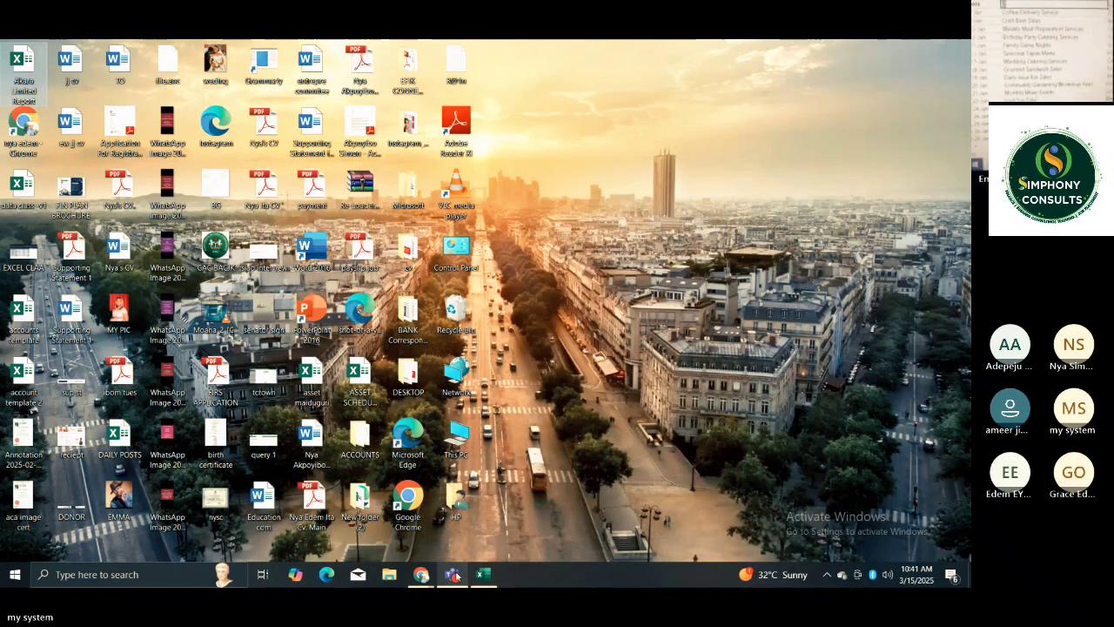
Switch to the Data Analytics Bootcamp meeting in Google Chrome and stop sharing the screen.
{"action": "mouse_move", "coordinate": [421, 575]}
{"action": "left_click", "coordinate": [420, 528]}
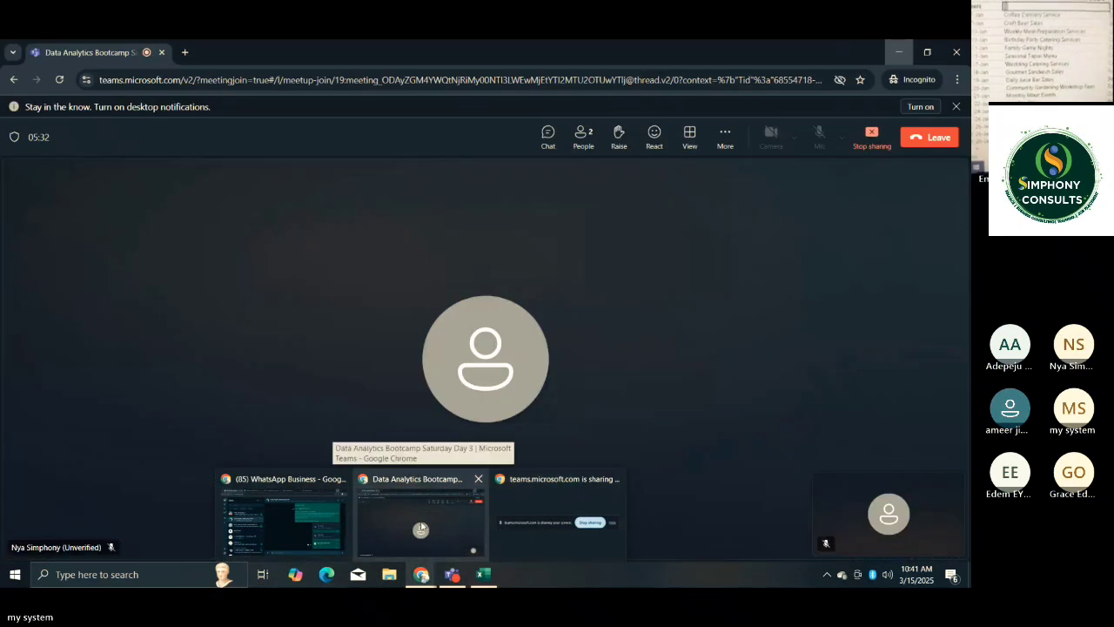
{"action": "left_click", "coordinate": [420, 522]}
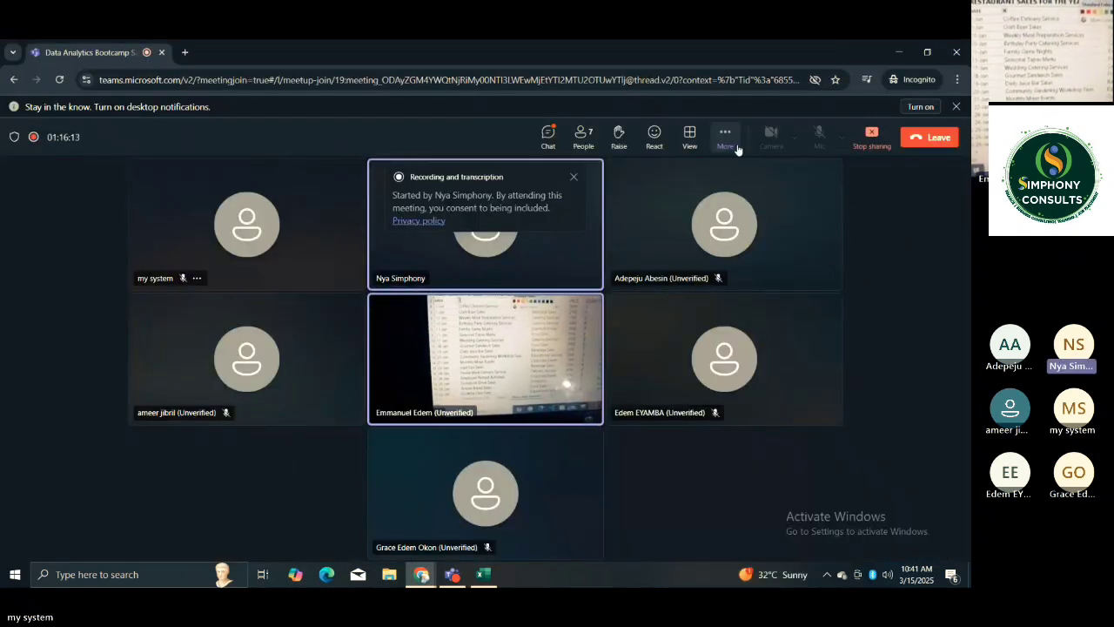
{"action": "left_click", "coordinate": [729, 150]}
{"action": "left_click", "coordinate": [729, 150]}
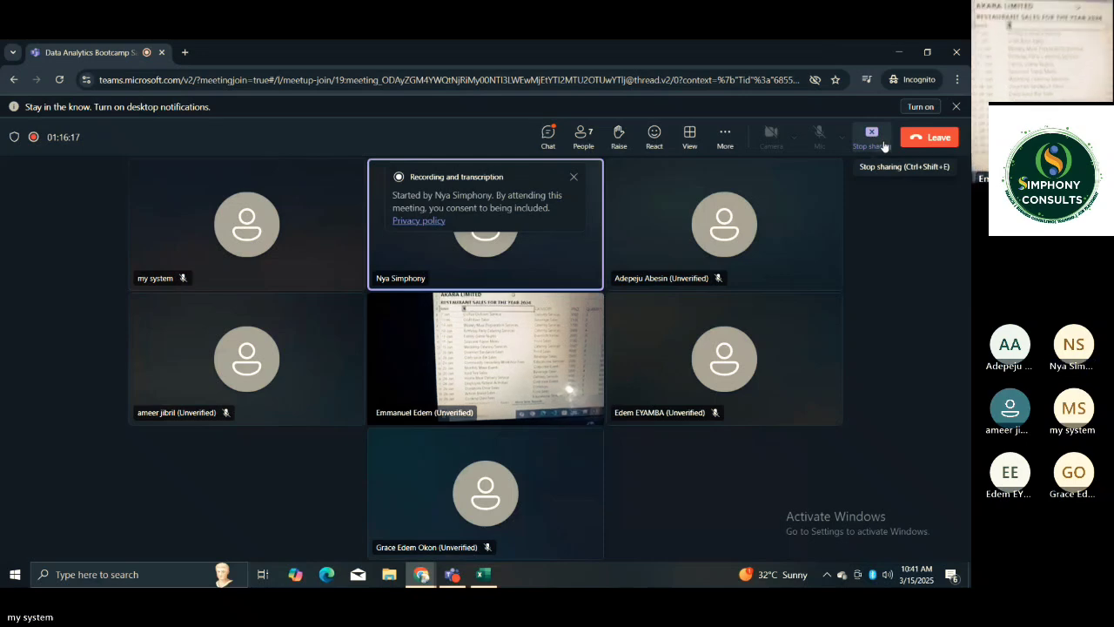
{"action": "left_click", "coordinate": [884, 146]}
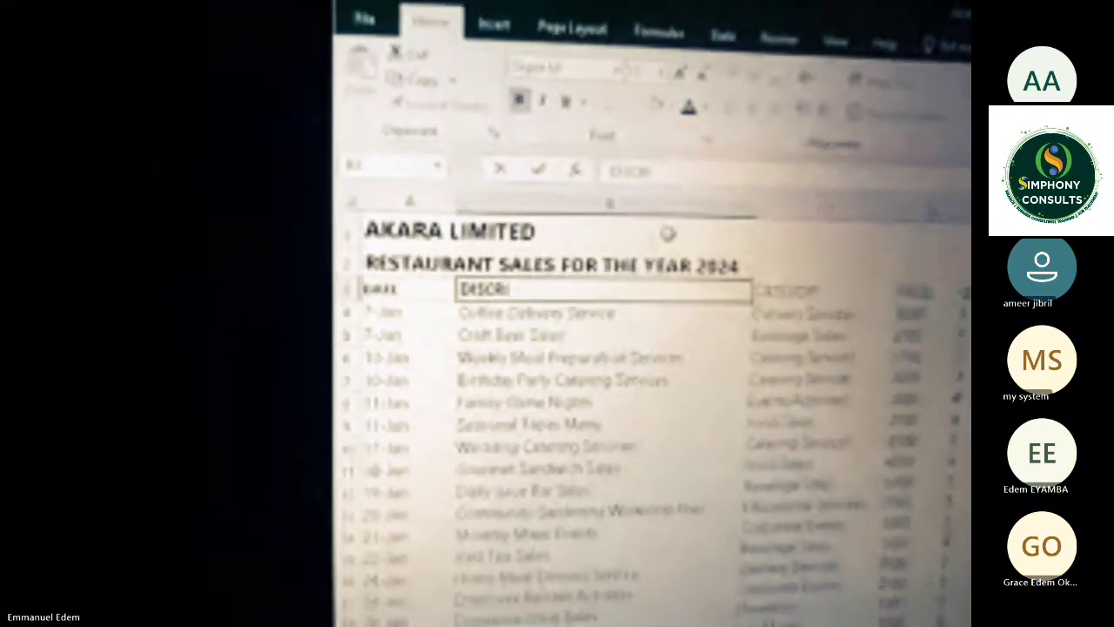
{"action": "type", "text": "P"}
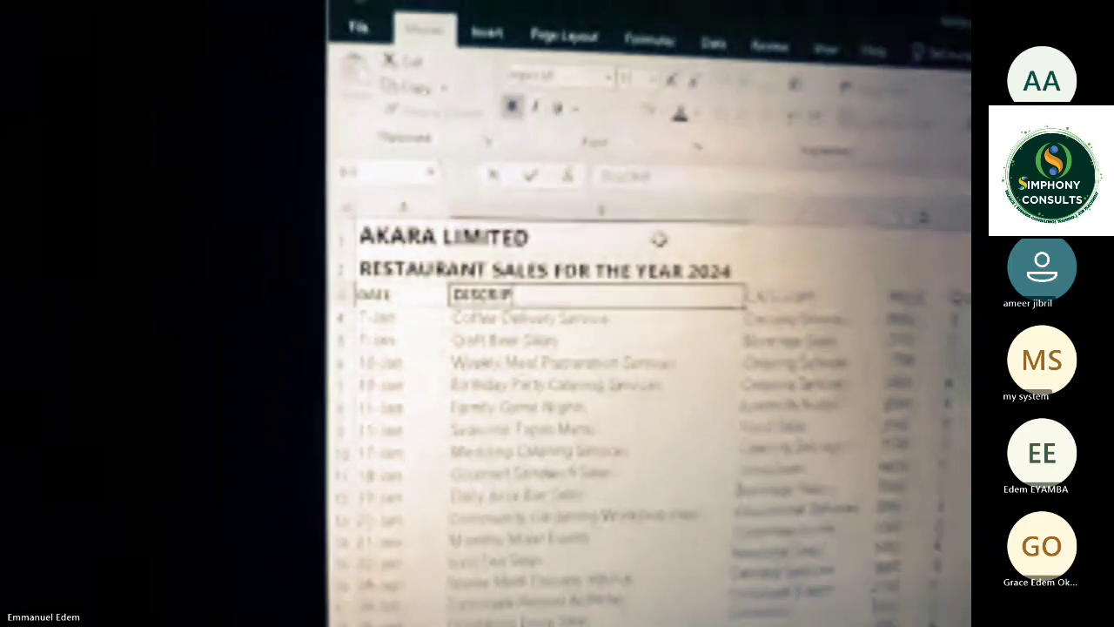
{"action": "type", "text": "TION"}
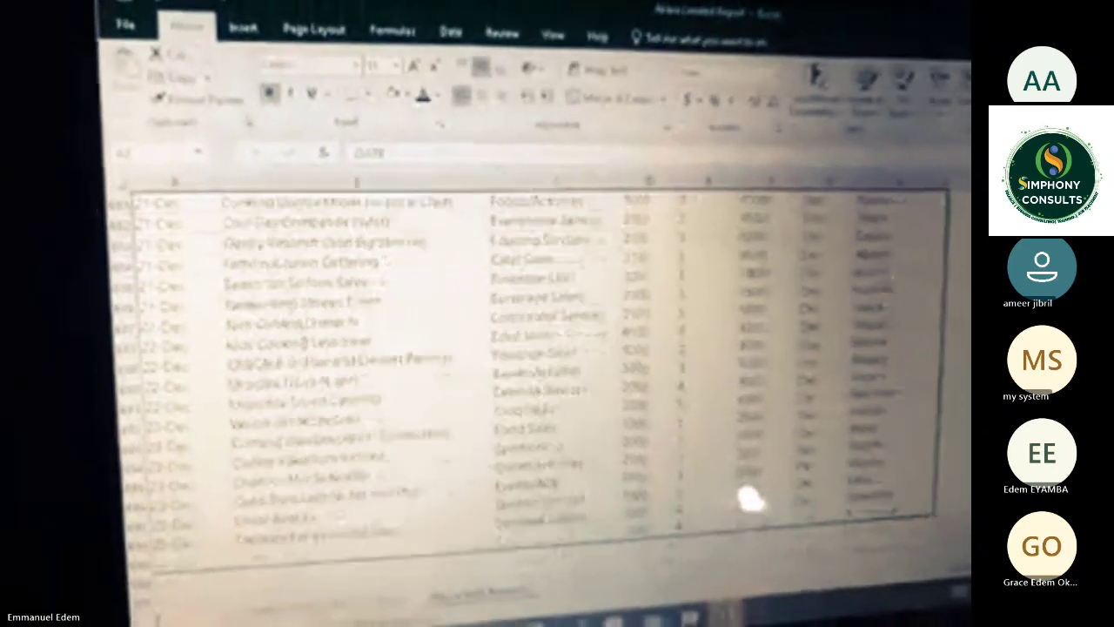
{"action": "left_click_drag", "start_coordinate": [879, 553], "coordinate": [833, 162]}
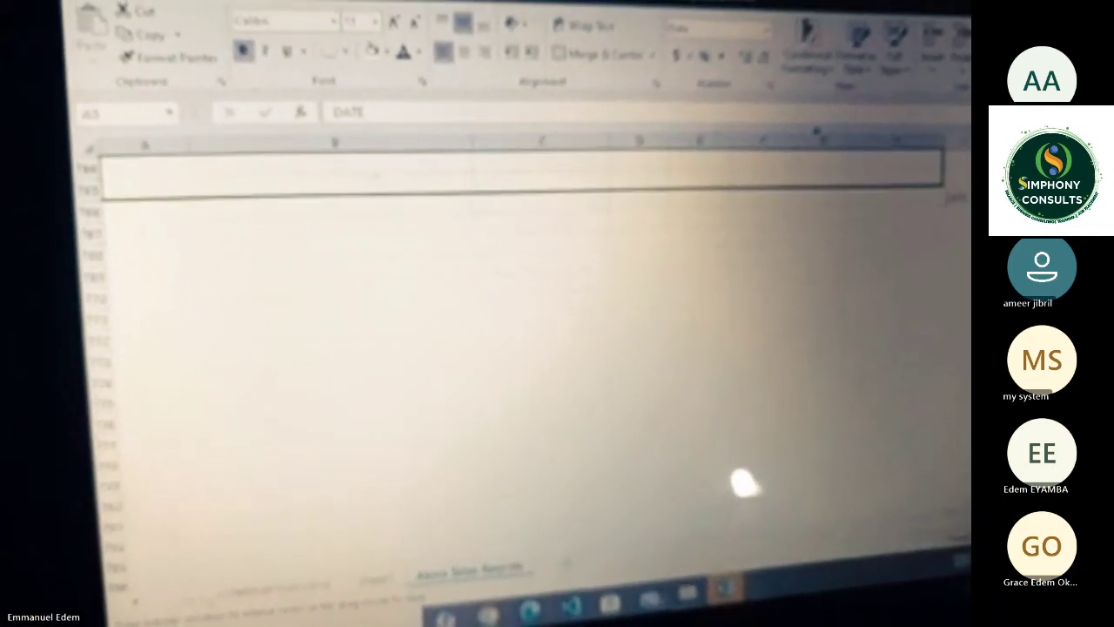
{"action": "left_click_drag", "start_coordinate": [803, 117], "coordinate": [823, 176]}
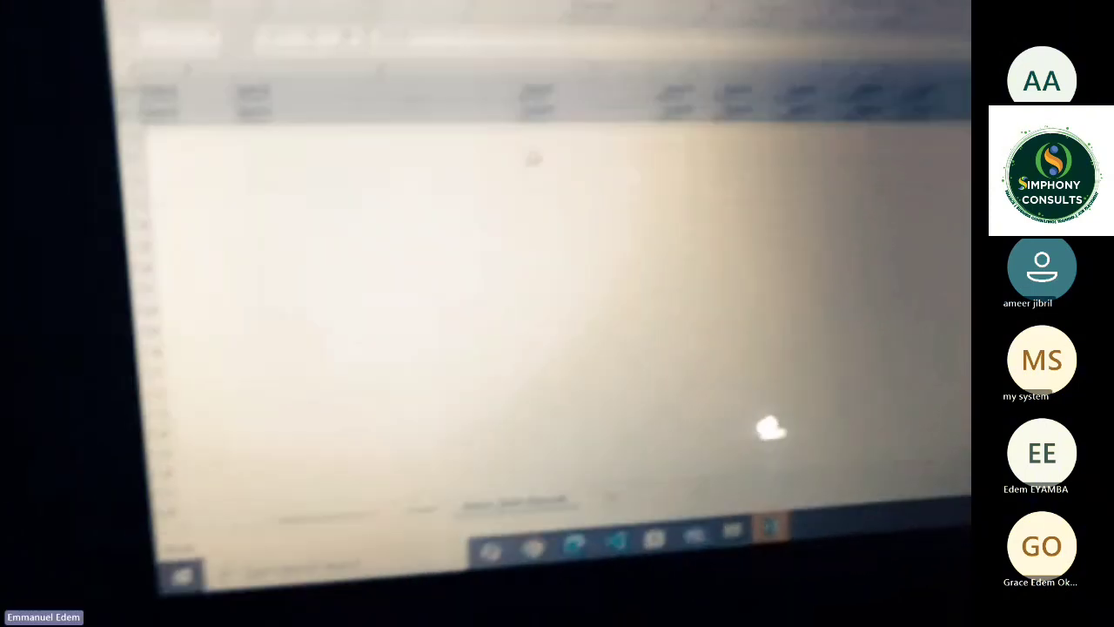
{"action": "key", "text": "ctrl+z"}
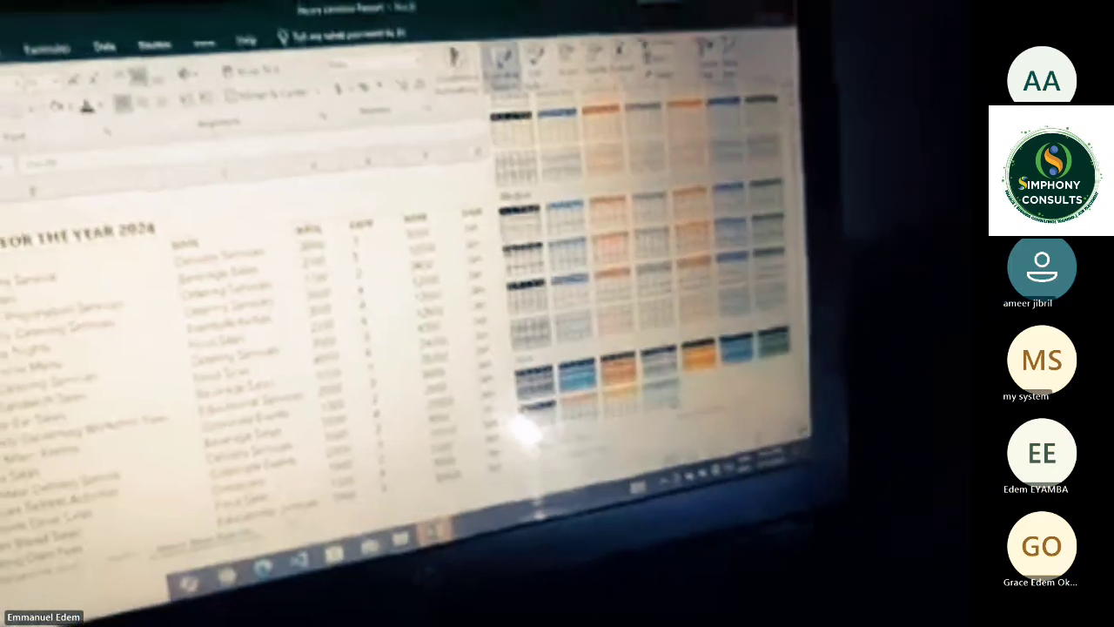
{"action": "left_click", "coordinate": [758, 408]}
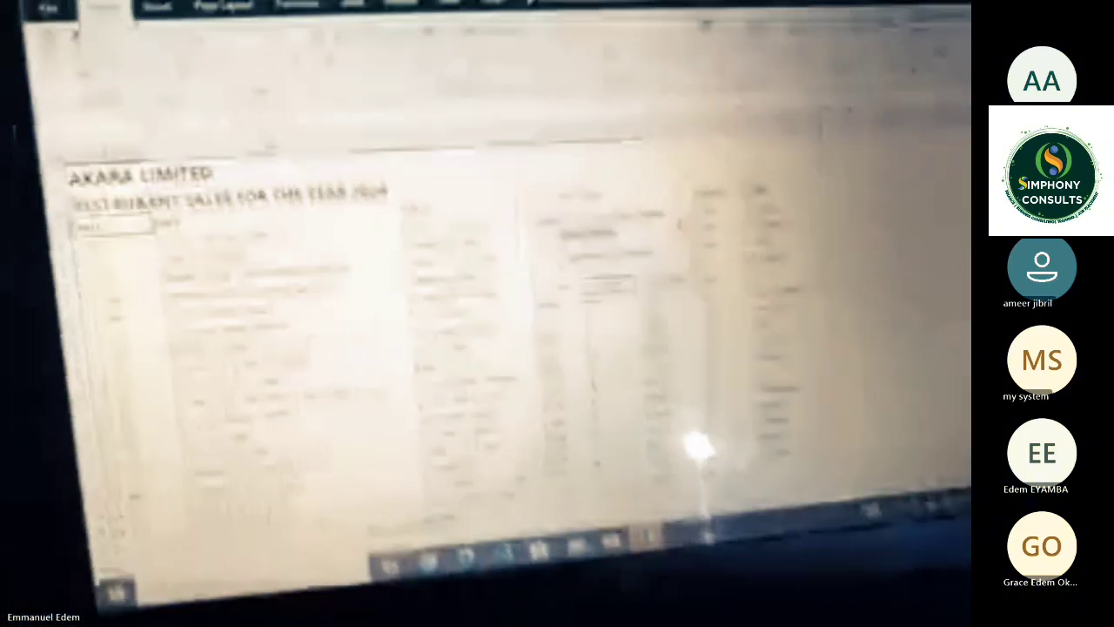
{"action": "left_click", "coordinate": [530, 262]}
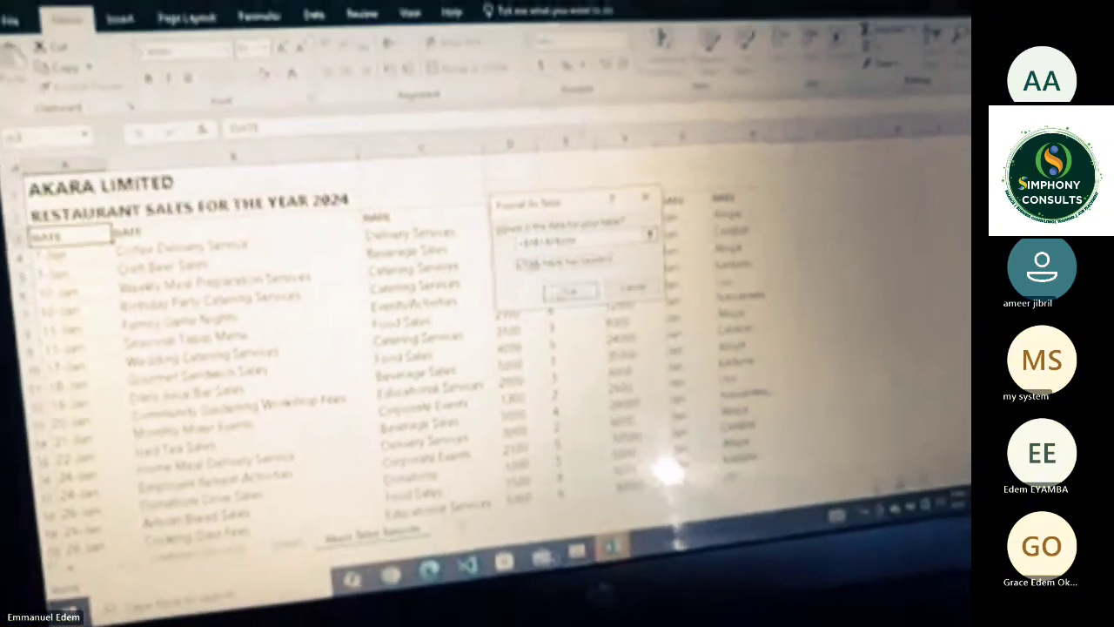
{"action": "left_click", "coordinate": [575, 288]}
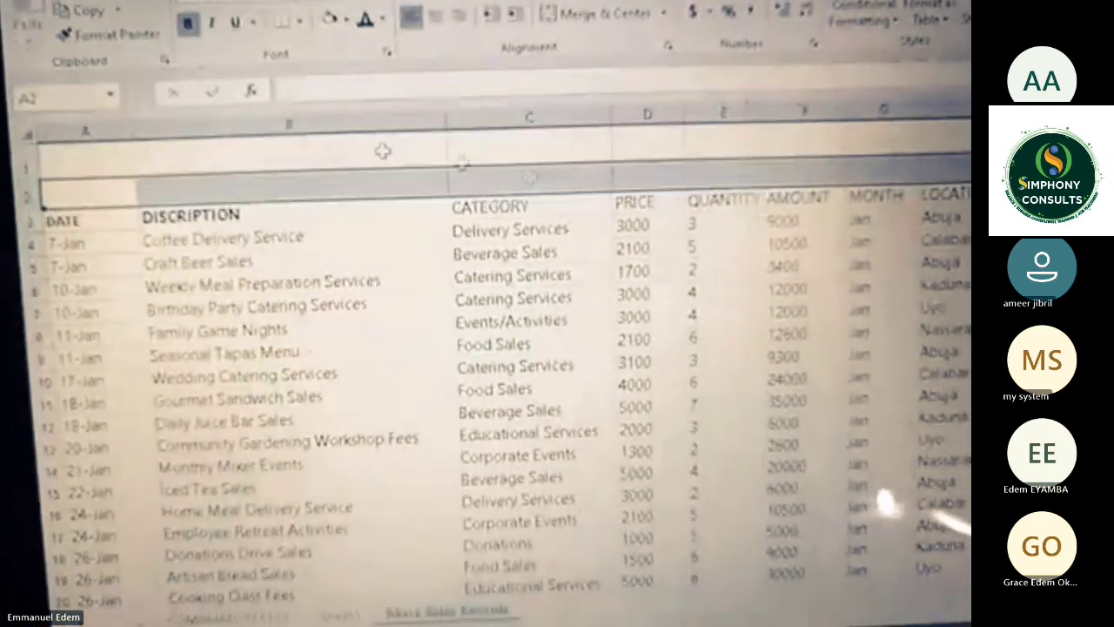
{"action": "left_click", "coordinate": [87, 222]}
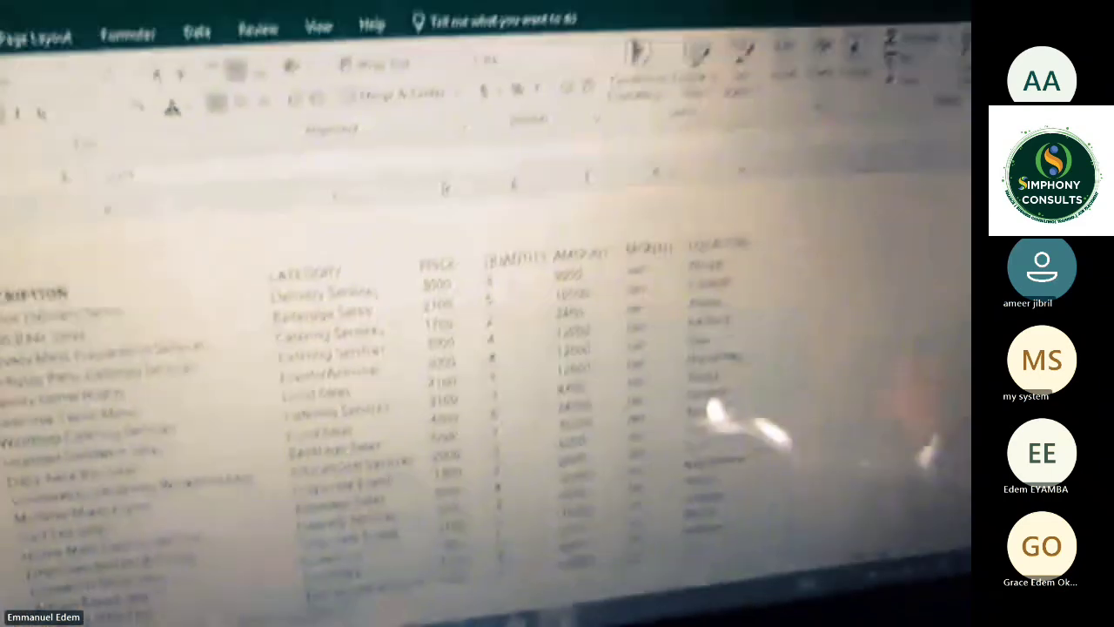
{"action": "key", "text": "ctrl+shift+Right"}
{"action": "key", "text": "ctrl+shift+Down"}
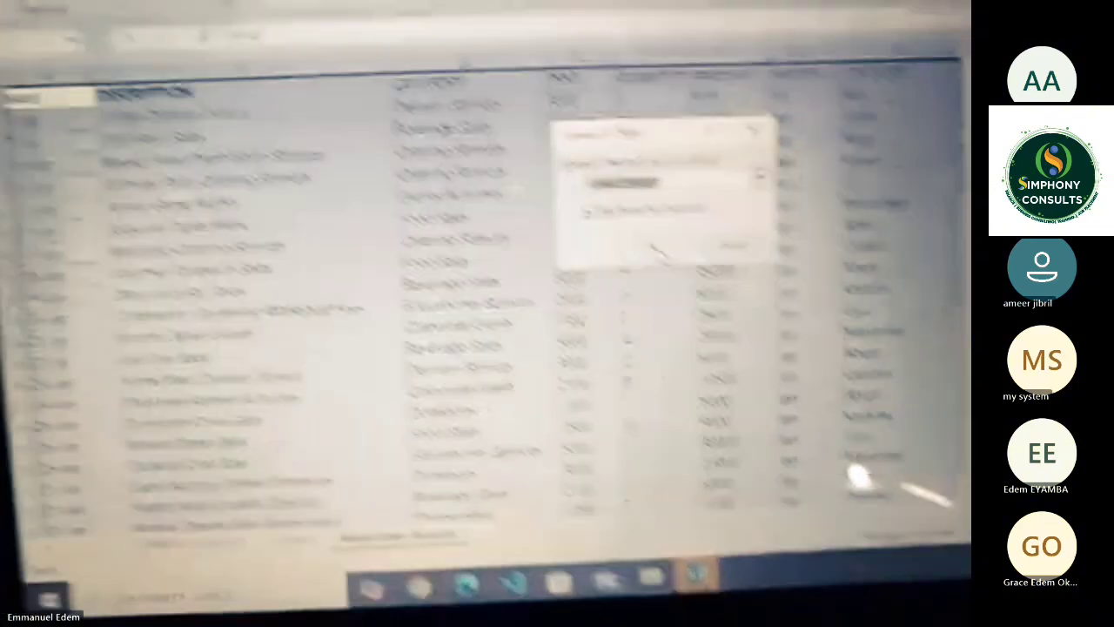
{"action": "scroll", "coordinate": [696, 260], "scroll_direction": "up", "scroll_amount": 1}
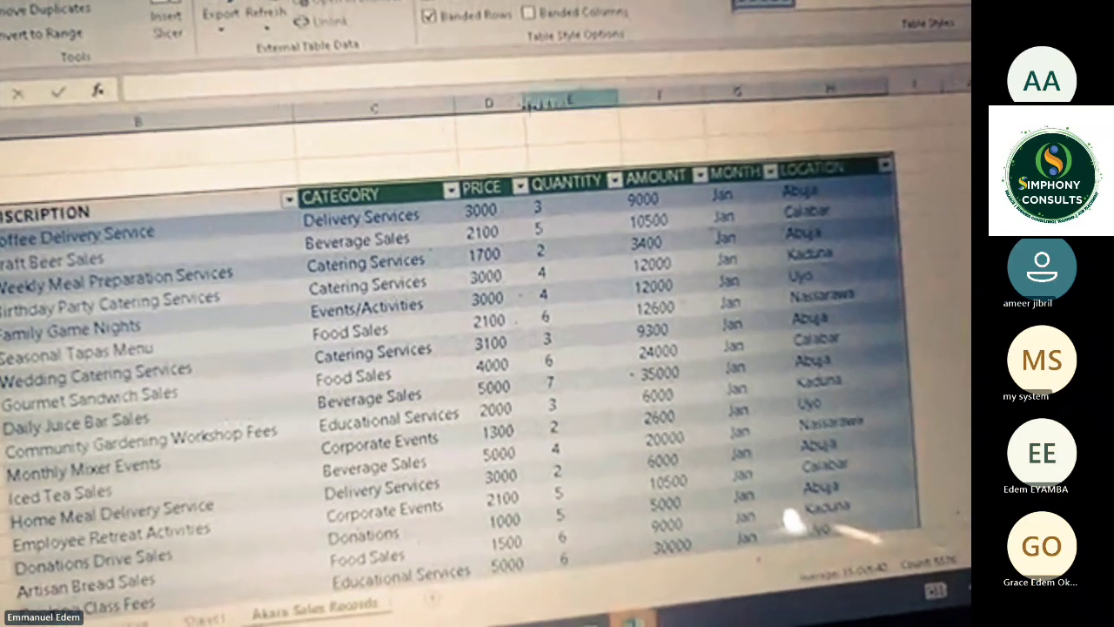
{"action": "left_click", "coordinate": [466, 108]}
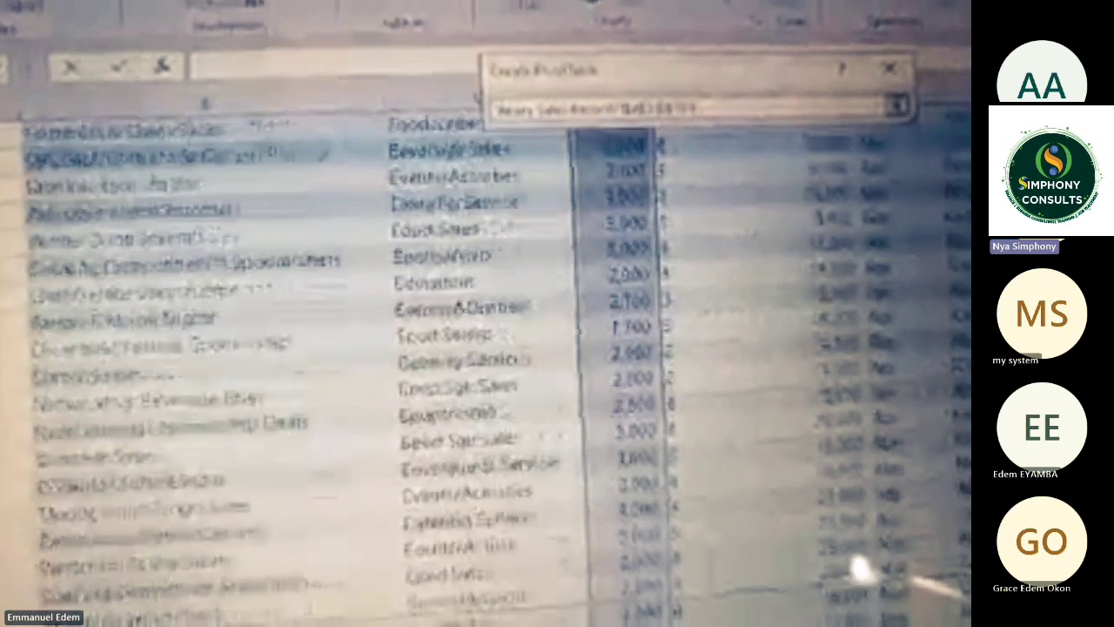
{"action": "scroll", "coordinate": [487, 374], "scroll_direction": "down", "scroll_amount": 8}
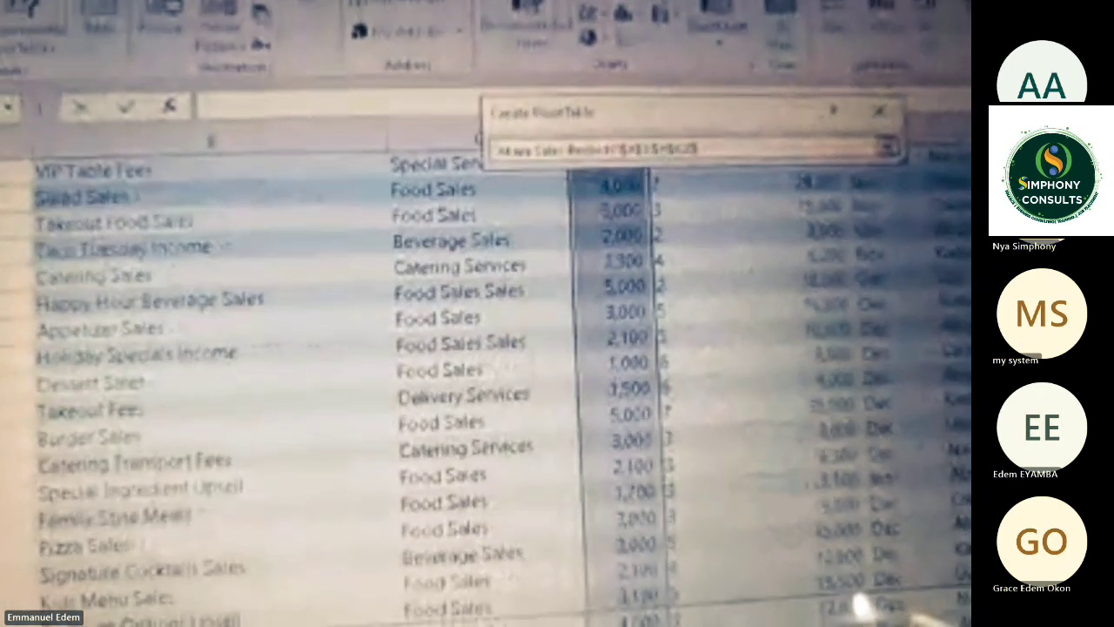
{"action": "scroll", "coordinate": [487, 374], "scroll_direction": "down", "scroll_amount": 1}
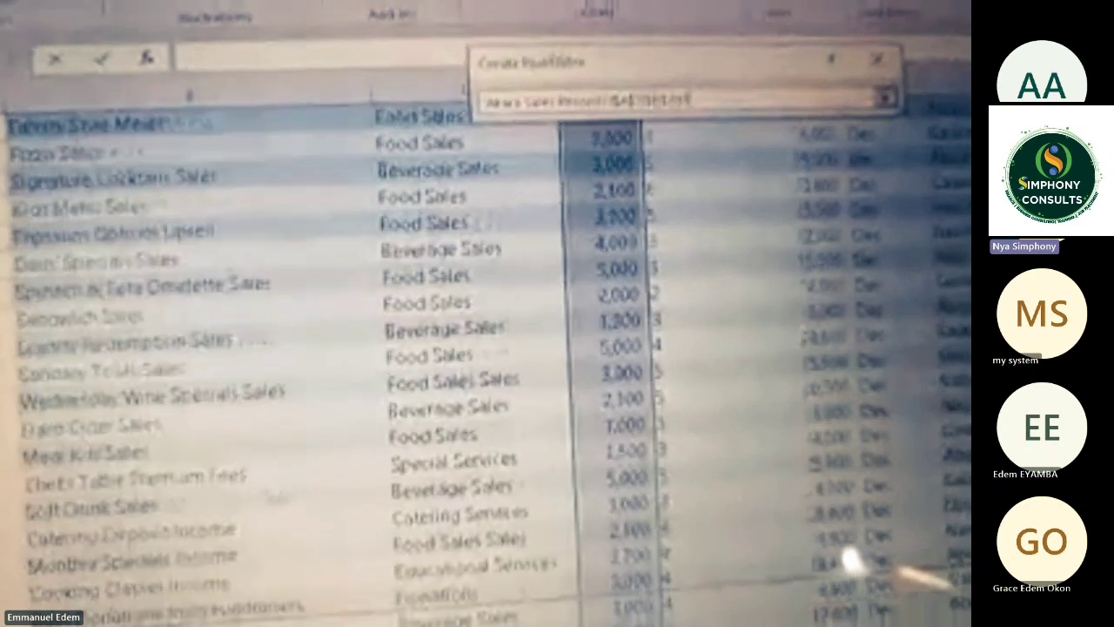
{"action": "scroll", "coordinate": [487, 374], "scroll_direction": "down", "scroll_amount": 1}
{"action": "scroll", "coordinate": [487, 374], "scroll_direction": "down", "scroll_amount": 3}
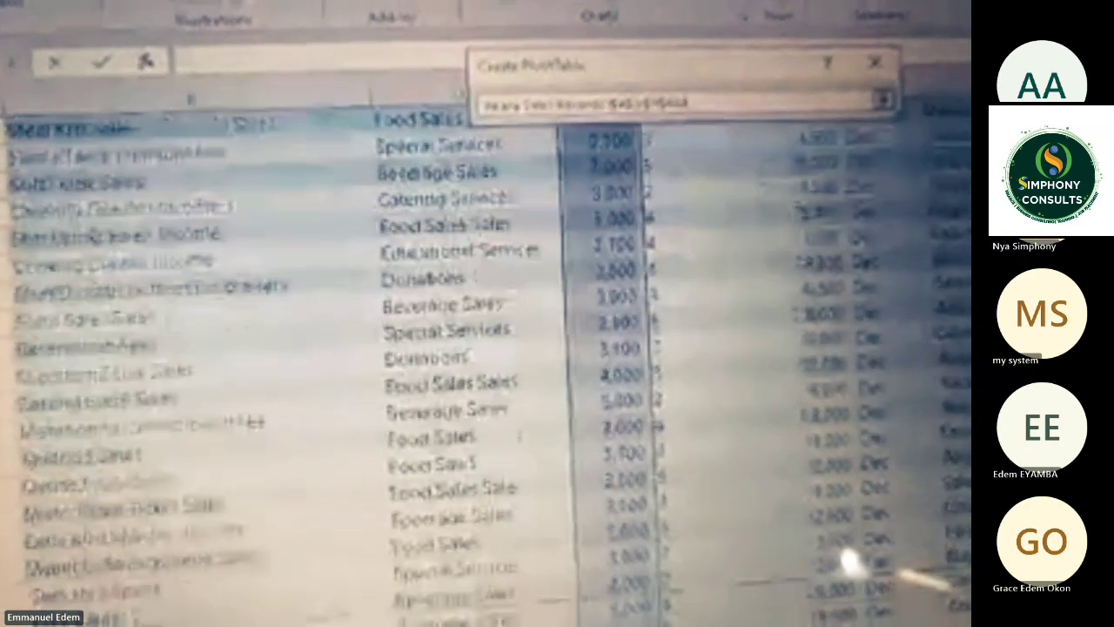
{"action": "scroll", "coordinate": [488, 374], "scroll_direction": "down", "scroll_amount": 3}
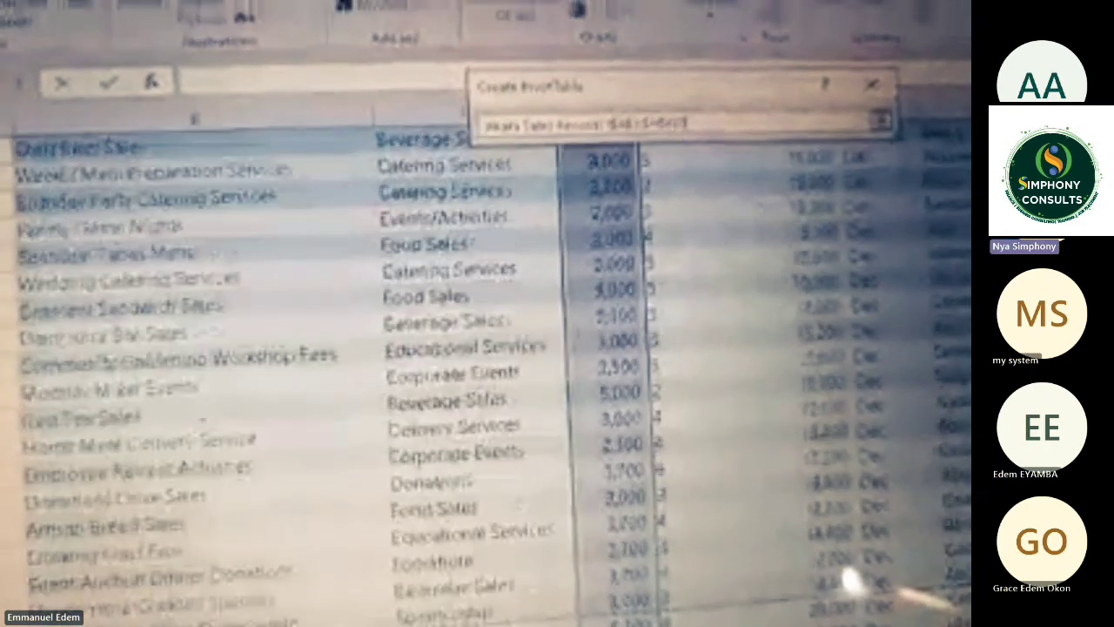
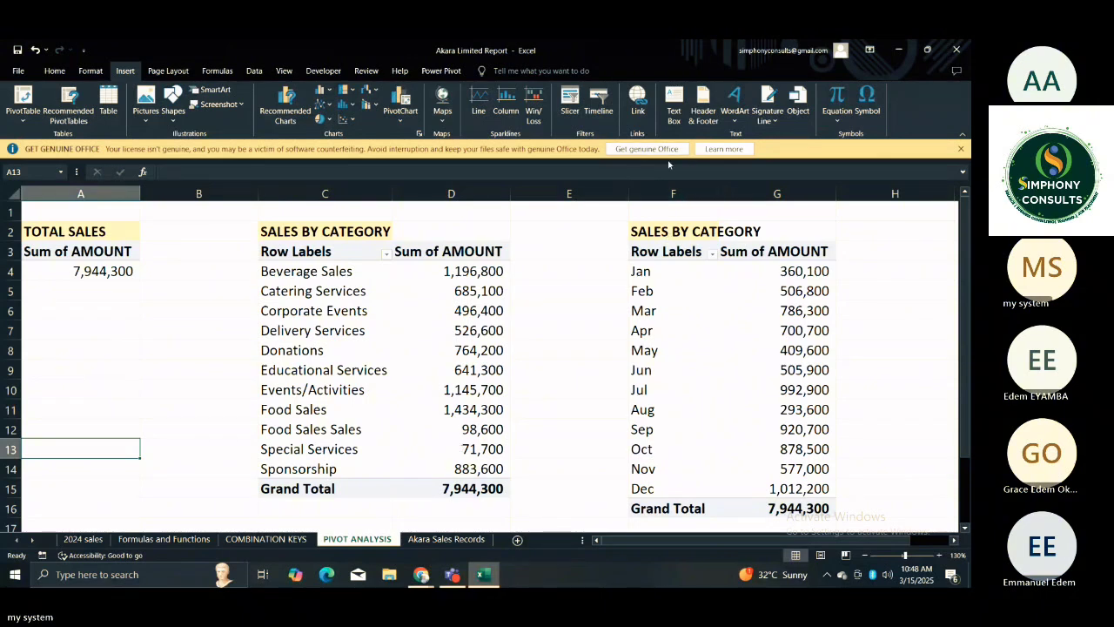
Change the title above the monthly PivotTable in F2 to SALES BY MONTH.
{"action": "left_click", "coordinate": [673, 228]}
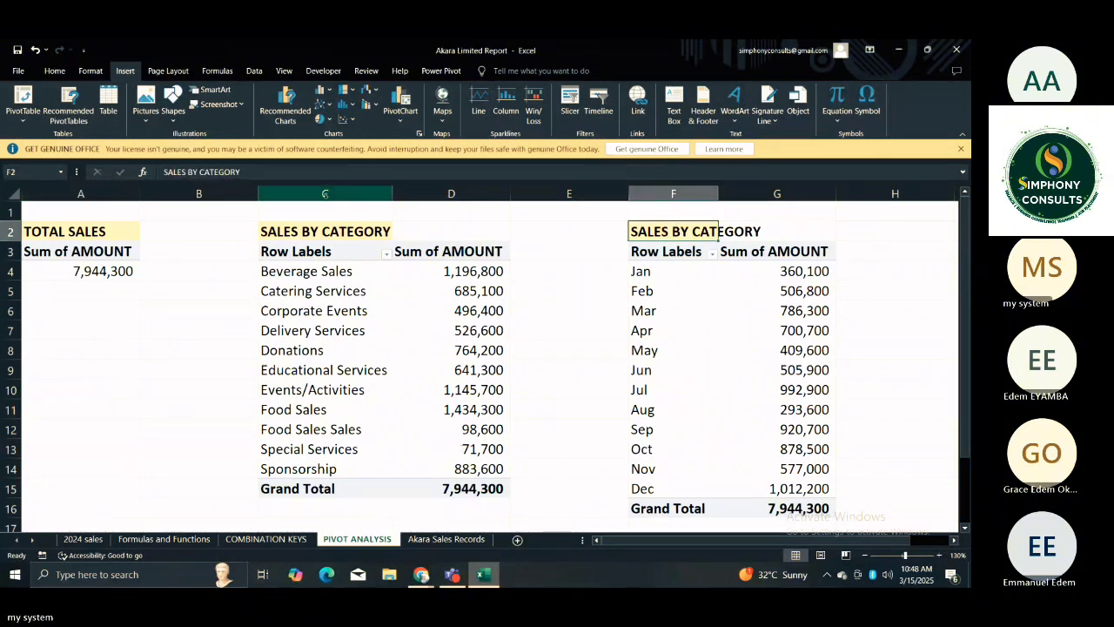
{"action": "left_click", "coordinate": [292, 172]}
{"action": "key", "text": "BackSpace"}
{"action": "key", "text": "BackSpace"}
{"action": "key", "text": "BackSpace"}
{"action": "key", "text": "BackSpace"}
{"action": "key", "text": "BackSpace"}
{"action": "key", "text": "BackSpace"}
{"action": "key", "text": "BackSpace"}
{"action": "key", "text": "BackSpace"}
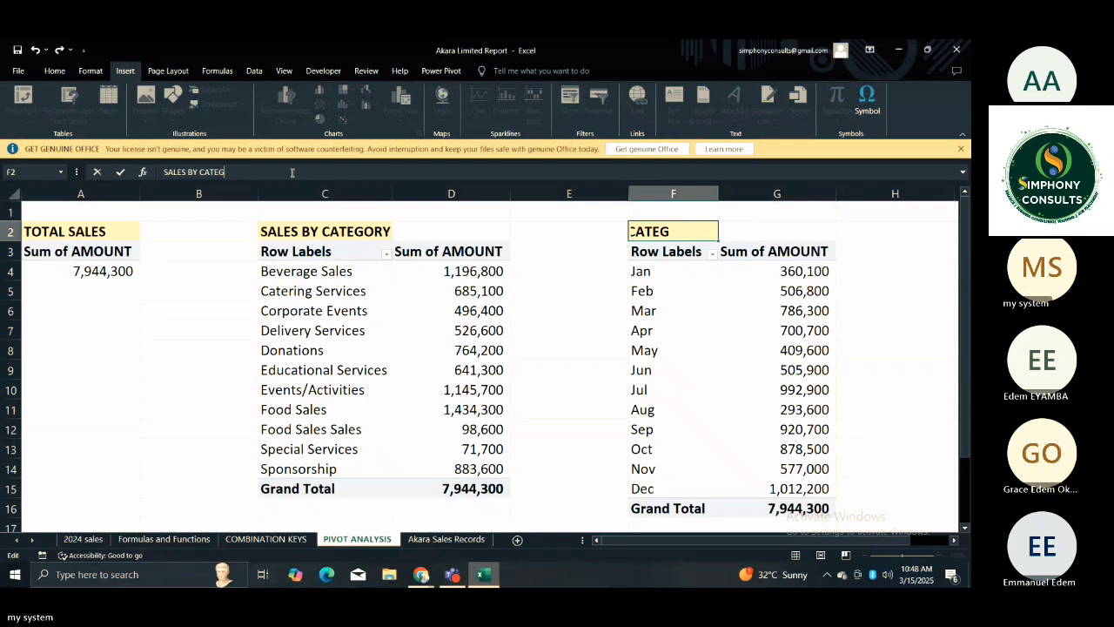
{"action": "type", "text": "MONTH"}
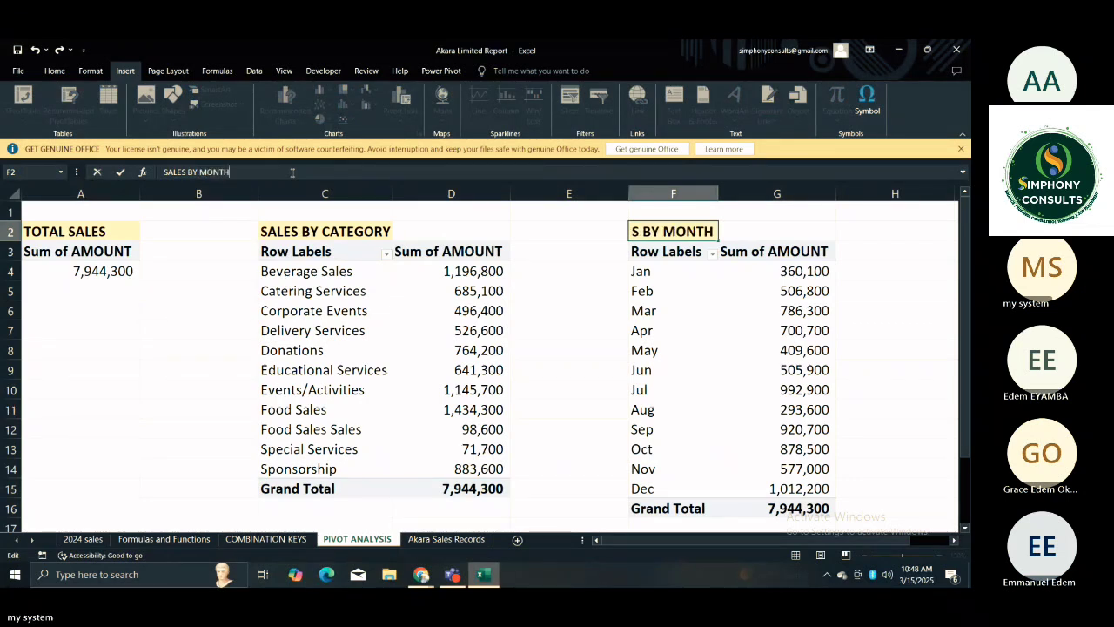
{"action": "key", "text": "Return"}
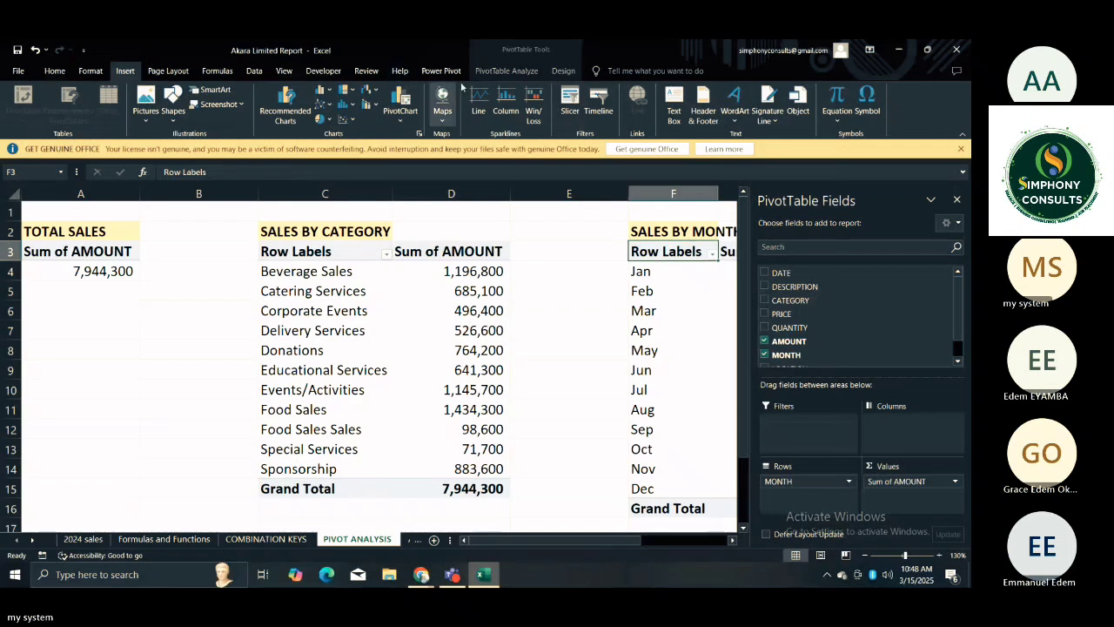
{"action": "left_click", "coordinate": [542, 225]}
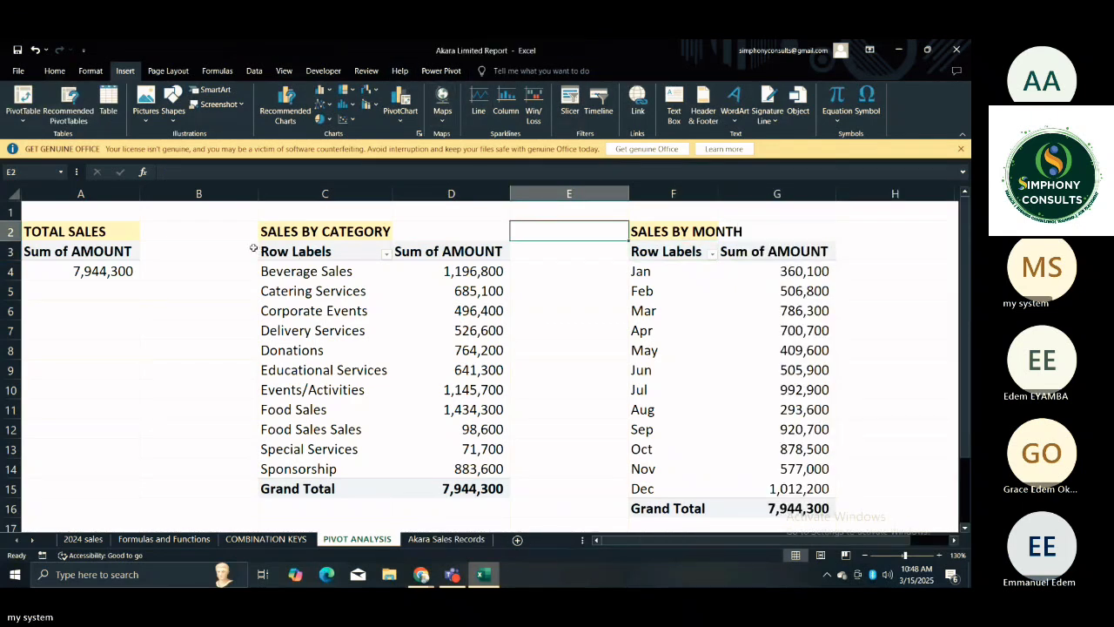
{"action": "left_click", "coordinate": [255, 250]}
{"action": "left_click", "coordinate": [587, 263]}
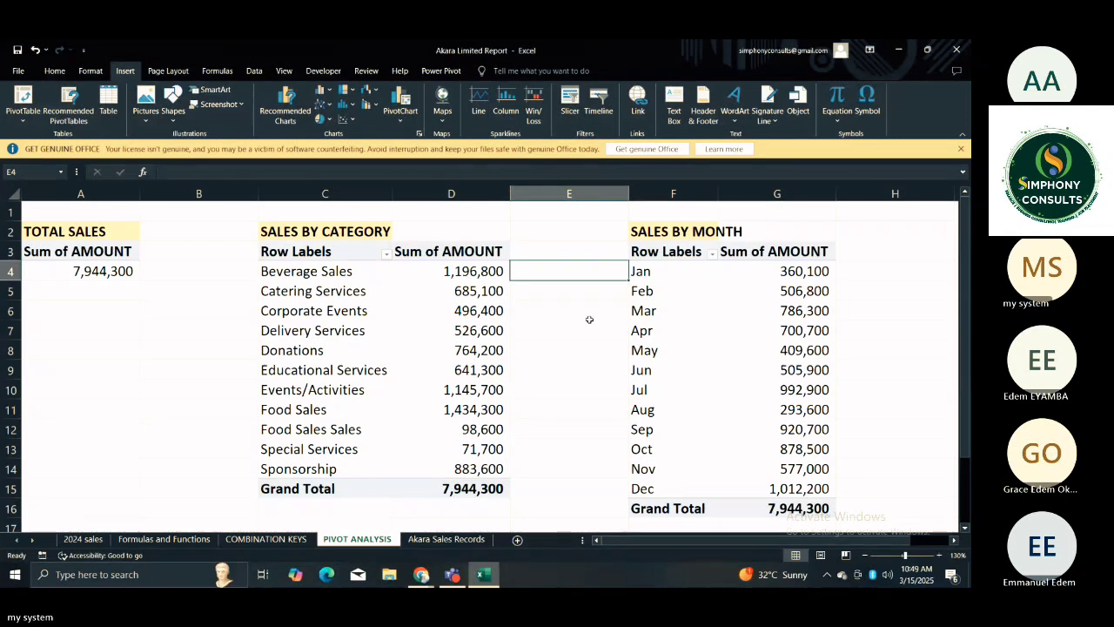
{"action": "left_click_drag", "start_coordinate": [589, 319], "coordinate": [432, 252]}
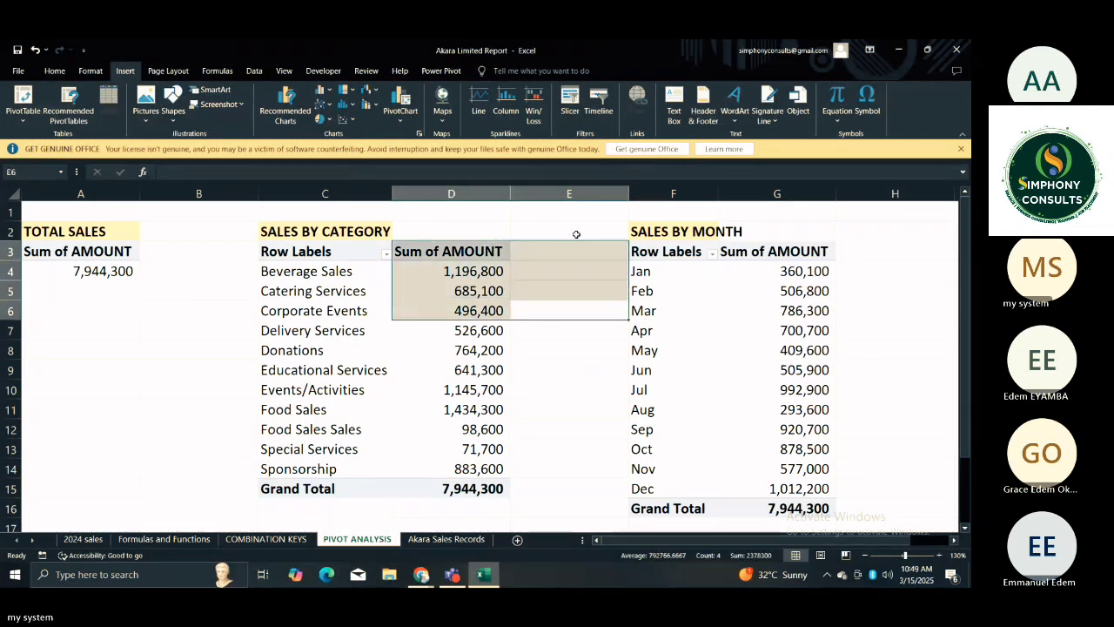
{"action": "left_click", "coordinate": [538, 197]}
{"action": "left_click", "coordinate": [570, 229]}
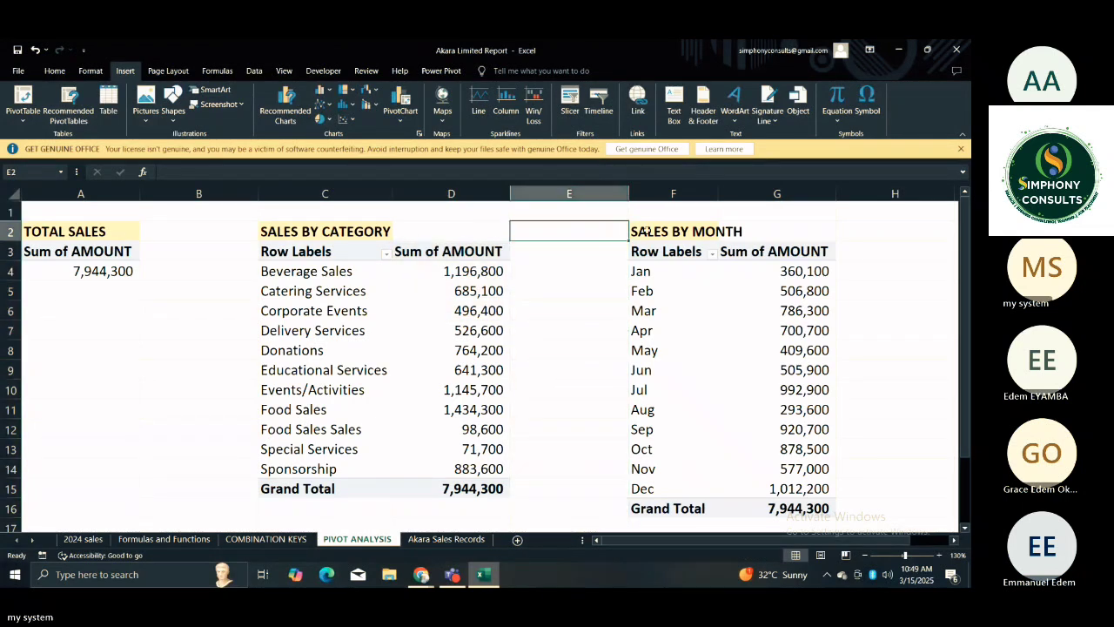
Fill the SALES BY MONTH title cells F2:G2 with the same light yellow as the other titles.
{"action": "left_click", "coordinate": [651, 230]}
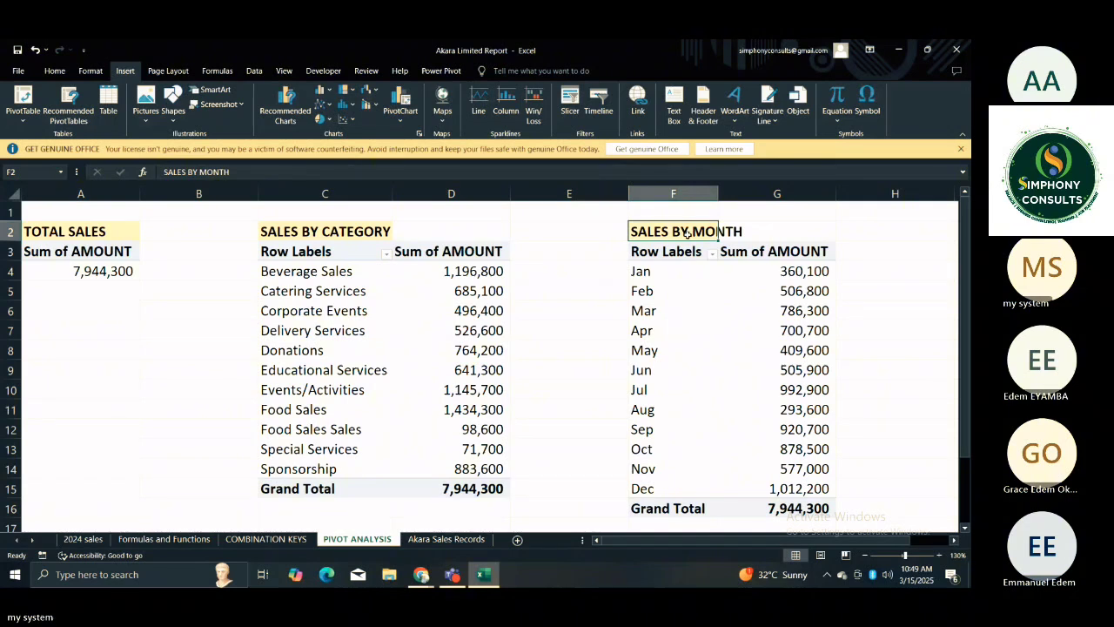
{"action": "left_click_drag", "start_coordinate": [687, 233], "coordinate": [783, 232]}
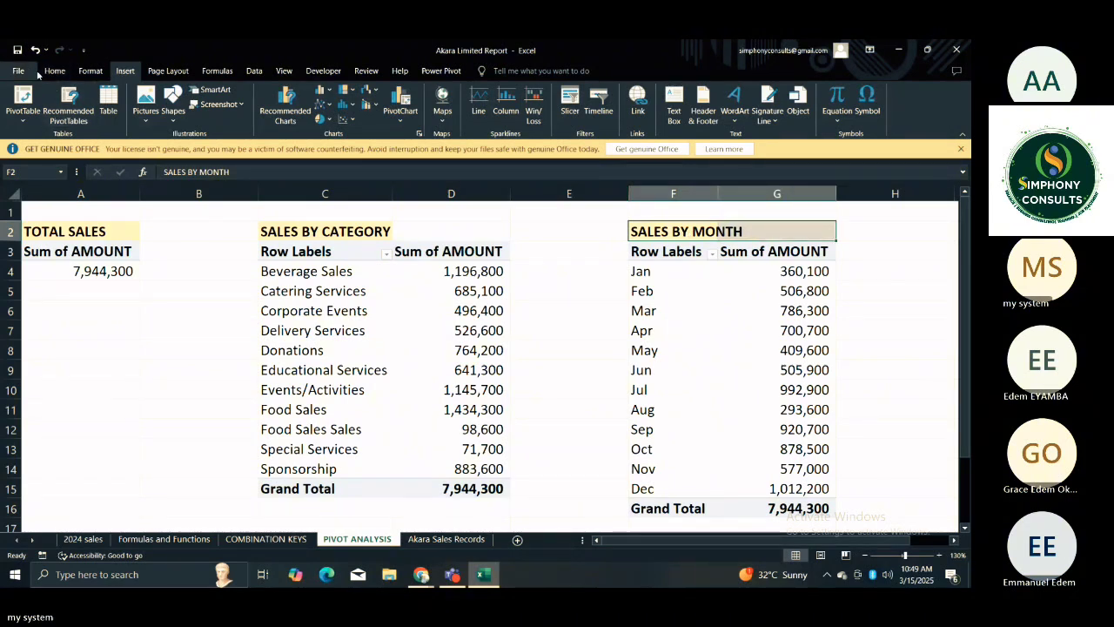
{"action": "left_click", "coordinate": [18, 72]}
{"action": "left_click", "coordinate": [18, 84]}
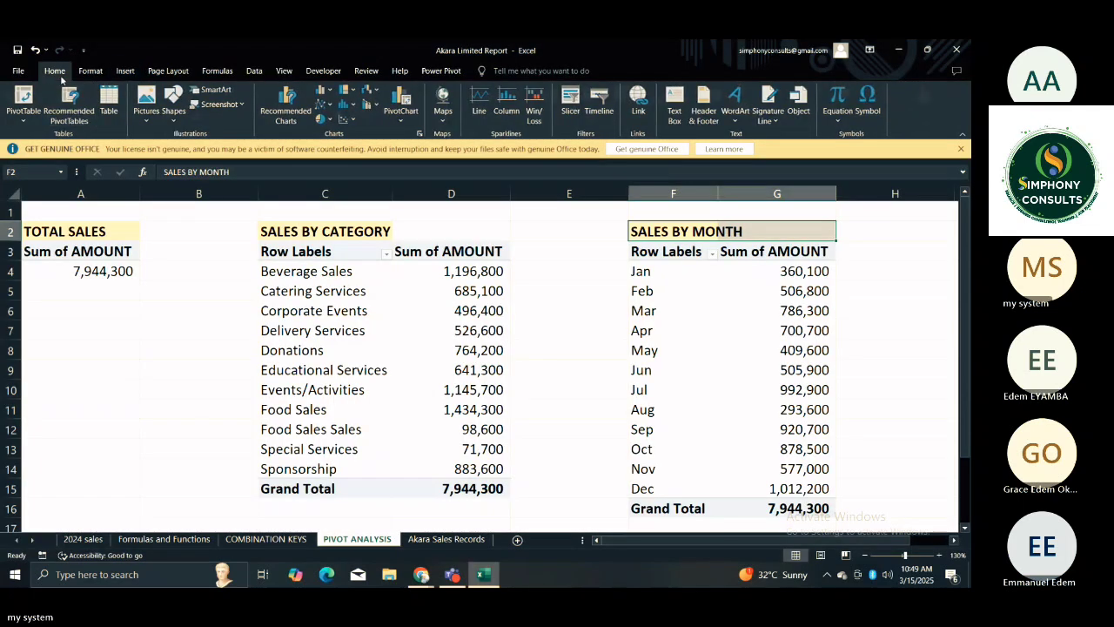
{"action": "left_click", "coordinate": [203, 114]}
{"action": "left_click", "coordinate": [449, 228]}
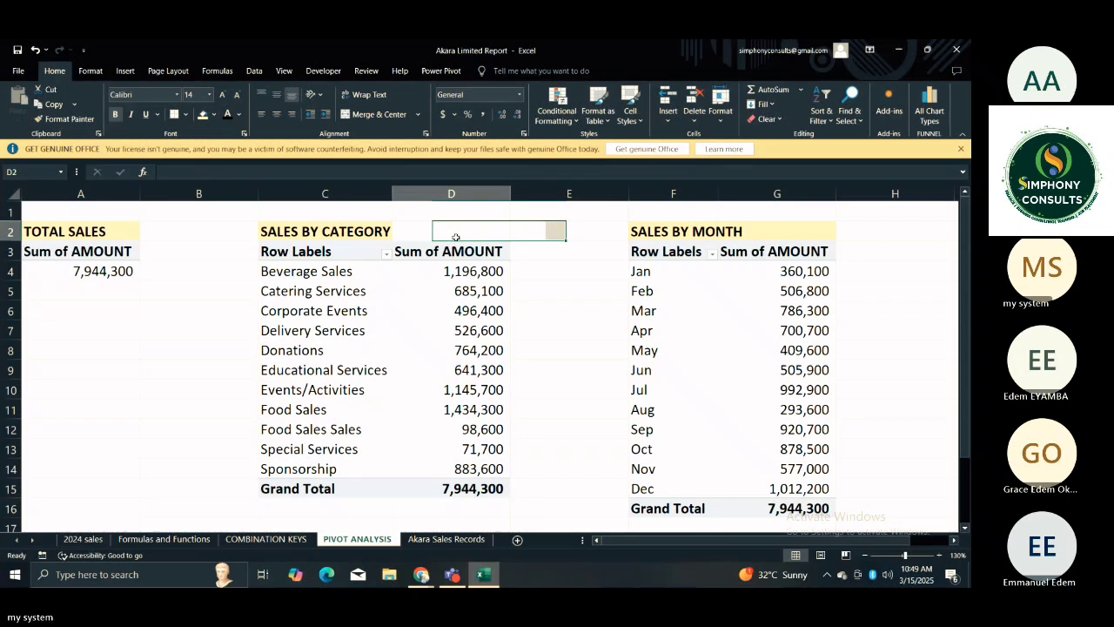
{"action": "left_click", "coordinate": [227, 272]}
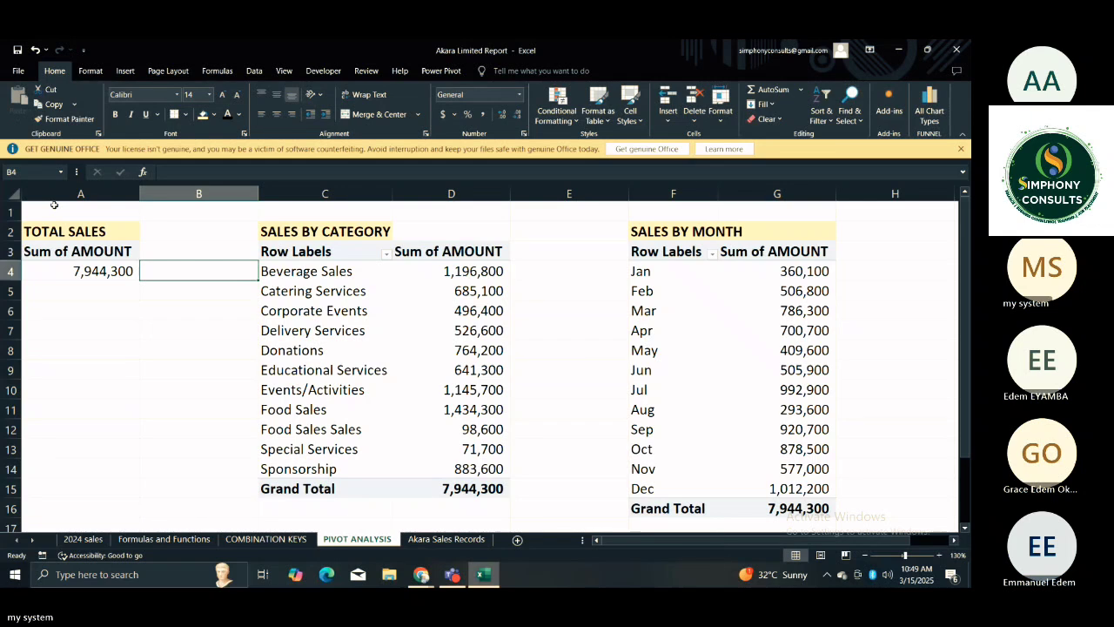
Delete the sales by category and sales by month PivotTables with their titles in B2:H16.
{"action": "left_click_drag", "start_coordinate": [218, 227], "coordinate": [887, 505]}
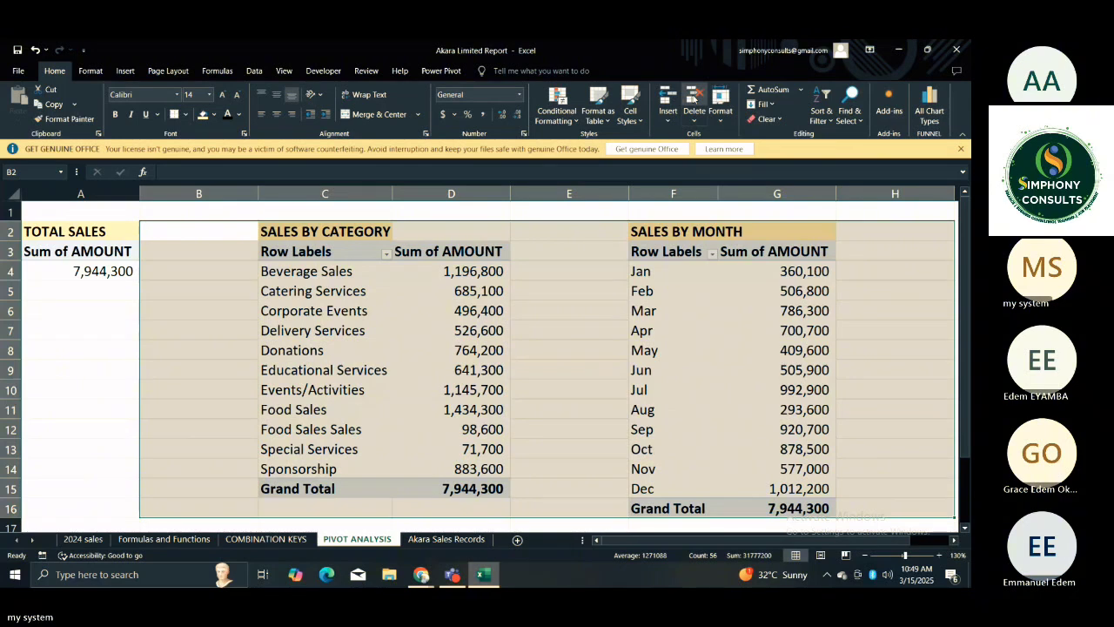
{"action": "left_click", "coordinate": [694, 97]}
{"action": "left_click", "coordinate": [231, 237]}
{"action": "left_click", "coordinate": [126, 251]}
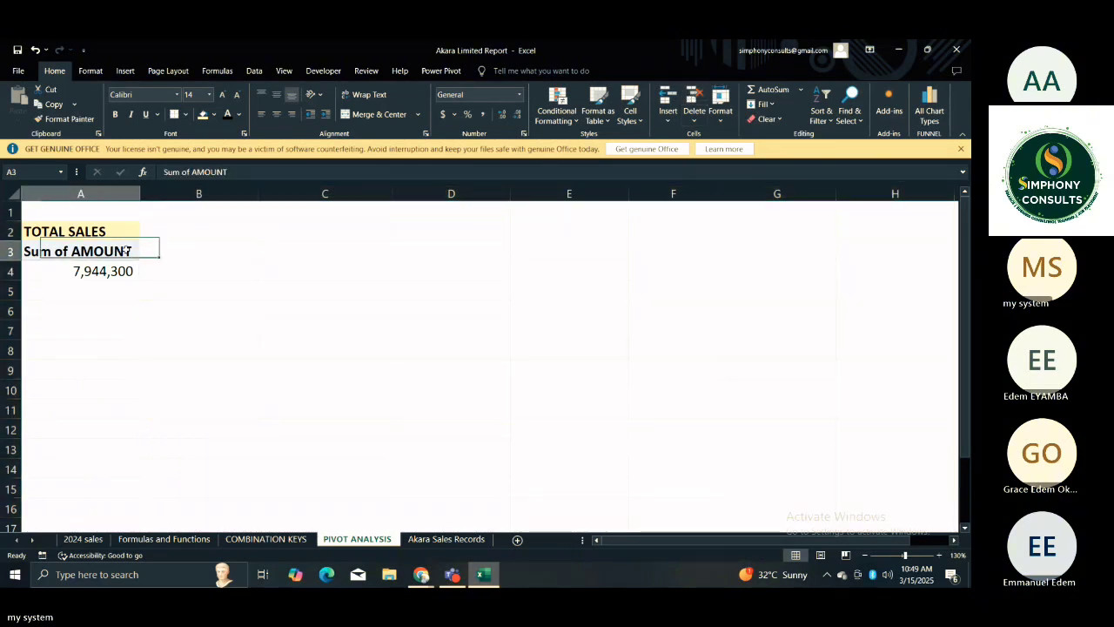
{"action": "left_click", "coordinate": [209, 250]}
{"action": "left_click", "coordinate": [98, 228]}
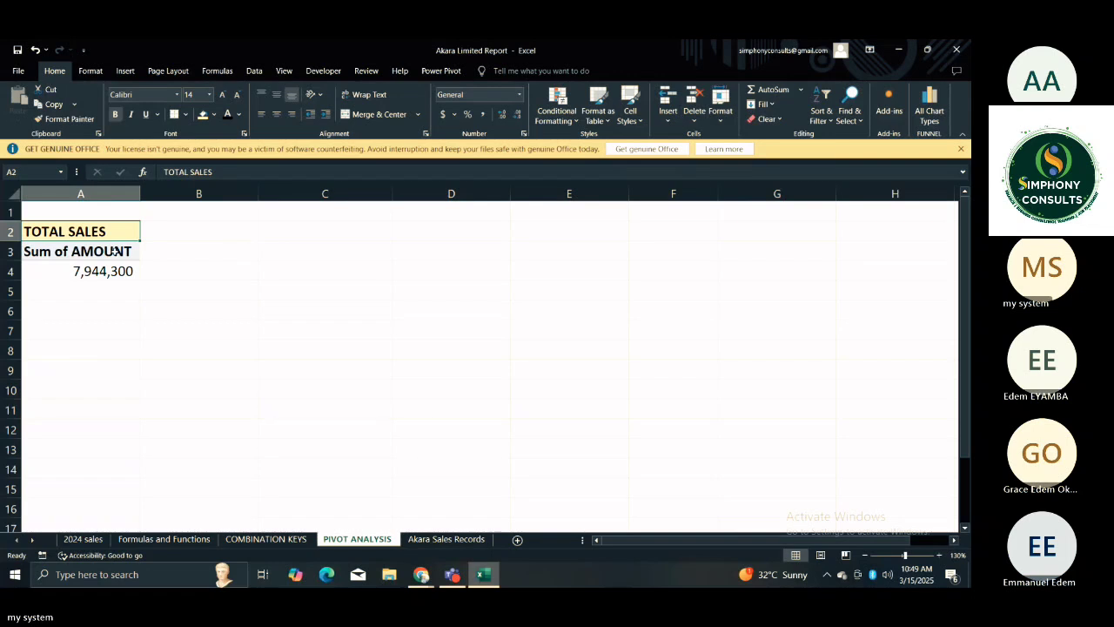
Clear the TOTAL SALES title in A2 and empty the PivotTable below it by removing the AMOUNT field.
{"action": "left_click", "coordinate": [113, 251]}
{"action": "left_click", "coordinate": [95, 232]}
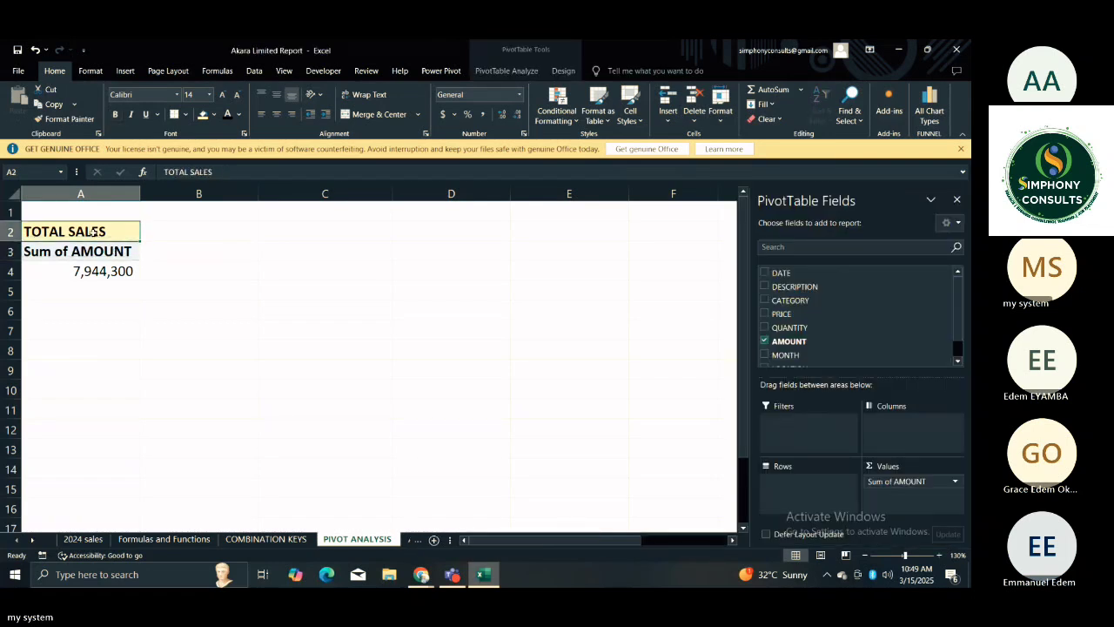
{"action": "key", "text": "Delete"}
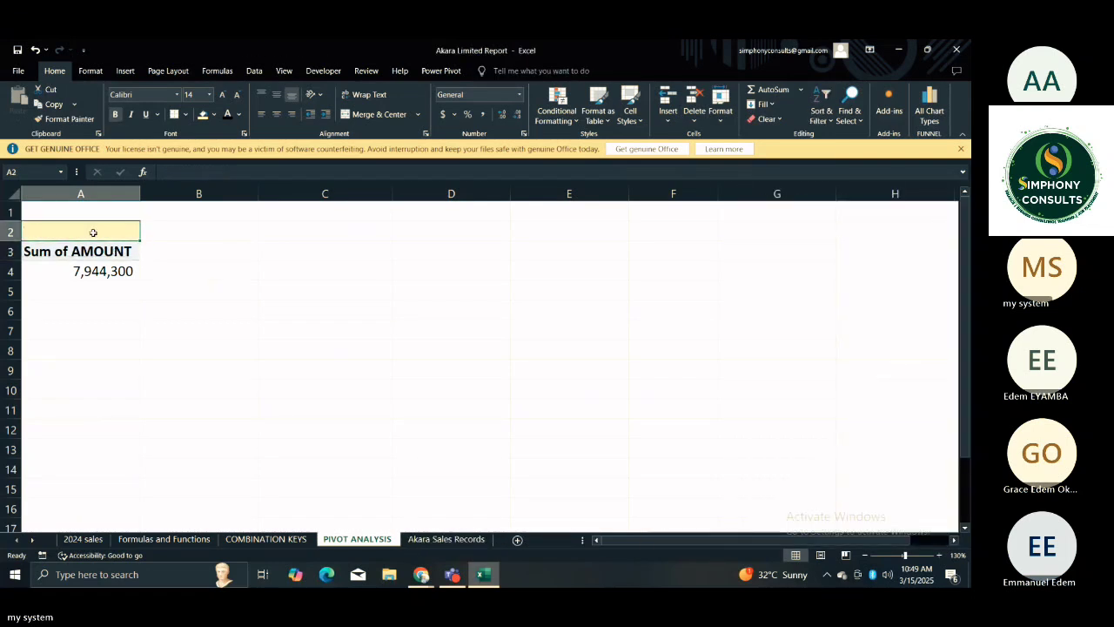
{"action": "left_click", "coordinate": [86, 257]}
{"action": "key", "text": "Delete"}
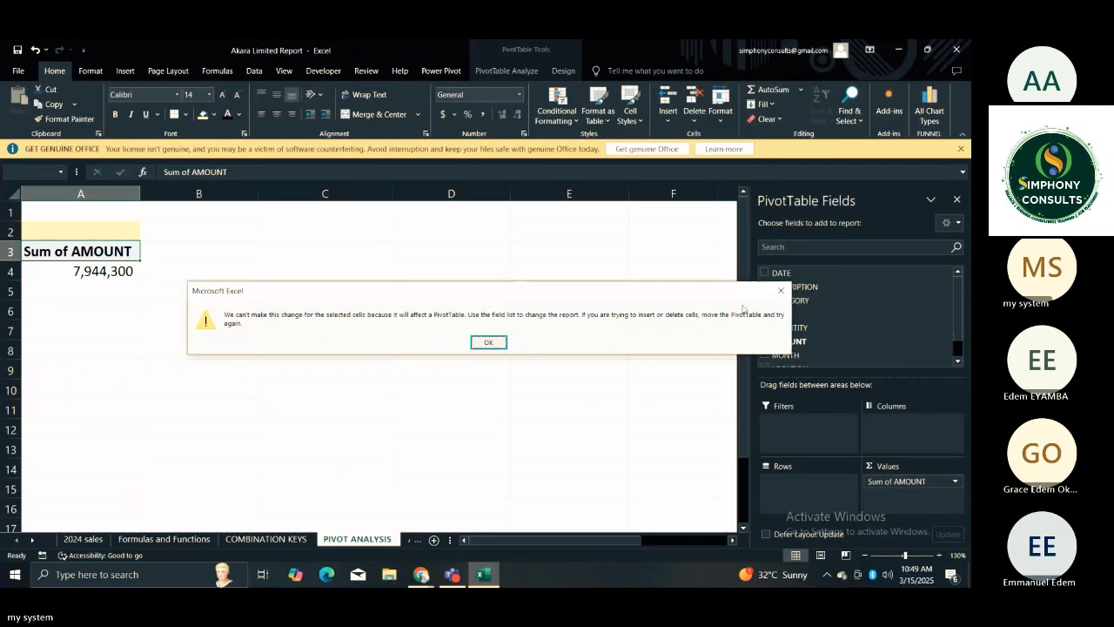
{"action": "left_click", "coordinate": [781, 289]}
{"action": "left_click", "coordinate": [440, 310]}
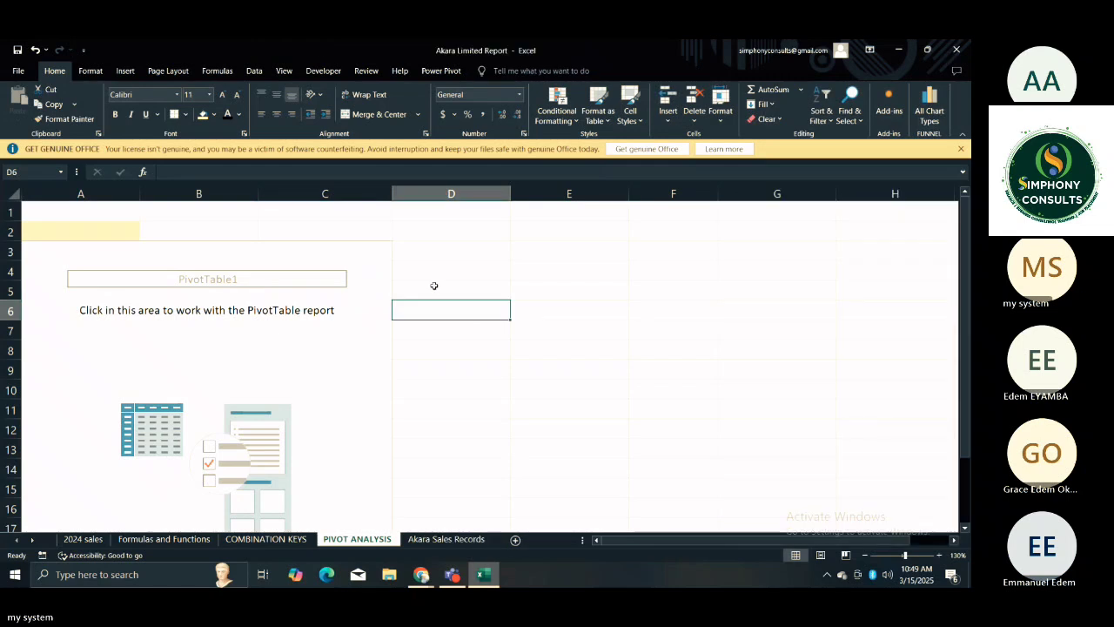
{"action": "left_click", "coordinate": [284, 333]}
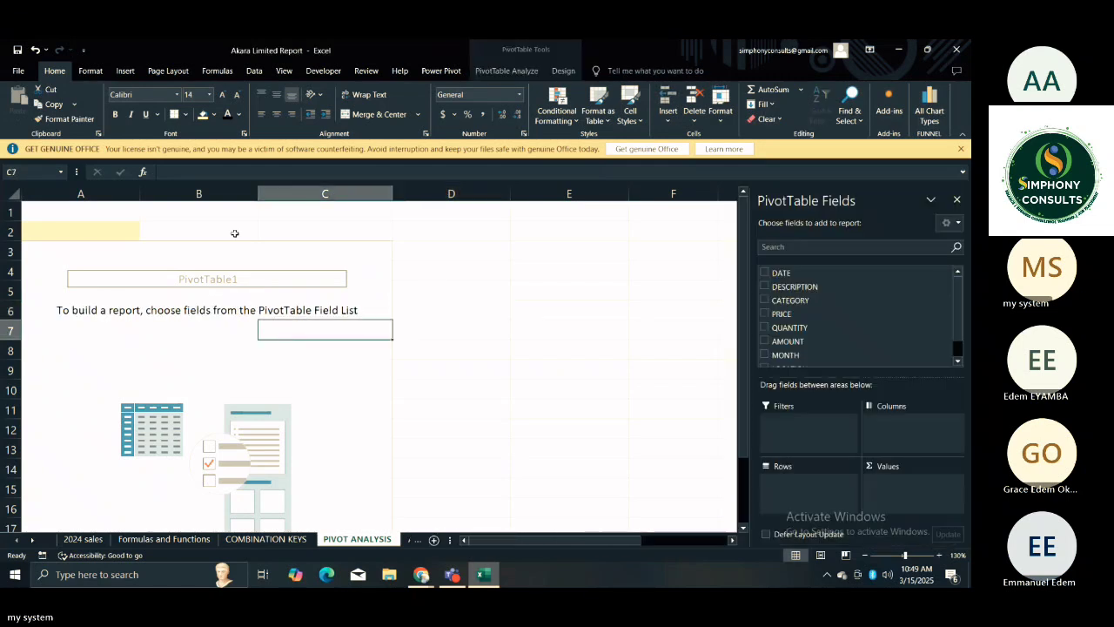
Narrow columns A, B and C around the empty PivotTable.
{"action": "left_click_drag", "start_coordinate": [139, 190], "coordinate": [107, 191]}
{"action": "left_click_drag", "start_coordinate": [222, 191], "coordinate": [185, 186]}
{"action": "left_click_drag", "start_coordinate": [328, 191], "coordinate": [290, 190]}
{"action": "left_click", "coordinate": [404, 228]}
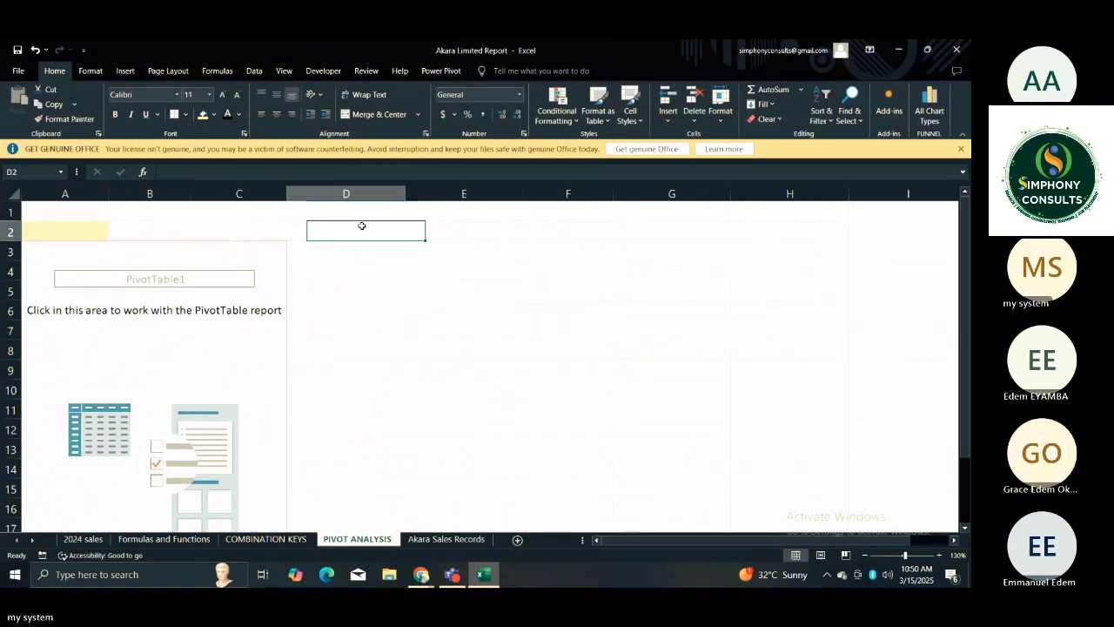
Show how the PivotTable field list appears and disappears by selecting cells inside and outside the empty PivotTable.
{"action": "left_click", "coordinate": [236, 289]}
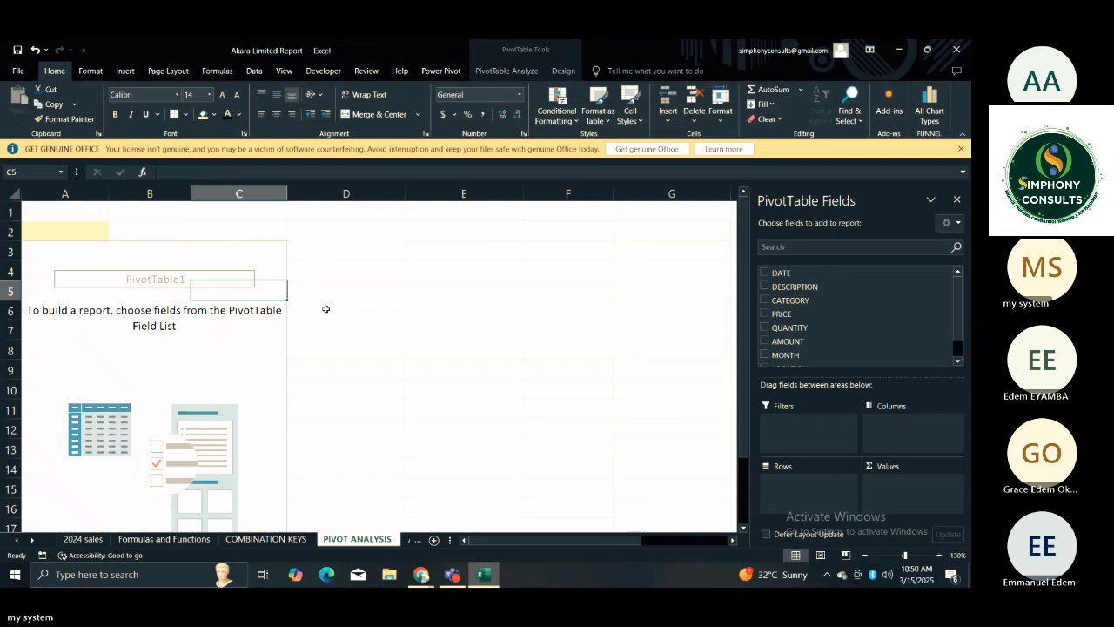
{"action": "left_click", "coordinate": [336, 310]}
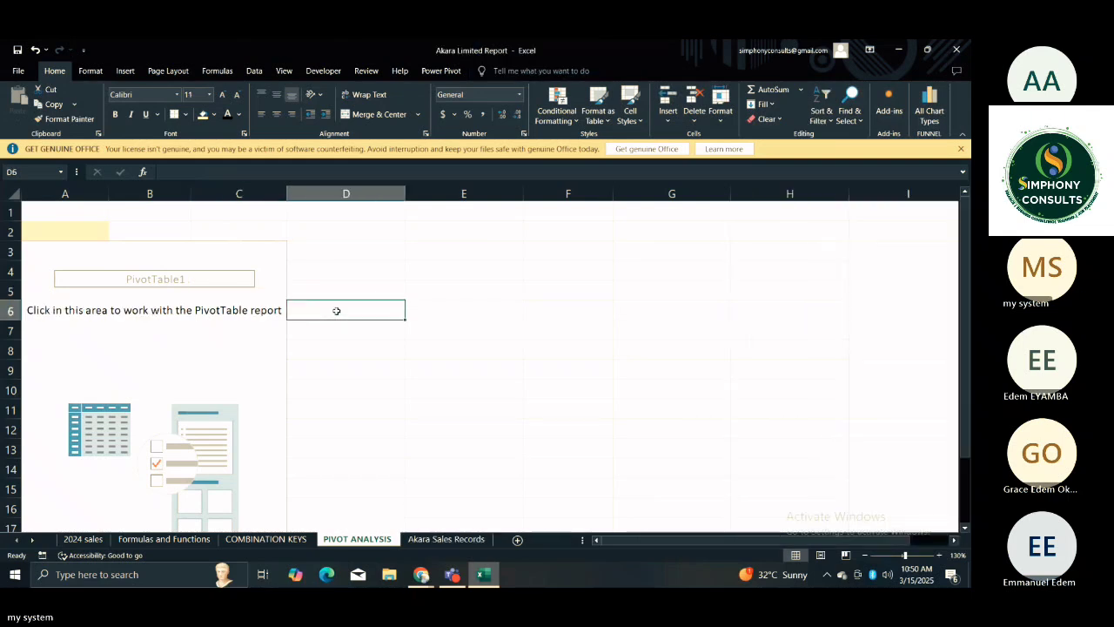
{"action": "left_click", "coordinate": [276, 323]}
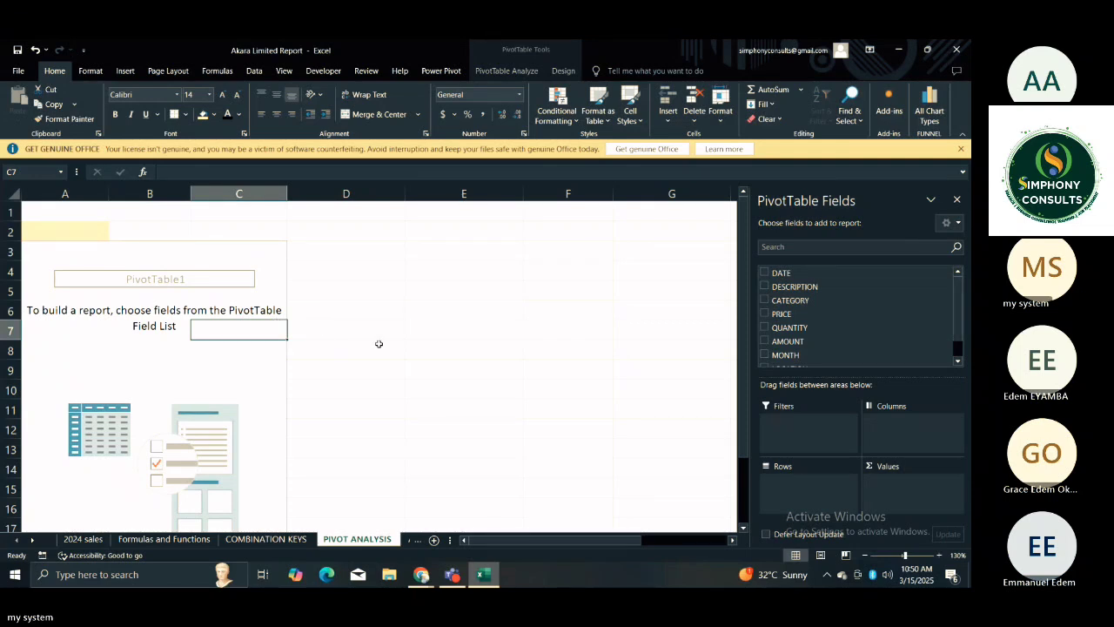
{"action": "left_click", "coordinate": [371, 290]}
{"action": "left_click", "coordinate": [251, 310]}
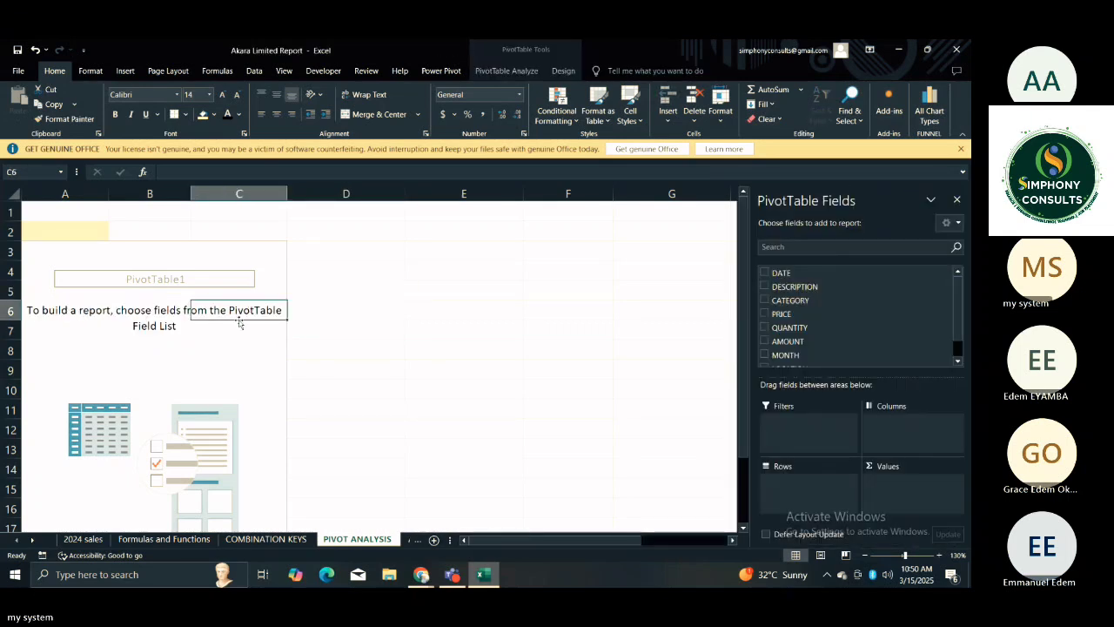
{"action": "left_click", "coordinate": [220, 343]}
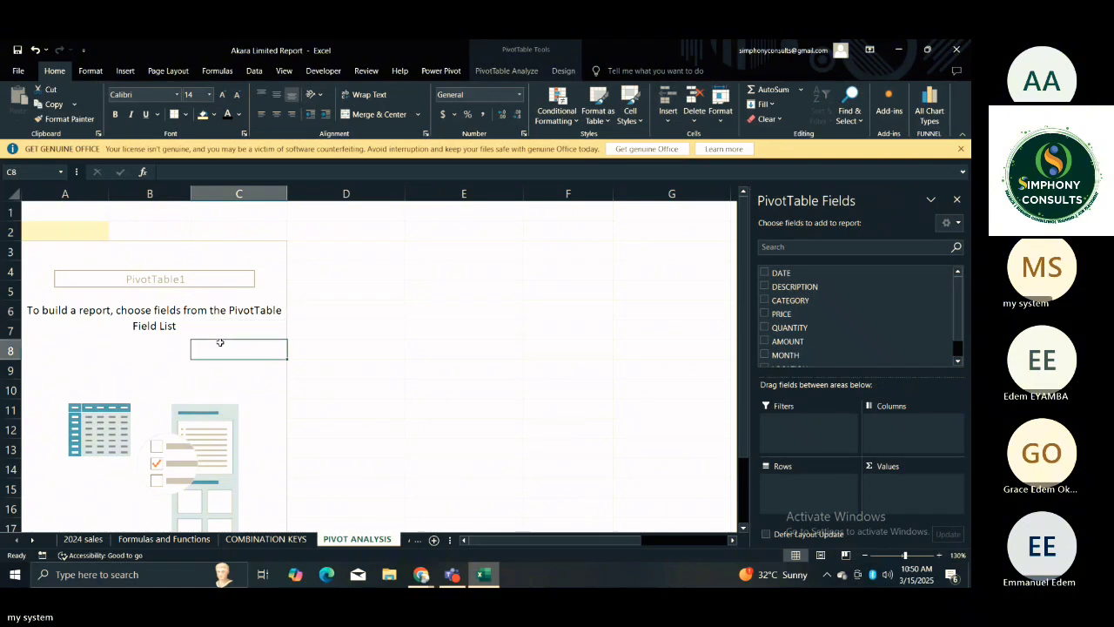
Add the AMOUNT field to the values of the empty PivotTable at A3.
{"action": "left_click", "coordinate": [165, 348]}
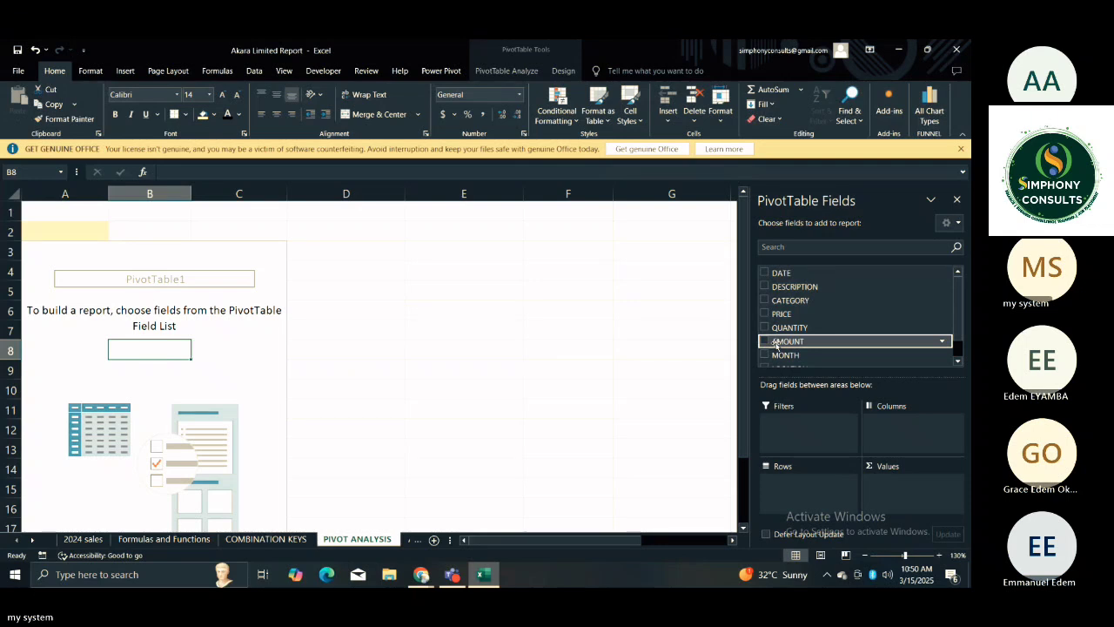
{"action": "left_click_drag", "start_coordinate": [775, 344], "coordinate": [893, 491]}
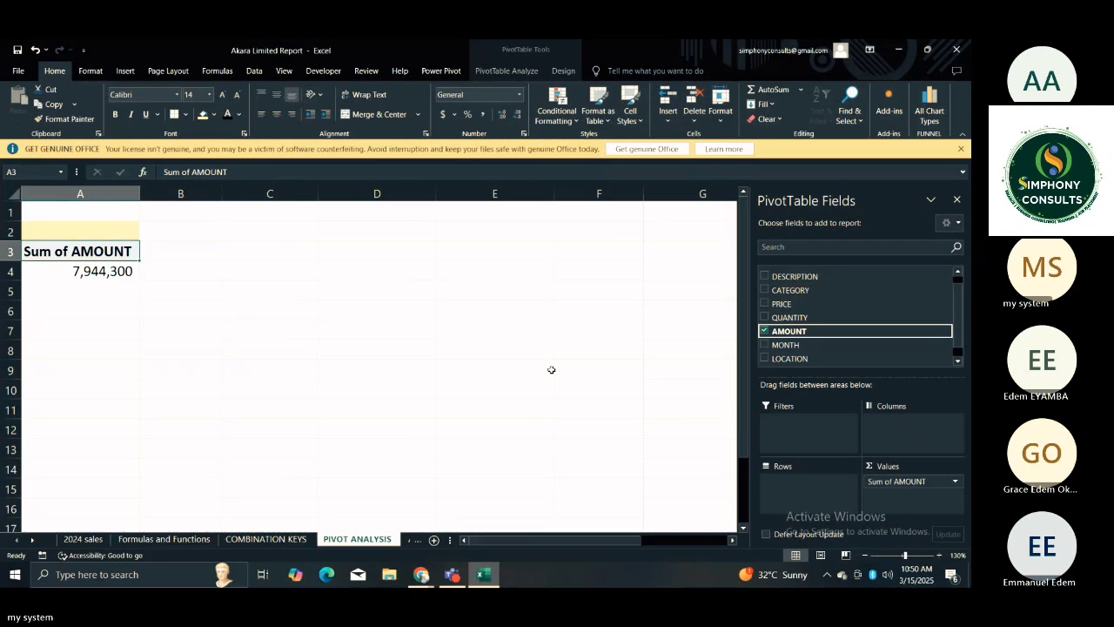
{"action": "left_click", "coordinate": [438, 374]}
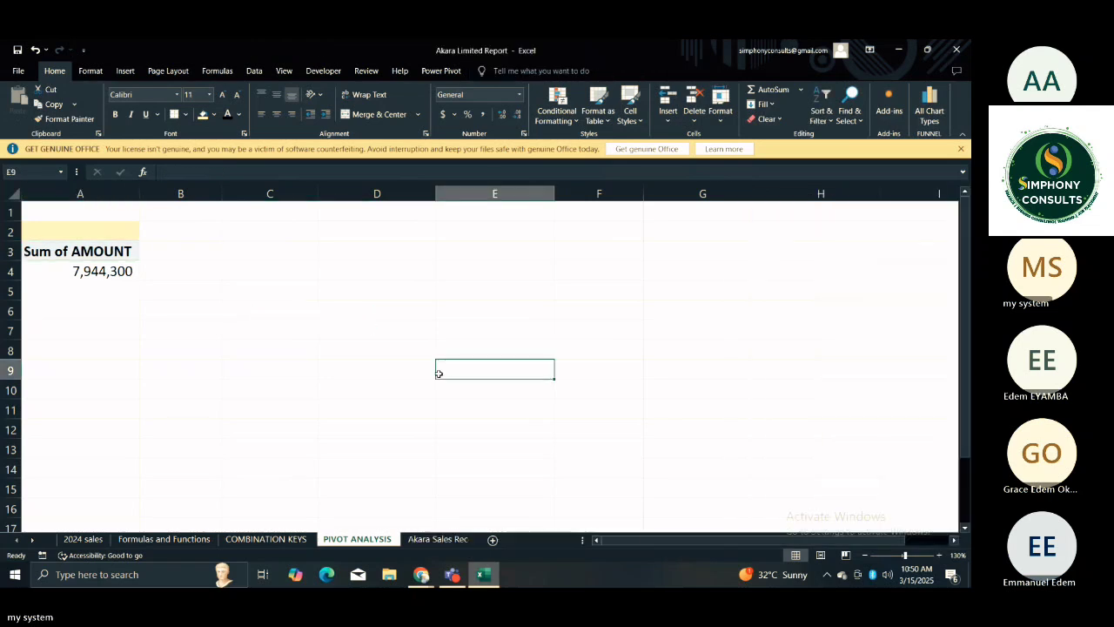
Enter the title TOTAL SALES in A2 above the PivotTable.
{"action": "left_click", "coordinate": [71, 237]}
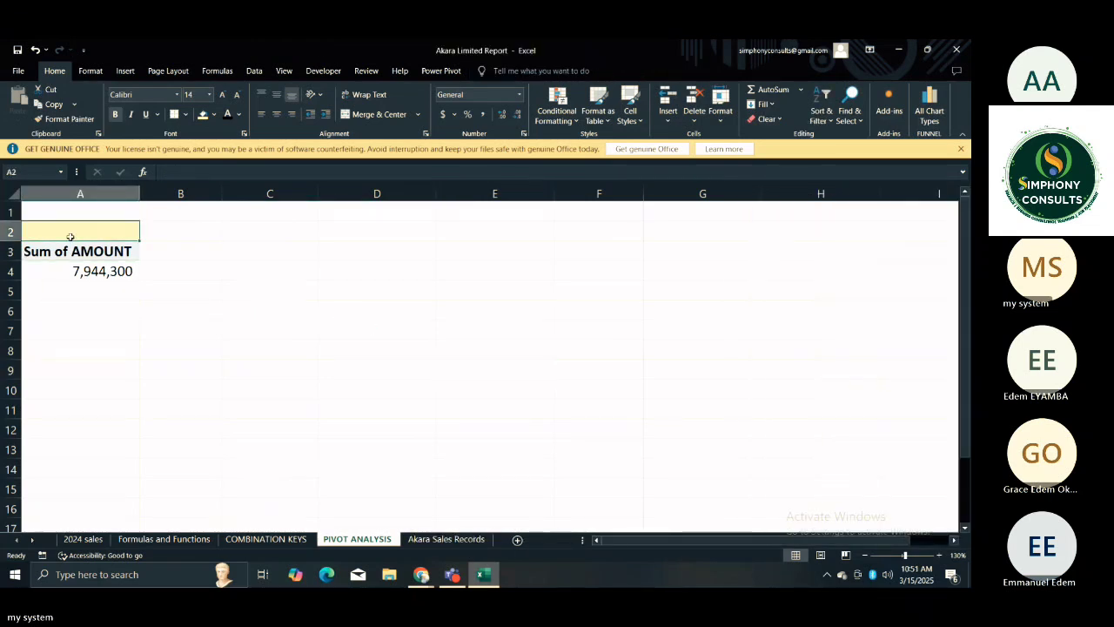
{"action": "double_click", "coordinate": [71, 237]}
{"action": "type", "text": "TOTAL SALES"}
{"action": "key", "text": "Tab"}
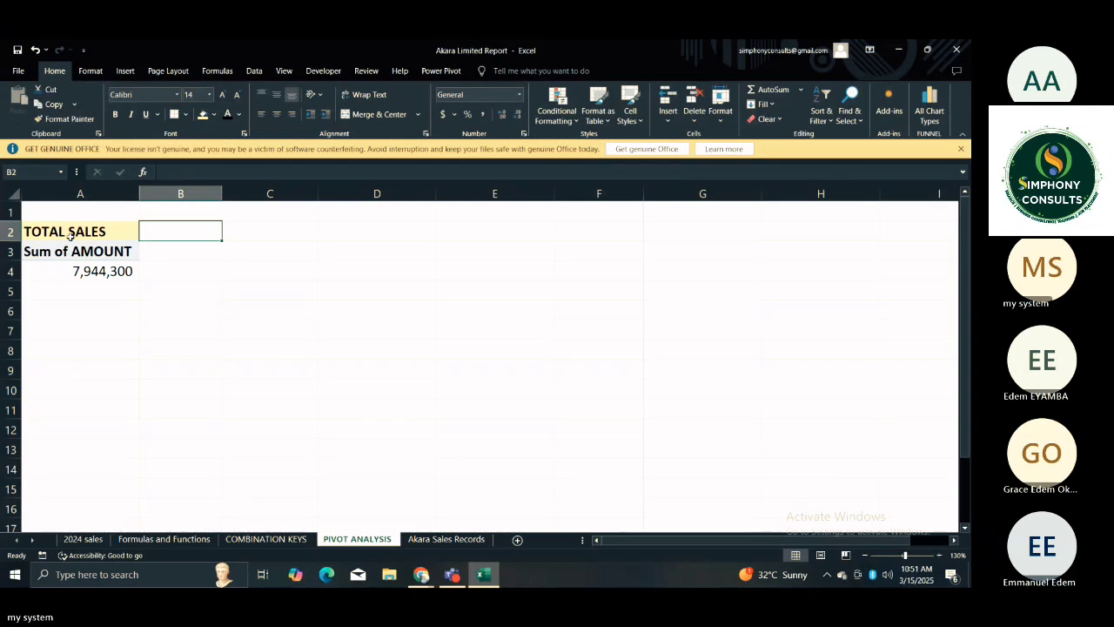
Copy the TOTAL SALES title and its PivotTable from A2:A5 to C2 and widen column C to fit.
{"action": "left_click", "coordinate": [82, 233]}
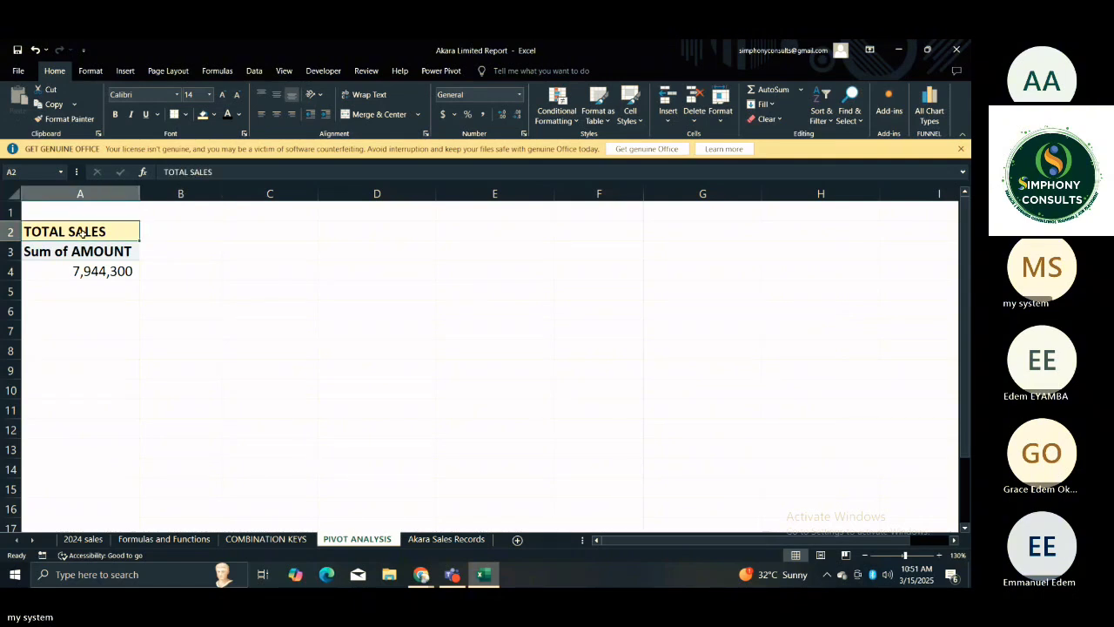
{"action": "left_click_drag", "start_coordinate": [78, 233], "coordinate": [94, 291]}
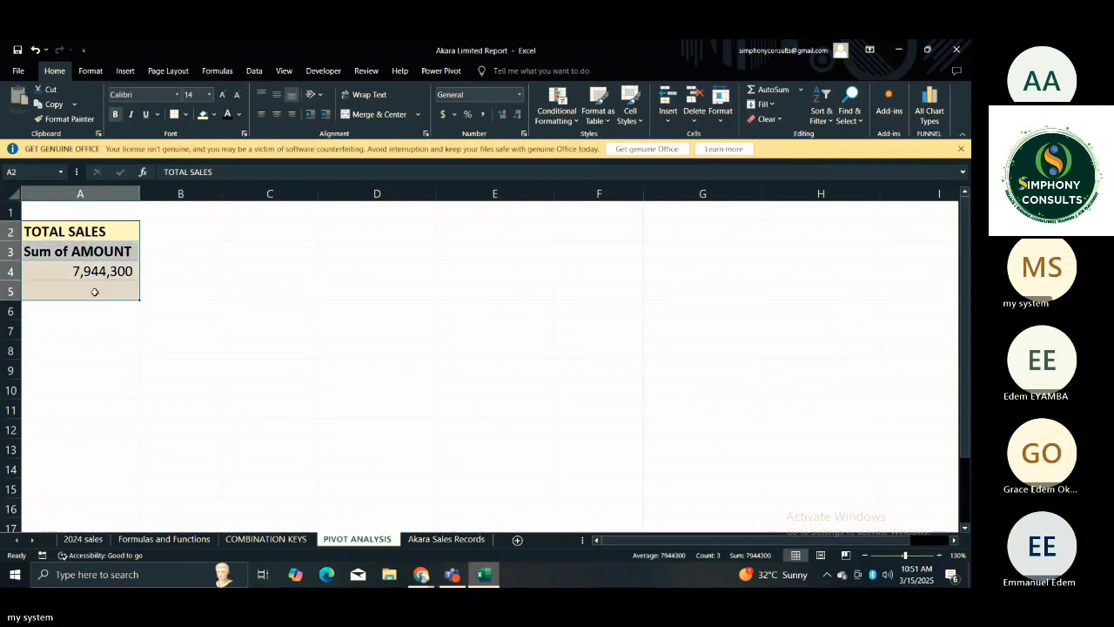
{"action": "key", "text": "ctrl+c"}
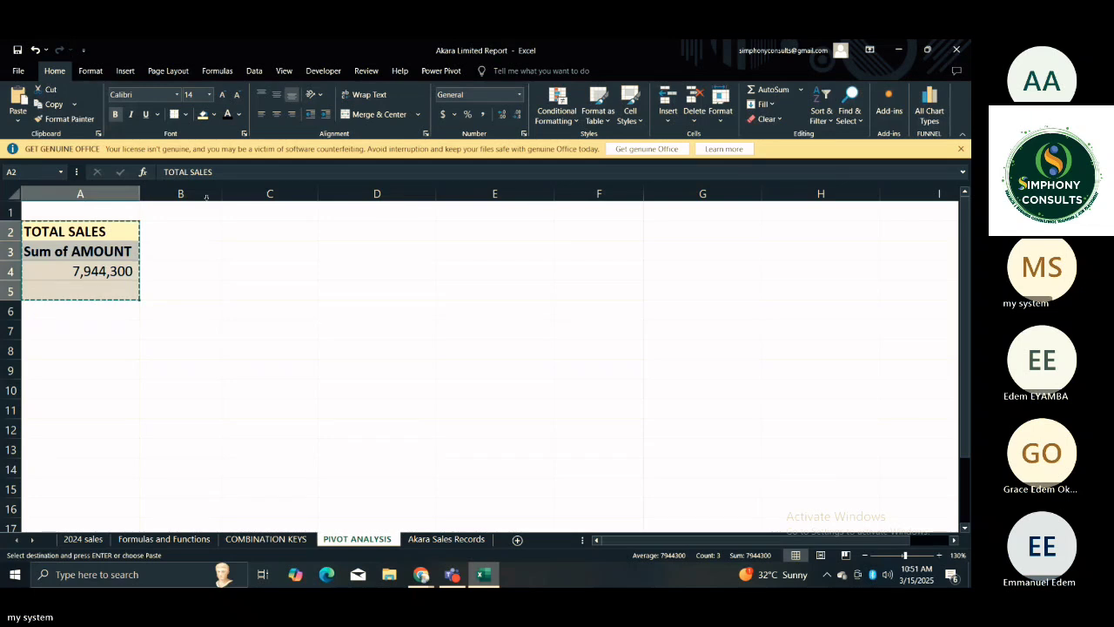
{"action": "left_click", "coordinate": [261, 230]}
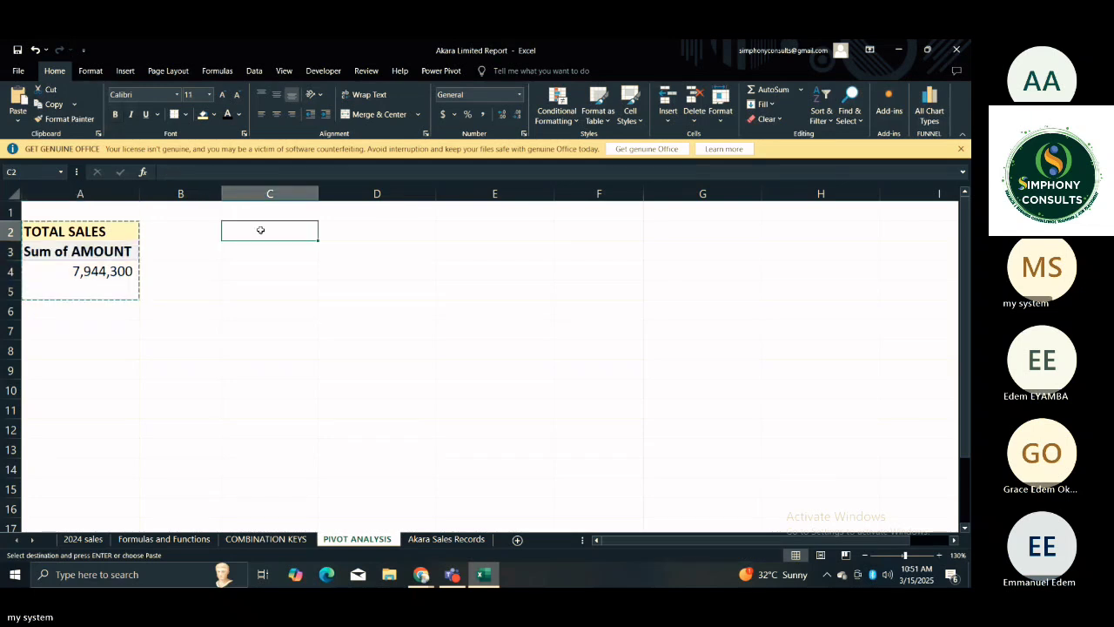
{"action": "key", "text": "ctrl+v"}
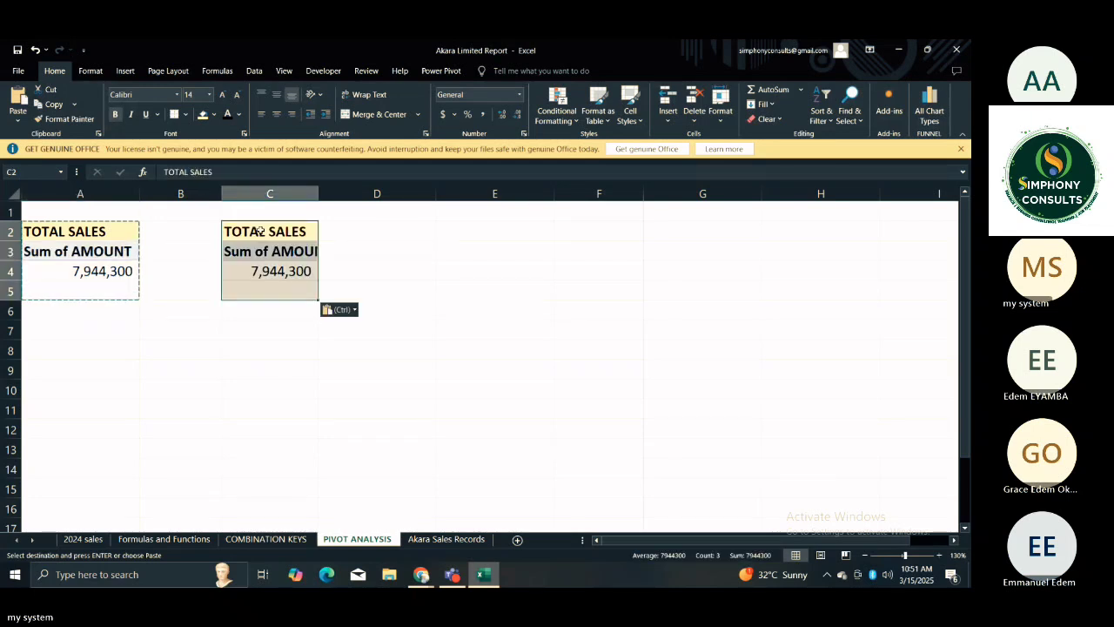
{"action": "left_click_drag", "start_coordinate": [318, 193], "coordinate": [343, 193]}
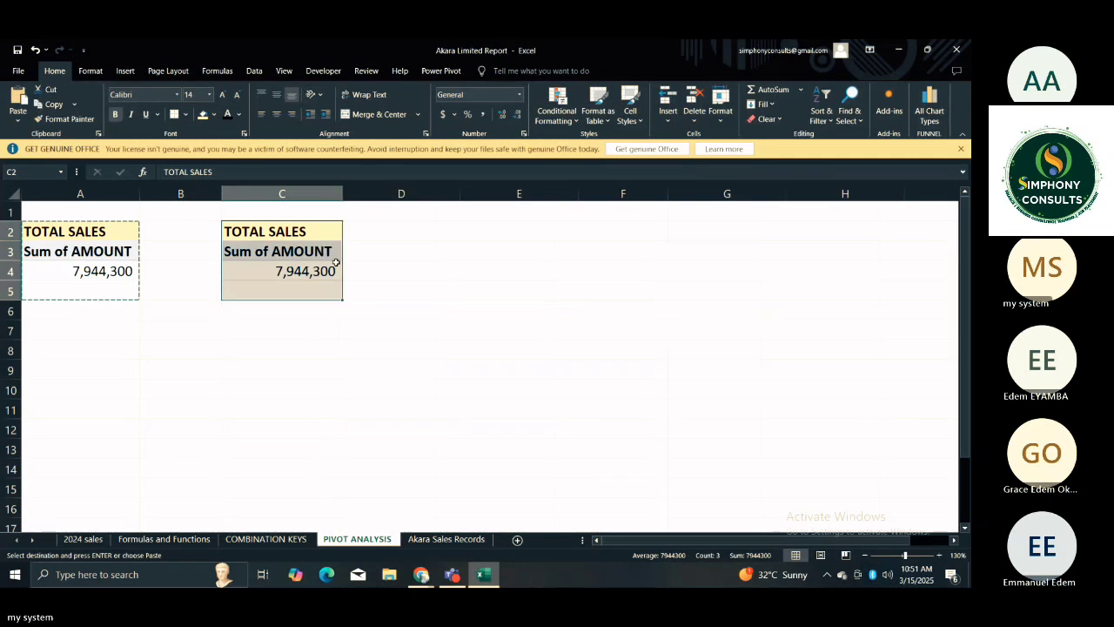
{"action": "left_click", "coordinate": [360, 287]}
Add the CATEGORY field to the rows of the copied PivotTable at C3.
{"action": "left_click", "coordinate": [290, 257]}
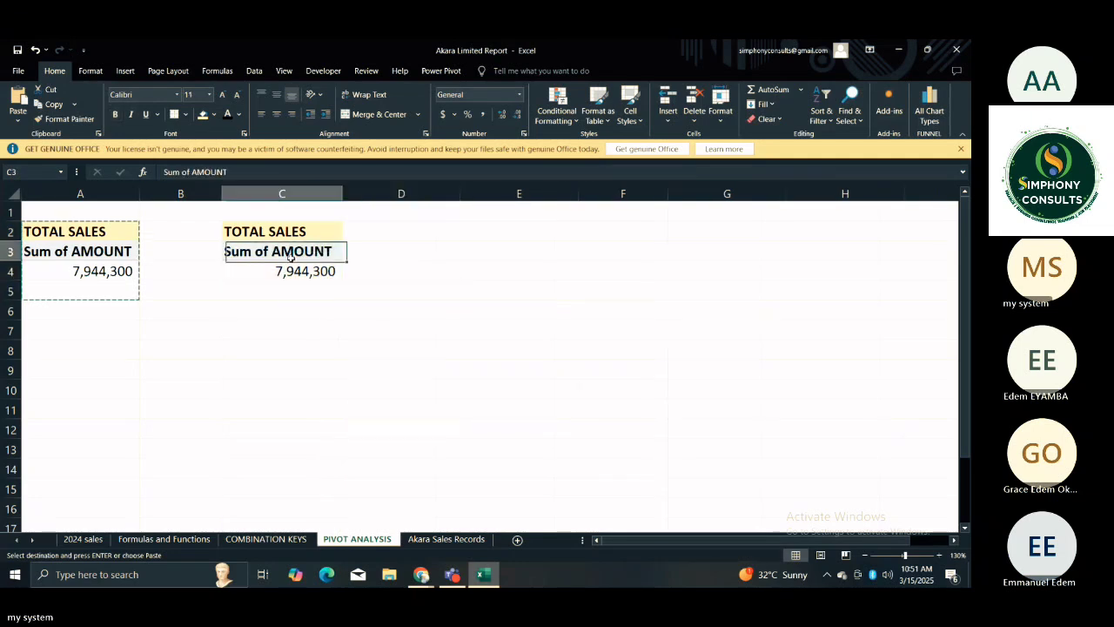
{"action": "key", "text": "Escape"}
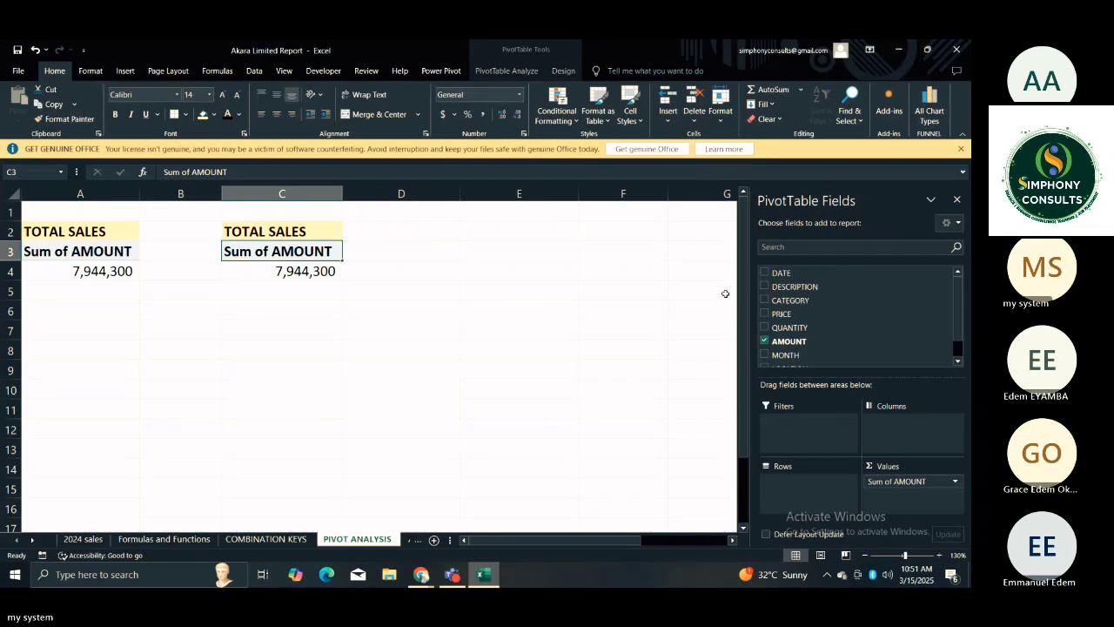
{"action": "left_click", "coordinate": [782, 302]}
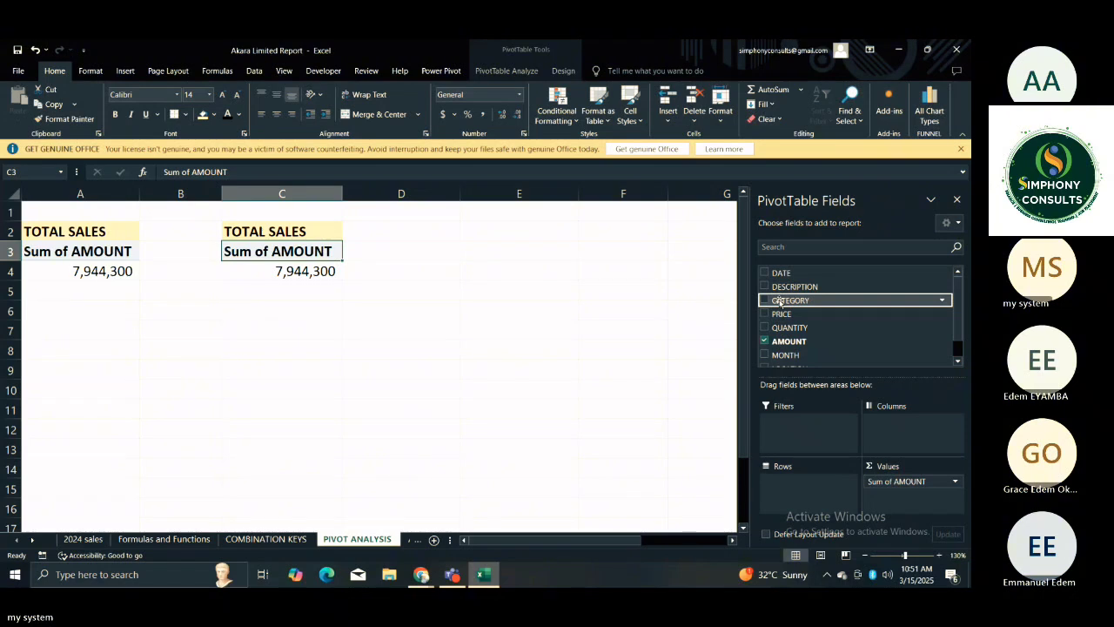
{"action": "left_click_drag", "start_coordinate": [780, 301], "coordinate": [791, 488]}
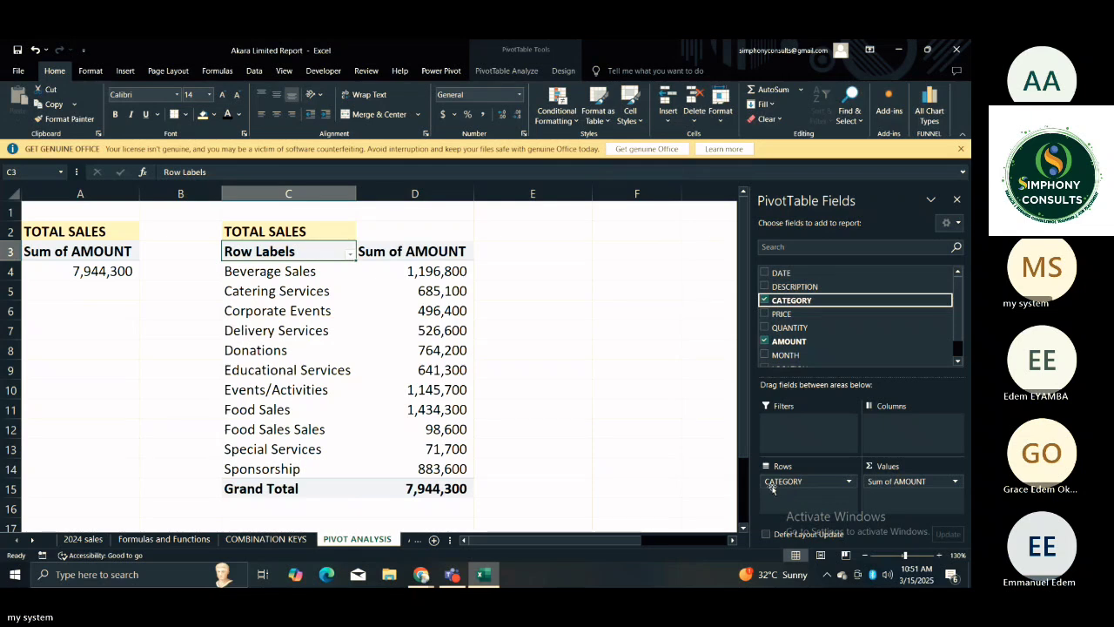
{"action": "left_click", "coordinate": [636, 409]}
Compare the total in the first PivotTable with the per-category amounts and grand total in the second.
{"action": "left_click", "coordinate": [396, 271]}
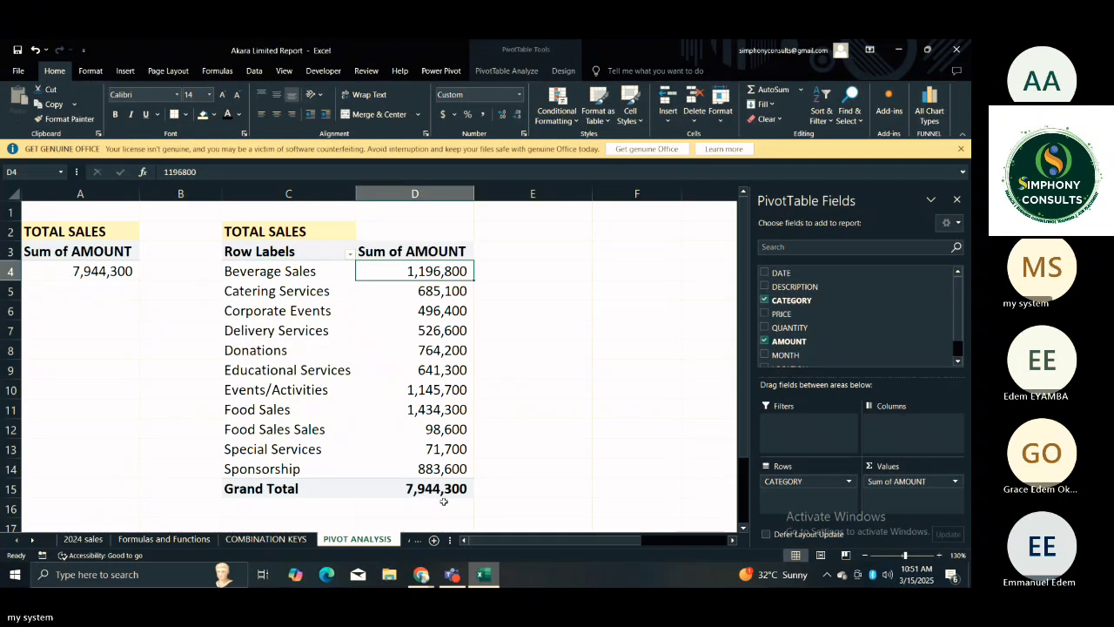
{"action": "left_click", "coordinate": [104, 272]}
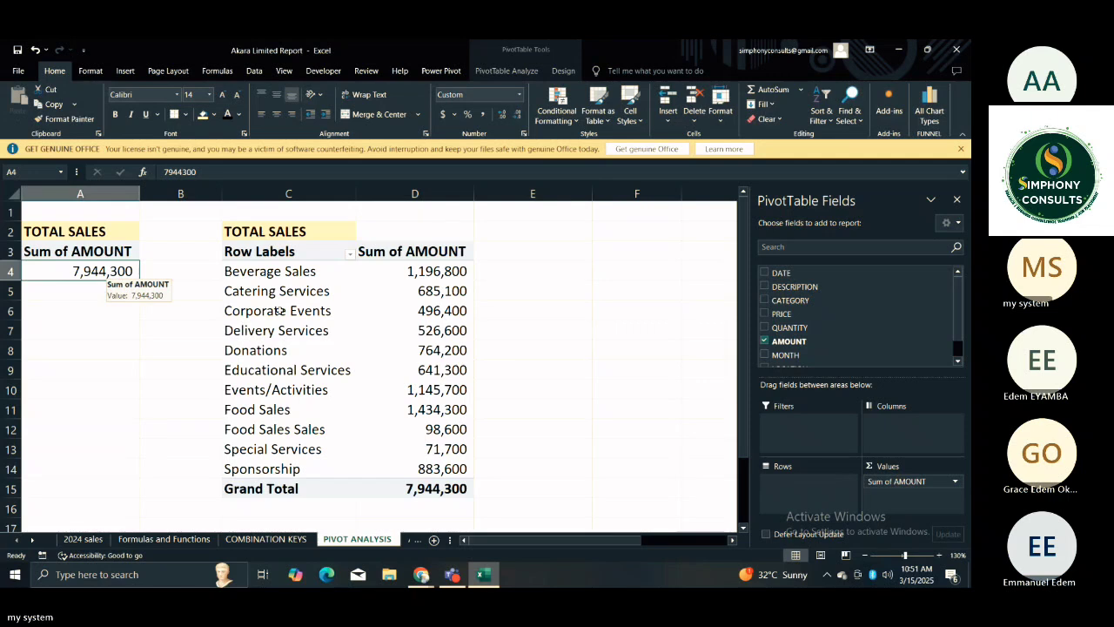
{"action": "left_click", "coordinate": [407, 271]}
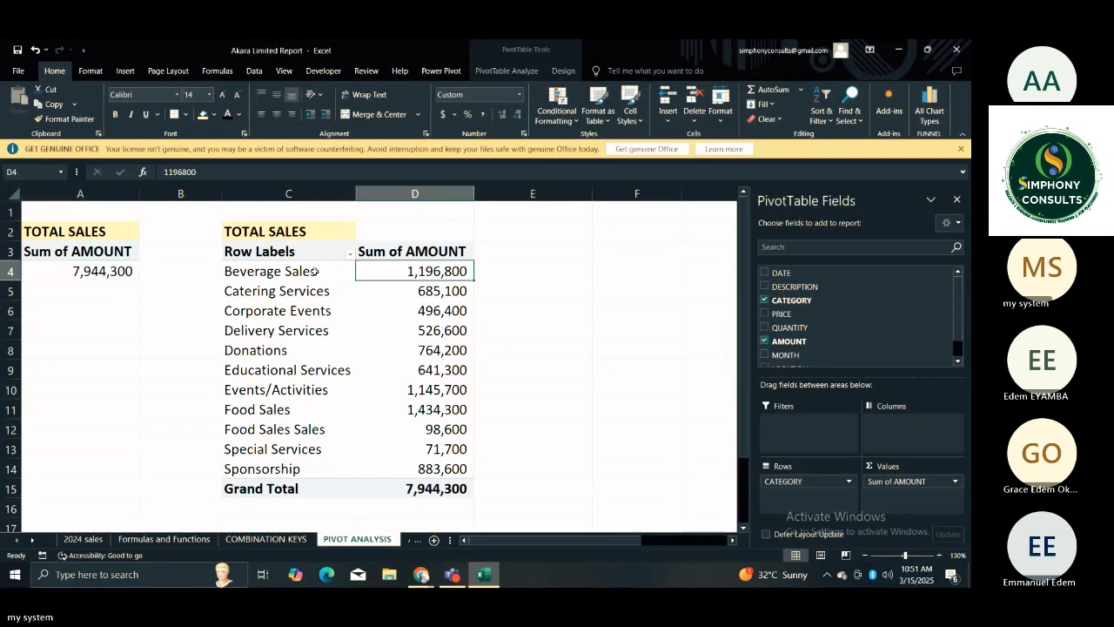
{"action": "left_click", "coordinate": [312, 271]}
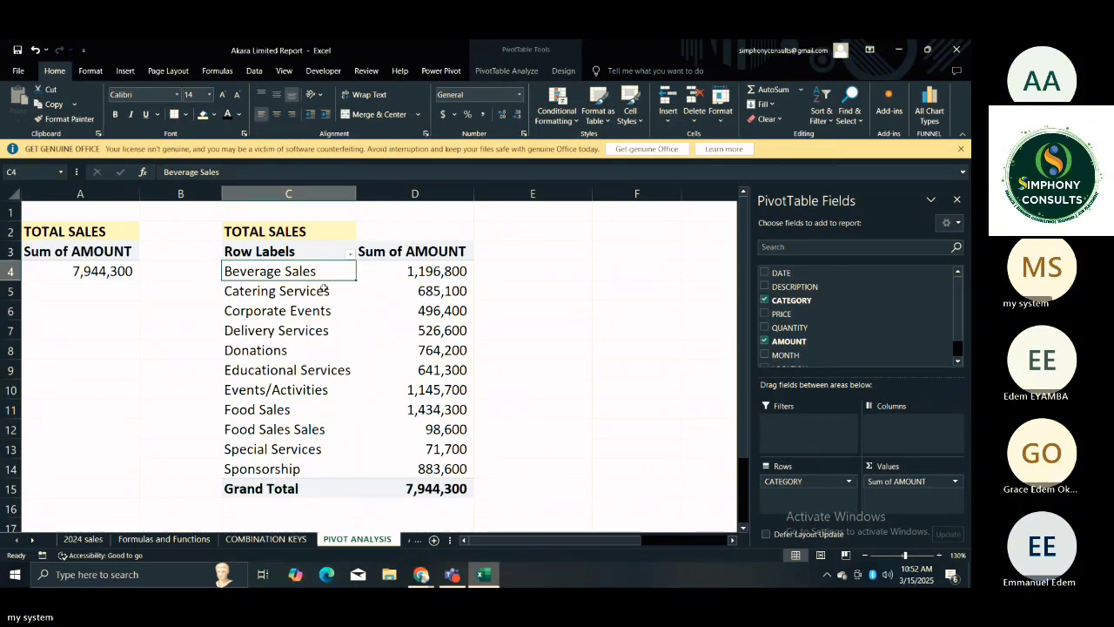
{"action": "left_click_drag", "start_coordinate": [323, 288], "coordinate": [380, 440]}
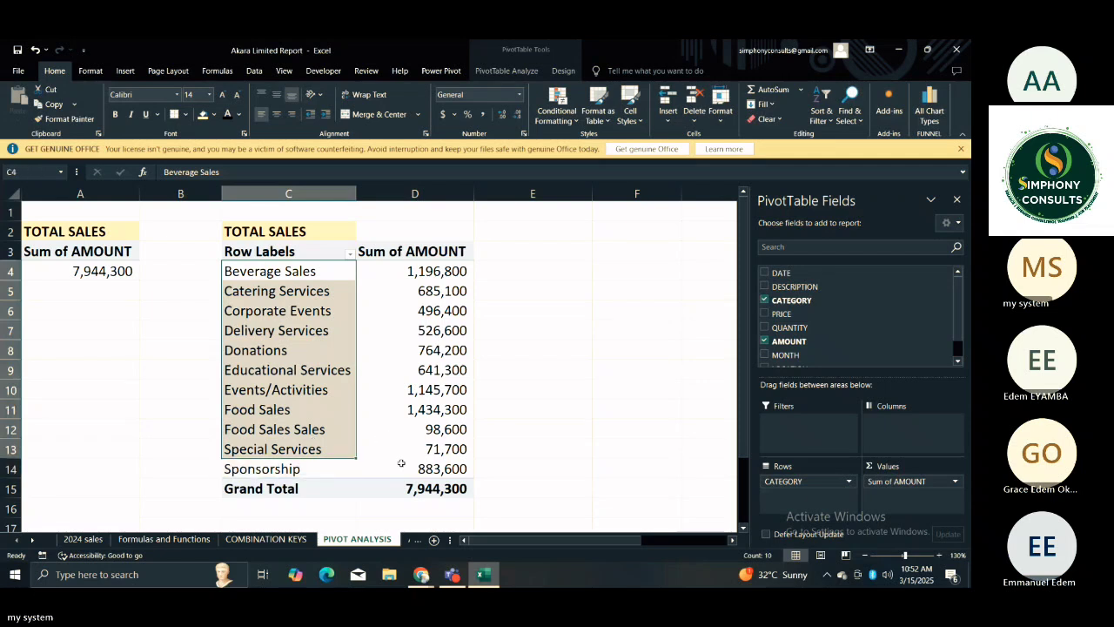
{"action": "left_click", "coordinate": [531, 422]}
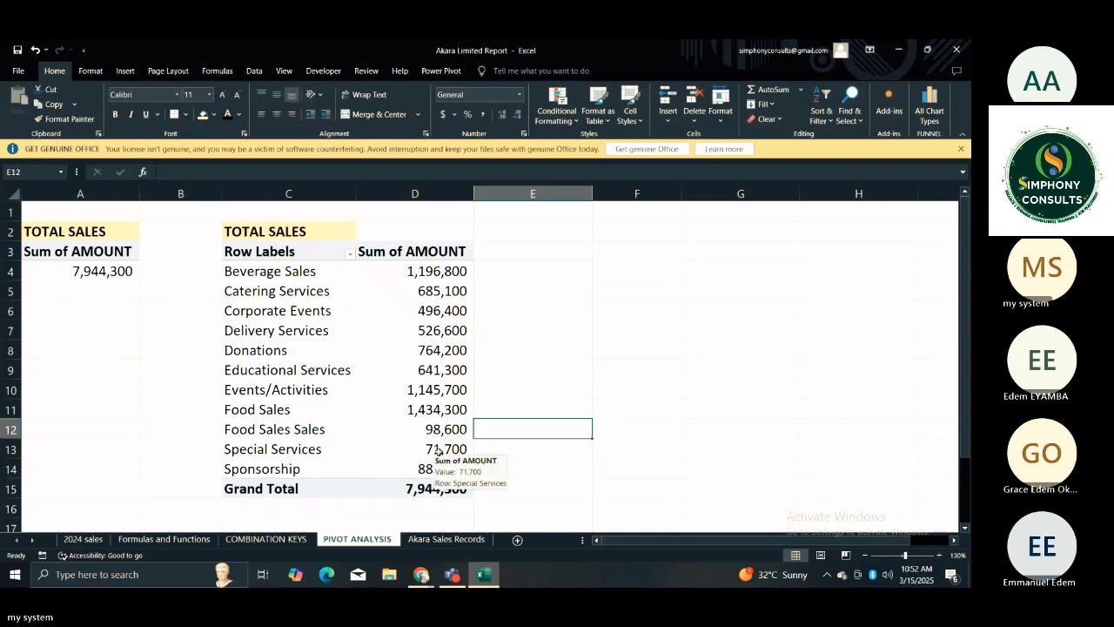
{"action": "left_click", "coordinate": [517, 289]}
{"action": "left_click", "coordinate": [510, 273]}
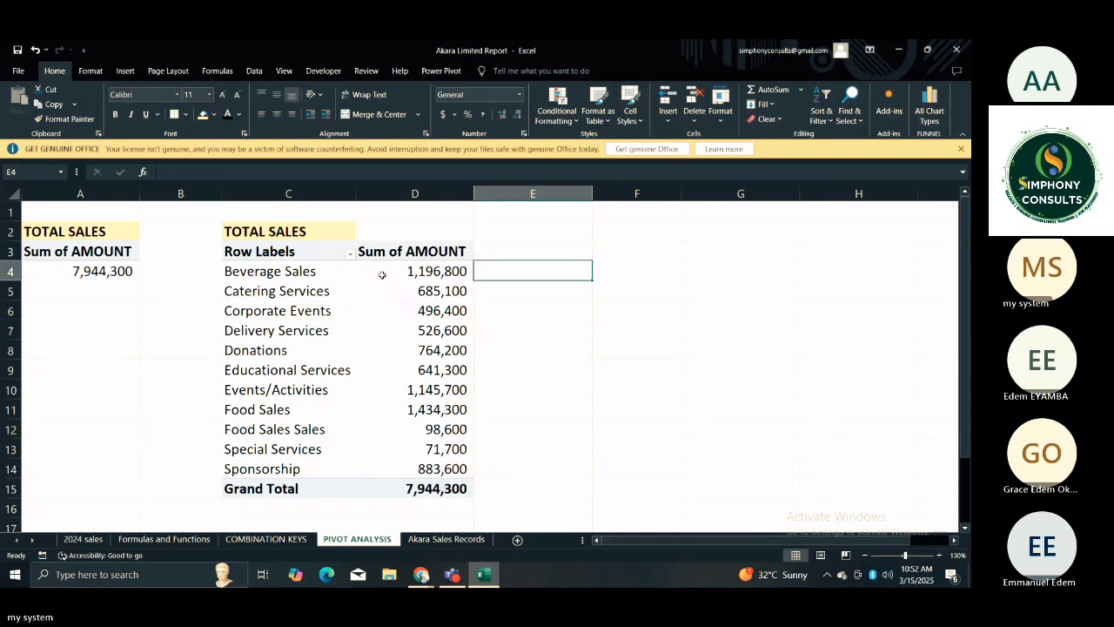
Change the title in C2 above the category PivotTable to SALES BY CATEGORY.
{"action": "left_click", "coordinate": [289, 233]}
{"action": "double_click", "coordinate": [290, 233]}
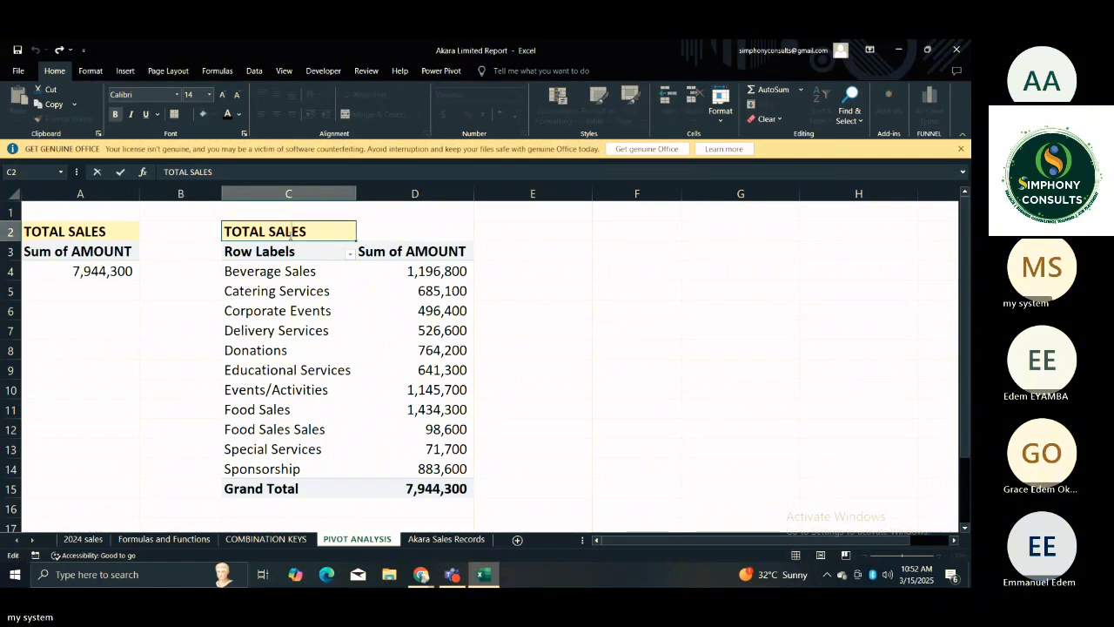
{"action": "left_click", "coordinate": [269, 228]}
{"action": "key", "text": "BackSpace"}
{"action": "key", "text": "BackSpace"}
{"action": "key", "text": "BackSpace"}
{"action": "key", "text": "BackSpace"}
{"action": "key", "text": "BackSpace"}
{"action": "key", "text": "BackSpace"}
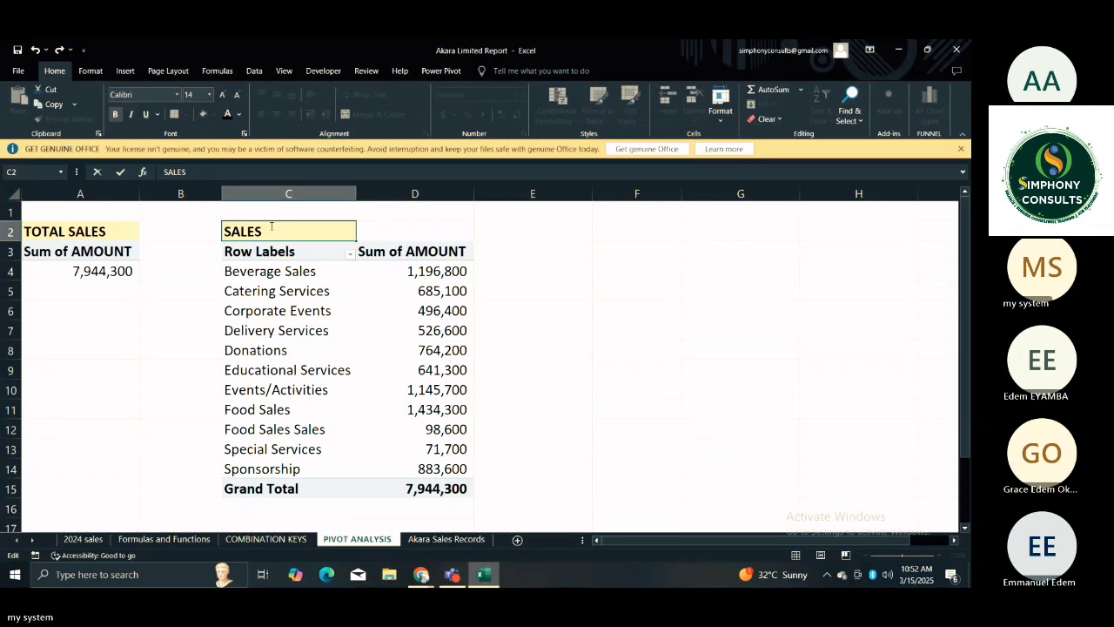
{"action": "type", "text": "BY CATEGORY"}
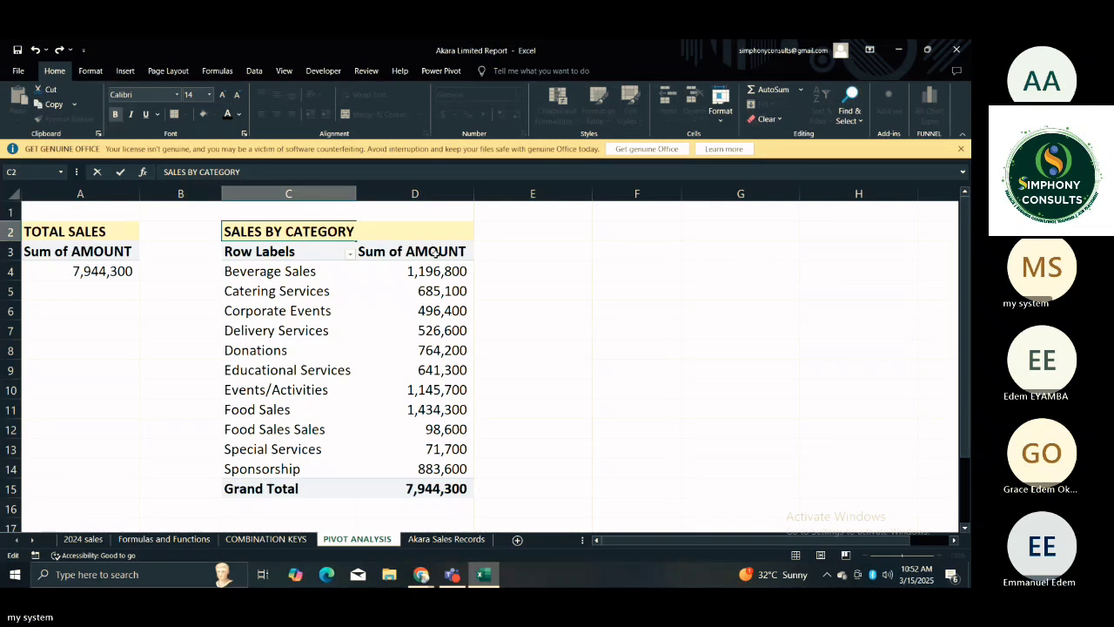
{"action": "left_click", "coordinate": [492, 274]}
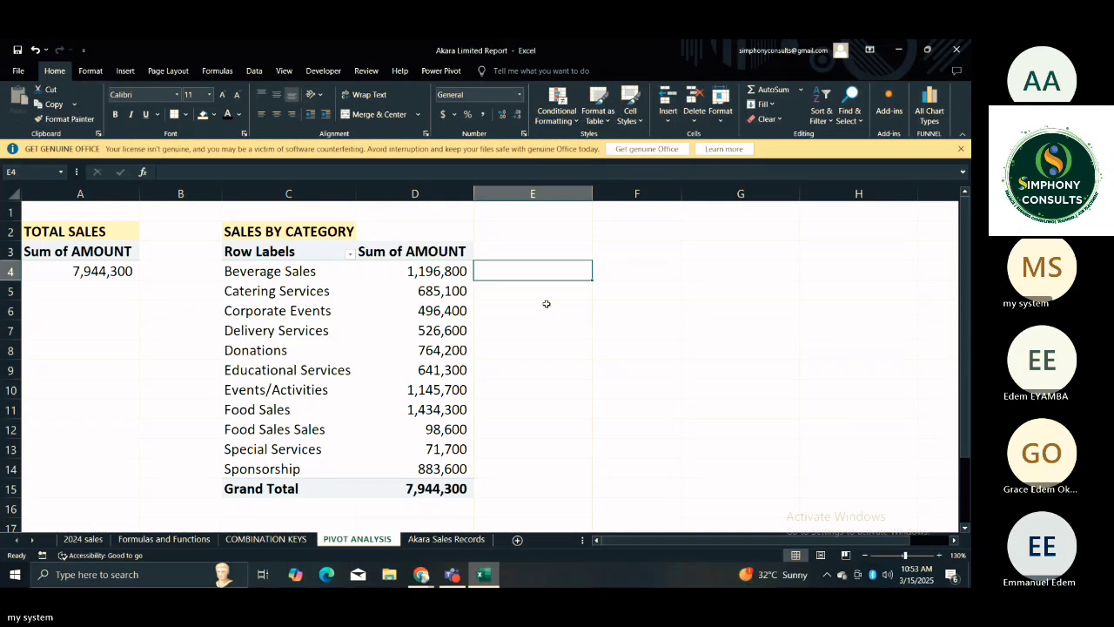
Examine individual category amounts in the SALES BY CATEGORY PivotTable, including Corporate Events, Food Sales and Special Services.
{"action": "left_click", "coordinate": [439, 310]}
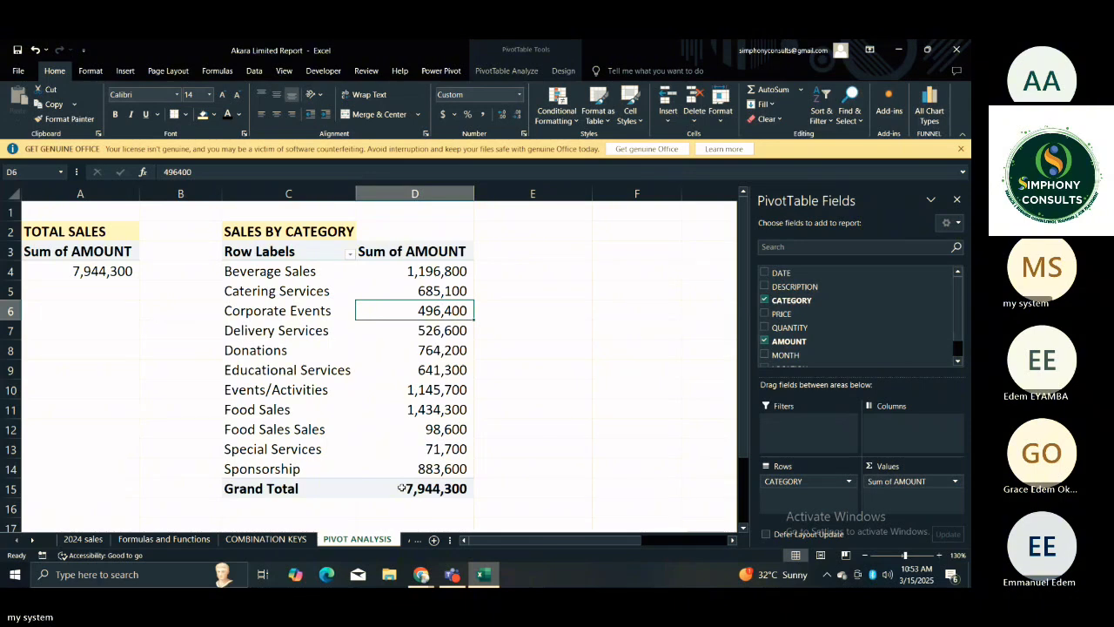
{"action": "left_click", "coordinate": [428, 450]}
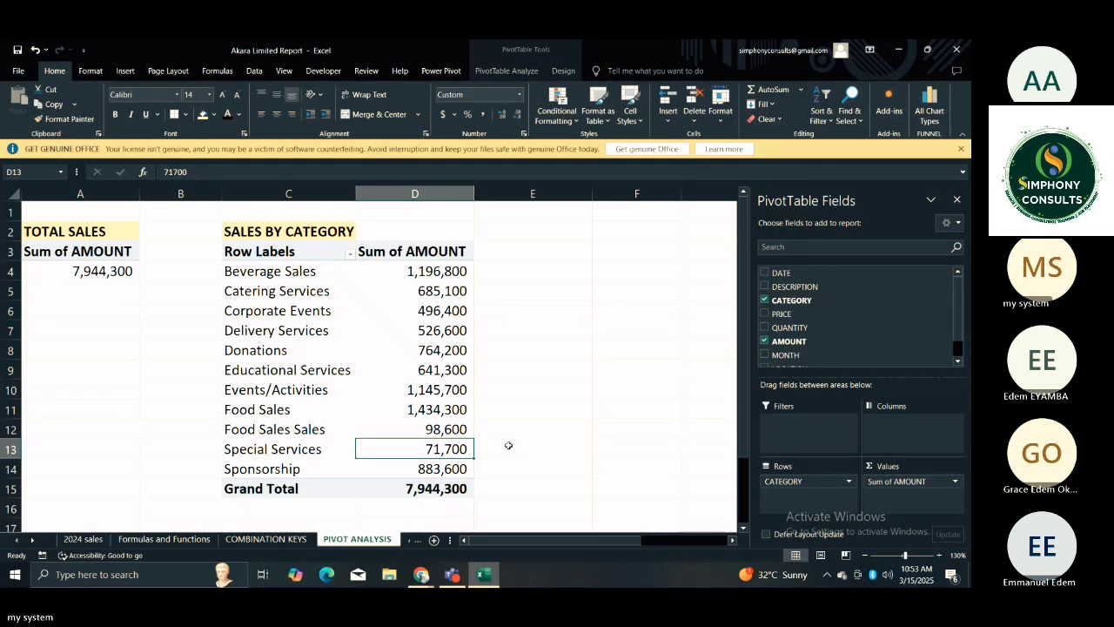
{"action": "left_click", "coordinate": [445, 414]}
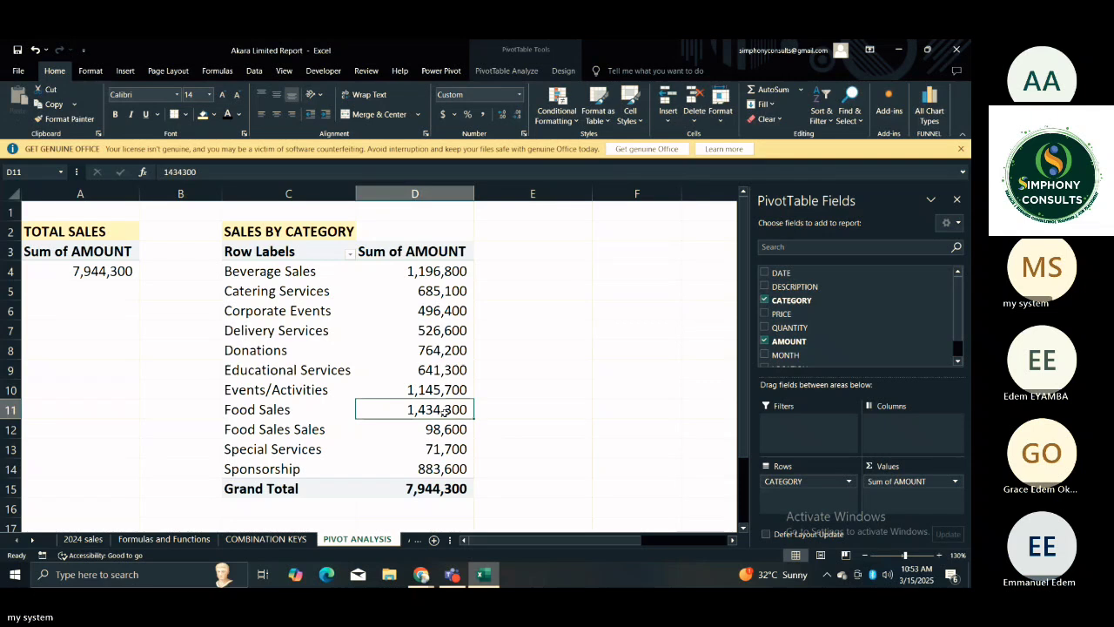
{"action": "left_click", "coordinate": [524, 442]}
{"action": "left_click", "coordinate": [444, 447]}
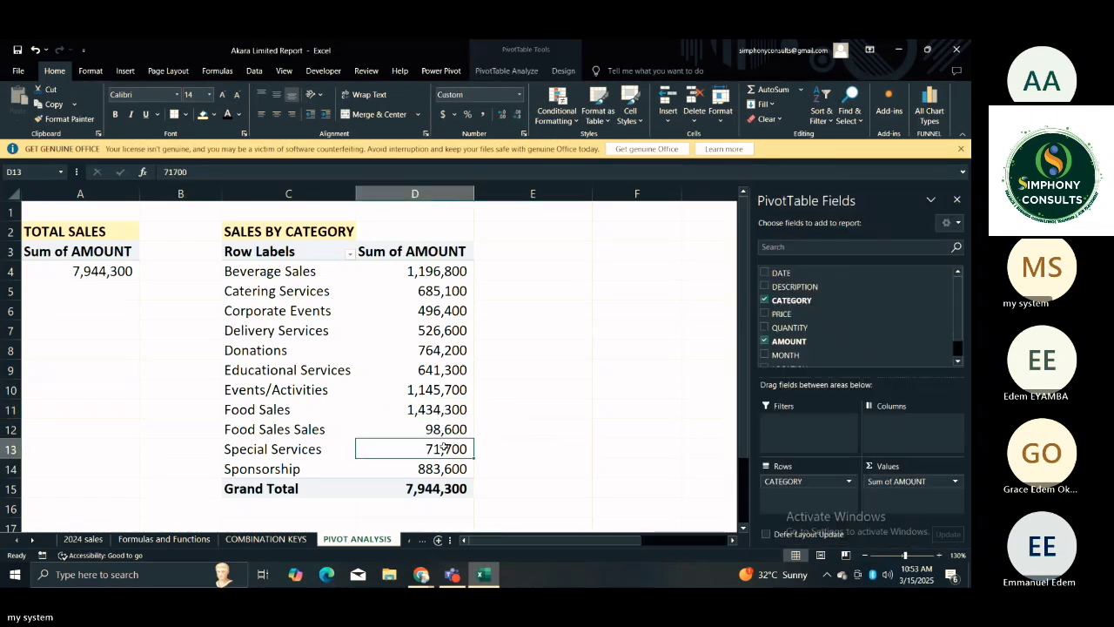
{"action": "mouse_move", "coordinate": [443, 447]}
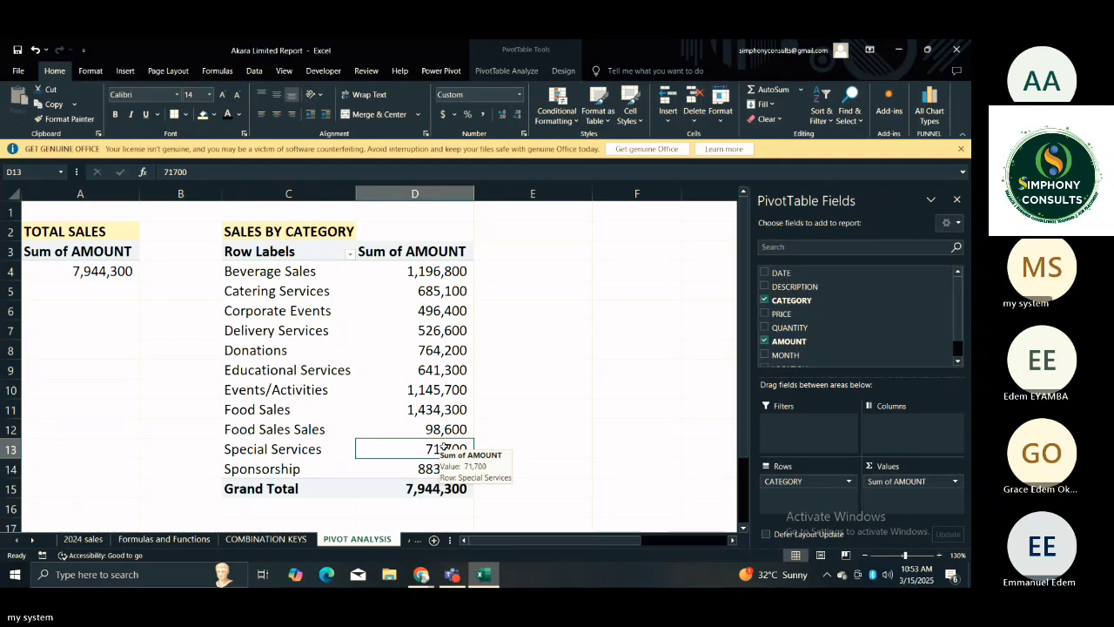
{"action": "left_click", "coordinate": [539, 293]}
{"action": "left_click", "coordinate": [467, 311]}
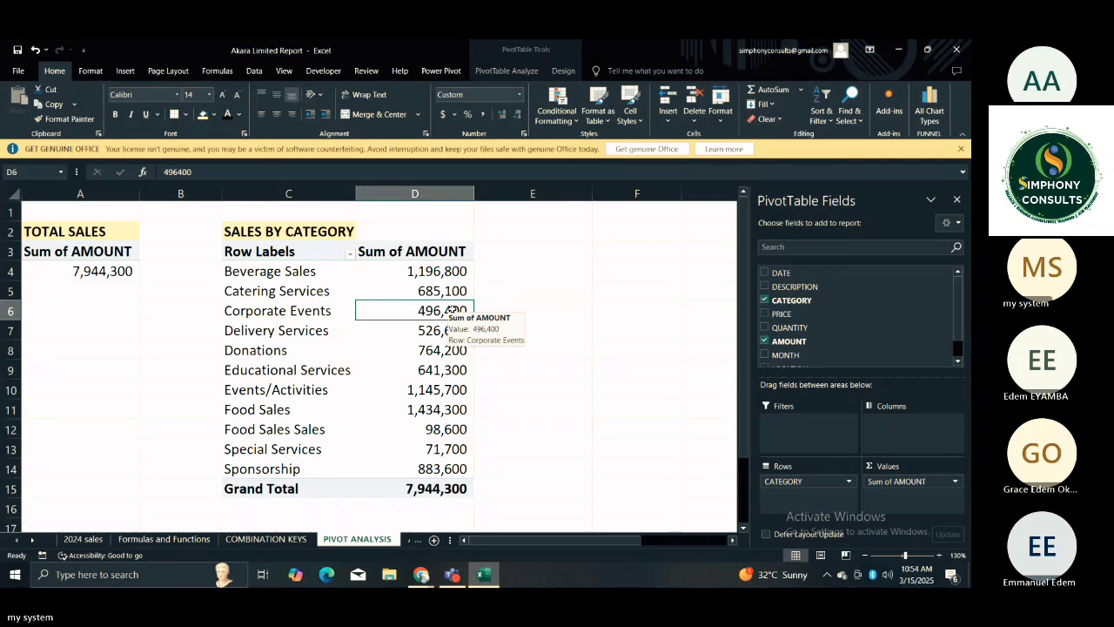
{"action": "left_click", "coordinate": [516, 309]}
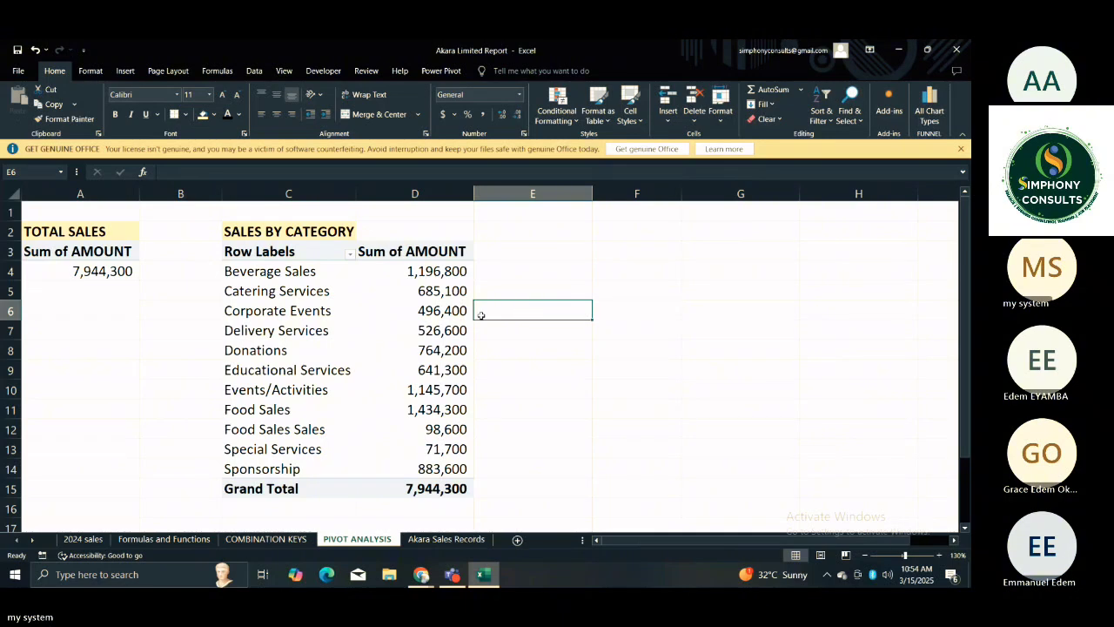
Copy the SALES BY CATEGORY title and PivotTable from C2:D15 to F2.
{"action": "left_click", "coordinate": [380, 287]}
{"action": "left_click_drag", "start_coordinate": [244, 231], "coordinate": [441, 485]}
{"action": "key", "text": "ctrl+c"}
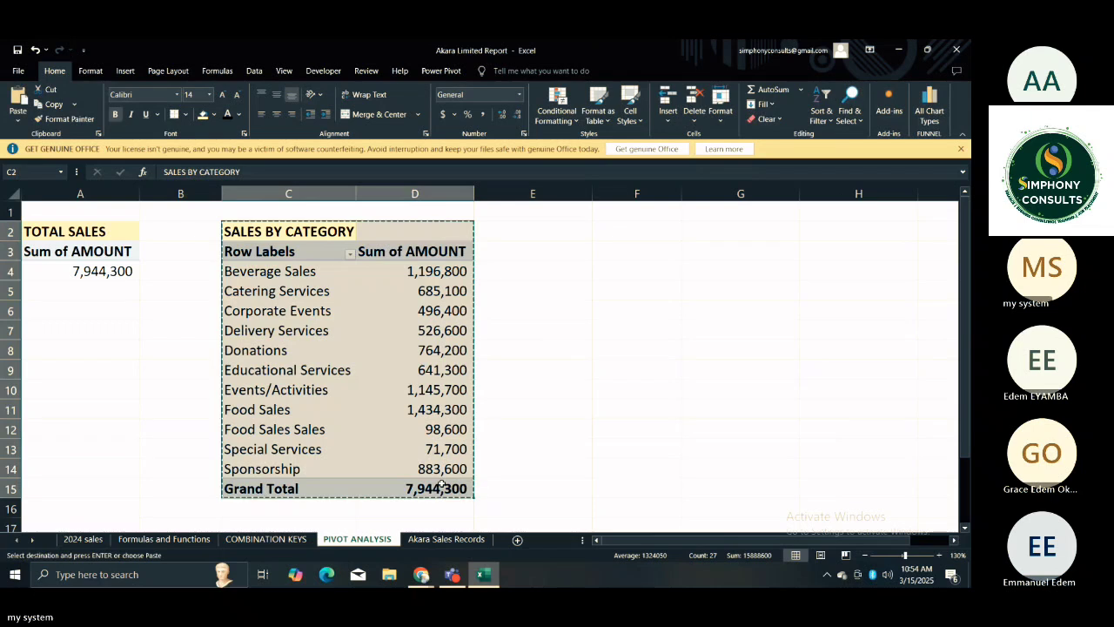
{"action": "left_click", "coordinate": [622, 240]}
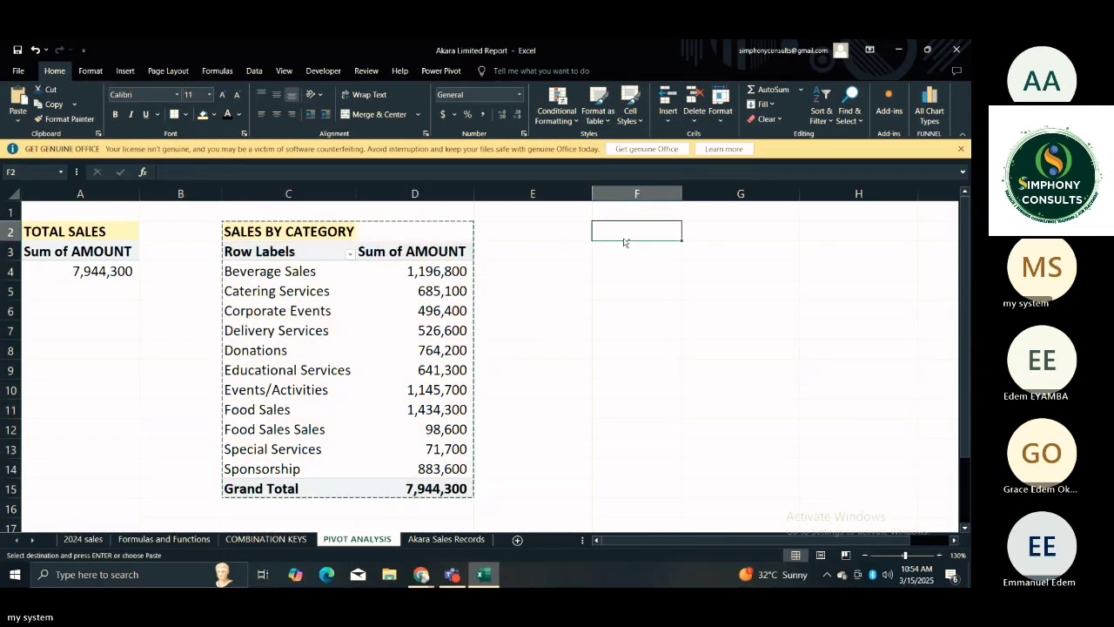
{"action": "key", "text": "ctrl+v"}
Replace the CATEGORY field with MONTH in the rows of the copied PivotTable at F3.
{"action": "left_click", "coordinate": [660, 273]}
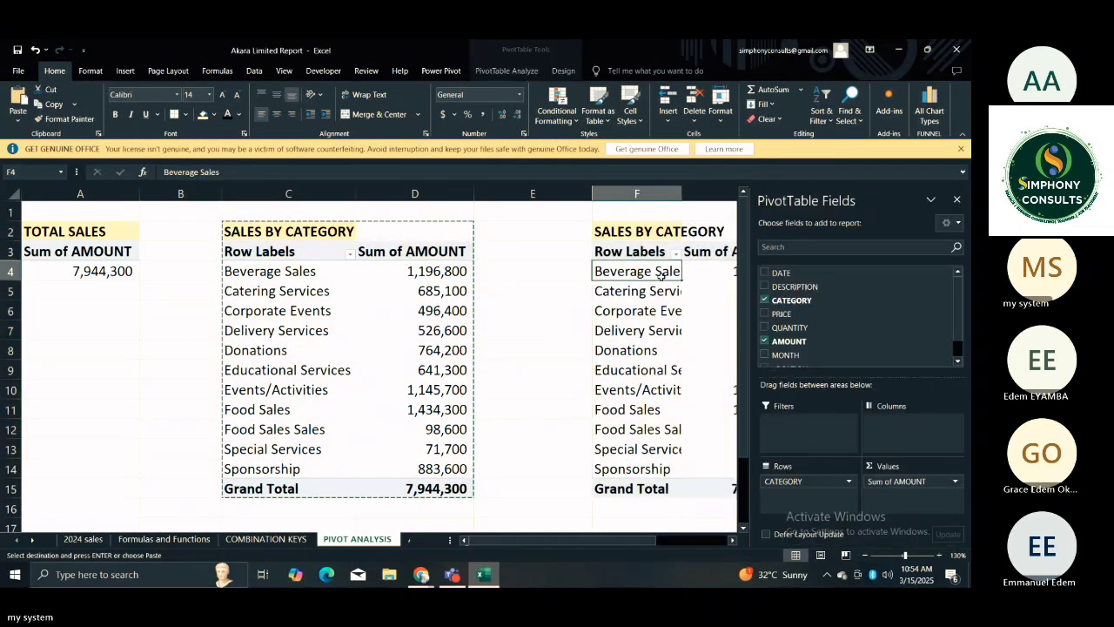
{"action": "left_click", "coordinate": [638, 250]}
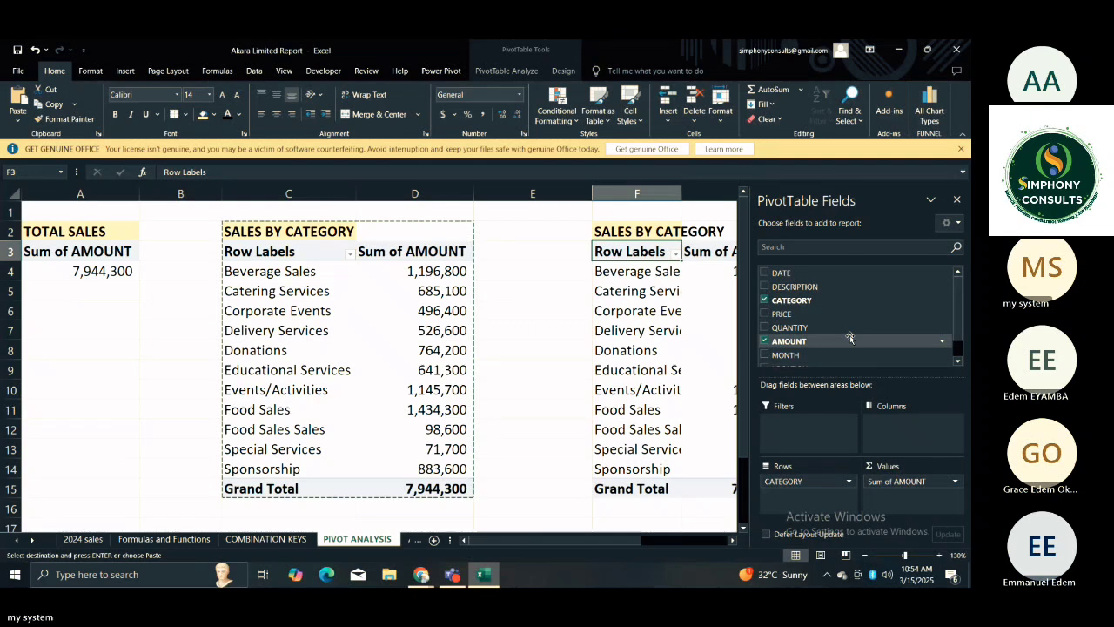
{"action": "left_click_drag", "start_coordinate": [788, 355], "coordinate": [659, 431]}
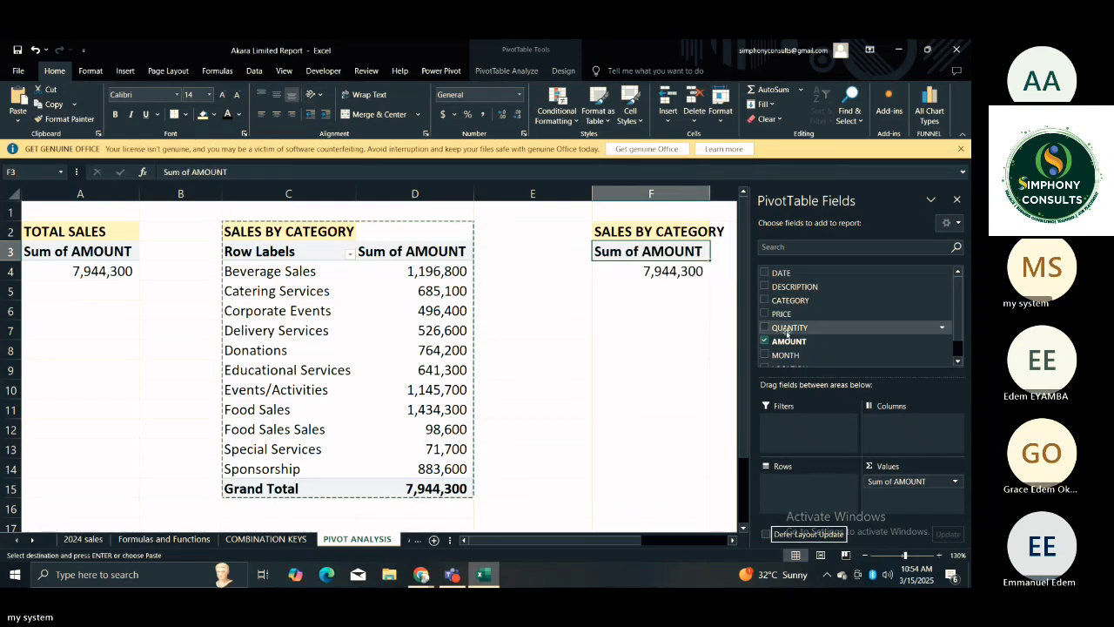
{"action": "left_click", "coordinate": [958, 354]}
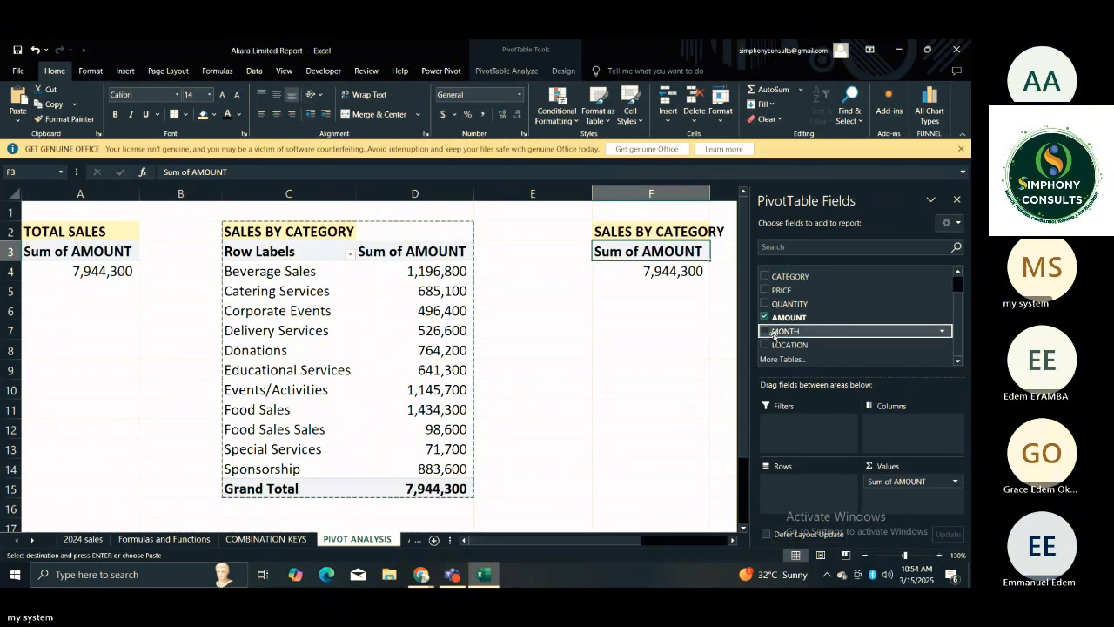
{"action": "left_click_drag", "start_coordinate": [780, 334], "coordinate": [782, 490]}
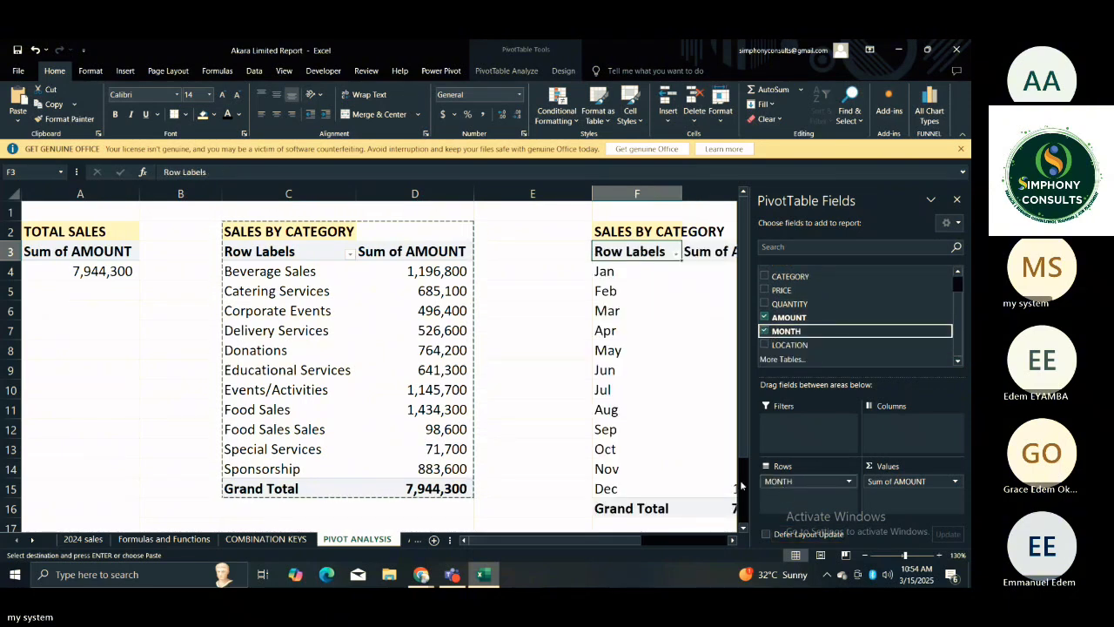
Change the title in F2 above the monthly PivotTable to SALES BY MONTH.
{"action": "left_click", "coordinate": [583, 372]}
{"action": "left_click", "coordinate": [722, 331]}
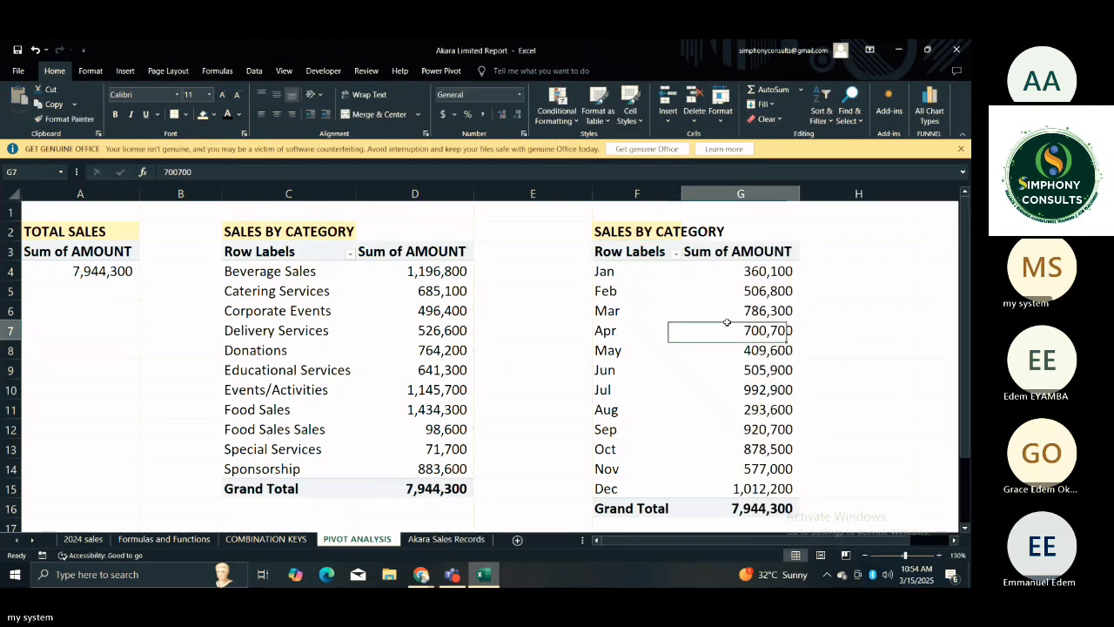
{"action": "left_click", "coordinate": [659, 229]}
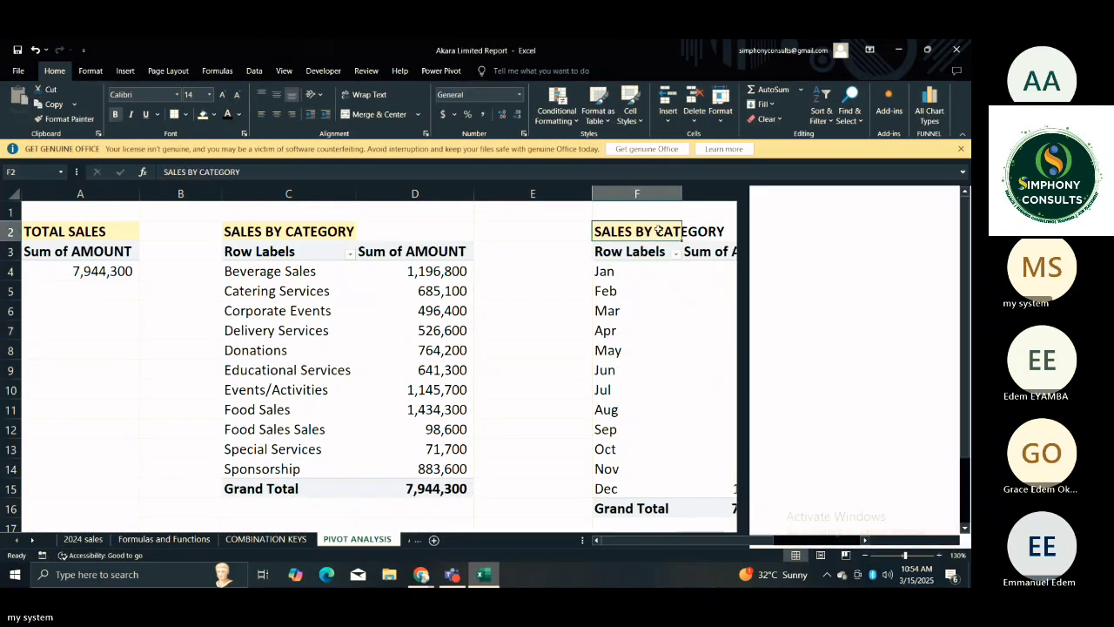
{"action": "left_click", "coordinate": [345, 173]}
{"action": "key", "text": "BackSpace"}
{"action": "key", "text": "BackSpace"}
{"action": "key", "text": "BackSpace"}
{"action": "key", "text": "BackSpace"}
{"action": "key", "text": "BackSpace"}
{"action": "key", "text": "BackSpace"}
{"action": "key", "text": "BackSpace"}
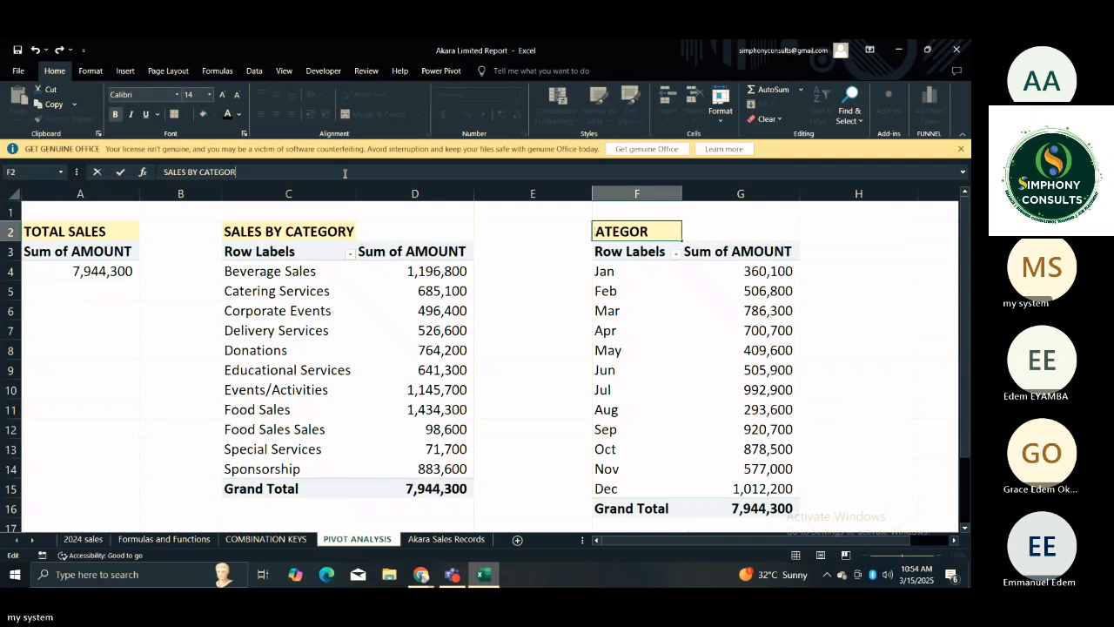
{"action": "key", "text": "BackSpace"}
{"action": "type", "text": "M"}
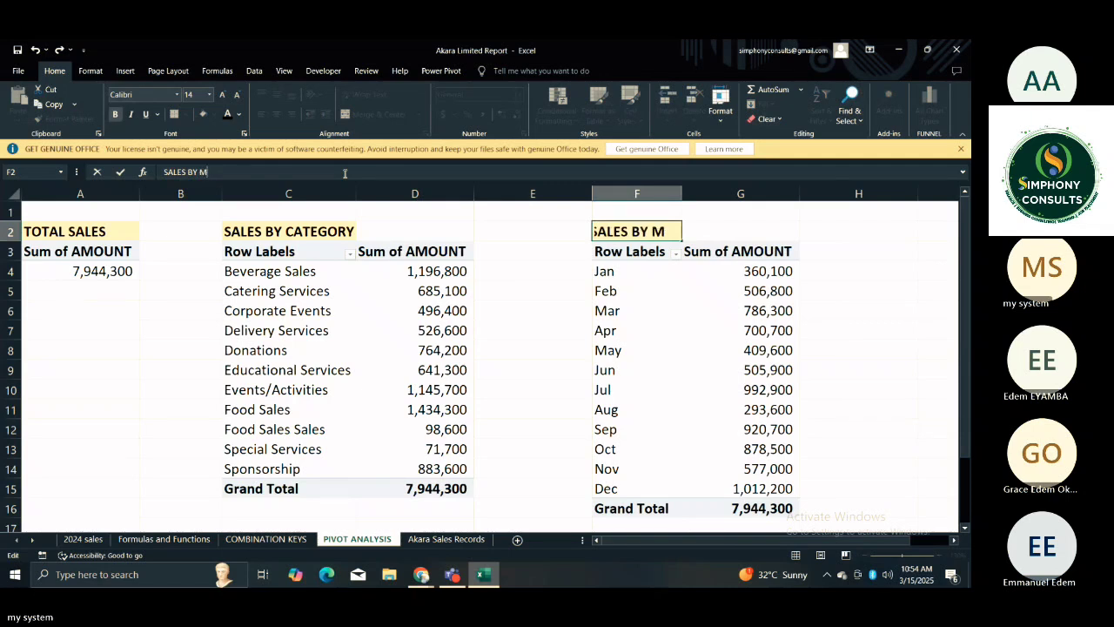
{"action": "type", "text": "ONTHL"}
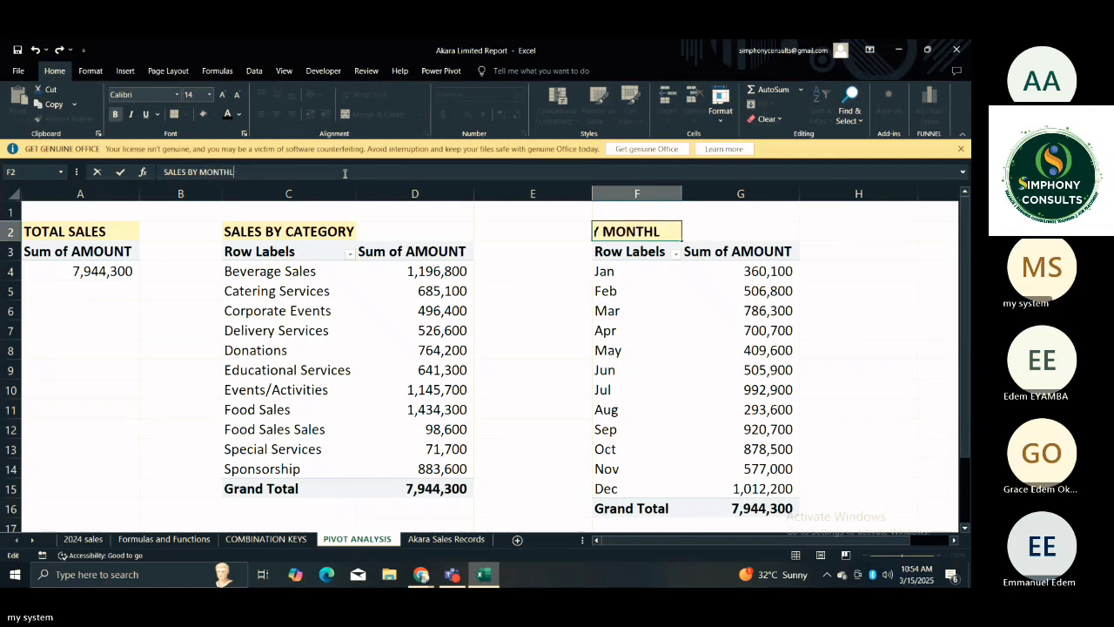
{"action": "key", "text": "BackSpace"}
{"action": "left_click", "coordinate": [848, 262]}
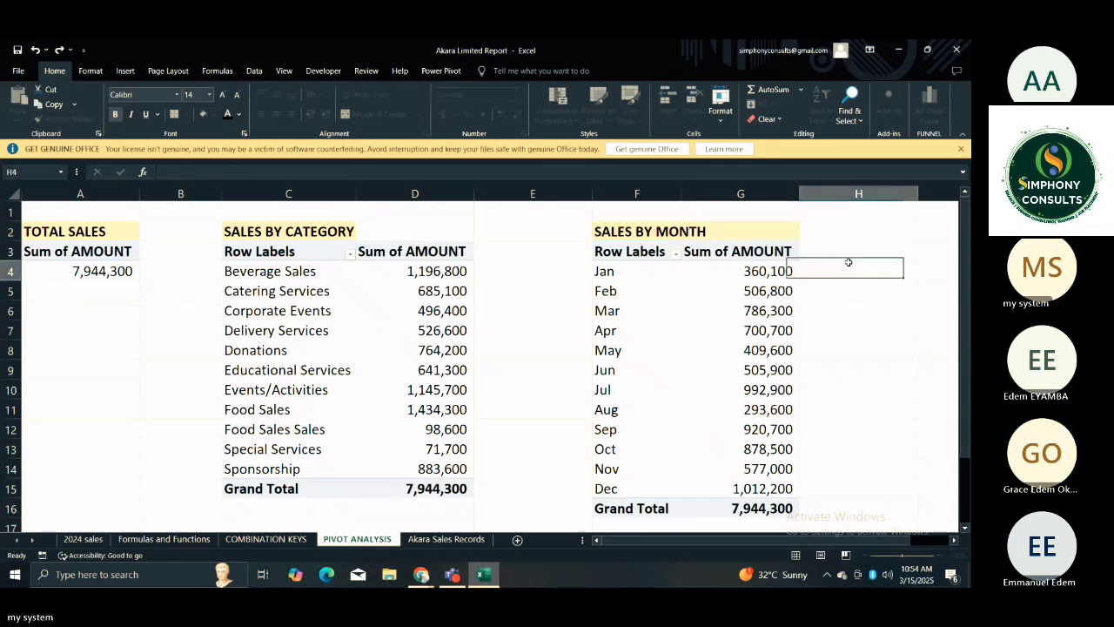
Copy the SALES BY MONTH title and PivotTable from F2:G16 to I2 and slightly widen column J.
{"action": "key", "text": "Right"}
{"action": "key", "text": "Right"}
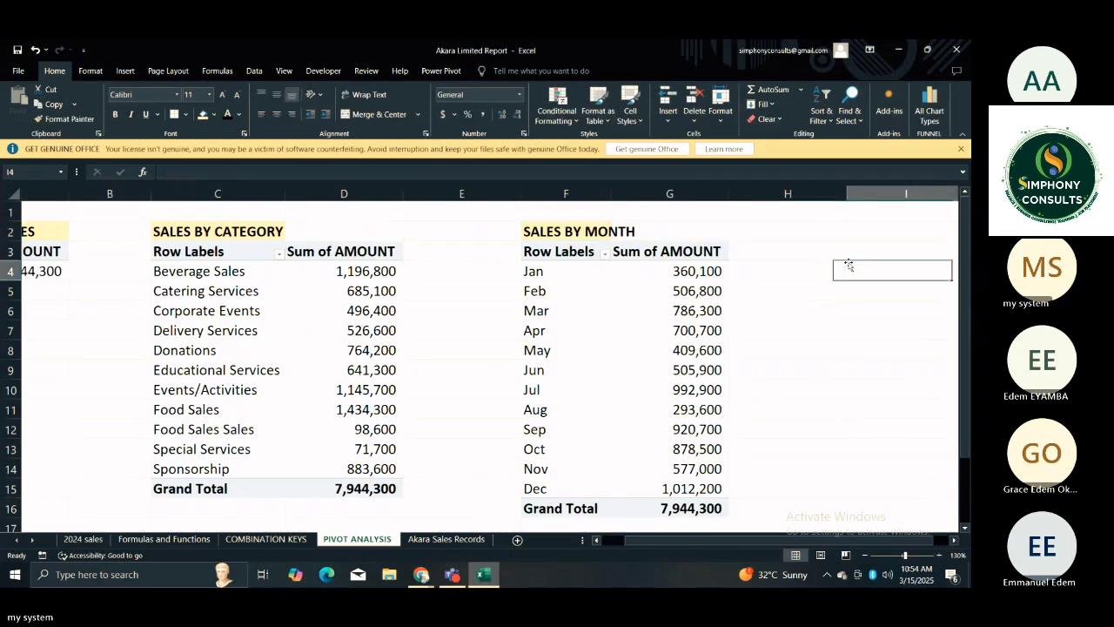
{"action": "left_click", "coordinate": [756, 229]}
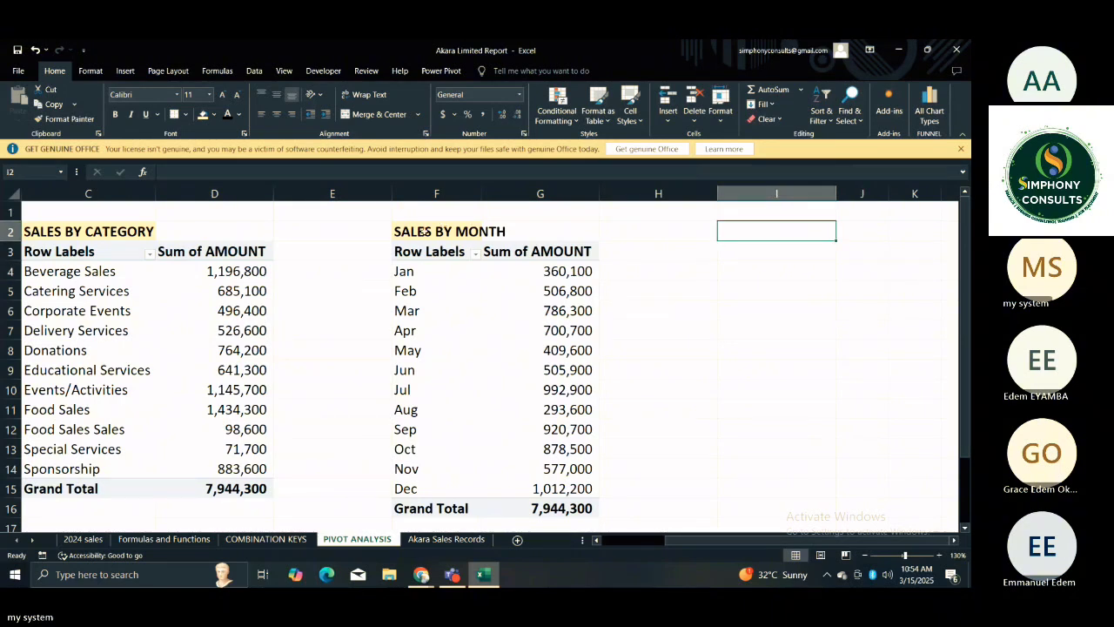
{"action": "left_click_drag", "start_coordinate": [425, 231], "coordinate": [579, 492]}
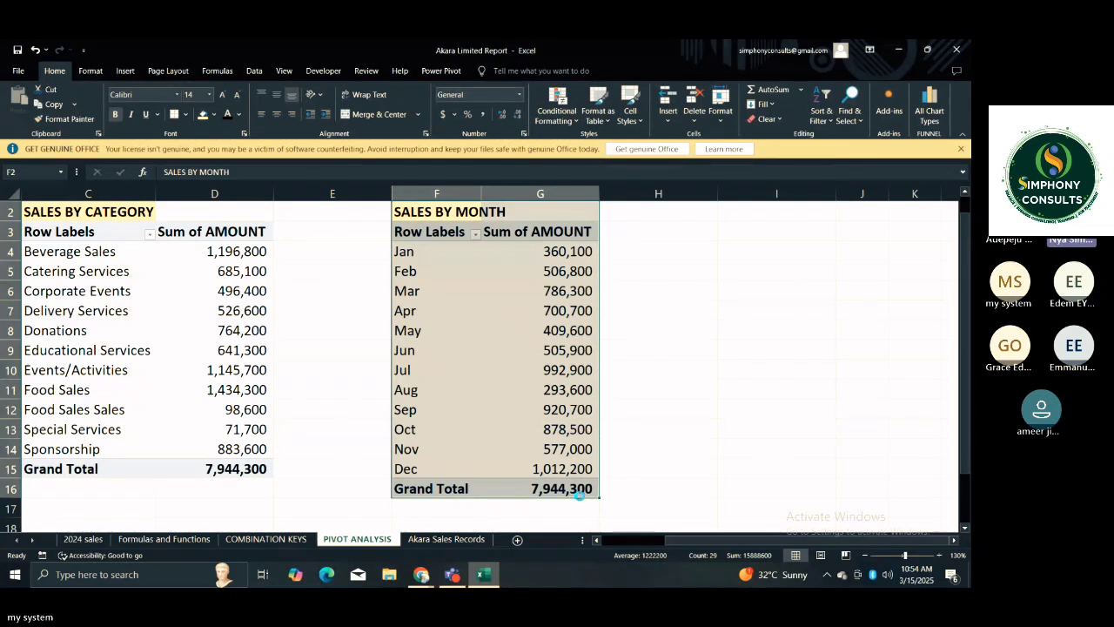
{"action": "key", "text": "ctrl+c"}
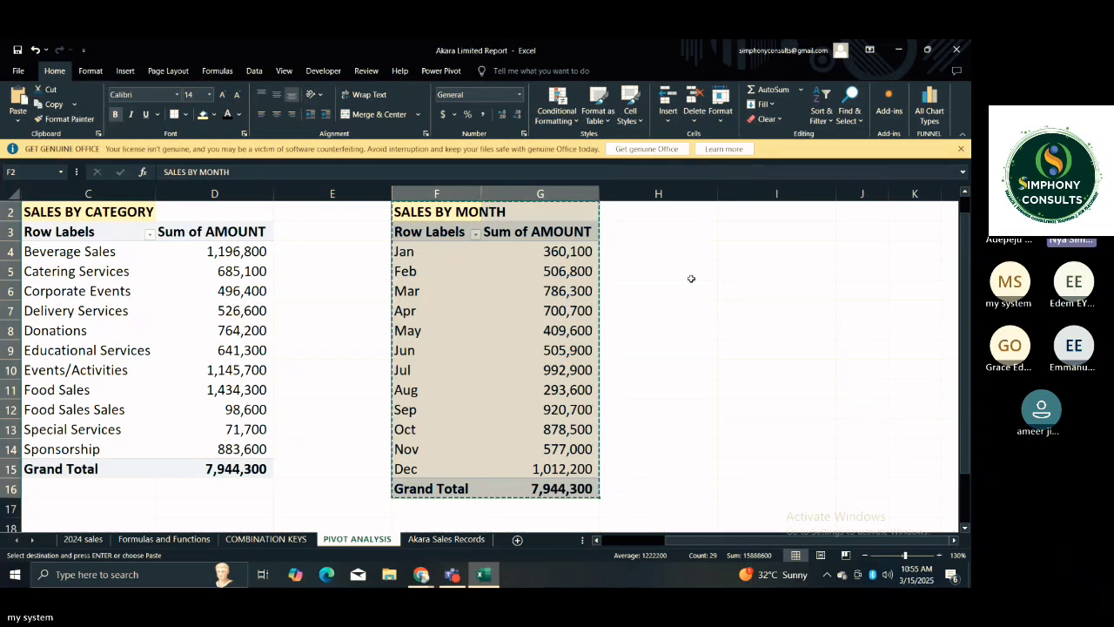
{"action": "left_click", "coordinate": [783, 216]}
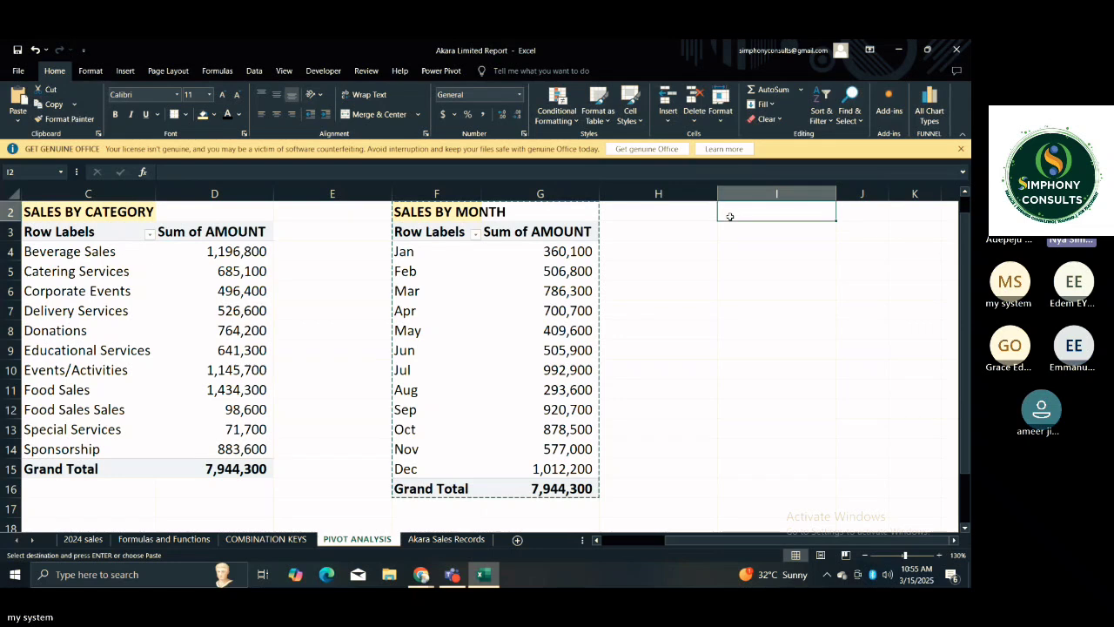
{"action": "key", "text": "ctrl+v"}
{"action": "left_click", "coordinate": [757, 270]}
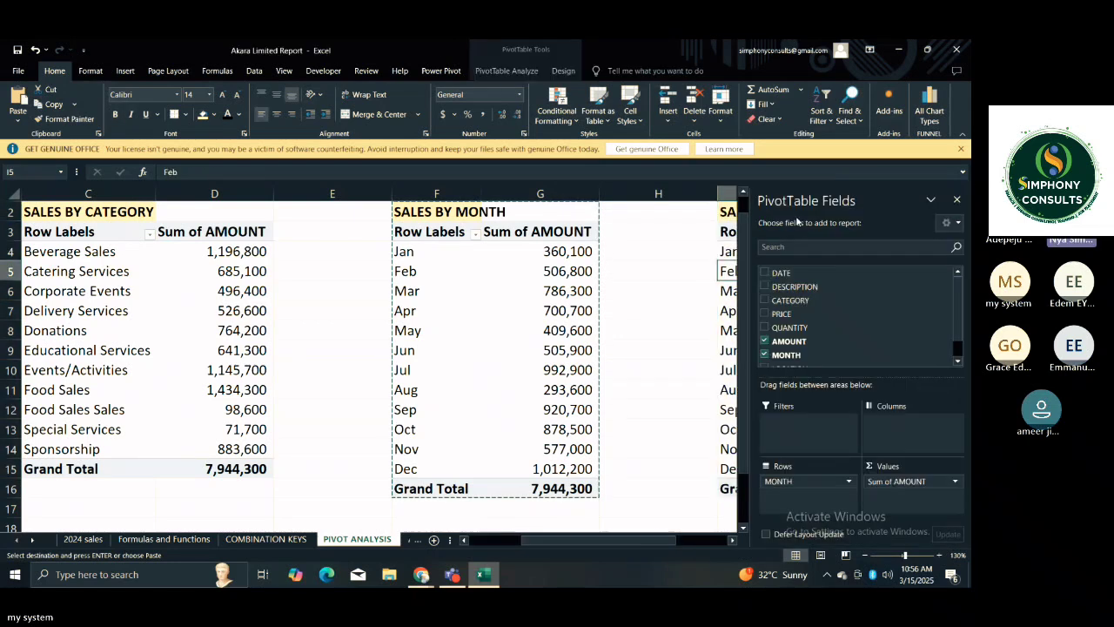
{"action": "left_click", "coordinate": [680, 245]}
{"action": "left_click_drag", "start_coordinate": [889, 196], "coordinate": [906, 195]}
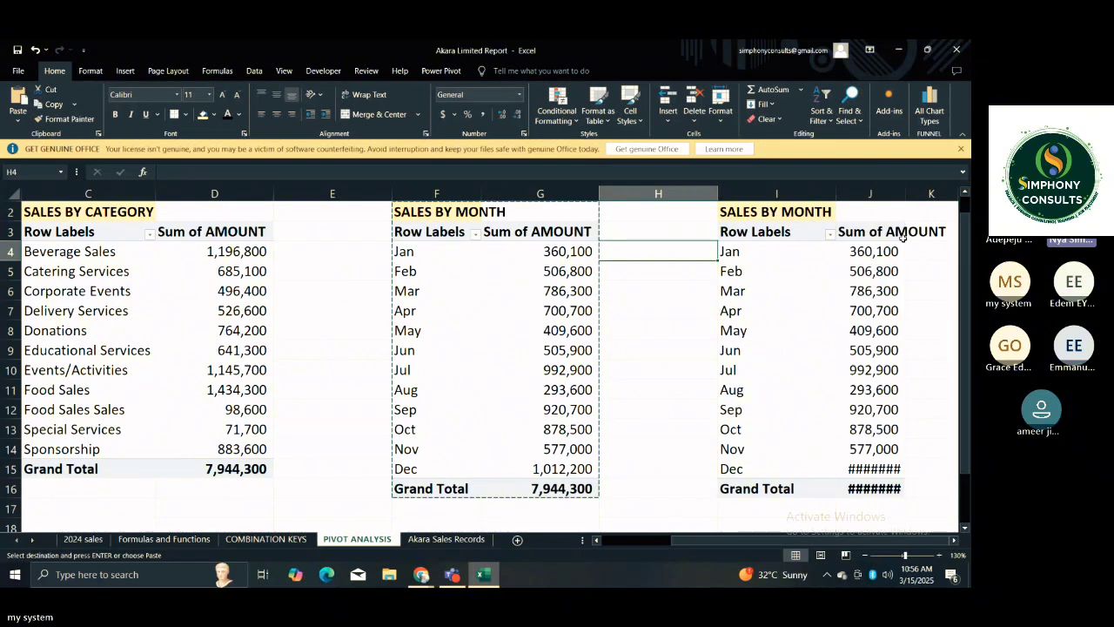
Replace the MONTH field with LOCATION in the rows of the copied PivotTable at I3.
{"action": "left_click", "coordinate": [766, 292]}
{"action": "left_click", "coordinate": [634, 291]}
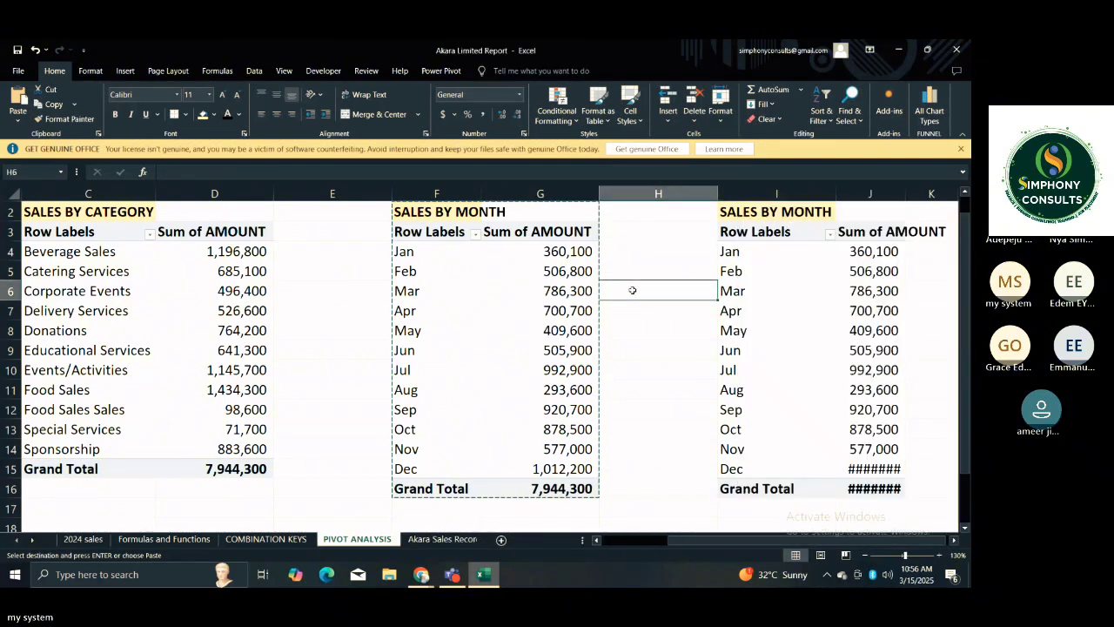
{"action": "left_click", "coordinate": [804, 252]}
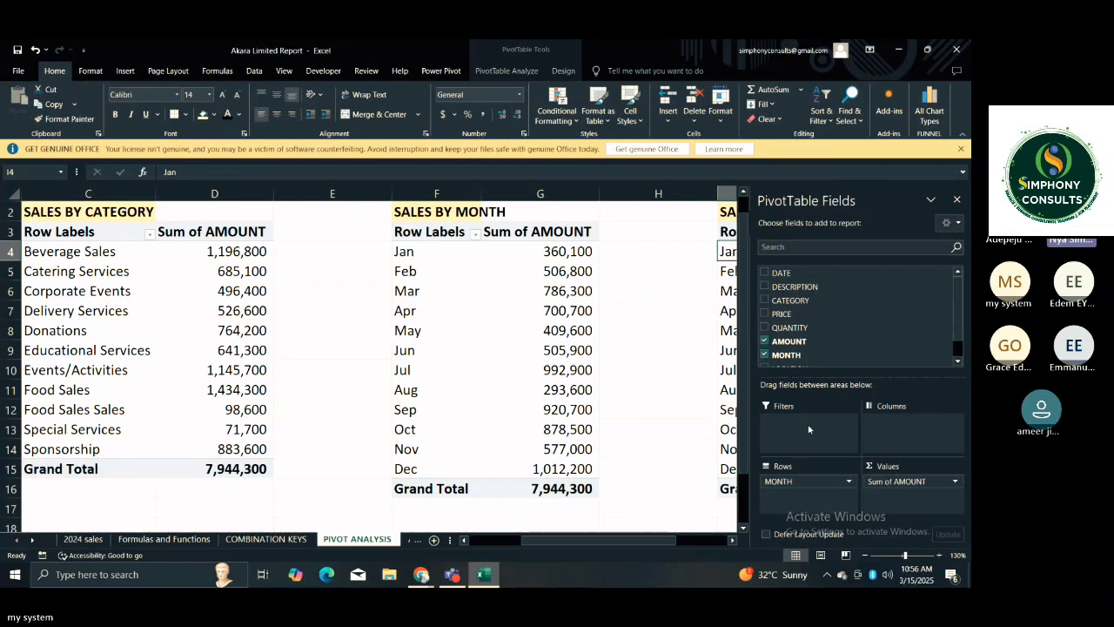
{"action": "left_click_drag", "start_coordinate": [783, 488], "coordinate": [678, 406]}
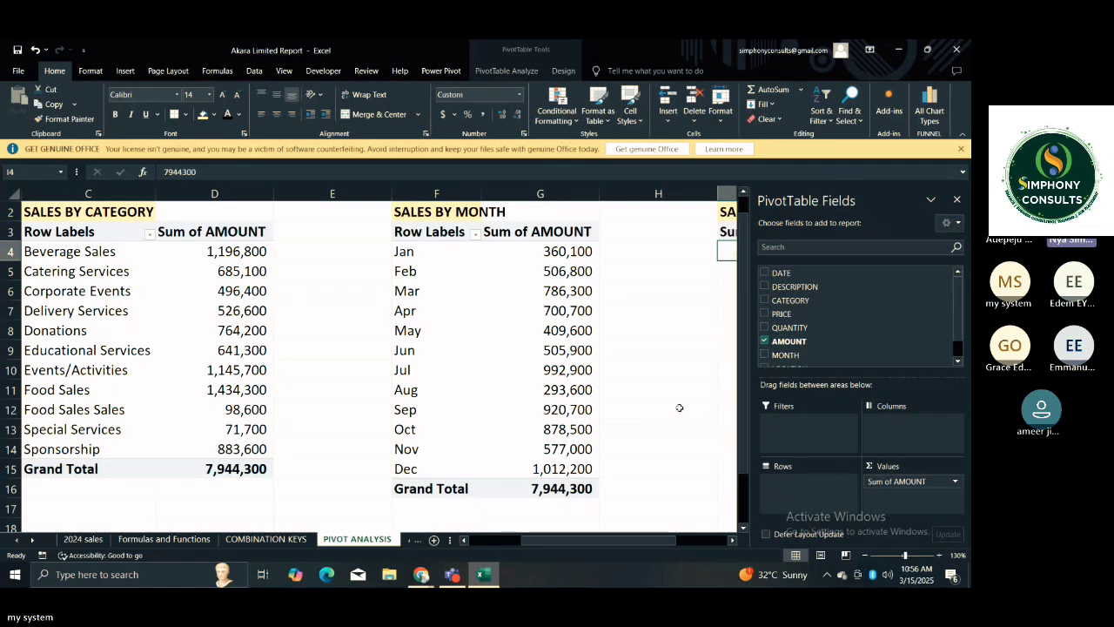
{"action": "left_click", "coordinate": [710, 542]}
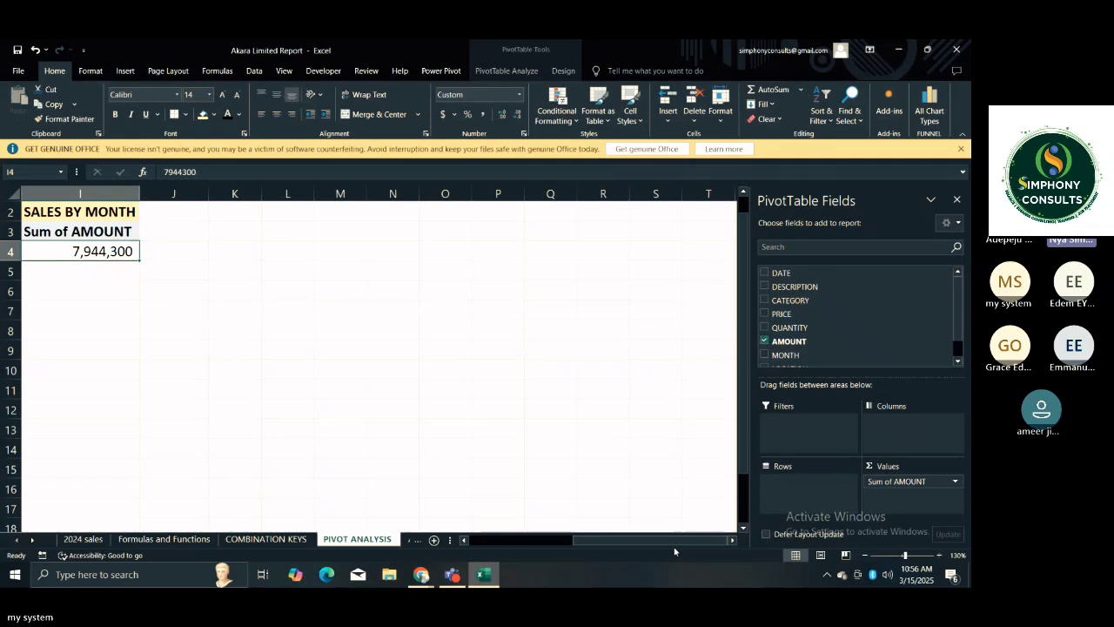
{"action": "left_click", "coordinate": [463, 541]}
{"action": "left_click", "coordinate": [464, 540]}
{"action": "left_click", "coordinate": [463, 540]}
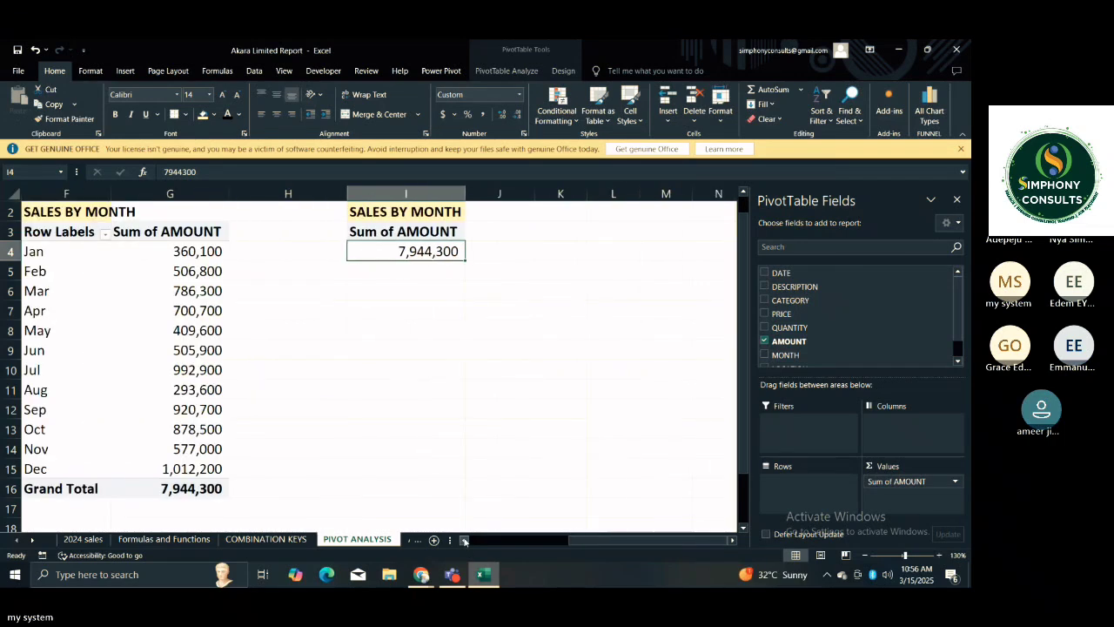
{"action": "left_click", "coordinate": [464, 540]}
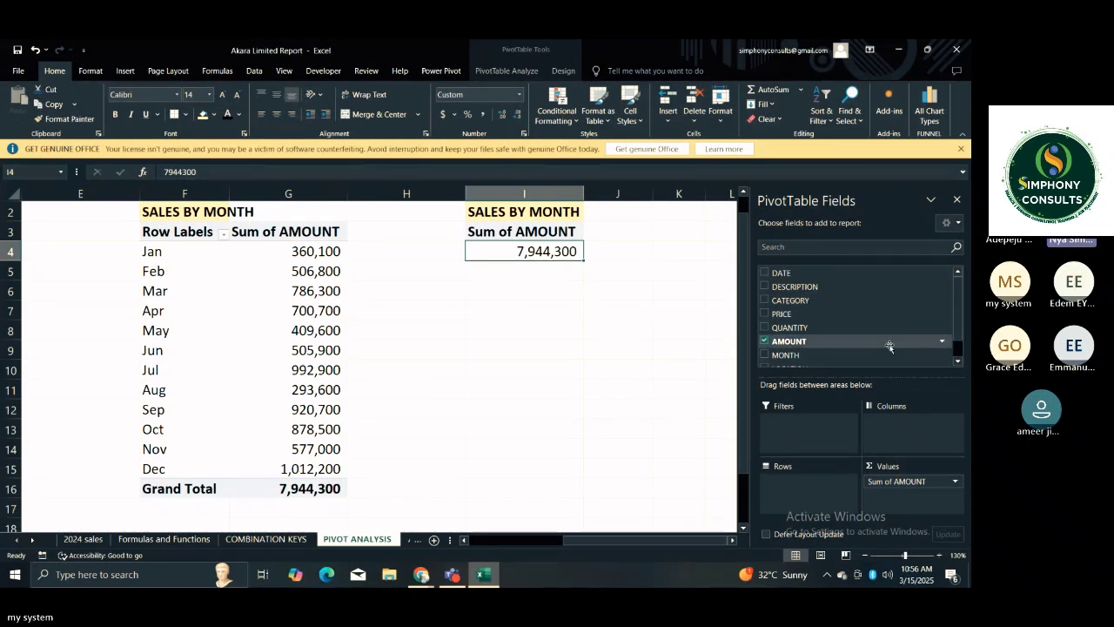
{"action": "left_click", "coordinate": [958, 360]}
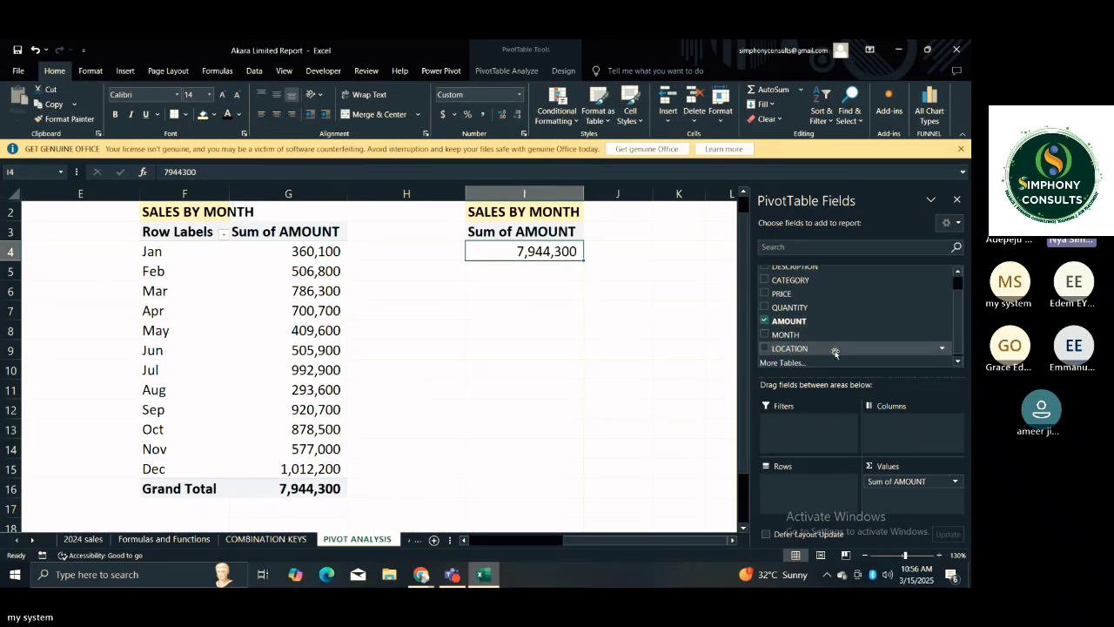
{"action": "left_click_drag", "start_coordinate": [811, 351], "coordinate": [821, 485]}
{"action": "left_click", "coordinate": [632, 413]}
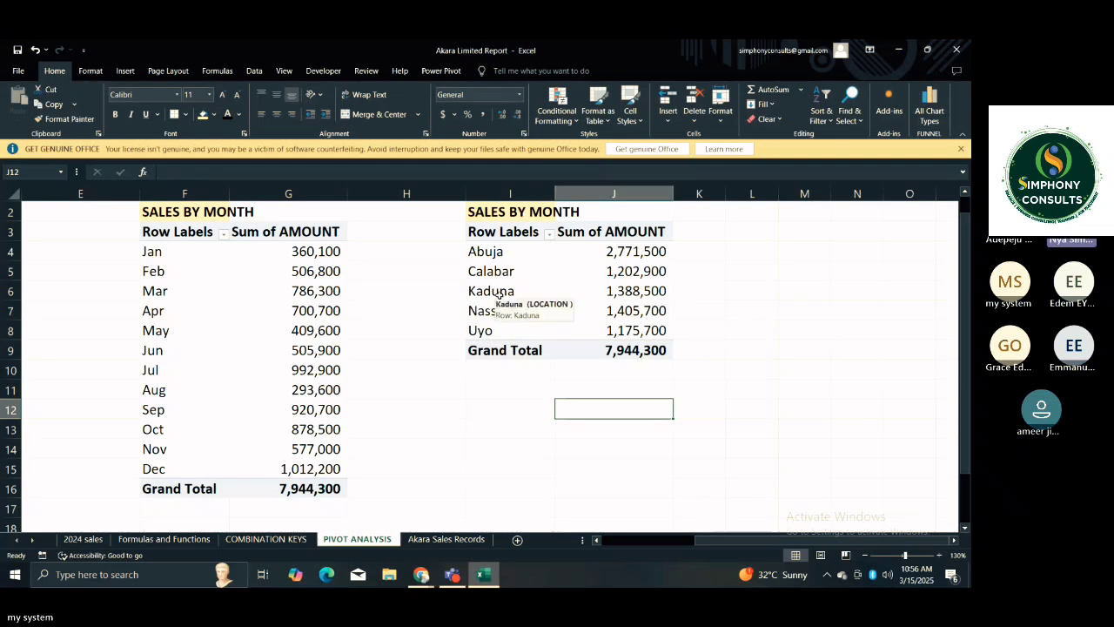
Examine individual location amounts in the copied PivotTable, including Abuja and Nassarawa.
{"action": "left_click", "coordinate": [633, 249]}
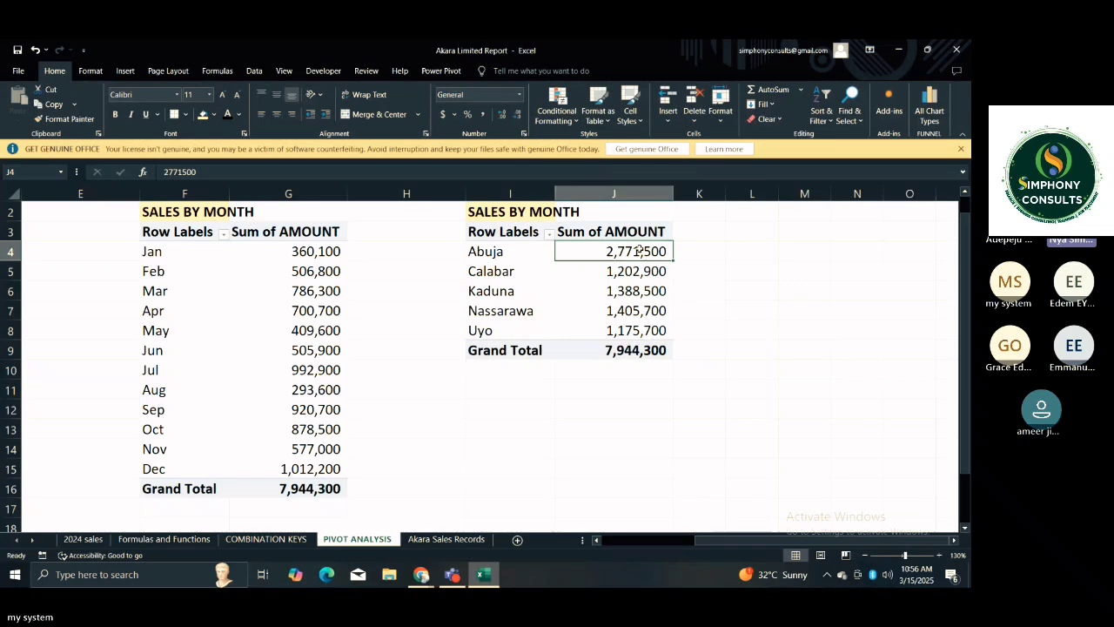
{"action": "left_click", "coordinate": [683, 256]}
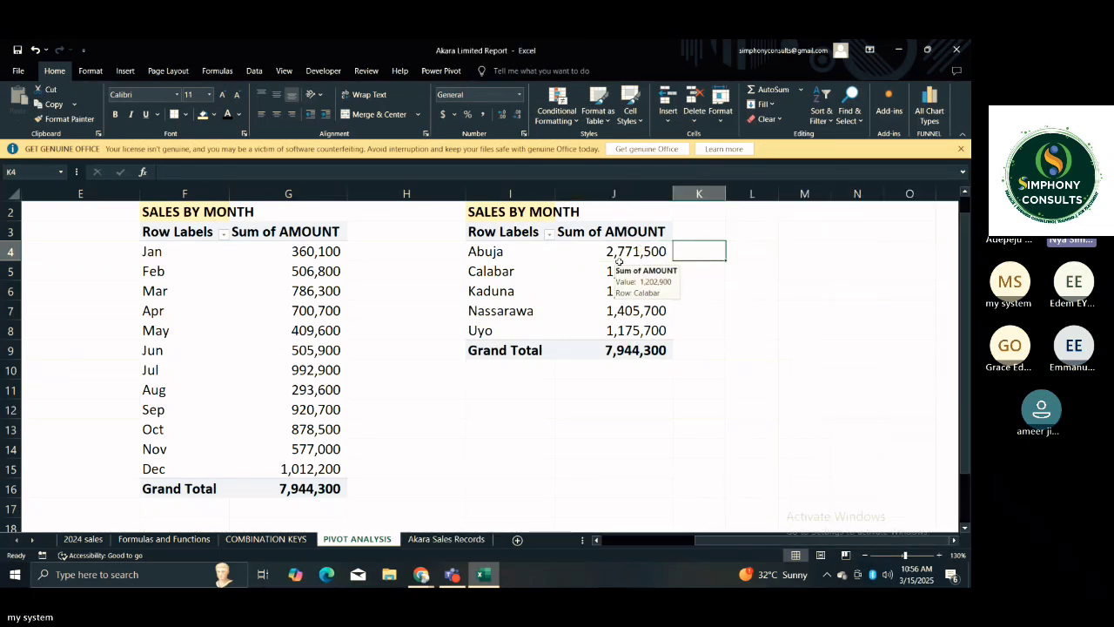
{"action": "left_click", "coordinate": [619, 263]}
{"action": "left_click", "coordinate": [659, 371]}
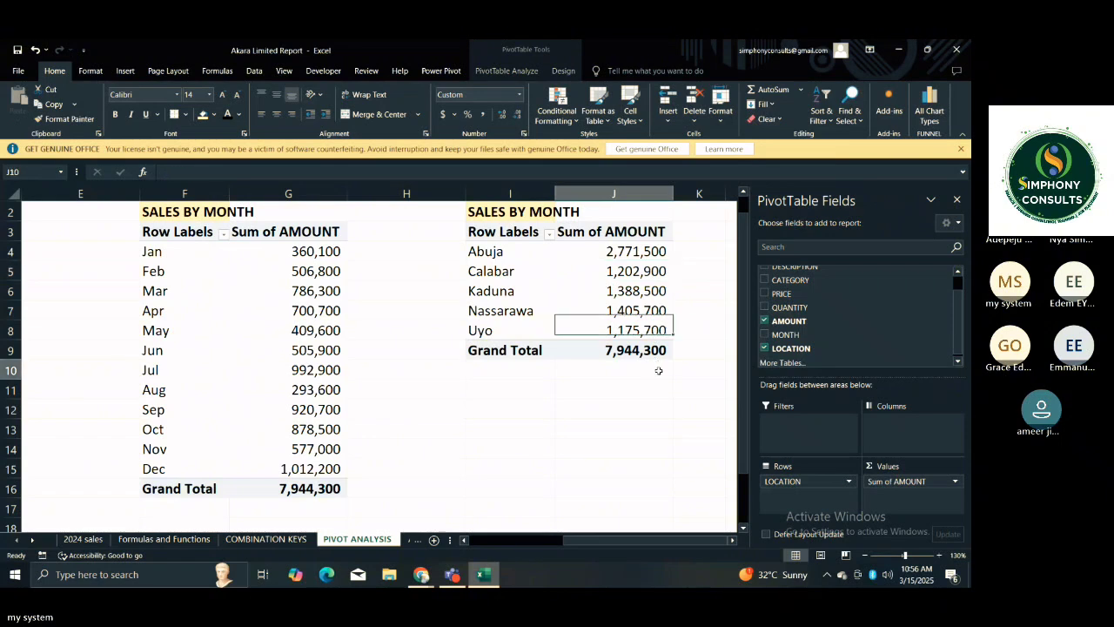
{"action": "left_click", "coordinate": [649, 252]}
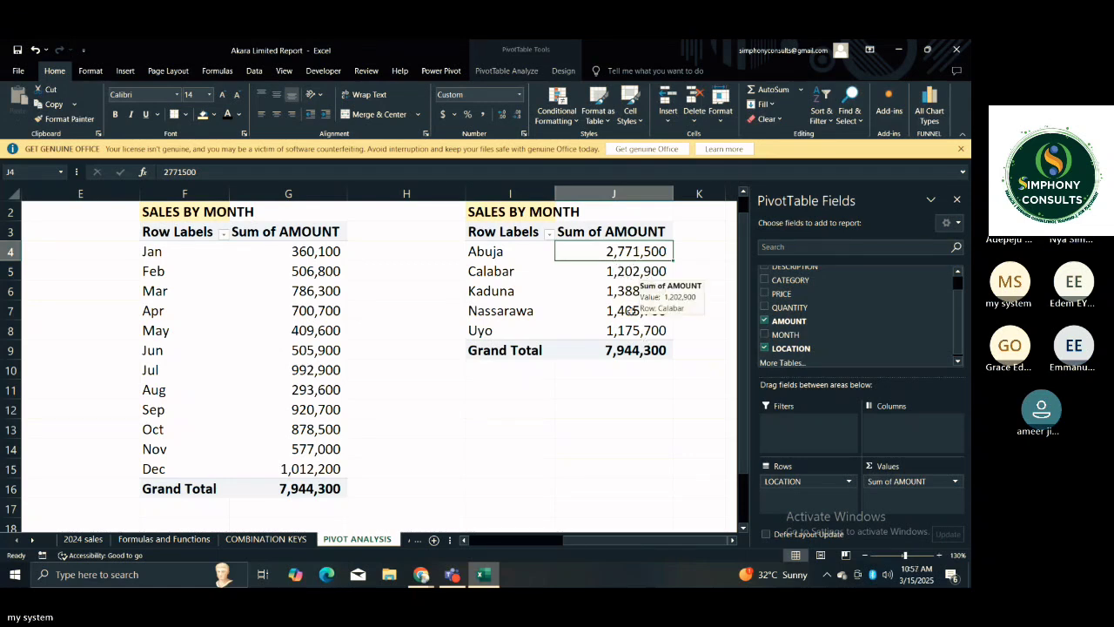
{"action": "mouse_move", "coordinate": [623, 247]}
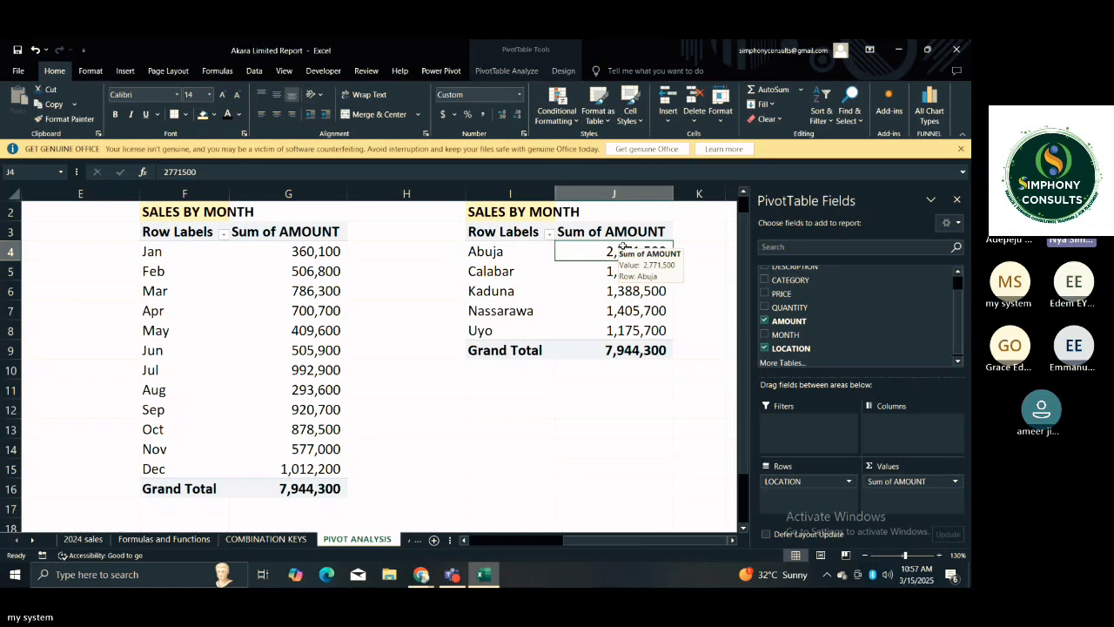
{"action": "left_click", "coordinate": [688, 306]}
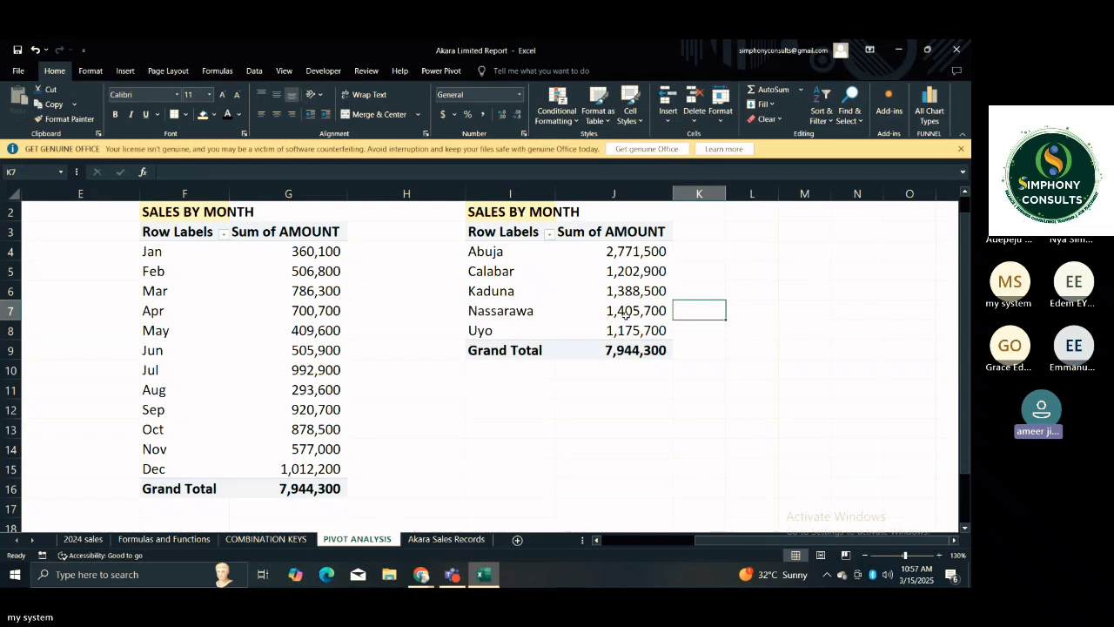
{"action": "mouse_move", "coordinate": [635, 315]}
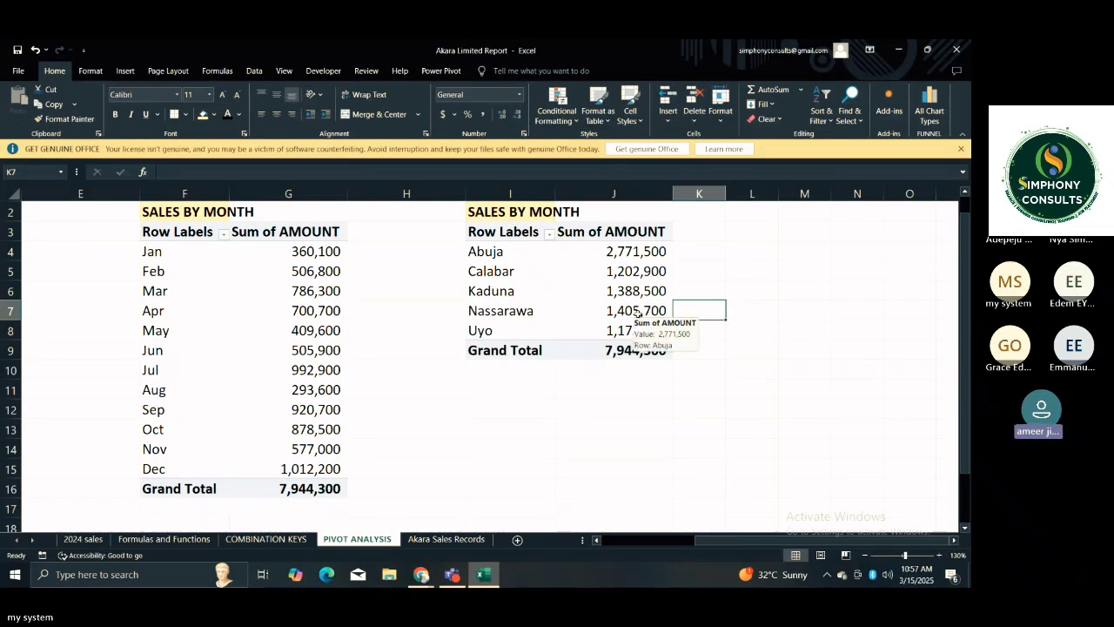
Review the location PivotTable's grand total alongside the month and category PivotTables.
{"action": "left_click", "coordinate": [704, 355]}
{"action": "key", "text": "Left"}
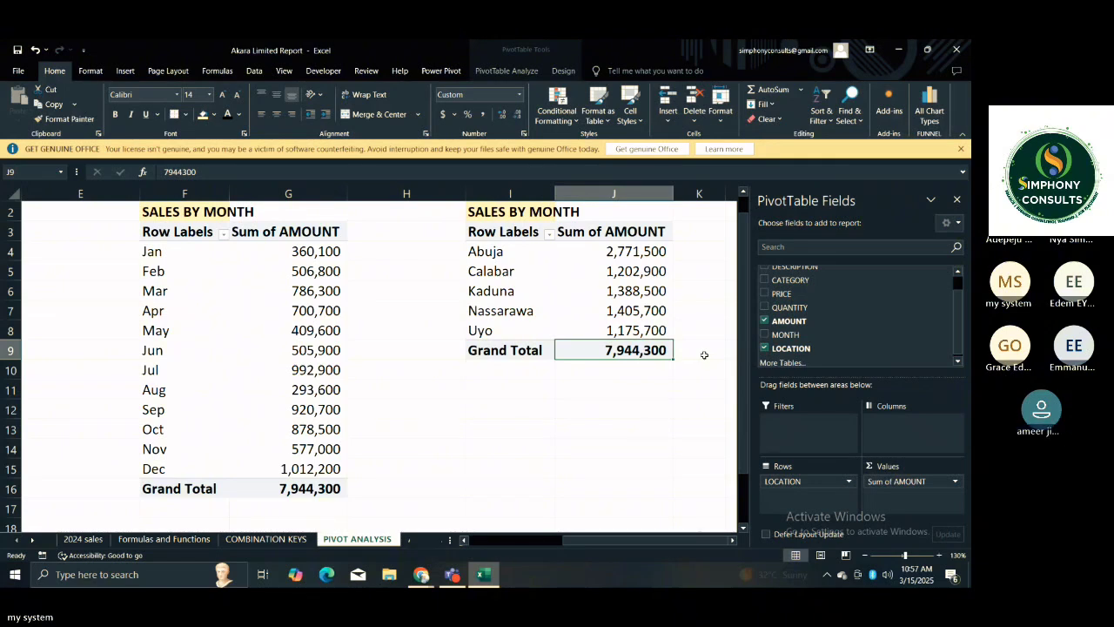
{"action": "key", "text": "Left"}
{"action": "key", "text": "Left"}
{"action": "key", "text": "Left"}
{"action": "key", "text": "Left"}
{"action": "key", "text": "Left"}
{"action": "key", "text": "Left"}
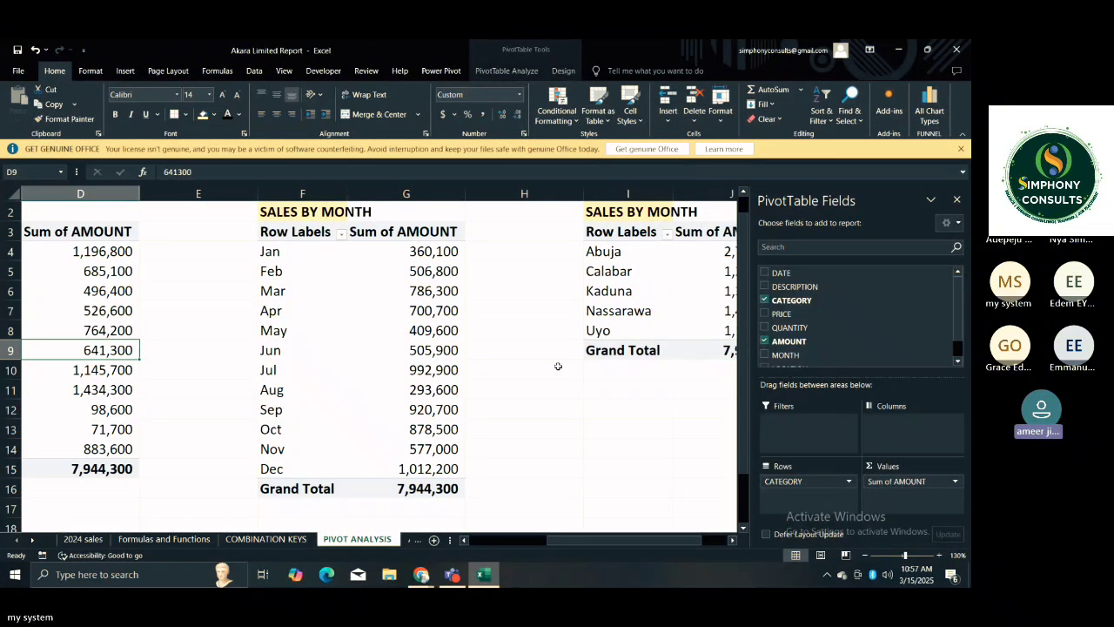
{"action": "left_click", "coordinate": [515, 356]}
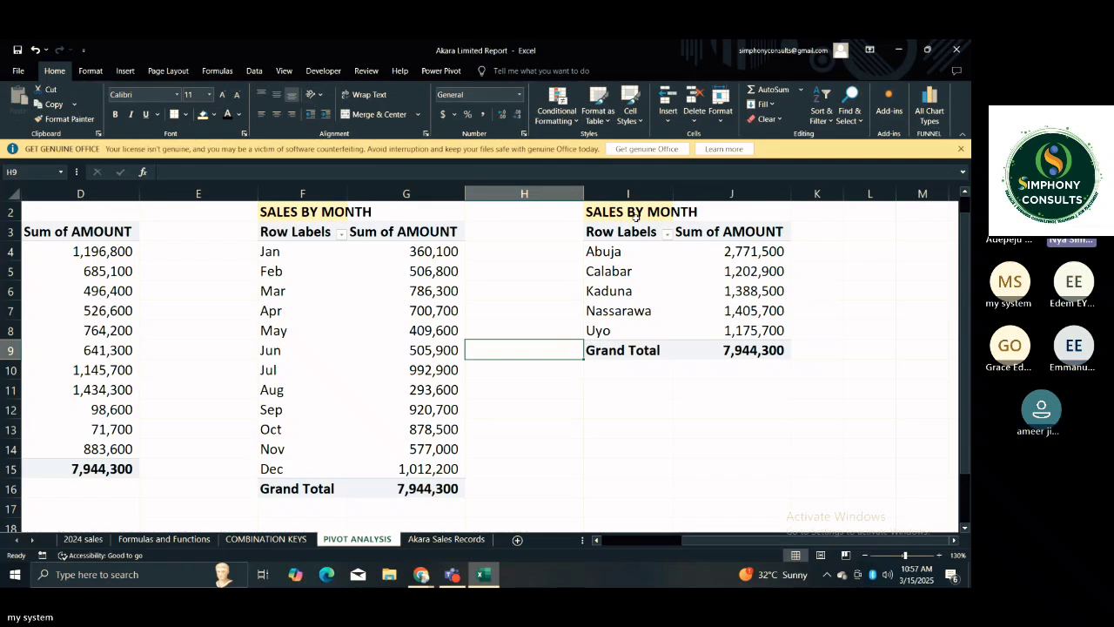
Change the title in I2 above the location PivotTable to SALES BY LOCATION.
{"action": "left_click", "coordinate": [628, 214]}
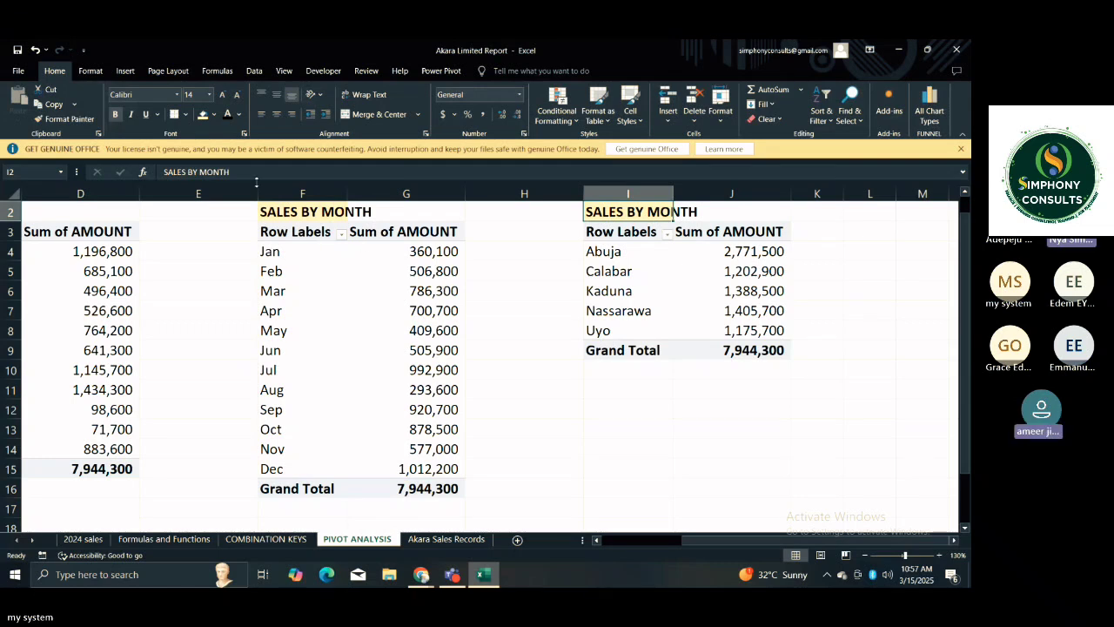
{"action": "left_click", "coordinate": [239, 177]}
{"action": "key", "text": "BackSpace"}
{"action": "key", "text": "BackSpace"}
{"action": "key", "text": "BackSpace"}
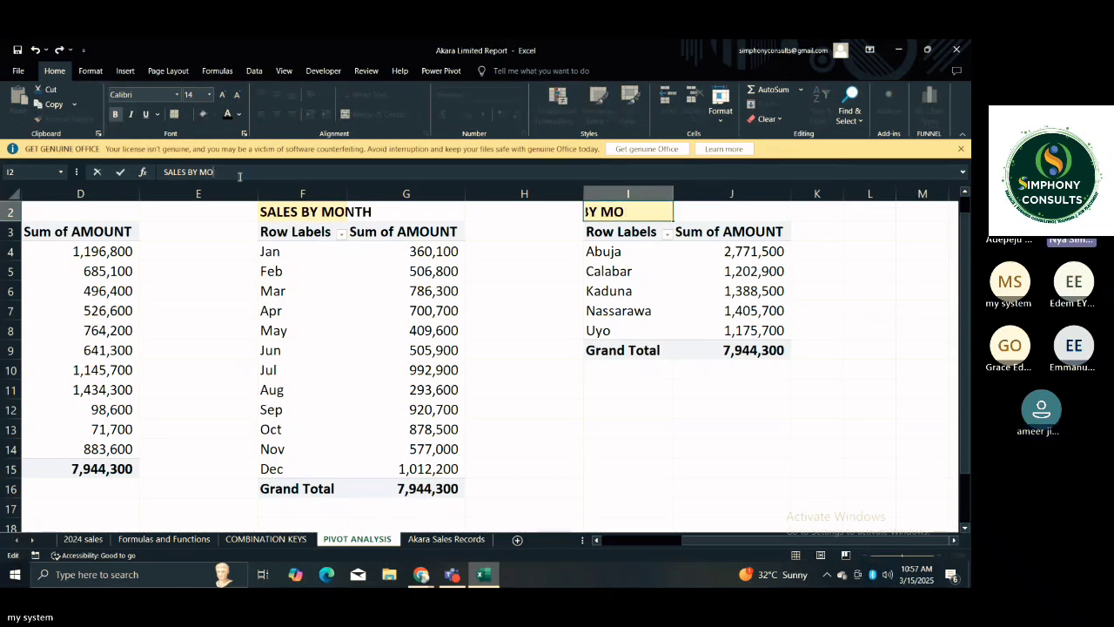
{"action": "key", "text": "BackSpace"}
{"action": "key", "text": "BackSpace"}
{"action": "key", "text": "BackSpace"}
{"action": "type", "text": "LOCA"}
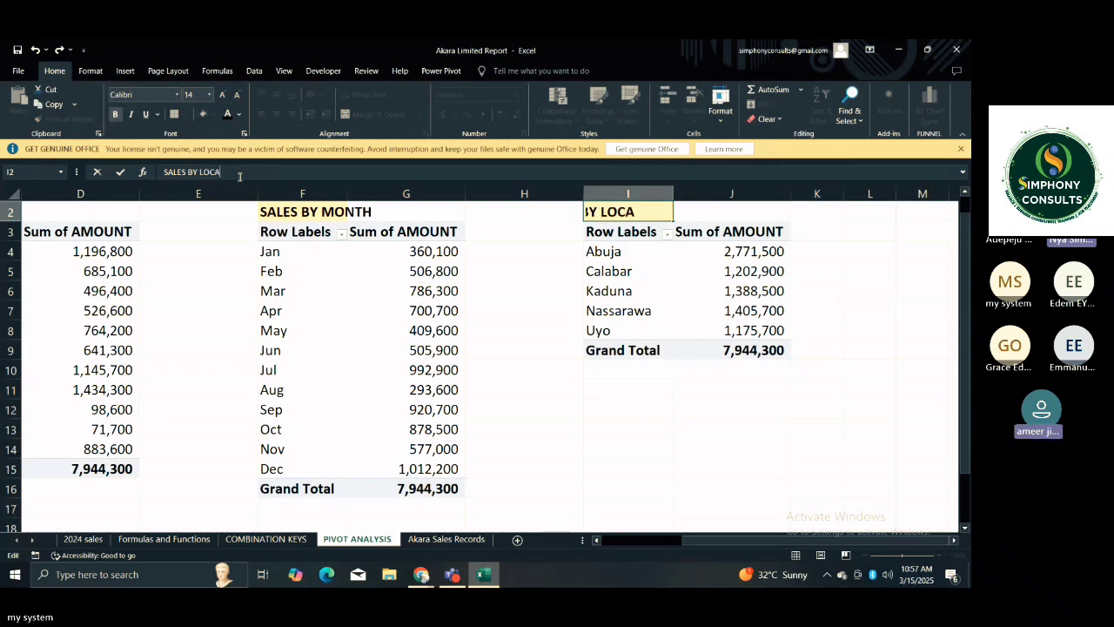
{"action": "type", "text": "TION"}
{"action": "key", "text": "Return"}
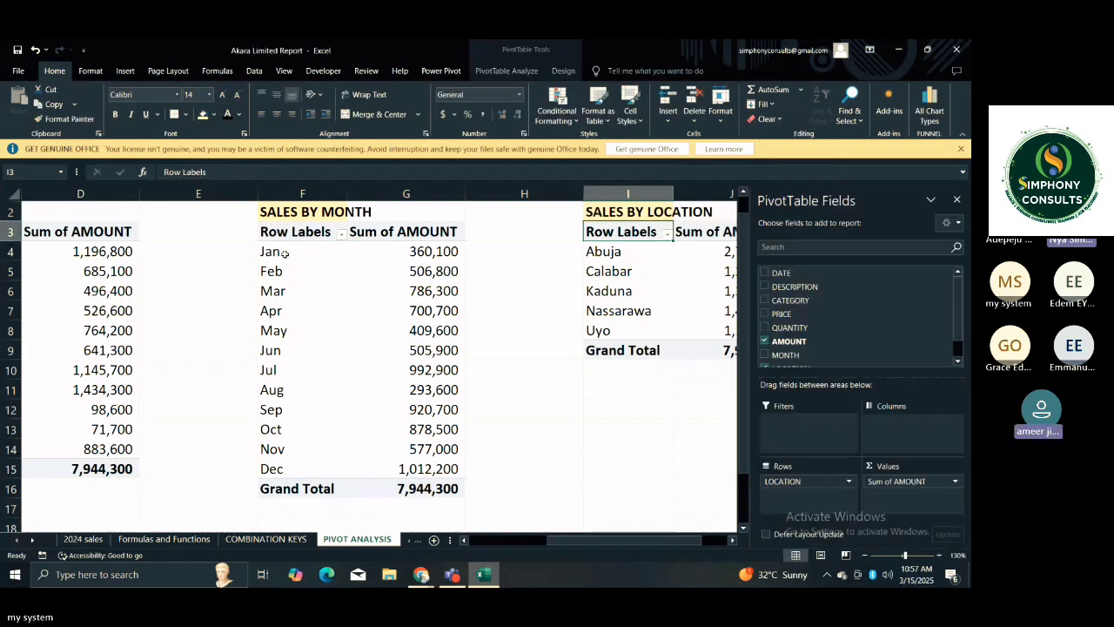
{"action": "left_click", "coordinate": [559, 410]}
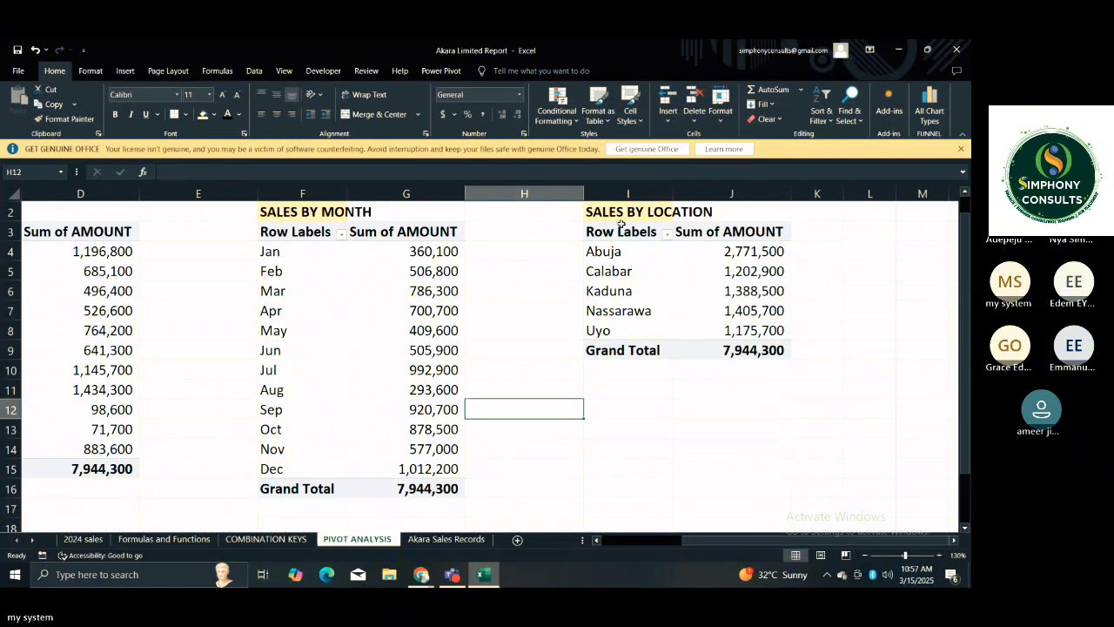
Extend the light yellow fill across the SALES BY LOCATION title cells I2:J2 and the SALES BY MONTH title cells F2:G2.
{"action": "left_click", "coordinate": [613, 231]}
{"action": "left_click_drag", "start_coordinate": [627, 212], "coordinate": [703, 217]}
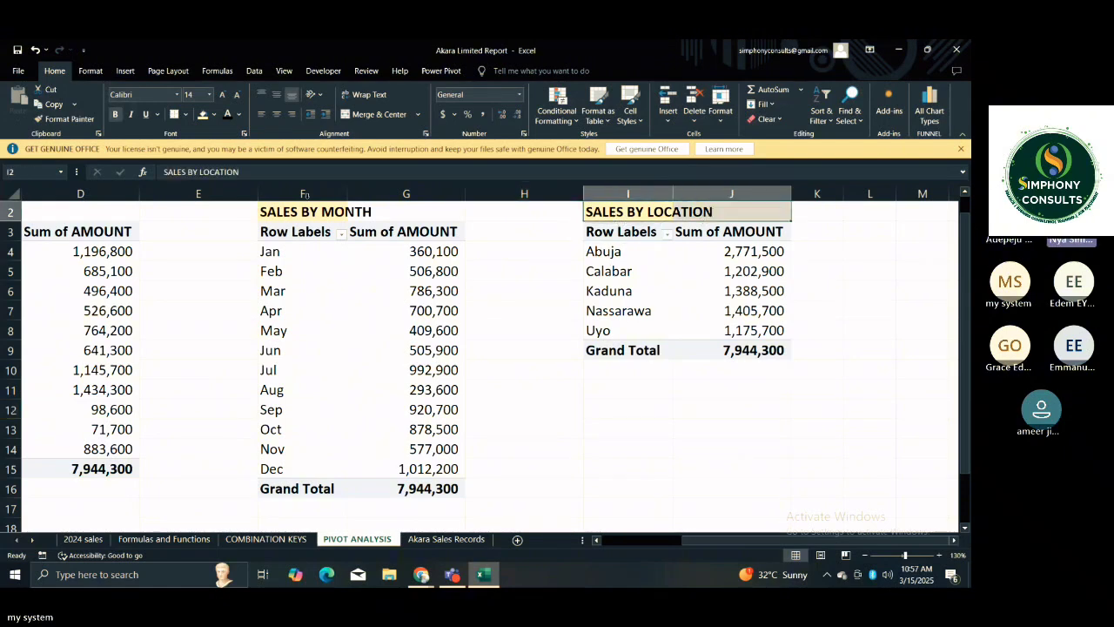
{"action": "left_click", "coordinate": [203, 114]}
{"action": "left_click_drag", "start_coordinate": [287, 212], "coordinate": [392, 215]}
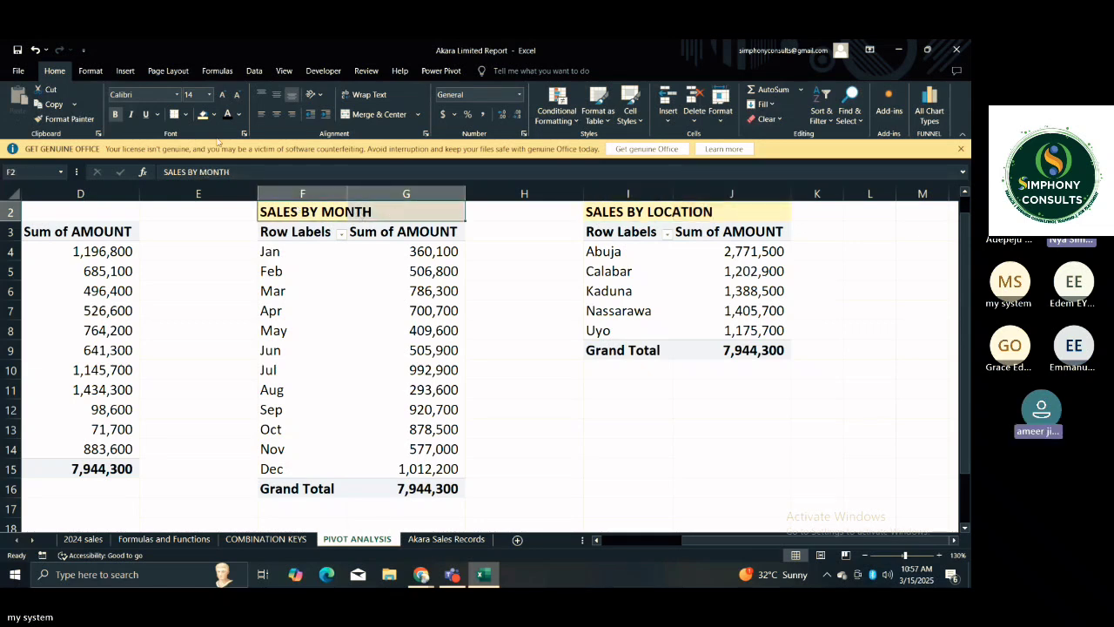
{"action": "left_click", "coordinate": [522, 369]}
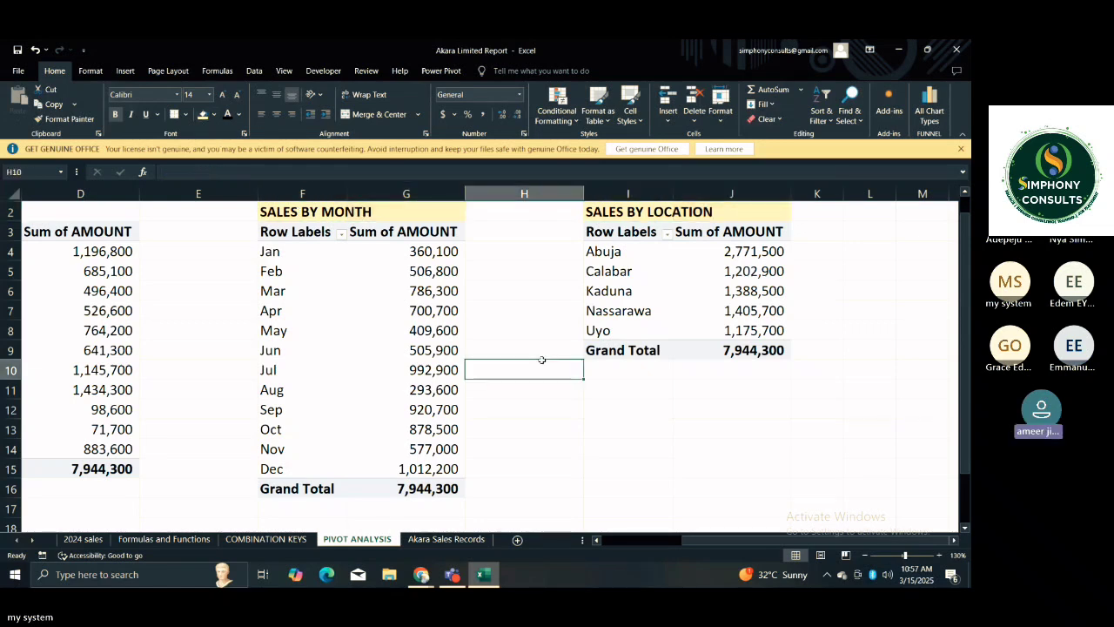
{"action": "left_click", "coordinate": [590, 426]}
{"action": "left_click", "coordinate": [495, 389]}
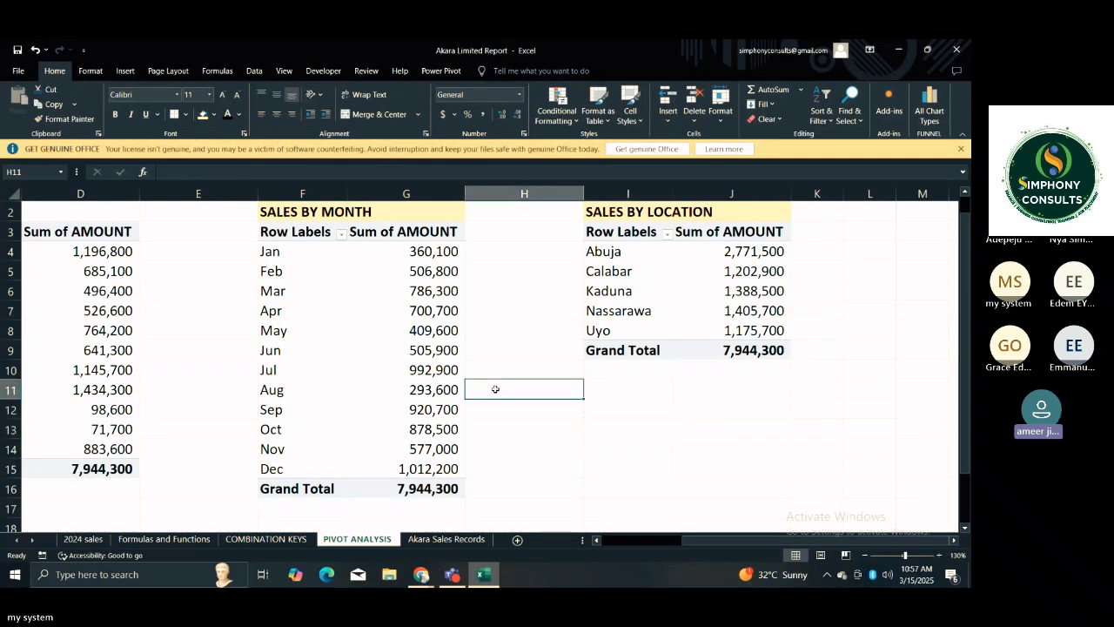
Review the total sales, category, month and location PivotTables side by side across the sheet.
{"action": "key", "text": "Left"}
{"action": "key", "text": "Home"}
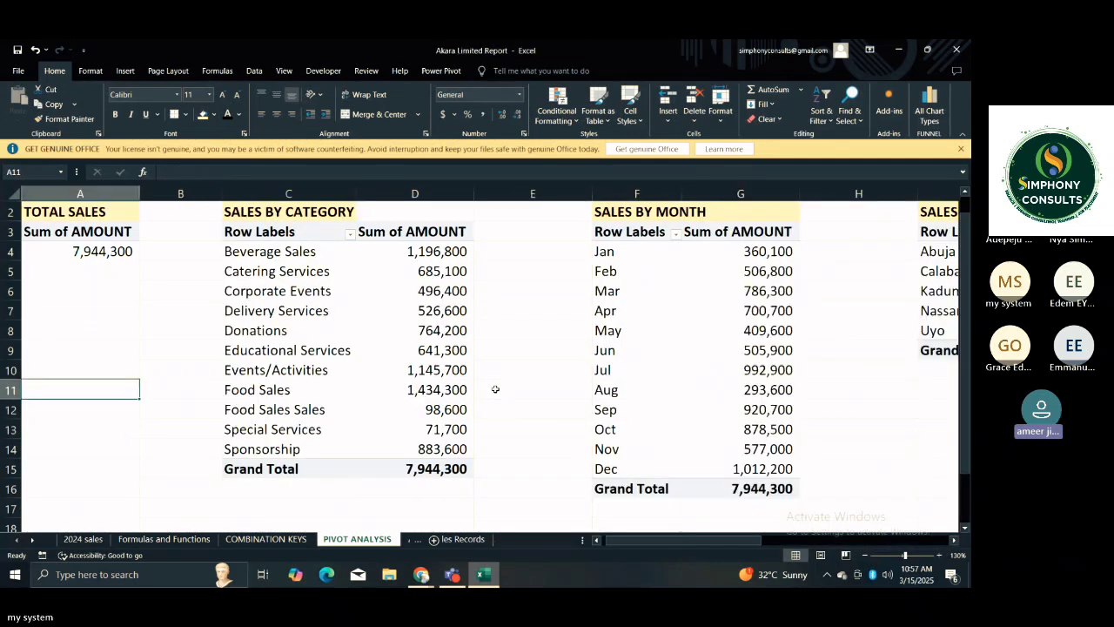
{"action": "left_click", "coordinate": [510, 405]}
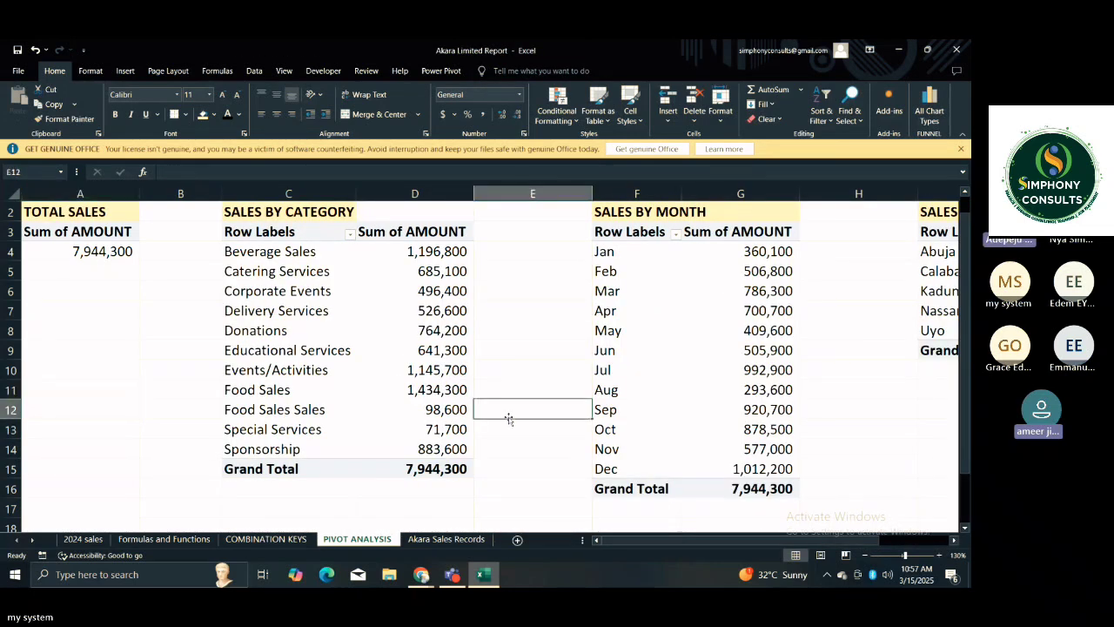
{"action": "left_click", "coordinate": [487, 459]}
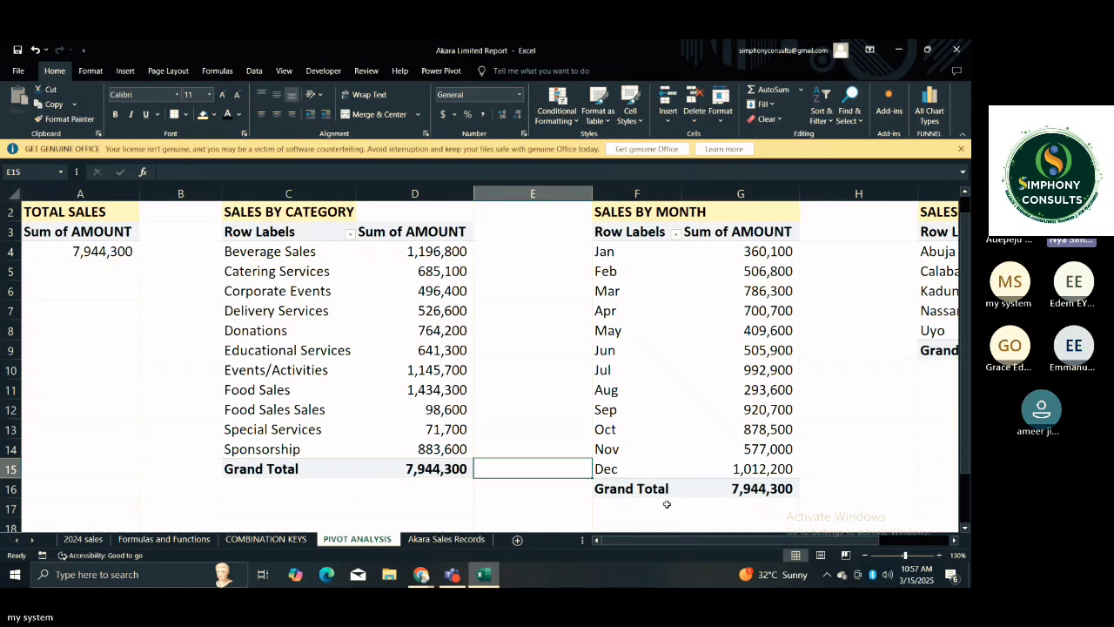
{"action": "key", "text": "Right"}
{"action": "key", "text": "Right"}
{"action": "key", "text": "Right"}
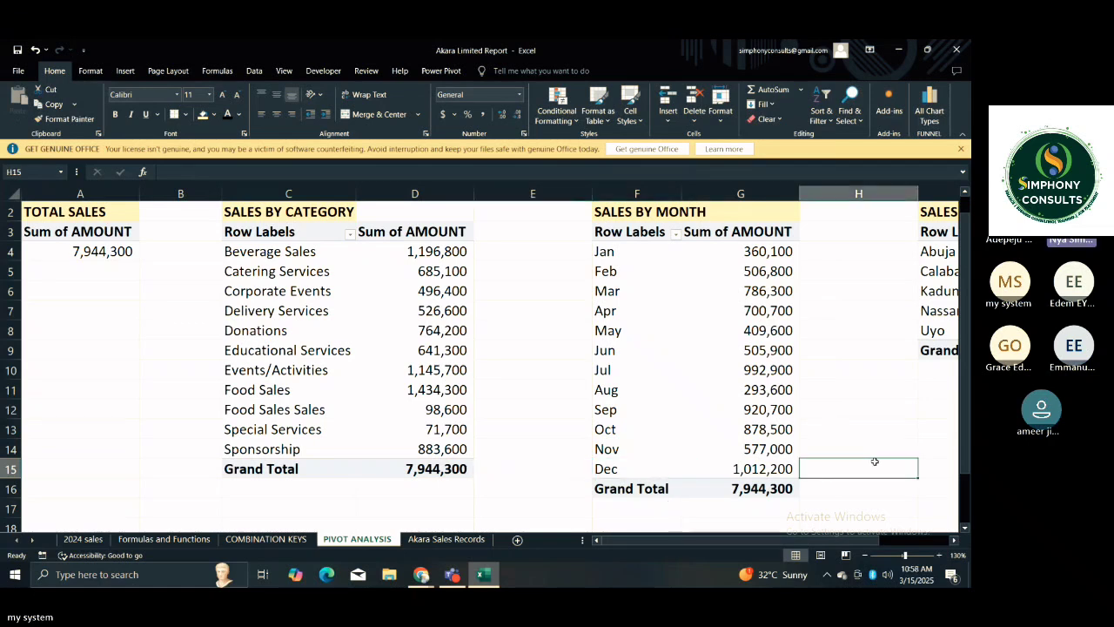
{"action": "key", "text": "Right"}
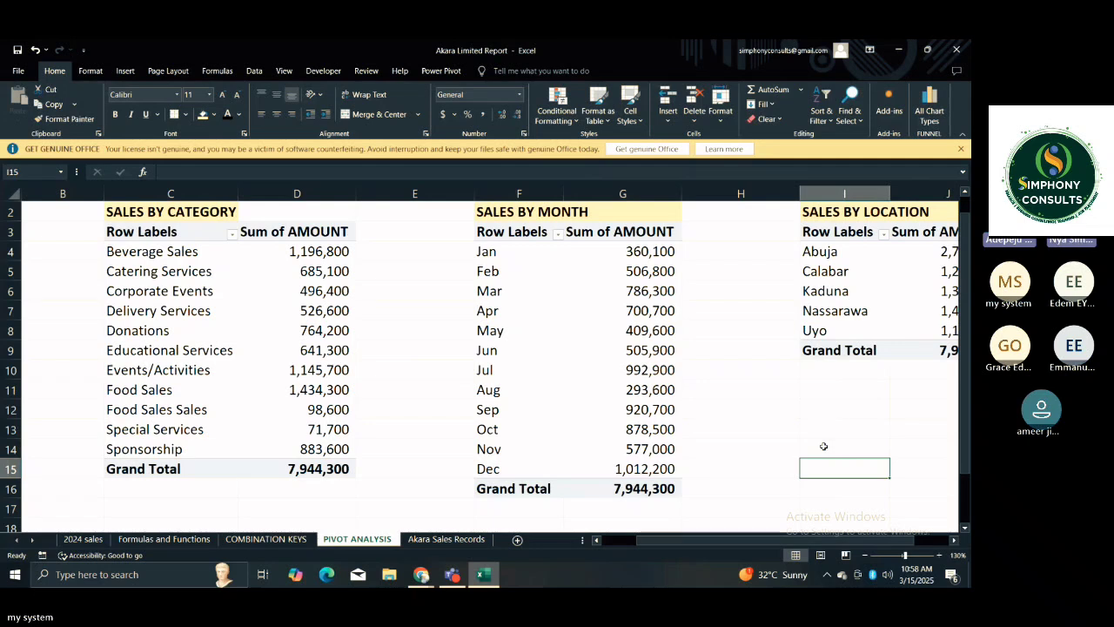
{"action": "left_click", "coordinate": [752, 418]}
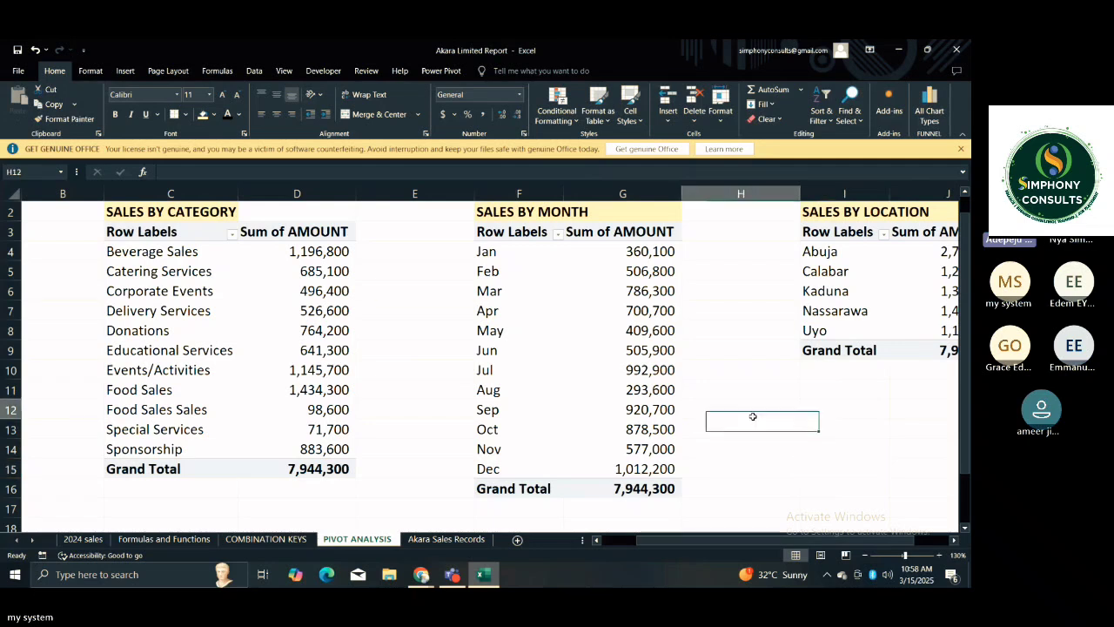
Take the MONTH field out of the rows of the SALES BY MONTH PivotTable and put it back.
{"action": "left_click", "coordinate": [547, 231]}
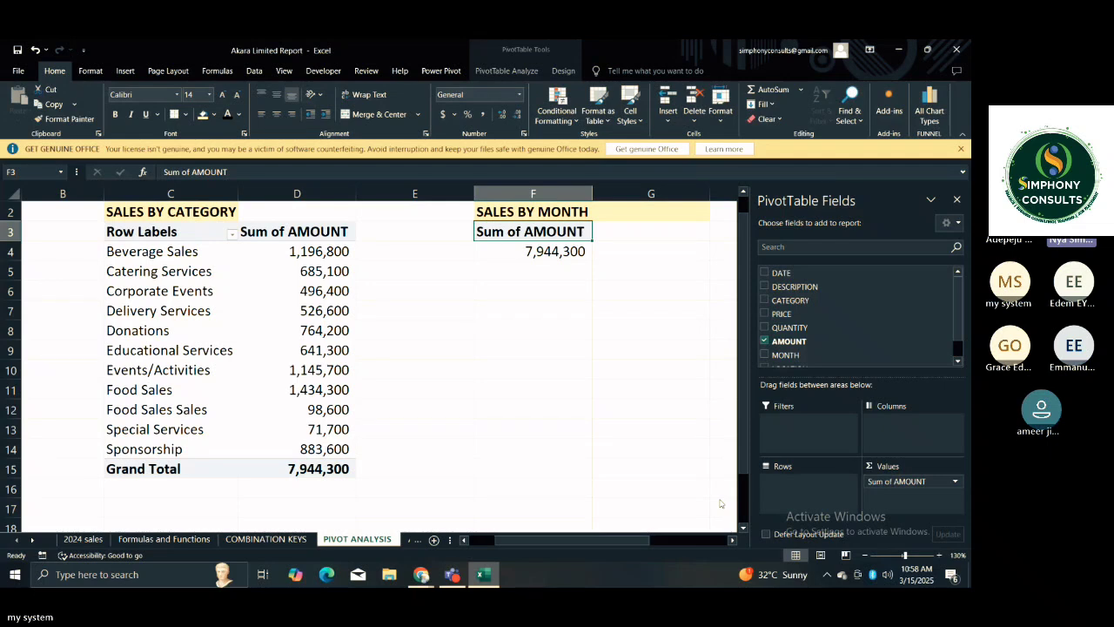
{"action": "left_click", "coordinate": [776, 354]}
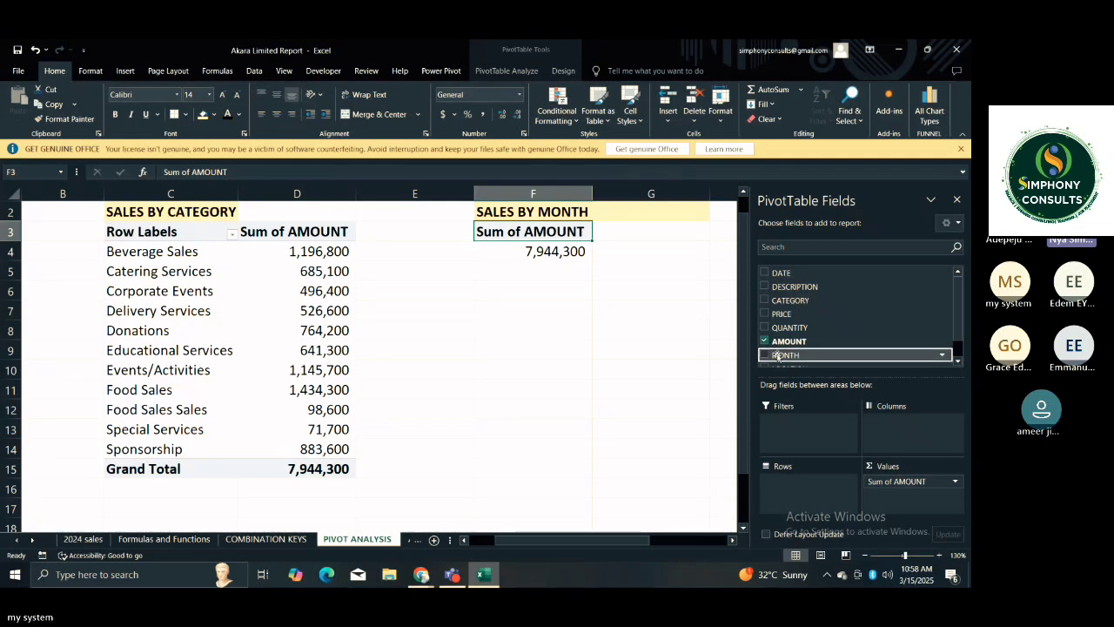
{"action": "left_click_drag", "start_coordinate": [775, 354], "coordinate": [781, 477]}
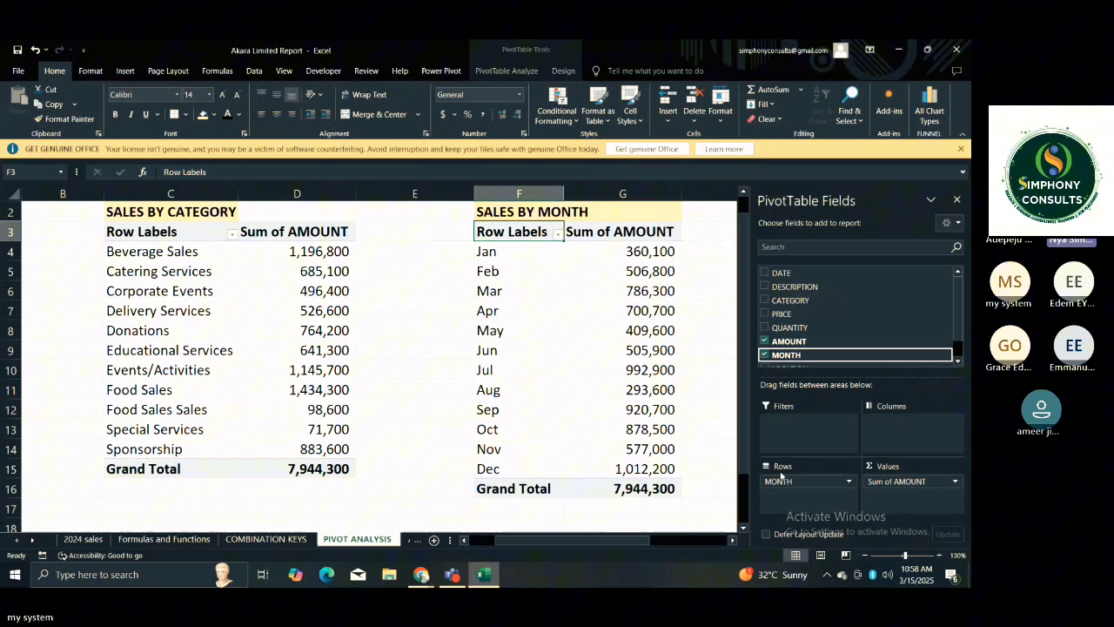
{"action": "left_click", "coordinate": [705, 367]}
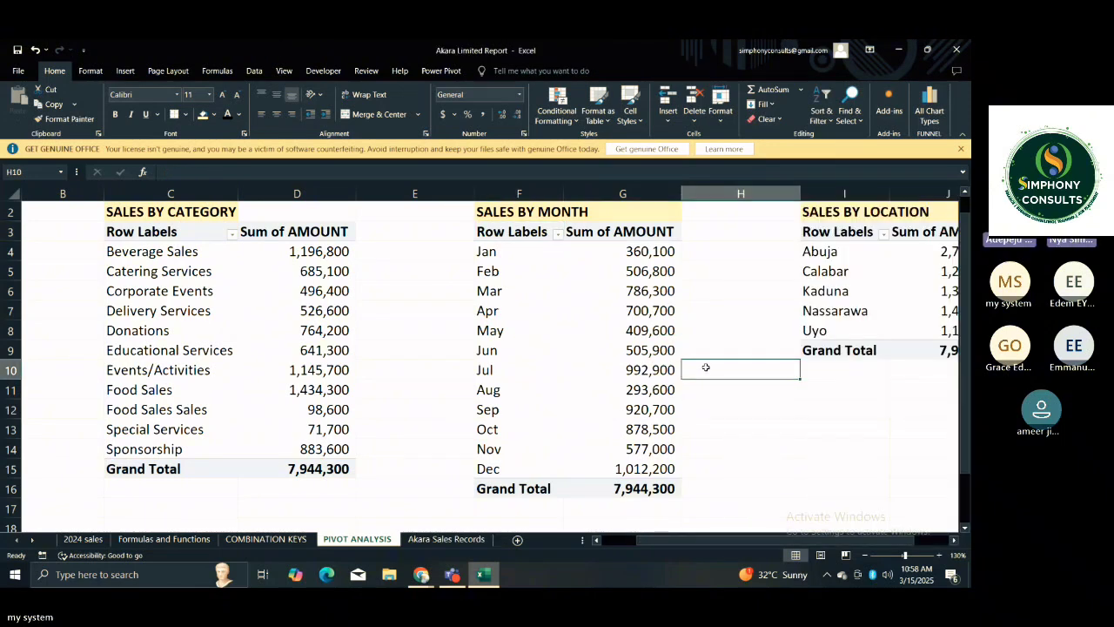
Examine individual monthly amounts and the row field of the SALES BY MONTH PivotTable.
{"action": "left_click", "coordinate": [644, 350]}
{"action": "left_click", "coordinate": [632, 329]}
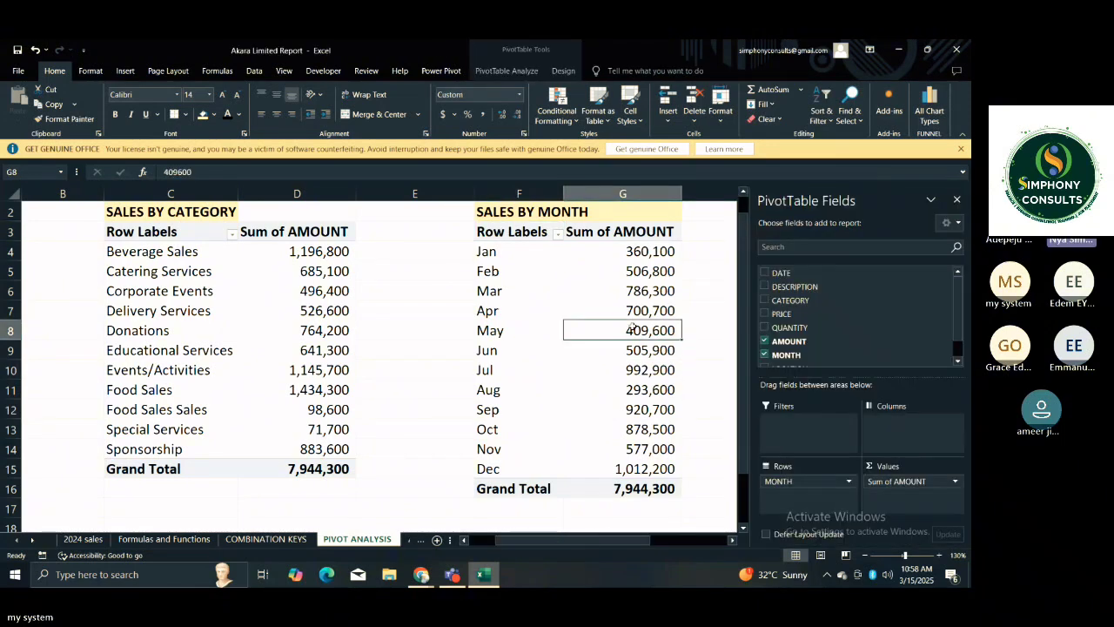
{"action": "mouse_move", "coordinate": [563, 193]}
{"action": "left_mouse_down"}
{"action": "mouse_move", "coordinate": [542, 190]}
{"action": "mouse_move", "coordinate": [563, 193]}
{"action": "left_mouse_up"}
{"action": "left_click", "coordinate": [600, 266]}
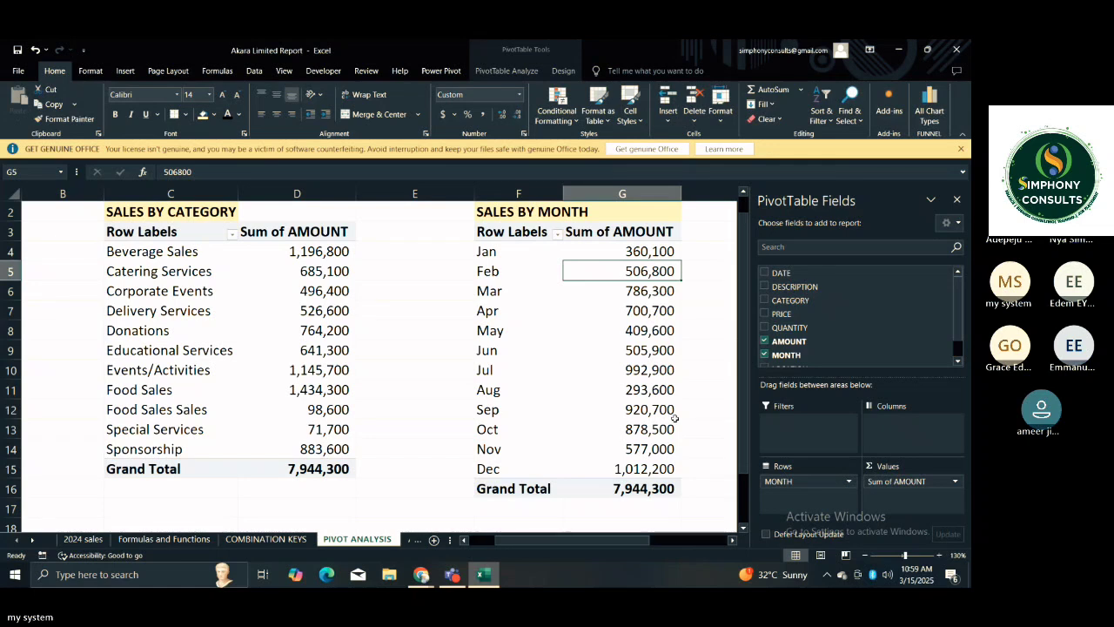
{"action": "left_click", "coordinate": [796, 502]}
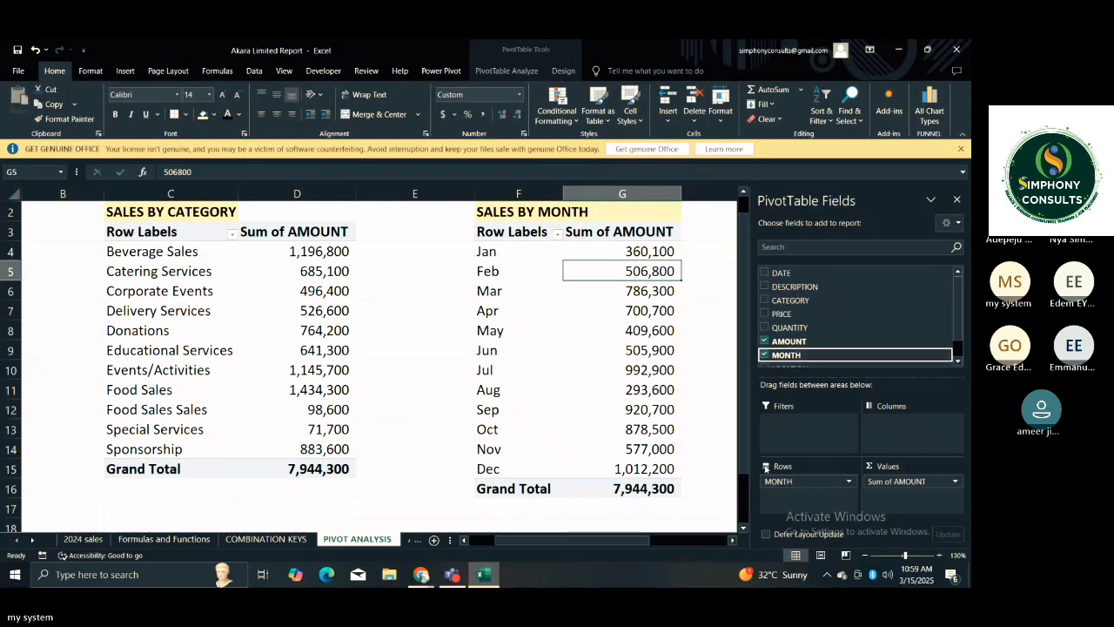
{"action": "left_click", "coordinate": [712, 422]}
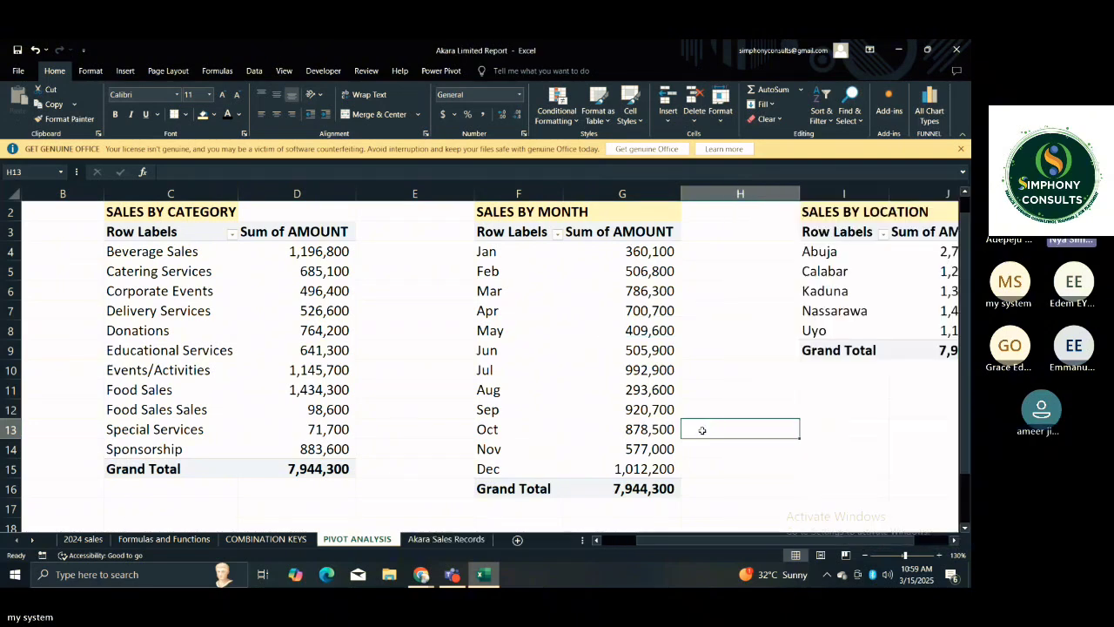
{"action": "left_click", "coordinate": [667, 429]}
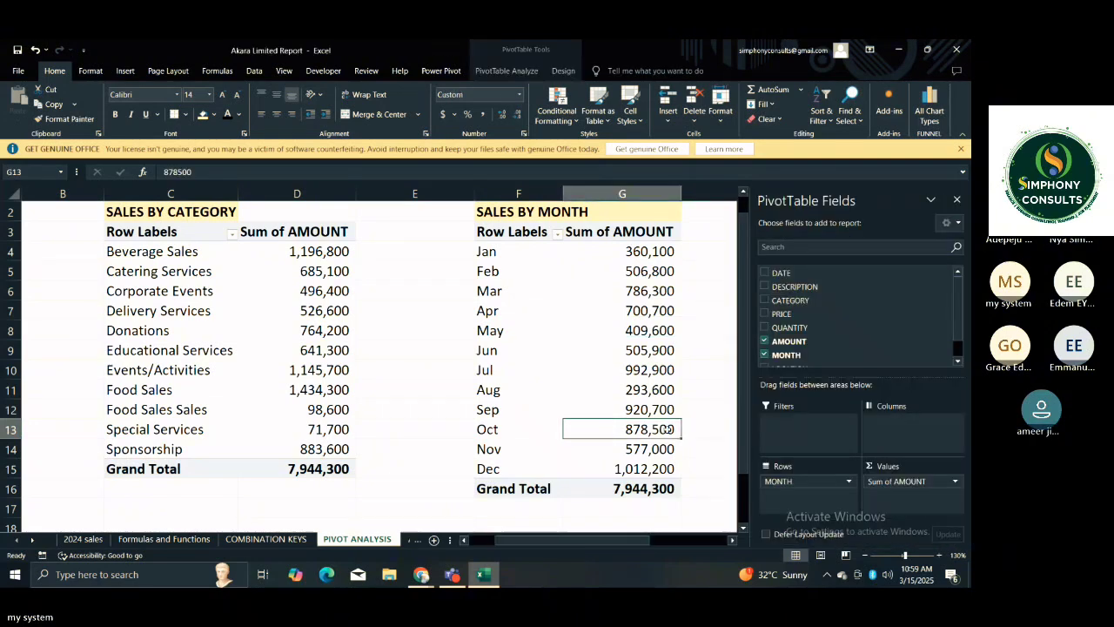
Compare the grand totals of the PivotTables, from total sales through to sales by location.
{"action": "key", "text": "Home"}
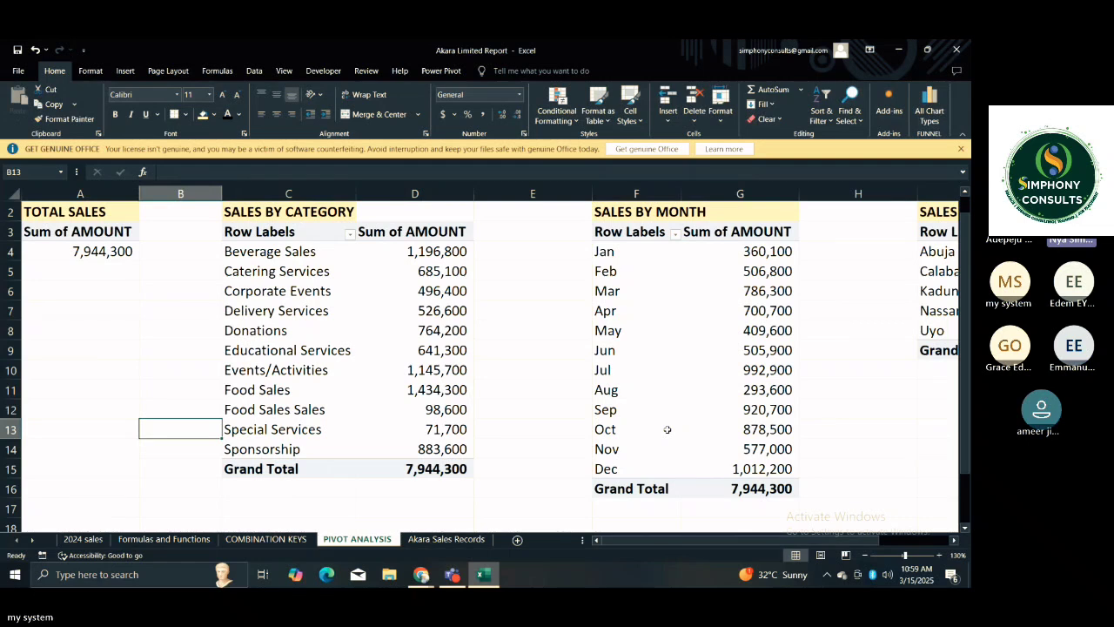
{"action": "left_click", "coordinate": [666, 428]}
{"action": "key", "text": "Right"}
{"action": "key", "text": "Right"}
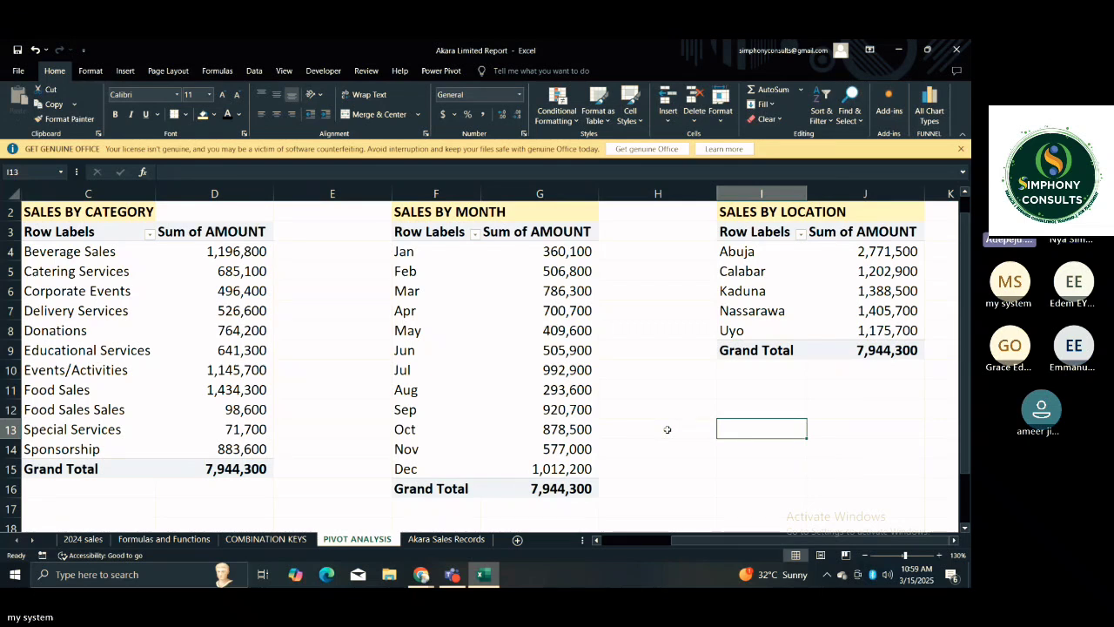
{"action": "key", "text": "Left"}
{"action": "key", "text": "Right"}
{"action": "key", "text": "Right"}
{"action": "key", "text": "Right"}
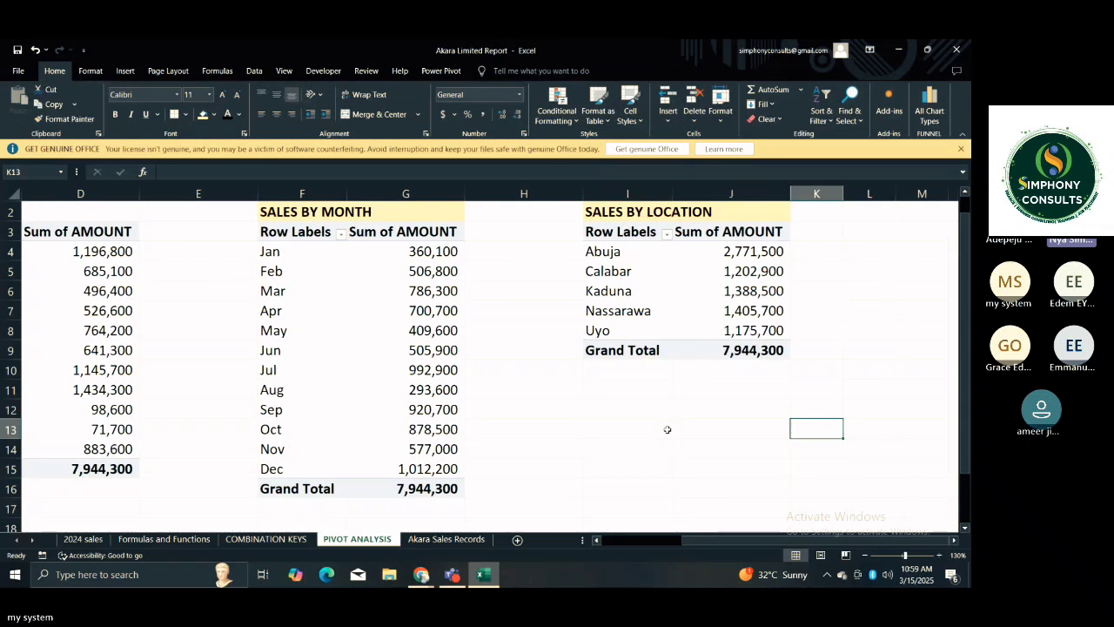
{"action": "key", "text": "Up"}
{"action": "key", "text": "Up"}
{"action": "key", "text": "Up"}
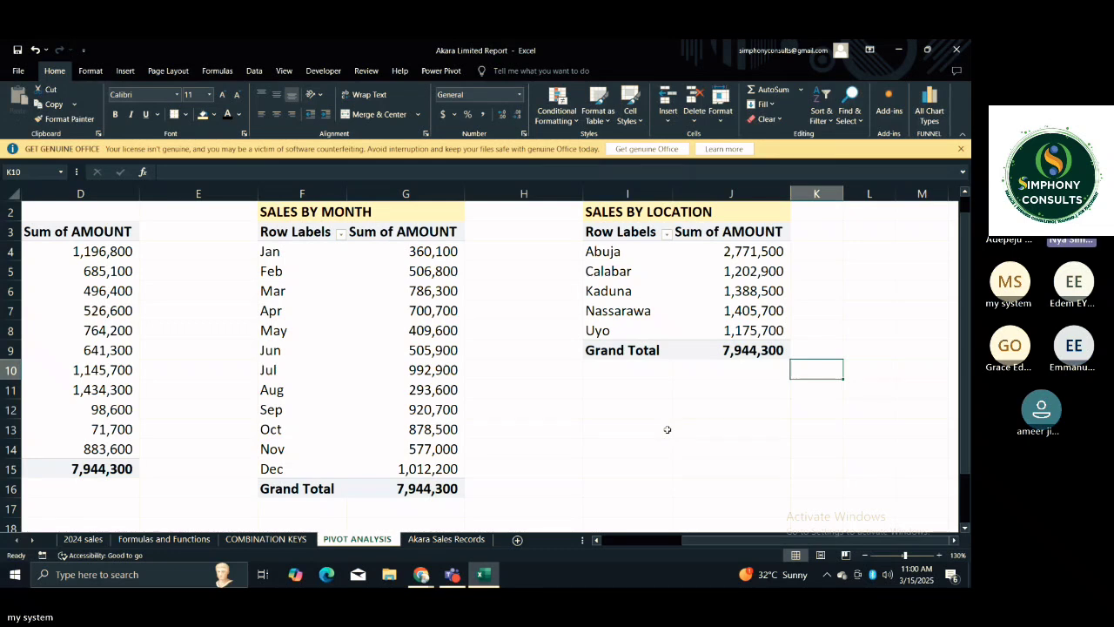
{"action": "left_click", "coordinate": [642, 351]}
{"action": "left_click", "coordinate": [653, 419]}
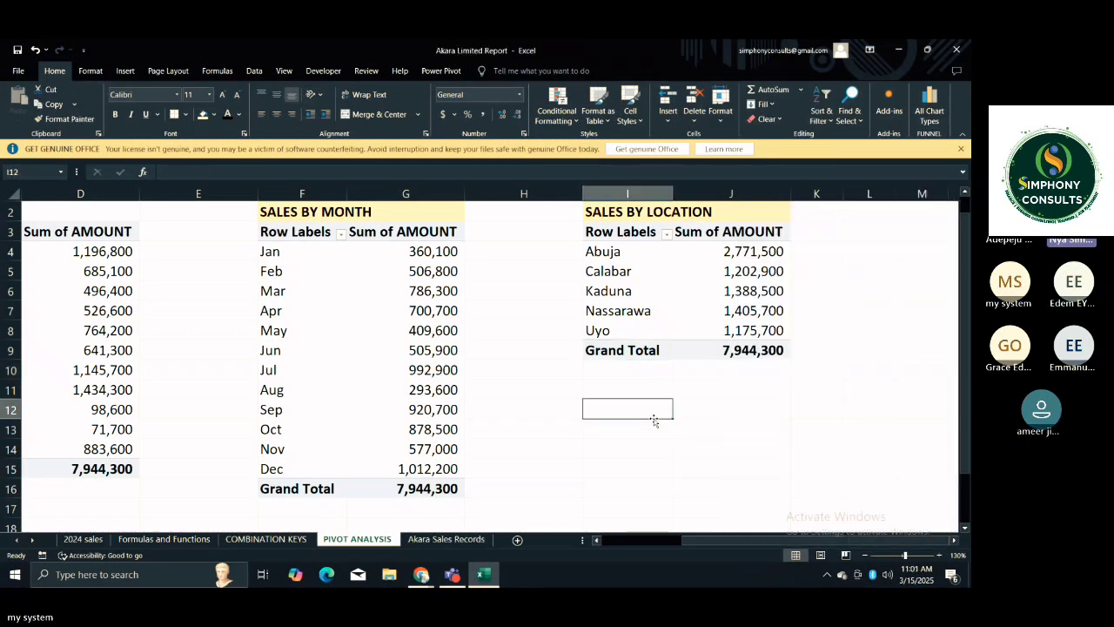
Look across all four PivotTables once more, from the location breakdown back to total sales and forward again.
{"action": "key", "text": "Left"}
{"action": "key", "text": "Left"}
{"action": "key", "text": "Left"}
{"action": "key", "text": "Left"}
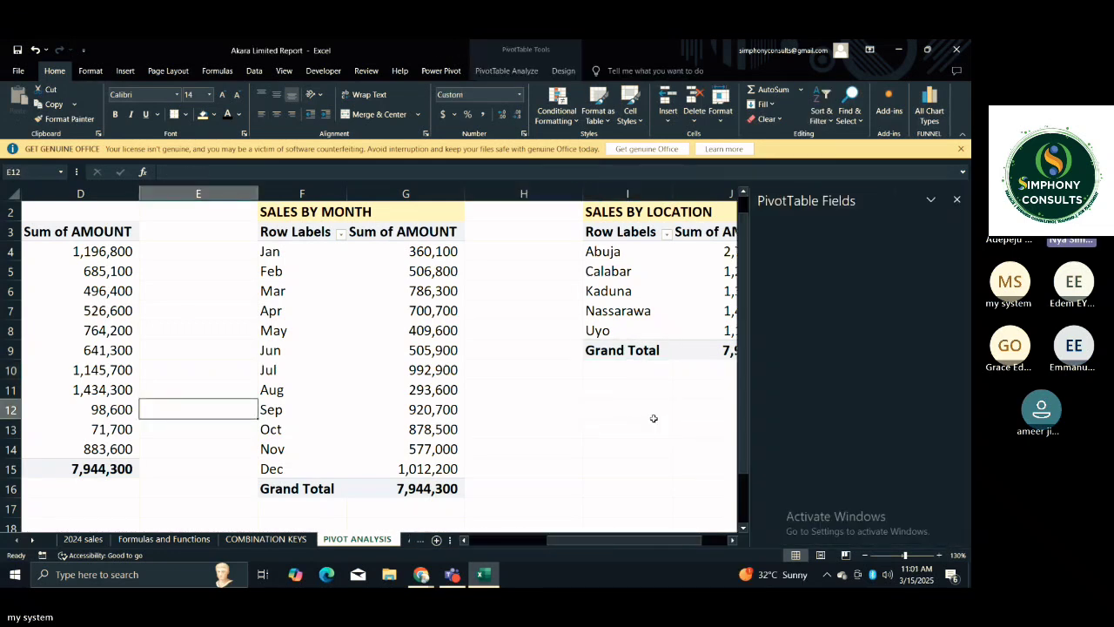
{"action": "key", "text": "Left"}
{"action": "key", "text": "Left"}
{"action": "key", "text": "Left"}
{"action": "key", "text": "Left"}
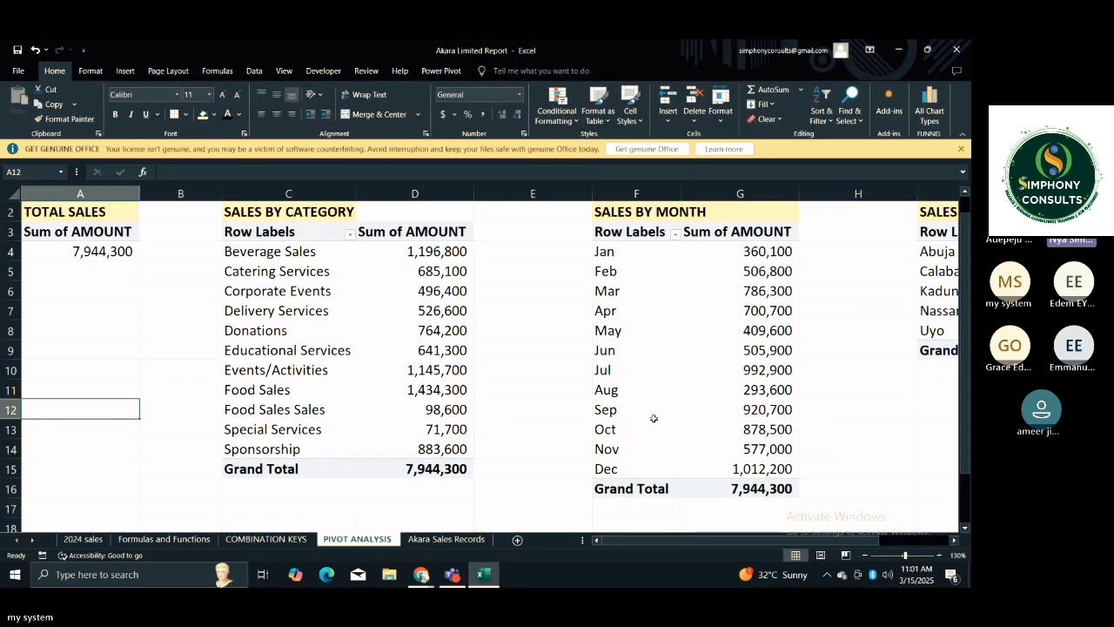
{"action": "key", "text": "Right"}
{"action": "key", "text": "Right"}
{"action": "key", "text": "Right"}
{"action": "key", "text": "Right"}
{"action": "key", "text": "Right"}
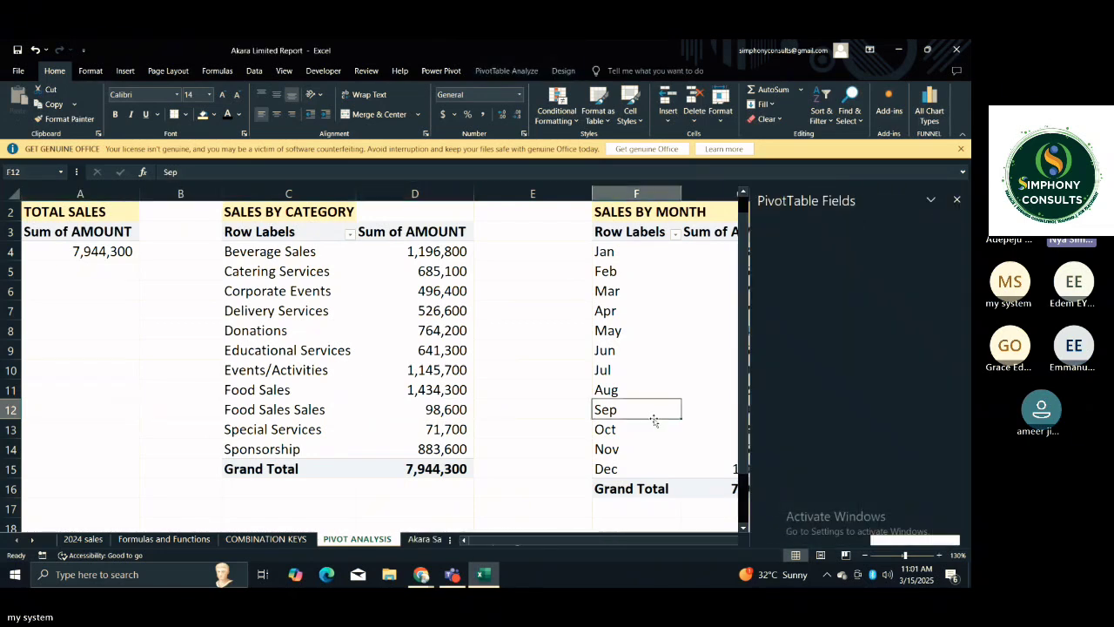
{"action": "key", "text": "Right"}
{"action": "key", "text": "Right"}
{"action": "key", "text": "Right"}
{"action": "key", "text": "Right"}
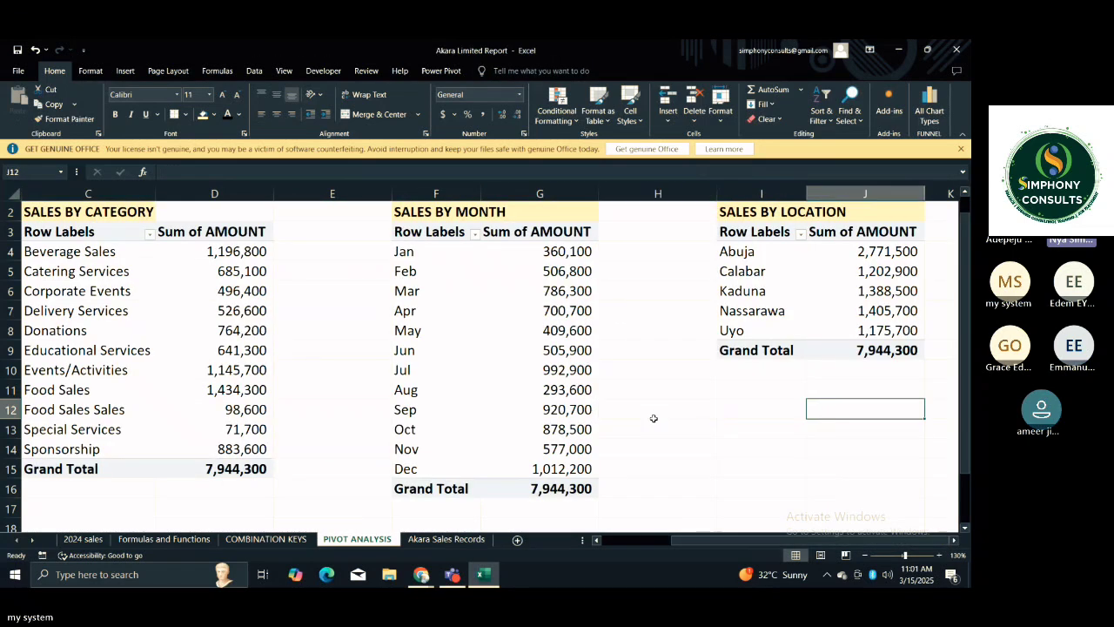
Look through the fields available to the SALES BY LOCATION PivotTable.
{"action": "key", "text": "Up"}
{"action": "key", "text": "Up"}
{"action": "key", "text": "Up"}
{"action": "key", "text": "Up"}
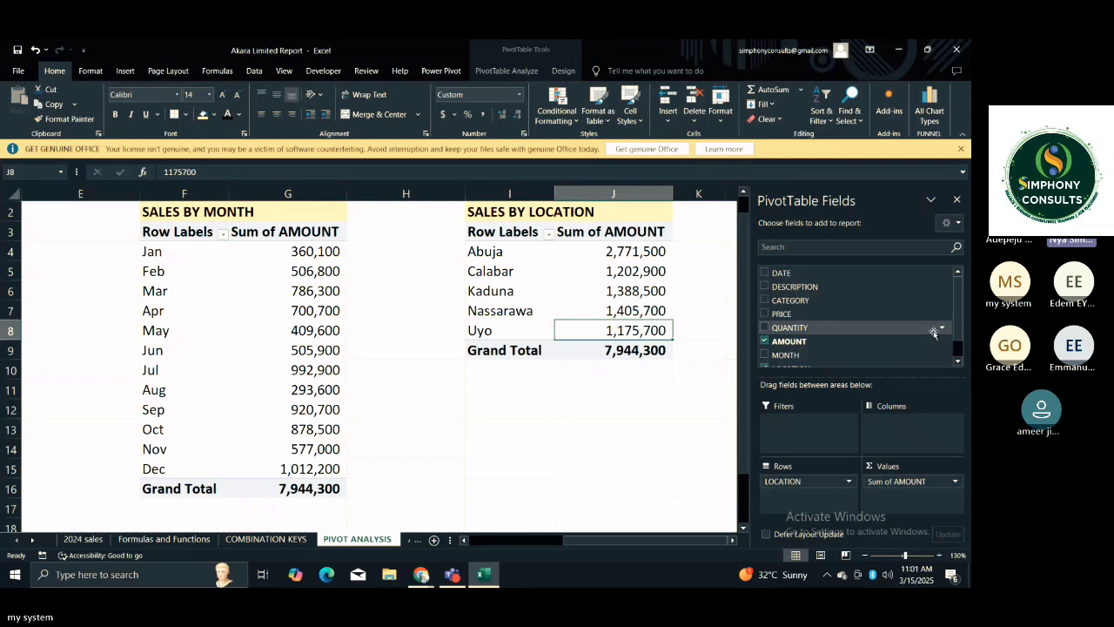
{"action": "scroll", "coordinate": [933, 332], "scroll_direction": "down", "scroll_amount": 1}
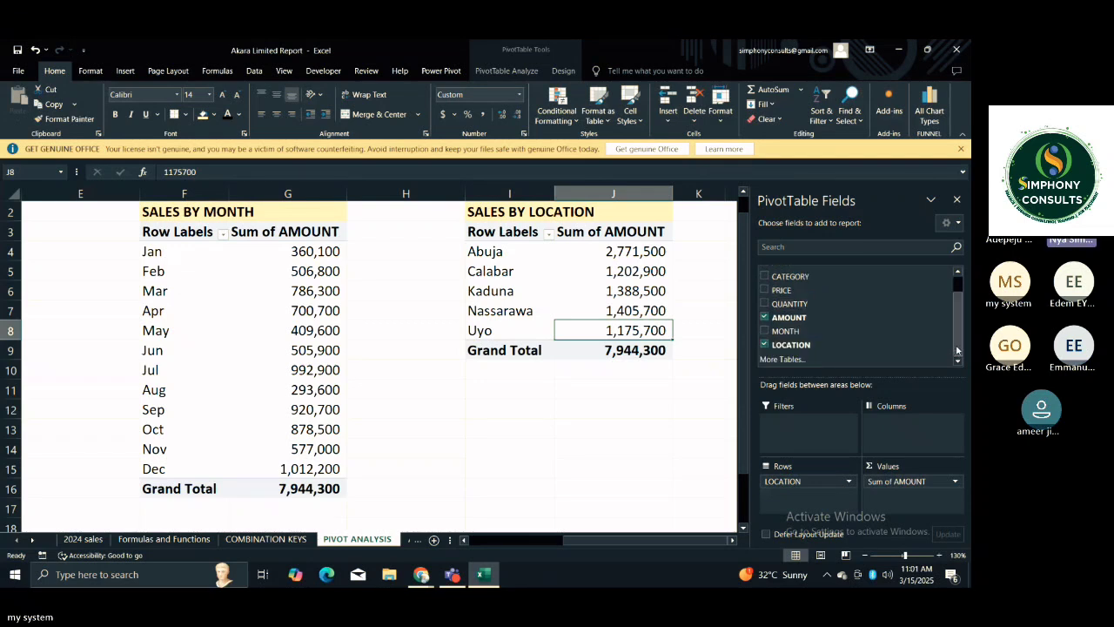
{"action": "scroll", "coordinate": [952, 307], "scroll_direction": "up", "scroll_amount": 1}
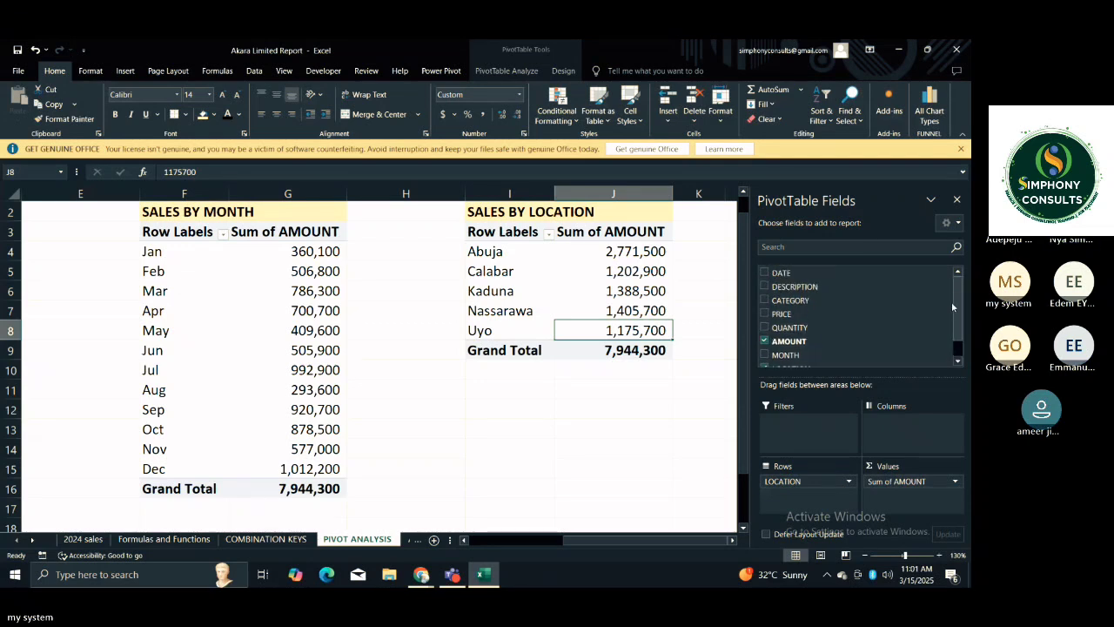
Copy the SALES BY LOCATION title and PivotTable in I2:J9 and paste them at L2.
{"action": "left_click", "coordinate": [687, 377]}
{"action": "left_click_drag", "start_coordinate": [485, 213], "coordinate": [636, 352]}
{"action": "key", "text": "ctrl+c"}
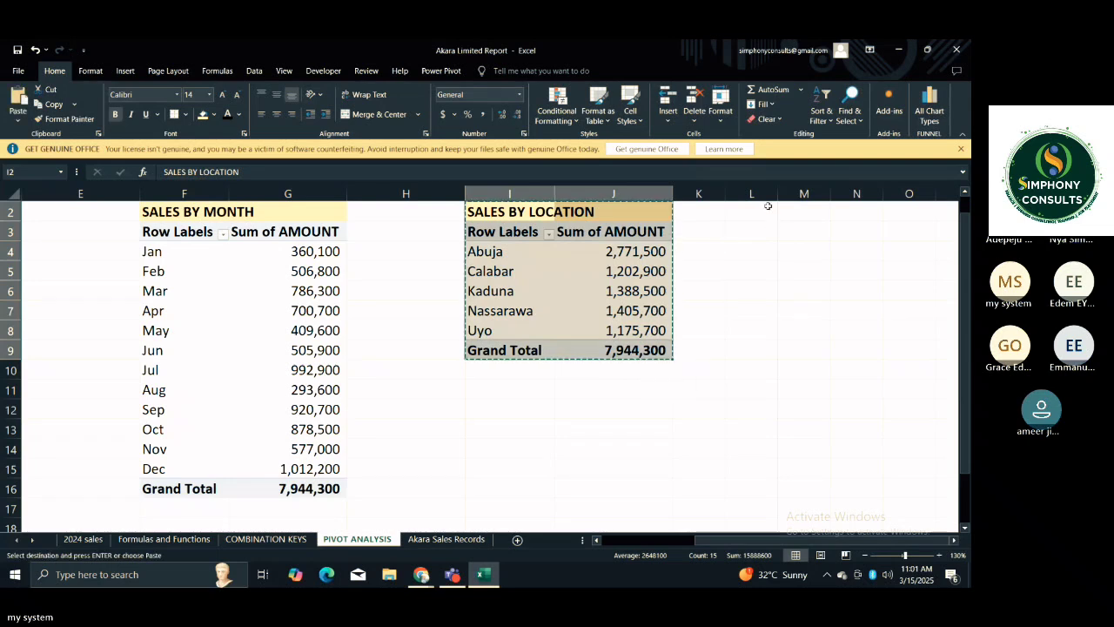
{"action": "left_click", "coordinate": [767, 207]}
{"action": "key", "text": "ctrl+v"}
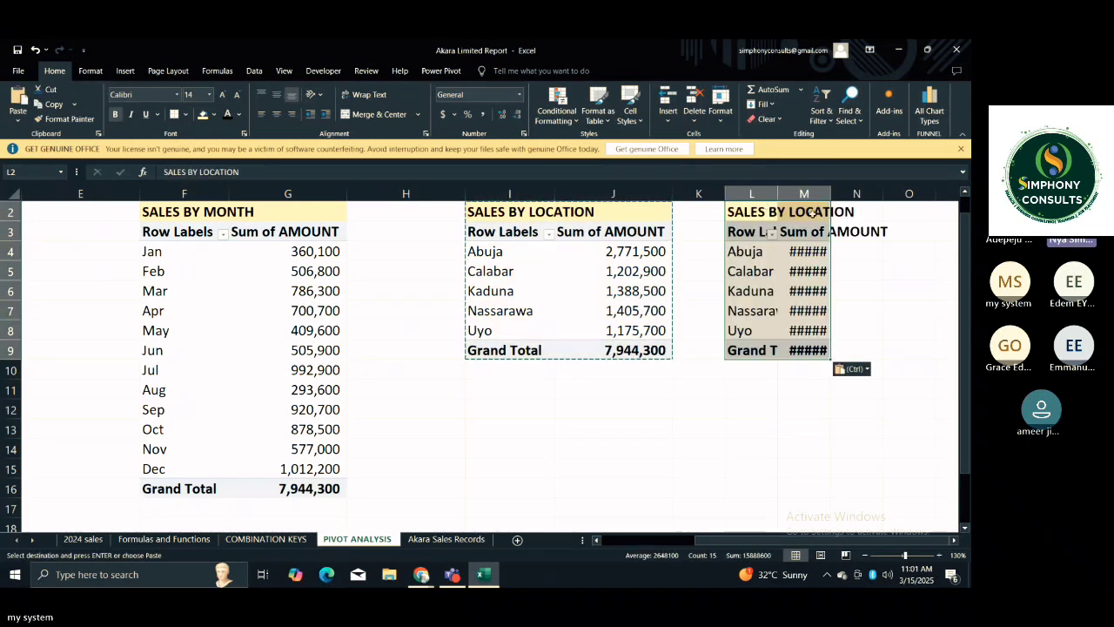
Widen columns L and M to fit the row labels and amounts of the pasted PivotTable.
{"action": "left_click_drag", "start_coordinate": [831, 192], "coordinate": [859, 192]}
{"action": "left_click_drag", "start_coordinate": [778, 193], "coordinate": [811, 193]}
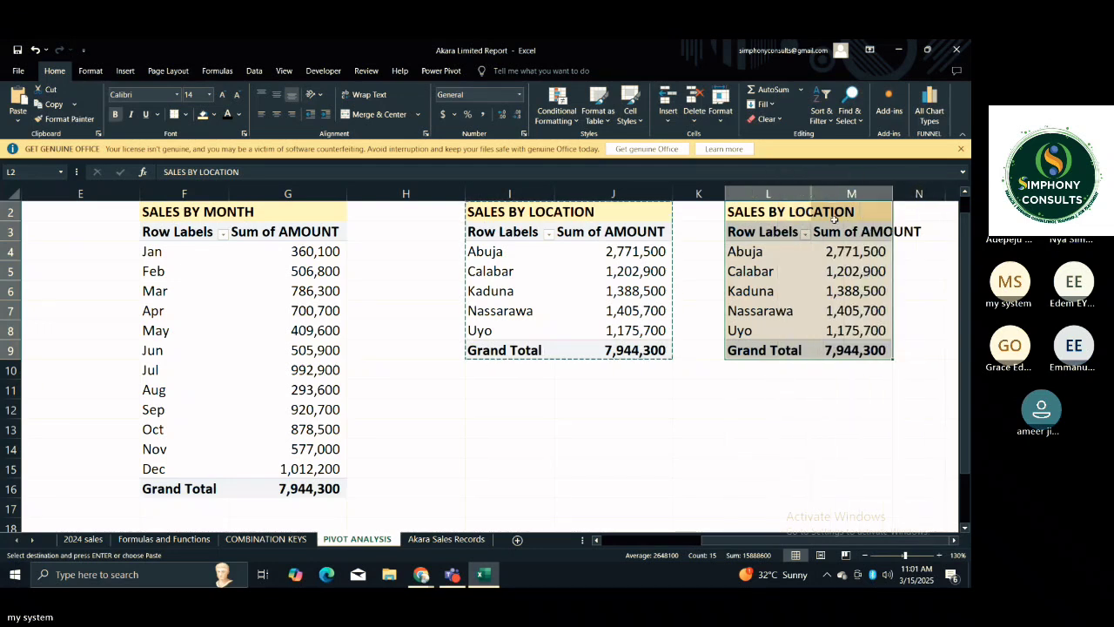
{"action": "left_click_drag", "start_coordinate": [893, 193], "coordinate": [900, 194]}
{"action": "left_click_drag", "start_coordinate": [811, 193], "coordinate": [830, 193]}
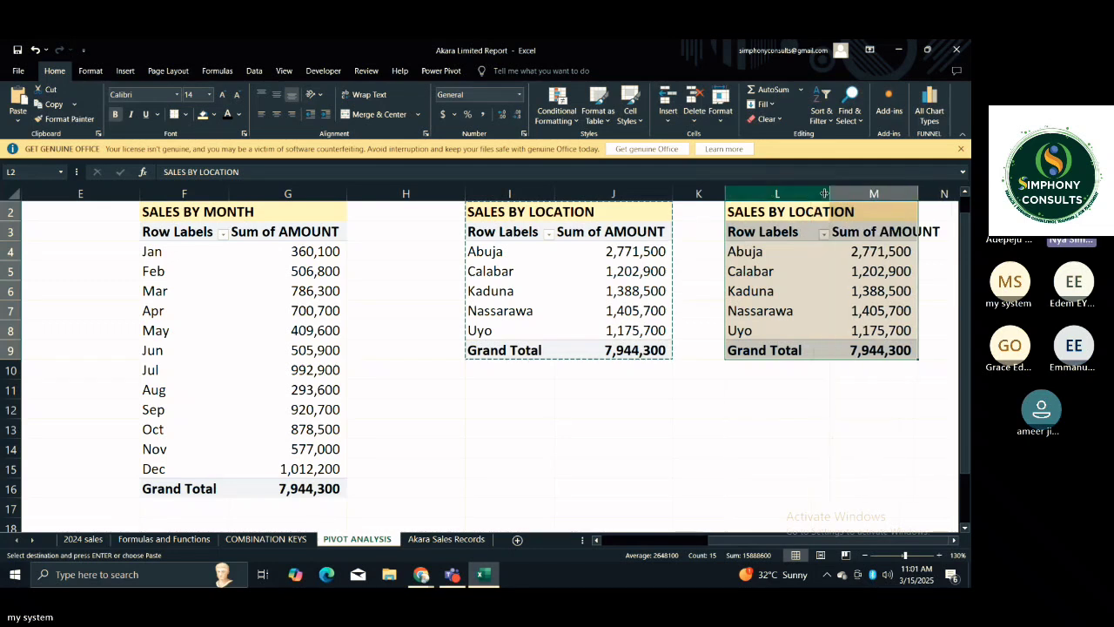
Replace LOCATION with CATEGORY as the row field of the copied PivotTable at L3 and end the copy mode.
{"action": "left_click", "coordinate": [707, 255]}
{"action": "left_click", "coordinate": [799, 234]}
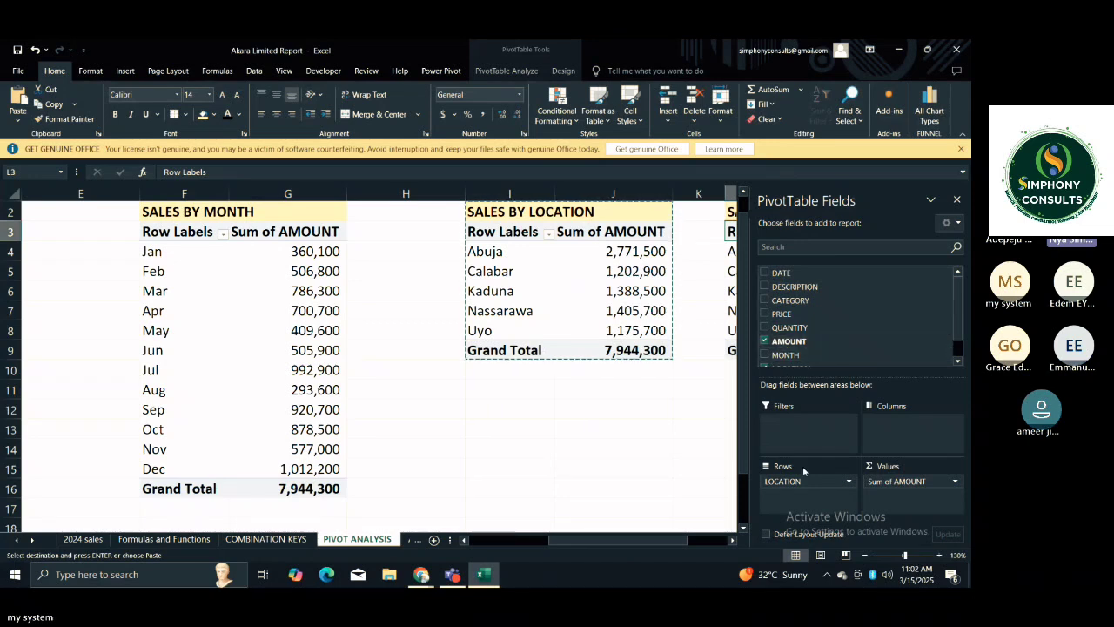
{"action": "left_click_drag", "start_coordinate": [792, 478], "coordinate": [697, 378]}
{"action": "left_click_drag", "start_coordinate": [779, 299], "coordinate": [822, 499]}
{"action": "left_click", "coordinate": [605, 478]}
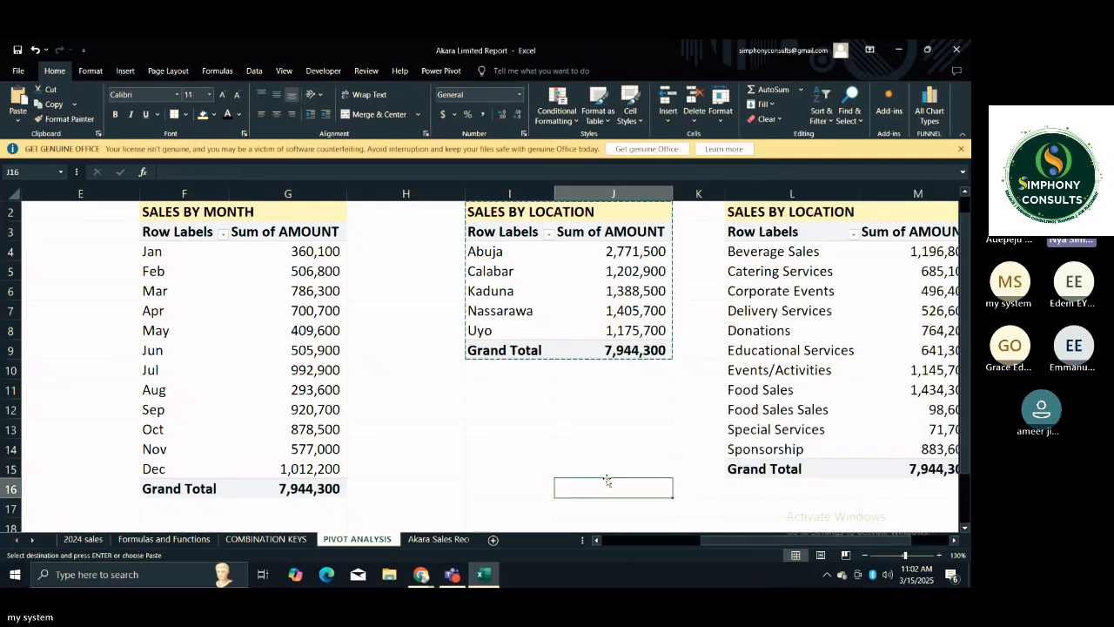
{"action": "key", "text": "Right"}
{"action": "key", "text": "Right"}
{"action": "key", "text": "Right"}
{"action": "key", "text": "Right"}
{"action": "key", "text": "Right"}
{"action": "key", "text": "Right"}
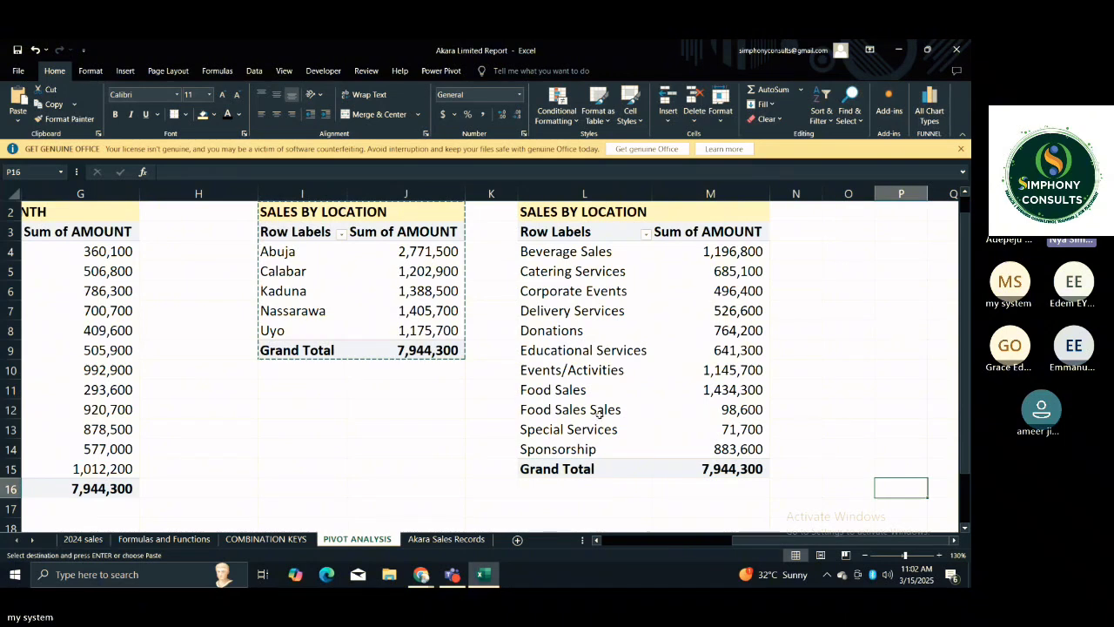
{"action": "key", "text": "Escape"}
Sort the category row labels of the copied PivotTable in column L from A to Z.
{"action": "left_click", "coordinate": [663, 329]}
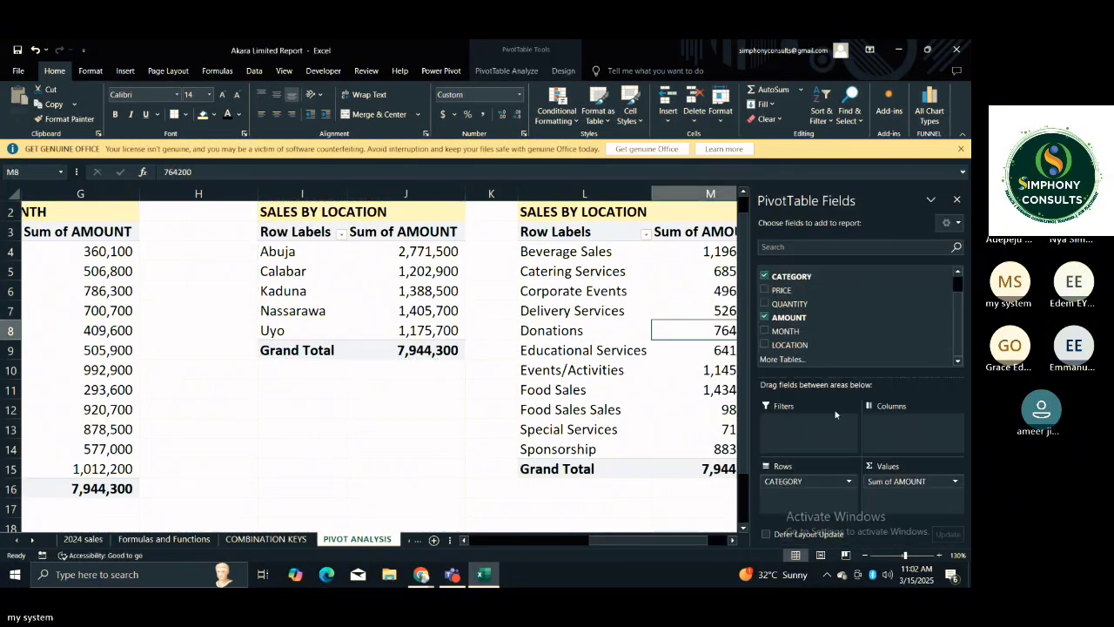
{"action": "left_click", "coordinate": [663, 369]}
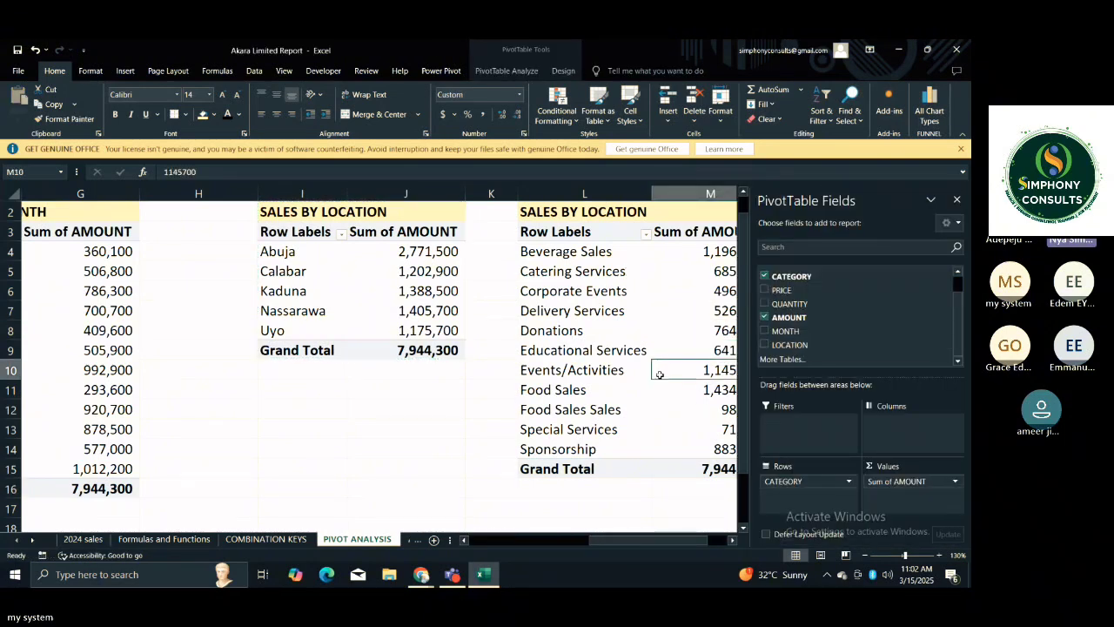
{"action": "left_click", "coordinate": [497, 369]}
{"action": "left_click", "coordinate": [602, 260]}
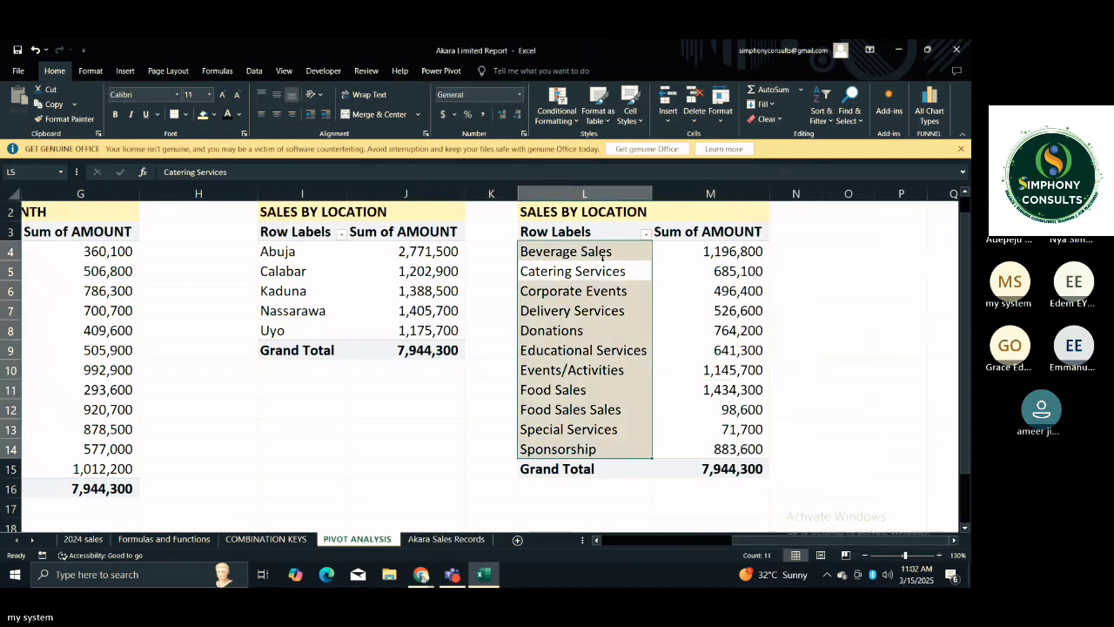
{"action": "key", "text": "Right"}
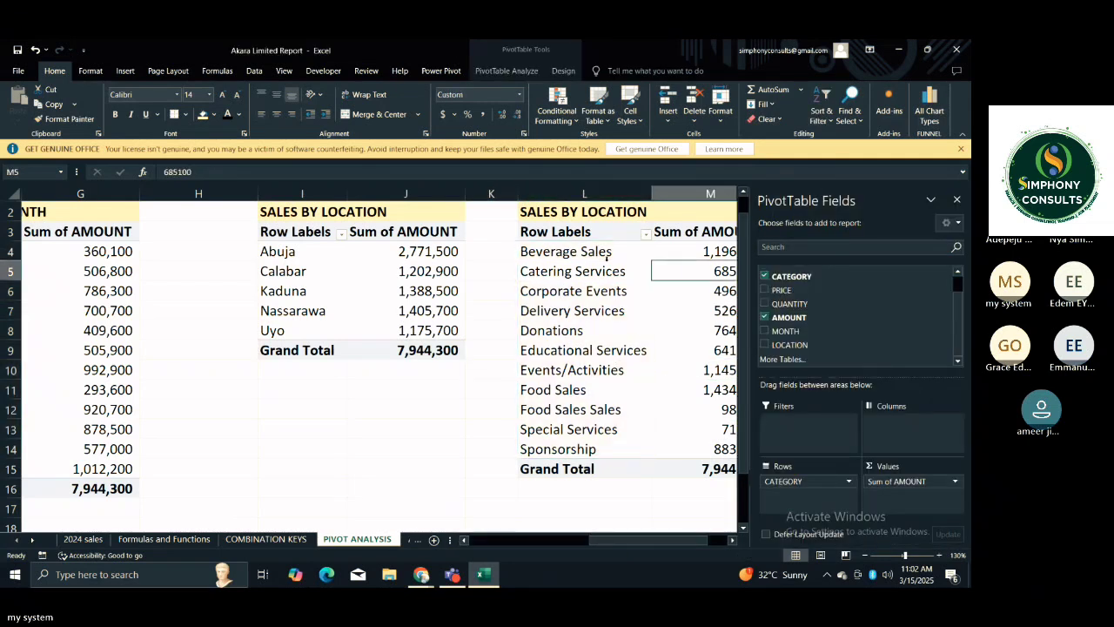
{"action": "left_click", "coordinate": [606, 259]}
{"action": "left_click", "coordinate": [576, 251]}
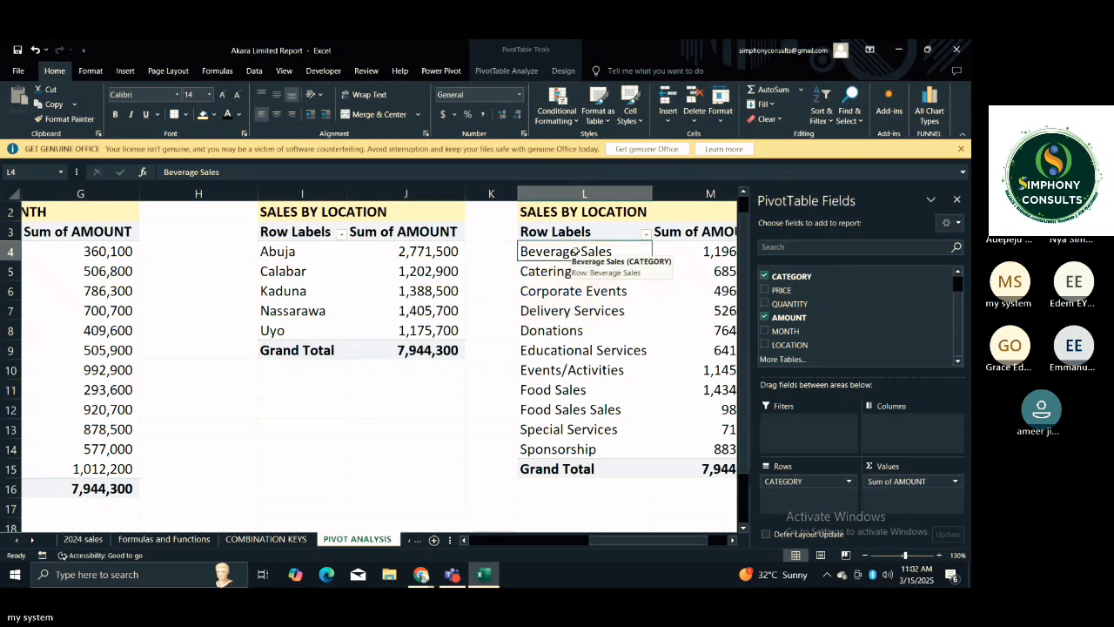
{"action": "right_click", "coordinate": [575, 251]}
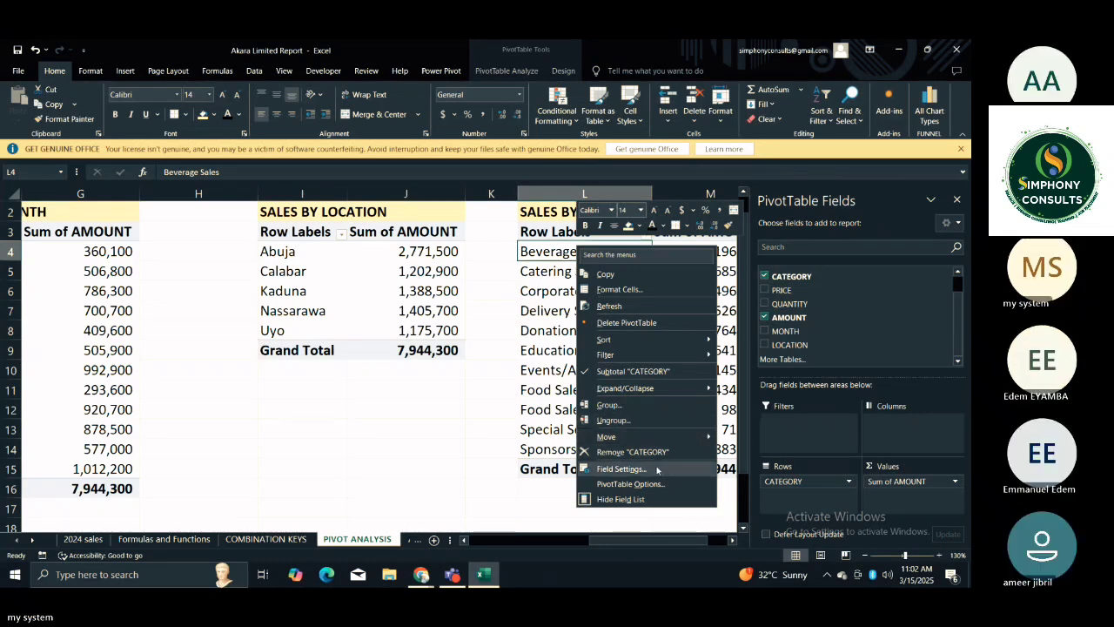
{"action": "mouse_move", "coordinate": [638, 337]}
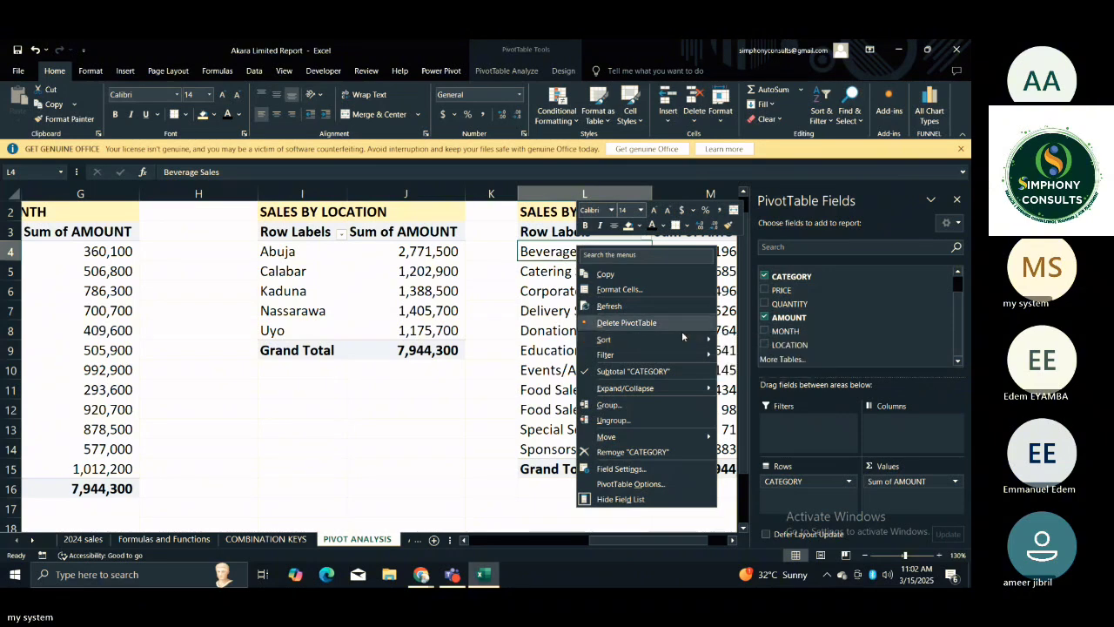
{"action": "mouse_move", "coordinate": [691, 339]}
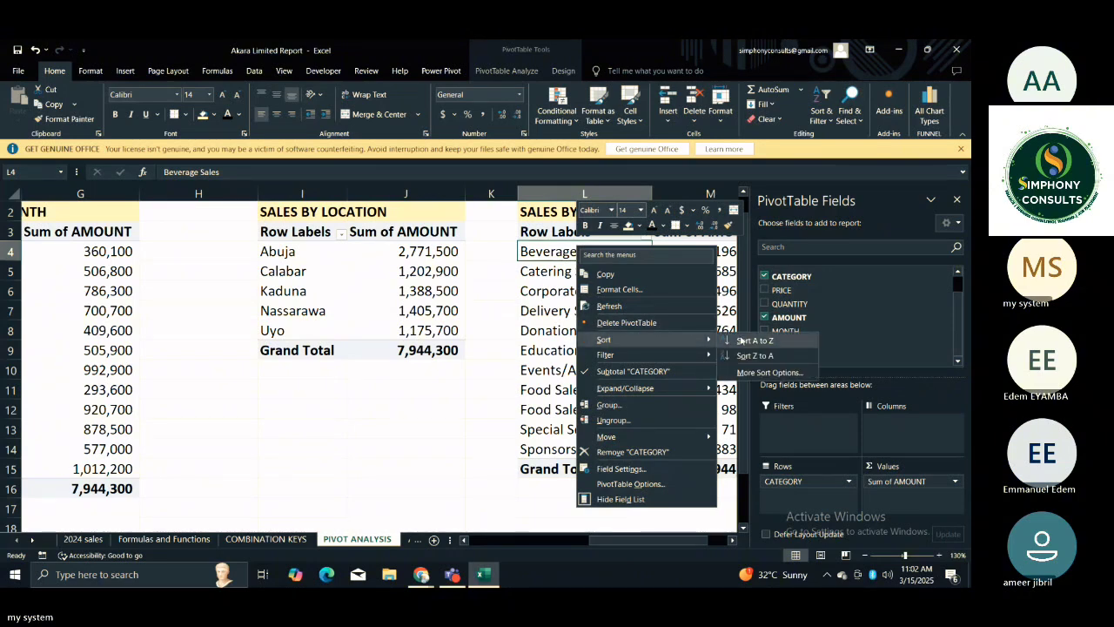
{"action": "left_click", "coordinate": [740, 340]}
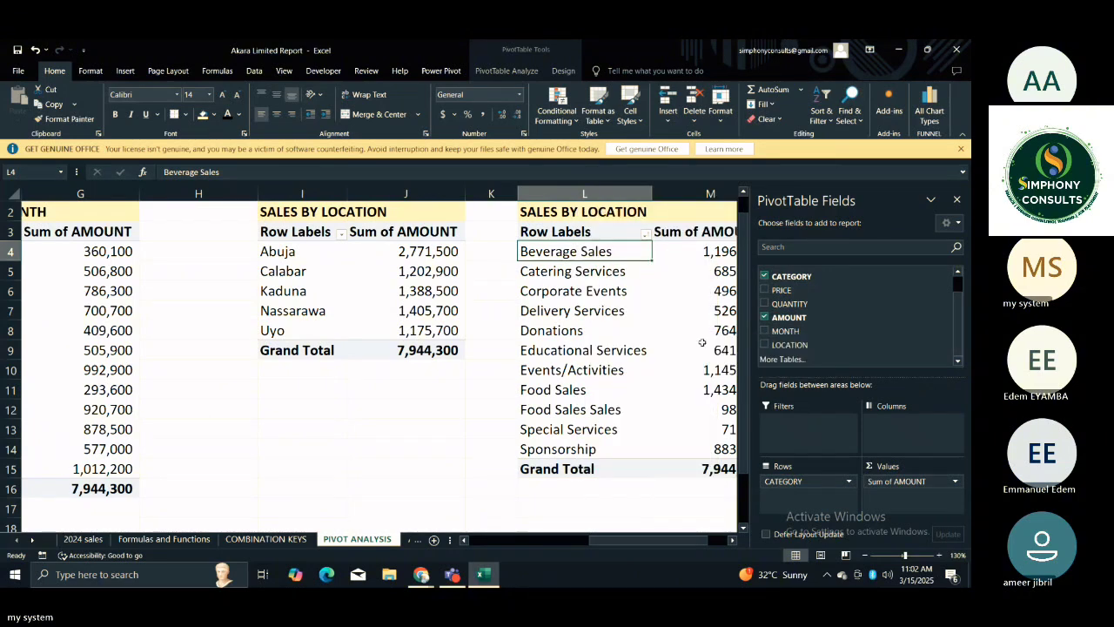
Filter the category PivotTable in column L to the top 5 items by Sum of AMOUNT.
{"action": "right_click", "coordinate": [576, 261]}
{"action": "right_click", "coordinate": [560, 259]}
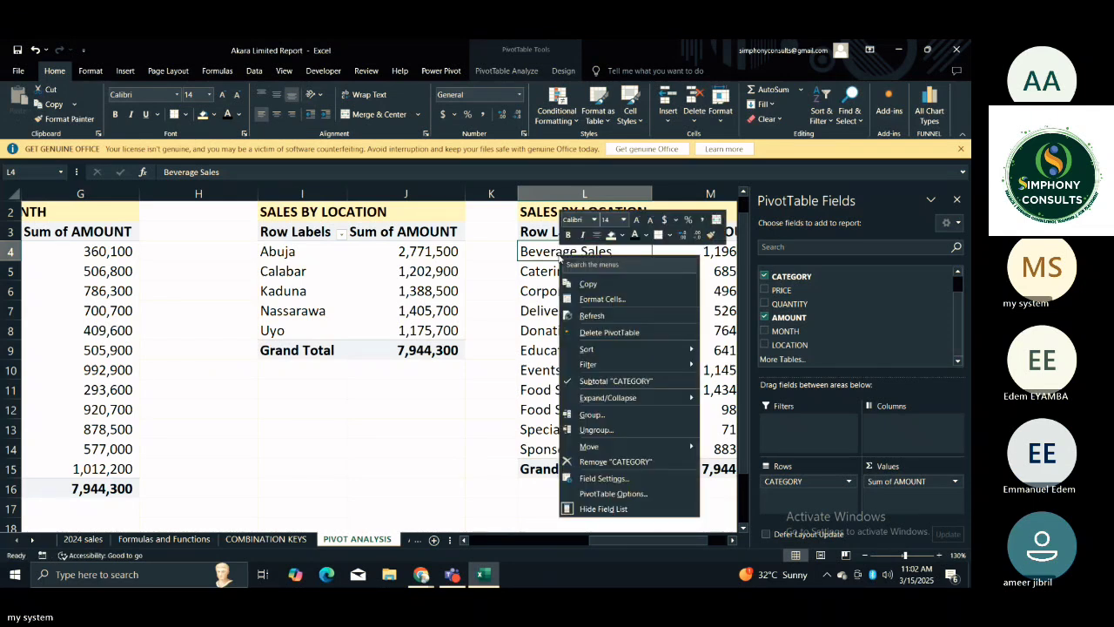
{"action": "mouse_move", "coordinate": [651, 363]}
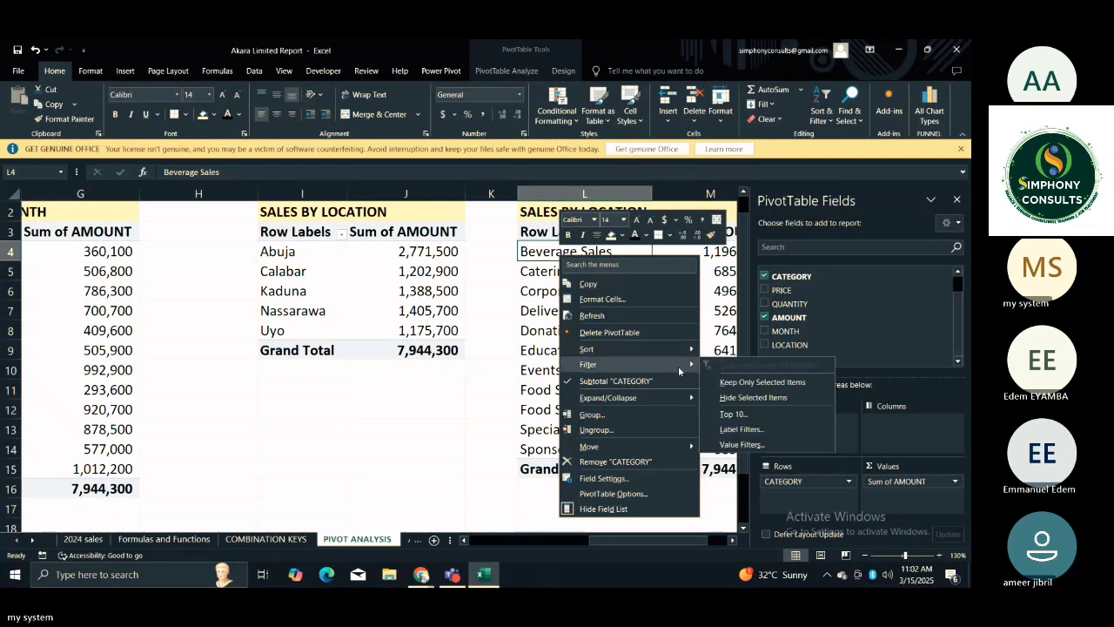
{"action": "left_click", "coordinate": [733, 414]}
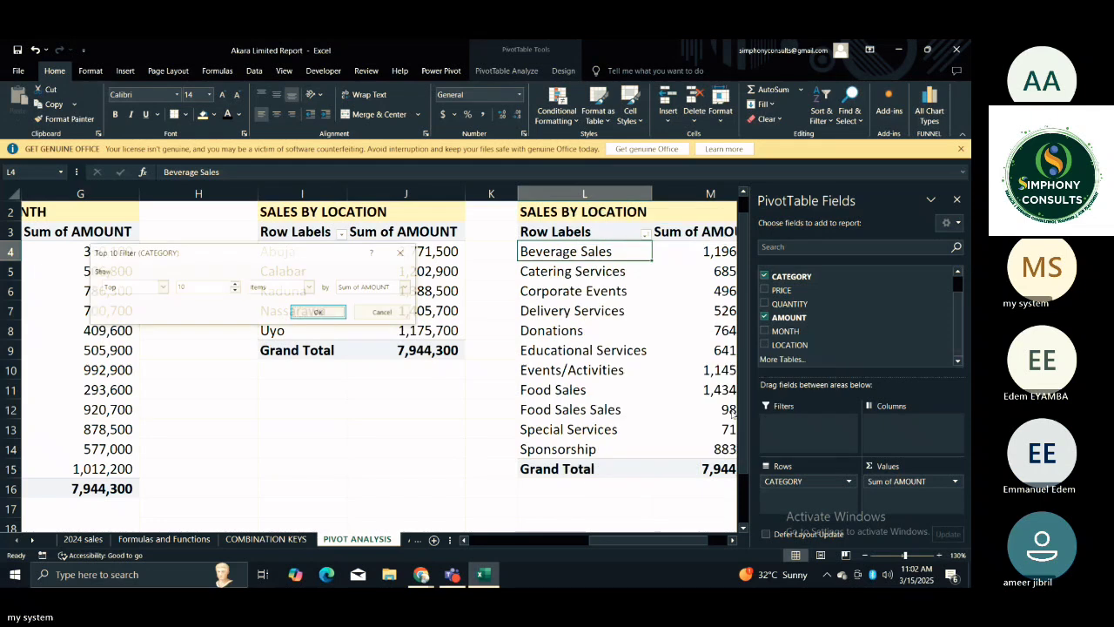
{"action": "left_click", "coordinate": [209, 286]}
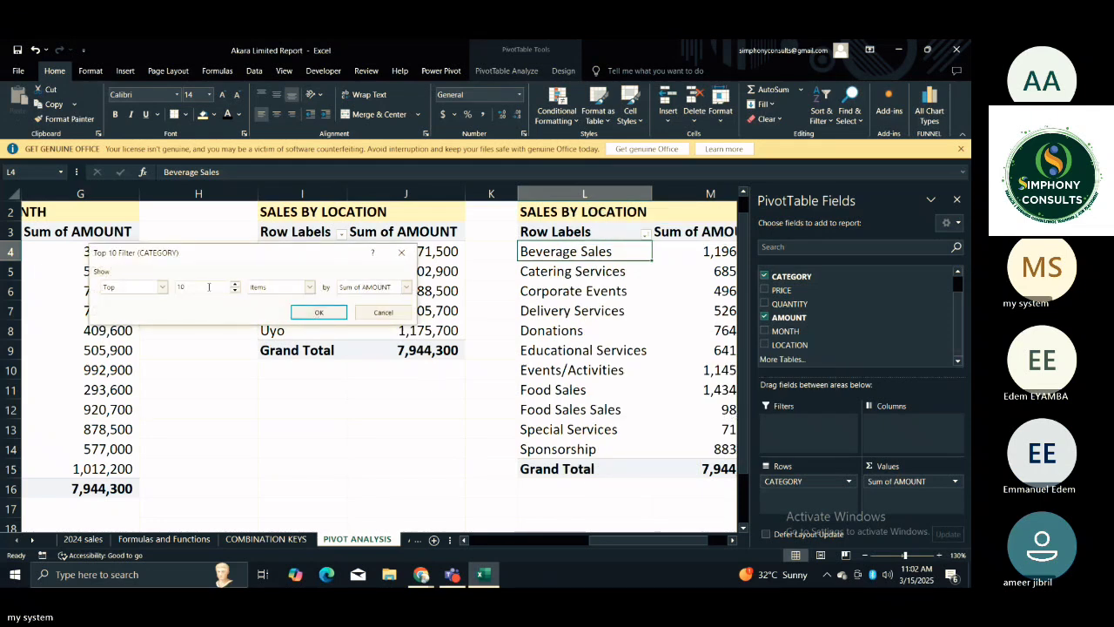
{"action": "key", "text": "BackSpace"}
{"action": "key", "text": "BackSpace"}
{"action": "type", "text": "5"}
{"action": "left_click", "coordinate": [316, 318]}
{"action": "left_click", "coordinate": [540, 370]}
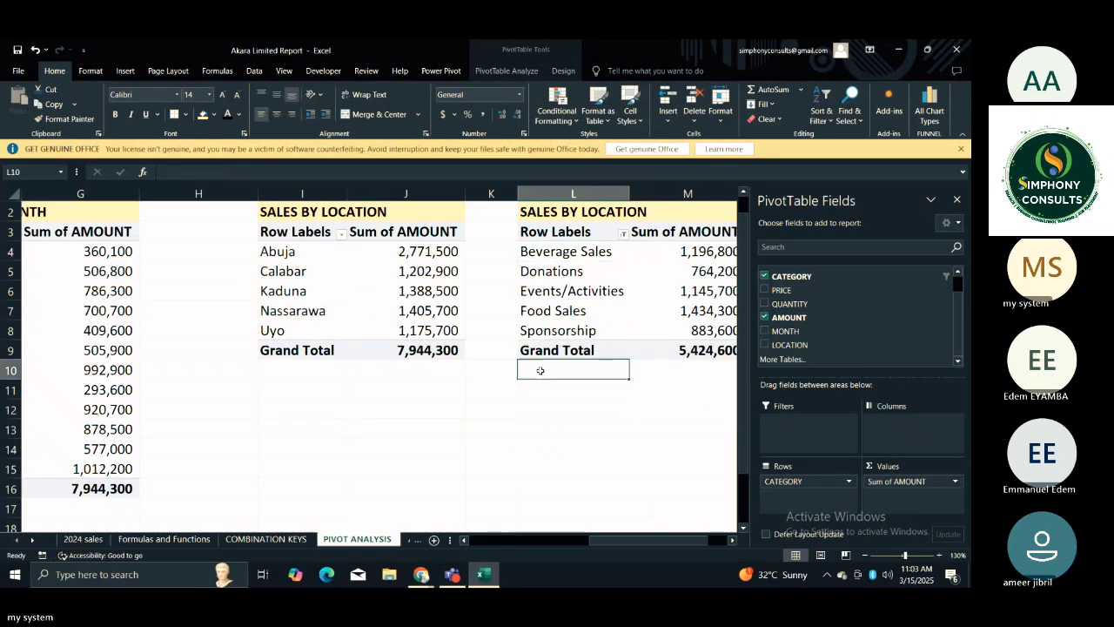
Sort the filtered categories in the PivotTable at L3 by Sum of AMOUNT from smallest to largest.
{"action": "key", "text": "Right"}
{"action": "key", "text": "Right"}
{"action": "key", "text": "Right"}
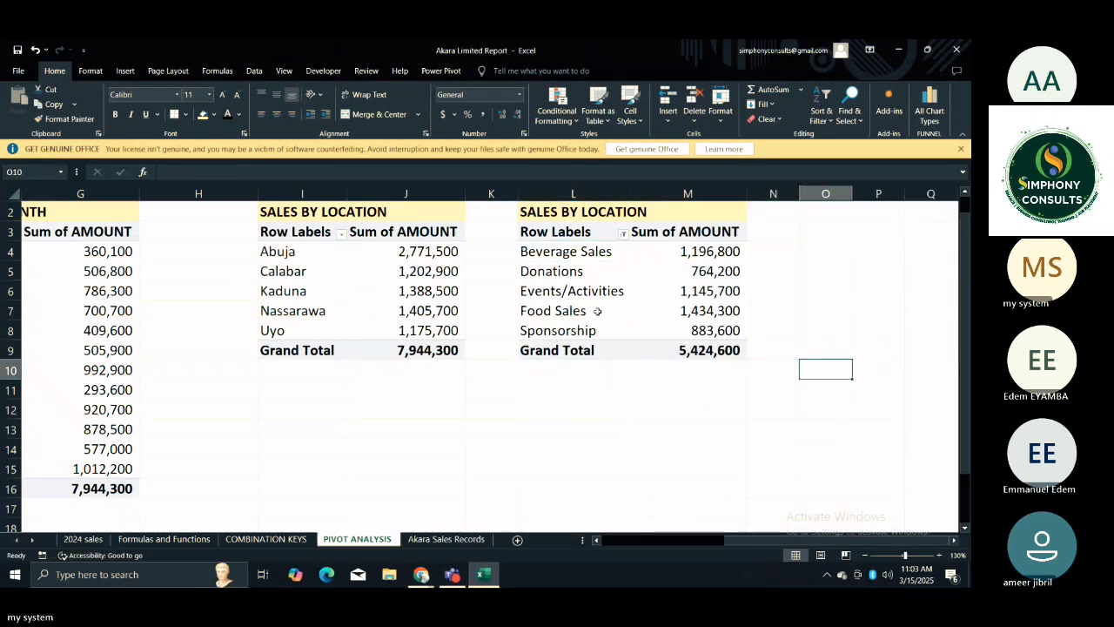
{"action": "left_click", "coordinate": [706, 252]}
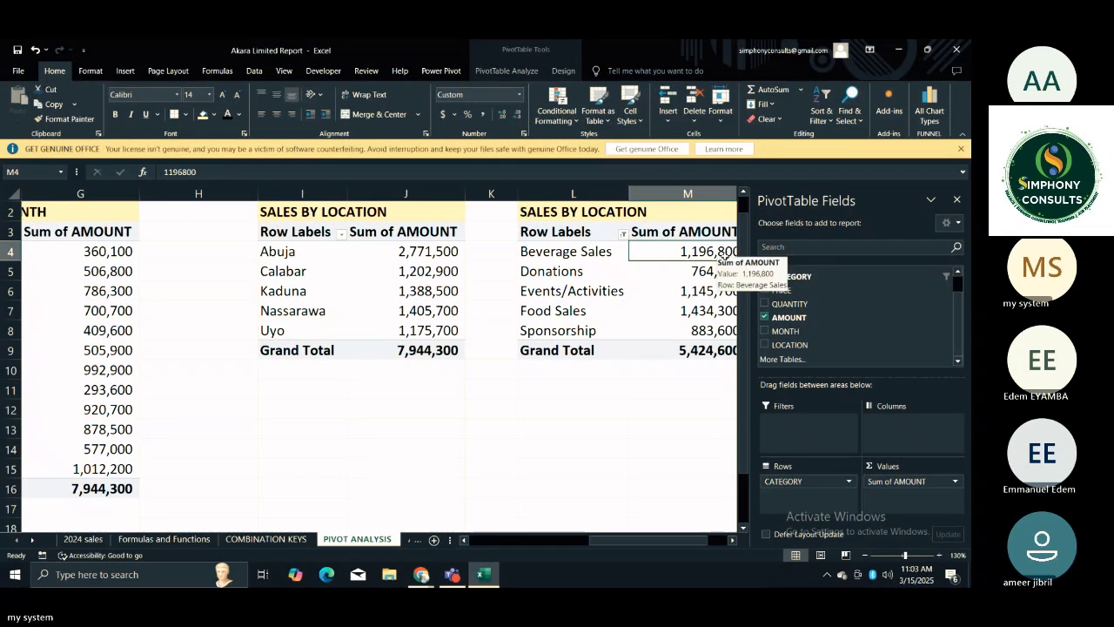
{"action": "right_click", "coordinate": [721, 252]}
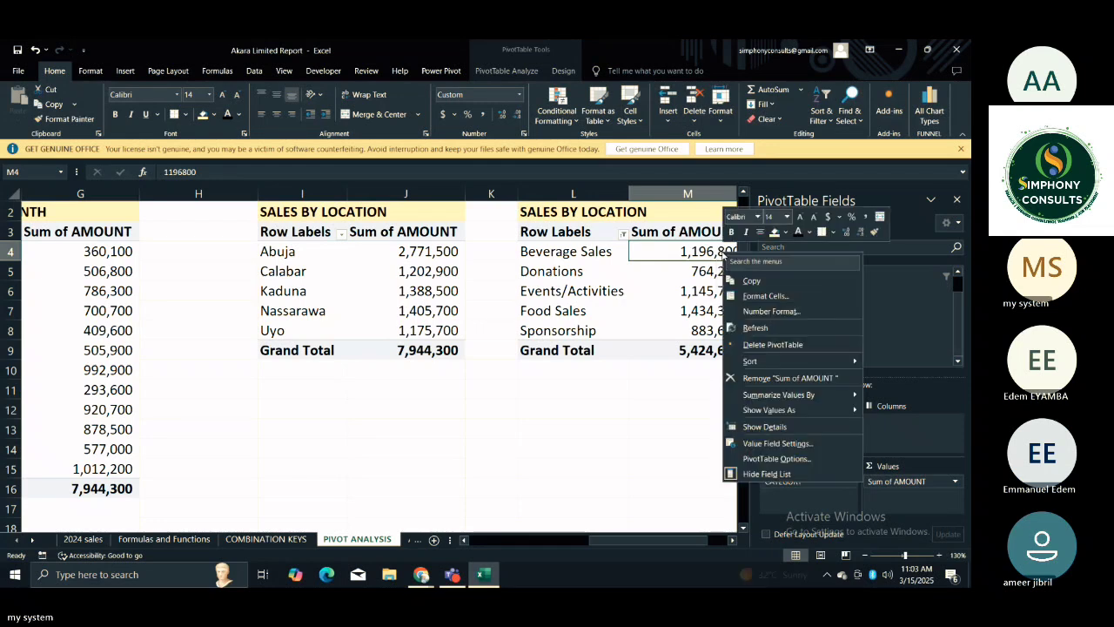
{"action": "right_click", "coordinate": [701, 248]}
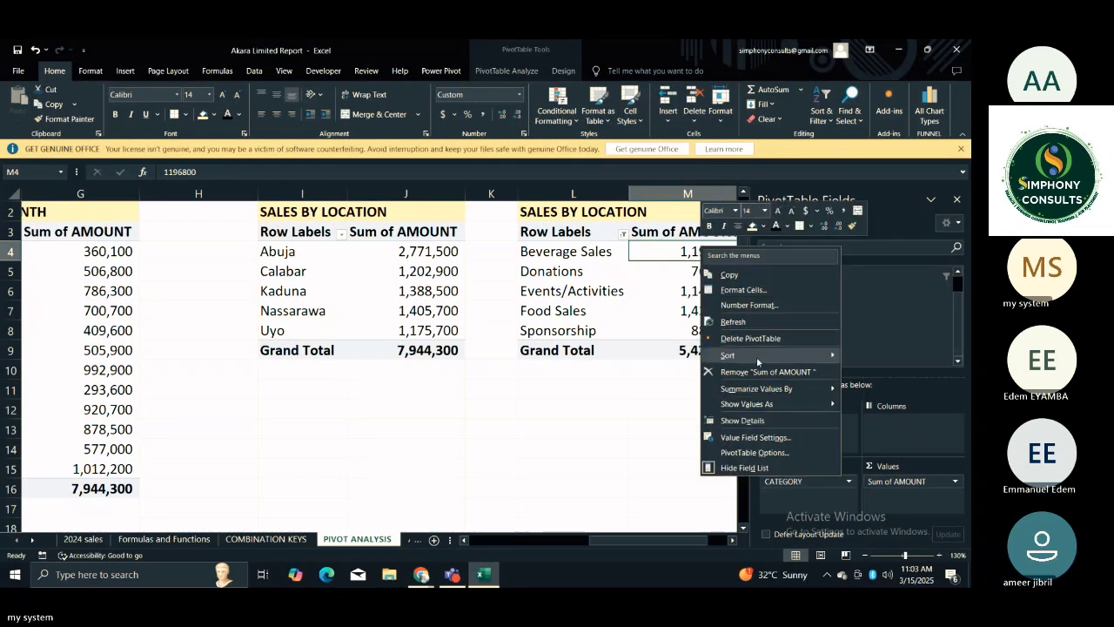
{"action": "mouse_move", "coordinate": [733, 357]}
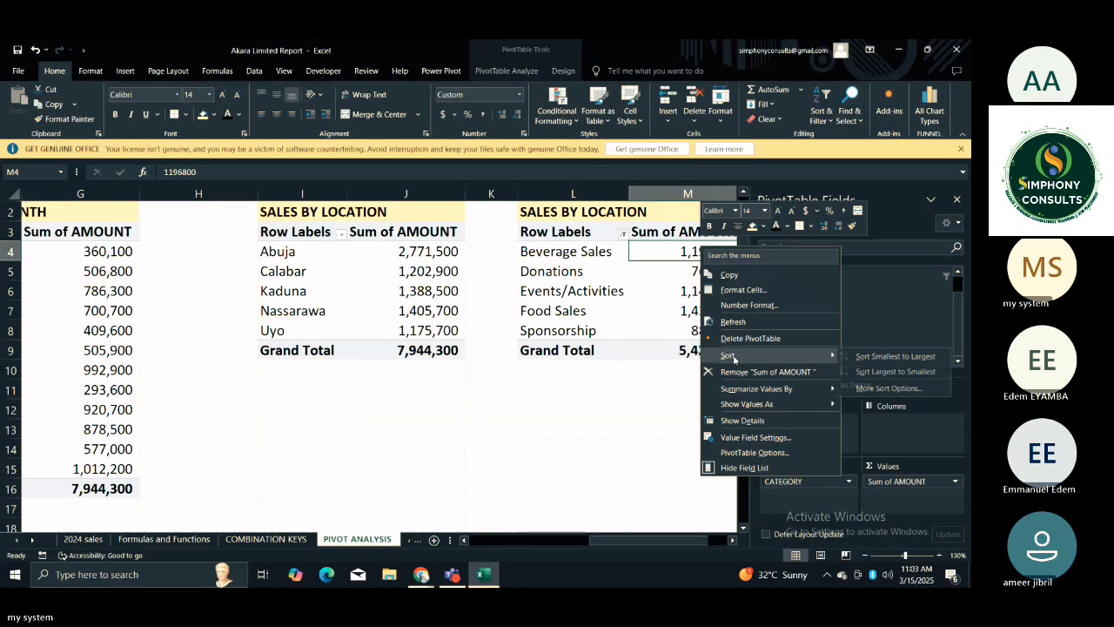
{"action": "left_click", "coordinate": [884, 361]}
{"action": "left_click", "coordinate": [487, 363]}
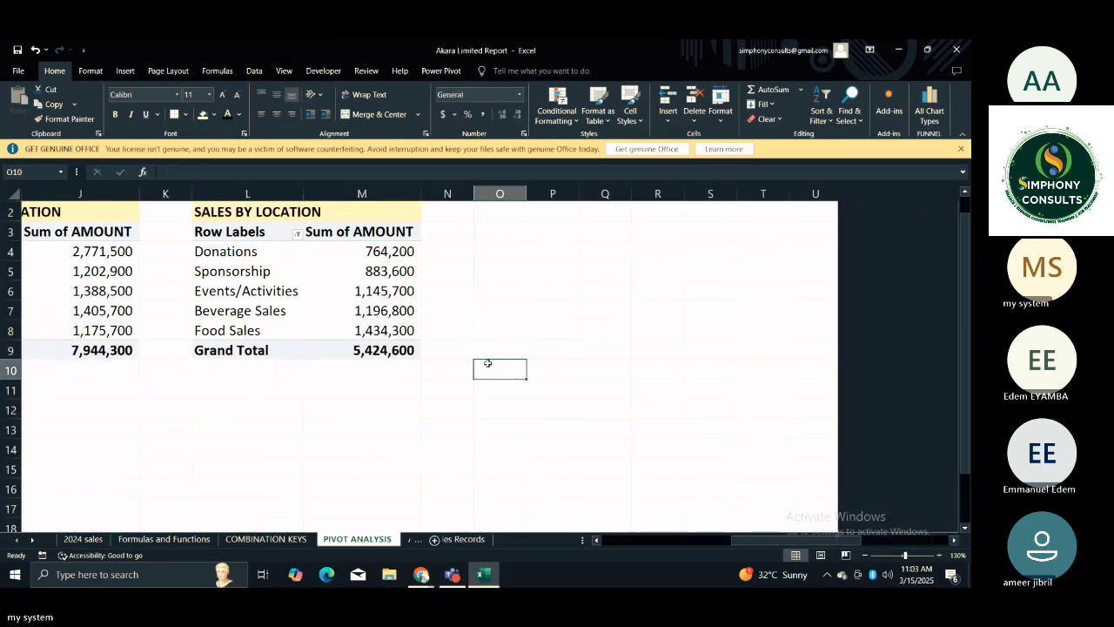
Look back and forth between the filtered category PivotTable and the location and month PivotTables beside it.
{"action": "left_click", "coordinate": [394, 378]}
{"action": "key", "text": "Left"}
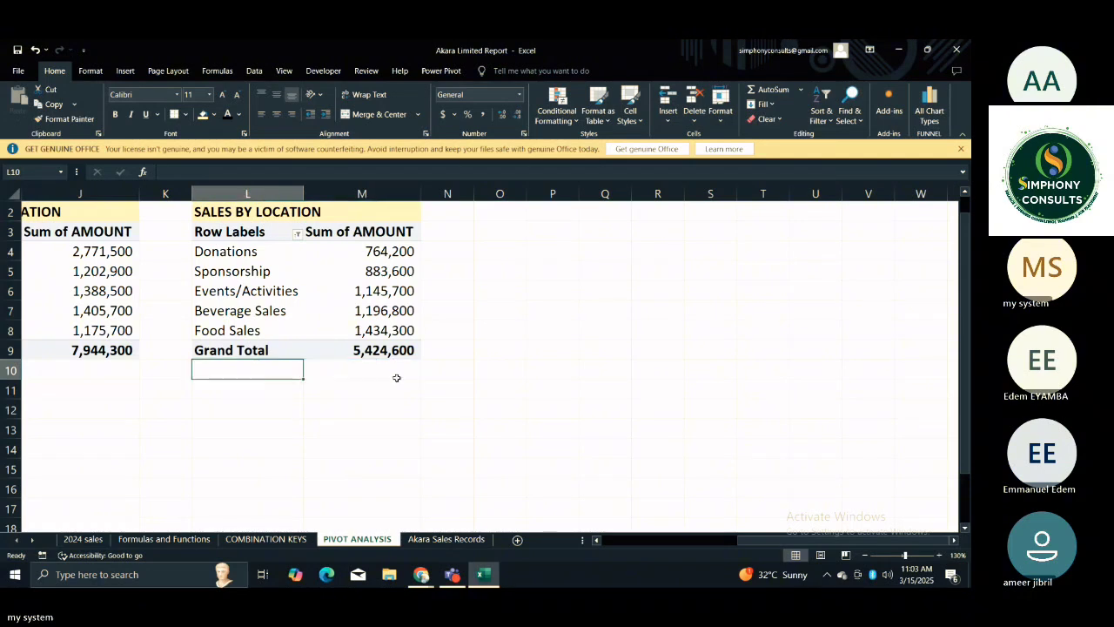
{"action": "key", "text": "Left"}
{"action": "key", "text": "Left"}
{"action": "key", "text": "Left"}
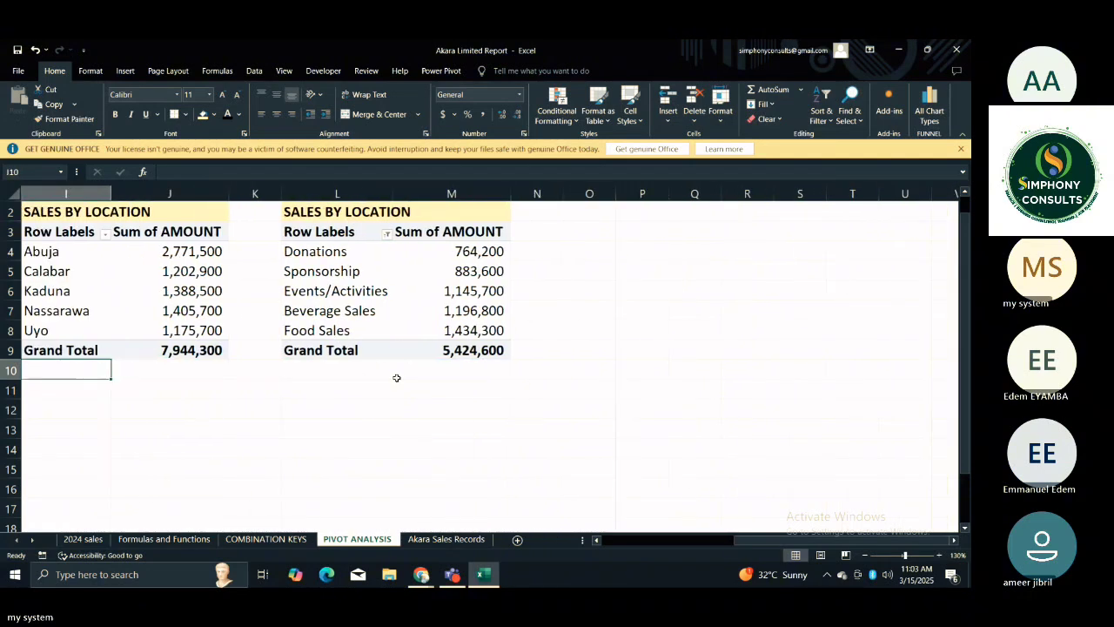
{"action": "key", "text": "Left"}
{"action": "key", "text": "Left"}
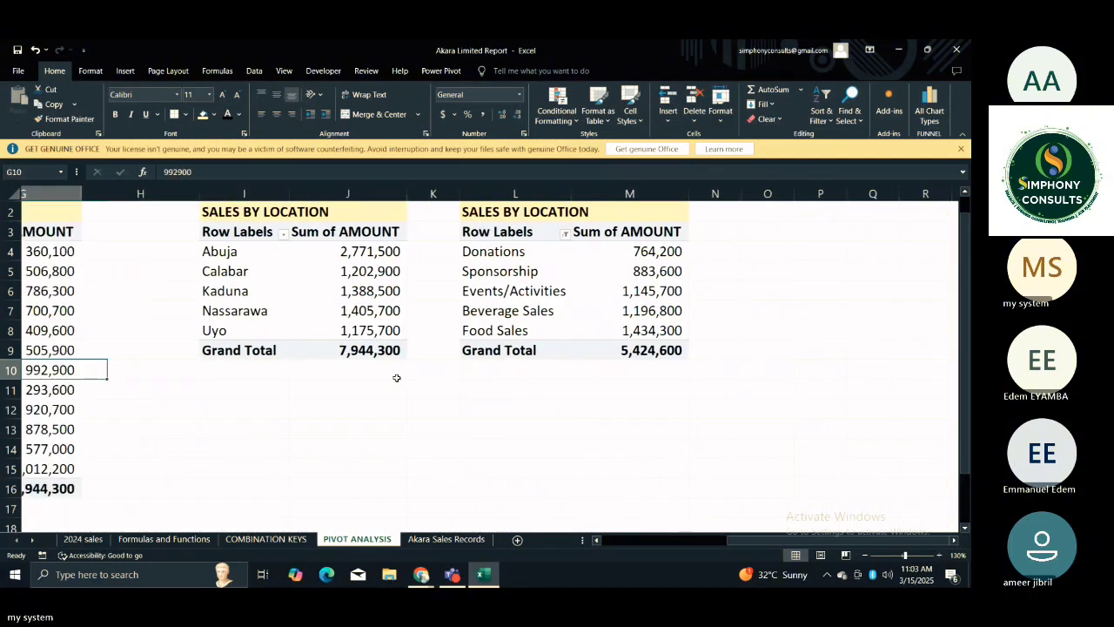
{"action": "key", "text": "Right"}
{"action": "key", "text": "Right"}
{"action": "key", "text": "Right"}
{"action": "key", "text": "Right"}
{"action": "key", "text": "Right"}
{"action": "key", "text": "Right"}
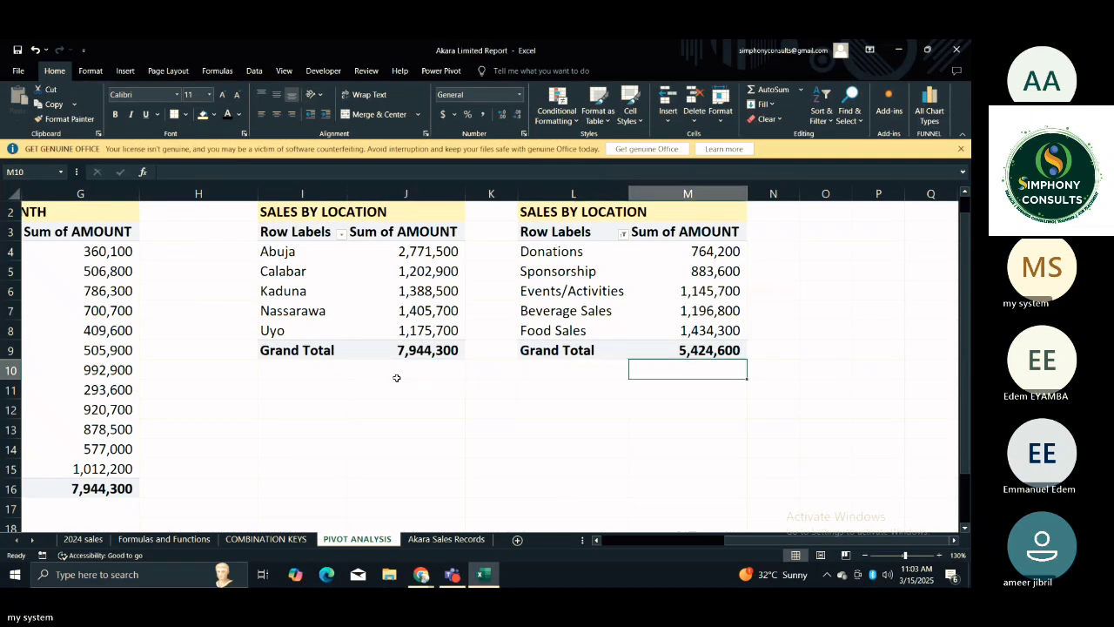
{"action": "key", "text": "Left"}
{"action": "key", "text": "Left"}
{"action": "key", "text": "Left"}
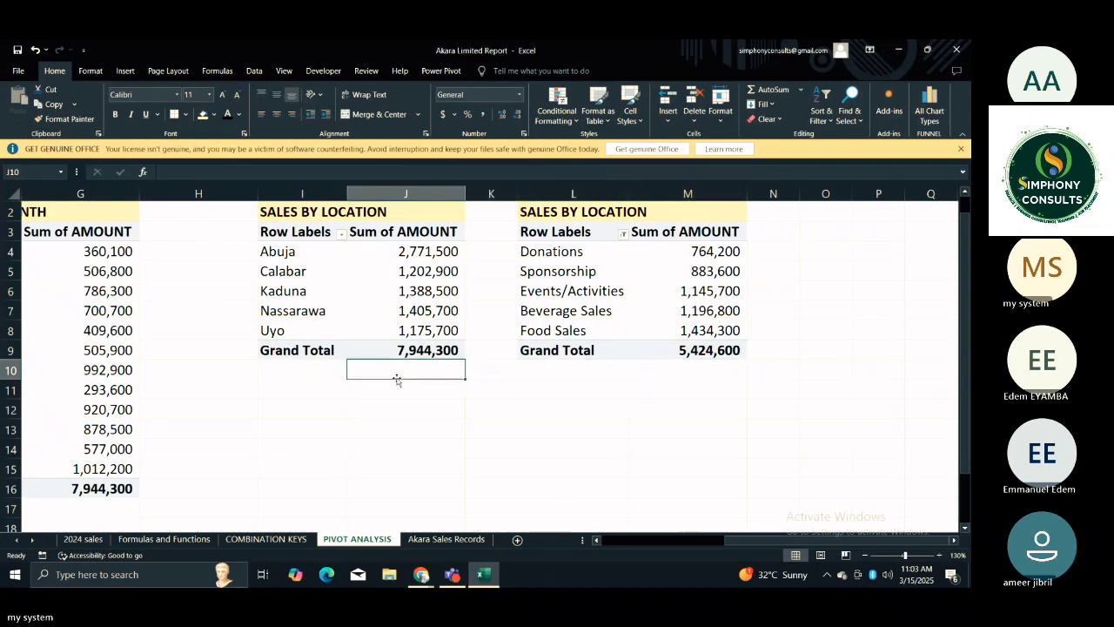
{"action": "key", "text": "Left"}
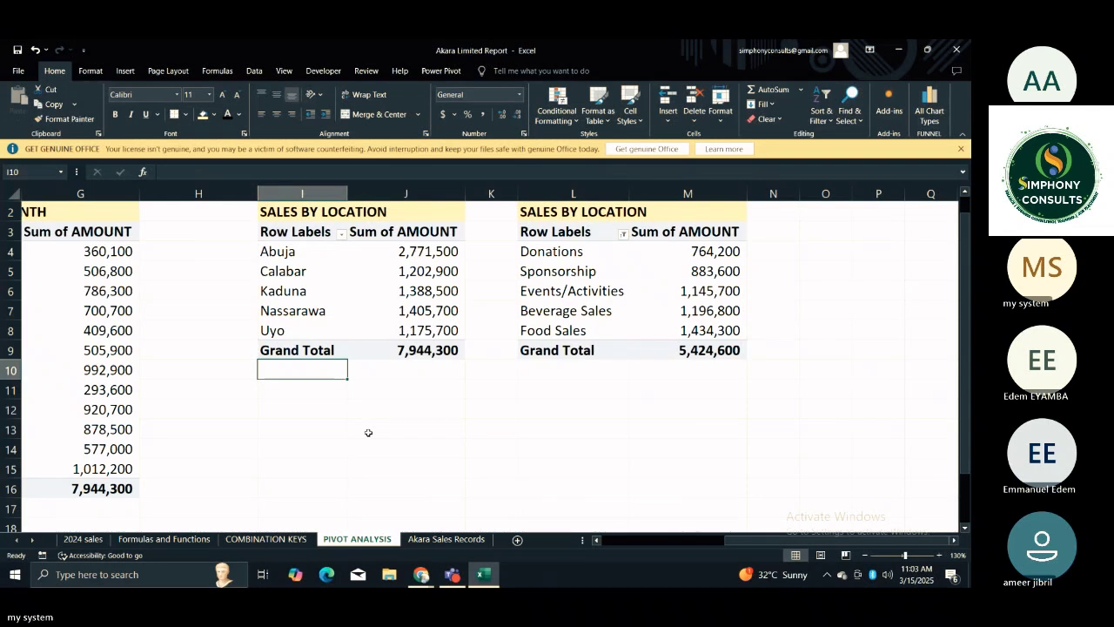
Retitle the category PivotTable in L2 as TOP 5 CATEGORIES.
{"action": "left_click", "coordinate": [647, 429]}
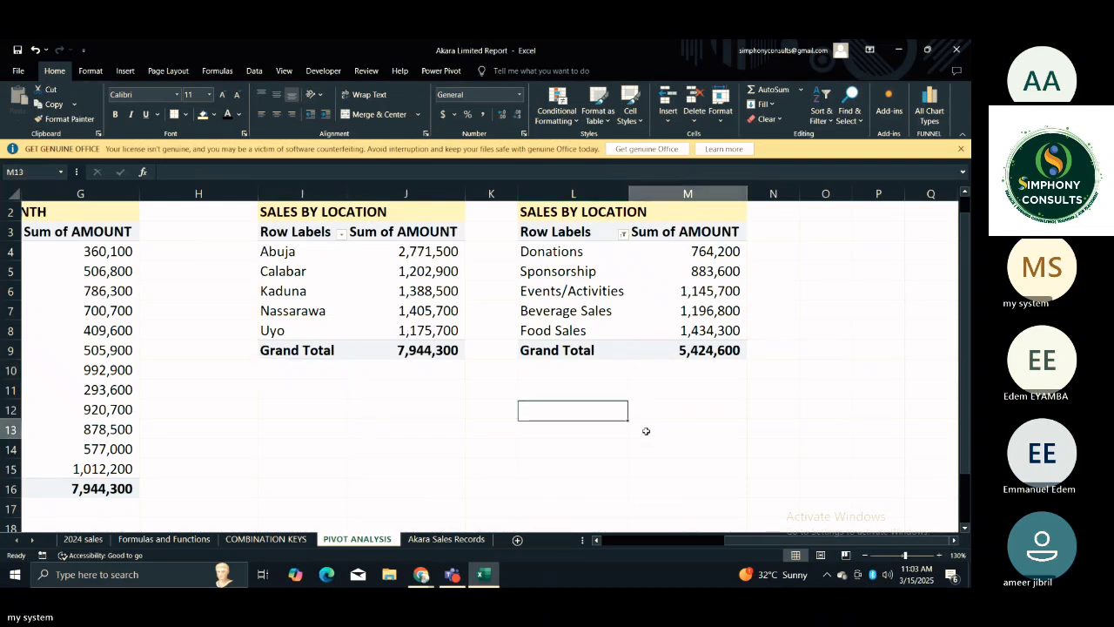
{"action": "left_click", "coordinate": [552, 211]}
{"action": "type", "text": "T"}
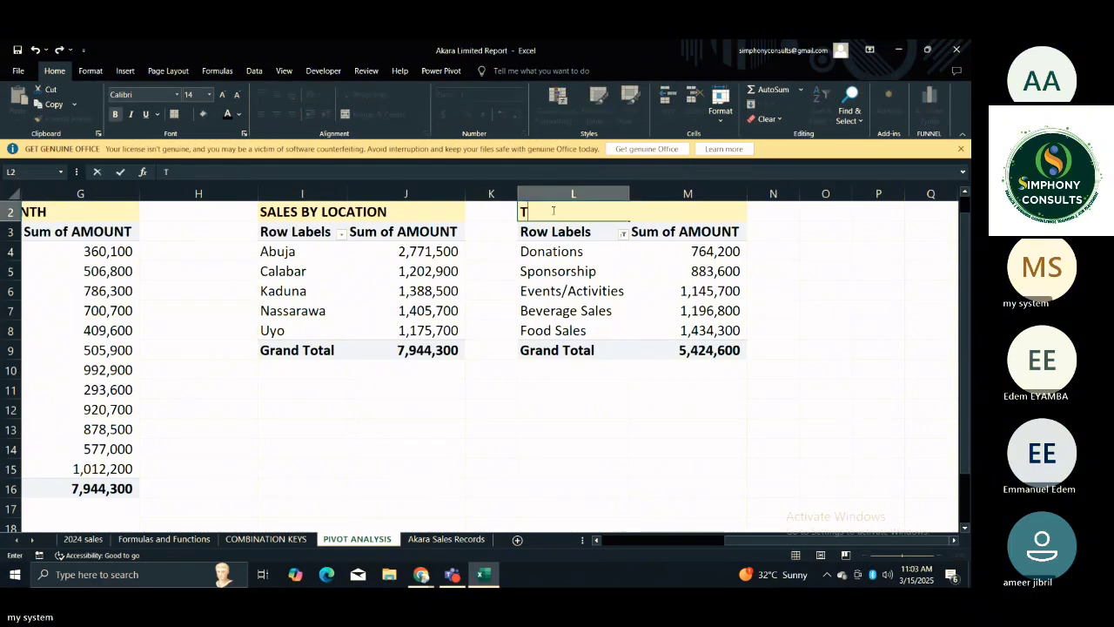
{"action": "type", "text": "OP 5 CA"}
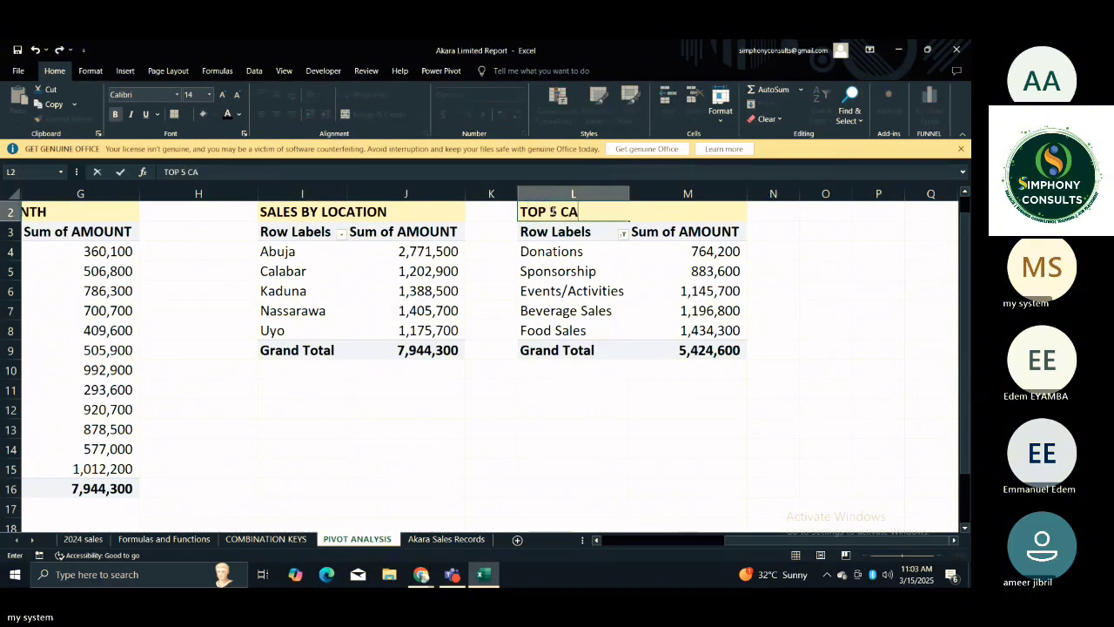
{"action": "type", "text": "TEGORIES"}
{"action": "key", "text": "Return"}
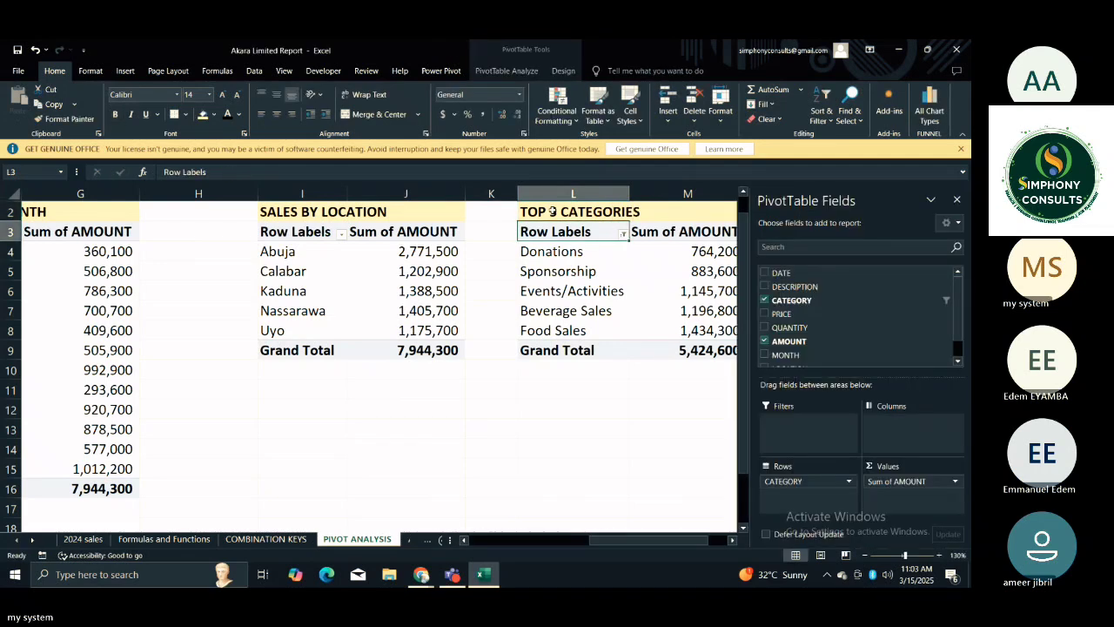
{"action": "left_click", "coordinate": [675, 409]}
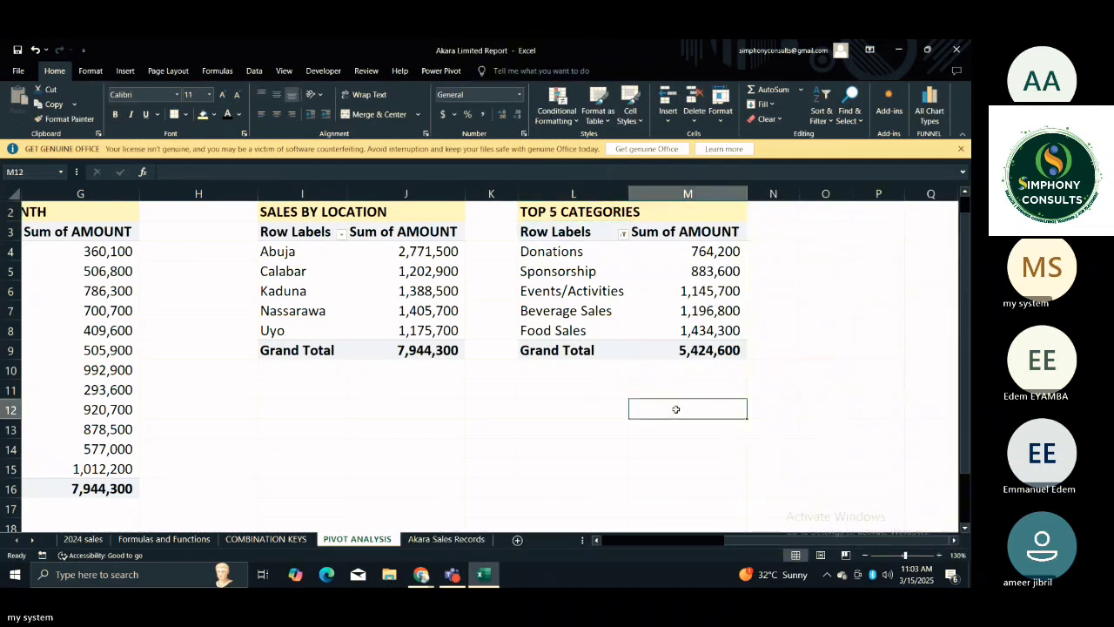
{"action": "key", "text": "Left"}
{"action": "key", "text": "ctrl+Left"}
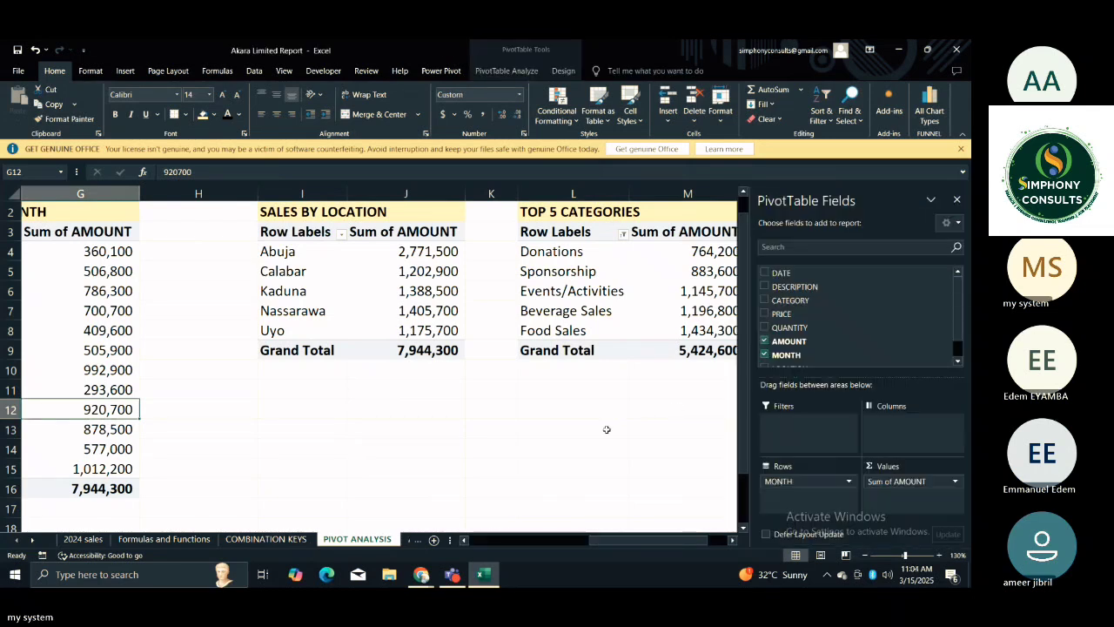
{"action": "left_click", "coordinate": [596, 387]}
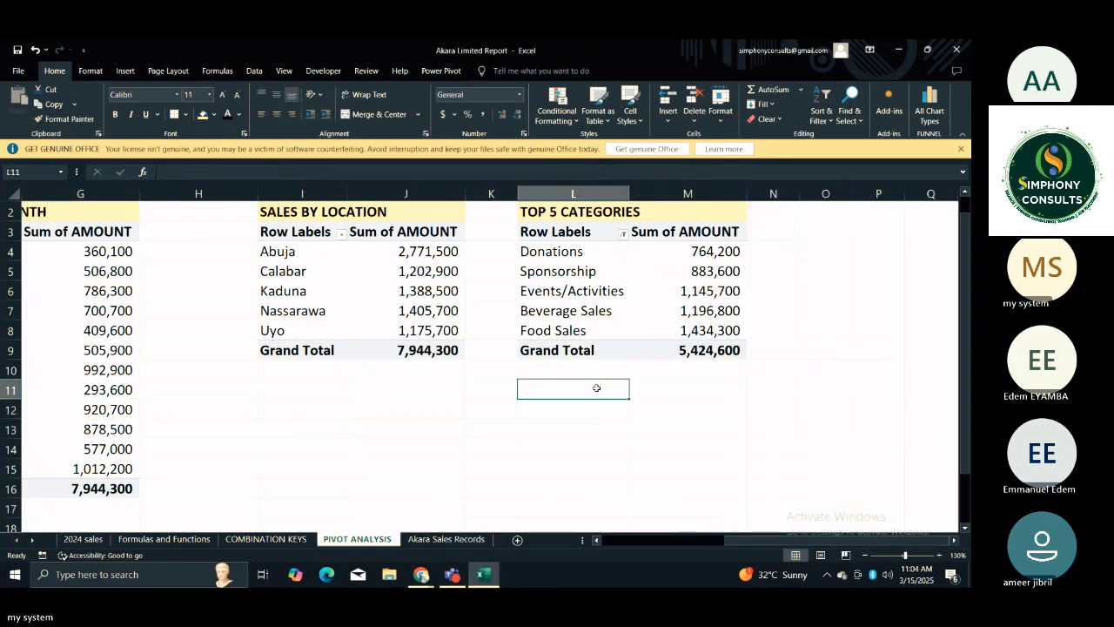
Look across the total, category, month, location and TOP 5 CATEGORIES PivotTables on the sheet.
{"action": "key", "text": "Home"}
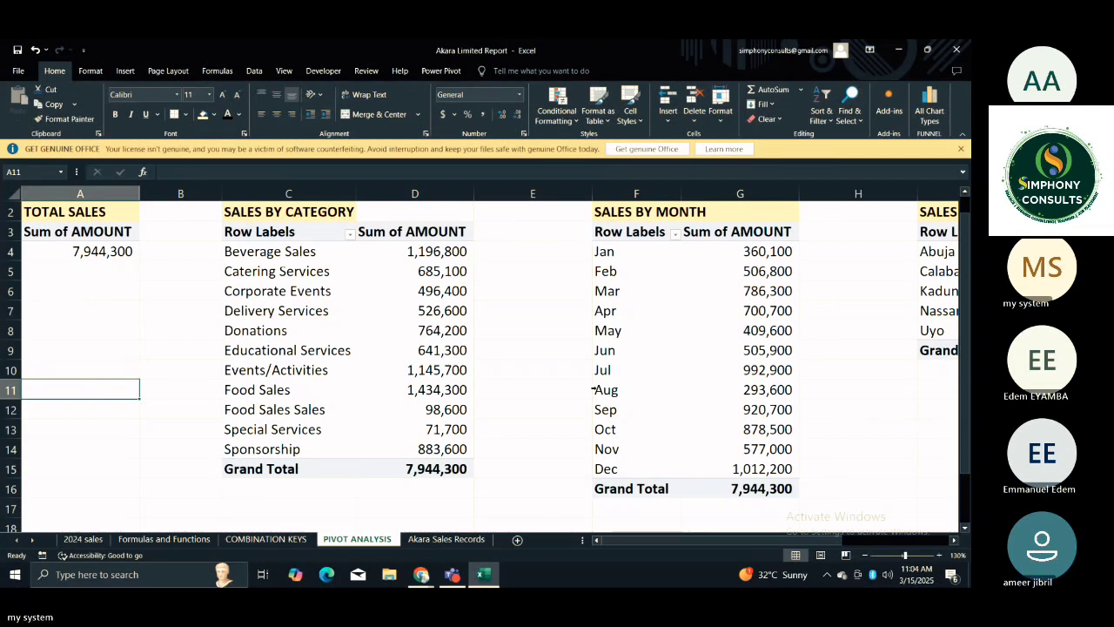
{"action": "key", "text": "Right"}
{"action": "key", "text": "Right"}
{"action": "key", "text": "Right"}
{"action": "key", "text": "Right"}
{"action": "key", "text": "Right"}
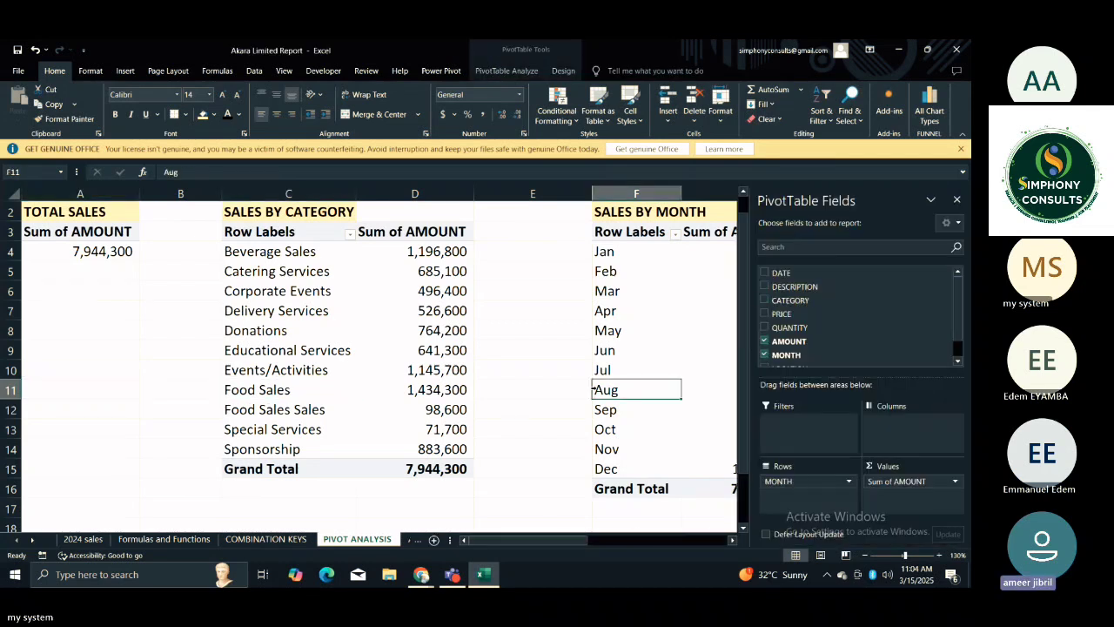
{"action": "key", "text": "Right"}
{"action": "key", "text": "Right"}
{"action": "key", "text": "Right"}
{"action": "key", "text": "Right"}
{"action": "key", "text": "Right"}
{"action": "key", "text": "Right"}
{"action": "key", "text": "Right"}
{"action": "key", "text": "Right"}
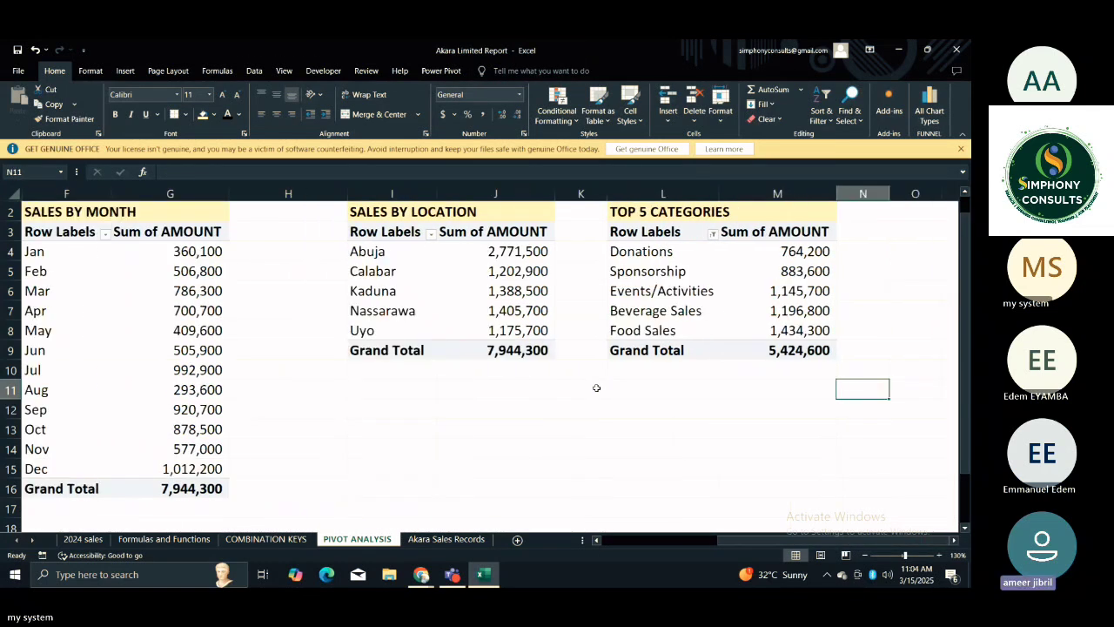
{"action": "key", "text": "Right"}
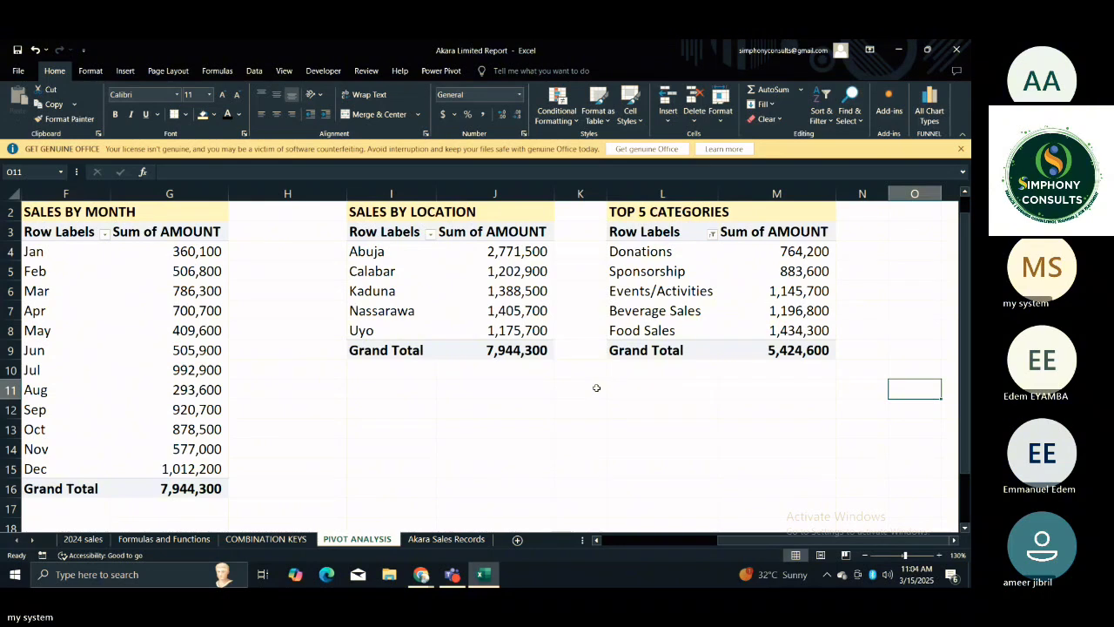
{"action": "left_click", "coordinate": [632, 216]}
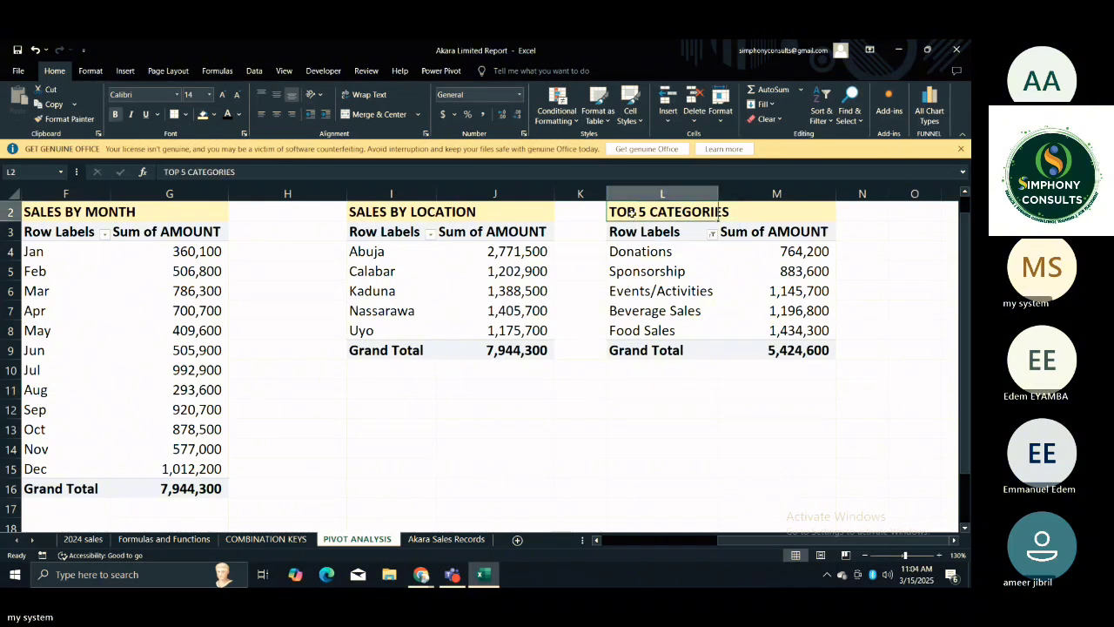
{"action": "left_click", "coordinate": [659, 296]}
{"action": "left_click", "coordinate": [654, 369]}
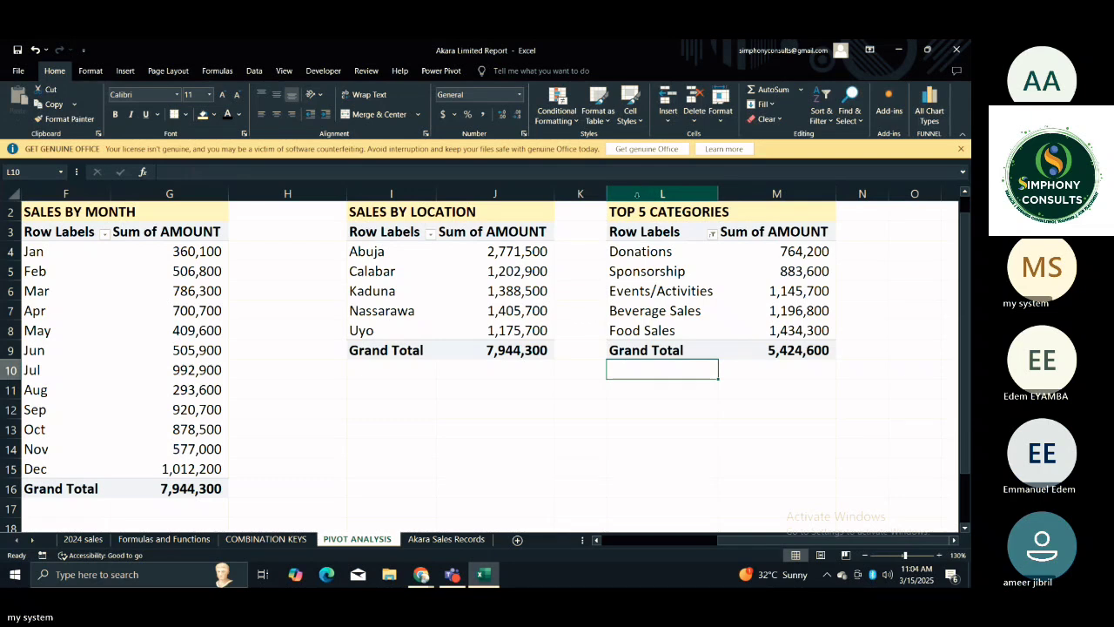
Delete columns L and M, which hold the TOP 5 CATEGORIES PivotTable.
{"action": "left_click_drag", "start_coordinate": [632, 195], "coordinate": [784, 193]}
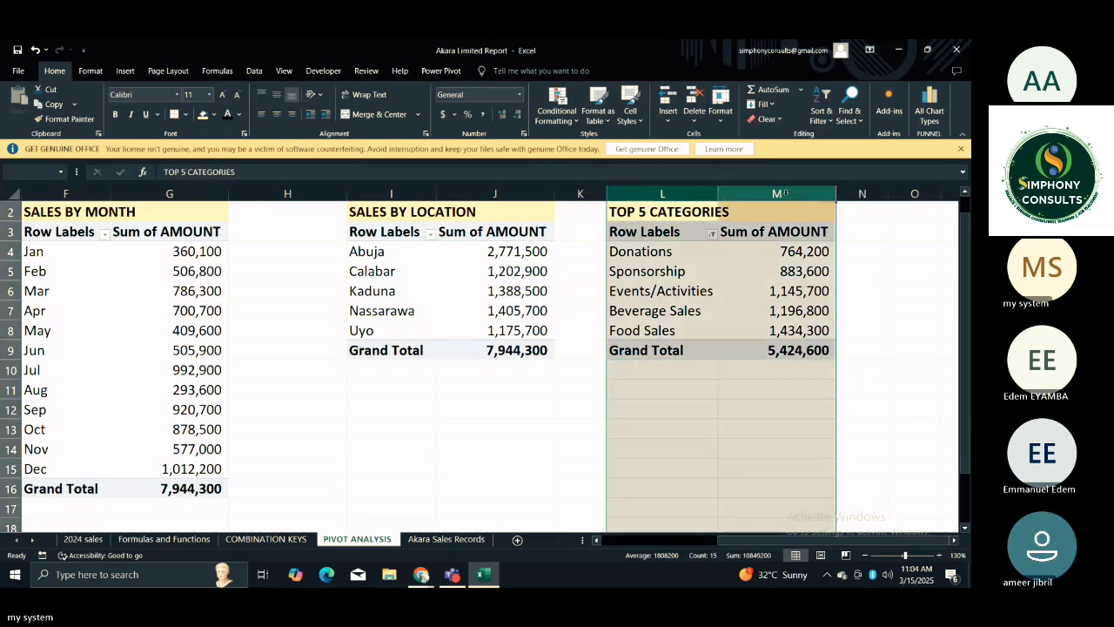
{"action": "right_click", "coordinate": [784, 193]}
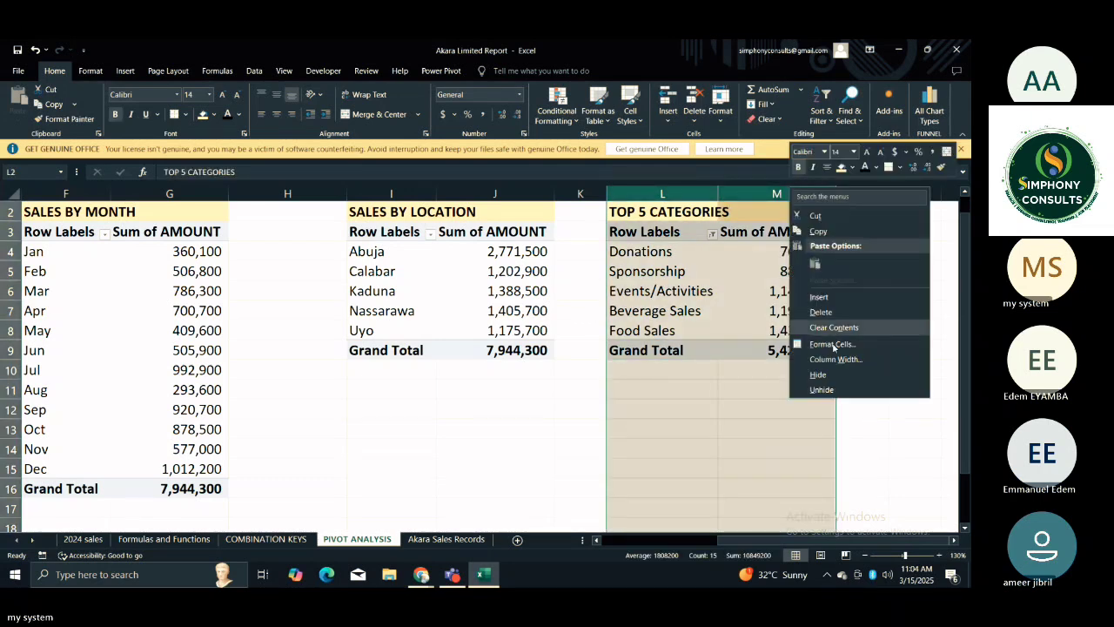
{"action": "left_click", "coordinate": [820, 313]}
{"action": "left_click", "coordinate": [655, 328]}
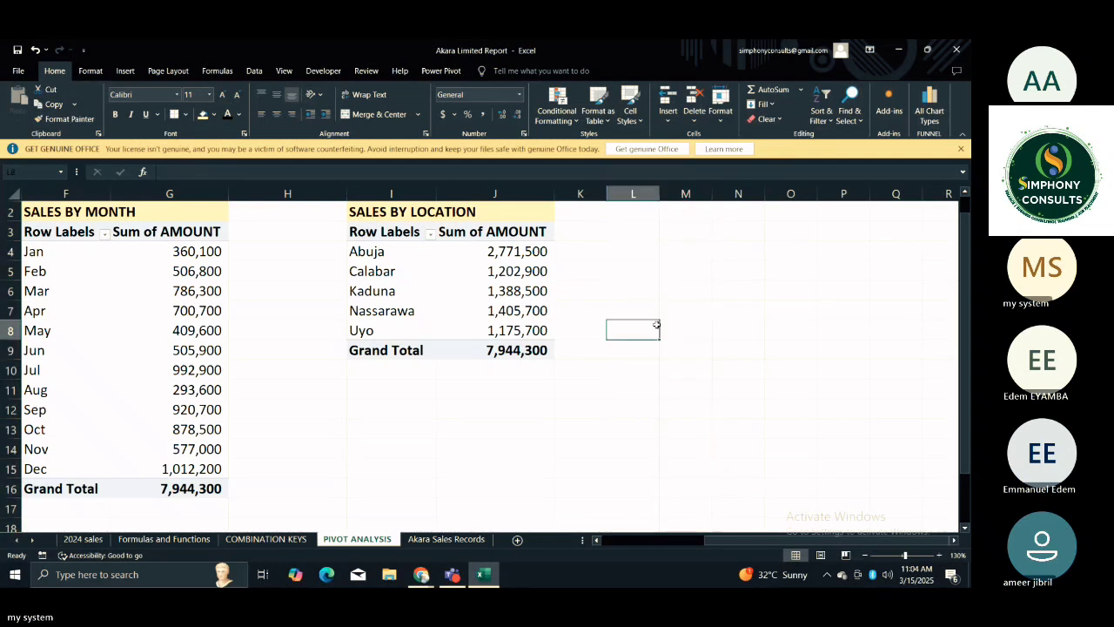
Copy the SALES BY LOCATION PivotTable with its title to L2 and widen column L slightly.
{"action": "left_click_drag", "start_coordinate": [428, 218], "coordinate": [492, 251]}
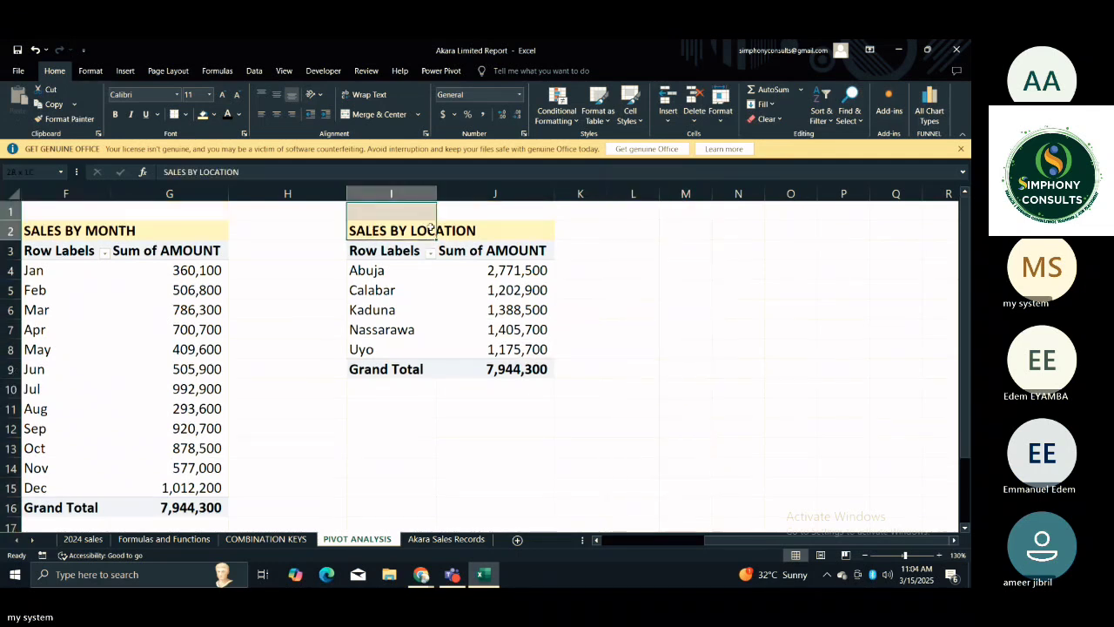
{"action": "left_click_drag", "start_coordinate": [474, 322], "coordinate": [511, 366]}
{"action": "key", "text": "ctrl+c"}
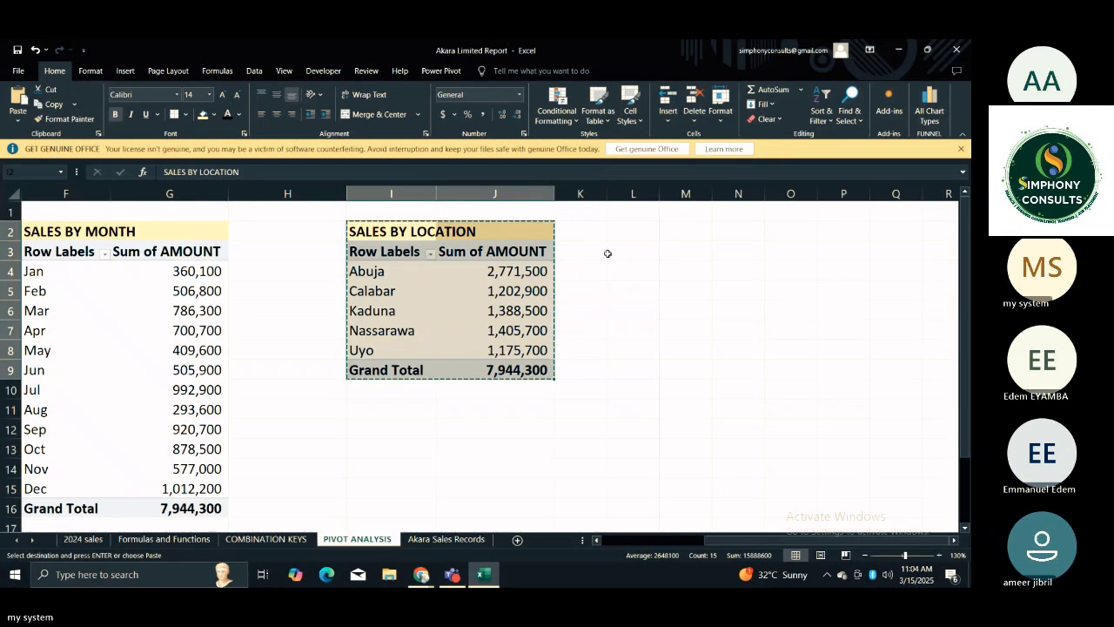
{"action": "left_click", "coordinate": [638, 230]}
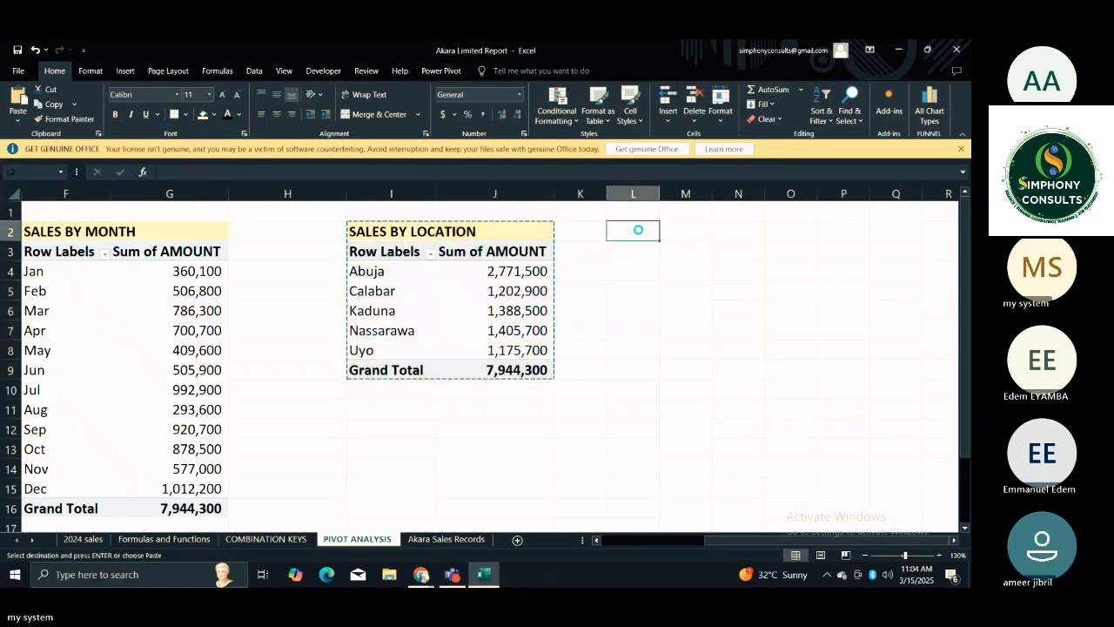
{"action": "key", "text": "ctrl+v"}
{"action": "left_click_drag", "start_coordinate": [659, 193], "coordinate": [814, 193]}
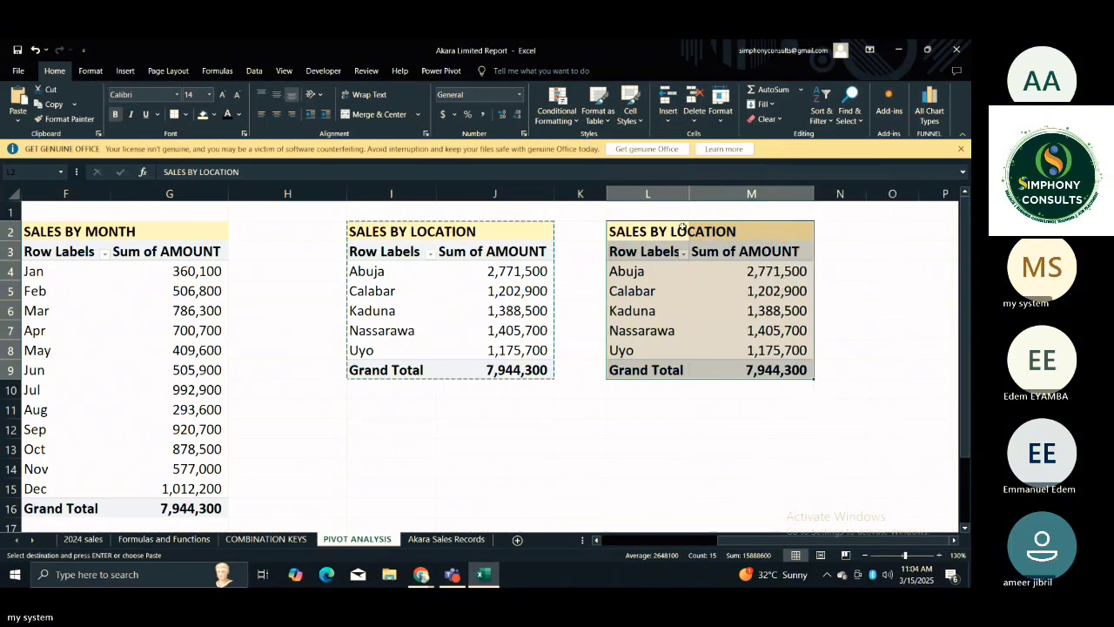
{"action": "left_click_drag", "start_coordinate": [690, 193], "coordinate": [701, 193]}
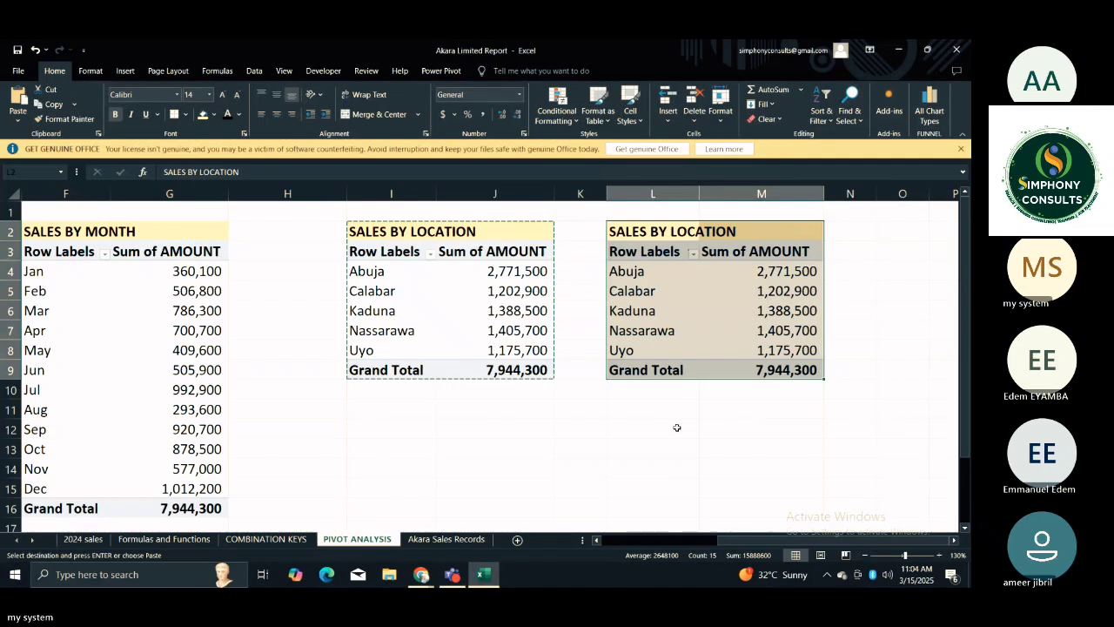
{"action": "left_click", "coordinate": [676, 427]}
{"action": "key", "text": "Escape"}
{"action": "left_click", "coordinate": [736, 427]}
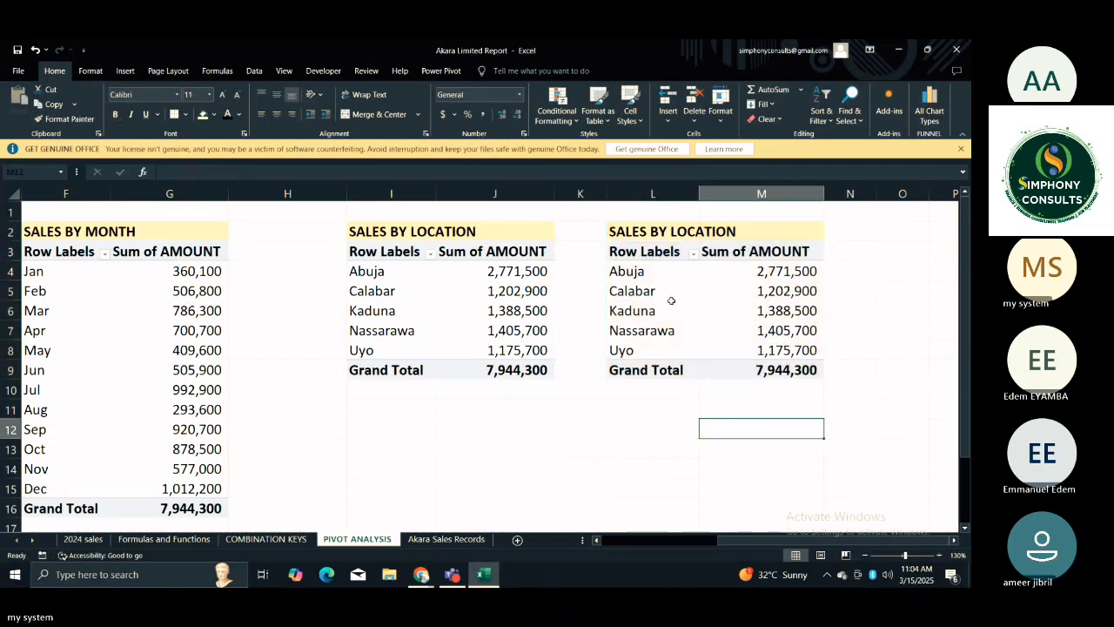
Replace LOCATION with CATEGORY as the row field of the copied PivotTable at L3.
{"action": "left_click", "coordinate": [641, 256]}
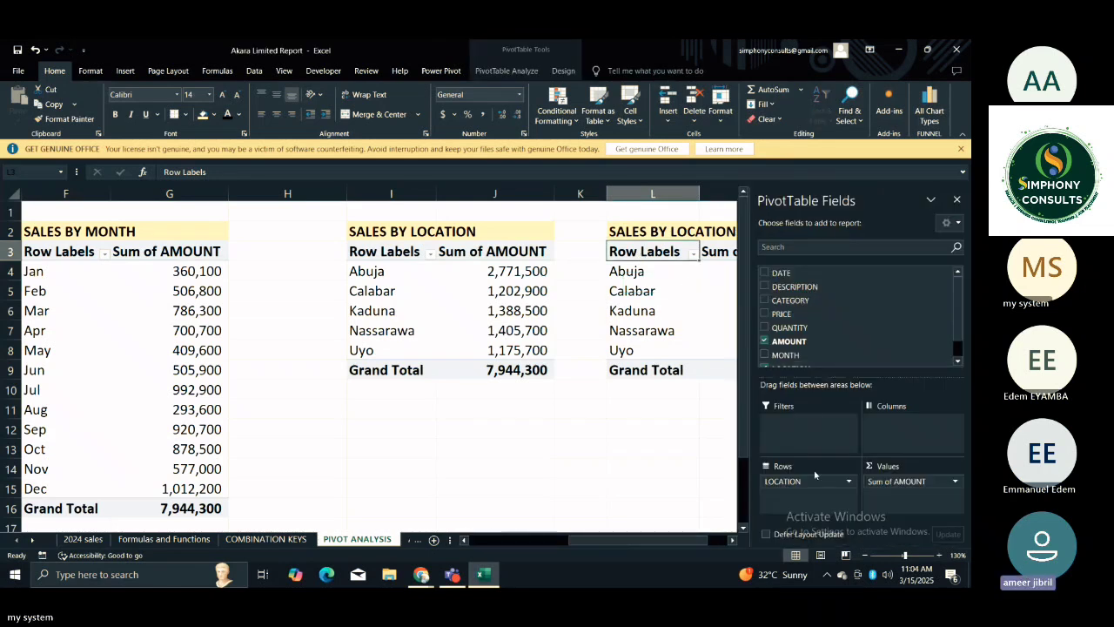
{"action": "left_click_drag", "start_coordinate": [799, 482], "coordinate": [604, 428]}
{"action": "left_click", "coordinate": [602, 427]}
{"action": "left_click", "coordinate": [664, 251]}
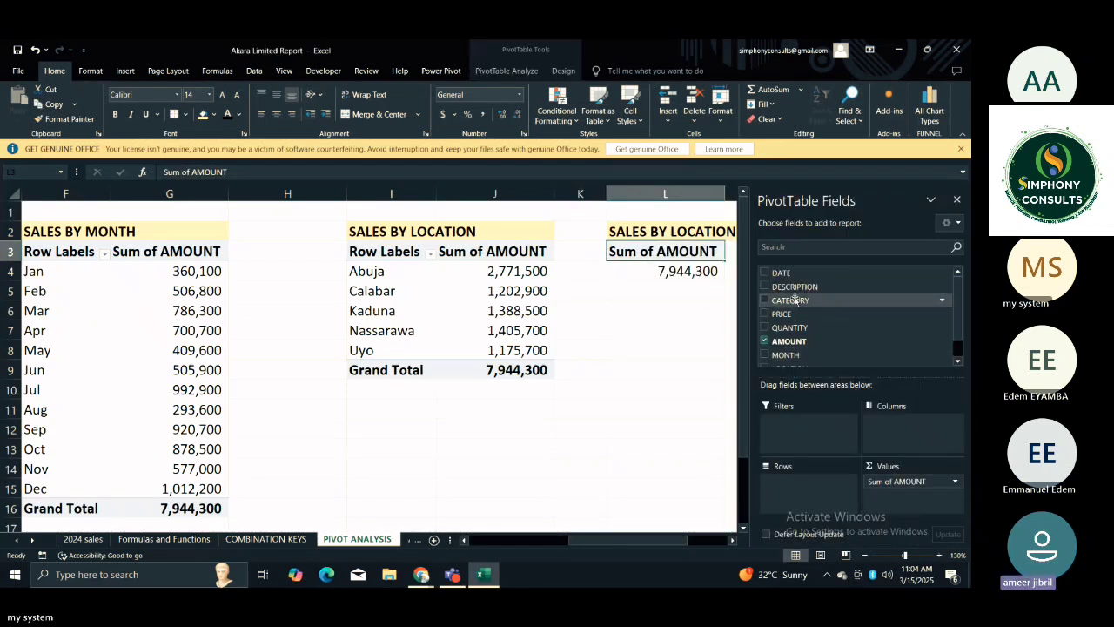
{"action": "left_click_drag", "start_coordinate": [800, 300], "coordinate": [776, 495]}
{"action": "left_click", "coordinate": [661, 290]}
{"action": "left_click", "coordinate": [666, 429]}
{"action": "left_click", "coordinate": [600, 391]}
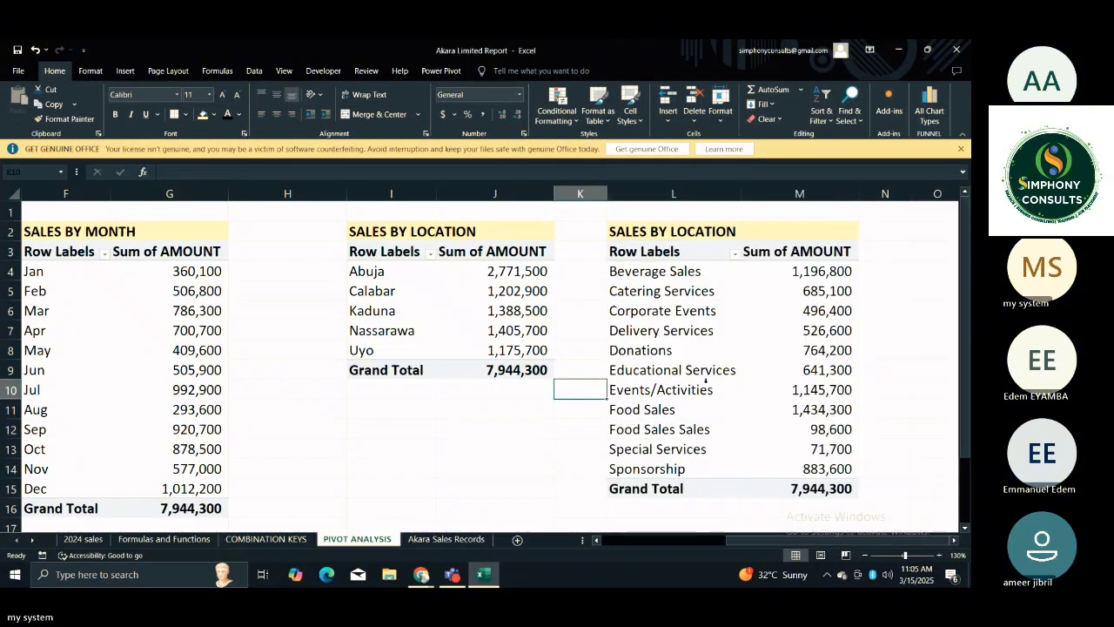
{"action": "left_click", "coordinate": [707, 323]}
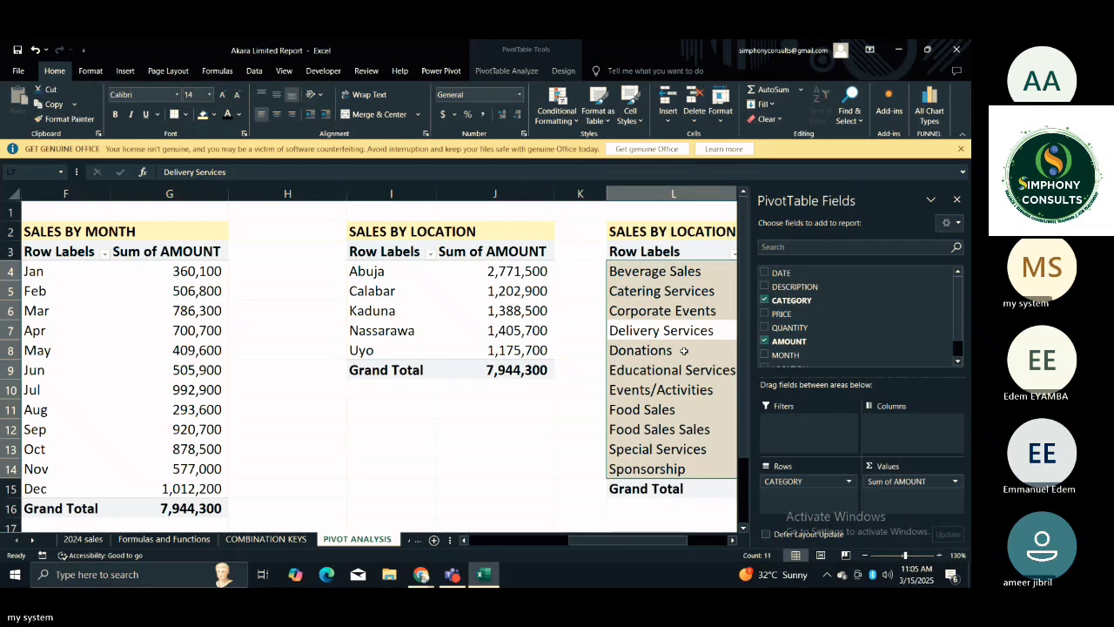
{"action": "scroll", "coordinate": [453, 374], "scroll_direction": "right", "scroll_amount": 5}
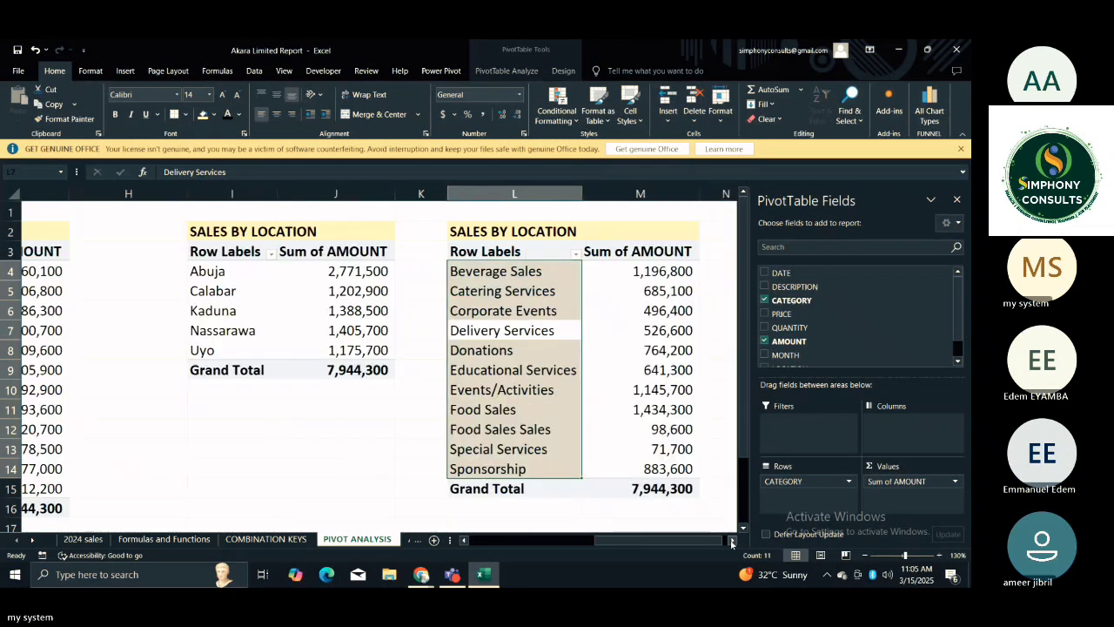
{"action": "left_click", "coordinate": [485, 321]}
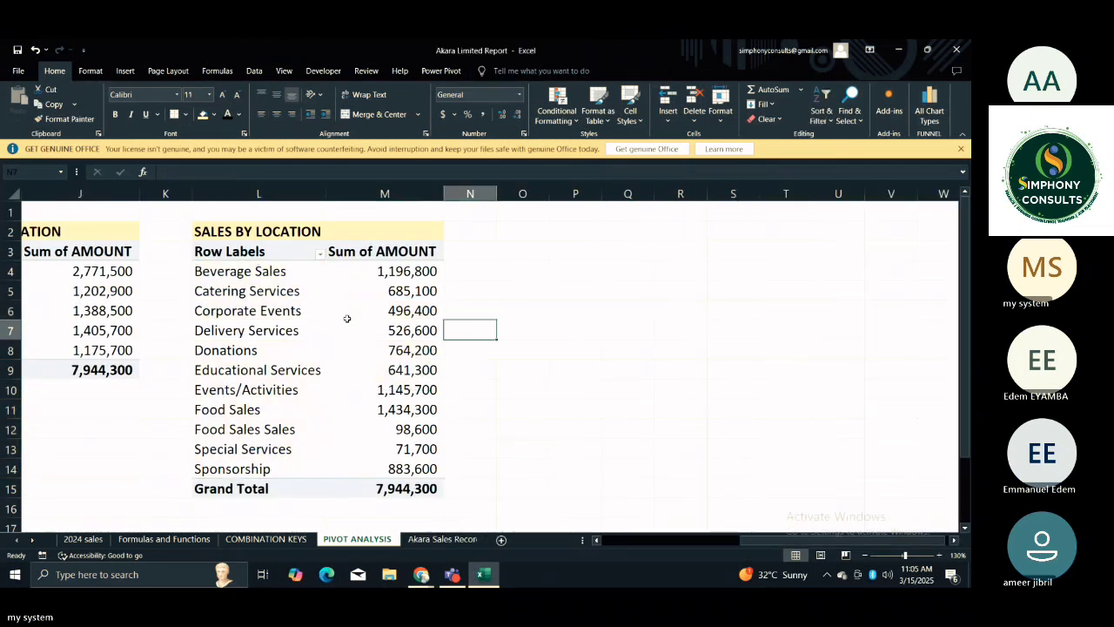
{"action": "left_click", "coordinate": [291, 302]}
{"action": "left_click", "coordinate": [289, 303]}
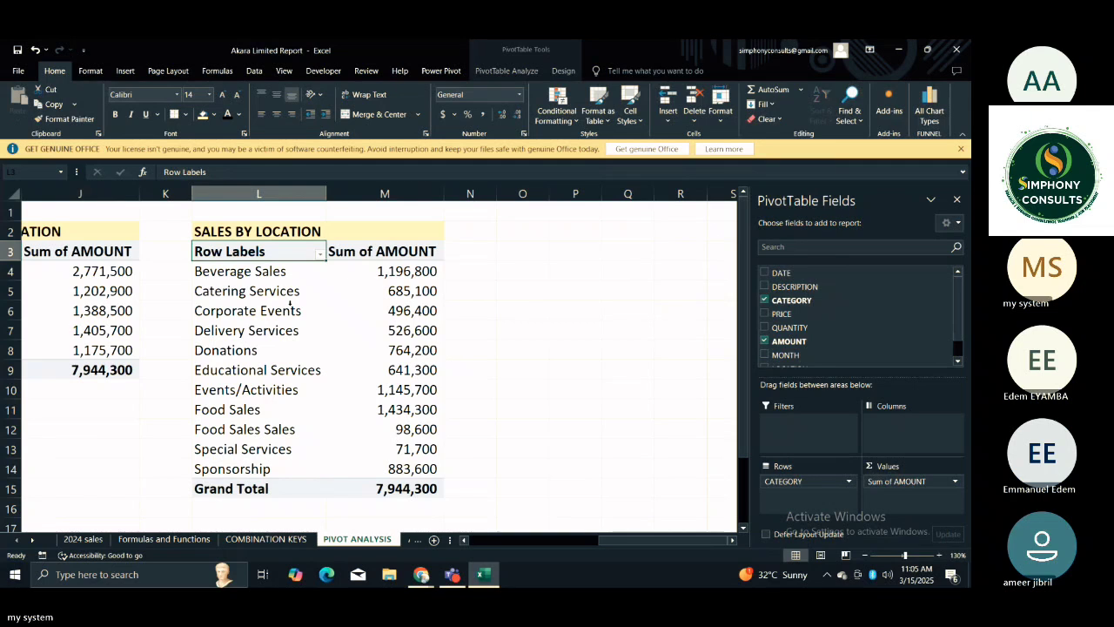
{"action": "left_click", "coordinate": [271, 300]}
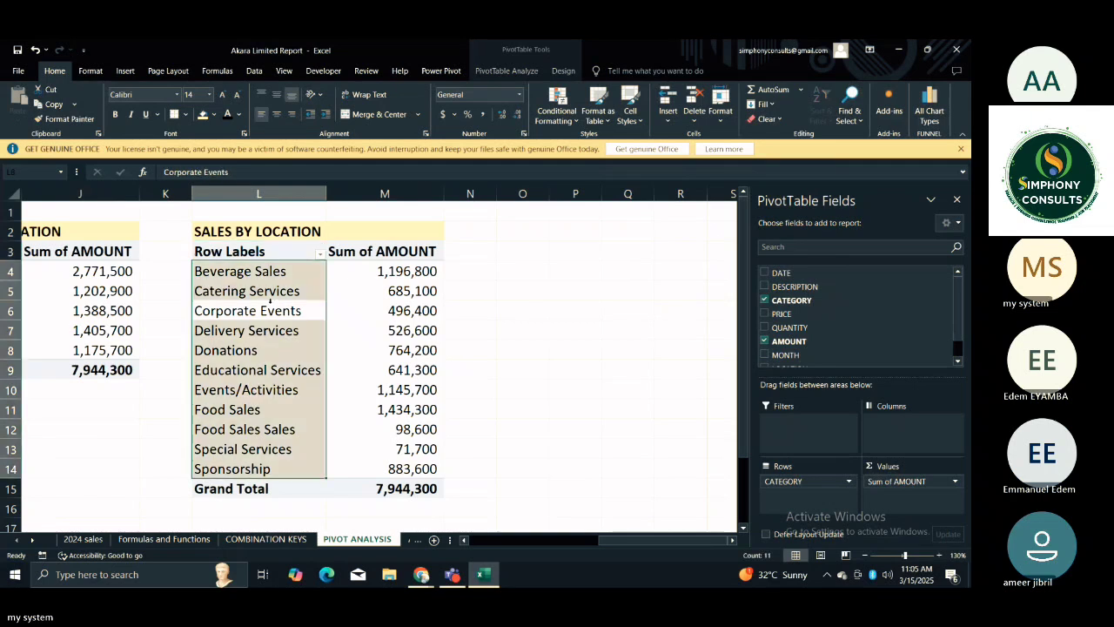
{"action": "right_click", "coordinate": [270, 301]}
{"action": "mouse_move", "coordinate": [331, 236]}
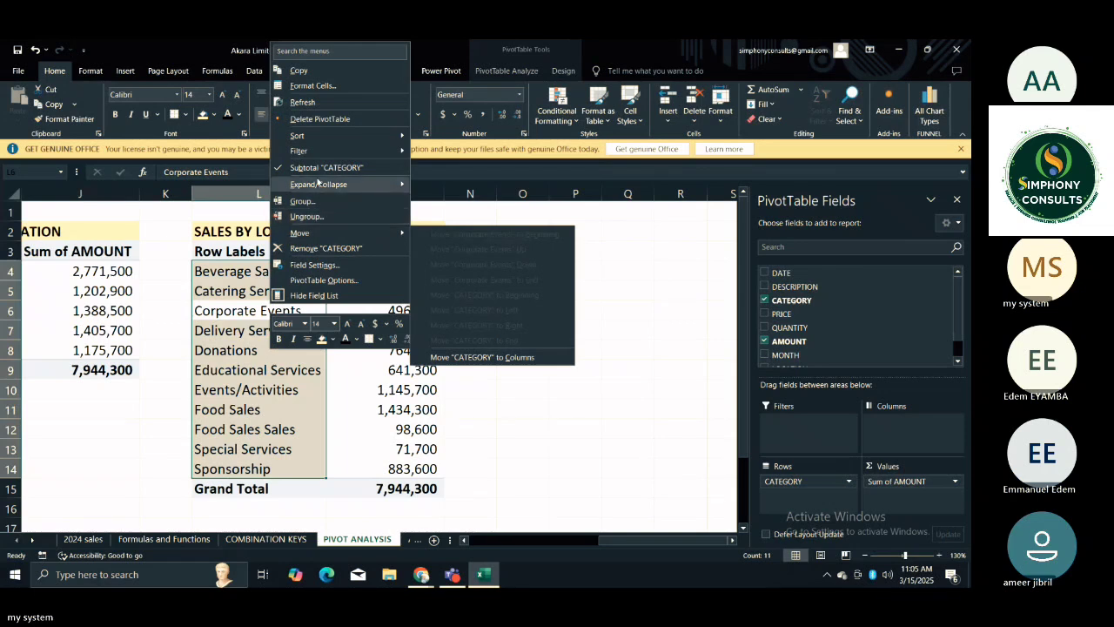
{"action": "mouse_move", "coordinate": [314, 151]}
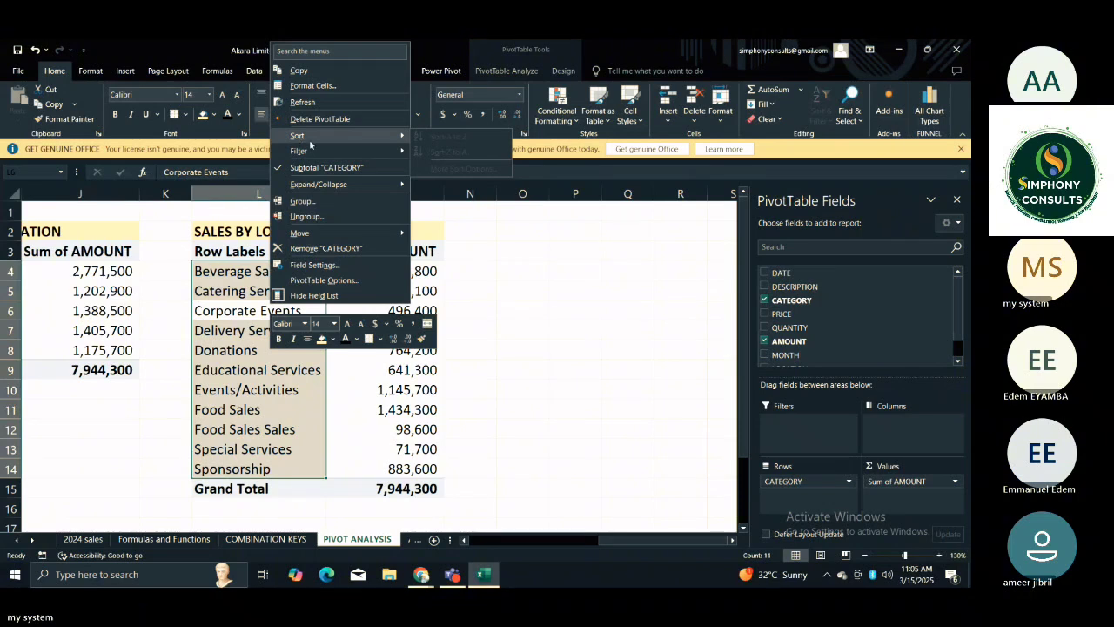
{"action": "key", "text": "Escape"}
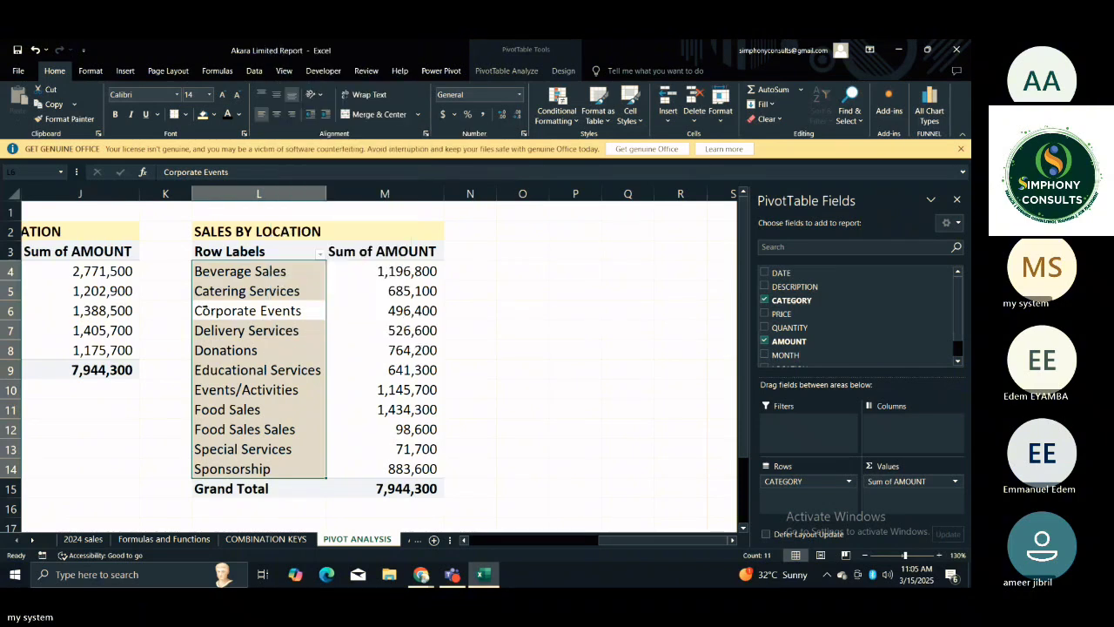
{"action": "left_click", "coordinate": [509, 390]}
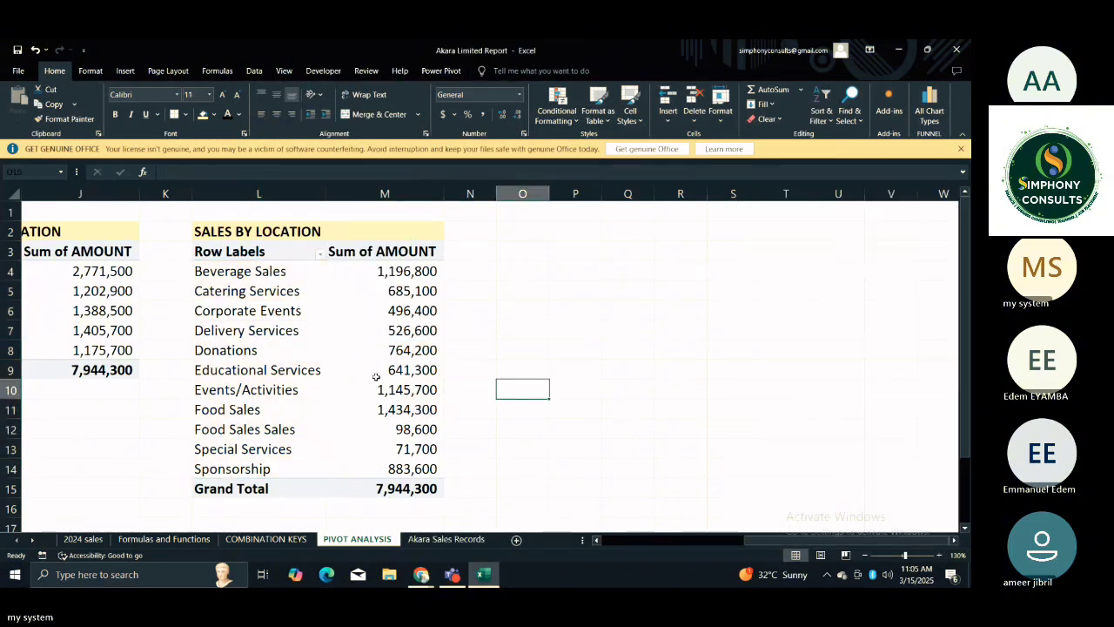
Sort the category labels of the PivotTable in column L from A to Z.
{"action": "left_click", "coordinate": [247, 336]}
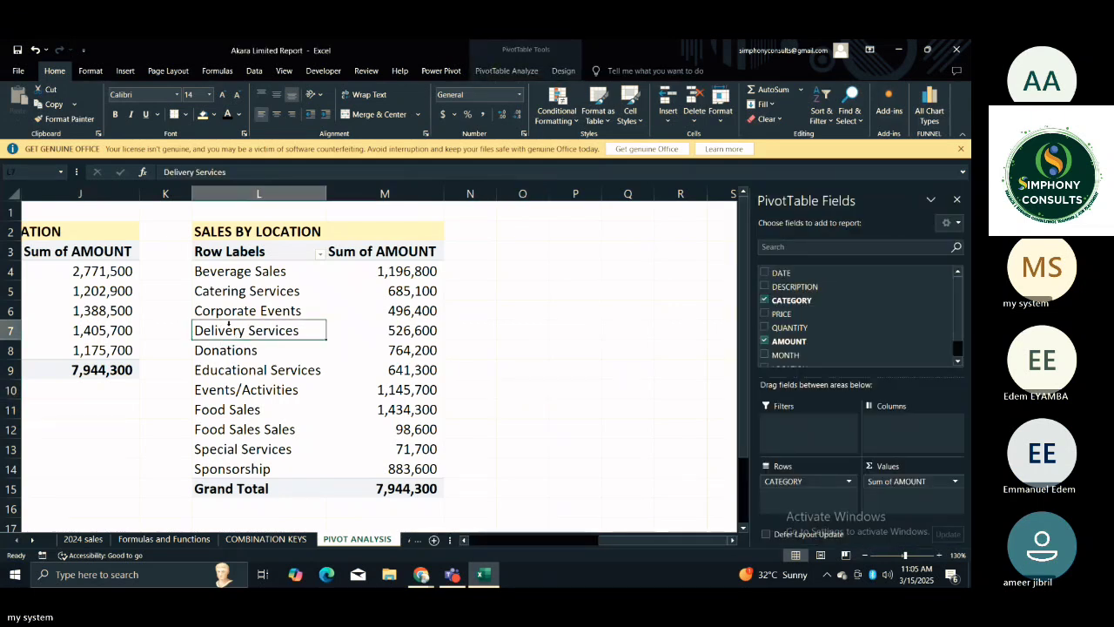
{"action": "right_click", "coordinate": [227, 331]}
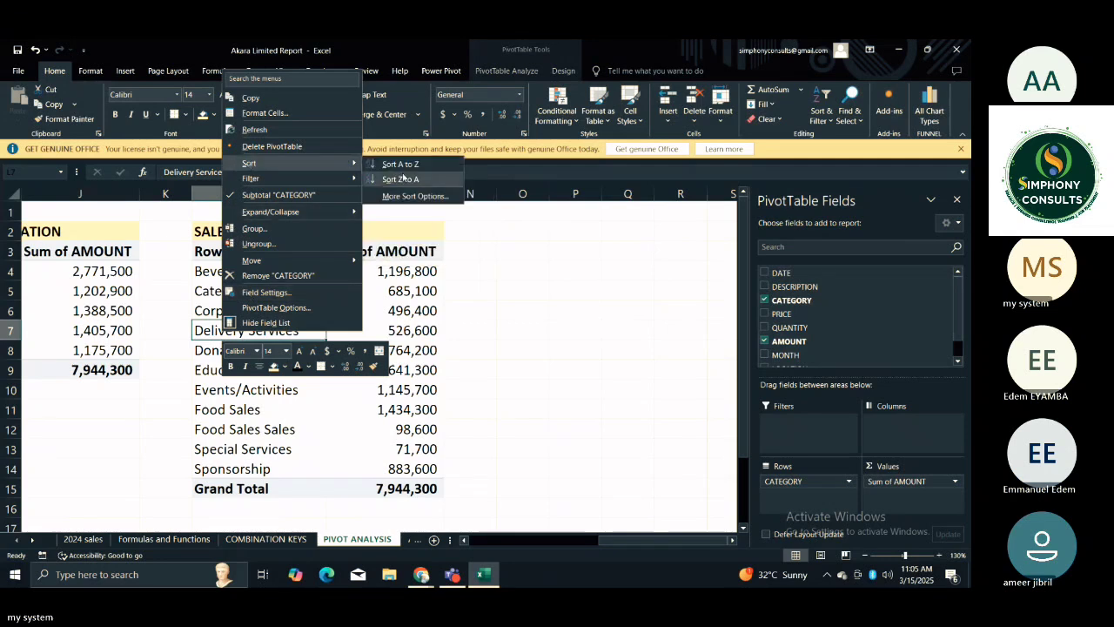
{"action": "left_click", "coordinate": [394, 161]}
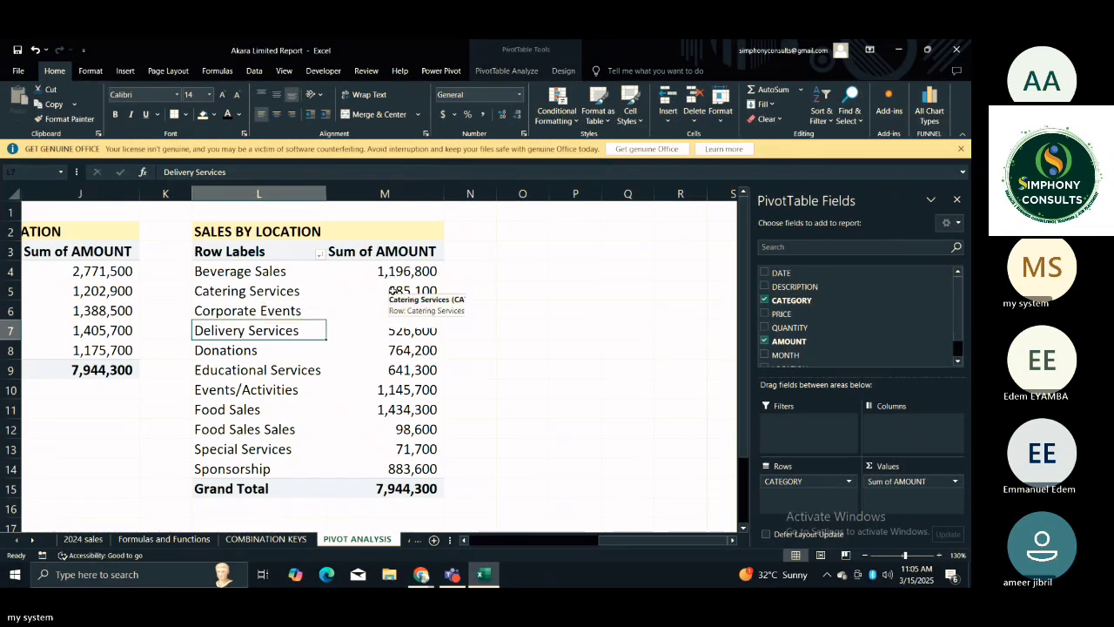
Filter the copied category PivotTable in column L to its top 5 items by Sum of AMOUNT.
{"action": "left_click", "coordinate": [248, 290]}
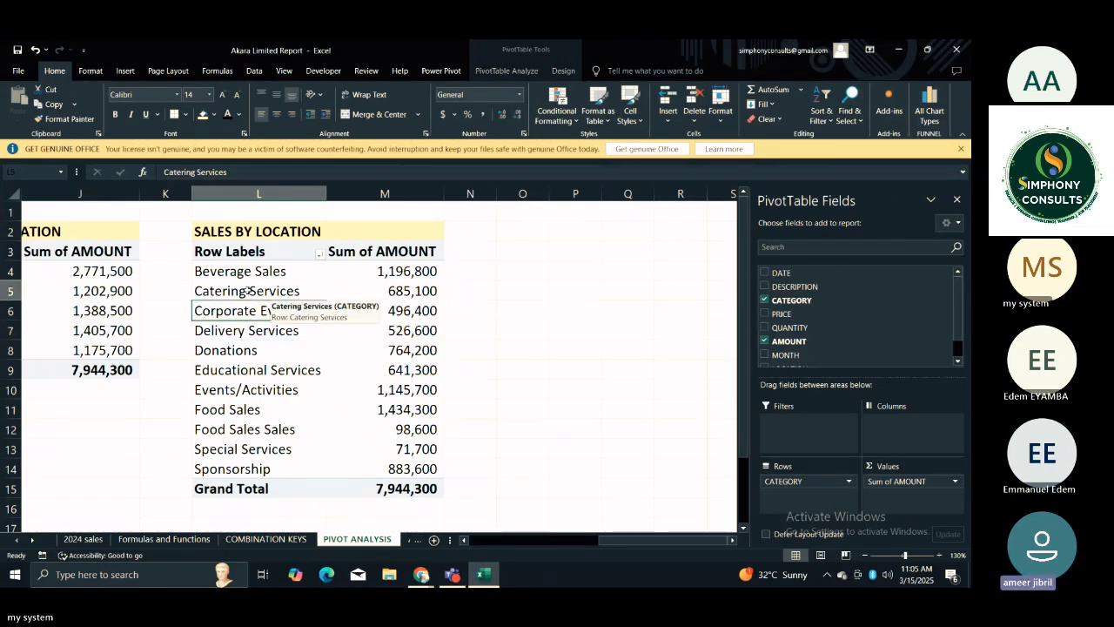
{"action": "right_click", "coordinate": [248, 291]}
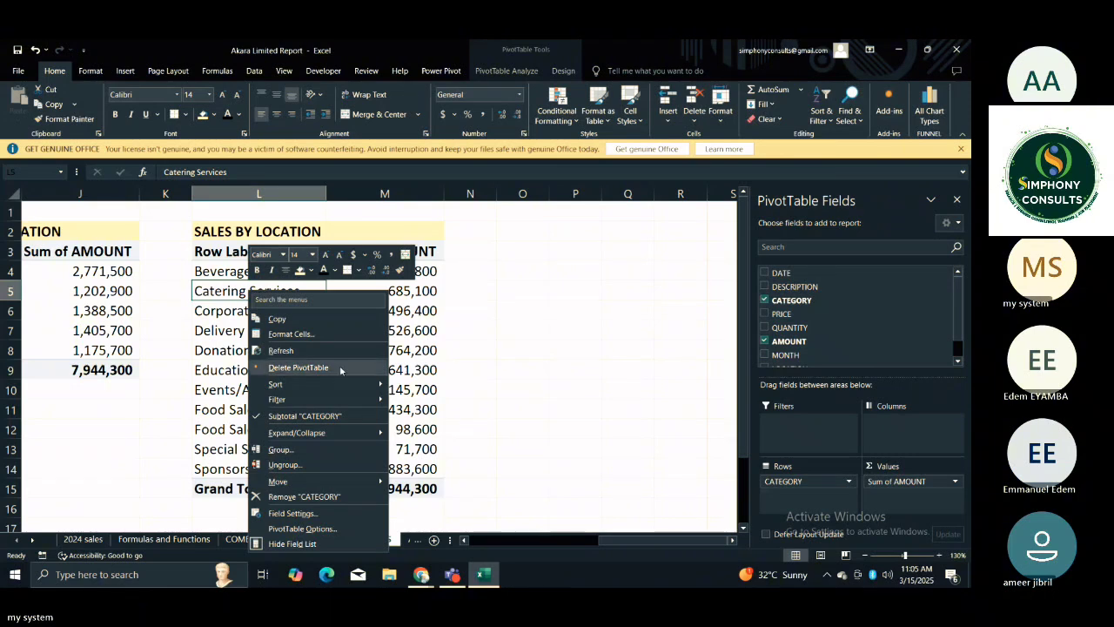
{"action": "mouse_move", "coordinate": [365, 400]}
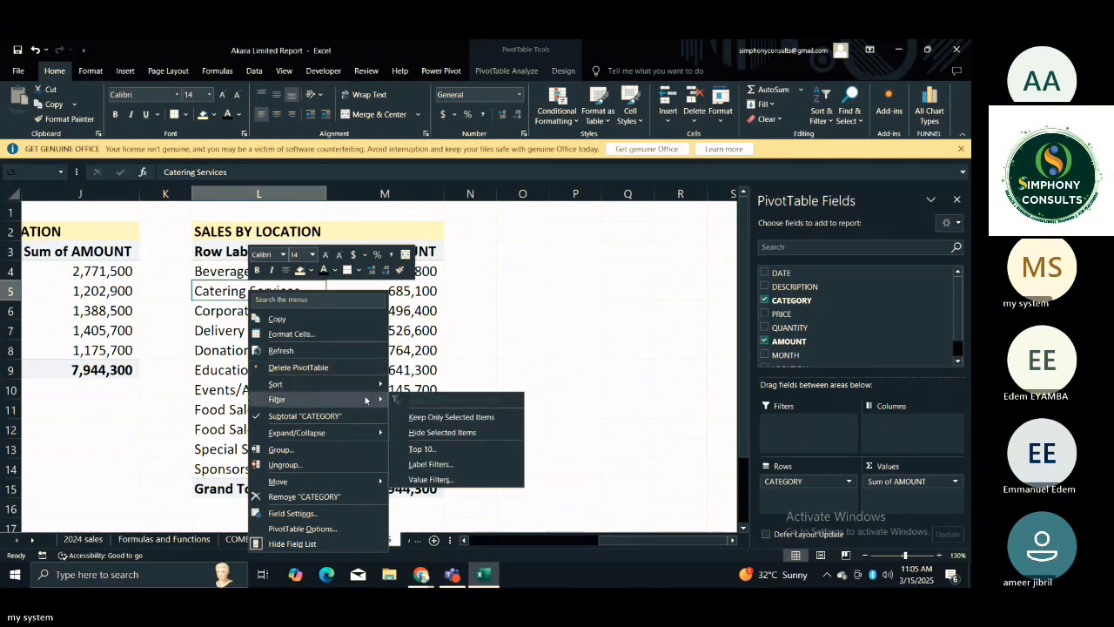
{"action": "left_click", "coordinate": [424, 449]}
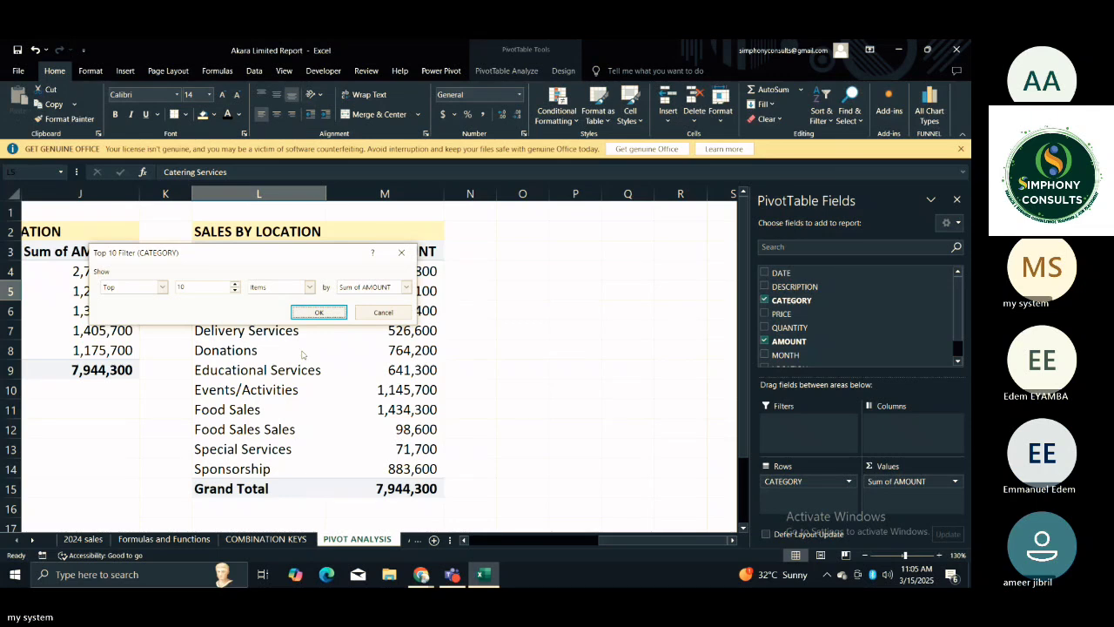
{"action": "left_click", "coordinate": [201, 287]}
{"action": "key", "text": "BackSpace"}
{"action": "key", "text": "BackSpace"}
{"action": "type", "text": "5"}
{"action": "left_click", "coordinate": [318, 313]}
{"action": "left_click", "coordinate": [456, 304]}
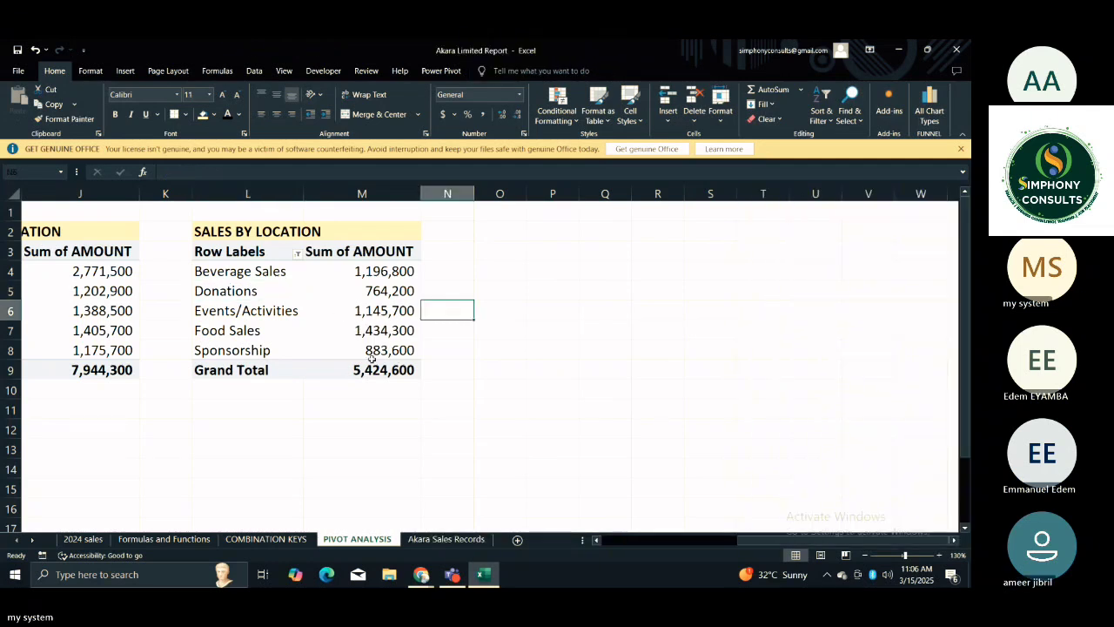
Sort the copied category PivotTable in column L by Sum of AMOUNT from smallest to largest.
{"action": "left_click", "coordinate": [364, 273]}
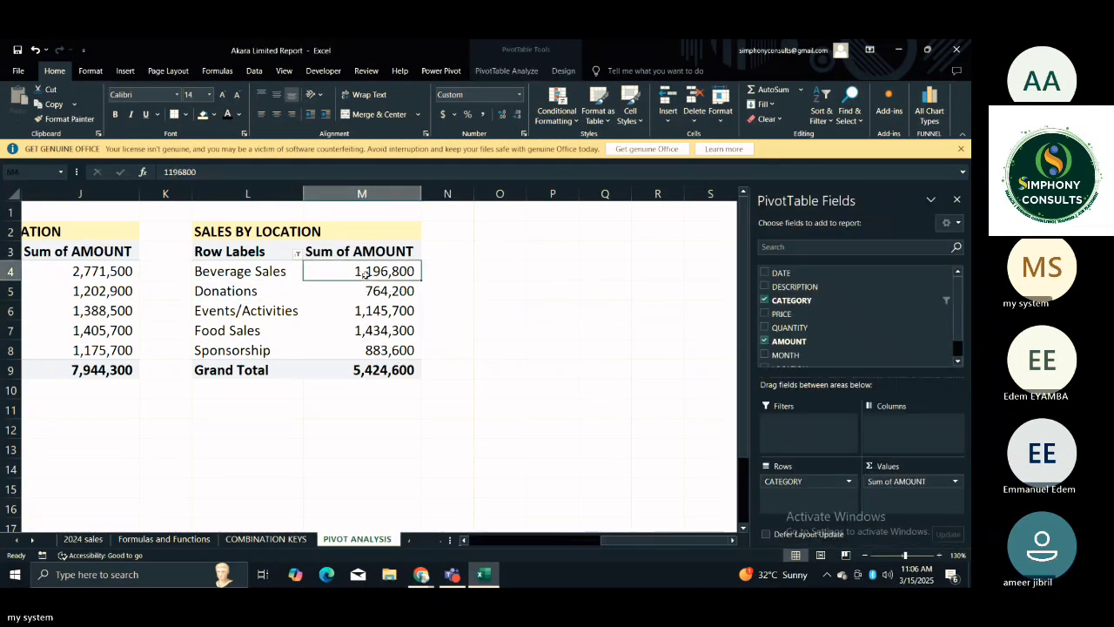
{"action": "right_click", "coordinate": [365, 274]}
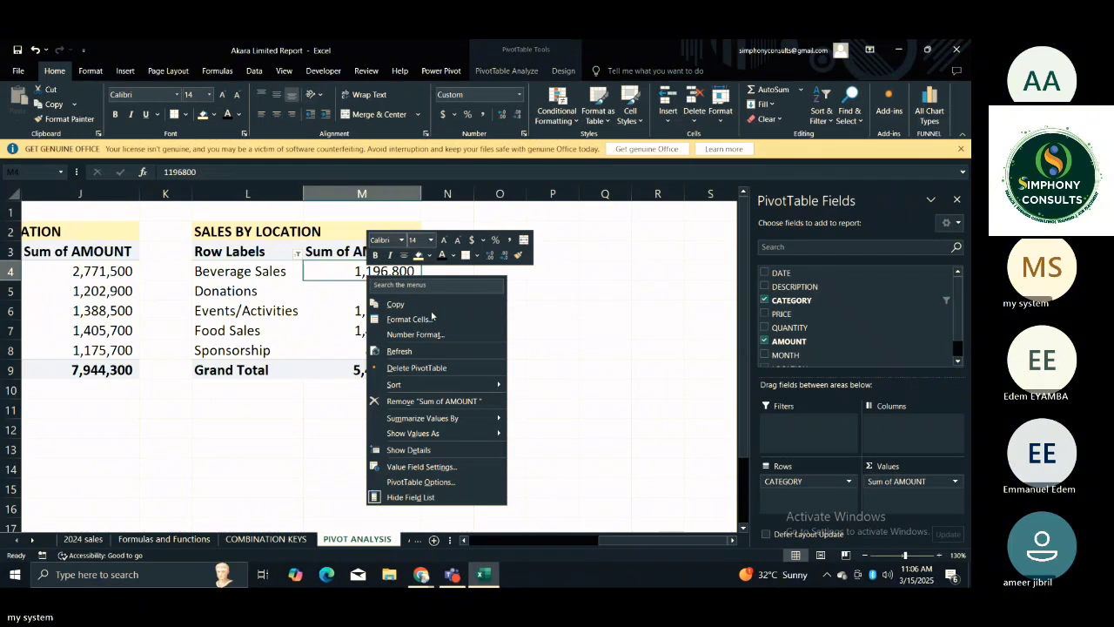
{"action": "mouse_move", "coordinate": [462, 387]}
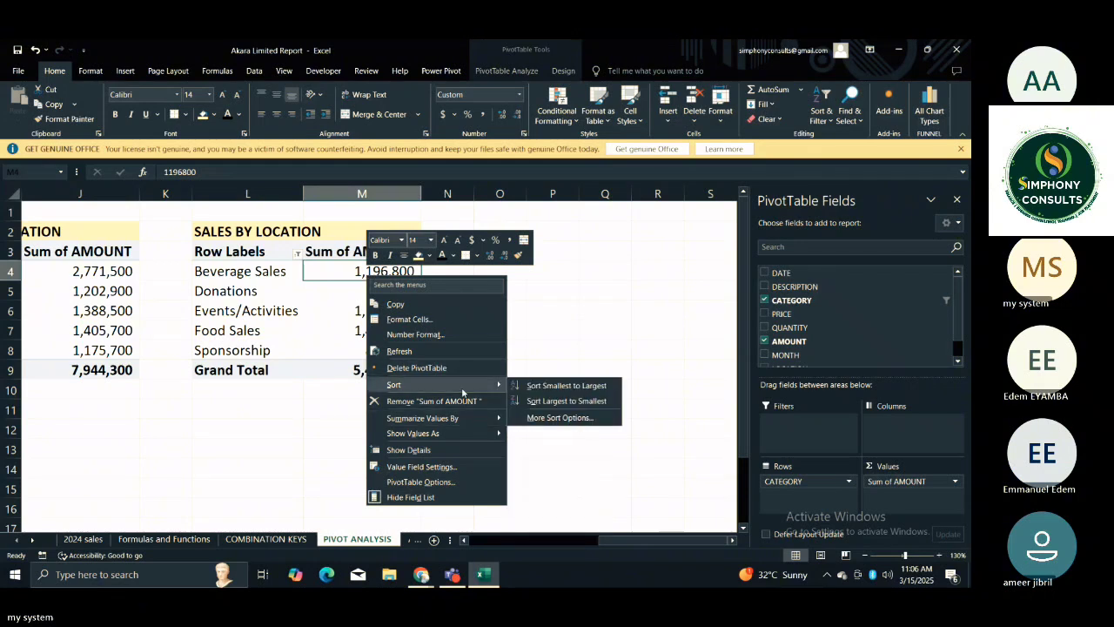
{"action": "left_click", "coordinate": [566, 389]}
{"action": "left_click", "coordinate": [469, 322]}
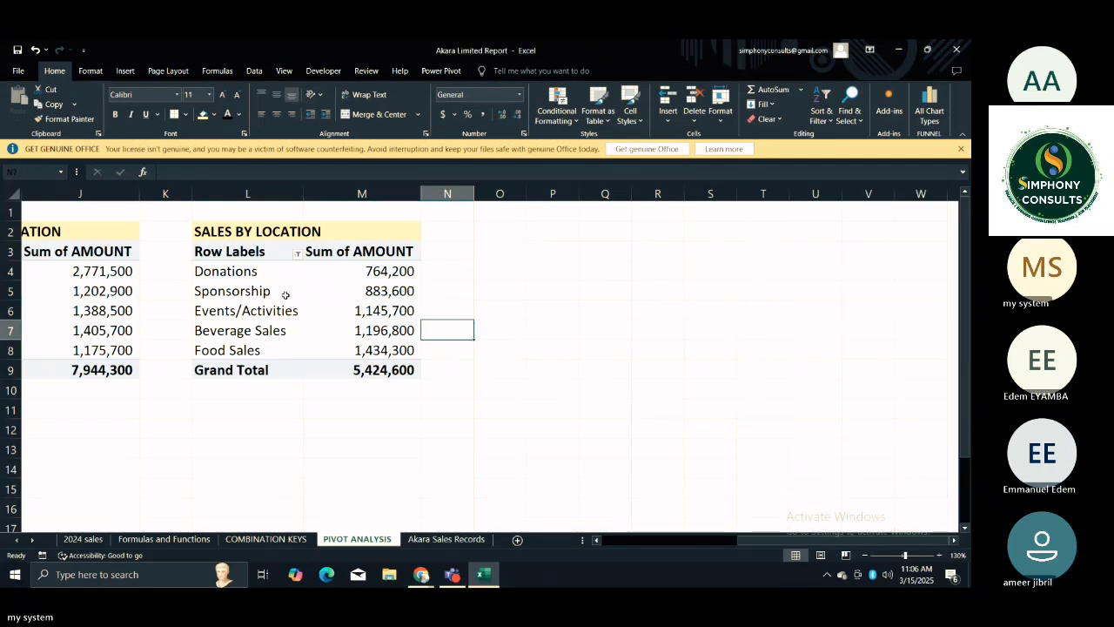
Change the title in L2 above the copied PivotTable to TOP 5 CATEGORIES.
{"action": "left_click", "coordinate": [247, 230]}
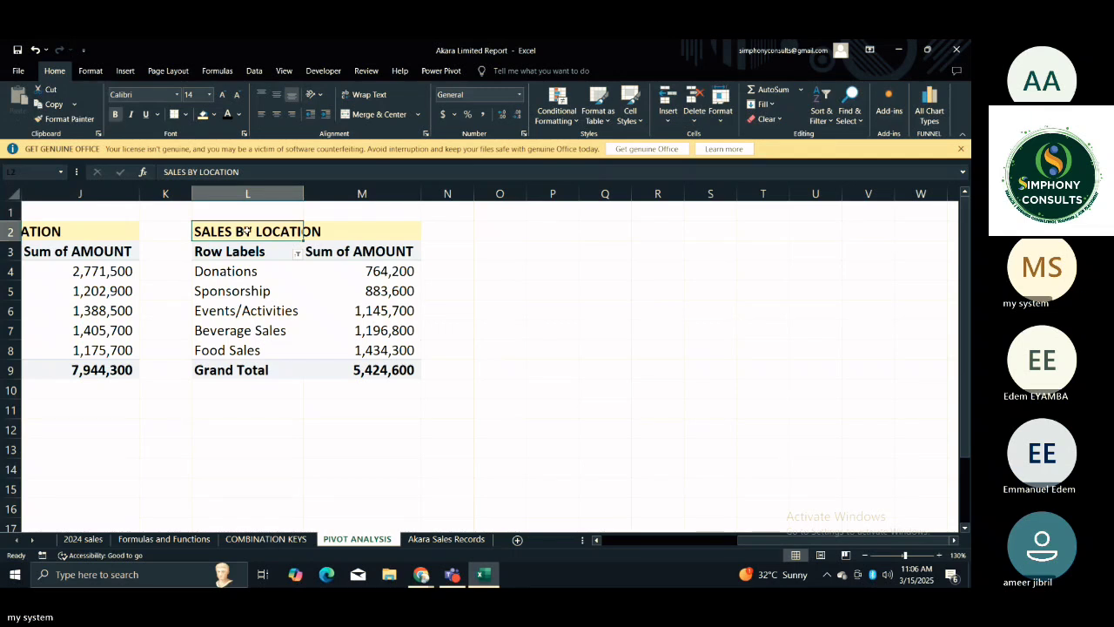
{"action": "type", "text": "T"}
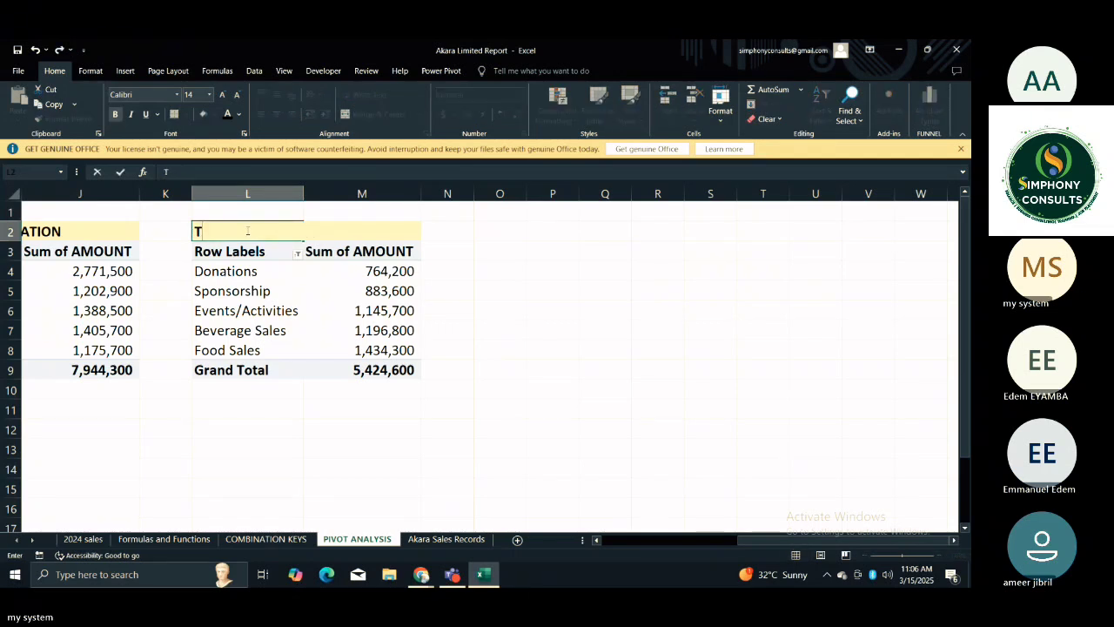
{"action": "type", "text": "OP 5 CATEGORY"}
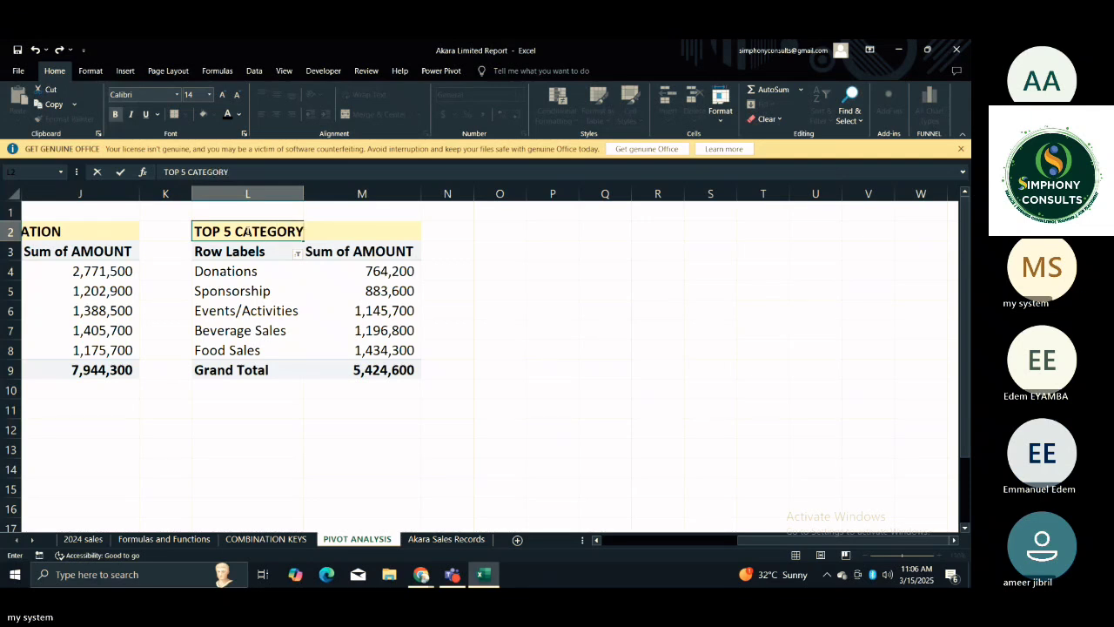
{"action": "key", "text": "BackSpace"}
{"action": "type", "text": "IES"}
{"action": "left_click", "coordinate": [523, 315]}
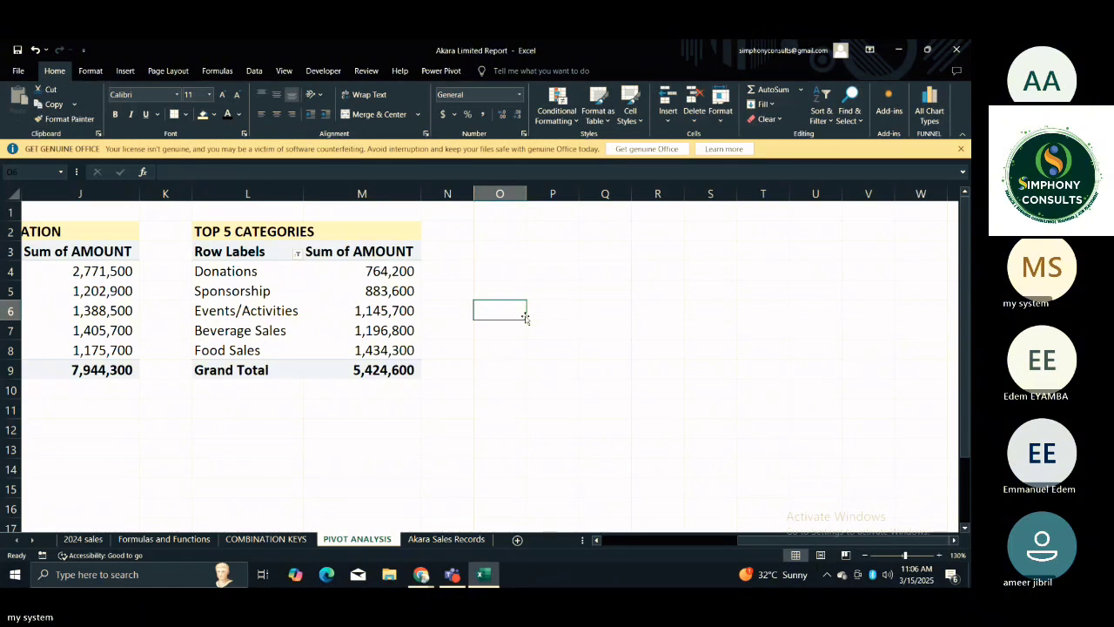
Compare the amounts and grand totals of the SALES BY LOCATION and TOP 5 CATEGORIES PivotTables.
{"action": "left_click", "coordinate": [392, 410]}
{"action": "key", "text": "Left"}
{"action": "key", "text": "Left"}
{"action": "key", "text": "Left"}
{"action": "key", "text": "Left"}
{"action": "key", "text": "Left"}
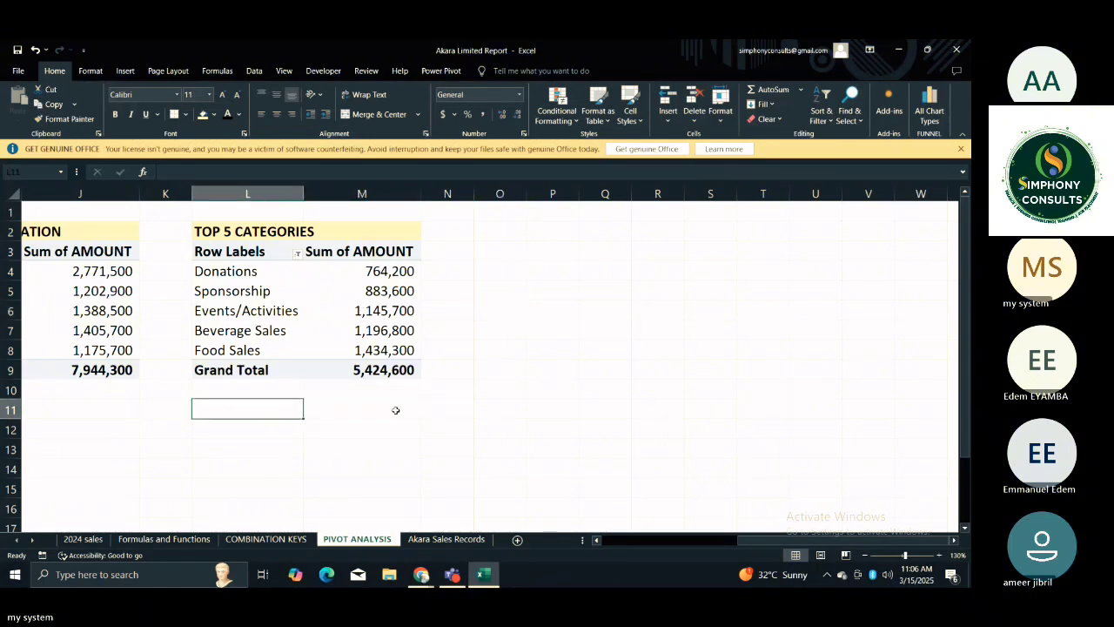
{"action": "key", "text": "Left"}
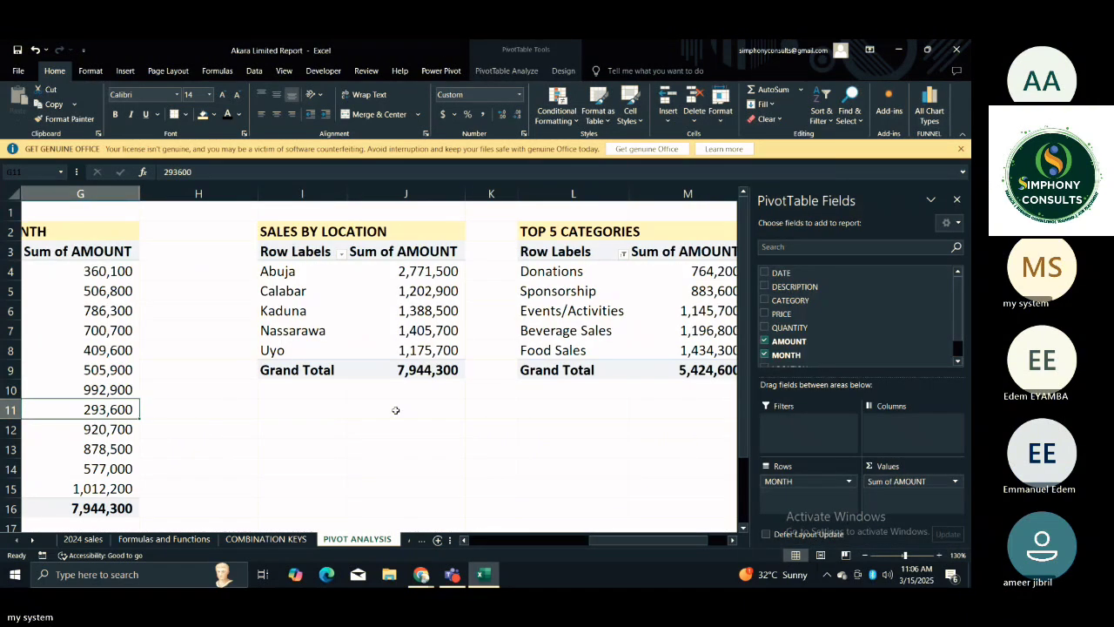
{"action": "key", "text": "Right"}
{"action": "key", "text": "Right"}
{"action": "key", "text": "Right"}
{"action": "key", "text": "Right"}
{"action": "key", "text": "Right"}
{"action": "key", "text": "Right"}
{"action": "key", "text": "Right"}
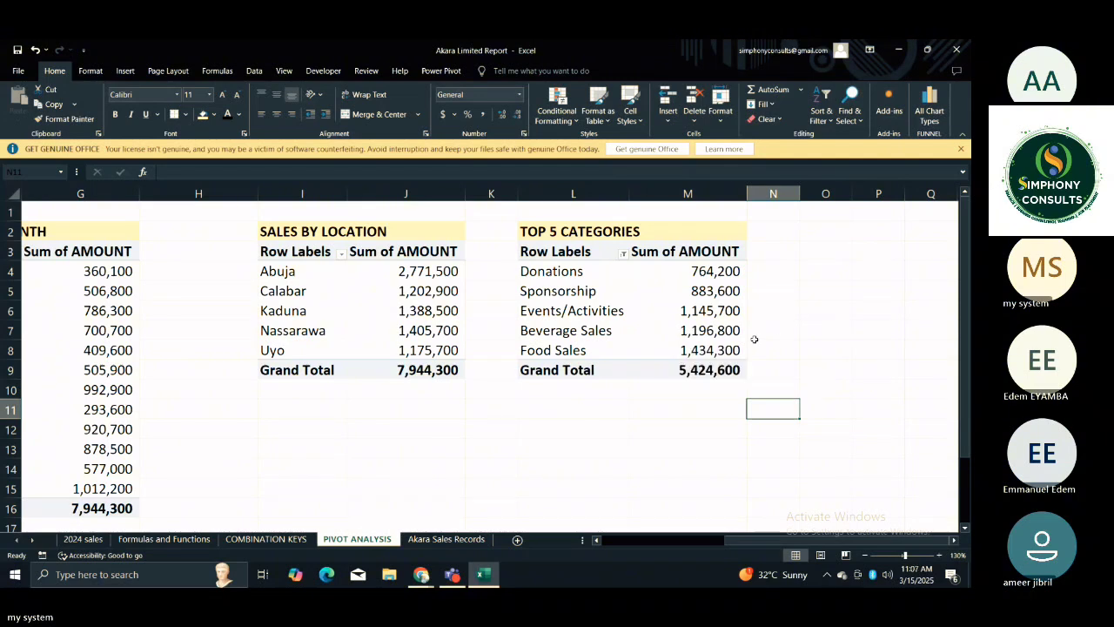
{"action": "left_click_drag", "start_coordinate": [696, 306], "coordinate": [699, 347]}
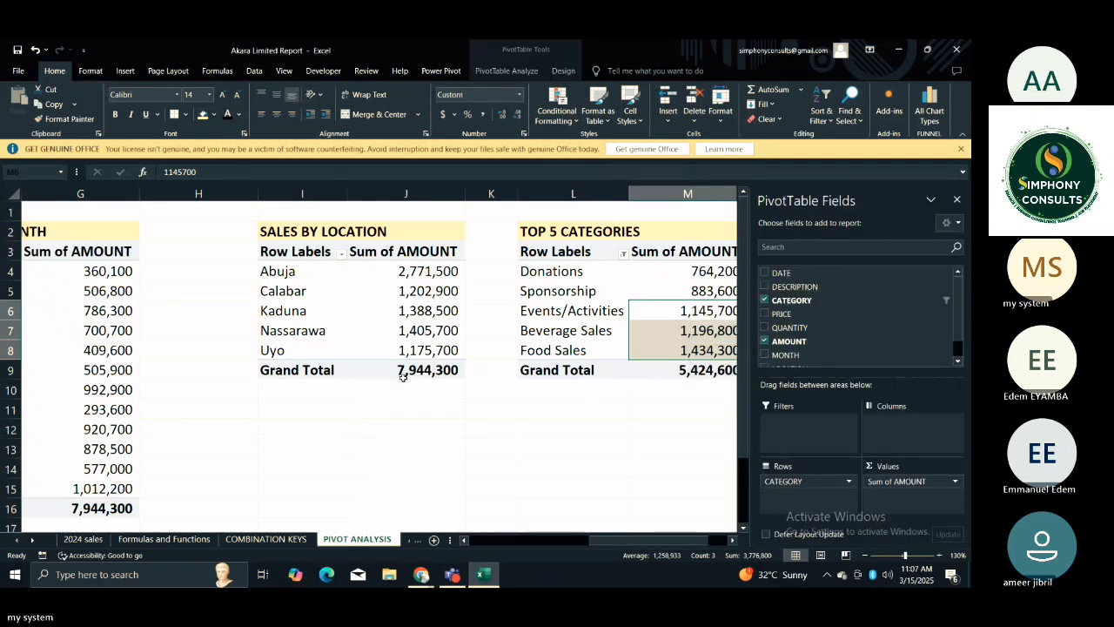
{"action": "mouse_move", "coordinate": [436, 377]}
{"action": "left_click", "coordinate": [593, 449]}
{"action": "left_click", "coordinate": [671, 410]}
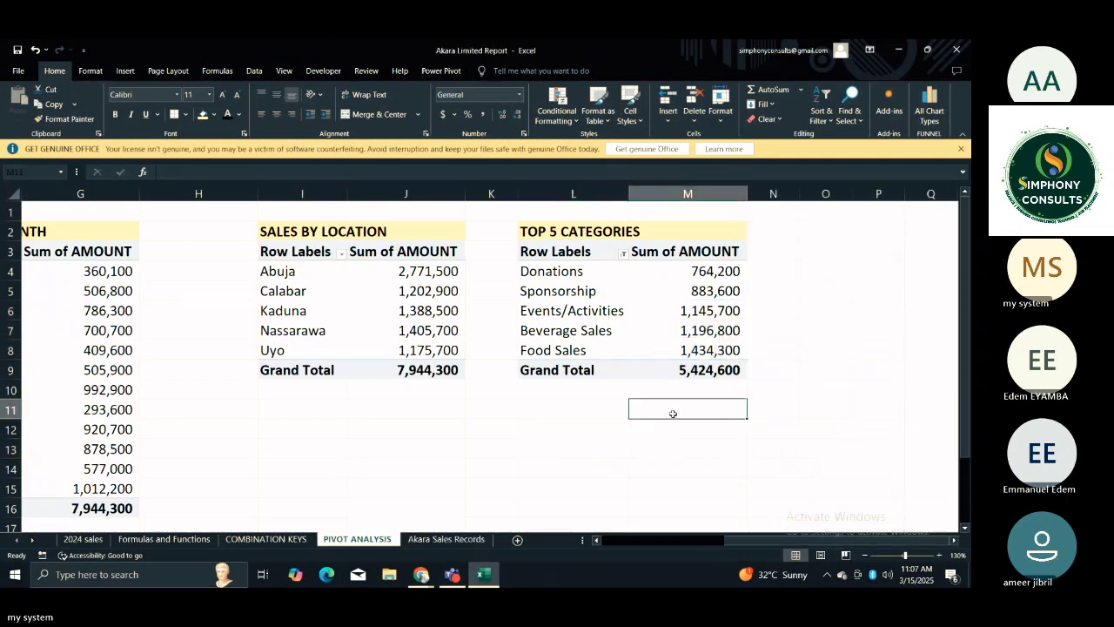
{"action": "left_click", "coordinate": [659, 386]}
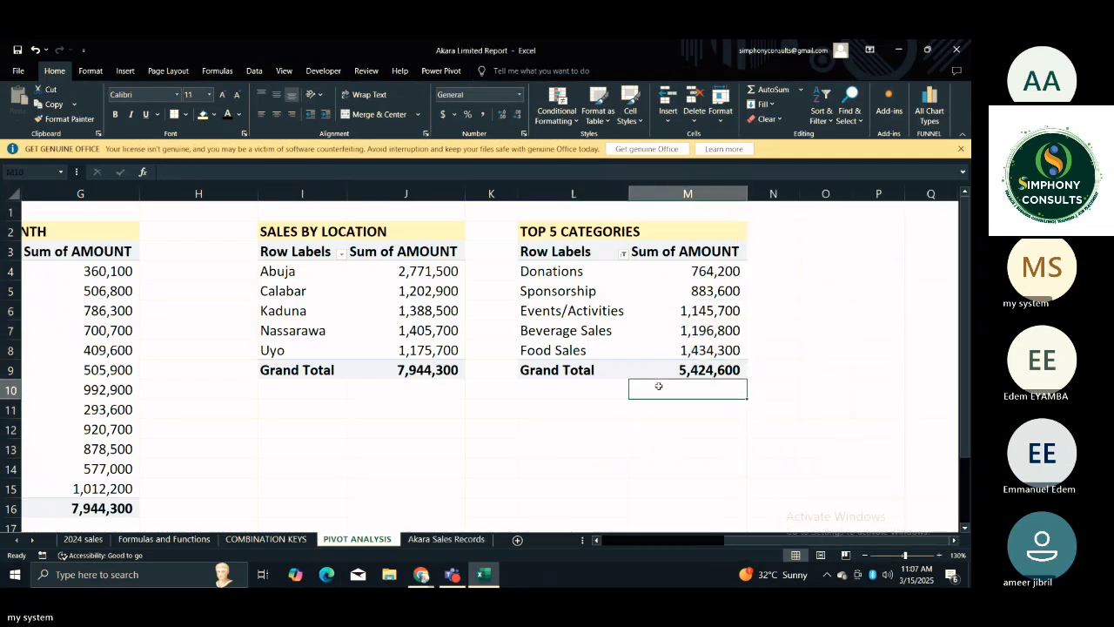
{"action": "left_click", "coordinate": [816, 329]}
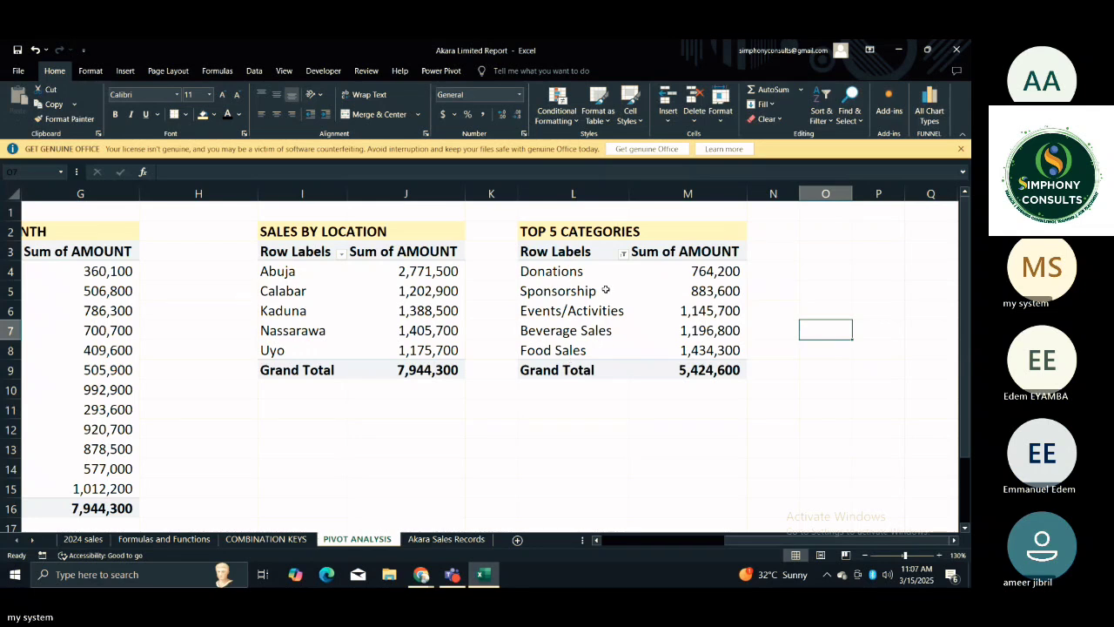
Look over the SALES BY MONTH, SALES BY LOCATION and TOP 5 CATEGORIES PivotTables side by side.
{"action": "left_click", "coordinate": [602, 421]}
{"action": "key", "text": "Left"}
{"action": "key", "text": "Left"}
{"action": "key", "text": "Left"}
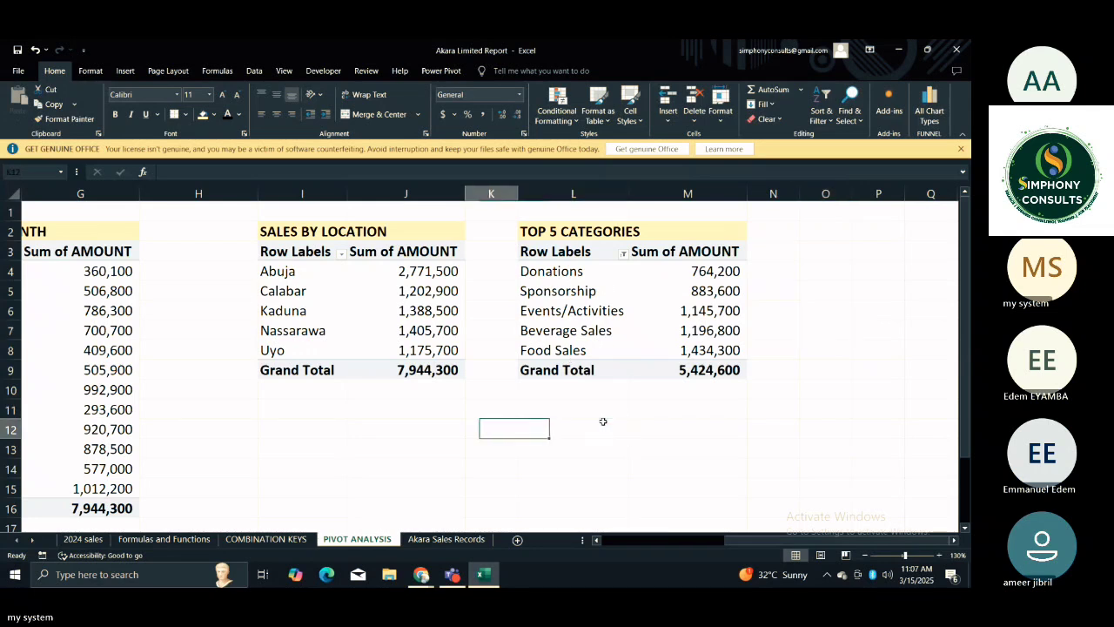
{"action": "key", "text": "Left"}
{"action": "key", "text": "Left"}
{"action": "key", "text": "Left"}
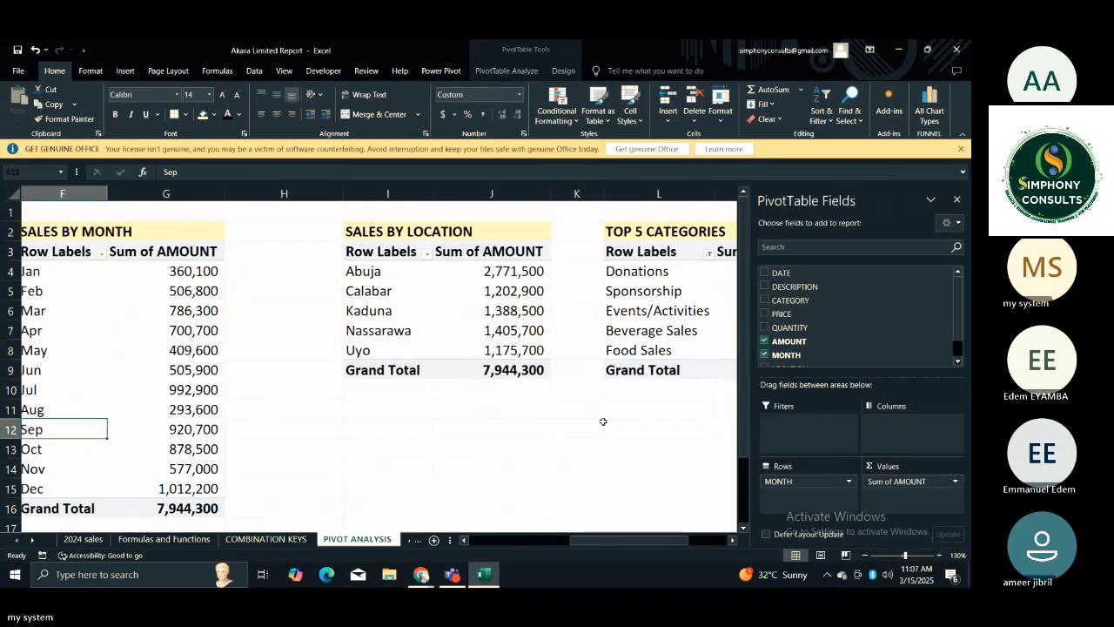
{"action": "key", "text": "Right"}
{"action": "key", "text": "Right"}
{"action": "key", "text": "Right"}
{"action": "key", "text": "Right"}
{"action": "key", "text": "Right"}
{"action": "key", "text": "Right"}
{"action": "key", "text": "Right"}
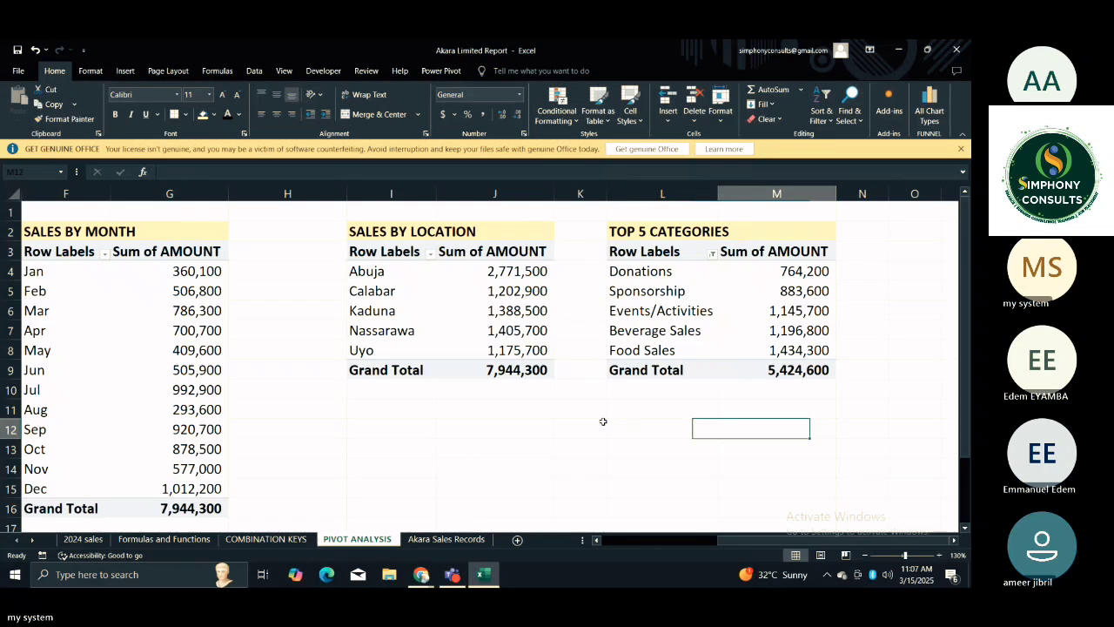
{"action": "key", "text": "Right"}
{"action": "key", "text": "Right"}
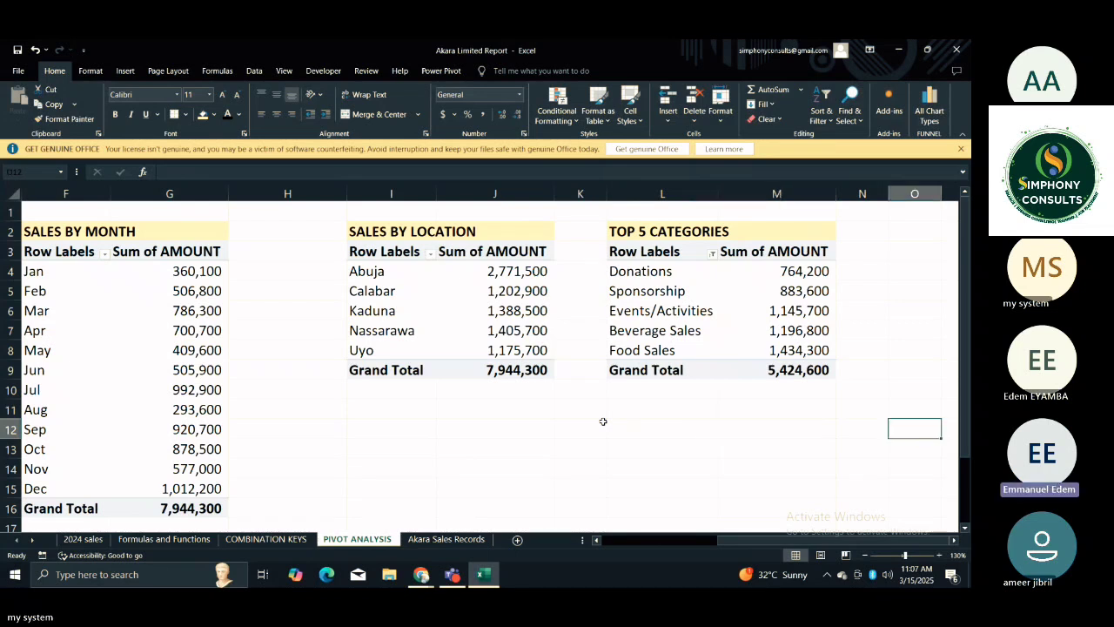
{"action": "key", "text": "Left"}
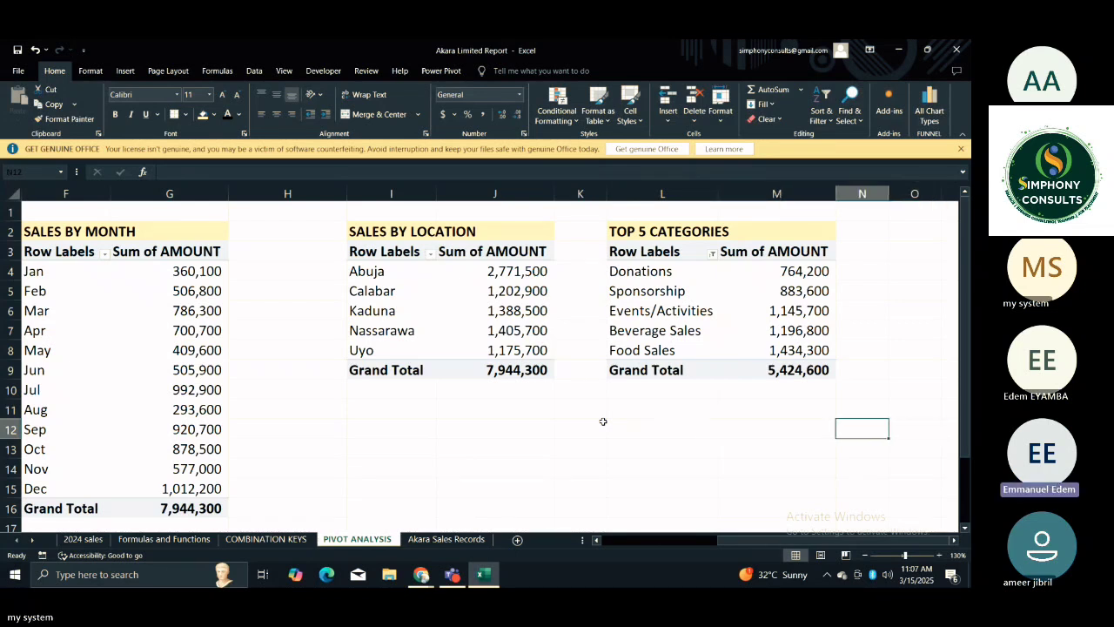
{"action": "left_click", "coordinate": [669, 288]}
{"action": "left_click", "coordinate": [690, 408]}
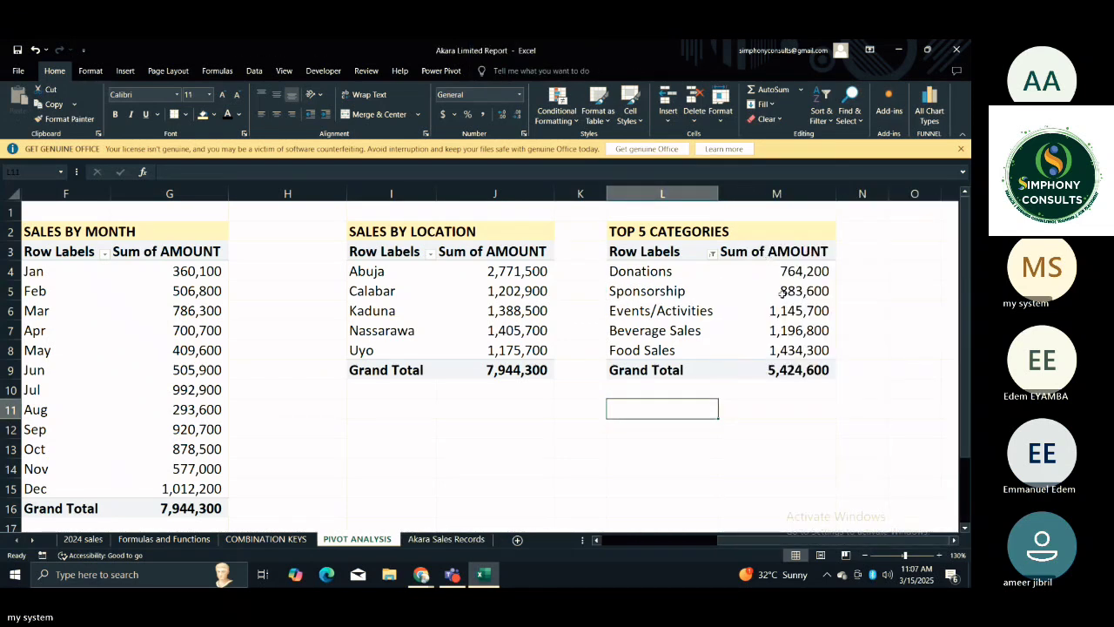
Reapply the smallest-to-largest sort on Sum of AMOUNT in the TOP 5 CATEGORIES PivotTable.
{"action": "left_click", "coordinate": [781, 294]}
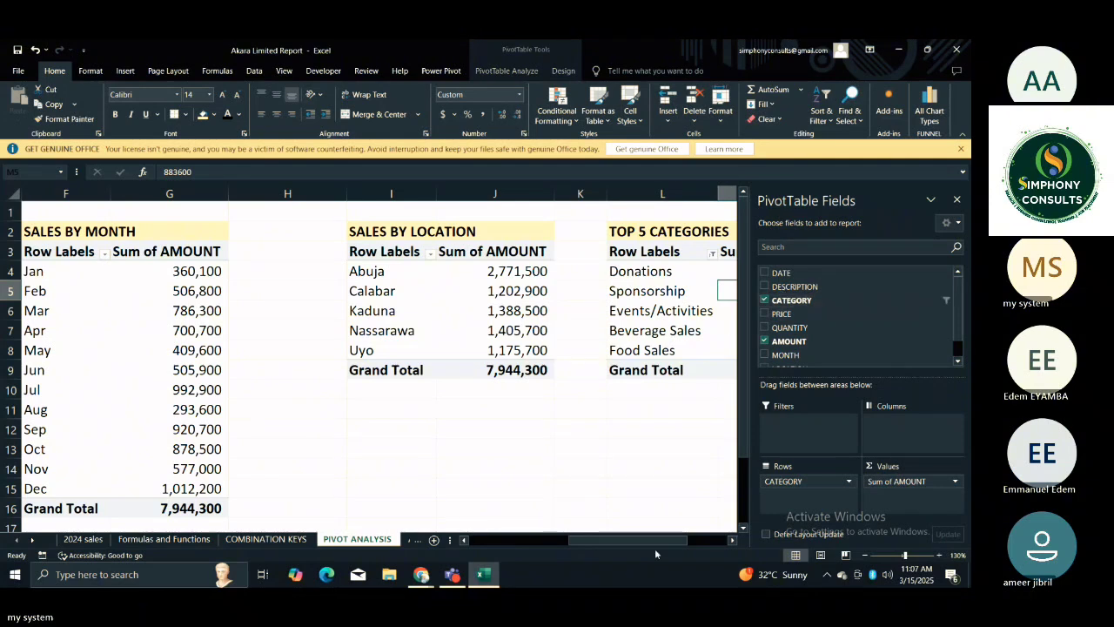
{"action": "left_click", "coordinate": [731, 540]}
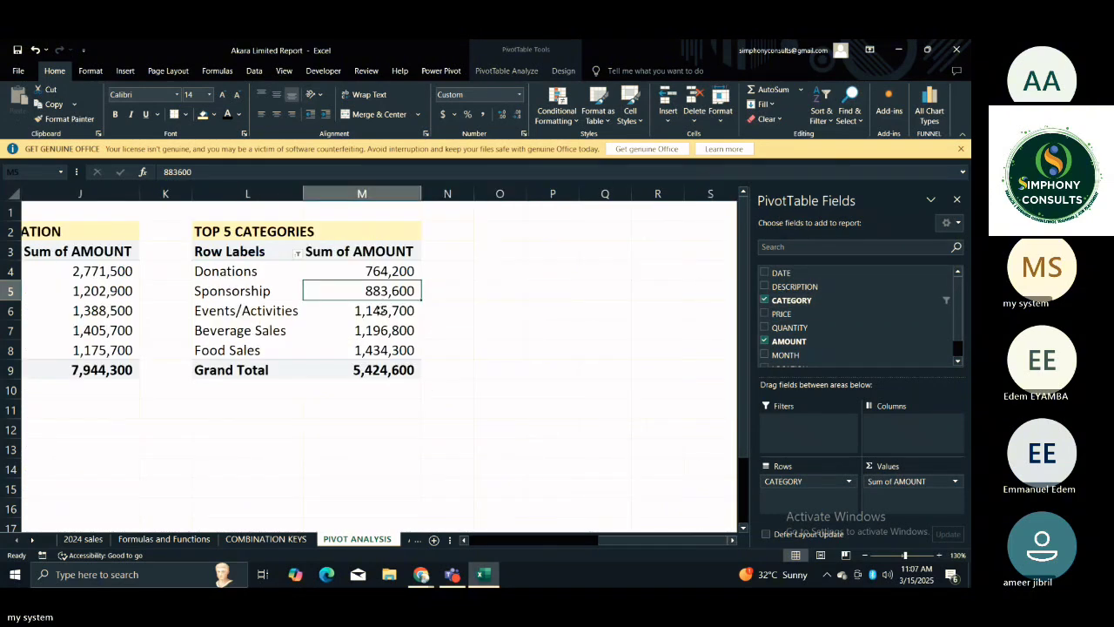
{"action": "left_click", "coordinate": [381, 311]}
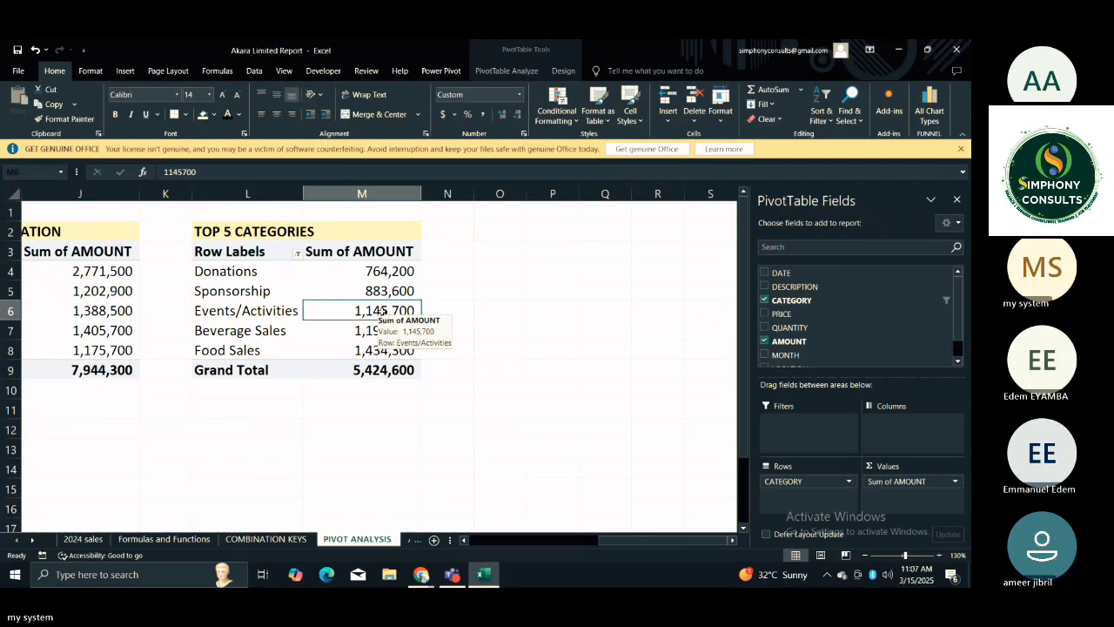
{"action": "right_click", "coordinate": [381, 312]}
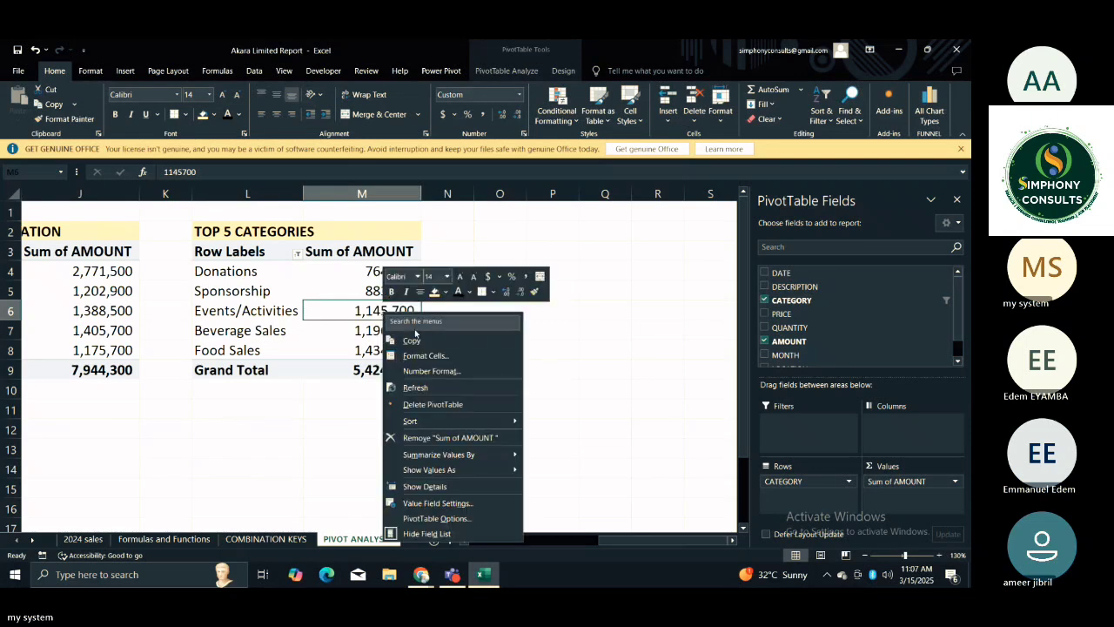
{"action": "mouse_move", "coordinate": [448, 421]}
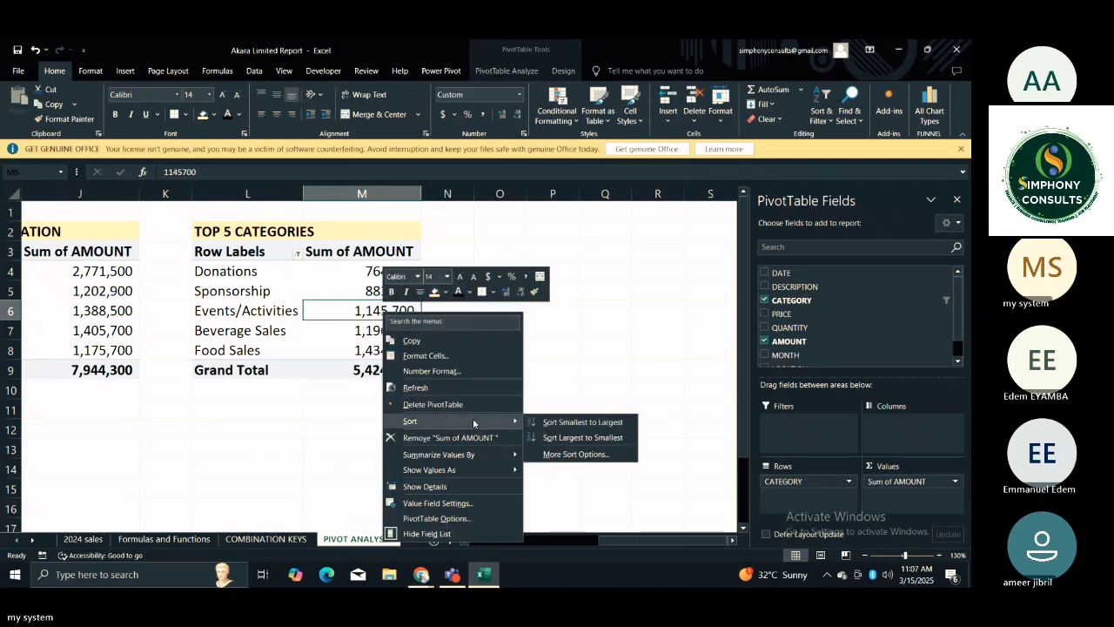
{"action": "left_click", "coordinate": [555, 424]}
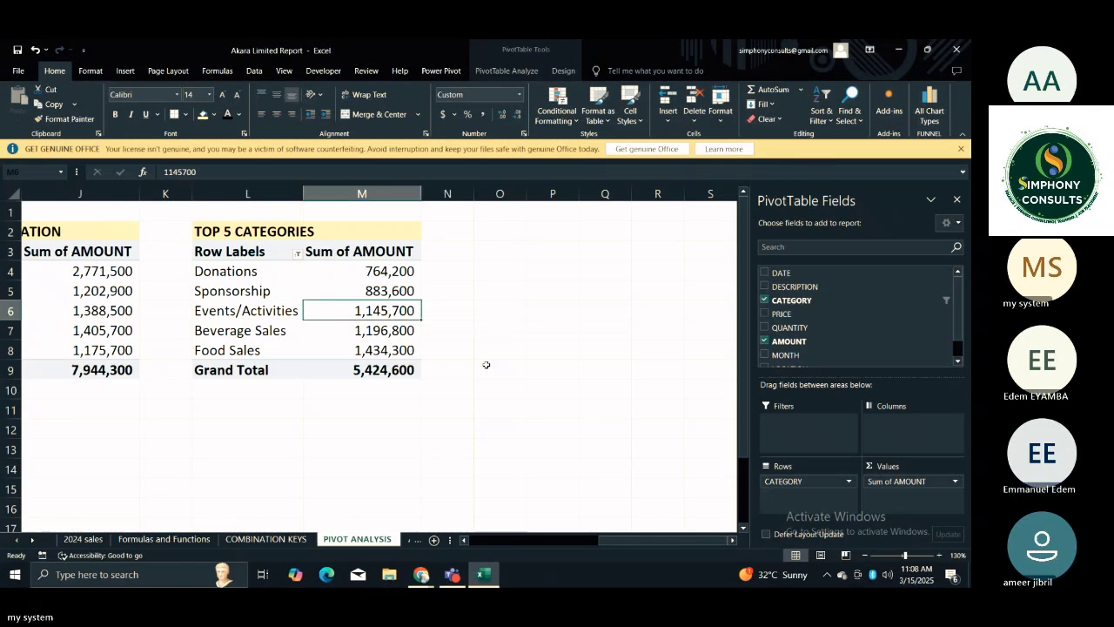
Review the PivotTables on the PIVOT ANALYSIS sheet from TOP 5 CATEGORIES back to TOTAL SALES in column A.
{"action": "key", "text": "Down"}
{"action": "key", "text": "Left"}
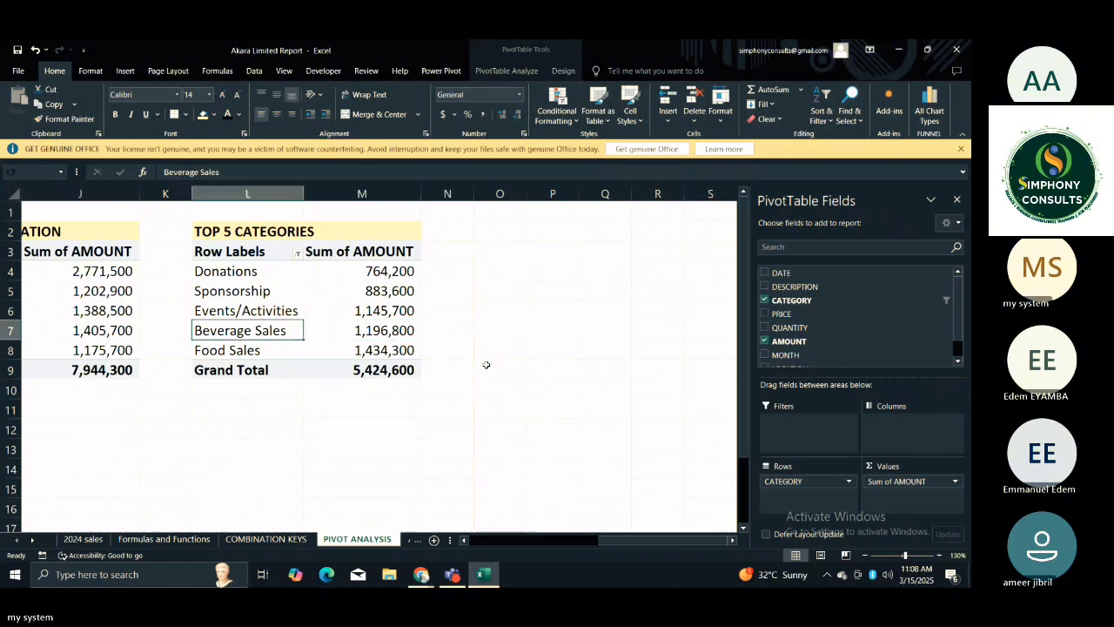
{"action": "key", "text": "Left"}
{"action": "key", "text": "Left"}
{"action": "key", "text": "Left"}
{"action": "key", "text": "Left"}
{"action": "key", "text": "Left"}
{"action": "key", "text": "Left"}
{"action": "key", "text": "Left"}
{"action": "key", "text": "Right"}
{"action": "key", "text": "Right"}
{"action": "key", "text": "Right"}
{"action": "key", "text": "Right"}
{"action": "key", "text": "Right"}
{"action": "key", "text": "Right"}
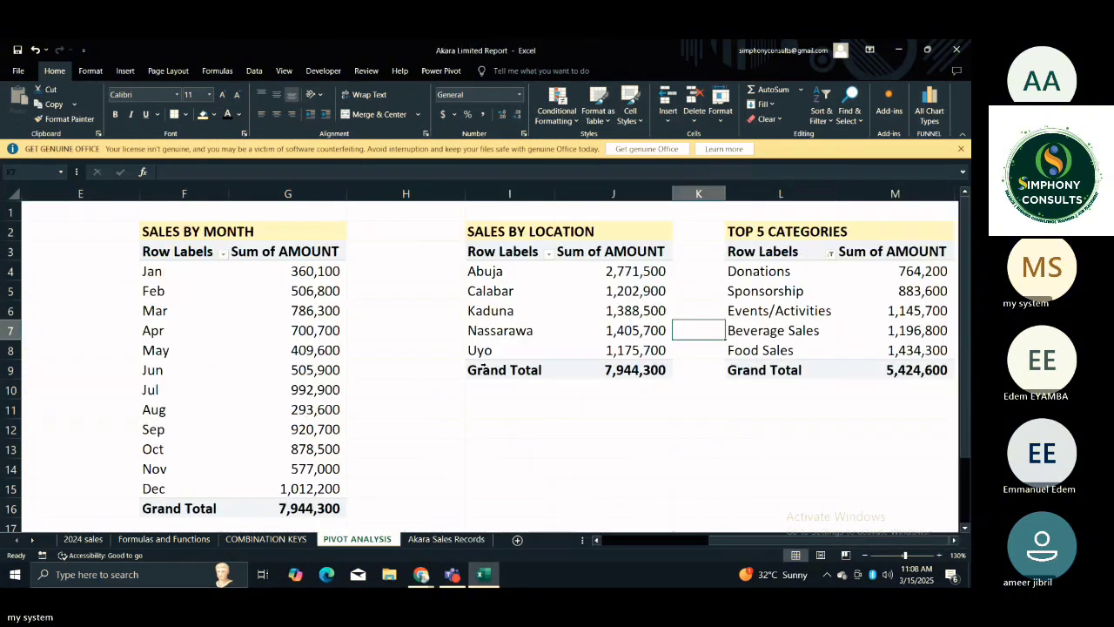
{"action": "key", "text": "Right"}
{"action": "key", "text": "Right"}
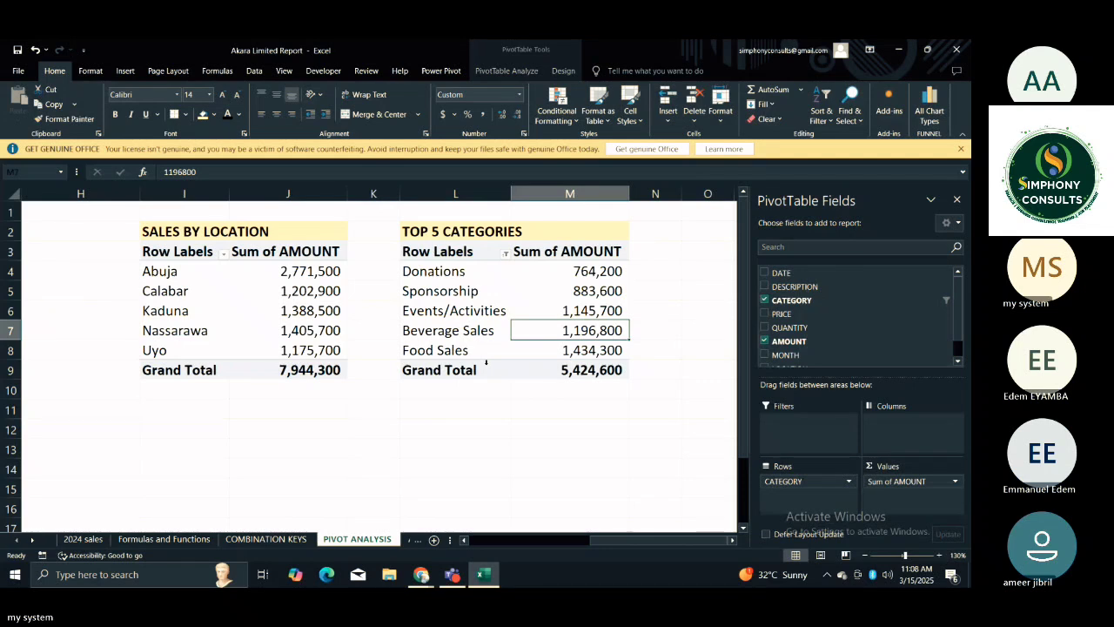
{"action": "key", "text": "Left"}
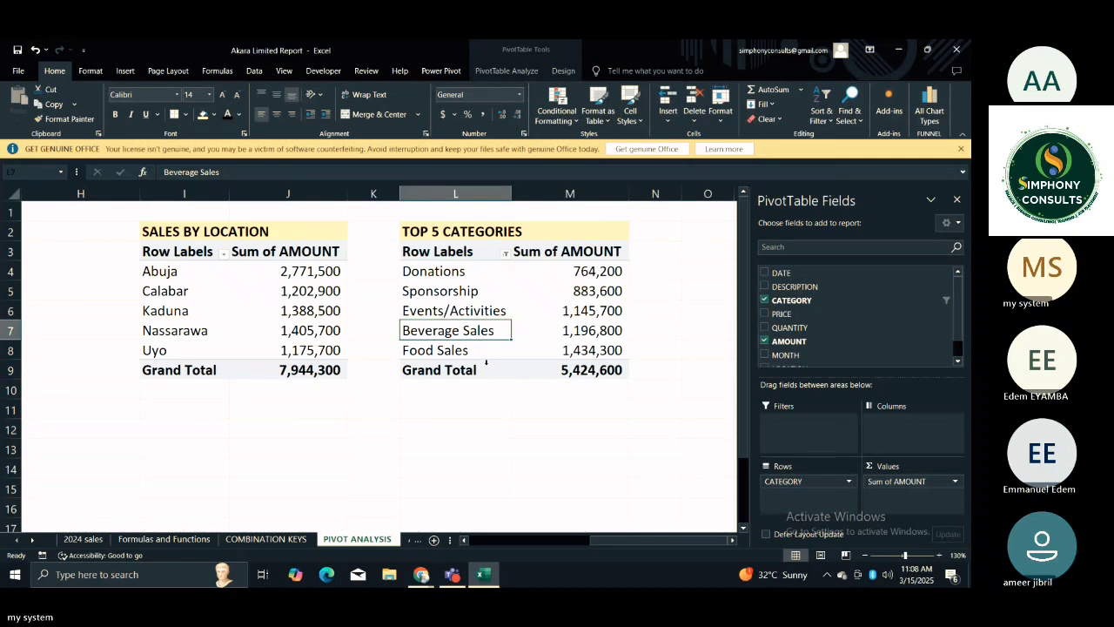
{"action": "key", "text": "Left"}
{"action": "key", "text": "Left"}
{"action": "key", "text": "Left"}
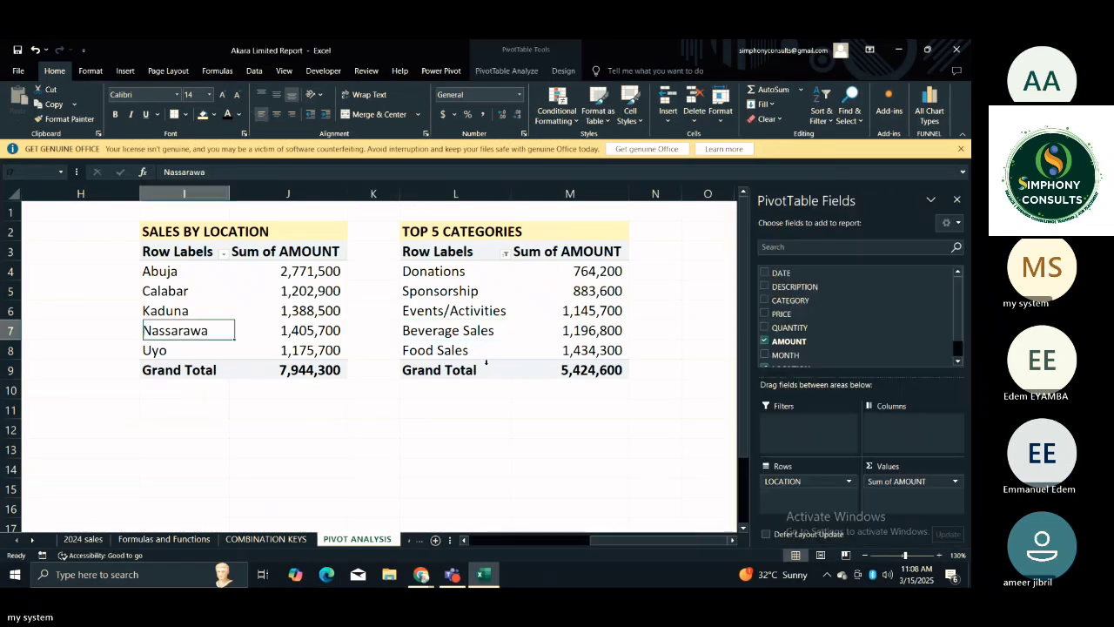
{"action": "key", "text": "Left"}
{"action": "key", "text": "Left"}
{"action": "key", "text": "Left"}
{"action": "key", "text": "Left"}
{"action": "key", "text": "Left"}
{"action": "key", "text": "Left"}
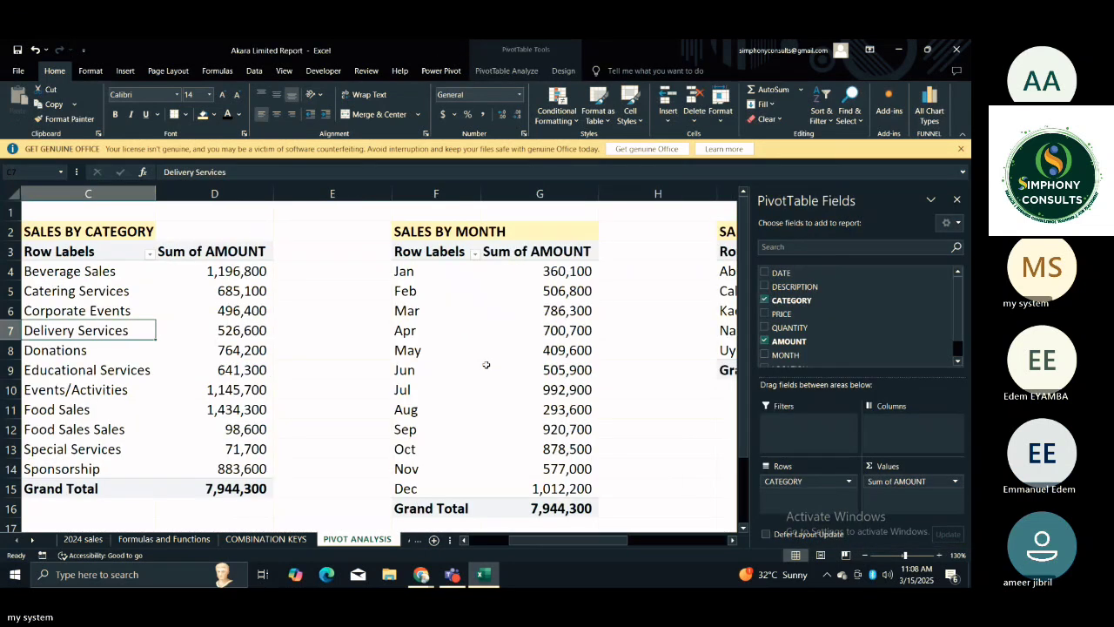
{"action": "key", "text": "Left"}
{"action": "key", "text": "Left"}
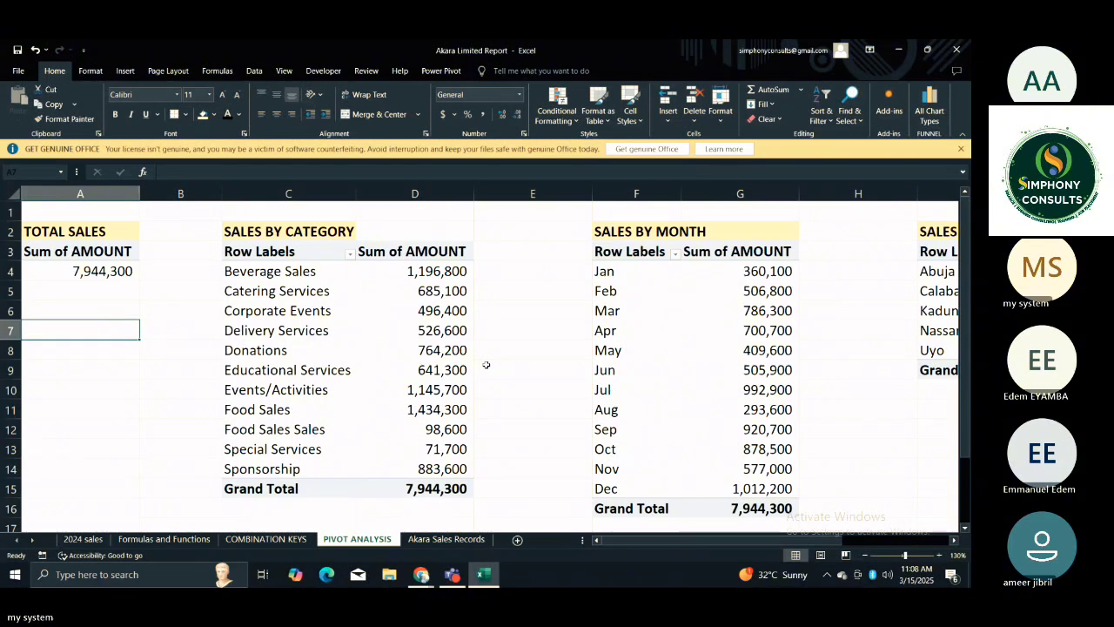
Look through the PivotTables from TOTAL SALES across to TOP 5 CATEGORIES and return to cell A7.
{"action": "key", "text": "Right"}
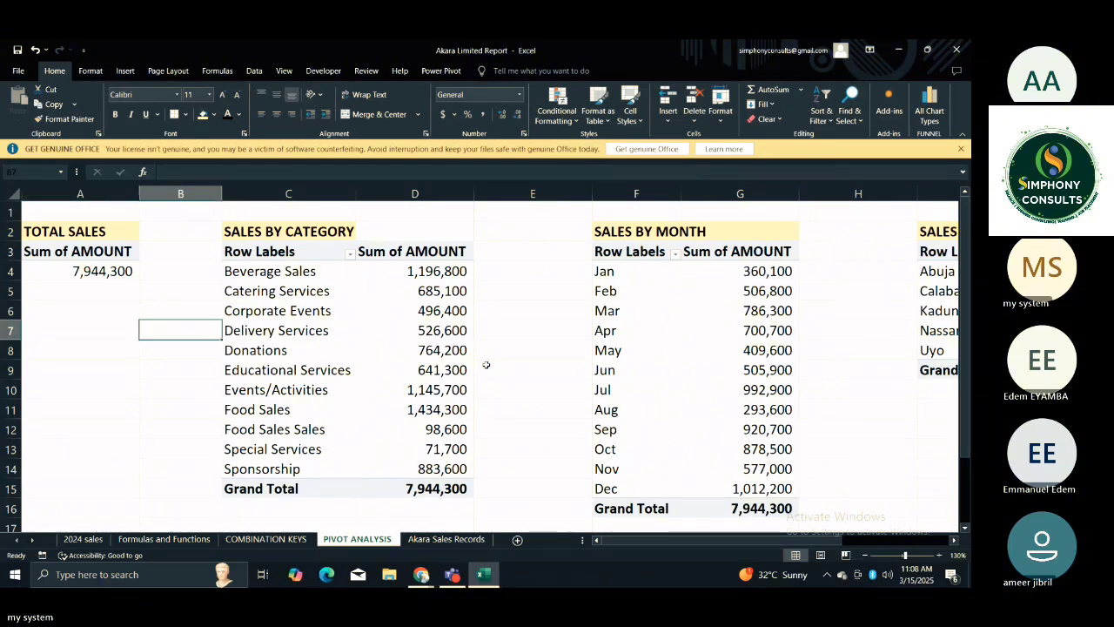
{"action": "key", "text": "Right"}
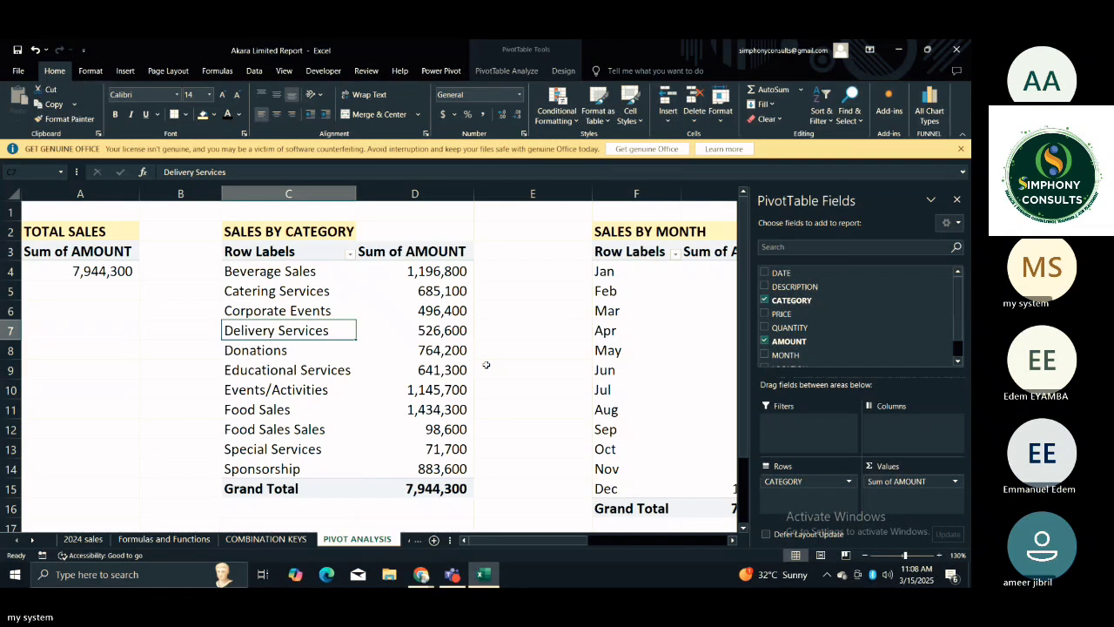
{"action": "key", "text": "Right"}
{"action": "key", "text": "Right"}
{"action": "key", "text": "Right"}
{"action": "key", "text": "Right"}
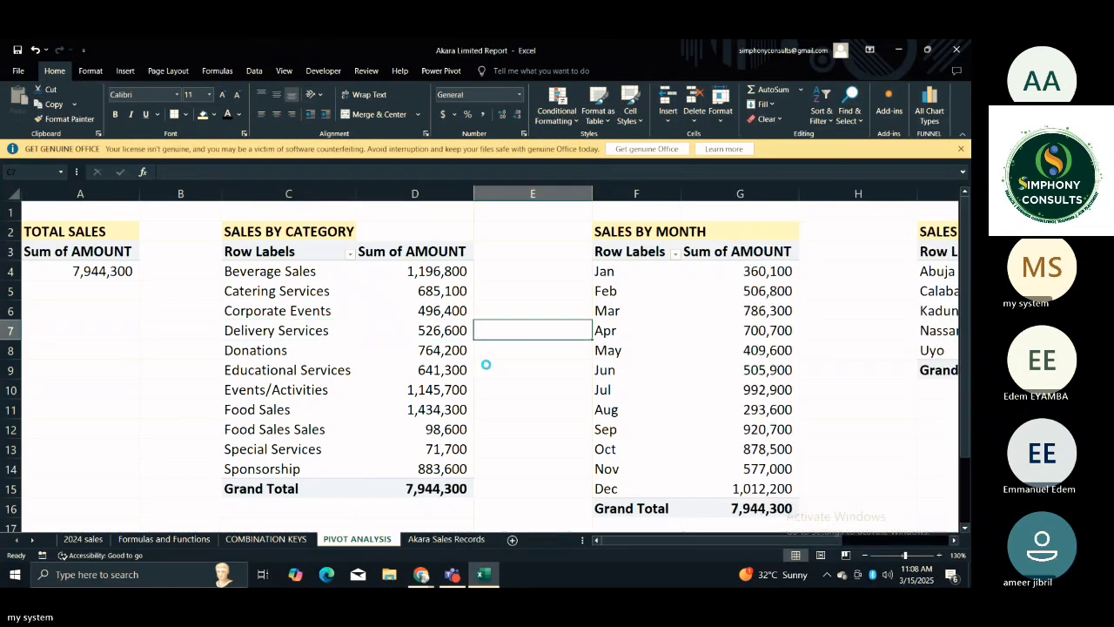
{"action": "key", "text": "Right"}
{"action": "key", "text": "Right"}
{"action": "key", "text": "Right"}
{"action": "key", "text": "Right"}
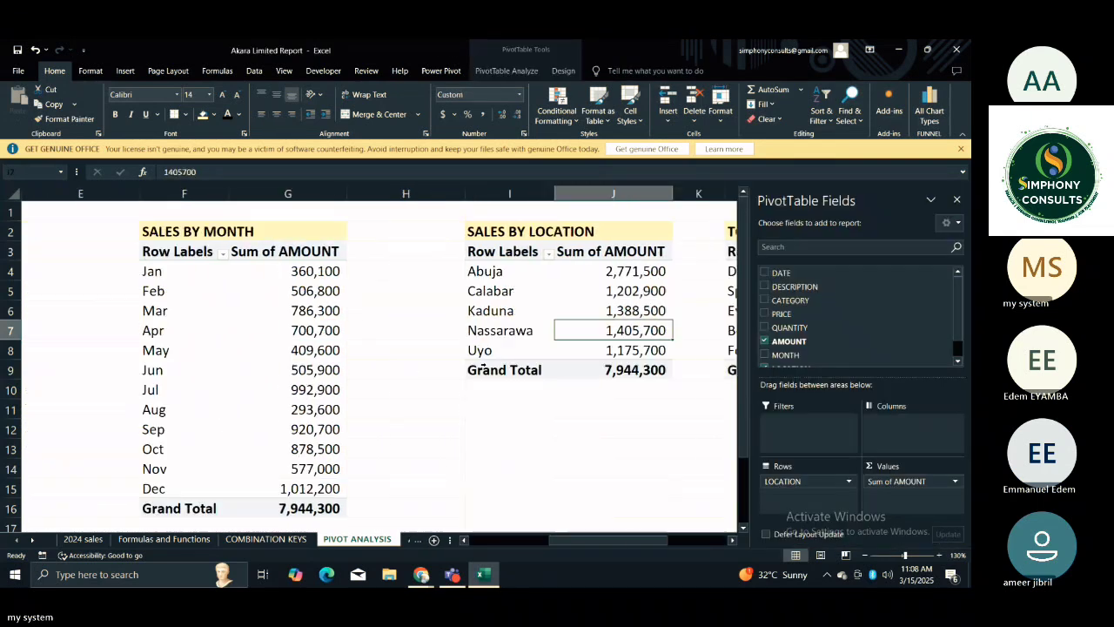
{"action": "key", "text": "Right"}
{"action": "key", "text": "Right"}
{"action": "key", "text": "Right"}
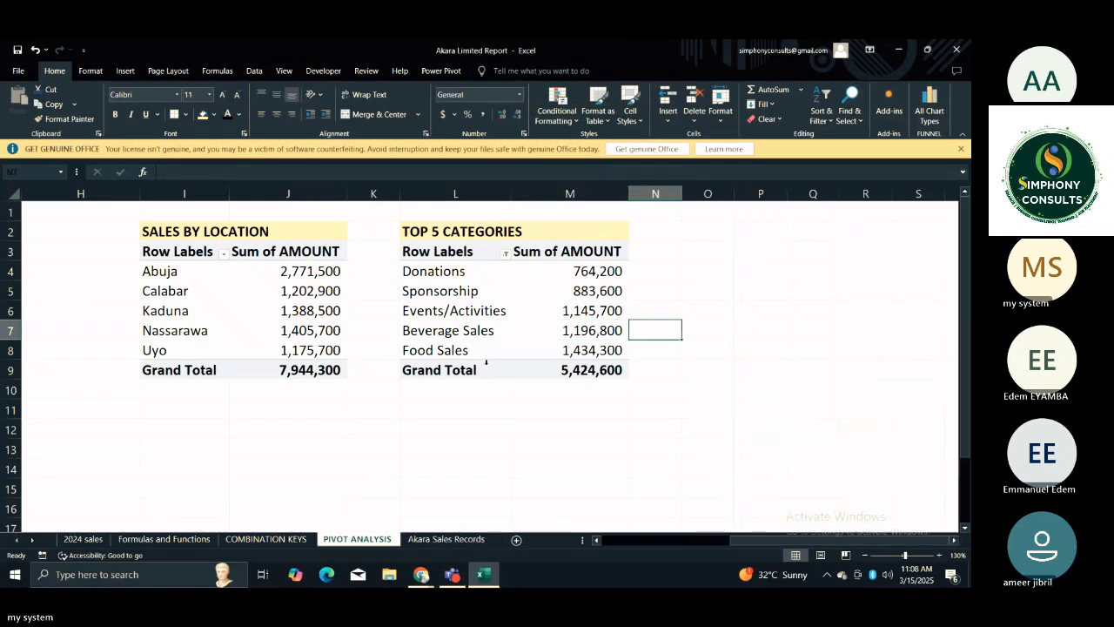
{"action": "key", "text": "Left"}
{"action": "key", "text": "Home"}
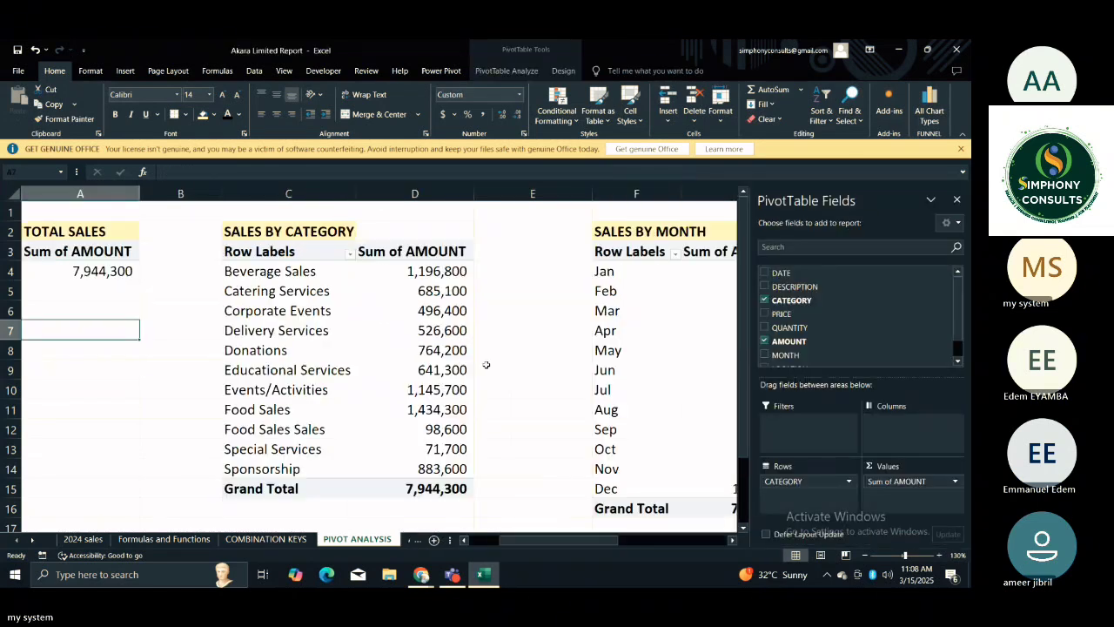
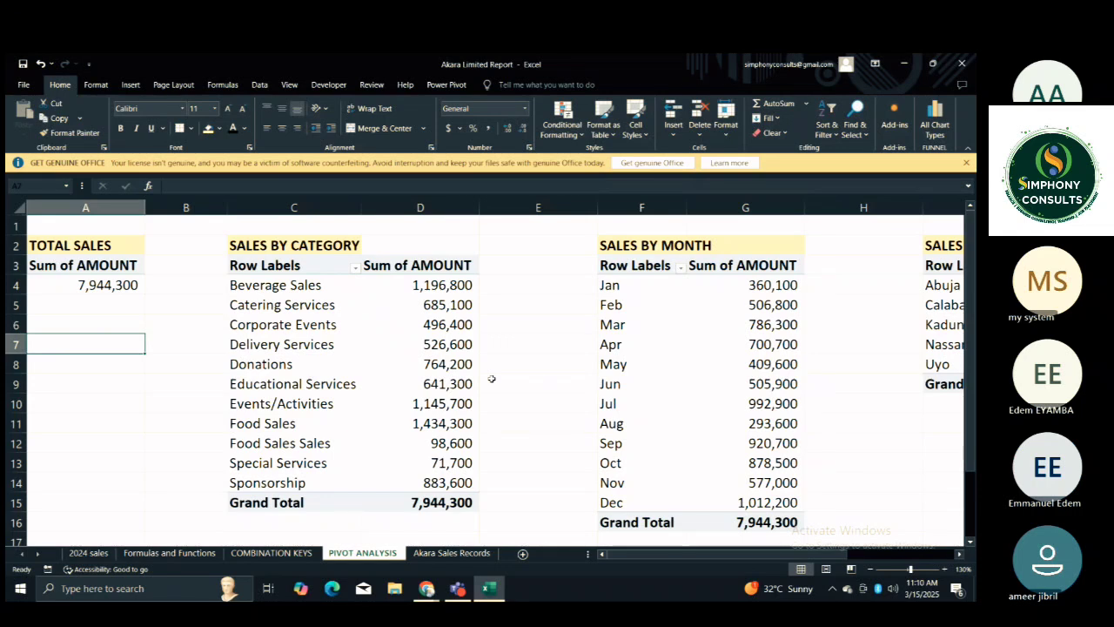
Drill down into Abuja's Sum of AMOUNT in the SALES BY LOCATION PivotTable to list its underlying records on a new sheet.
{"action": "key", "text": "Right"}
{"action": "key", "text": "Right"}
{"action": "key", "text": "Right"}
{"action": "key", "text": "Right"}
{"action": "key", "text": "Right"}
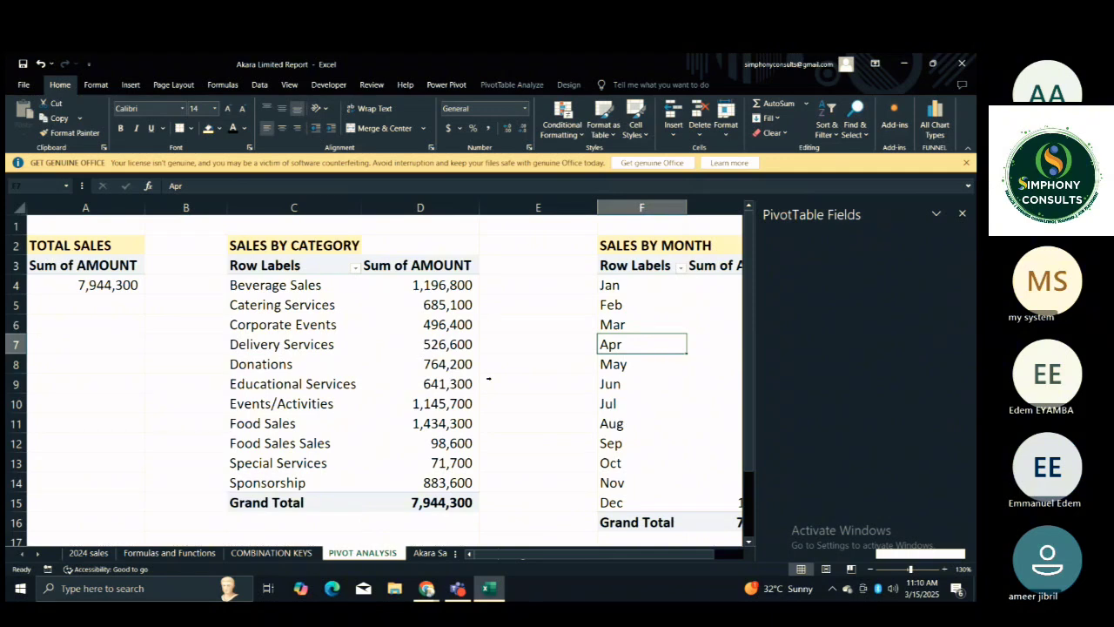
{"action": "key", "text": "Right"}
{"action": "key", "text": "Right"}
{"action": "key", "text": "Right"}
{"action": "key", "text": "Right"}
{"action": "key", "text": "Right"}
{"action": "key", "text": "Right"}
{"action": "key", "text": "Right"}
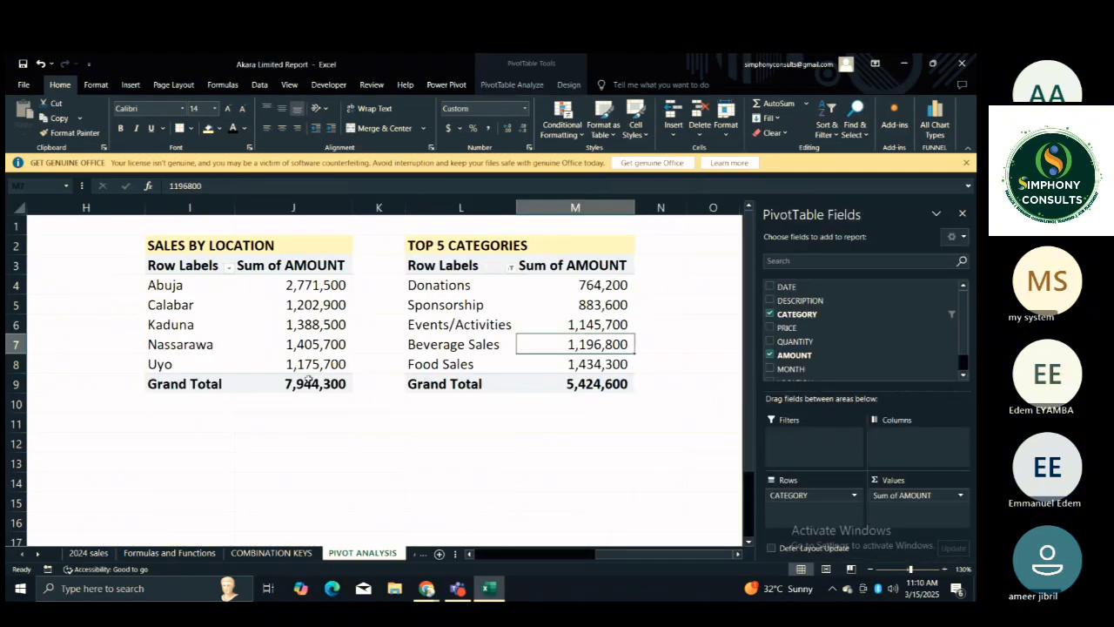
{"action": "left_click", "coordinate": [296, 461]}
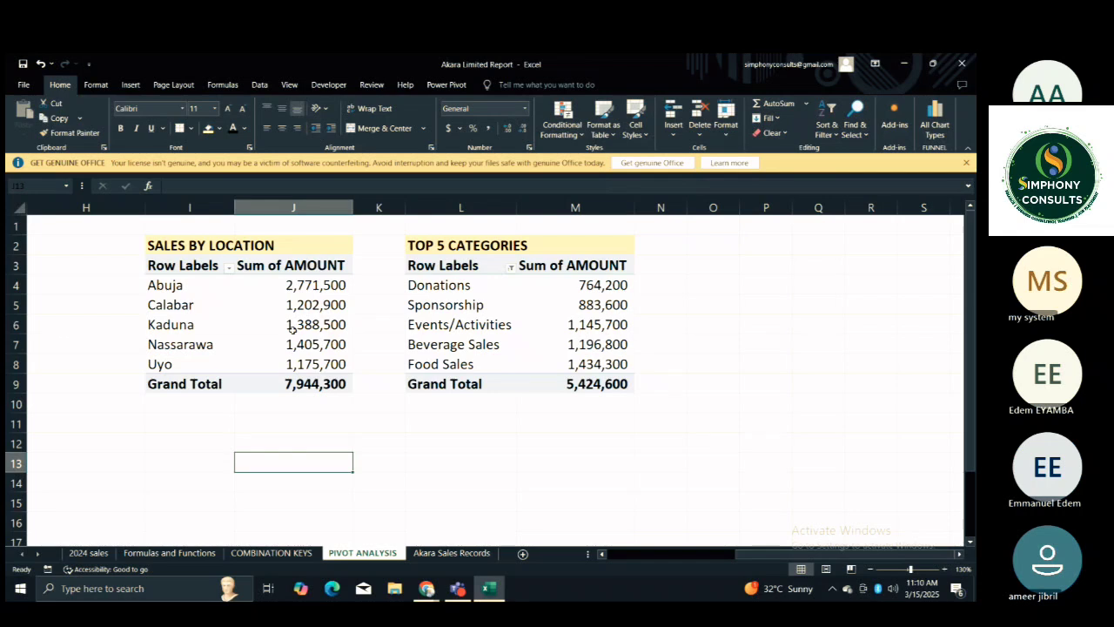
{"action": "mouse_move", "coordinate": [292, 328]}
{"action": "mouse_move", "coordinate": [276, 282]}
{"action": "left_click", "coordinate": [290, 286]}
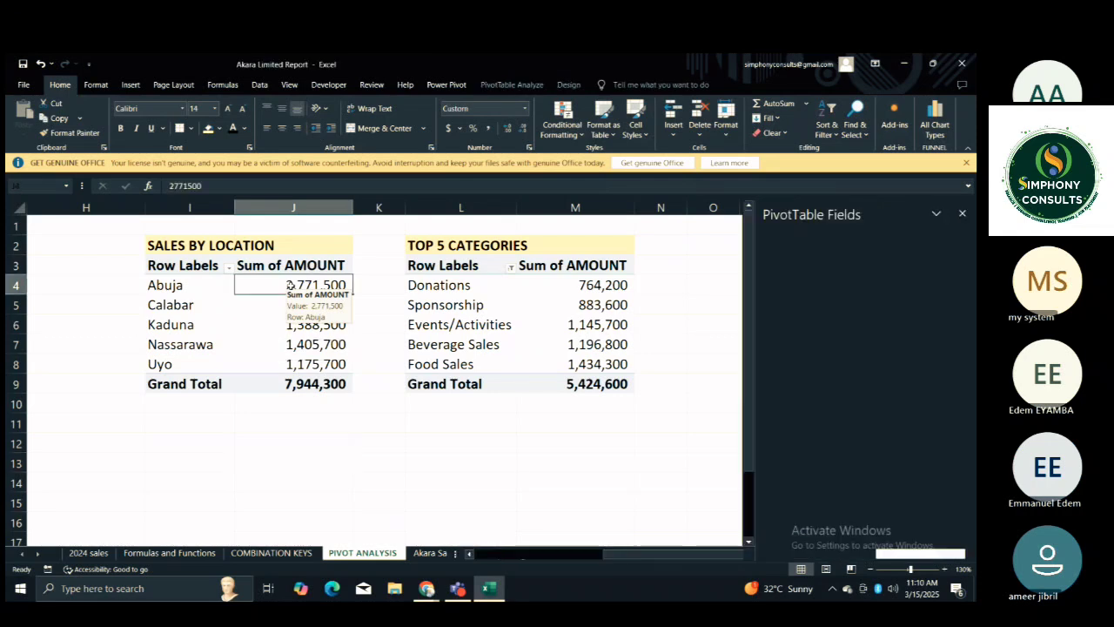
{"action": "double_click", "coordinate": [290, 285]}
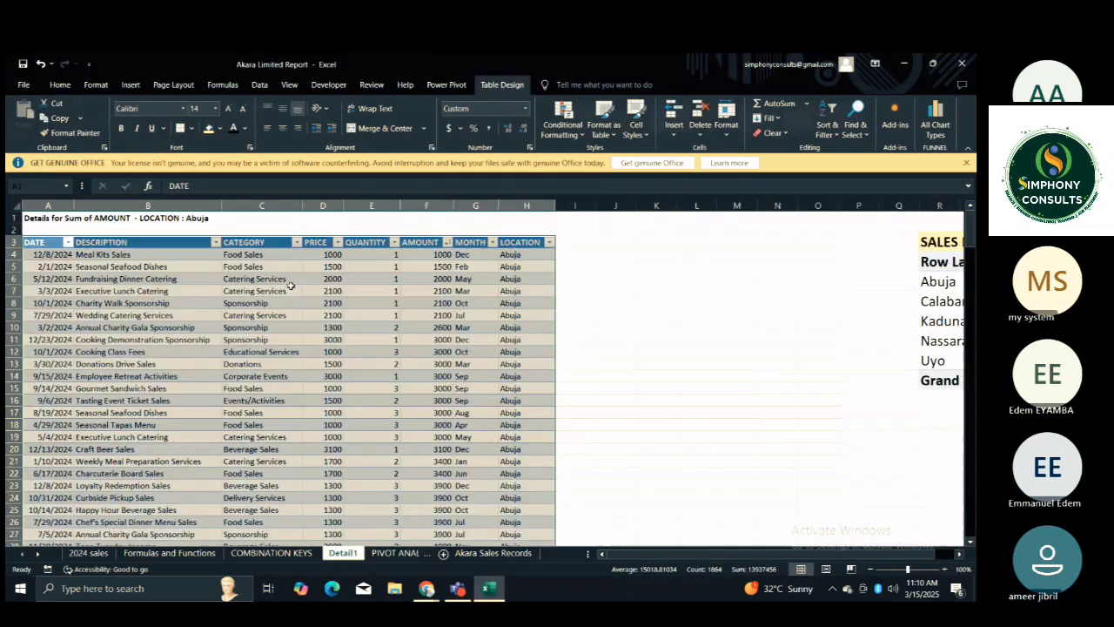
{"action": "left_click", "coordinate": [597, 375]}
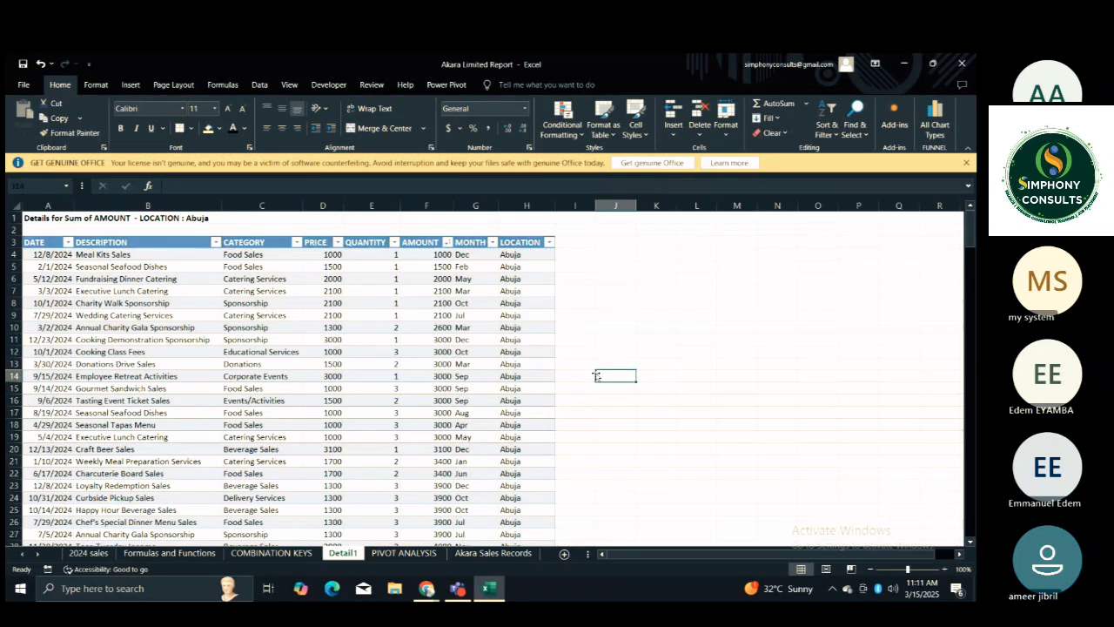
Look through Abuja's underlying sales records, and remove the detail sheet to return to PIVOT ANALYSIS.
{"action": "key", "text": "Down"}
{"action": "key", "text": "Down"}
{"action": "key", "text": "Down"}
{"action": "key", "text": "Down"}
{"action": "key", "text": "Down"}
{"action": "key", "text": "Down"}
{"action": "key", "text": "Down"}
{"action": "key", "text": "Down"}
{"action": "key", "text": "Down"}
{"action": "key", "text": "Down"}
{"action": "key", "text": "Down"}
{"action": "key", "text": "Down"}
{"action": "key", "text": "Down"}
{"action": "key", "text": "Down"}
{"action": "key", "text": "Down"}
{"action": "key", "text": "Down"}
{"action": "key", "text": "Down"}
{"action": "key", "text": "Down"}
{"action": "key", "text": "Down"}
{"action": "key", "text": "Down"}
{"action": "key", "text": "Down"}
{"action": "key", "text": "Down"}
{"action": "key", "text": "Down"}
{"action": "key", "text": "Down"}
{"action": "key", "text": "Down"}
{"action": "key", "text": "Down"}
{"action": "key", "text": "Down"}
{"action": "key", "text": "Down"}
{"action": "key", "text": "Down"}
{"action": "key", "text": "Down"}
{"action": "key", "text": "Down"}
{"action": "key", "text": "Down"}
{"action": "key", "text": "Down"}
{"action": "key", "text": "Down"}
{"action": "key", "text": "Down"}
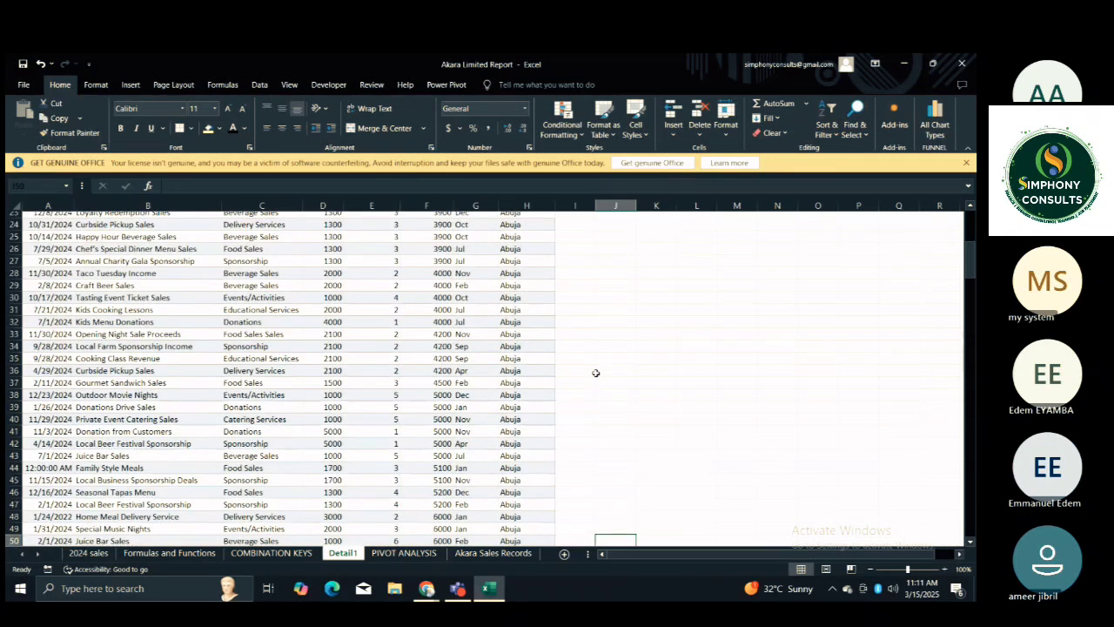
{"action": "key", "text": "Down"}
{"action": "key", "text": "Down"}
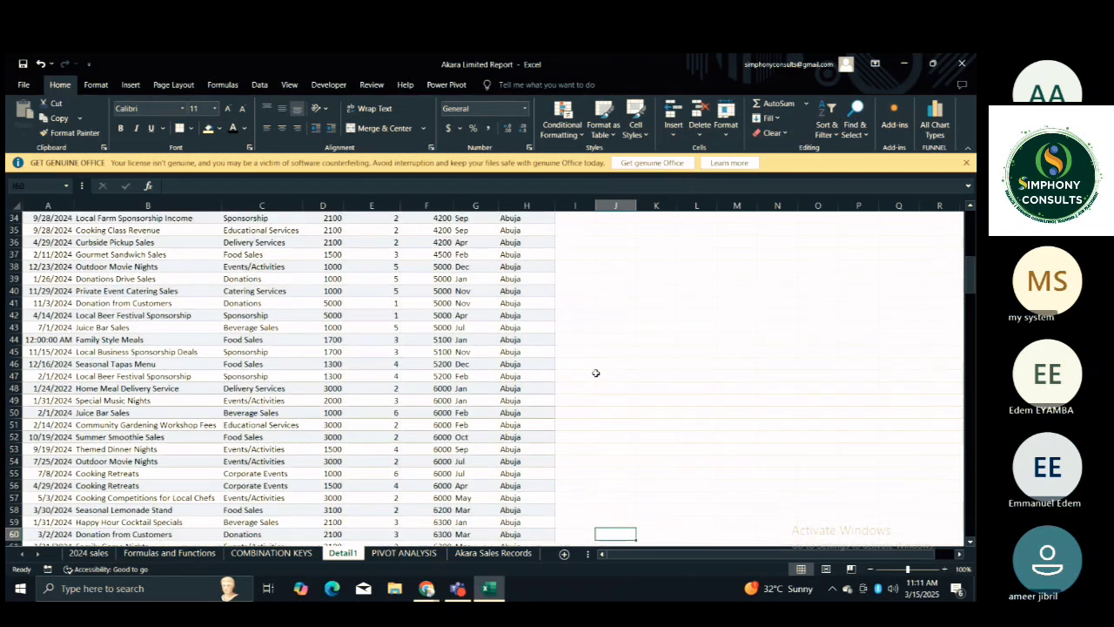
{"action": "key", "text": "ctrl+Page_Down"}
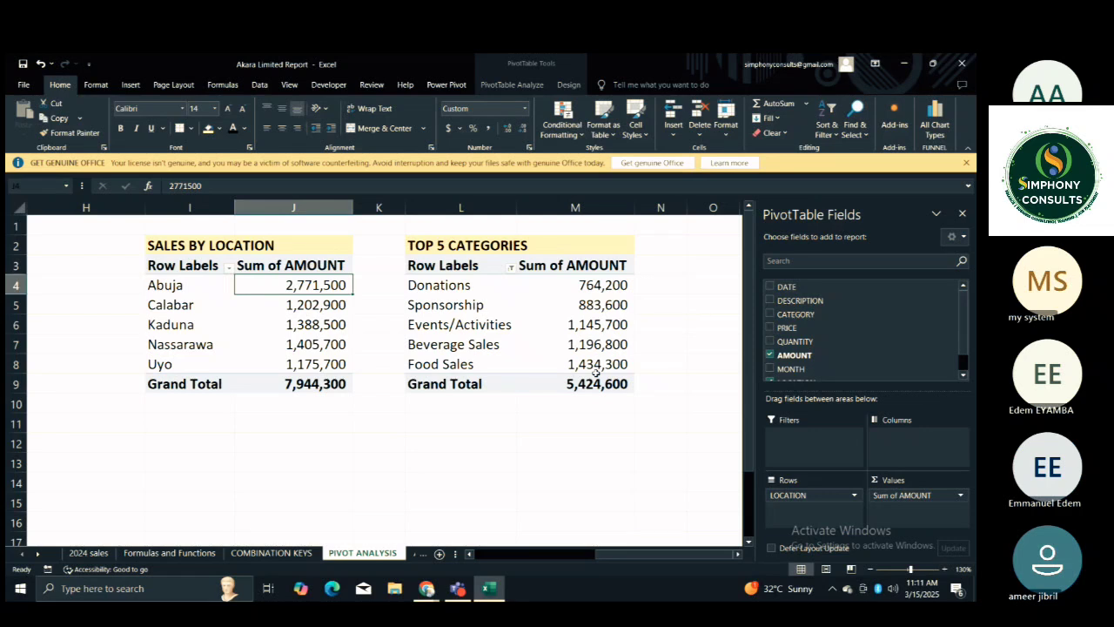
Try to clear the Sum of AMOUNT value in cell A4 of the TOTAL SALES PivotTable.
{"action": "key", "text": "Left"}
{"action": "key", "text": "Left"}
{"action": "key", "text": "Left"}
{"action": "key", "text": "Left"}
{"action": "key", "text": "Left"}
{"action": "key", "text": "Left"}
{"action": "key", "text": "Left"}
{"action": "key", "text": "Left"}
{"action": "key", "text": "Left"}
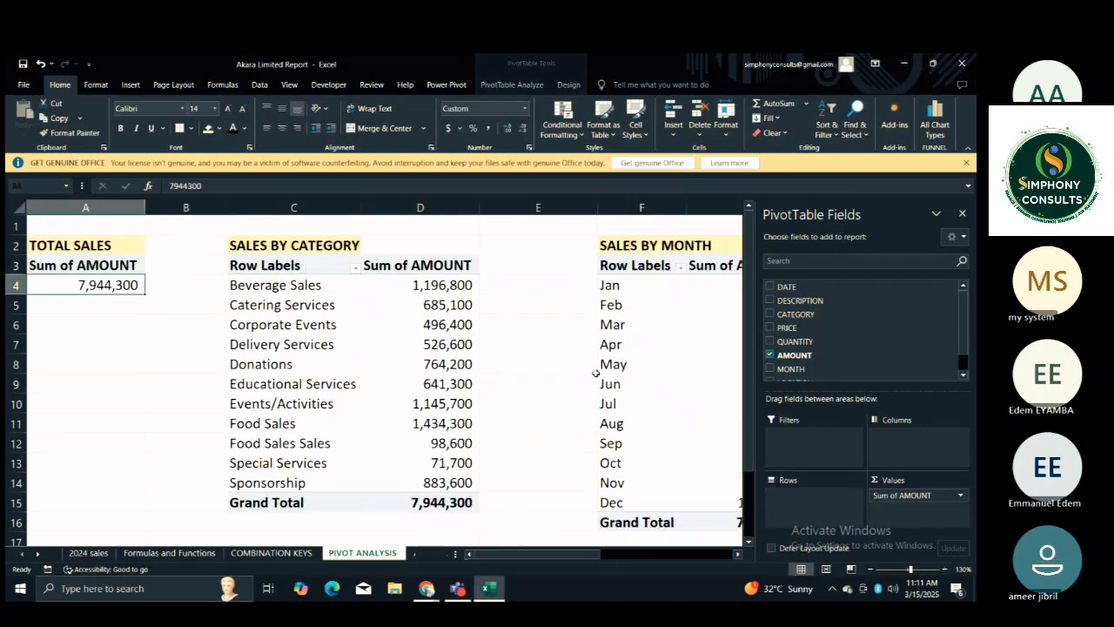
{"action": "key", "text": "Delete"}
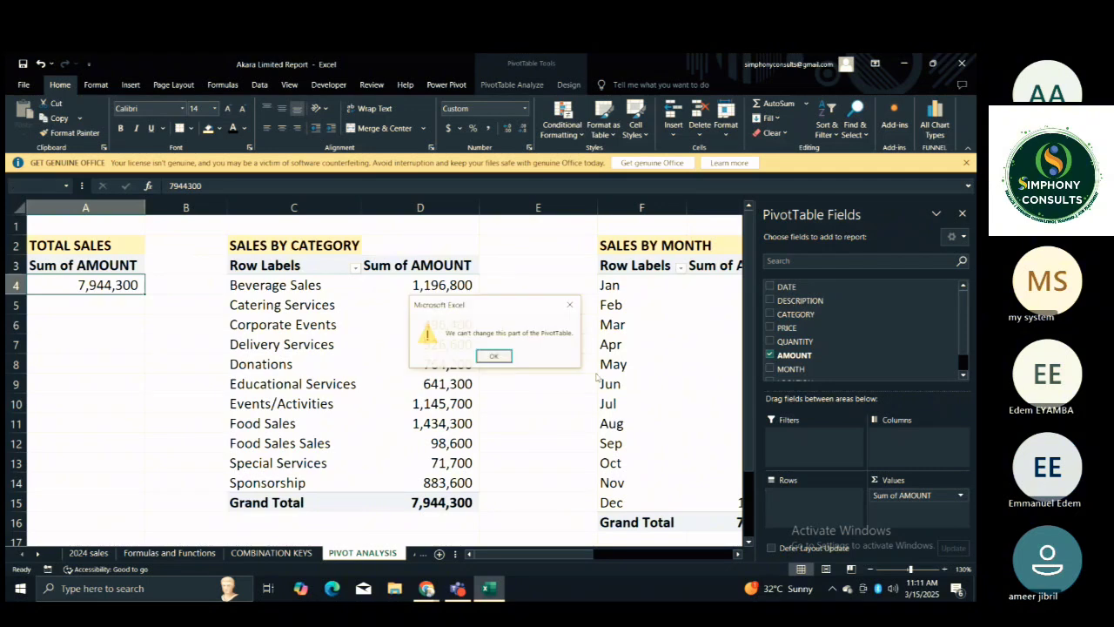
{"action": "key", "text": "Return"}
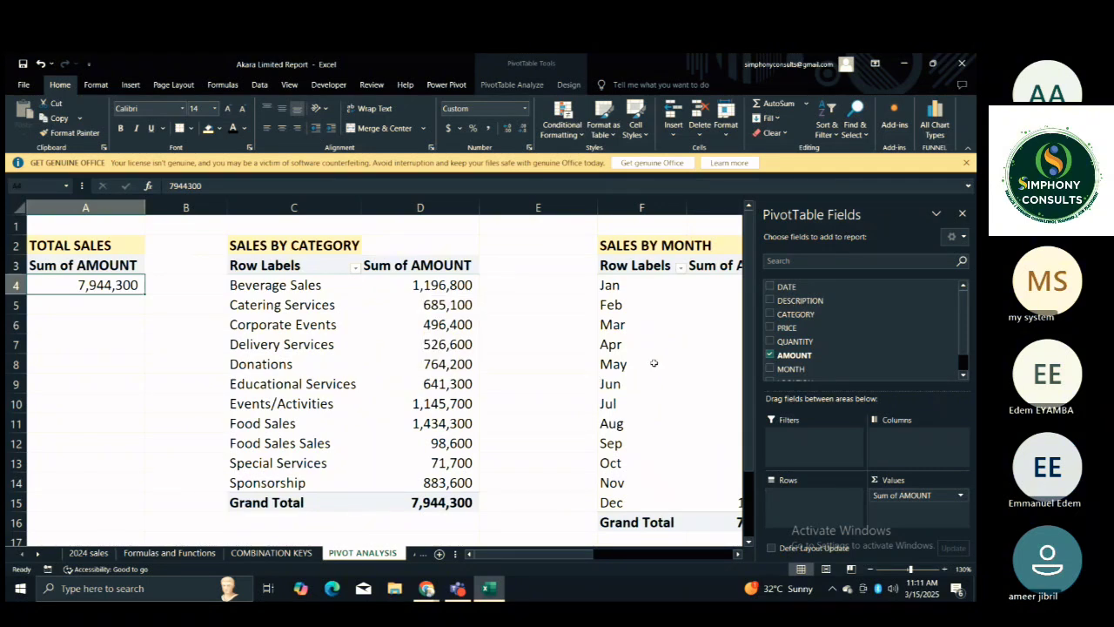
{"action": "left_click", "coordinate": [550, 357]}
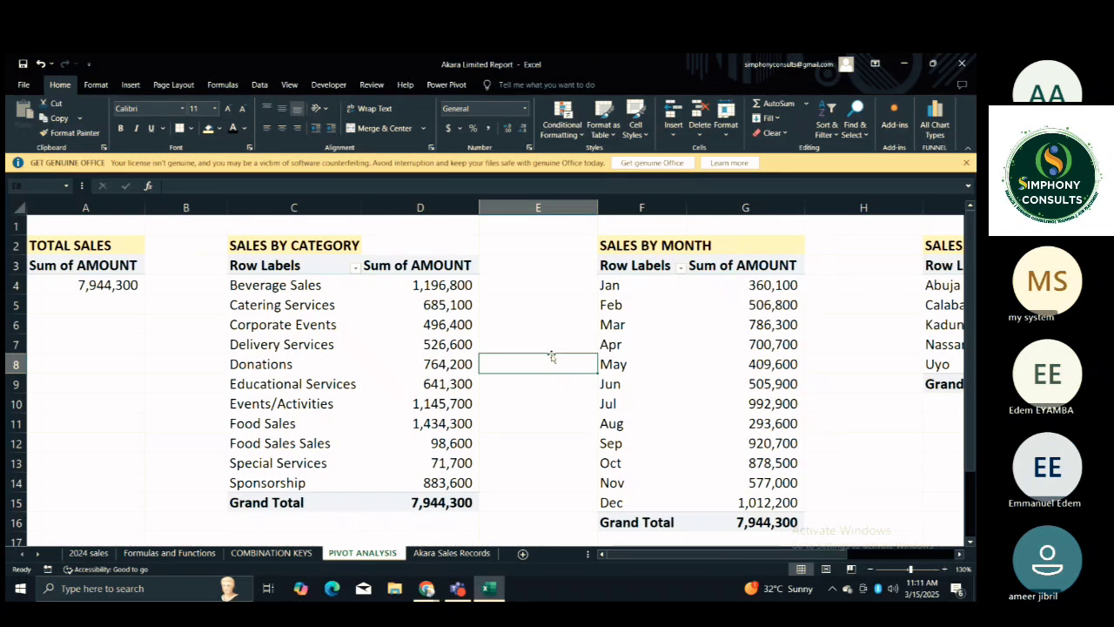
Drill down into the Beverage Sales amount in the SALES BY CATEGORY PivotTable to list its records on a new sheet.
{"action": "left_click", "coordinate": [417, 287]}
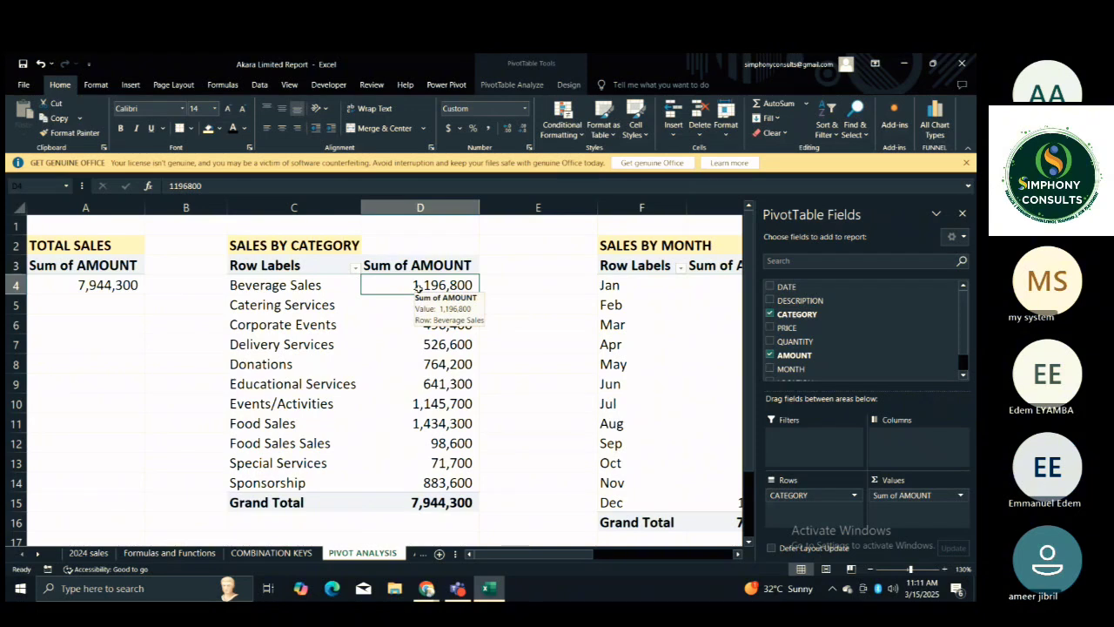
{"action": "left_click", "coordinate": [417, 286]}
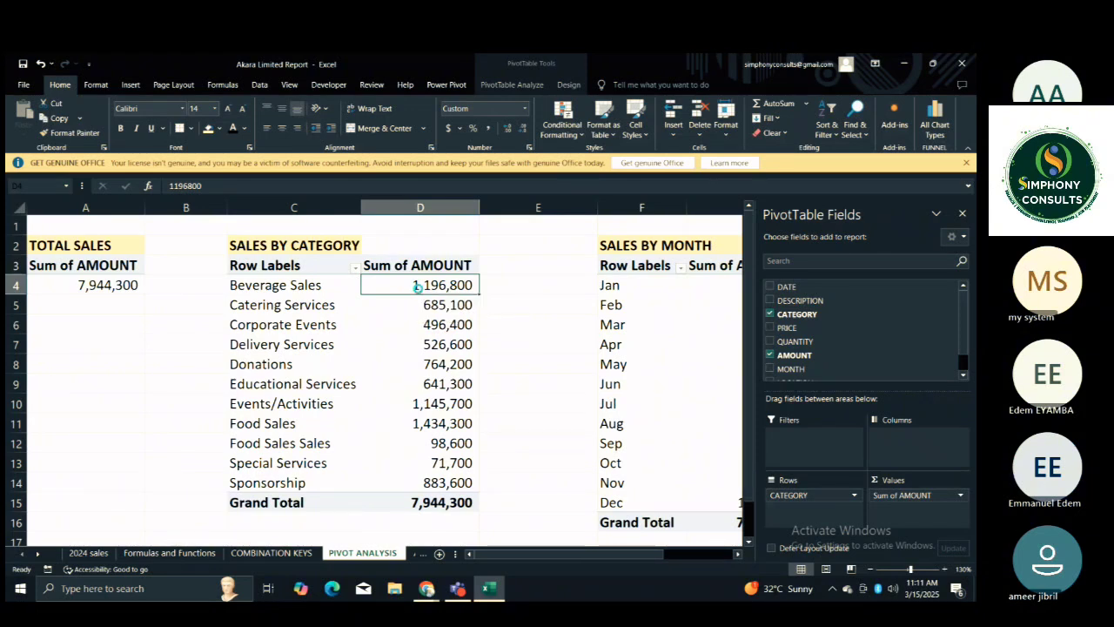
{"action": "double_click", "coordinate": [416, 286]}
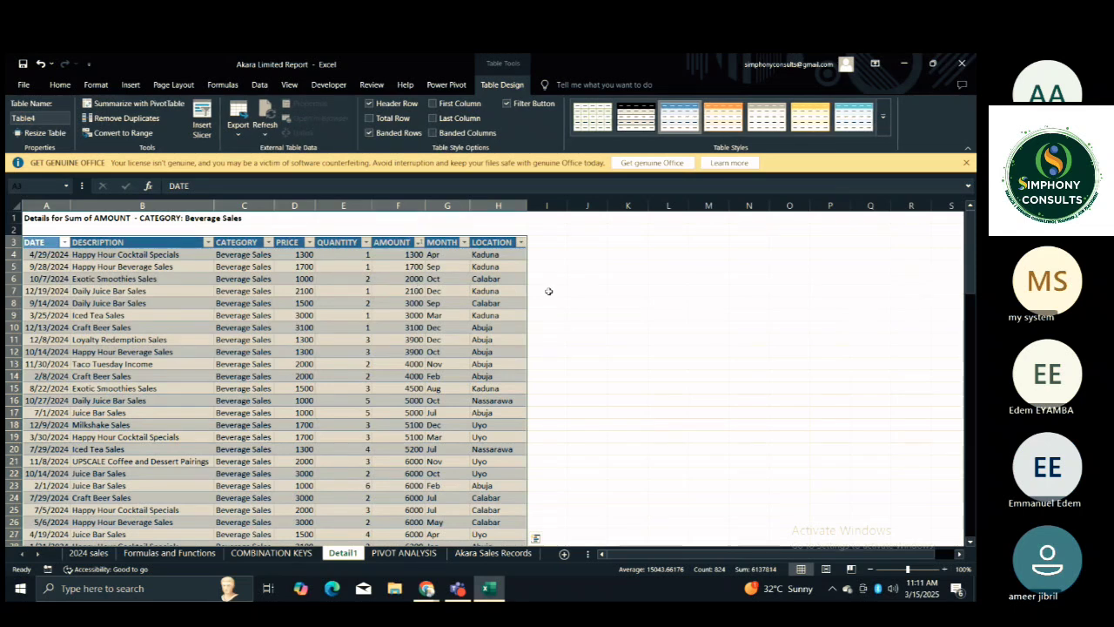
{"action": "left_click", "coordinate": [623, 281]}
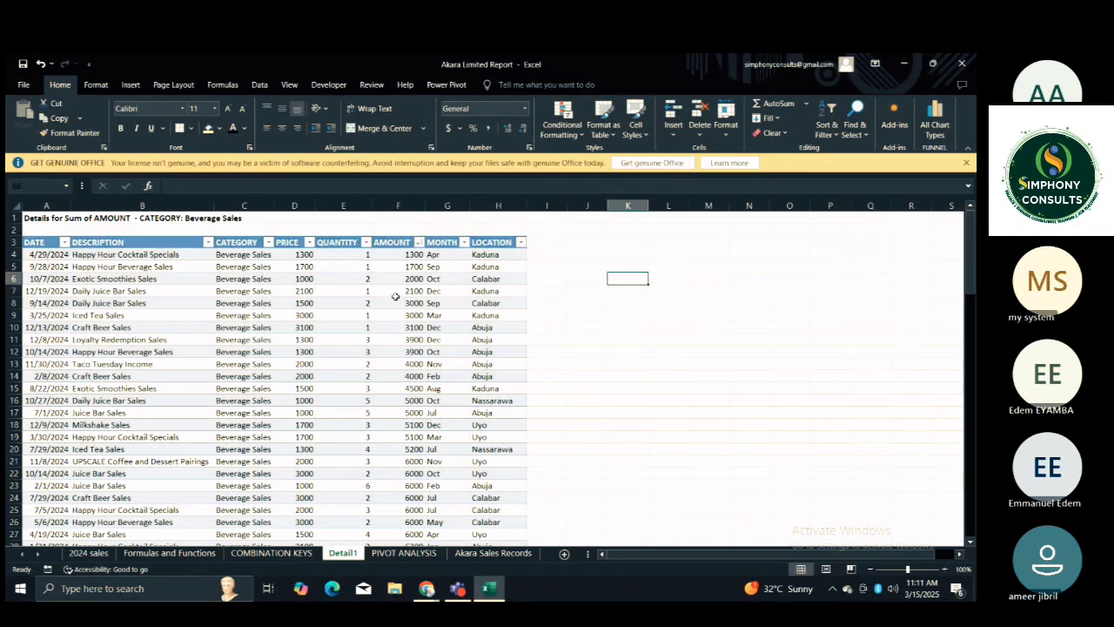
Examine the Beverage Sales detail records from the first row down to the end of the table and back.
{"action": "left_click", "coordinate": [945, 569]}
{"action": "left_click", "coordinate": [945, 569]}
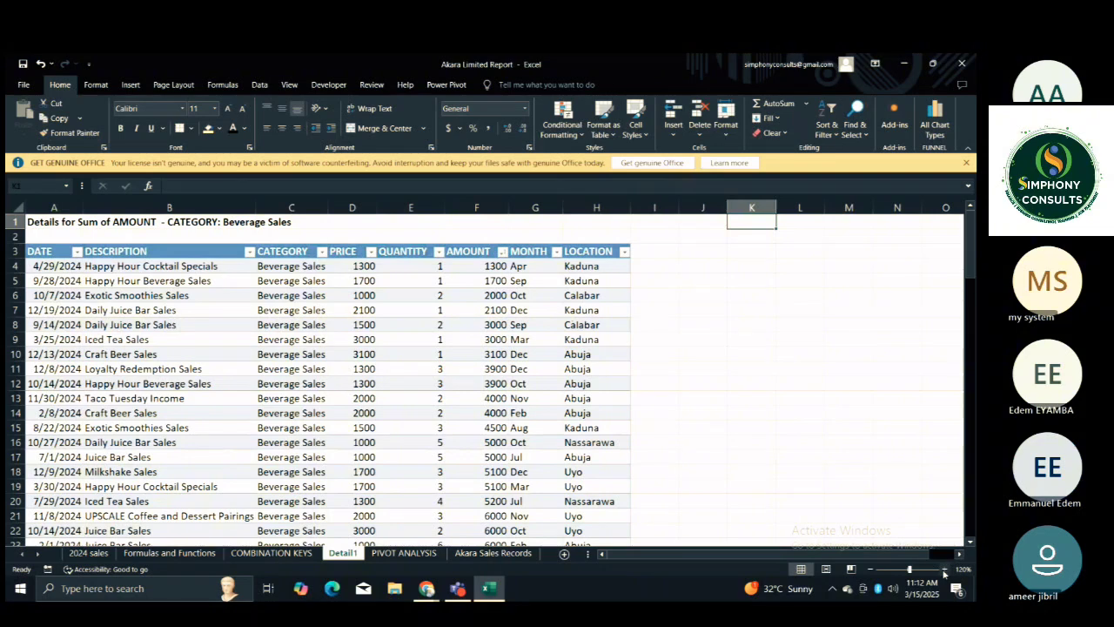
{"action": "key", "text": "Down"}
{"action": "key", "text": "Down"}
{"action": "key", "text": "Down"}
{"action": "key", "text": "Down"}
{"action": "key", "text": "Down"}
{"action": "key", "text": "Down"}
{"action": "key", "text": "Down"}
{"action": "key", "text": "Down"}
{"action": "key", "text": "Down"}
{"action": "key", "text": "Down"}
{"action": "key", "text": "Down"}
{"action": "key", "text": "Down"}
{"action": "key", "text": "Down"}
{"action": "key", "text": "Down"}
{"action": "key", "text": "Down"}
{"action": "key", "text": "Down"}
{"action": "key", "text": "Down"}
{"action": "key", "text": "Down"}
{"action": "key", "text": "Down"}
{"action": "key", "text": "Down"}
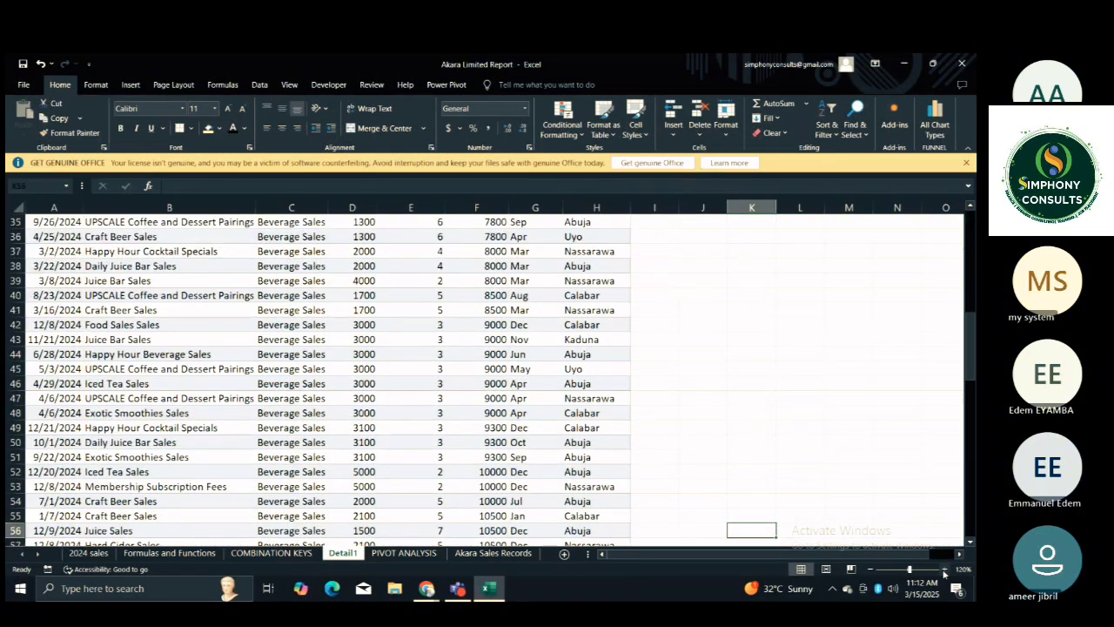
{"action": "key", "text": "Down"}
{"action": "key", "text": "Down"}
{"action": "key", "text": "Down"}
{"action": "key", "text": "Down"}
{"action": "key", "text": "Down"}
{"action": "key", "text": "Down"}
{"action": "key", "text": "Down"}
{"action": "key", "text": "Down"}
{"action": "key", "text": "Down"}
{"action": "key", "text": "Down"}
{"action": "key", "text": "Down"}
{"action": "key", "text": "Down"}
{"action": "key", "text": "Down"}
{"action": "key", "text": "Down"}
{"action": "key", "text": "Down"}
{"action": "key", "text": "Down"}
{"action": "key", "text": "Down"}
{"action": "key", "text": "Down"}
{"action": "key", "text": "Down"}
{"action": "key", "text": "Down"}
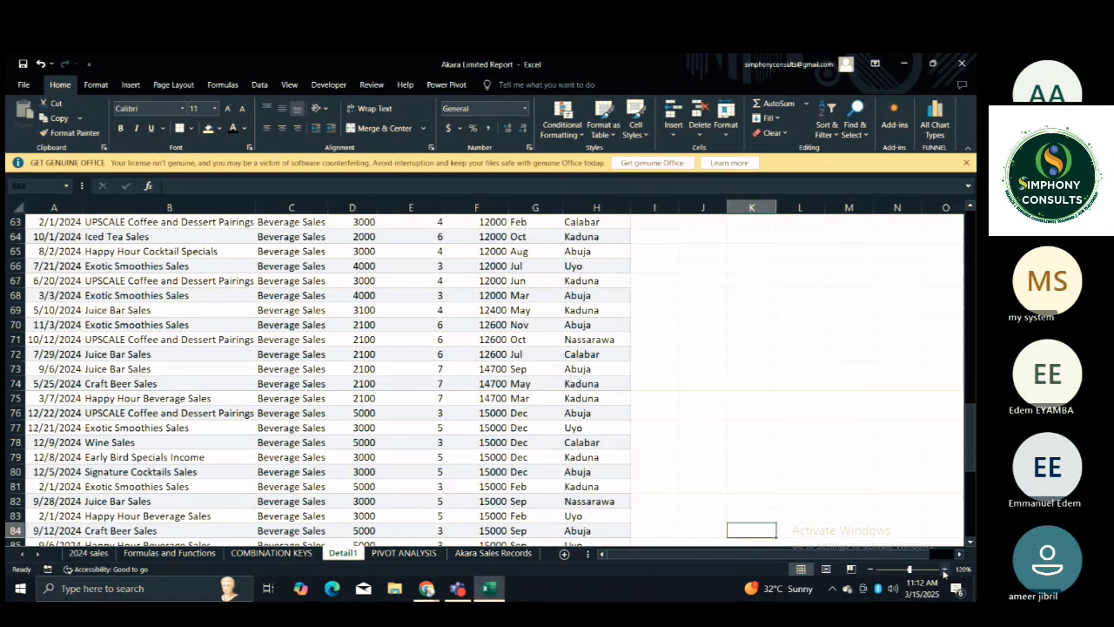
{"action": "key", "text": "Down"}
{"action": "key", "text": "Down"}
{"action": "key", "text": "Down"}
{"action": "key", "text": "Down"}
{"action": "key", "text": "Down"}
{"action": "key", "text": "Down"}
{"action": "key", "text": "Down"}
{"action": "key", "text": "Down"}
{"action": "key", "text": "Down"}
{"action": "key", "text": "Down"}
{"action": "key", "text": "Down"}
{"action": "key", "text": "Down"}
{"action": "key", "text": "Down"}
{"action": "key", "text": "Down"}
{"action": "key", "text": "Down"}
{"action": "key", "text": "Down"}
{"action": "key", "text": "Down"}
{"action": "key", "text": "Down"}
{"action": "key", "text": "Down"}
{"action": "key", "text": "Down"}
{"action": "key", "text": "Down"}
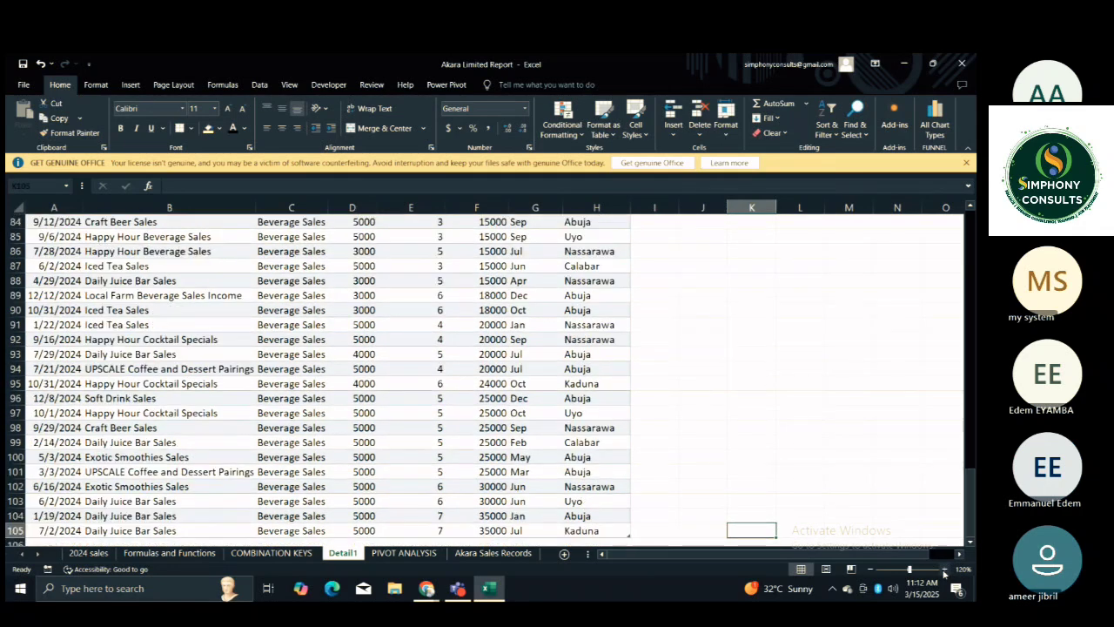
{"action": "key", "text": "Up"}
{"action": "key", "text": "Up"}
{"action": "key", "text": "Up"}
{"action": "key", "text": "Up"}
{"action": "key", "text": "Up"}
{"action": "key", "text": "Up"}
{"action": "key", "text": "Up"}
{"action": "key", "text": "Up"}
{"action": "key", "text": "Up"}
{"action": "key", "text": "Up"}
{"action": "key", "text": "Up"}
{"action": "key", "text": "Up"}
{"action": "key", "text": "Up"}
{"action": "key", "text": "Up"}
{"action": "key", "text": "Up"}
{"action": "key", "text": "Up"}
{"action": "key", "text": "Up"}
{"action": "key", "text": "Up"}
{"action": "key", "text": "Up"}
{"action": "key", "text": "Up"}
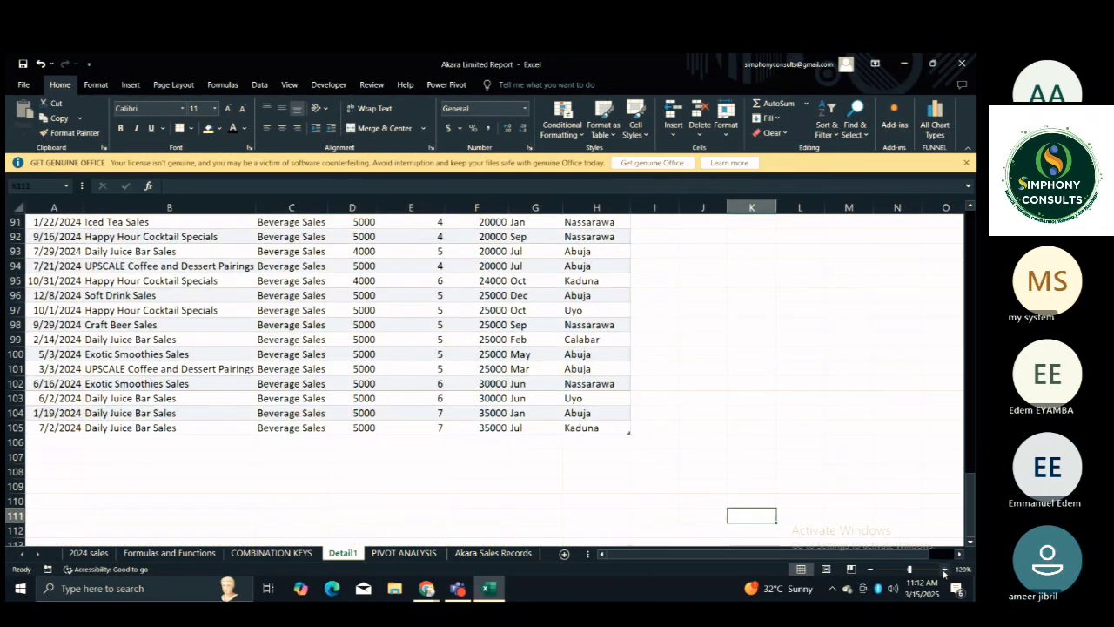
{"action": "key", "text": "Up"}
{"action": "key", "text": "Up"}
{"action": "key", "text": "Up"}
{"action": "key", "text": "Up"}
{"action": "key", "text": "Up"}
{"action": "key", "text": "Up"}
{"action": "key", "text": "Up"}
{"action": "key", "text": "Up"}
{"action": "key", "text": "Up"}
{"action": "key", "text": "Up"}
{"action": "key", "text": "Up"}
{"action": "key", "text": "Up"}
{"action": "key", "text": "Up"}
{"action": "key", "text": "Up"}
{"action": "key", "text": "Up"}
{"action": "key", "text": "Up"}
{"action": "key", "text": "Up"}
{"action": "key", "text": "Up"}
{"action": "key", "text": "Up"}
{"action": "key", "text": "Up"}
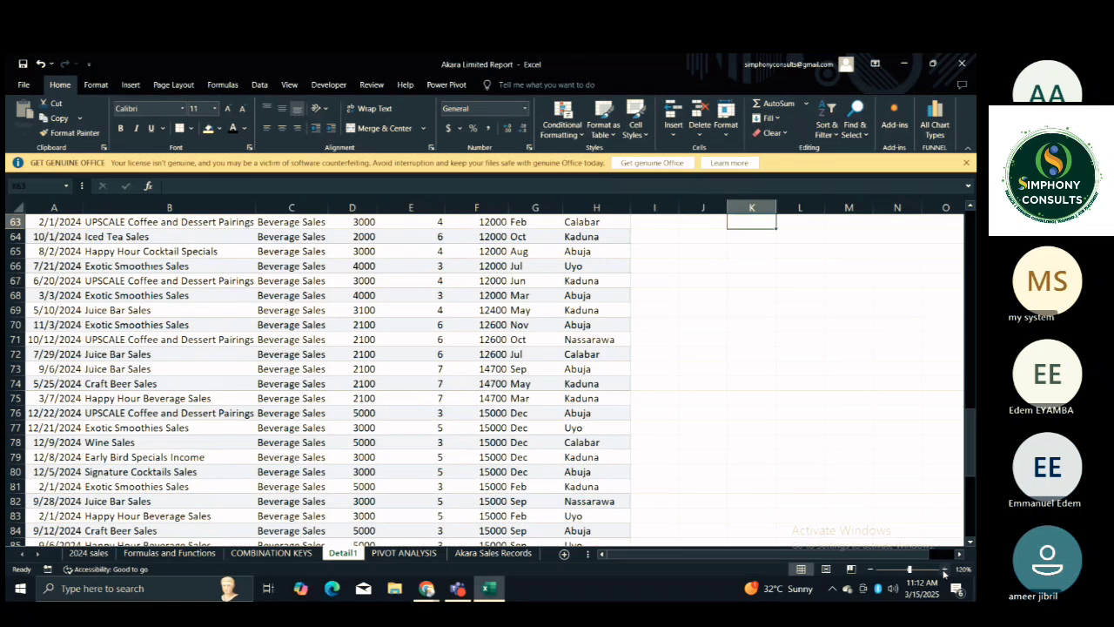
{"action": "key", "text": "Up"}
{"action": "key", "text": "Up"}
{"action": "key", "text": "Up"}
{"action": "key", "text": "Up"}
{"action": "key", "text": "Up"}
{"action": "key", "text": "Up"}
{"action": "key", "text": "Up"}
{"action": "key", "text": "Up"}
{"action": "key", "text": "Up"}
{"action": "key", "text": "Up"}
{"action": "key", "text": "Up"}
{"action": "key", "text": "Up"}
{"action": "key", "text": "Up"}
{"action": "key", "text": "Up"}
{"action": "key", "text": "Up"}
{"action": "key", "text": "Up"}
{"action": "key", "text": "Up"}
{"action": "key", "text": "Up"}
{"action": "key", "text": "Up"}
{"action": "key", "text": "Up"}
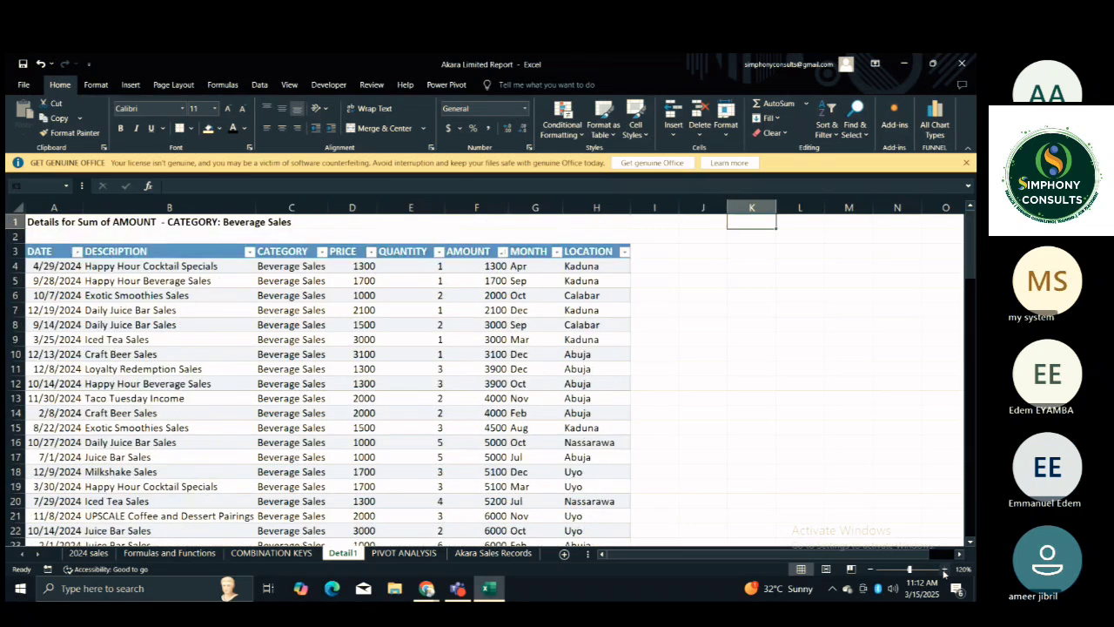
From the PIVOT ANALYSIS sheet, drill down into the Dec amount in SALES BY MONTH to list its records on another sheet.
{"action": "left_click", "coordinate": [431, 555]}
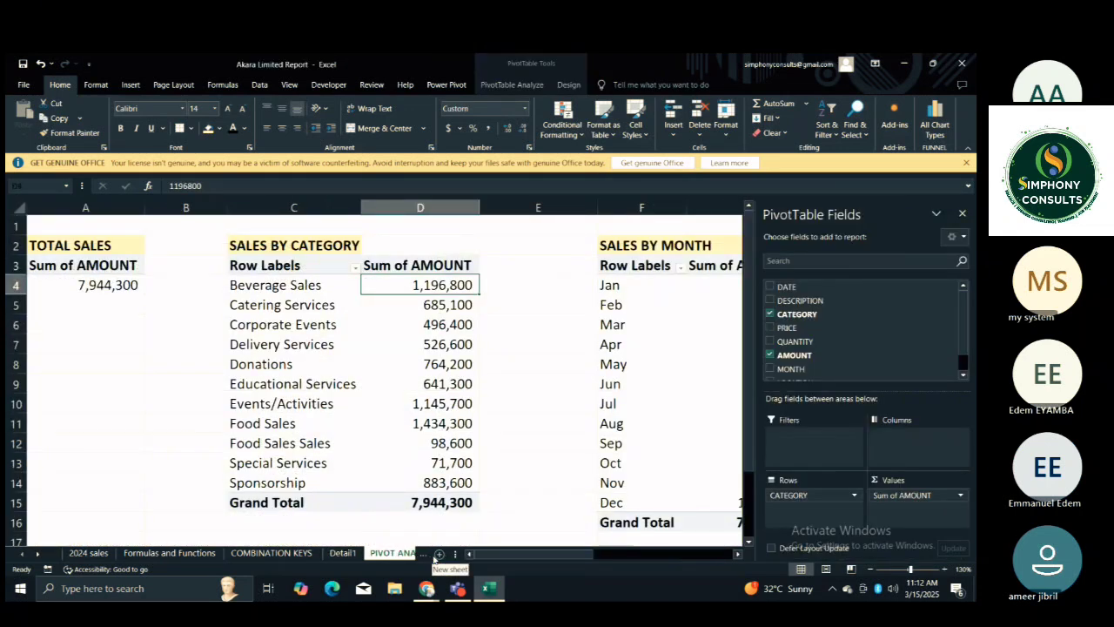
{"action": "left_click", "coordinate": [507, 456]}
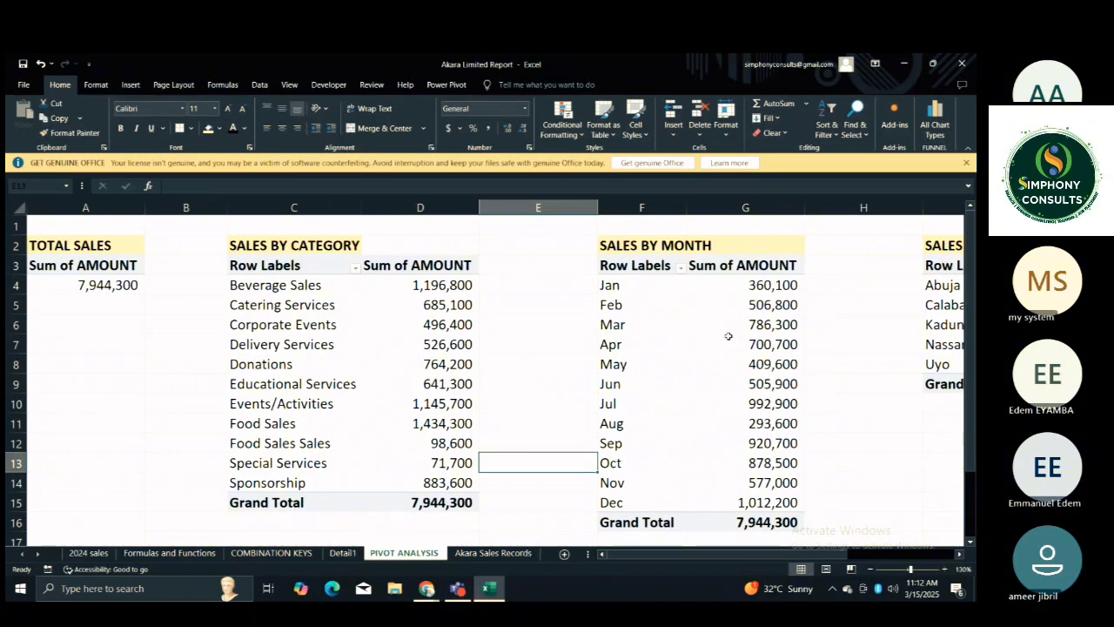
{"action": "left_click", "coordinate": [760, 505]}
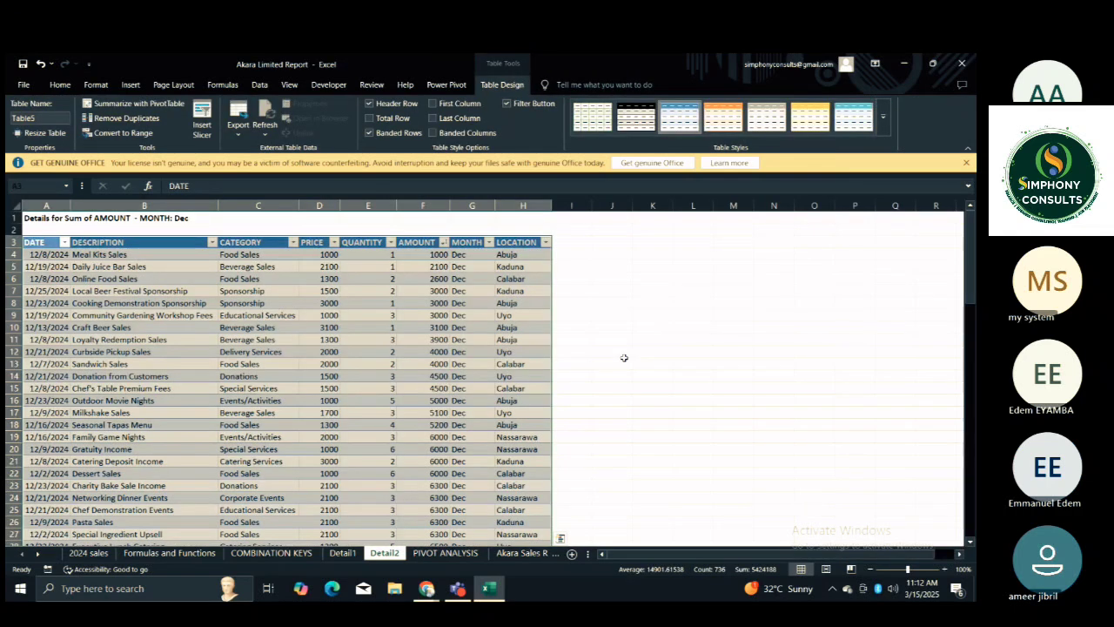
{"action": "left_click", "coordinate": [624, 359]}
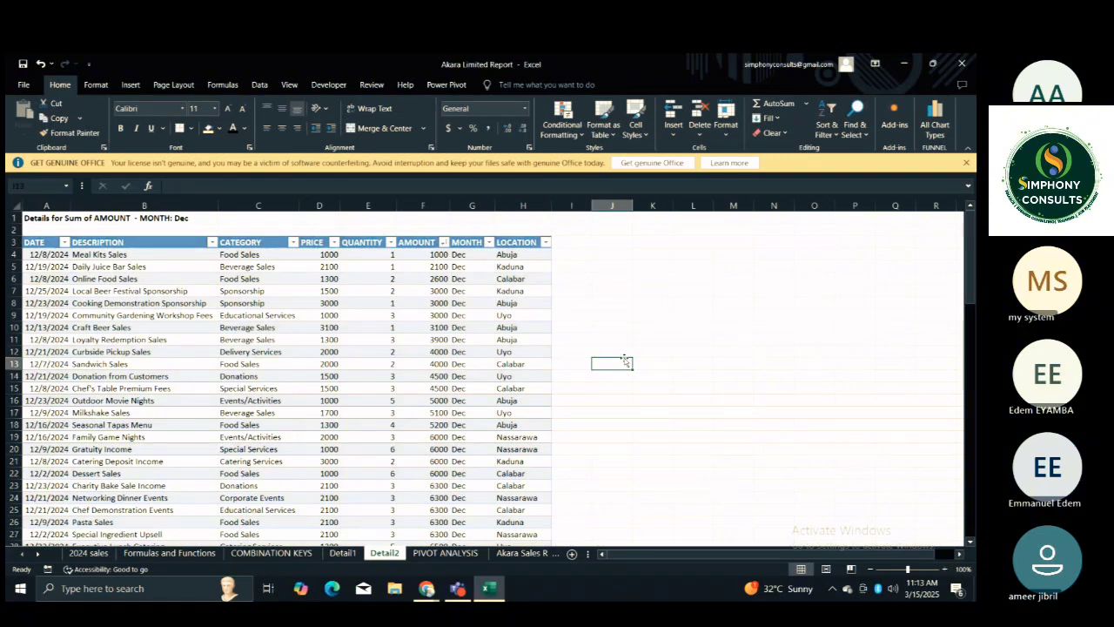
Return to the PIVOT ANALYSIS sheet and look over the PivotTables across to the Donations amount in TOP 5 CATEGORIES.
{"action": "left_click", "coordinate": [446, 553]}
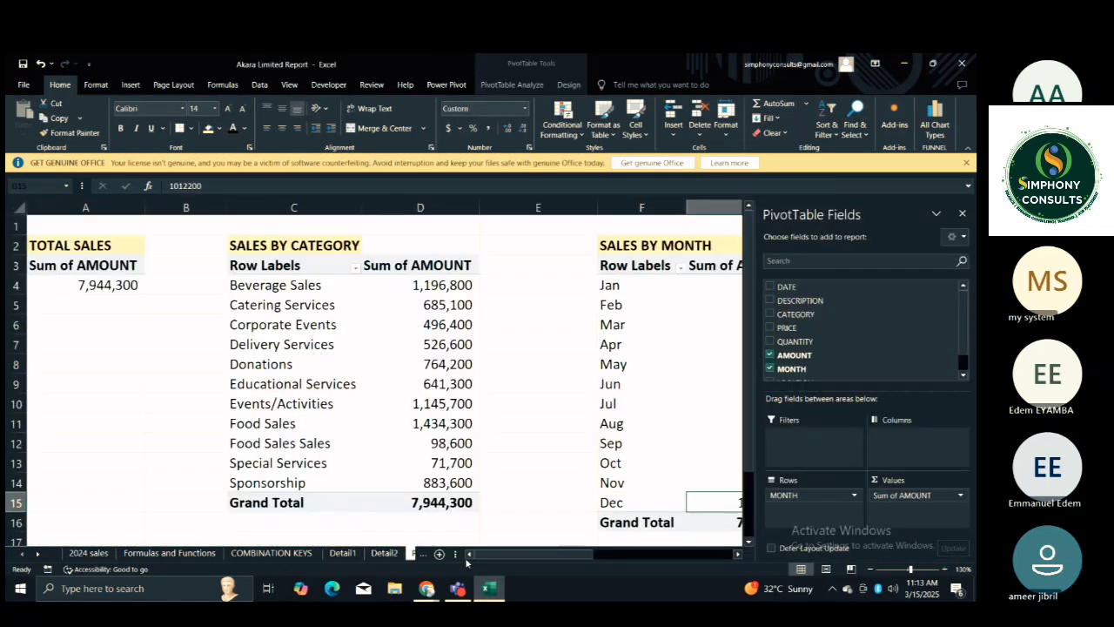
{"action": "left_click", "coordinate": [521, 445]}
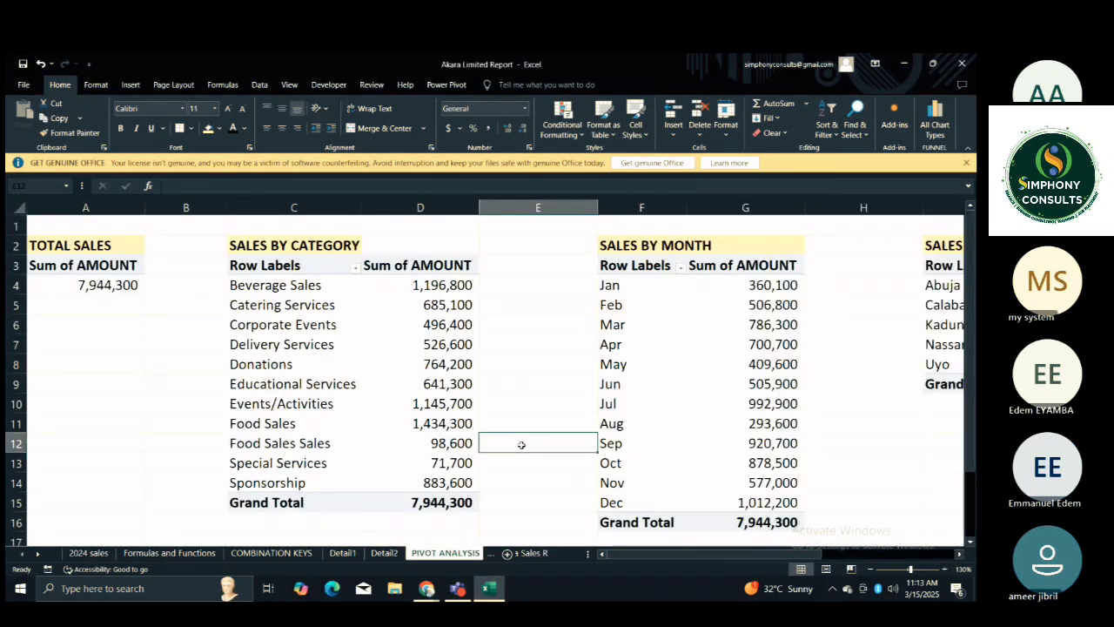
{"action": "key", "text": "Right"}
{"action": "key", "text": "Right"}
{"action": "key", "text": "Right"}
{"action": "key", "text": "Right"}
{"action": "key", "text": "Right"}
{"action": "key", "text": "Right"}
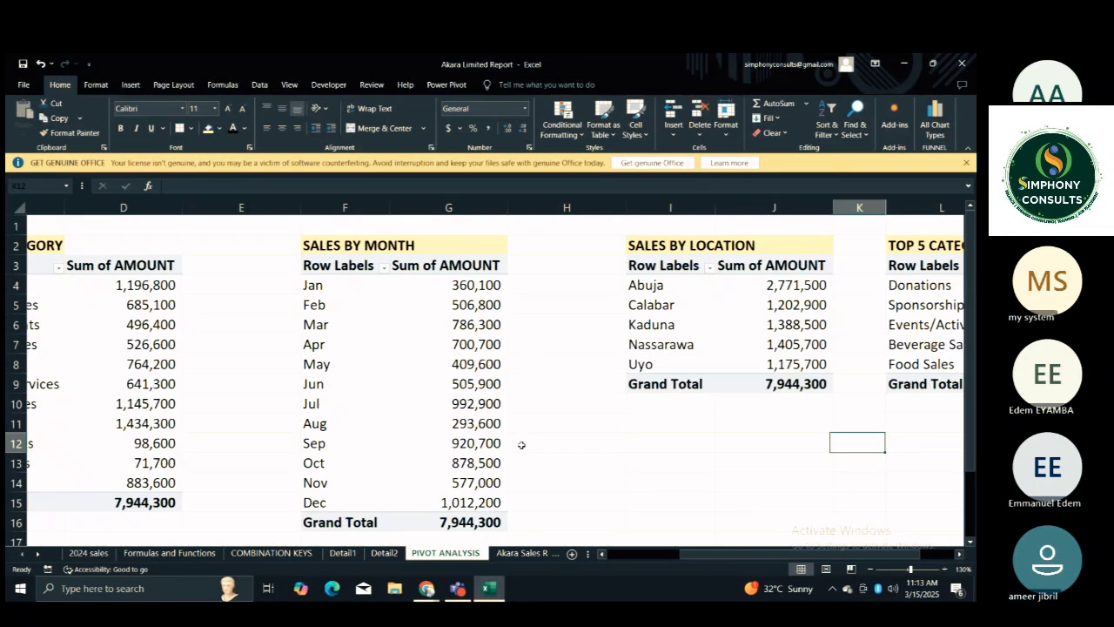
{"action": "key", "text": "Right"}
{"action": "key", "text": "Right"}
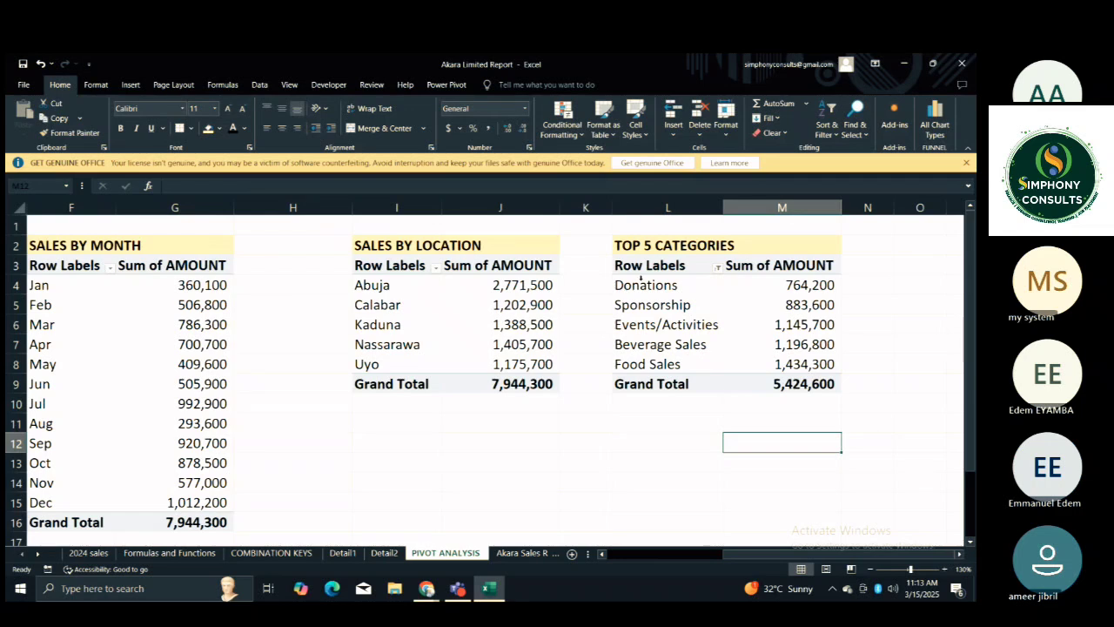
{"action": "left_click", "coordinate": [797, 287]}
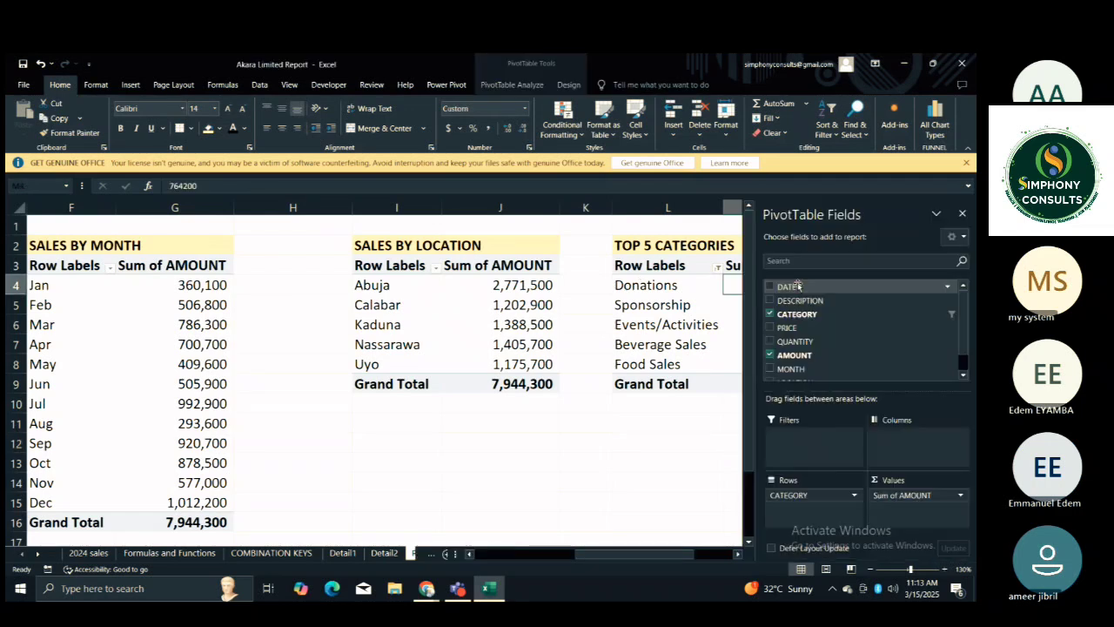
{"action": "left_click", "coordinate": [667, 436]}
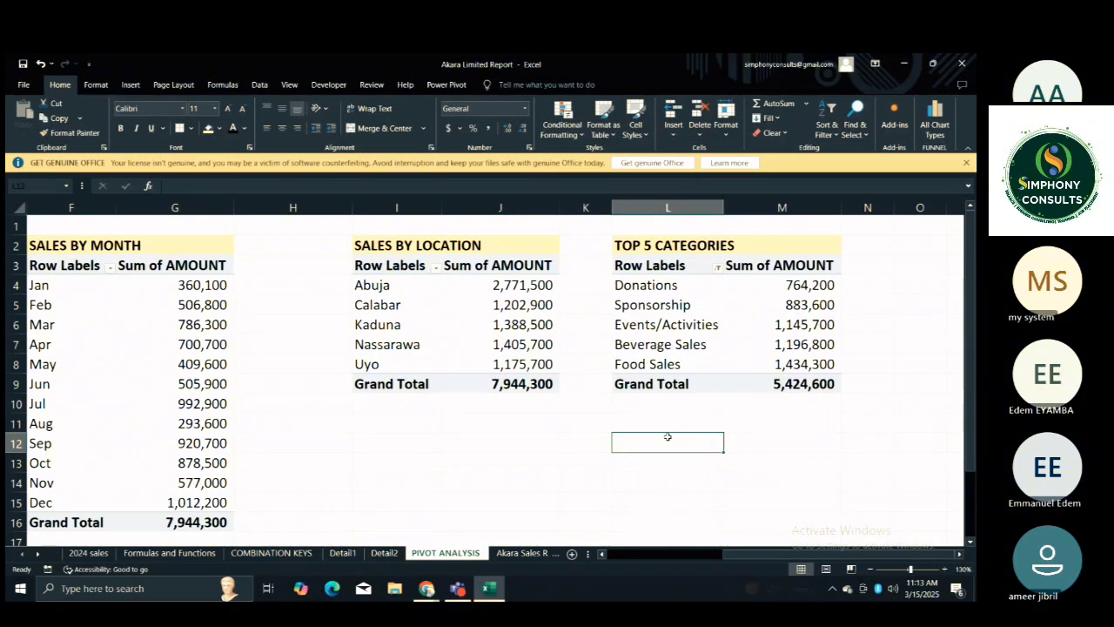
Narrow column H, the empty gap between the SALES BY MONTH and SALES BY LOCATION PivotTables.
{"action": "left_click_drag", "start_coordinate": [350, 206], "coordinate": [296, 223]}
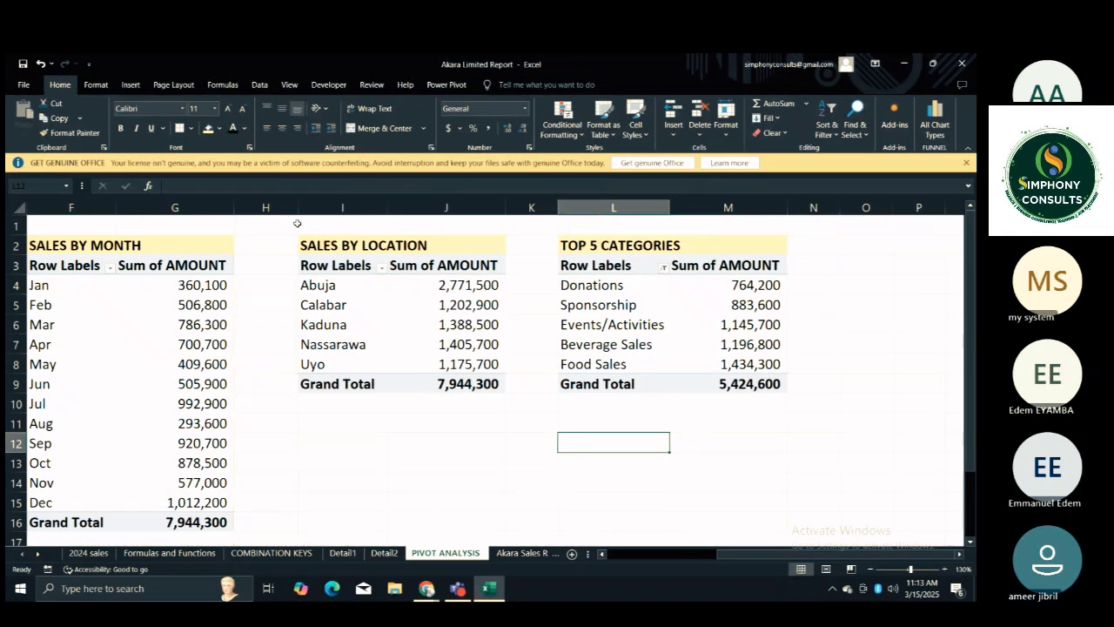
{"action": "left_click", "coordinate": [492, 460]}
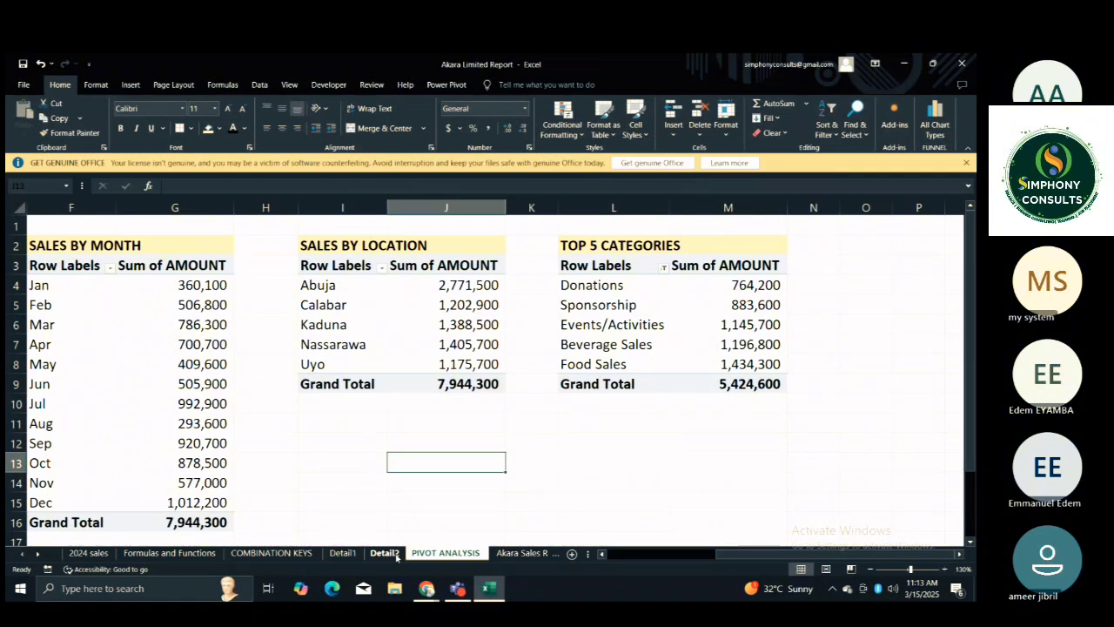
{"action": "left_click", "coordinate": [559, 459]}
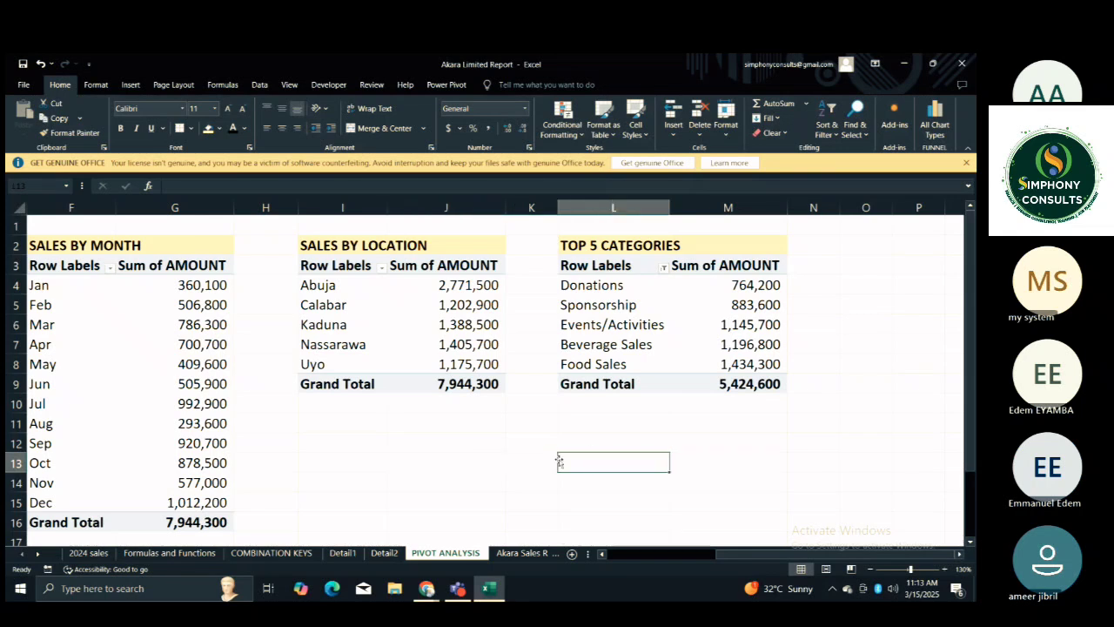
Look back over the PivotTables to TOTAL SALES, check the Akara Sales Records sheet and return to PIVOT ANALYSIS.
{"action": "key", "text": "Left"}
{"action": "key", "text": "Left"}
{"action": "key", "text": "Left"}
{"action": "key", "text": "Left"}
{"action": "key", "text": "Left"}
{"action": "key", "text": "Left"}
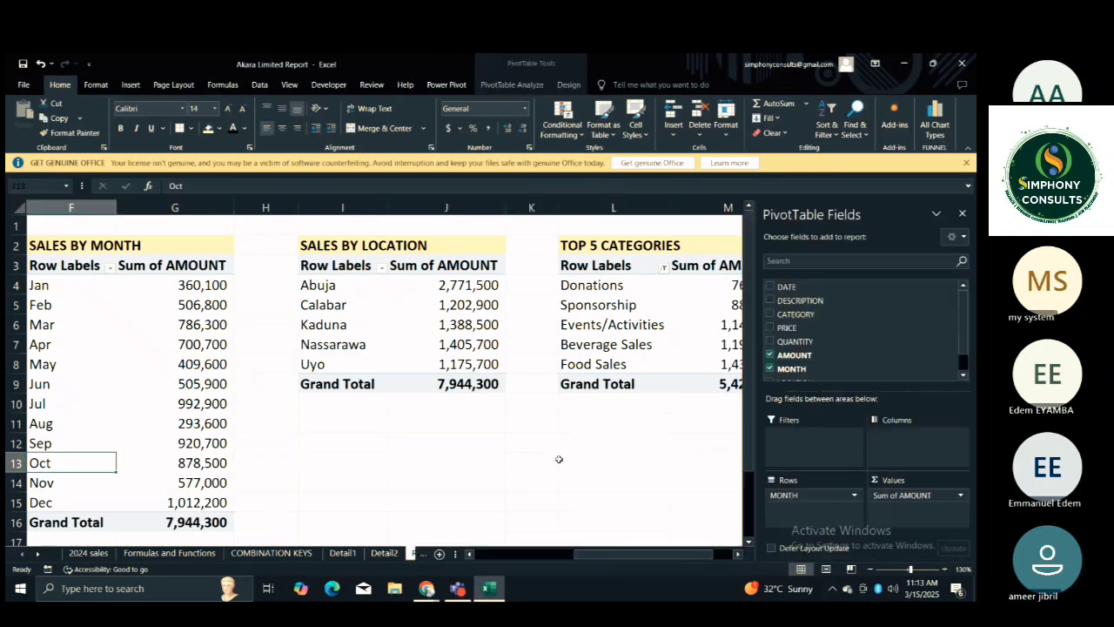
{"action": "key", "text": "Left"}
{"action": "key", "text": "Left"}
{"action": "key", "text": "Left"}
{"action": "key", "text": "Left"}
{"action": "key", "text": "Left"}
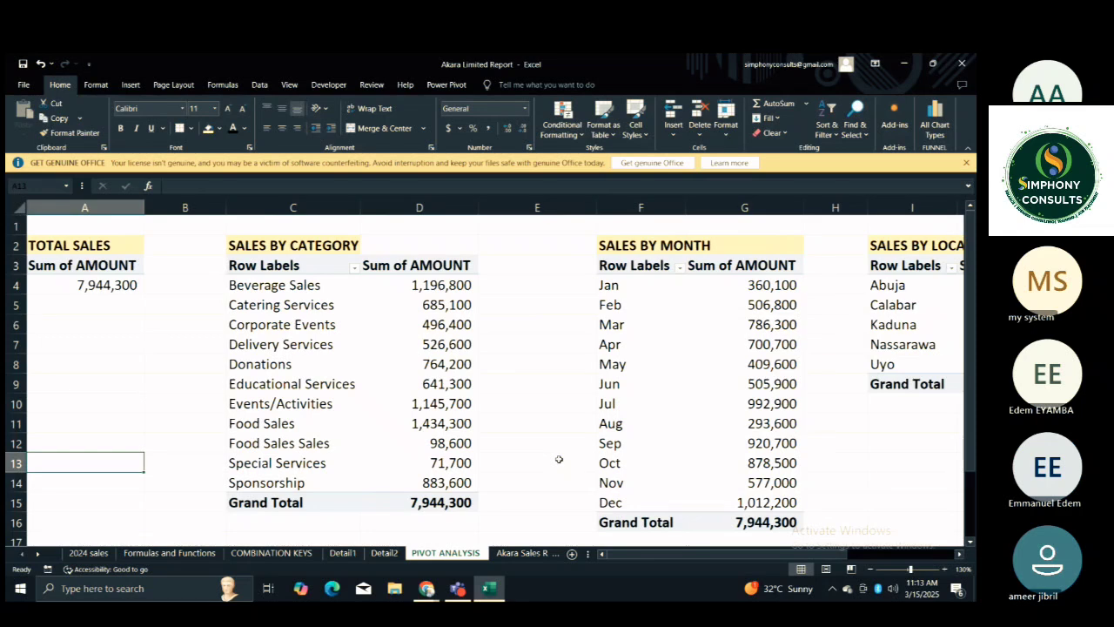
{"action": "left_click", "coordinate": [509, 554]}
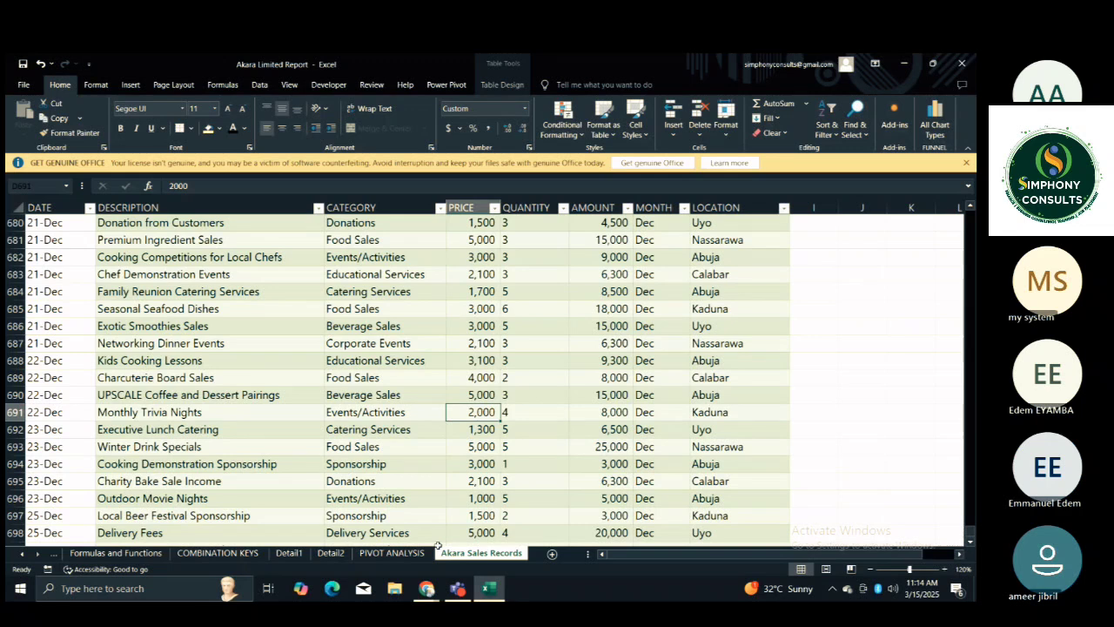
{"action": "left_click", "coordinate": [393, 554]}
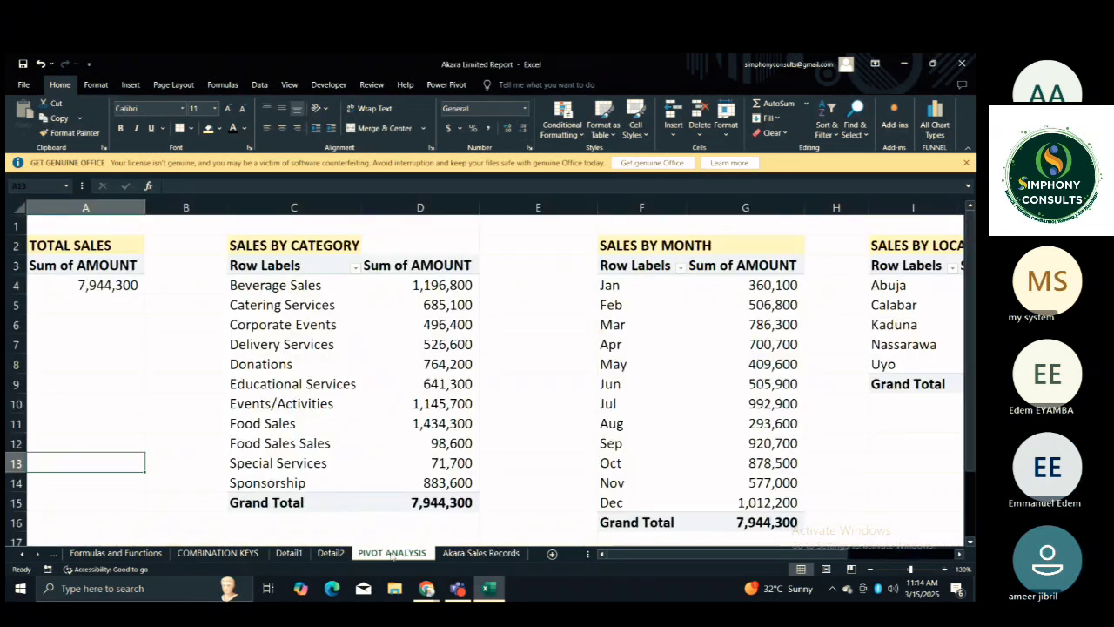
Permanently delete the drill-down sheets Detail2 and Detail1.
{"action": "right_click", "coordinate": [331, 554]}
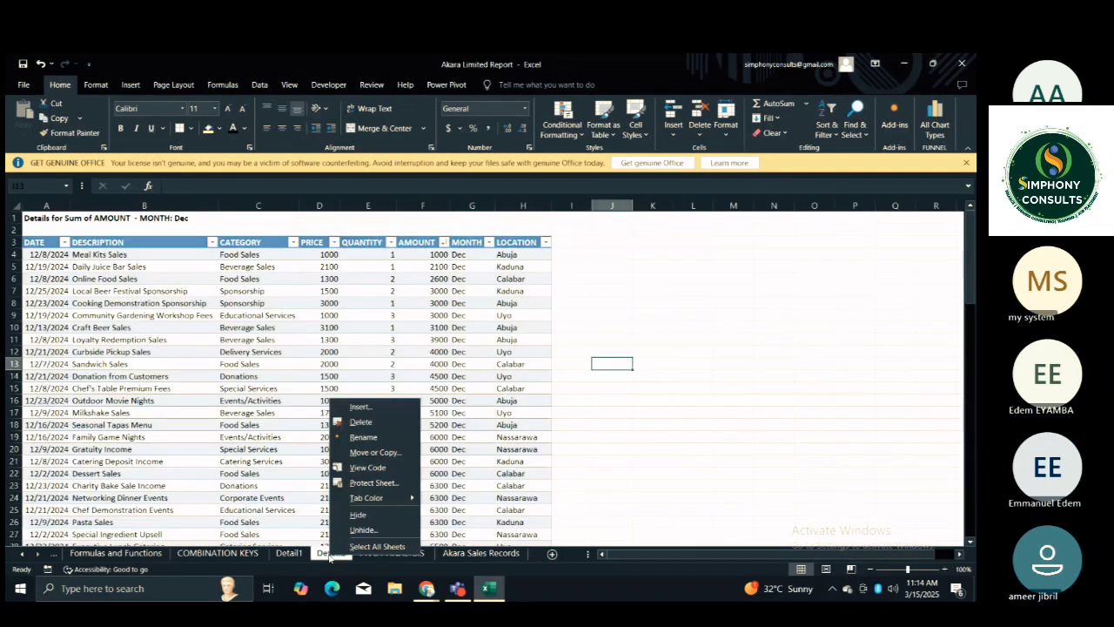
{"action": "left_click", "coordinate": [360, 422]}
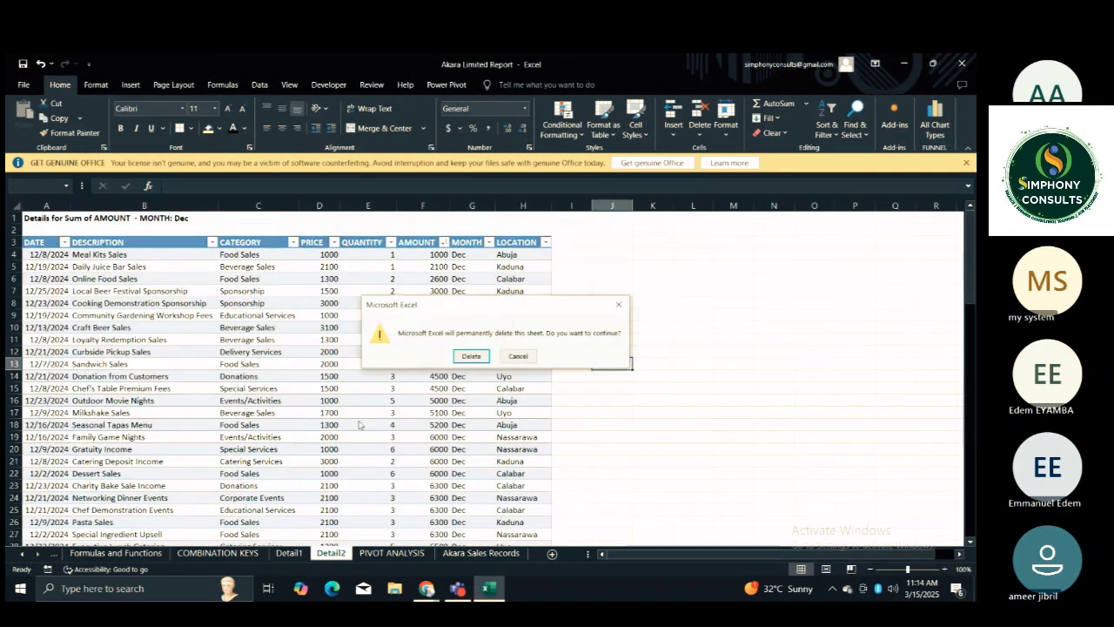
{"action": "left_click", "coordinate": [464, 353]}
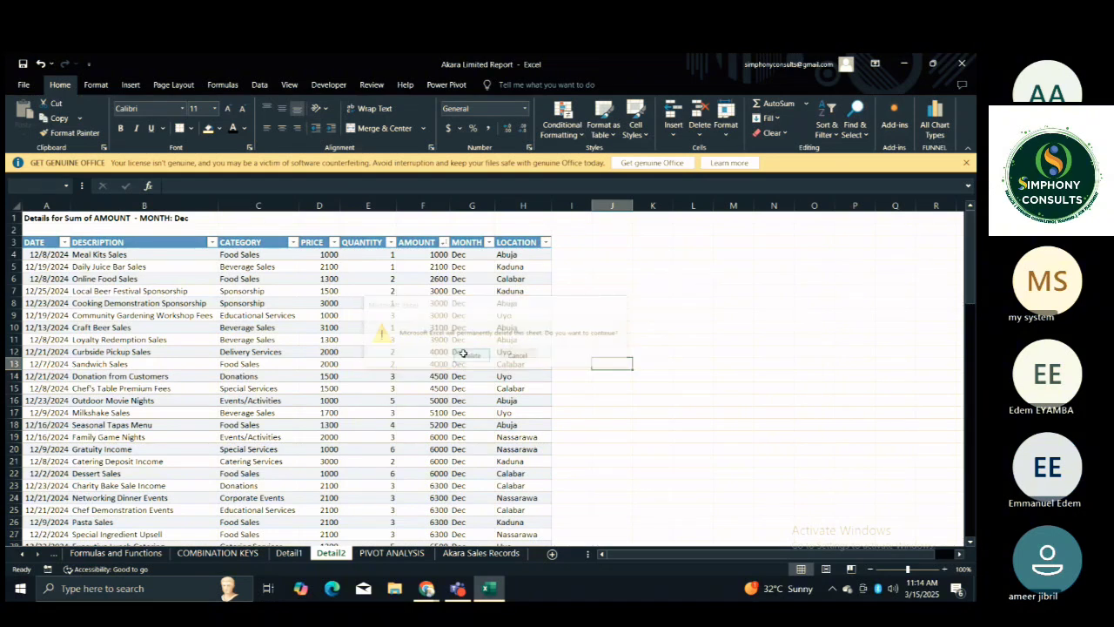
{"action": "right_click", "coordinate": [291, 553]}
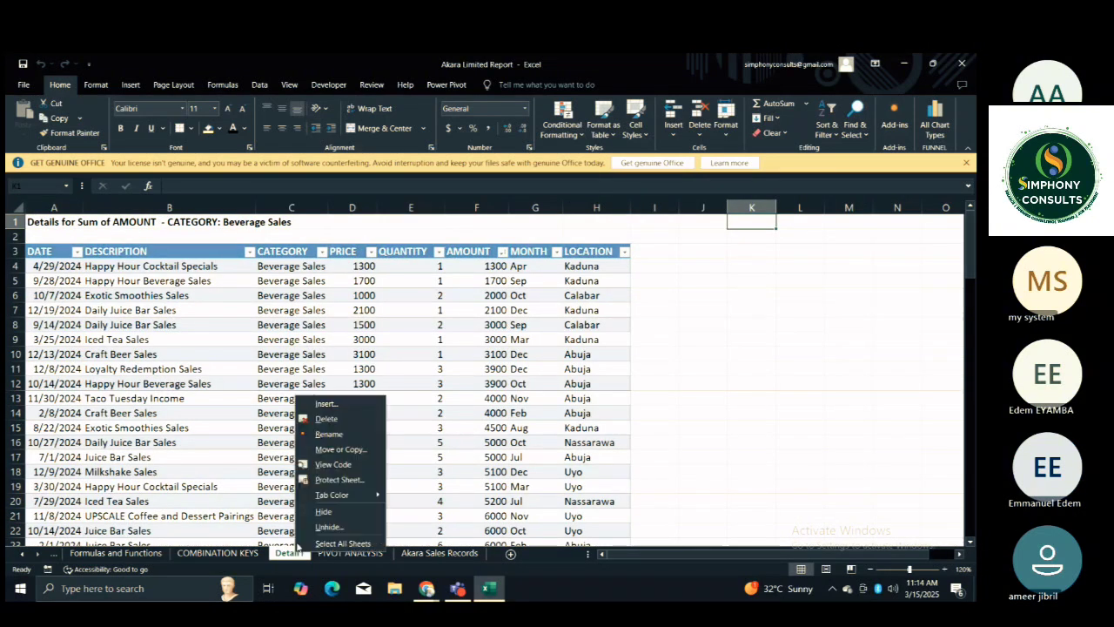
{"action": "left_click", "coordinate": [327, 420]}
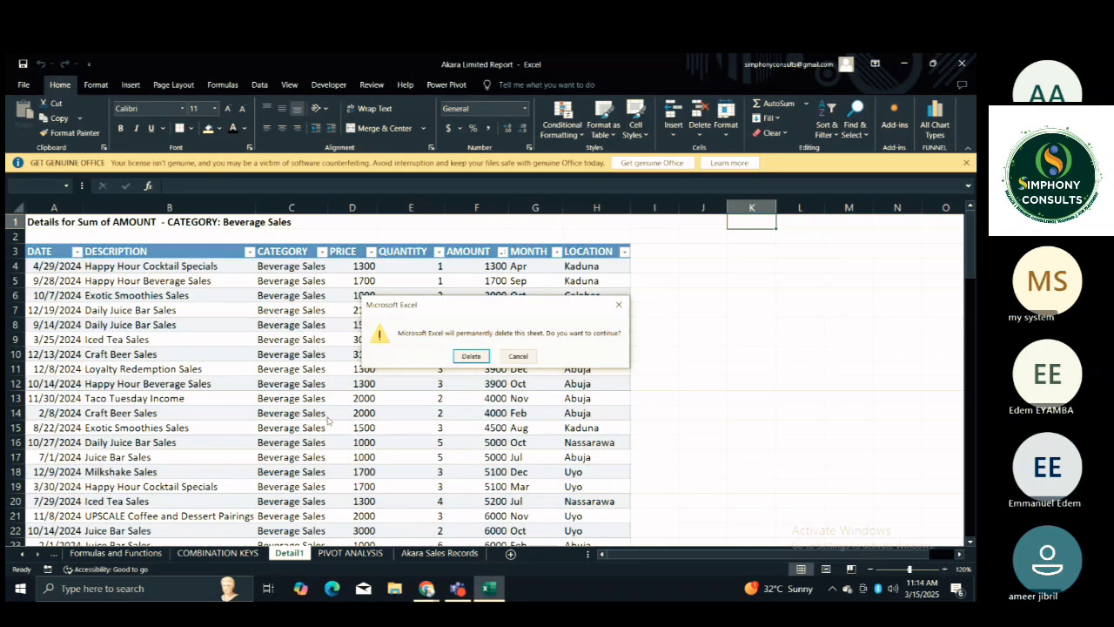
{"action": "left_click", "coordinate": [470, 356]}
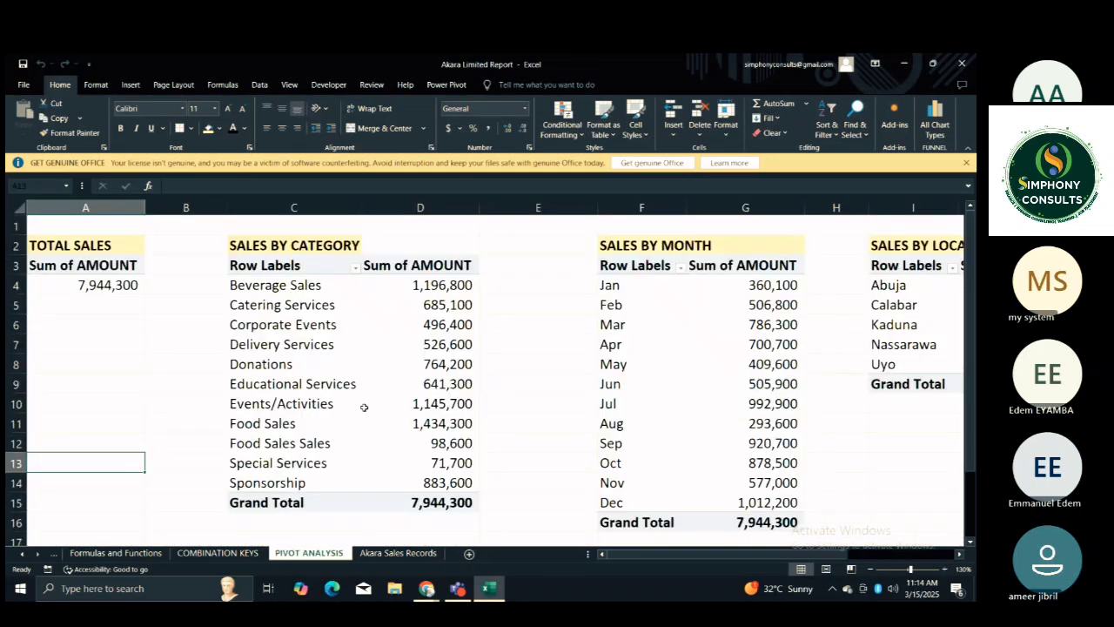
Examine the PIVOT ANALYSIS PivotTables from TOTAL SALES across to TOP 5 CATEGORIES and back to the first column.
{"action": "left_click", "coordinate": [550, 352]}
{"action": "key", "text": "Left"}
{"action": "key", "text": "Left"}
{"action": "key", "text": "Left"}
{"action": "key", "text": "Left"}
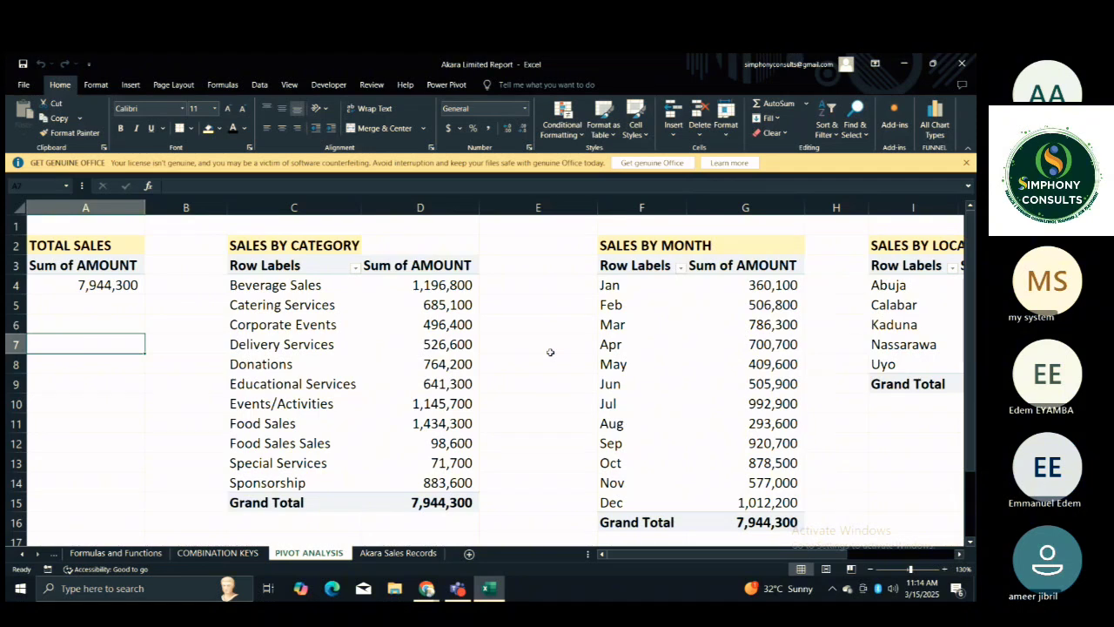
{"action": "key", "text": "Up"}
{"action": "key", "text": "Up"}
{"action": "key", "text": "Up"}
{"action": "key", "text": "Up"}
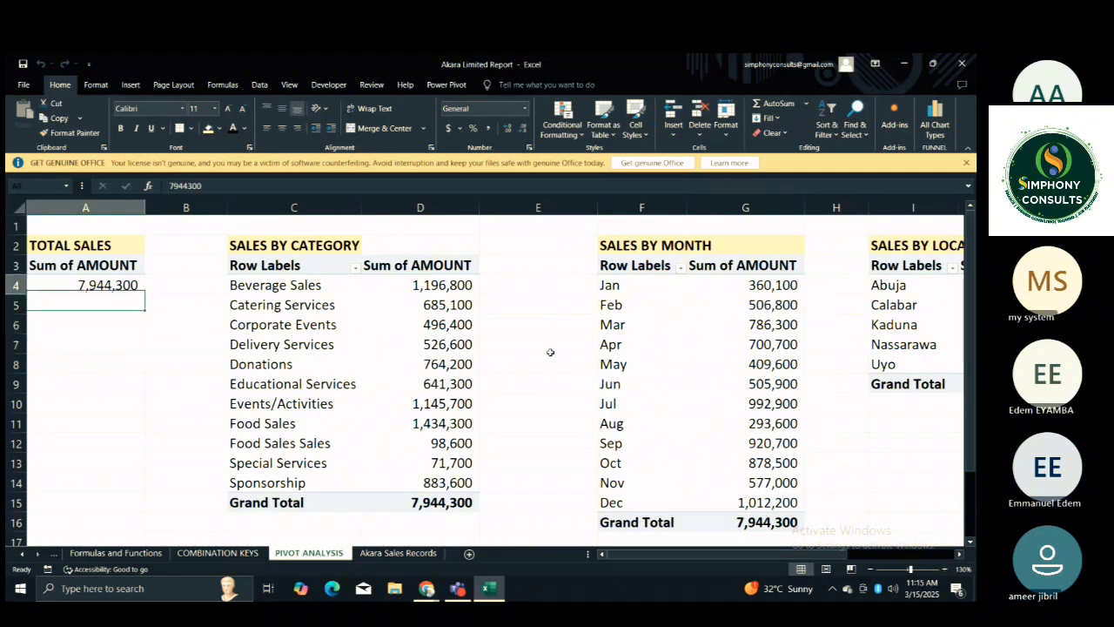
{"action": "key", "text": "Down"}
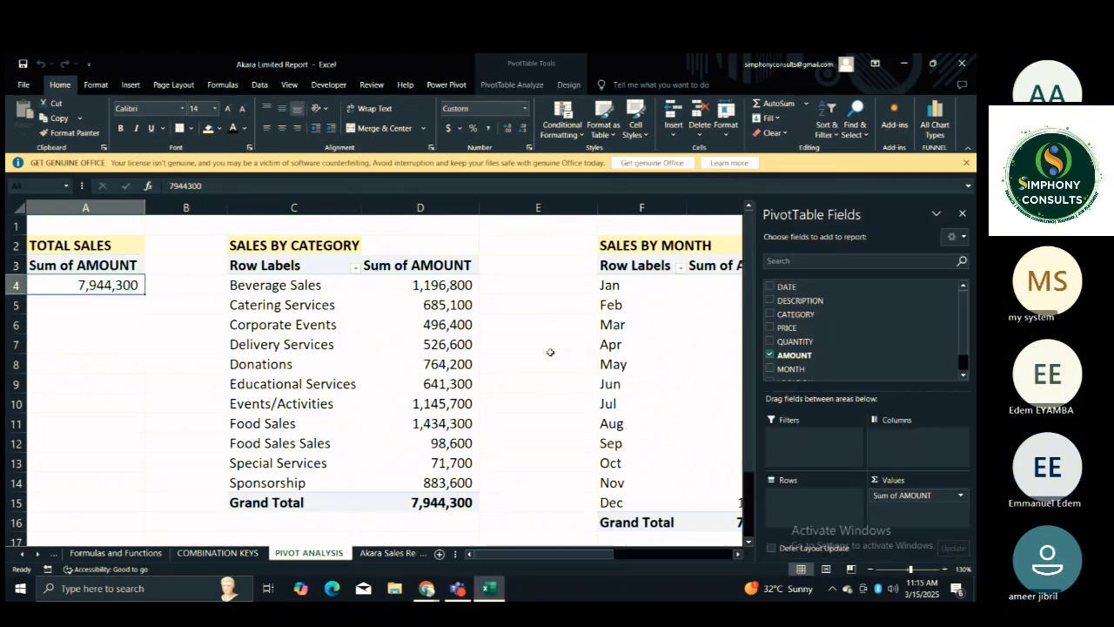
{"action": "key", "text": "Down"}
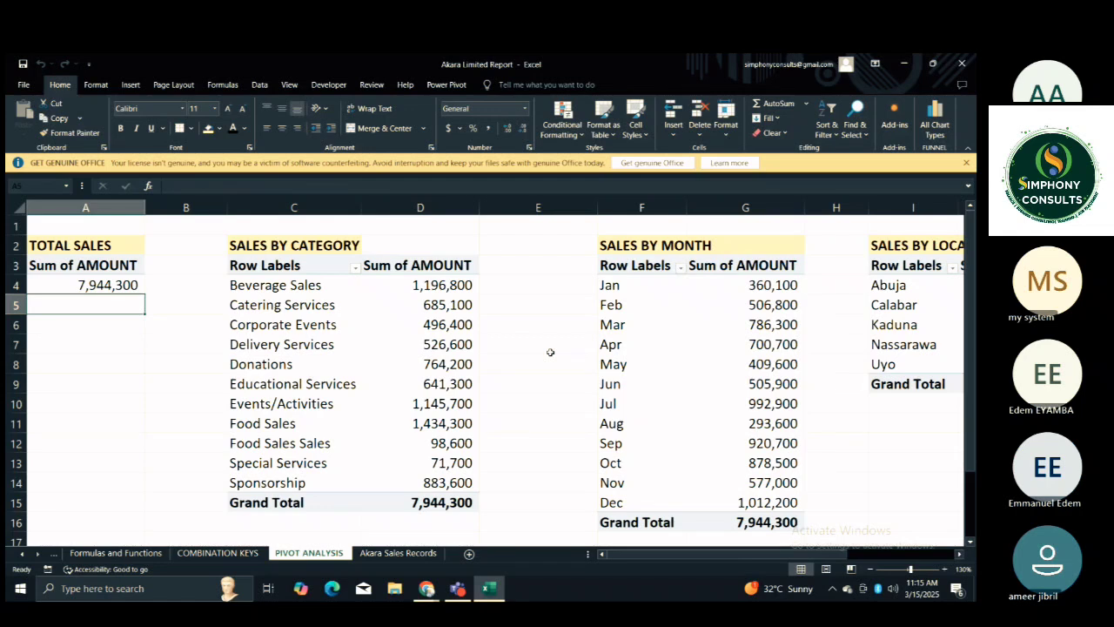
{"action": "key", "text": "Right"}
{"action": "key", "text": "Right"}
{"action": "key", "text": "Right"}
{"action": "key", "text": "Right"}
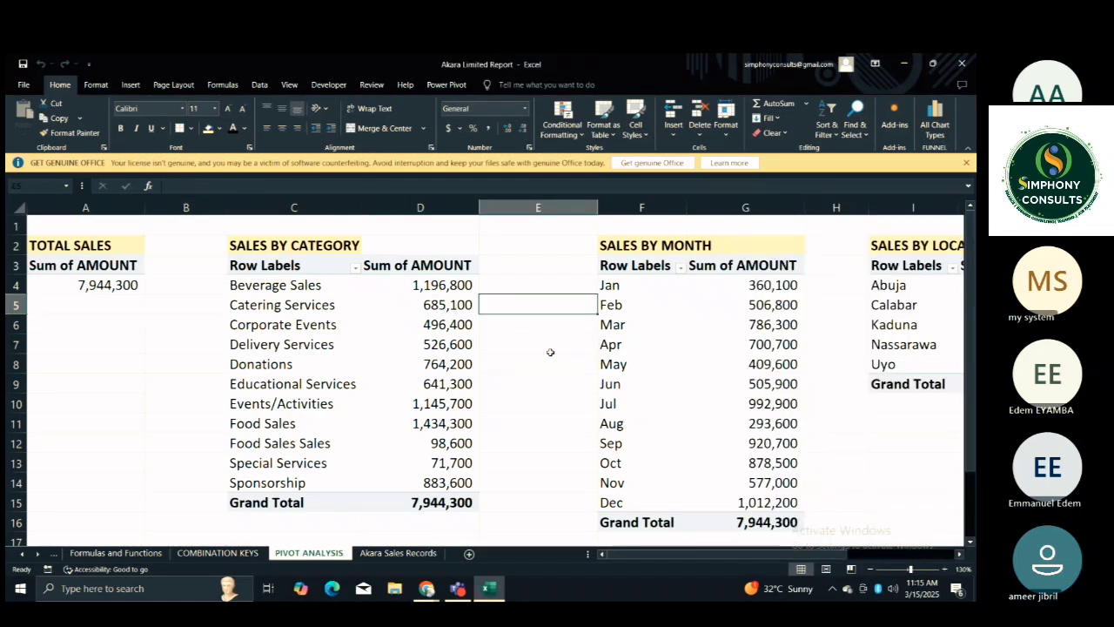
{"action": "key", "text": "Right"}
{"action": "key", "text": "Right"}
{"action": "key", "text": "Right"}
{"action": "key", "text": "Right"}
{"action": "key", "text": "Right"}
{"action": "key", "text": "Right"}
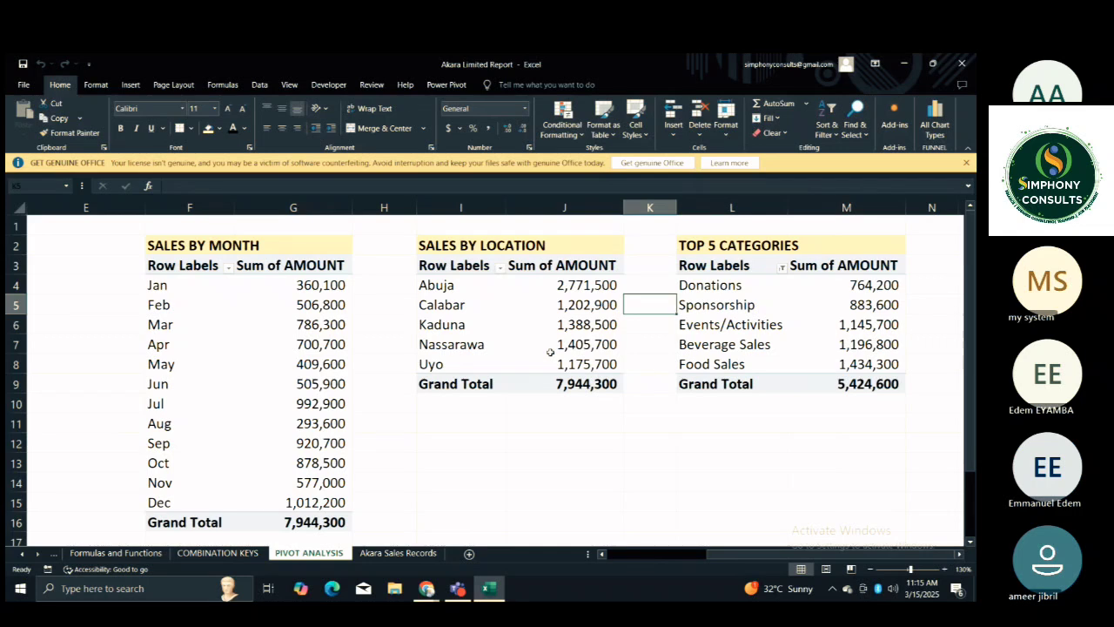
{"action": "key", "text": "Home"}
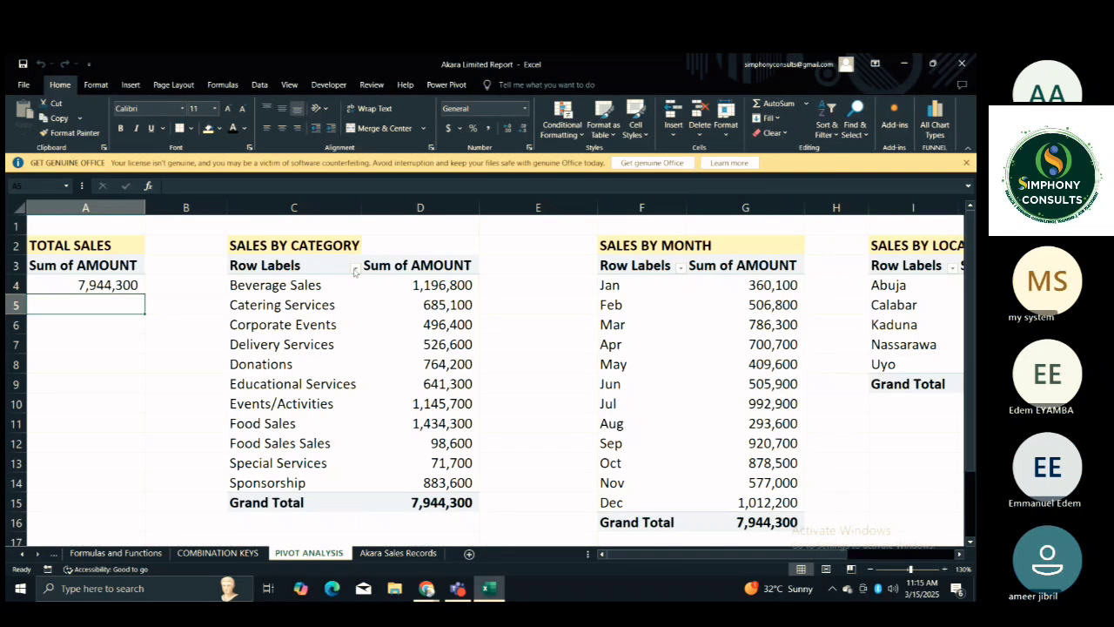
{"action": "left_click", "coordinate": [199, 291]}
{"action": "left_click", "coordinate": [179, 324]}
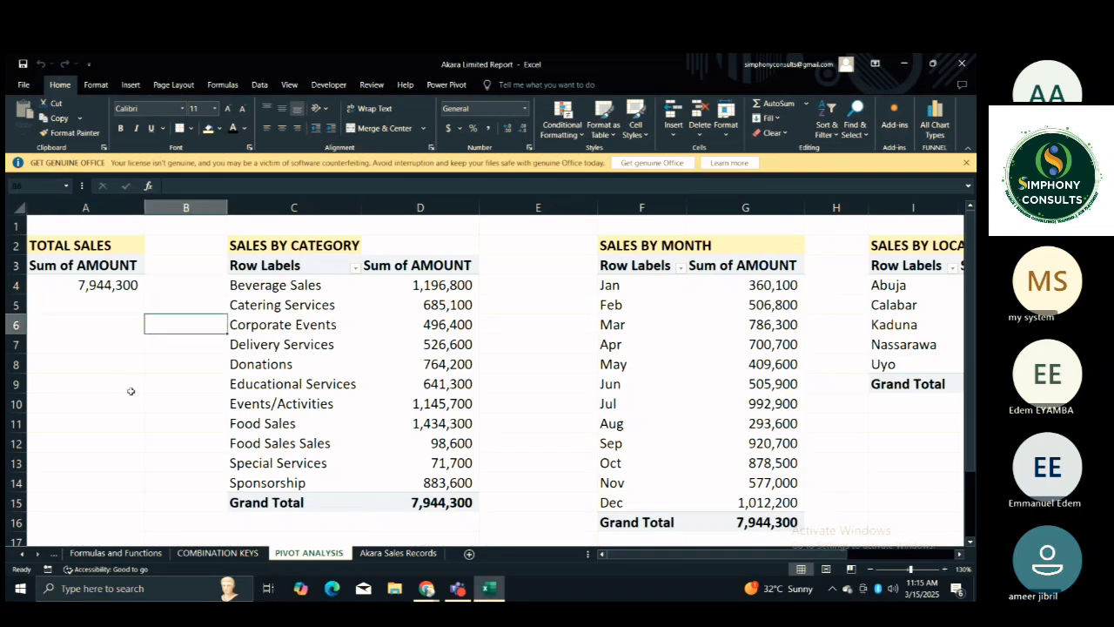
{"action": "left_click", "coordinate": [131, 391]}
Insert two new columns at column B, between the TOTAL SALES and SALES BY CATEGORY PivotTables.
{"action": "left_click", "coordinate": [871, 569]}
{"action": "left_click", "coordinate": [871, 569]}
{"action": "left_click", "coordinate": [871, 569]}
{"action": "left_click", "coordinate": [871, 569]}
{"action": "left_click", "coordinate": [871, 569]}
{"action": "left_click", "coordinate": [871, 570]}
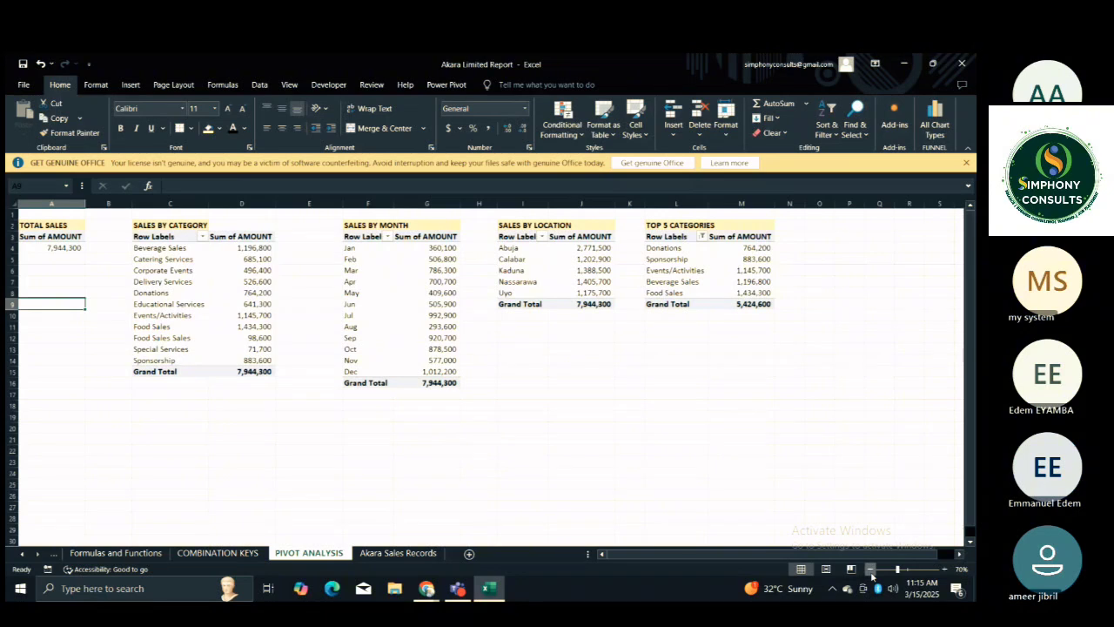
{"action": "left_click", "coordinate": [871, 569]}
{"action": "left_click", "coordinate": [552, 519]}
{"action": "left_click", "coordinate": [314, 422]}
{"action": "key", "text": "Left"}
{"action": "key", "text": "Left"}
{"action": "key", "text": "Left"}
{"action": "key", "text": "Left"}
{"action": "key", "text": "Left"}
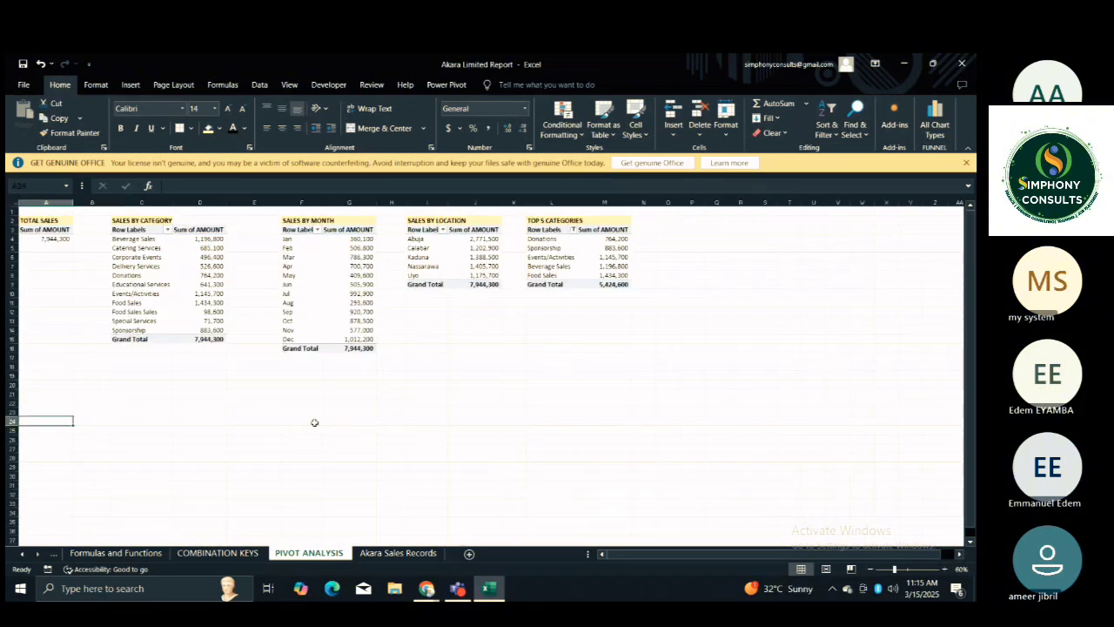
{"action": "left_click", "coordinate": [57, 277]}
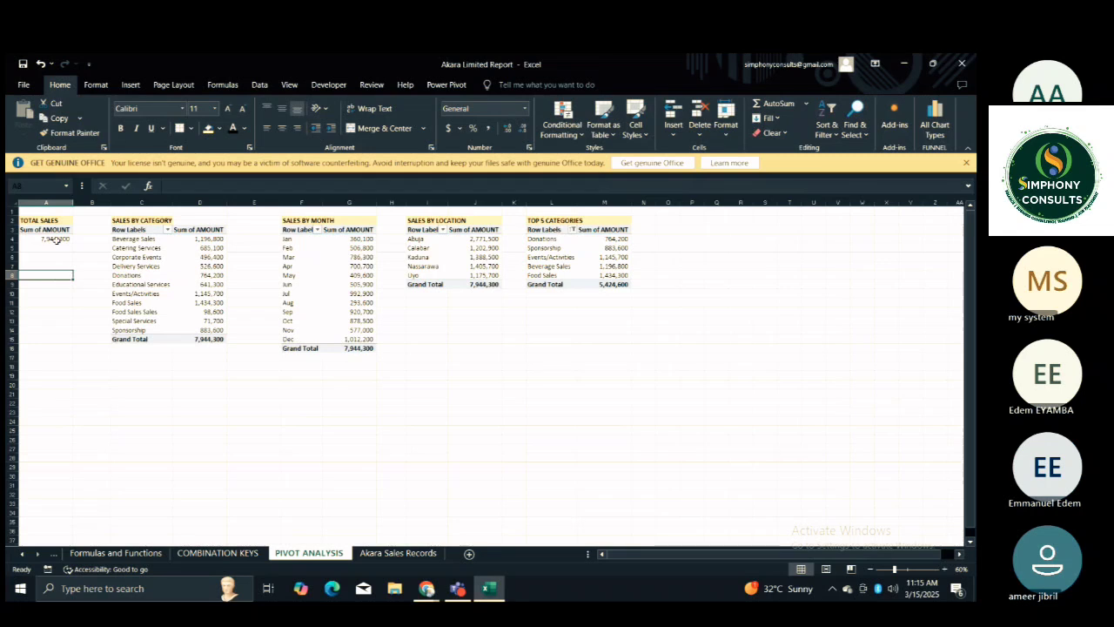
{"action": "left_click", "coordinate": [87, 202]}
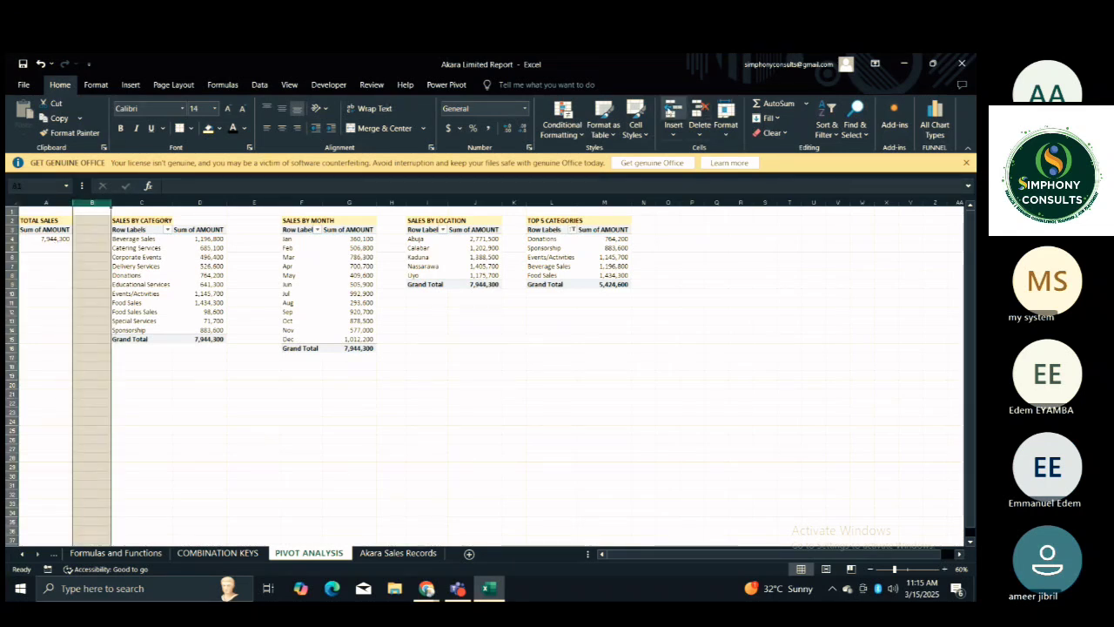
{"action": "left_click", "coordinate": [670, 110]}
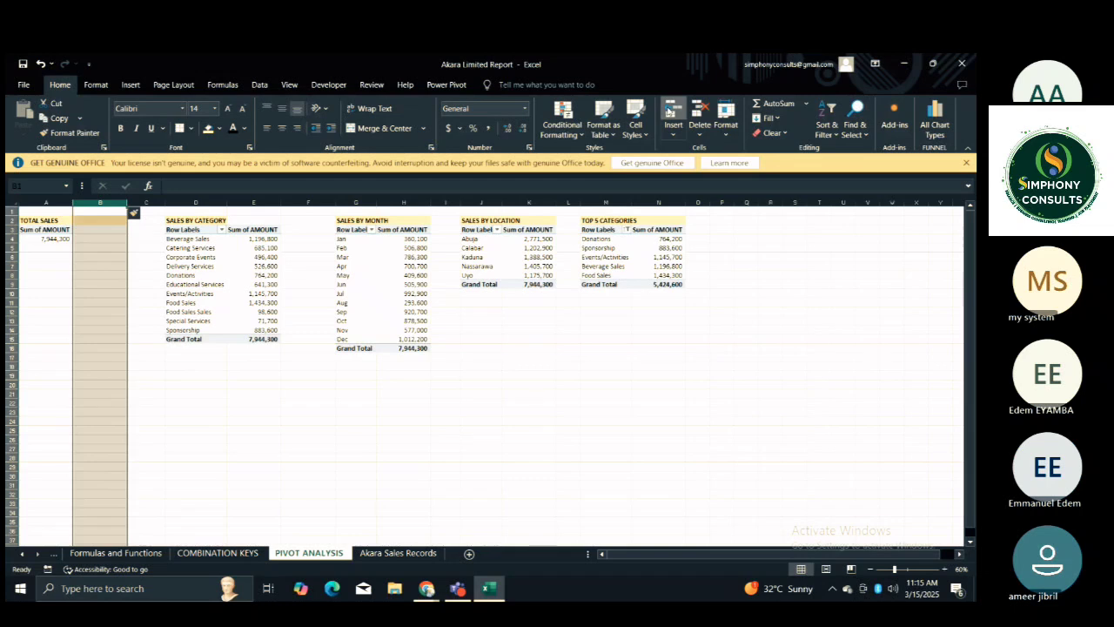
{"action": "left_click", "coordinate": [671, 110]}
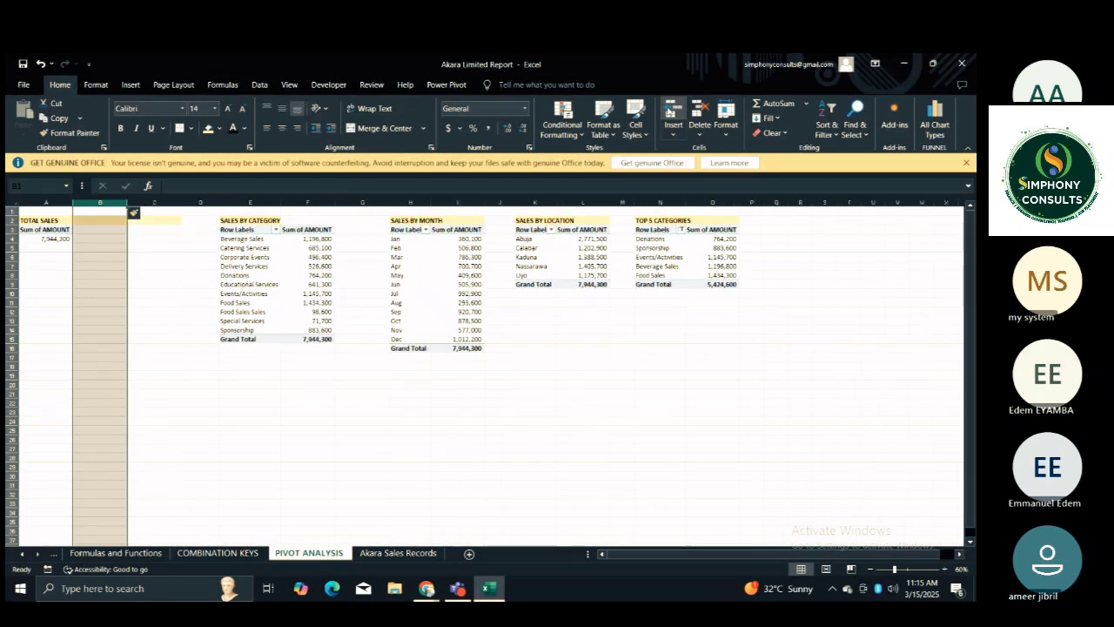
Insert two new columns at column G, between the SALES BY CATEGORY and SALES BY MONTH PivotTables.
{"action": "left_click", "coordinate": [362, 202]}
{"action": "left_click", "coordinate": [674, 112]}
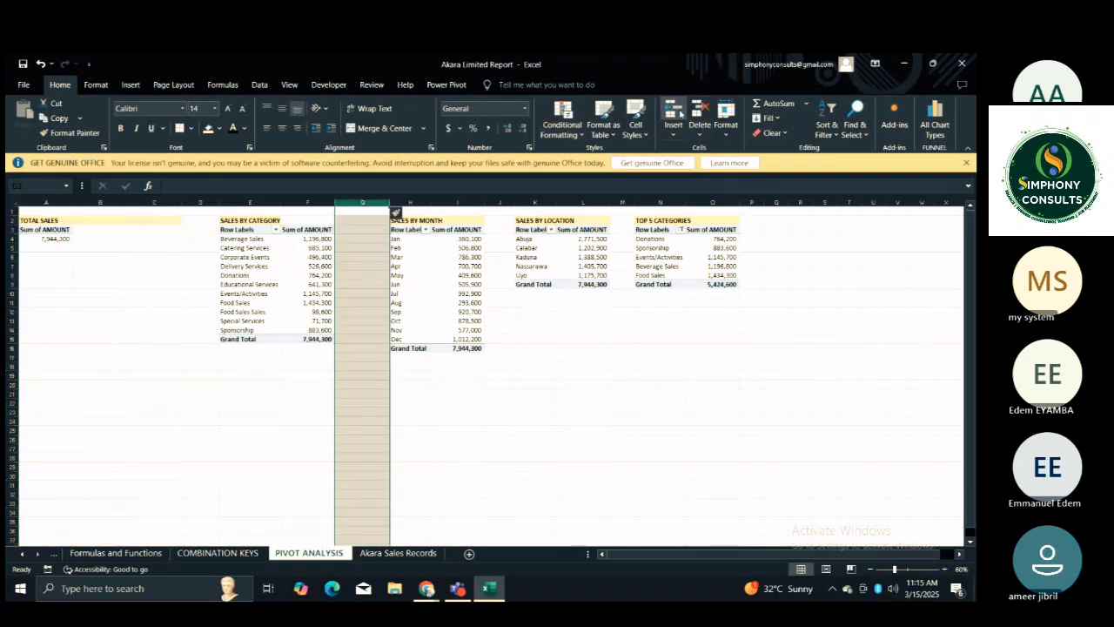
{"action": "left_click", "coordinate": [680, 113]}
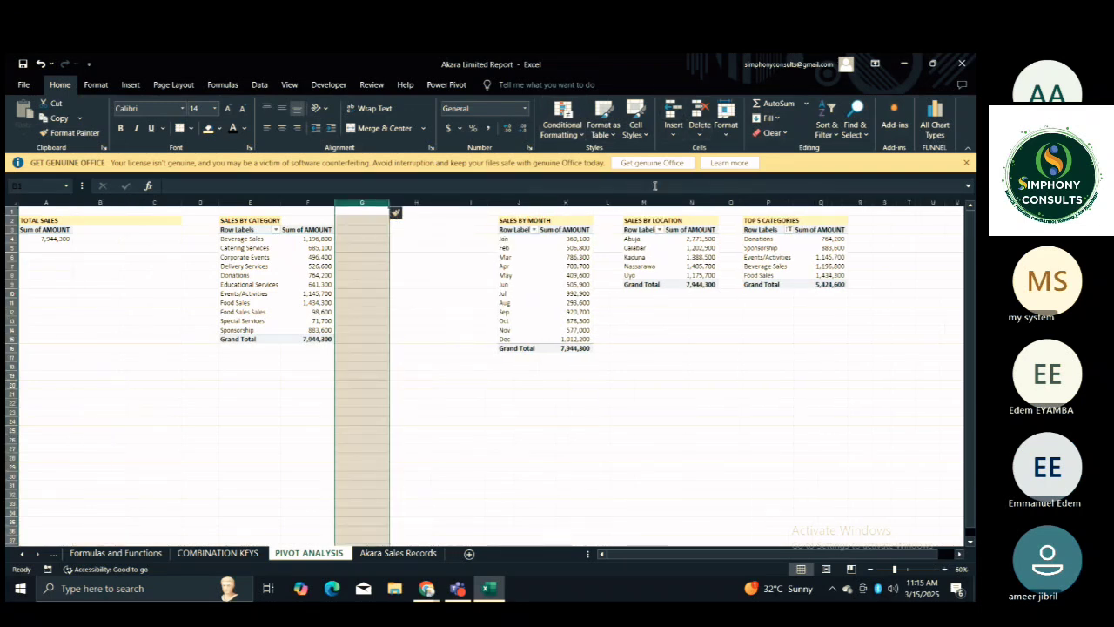
Insert two new columns at column L before SALES BY LOCATION and two at column Q before TOP 5 CATEGORIES.
{"action": "left_click", "coordinate": [613, 202]}
{"action": "left_click", "coordinate": [674, 111]}
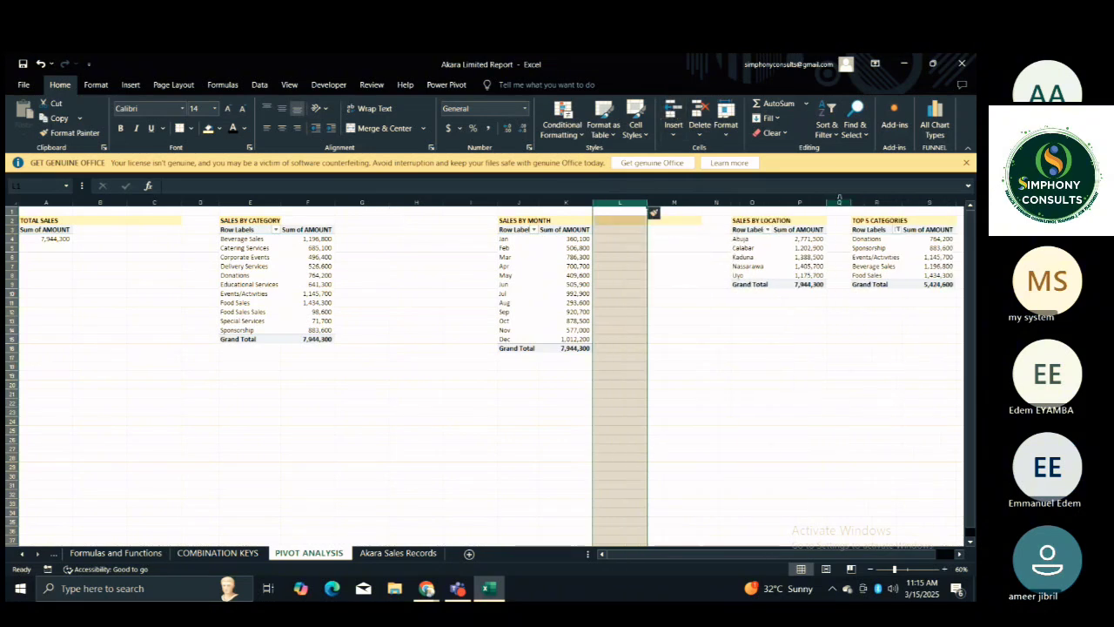
{"action": "left_click", "coordinate": [838, 202]}
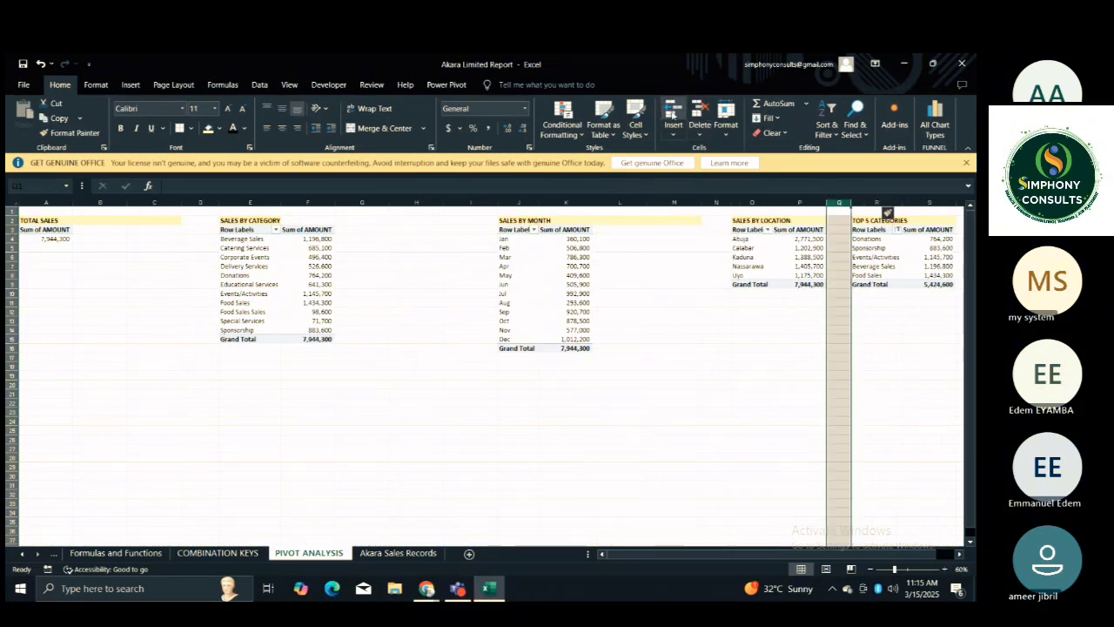
{"action": "left_click", "coordinate": [674, 111]}
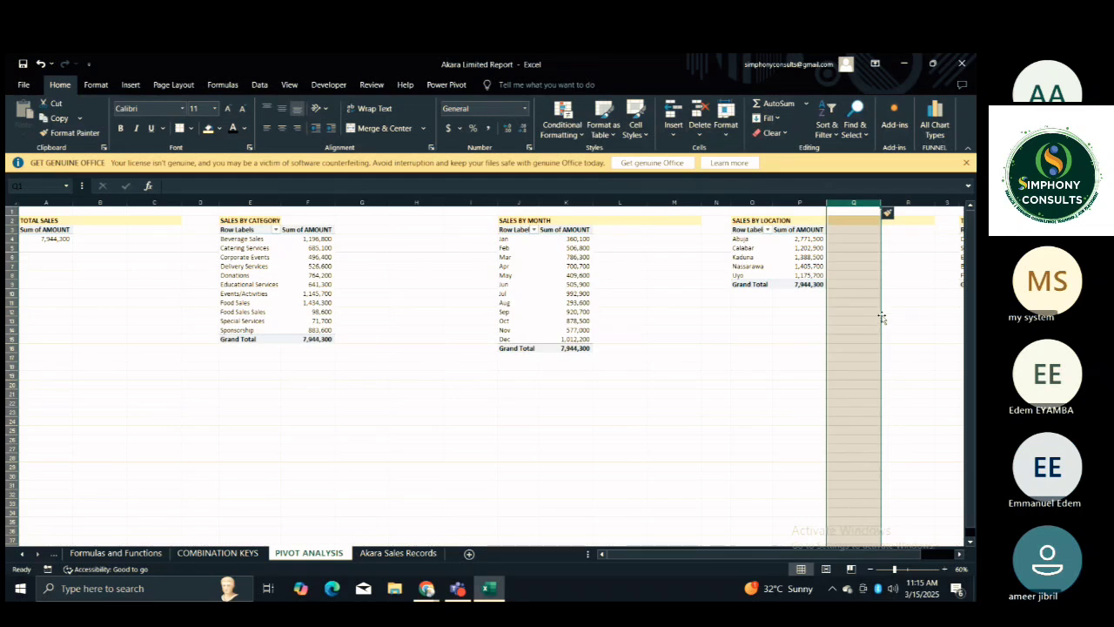
Check the spacing between the PivotTables out to TOP 5 CATEGORIES and back to the first column.
{"action": "left_click", "coordinate": [894, 338]}
{"action": "key", "text": "Right"}
{"action": "key", "text": "Right"}
{"action": "key", "text": "Right"}
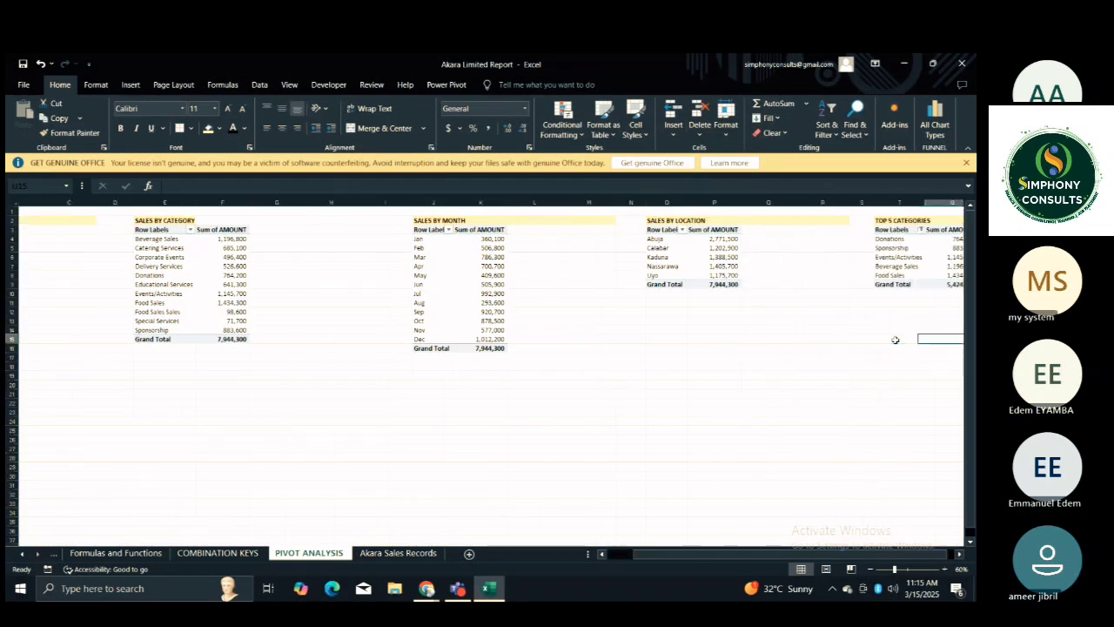
{"action": "key", "text": "Right"}
{"action": "key", "text": "Right"}
{"action": "key", "text": "Right"}
{"action": "key", "text": "Left"}
{"action": "key", "text": "Left"}
{"action": "key", "text": "Left"}
{"action": "key", "text": "Left"}
{"action": "key", "text": "Left"}
{"action": "key", "text": "Left"}
{"action": "key", "text": "Left"}
{"action": "key", "text": "Left"}
{"action": "key", "text": "Left"}
{"action": "key", "text": "Left"}
{"action": "key", "text": "Left"}
{"action": "key", "text": "Left"}
{"action": "key", "text": "Left"}
{"action": "key", "text": "Left"}
{"action": "key", "text": "Left"}
{"action": "key", "text": "Left"}
{"action": "key", "text": "Left"}
{"action": "key", "text": "Left"}
{"action": "key", "text": "Left"}
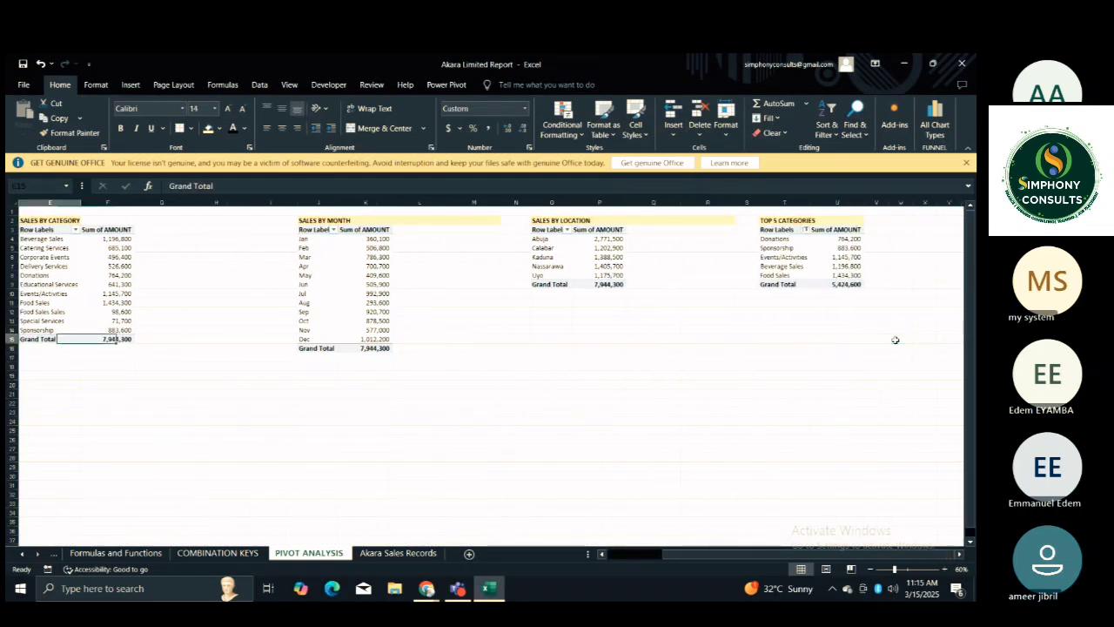
{"action": "key", "text": "Left"}
{"action": "key", "text": "Left"}
{"action": "key", "text": "Left"}
{"action": "key", "text": "Left"}
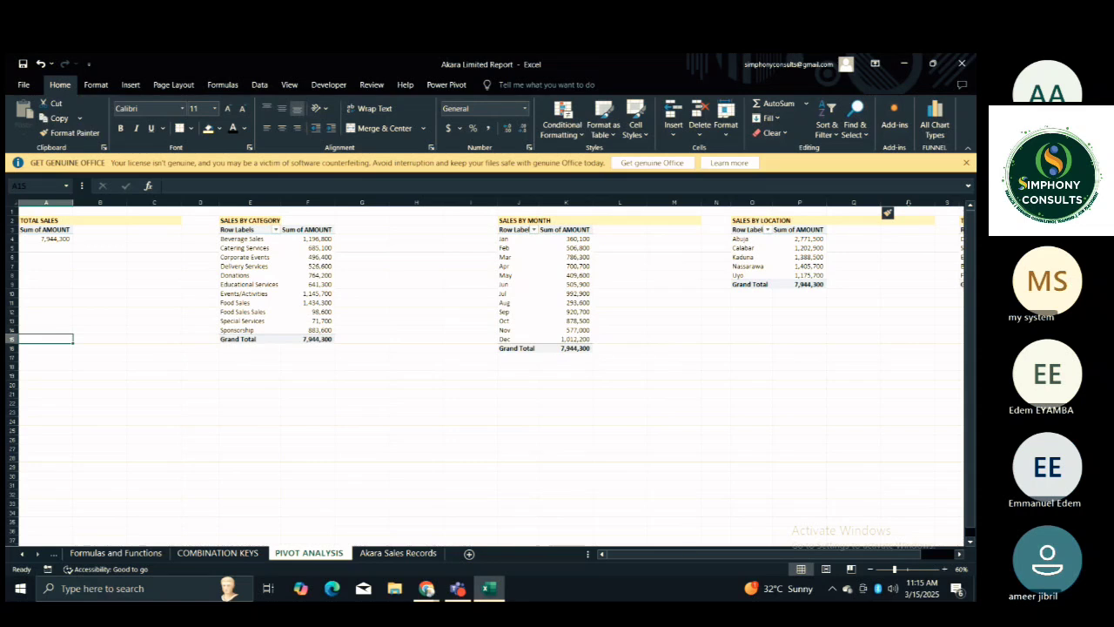
Delete the surplus blank column C between the TOTAL SALES and SALES BY CATEGORY PivotTables.
{"action": "left_click", "coordinate": [157, 257]}
{"action": "left_click", "coordinate": [157, 247]}
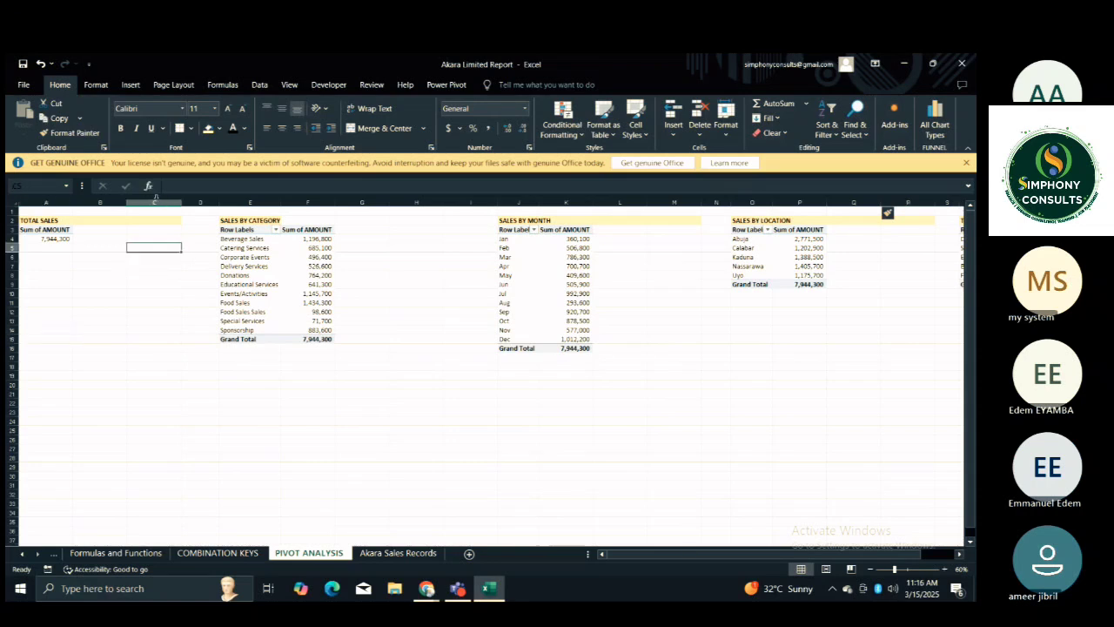
{"action": "left_click", "coordinate": [154, 202]}
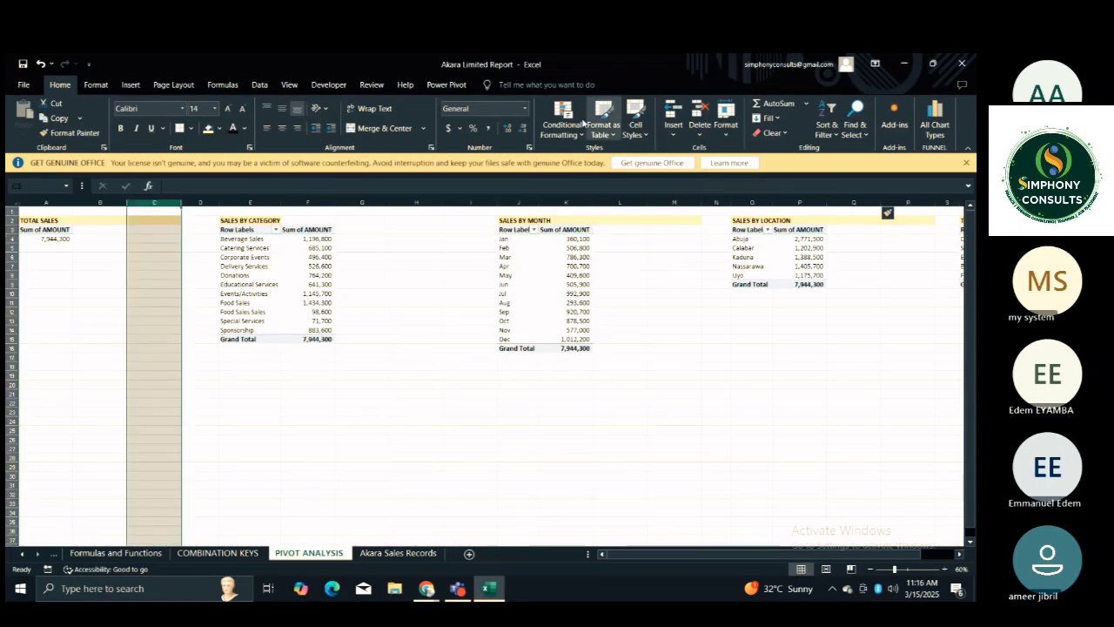
{"action": "left_click", "coordinate": [699, 111]}
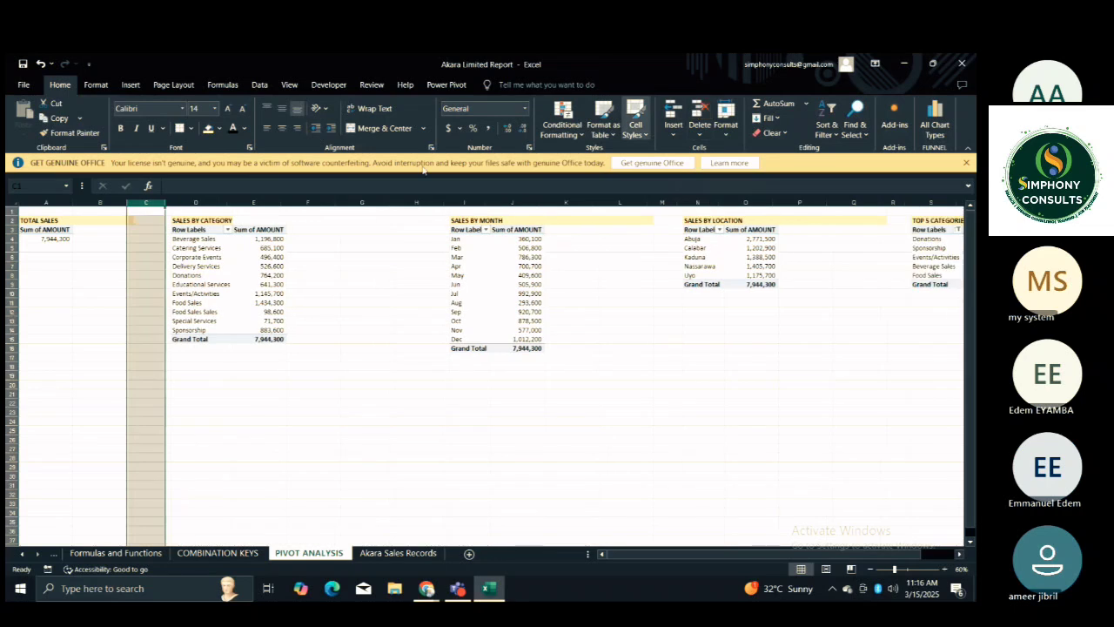
Enter a GETPIVOTDATA formula in B5 that pulls the Sum of AMOUNT from the TOTAL SALES PivotTable.
{"action": "left_click_drag", "start_coordinate": [87, 251], "coordinate": [102, 315]}
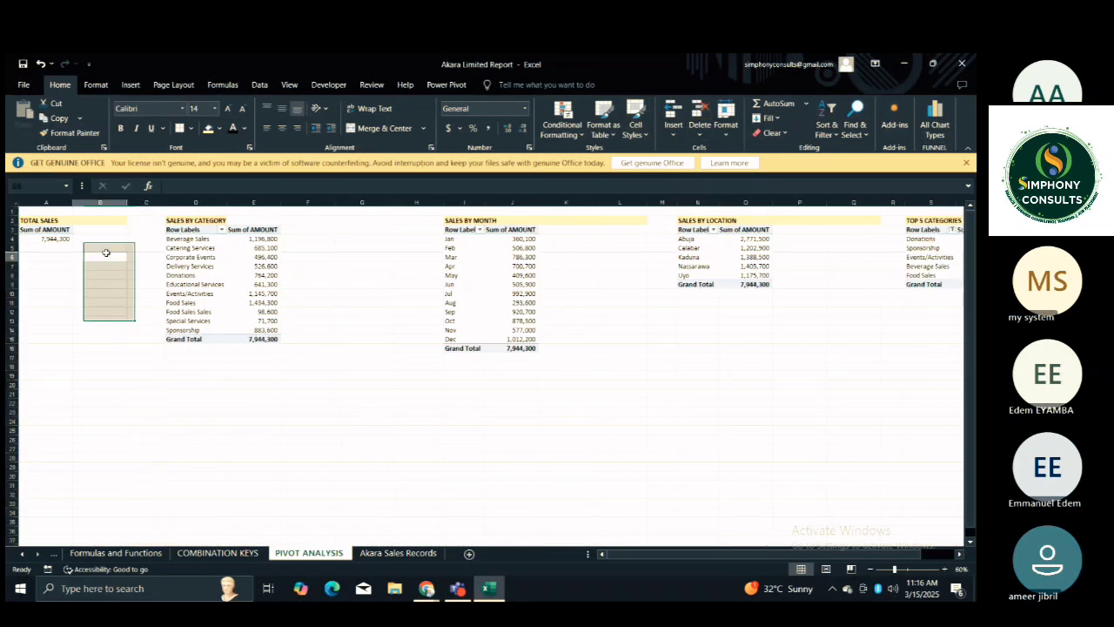
{"action": "left_click", "coordinate": [104, 254]}
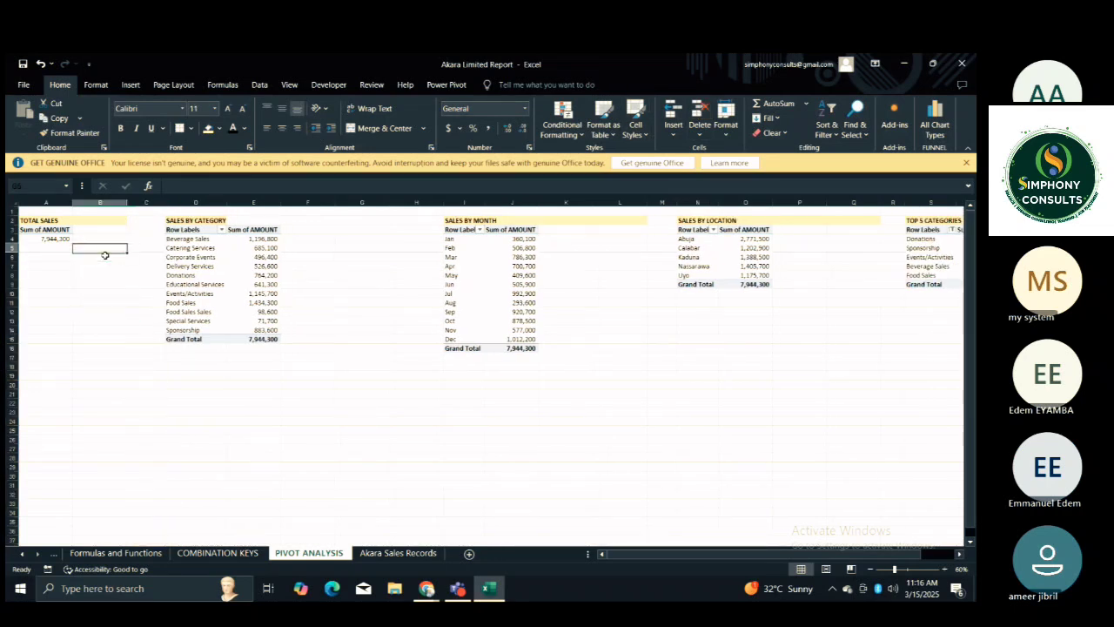
{"action": "type", "text": "="}
{"action": "left_click", "coordinate": [52, 237]}
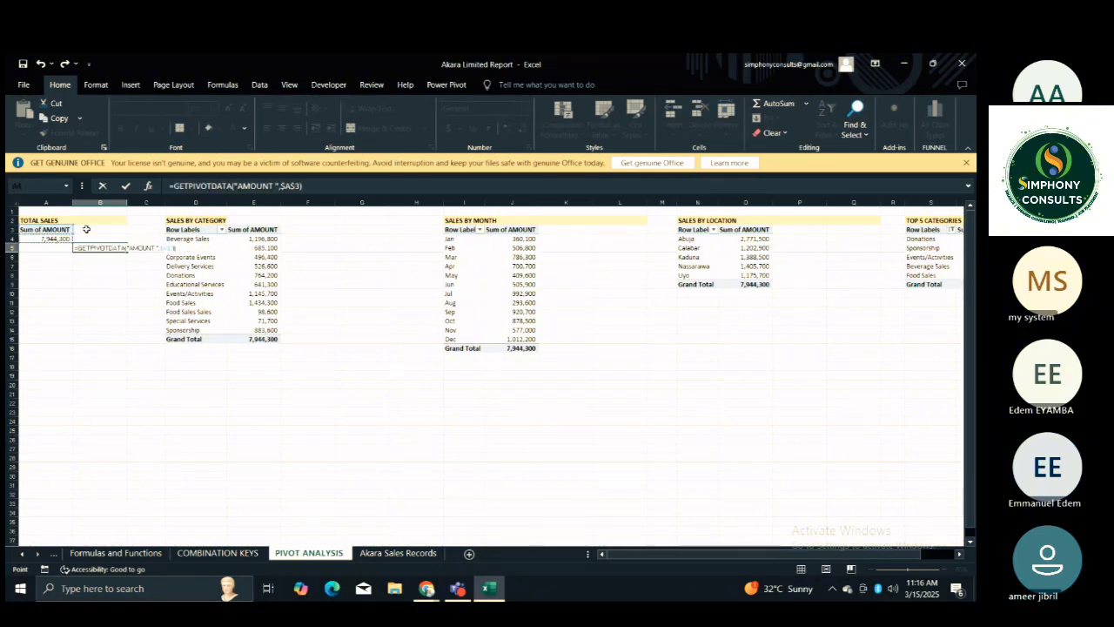
{"action": "key", "text": "Return"}
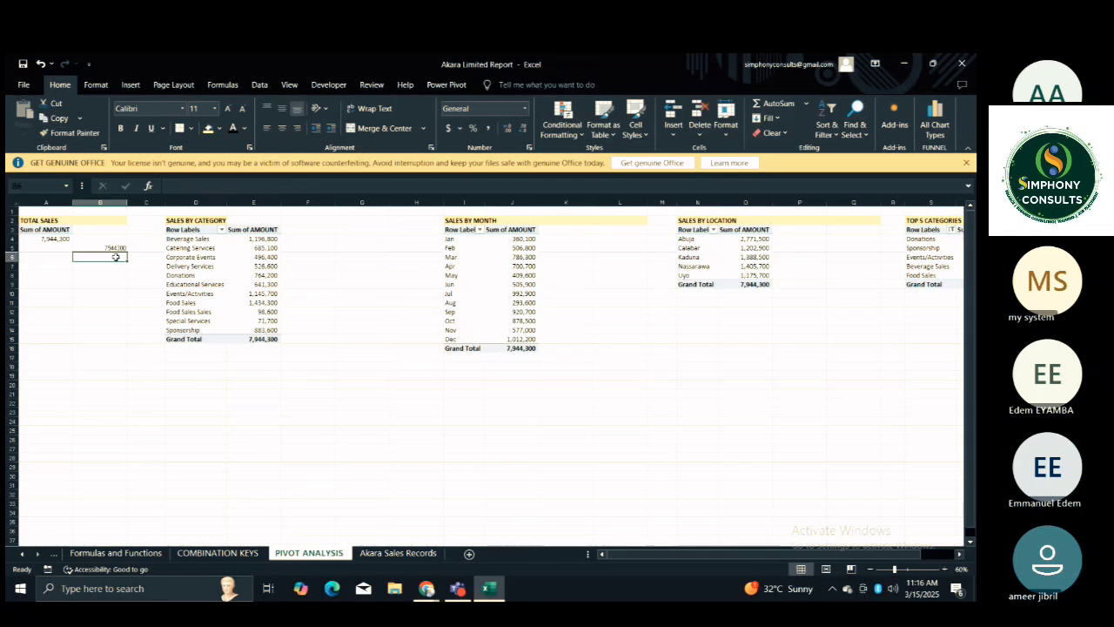
Apply the comma number style to the whole of column B.
{"action": "left_click", "coordinate": [101, 202]}
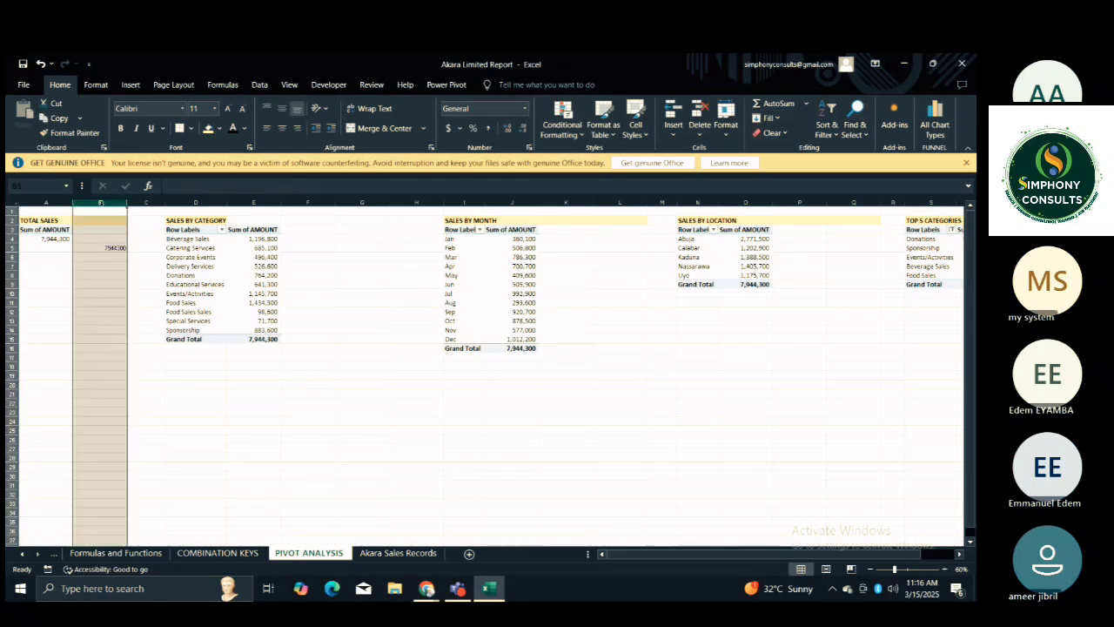
{"action": "left_click", "coordinate": [489, 129]}
{"action": "left_click", "coordinate": [307, 338]}
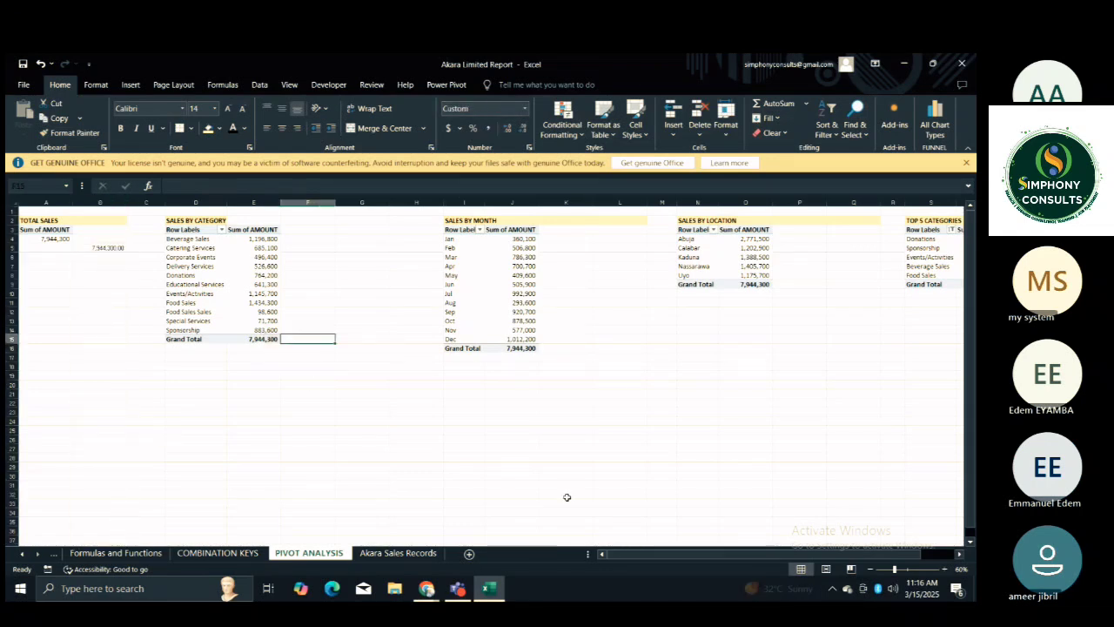
Enlarge the worksheet view to 90% and return to the TOTAL SALES PivotTable in column A.
{"action": "left_click", "coordinate": [945, 569]}
{"action": "left_click", "coordinate": [946, 569]}
{"action": "left_click", "coordinate": [626, 507]}
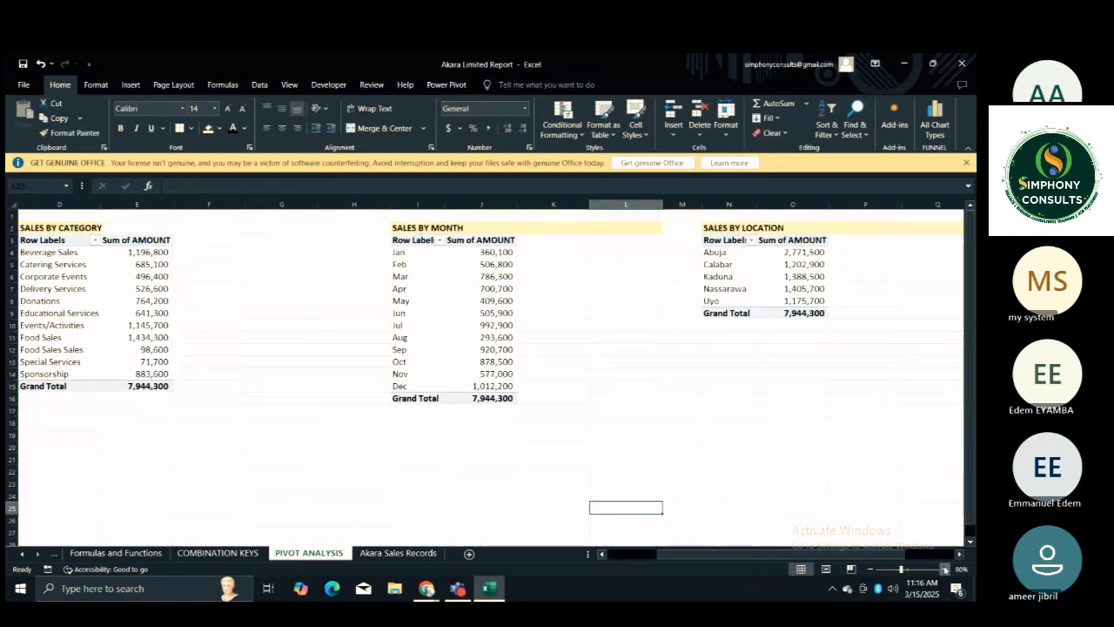
{"action": "left_click", "coordinate": [945, 569]}
{"action": "left_click", "coordinate": [465, 461]}
{"action": "key", "text": "Up"}
{"action": "key", "text": "Left"}
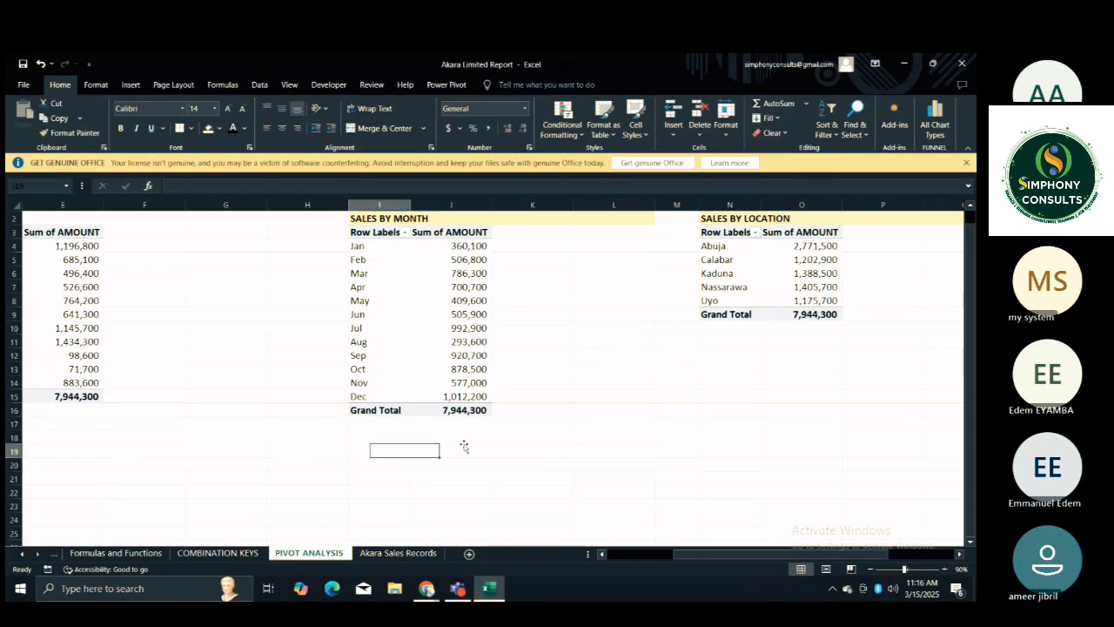
{"action": "key", "text": "Home"}
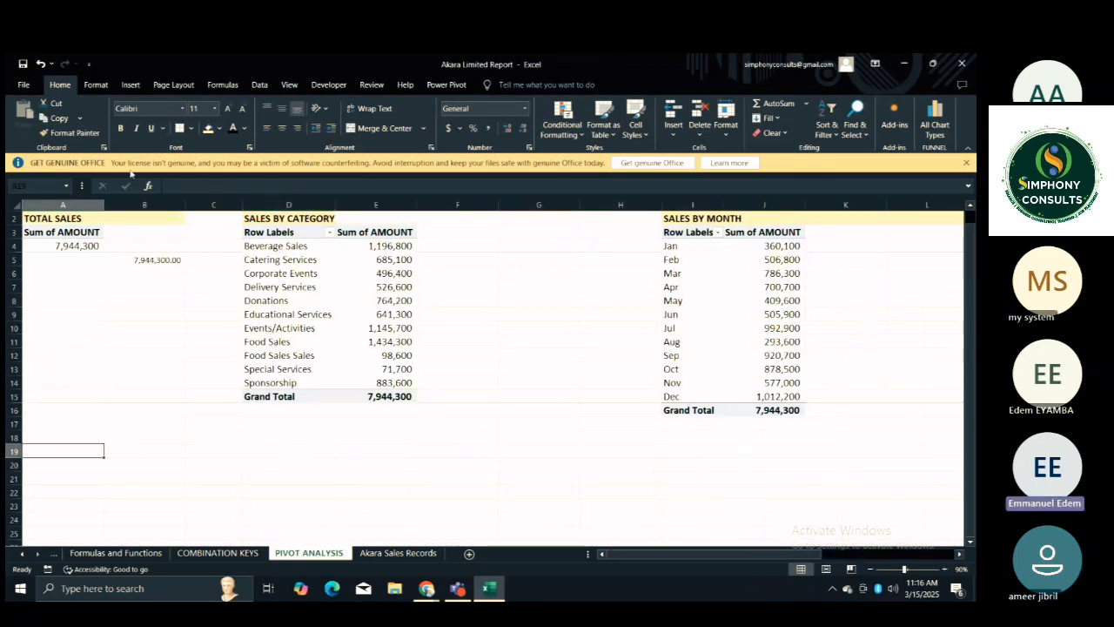
Re-enter the formula in B5 as a reference to the TOTAL SALES amount in A4.
{"action": "left_click", "coordinate": [137, 218]}
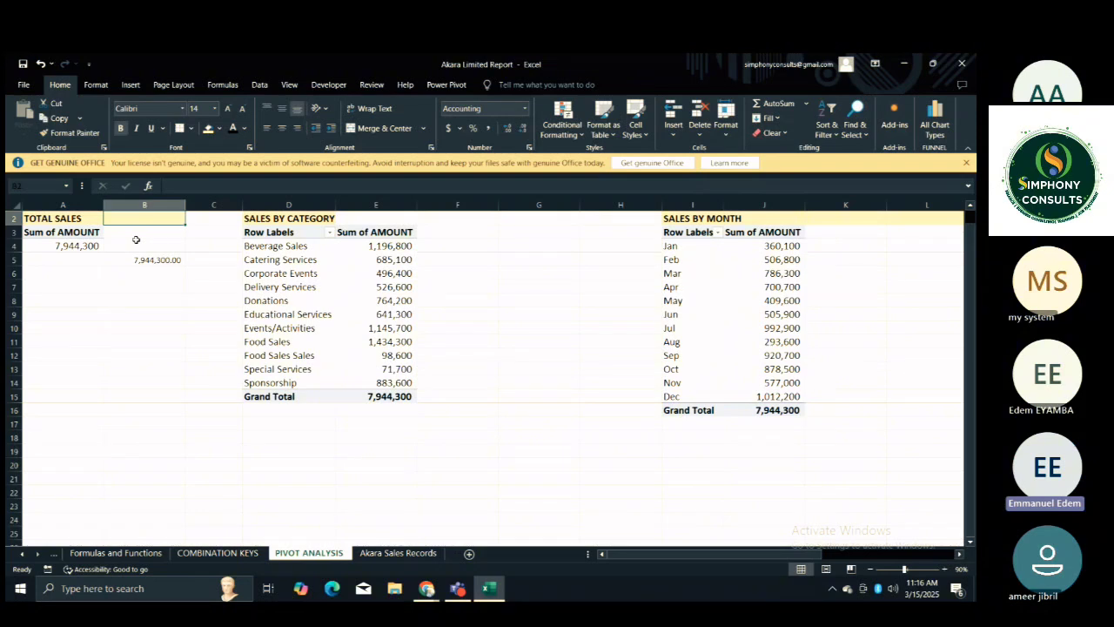
{"action": "left_click", "coordinate": [134, 259]}
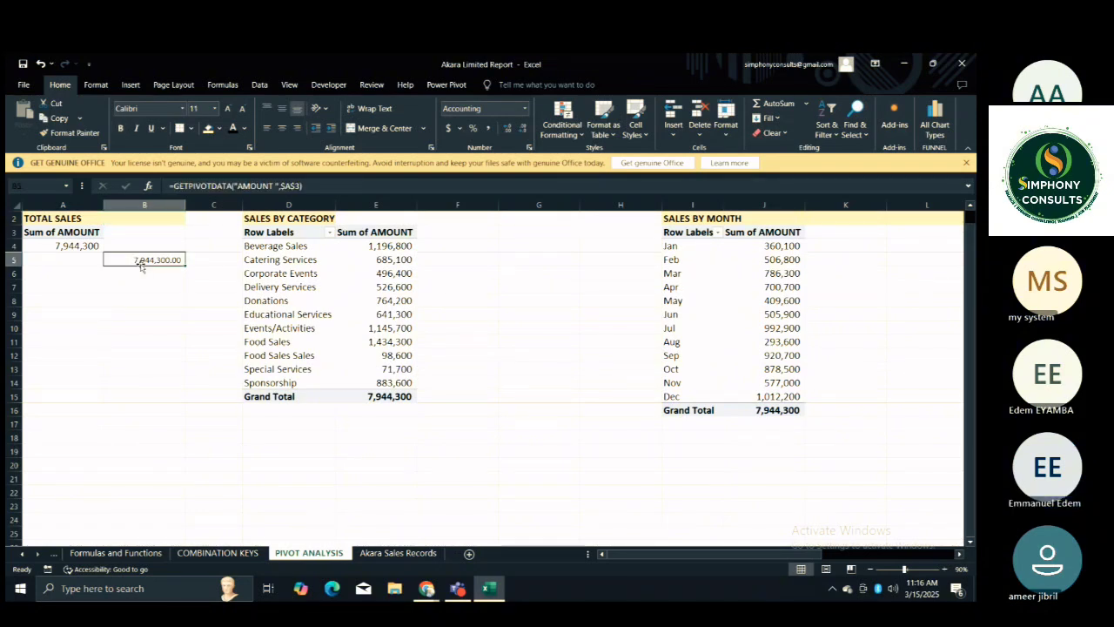
{"action": "type", "text": "="}
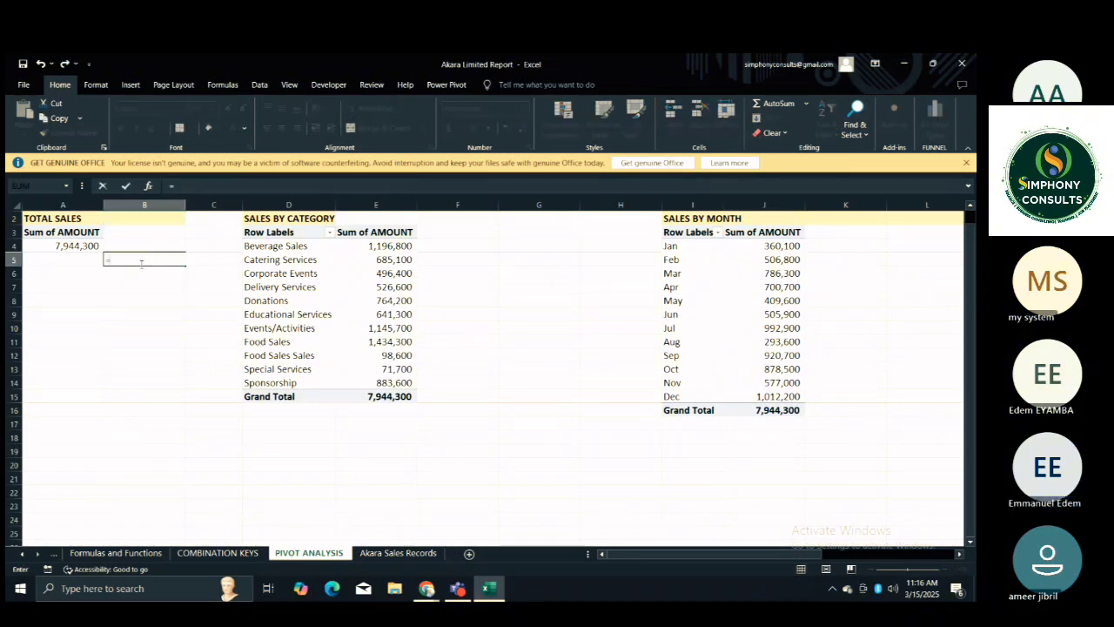
{"action": "left_click", "coordinate": [72, 247]}
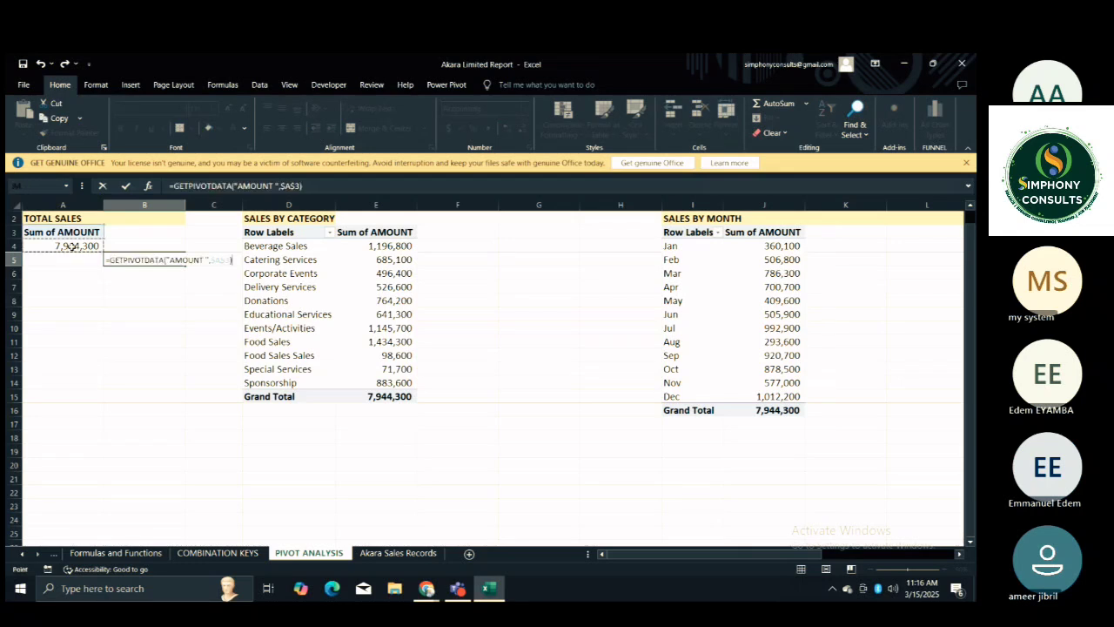
{"action": "key", "text": "Return"}
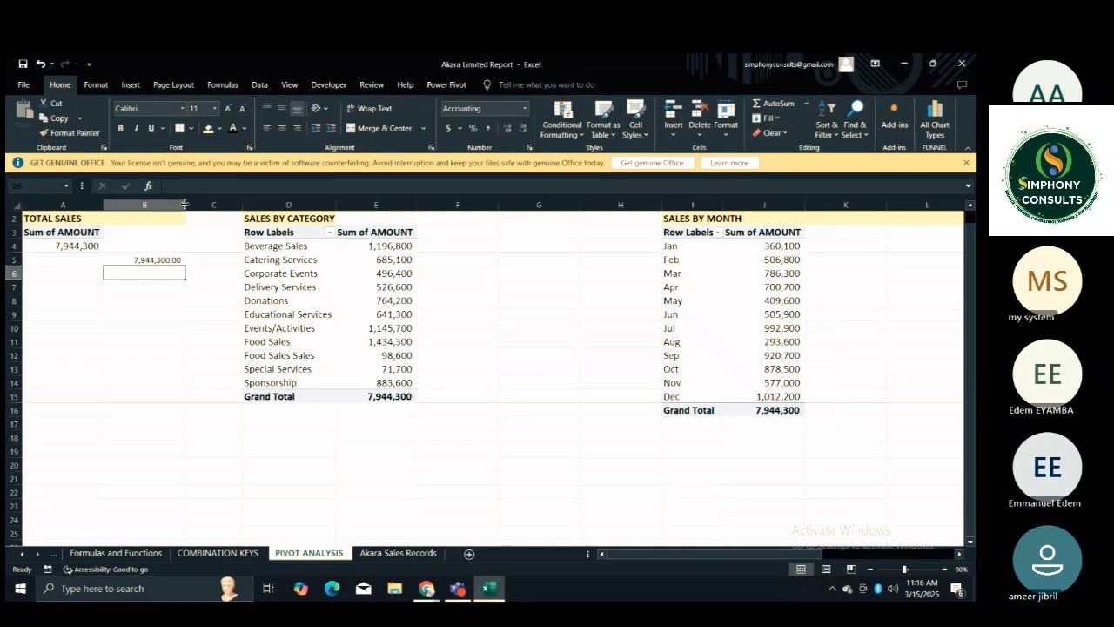
Set the font size of the PivotTable columns, from column A across the sheet, to 22.
{"action": "left_click_drag", "start_coordinate": [62, 204], "coordinate": [922, 261]}
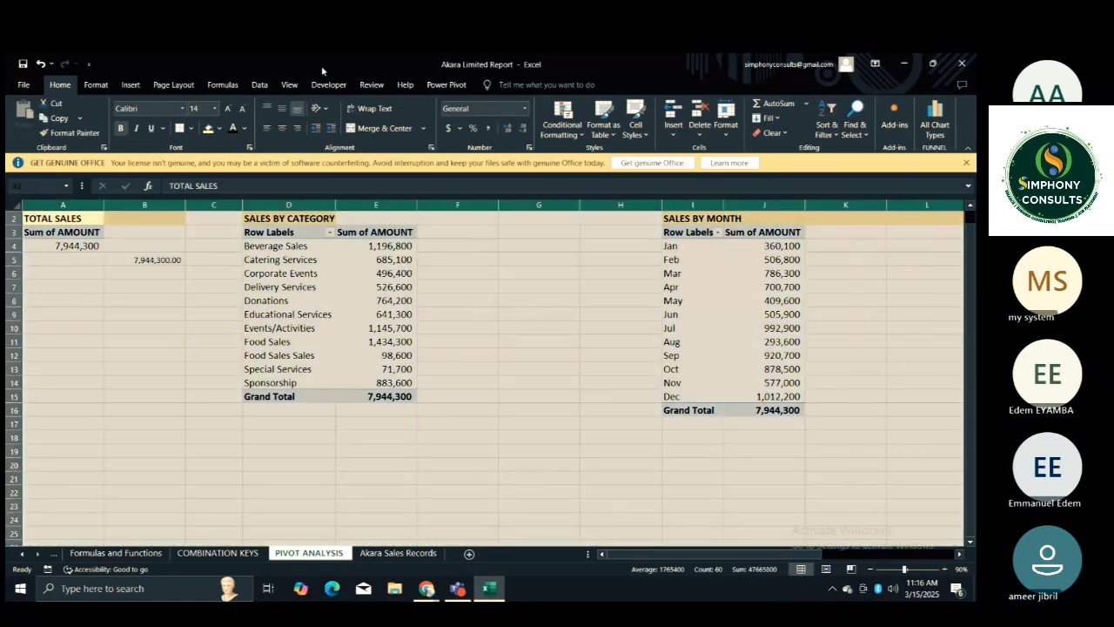
{"action": "left_click", "coordinate": [242, 108]}
{"action": "left_click", "coordinate": [241, 107]}
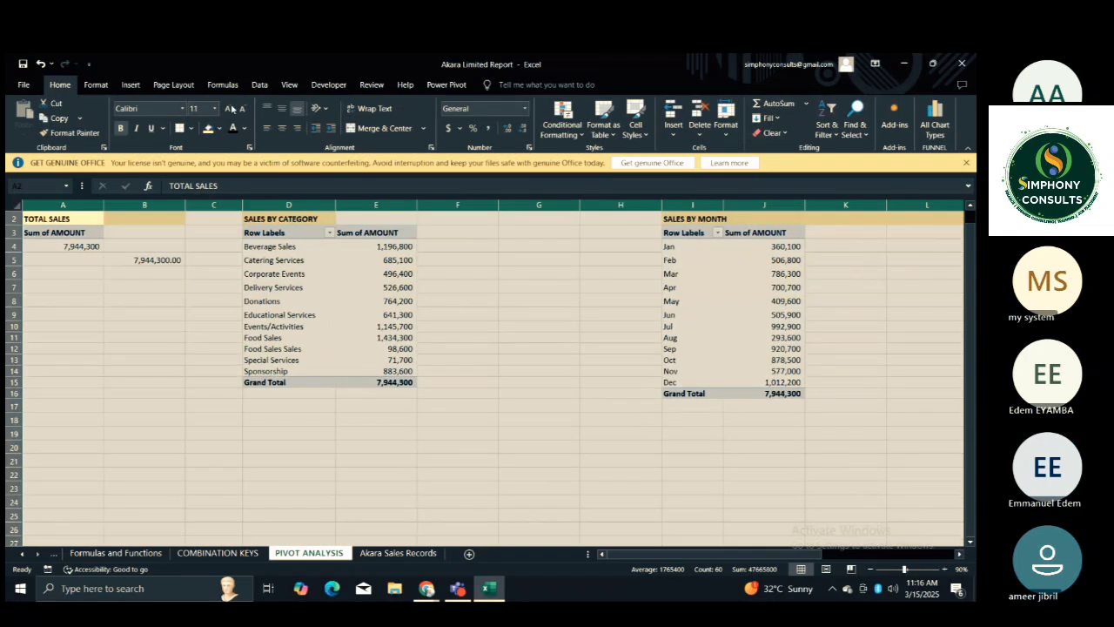
{"action": "left_click", "coordinate": [228, 108]}
{"action": "left_click", "coordinate": [228, 107]}
{"action": "left_click", "coordinate": [228, 108]}
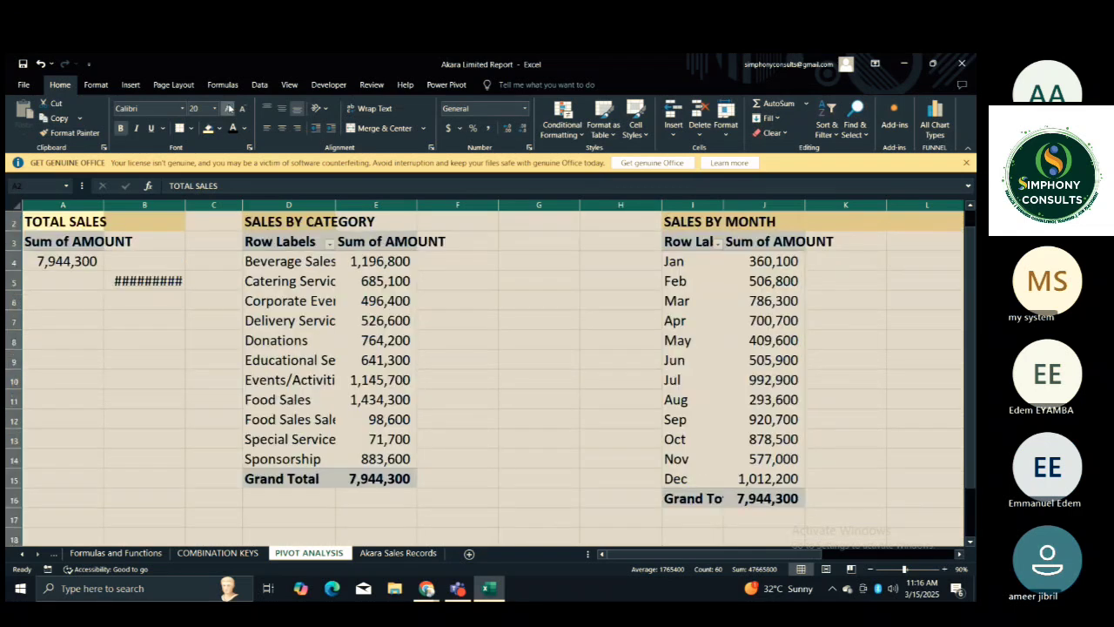
{"action": "left_click", "coordinate": [228, 108]}
{"action": "left_click", "coordinate": [228, 108]}
{"action": "left_click", "coordinate": [228, 108]}
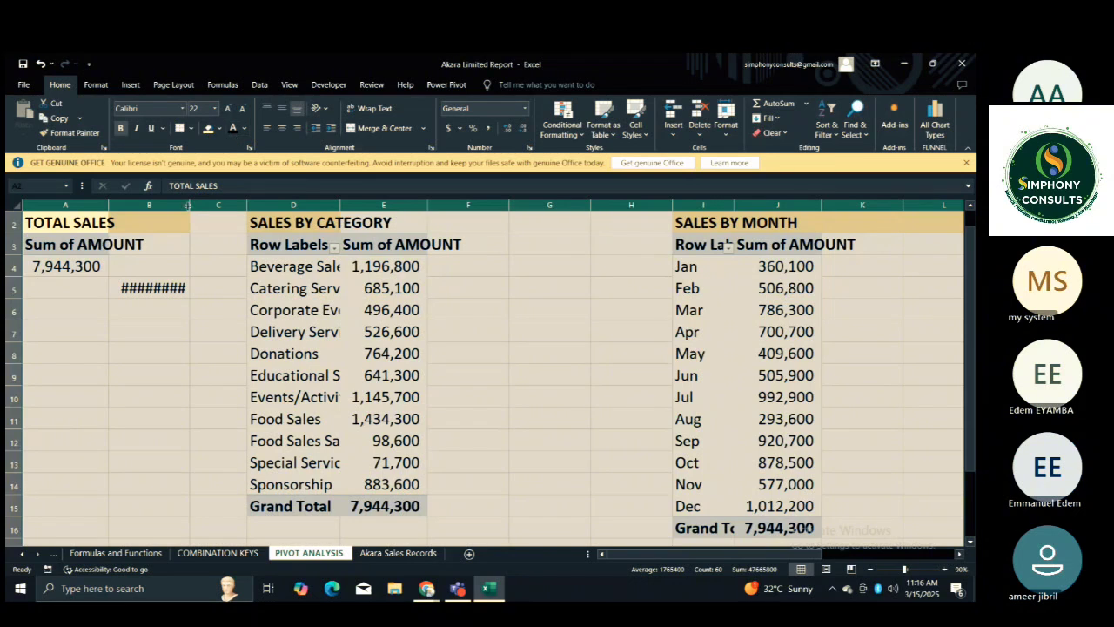
Widen all the selected PivotTable columns together so the amount in B5 fits its cell.
{"action": "left_click_drag", "start_coordinate": [188, 205], "coordinate": [219, 213]}
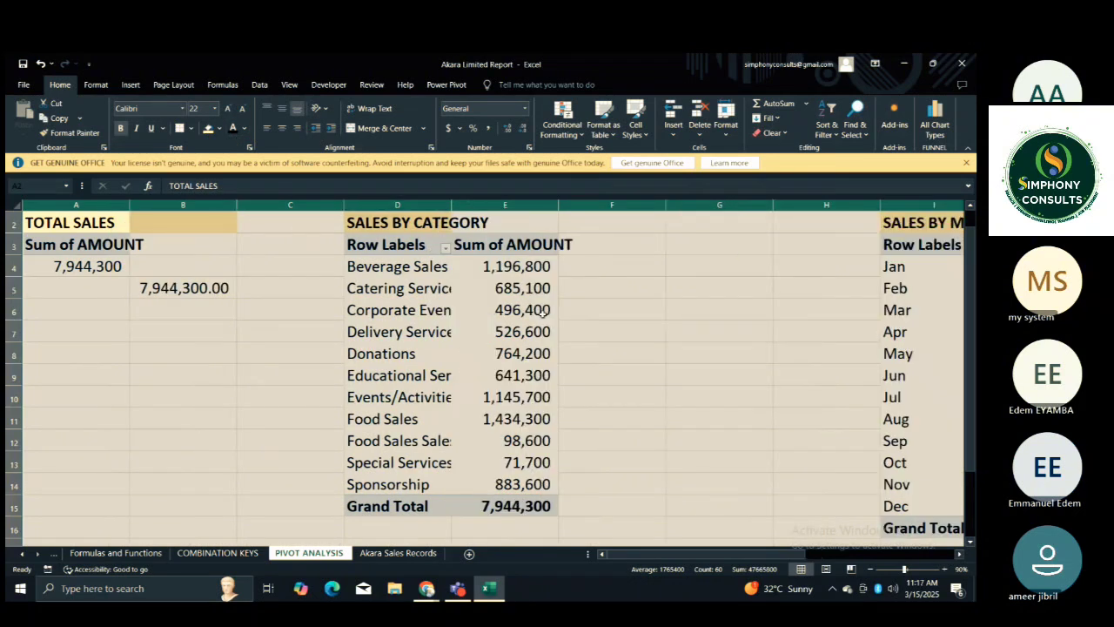
{"action": "left_click", "coordinate": [597, 331]}
{"action": "left_click", "coordinate": [267, 333]}
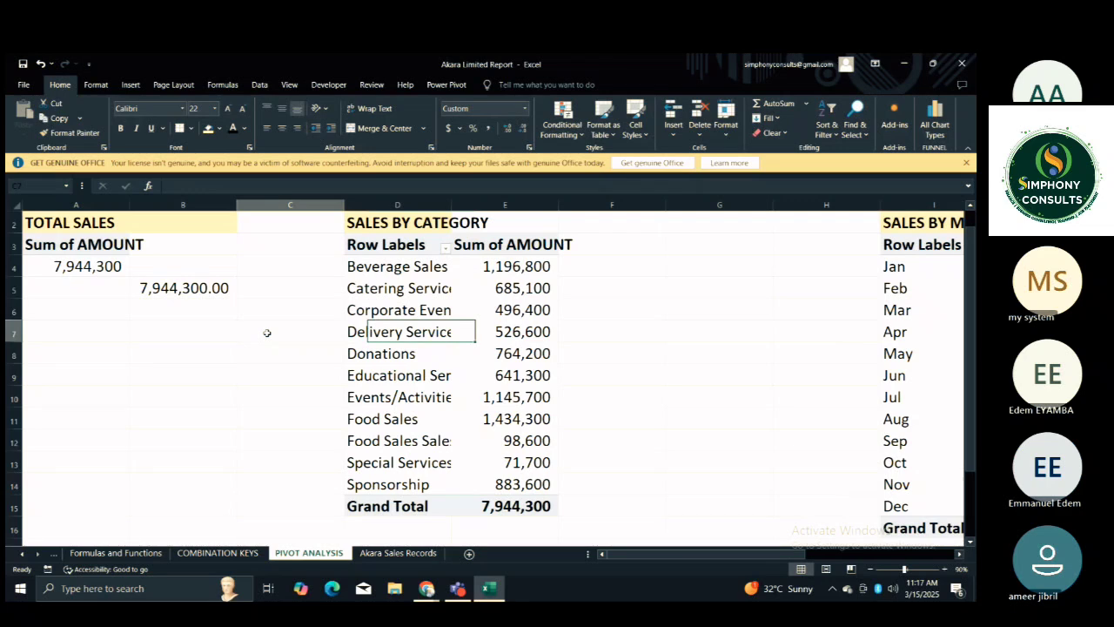
Clear B5 and enter =GETPIVOTDATA("AMOUNT ",$A$3) by referencing the TOTAL SALES amount in A4.
{"action": "left_click", "coordinate": [203, 288]}
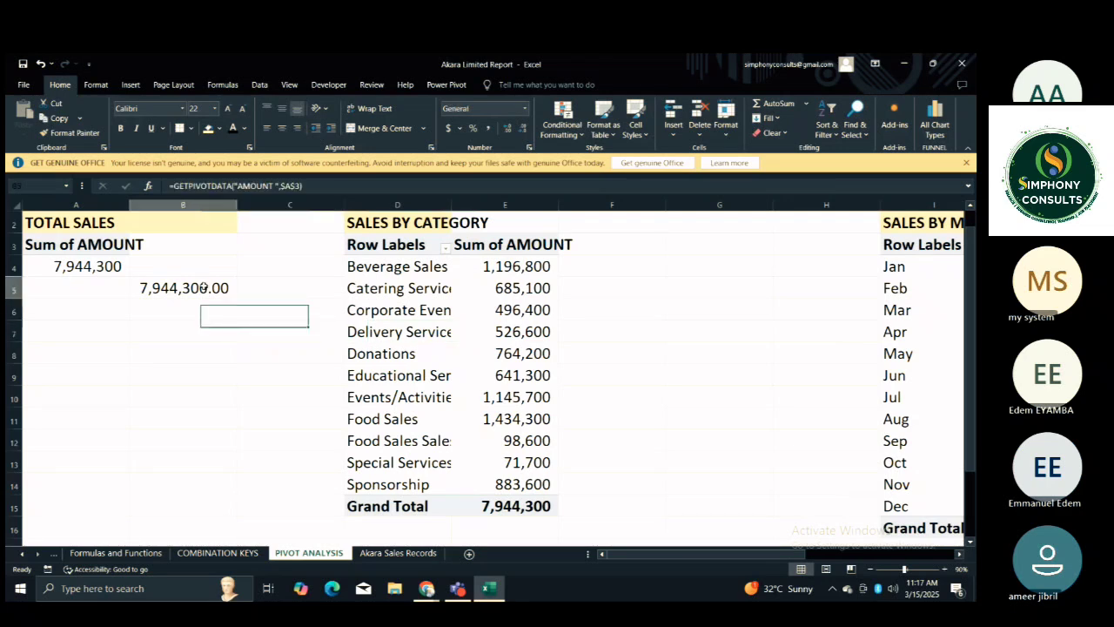
{"action": "key", "text": "Delete"}
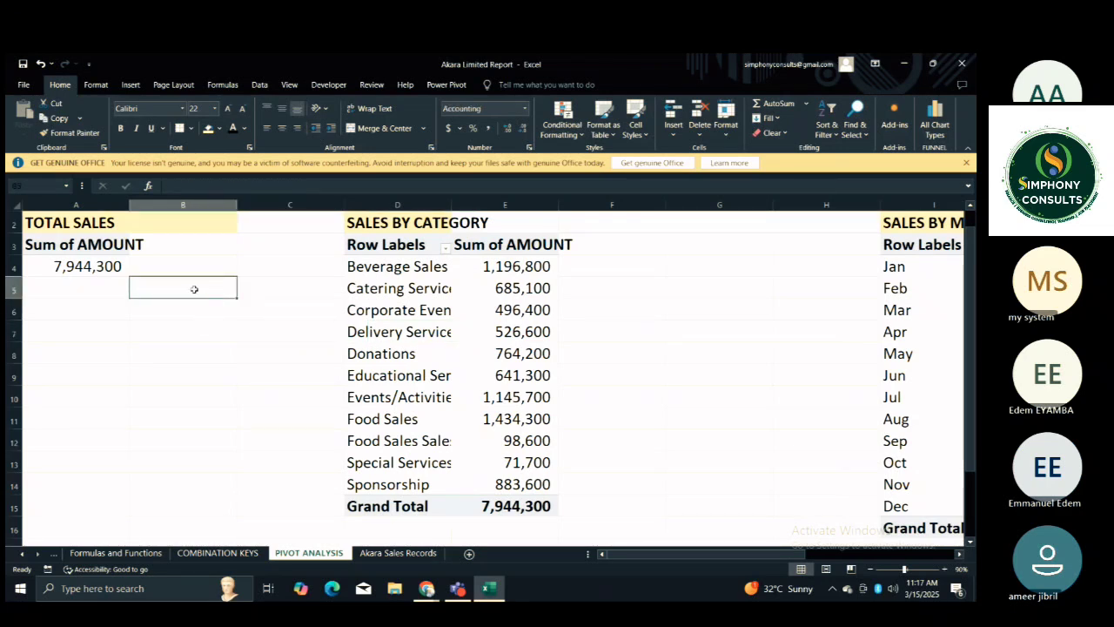
{"action": "type", "text": "="}
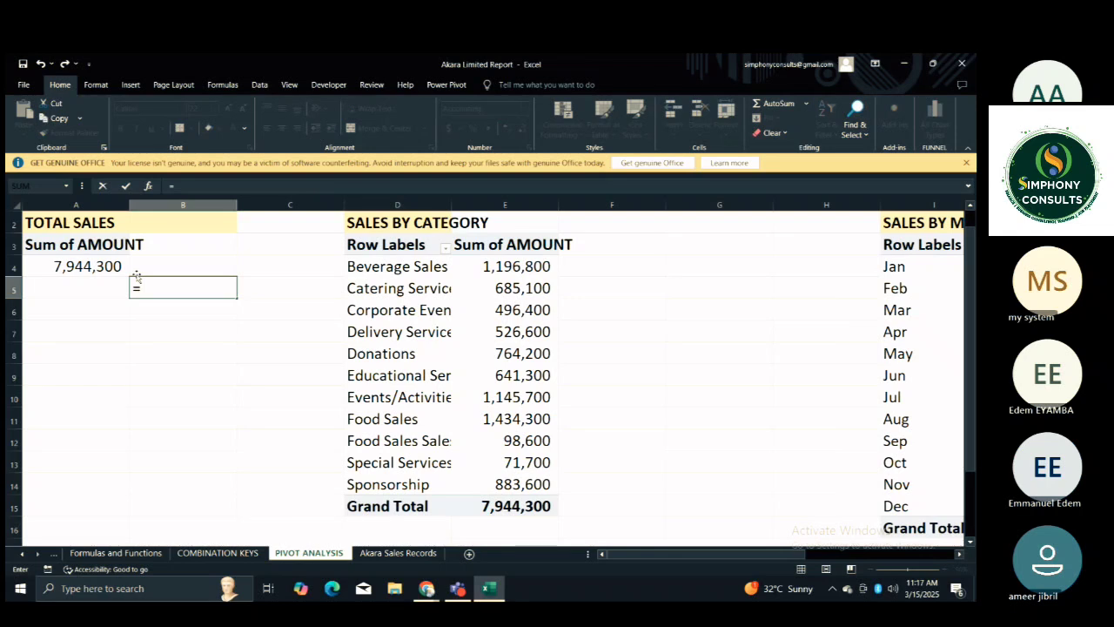
{"action": "left_click", "coordinate": [87, 268]}
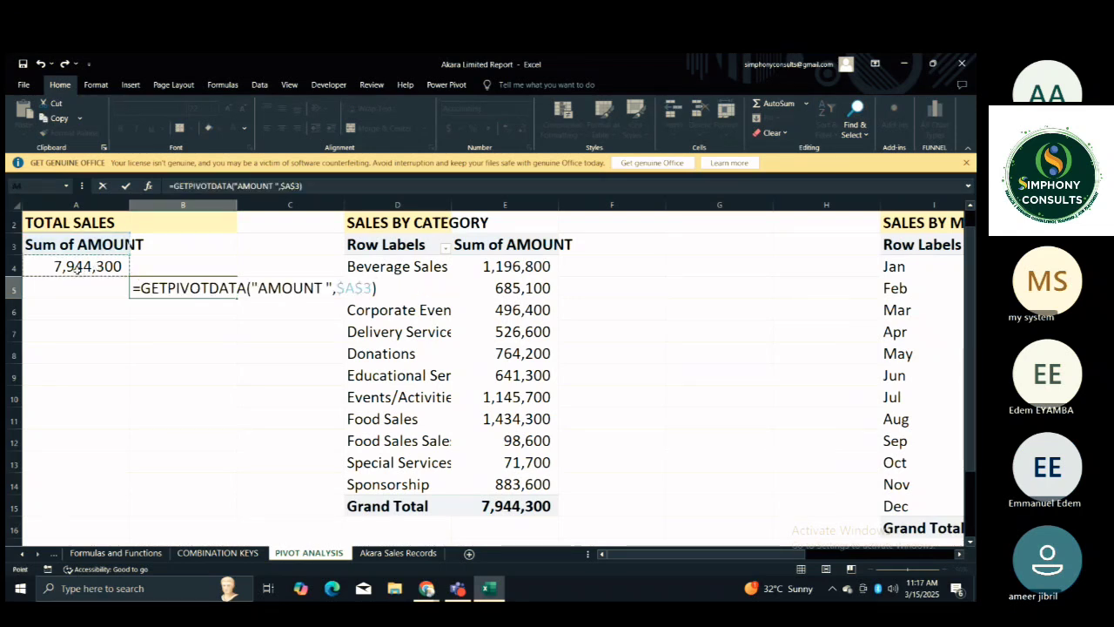
{"action": "key", "text": "Return"}
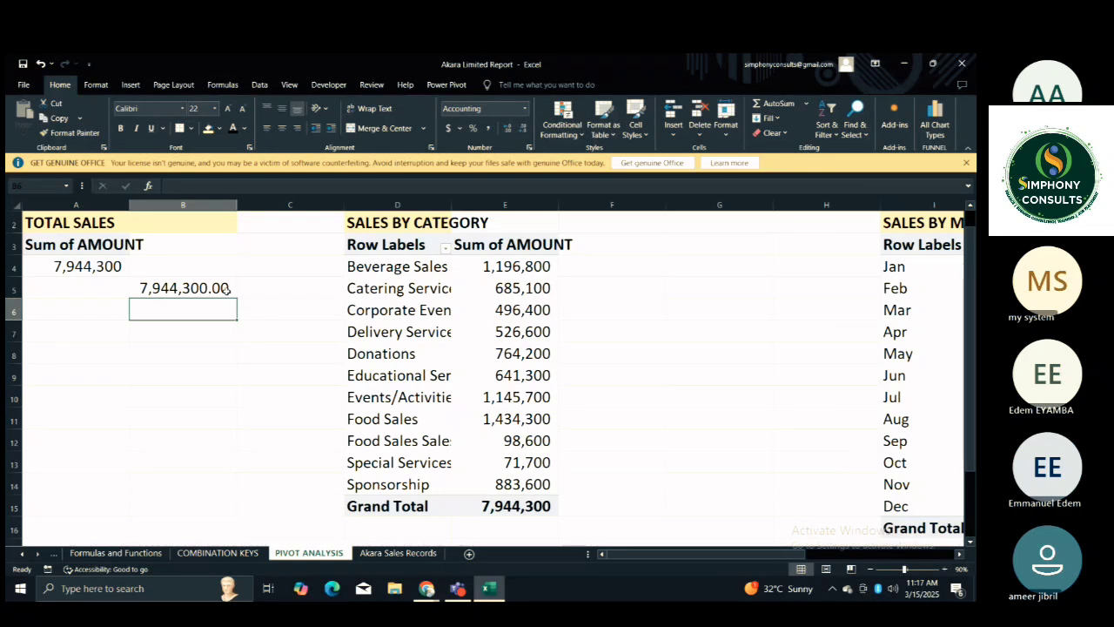
Delete the remaining blank column C so SALES BY CATEGORY sits directly beside column B.
{"action": "left_click", "coordinate": [652, 306]}
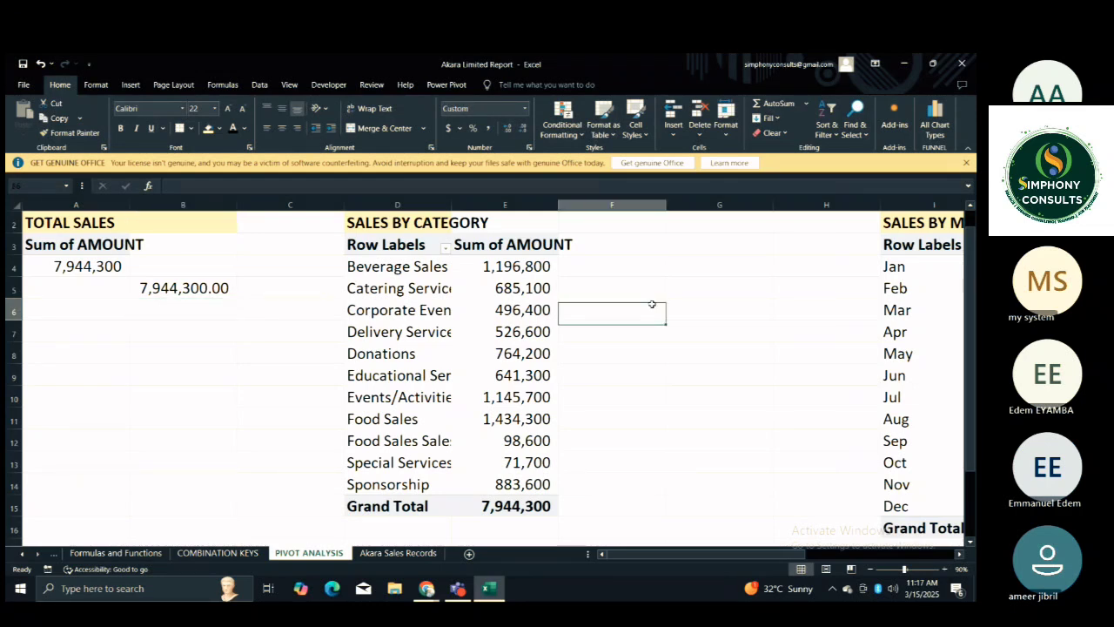
{"action": "left_click", "coordinate": [292, 203]}
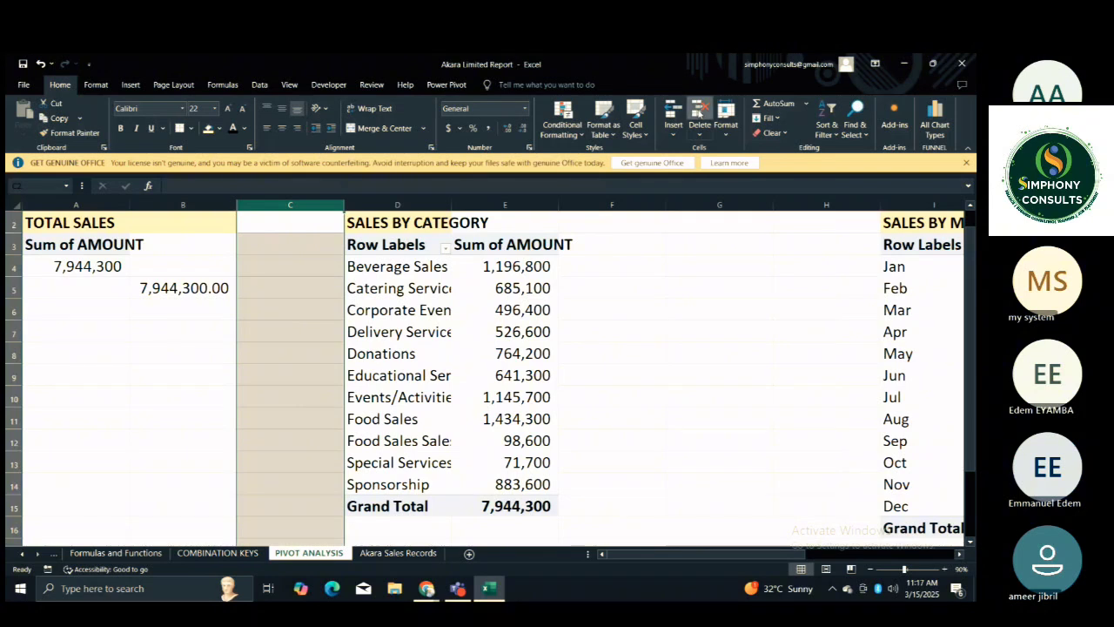
{"action": "left_click", "coordinate": [697, 111]}
{"action": "left_click", "coordinate": [540, 227]}
{"action": "left_click", "coordinate": [545, 269]}
{"action": "left_click", "coordinate": [551, 291]}
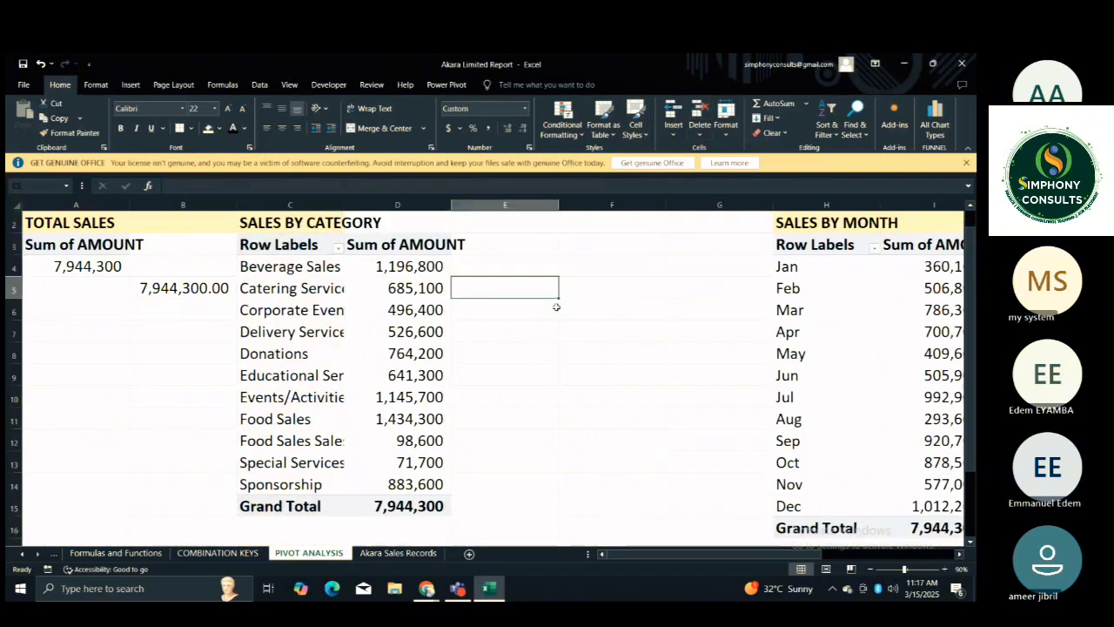
Link E4 to the Beverage Sales label by entering =C4.
{"action": "left_click", "coordinate": [532, 268]}
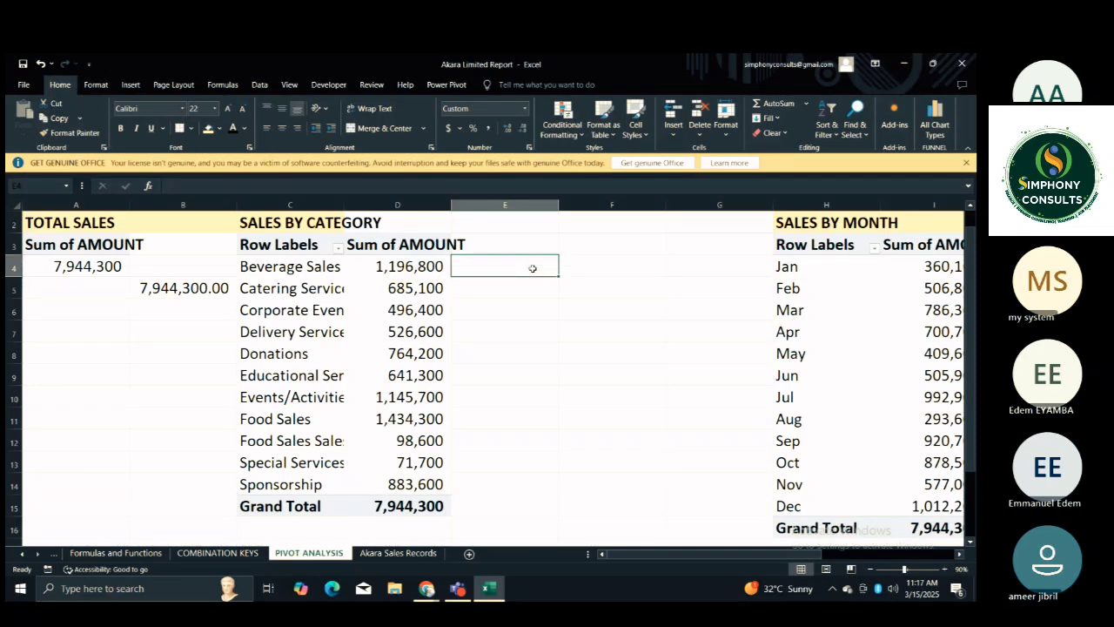
{"action": "type", "text": "="}
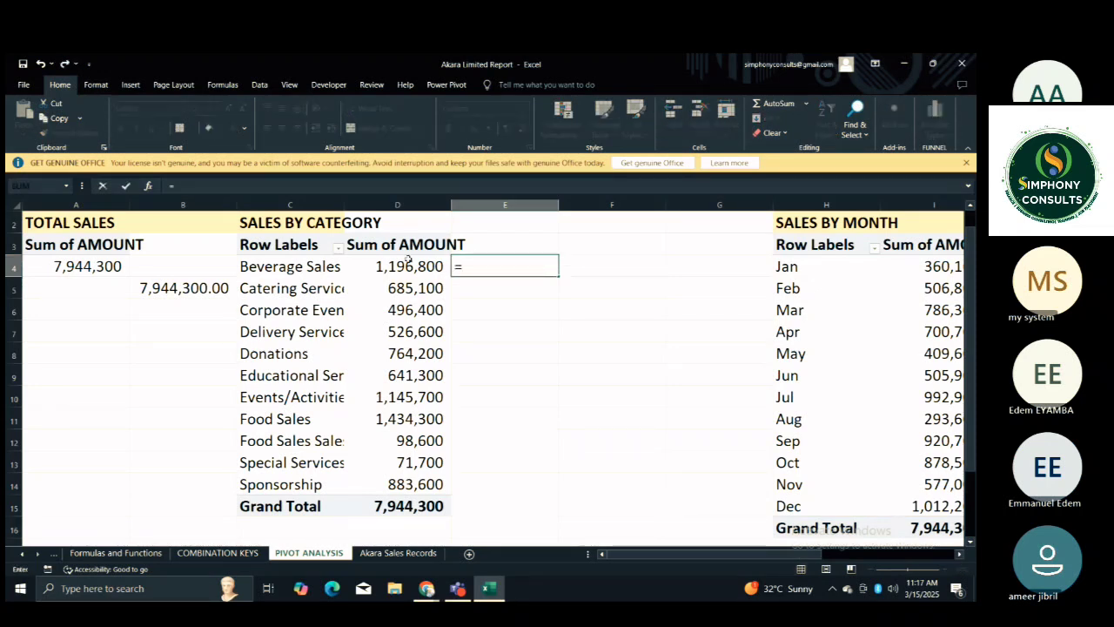
{"action": "left_click", "coordinate": [321, 265]}
{"action": "key", "text": "Return"}
Reference the Beverage Sales amount in D4 from F4, forming =GETPIVOTDATA("AMOUNT ",$C$3,"CATEGORY","Beverage Sales").
{"action": "left_click", "coordinate": [613, 275]}
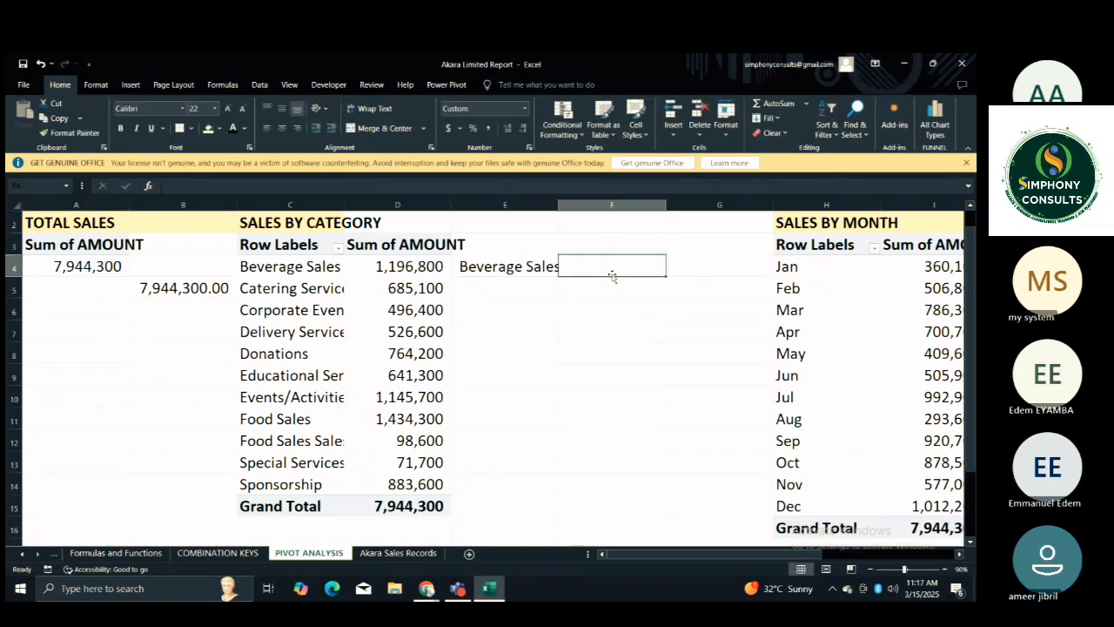
{"action": "type", "text": "="}
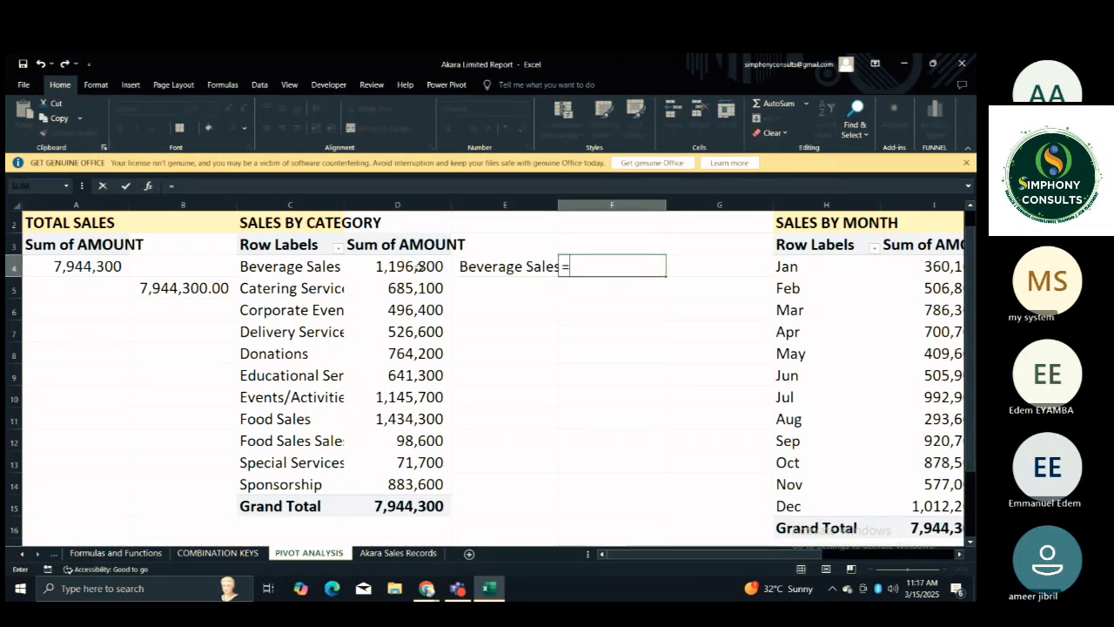
{"action": "left_click", "coordinate": [419, 267]}
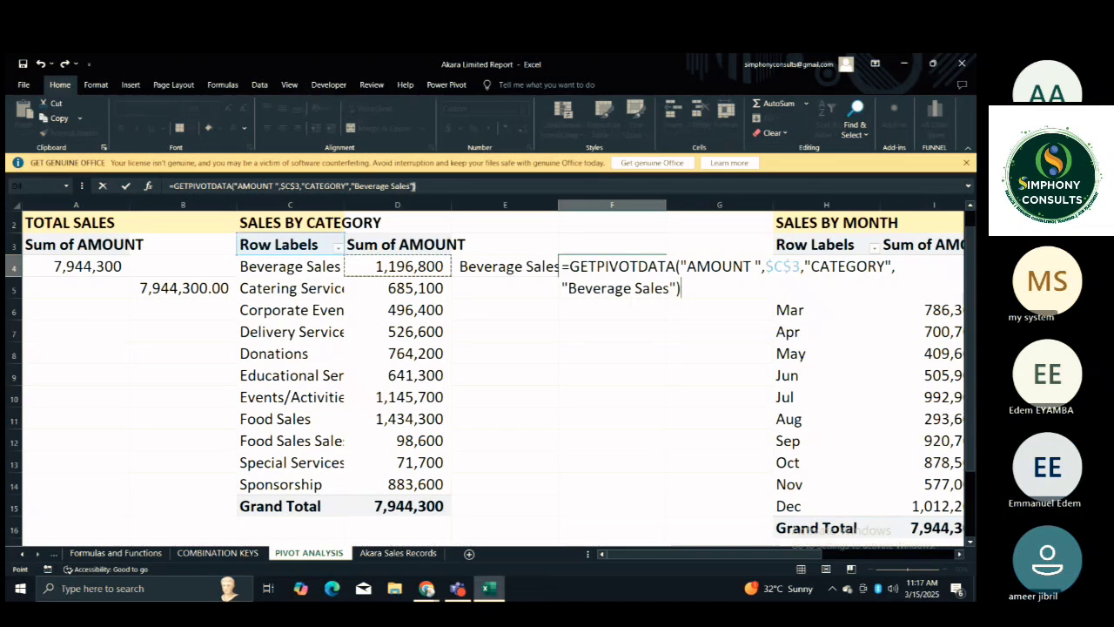
Replace the fixed "Beverage Sales" item in the F4 formula with C4, giving =GETPIVOTDATA("AMOUNT ",$C$3,"CATEGORY",C4).
{"action": "left_click", "coordinate": [414, 185]}
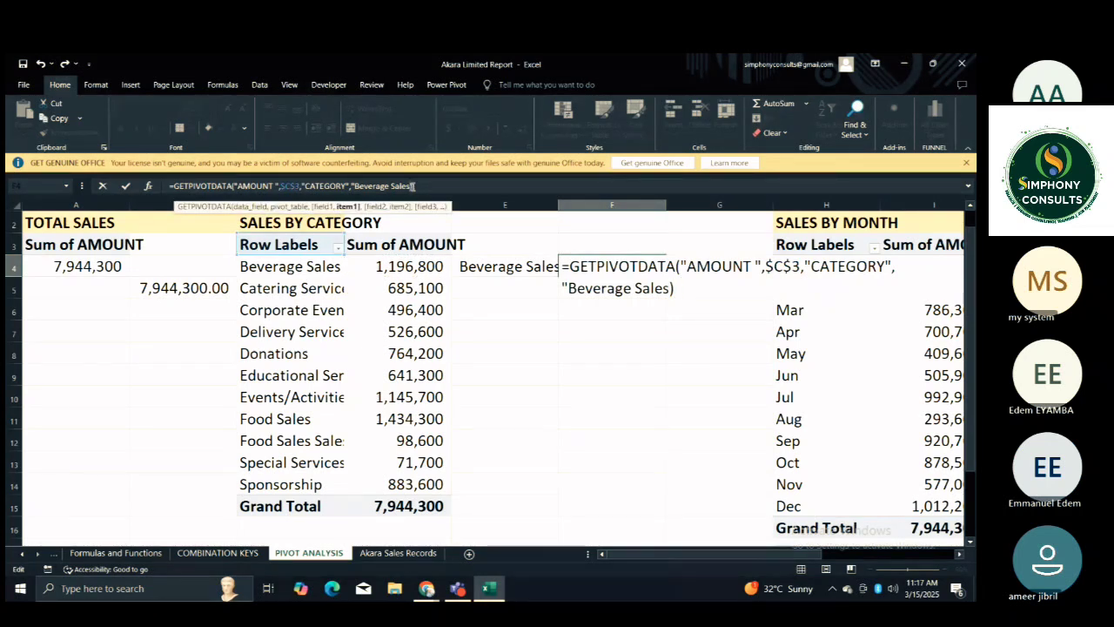
{"action": "key", "text": "BackSpace"}
{"action": "key", "text": "BackSpace"}
{"action": "key", "text": "BackSpace"}
{"action": "key", "text": "BackSpace"}
{"action": "key", "text": "BackSpace"}
{"action": "key", "text": "BackSpace"}
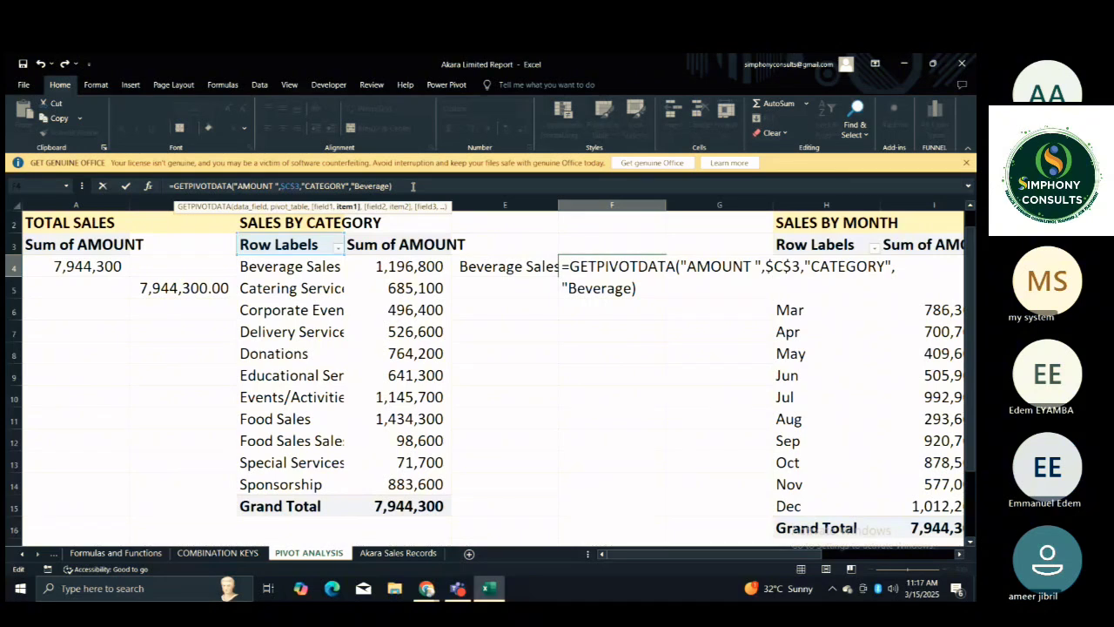
{"action": "key", "text": "BackSpace"}
{"action": "key", "text": "BackSpace"}
{"action": "key", "text": "BackSpace"}
{"action": "key", "text": "BackSpace"}
{"action": "key", "text": "BackSpace"}
{"action": "key", "text": "BackSpace"}
{"action": "key", "text": "BackSpace"}
{"action": "key", "text": "BackSpace"}
{"action": "key", "text": "BackSpace"}
{"action": "key", "text": "BackSpace"}
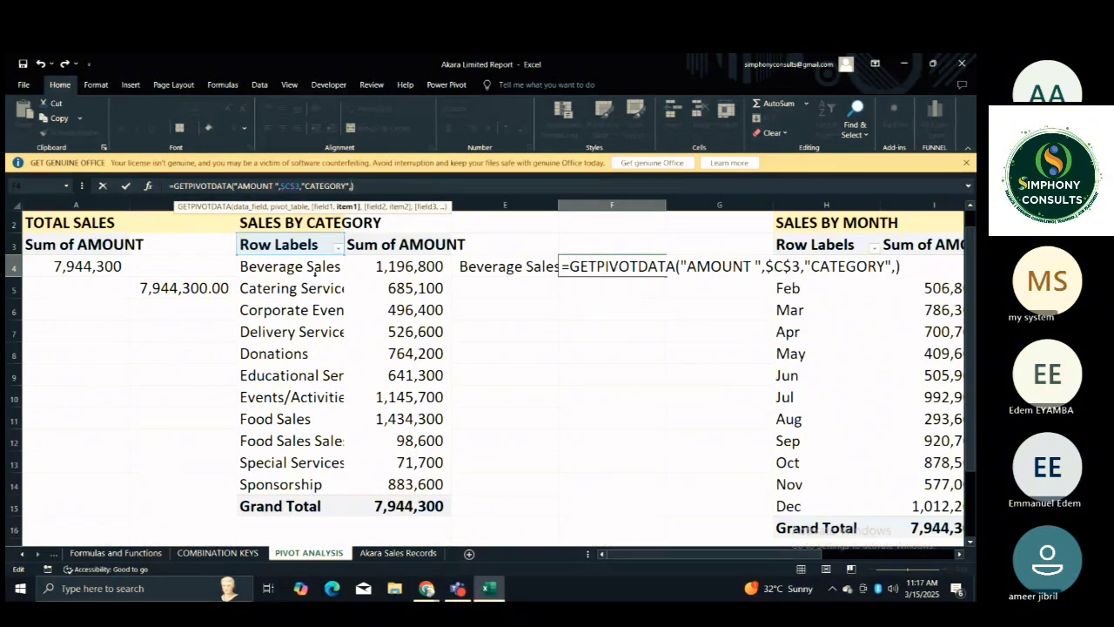
{"action": "left_click", "coordinate": [308, 268]}
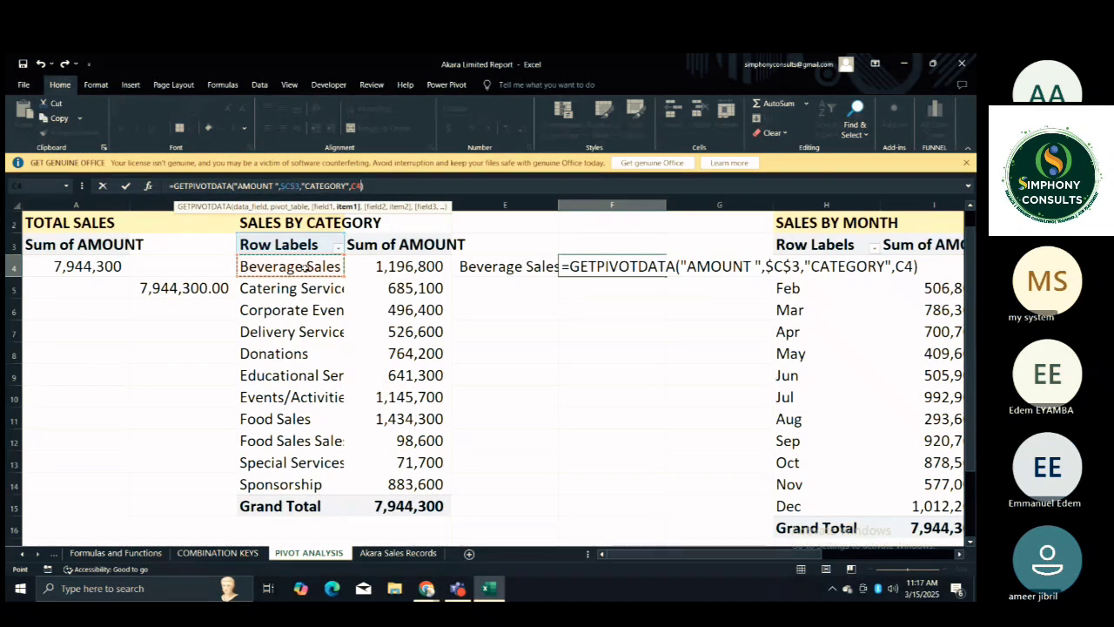
{"action": "key", "text": "Return"}
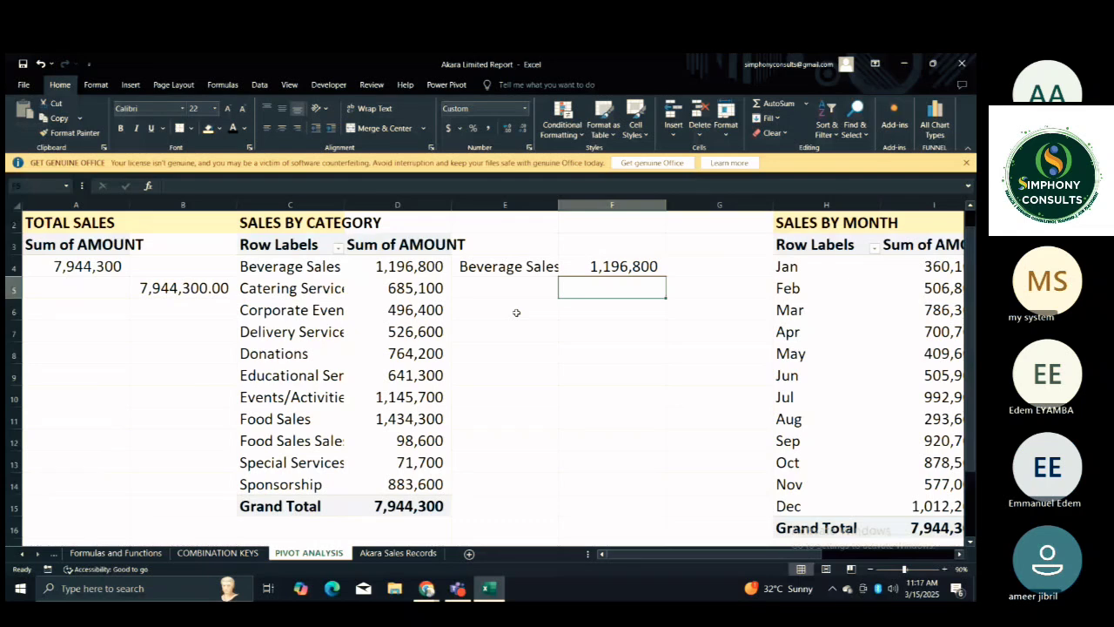
{"action": "key", "text": "Up"}
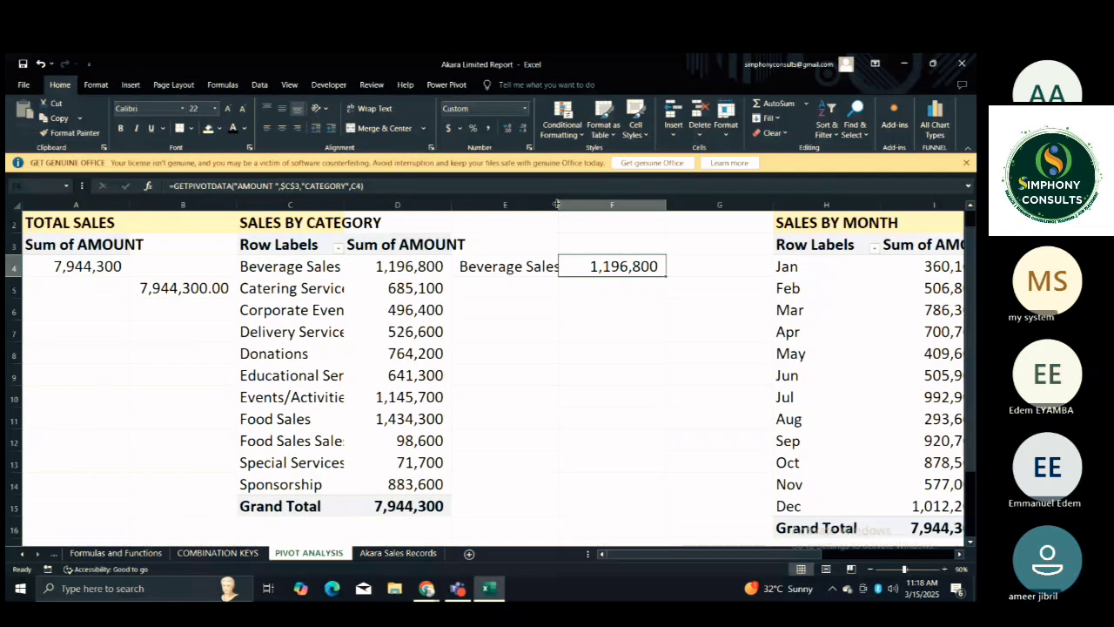
Widen columns E and C slightly to make more room for the category labels.
{"action": "left_click_drag", "start_coordinate": [556, 204], "coordinate": [570, 203]}
{"action": "left_click", "coordinate": [534, 266]}
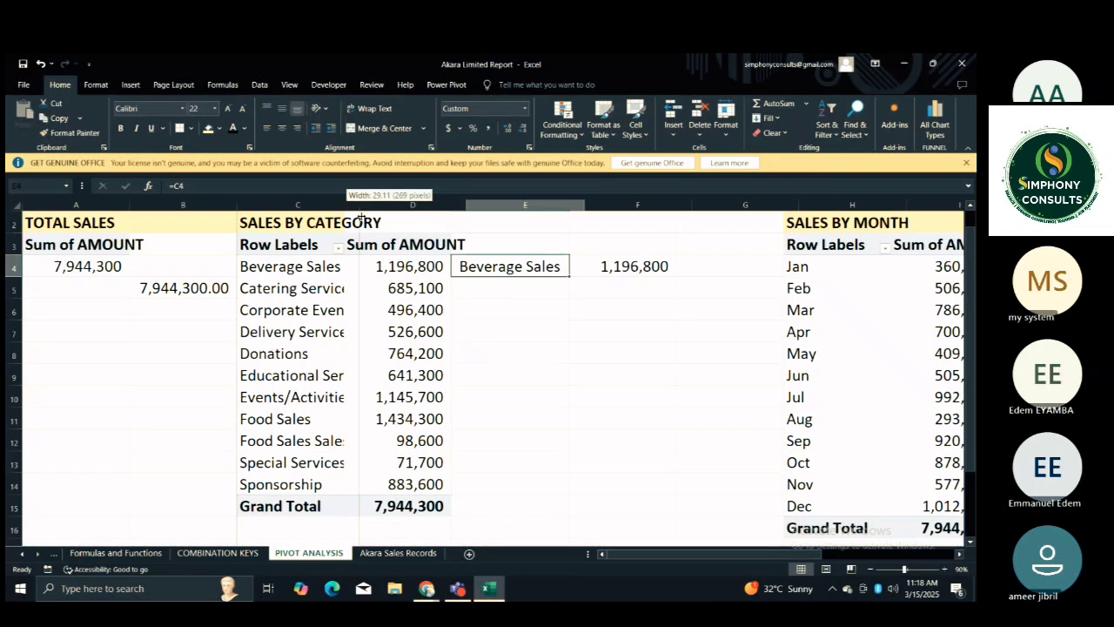
{"action": "left_click_drag", "start_coordinate": [346, 207], "coordinate": [363, 209]}
{"action": "key", "text": "Down"}
{"action": "key", "text": "Down"}
{"action": "key", "text": "Down"}
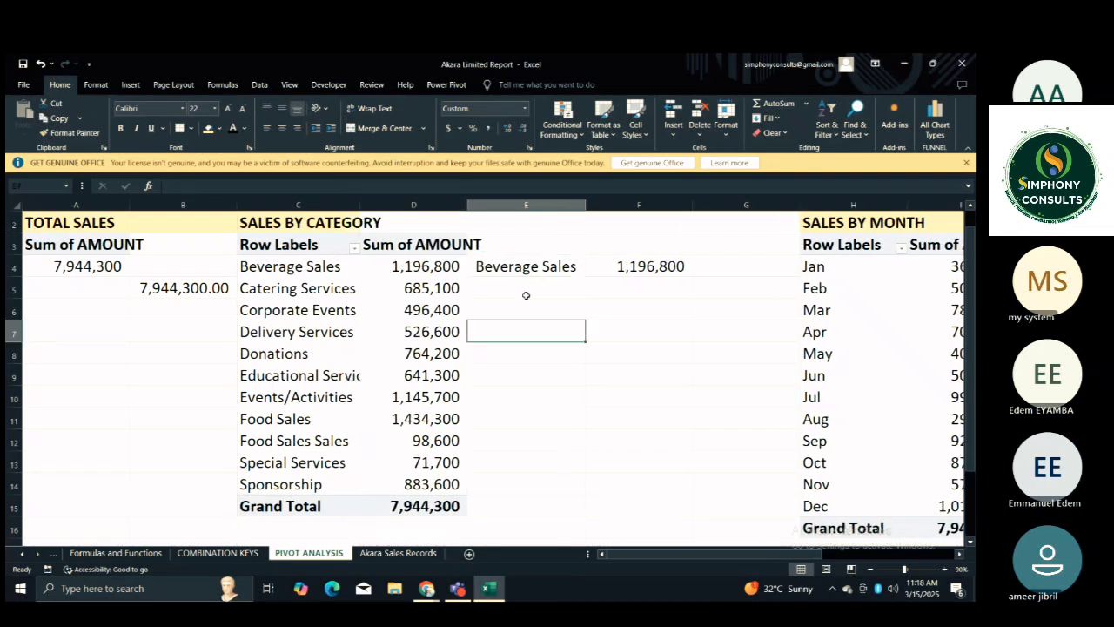
{"action": "key", "text": "Up"}
Fill the E4 label link down alongside the category PivotTable and clear the Grand Total copy in E15.
{"action": "left_click", "coordinate": [519, 269]}
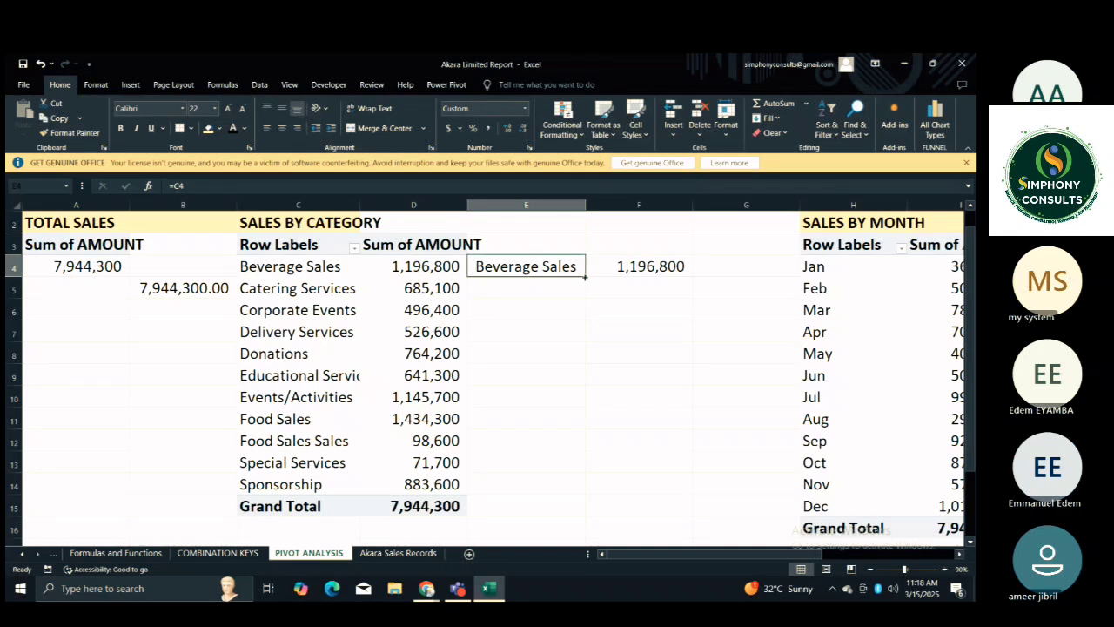
{"action": "double_click", "coordinate": [586, 275]}
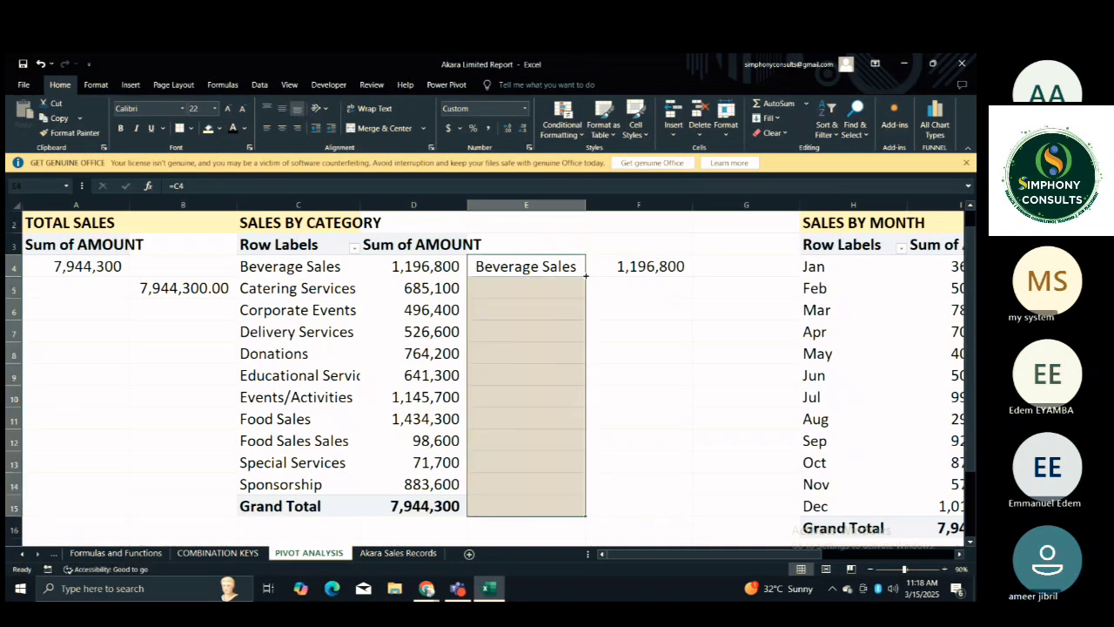
{"action": "left_click", "coordinate": [546, 507]}
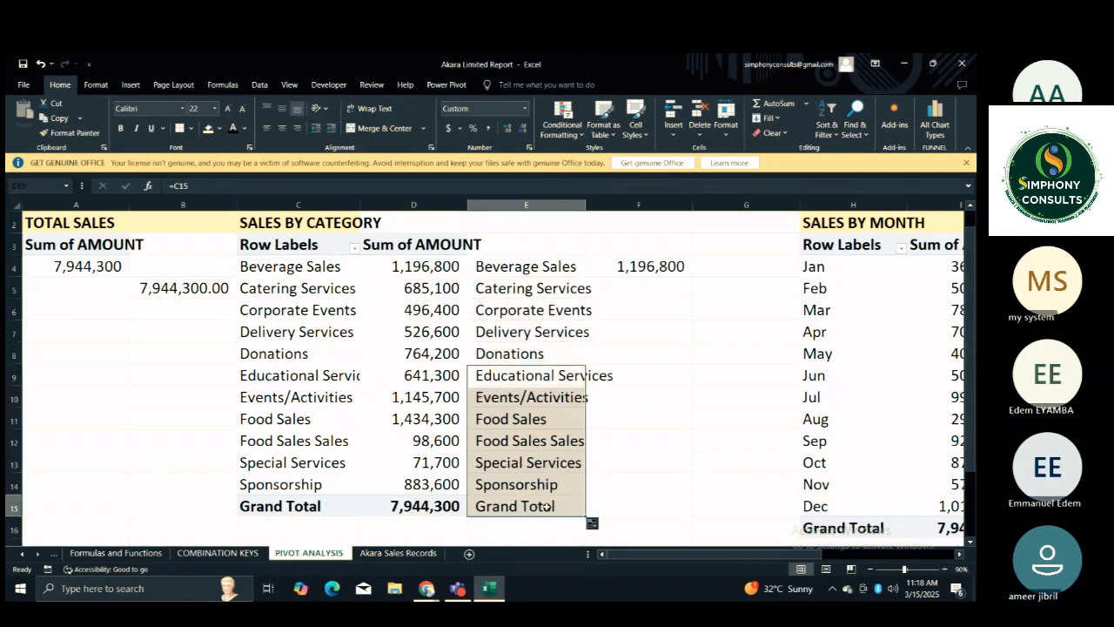
{"action": "left_click", "coordinate": [546, 507]}
{"action": "key", "text": "Delete"}
{"action": "left_click", "coordinate": [623, 374]}
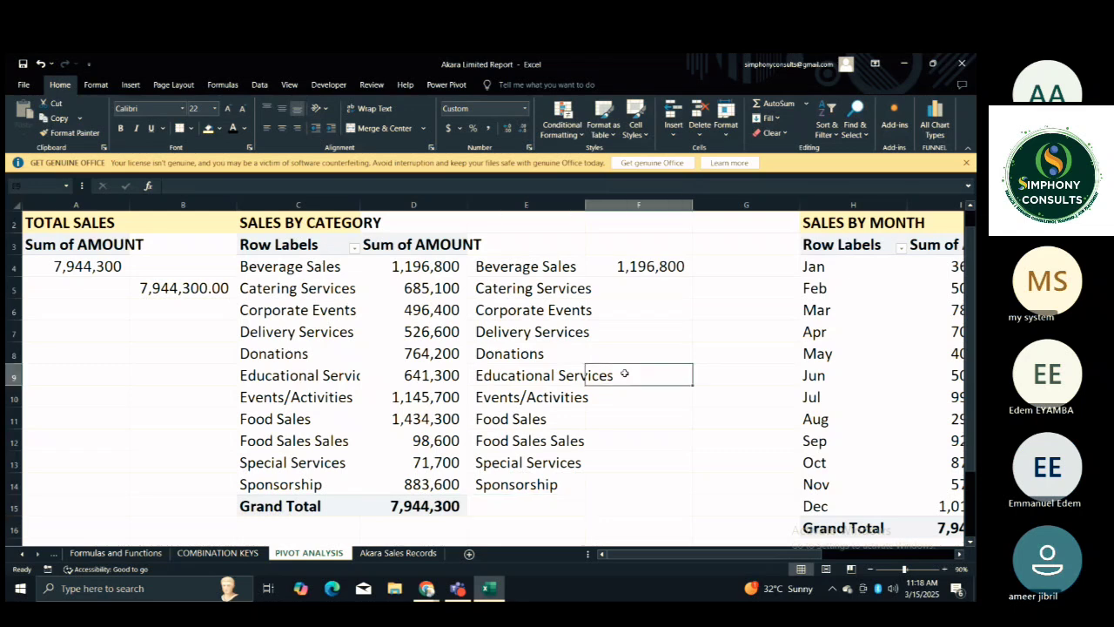
Fill the F4 GETPIVOTDATA formula down alongside the linked categories and clear the extra cell F15.
{"action": "left_click", "coordinate": [663, 269]}
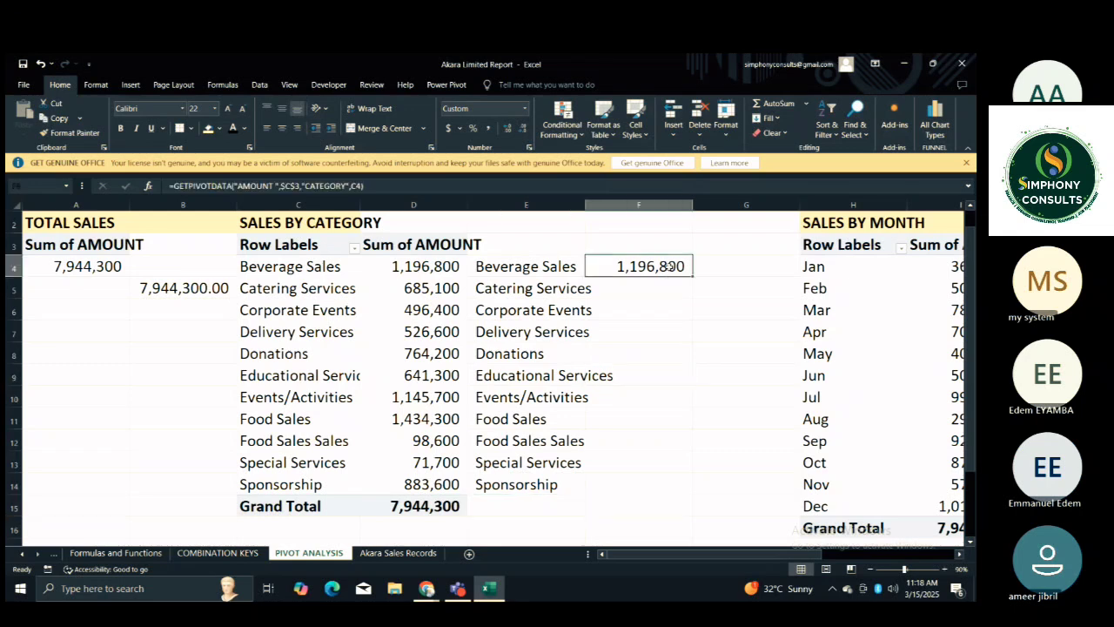
{"action": "double_click", "coordinate": [693, 274]}
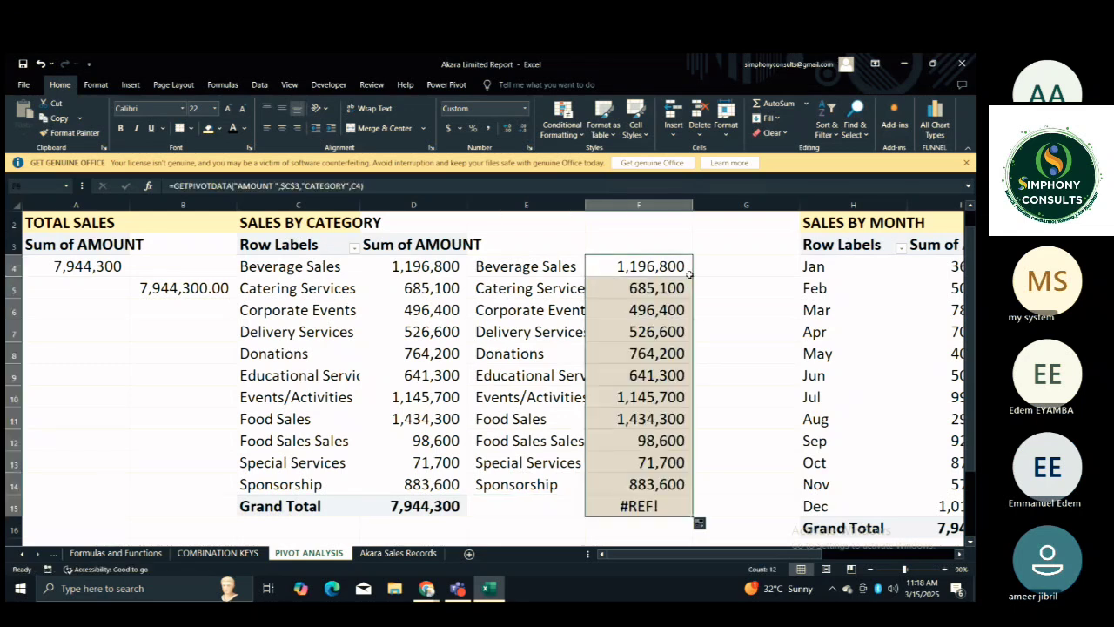
{"action": "left_click", "coordinate": [647, 503]}
{"action": "key", "text": "Delete"}
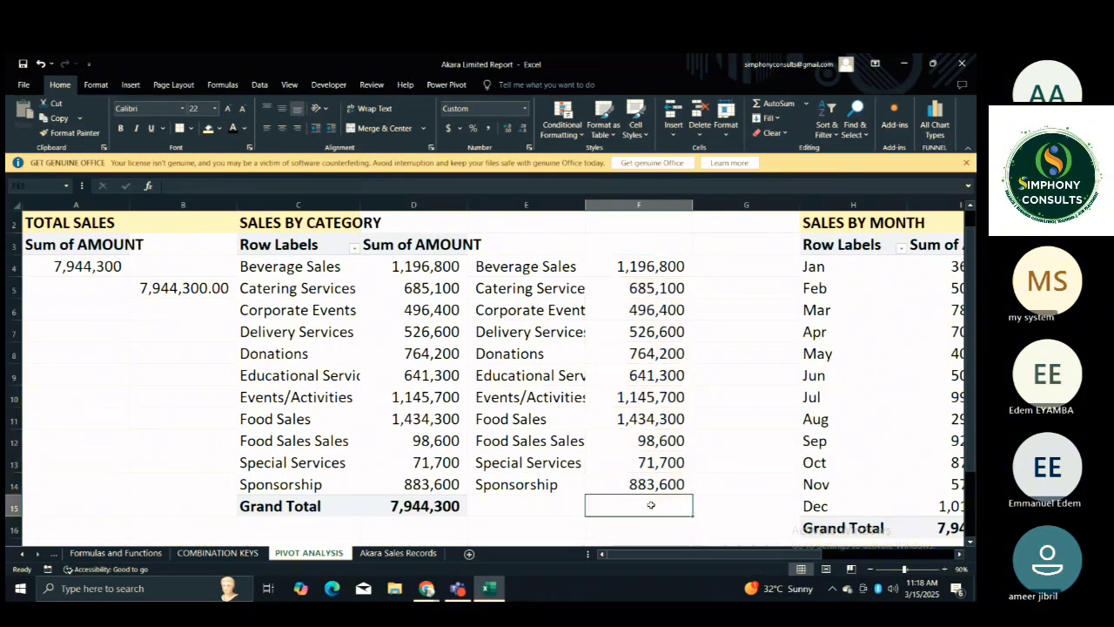
{"action": "left_click", "coordinate": [706, 427]}
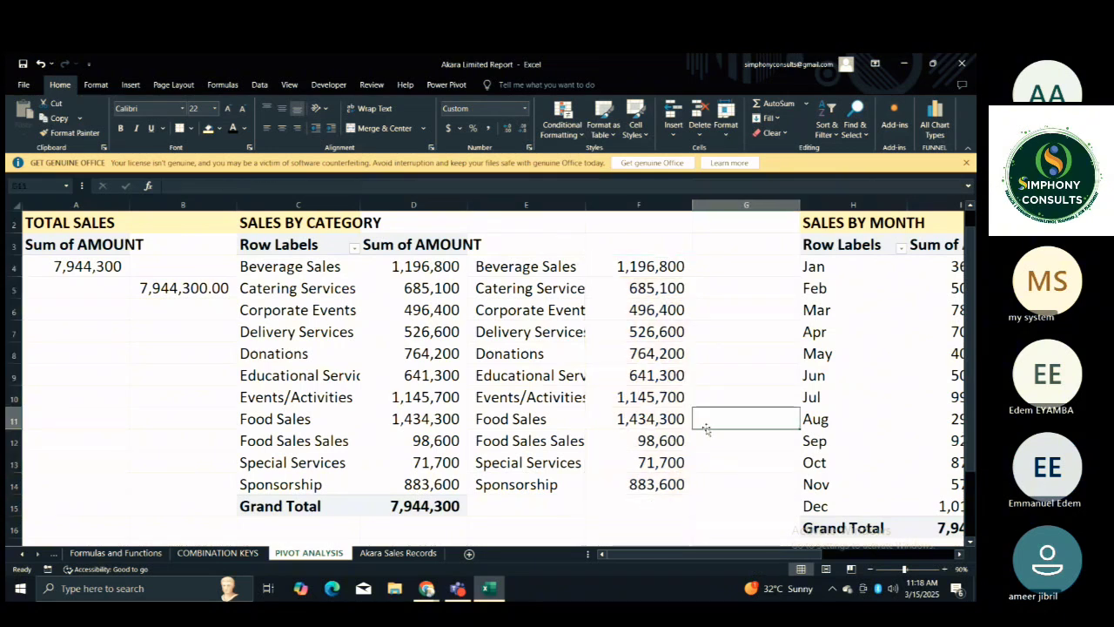
Widen column E so the full Educational Services label fits.
{"action": "left_click_drag", "start_coordinate": [586, 205], "coordinate": [625, 207]}
{"action": "left_click", "coordinate": [639, 306]}
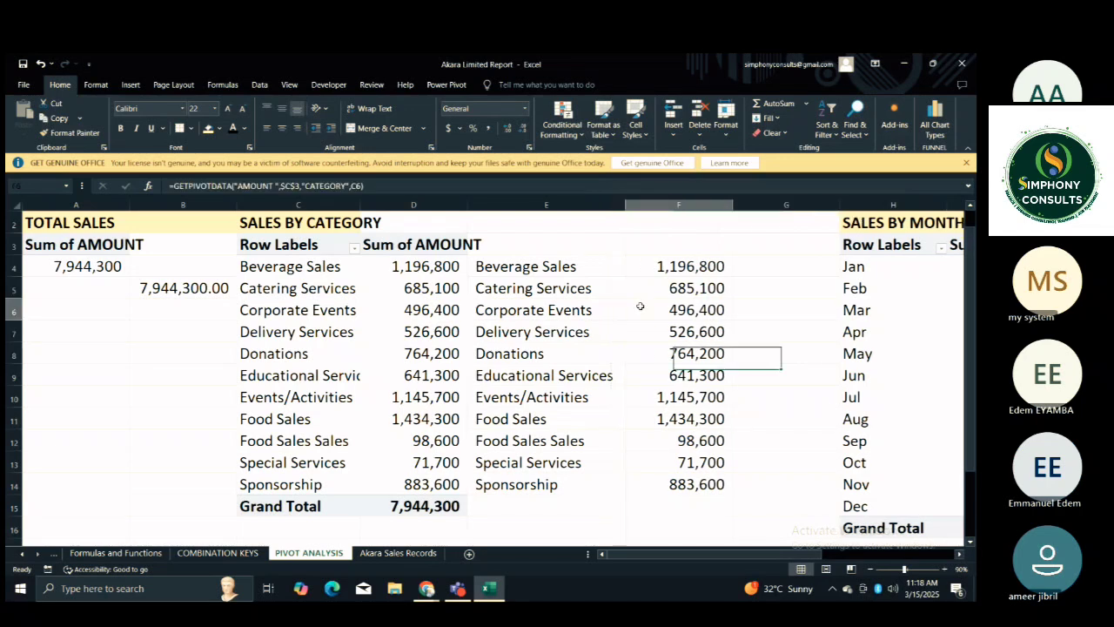
{"action": "double_click", "coordinate": [557, 249]}
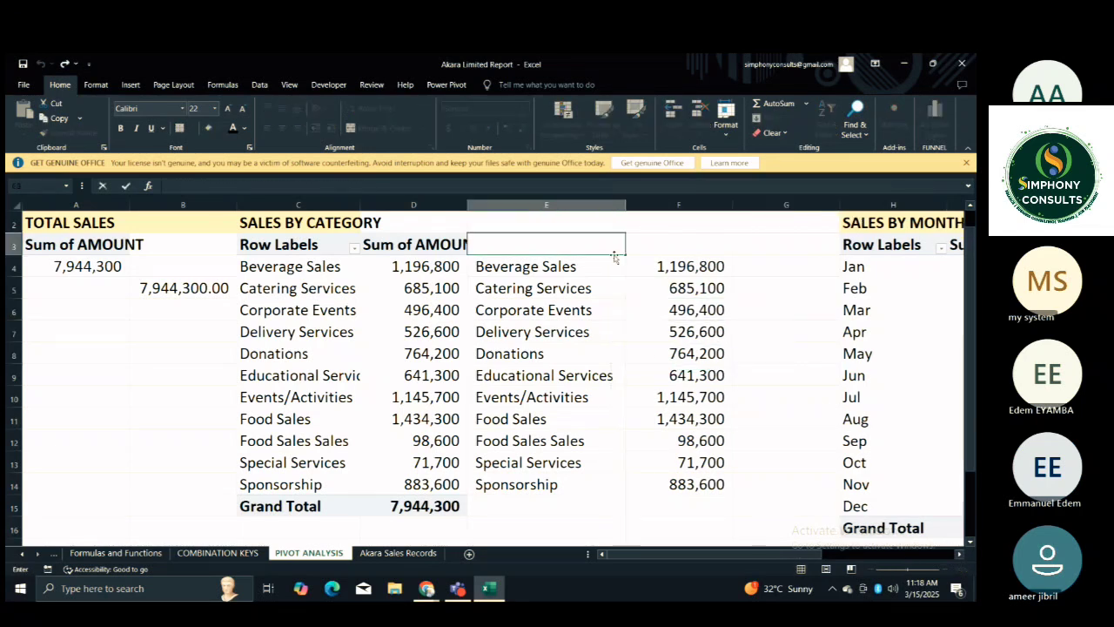
{"action": "left_click", "coordinate": [659, 250]}
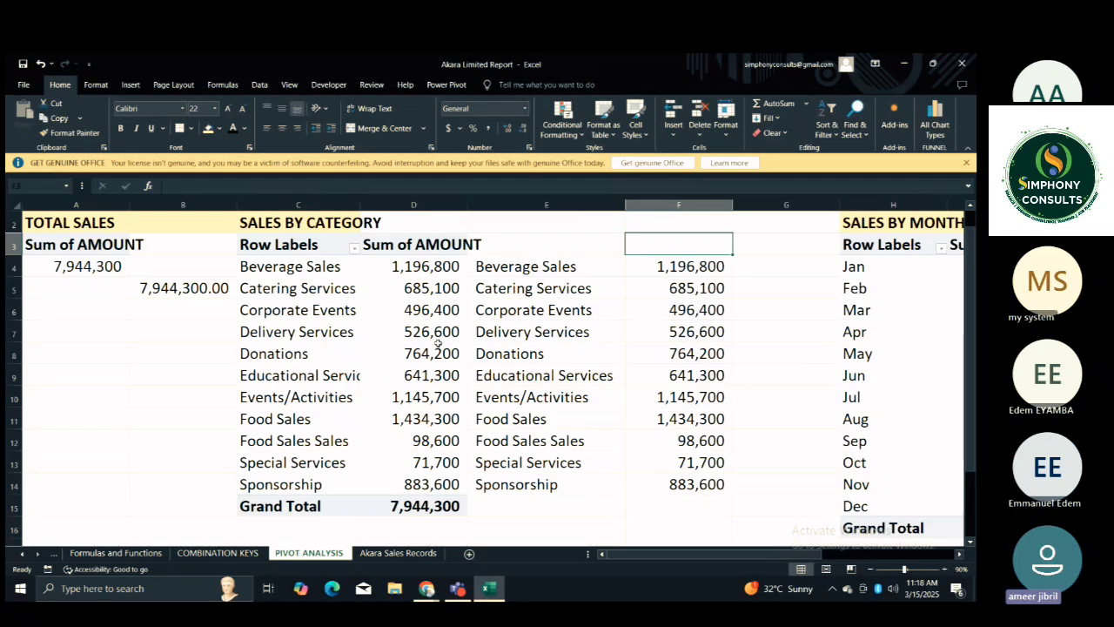
Compare the linked category labels and GETPIVOTDATA amounts in columns E and F with the source PivotTable cells.
{"action": "left_click", "coordinate": [411, 329]}
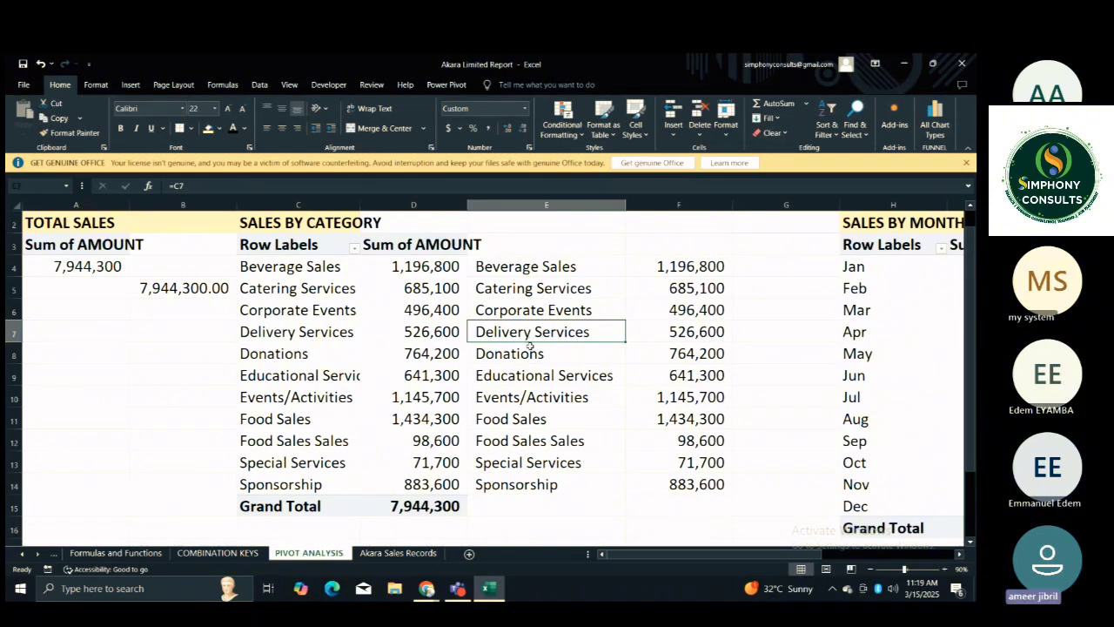
{"action": "left_click", "coordinate": [534, 352]}
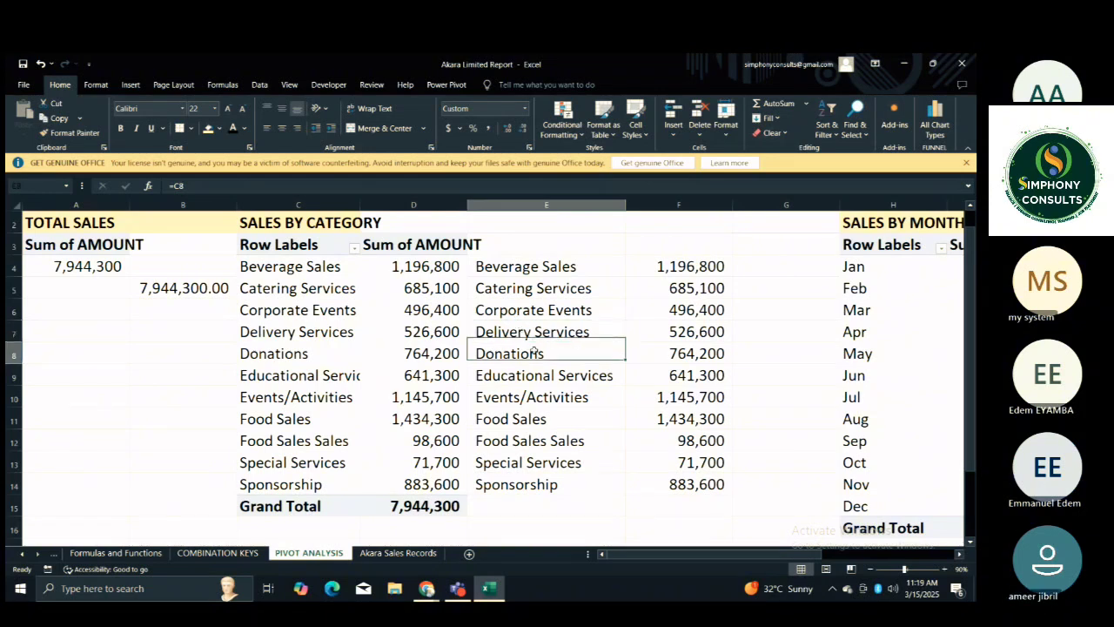
{"action": "left_click", "coordinate": [527, 323]}
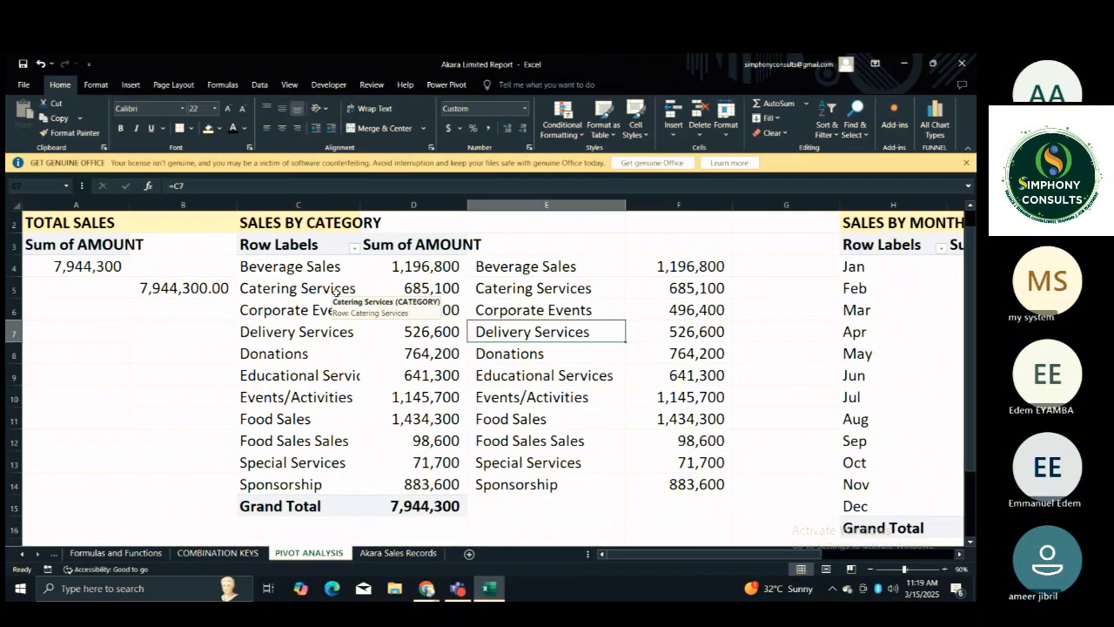
{"action": "left_click", "coordinate": [311, 288]}
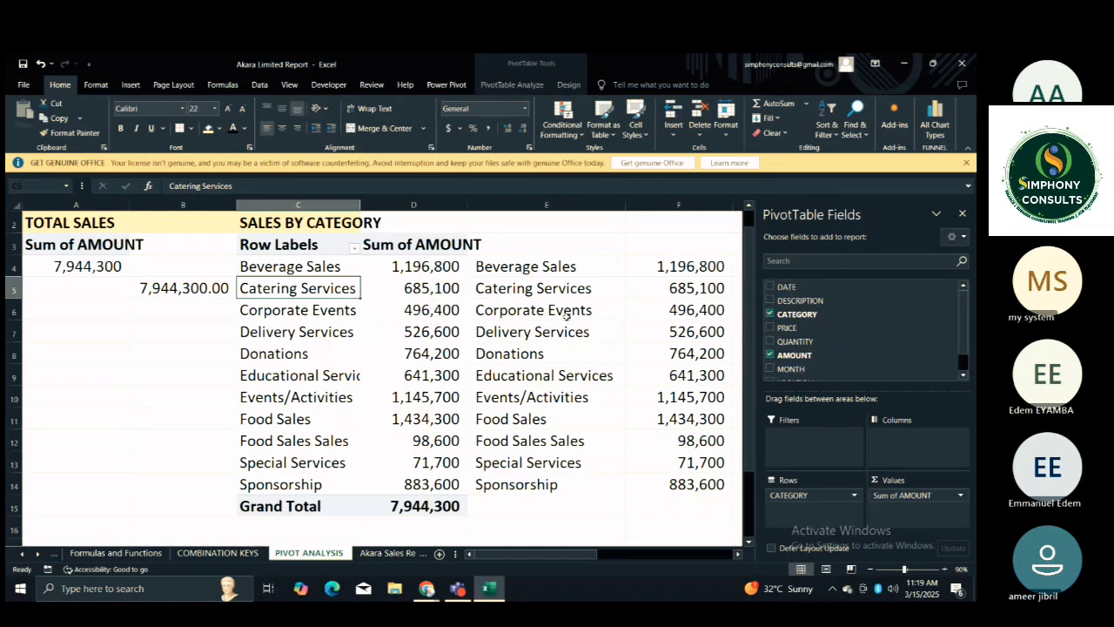
{"action": "left_click", "coordinate": [641, 356]}
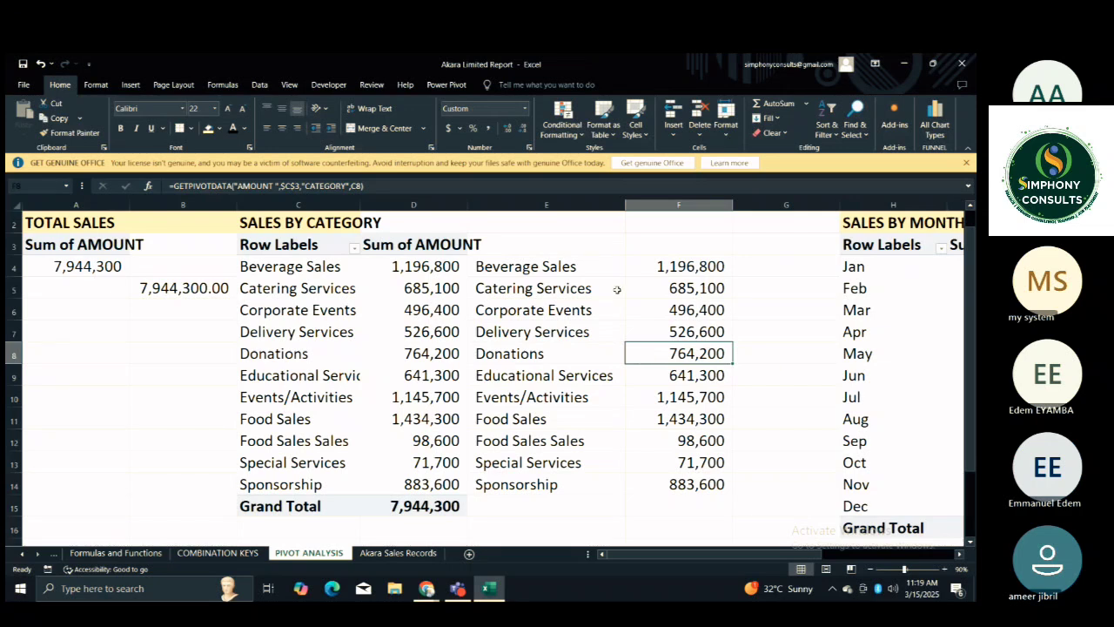
{"action": "left_click", "coordinate": [665, 329]}
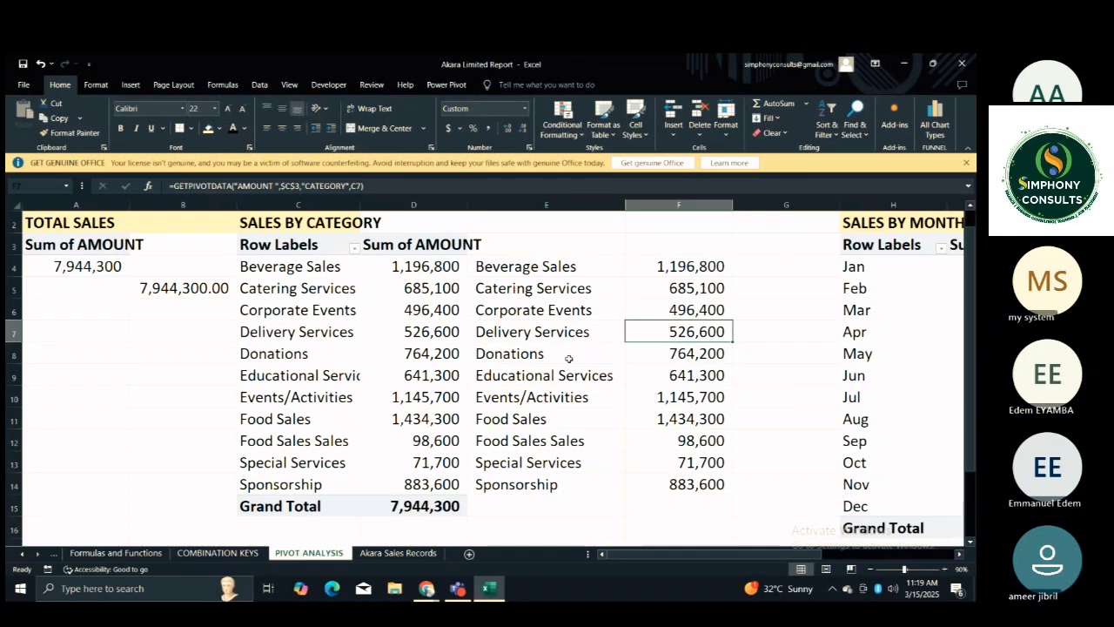
{"action": "key", "text": "Right"}
{"action": "key", "text": "Right"}
{"action": "key", "text": "Right"}
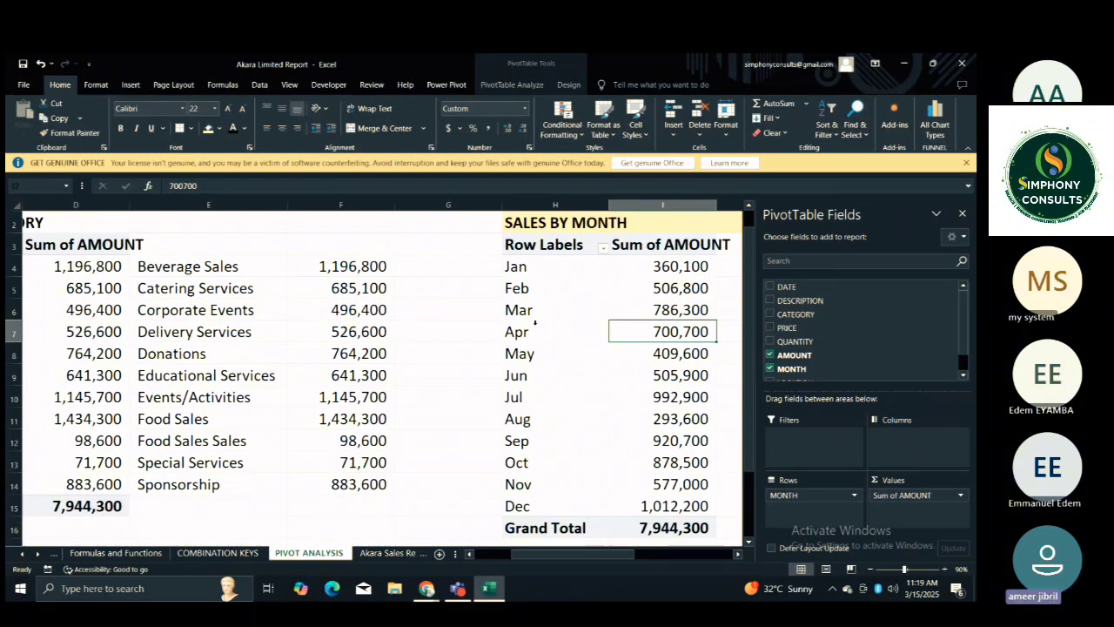
{"action": "right_click", "coordinate": [499, 207]}
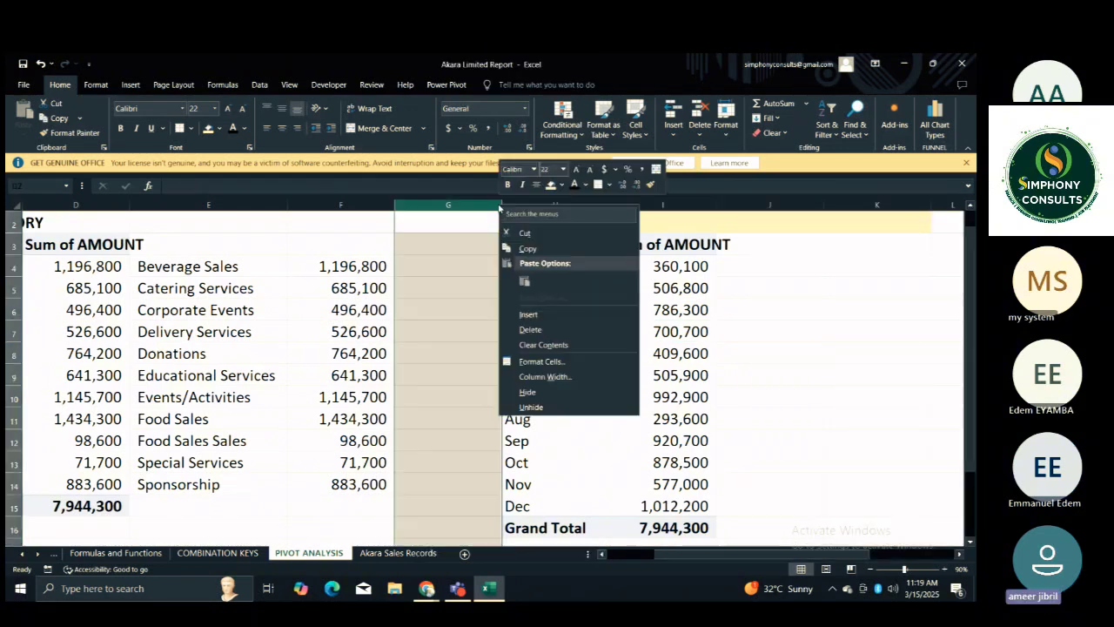
{"action": "key", "text": "Escape"}
{"action": "right_click", "coordinate": [501, 209]}
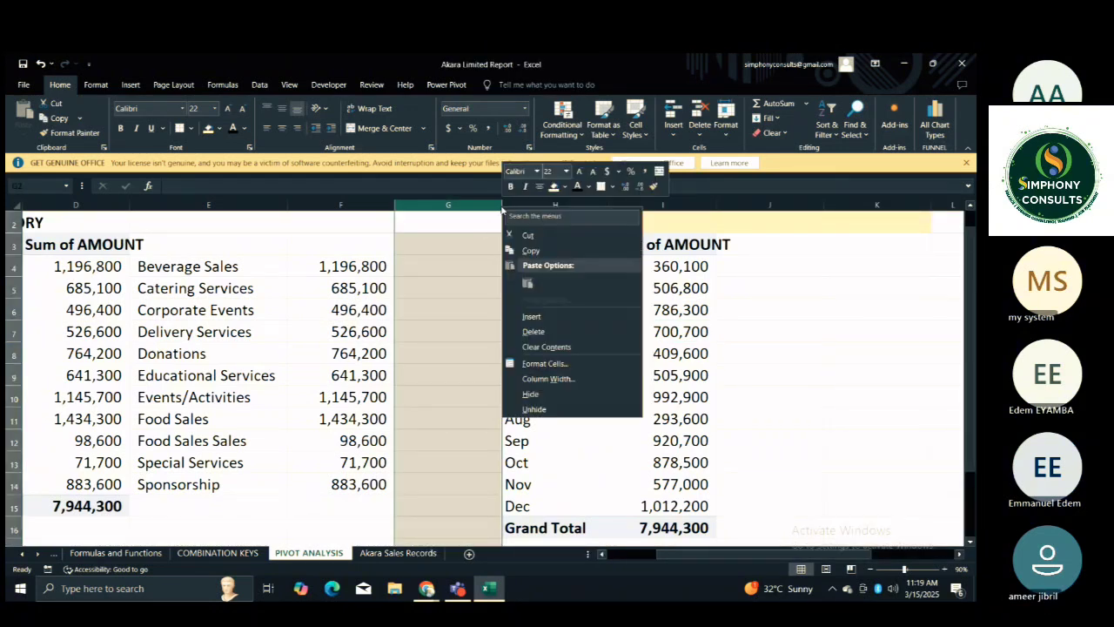
{"action": "key", "text": "Escape"}
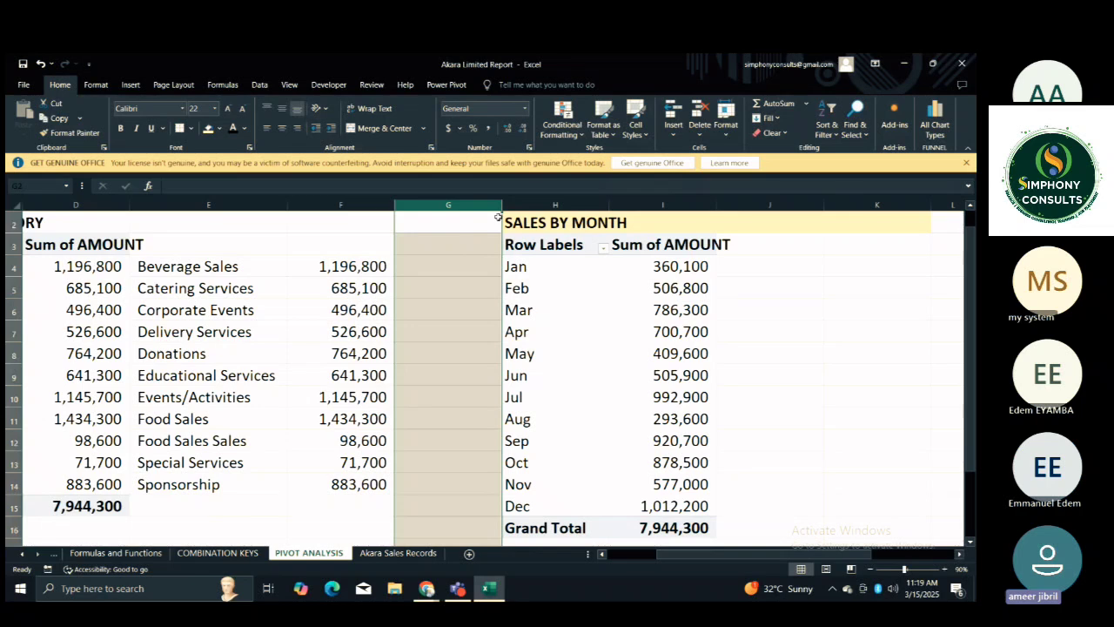
{"action": "right_click", "coordinate": [498, 213]}
{"action": "key", "text": "Escape"}
{"action": "key", "text": "Left"}
{"action": "key", "text": "Left"}
{"action": "key", "text": "Left"}
{"action": "key", "text": "Left"}
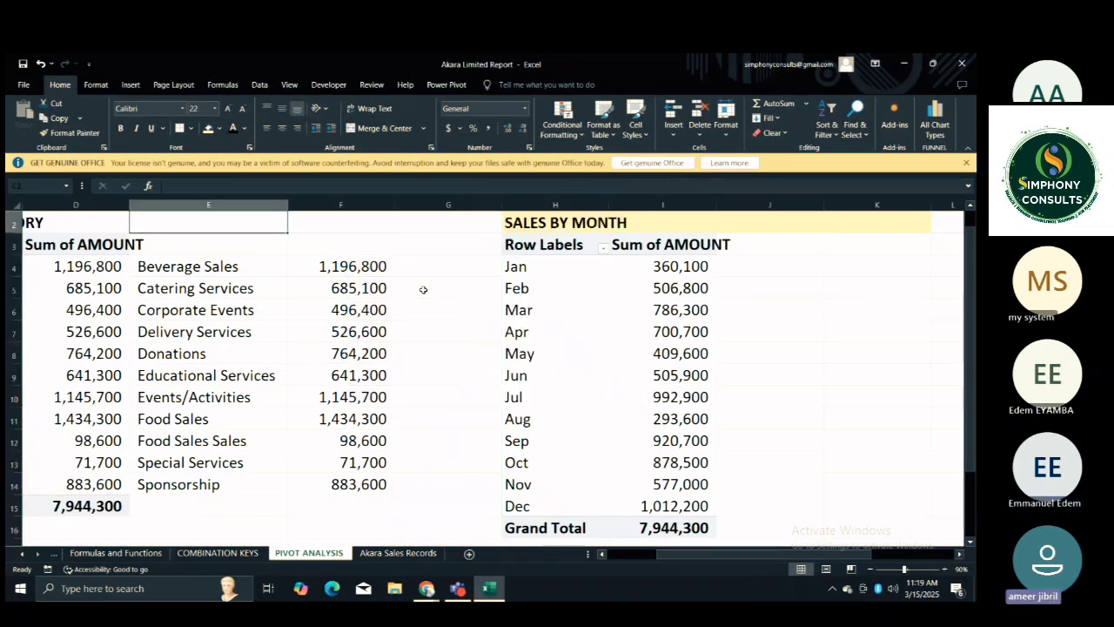
Examine the total sales formula in B5 and the linked category formulas in E4 and F4.
{"action": "key", "text": "Left"}
{"action": "key", "text": "Left"}
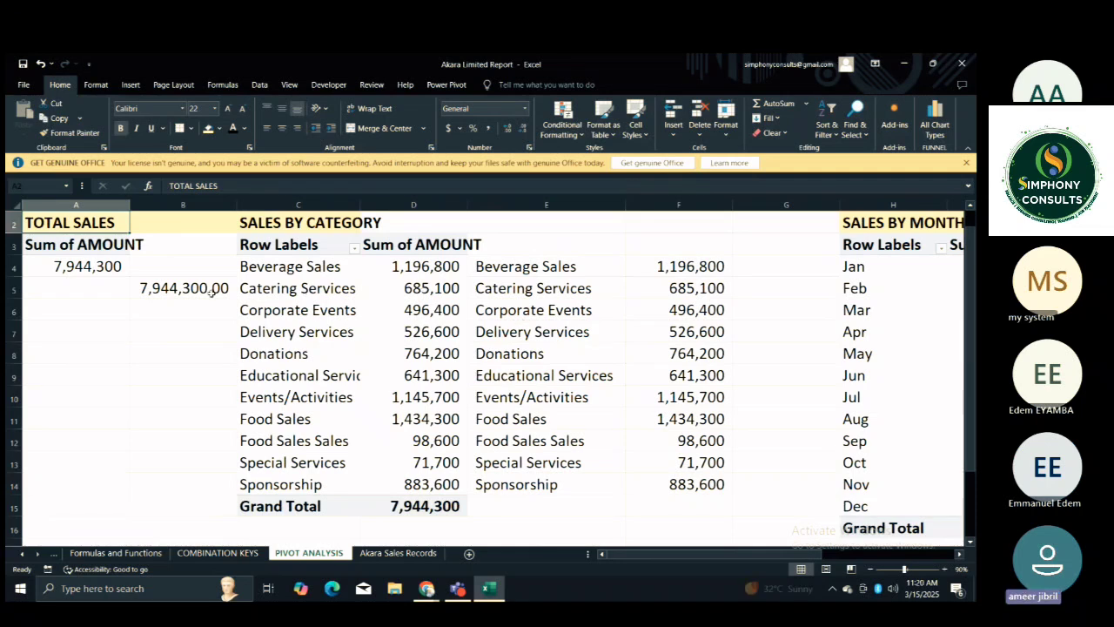
{"action": "left_click", "coordinate": [210, 293]}
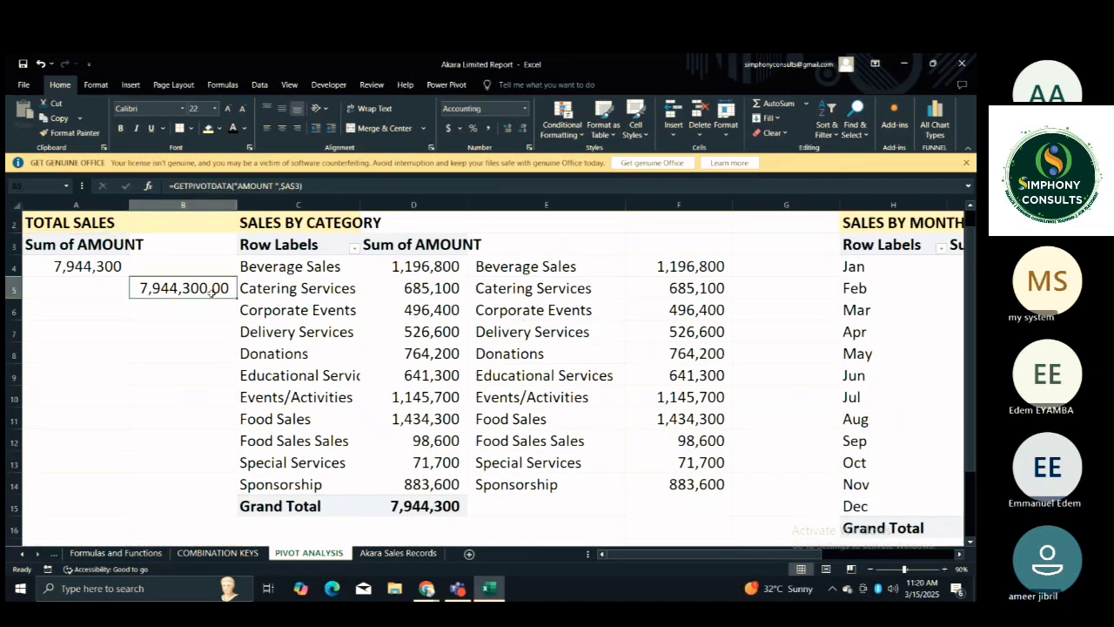
{"action": "left_click", "coordinate": [195, 315]}
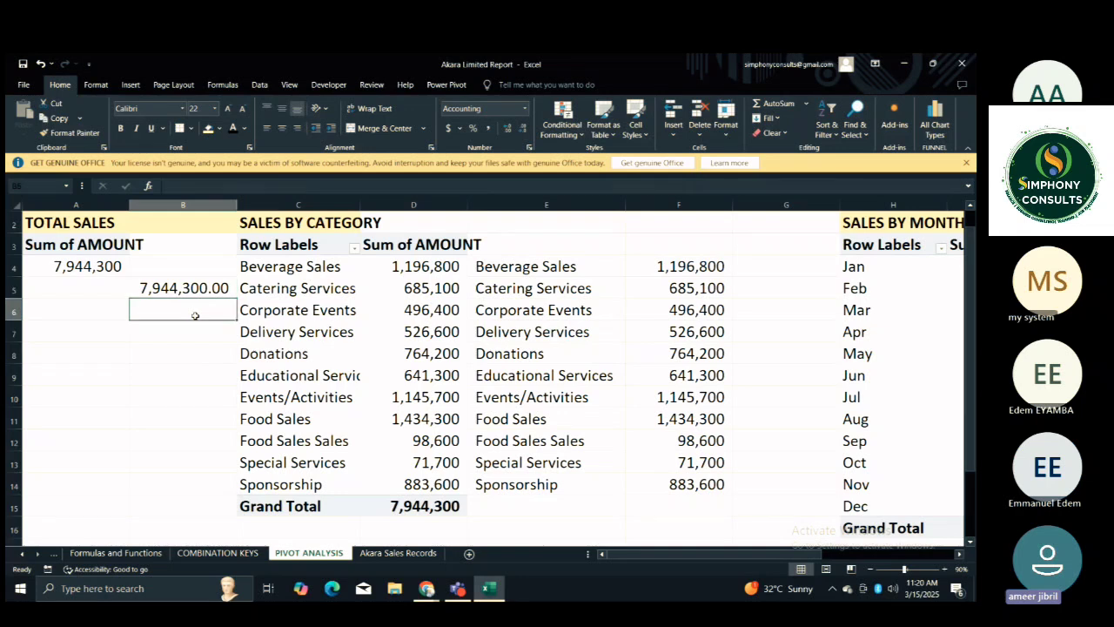
{"action": "left_click", "coordinate": [191, 288]}
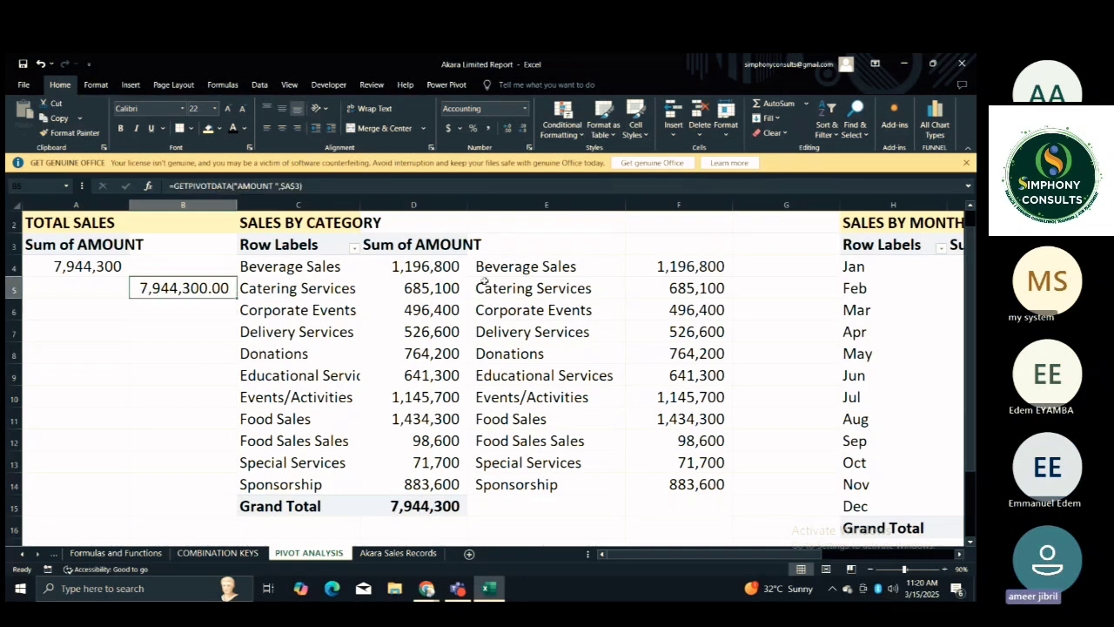
{"action": "left_click", "coordinate": [560, 268]}
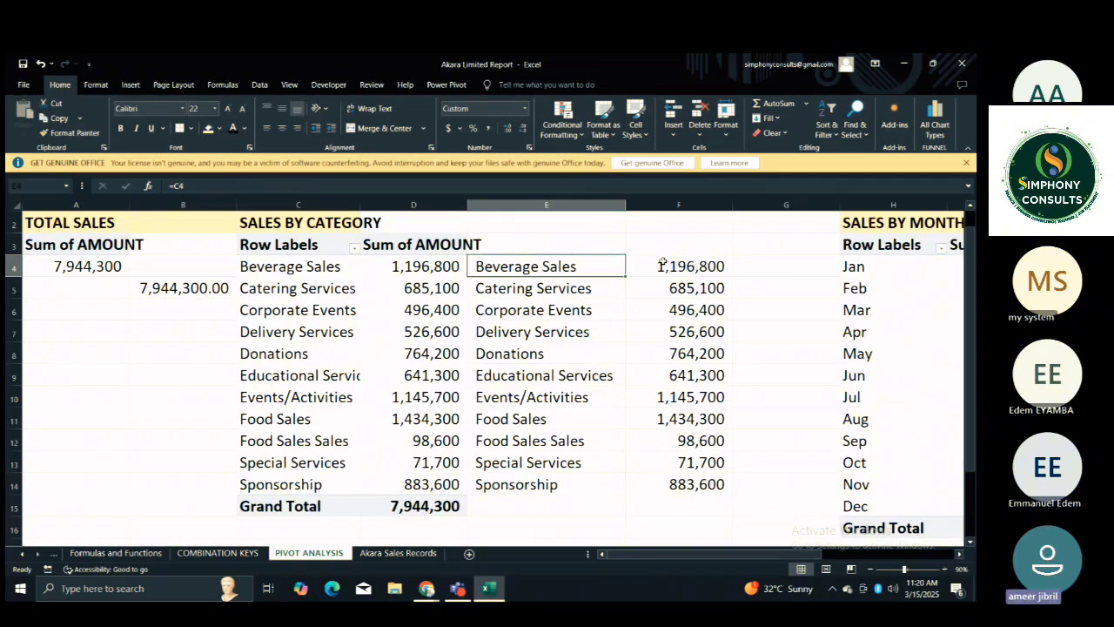
{"action": "left_click", "coordinate": [663, 264]}
{"action": "left_click", "coordinate": [608, 266]}
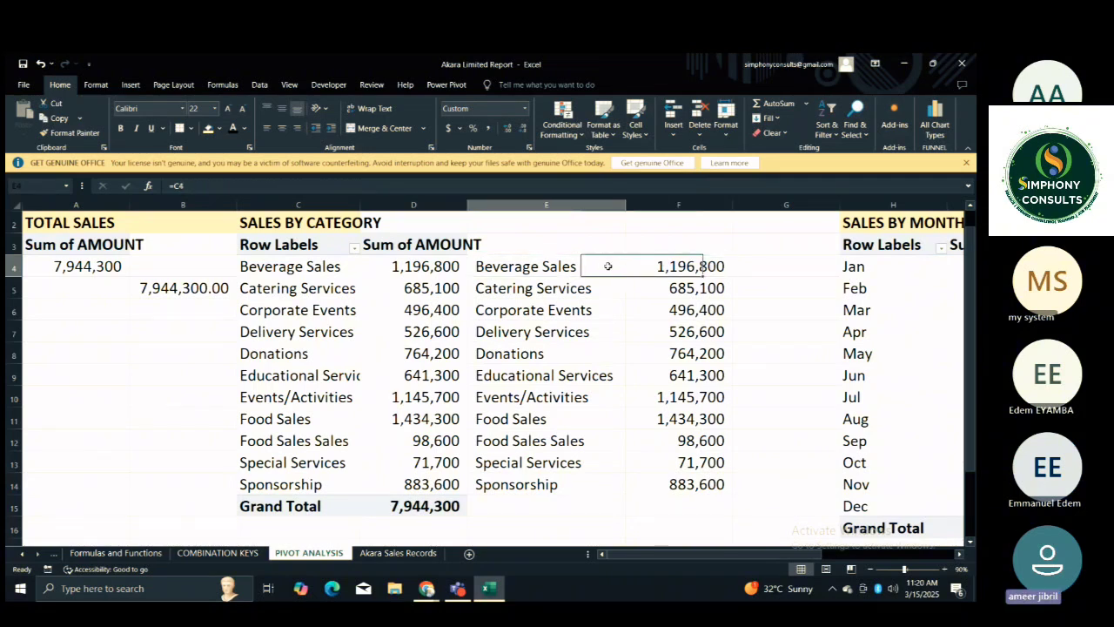
Clear all contents and formatting from columns E and F.
{"action": "left_click_drag", "start_coordinate": [545, 204], "coordinate": [688, 204]}
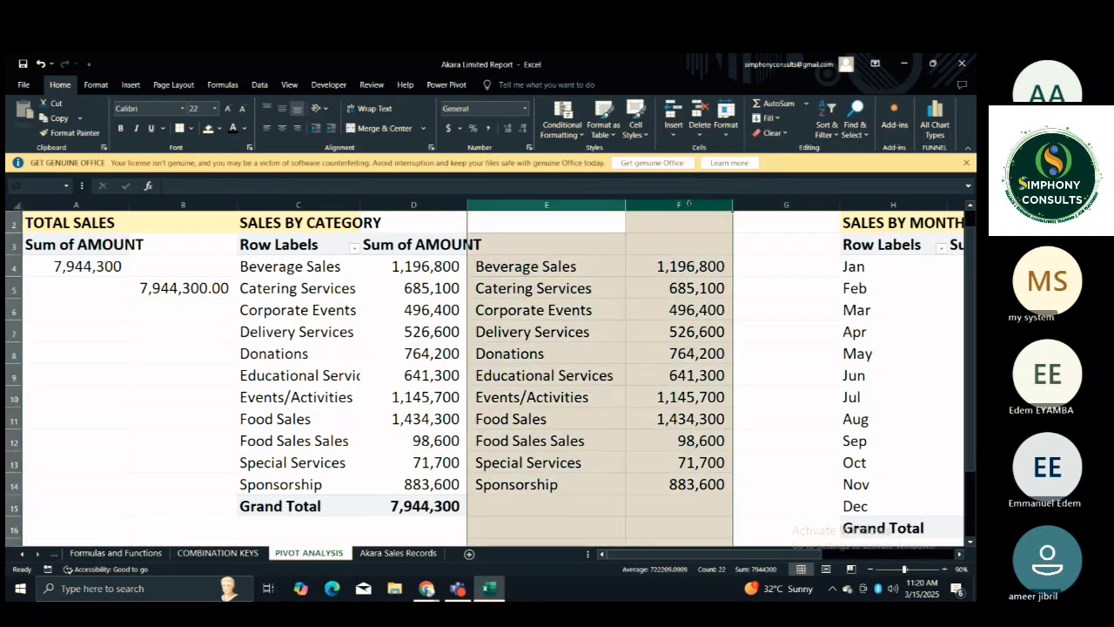
{"action": "left_click", "coordinate": [772, 133]}
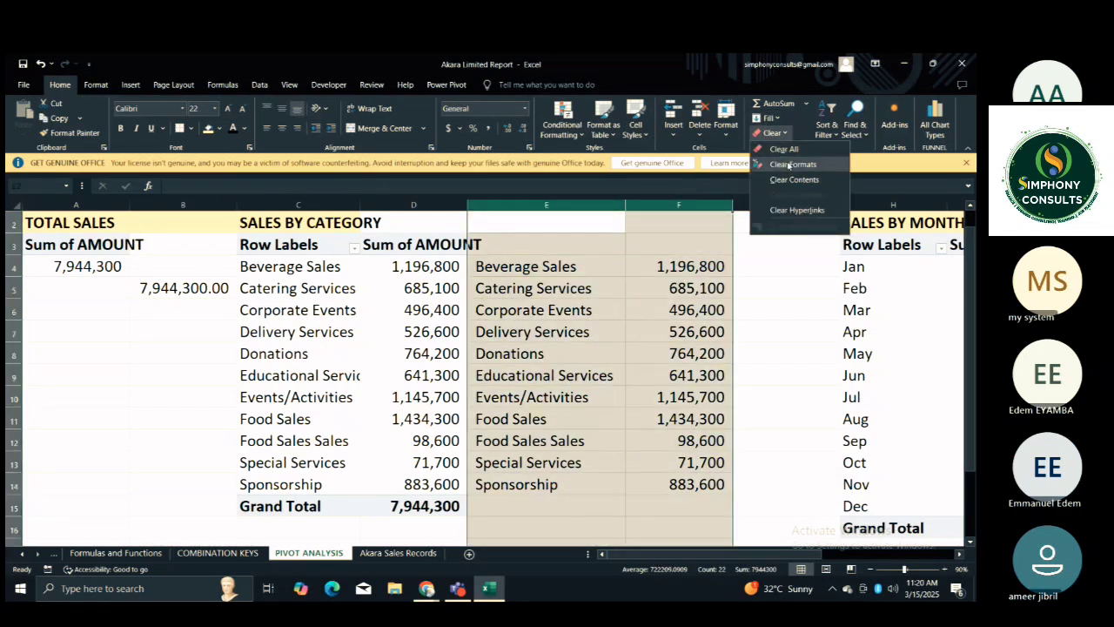
{"action": "left_click", "coordinate": [786, 149]}
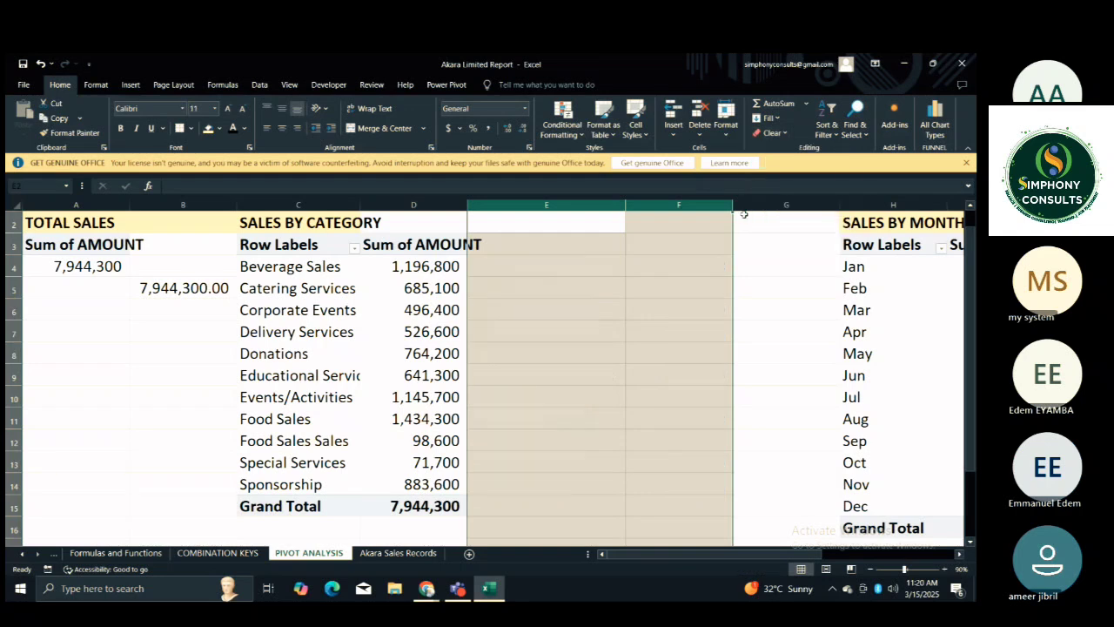
{"action": "left_click", "coordinate": [537, 280]}
Try linking E4 to the Beverage Sales label in C4, and undo both the link and the clearing of columns E and F.
{"action": "left_click", "coordinate": [512, 263]}
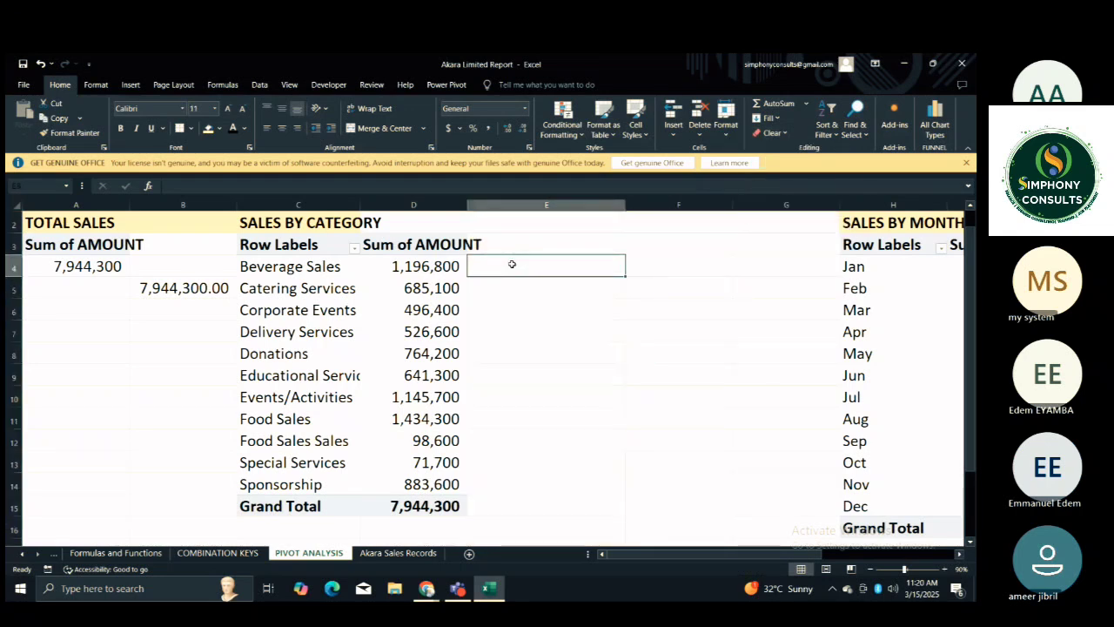
{"action": "type", "text": "="}
{"action": "left_click", "coordinate": [346, 272]}
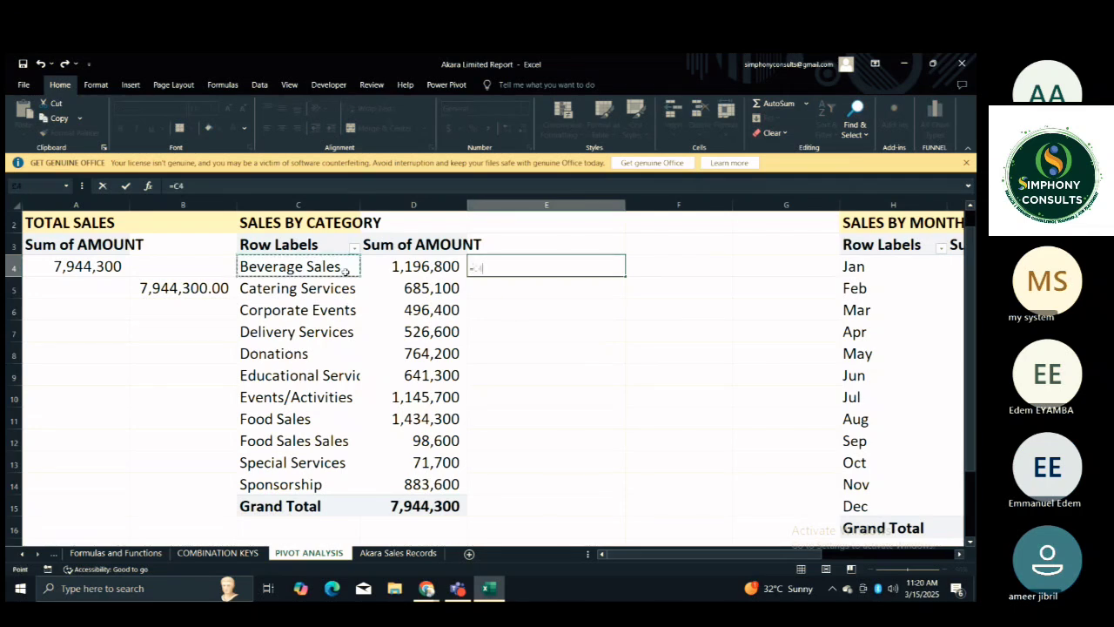
{"action": "key", "text": "Return"}
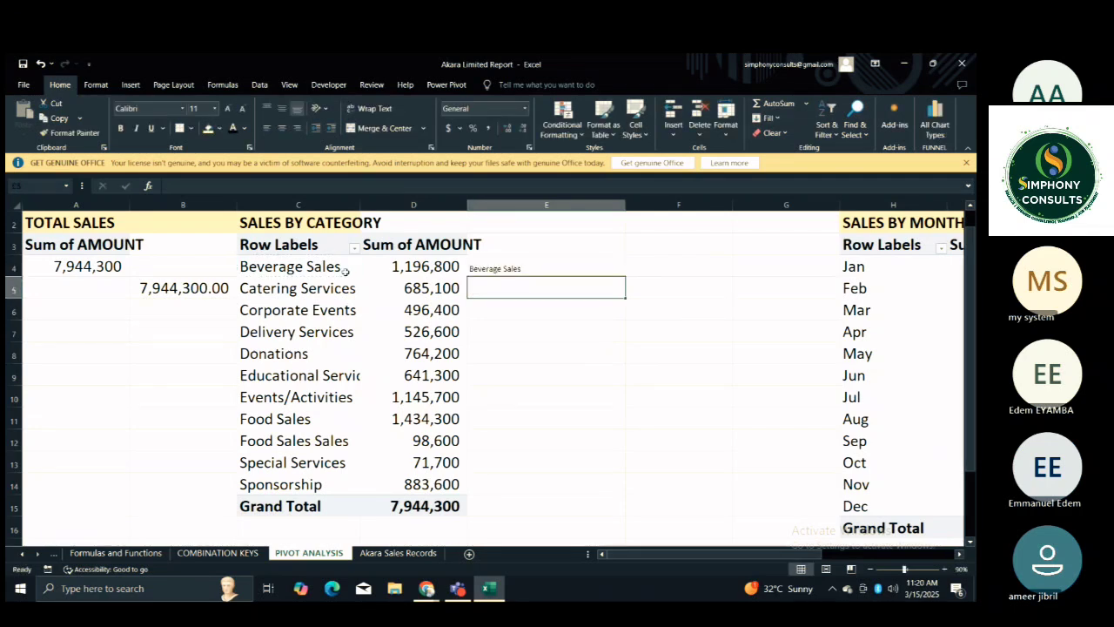
{"action": "left_click", "coordinate": [558, 262]}
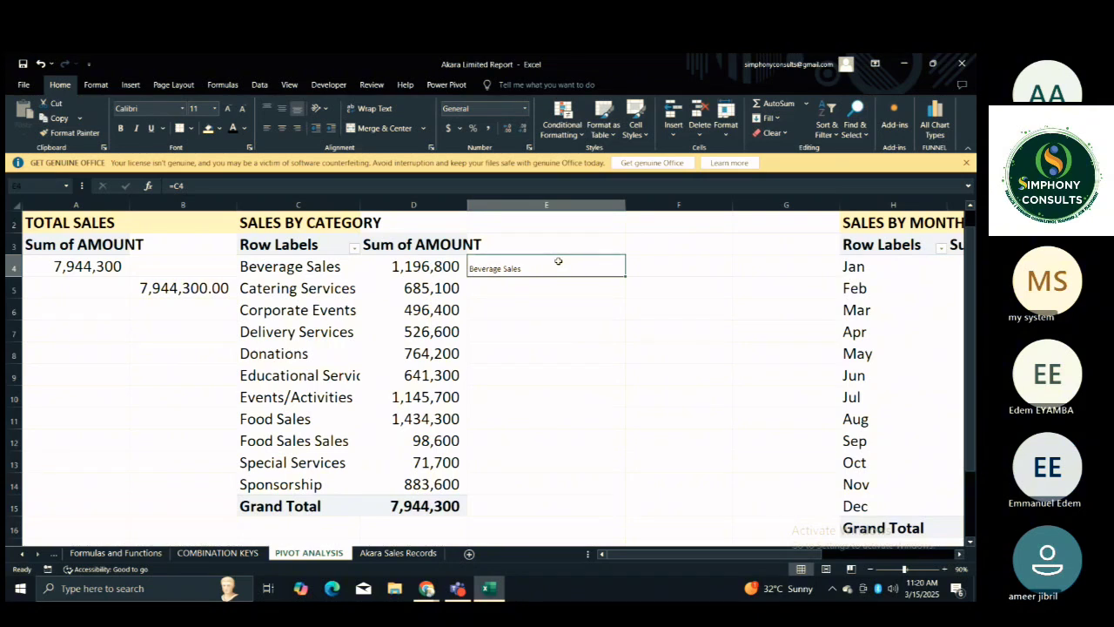
{"action": "key", "text": "ctrl+z"}
{"action": "key", "text": "ctrl+z"}
Delete only the contents of E4:F14 beside the category PivotTable, keeping the cell formatting.
{"action": "left_click", "coordinate": [577, 267]}
{"action": "key", "text": "shift+Right"}
{"action": "key", "text": "shift+Down"}
{"action": "key", "text": "shift+Down"}
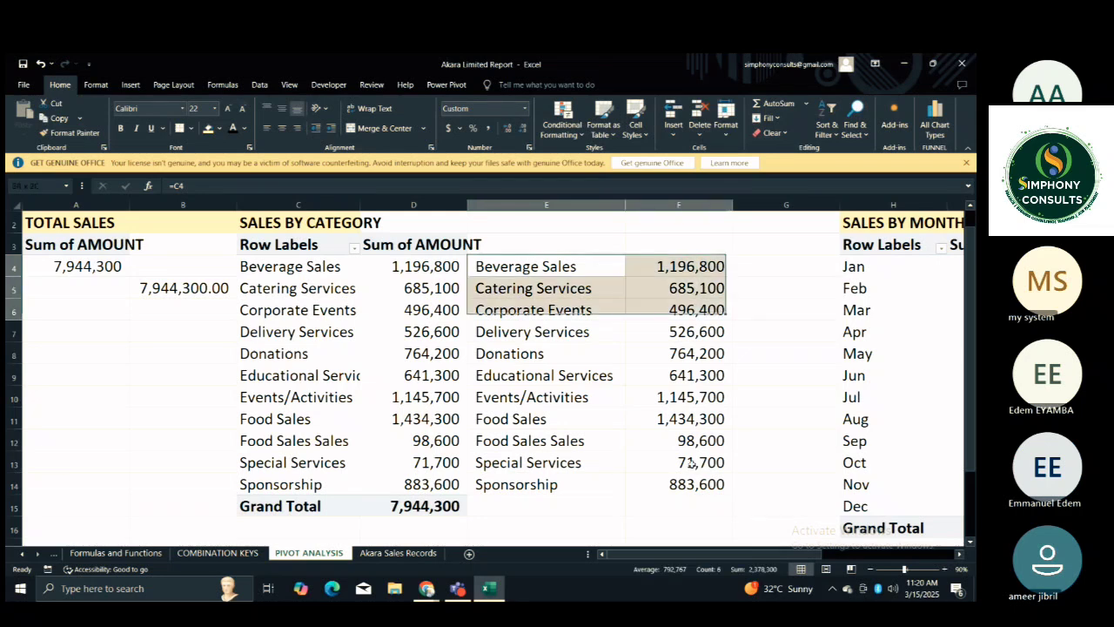
{"action": "left_click", "coordinate": [683, 488], "text": "shift"}
{"action": "key", "text": "Delete"}
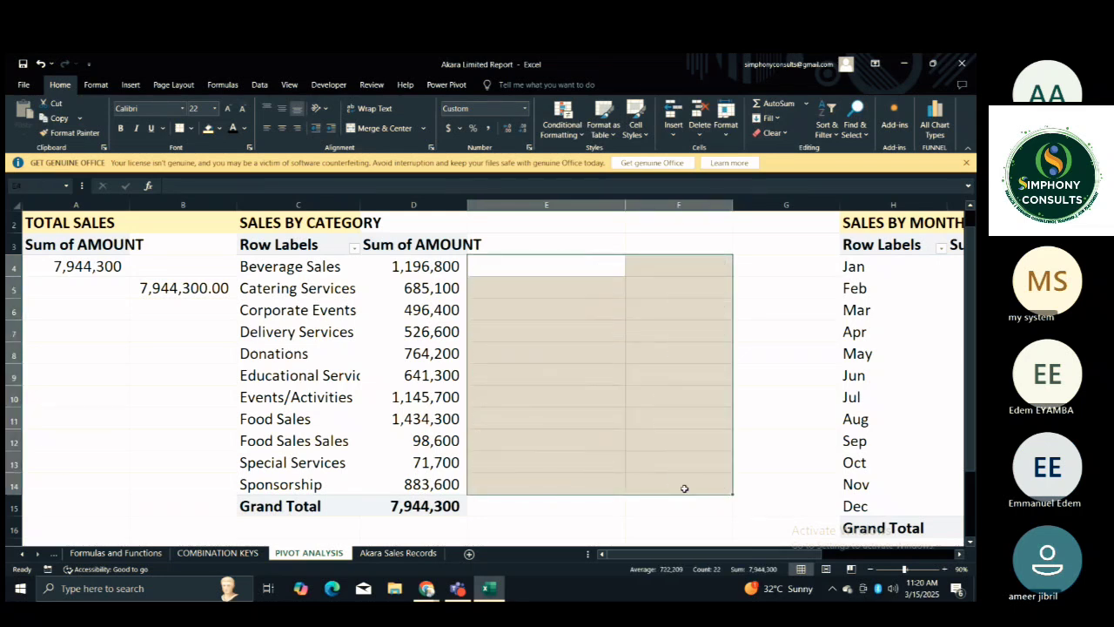
Link cell E4 to the Beverage Sales label with the formula =C4.
{"action": "left_click", "coordinate": [573, 269]}
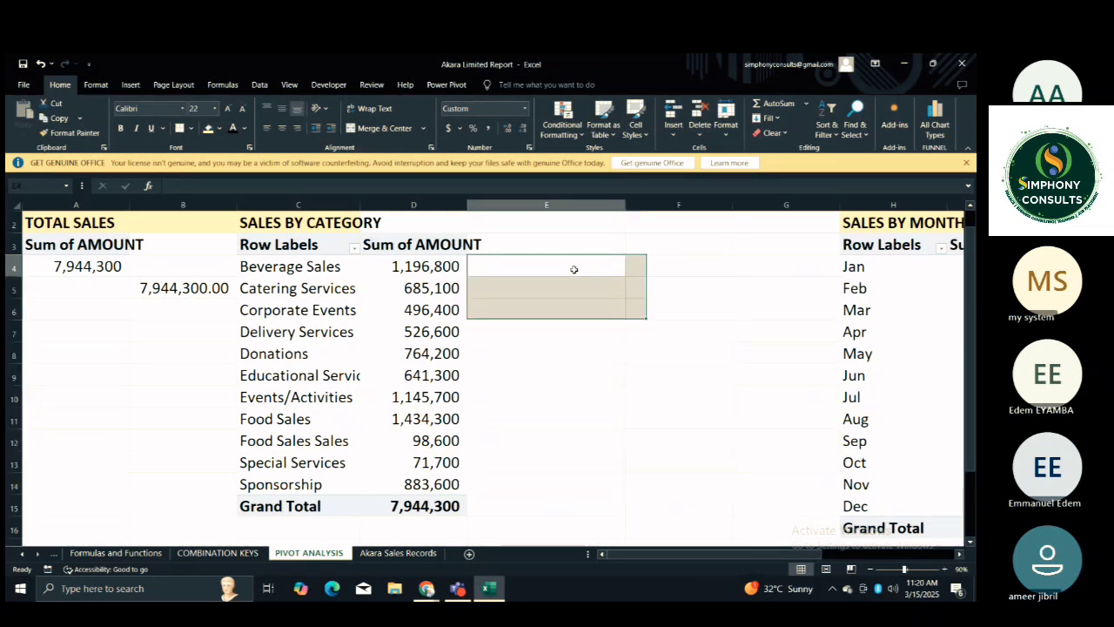
{"action": "left_click", "coordinate": [573, 269]}
{"action": "type", "text": "="}
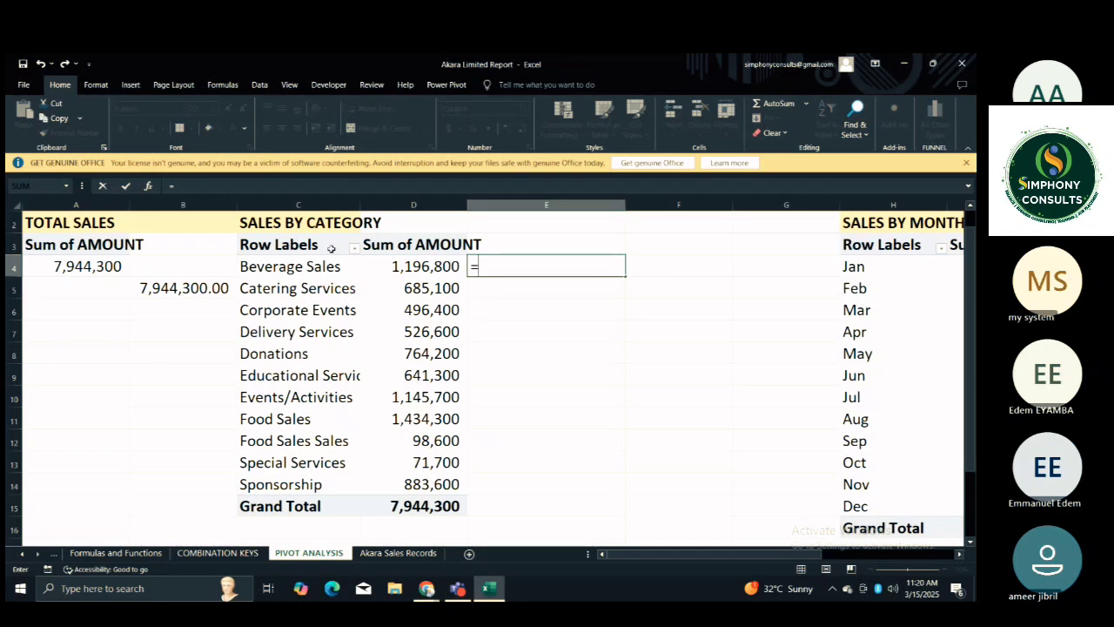
{"action": "left_click", "coordinate": [321, 270]}
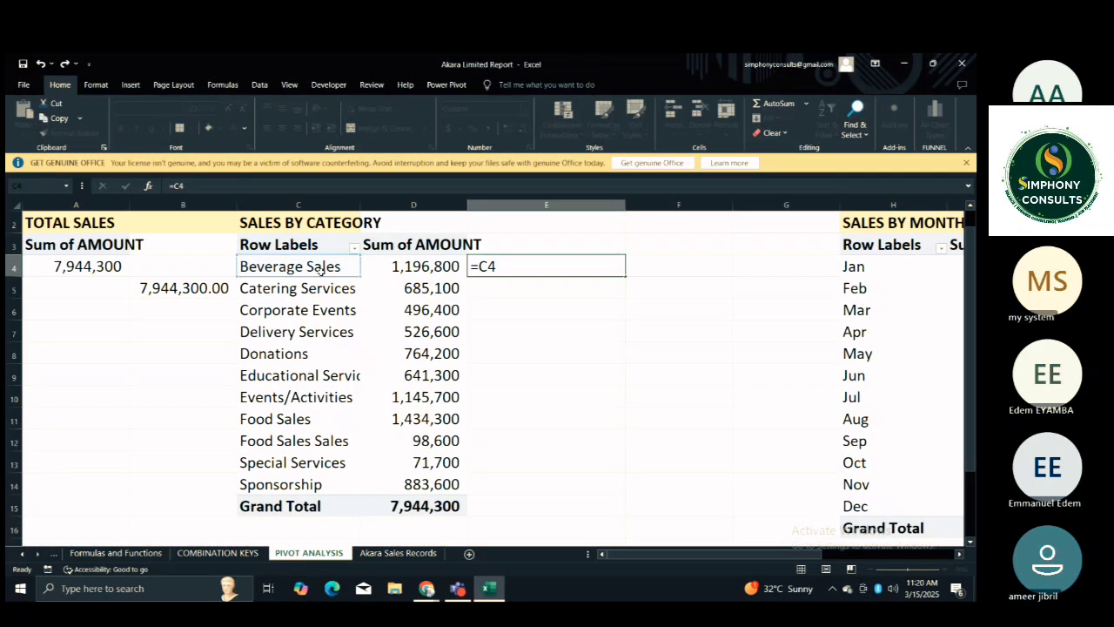
{"action": "key", "text": "Return"}
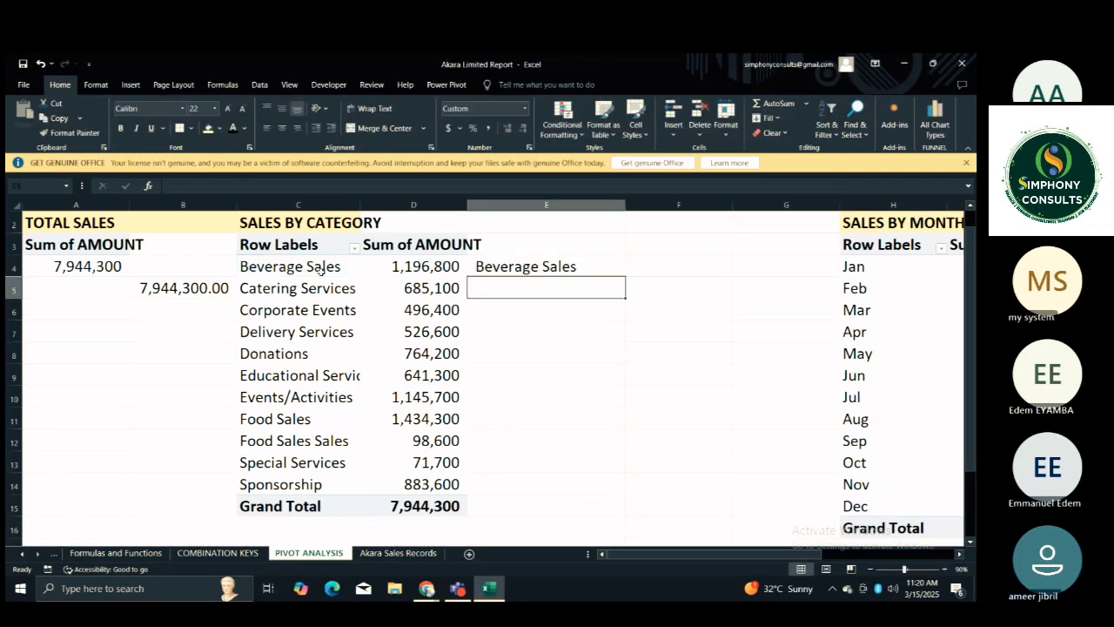
Begin a GETPIVOTDATA formula in F4 that references the Beverage Sales amount in D4.
{"action": "left_click", "coordinate": [687, 261]}
{"action": "type", "text": "="}
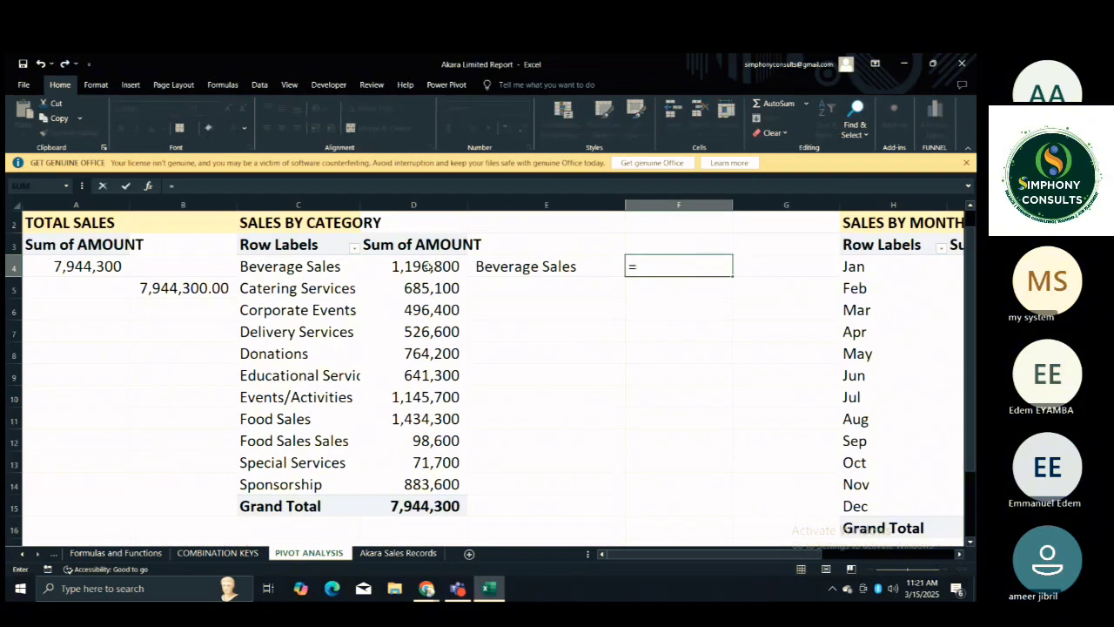
{"action": "left_click", "coordinate": [428, 267]}
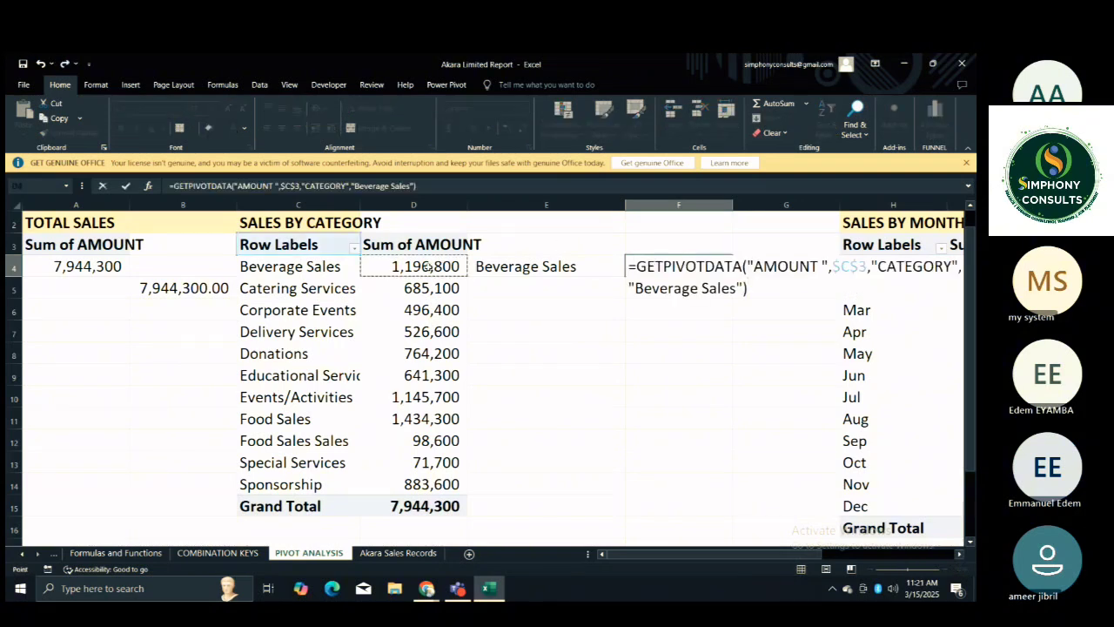
Replace the fixed "Beverage Sales" item with C4, completing =GETPIVOTDATA("AMOUNT ",$C$3,"CATEGORY",C4) in F4.
{"action": "left_click", "coordinate": [414, 186]}
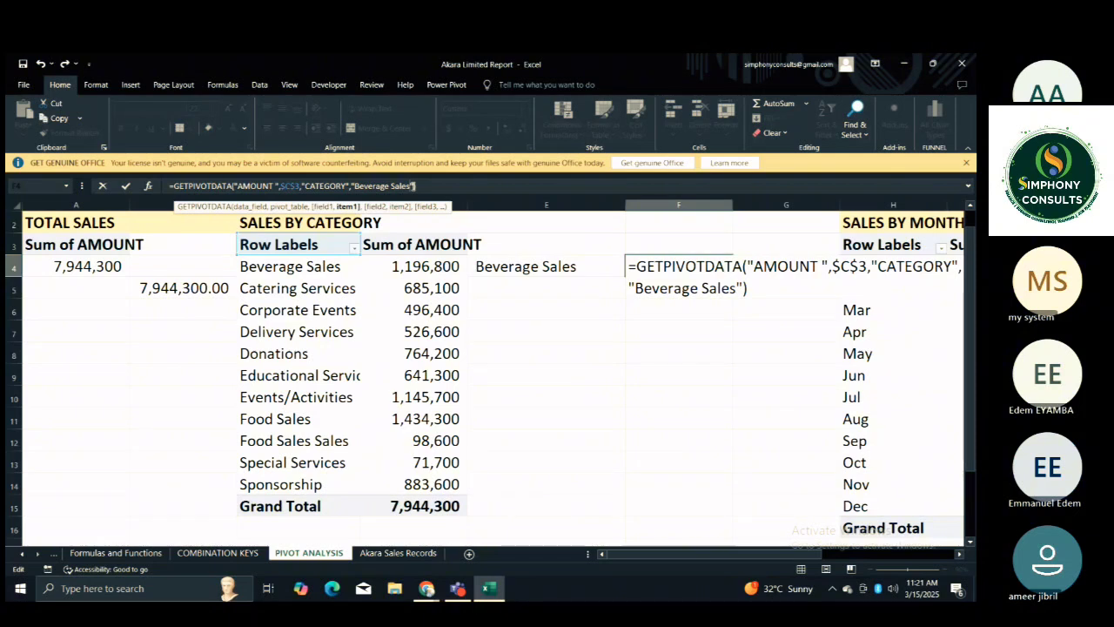
{"action": "key", "text": "BackSpace"}
{"action": "key", "text": "BackSpace"}
{"action": "key", "text": "BackSpace"}
{"action": "key", "text": "BackSpace"}
{"action": "key", "text": "BackSpace"}
{"action": "key", "text": "BackSpace"}
{"action": "key", "text": "BackSpace"}
{"action": "key", "text": "BackSpace"}
{"action": "key", "text": "BackSpace"}
{"action": "key", "text": "BackSpace"}
{"action": "key", "text": "BackSpace"}
{"action": "key", "text": "BackSpace"}
{"action": "key", "text": "BackSpace"}
{"action": "key", "text": "BackSpace"}
{"action": "key", "text": "BackSpace"}
{"action": "key", "text": "BackSpace"}
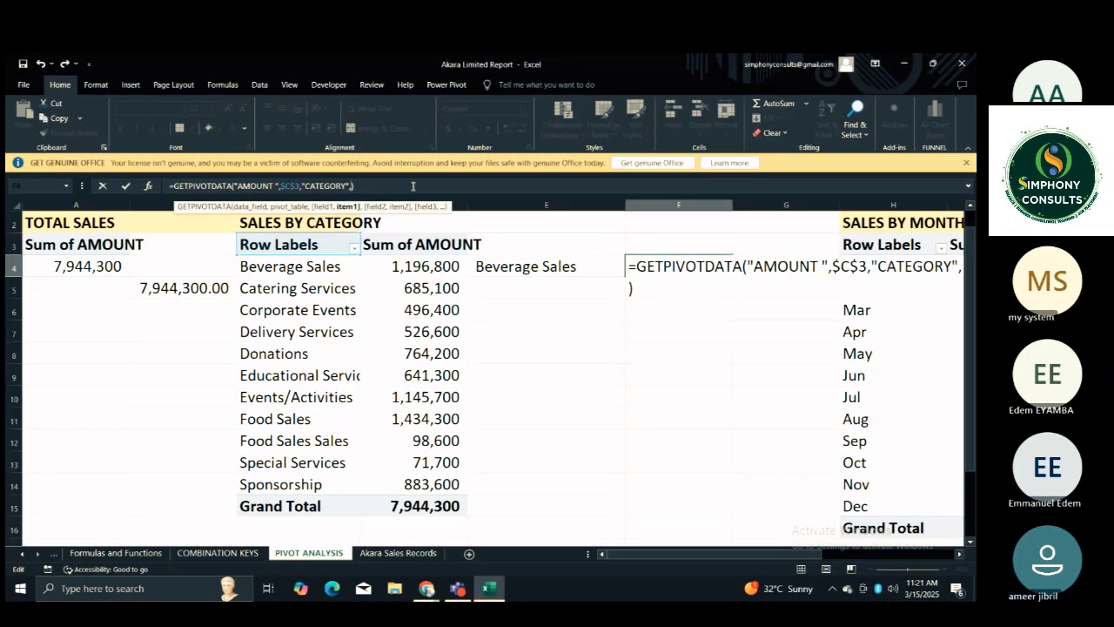
{"action": "left_click", "coordinate": [333, 266]}
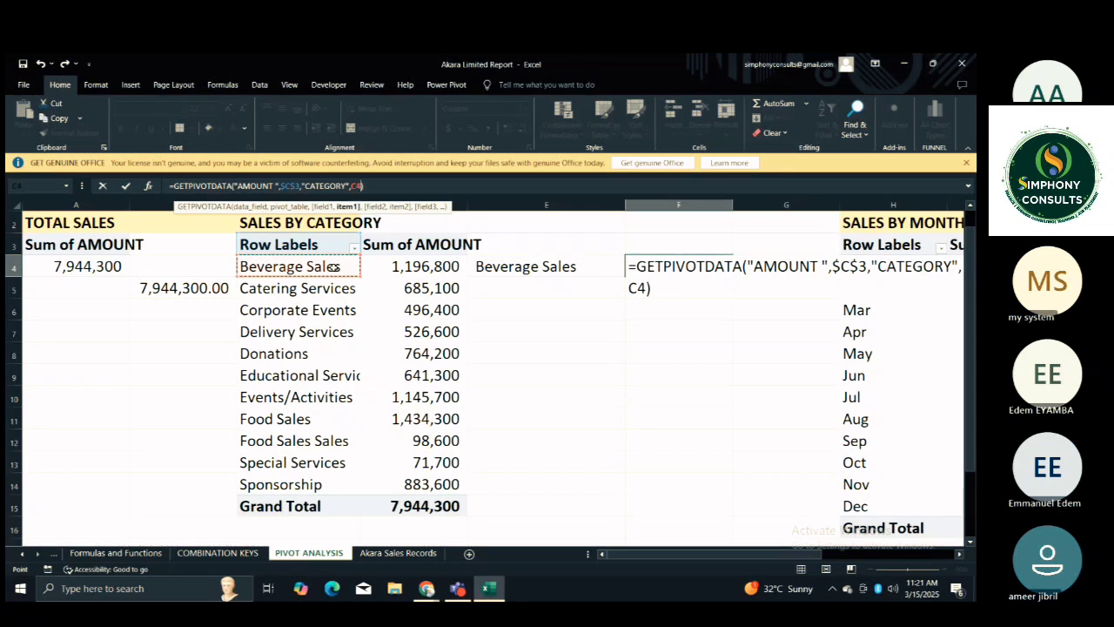
{"action": "key", "text": "Return"}
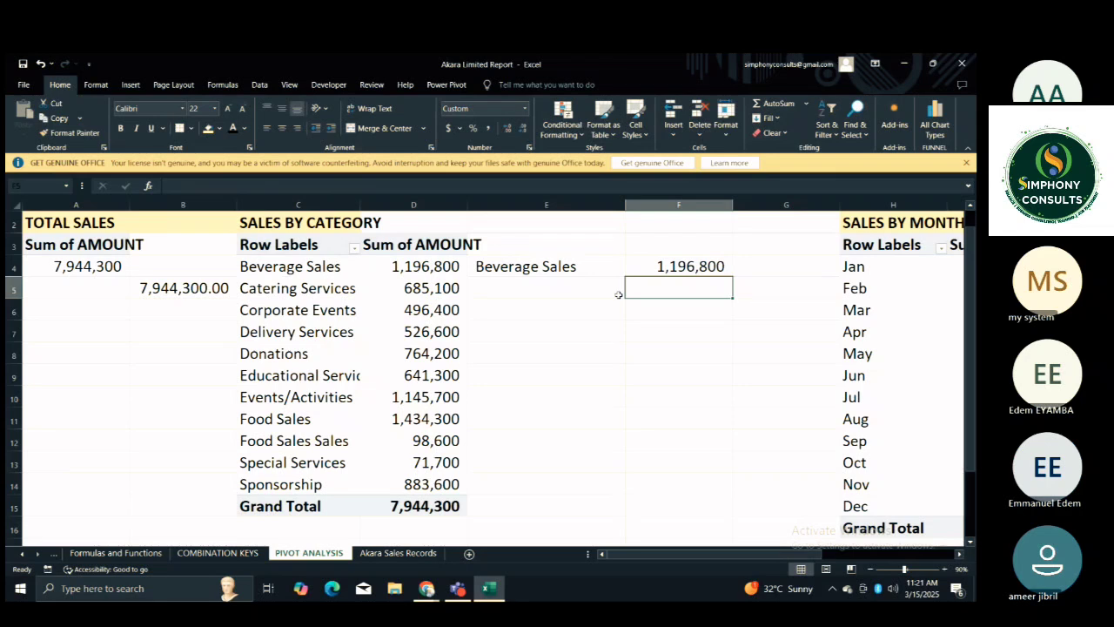
Fill the E4 label link down to E14 for the remaining categories.
{"action": "left_click", "coordinate": [578, 270]}
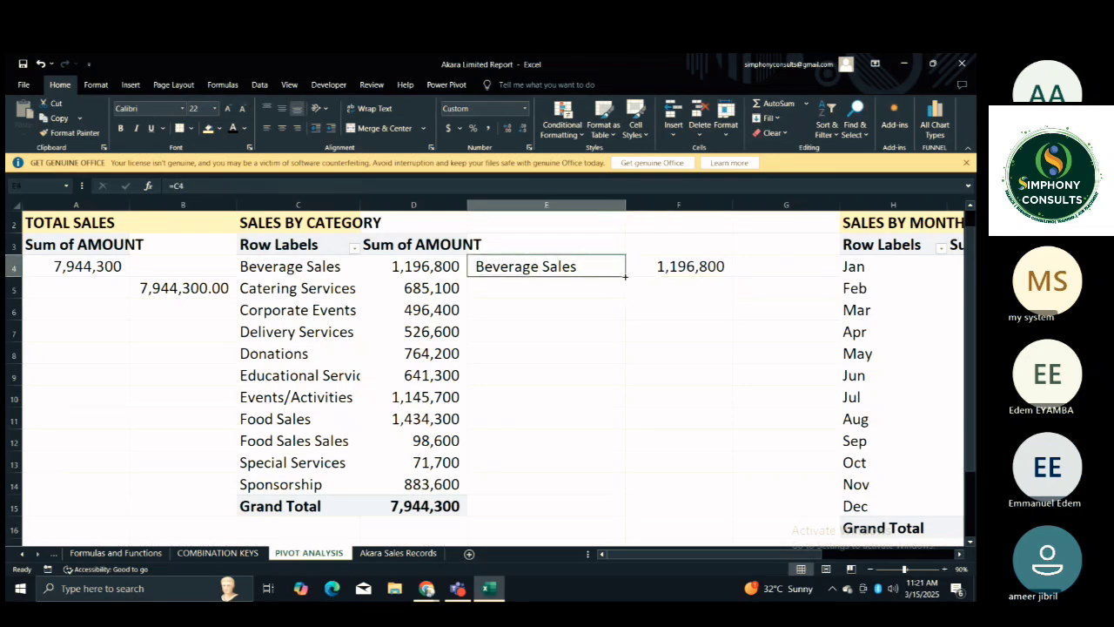
{"action": "mouse_move", "coordinate": [626, 272]}
{"action": "left_mouse_down"}
{"action": "mouse_move", "coordinate": [641, 375]}
{"action": "mouse_move", "coordinate": [592, 274]}
{"action": "mouse_move", "coordinate": [622, 269]}
{"action": "left_mouse_up"}
{"action": "left_click", "coordinate": [632, 268]}
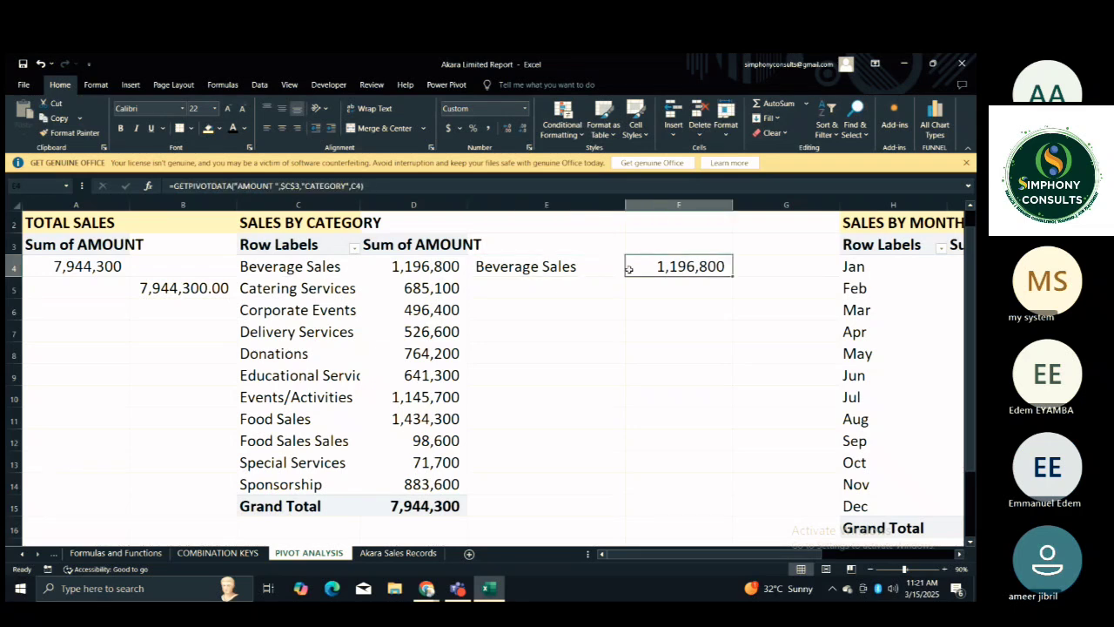
{"action": "left_click", "coordinate": [599, 268]}
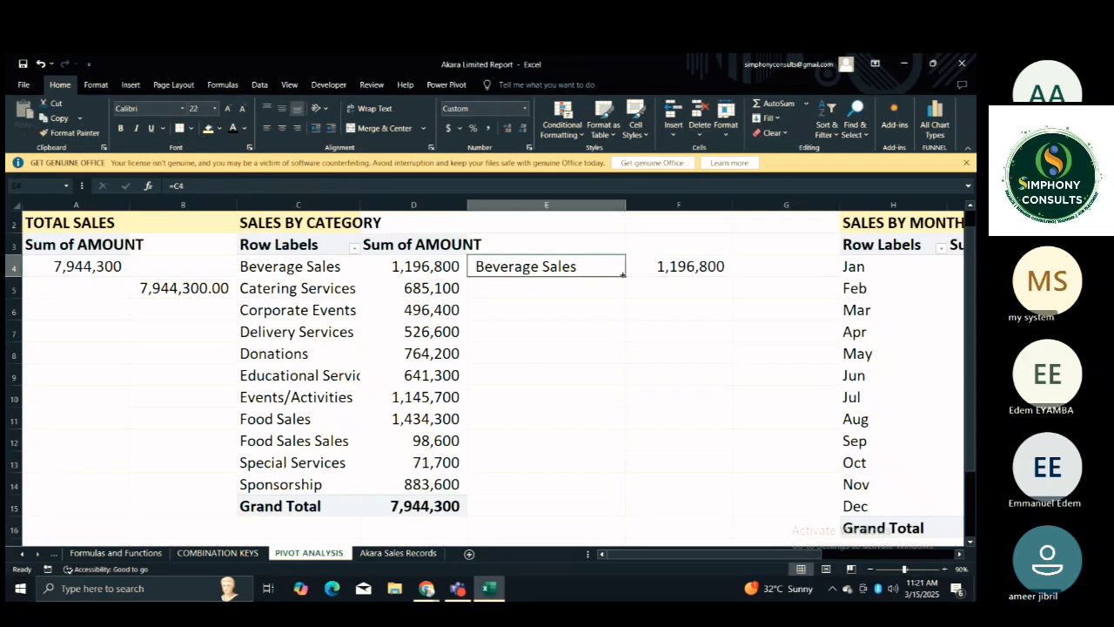
{"action": "left_click_drag", "start_coordinate": [624, 275], "coordinate": [630, 499]}
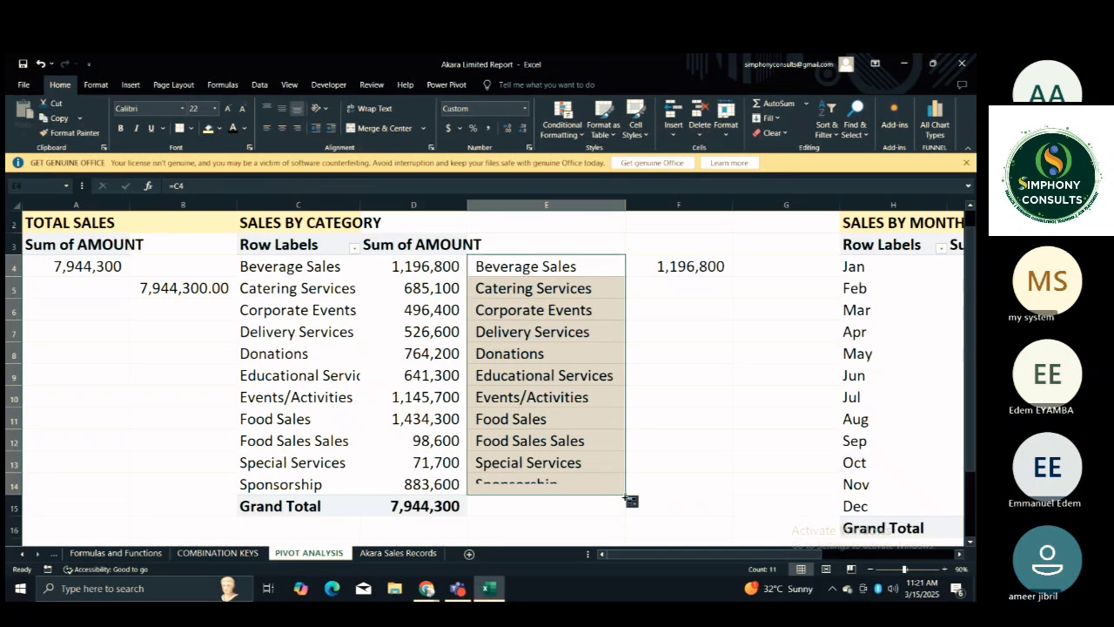
Fill the F4 GETPIVOTDATA formula down to F14 beside the linked category labels.
{"action": "left_click", "coordinate": [669, 348]}
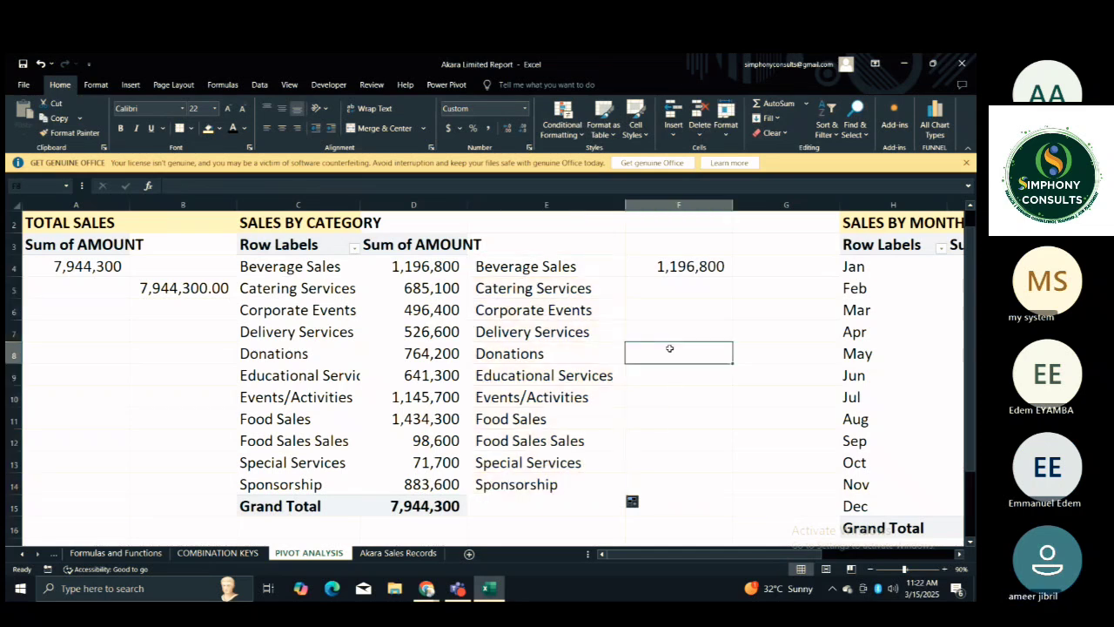
{"action": "left_click", "coordinate": [688, 264]}
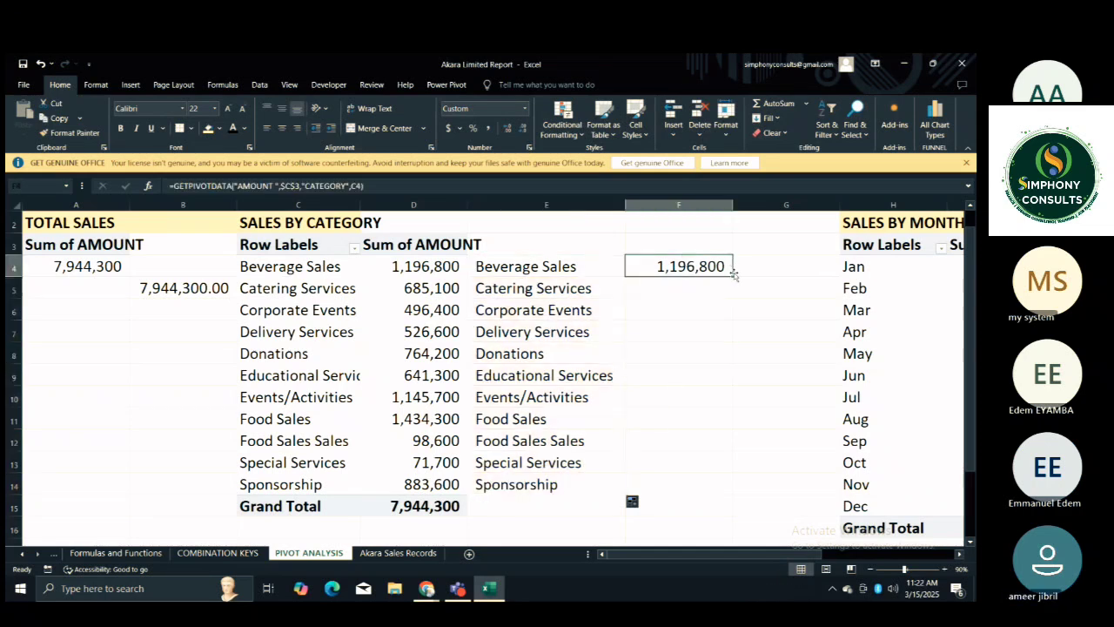
{"action": "left_click_drag", "start_coordinate": [734, 274], "coordinate": [739, 494]}
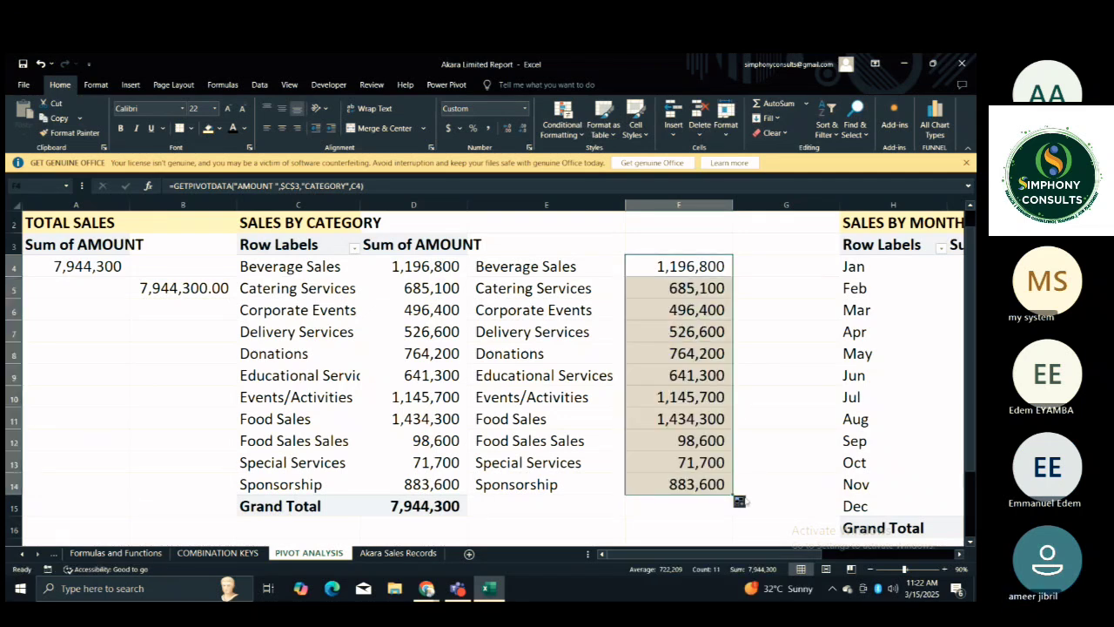
Narrow the blank column G between the linked category amounts and the SALES BY MONTH PivotTable.
{"action": "left_click", "coordinate": [812, 361]}
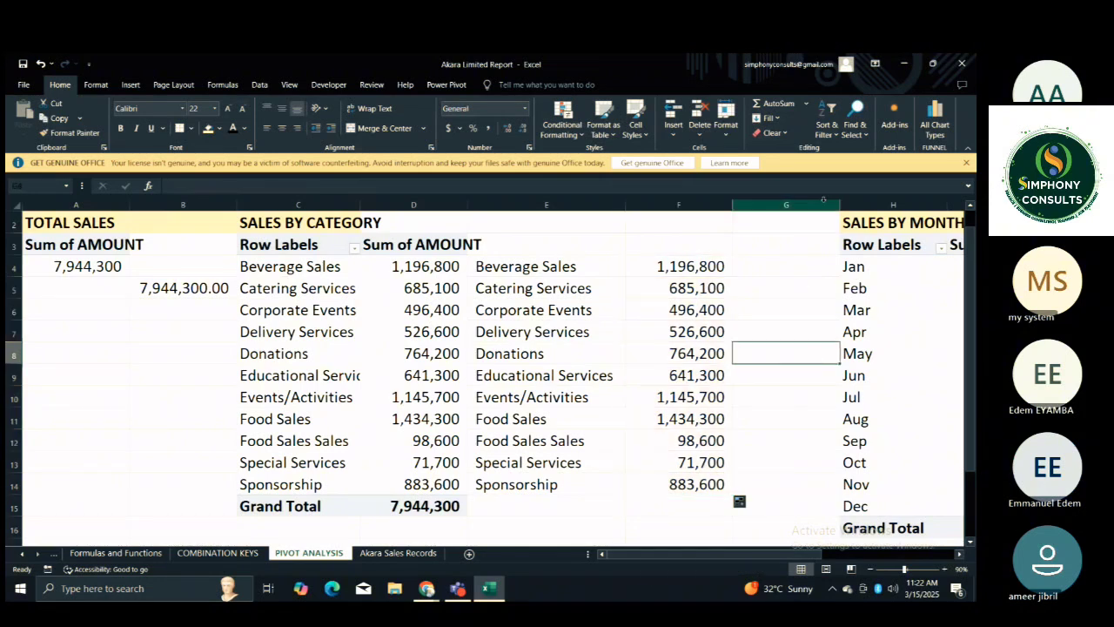
{"action": "left_click_drag", "start_coordinate": [840, 206], "coordinate": [791, 205]}
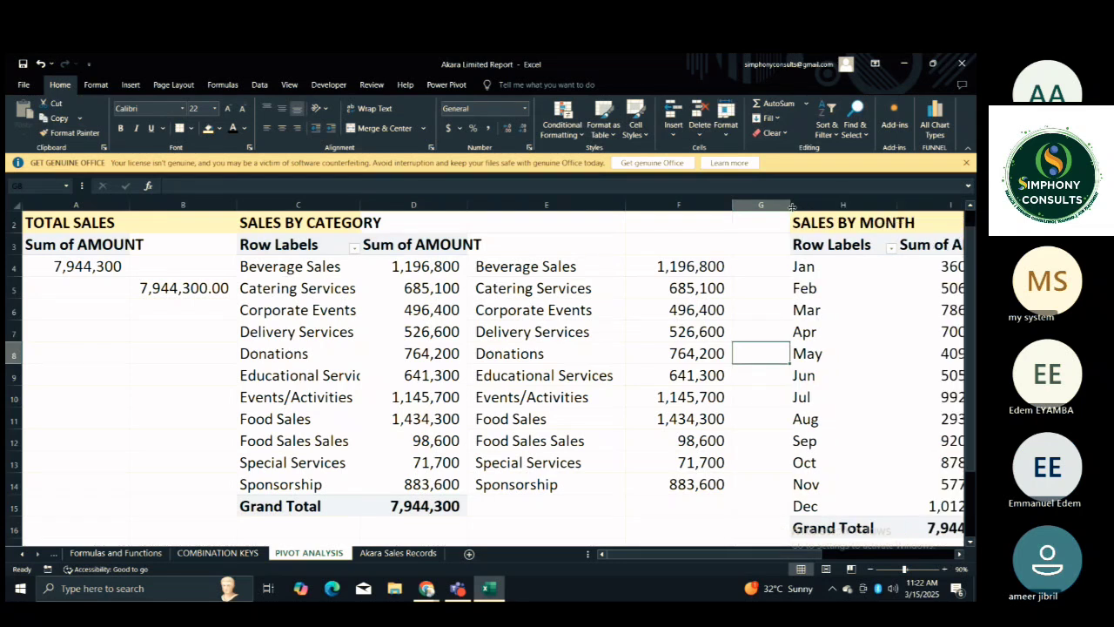
{"action": "left_click", "coordinate": [726, 349]}
{"action": "key", "text": "Right"}
{"action": "key", "text": "Right"}
{"action": "key", "text": "Right"}
{"action": "key", "text": "Right"}
{"action": "key", "text": "Right"}
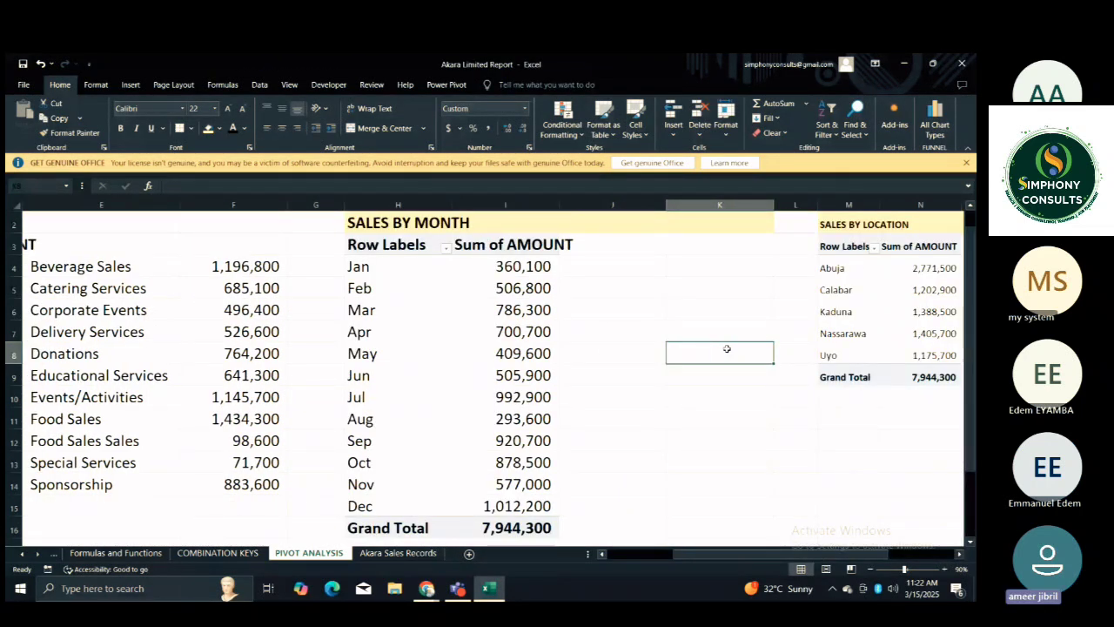
Review the C4 label link in E4 and the GETPIVOTDATA formulas behind the linked category amounts in column F.
{"action": "left_click", "coordinate": [607, 265]}
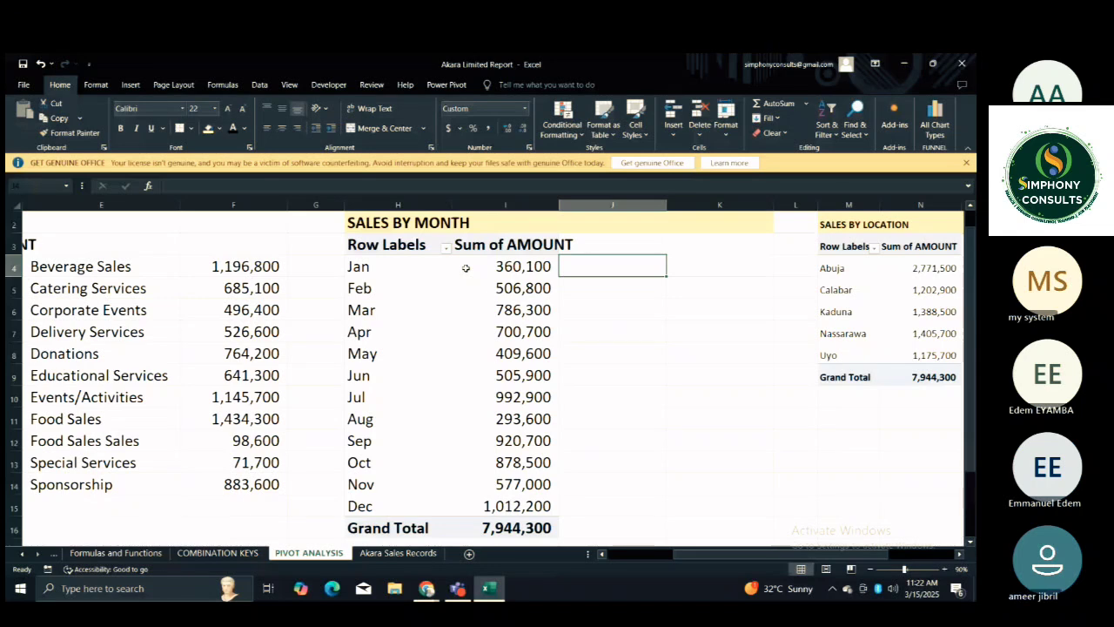
{"action": "left_click", "coordinate": [248, 267]}
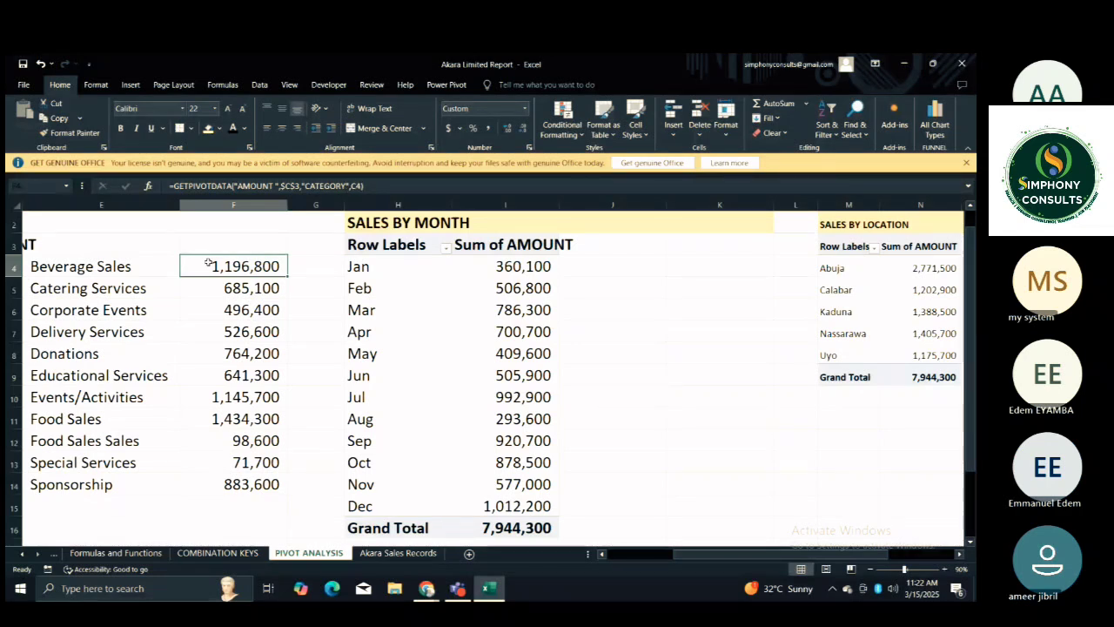
{"action": "left_click", "coordinate": [146, 268]}
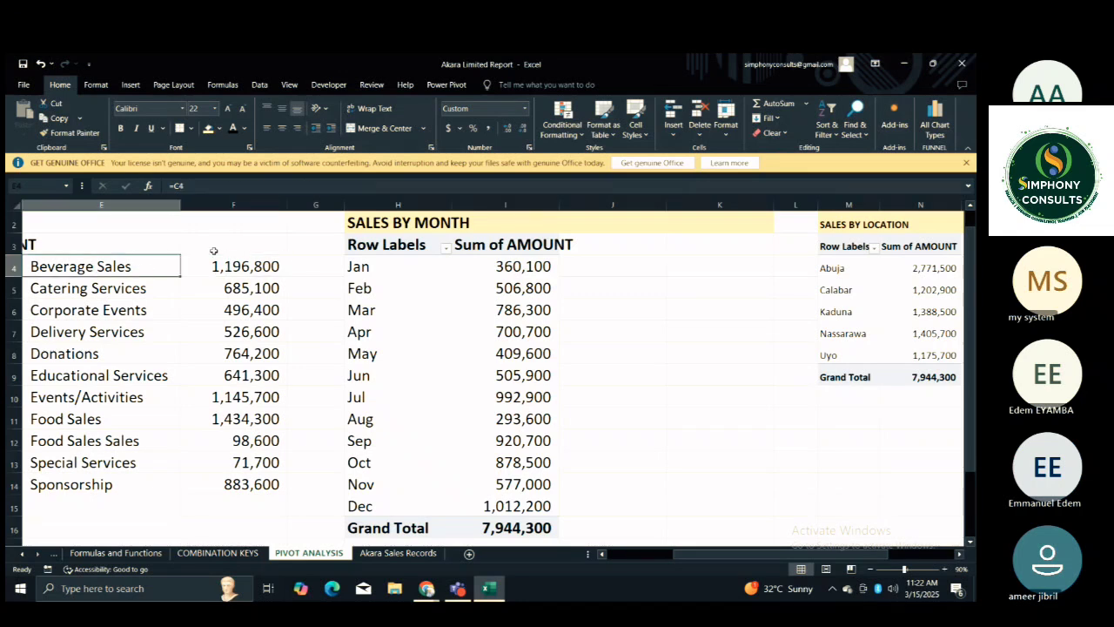
{"action": "left_click", "coordinate": [235, 270]}
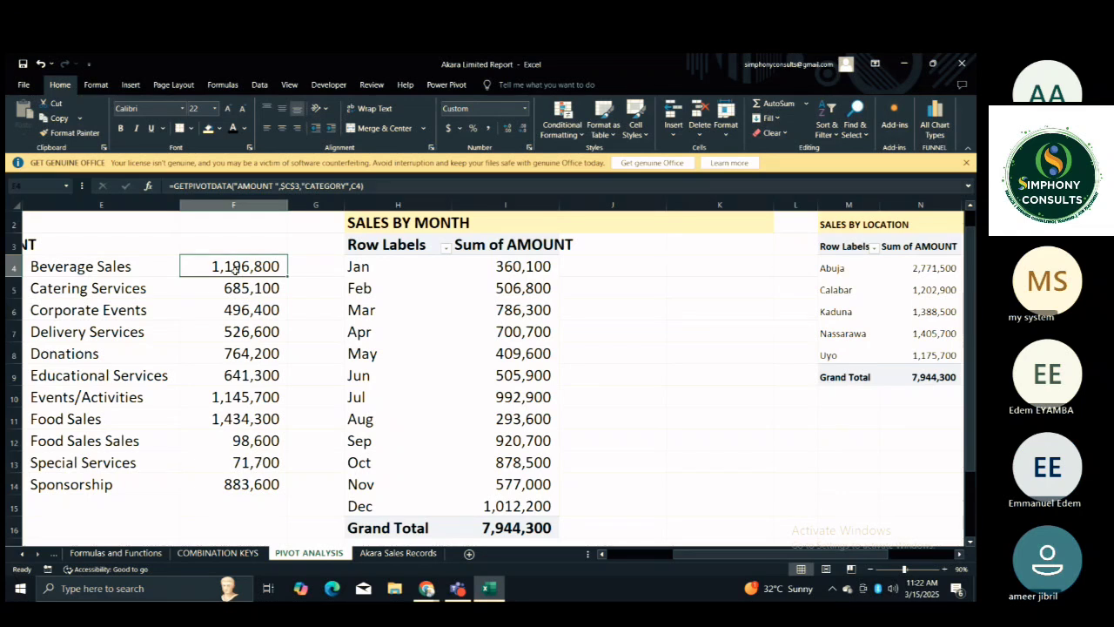
{"action": "key", "text": "Left"}
{"action": "key", "text": "Left"}
{"action": "key", "text": "Left"}
{"action": "key", "text": "Left"}
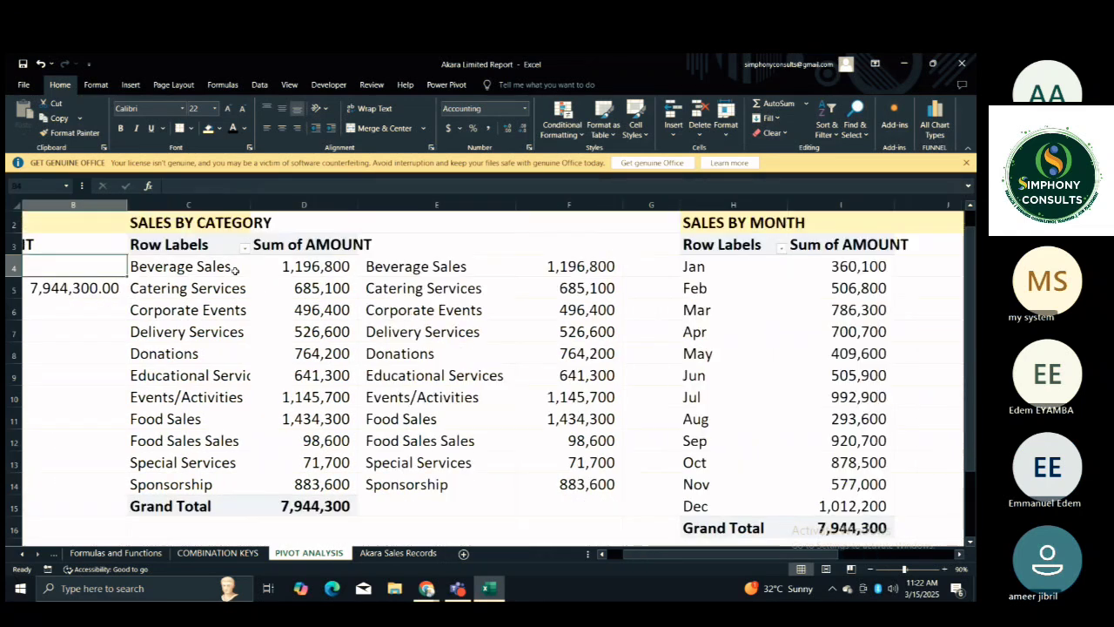
{"action": "left_click", "coordinate": [561, 270]}
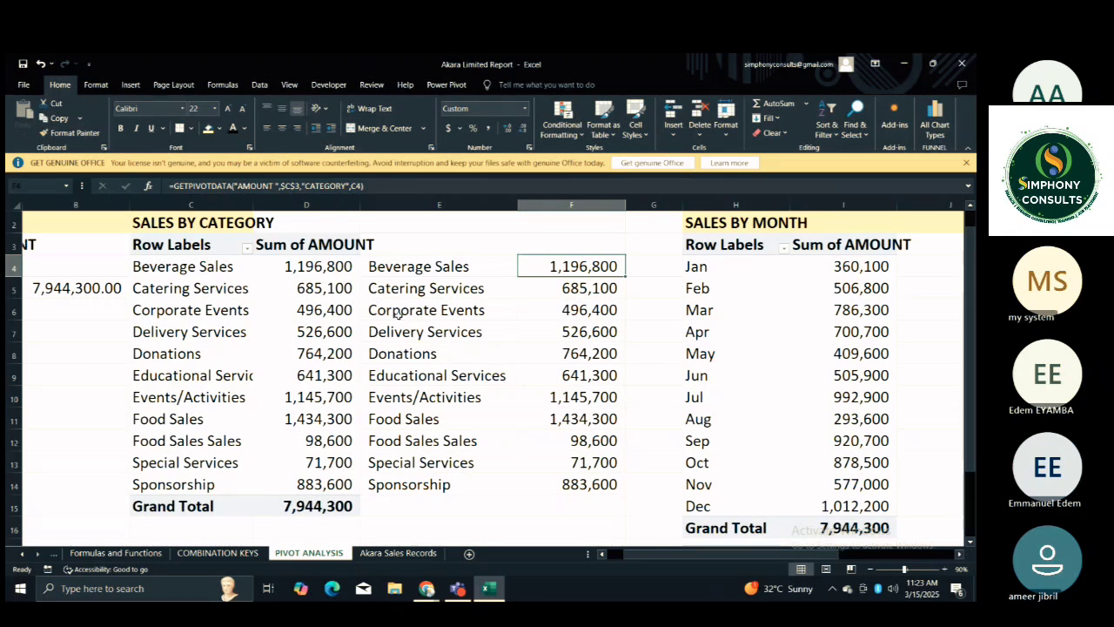
{"action": "left_click_drag", "start_coordinate": [396, 266], "coordinate": [397, 484]}
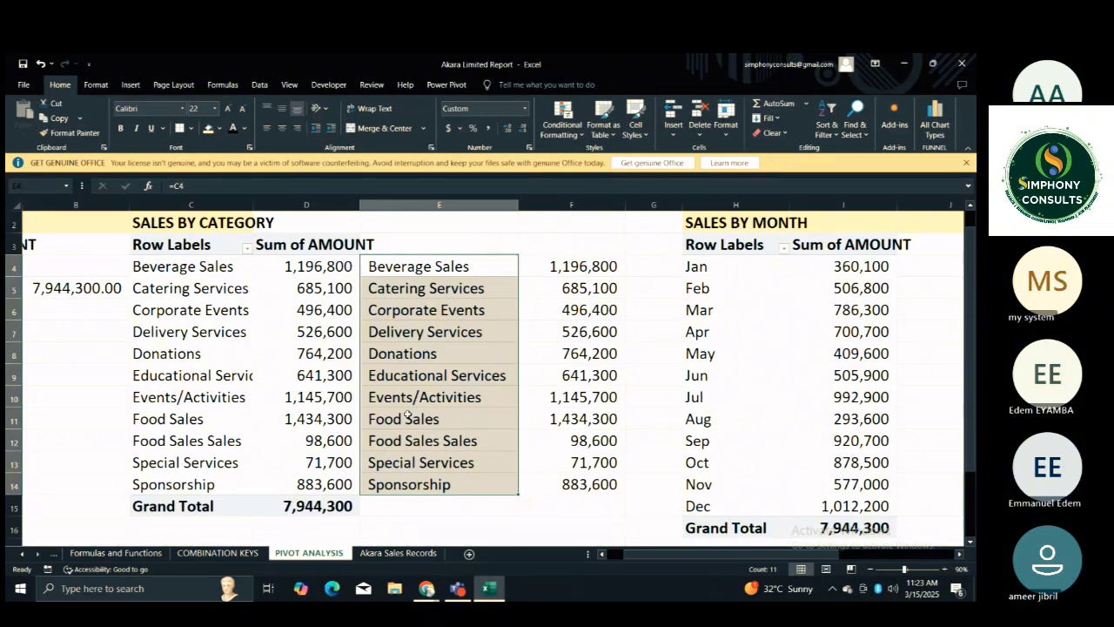
{"action": "left_click", "coordinate": [549, 340]}
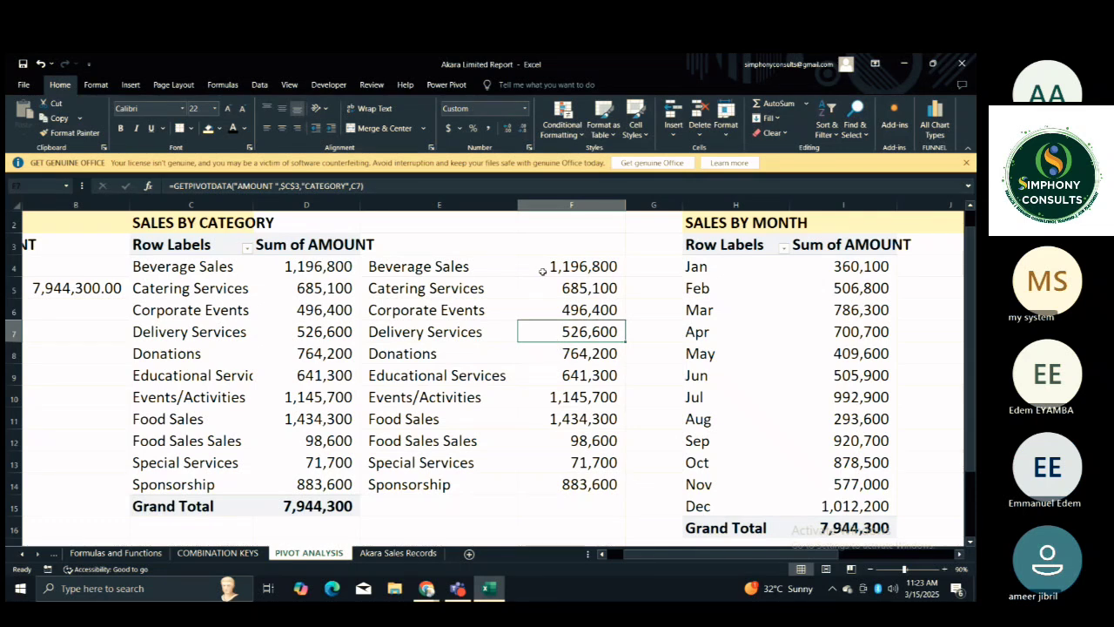
Clear the GETPIVOTDATA amounts beside the linked category labels in F4:F15.
{"action": "left_click_drag", "start_coordinate": [542, 272], "coordinate": [544, 481]}
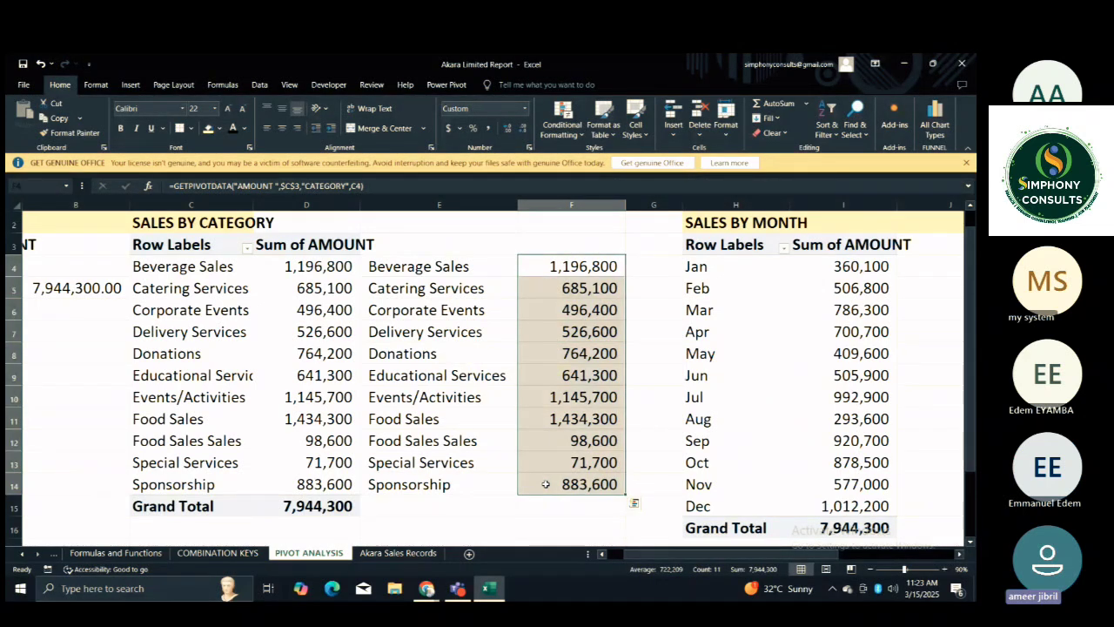
{"action": "left_click", "coordinate": [560, 274]}
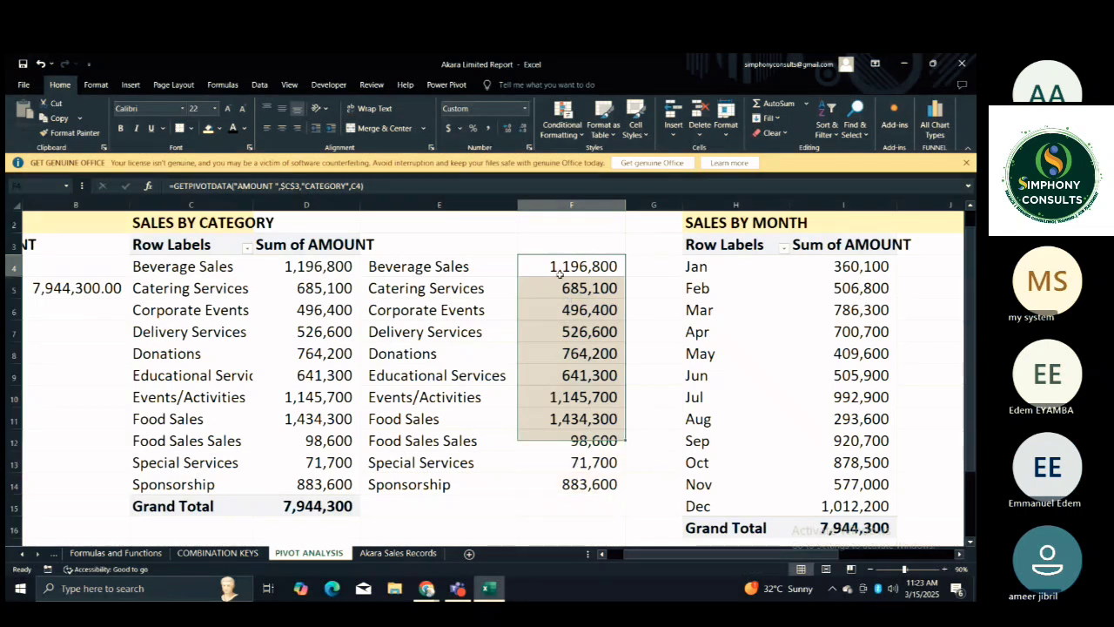
{"action": "left_click_drag", "start_coordinate": [559, 274], "coordinate": [606, 513]}
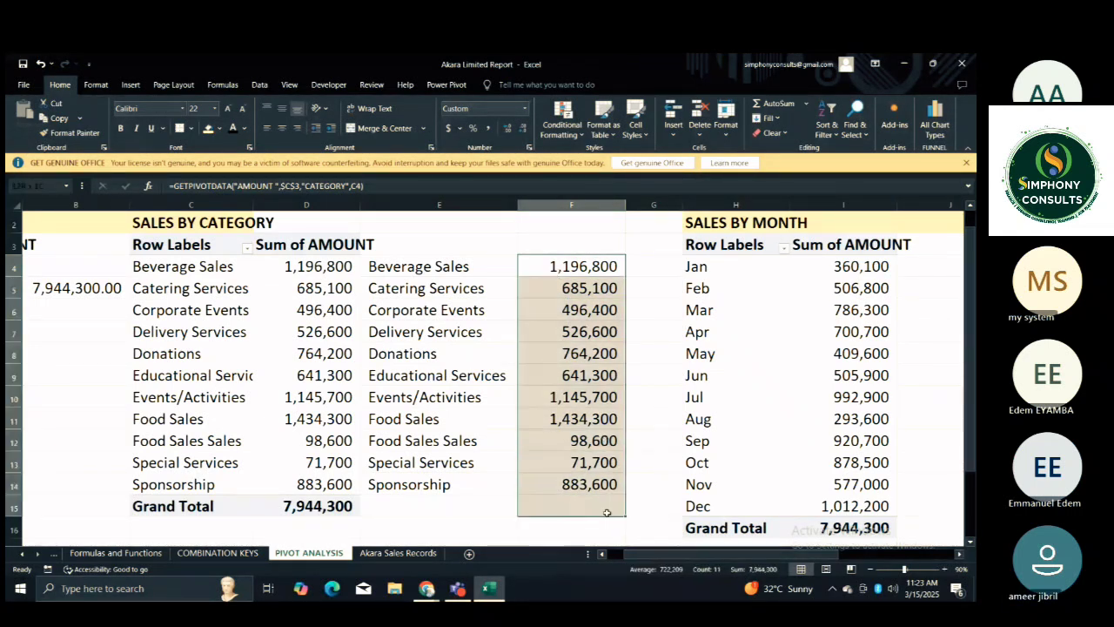
{"action": "key", "text": "Delete"}
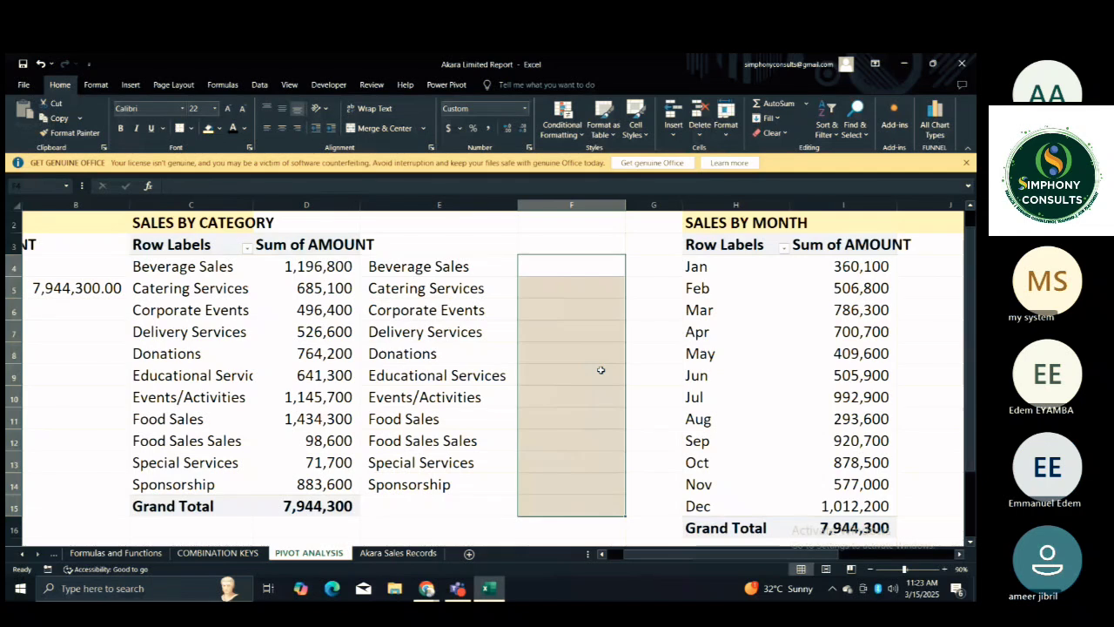
Start a formula in F4 that references the Beverage Sales amount in D4 of the SALES BY CATEGORY PivotTable.
{"action": "left_click", "coordinate": [549, 269]}
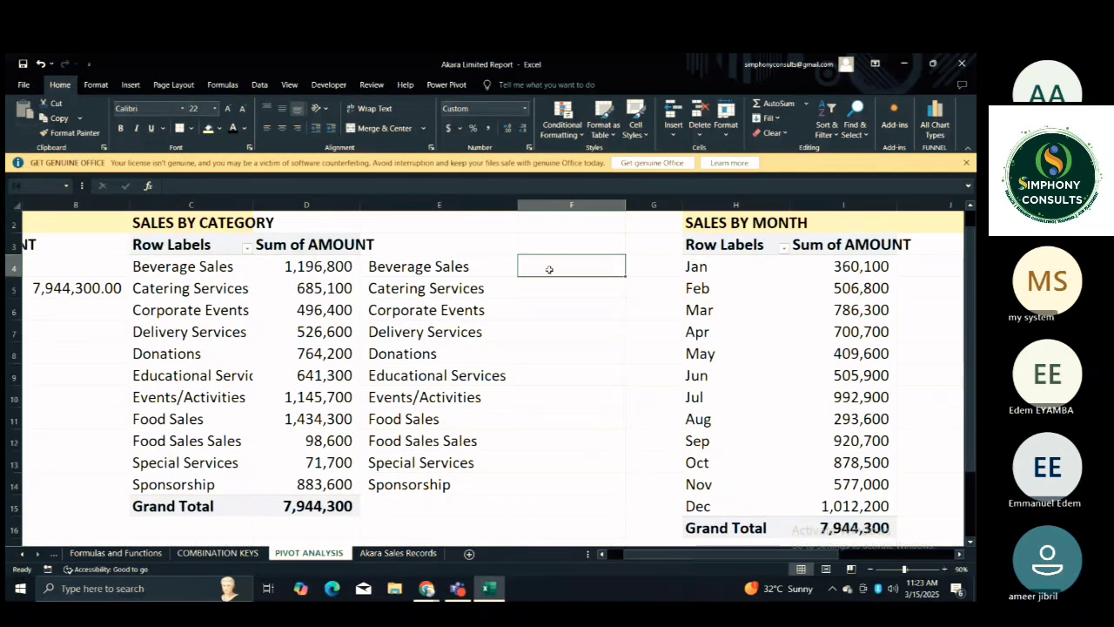
{"action": "type", "text": "="}
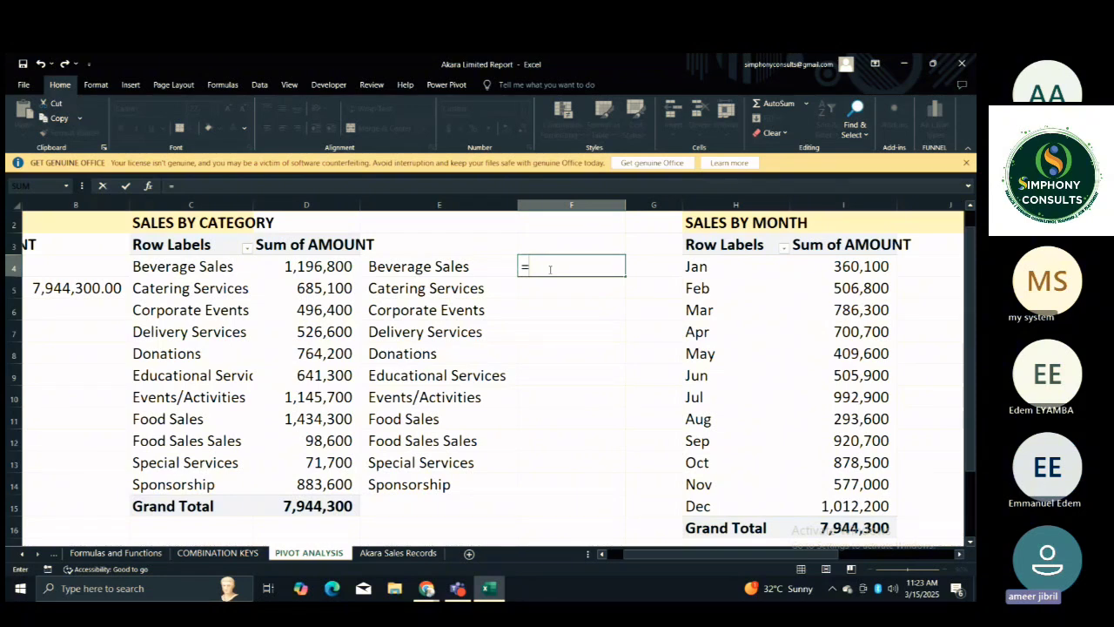
{"action": "left_click", "coordinate": [296, 267]}
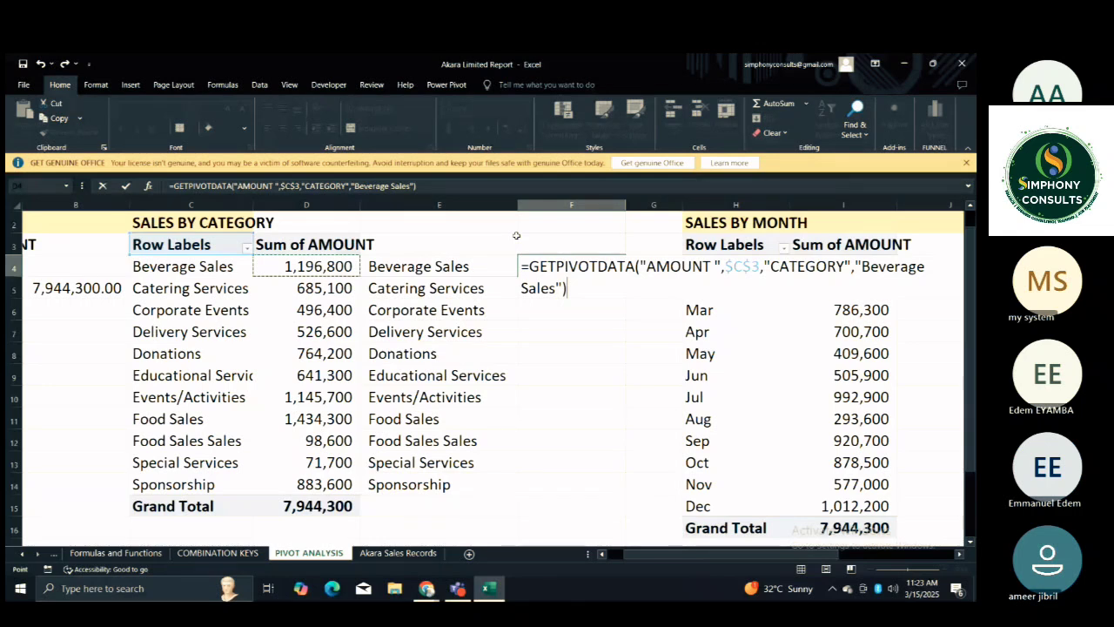
Replace the hard-coded "Beverage Sales" item in the F4 formula with C4, giving =GETPIVOTDATA("AMOUNT ",$C$3,"CATEGORY",C4).
{"action": "left_click", "coordinate": [563, 288]}
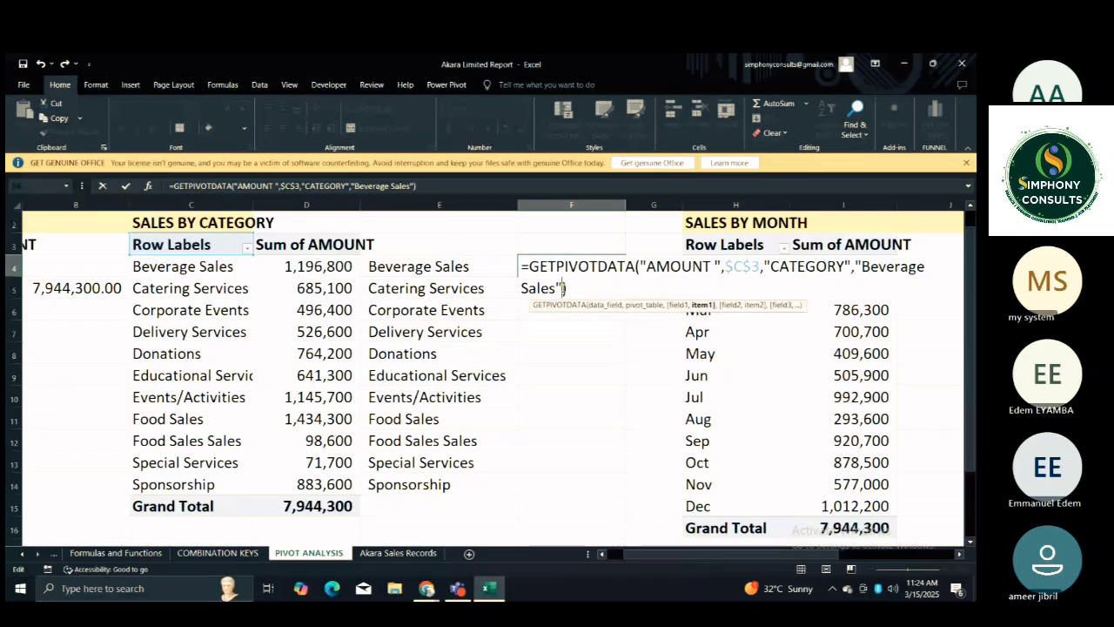
{"action": "key", "text": "BackSpace"}
{"action": "key", "text": "BackSpace"}
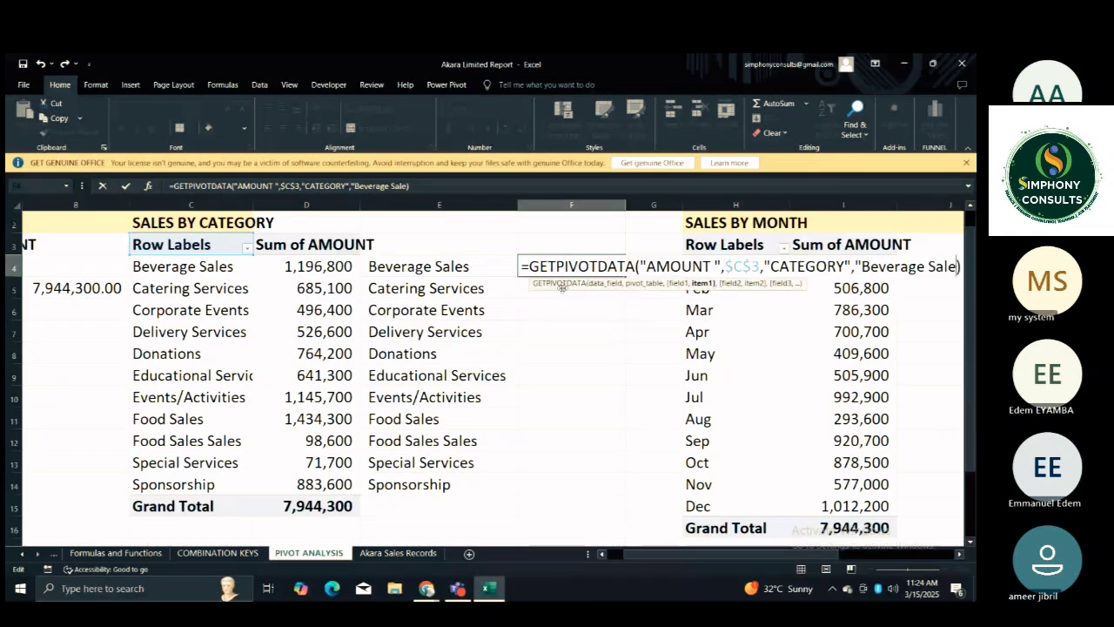
{"action": "key", "text": "BackSpace"}
{"action": "key", "text": "BackSpace"}
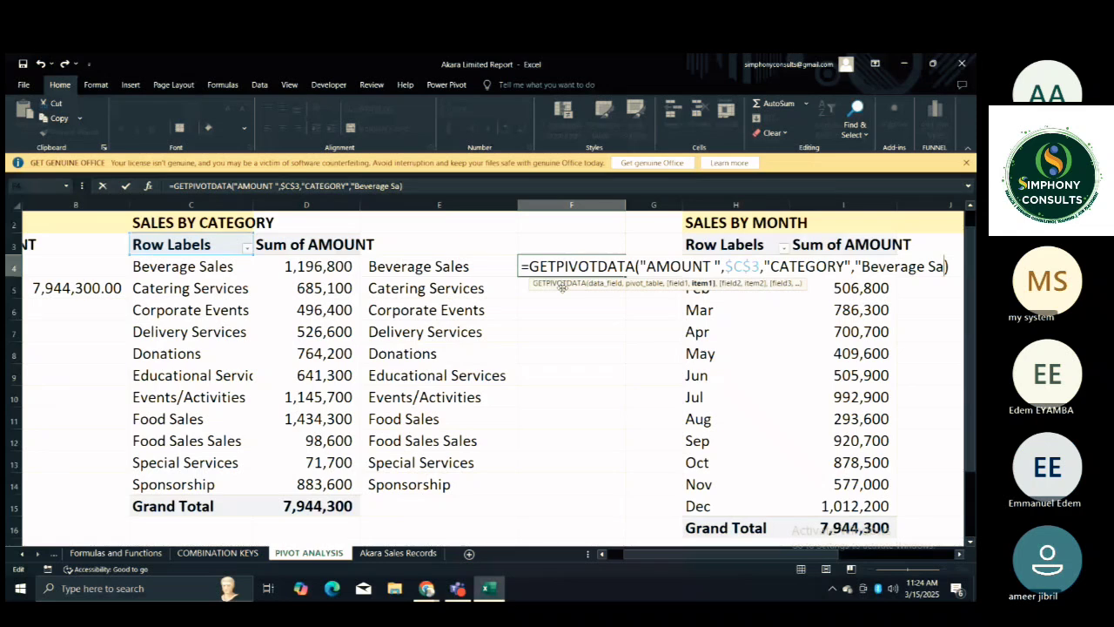
{"action": "key", "text": "BackSpace"}
{"action": "key", "text": "BackSpace"}
{"action": "key", "text": "BackSpace"}
{"action": "key", "text": "BackSpace"}
{"action": "key", "text": "BackSpace"}
{"action": "key", "text": "BackSpace"}
{"action": "key", "text": "BackSpace"}
{"action": "key", "text": "BackSpace"}
{"action": "key", "text": "BackSpace"}
{"action": "key", "text": "BackSpace"}
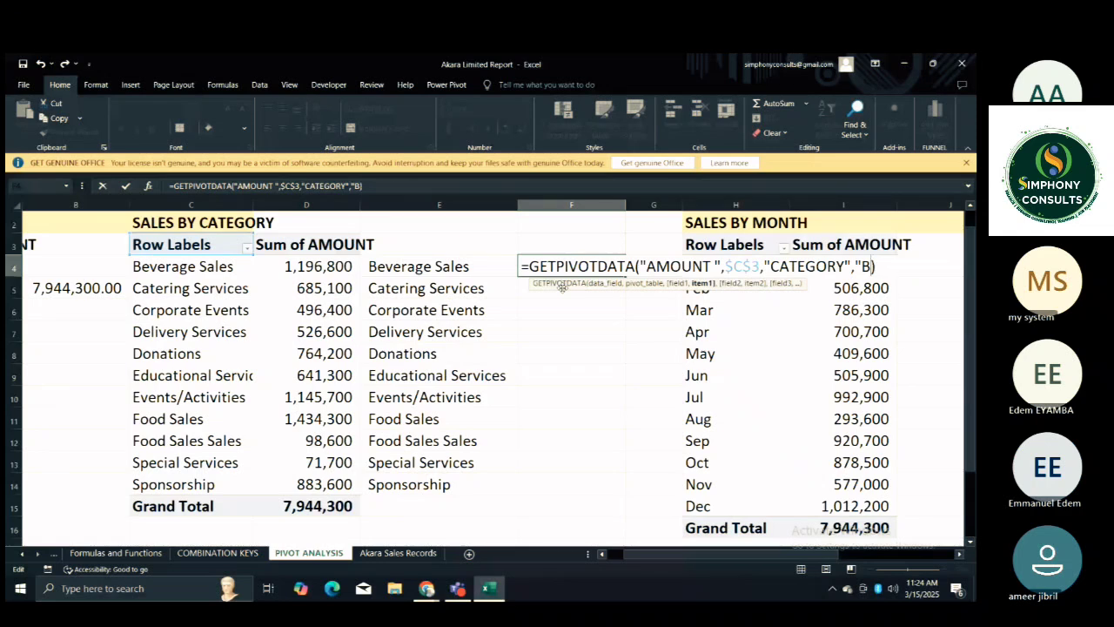
{"action": "key", "text": "BackSpace"}
{"action": "key", "text": "BackSpace"}
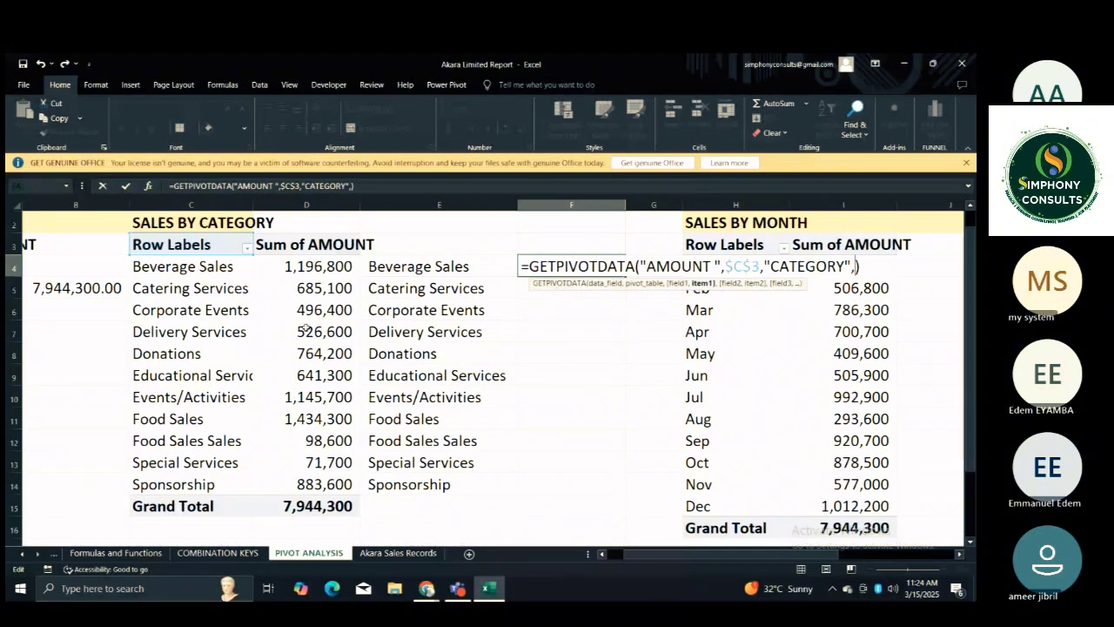
{"action": "left_click", "coordinate": [156, 269]}
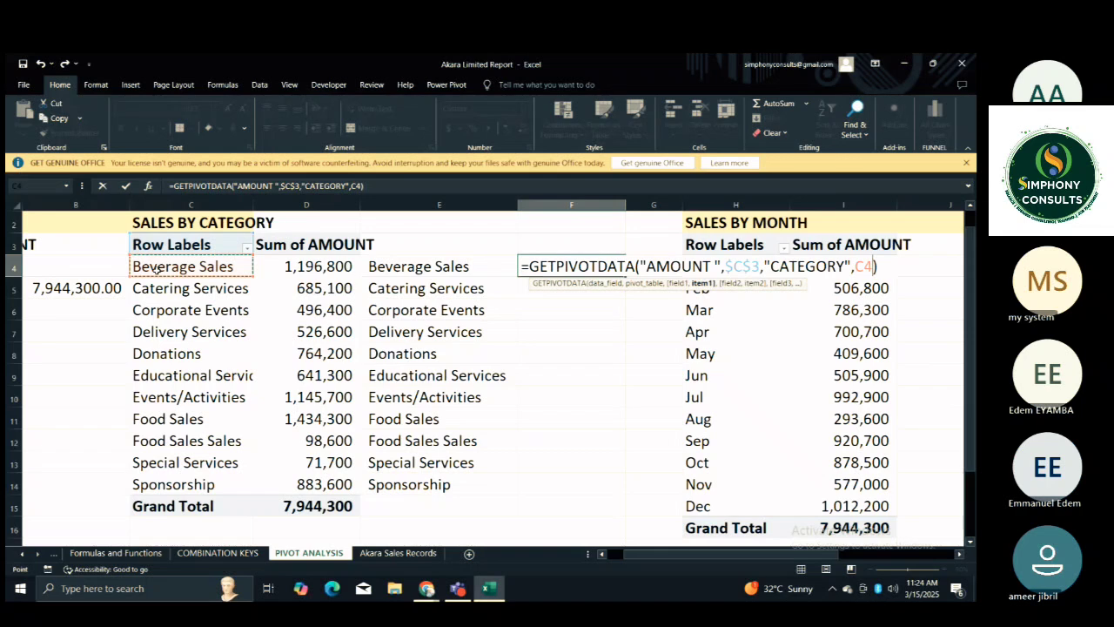
{"action": "key", "text": "Return"}
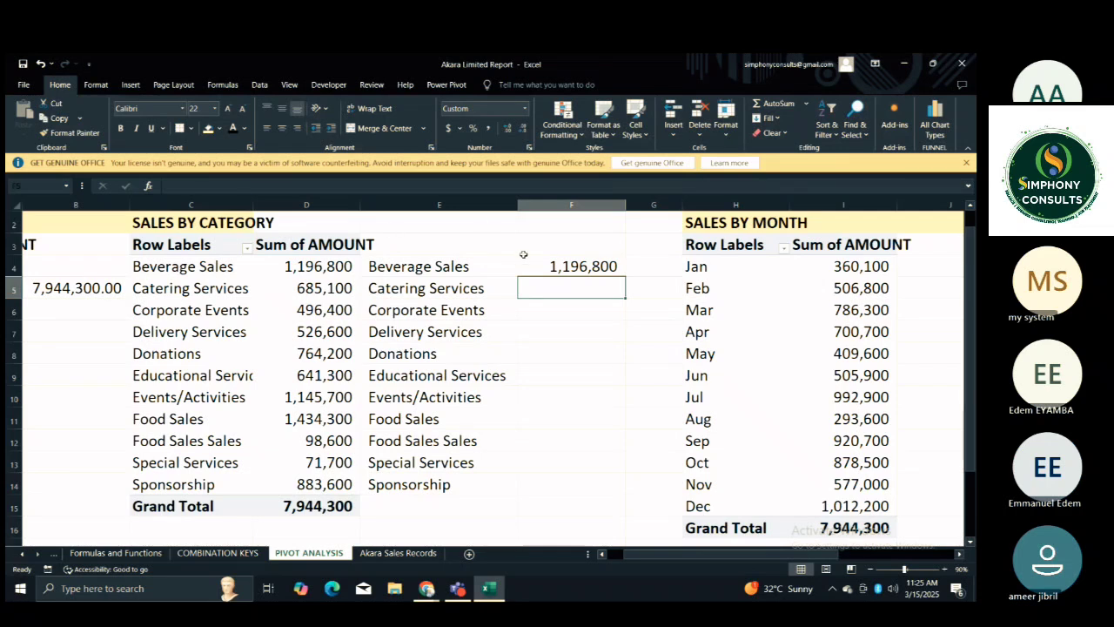
Fill the F4 formula down beside the category labels and clear the extra cell F15 on the Grand Total row.
{"action": "left_click", "coordinate": [609, 268]}
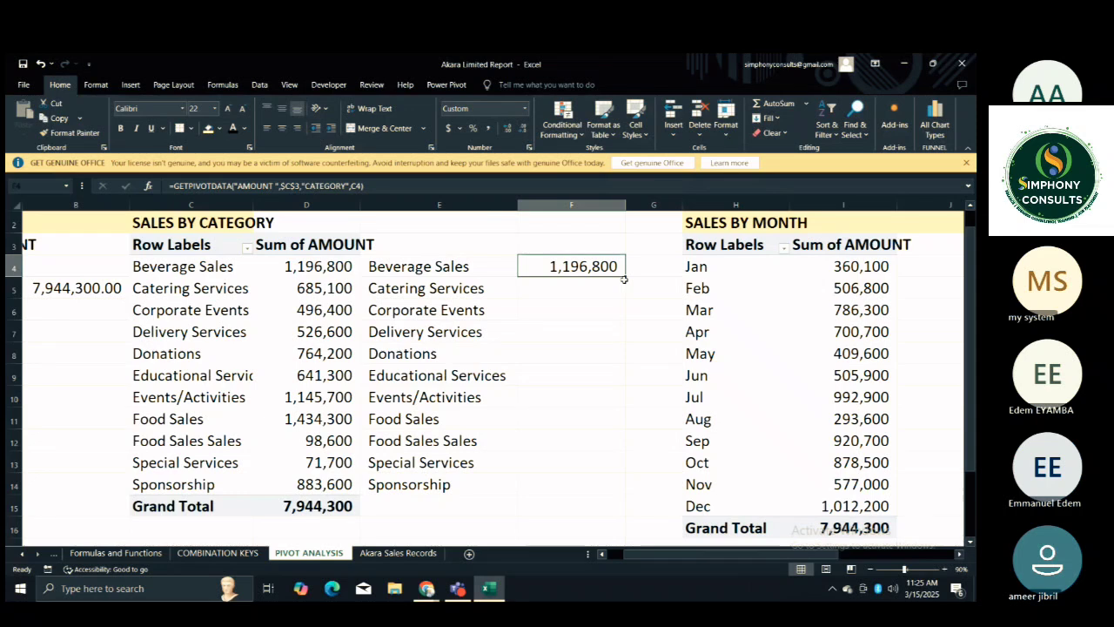
{"action": "mouse_move", "coordinate": [311, 266]}
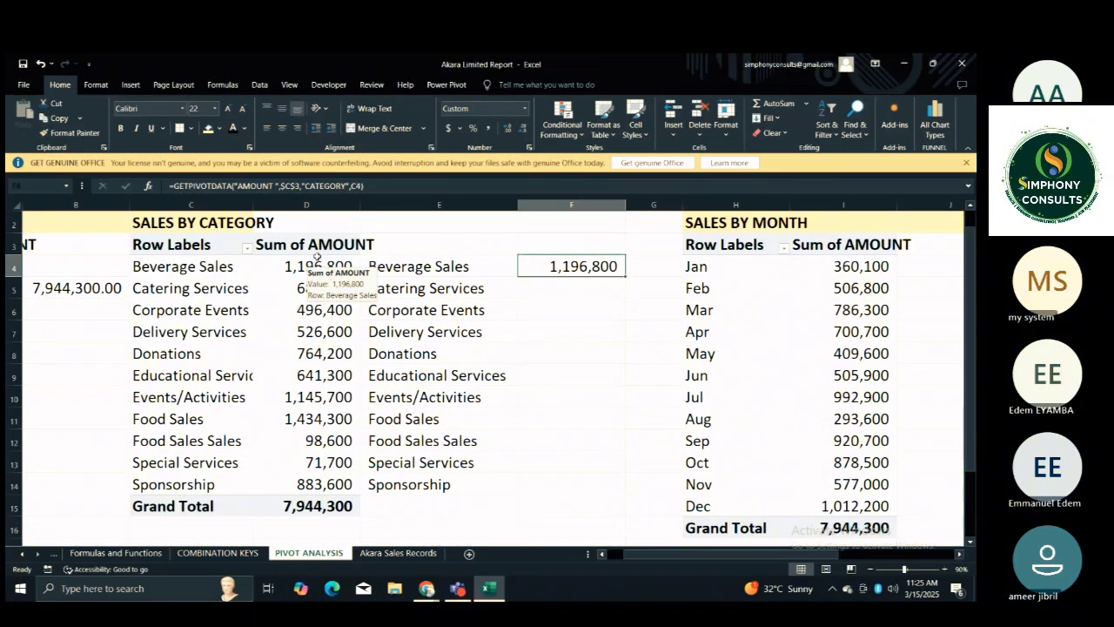
{"action": "left_click", "coordinate": [564, 201]}
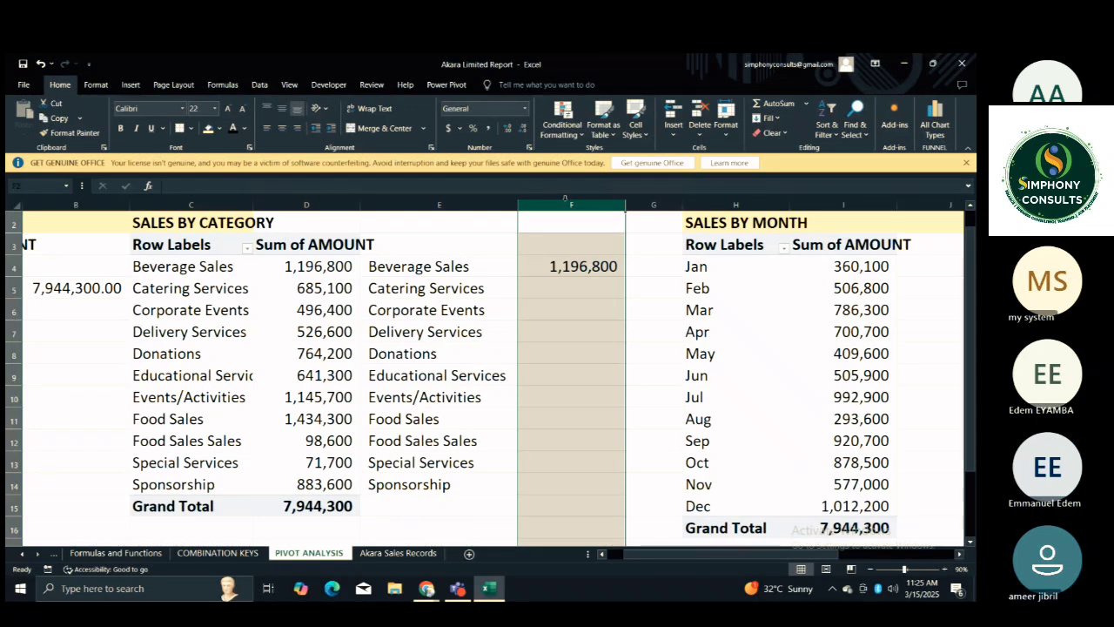
{"action": "left_click", "coordinate": [567, 264]}
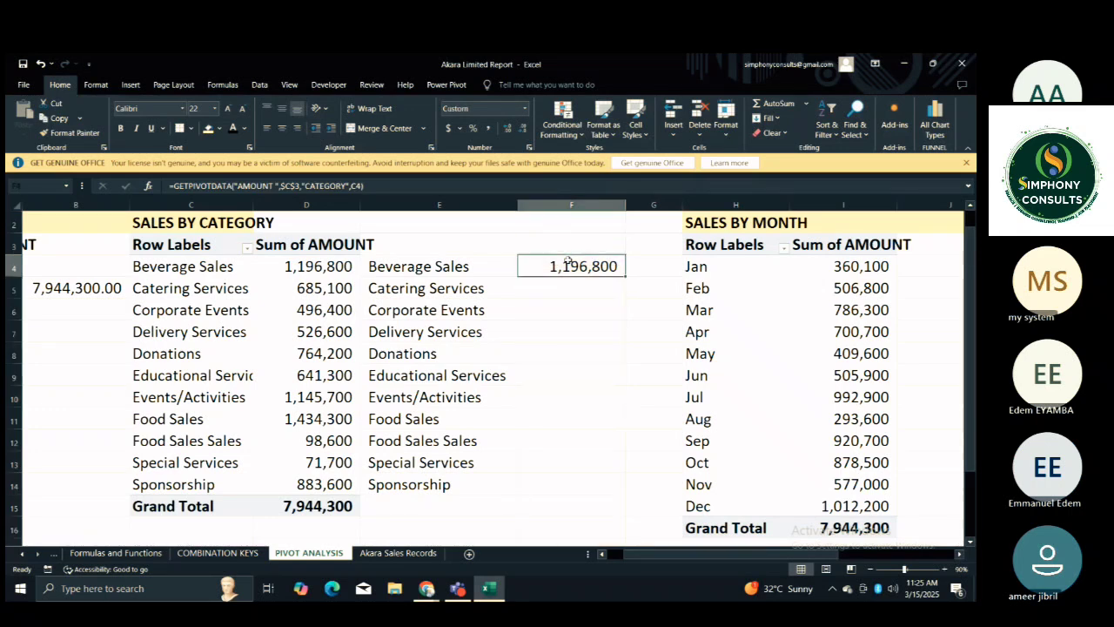
{"action": "double_click", "coordinate": [625, 276]}
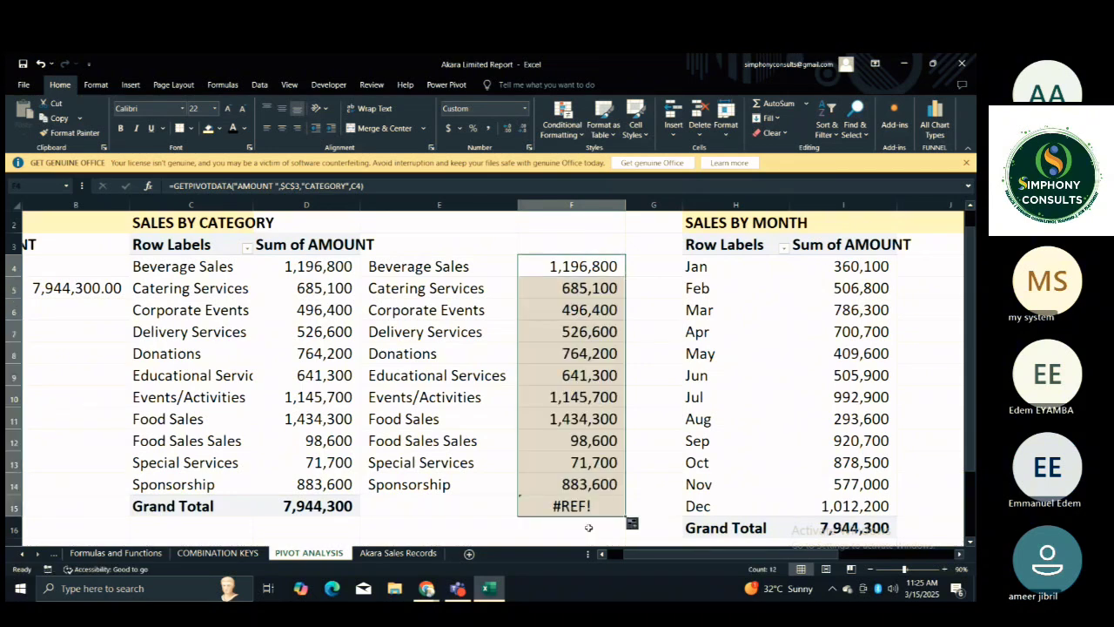
{"action": "left_click", "coordinate": [599, 503]}
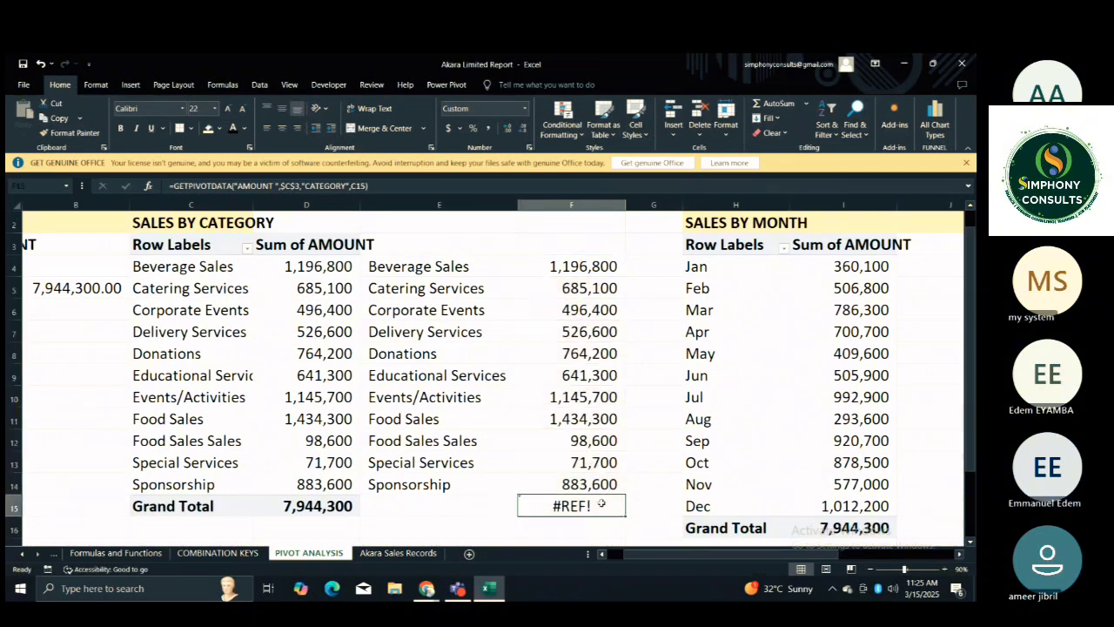
{"action": "key", "text": "Delete"}
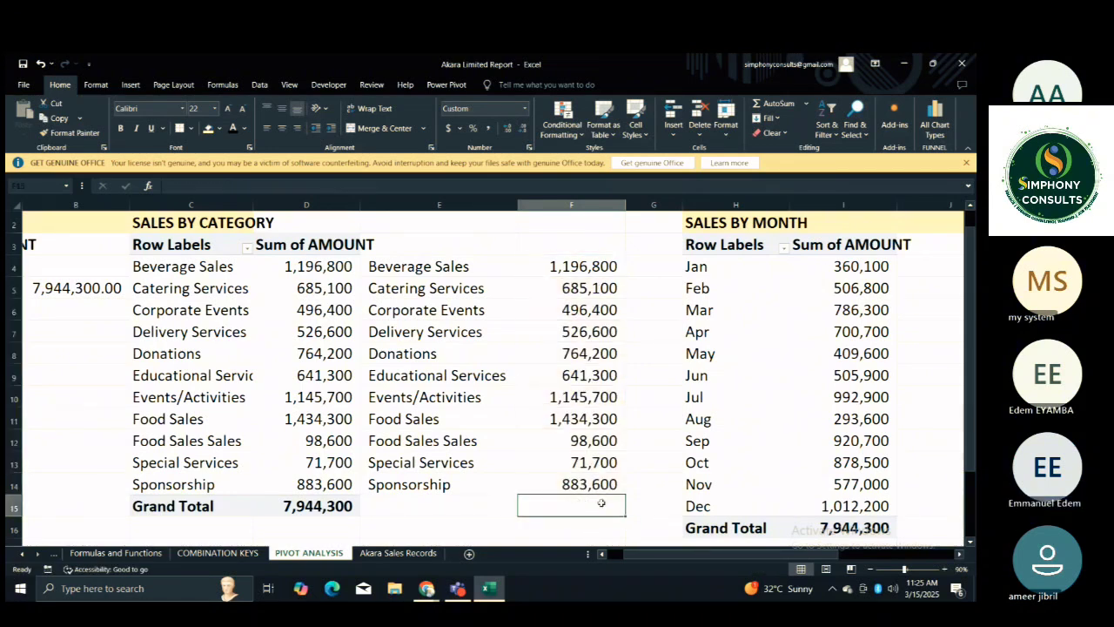
Look over the SALES BY MONTH, SALES BY LOCATION and TOP 5 CATEGORIES PivotTables and the blank columns beside them.
{"action": "left_click", "coordinate": [653, 378]}
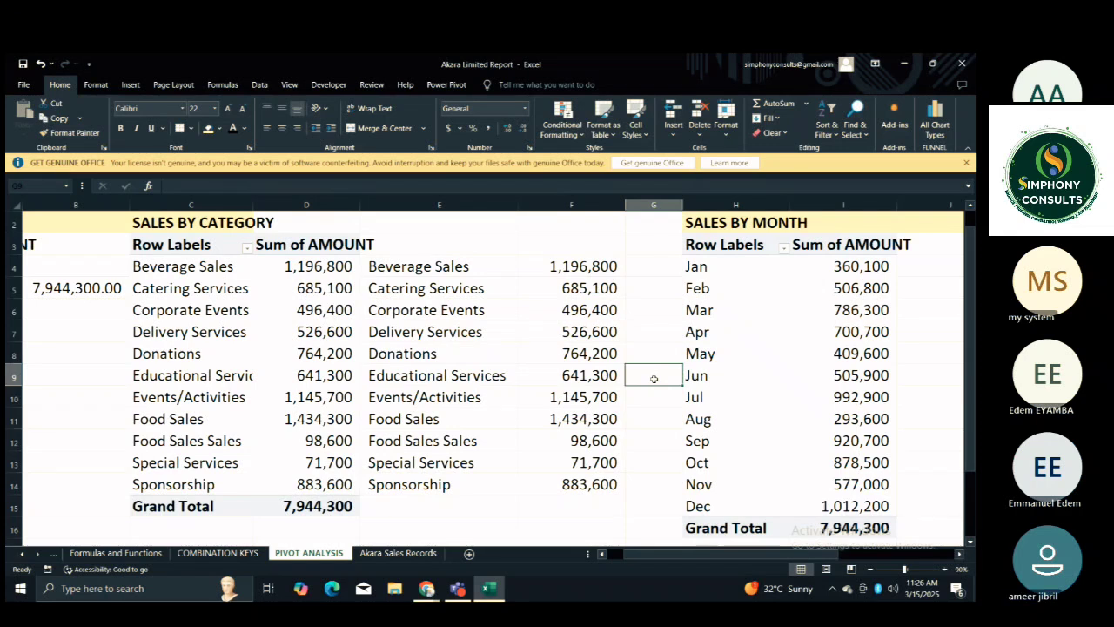
{"action": "key", "text": "Right"}
{"action": "key", "text": "Right"}
{"action": "key", "text": "Right"}
{"action": "key", "text": "Right"}
{"action": "key", "text": "Right"}
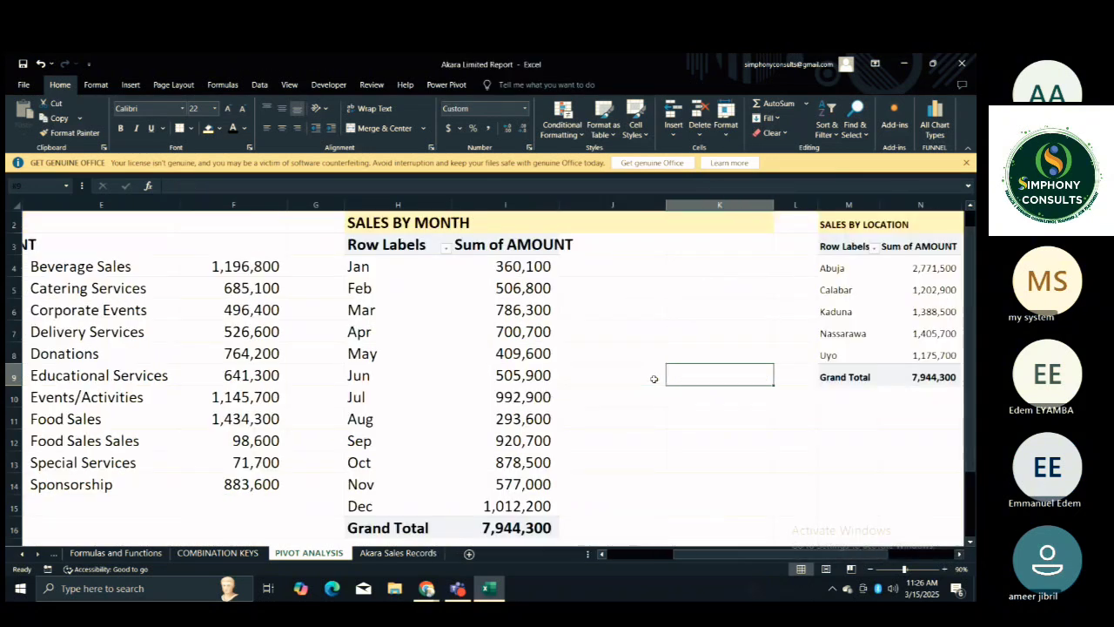
{"action": "key", "text": "Right"}
{"action": "key", "text": "Right"}
{"action": "key", "text": "Right"}
{"action": "key", "text": "Right"}
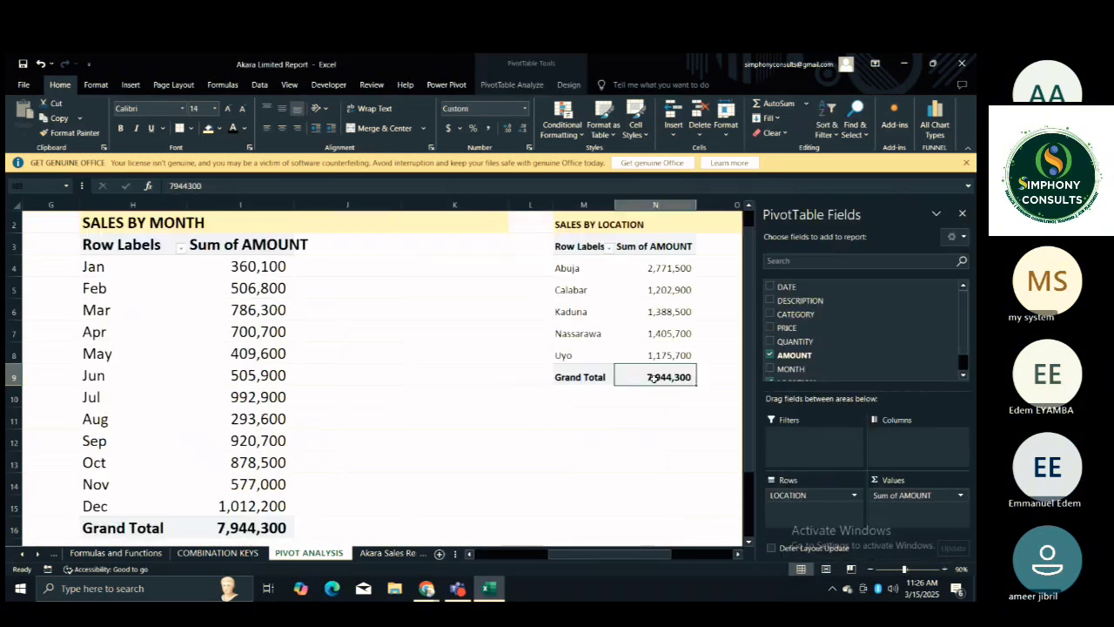
{"action": "key", "text": "Right"}
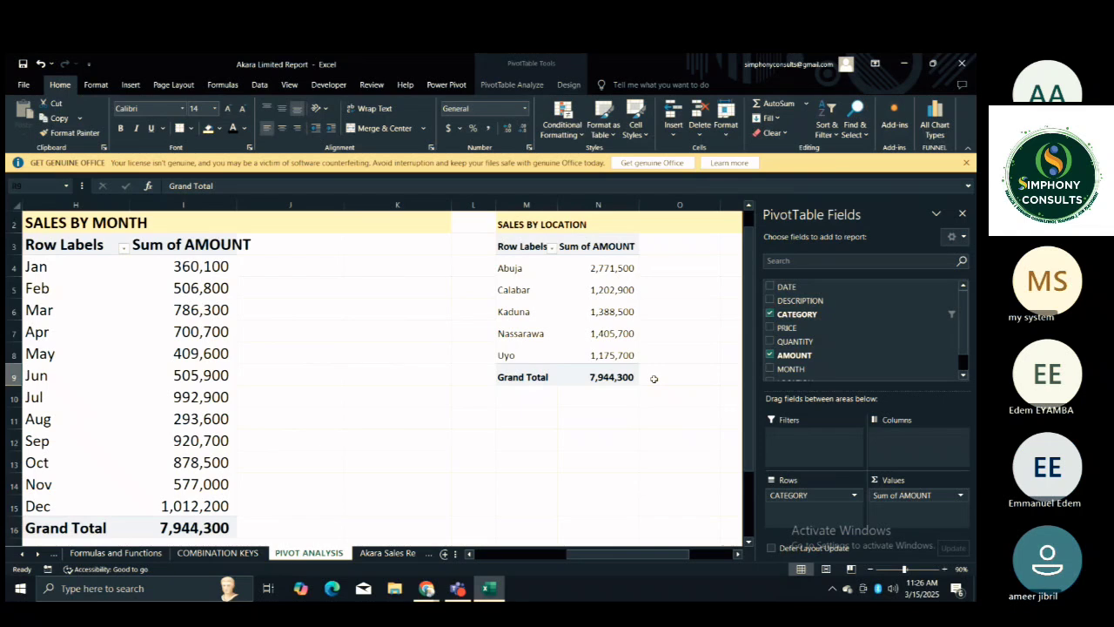
{"action": "key", "text": "Right"}
{"action": "key", "text": "Right"}
{"action": "key", "text": "Right"}
{"action": "key", "text": "Left"}
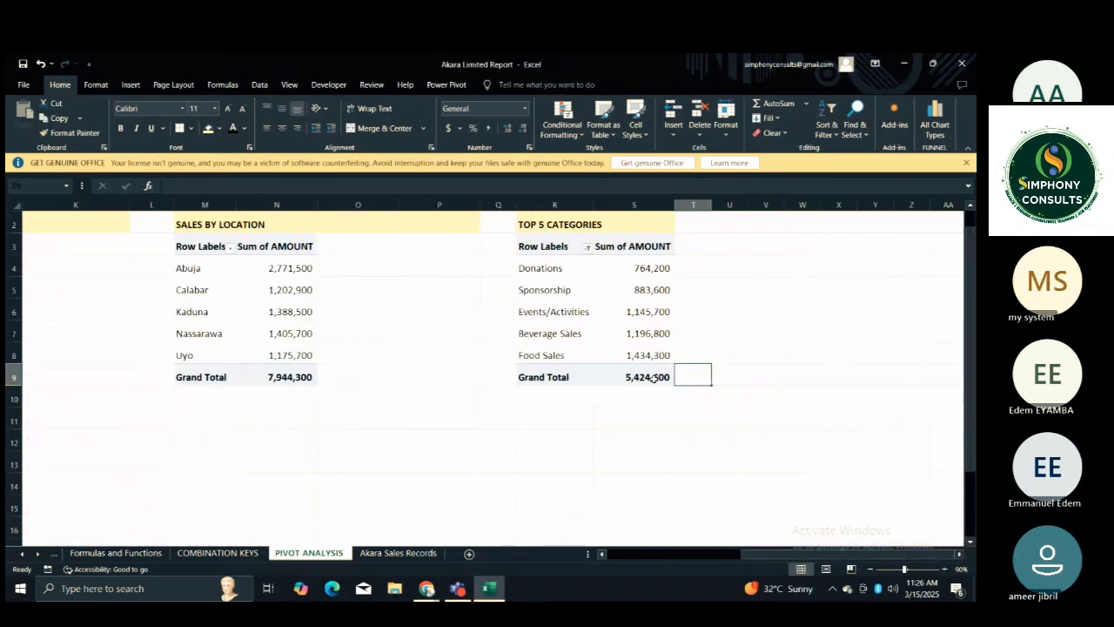
{"action": "key", "text": "Left"}
{"action": "key", "text": "Left"}
{"action": "key", "text": "Left"}
{"action": "key", "text": "Left"}
{"action": "key", "text": "Left"}
{"action": "key", "text": "Left"}
{"action": "key", "text": "Left"}
{"action": "key", "text": "Left"}
{"action": "key", "text": "Left"}
{"action": "key", "text": "Left"}
{"action": "key", "text": "Left"}
{"action": "key", "text": "Left"}
{"action": "key", "text": "Left"}
{"action": "key", "text": "Left"}
{"action": "key", "text": "Left"}
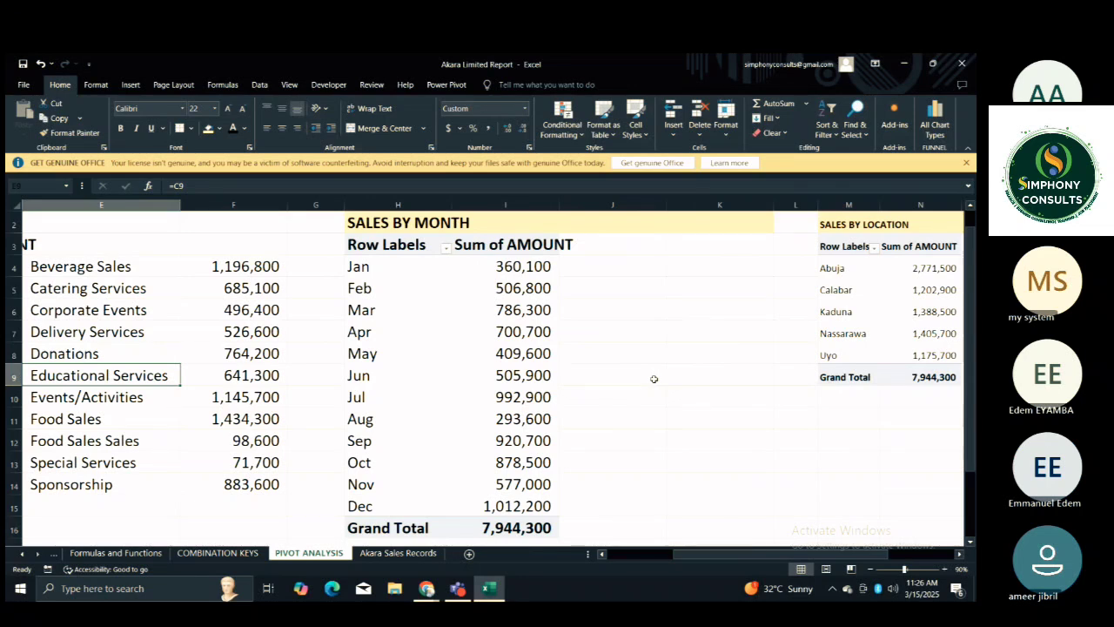
{"action": "key", "text": "Right"}
{"action": "key", "text": "Right"}
{"action": "key", "text": "Right"}
{"action": "key", "text": "Right"}
{"action": "key", "text": "Right"}
{"action": "key", "text": "Right"}
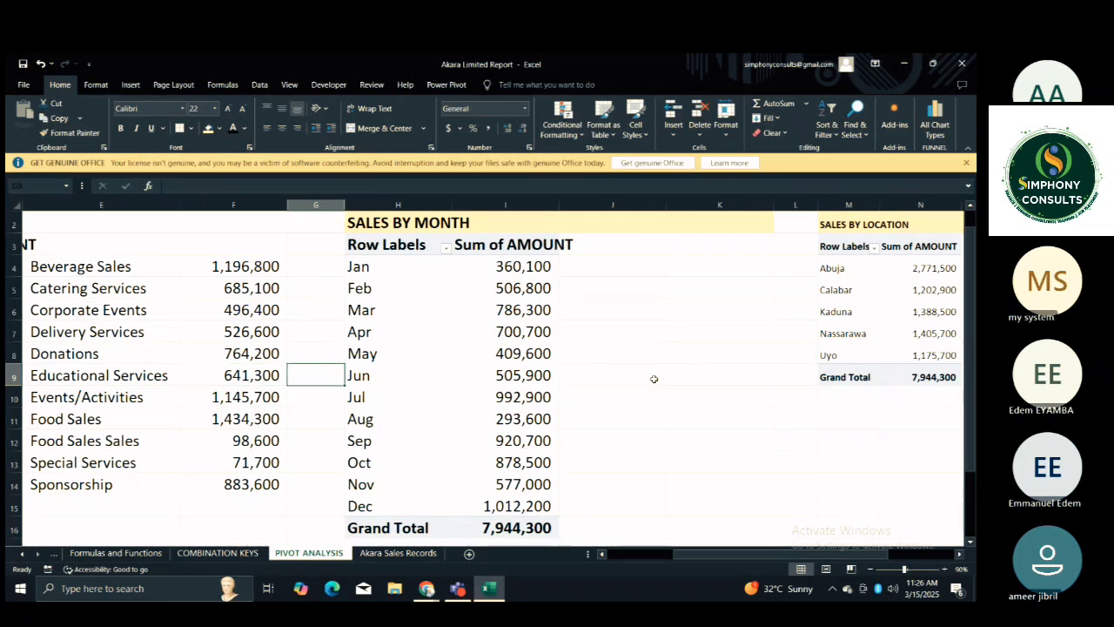
Link J4 beside the SALES BY MONTH PivotTable to its Jan label with =H4.
{"action": "left_click", "coordinate": [653, 378]}
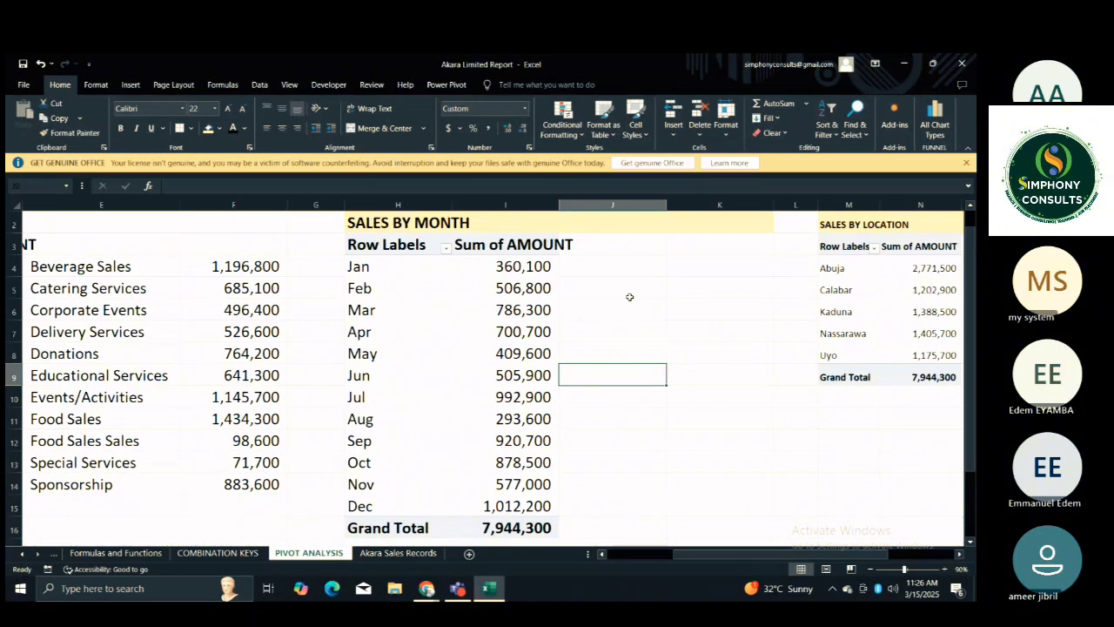
{"action": "left_click", "coordinate": [586, 265]}
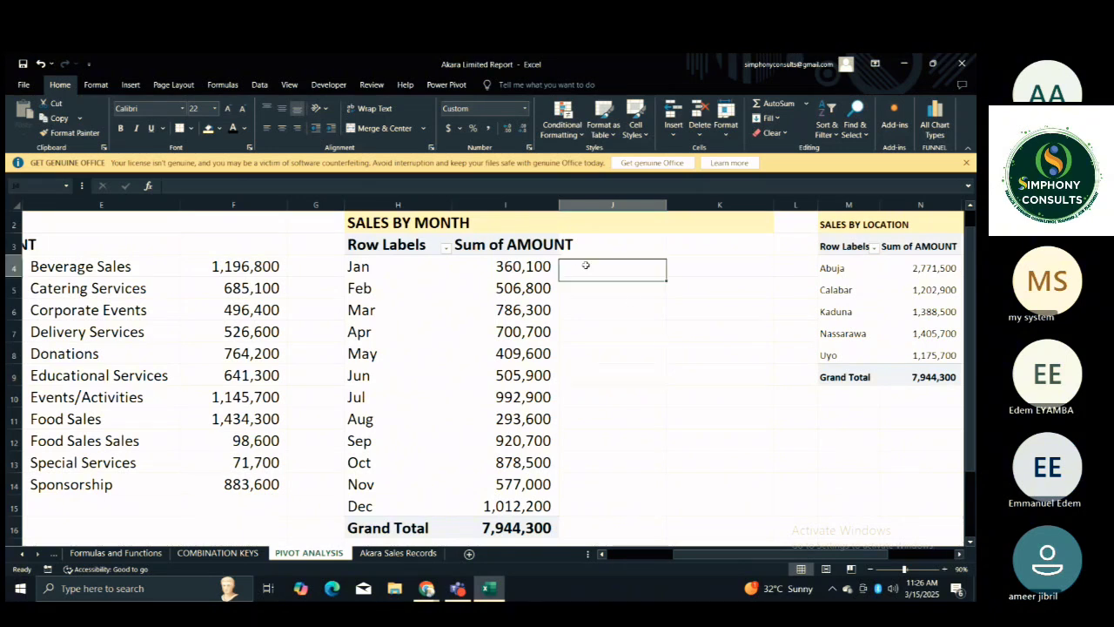
{"action": "type", "text": "="}
{"action": "left_click", "coordinate": [396, 267]}
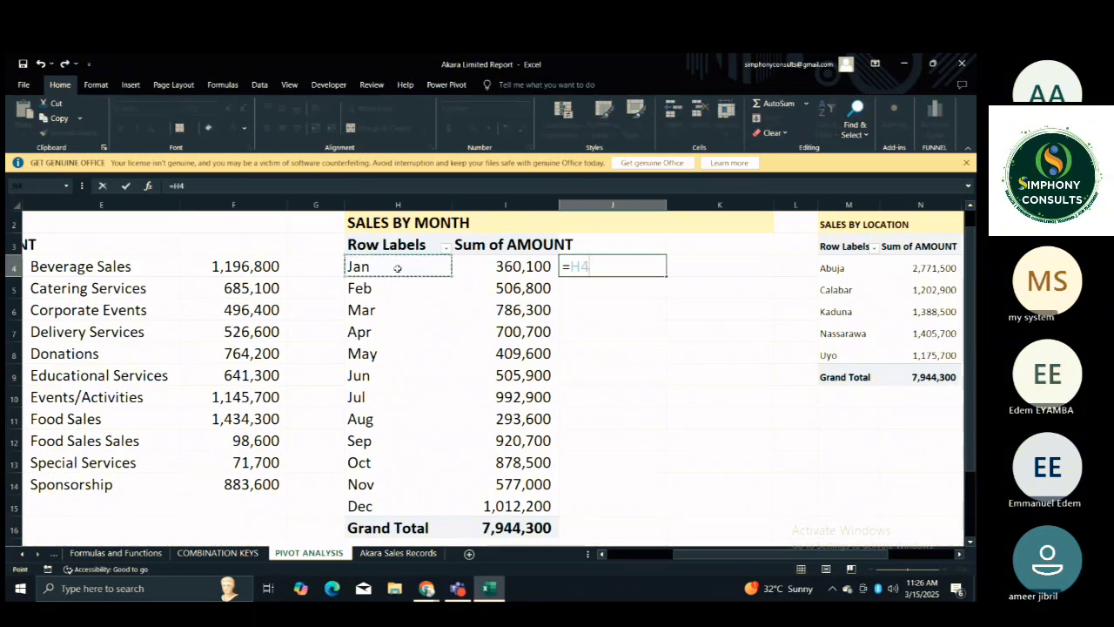
{"action": "key", "text": "Return"}
Fill the J4 formula down beside the month labels and clear the extra cell J16 on the Grand Total row.
{"action": "left_click", "coordinate": [632, 254]}
{"action": "left_click", "coordinate": [640, 263]}
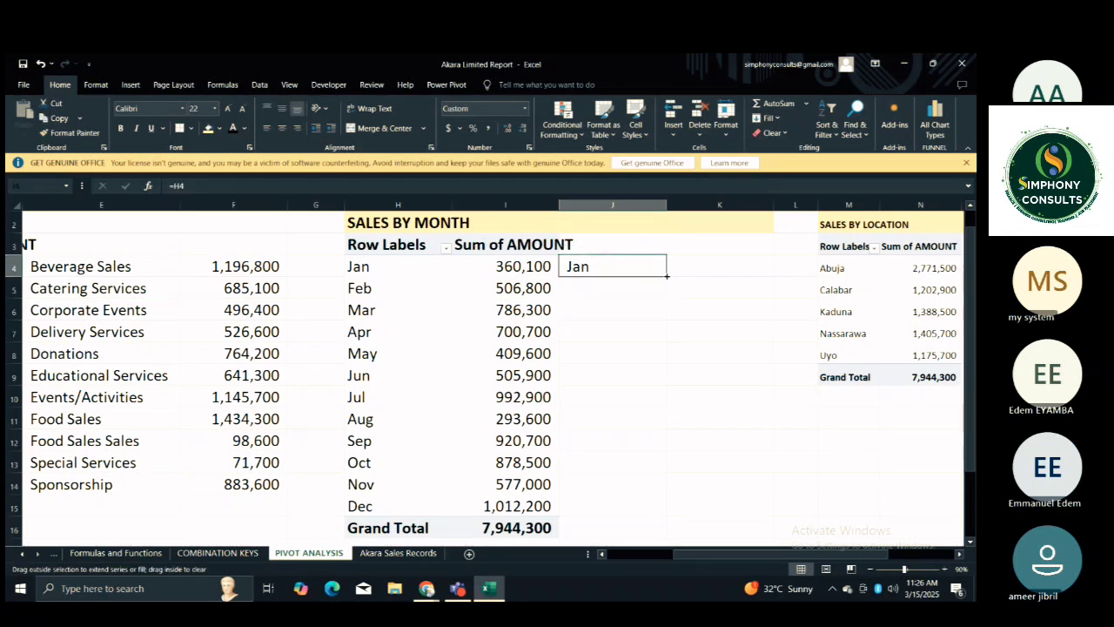
{"action": "double_click", "coordinate": [665, 278]}
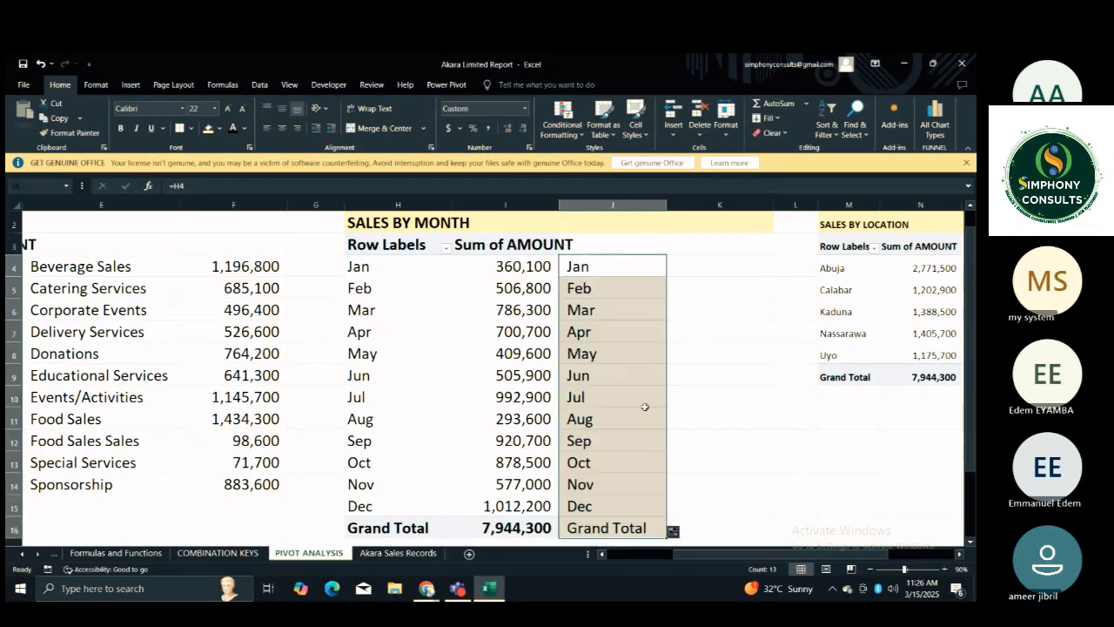
{"action": "left_click", "coordinate": [594, 526]}
{"action": "key", "text": "Delete"}
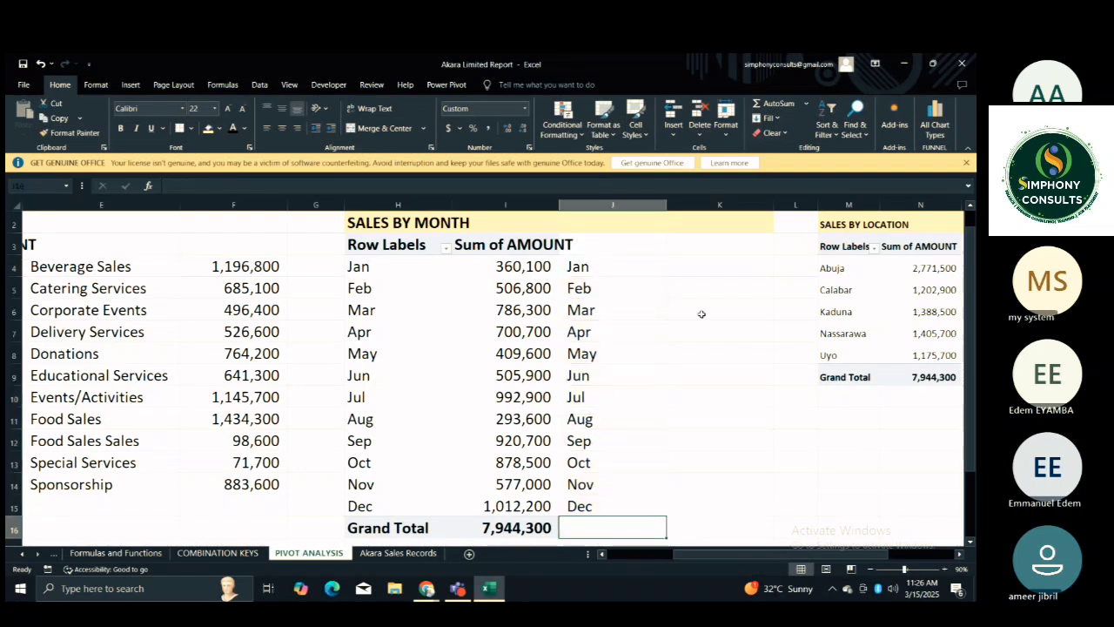
Reference the Jan amount in K4 and replace its hard-coded month with H4, giving =GETPIVOTDATA("AMOUNT ",$H$3,"MONTH",H4).
{"action": "left_click", "coordinate": [690, 268]}
{"action": "type", "text": "="}
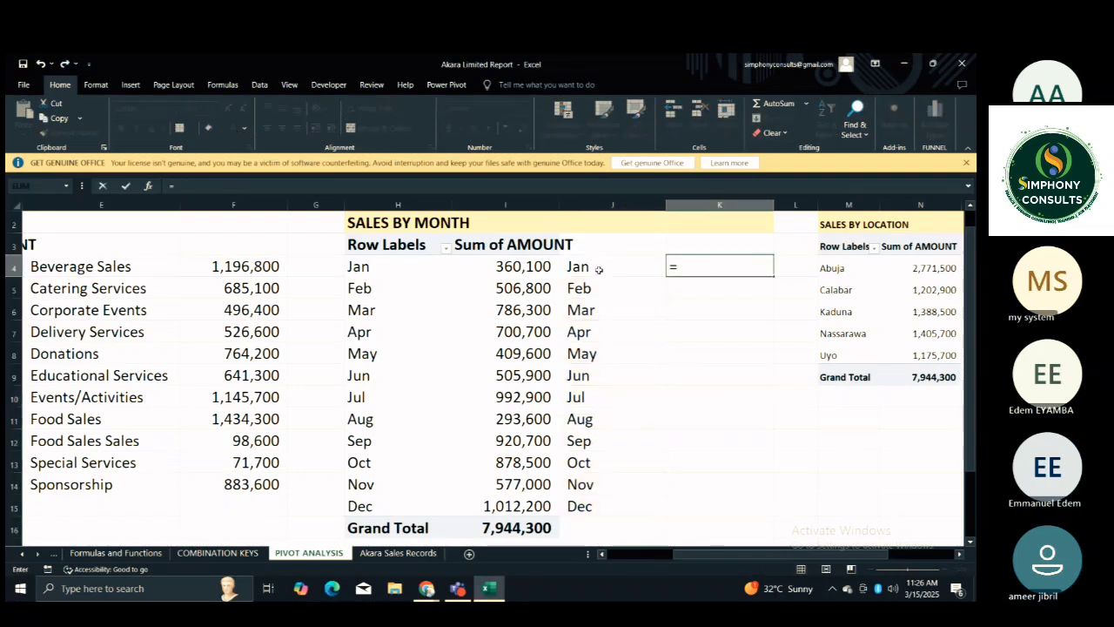
{"action": "left_click", "coordinate": [528, 266]}
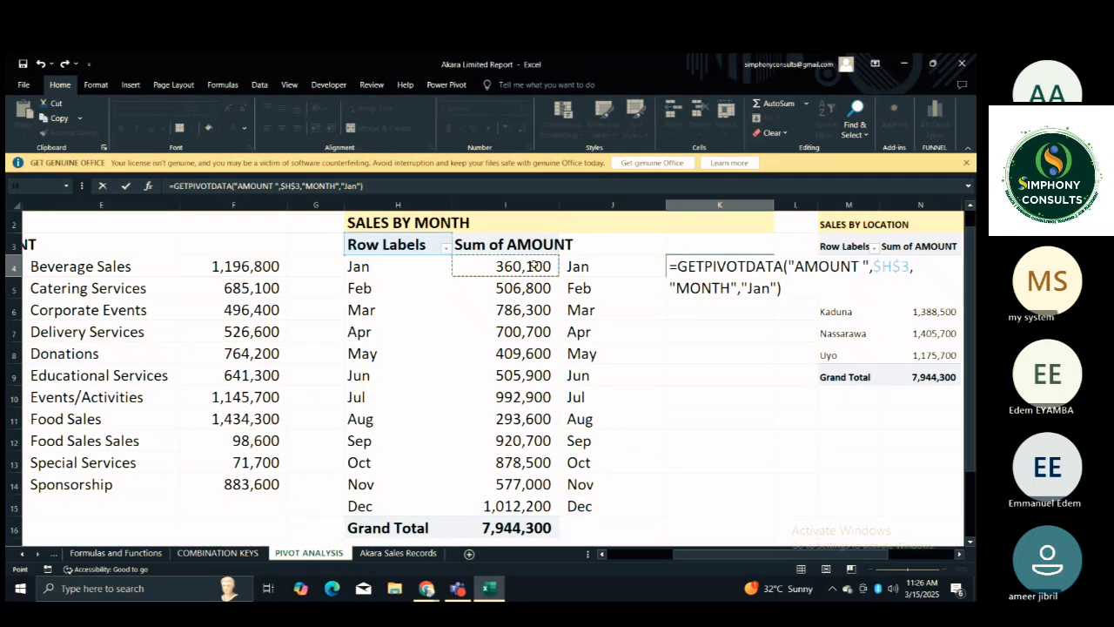
{"action": "left_click", "coordinate": [777, 289]}
{"action": "key", "text": "BackSpace"}
{"action": "key", "text": "BackSpace"}
{"action": "key", "text": "BackSpace"}
{"action": "key", "text": "BackSpace"}
{"action": "key", "text": "BackSpace"}
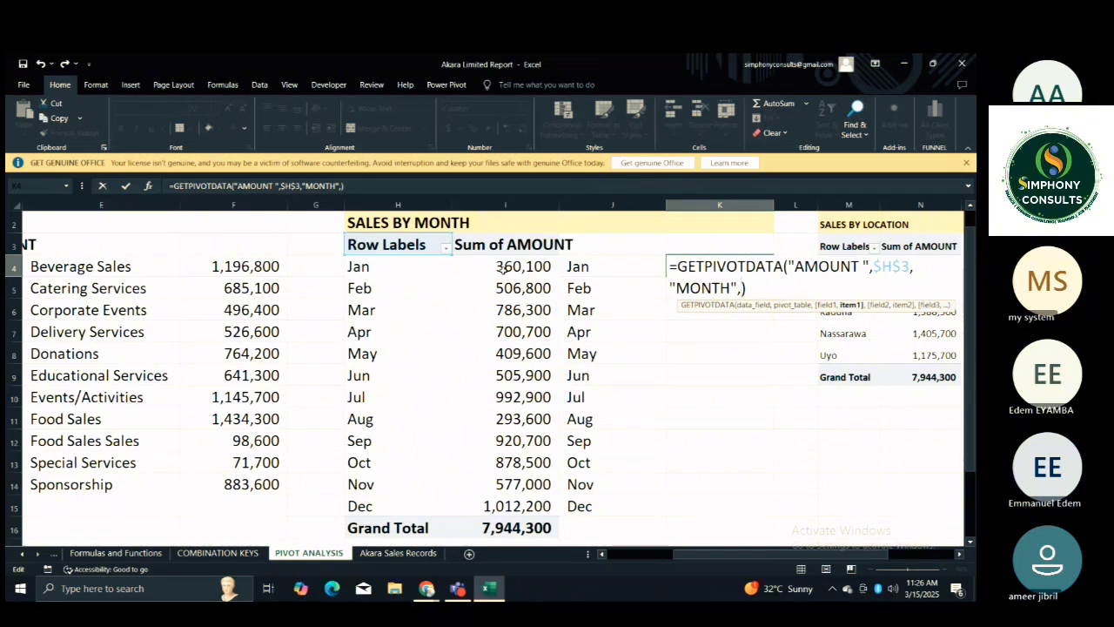
{"action": "left_click", "coordinate": [396, 267]}
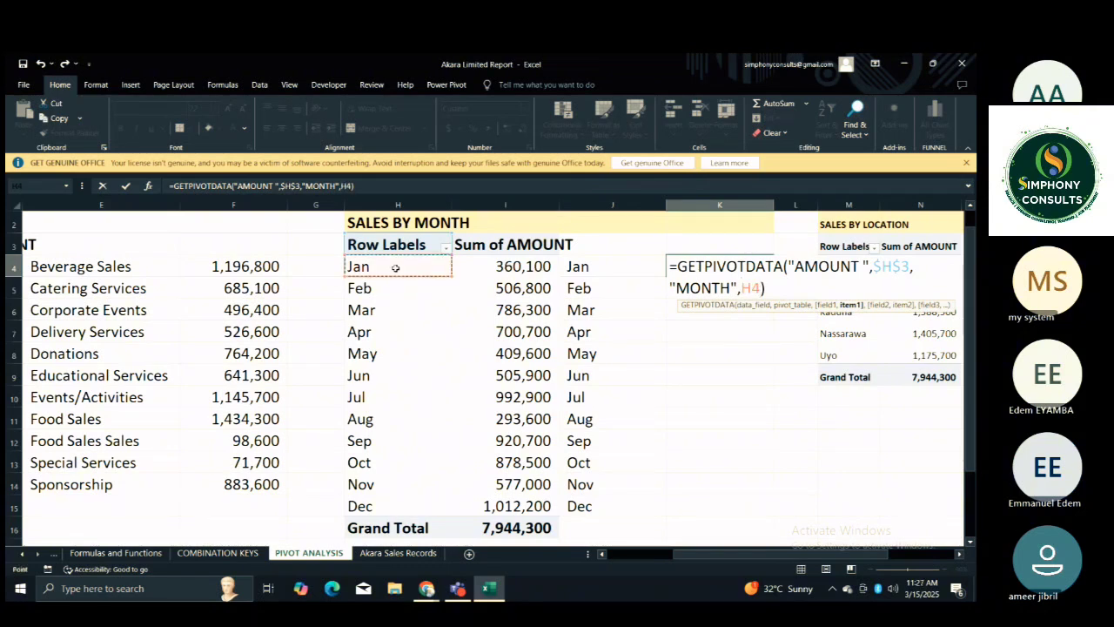
{"action": "key", "text": "Return"}
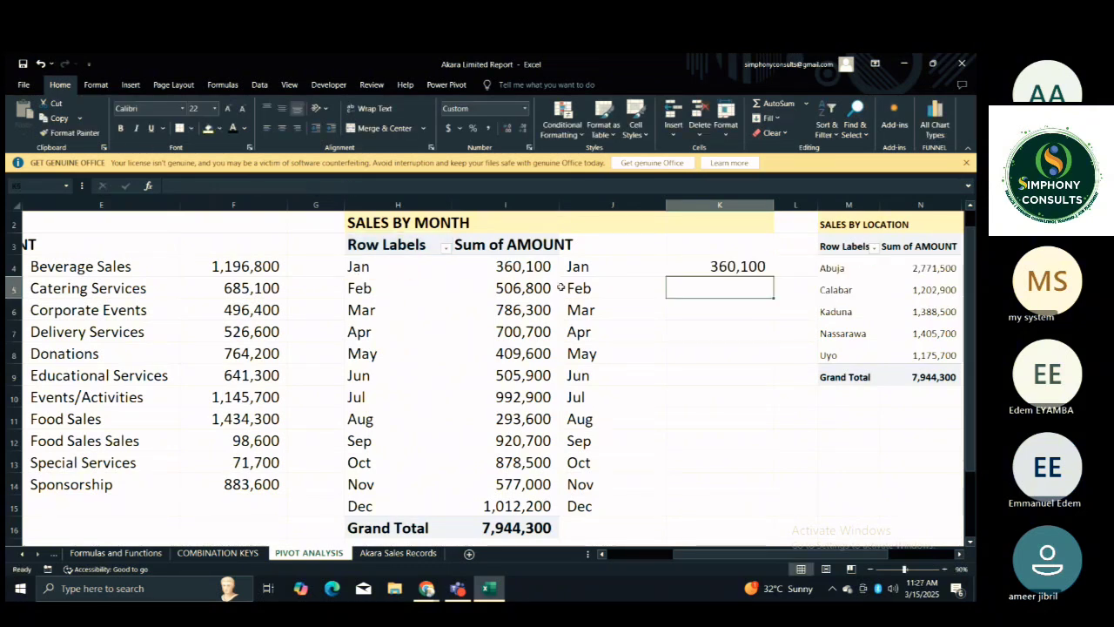
Fill the K4 formula down beside the months and clear the extra cell K16 on the Grand Total row.
{"action": "left_click", "coordinate": [766, 266]}
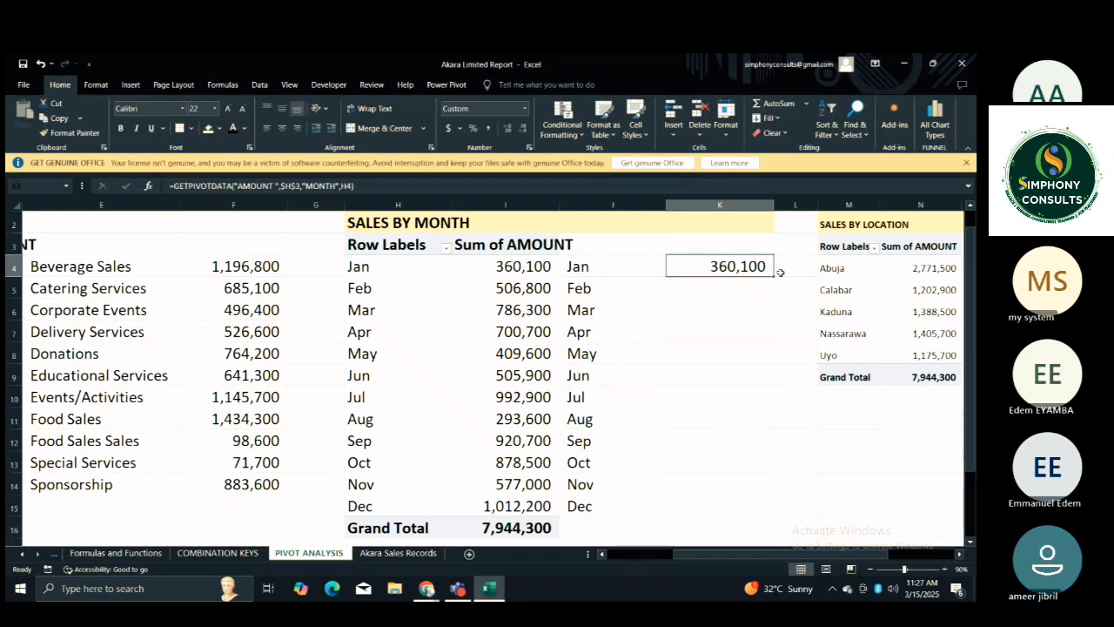
{"action": "double_click", "coordinate": [774, 274]}
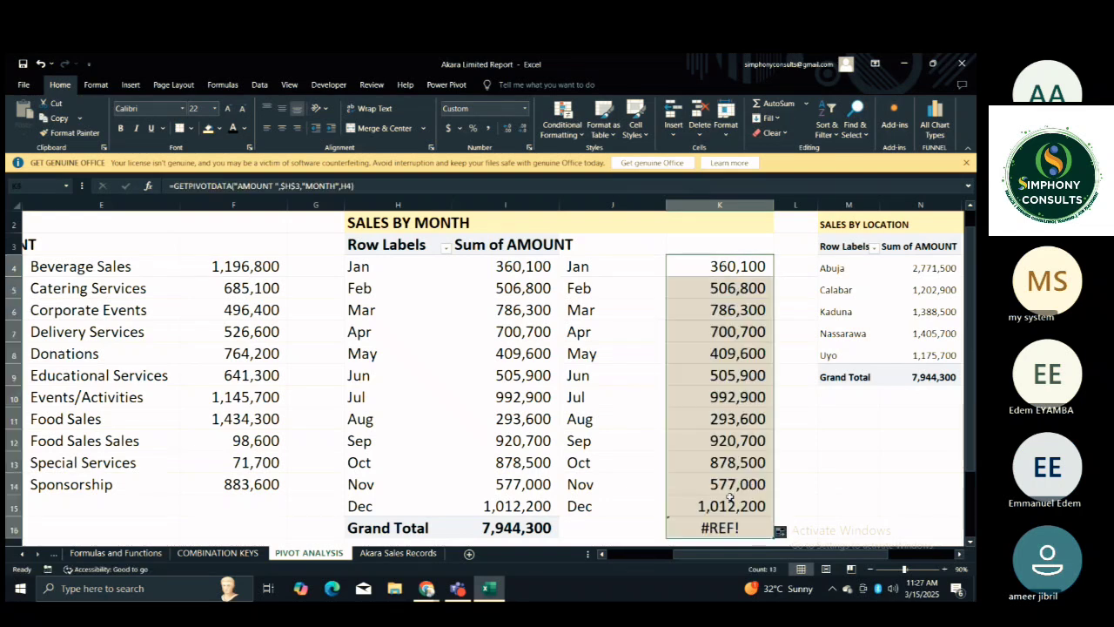
{"action": "left_click", "coordinate": [719, 528]}
{"action": "key", "text": "Delete"}
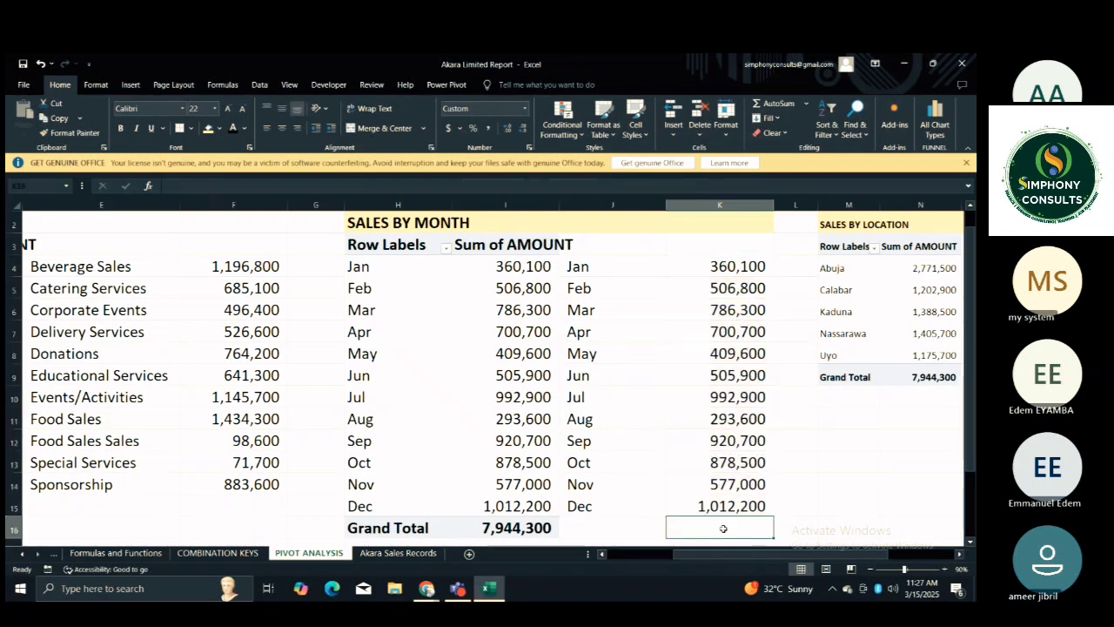
Increase the font size of columns M through V, covering SALES BY LOCATION and TOP 5 CATEGORIES, to 20.
{"action": "left_click", "coordinate": [800, 492]}
{"action": "key", "text": "Right"}
{"action": "key", "text": "Right"}
{"action": "key", "text": "Right"}
{"action": "key", "text": "Right"}
{"action": "key", "text": "Right"}
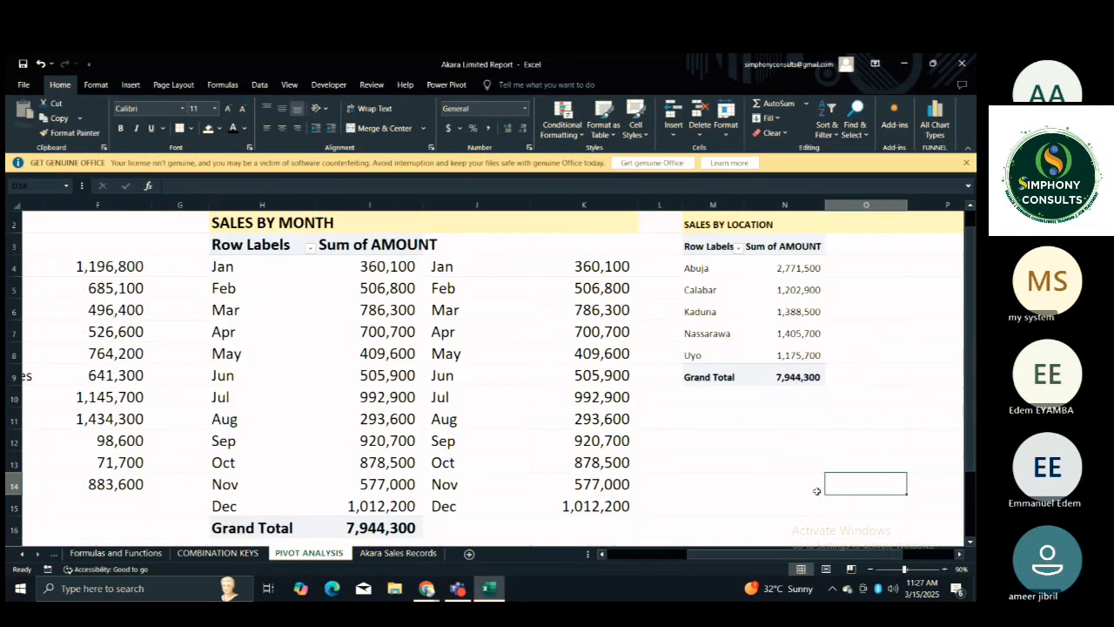
{"action": "mouse_move", "coordinate": [574, 205]}
{"action": "left_mouse_down"}
{"action": "mouse_move", "coordinate": [937, 221]}
{"action": "mouse_move", "coordinate": [884, 221]}
{"action": "left_mouse_up"}
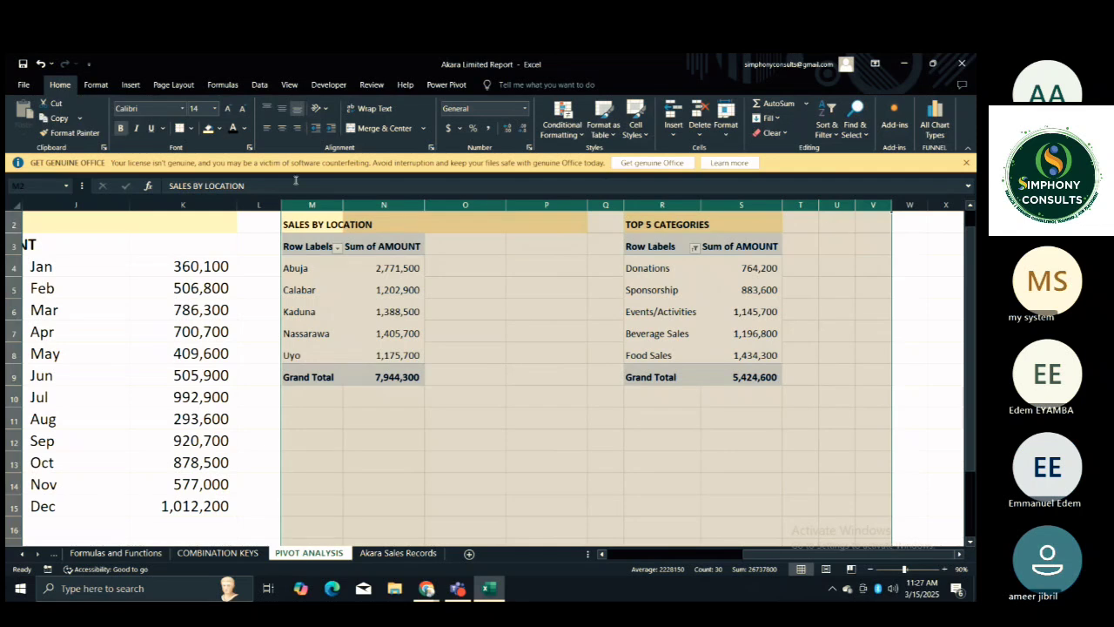
{"action": "left_click", "coordinate": [227, 108]}
{"action": "left_click", "coordinate": [227, 109]}
{"action": "left_click", "coordinate": [227, 109]}
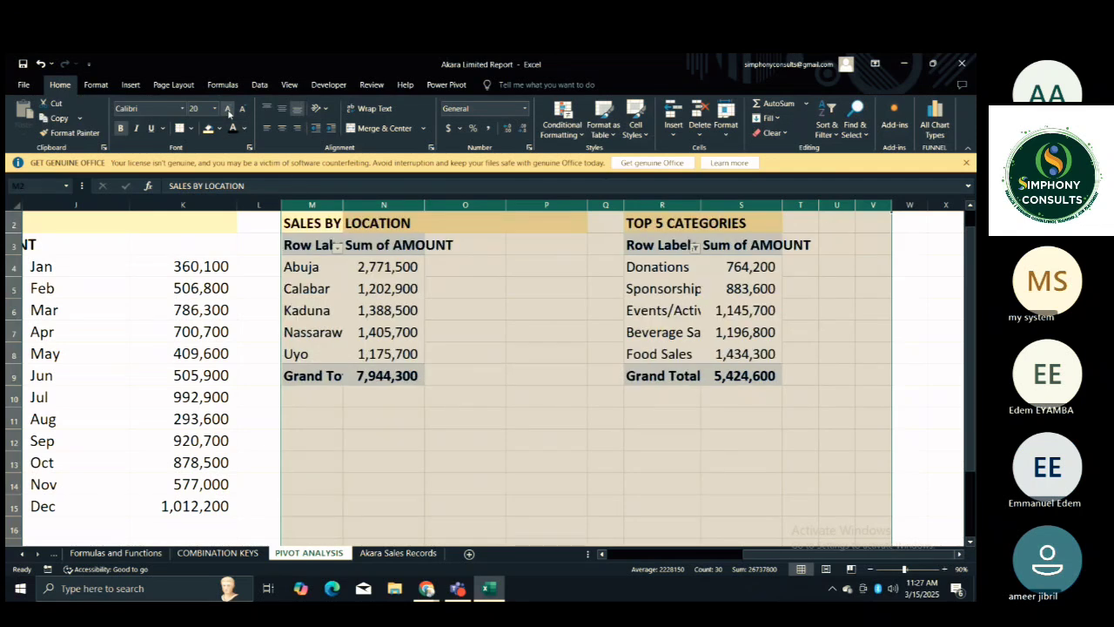
Widen columns M, N, R and S to fit the enlarged text of the SALES BY LOCATION and TOP 5 CATEGORIES PivotTables.
{"action": "left_click", "coordinate": [463, 242]}
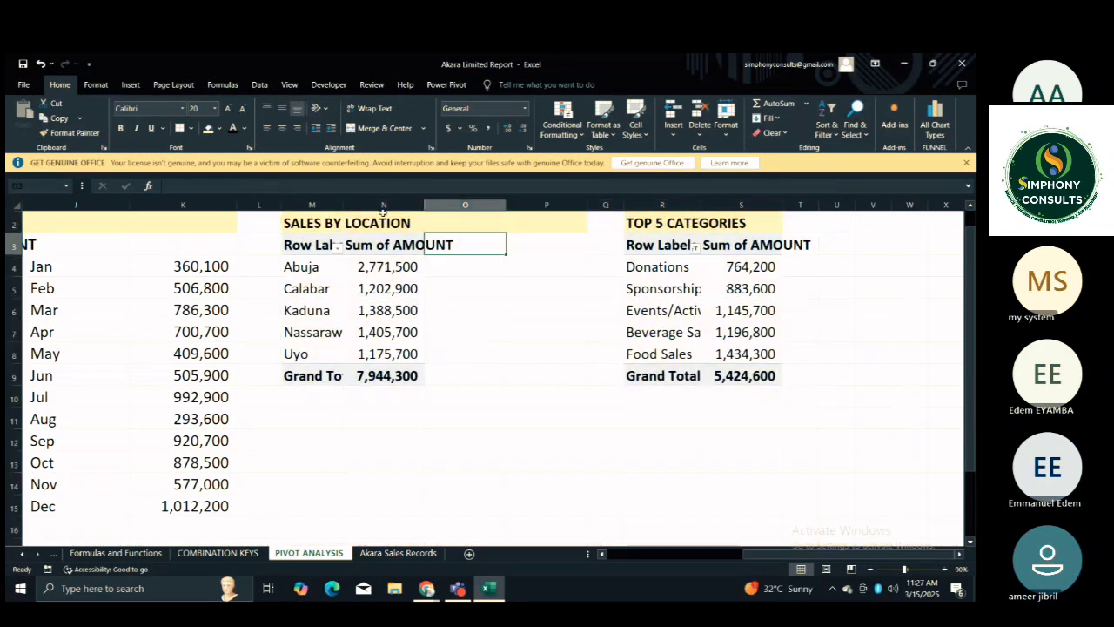
{"action": "left_click_drag", "start_coordinate": [346, 203], "coordinate": [369, 208]}
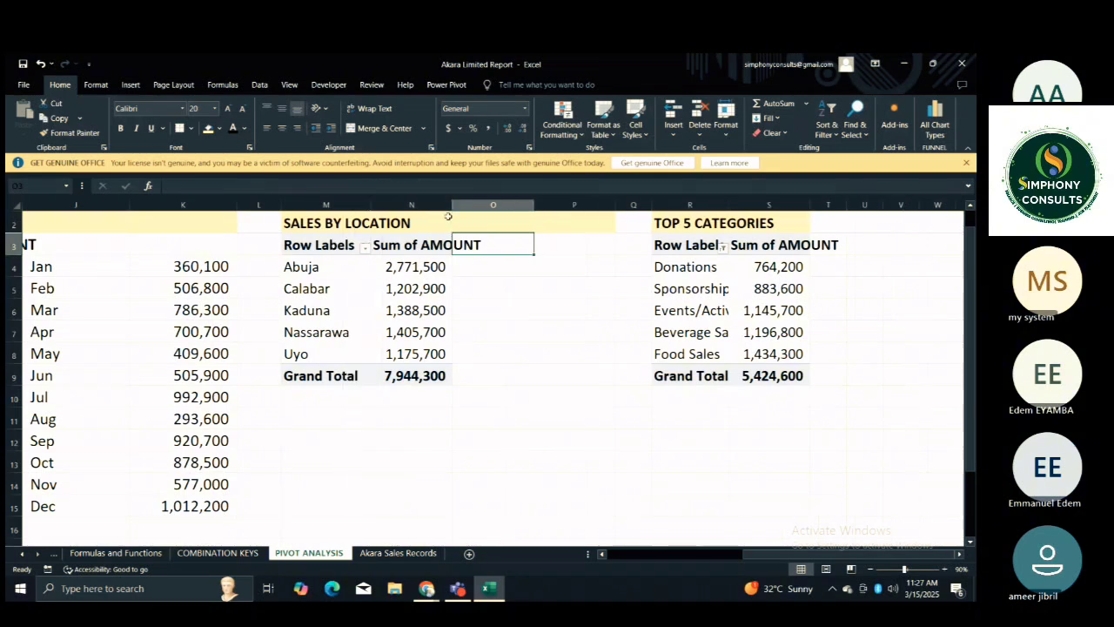
{"action": "left_click_drag", "start_coordinate": [452, 209], "coordinate": [463, 211]}
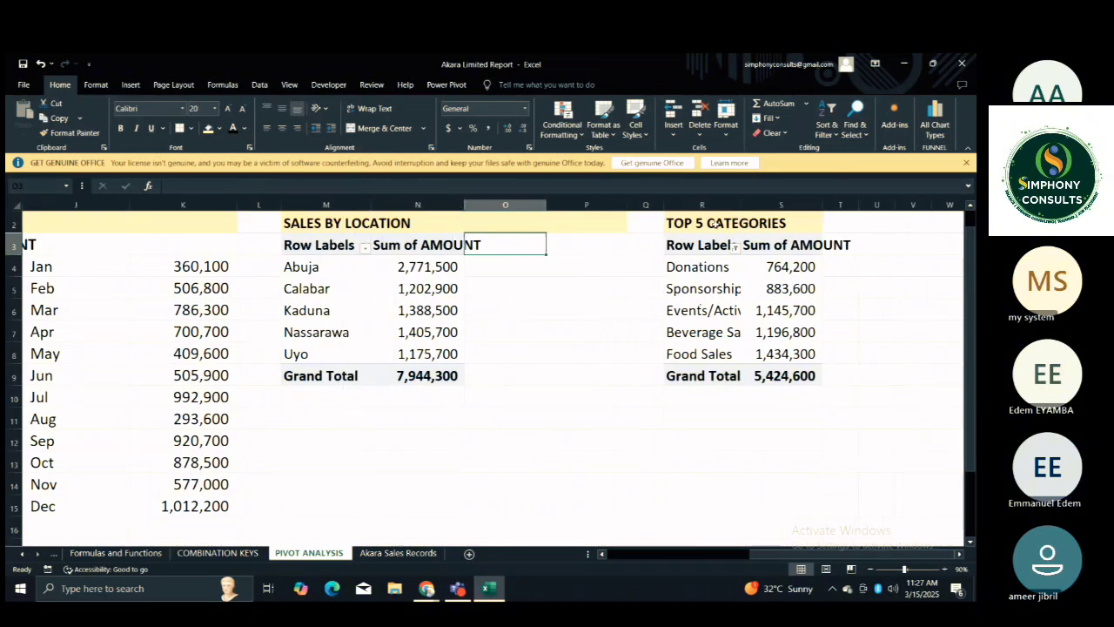
{"action": "left_click_drag", "start_coordinate": [741, 204], "coordinate": [784, 204]}
{"action": "left_click_drag", "start_coordinate": [868, 207], "coordinate": [908, 209]}
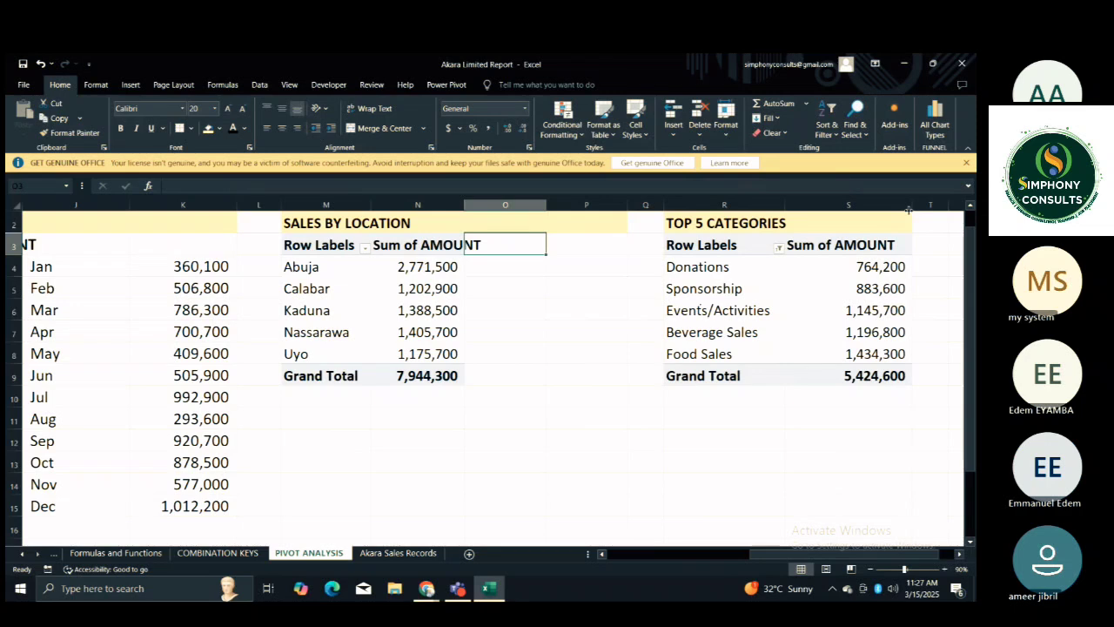
Link O4 beside the SALES BY LOCATION PivotTable to its Abuja label with =M4.
{"action": "left_click", "coordinate": [525, 262]}
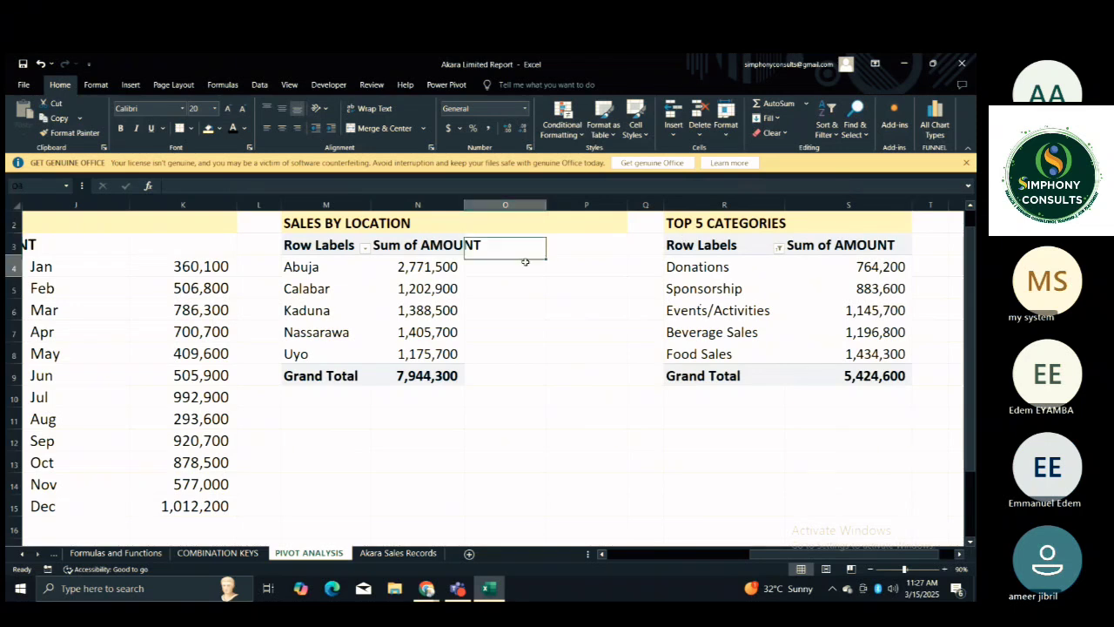
{"action": "type", "text": "="}
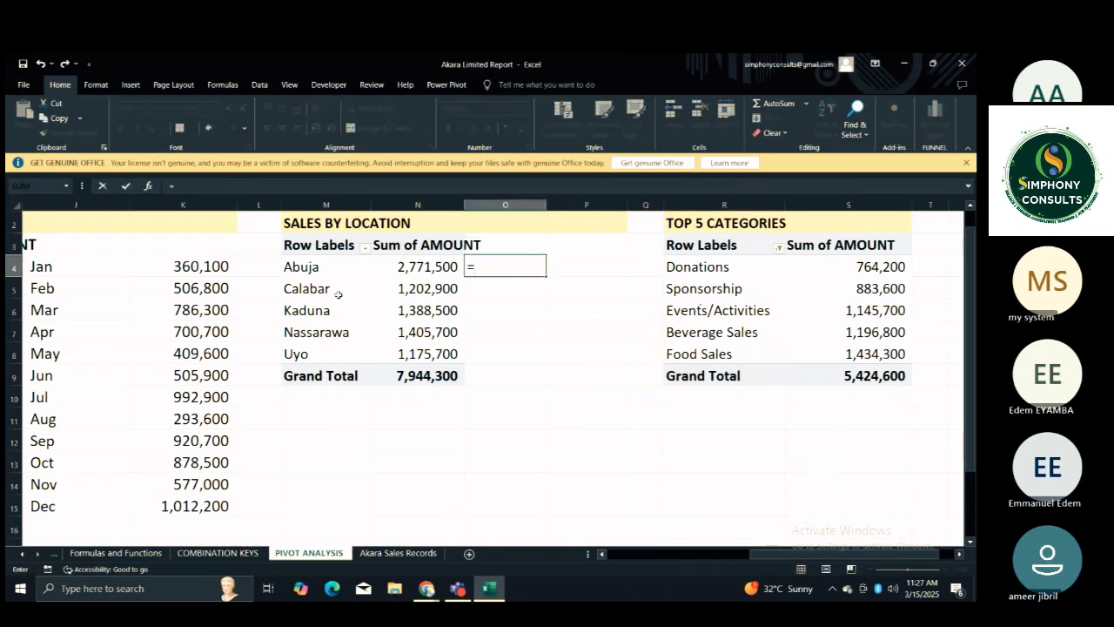
{"action": "left_click", "coordinate": [324, 268]}
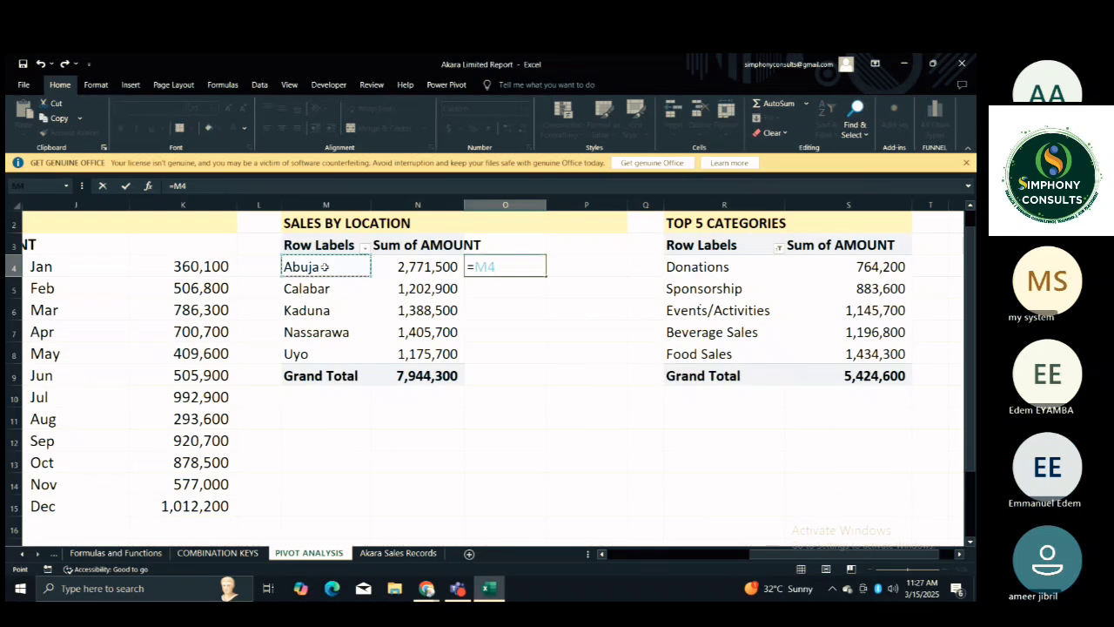
{"action": "key", "text": "Return"}
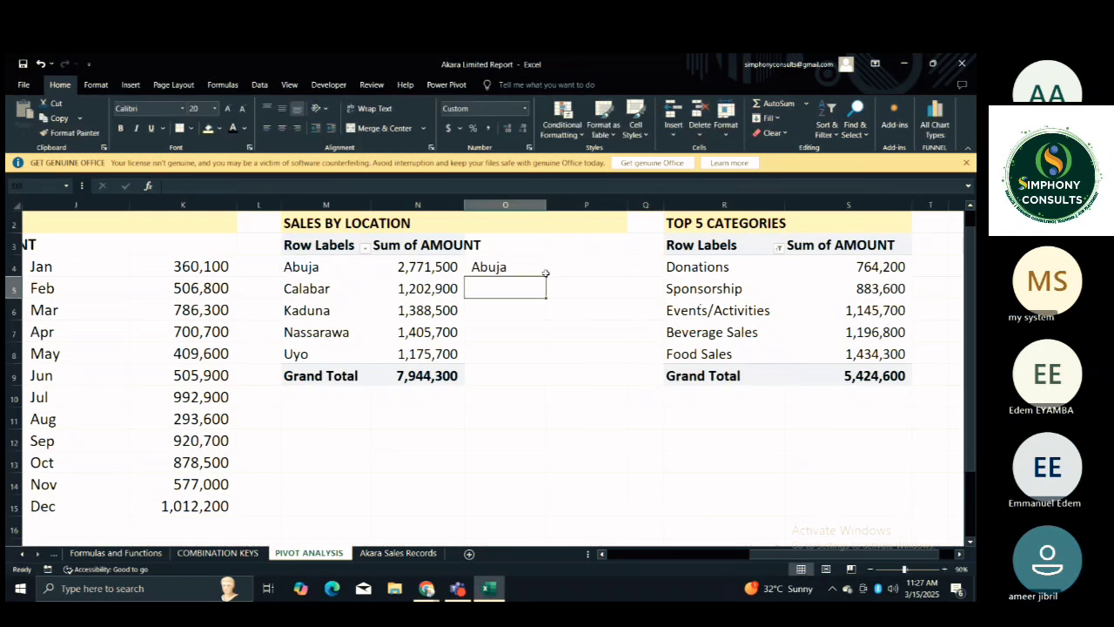
Reference the Abuja amount in P4 and replace its hard-coded location with M4, giving =GETPIVOTDATA("AMOUNT ",$M$3,"LOCATION ",M4).
{"action": "left_click", "coordinate": [571, 261]}
{"action": "type", "text": "="}
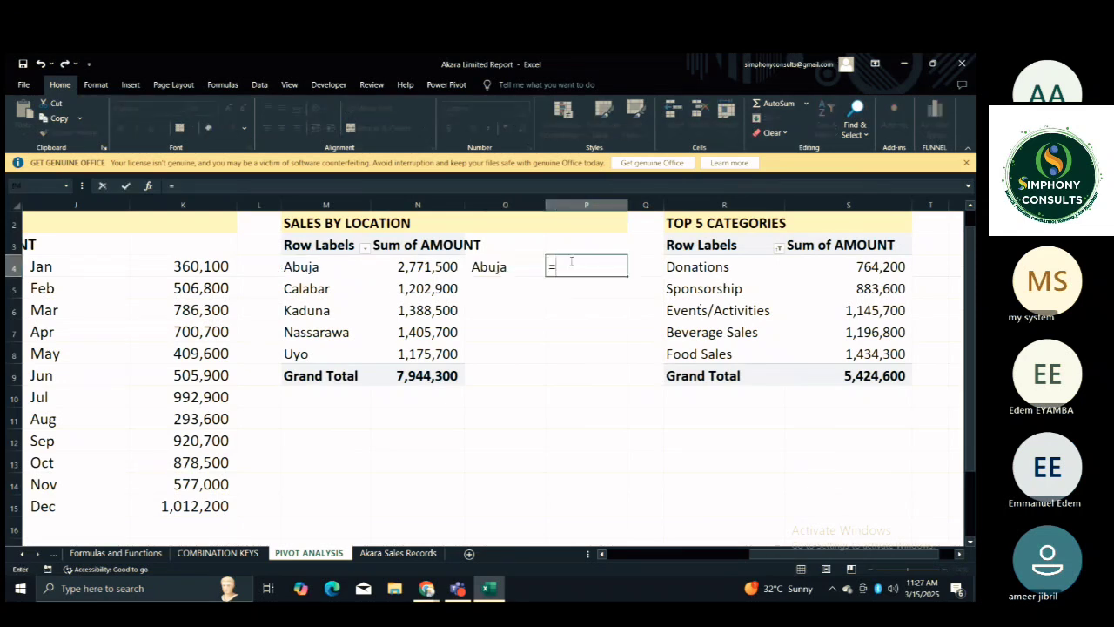
{"action": "left_click", "coordinate": [446, 268]}
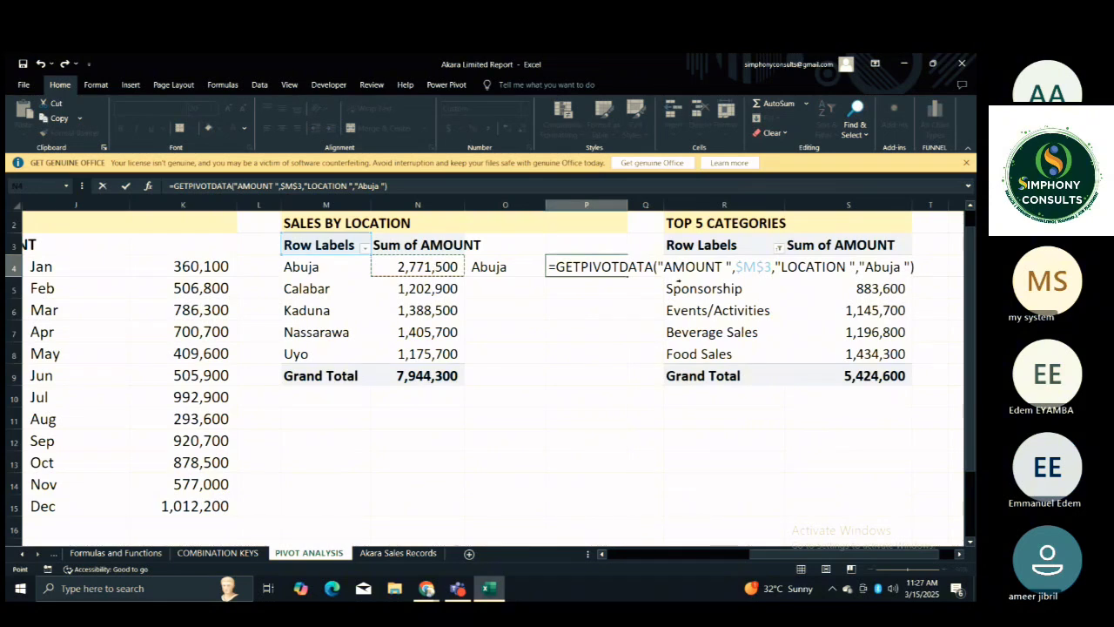
{"action": "left_click", "coordinate": [909, 266]}
{"action": "key", "text": "BackSpace"}
{"action": "key", "text": "BackSpace"}
{"action": "key", "text": "BackSpace"}
{"action": "key", "text": "BackSpace"}
{"action": "key", "text": "BackSpace"}
{"action": "key", "text": "BackSpace"}
{"action": "key", "text": "BackSpace"}
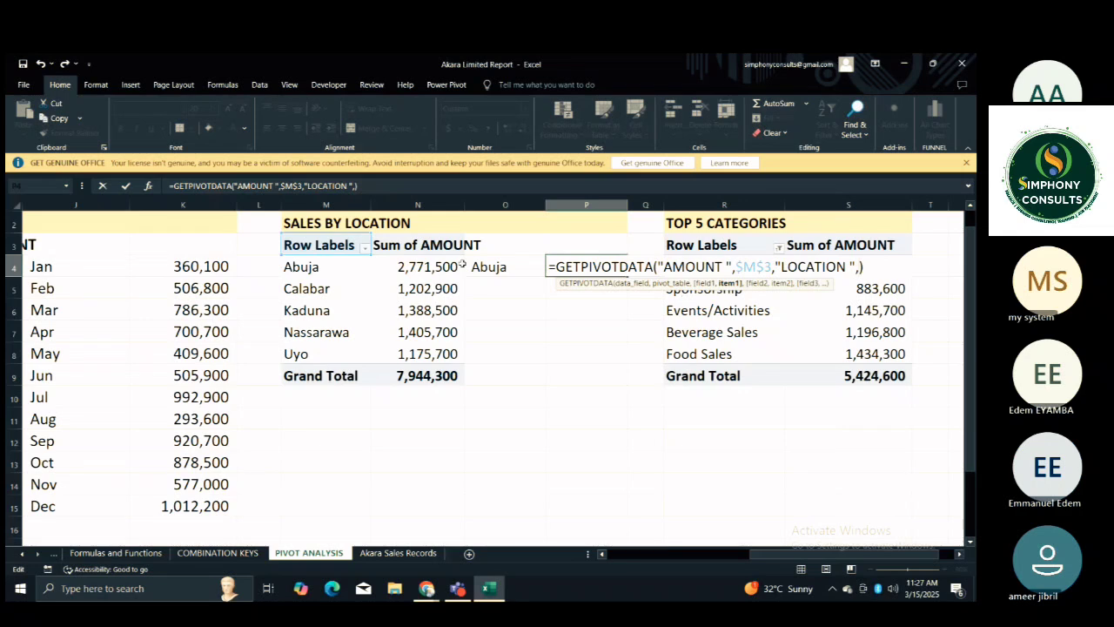
{"action": "left_click", "coordinate": [347, 273]}
{"action": "key", "text": "Return"}
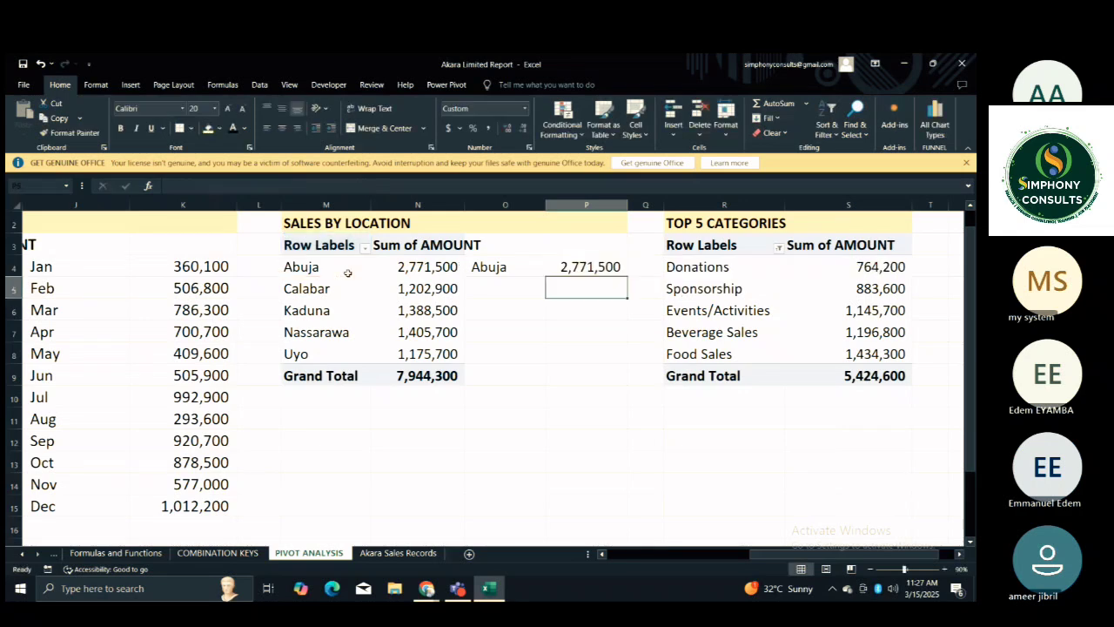
Fill the P4 formula down beside the locations and clear the extra cell P9 on the Grand Total row.
{"action": "left_click", "coordinate": [586, 266]}
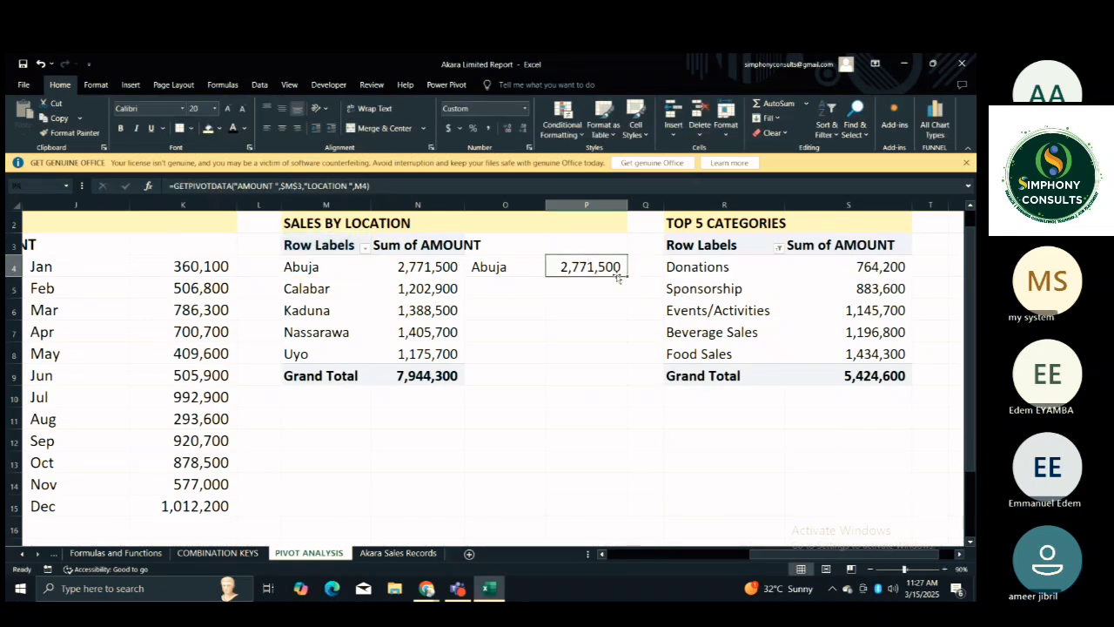
{"action": "left_click_drag", "start_coordinate": [629, 280], "coordinate": [616, 266]}
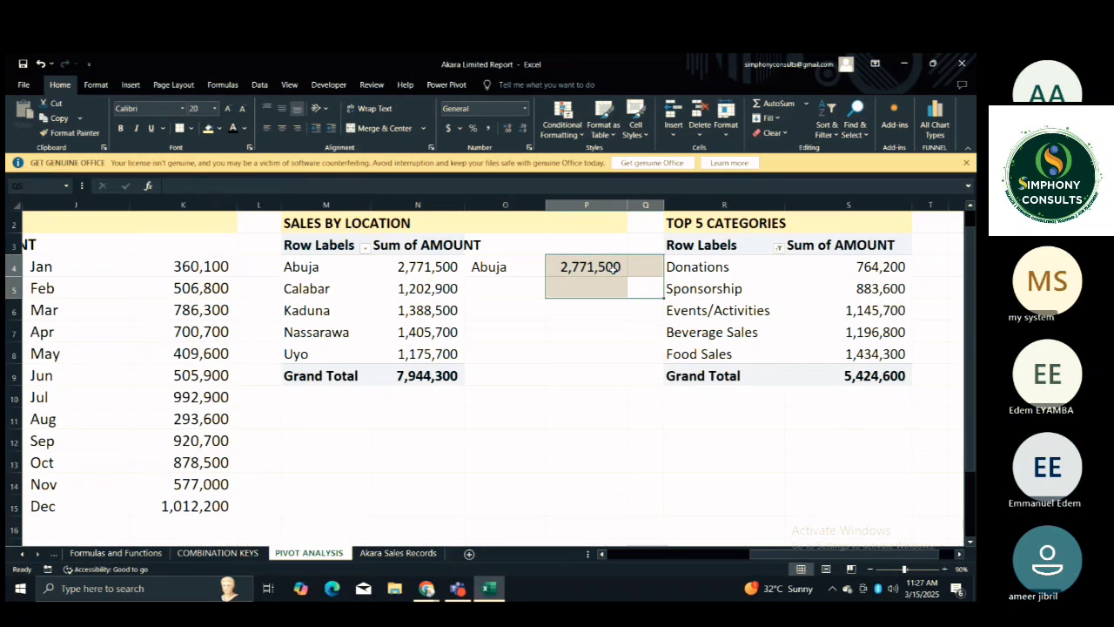
{"action": "left_click", "coordinate": [617, 269]}
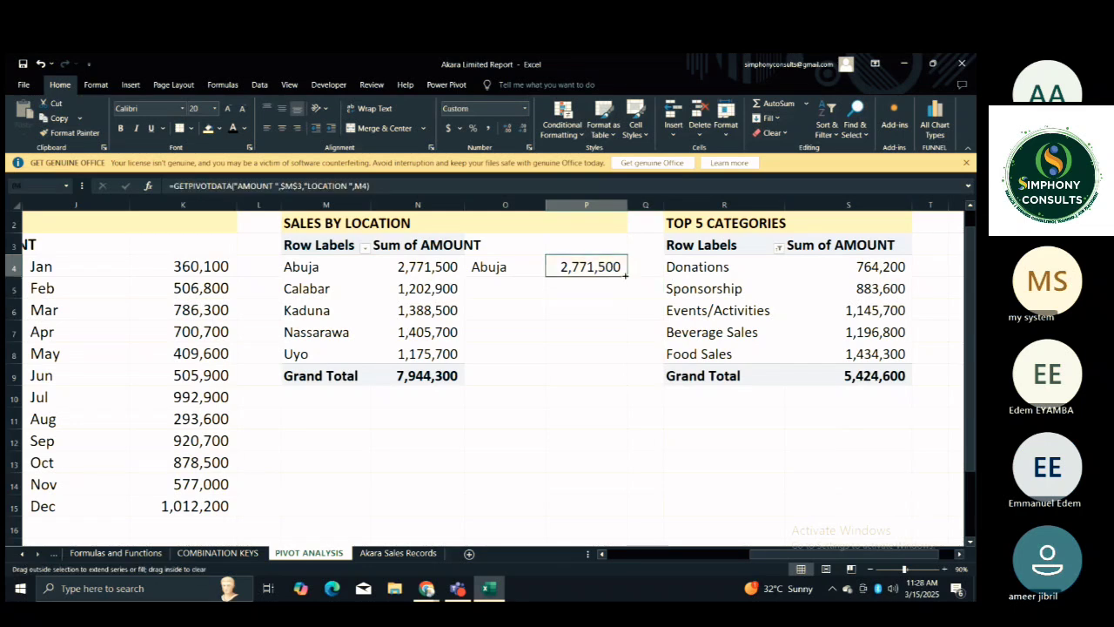
{"action": "double_click", "coordinate": [626, 277]}
{"action": "left_click", "coordinate": [611, 374]}
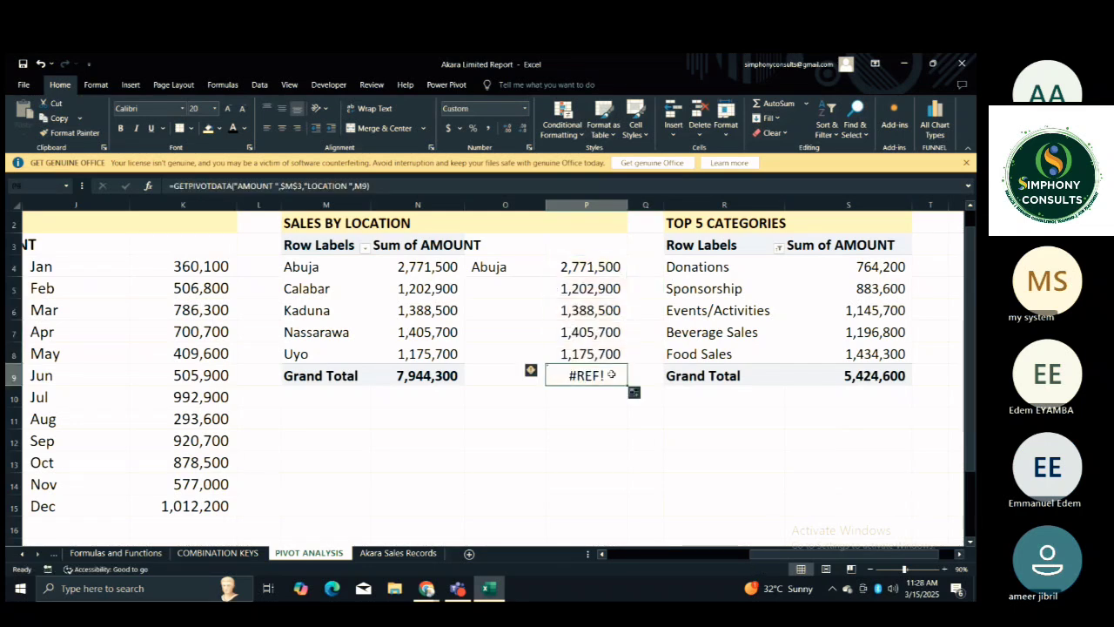
{"action": "key", "text": "Delete"}
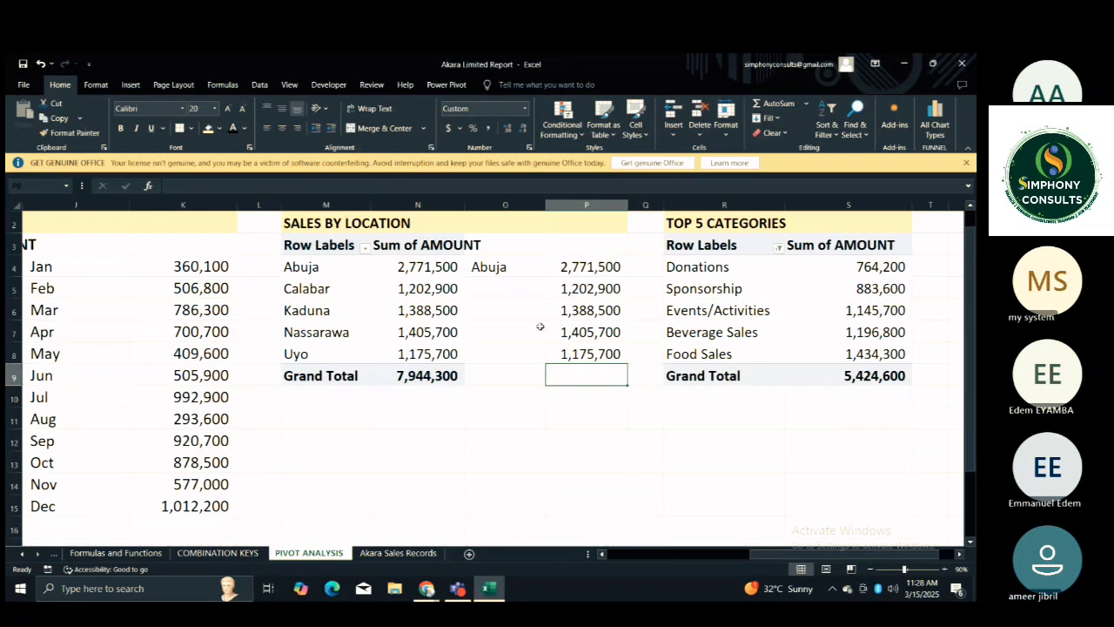
Fill the O4 label link down beside the locations and clear the extra cell O9 on the Grand Total row.
{"action": "left_click", "coordinate": [539, 281]}
{"action": "left_click", "coordinate": [540, 263]}
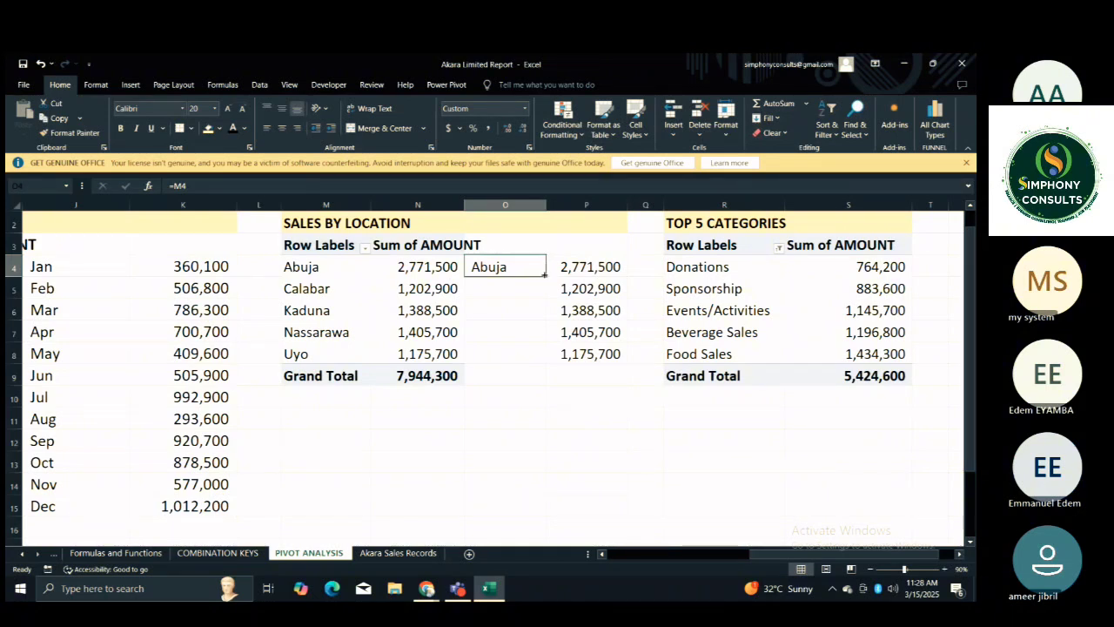
{"action": "key", "text": "Right"}
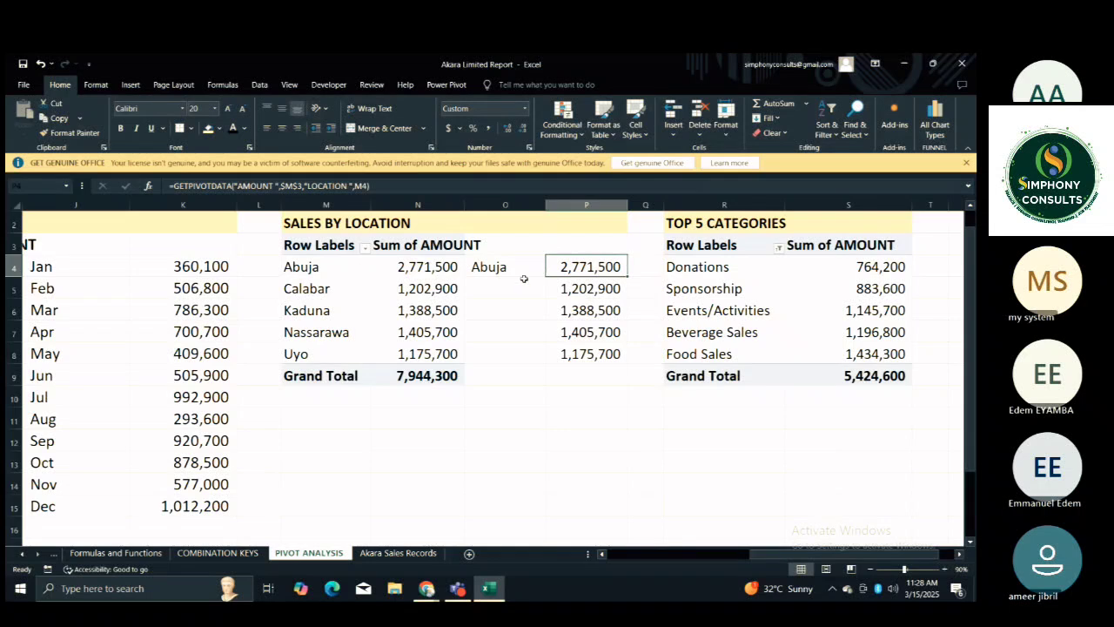
{"action": "left_click", "coordinate": [520, 270]}
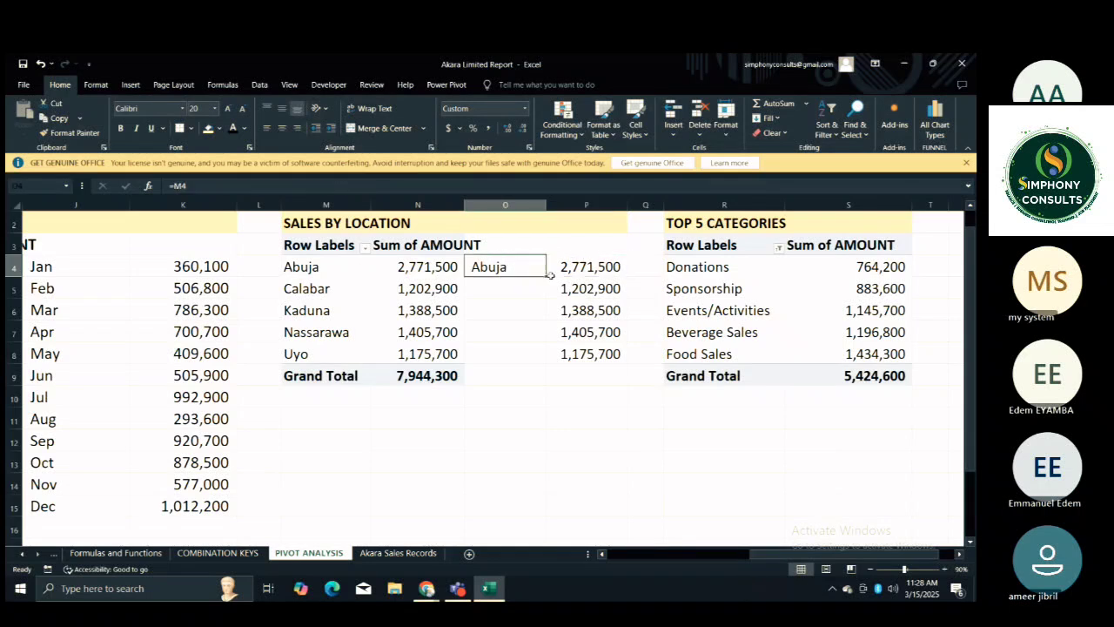
{"action": "left_click_drag", "start_coordinate": [546, 276], "coordinate": [541, 383]}
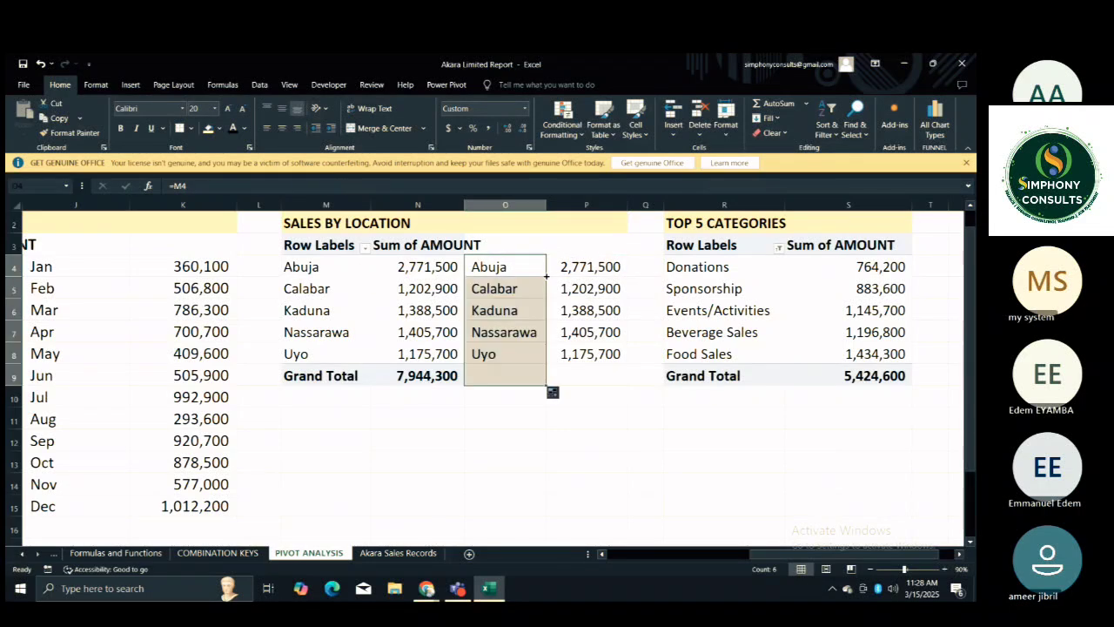
{"action": "left_click", "coordinate": [520, 375]}
{"action": "left_click", "coordinate": [520, 375]}
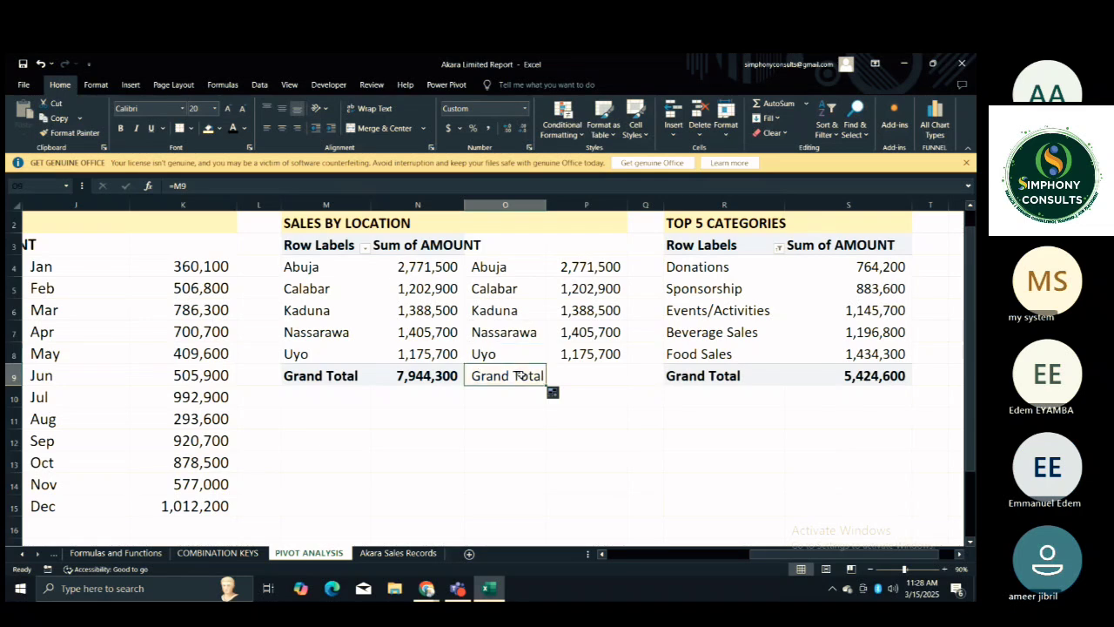
{"action": "key", "text": "Delete"}
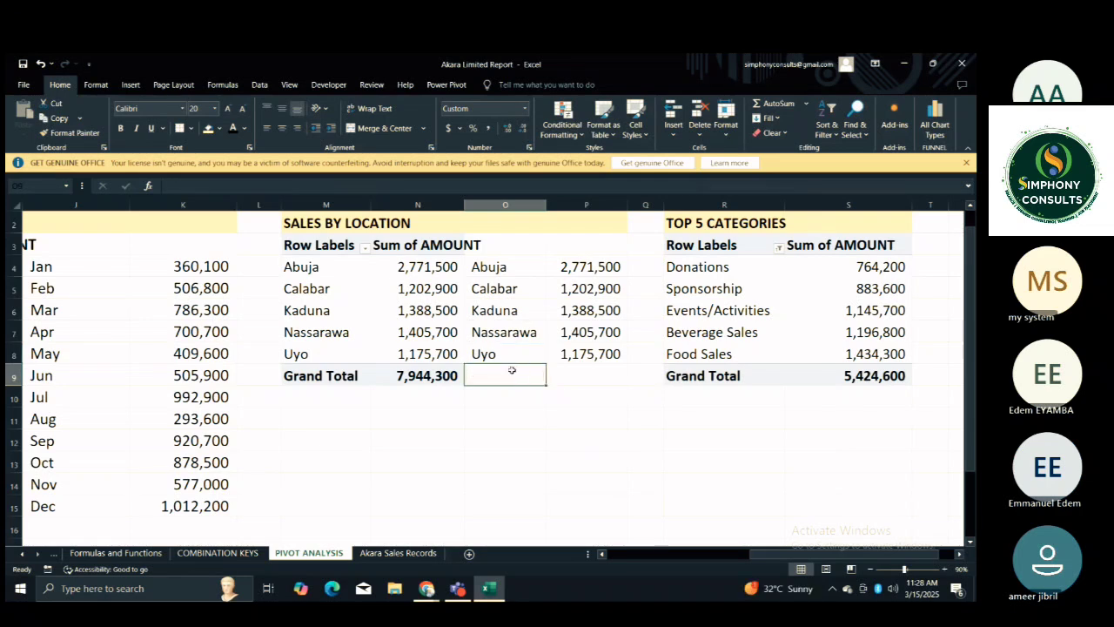
Link T4 beside the TOP 5 CATEGORIES PivotTable to its Donations label with =R4.
{"action": "left_click", "coordinate": [935, 261]}
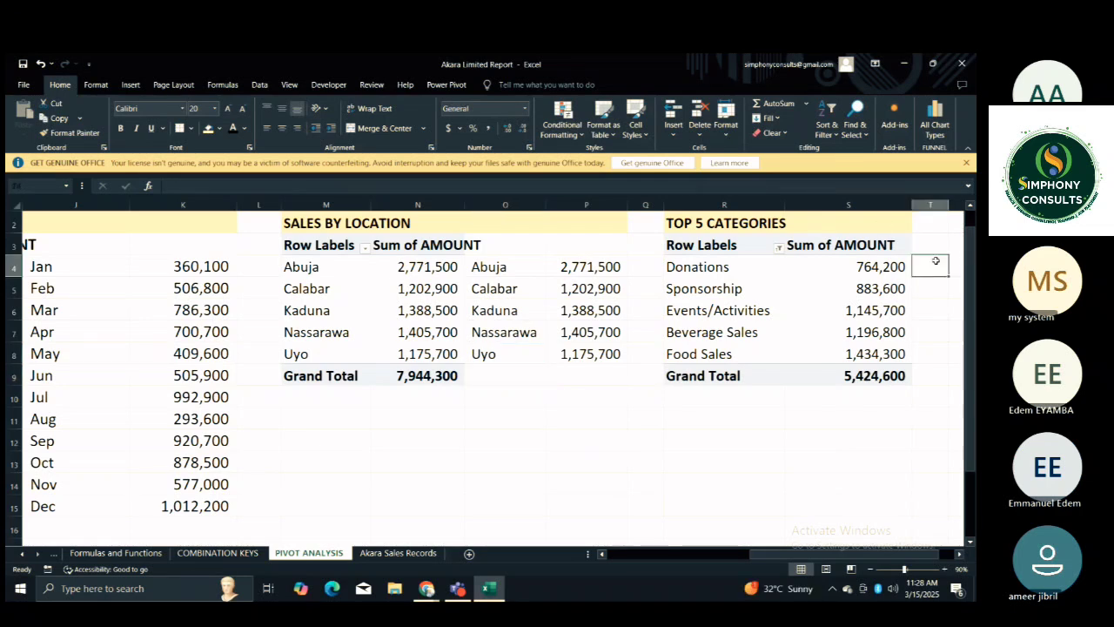
{"action": "scroll", "coordinate": [935, 261], "scroll_direction": "right", "scroll_amount": 3}
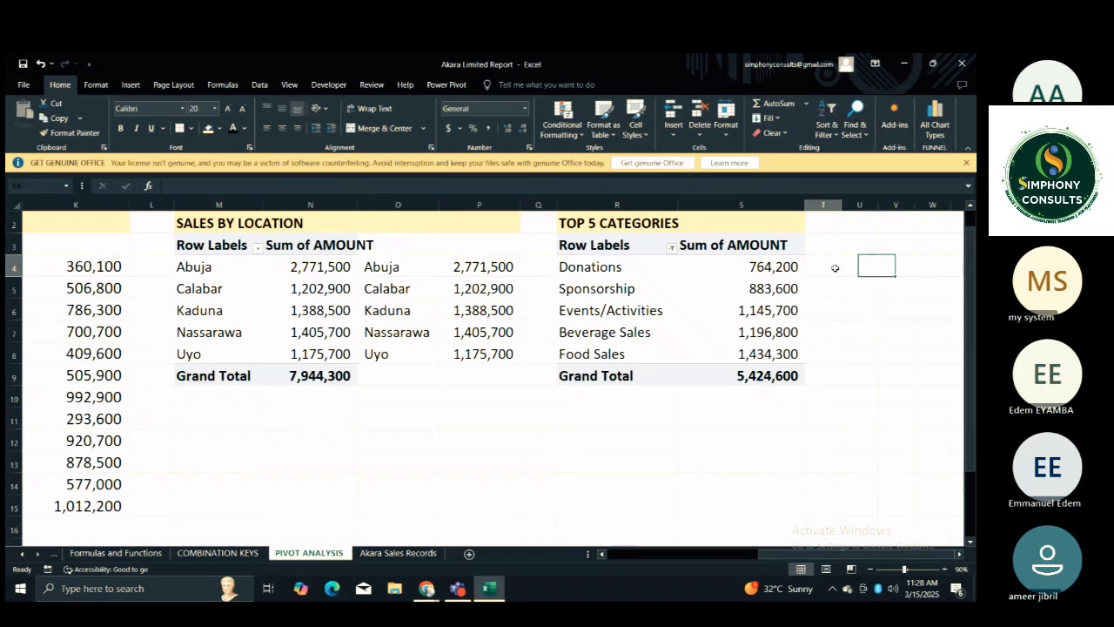
{"action": "type", "text": "="}
{"action": "left_click", "coordinate": [648, 270]}
{"action": "key", "text": "Return"}
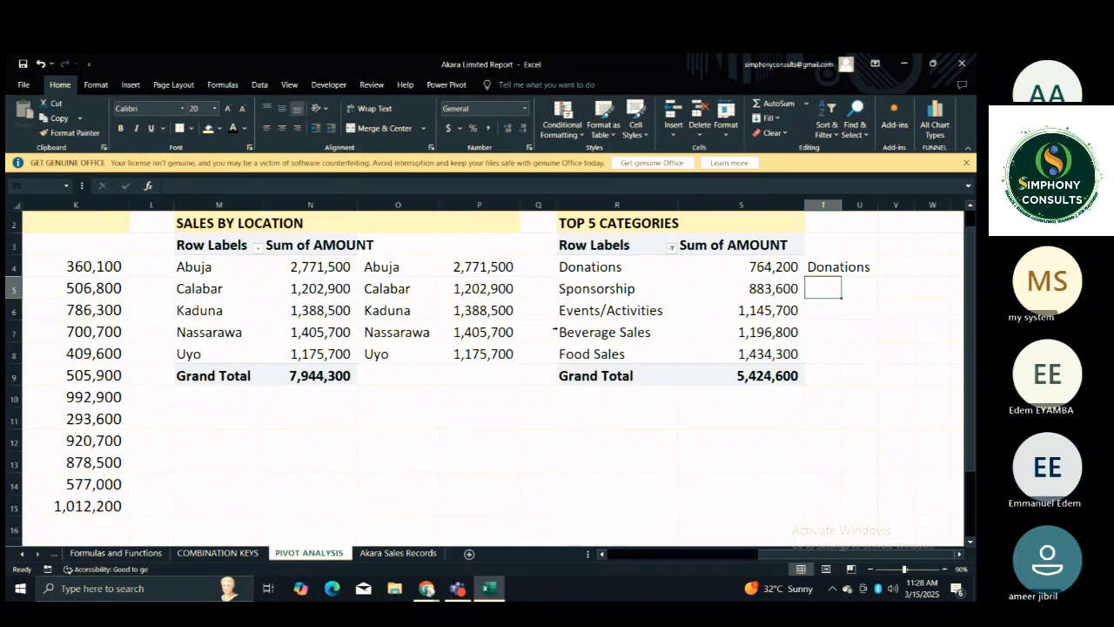
Reference the Donations amount in U4 and replace its hard-coded category with R4, giving =GETPIVOTDATA("AMOUNT ",$R$3,"CATEGORY",R4).
{"action": "left_click", "coordinate": [859, 270]}
{"action": "type", "text": "="}
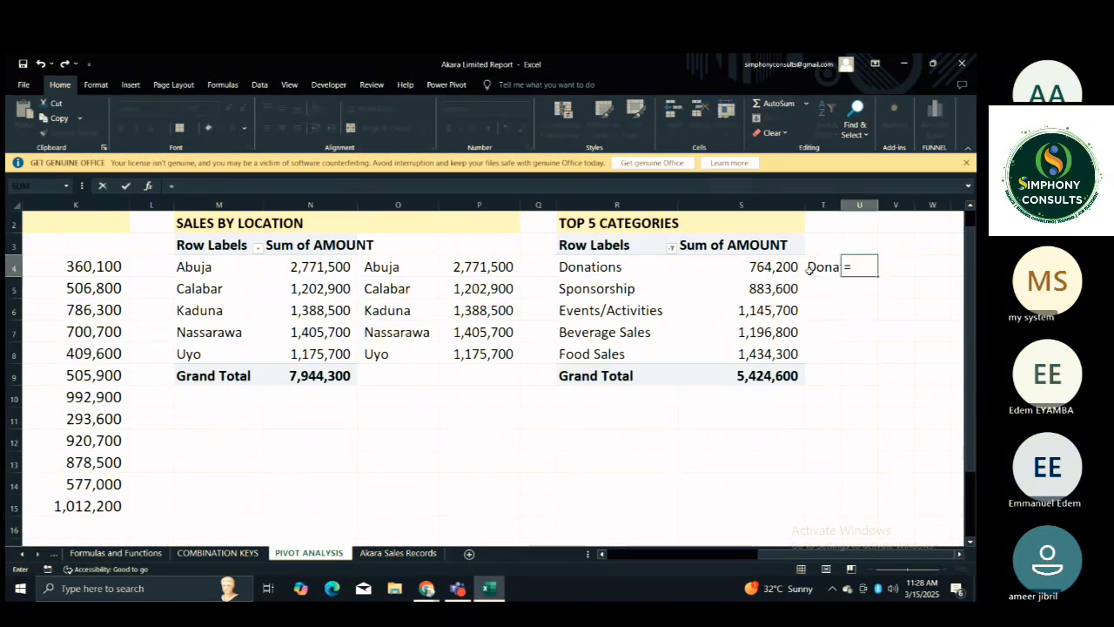
{"action": "left_click", "coordinate": [777, 267]}
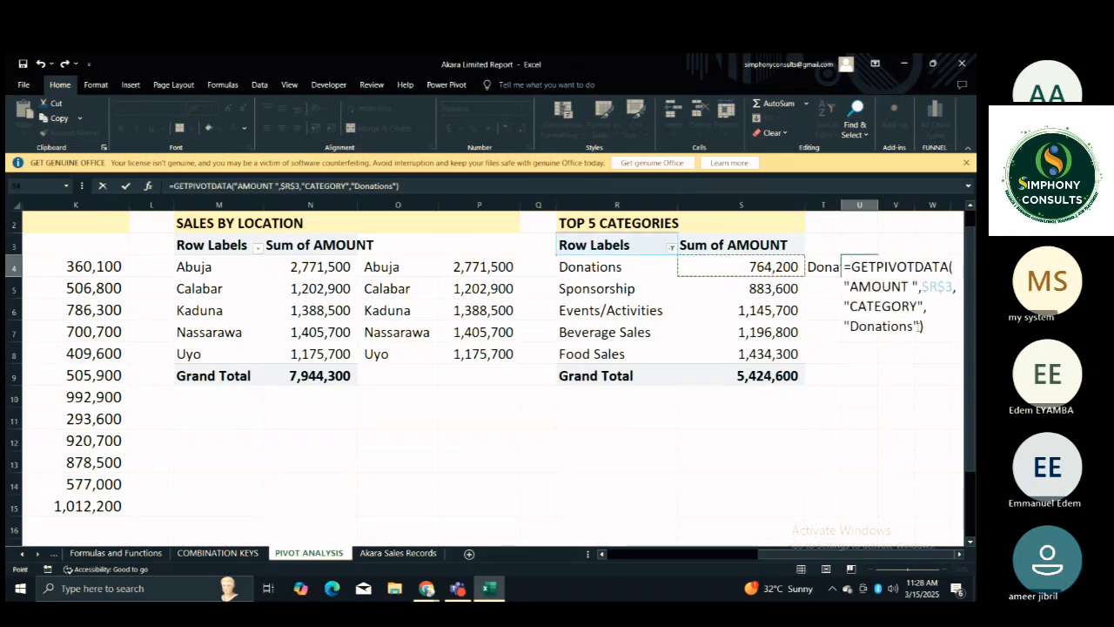
{"action": "left_click", "coordinate": [918, 325]}
{"action": "key", "text": "BackSpace"}
{"action": "key", "text": "BackSpace"}
{"action": "key", "text": "BackSpace"}
{"action": "key", "text": "BackSpace"}
{"action": "key", "text": "BackSpace"}
{"action": "key", "text": "BackSpace"}
{"action": "key", "text": "BackSpace"}
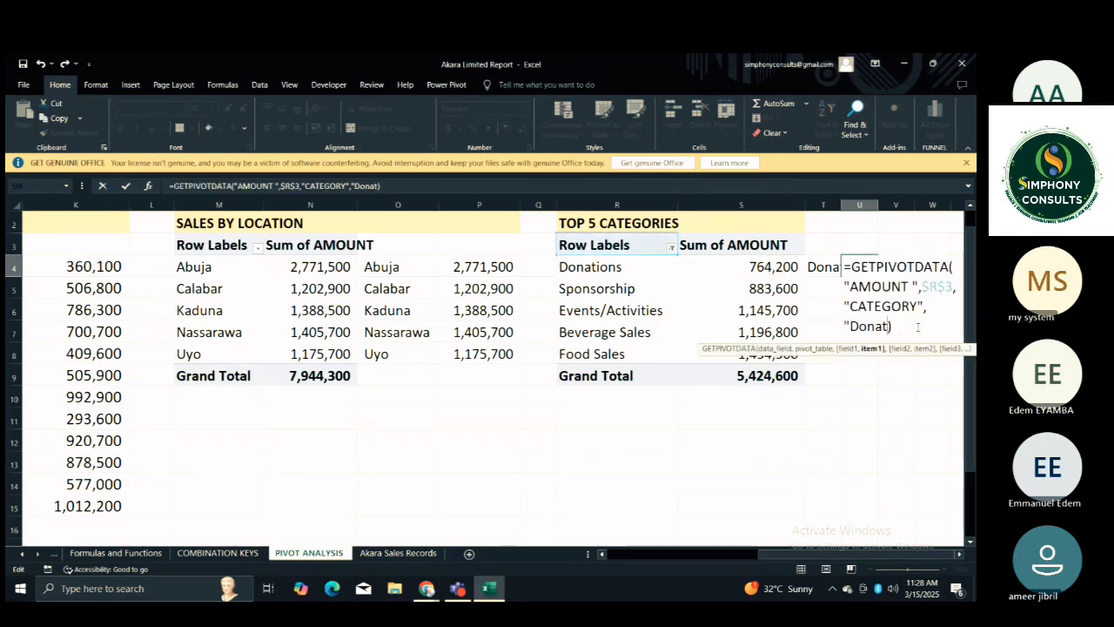
{"action": "key", "text": "BackSpace"}
{"action": "key", "text": "BackSpace"}
{"action": "key", "text": "BackSpace"}
{"action": "key", "text": "BackSpace"}
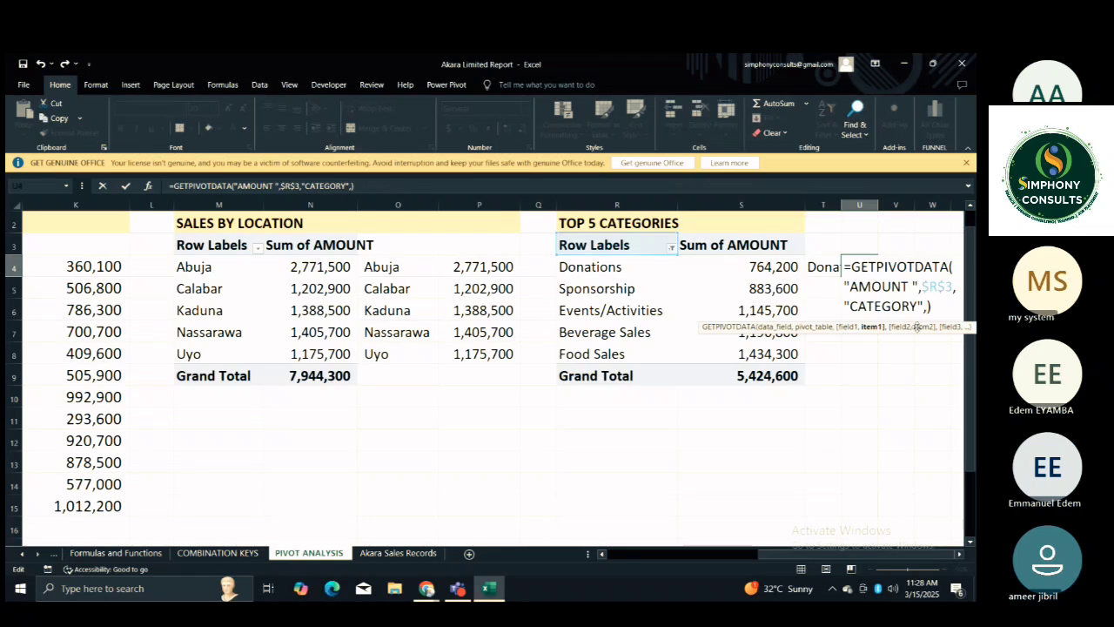
{"action": "left_click", "coordinate": [627, 267]}
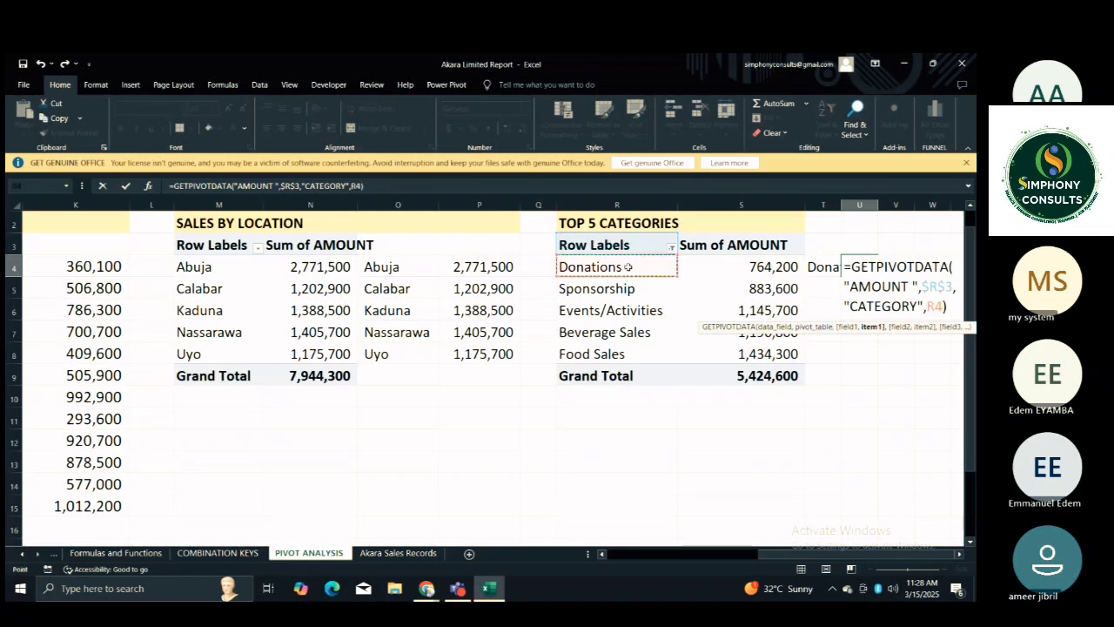
{"action": "key", "text": "ctrl+Return"}
{"action": "key", "text": "Return"}
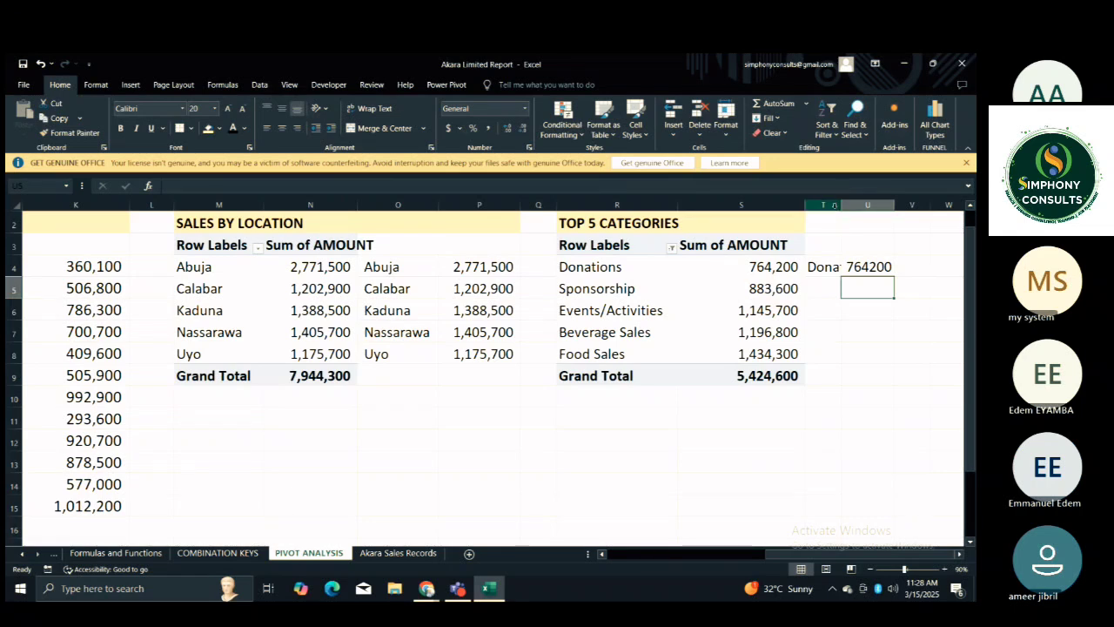
Widen columns T and U and format column U with thousands separators and no decimals.
{"action": "left_click_drag", "start_coordinate": [840, 209], "coordinate": [959, 207]}
{"action": "left_click", "coordinate": [921, 206]}
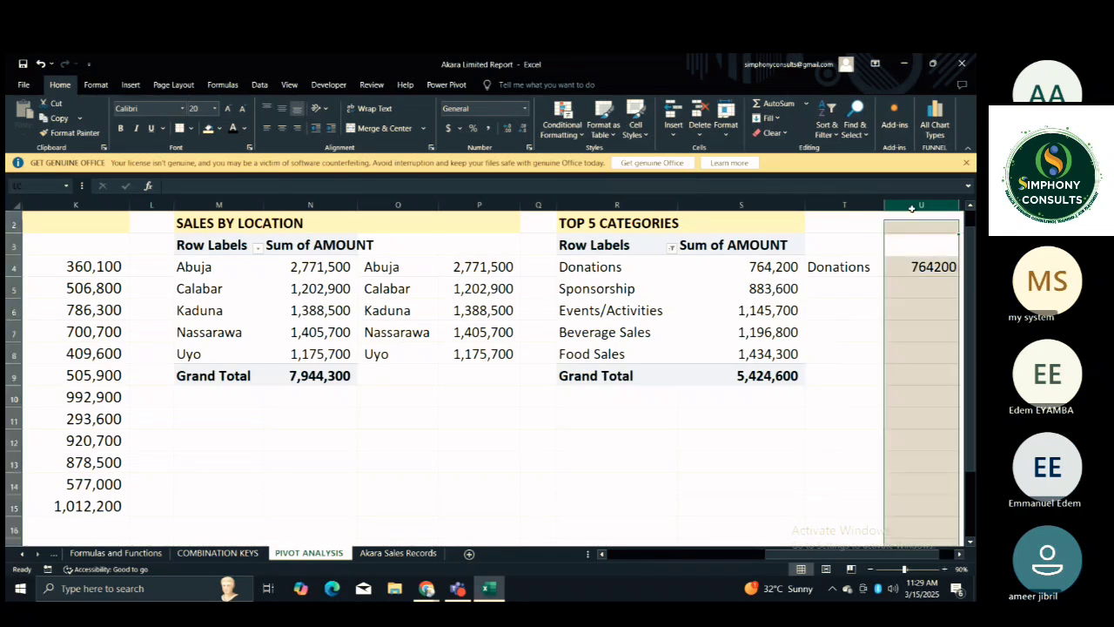
{"action": "left_click", "coordinate": [487, 128]}
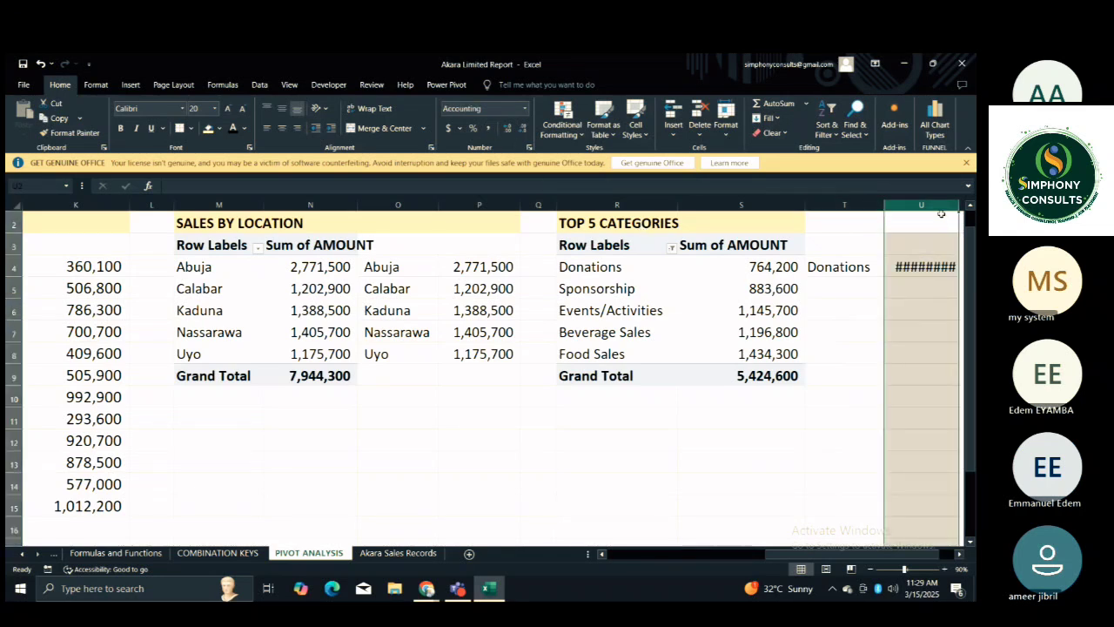
{"action": "left_click_drag", "start_coordinate": [960, 206], "coordinate": [963, 206]}
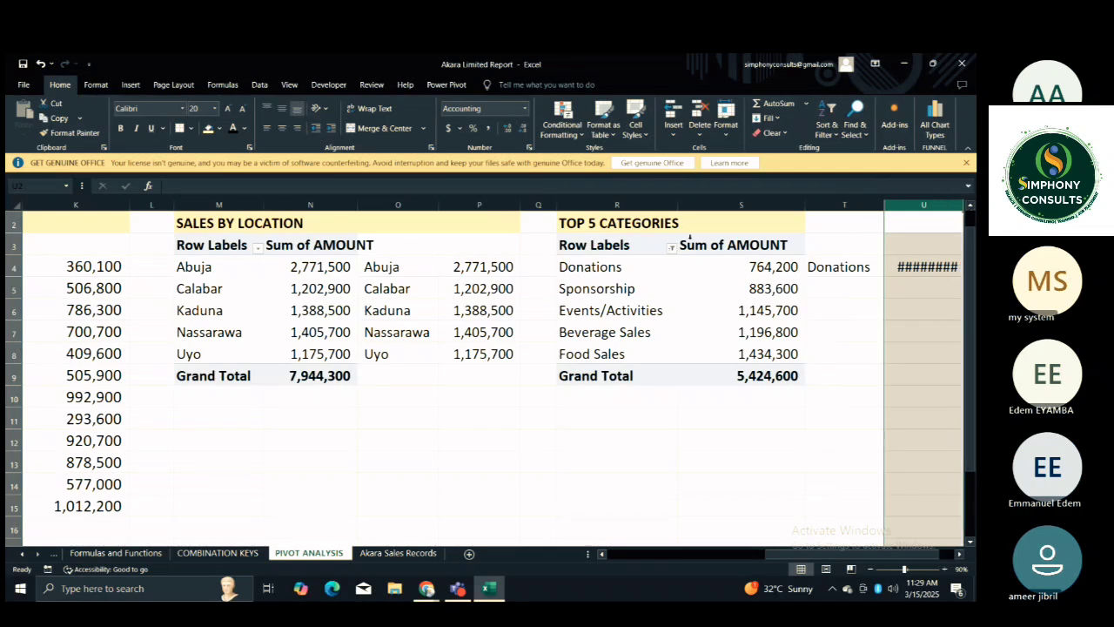
{"action": "left_click", "coordinate": [524, 128]}
Fill the T4 label link down beside the top five categories and clear the extra cell T9 on the Grand Total row.
{"action": "left_click", "coordinate": [844, 308]}
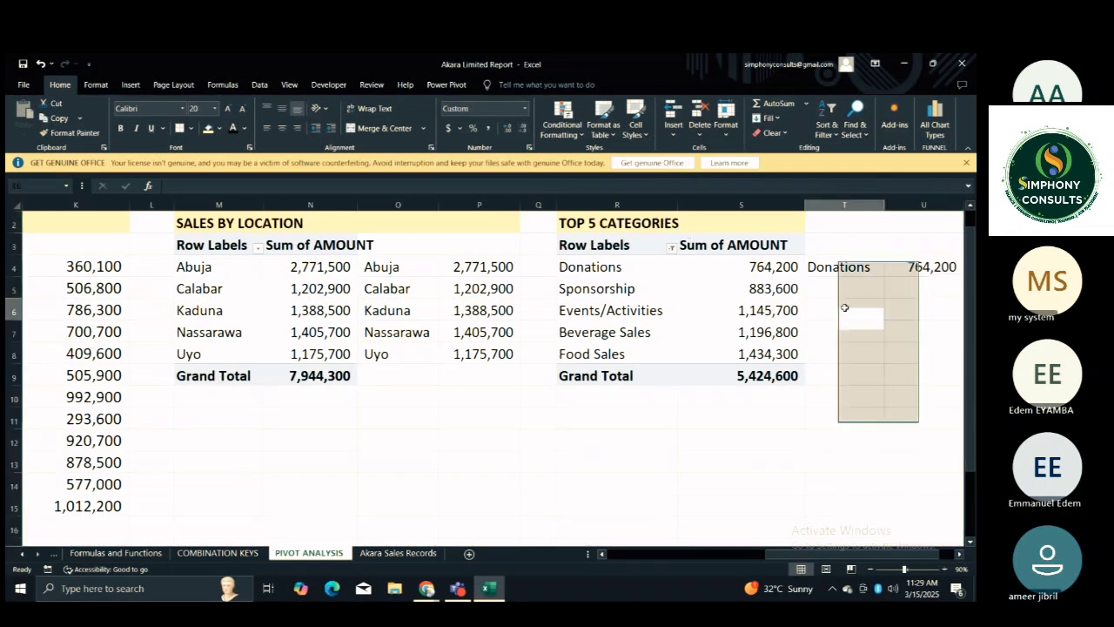
{"action": "key", "text": "Right"}
{"action": "key", "text": "Right"}
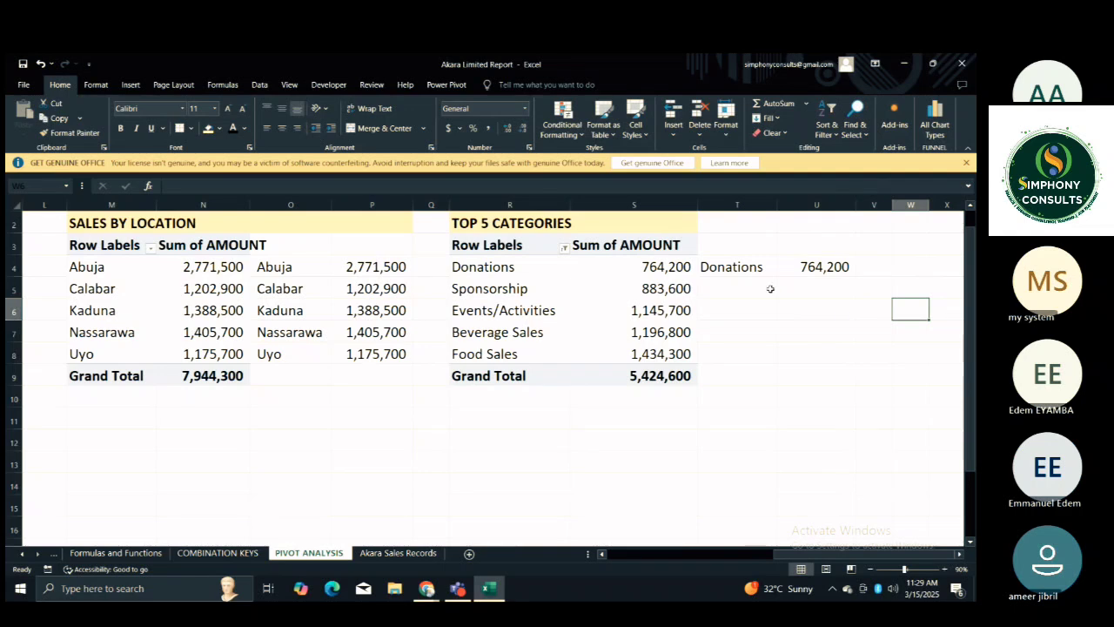
{"action": "left_click", "coordinate": [770, 288]}
{"action": "left_click", "coordinate": [777, 272]}
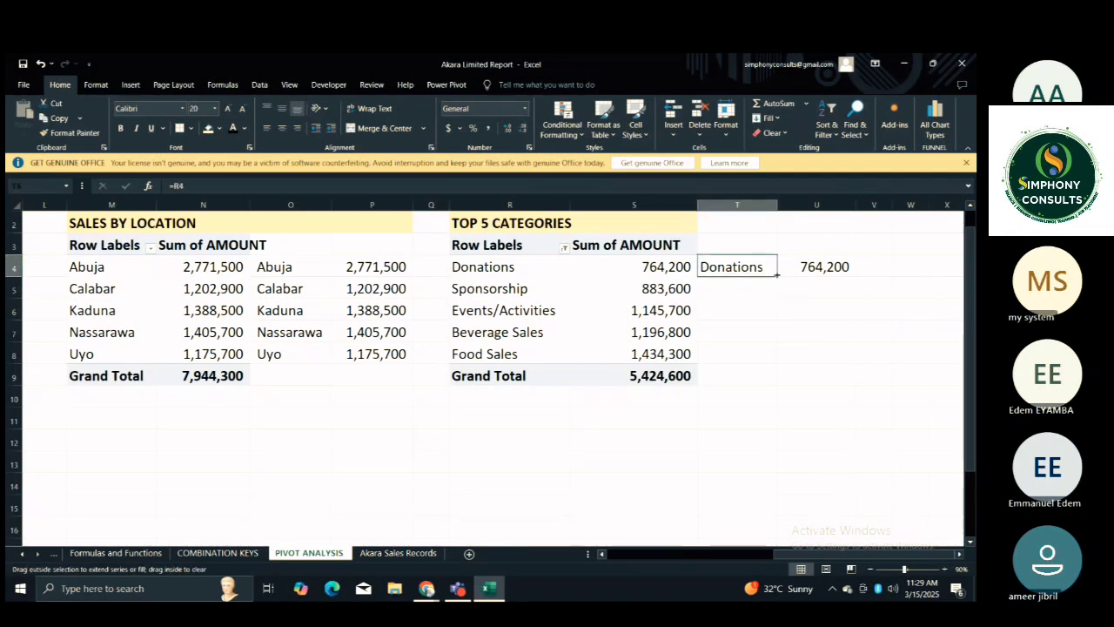
{"action": "double_click", "coordinate": [777, 275]}
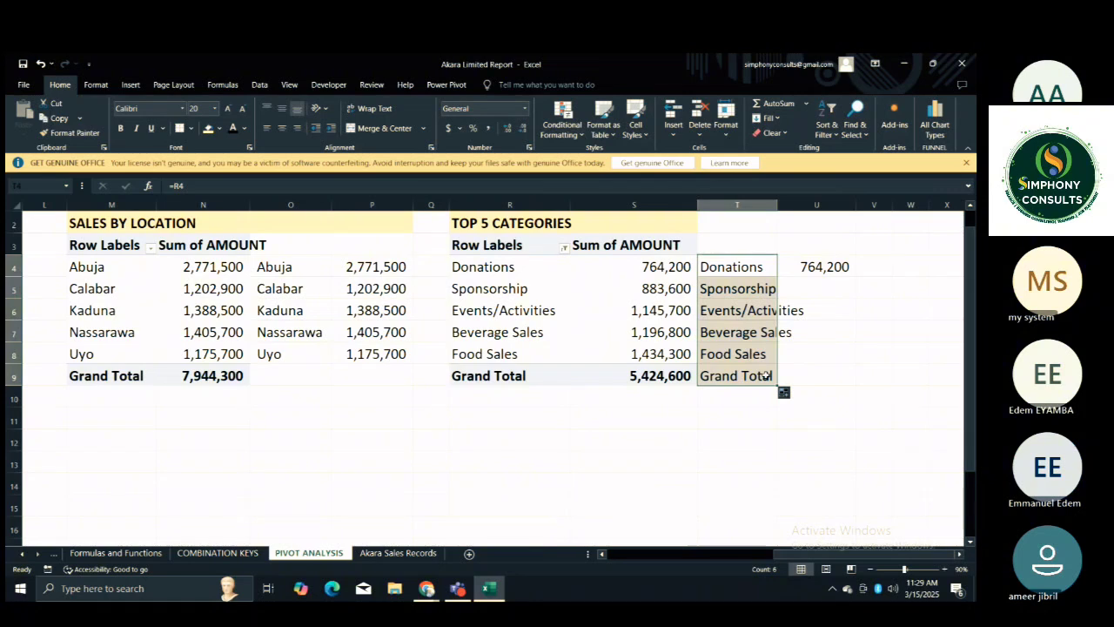
{"action": "left_click", "coordinate": [766, 374]}
{"action": "key", "text": "Delete"}
Fill the U4 formula down beside the top five categories and clear the extra cell U9 on the Grand Total row.
{"action": "left_click", "coordinate": [822, 266]}
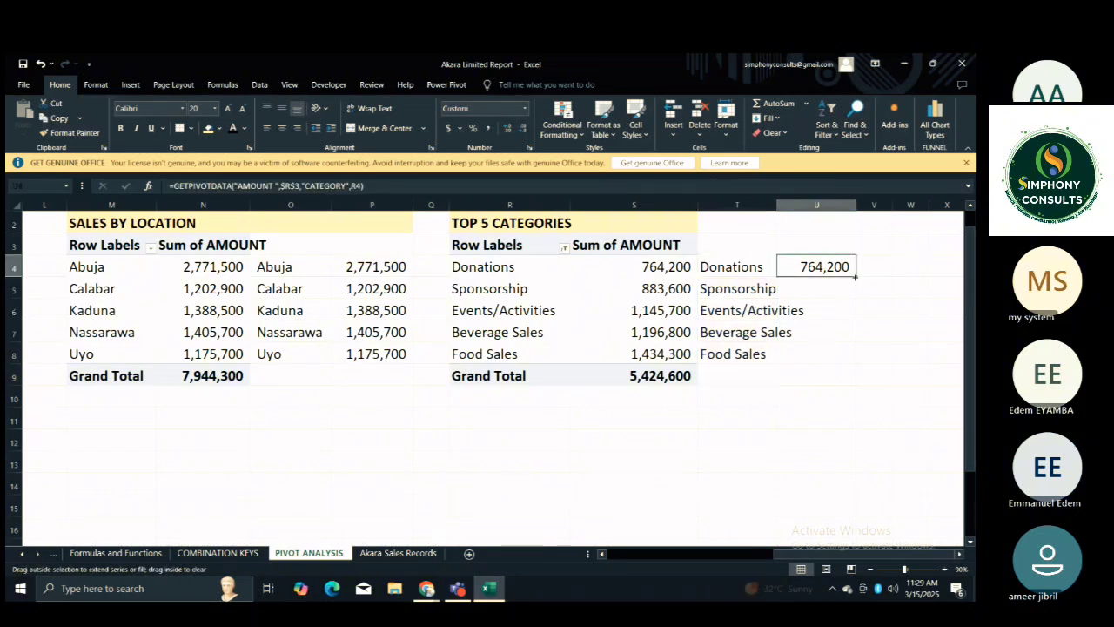
{"action": "left_click_drag", "start_coordinate": [855, 277], "coordinate": [855, 385]}
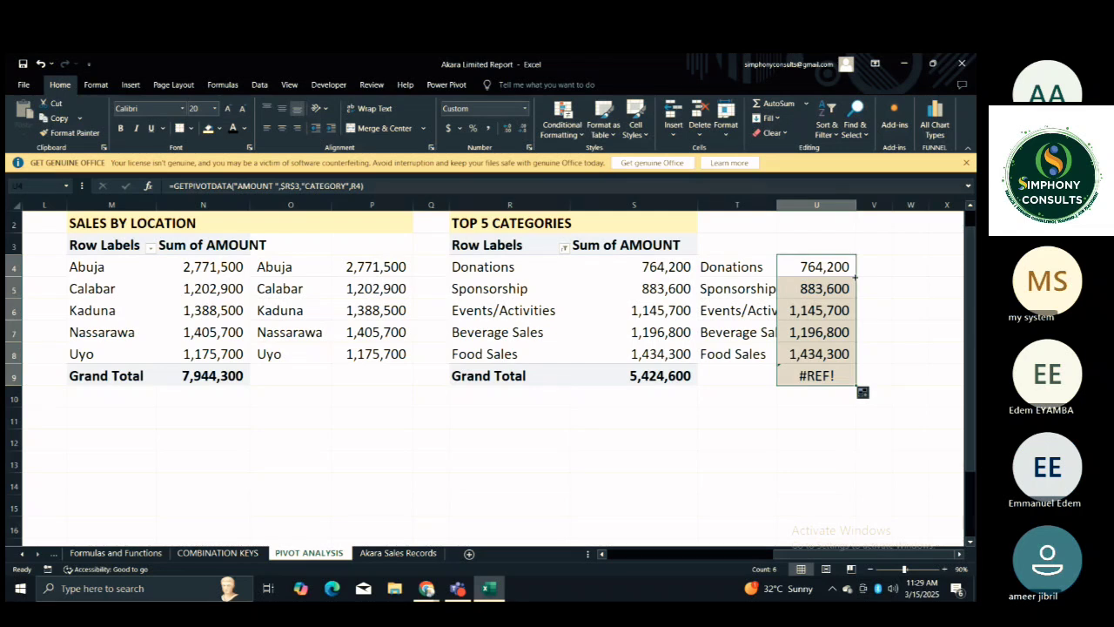
{"action": "left_click", "coordinate": [827, 374]}
{"action": "key", "text": "Delete"}
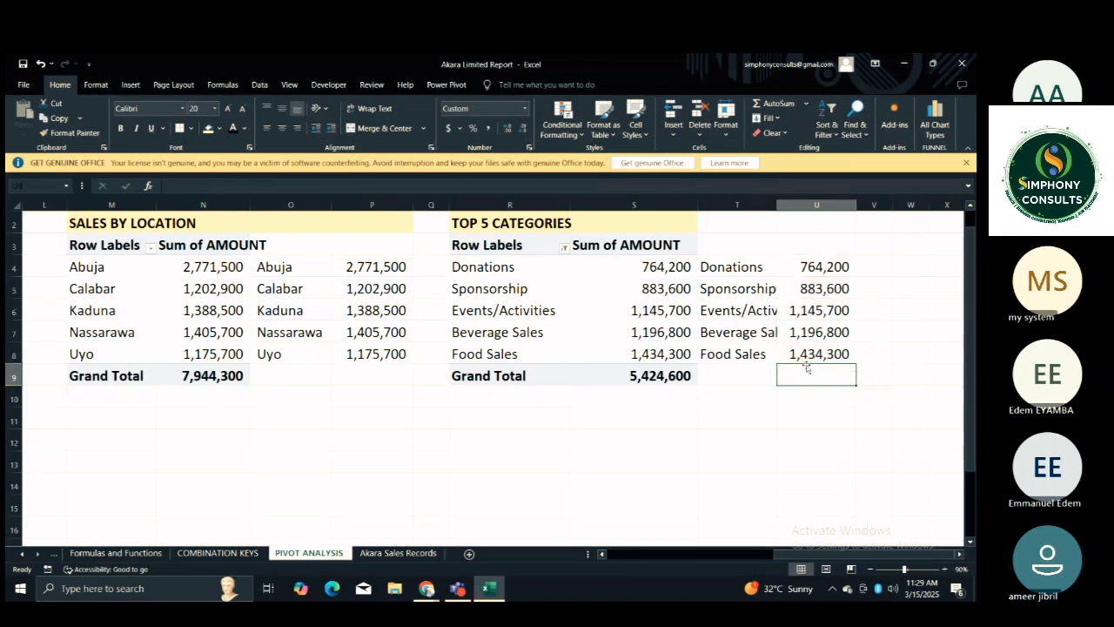
Widen column T to fit the linked category labels such as Events/Activities.
{"action": "left_click", "coordinate": [760, 396]}
{"action": "left_click_drag", "start_coordinate": [777, 206], "coordinate": [815, 205]}
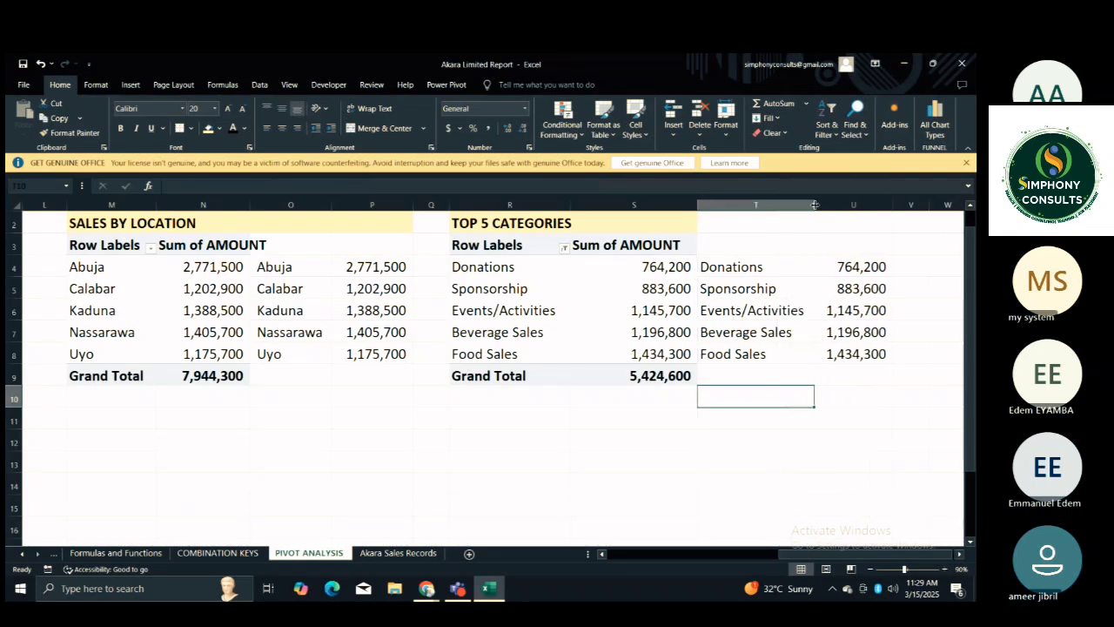
{"action": "left_click", "coordinate": [831, 331]}
{"action": "left_click", "coordinate": [769, 396]}
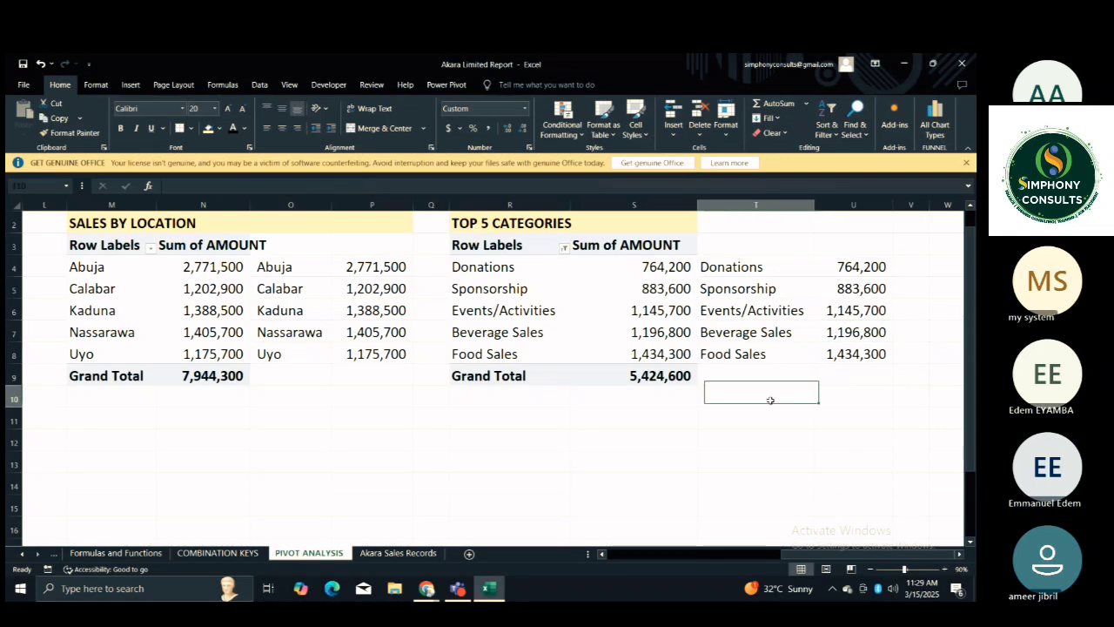
Review all the PivotTables and their linked ranges across PIVOT ANALYSIS at 50% zoom.
{"action": "left_click", "coordinate": [760, 421]}
{"action": "key", "text": "Home"}
{"action": "left_click", "coordinate": [869, 569]}
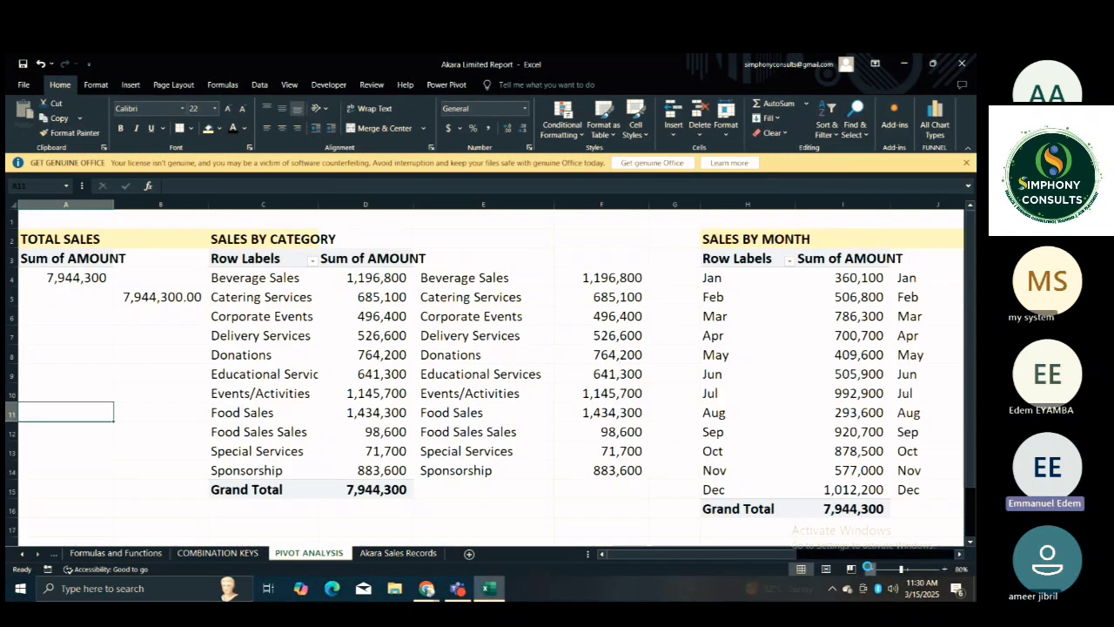
{"action": "left_click", "coordinate": [869, 569]}
{"action": "left_click", "coordinate": [869, 569]}
{"action": "left_click", "coordinate": [870, 570]}
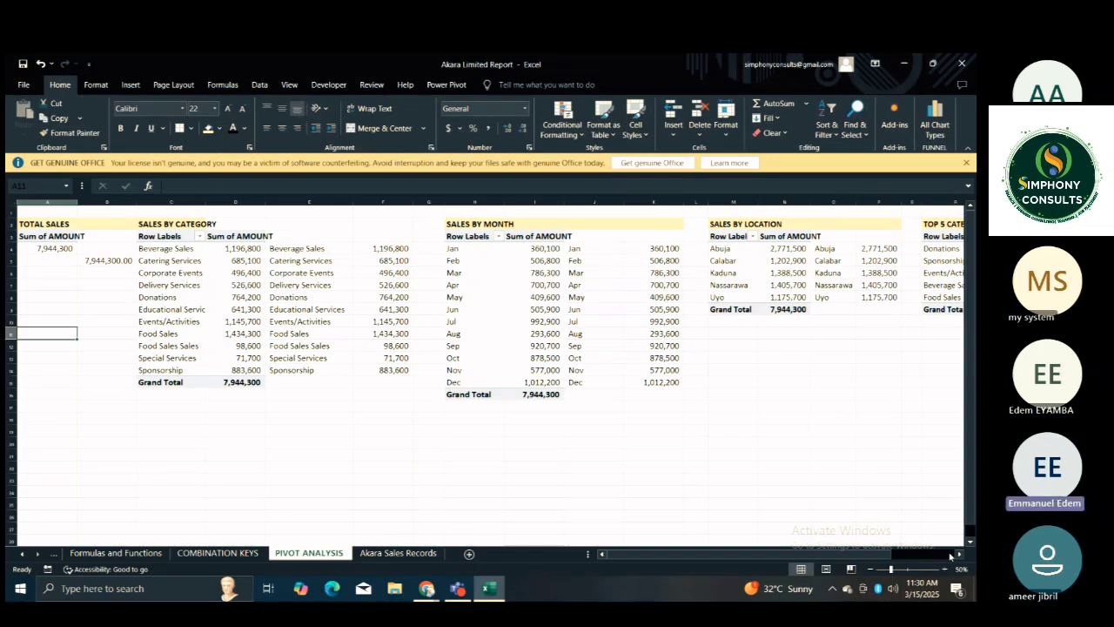
{"action": "left_click", "coordinate": [959, 554]}
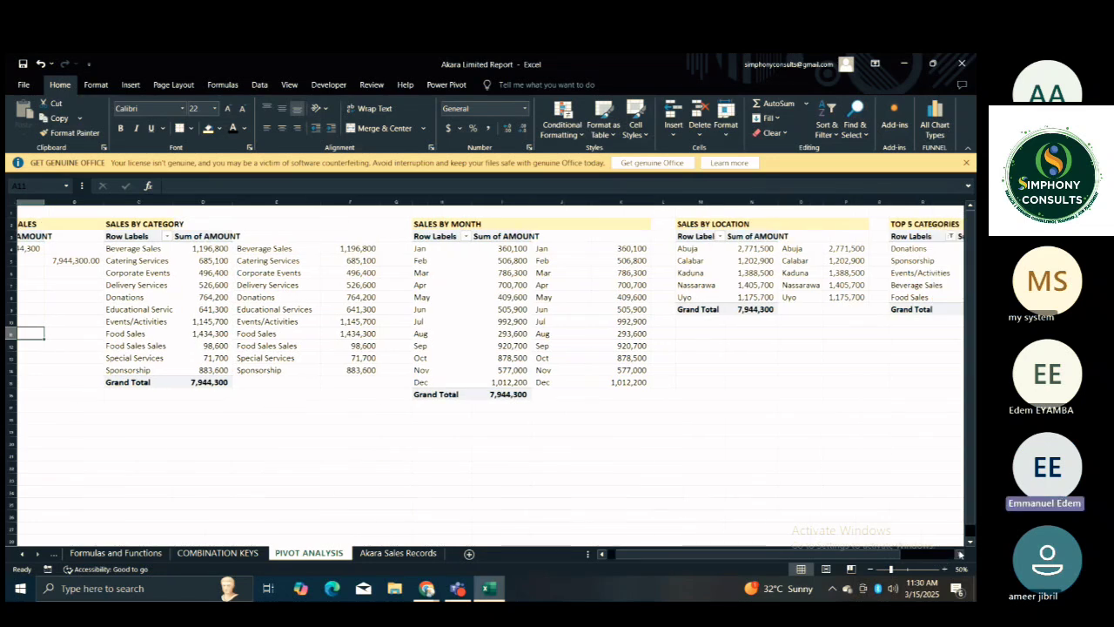
{"action": "left_click", "coordinate": [959, 554]}
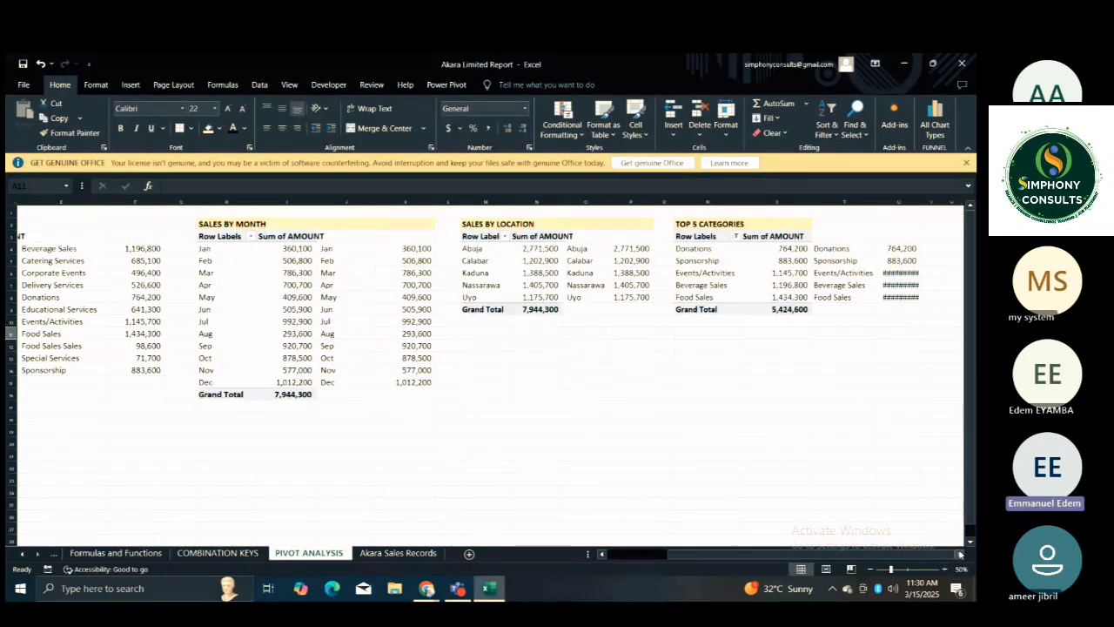
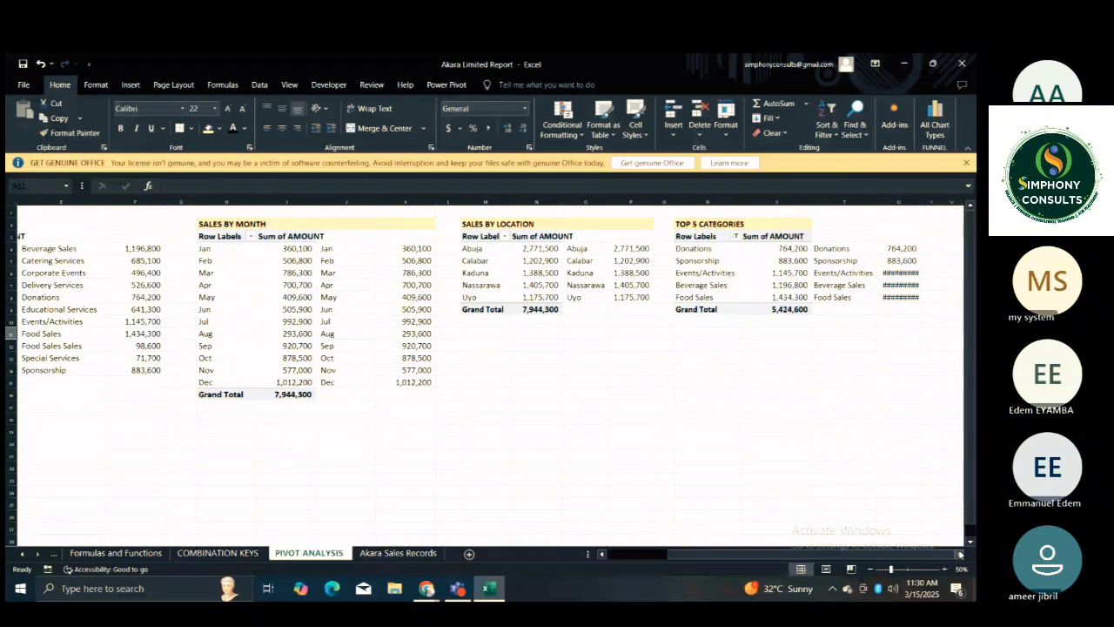
Clear all the monthly amounts in column K beside the Sales by Month pivot table.
{"action": "left_click", "coordinate": [421, 251]}
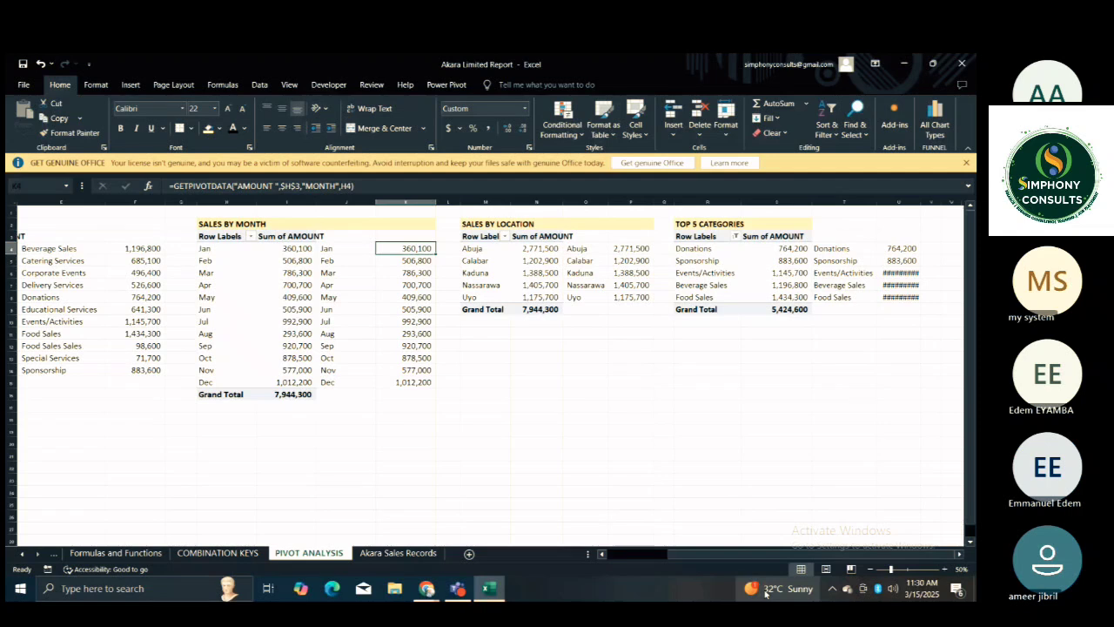
{"action": "left_click", "coordinate": [537, 394]}
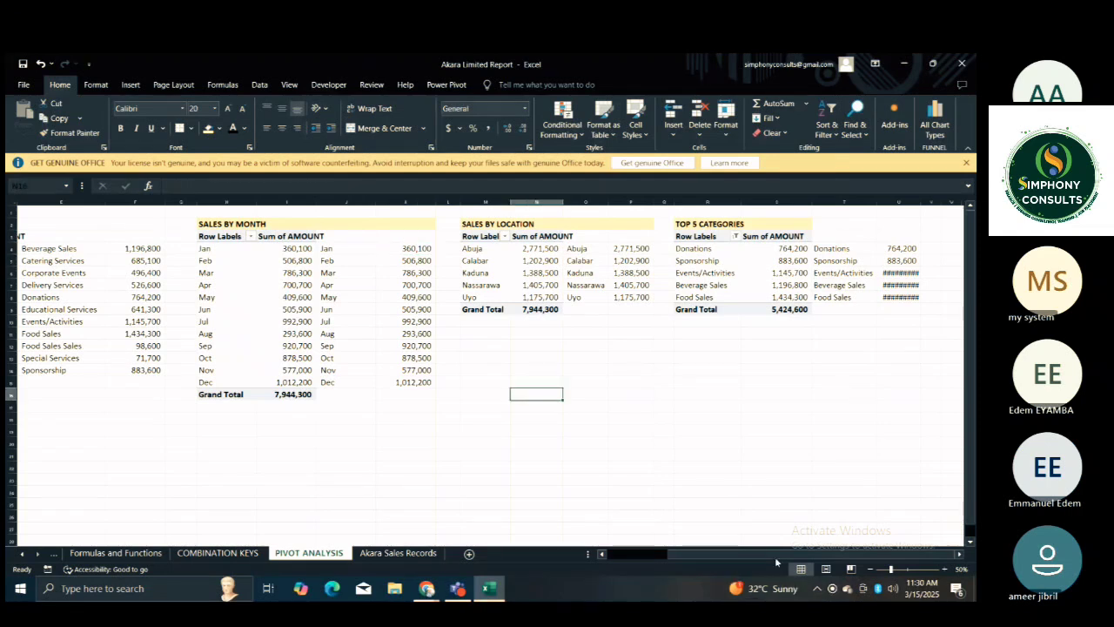
{"action": "left_click", "coordinate": [944, 569]}
{"action": "left_click", "coordinate": [944, 569]}
{"action": "left_click", "coordinate": [944, 569]}
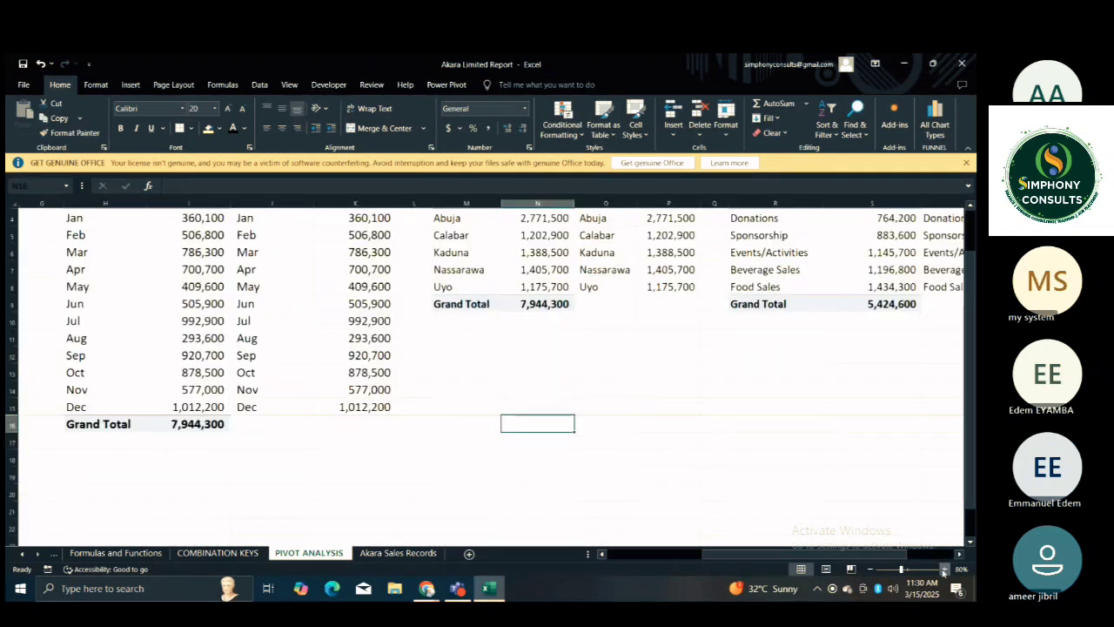
{"action": "scroll", "coordinate": [689, 428], "scroll_direction": "up", "scroll_amount": 1}
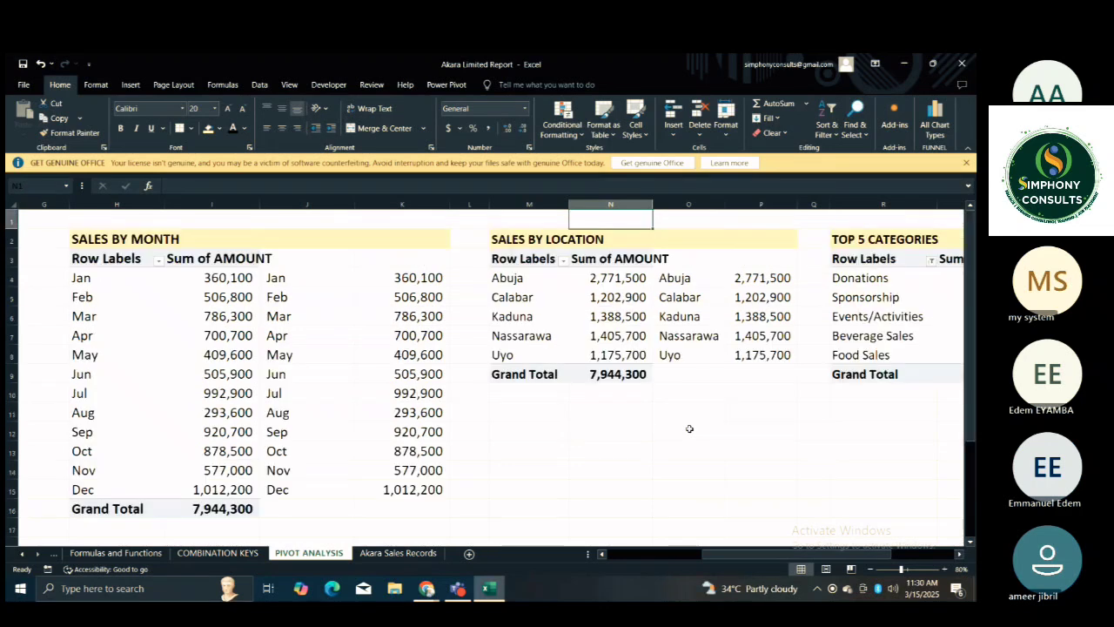
{"action": "left_click", "coordinate": [945, 569]}
{"action": "left_click", "coordinate": [945, 568]}
{"action": "left_click", "coordinate": [649, 522]}
{"action": "key", "text": "Left"}
{"action": "key", "text": "Left"}
{"action": "key", "text": "Left"}
{"action": "key", "text": "Left"}
{"action": "key", "text": "Left"}
{"action": "key", "text": "Left"}
{"action": "key", "text": "Left"}
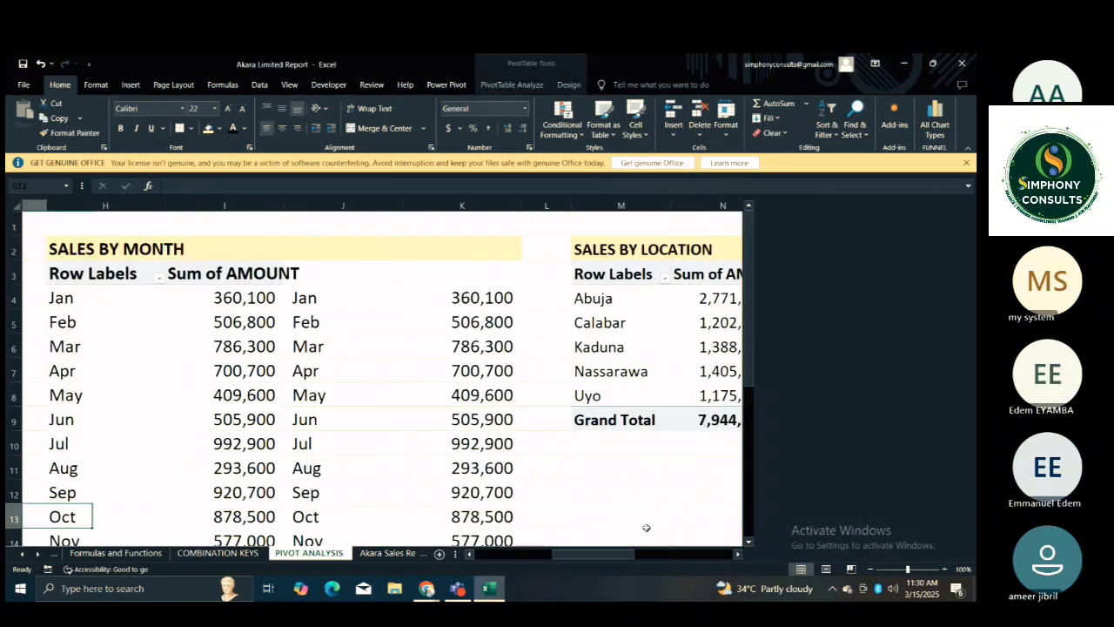
{"action": "key", "text": "Left"}
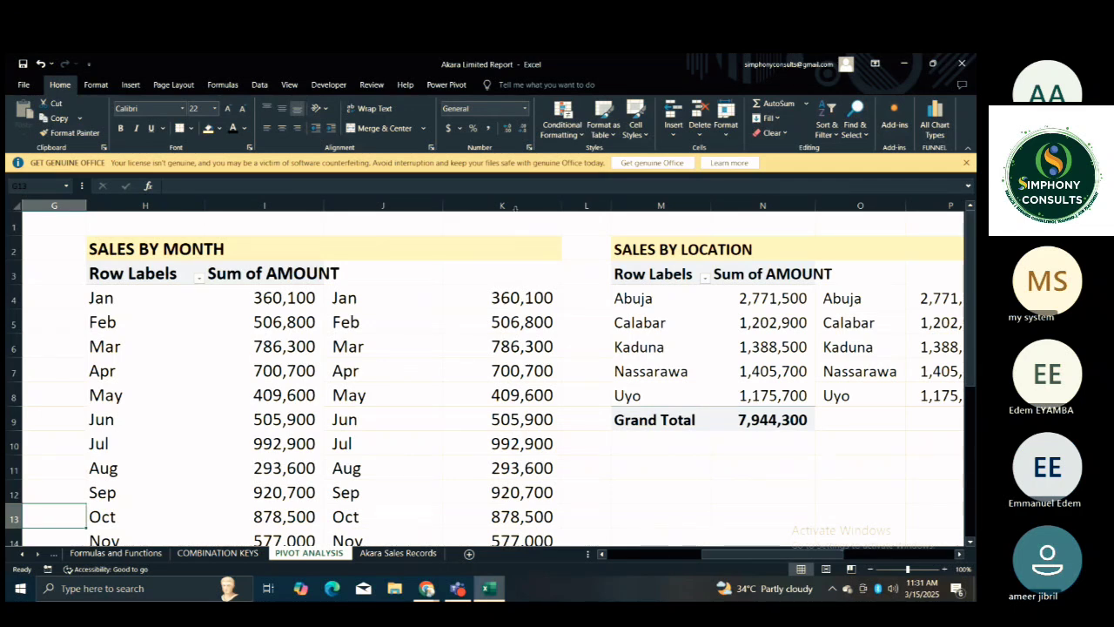
{"action": "left_click", "coordinate": [515, 207]}
{"action": "key", "text": "Delete"}
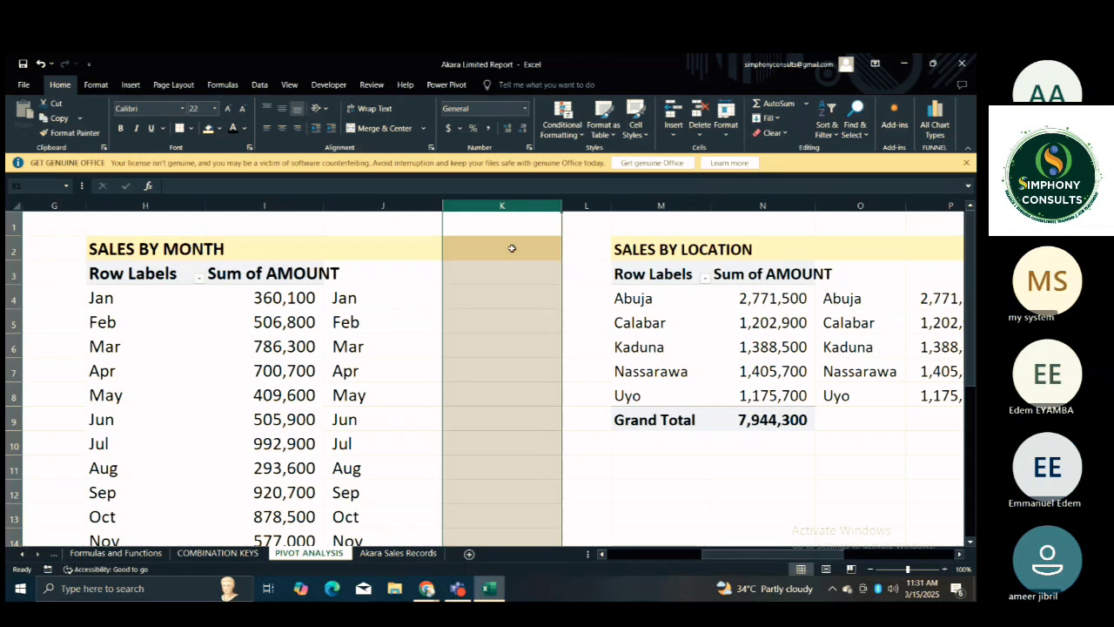
Enter =GETPIVOTDATA("AMOUNT ",$H$3,"MONTH",H4) in K4 to retrieve January's sales, with the month given as a cell reference.
{"action": "left_click", "coordinate": [512, 298]}
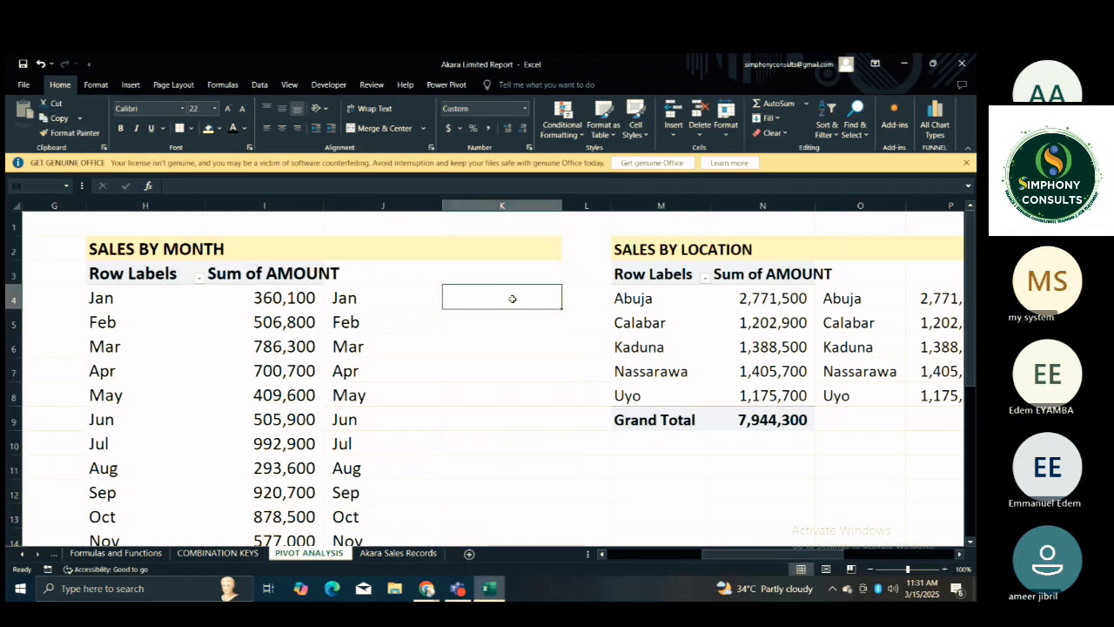
{"action": "type", "text": "="}
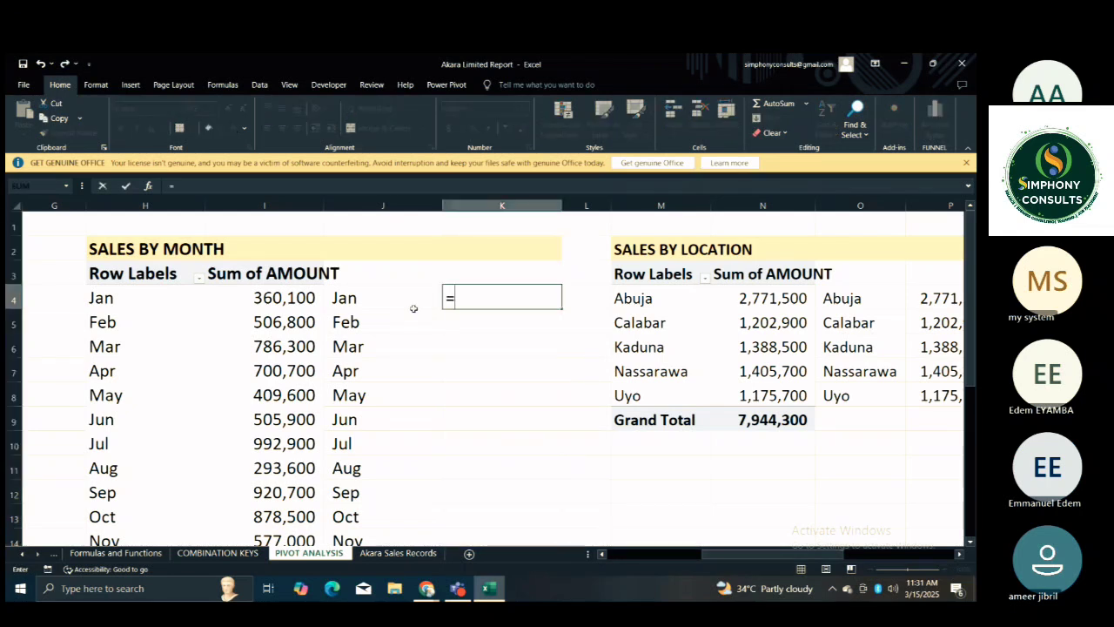
{"action": "left_click", "coordinate": [275, 296]}
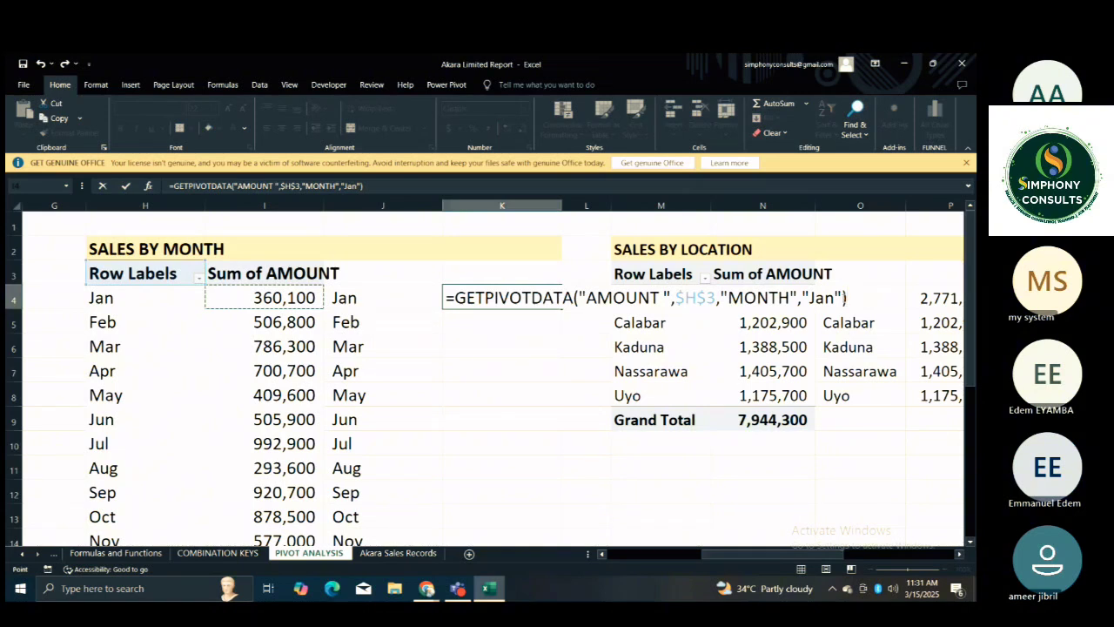
{"action": "left_click", "coordinate": [841, 298]}
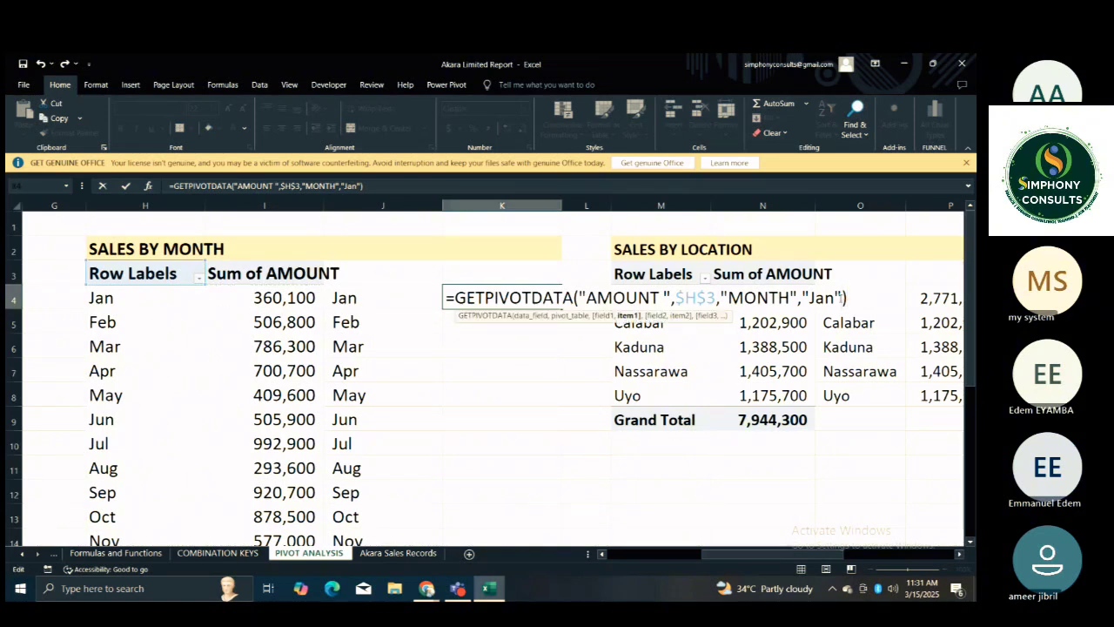
{"action": "key", "text": "BackSpace"}
{"action": "key", "text": "BackSpace"}
{"action": "key", "text": "BackSpace"}
{"action": "key", "text": "BackSpace"}
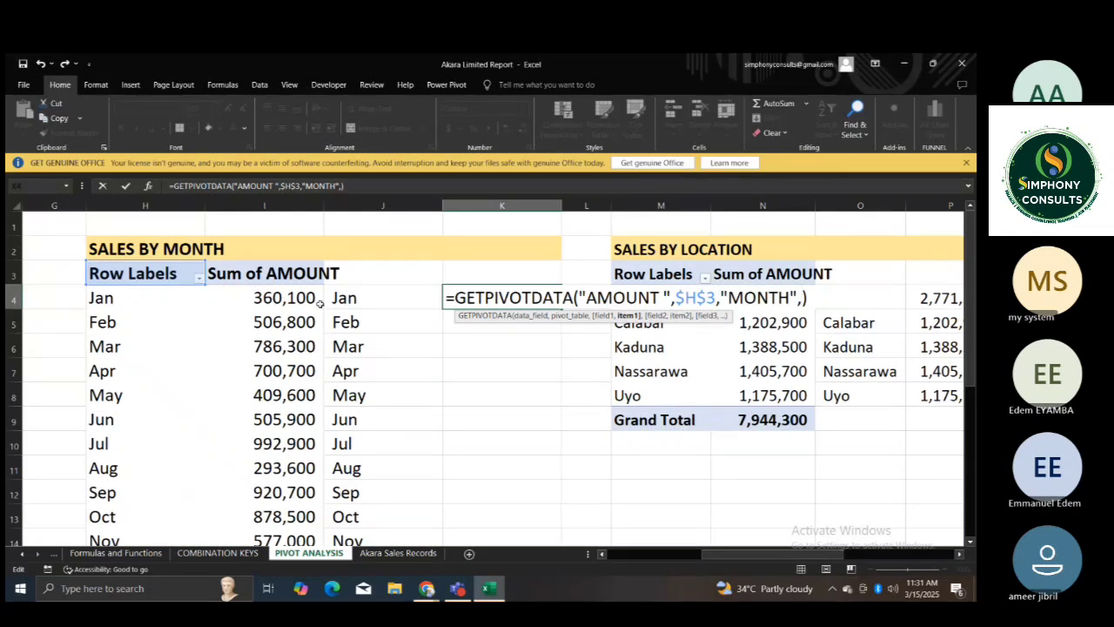
{"action": "left_click", "coordinate": [161, 299]}
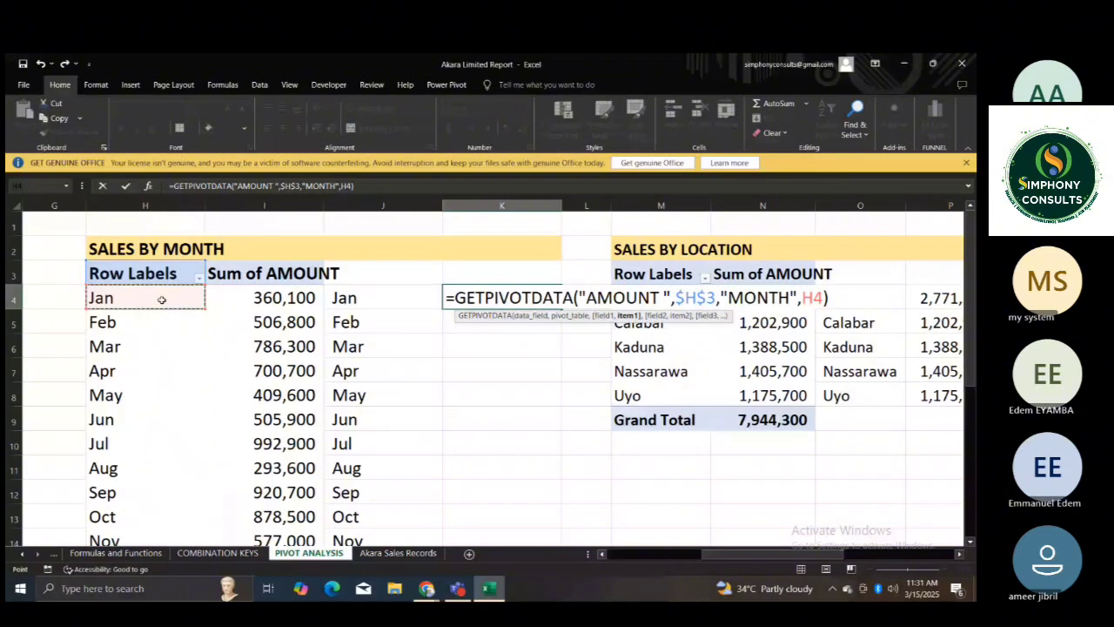
{"action": "key", "text": "Return"}
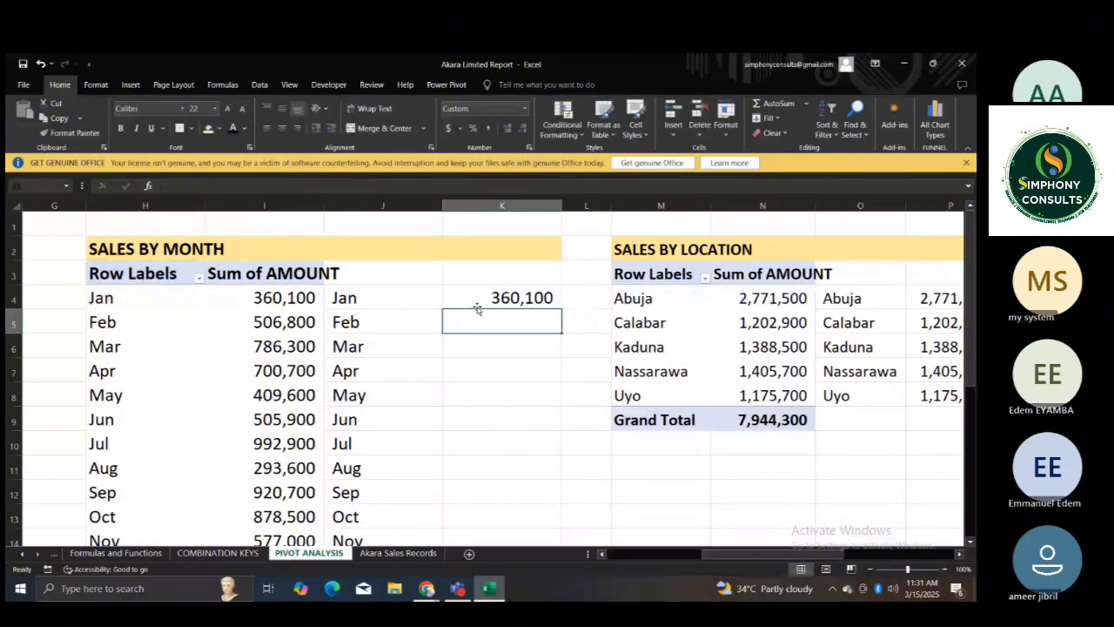
Fill the K4 formula down the column for all months and clear the surplus result in K16.
{"action": "left_click", "coordinate": [513, 298]}
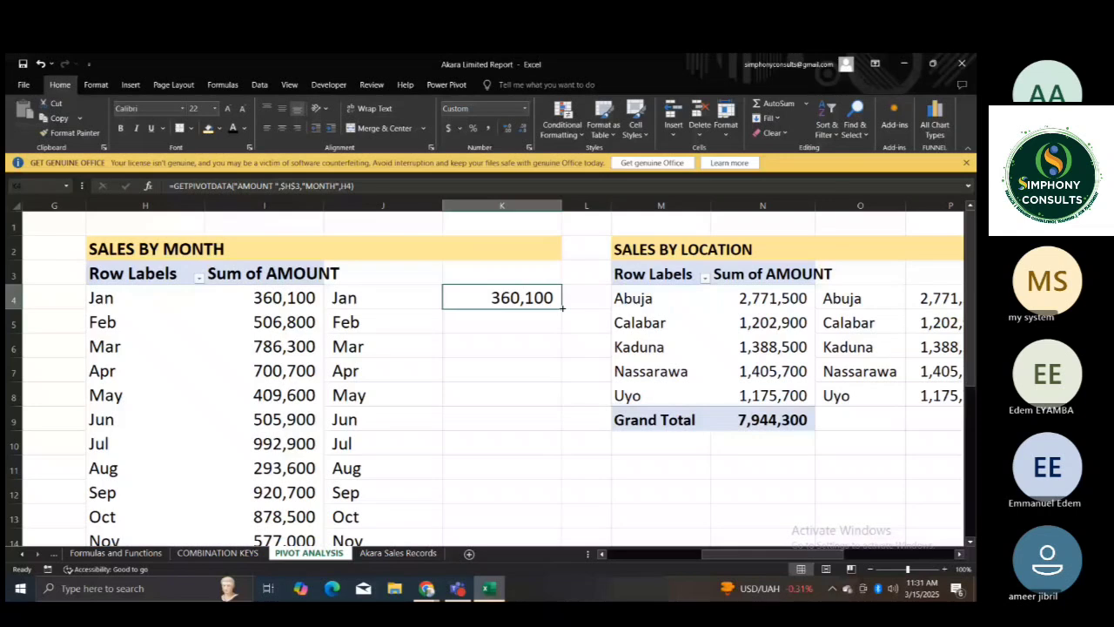
{"action": "double_click", "coordinate": [562, 306]}
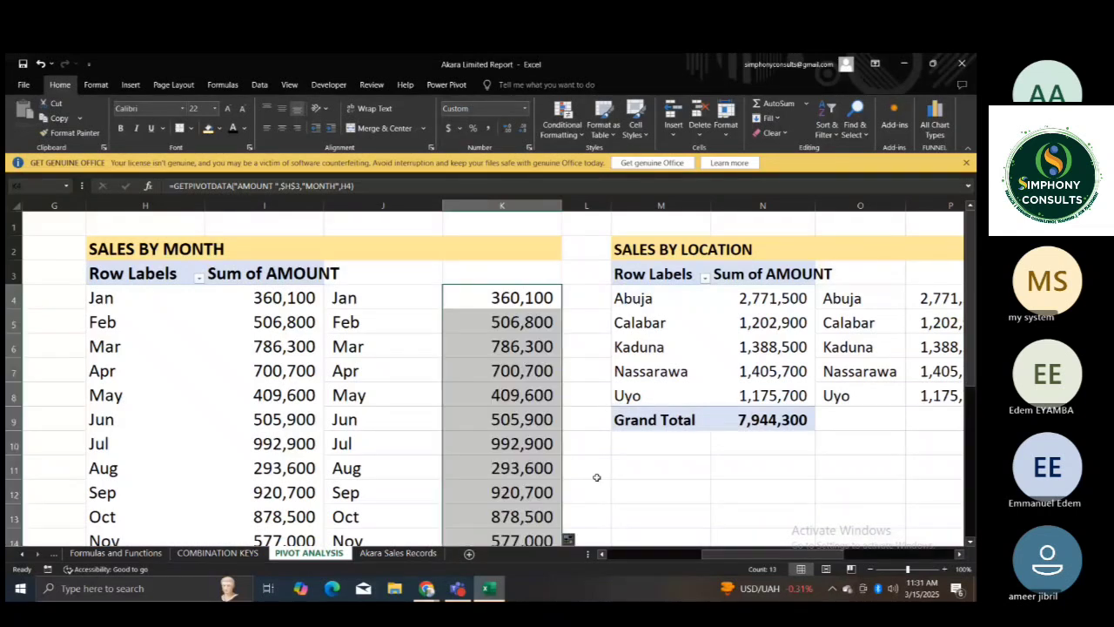
{"action": "scroll", "coordinate": [596, 477], "scroll_direction": "down", "scroll_amount": 2}
{"action": "left_click", "coordinate": [543, 471]}
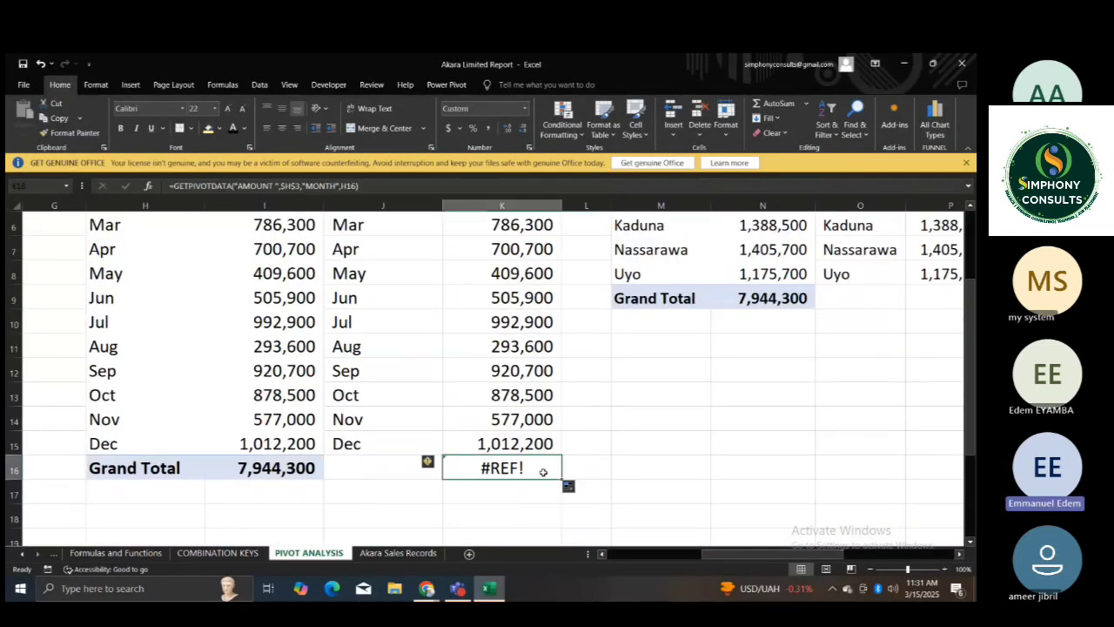
{"action": "key", "text": "Delete"}
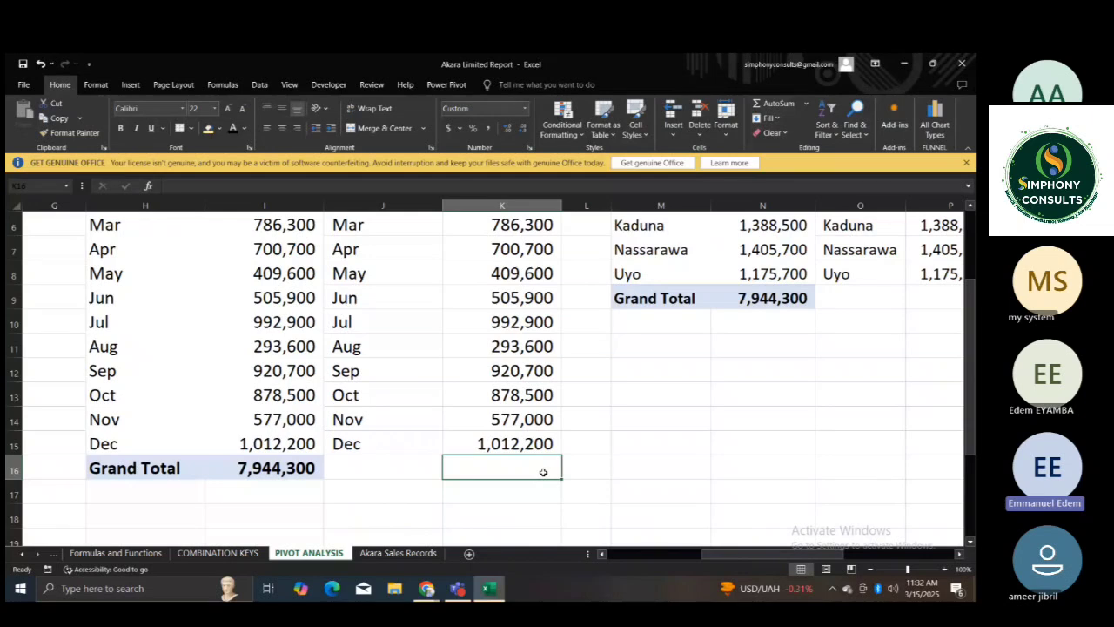
Examine the GETPIVOTDATA formula in K4 and the January label cell H4 that it references.
{"action": "left_click", "coordinate": [660, 396]}
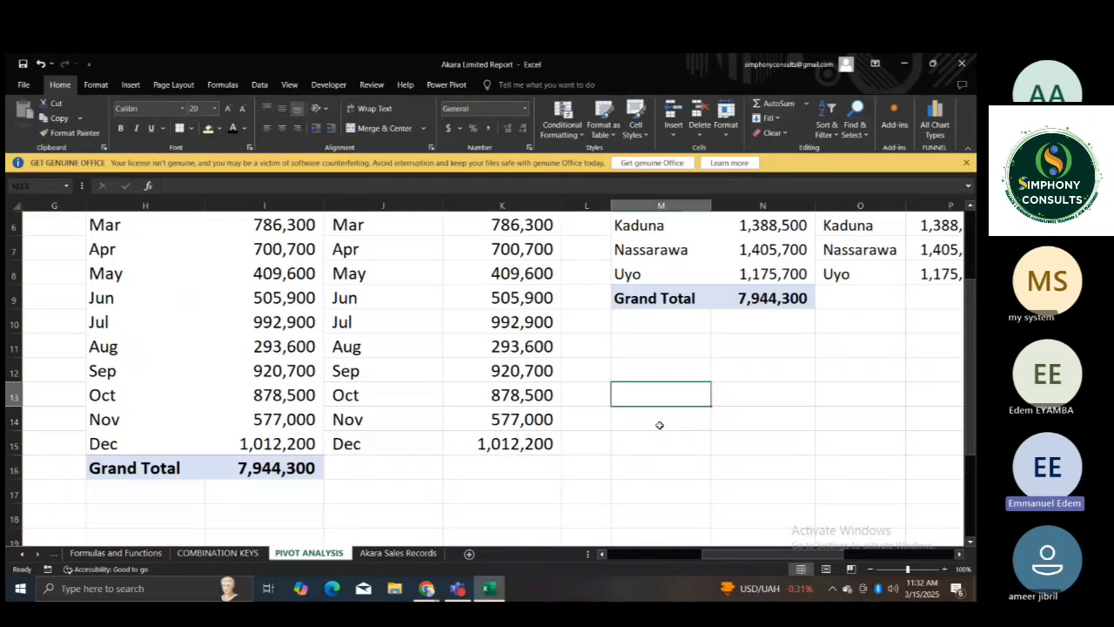
{"action": "key", "text": "Page_Up"}
{"action": "left_click", "coordinate": [726, 444]}
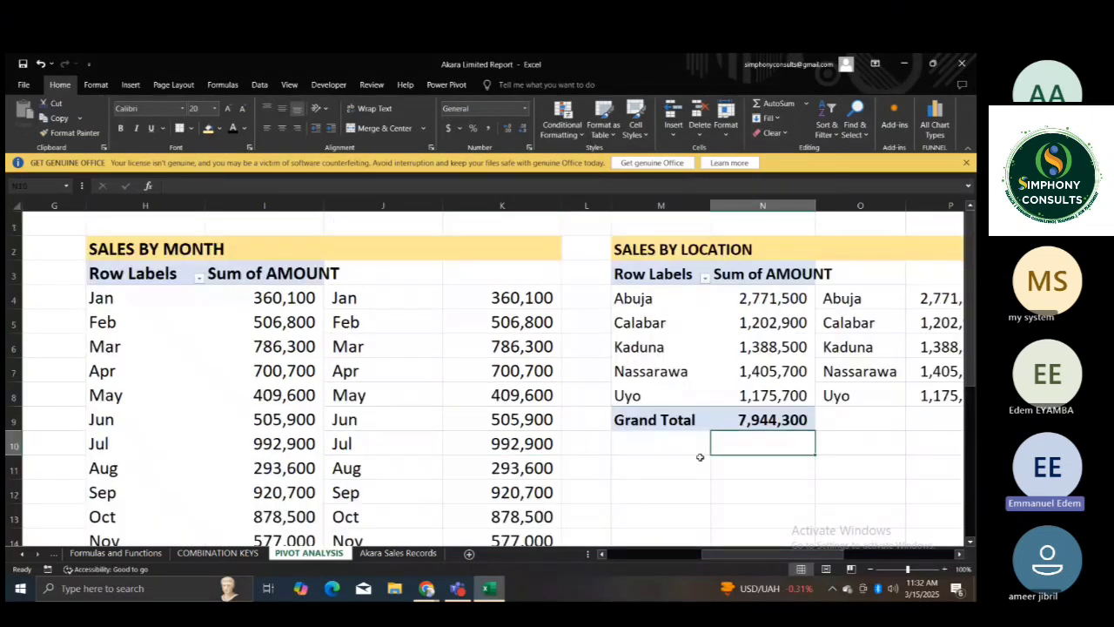
{"action": "left_click", "coordinate": [615, 445]}
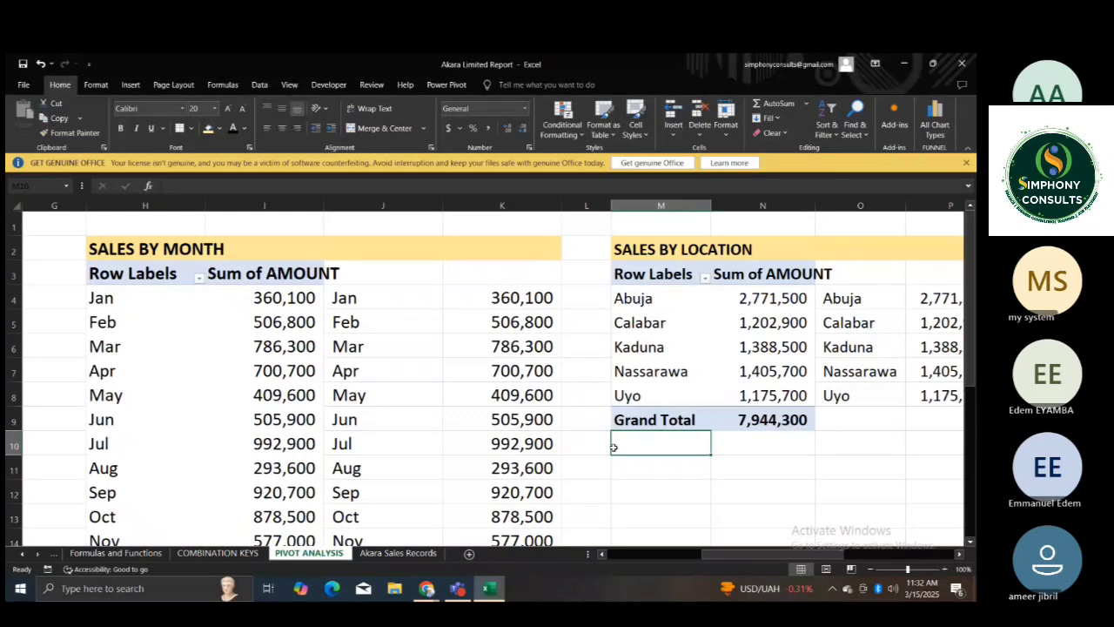
{"action": "left_click", "coordinate": [494, 299]}
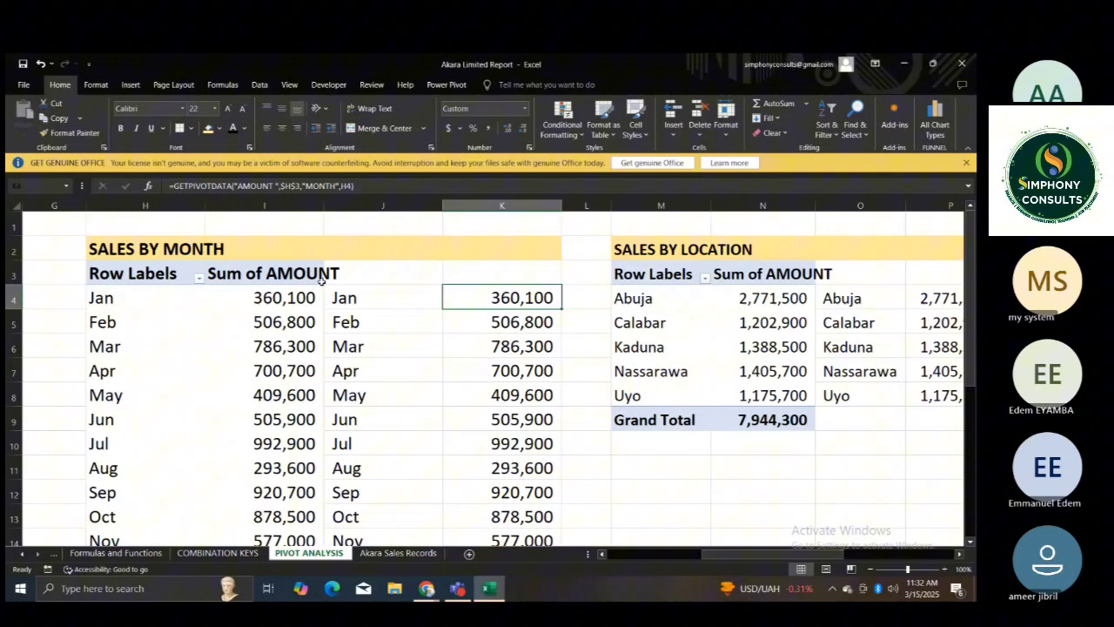
{"action": "left_click", "coordinate": [168, 297]}
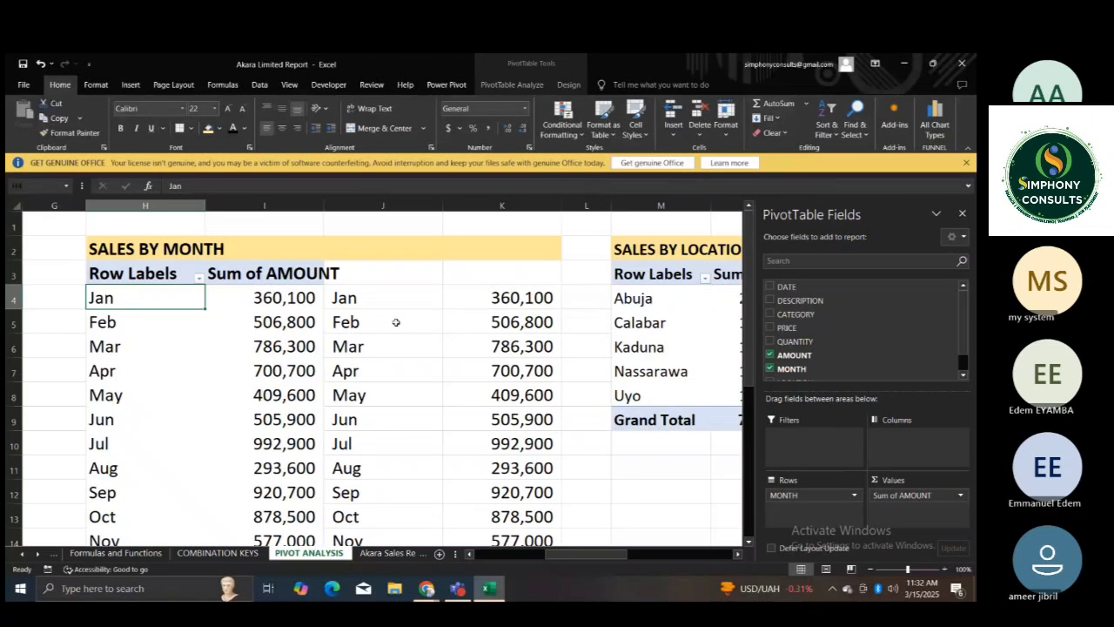
{"action": "left_click", "coordinate": [533, 298]}
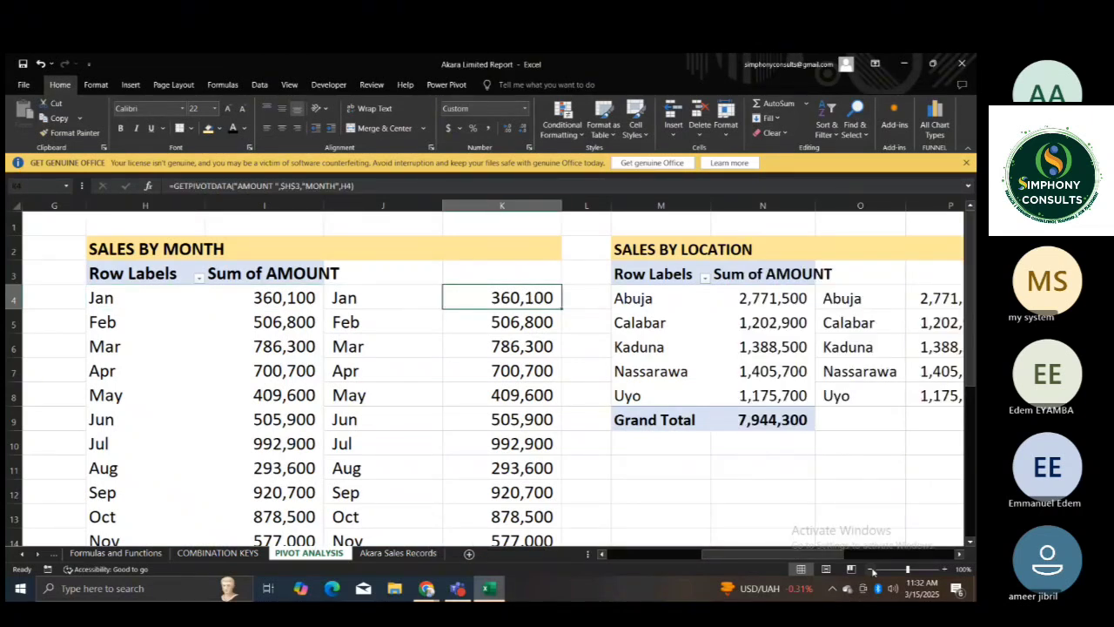
Widen column U beside the Top 5 Categories pivot table so its amounts fit in the cells.
{"action": "left_click", "coordinate": [869, 570]}
{"action": "left_click", "coordinate": [869, 570]}
{"action": "left_click", "coordinate": [869, 571]}
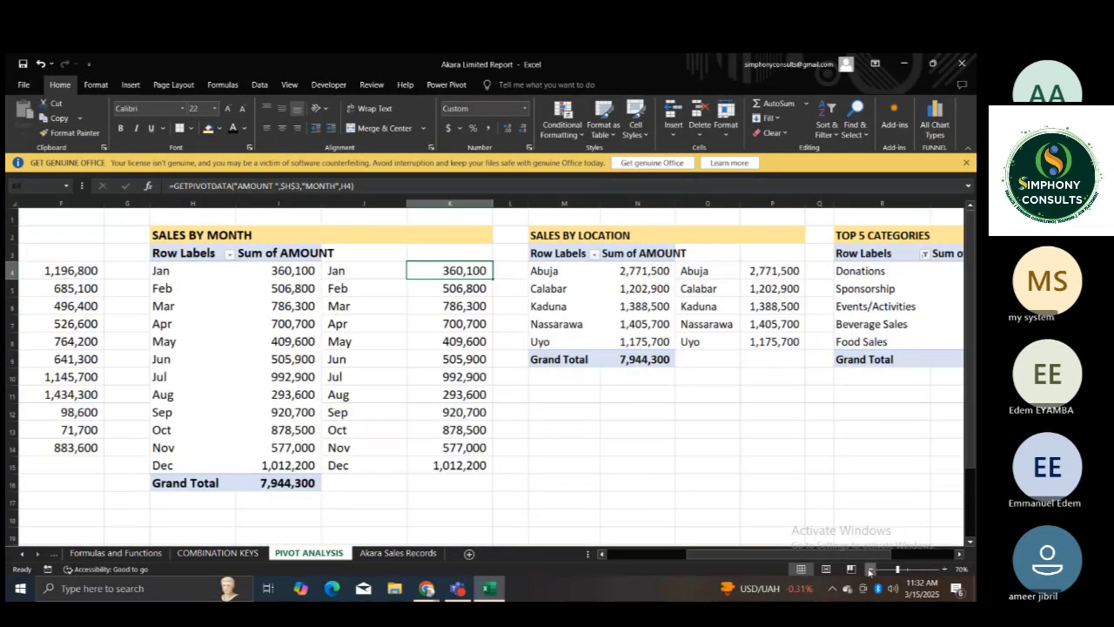
{"action": "left_click", "coordinate": [870, 571]}
{"action": "left_click", "coordinate": [869, 571]}
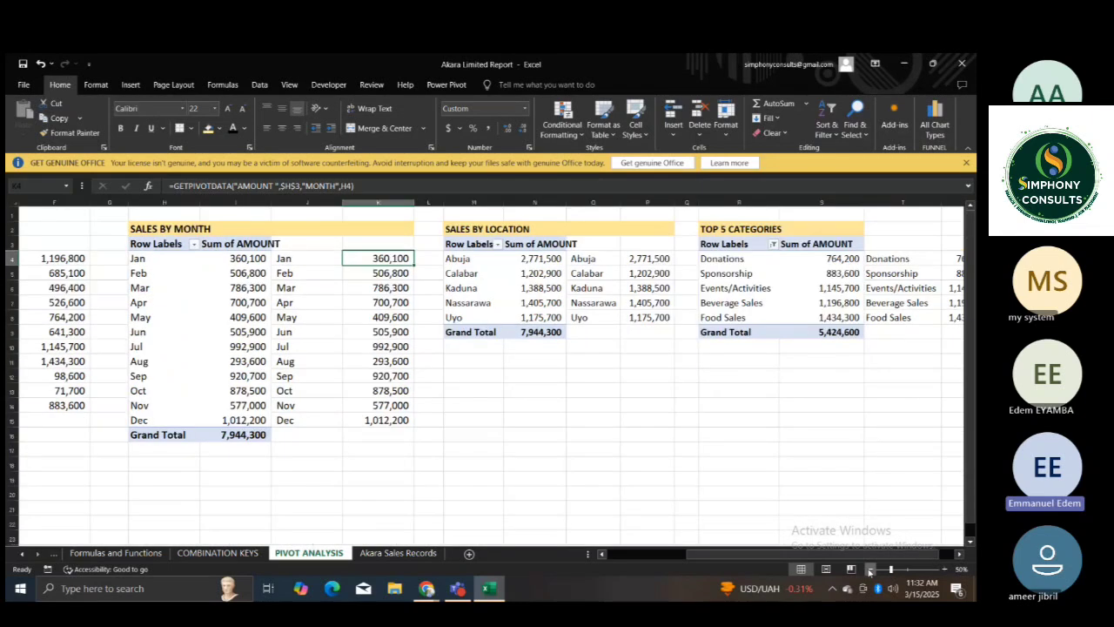
{"action": "left_click", "coordinate": [660, 482]}
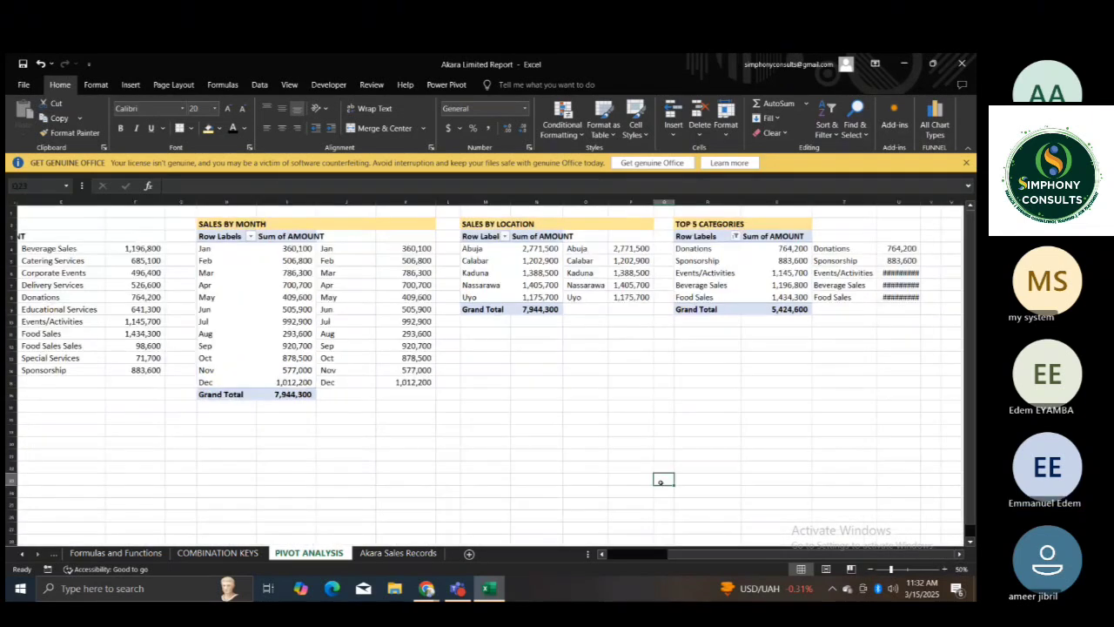
{"action": "key", "text": "Home"}
{"action": "key", "text": "Right"}
{"action": "key", "text": "Right"}
{"action": "key", "text": "Right"}
{"action": "key", "text": "Right"}
{"action": "key", "text": "Right"}
{"action": "key", "text": "Right"}
{"action": "key", "text": "Right"}
{"action": "key", "text": "Right"}
{"action": "key", "text": "Right"}
{"action": "key", "text": "Right"}
{"action": "key", "text": "Right"}
{"action": "key", "text": "Right"}
{"action": "key", "text": "Right"}
{"action": "key", "text": "Right"}
{"action": "key", "text": "Right"}
{"action": "key", "text": "Right"}
{"action": "key", "text": "Right"}
{"action": "key", "text": "Right"}
{"action": "key", "text": "Right"}
{"action": "key", "text": "Right"}
{"action": "key", "text": "Right"}
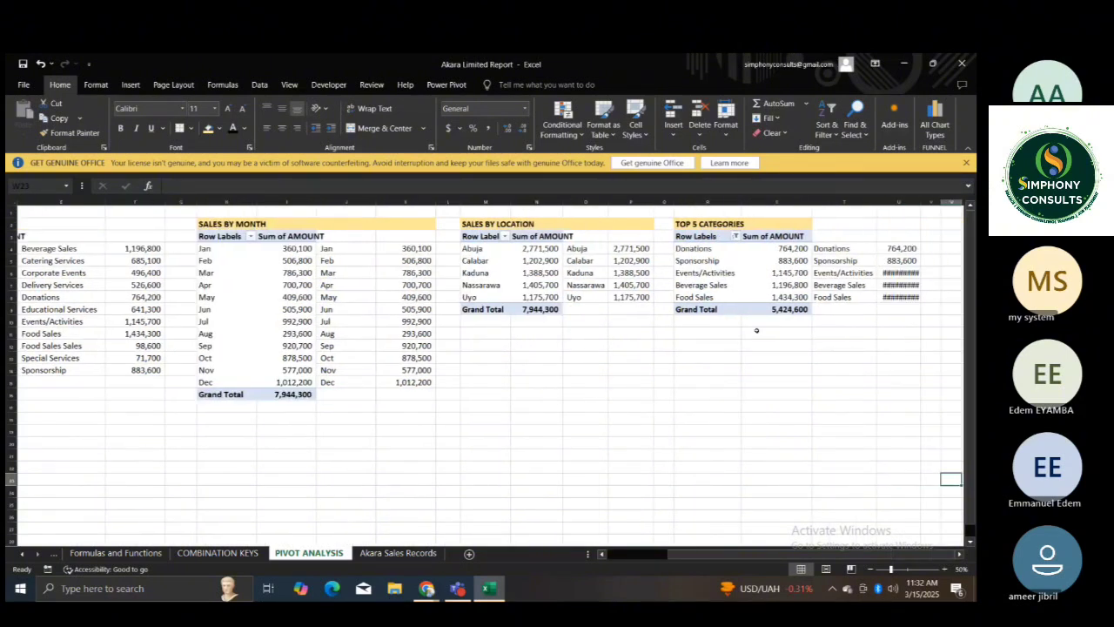
{"action": "left_click_drag", "start_coordinate": [922, 201], "coordinate": [943, 207]}
{"action": "left_click", "coordinate": [841, 372]}
{"action": "left_click", "coordinate": [731, 393]}
{"action": "left_click", "coordinate": [721, 404]}
{"action": "left_click", "coordinate": [526, 465]}
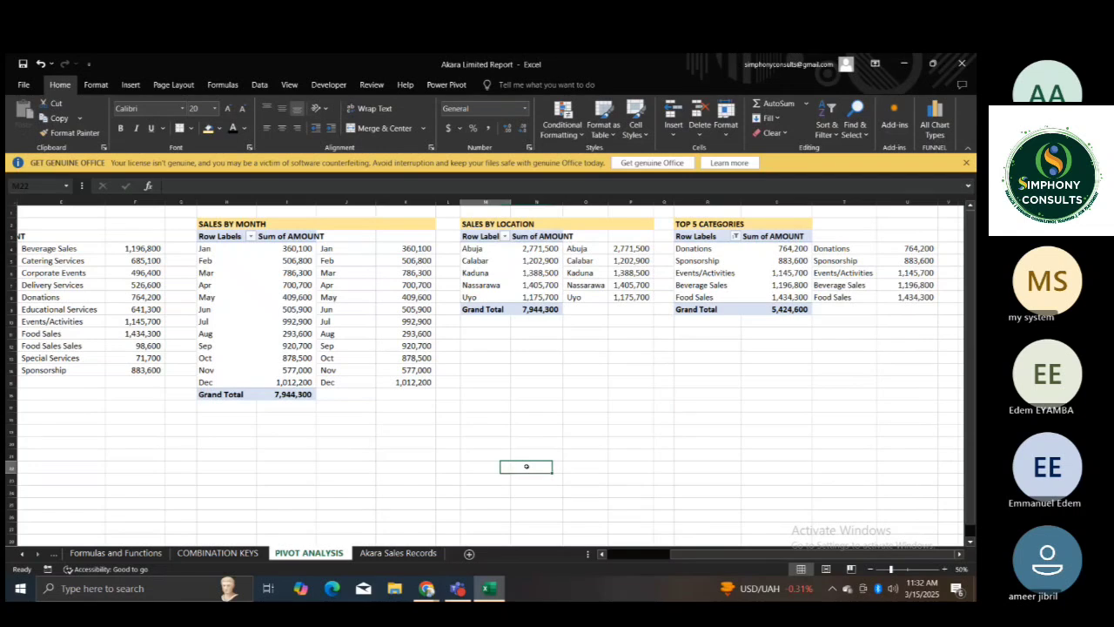
Shade the retrieved total sales amount in cell B5 with a light green fill.
{"action": "key", "text": "Home"}
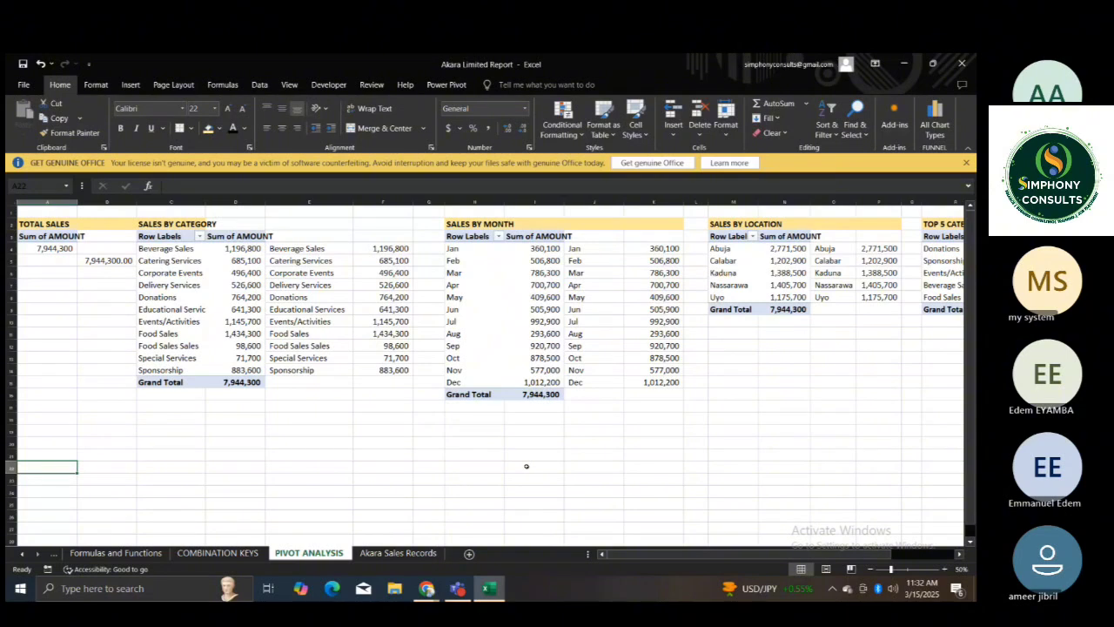
{"action": "left_click", "coordinate": [102, 261]}
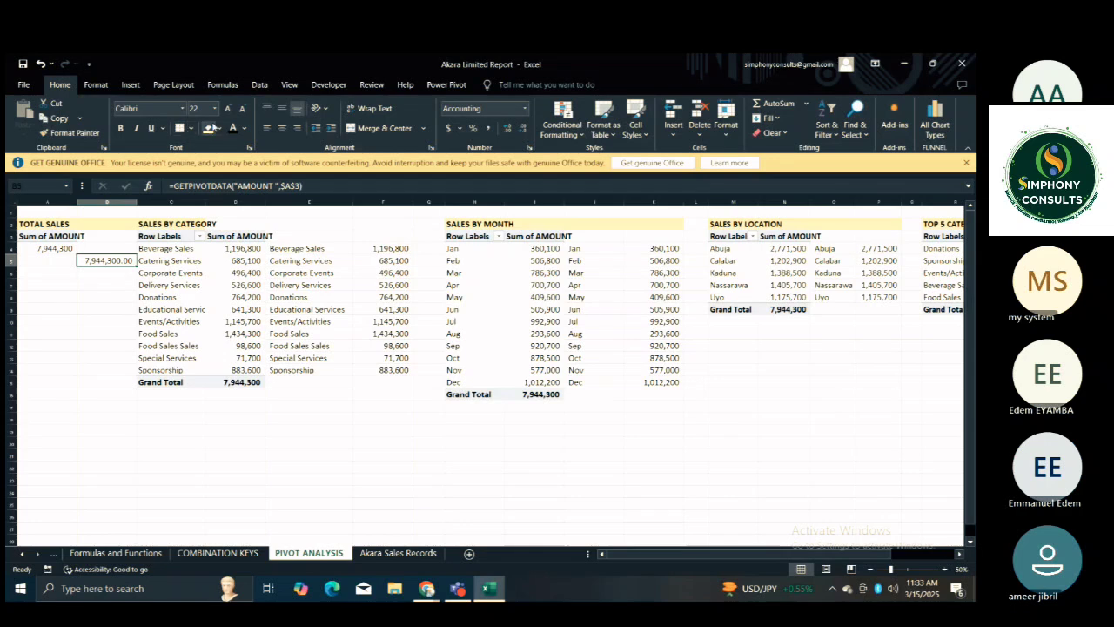
{"action": "left_click", "coordinate": [220, 131]}
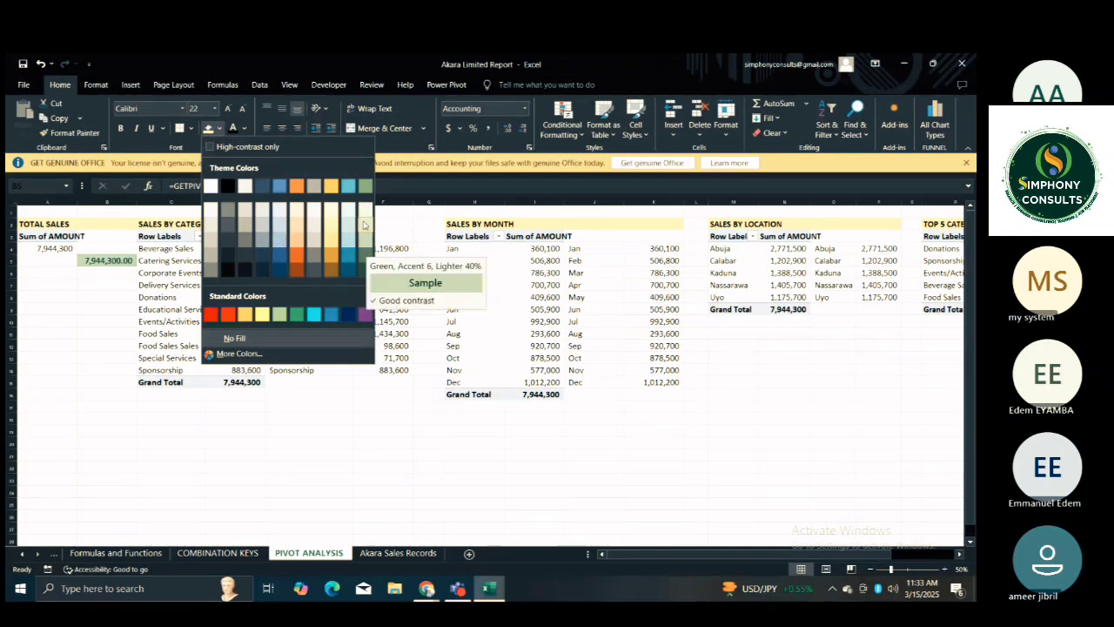
{"action": "left_click", "coordinate": [168, 262]}
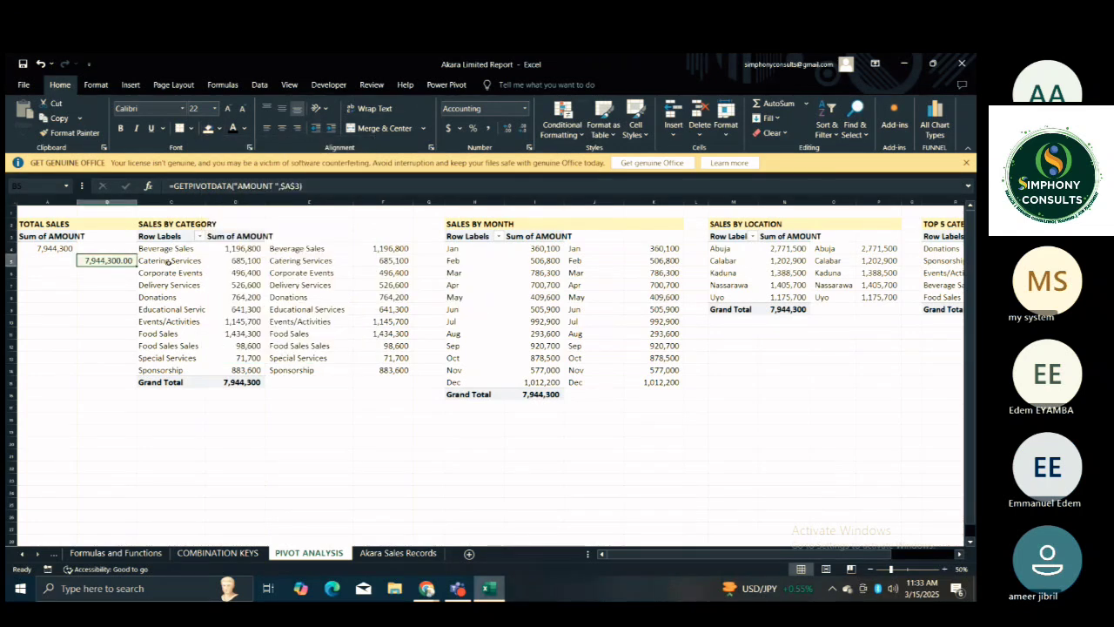
{"action": "left_click", "coordinate": [235, 284]}
{"action": "left_click", "coordinate": [312, 284]}
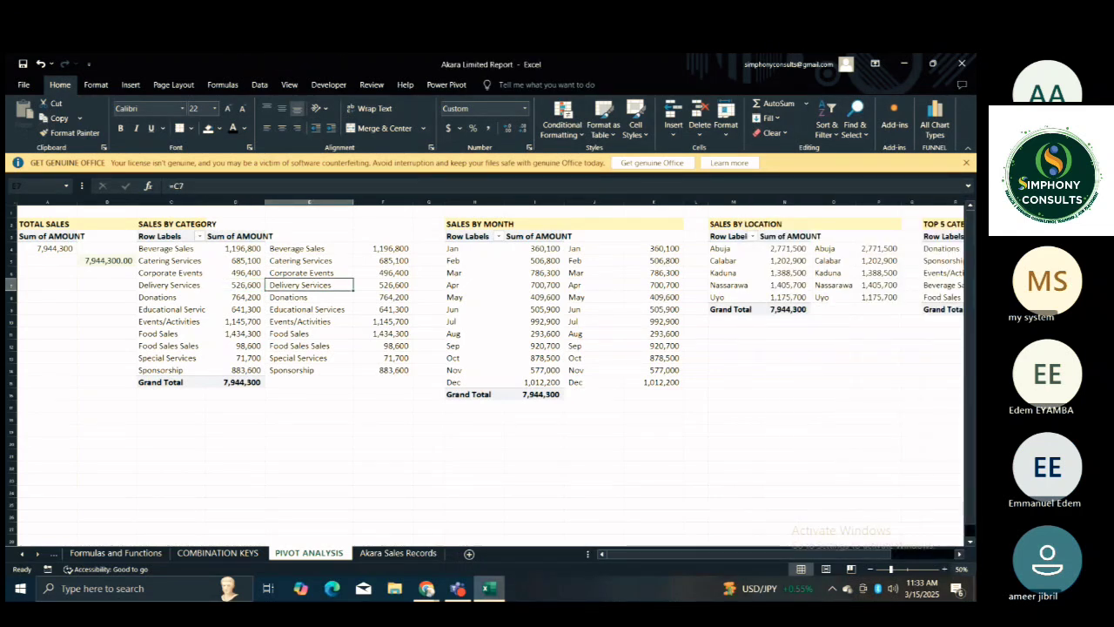
{"action": "scroll", "coordinate": [566, 497], "scroll_direction": "up", "scroll_amount": 2}
{"action": "left_click", "coordinate": [567, 489]}
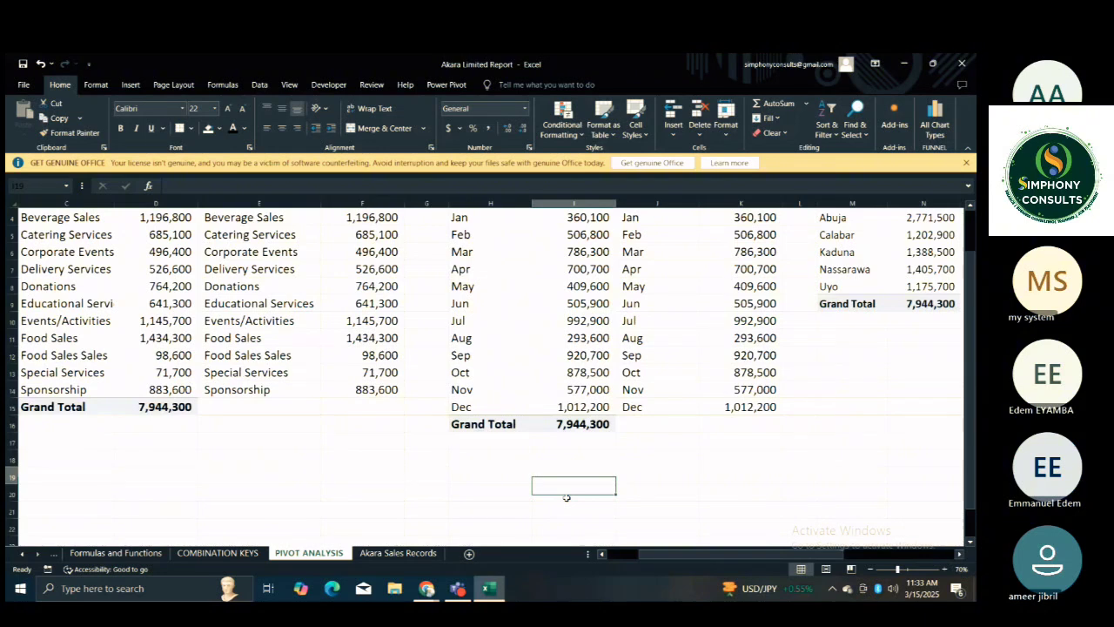
Examine the GETPIVOTDATA formula behind the retrieved total sales amount in cell B5.
{"action": "scroll", "coordinate": [567, 497], "scroll_direction": "up", "scroll_amount": 1}
{"action": "left_click", "coordinate": [567, 493]}
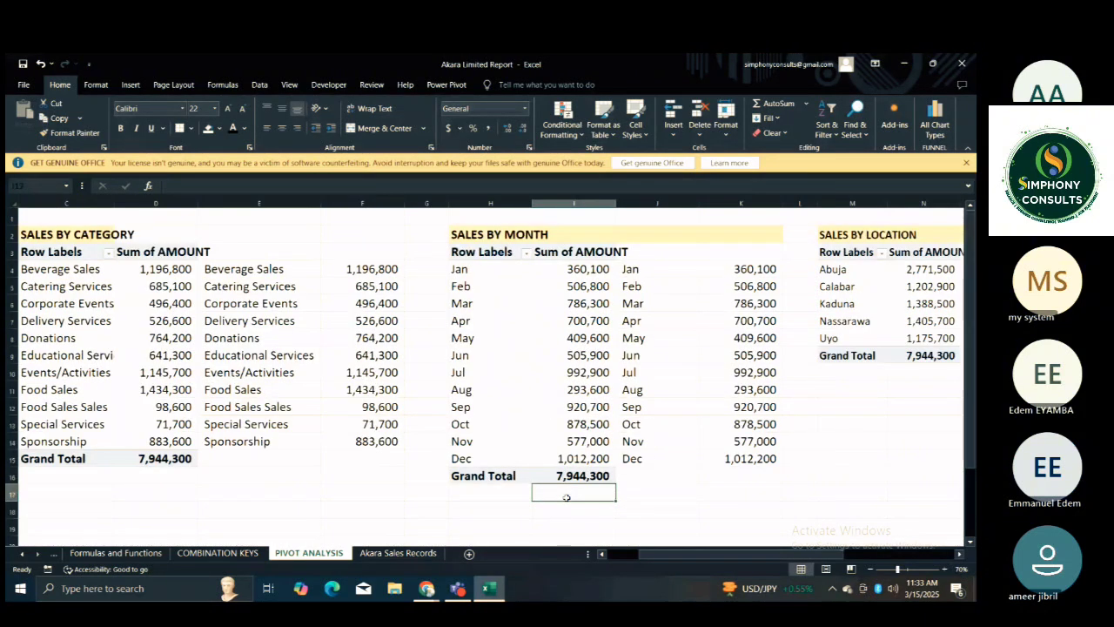
{"action": "key", "text": "Home"}
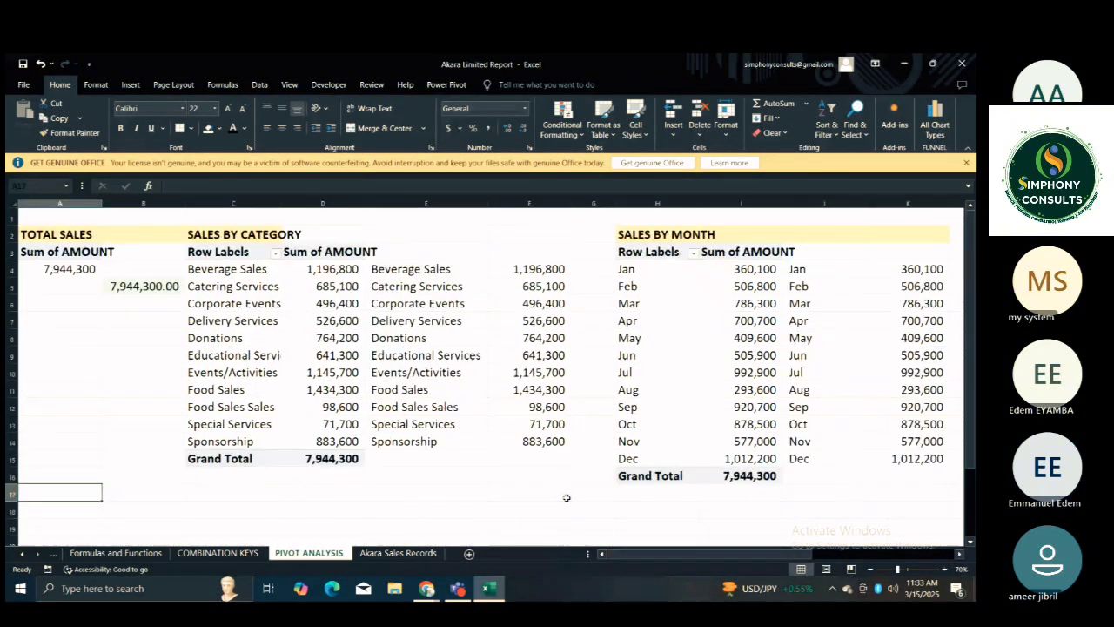
{"action": "left_click", "coordinate": [944, 568]}
{"action": "left_click", "coordinate": [632, 487]}
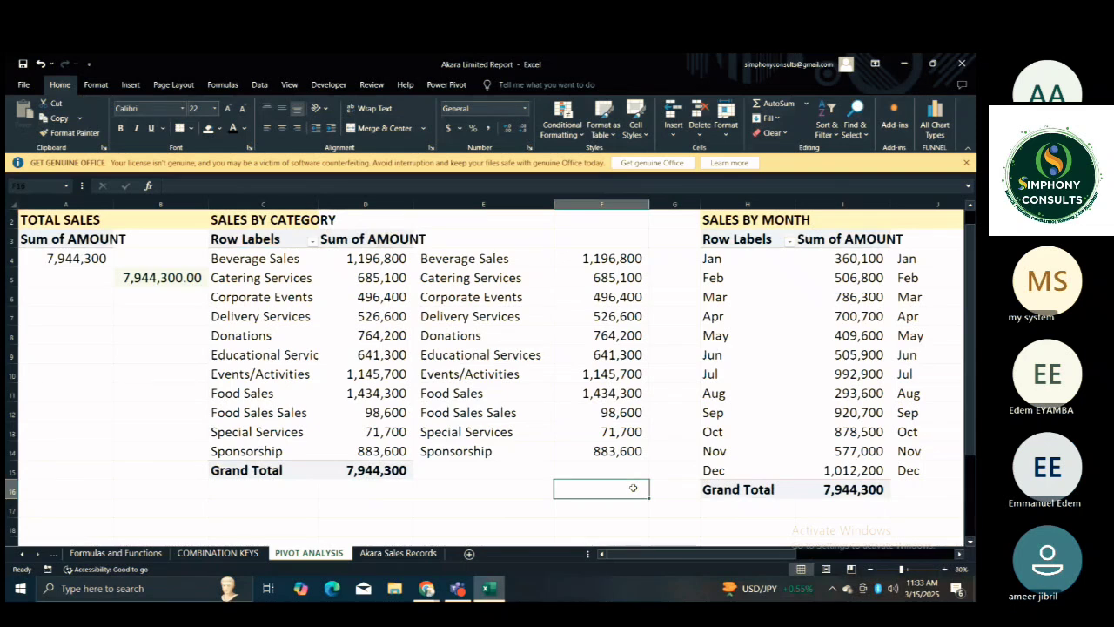
{"action": "key", "text": "Home"}
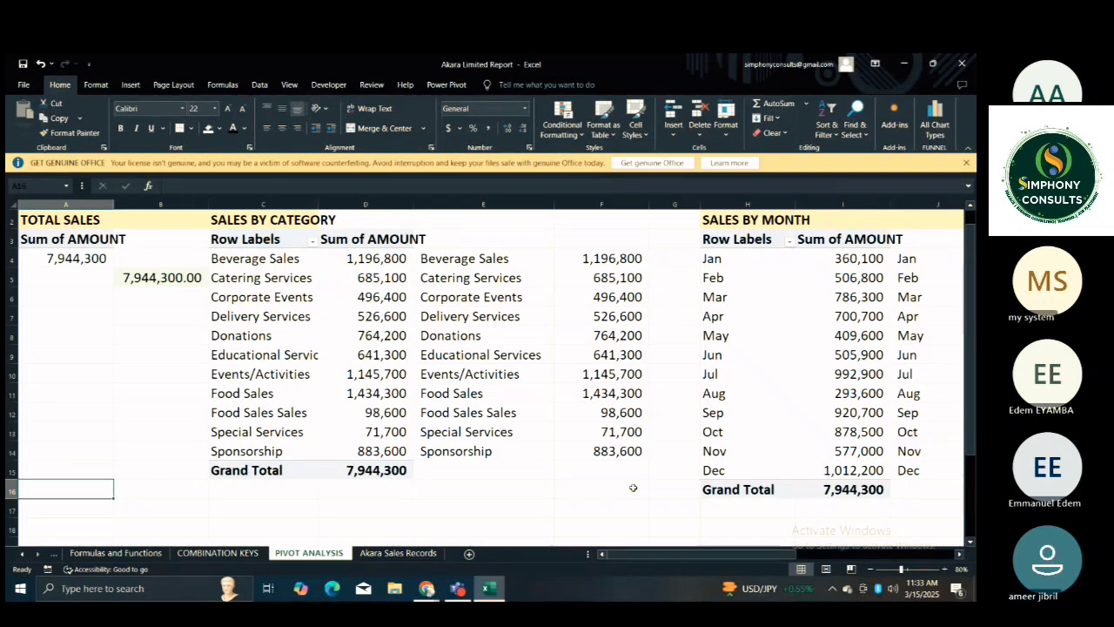
{"action": "left_click", "coordinate": [183, 285]}
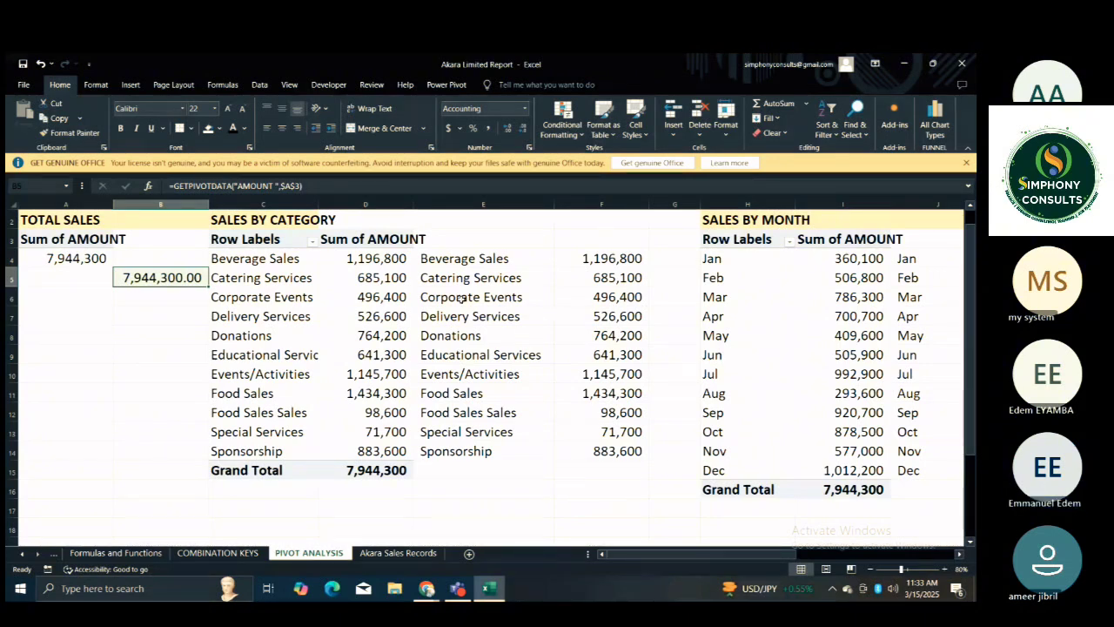
Insert a clustered column chart from the retrieved category names and amounts in E4:F14.
{"action": "left_click", "coordinate": [461, 260]}
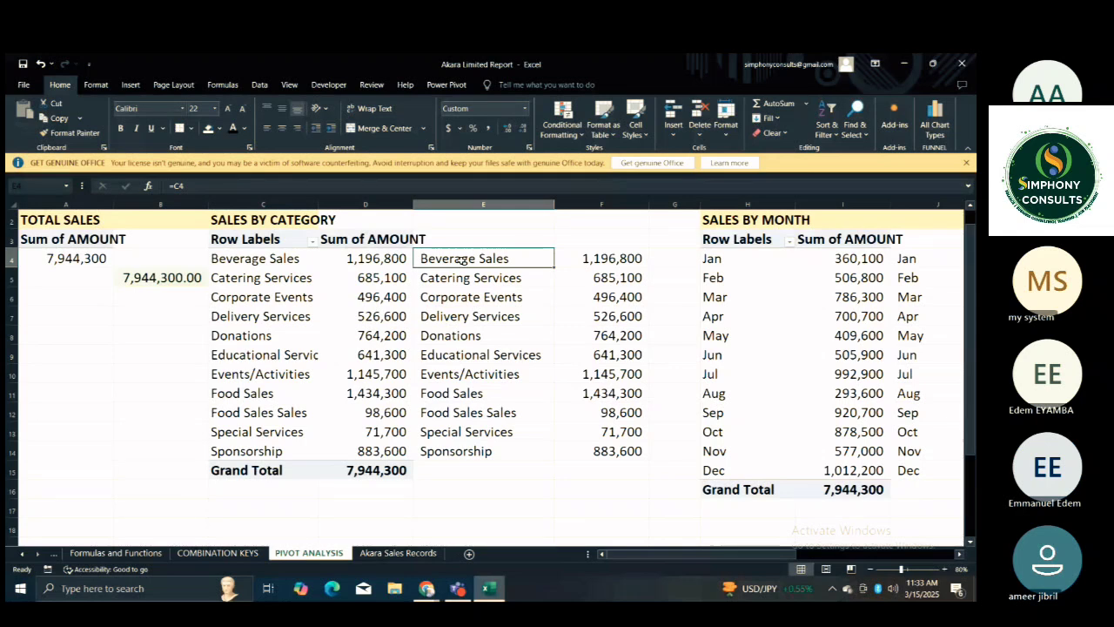
{"action": "left_click_drag", "start_coordinate": [461, 259], "coordinate": [614, 463]}
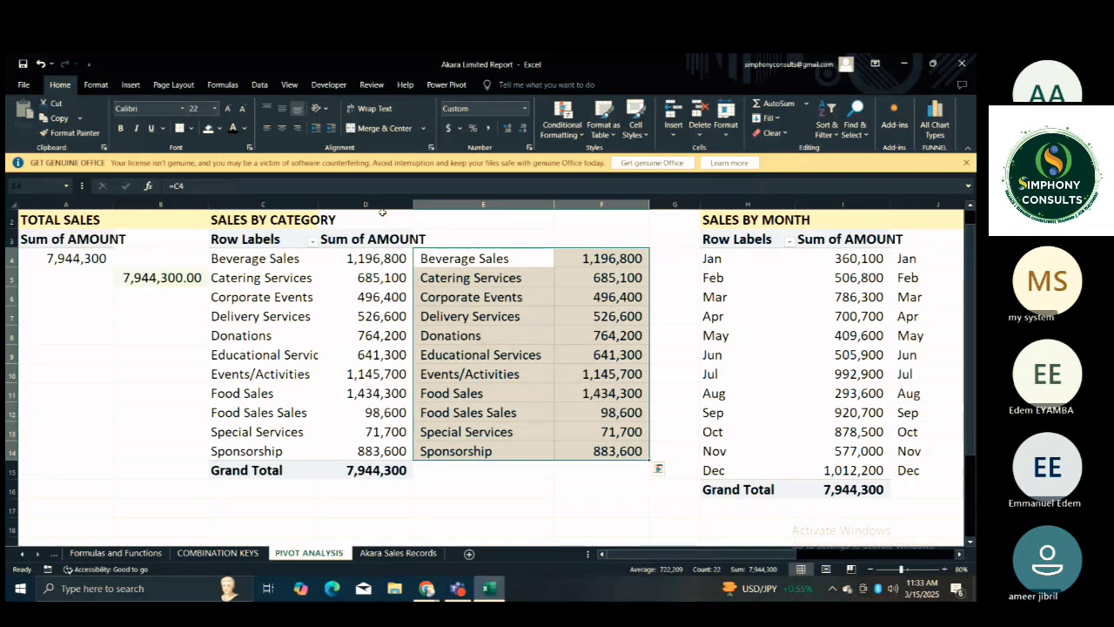
{"action": "left_click", "coordinate": [122, 86]}
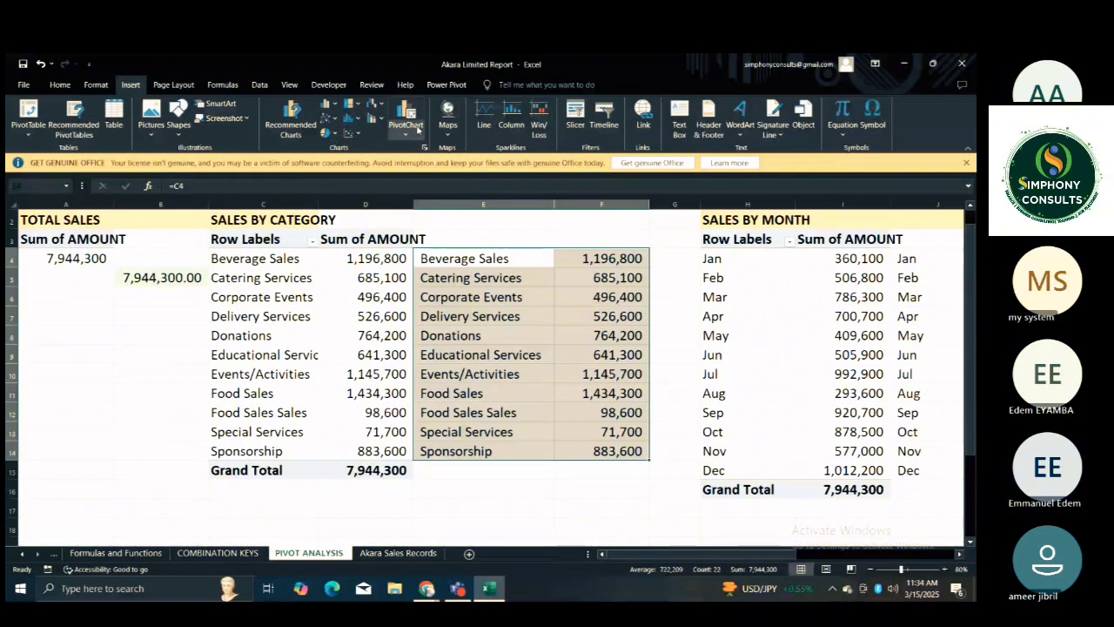
{"action": "left_click", "coordinate": [425, 147]}
{"action": "left_click", "coordinate": [373, 153]}
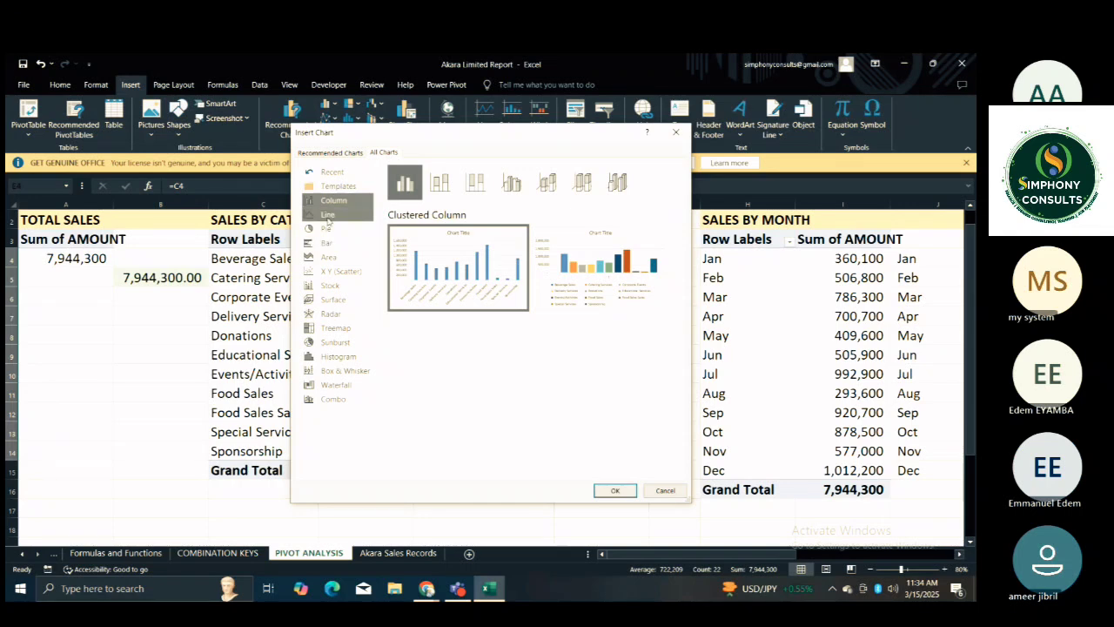
{"action": "mouse_move", "coordinate": [477, 261]}
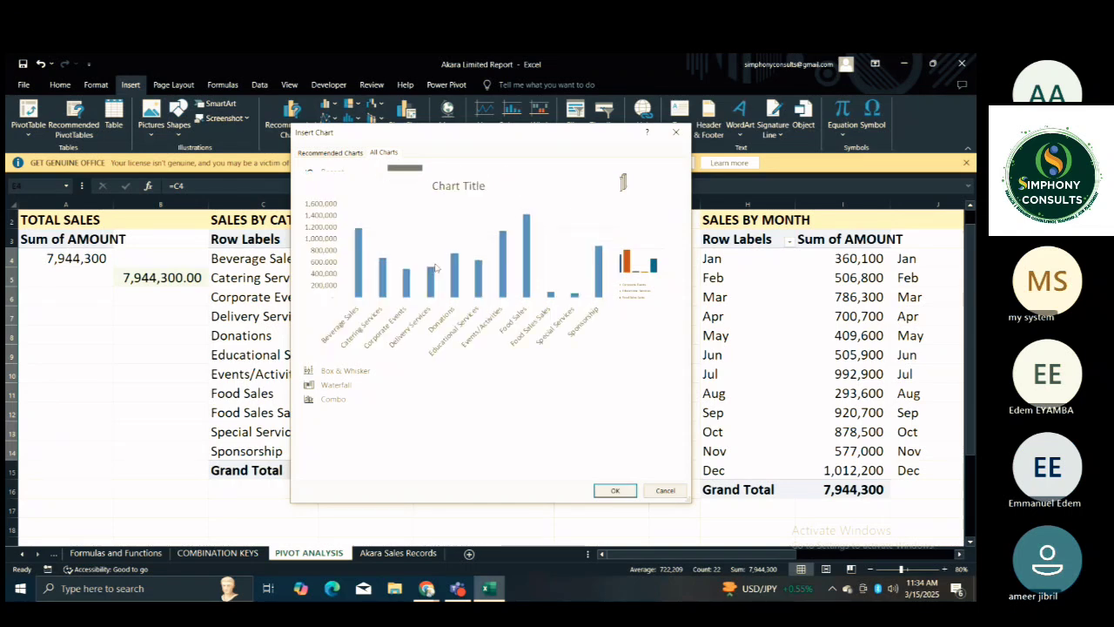
{"action": "mouse_move", "coordinate": [602, 263]}
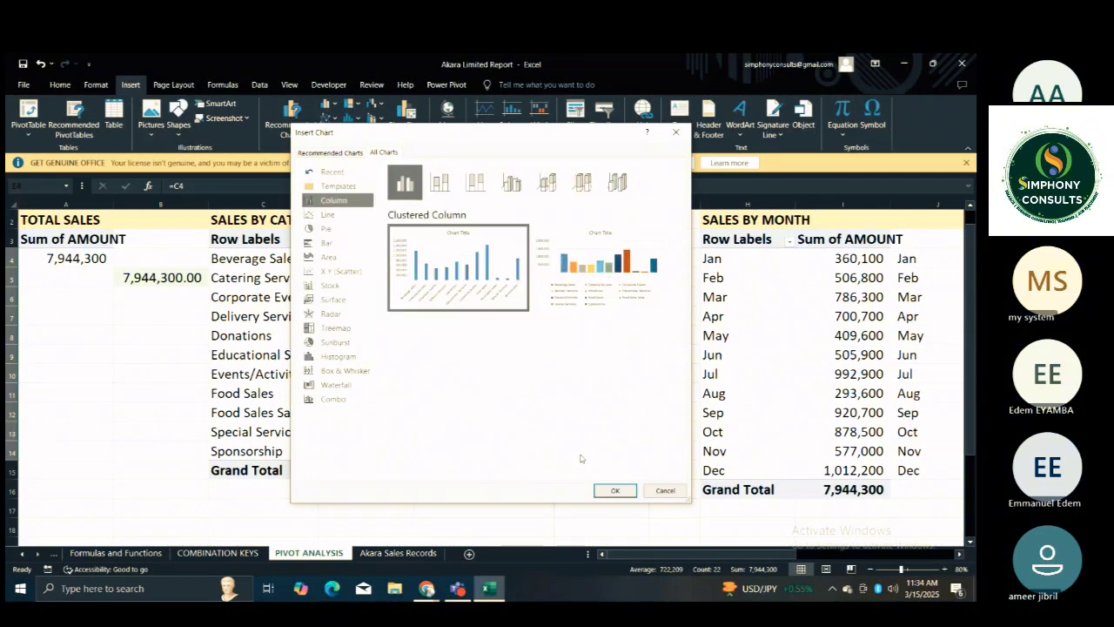
{"action": "left_click", "coordinate": [613, 492]}
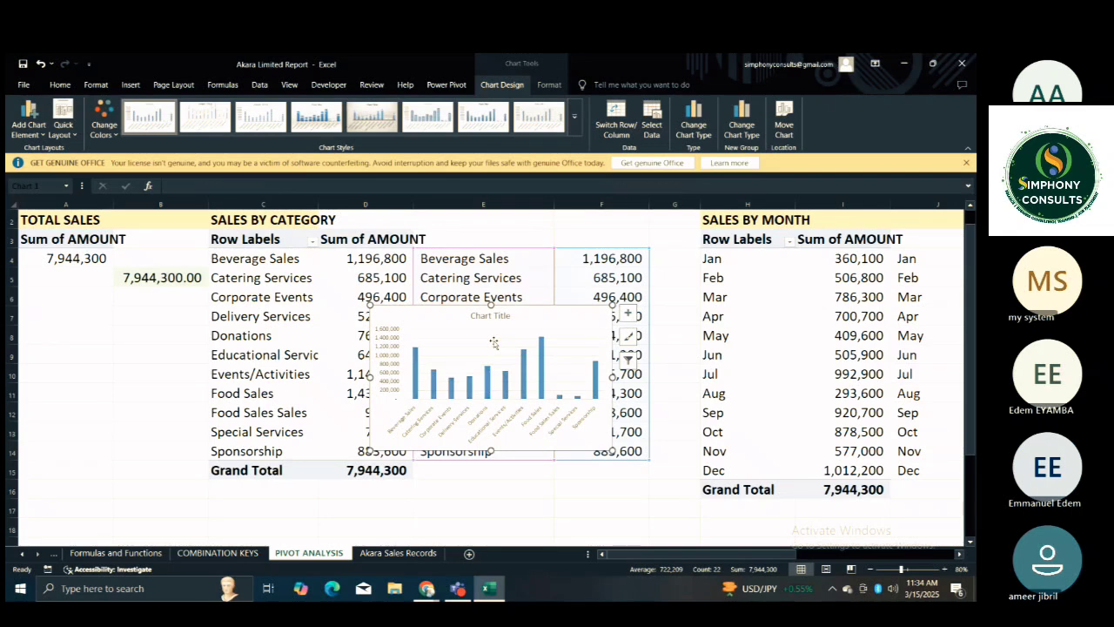
Apply the preset chart style with wide light blue columns to the category sales chart.
{"action": "left_click", "coordinate": [483, 369]}
{"action": "left_click", "coordinate": [456, 447]}
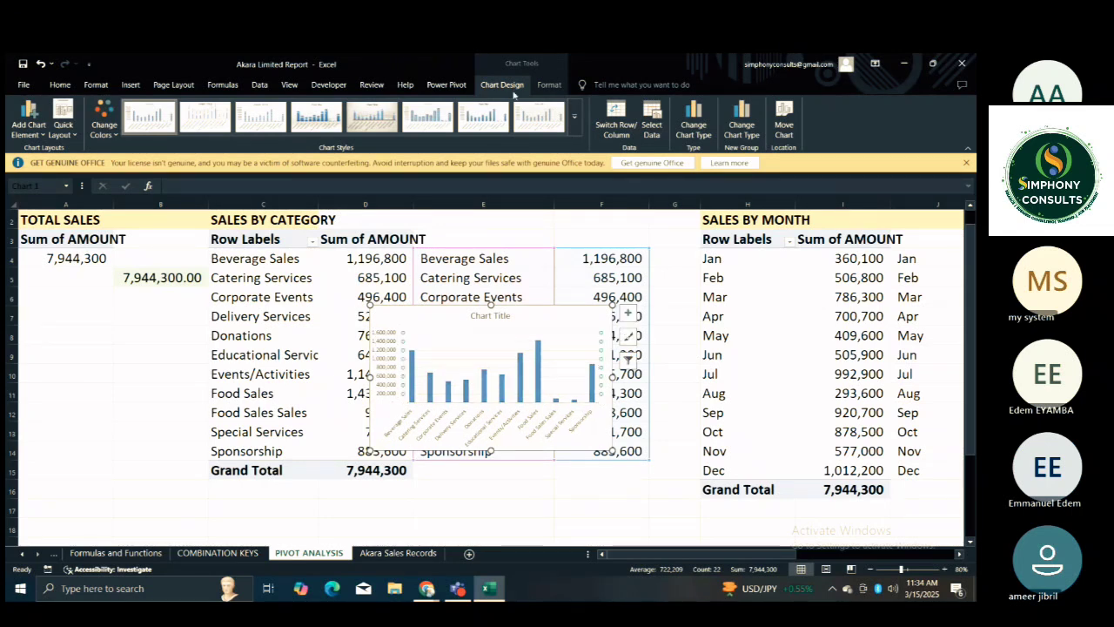
{"action": "left_click", "coordinate": [574, 124]}
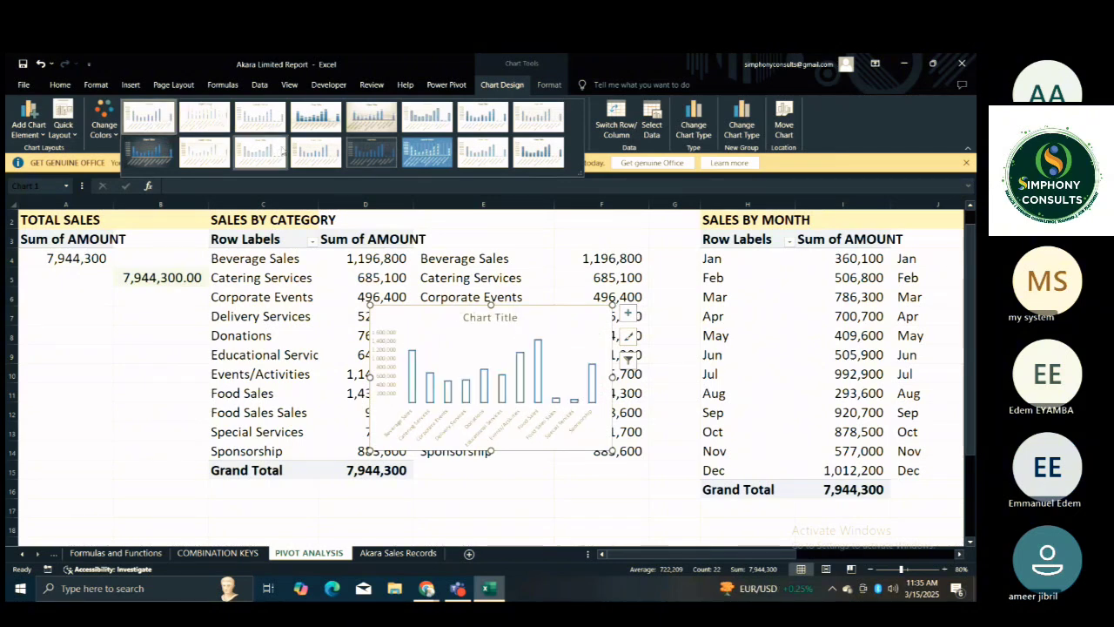
{"action": "left_click", "coordinate": [500, 156]}
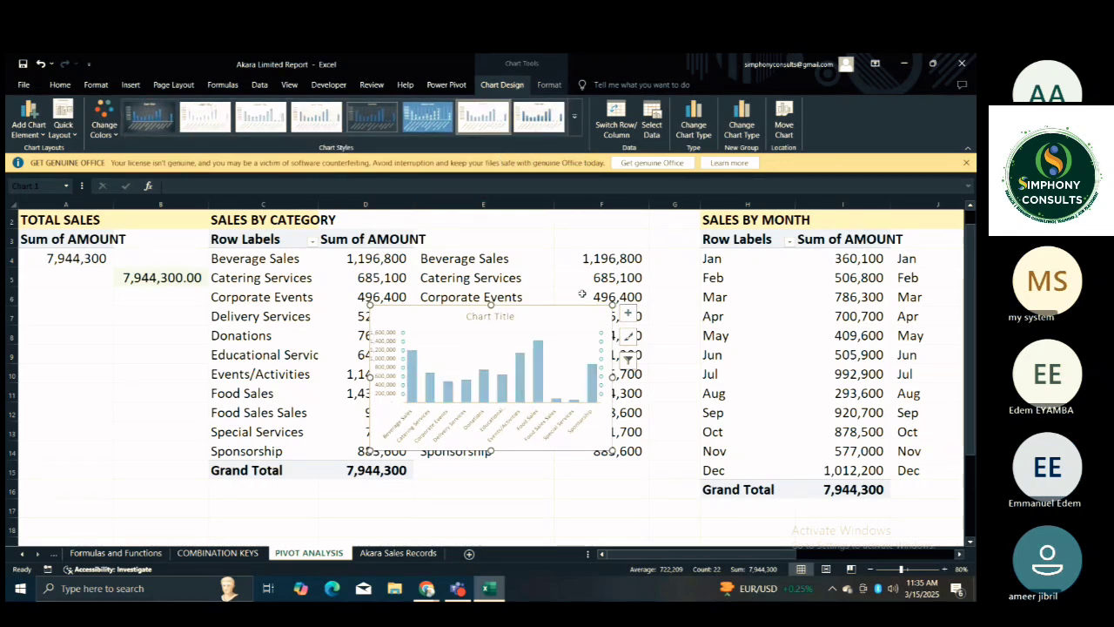
Move the category chart below the retrieved category amounts and make it slightly smaller.
{"action": "left_click_drag", "start_coordinate": [556, 325], "coordinate": [512, 491]}
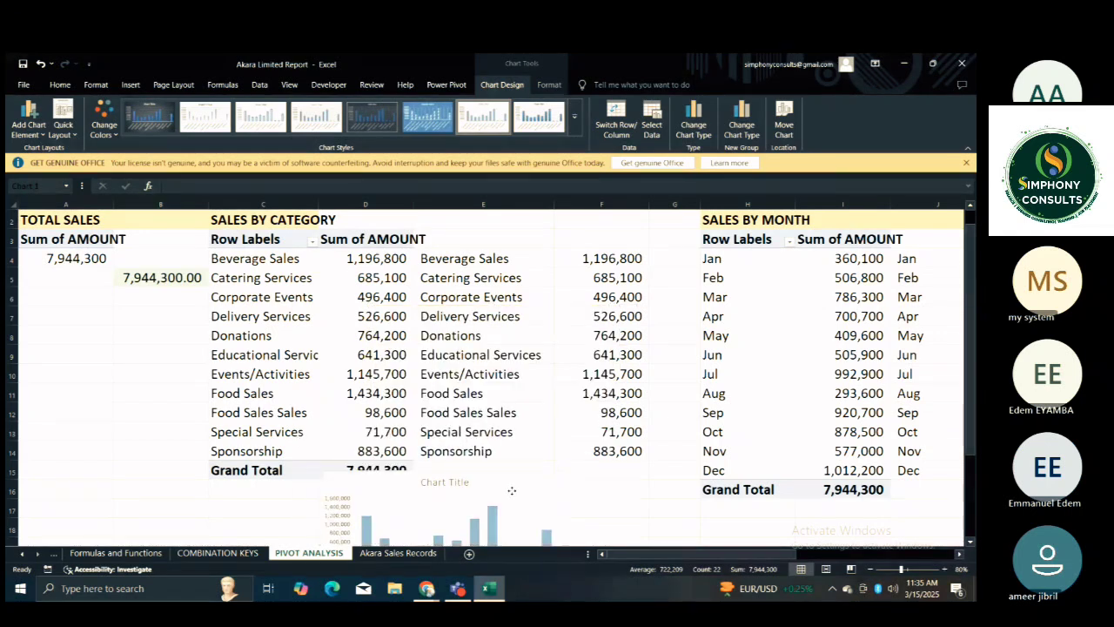
{"action": "left_click_drag", "start_coordinate": [511, 491], "coordinate": [645, 443]}
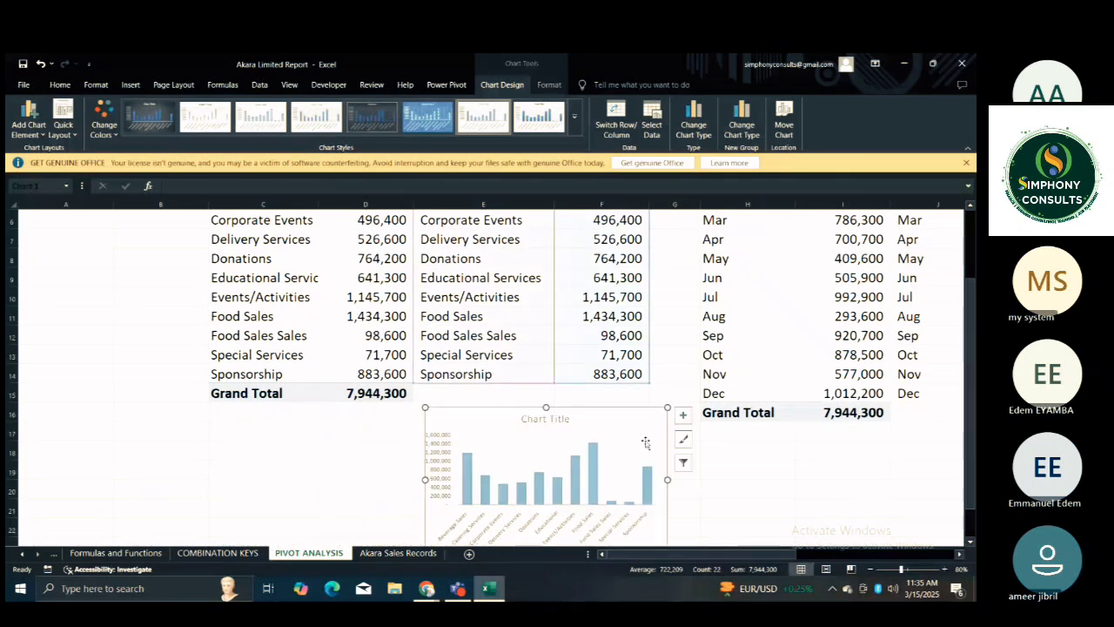
{"action": "left_click_drag", "start_coordinate": [667, 407], "coordinate": [635, 416]}
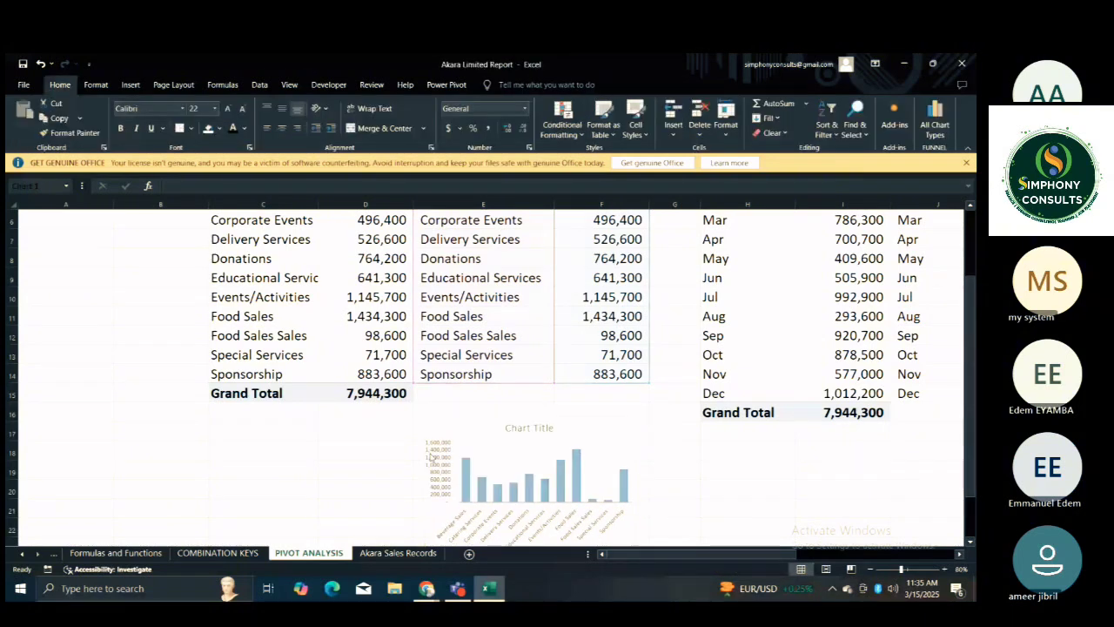
Delete the vertical value axis from the category sales chart.
{"action": "left_click", "coordinate": [430, 456]}
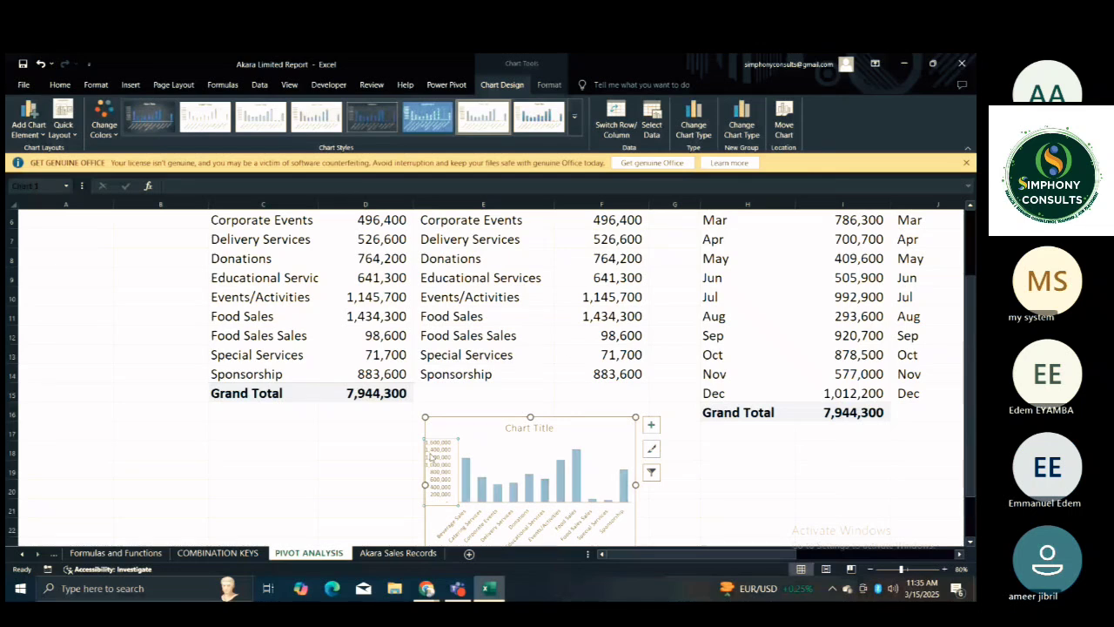
{"action": "key", "text": "Delete"}
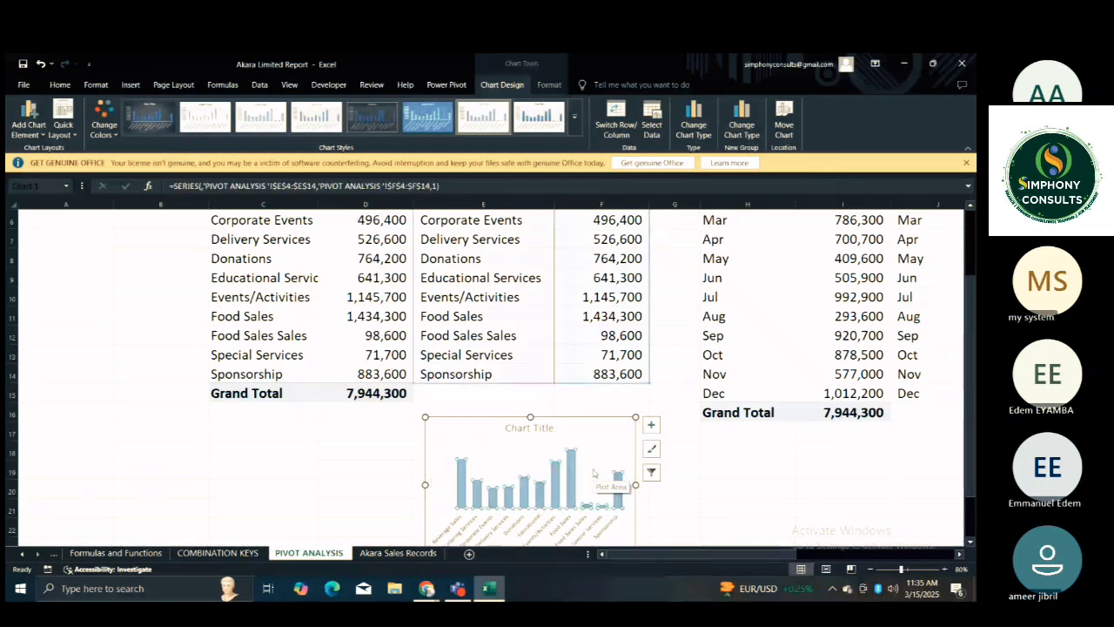
{"action": "left_click", "coordinate": [559, 473]}
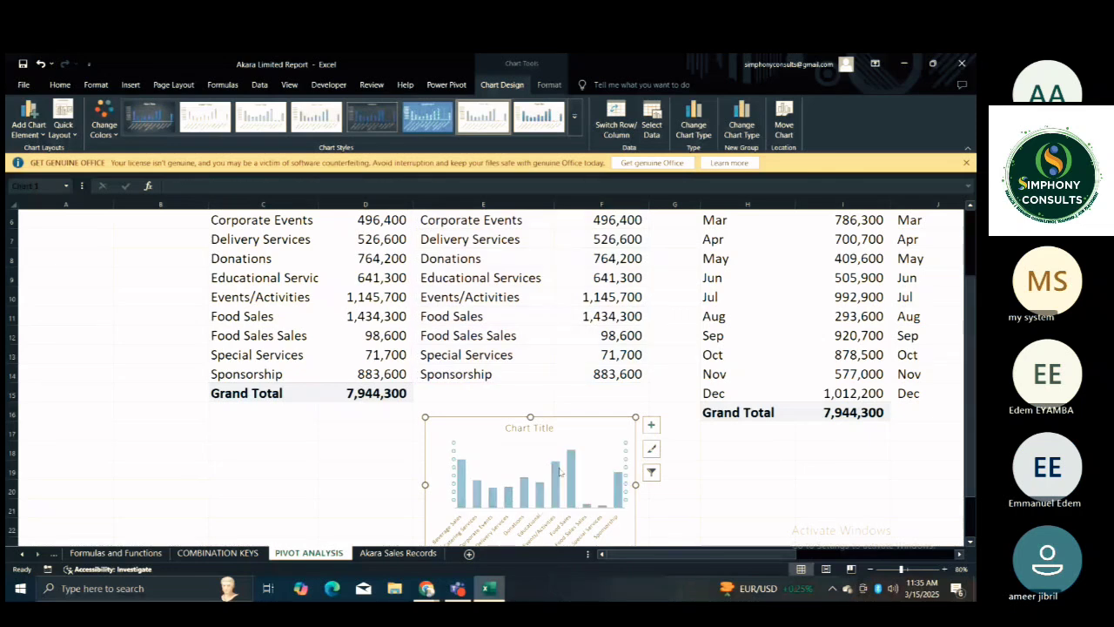
Set the gap width of the category chart's column series to 60%.
{"action": "left_click", "coordinate": [559, 481]}
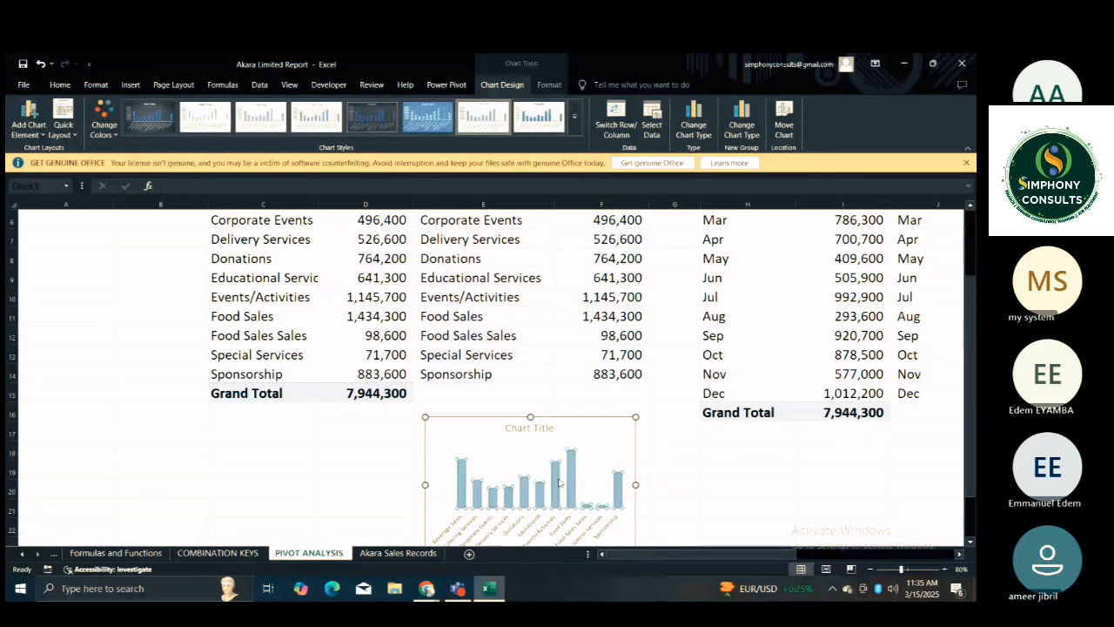
{"action": "double_click", "coordinate": [560, 481]}
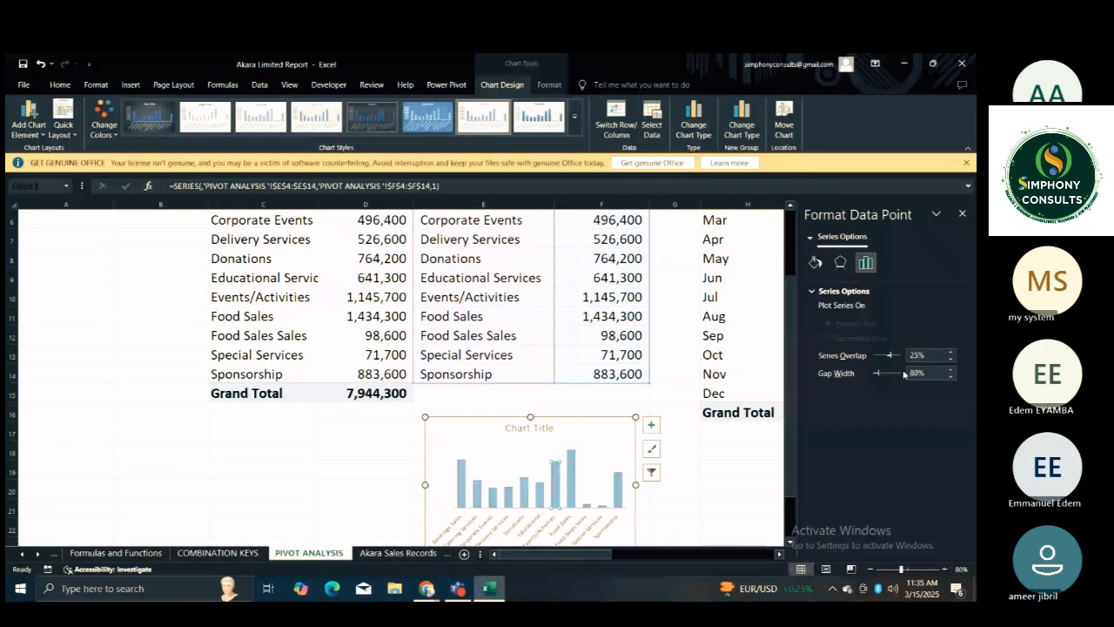
{"action": "left_click", "coordinate": [904, 374]}
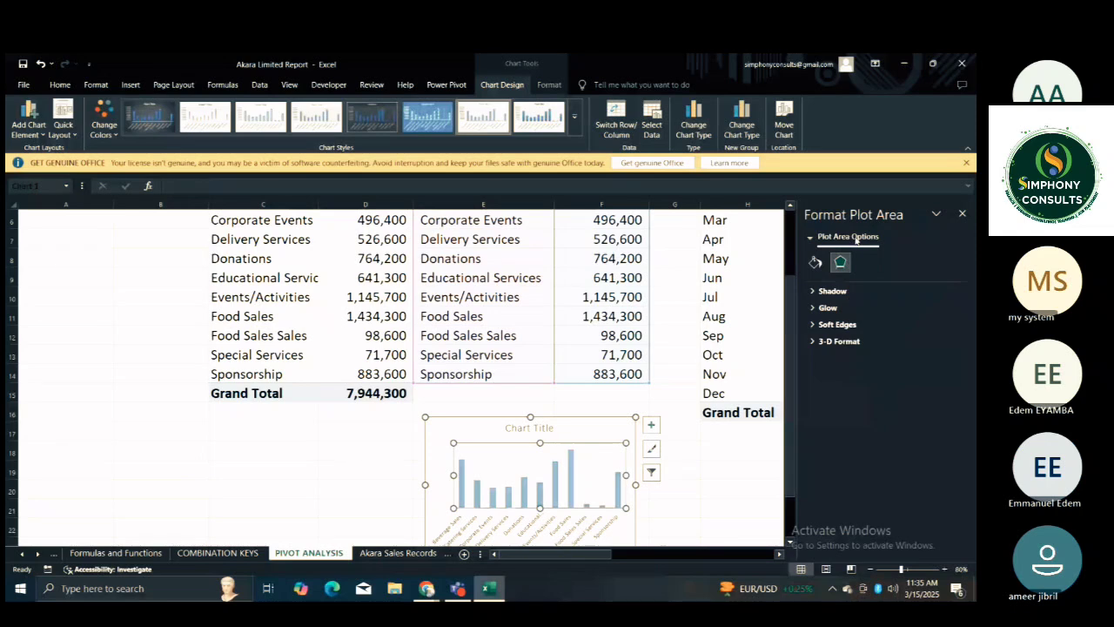
{"action": "left_click", "coordinate": [557, 481]}
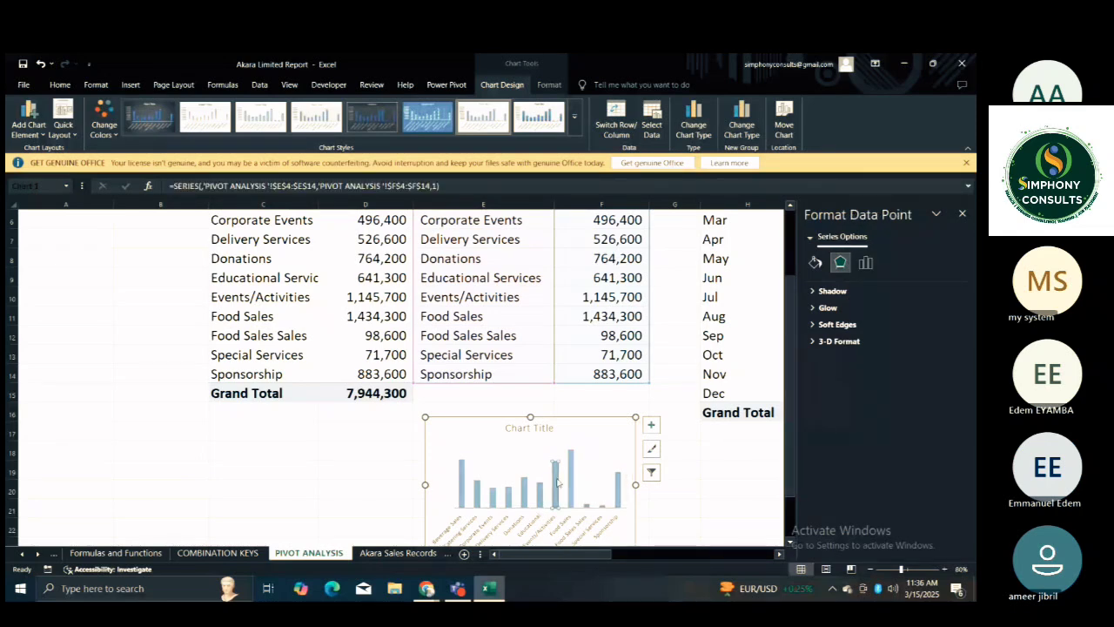
{"action": "left_click", "coordinate": [524, 496]}
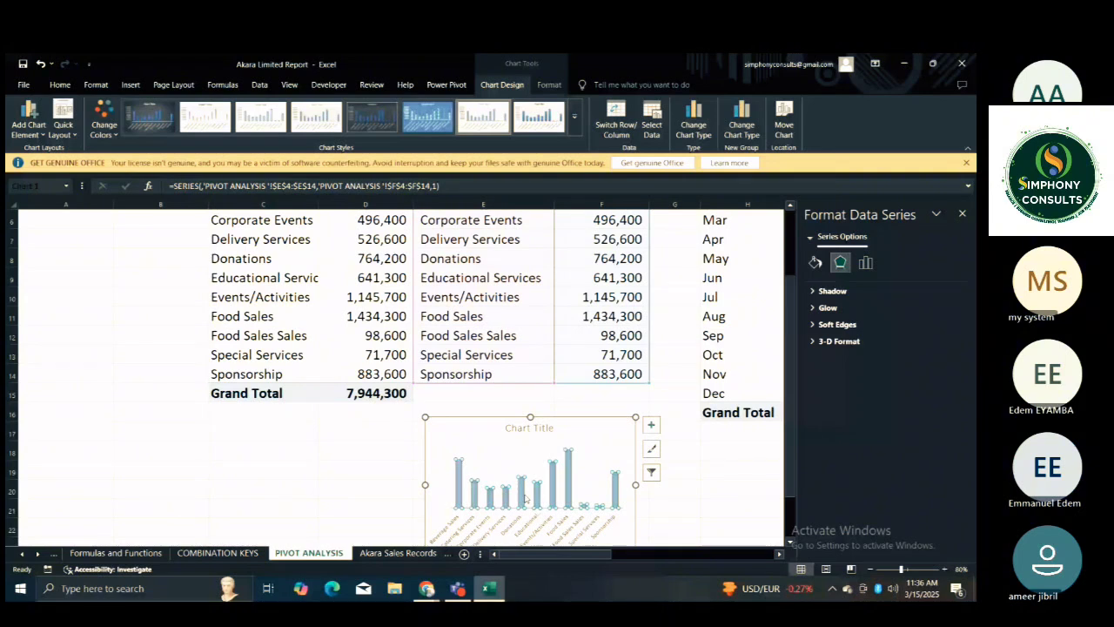
{"action": "left_click", "coordinate": [865, 262]}
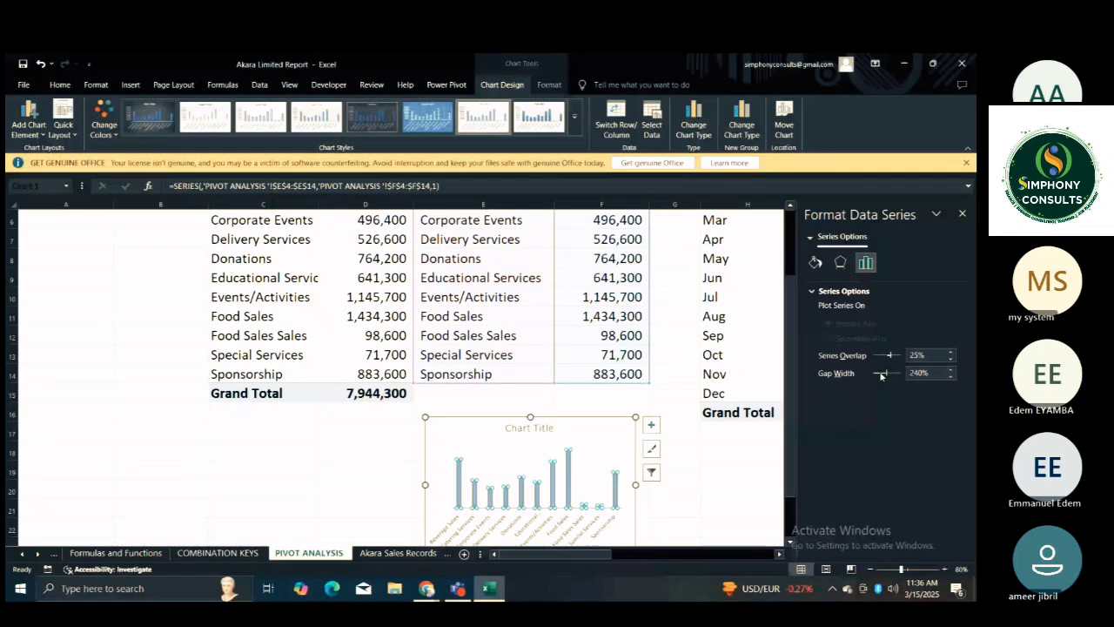
{"action": "left_click_drag", "start_coordinate": [882, 375], "coordinate": [873, 376]}
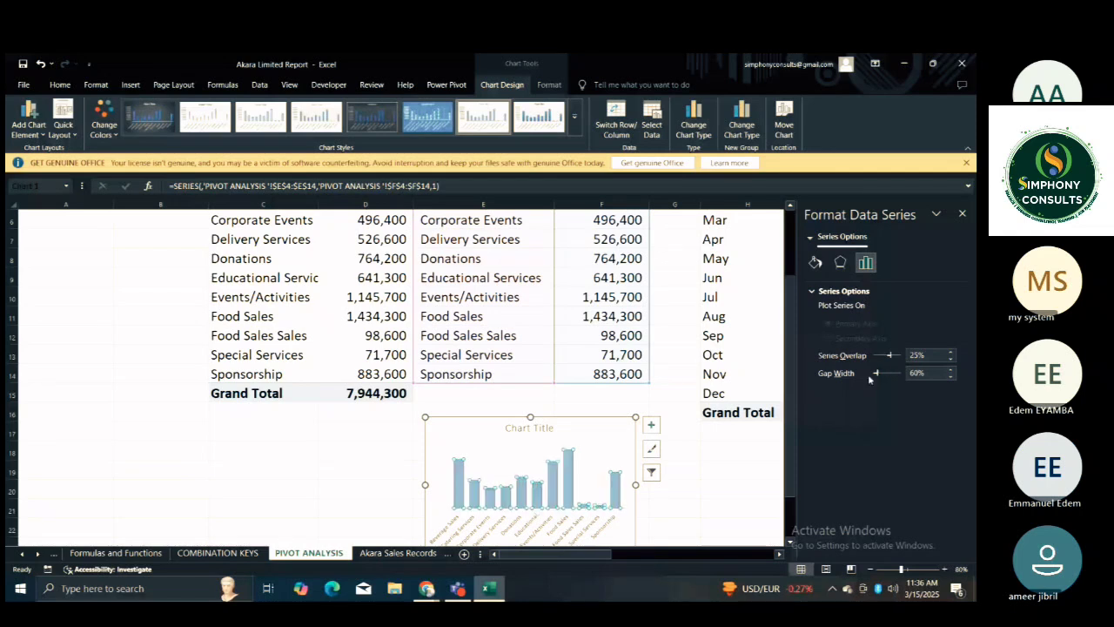
{"action": "left_click", "coordinate": [869, 377]}
{"action": "left_click", "coordinate": [726, 465]}
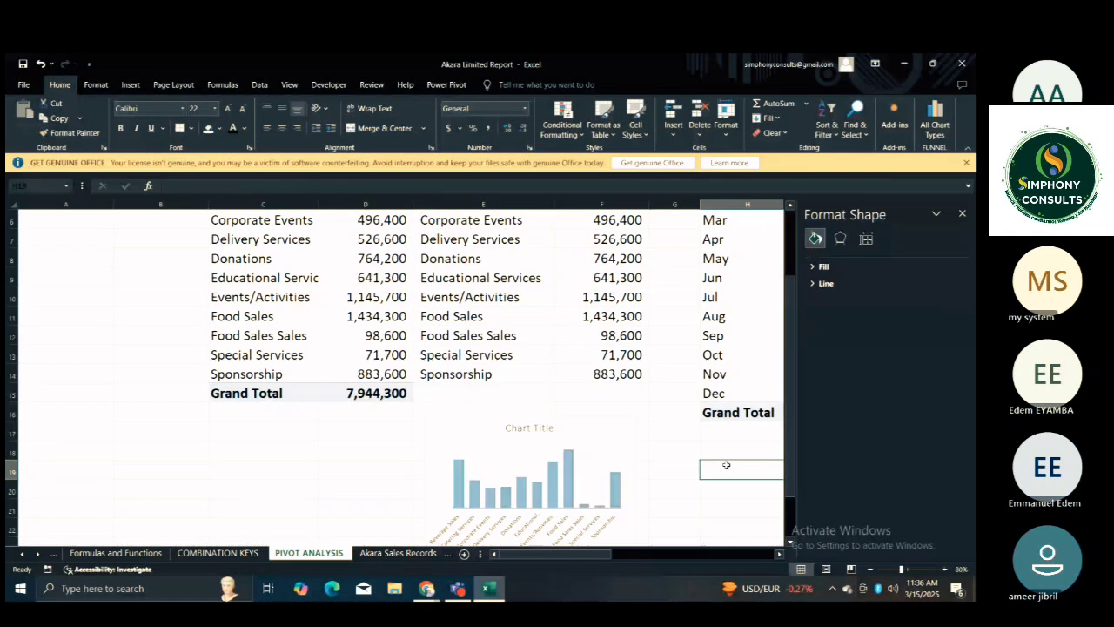
{"action": "left_click", "coordinate": [594, 462]}
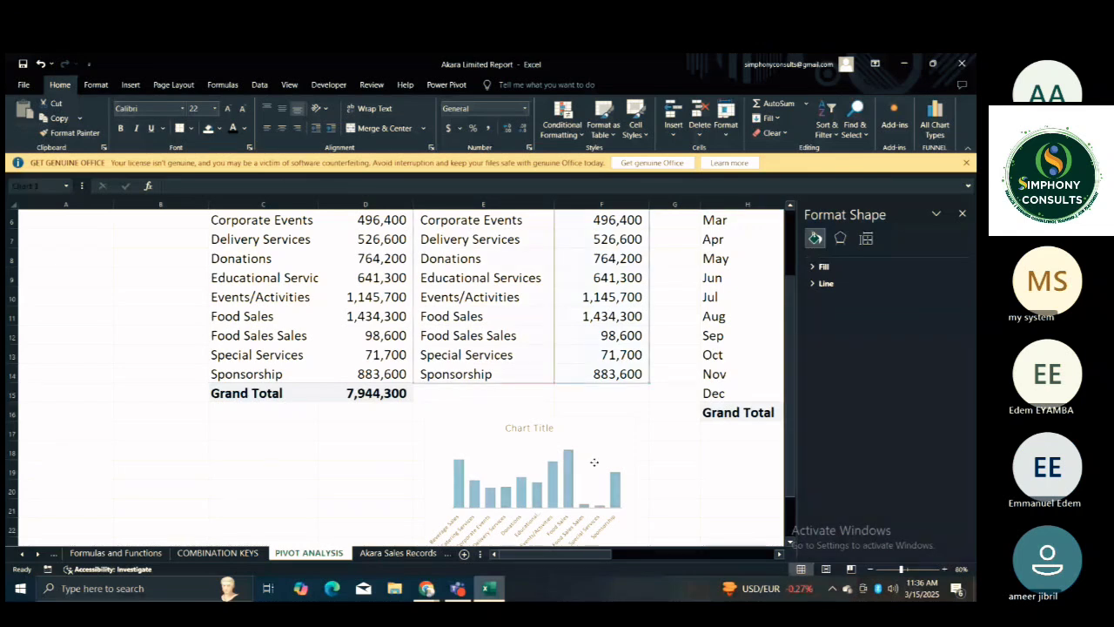
{"action": "key", "text": "Escape"}
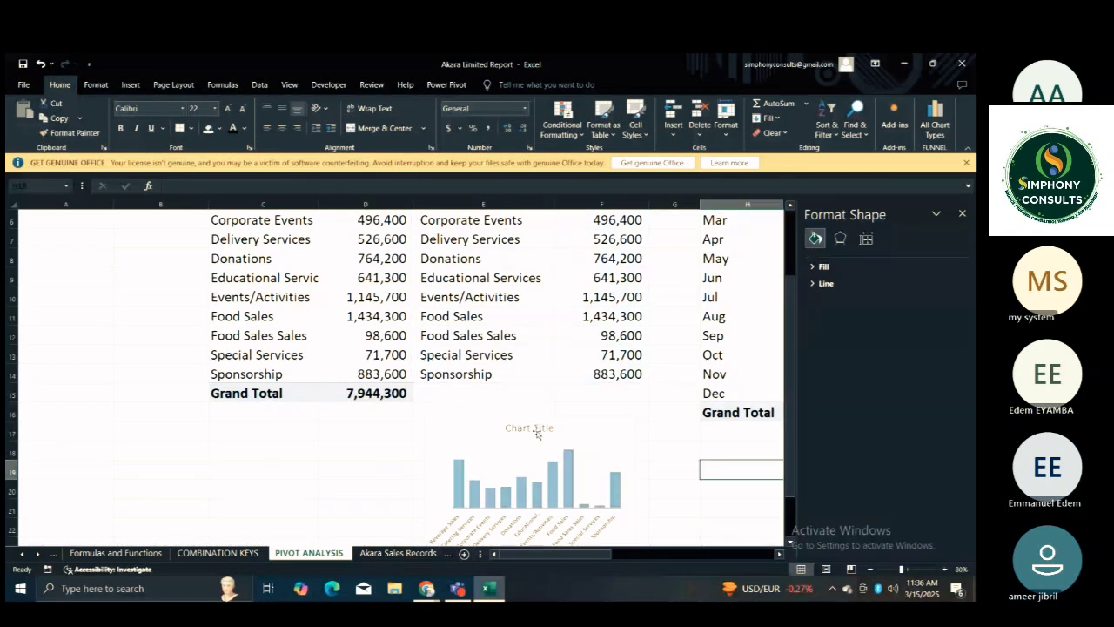
Replace the category chart's placeholder title with "Sales By Category".
{"action": "left_click", "coordinate": [537, 430]}
{"action": "double_click", "coordinate": [537, 430]}
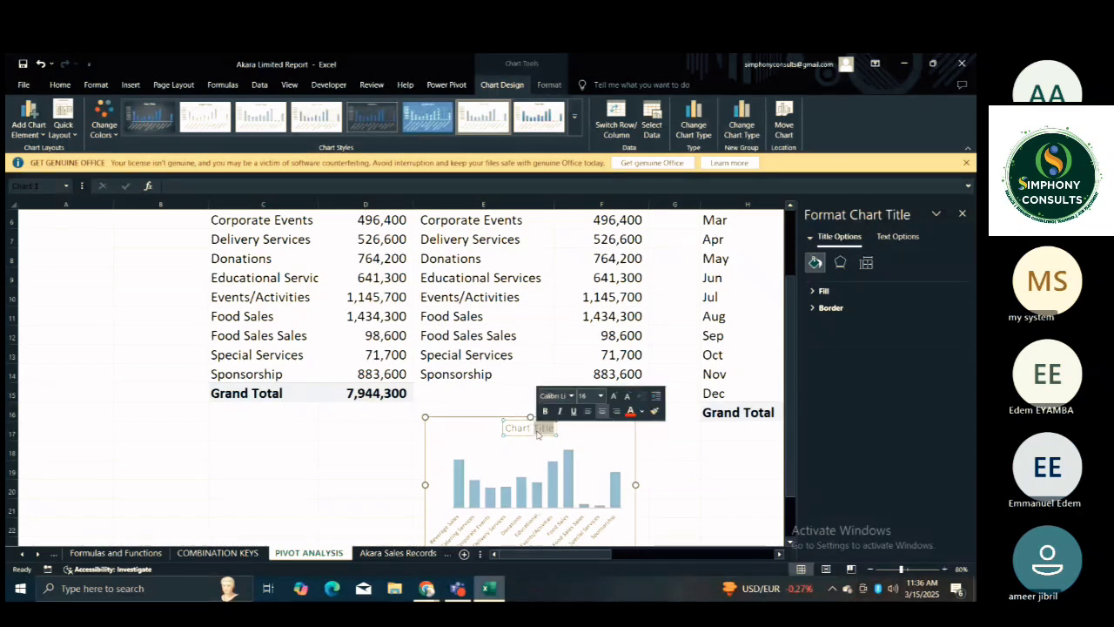
{"action": "key", "text": "ctrl+a"}
{"action": "type", "text": "SAL"}
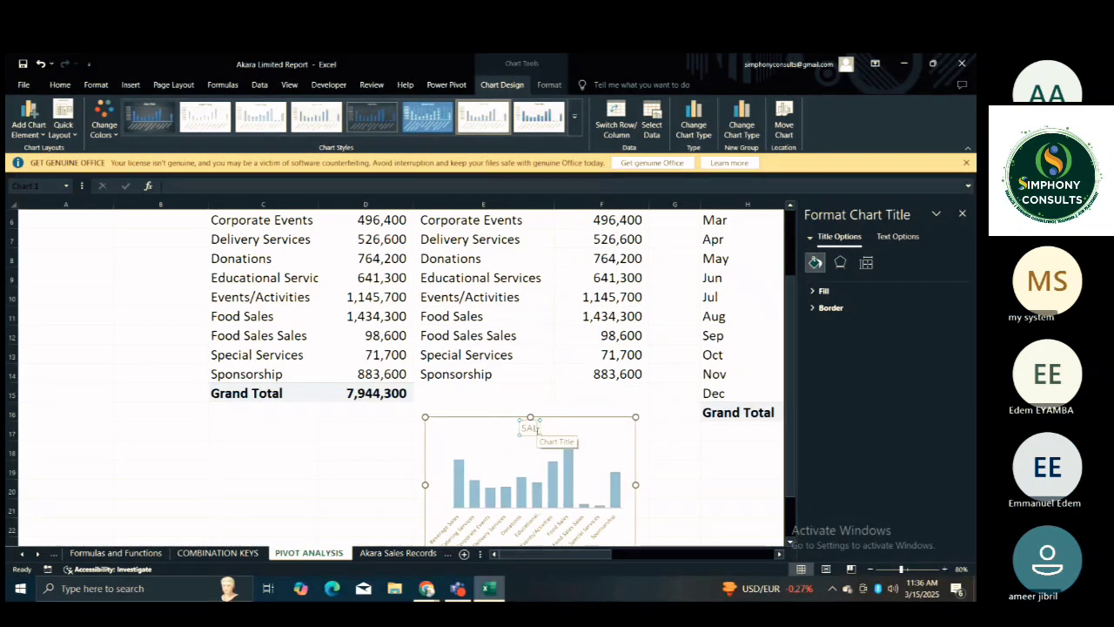
{"action": "key", "text": "BackSpace"}
{"action": "key", "text": "BackSpace"}
{"action": "type", "text": "ales By Cate"}
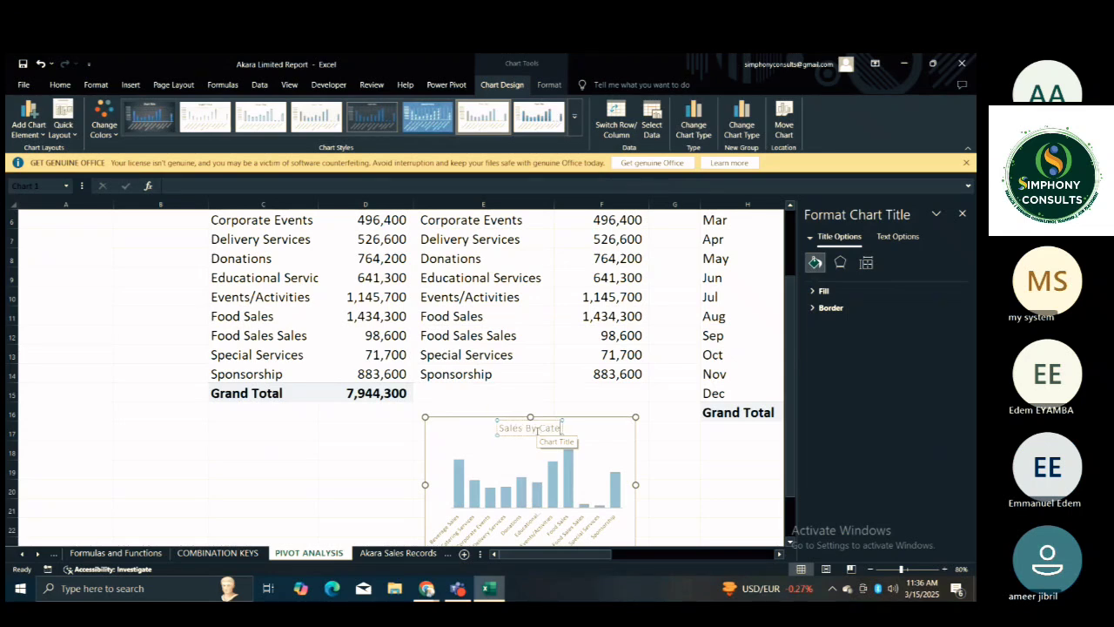
{"action": "type", "text": "gory"}
{"action": "left_click", "coordinate": [539, 438]}
{"action": "left_click", "coordinate": [536, 431]}
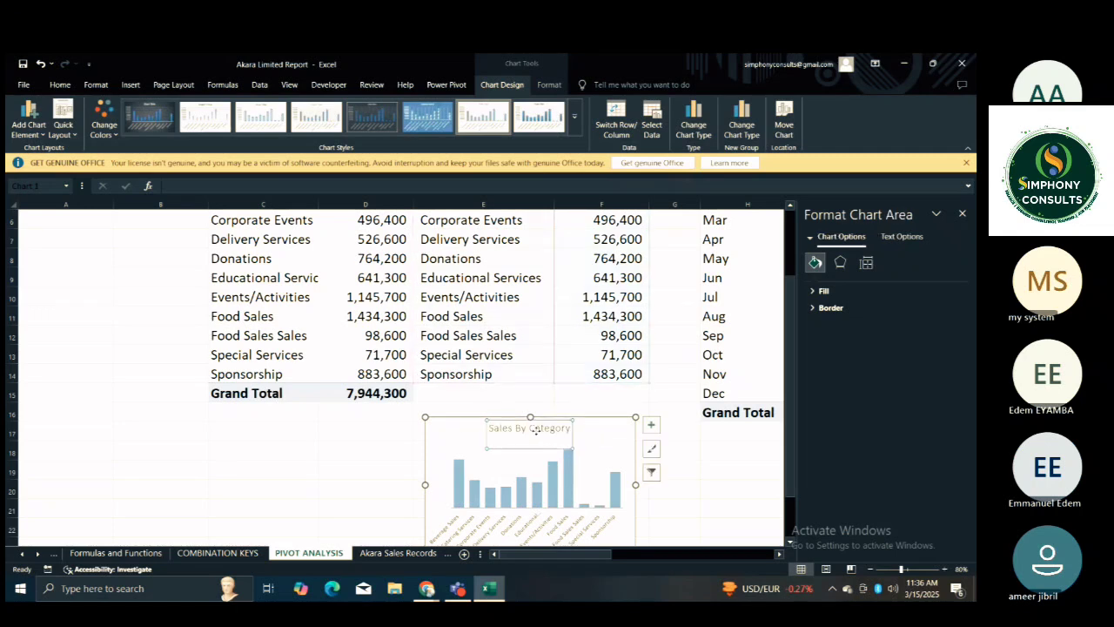
Format the category chart's title "Sales By Category" in italic Arial Black.
{"action": "left_click", "coordinate": [503, 444]}
{"action": "key", "text": "BackSpace"}
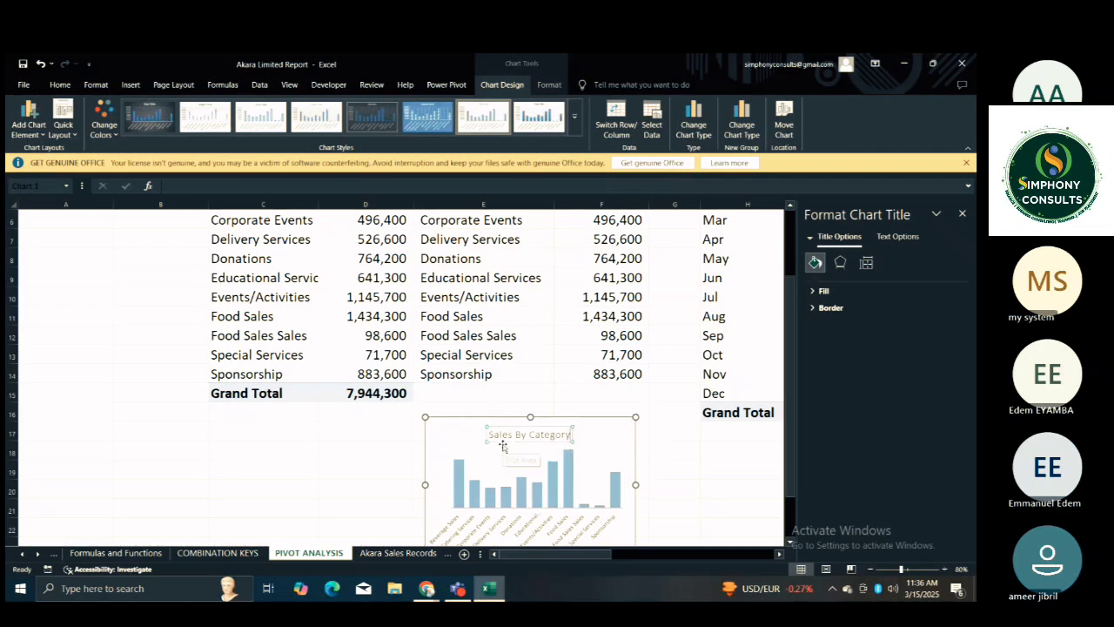
{"action": "key", "text": "ctrl+a"}
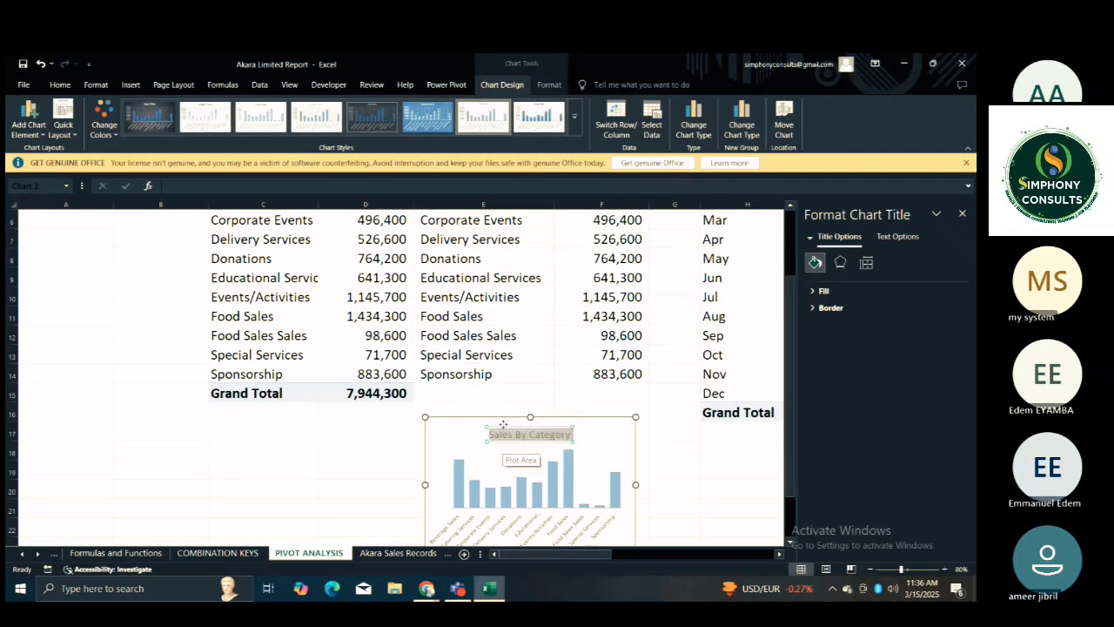
{"action": "left_click", "coordinate": [59, 84]}
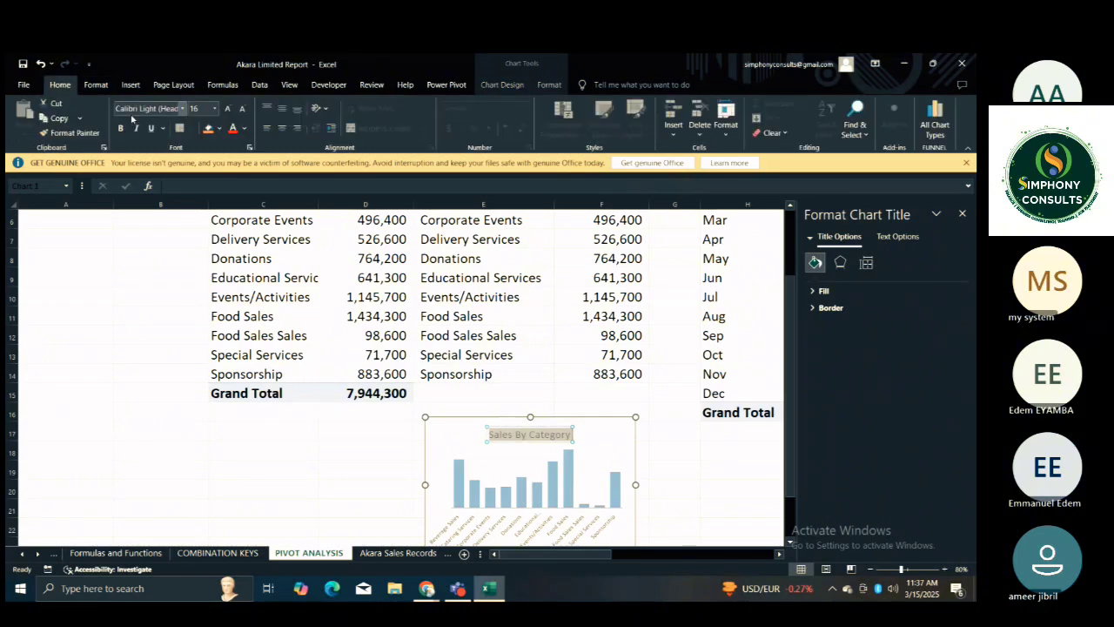
{"action": "left_click", "coordinate": [183, 109]}
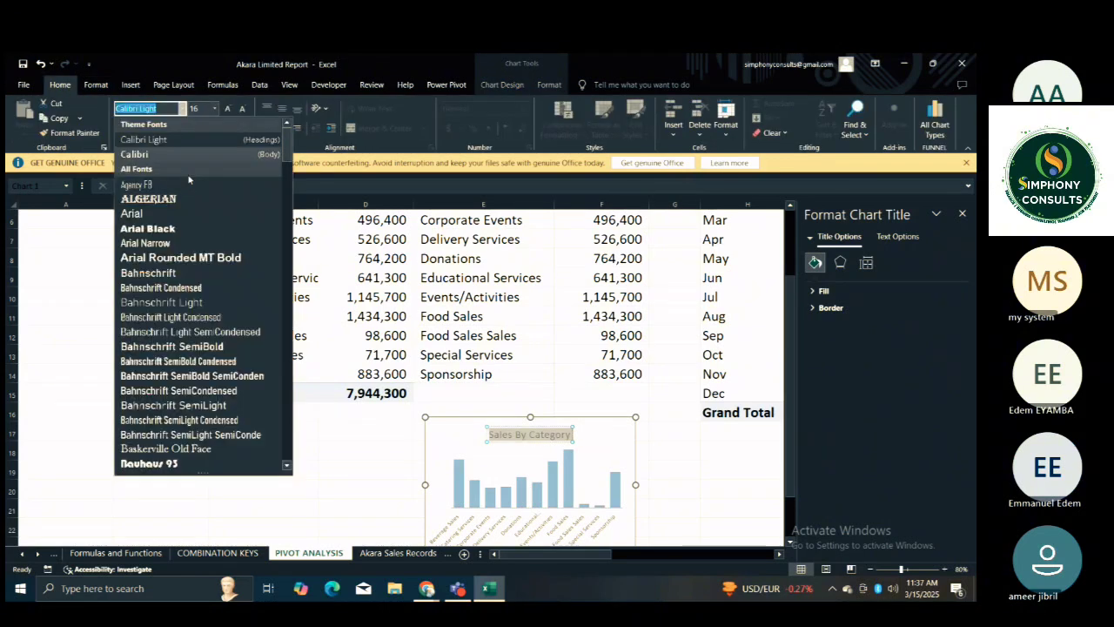
{"action": "left_click", "coordinate": [182, 228]}
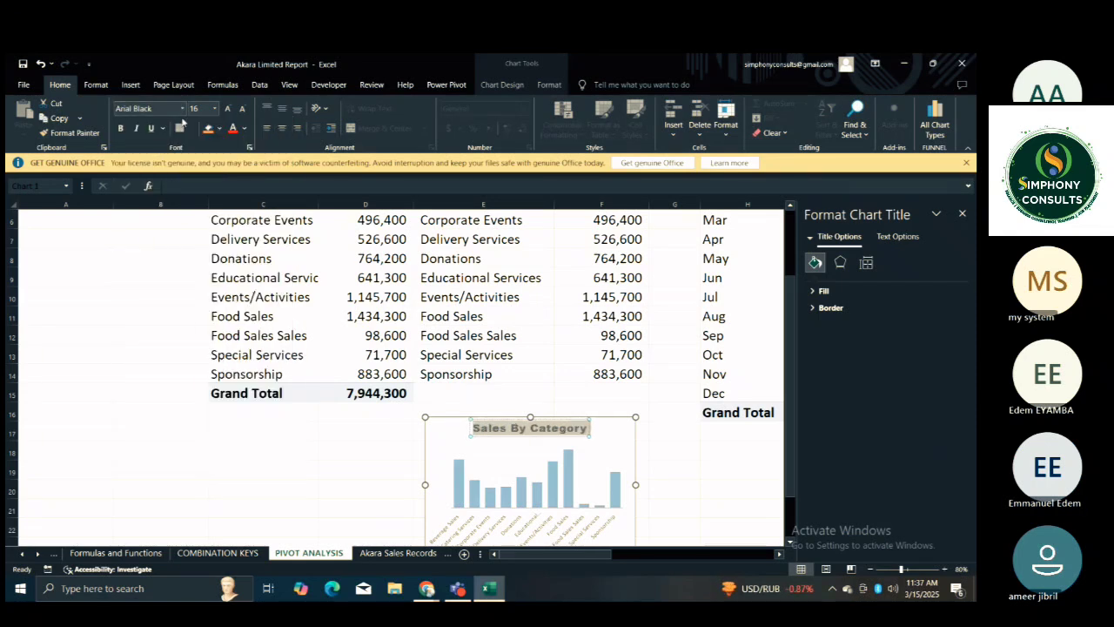
{"action": "left_click", "coordinate": [135, 128]}
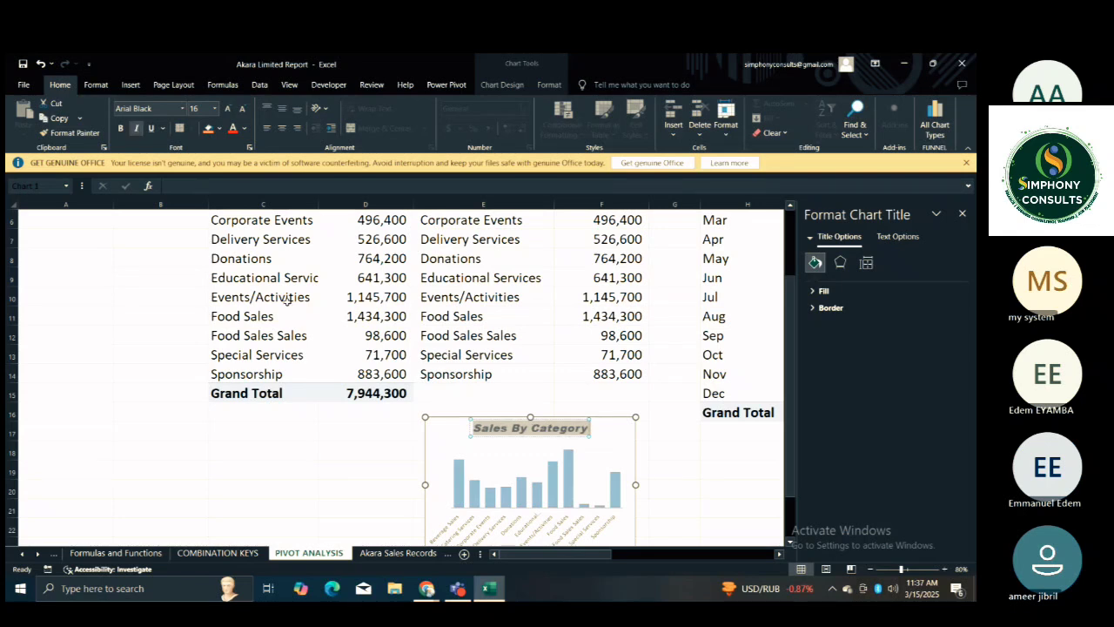
{"action": "left_click", "coordinate": [657, 469]}
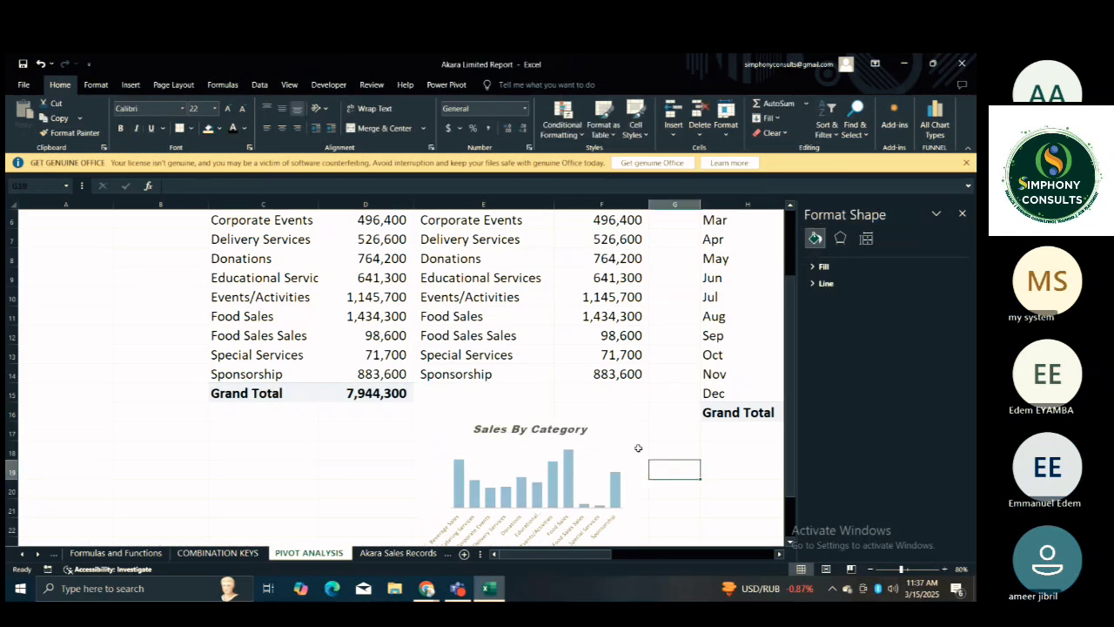
Enlarge the category chart's plot area slightly and nudge the chart up a little.
{"action": "left_click", "coordinate": [607, 462]}
{"action": "left_click", "coordinate": [606, 462]}
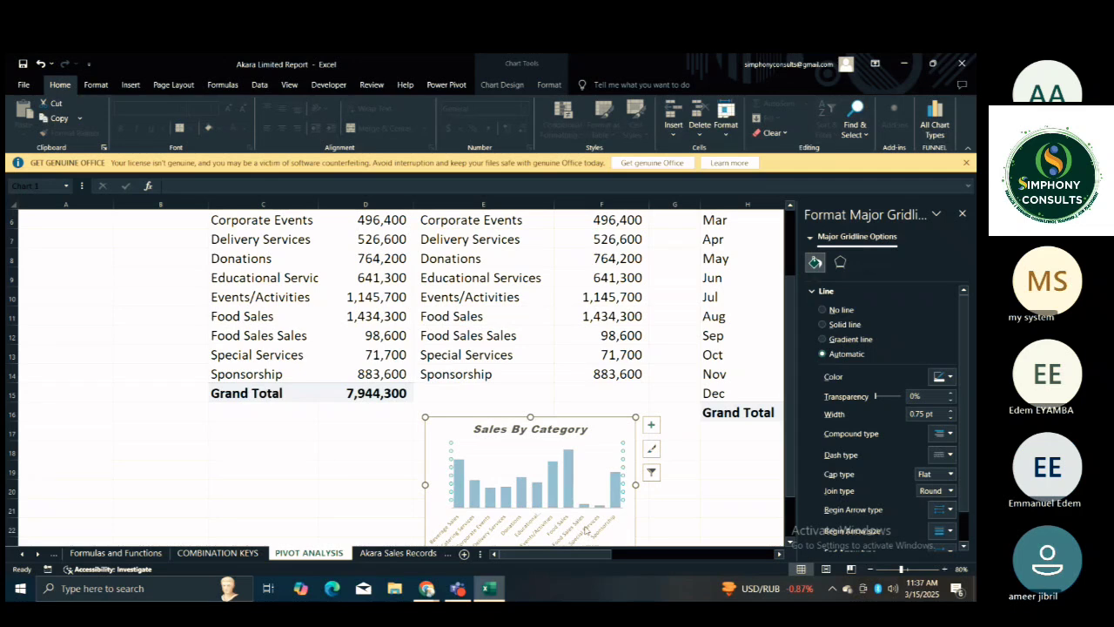
{"action": "left_click", "coordinate": [564, 529]}
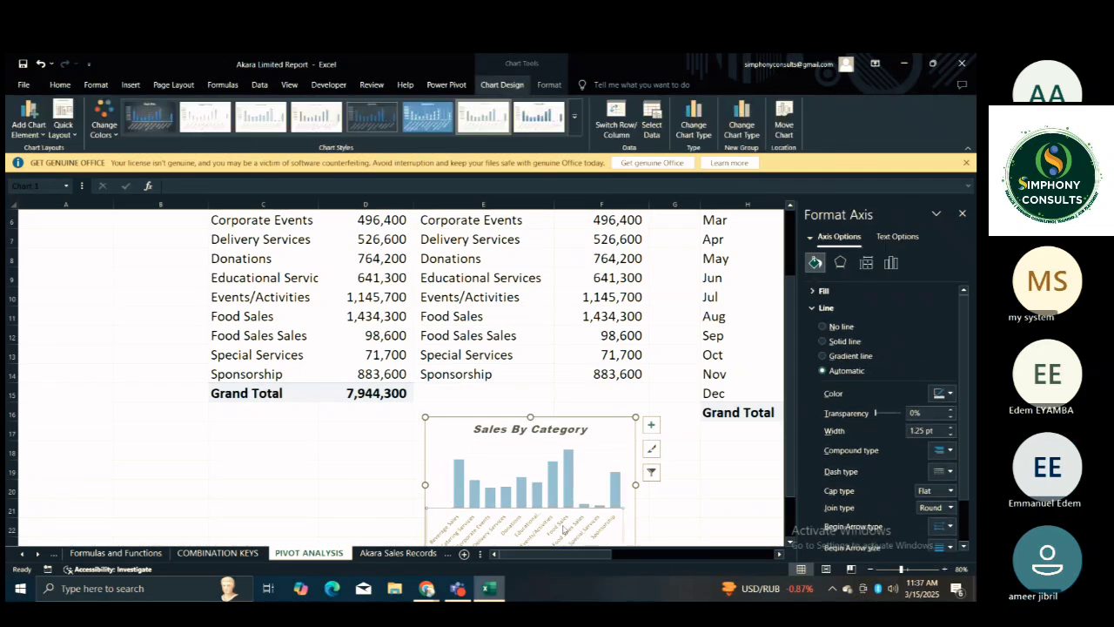
{"action": "left_click", "coordinate": [698, 497]}
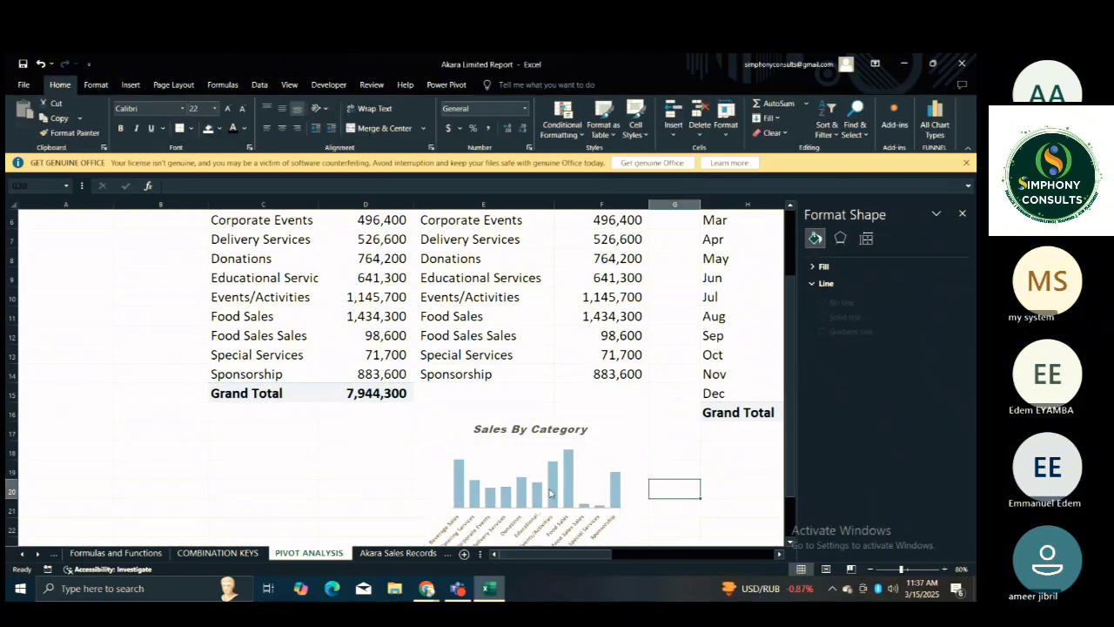
{"action": "left_click", "coordinate": [550, 493]}
{"action": "left_click", "coordinate": [509, 456]}
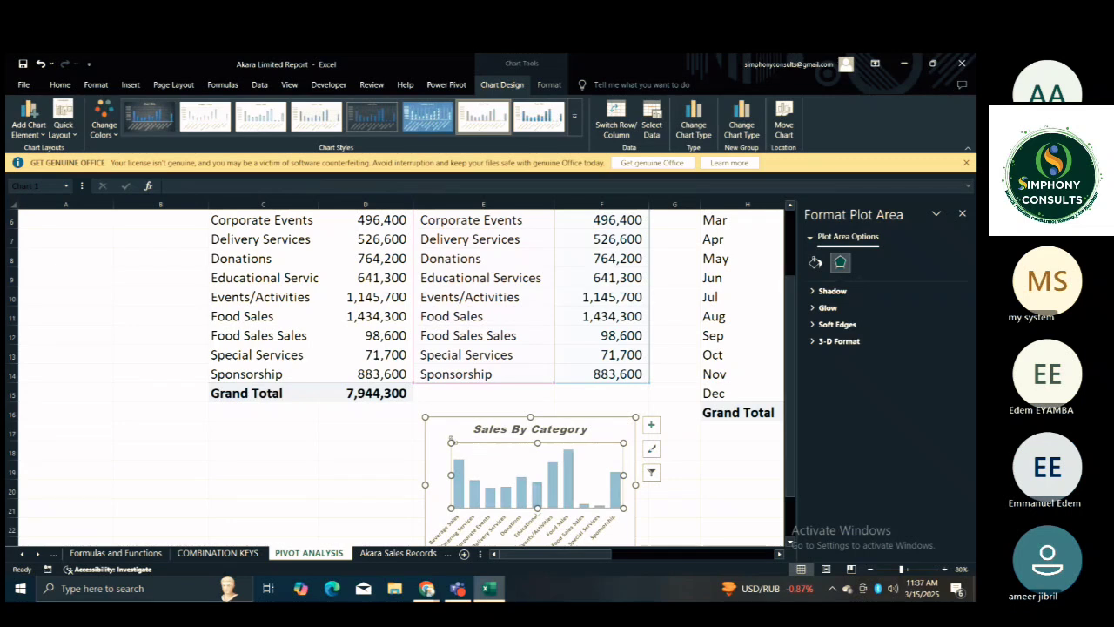
{"action": "left_click_drag", "start_coordinate": [452, 441], "coordinate": [449, 463]}
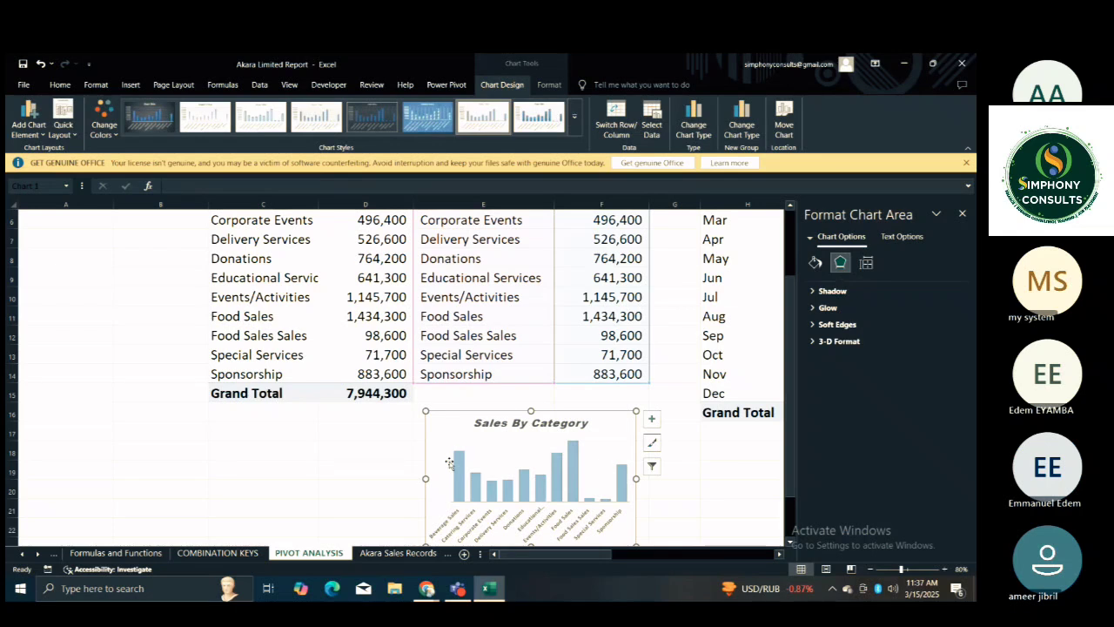
{"action": "left_click", "coordinate": [461, 471]}
{"action": "left_click", "coordinate": [430, 461]}
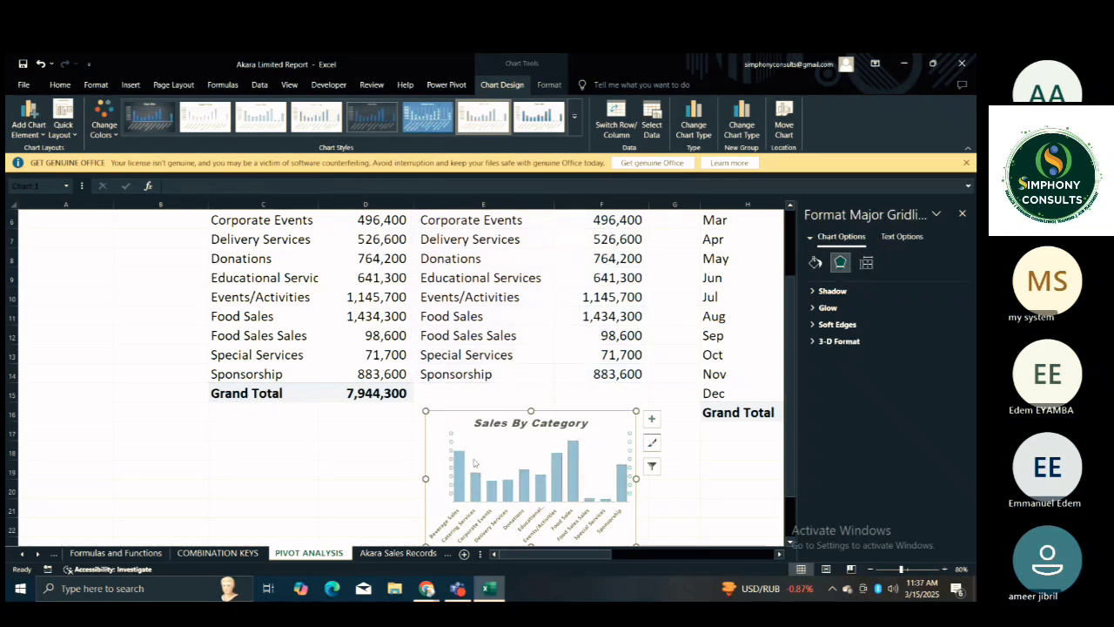
{"action": "left_click", "coordinate": [541, 481]}
{"action": "left_click", "coordinate": [661, 507]}
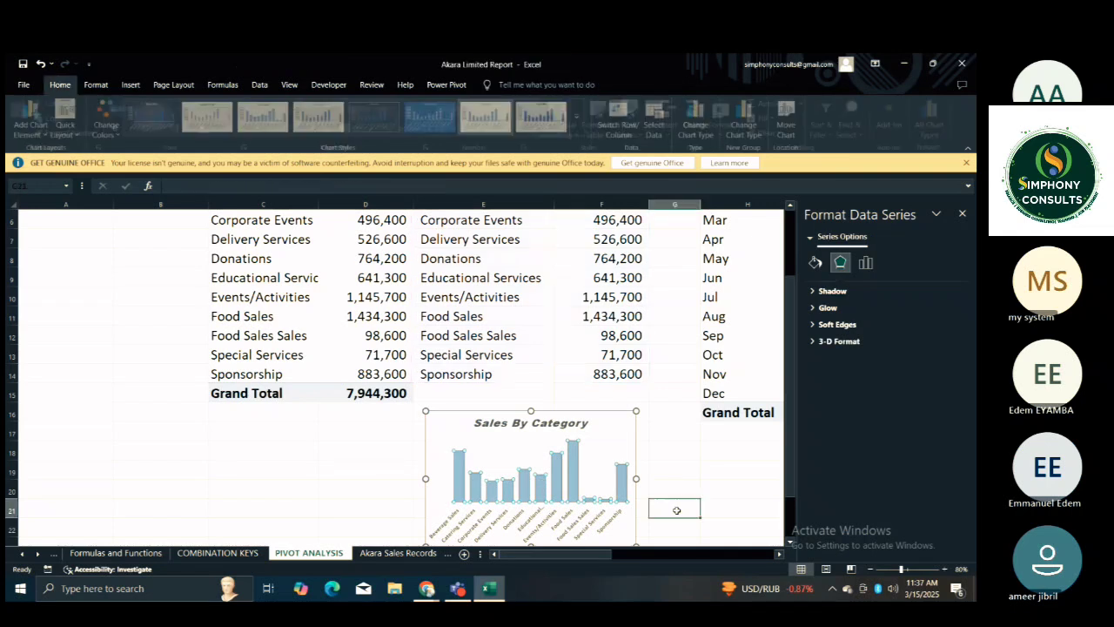
Set the category chart's chart area to no fill and no border line.
{"action": "left_click", "coordinate": [659, 463]}
{"action": "key", "text": "Down"}
{"action": "key", "text": "Down"}
{"action": "key", "text": "Down"}
{"action": "key", "text": "Down"}
{"action": "key", "text": "Down"}
{"action": "key", "text": "Down"}
{"action": "key", "text": "Up"}
{"action": "key", "text": "Up"}
{"action": "key", "text": "Up"}
{"action": "key", "text": "Up"}
{"action": "key", "text": "Up"}
{"action": "key", "text": "Up"}
{"action": "key", "text": "Up"}
{"action": "key", "text": "Up"}
{"action": "key", "text": "Up"}
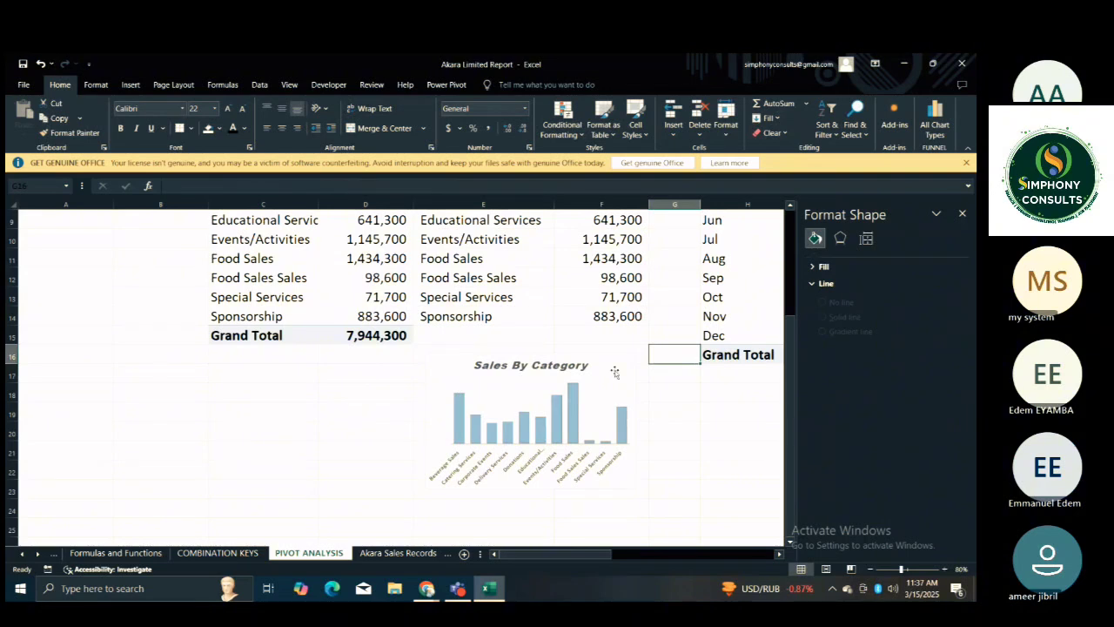
{"action": "left_click", "coordinate": [613, 371]}
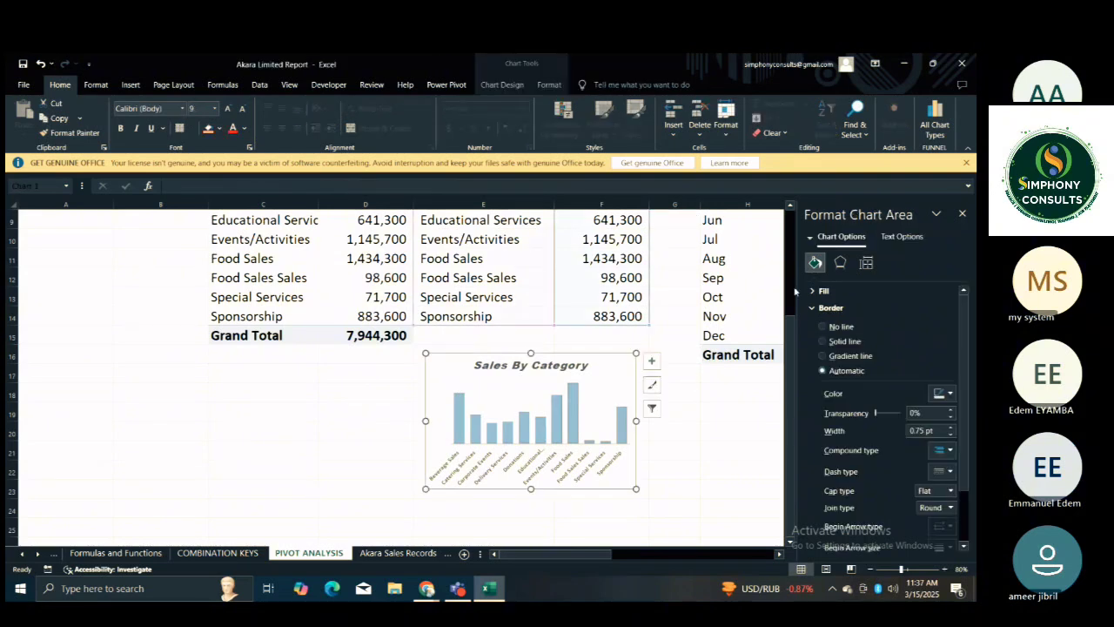
{"action": "left_click", "coordinate": [814, 291]}
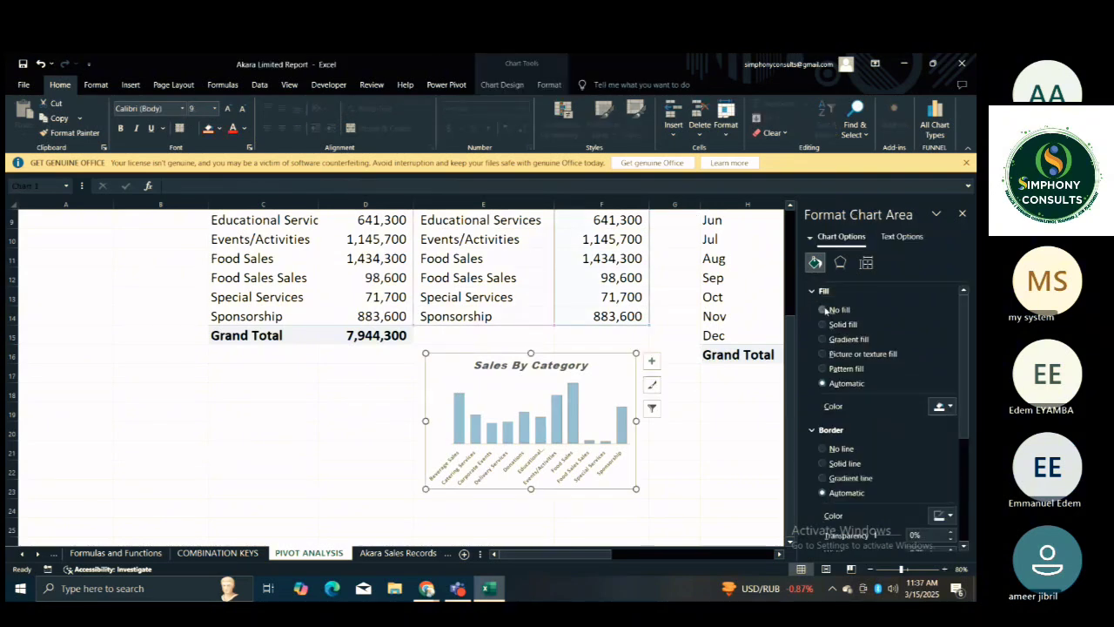
{"action": "left_click", "coordinate": [823, 310]}
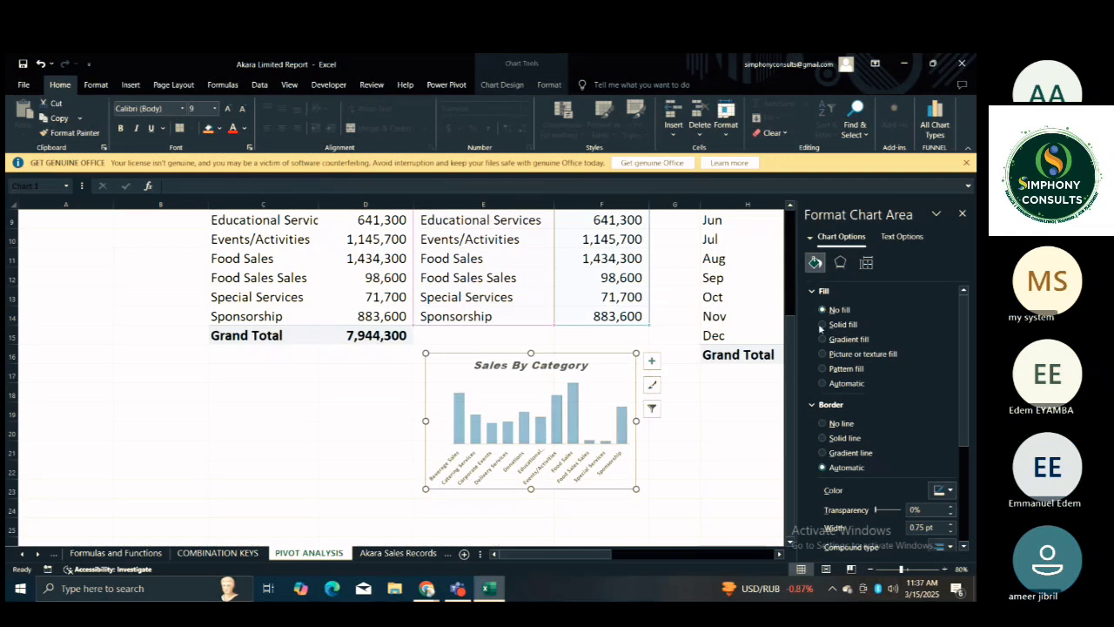
{"action": "left_click", "coordinate": [823, 423]}
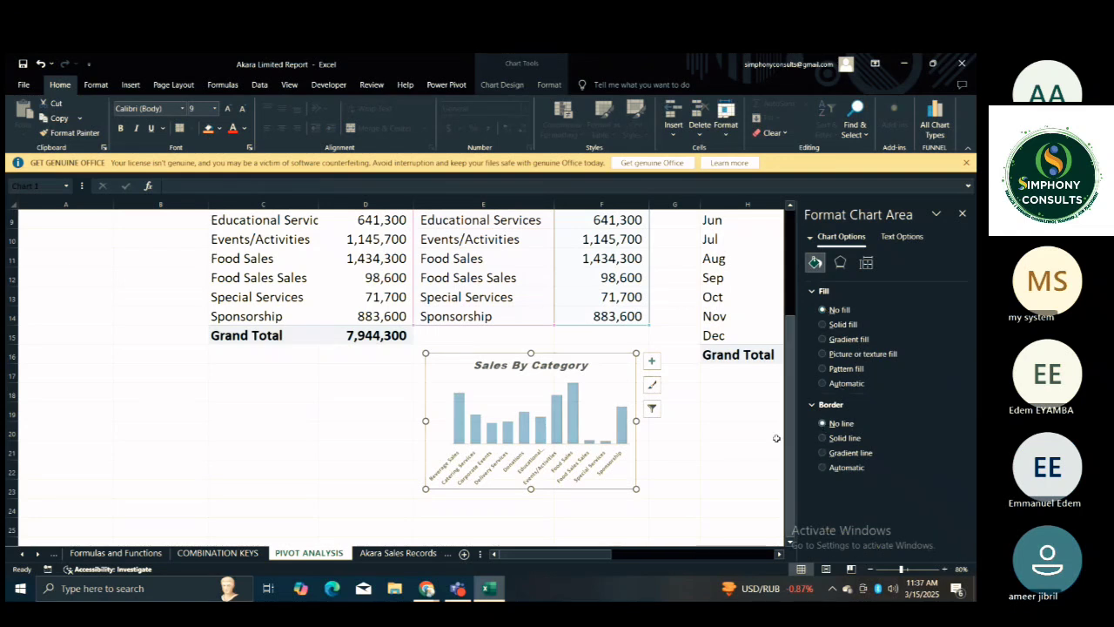
{"action": "left_click", "coordinate": [715, 426]}
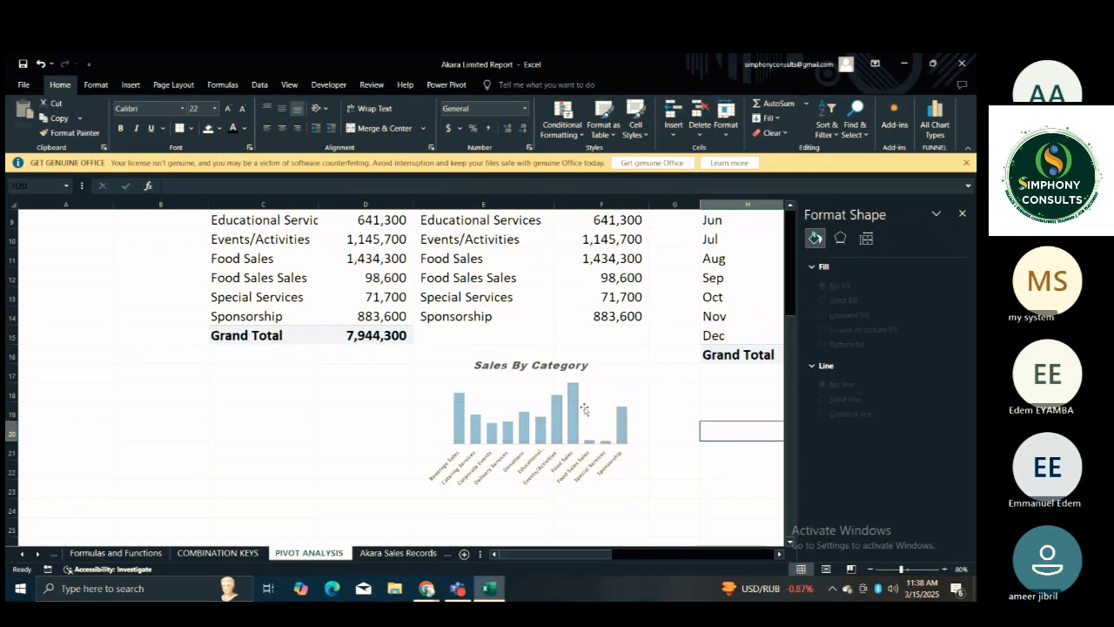
Insert a stacked area chart from the retrieved monthly amounts, Jan to Dec, under SALES BY MONTH.
{"action": "left_click", "coordinate": [673, 414]}
{"action": "key", "text": "Up"}
{"action": "key", "text": "Up"}
{"action": "key", "text": "Up"}
{"action": "key", "text": "Up"}
{"action": "key", "text": "Up"}
{"action": "key", "text": "Up"}
{"action": "key", "text": "Up"}
{"action": "key", "text": "Up"}
{"action": "key", "text": "Up"}
{"action": "key", "text": "Up"}
{"action": "key", "text": "Up"}
{"action": "key", "text": "Up"}
{"action": "key", "text": "Up"}
{"action": "key", "text": "Up"}
{"action": "key", "text": "Up"}
{"action": "key", "text": "Up"}
{"action": "key", "text": "Up"}
{"action": "key", "text": "Up"}
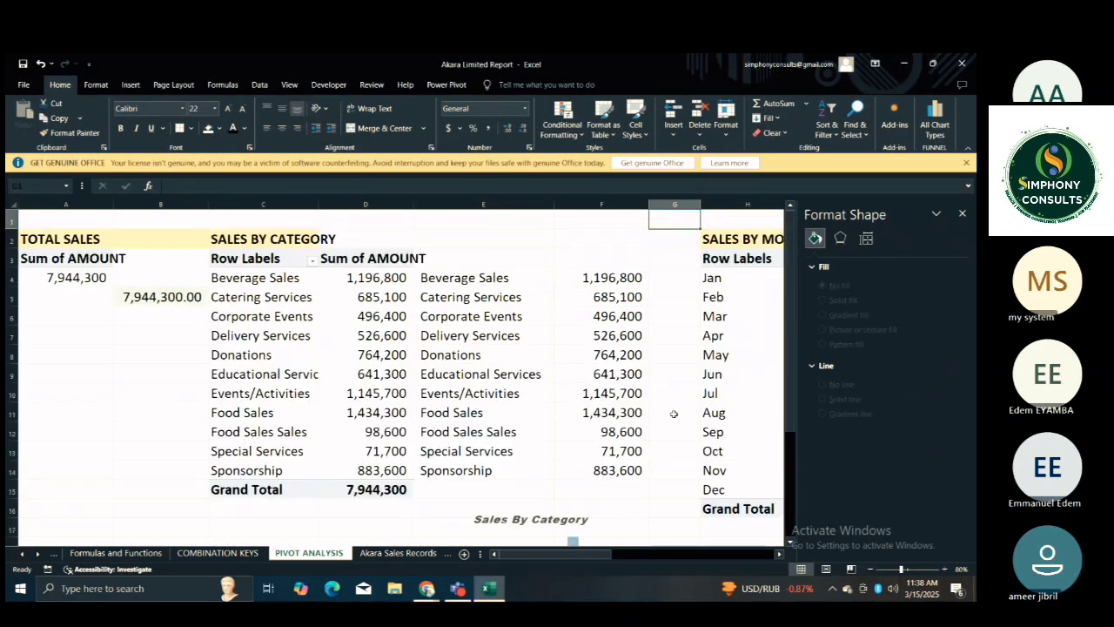
{"action": "key", "text": "Right"}
{"action": "key", "text": "Right"}
{"action": "key", "text": "Right"}
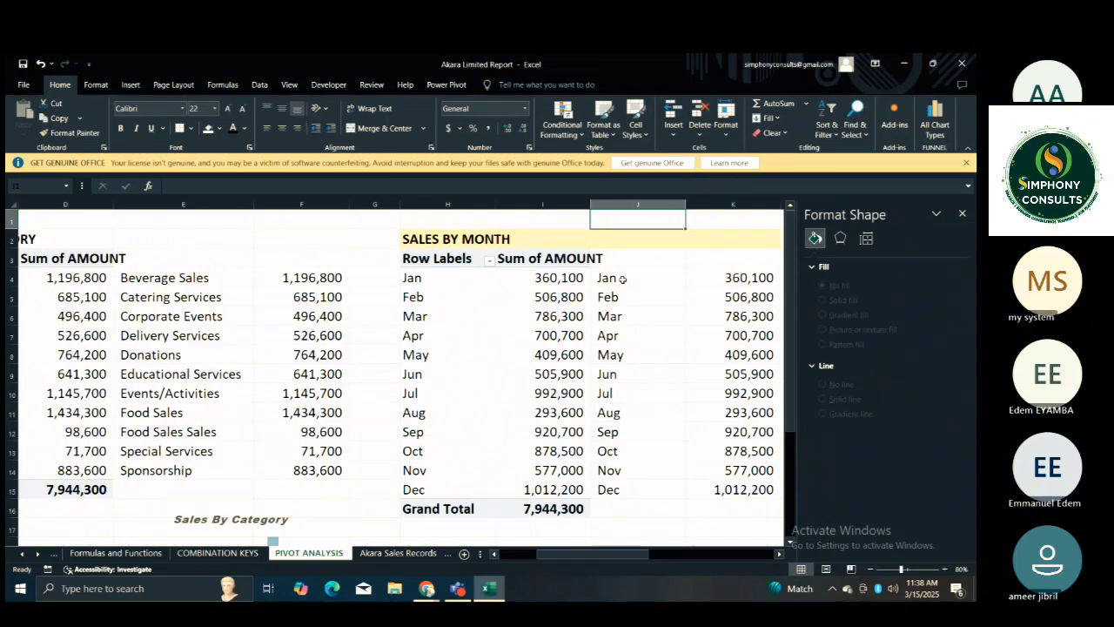
{"action": "key", "text": "Right"}
{"action": "key", "text": "Right"}
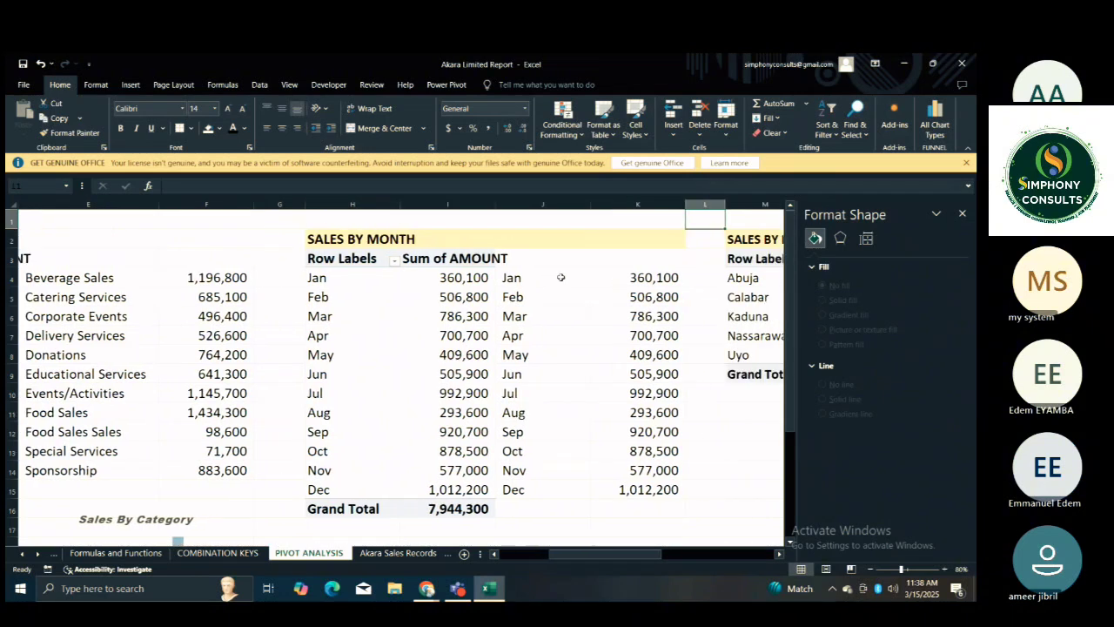
{"action": "mouse_move", "coordinate": [561, 277]}
{"action": "left_mouse_down"}
{"action": "mouse_move", "coordinate": [705, 495]}
{"action": "mouse_move", "coordinate": [682, 492]}
{"action": "left_mouse_up"}
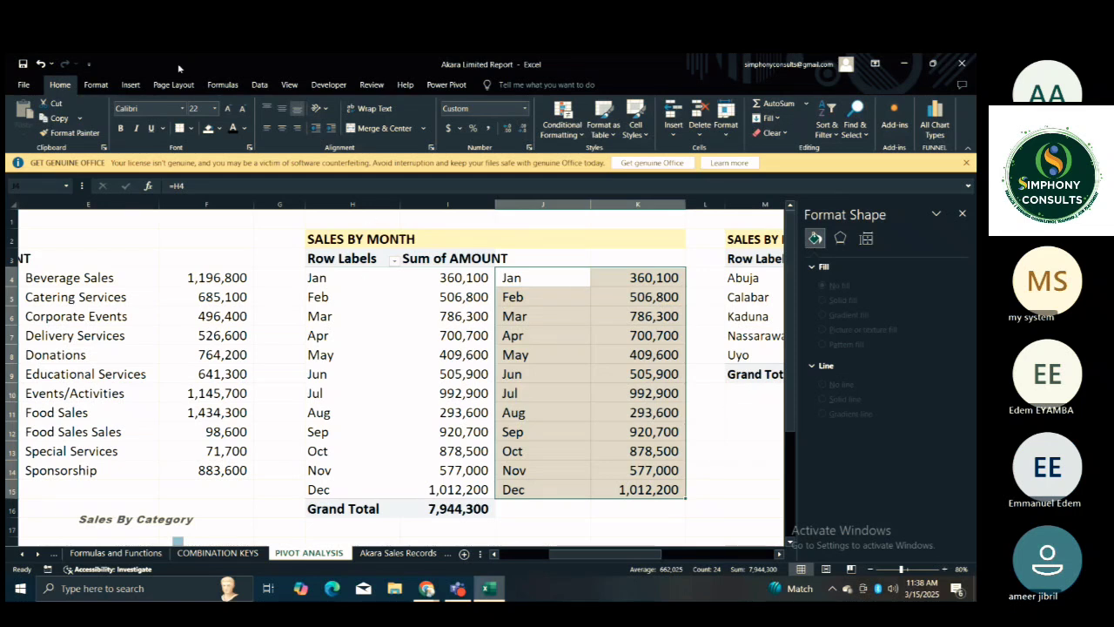
{"action": "left_click", "coordinate": [131, 84]}
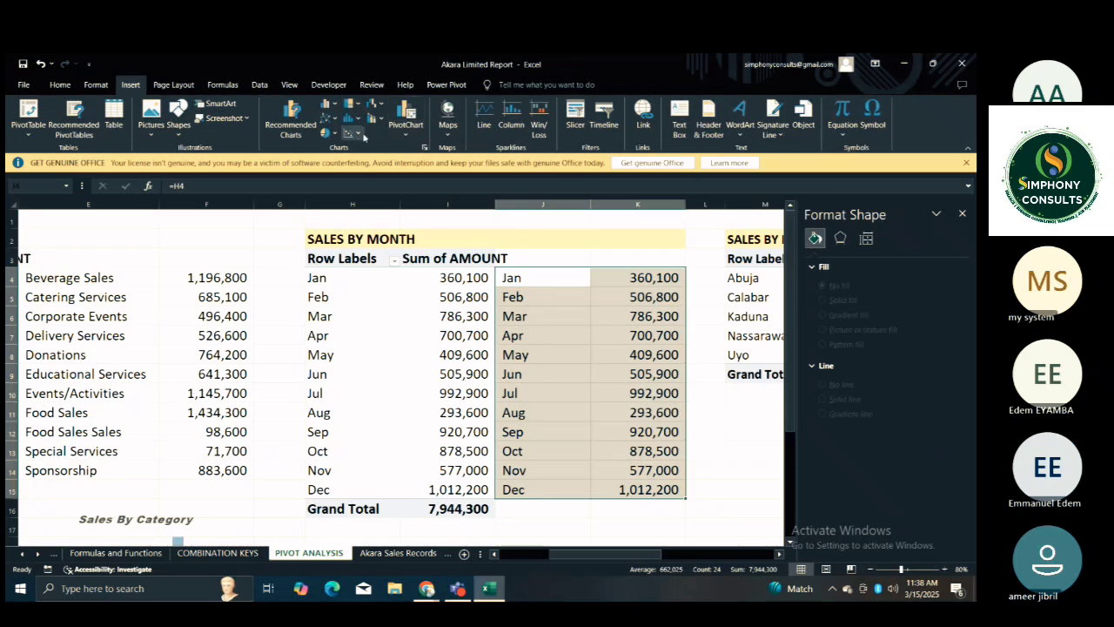
{"action": "left_click", "coordinate": [424, 147]}
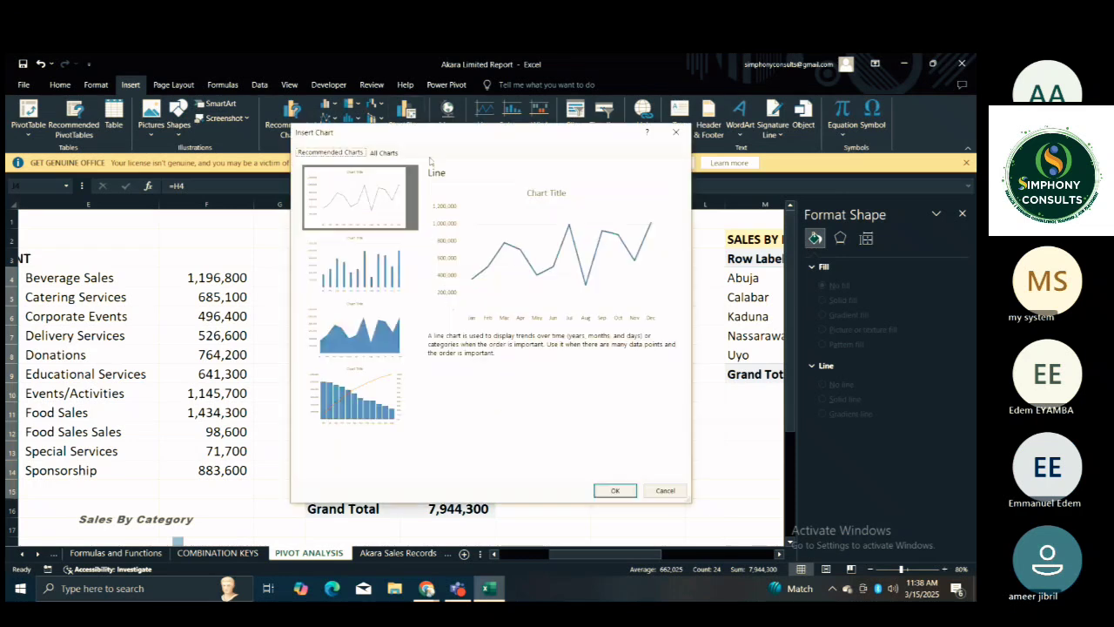
{"action": "left_click", "coordinate": [377, 322]}
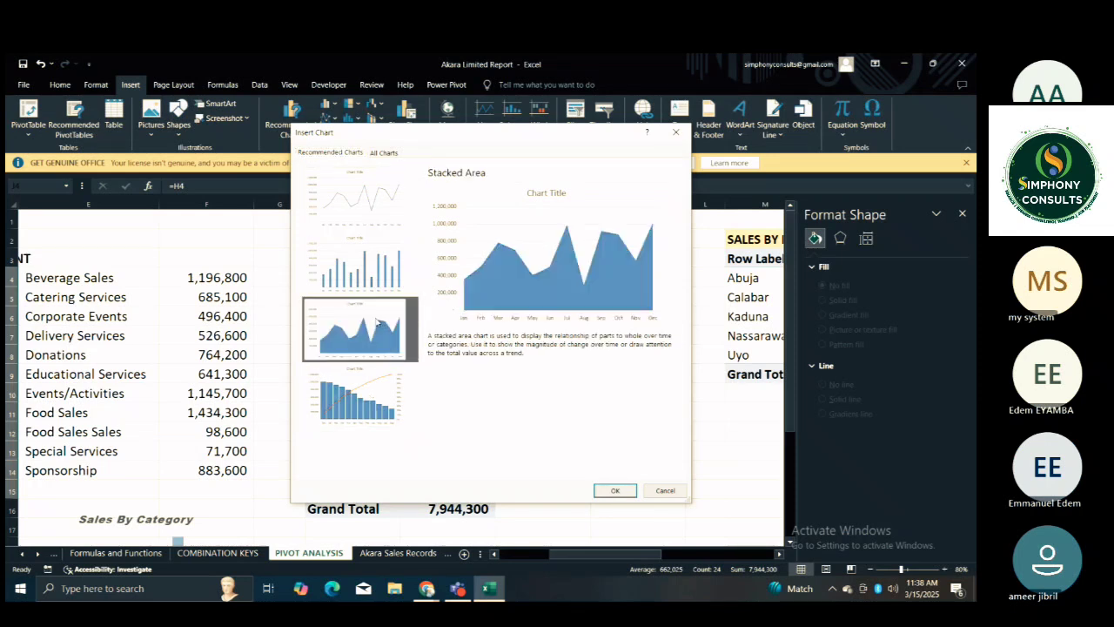
{"action": "left_click", "coordinate": [619, 496]}
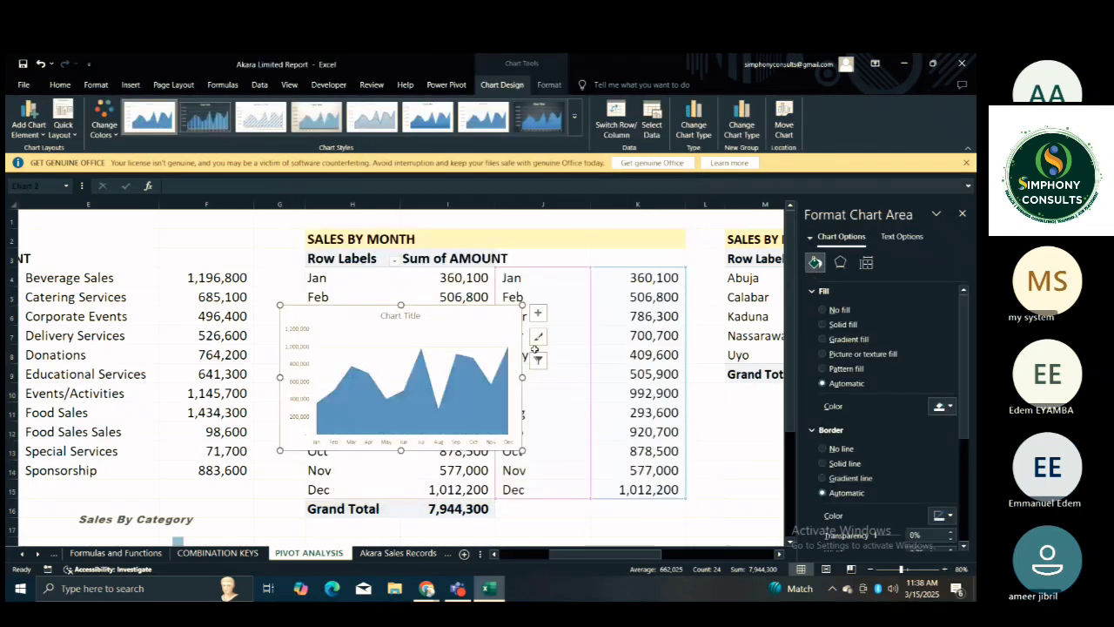
Move the monthly area chart below the retrieved month amounts, clear of the Grand Total row.
{"action": "left_click_drag", "start_coordinate": [475, 326], "coordinate": [708, 535]}
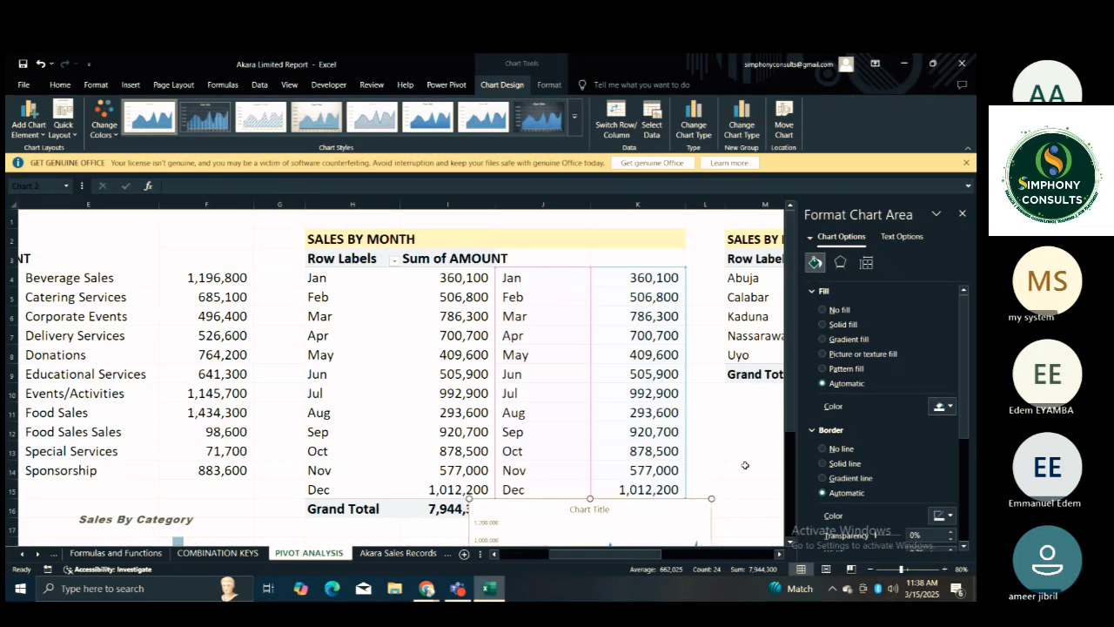
{"action": "left_click", "coordinate": [745, 465]}
{"action": "key", "text": "Down"}
{"action": "key", "text": "Down"}
{"action": "key", "text": "Down"}
{"action": "key", "text": "Down"}
{"action": "key", "text": "Down"}
{"action": "key", "text": "Down"}
{"action": "key", "text": "Down"}
{"action": "key", "text": "Down"}
{"action": "key", "text": "Down"}
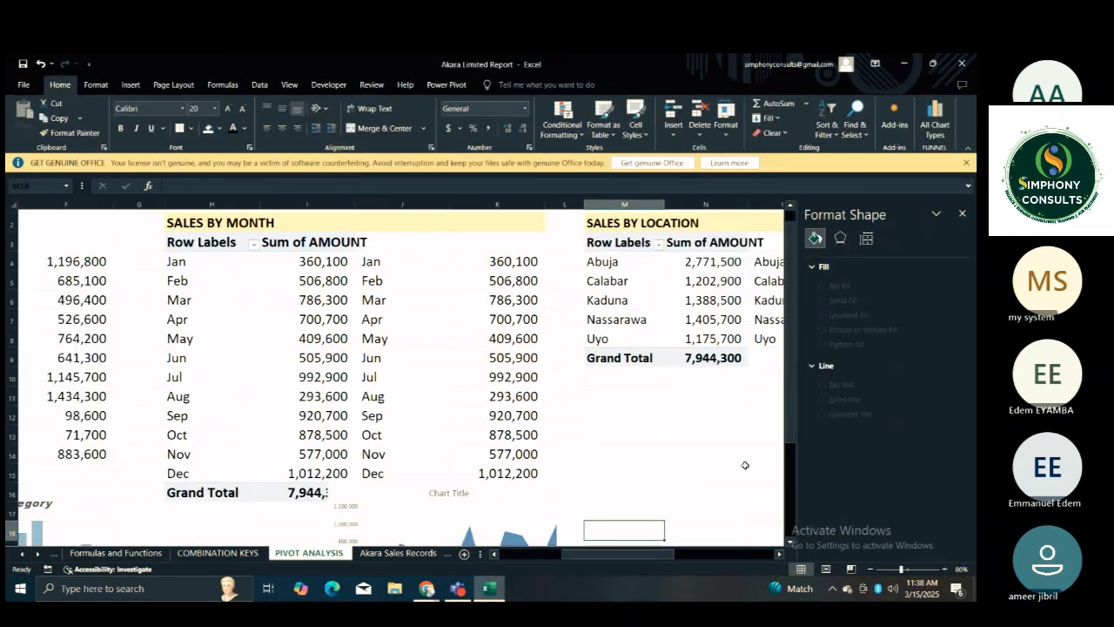
{"action": "key", "text": "Left"}
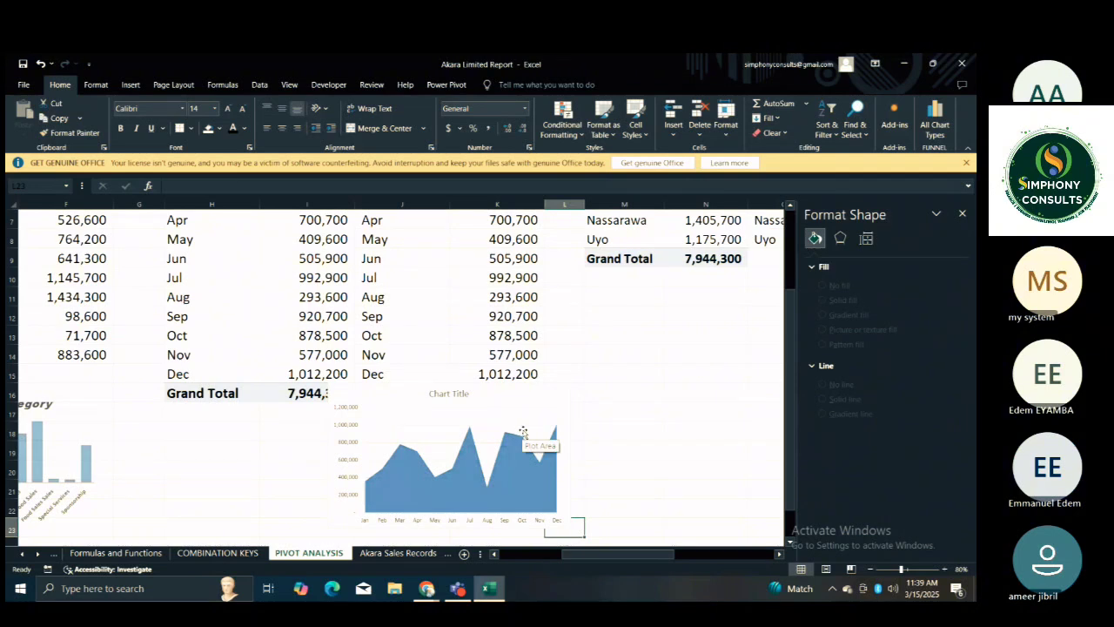
{"action": "left_click", "coordinate": [554, 442]}
{"action": "left_click_drag", "start_coordinate": [554, 442], "coordinate": [571, 450]}
{"action": "left_click", "coordinate": [621, 450]}
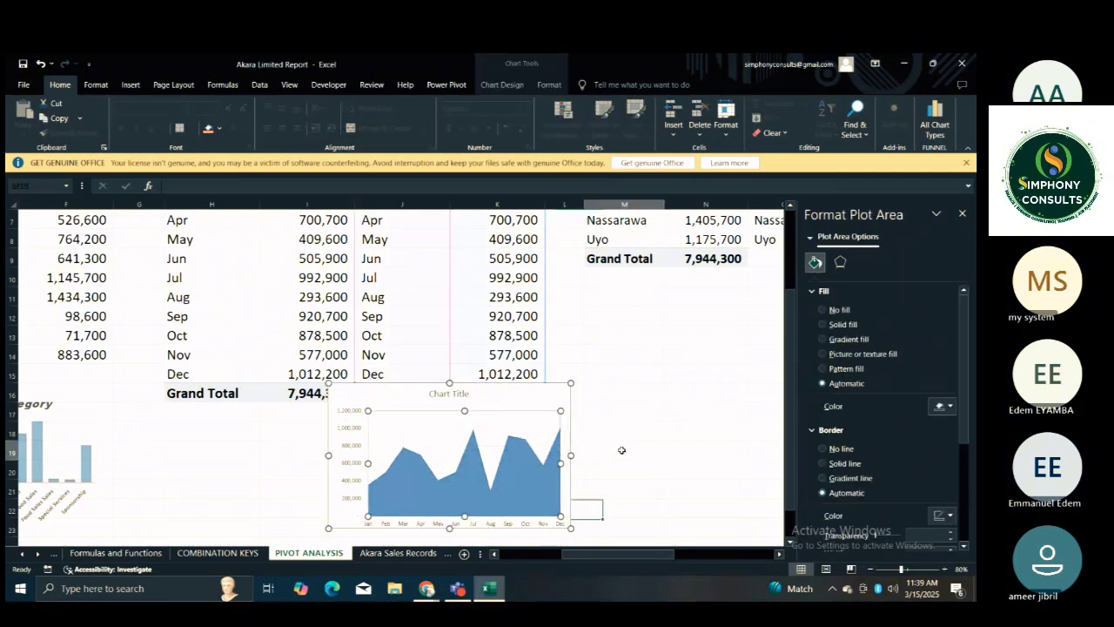
{"action": "left_click_drag", "start_coordinate": [532, 399], "coordinate": [589, 409]}
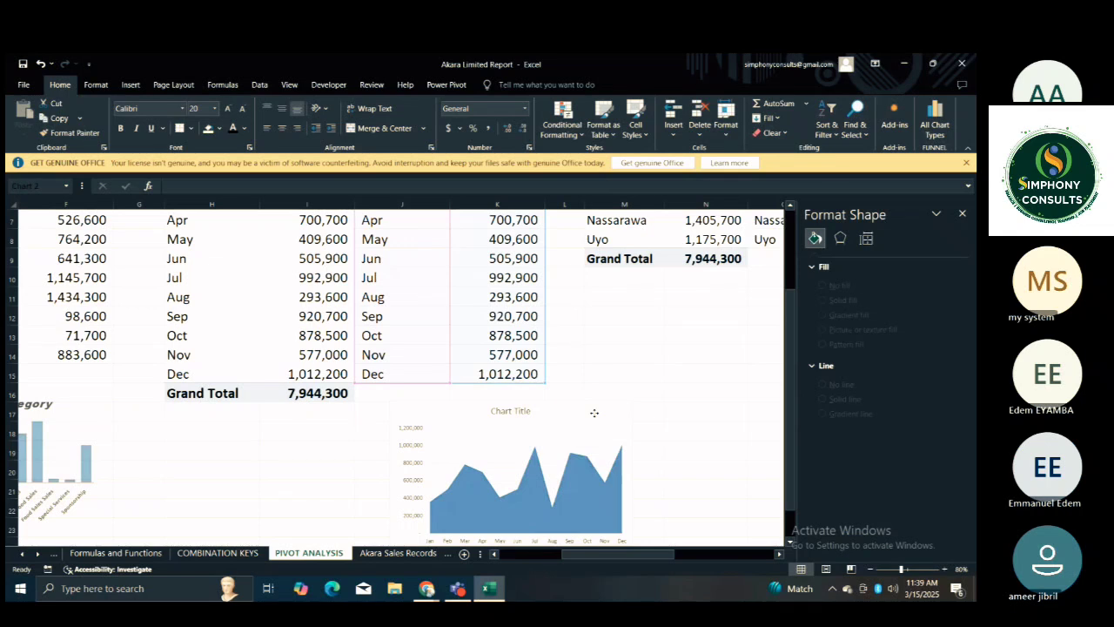
{"action": "left_click", "coordinate": [689, 384]}
{"action": "key", "text": "Down"}
{"action": "key", "text": "Down"}
{"action": "key", "text": "Down"}
{"action": "key", "text": "Down"}
{"action": "key", "text": "Down"}
{"action": "key", "text": "Down"}
{"action": "key", "text": "Down"}
{"action": "key", "text": "Down"}
{"action": "key", "text": "Down"}
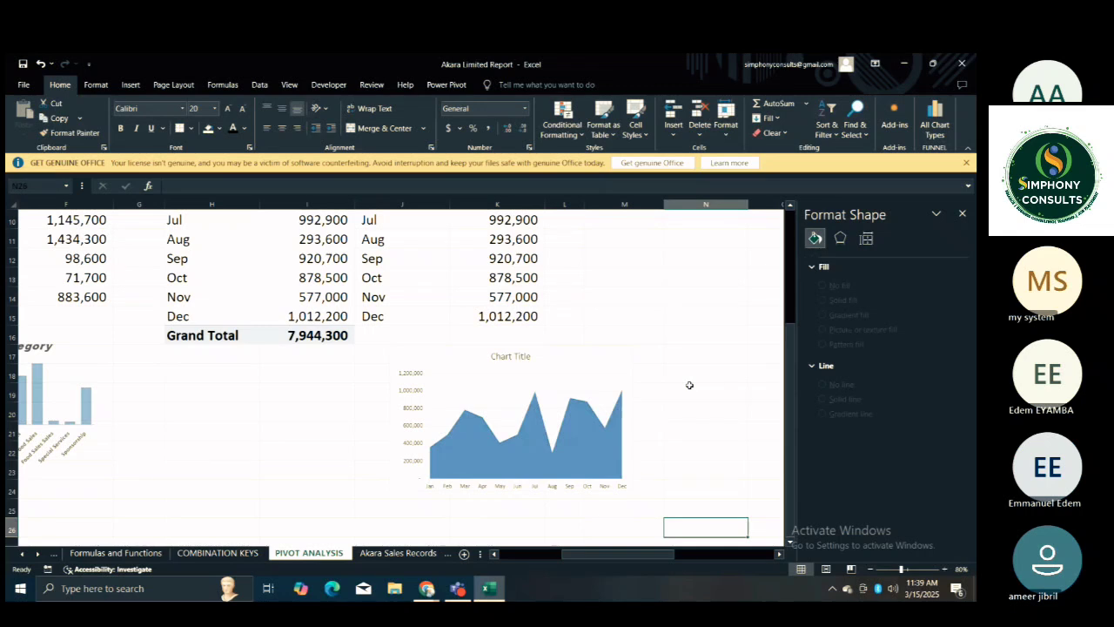
{"action": "left_click", "coordinate": [698, 336]}
{"action": "key", "text": "Up"}
{"action": "key", "text": "Up"}
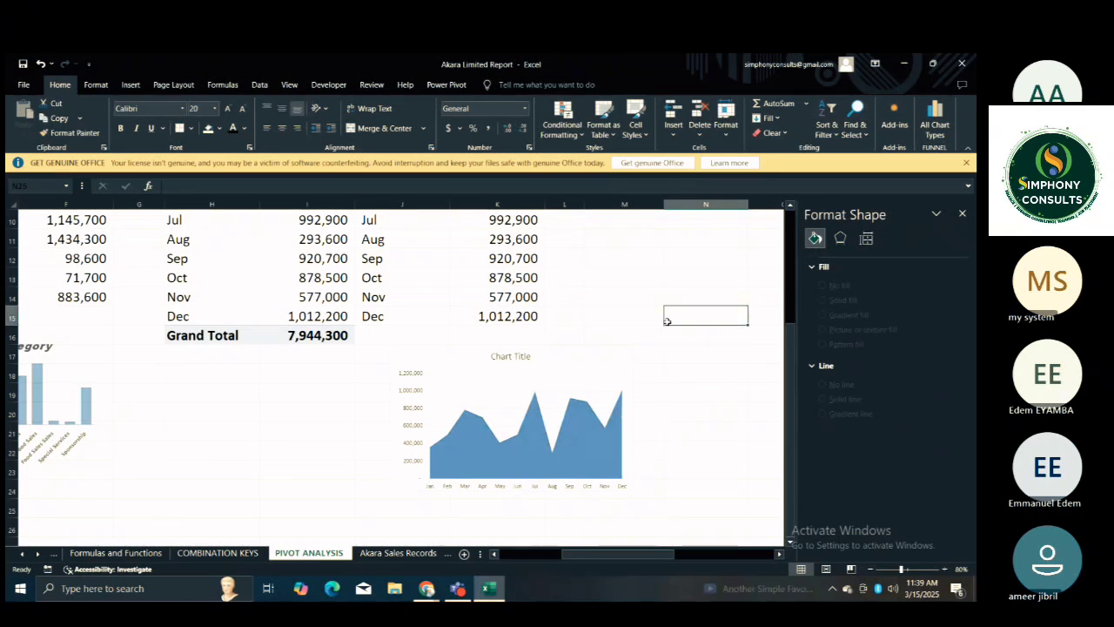
Review the SALES BY MONTH and SALES BY LOCATION tables with their retrieved amounts and the monthly area chart.
{"action": "key", "text": "Up"}
{"action": "key", "text": "Up"}
{"action": "key", "text": "Up"}
{"action": "key", "text": "Up"}
{"action": "key", "text": "Up"}
{"action": "key", "text": "Up"}
{"action": "key", "text": "Up"}
{"action": "key", "text": "Up"}
{"action": "key", "text": "Up"}
{"action": "key", "text": "Up"}
{"action": "key", "text": "Up"}
{"action": "key", "text": "Up"}
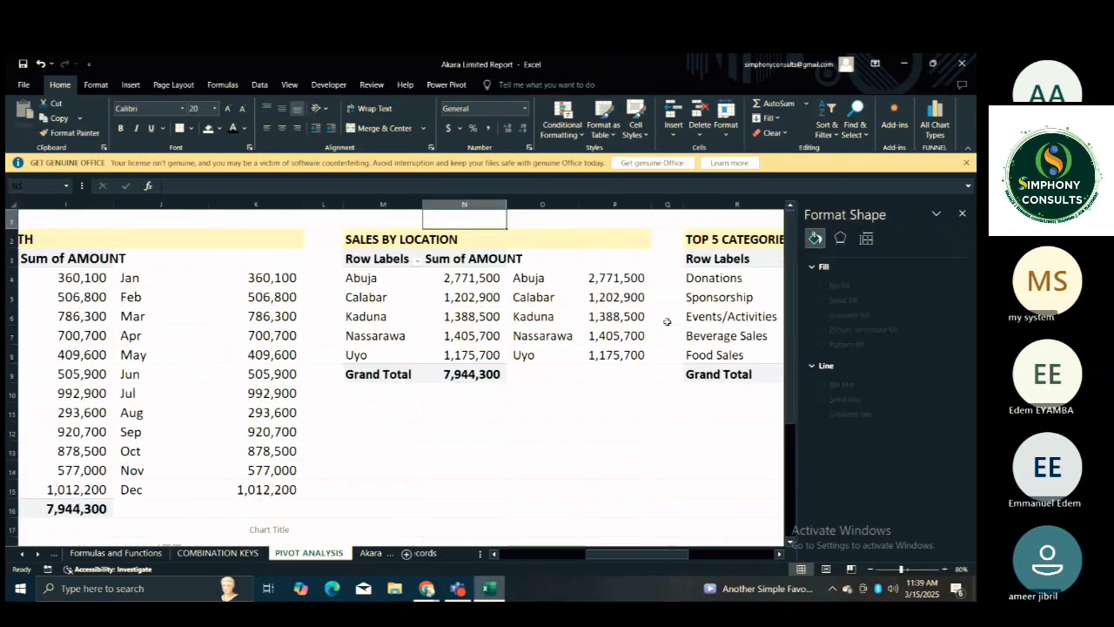
{"action": "key", "text": "Left"}
{"action": "key", "text": "Left"}
{"action": "key", "text": "Left"}
{"action": "key", "text": "Left"}
{"action": "key", "text": "Left"}
{"action": "key", "text": "Left"}
{"action": "key", "text": "Left"}
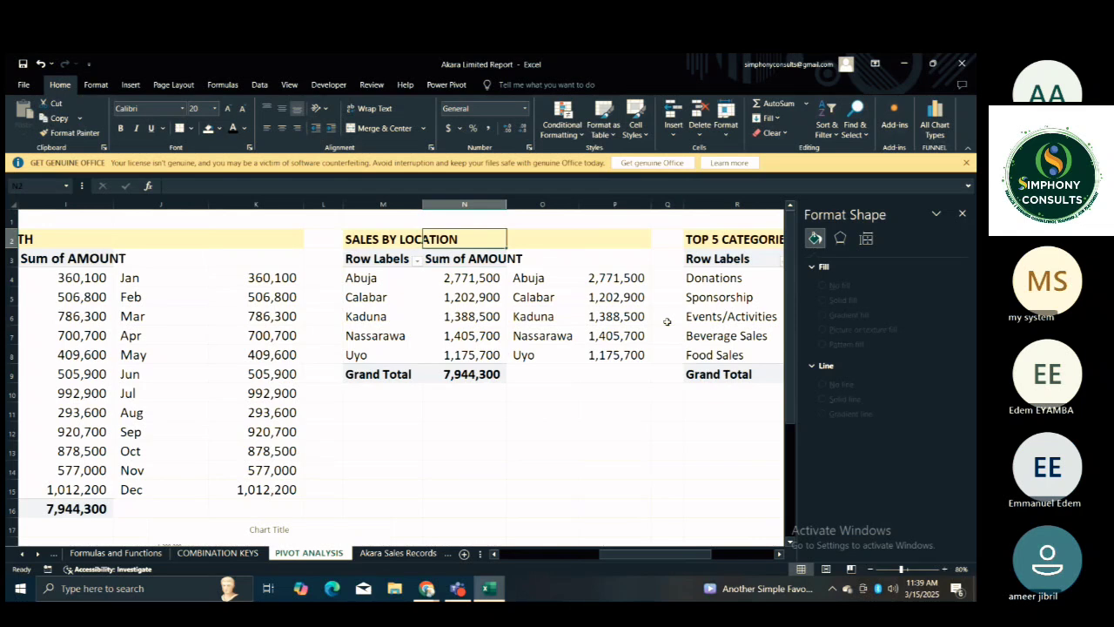
{"action": "key", "text": "Down"}
{"action": "key", "text": "Down"}
{"action": "key", "text": "Down"}
{"action": "key", "text": "Down"}
{"action": "key", "text": "Down"}
{"action": "key", "text": "Down"}
{"action": "key", "text": "Down"}
{"action": "key", "text": "Down"}
{"action": "key", "text": "Down"}
{"action": "key", "text": "Down"}
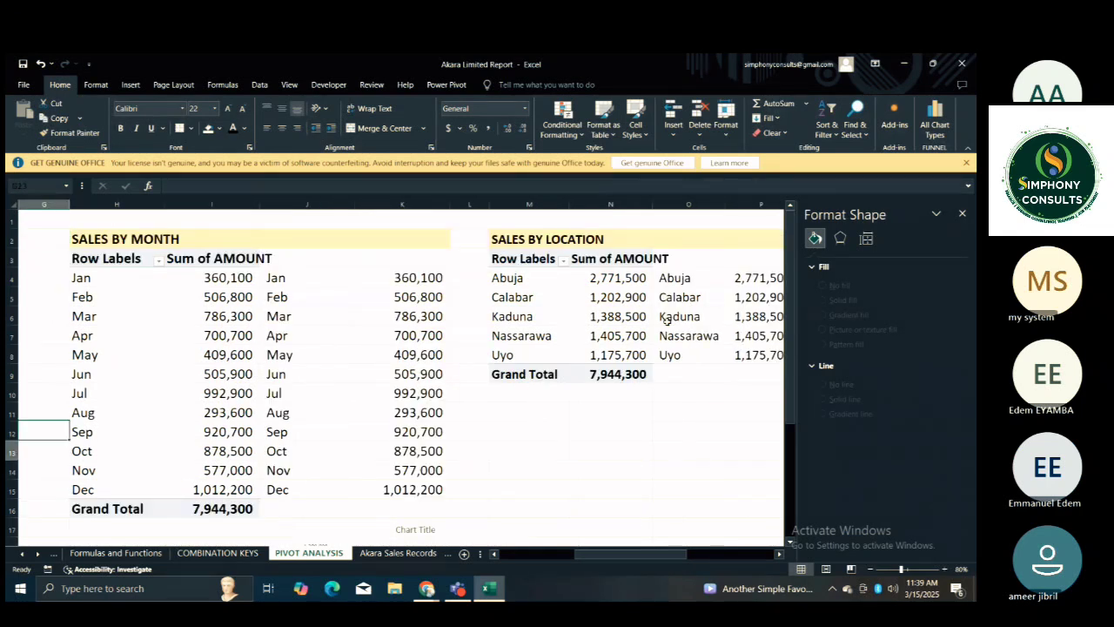
{"action": "key", "text": "Down"}
{"action": "key", "text": "Down"}
{"action": "key", "text": "Down"}
{"action": "key", "text": "Down"}
{"action": "key", "text": "Down"}
{"action": "key", "text": "Down"}
{"action": "key", "text": "Down"}
{"action": "key", "text": "Down"}
{"action": "key", "text": "Down"}
{"action": "key", "text": "Down"}
{"action": "key", "text": "Down"}
{"action": "key", "text": "Down"}
{"action": "key", "text": "Down"}
{"action": "key", "text": "Down"}
{"action": "key", "text": "Down"}
{"action": "key", "text": "Down"}
{"action": "key", "text": "Down"}
{"action": "key", "text": "Left"}
{"action": "key", "text": "Left"}
{"action": "key", "text": "Left"}
{"action": "key", "text": "Right"}
{"action": "key", "text": "Right"}
{"action": "key", "text": "Right"}
{"action": "key", "text": "Right"}
{"action": "key", "text": "Right"}
{"action": "key", "text": "Right"}
{"action": "key", "text": "Right"}
{"action": "key", "text": "Right"}
{"action": "key", "text": "Right"}
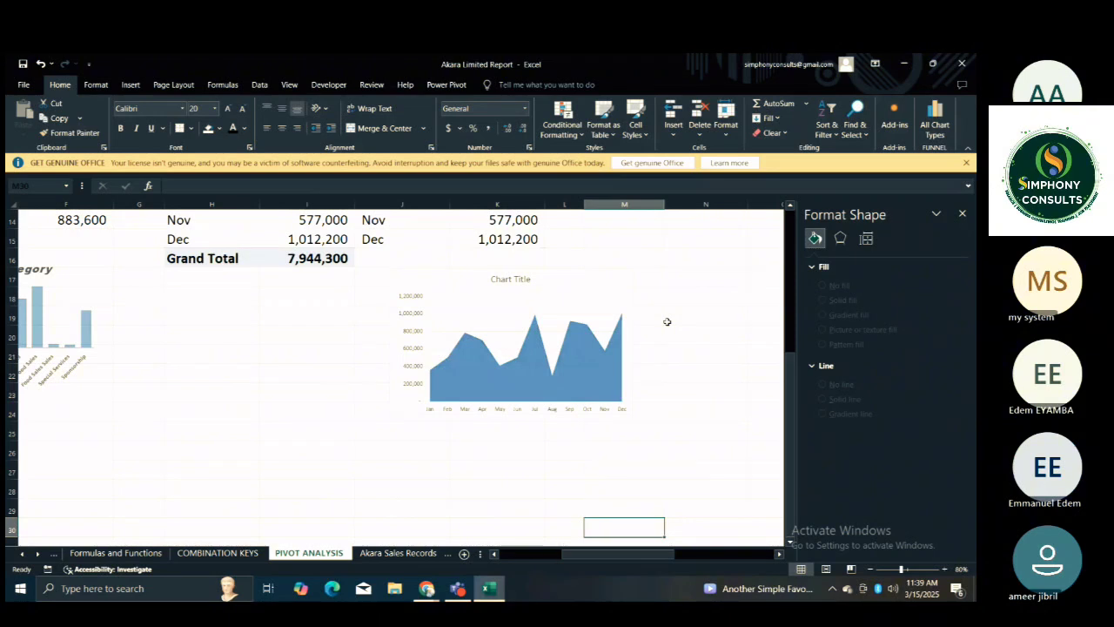
{"action": "key", "text": "Right"}
{"action": "key", "text": "Right"}
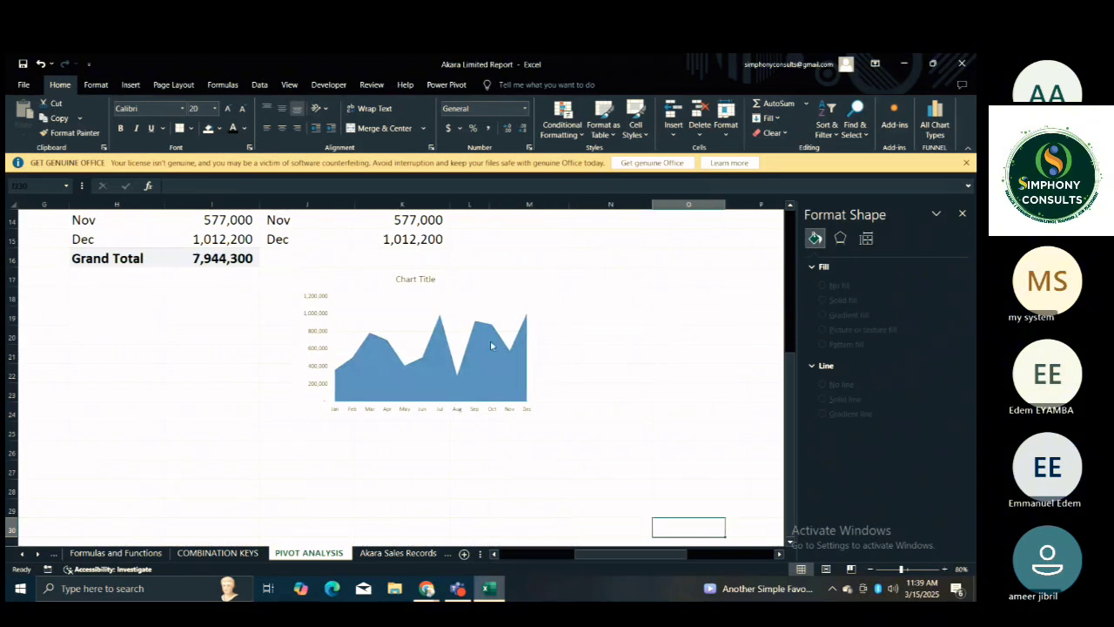
{"action": "left_click", "coordinate": [623, 313]}
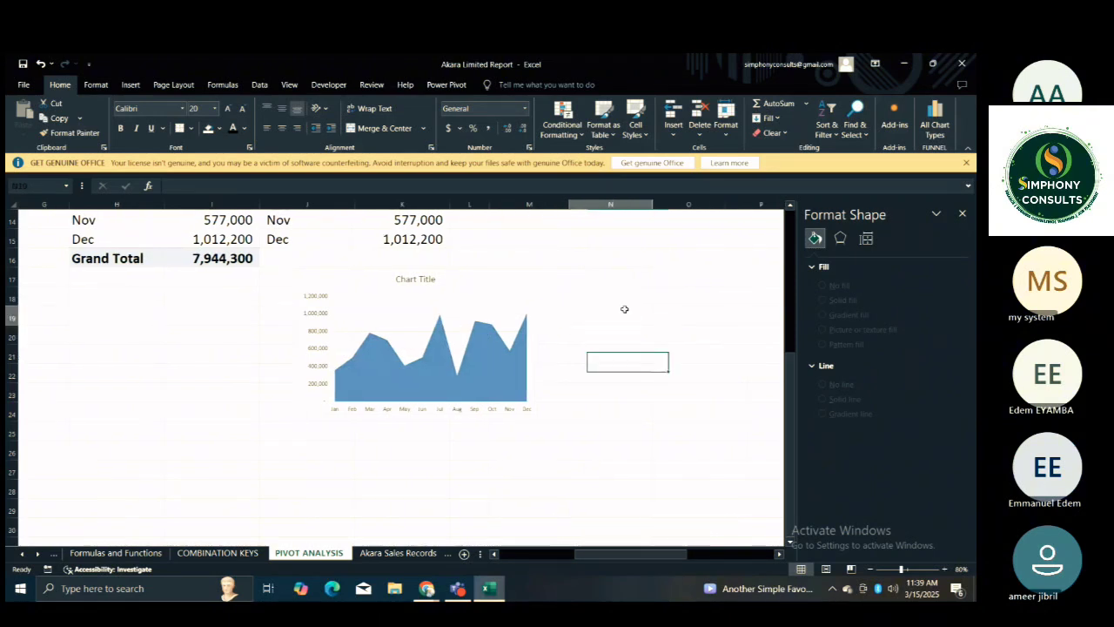
{"action": "left_click", "coordinate": [412, 287]}
{"action": "left_click", "coordinate": [413, 282]}
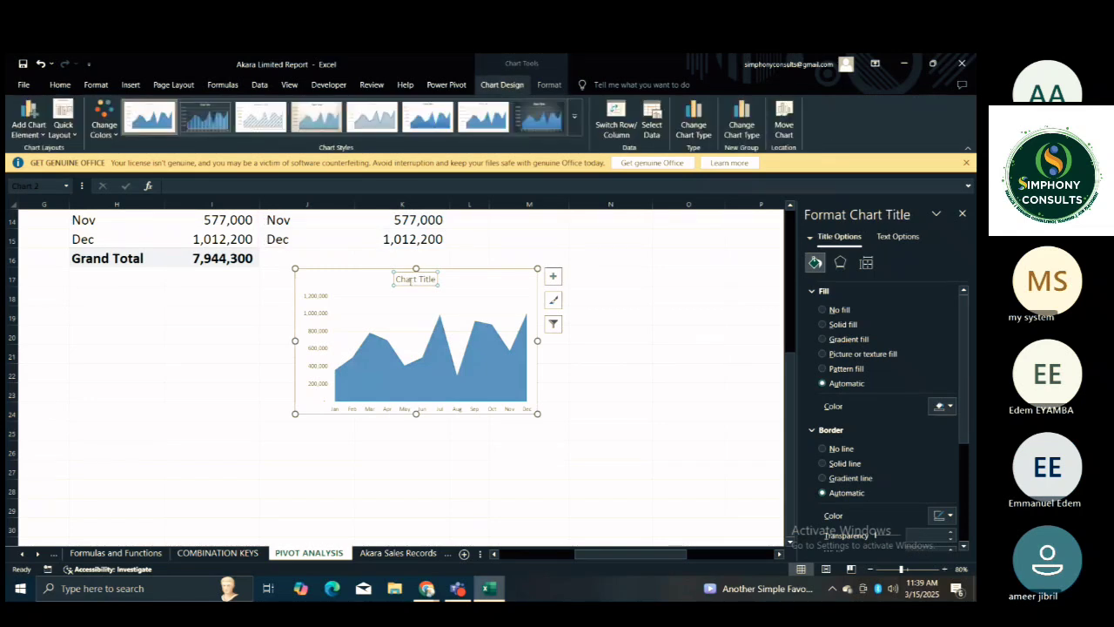
{"action": "key", "text": "ctrl+a"}
{"action": "key", "text": "Delete"}
{"action": "left_click", "coordinate": [410, 281], "text": "ctrl"}
{"action": "key", "text": "ctrl+z"}
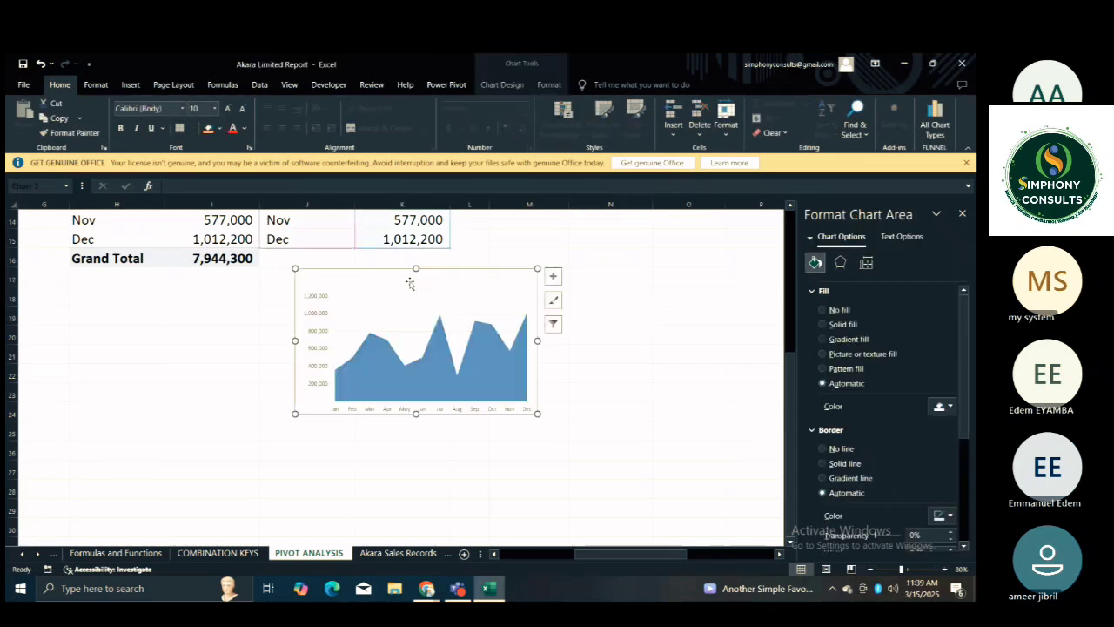
{"action": "left_click", "coordinate": [390, 288]}
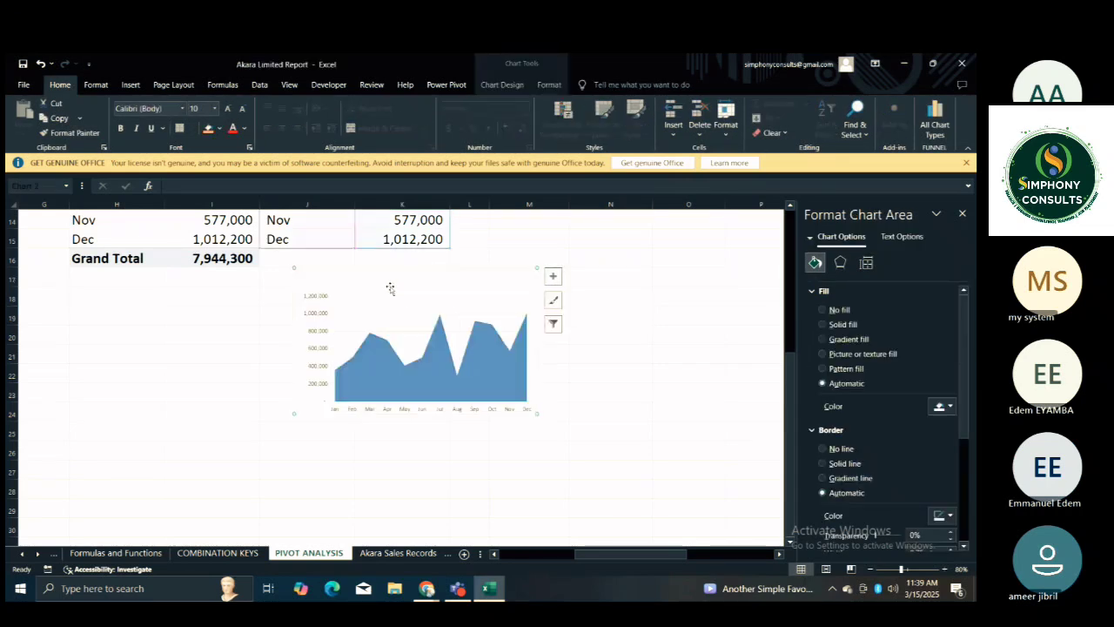
{"action": "left_click", "coordinate": [407, 288]}
{"action": "key", "text": "ctrl+z"}
Change the monthly area chart's title to "Sales By Month".
{"action": "left_click", "coordinate": [416, 280]}
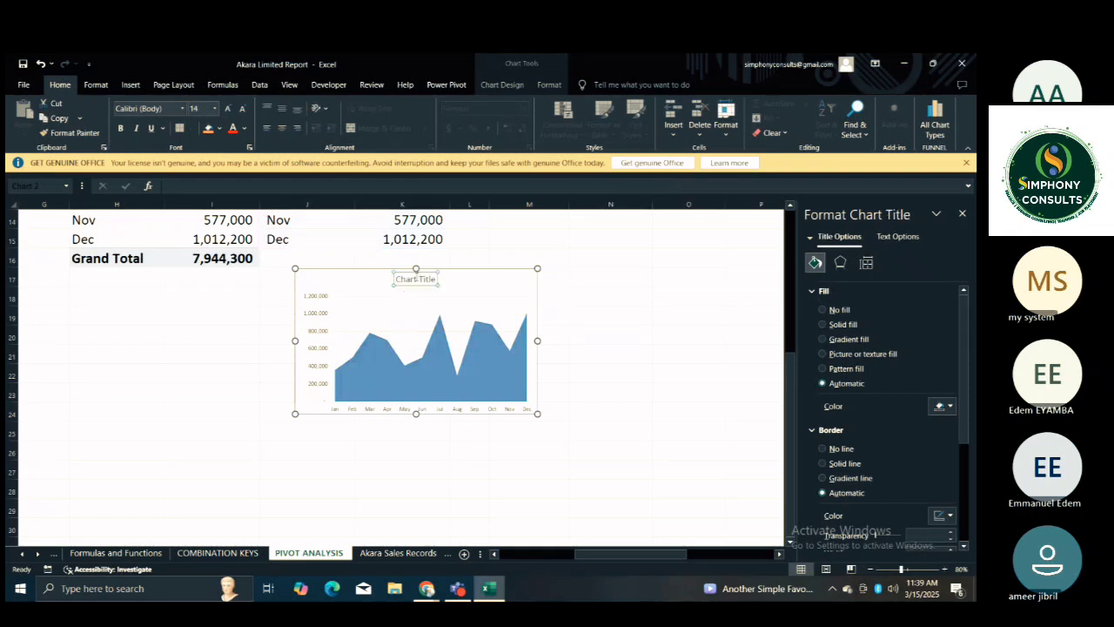
{"action": "triple_click", "coordinate": [416, 280]}
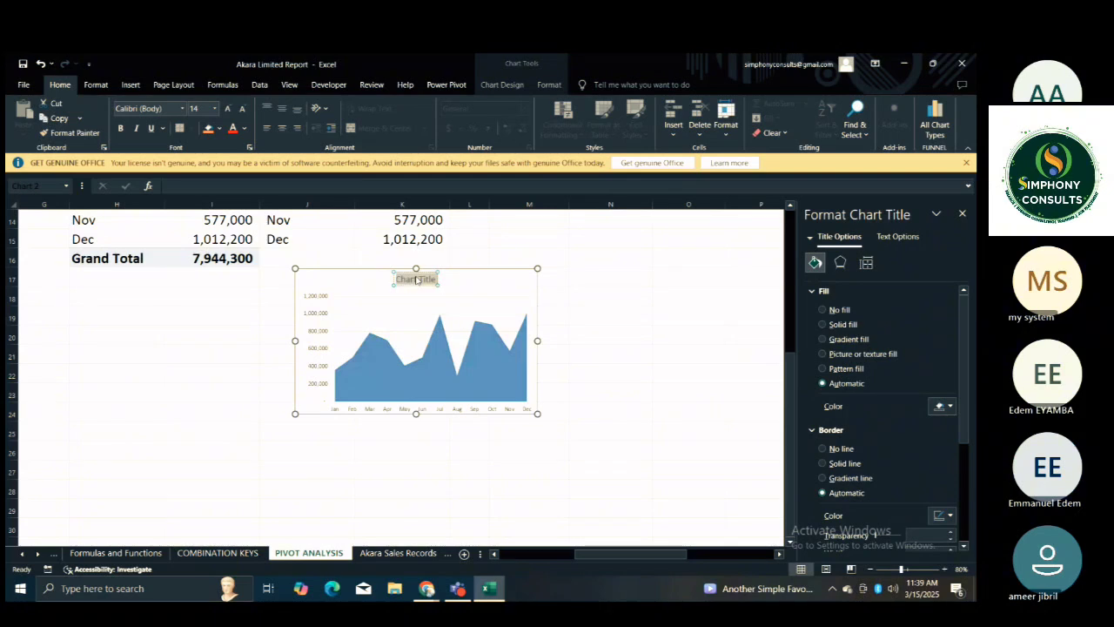
{"action": "type", "text": "Sales B"}
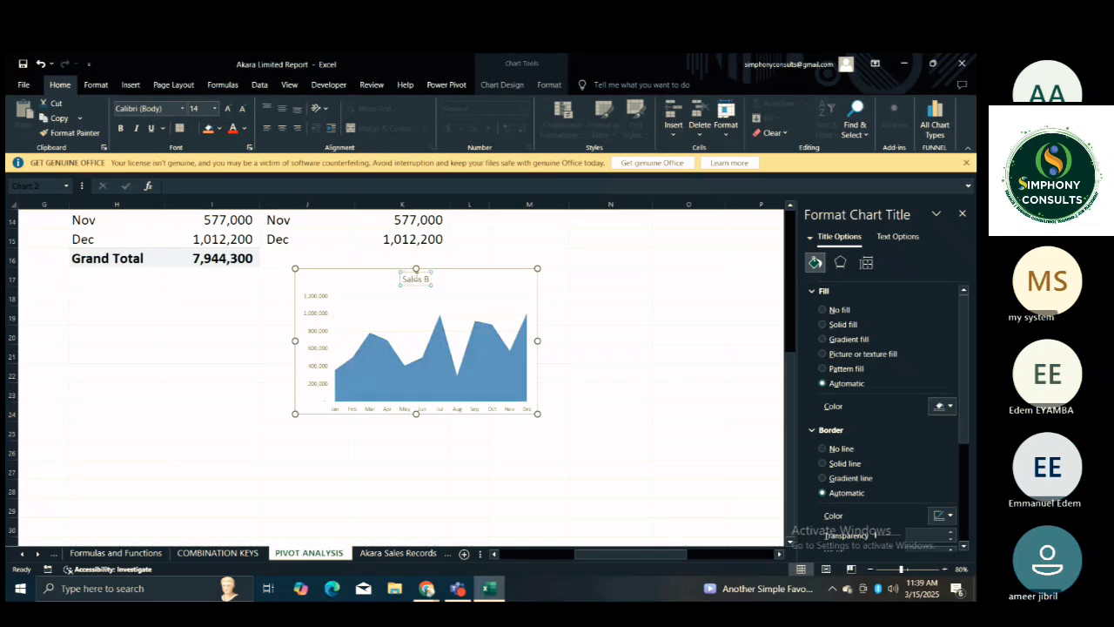
{"action": "type", "text": "y Month"}
{"action": "left_click", "coordinate": [573, 327]}
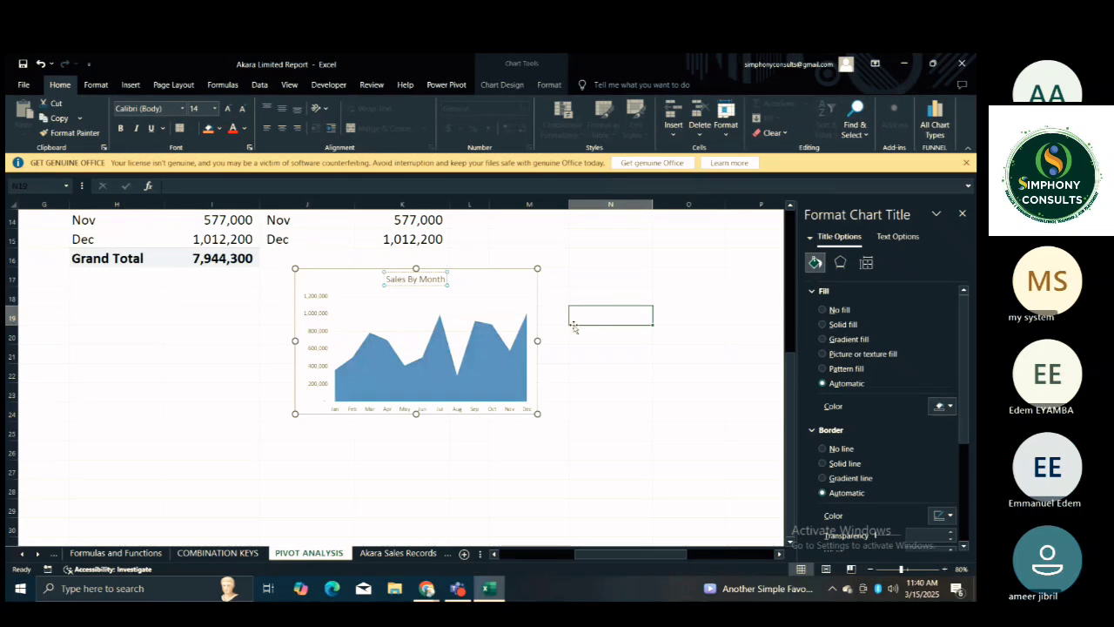
Format the Sales By Month chart title in Arial Black italic.
{"action": "left_click", "coordinate": [416, 278]}
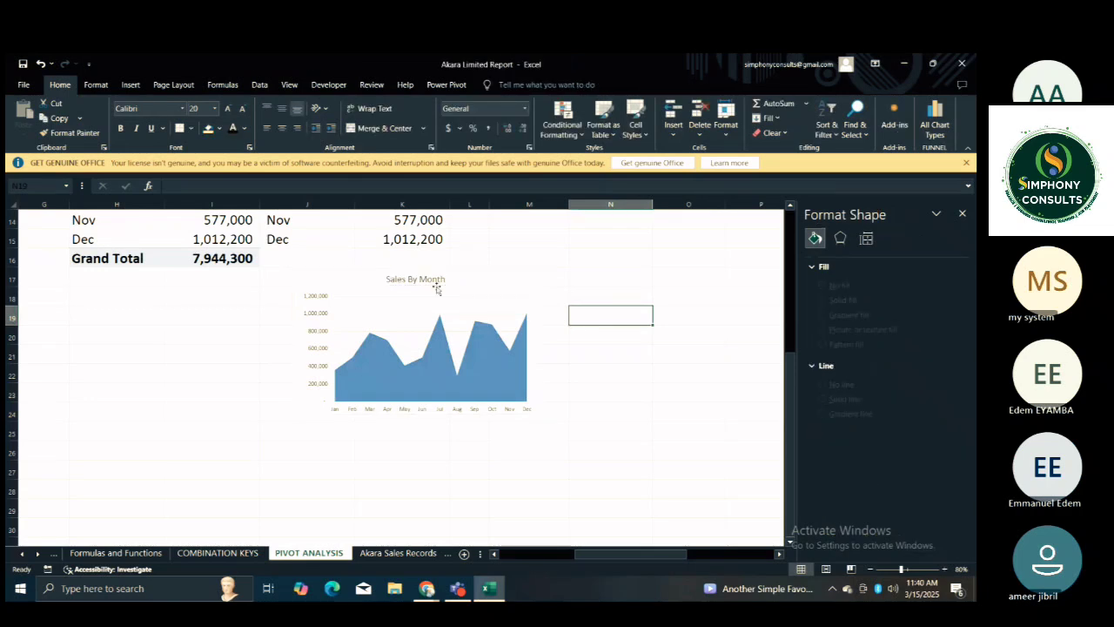
{"action": "left_click", "coordinate": [182, 108]}
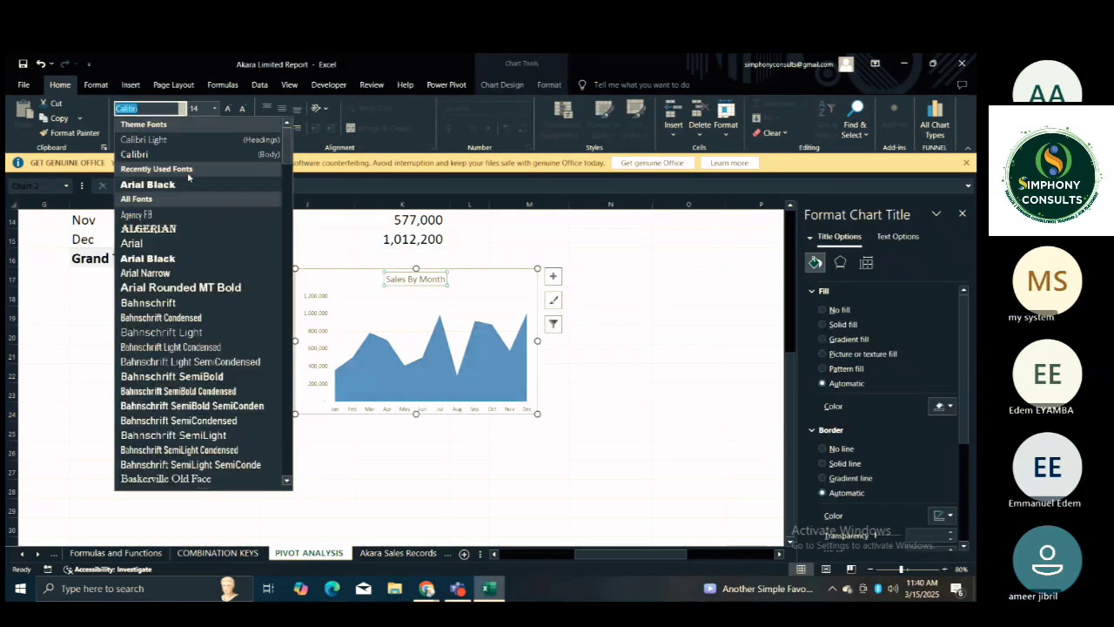
{"action": "left_click", "coordinate": [192, 259]}
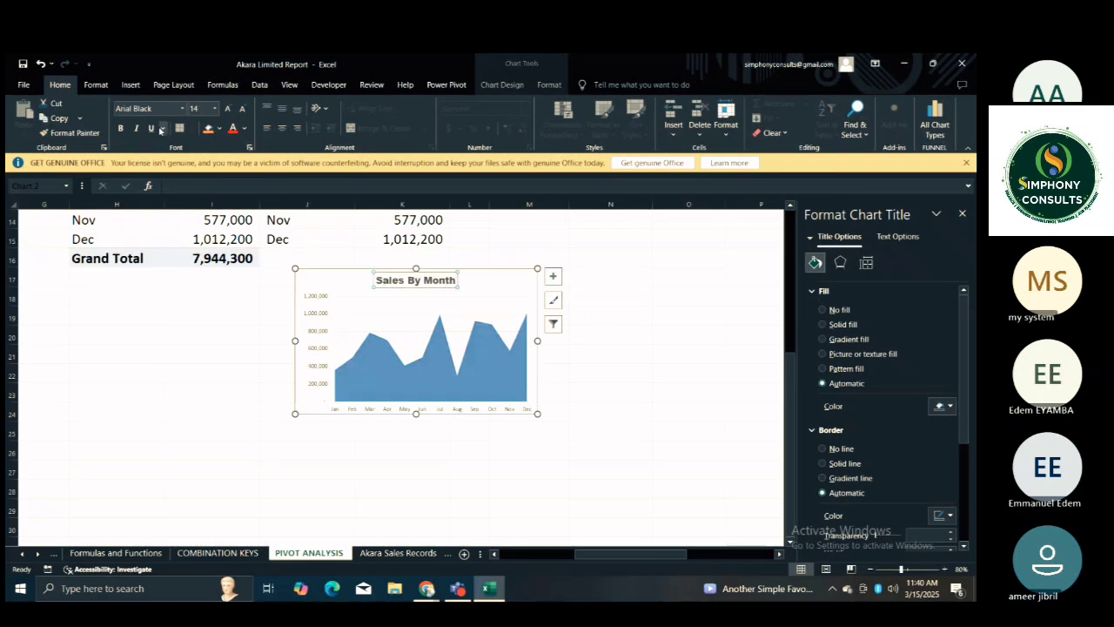
{"action": "left_click", "coordinate": [136, 128]}
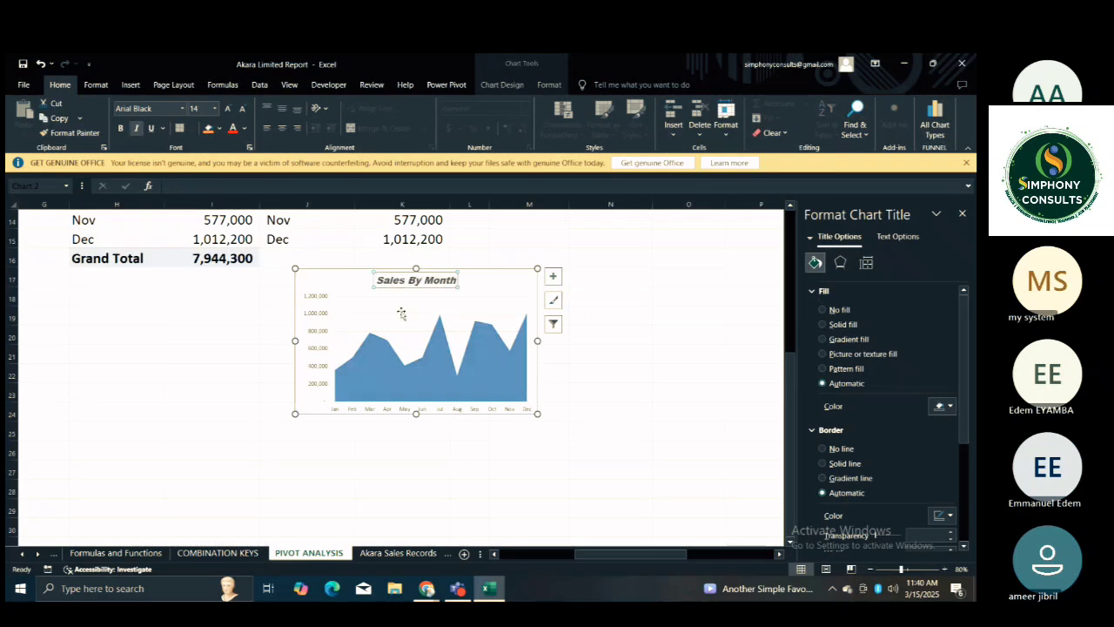
{"action": "left_click", "coordinate": [626, 328]}
Delete the vertical value axis from the Sales By Month chart.
{"action": "left_click", "coordinate": [465, 306]}
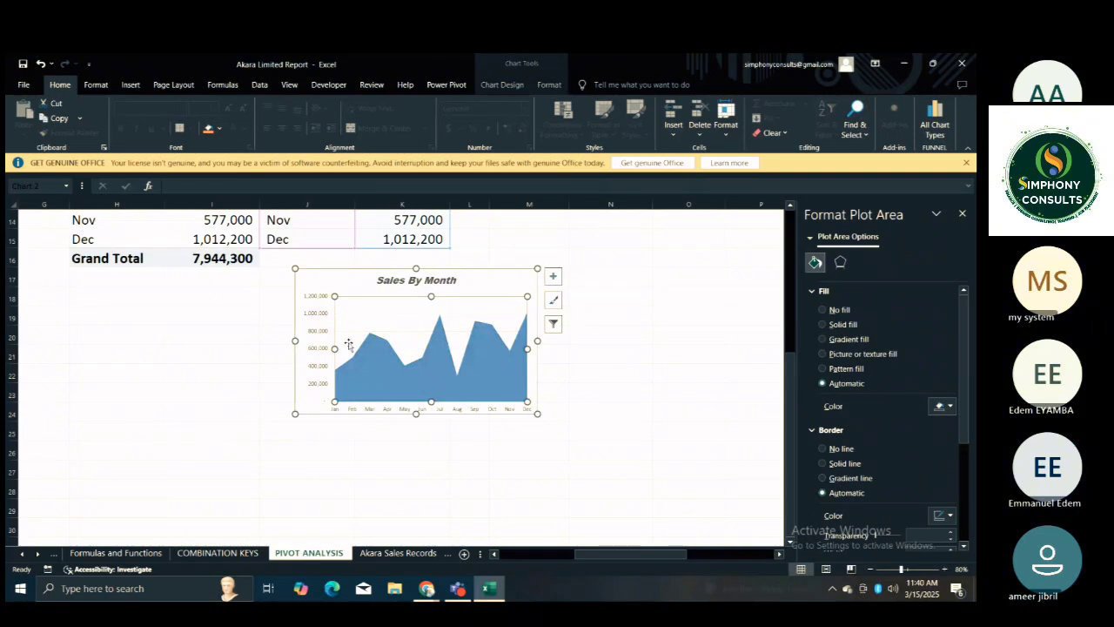
{"action": "left_click", "coordinate": [312, 331]}
{"action": "key", "text": "Delete"}
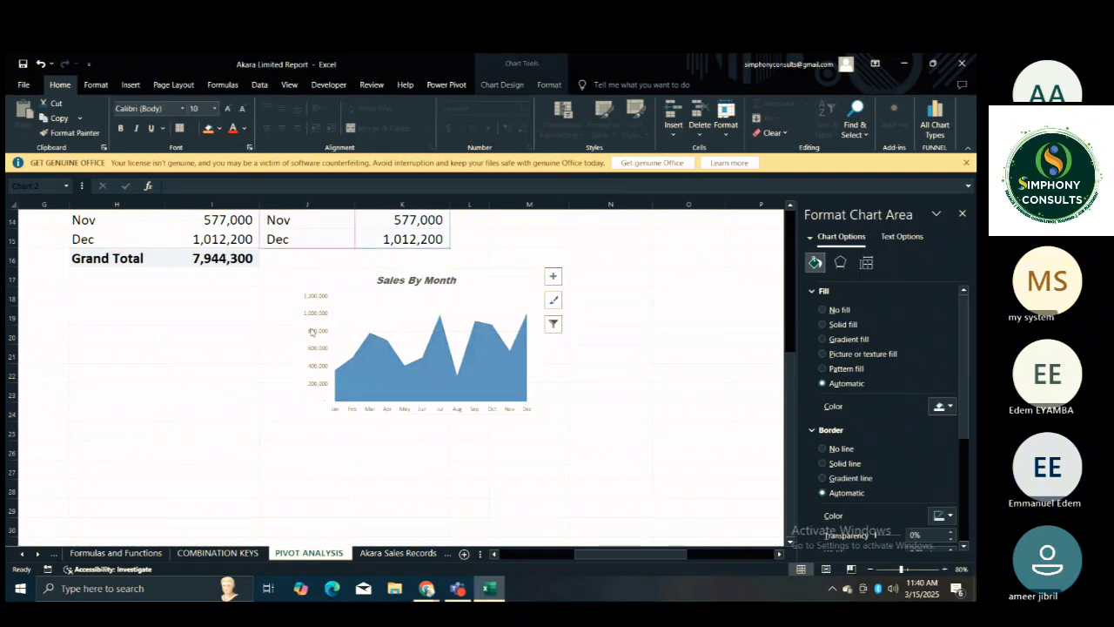
Widen the Sales By Month plot area toward the chart's left edge and shrink the chart slightly from its upper-right corner.
{"action": "left_click", "coordinate": [376, 348]}
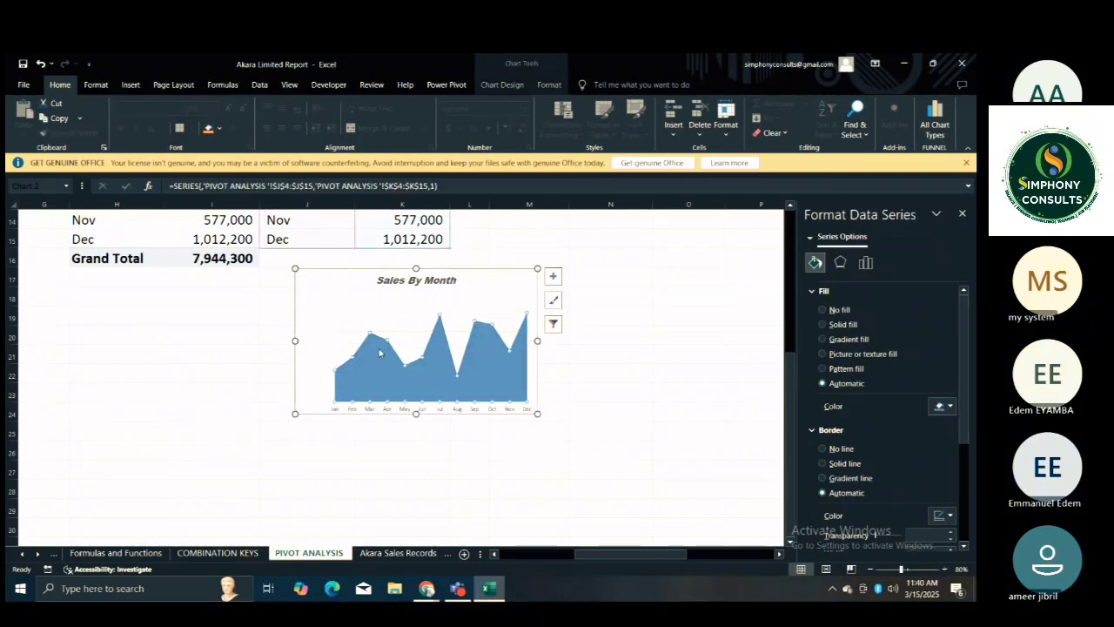
{"action": "left_click", "coordinate": [337, 312]}
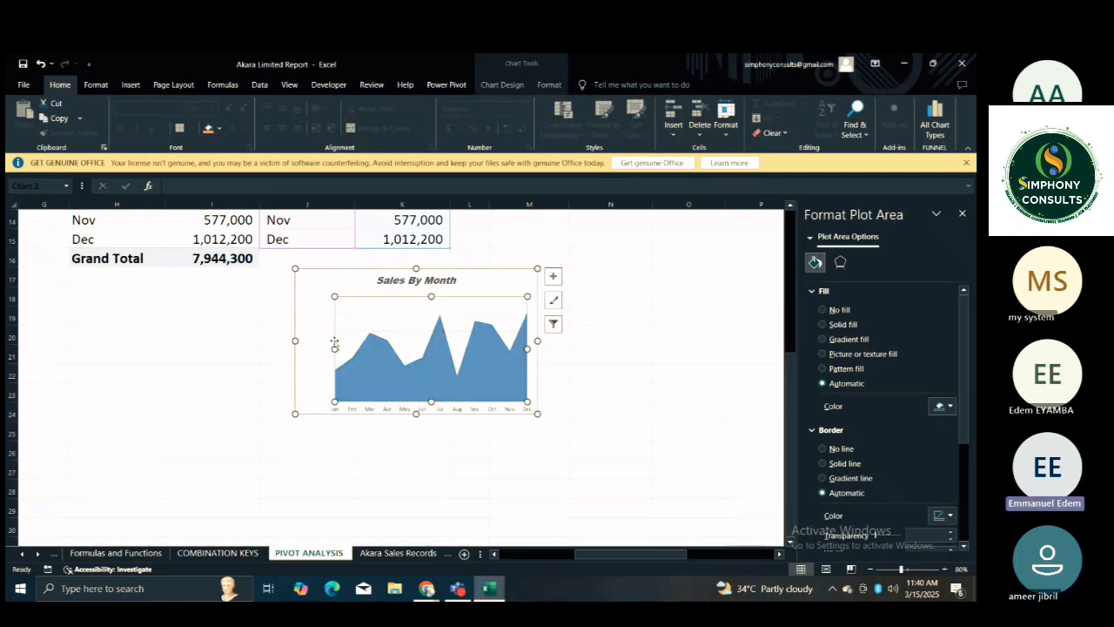
{"action": "left_click_drag", "start_coordinate": [333, 348], "coordinate": [318, 348]}
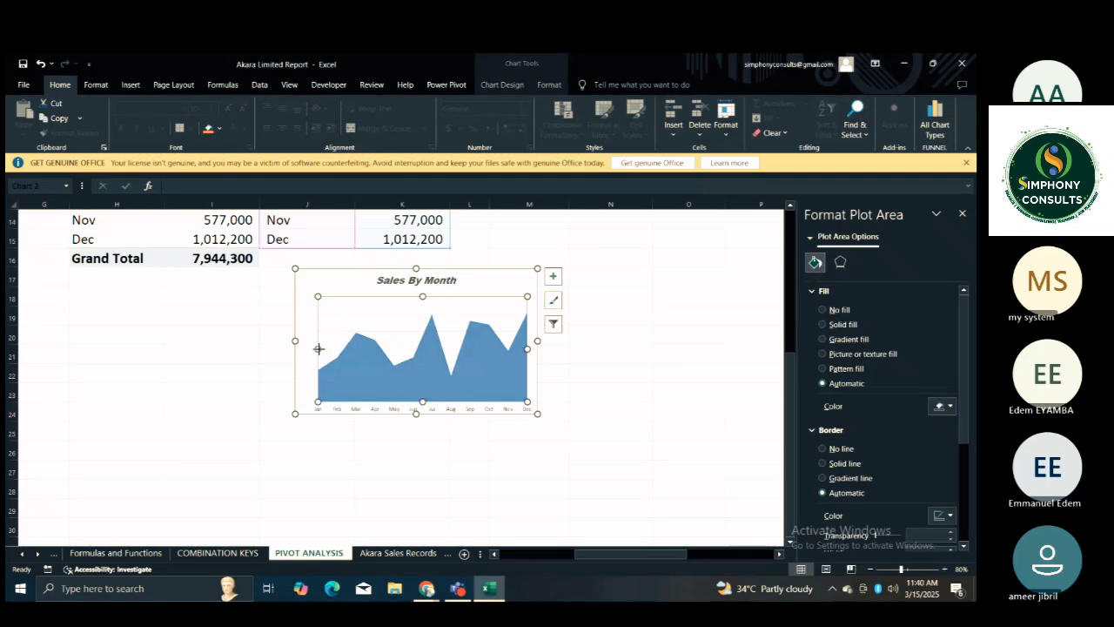
{"action": "left_click_drag", "start_coordinate": [316, 347], "coordinate": [310, 348]}
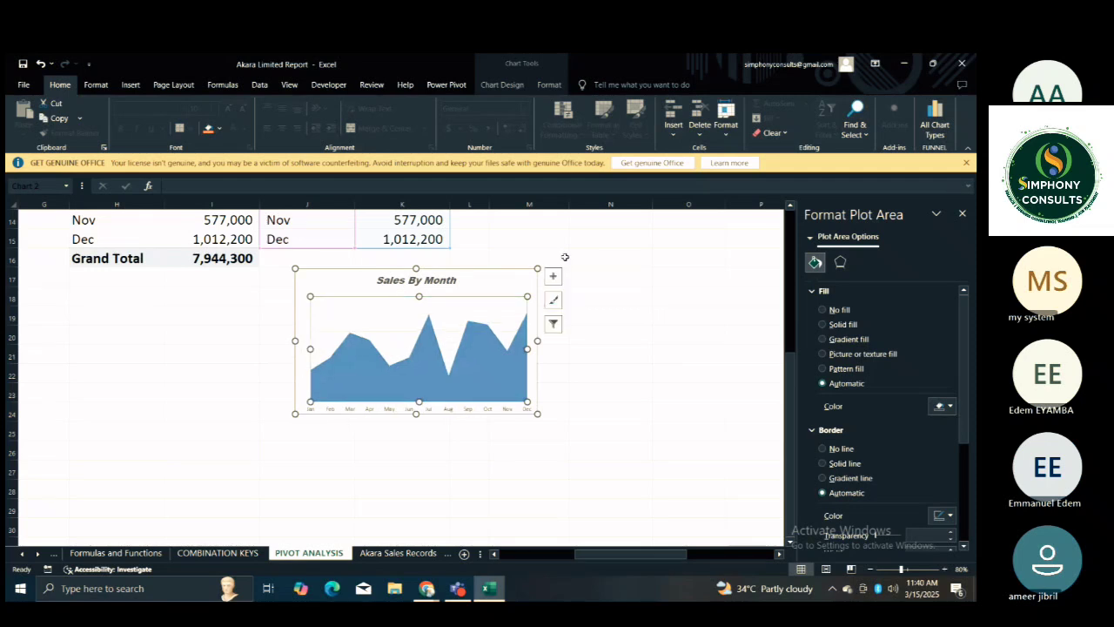
{"action": "left_click_drag", "start_coordinate": [538, 268], "coordinate": [516, 279]}
{"action": "left_click", "coordinate": [597, 316]}
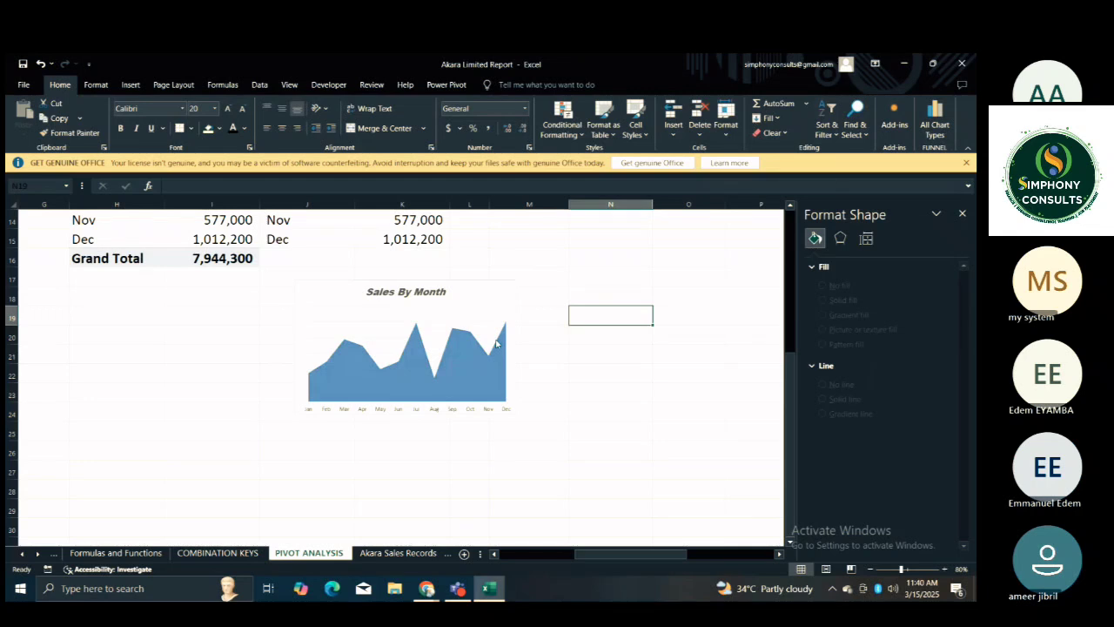
Set the major gridlines of the Sales By Month chart to no line.
{"action": "left_click", "coordinate": [440, 325]}
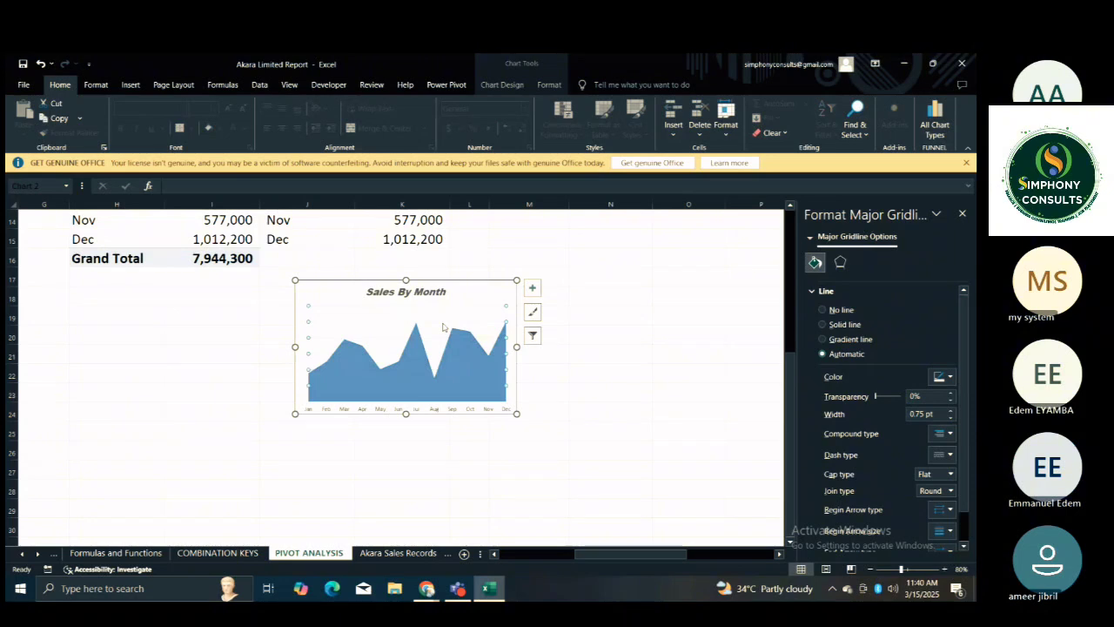
{"action": "left_click", "coordinate": [823, 309]}
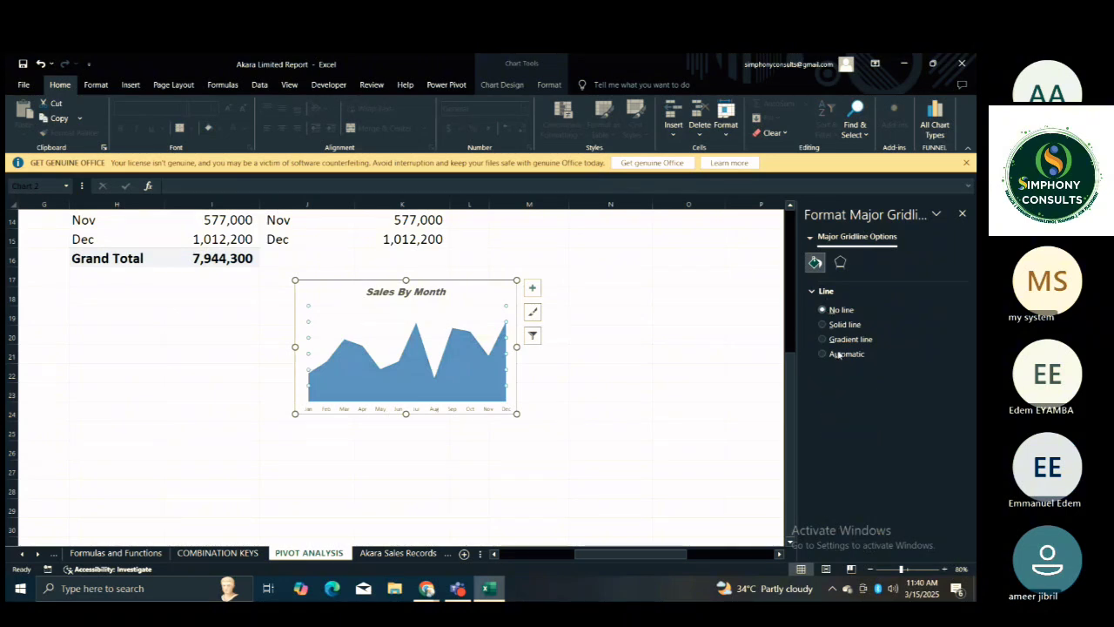
{"action": "left_click", "coordinate": [645, 334]}
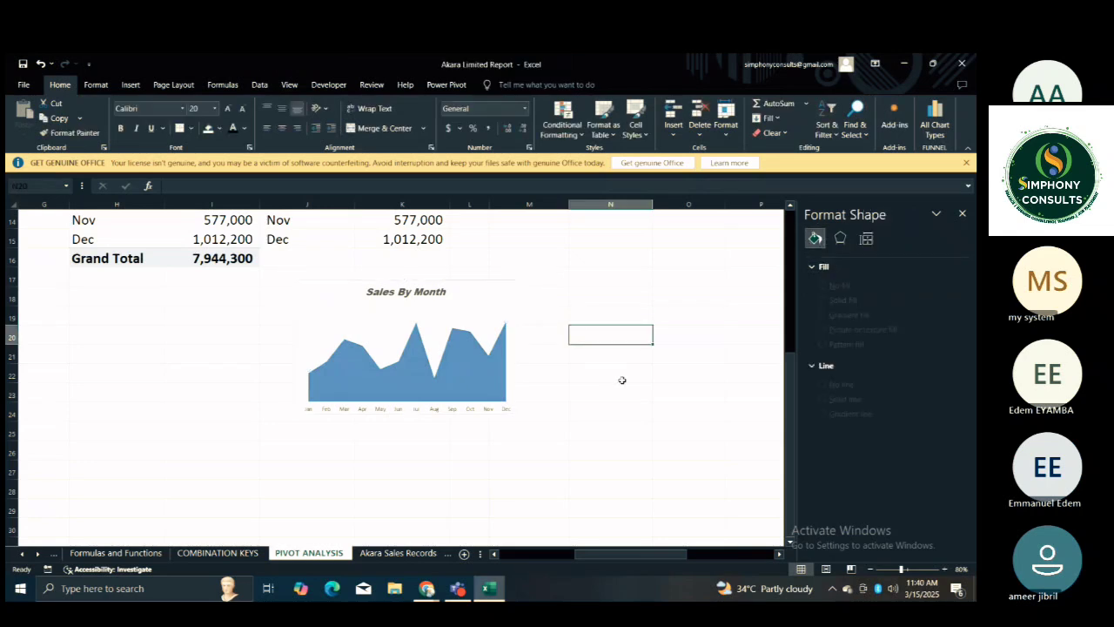
Examine the SALES BY LOCATION pivot table and the location amounts retrieved beside it.
{"action": "left_click", "coordinate": [538, 316]}
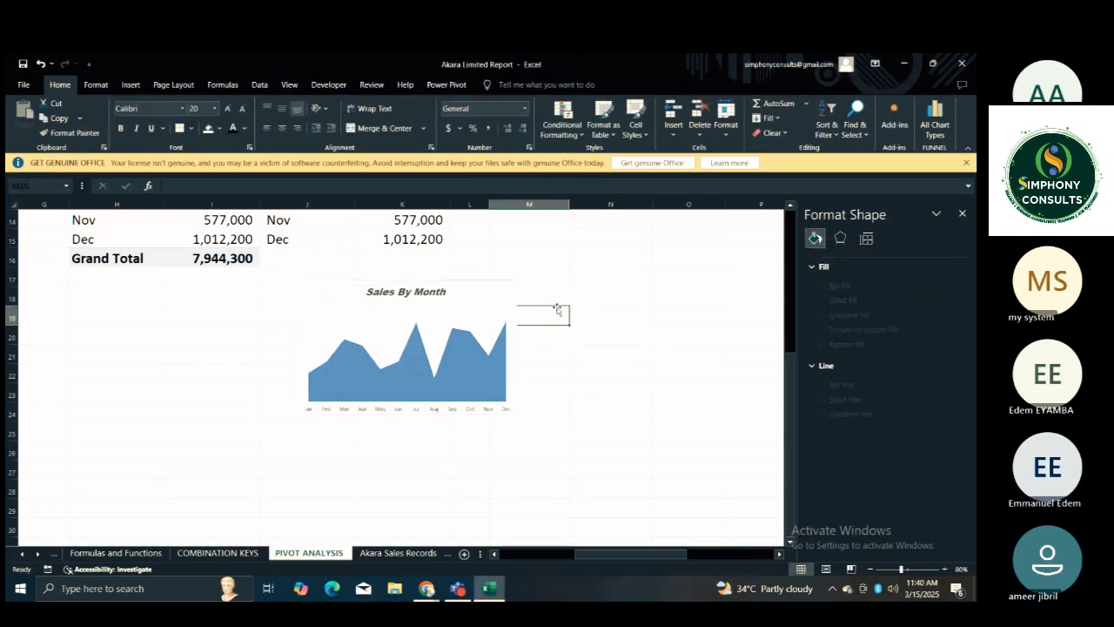
{"action": "left_click", "coordinate": [555, 302]}
{"action": "key", "text": "Up"}
{"action": "key", "text": "Up"}
{"action": "key", "text": "Up"}
{"action": "key", "text": "Up"}
{"action": "key", "text": "Up"}
{"action": "key", "text": "Up"}
{"action": "key", "text": "Up"}
{"action": "key", "text": "Up"}
{"action": "key", "text": "Up"}
{"action": "key", "text": "Up"}
{"action": "key", "text": "Up"}
{"action": "key", "text": "Up"}
{"action": "key", "text": "Up"}
{"action": "key", "text": "Up"}
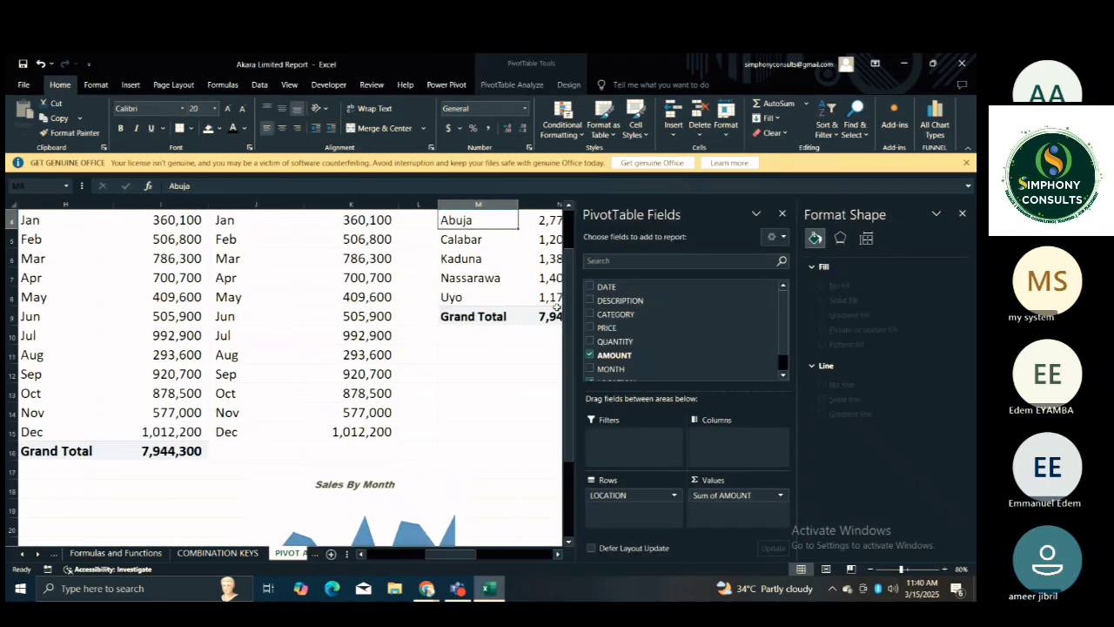
{"action": "left_click", "coordinate": [494, 385]}
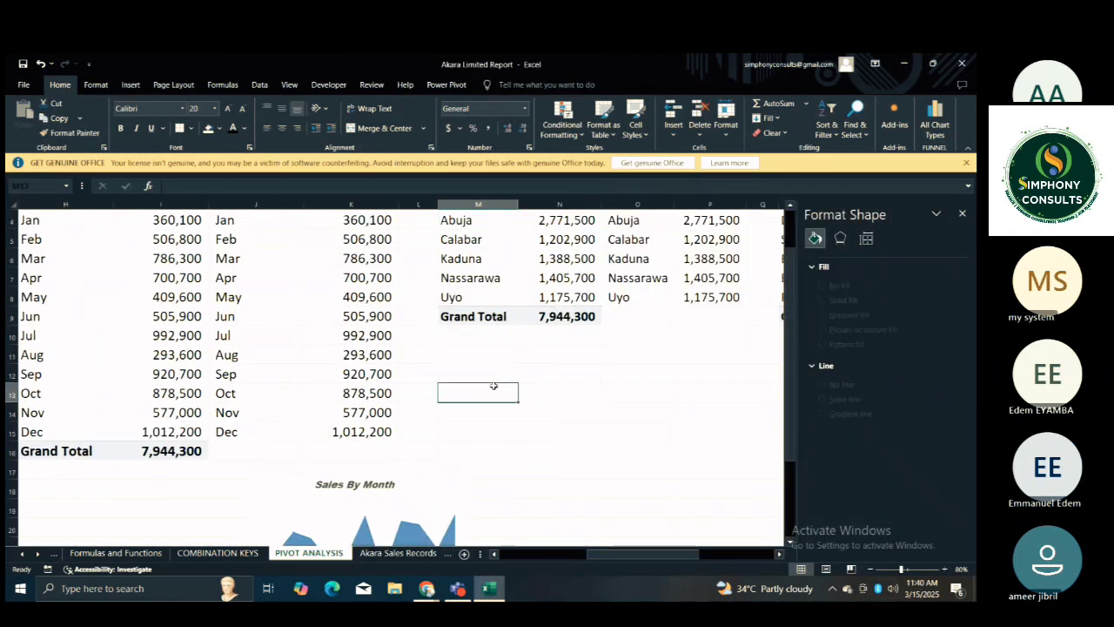
{"action": "key", "text": "Up"}
{"action": "key", "text": "Up"}
{"action": "key", "text": "Up"}
{"action": "key", "text": "Up"}
{"action": "key", "text": "Up"}
{"action": "key", "text": "Up"}
{"action": "key", "text": "Up"}
{"action": "key", "text": "Up"}
{"action": "key", "text": "Up"}
{"action": "key", "text": "Up"}
{"action": "key", "text": "Up"}
{"action": "key", "text": "Up"}
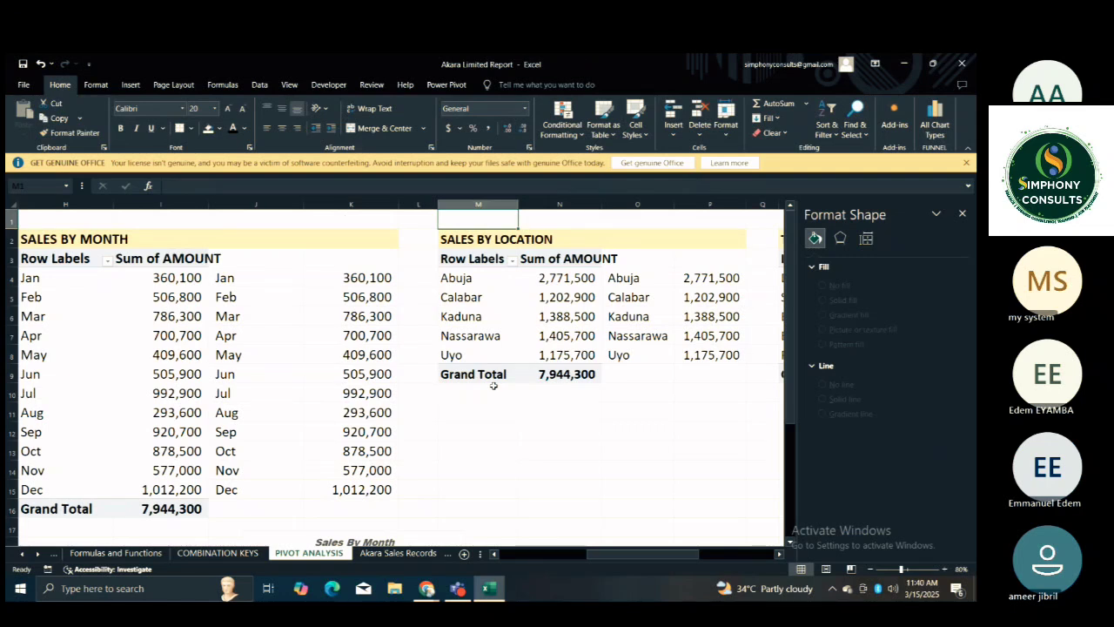
Return to the sales by category table and review the category chart beneath it alongside the monthly chart.
{"action": "key", "text": "Left"}
{"action": "key", "text": "Left"}
{"action": "key", "text": "Left"}
{"action": "key", "text": "Left"}
{"action": "key", "text": "Left"}
{"action": "key", "text": "Left"}
{"action": "key", "text": "Left"}
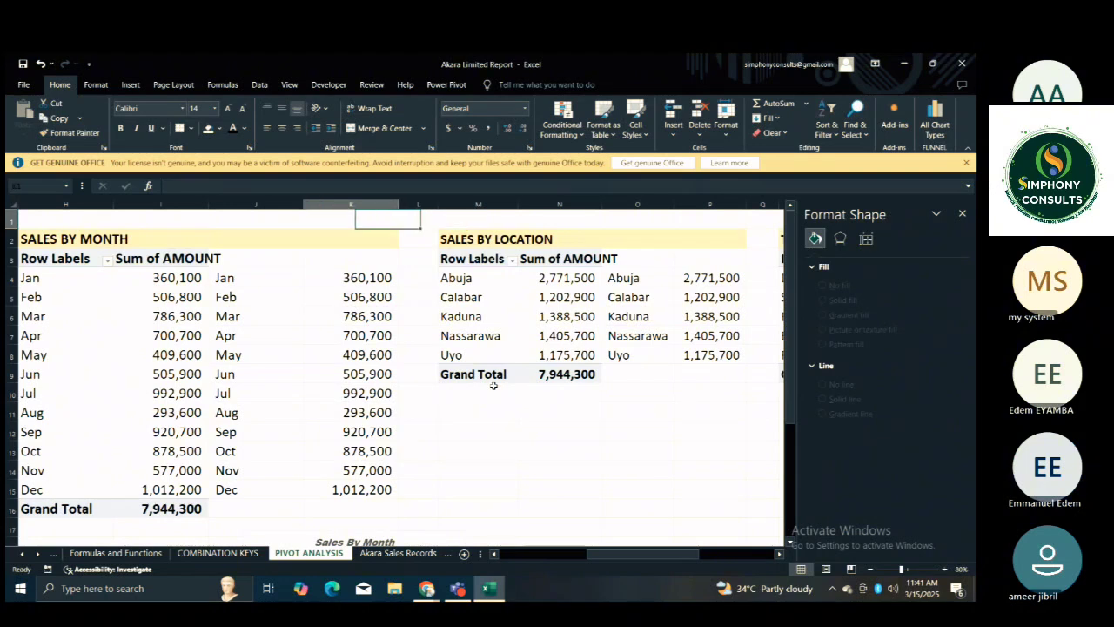
{"action": "key", "text": "Left"}
{"action": "key", "text": "Left"}
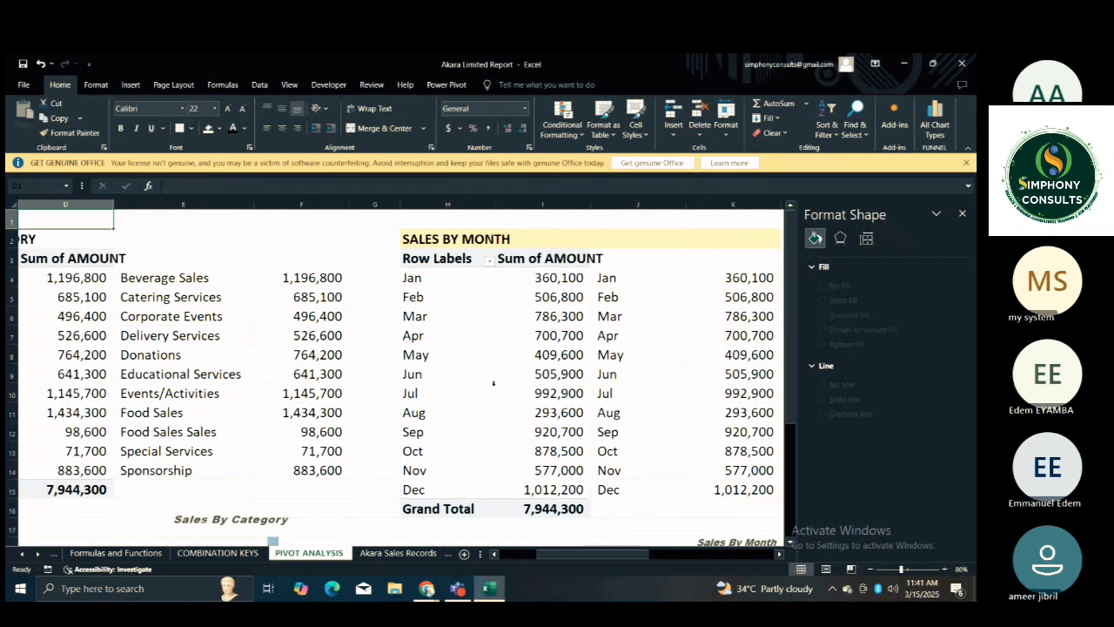
{"action": "key", "text": "Down"}
{"action": "key", "text": "Down"}
{"action": "key", "text": "Down"}
{"action": "key", "text": "Down"}
{"action": "key", "text": "Down"}
{"action": "key", "text": "Down"}
{"action": "key", "text": "Down"}
{"action": "key", "text": "Down"}
{"action": "key", "text": "Down"}
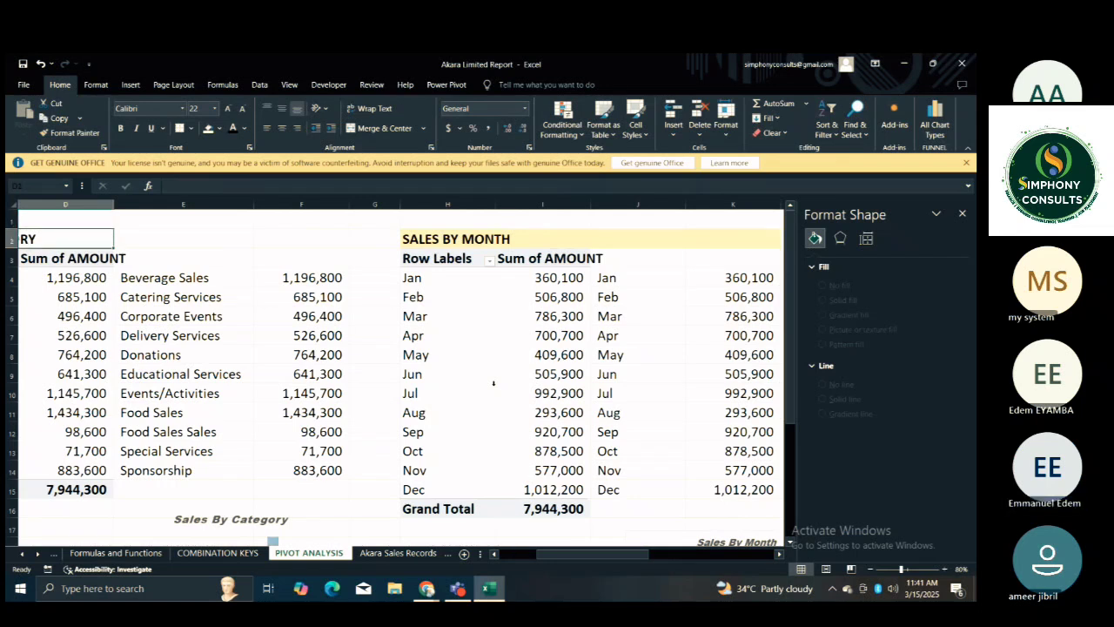
{"action": "key", "text": "Down"}
{"action": "key", "text": "Down"}
{"action": "key", "text": "Down"}
{"action": "key", "text": "Down"}
{"action": "key", "text": "Down"}
{"action": "key", "text": "Down"}
{"action": "key", "text": "Down"}
{"action": "key", "text": "Down"}
{"action": "key", "text": "Down"}
{"action": "key", "text": "Down"}
{"action": "key", "text": "Down"}
{"action": "key", "text": "Down"}
{"action": "key", "text": "Down"}
{"action": "key", "text": "Down"}
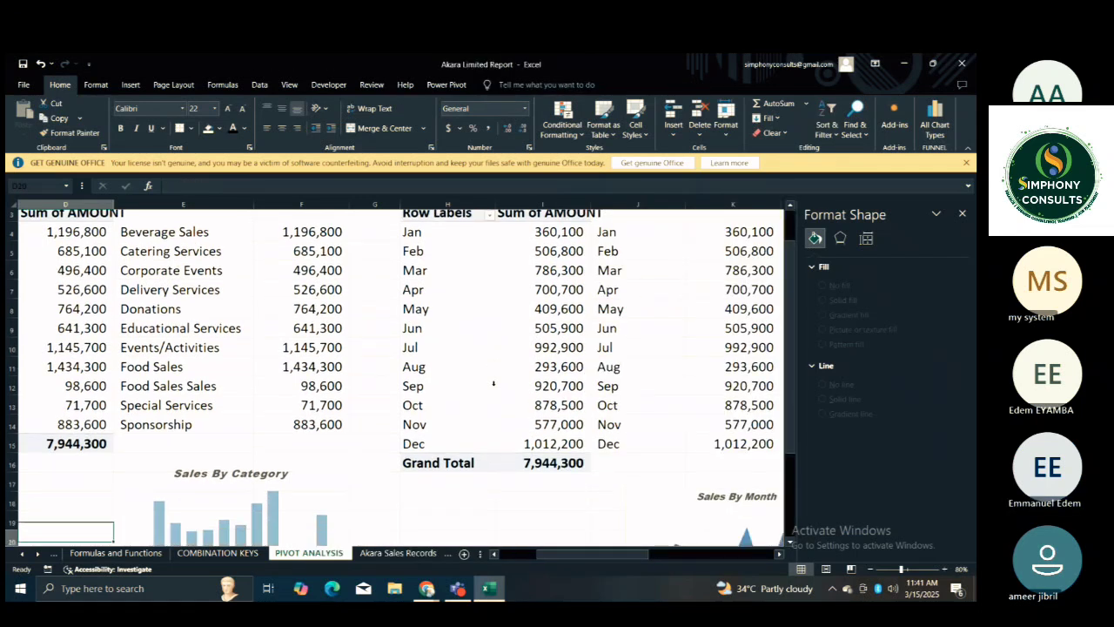
Insert a Sunburst chart from the location names and amounts in O4:P8 beside the SALES BY LOCATION pivot table.
{"action": "key", "text": "Down"}
{"action": "key", "text": "Down"}
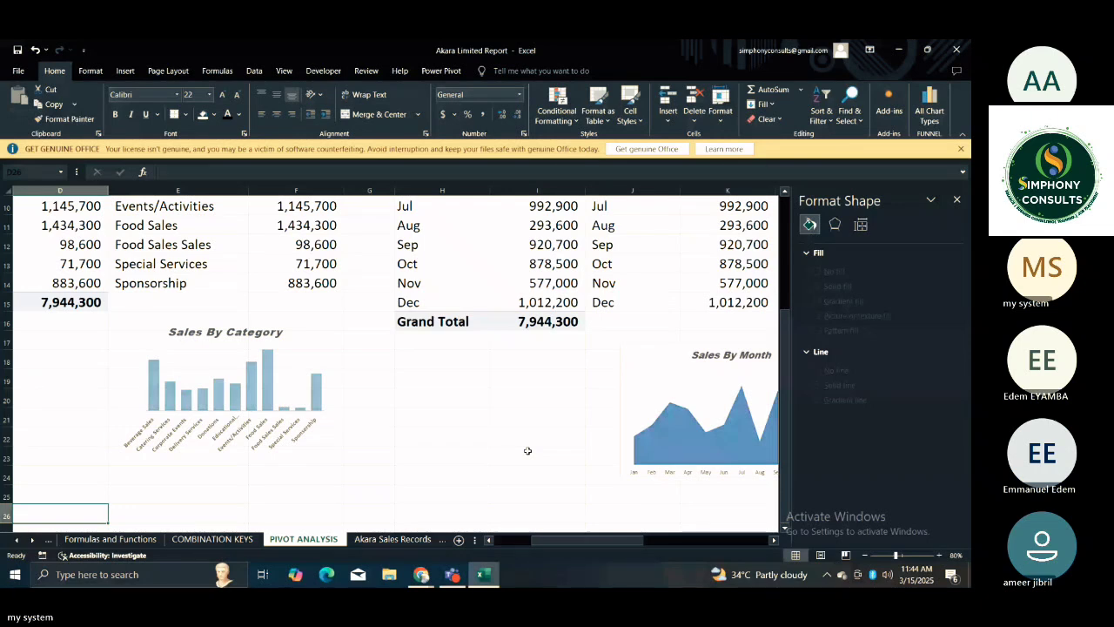
{"action": "scroll", "coordinate": [463, 388], "scroll_direction": "right", "scroll_amount": 3}
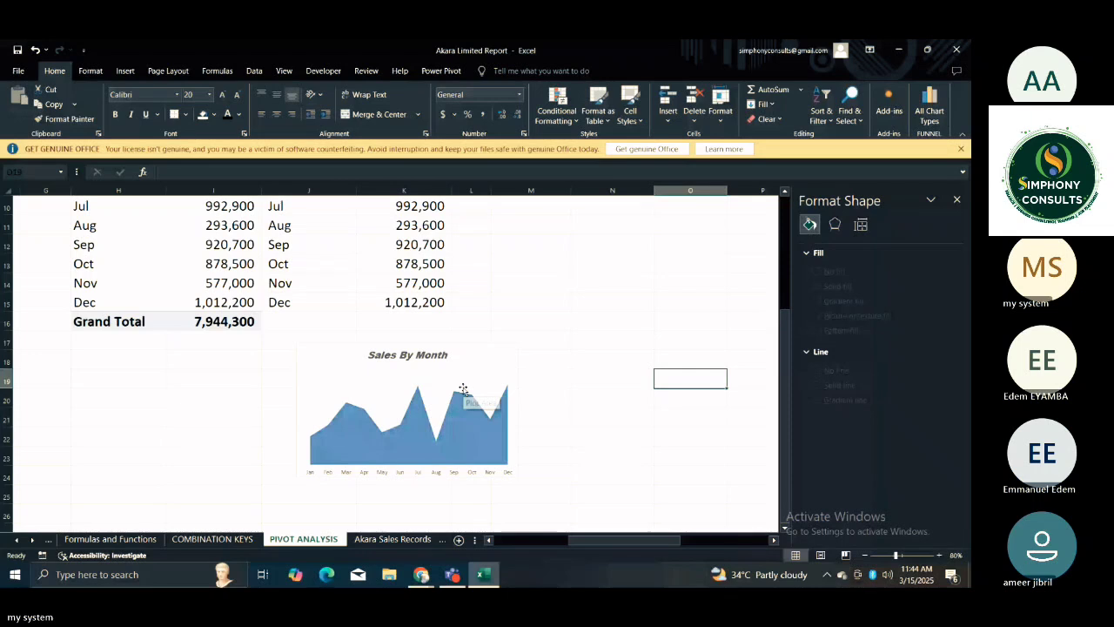
{"action": "scroll", "coordinate": [463, 388], "scroll_direction": "up", "scroll_amount": 3}
{"action": "left_click", "coordinate": [272, 211]}
{"action": "key", "text": "Right"}
{"action": "key", "text": "Right"}
{"action": "key", "text": "Right"}
{"action": "key", "text": "Right"}
{"action": "key", "text": "Right"}
{"action": "key", "text": "Right"}
{"action": "key", "text": "Right"}
{"action": "key", "text": "Right"}
{"action": "key", "text": "Right"}
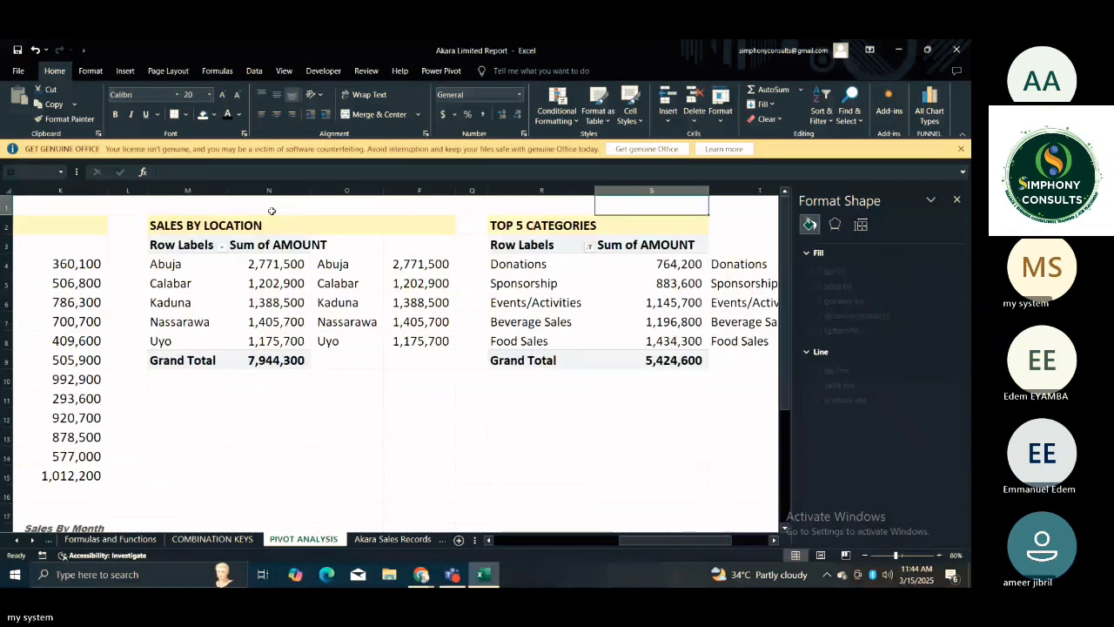
{"action": "left_click_drag", "start_coordinate": [331, 264], "coordinate": [397, 341]}
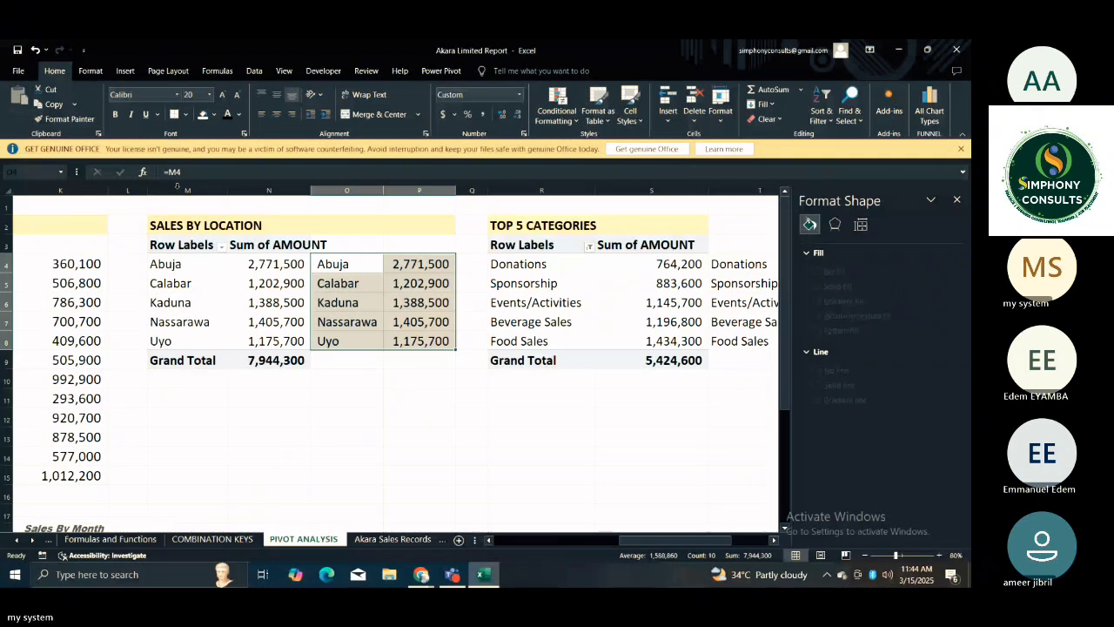
{"action": "left_click", "coordinate": [125, 71]}
{"action": "left_click", "coordinate": [286, 103]}
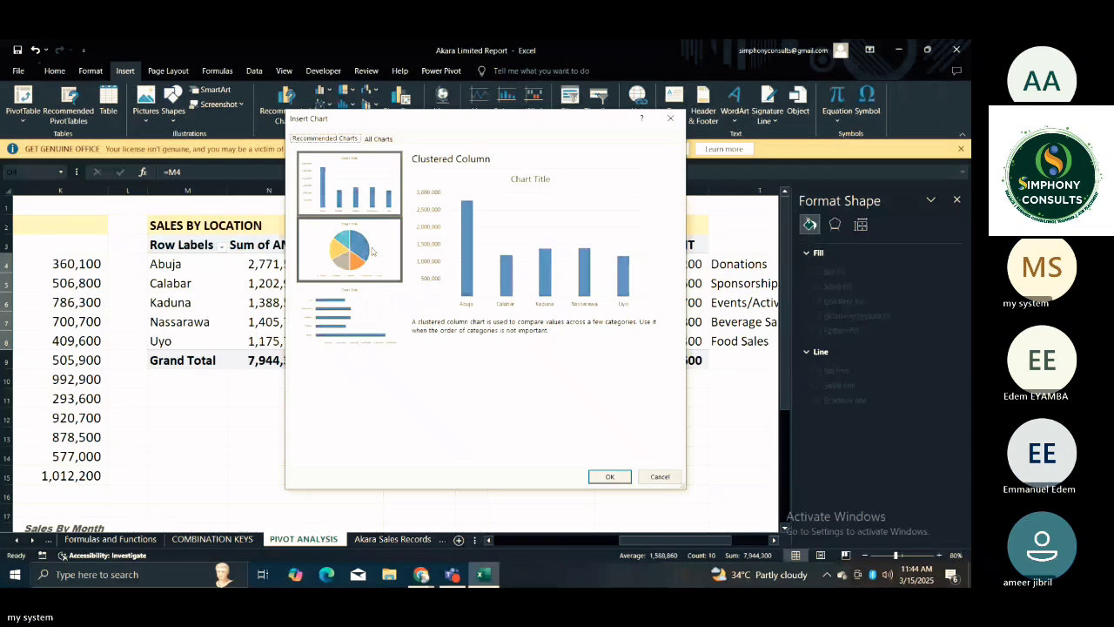
{"action": "left_click", "coordinate": [372, 252]}
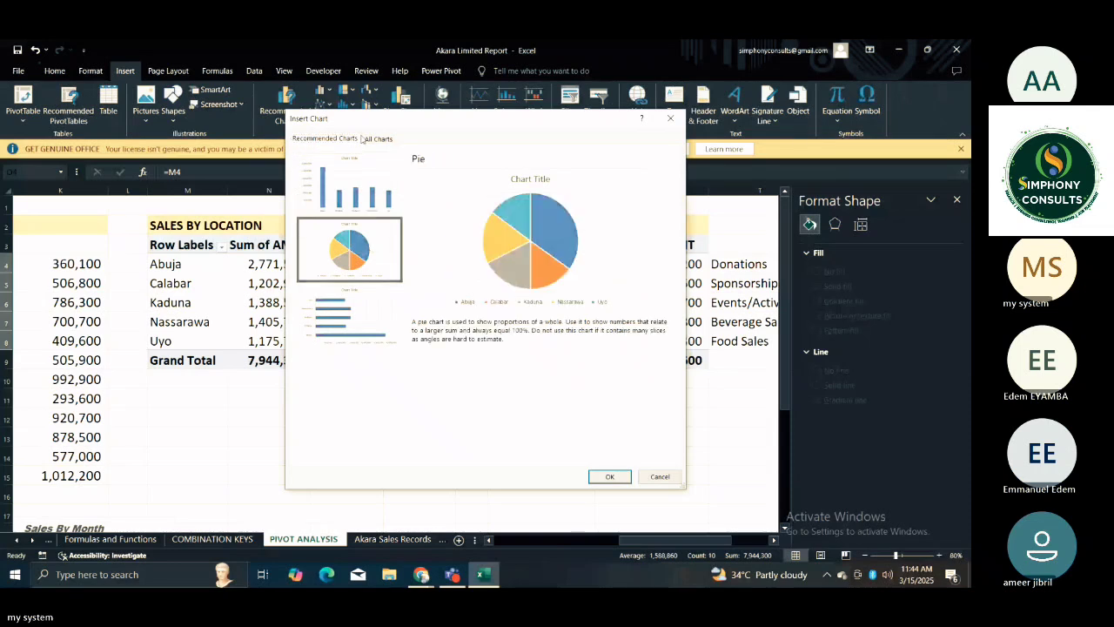
{"action": "left_click", "coordinate": [366, 139]}
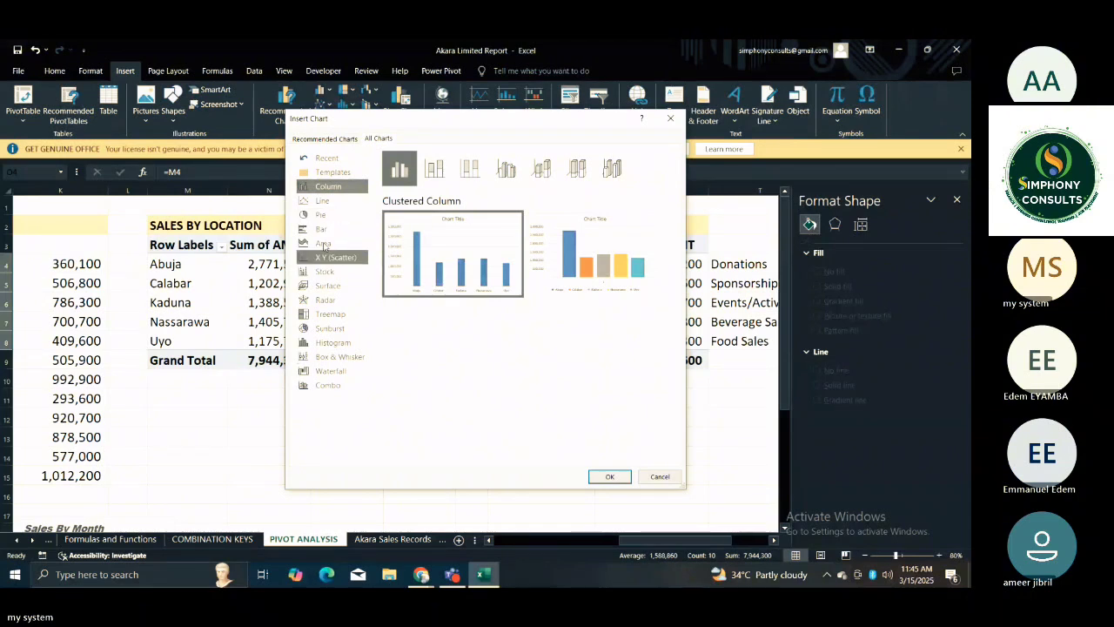
{"action": "left_click", "coordinate": [329, 328]}
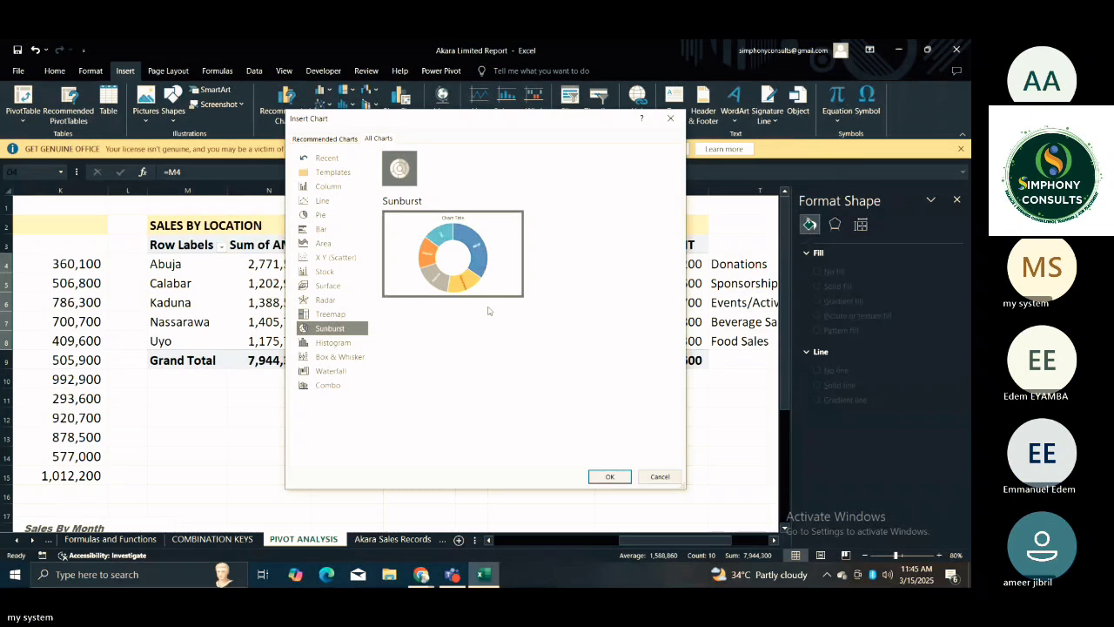
{"action": "mouse_move", "coordinate": [496, 298]}
{"action": "left_click", "coordinate": [610, 477]}
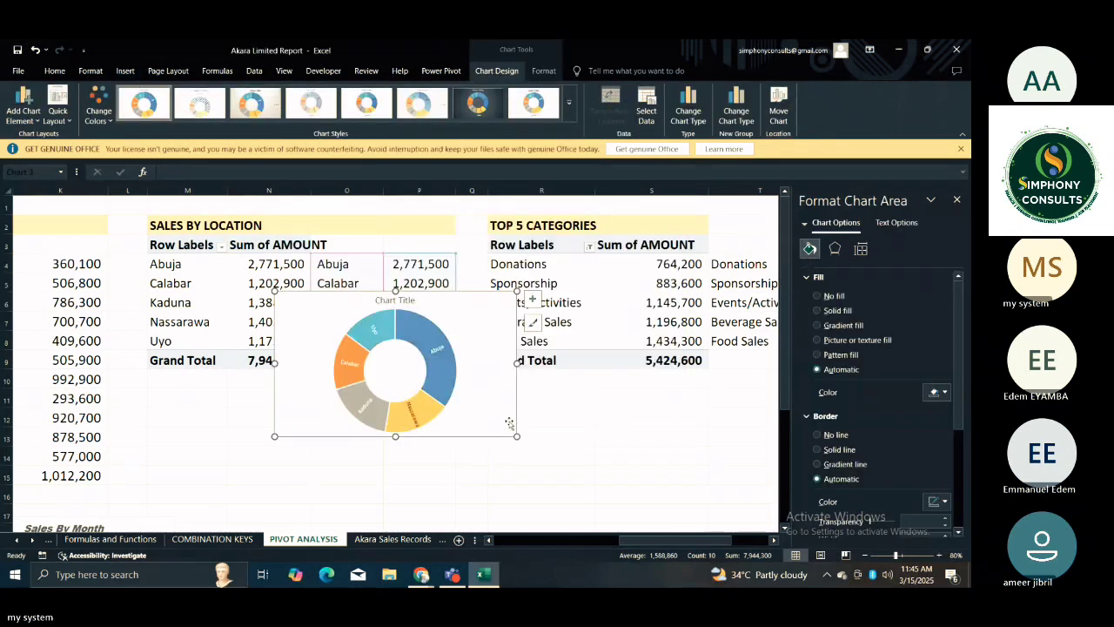
Move the new sunburst chart down into the empty area below the SALES BY LOCATION table, starting around row 13.
{"action": "right_click", "coordinate": [464, 402]}
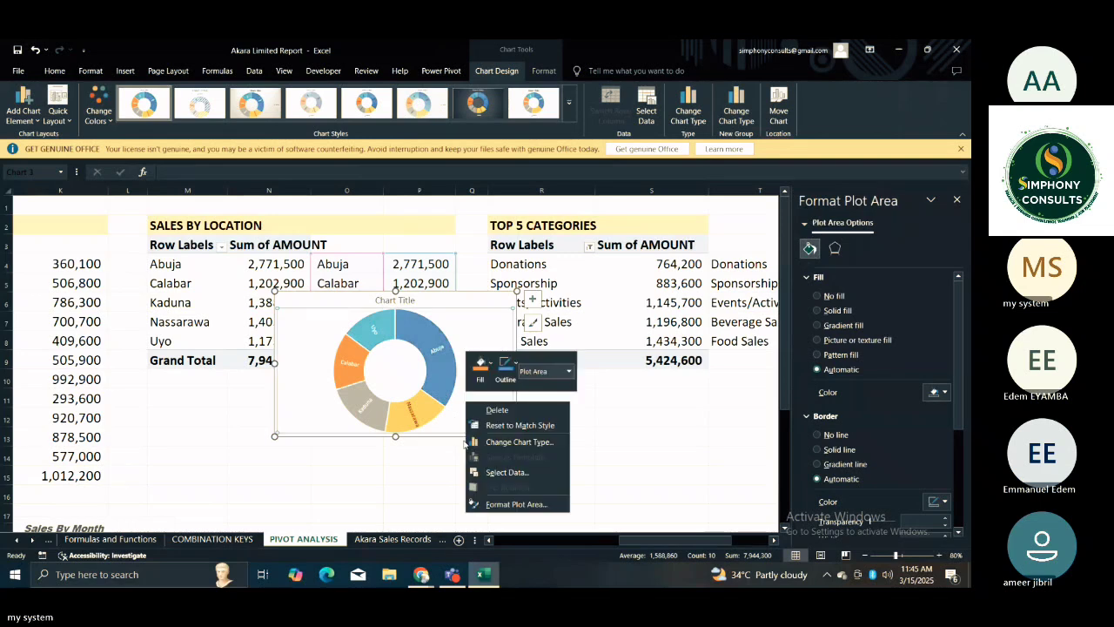
{"action": "key", "text": "Escape"}
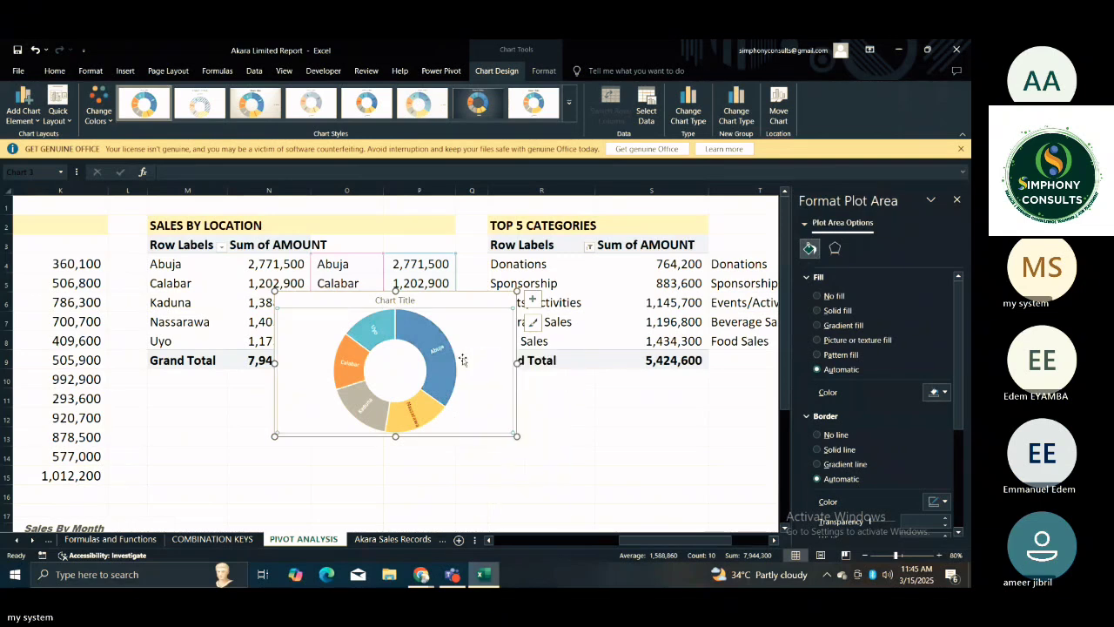
{"action": "left_click", "coordinate": [562, 426]}
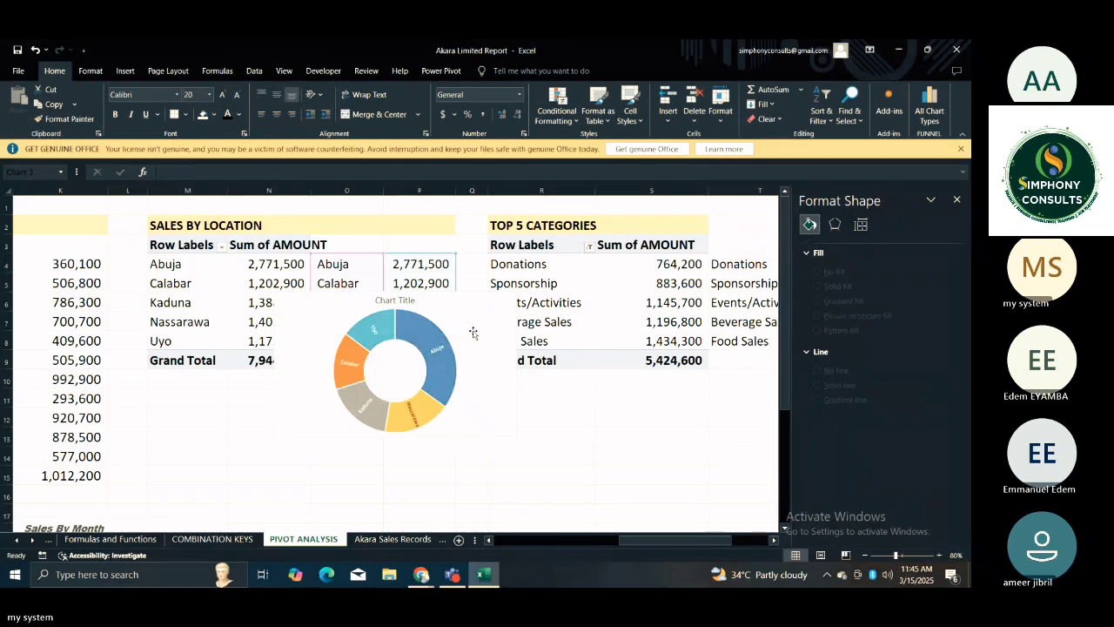
{"action": "left_click", "coordinate": [473, 332]}
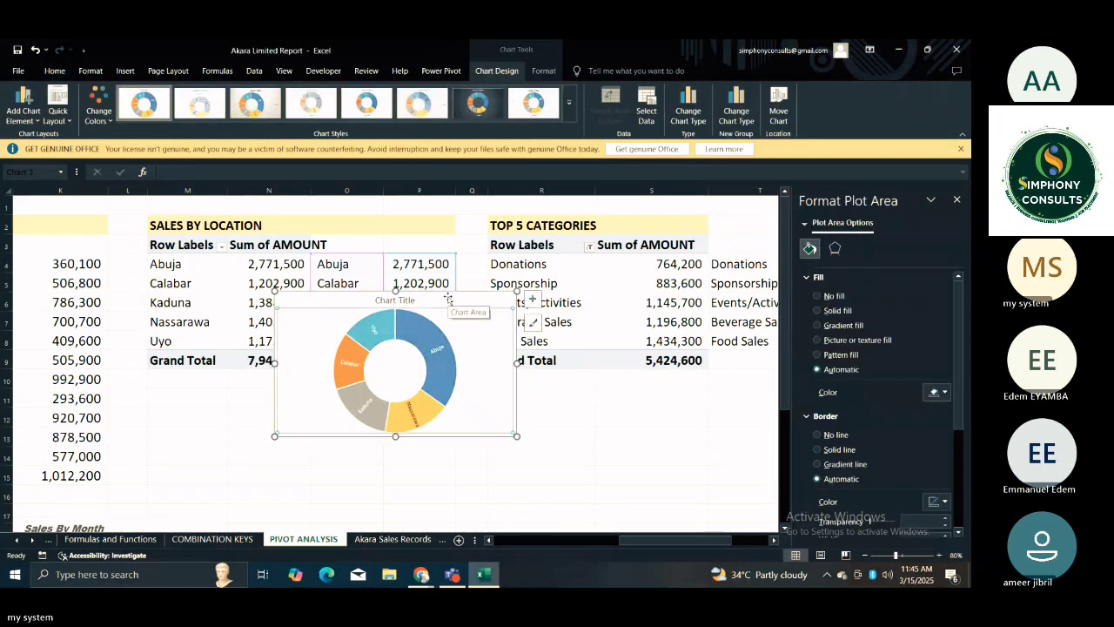
{"action": "left_click_drag", "start_coordinate": [448, 299], "coordinate": [457, 439]}
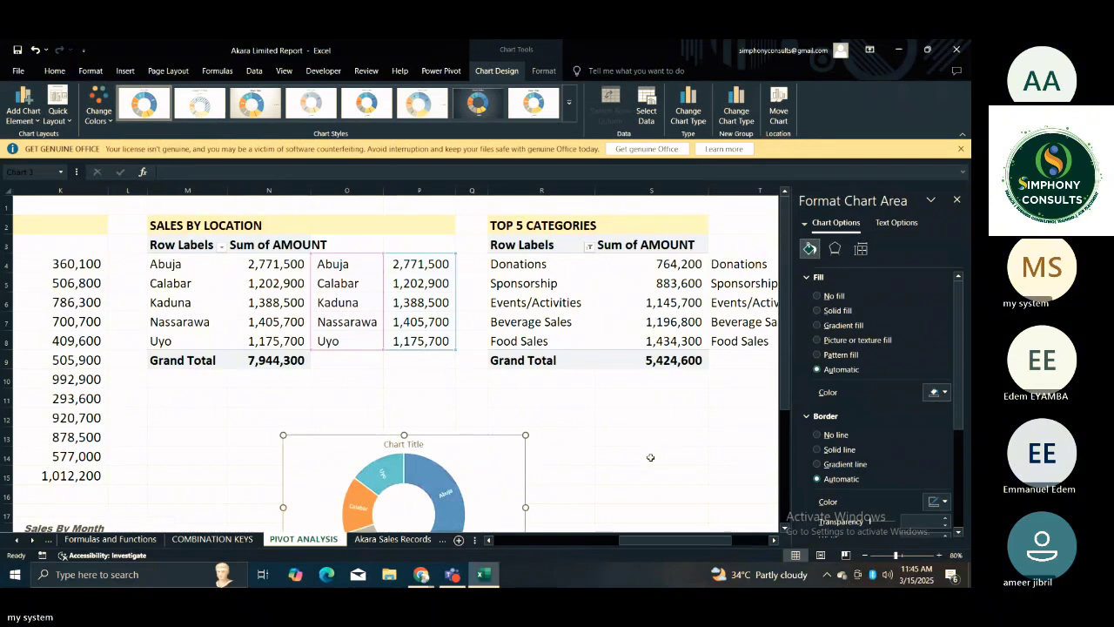
{"action": "left_click", "coordinate": [650, 457]}
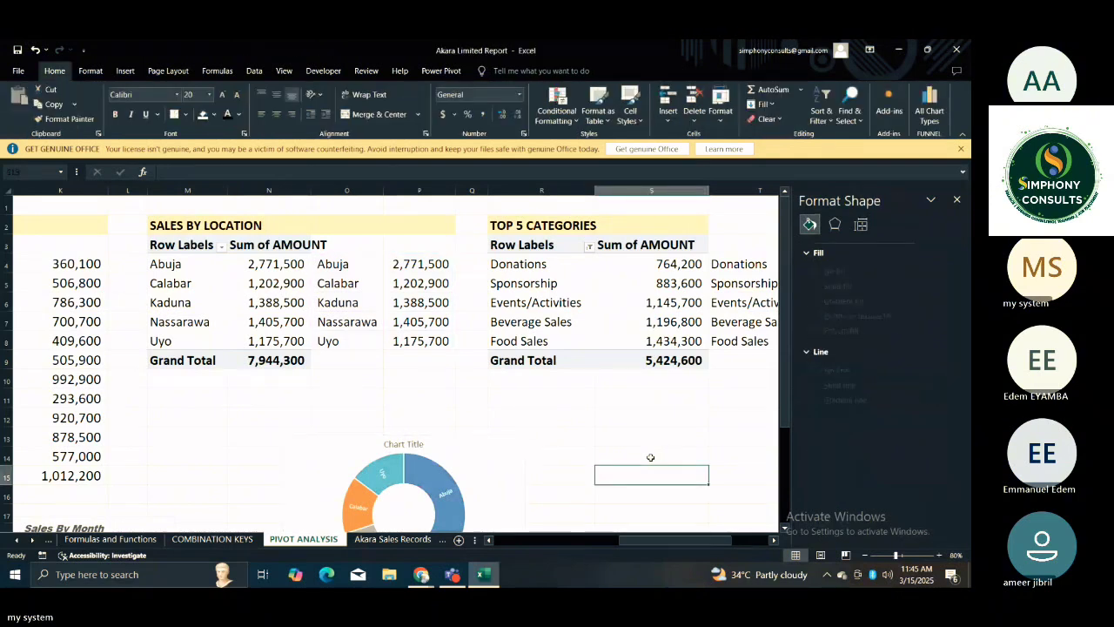
Replace the sunburst chart's placeholder title with "Sales By Location".
{"action": "scroll", "coordinate": [490, 346], "scroll_direction": "down", "scroll_amount": 3}
{"action": "left_click", "coordinate": [490, 346]}
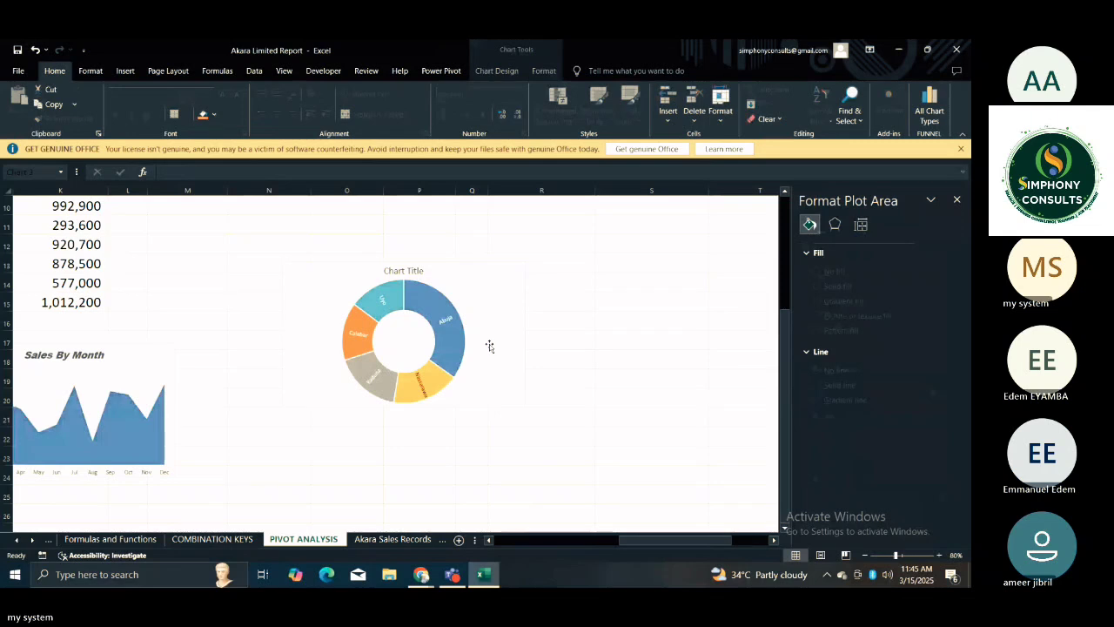
{"action": "left_click", "coordinate": [408, 272]}
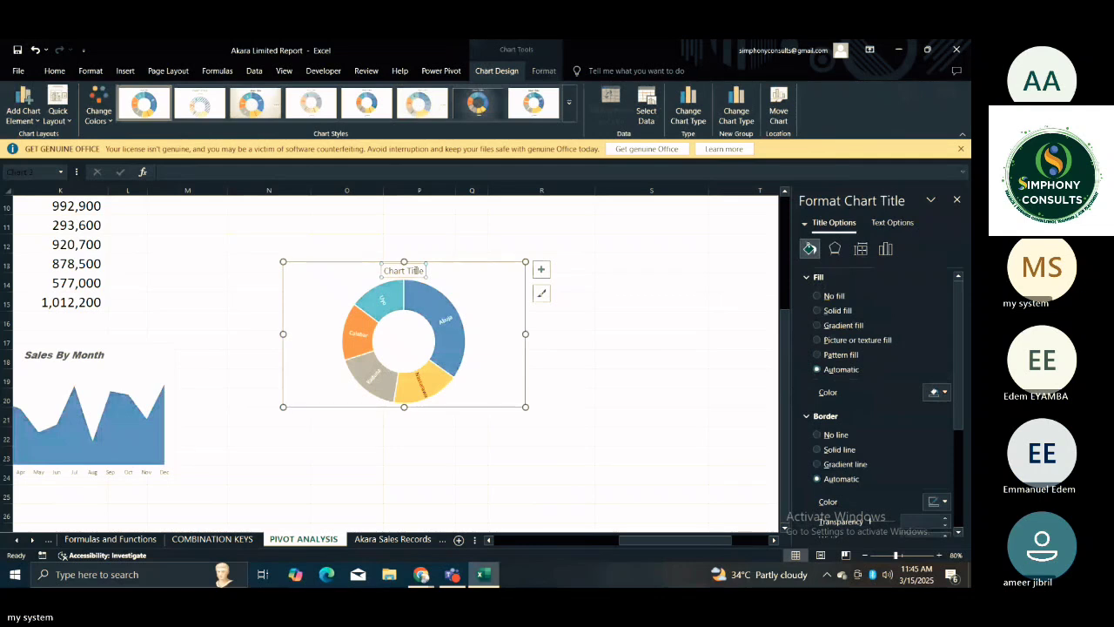
{"action": "triple_click", "coordinate": [404, 273]}
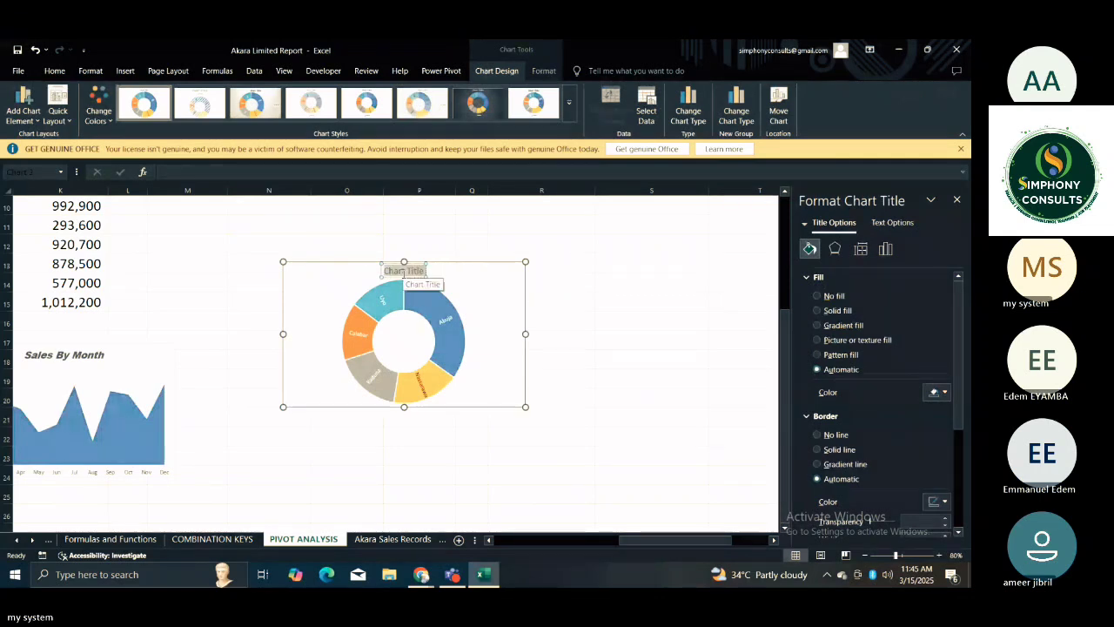
{"action": "key", "text": "BackSpace"}
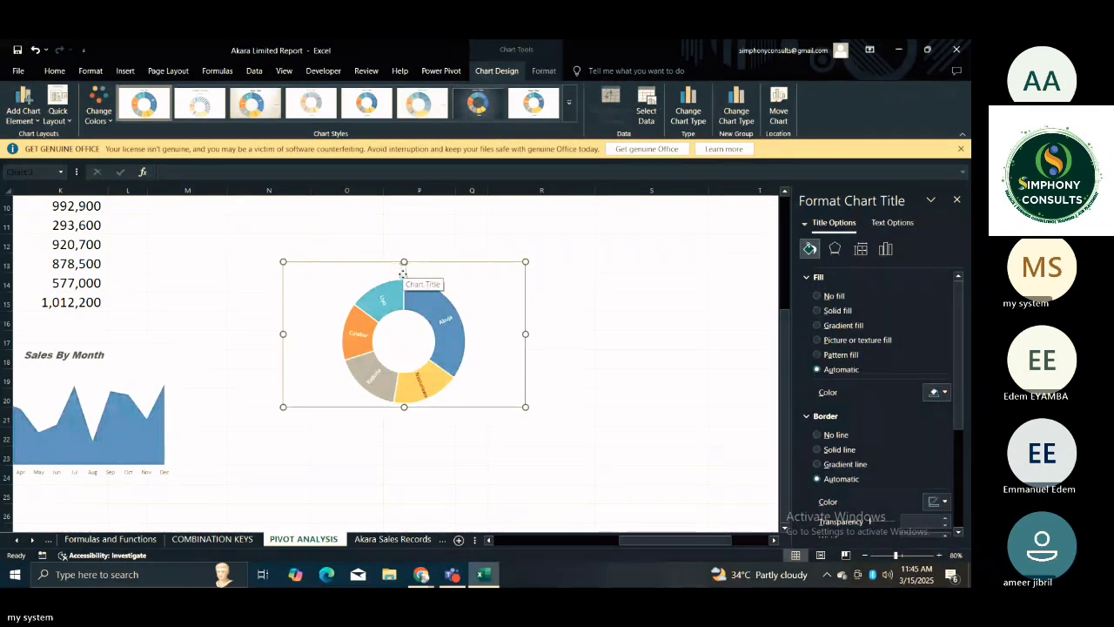
{"action": "type", "text": "Sales By Location"}
{"action": "left_click", "coordinate": [570, 299]}
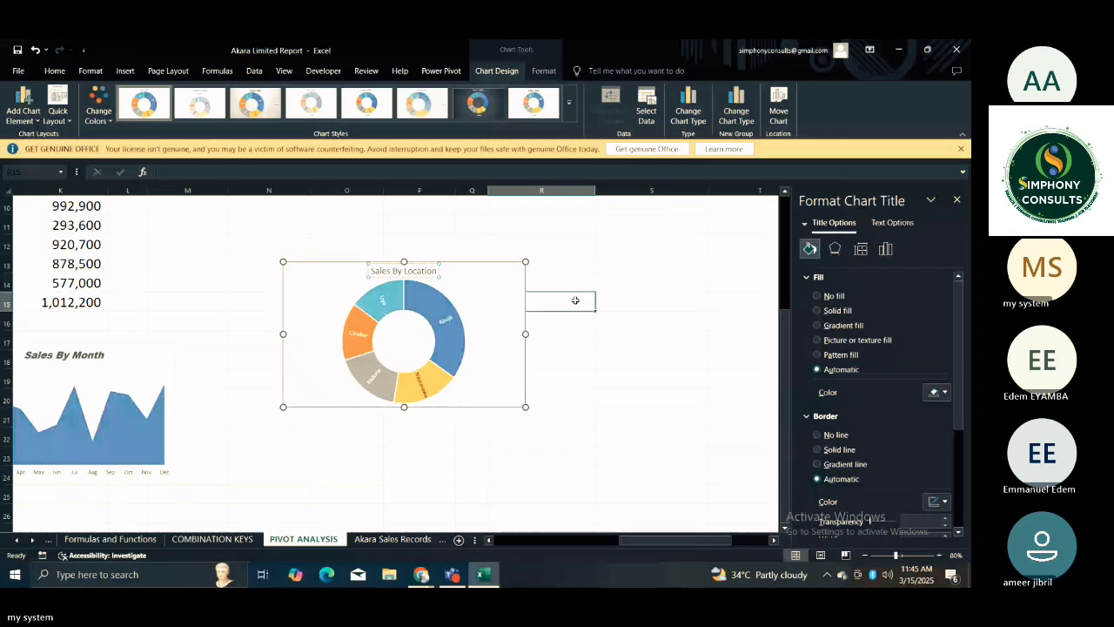
Check the Sales By Month title's font and format the Sales By Location title to match in Arial Black italic.
{"action": "left_click", "coordinate": [420, 276]}
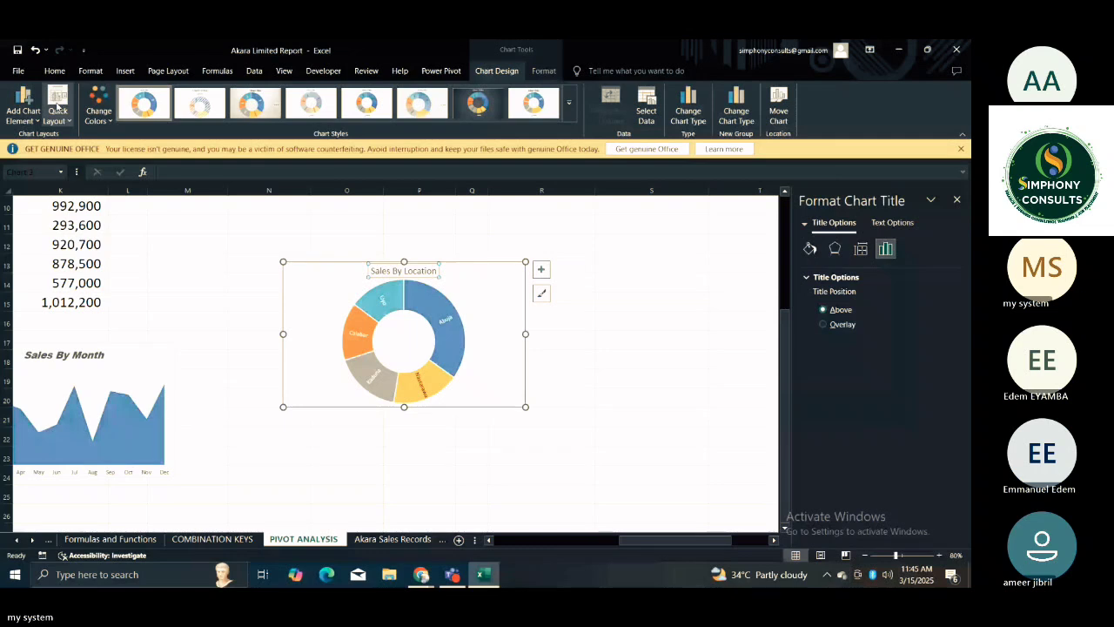
{"action": "left_click", "coordinate": [55, 71]}
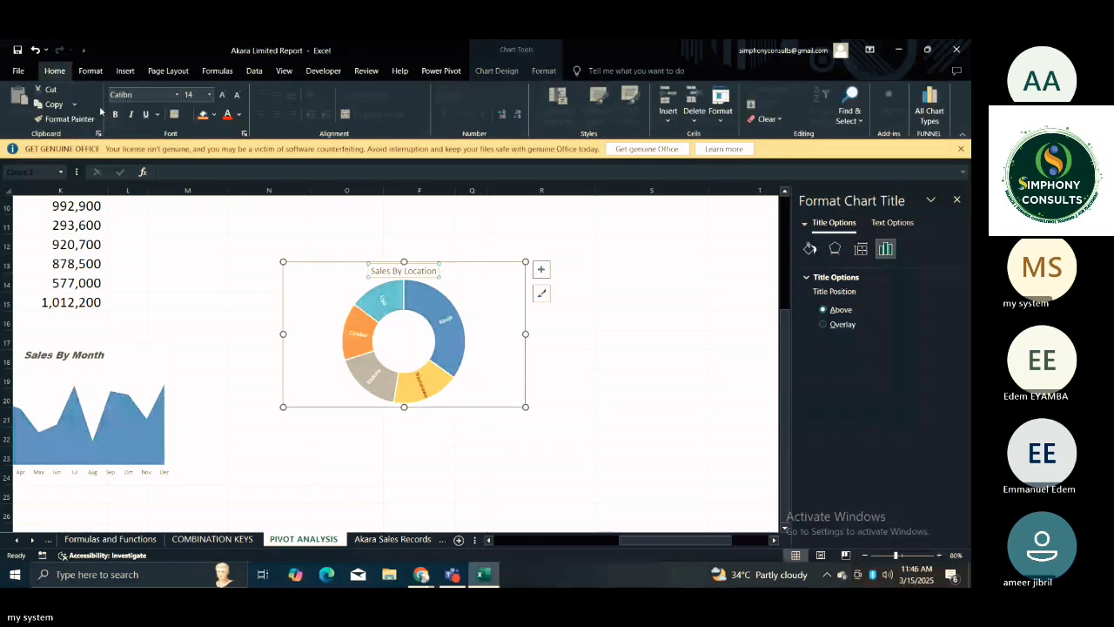
{"action": "left_click", "coordinate": [177, 94]}
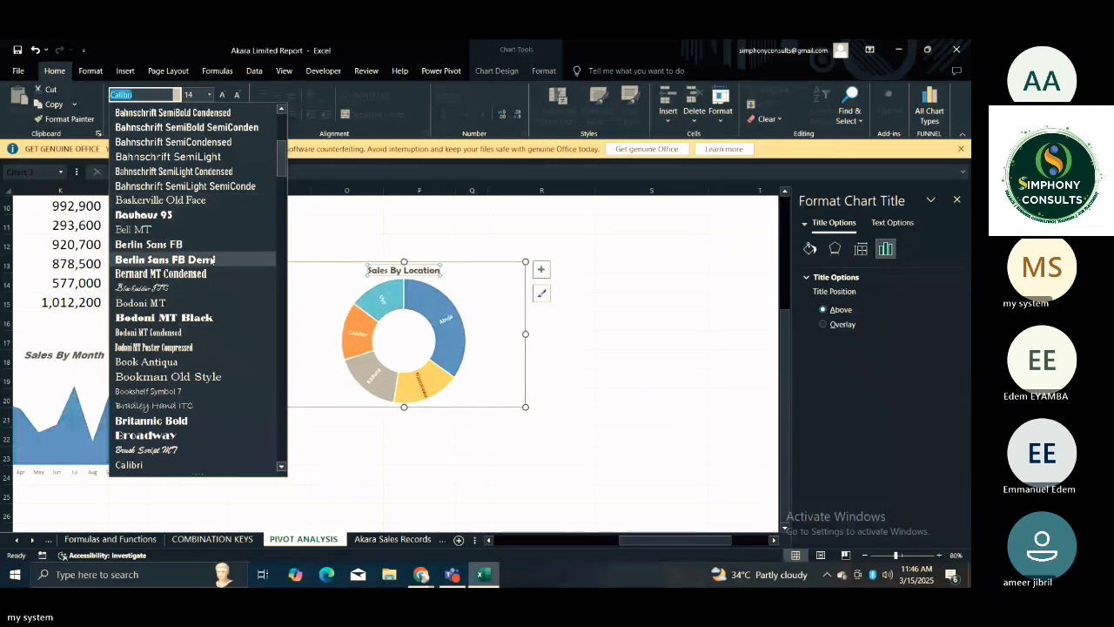
{"action": "left_click", "coordinate": [63, 357]}
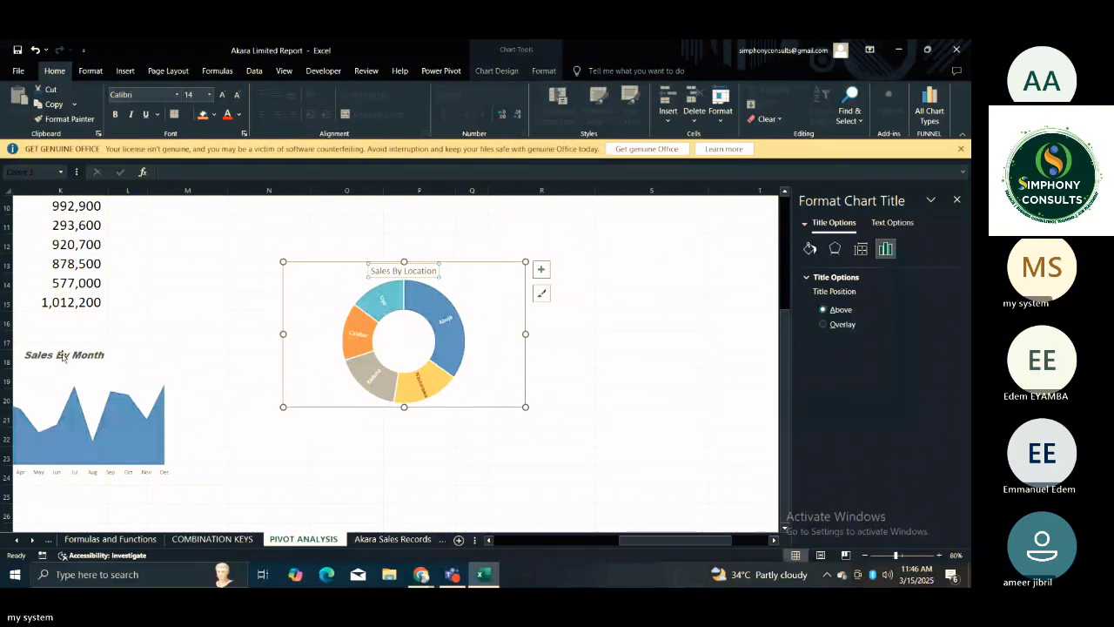
{"action": "left_click", "coordinate": [63, 355]}
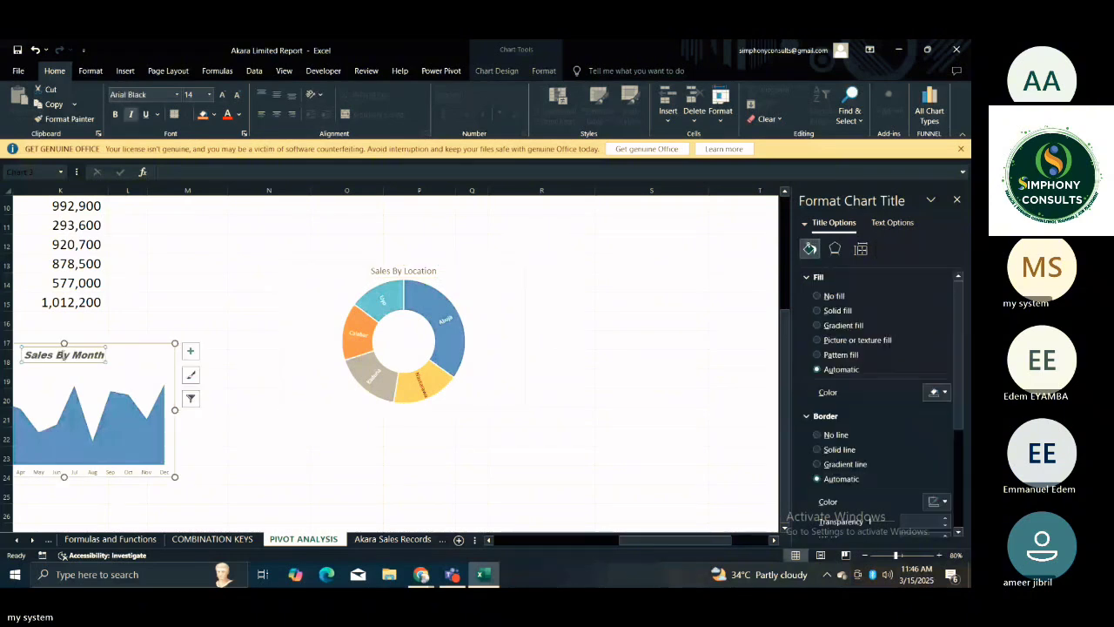
{"action": "left_click", "coordinate": [422, 269]}
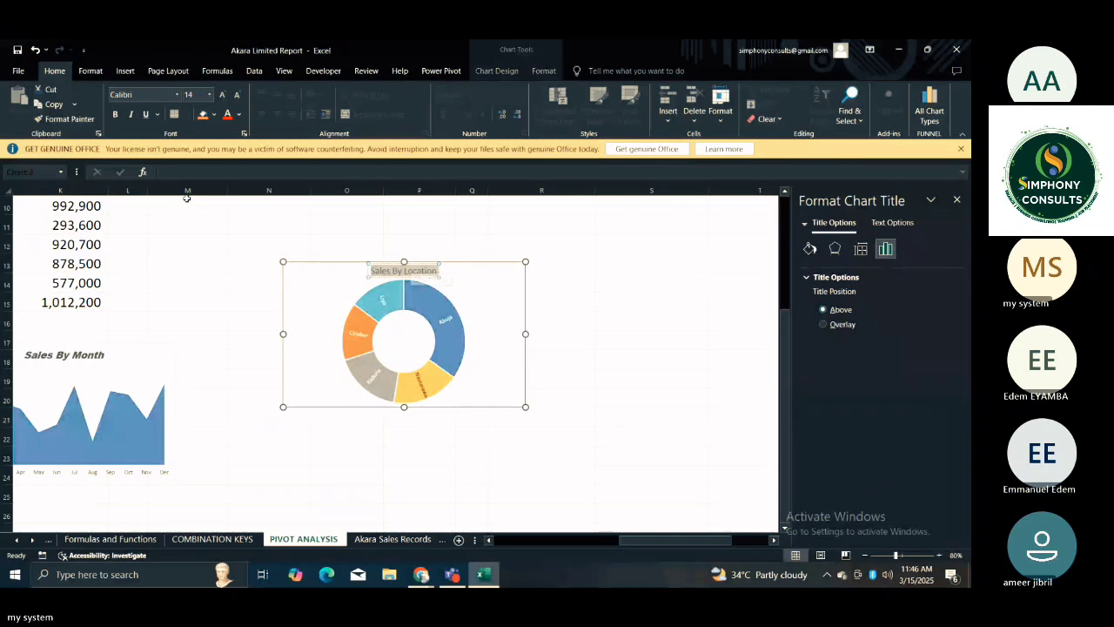
{"action": "left_click", "coordinate": [176, 94]}
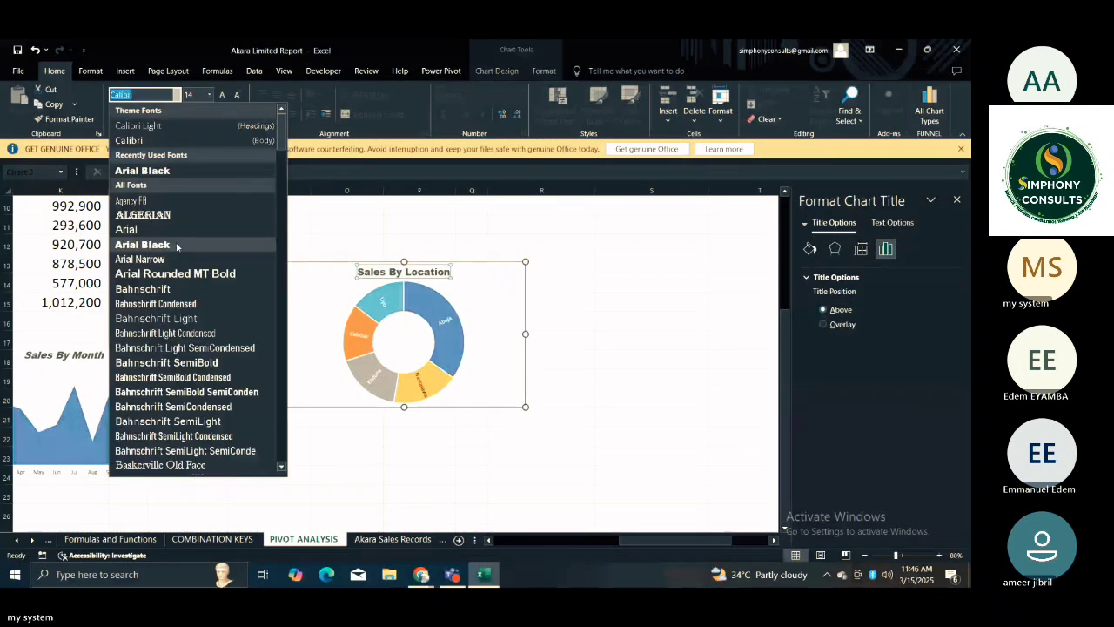
{"action": "left_click", "coordinate": [177, 247]}
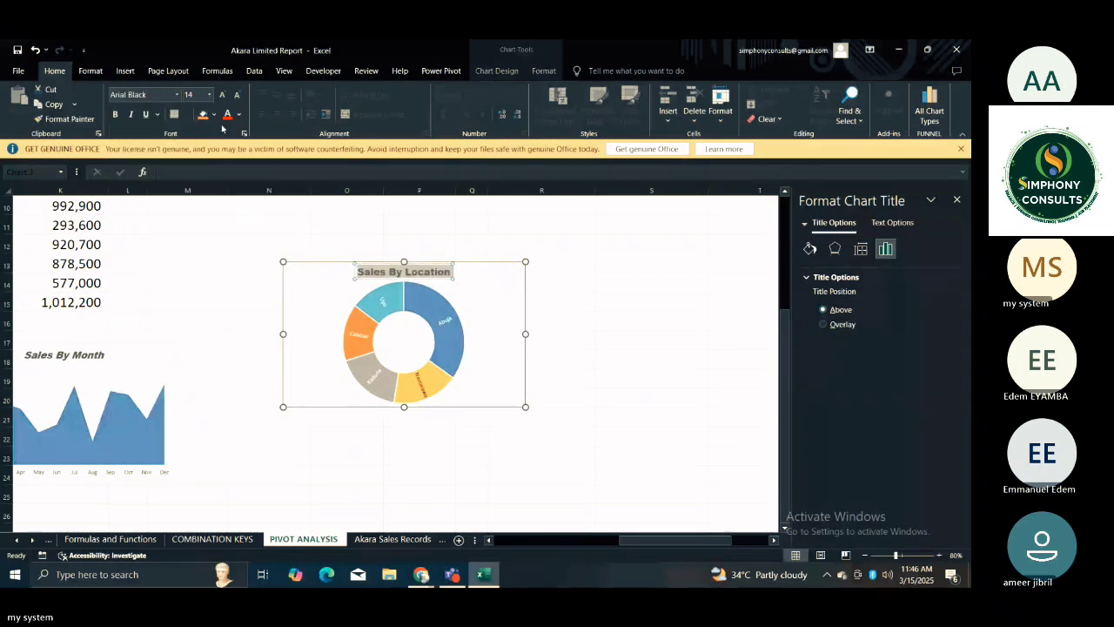
{"action": "left_click", "coordinate": [132, 117]}
{"action": "left_click", "coordinate": [643, 286]}
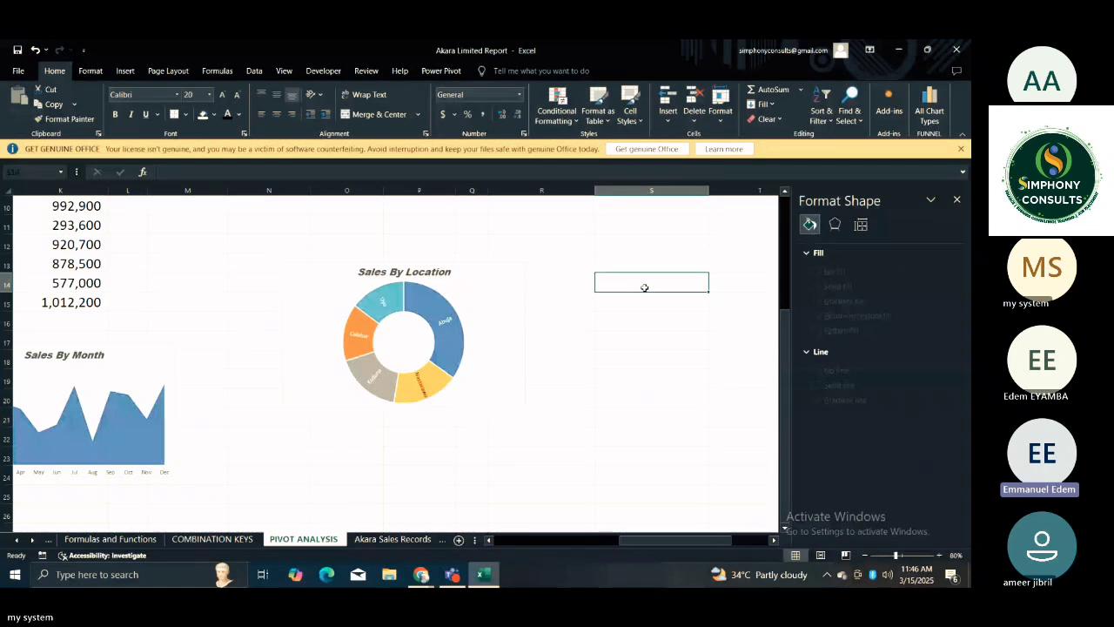
Set the Sales By Location chart's plot area to no fill and no border line, then deselect the chart.
{"action": "left_click", "coordinate": [493, 324]}
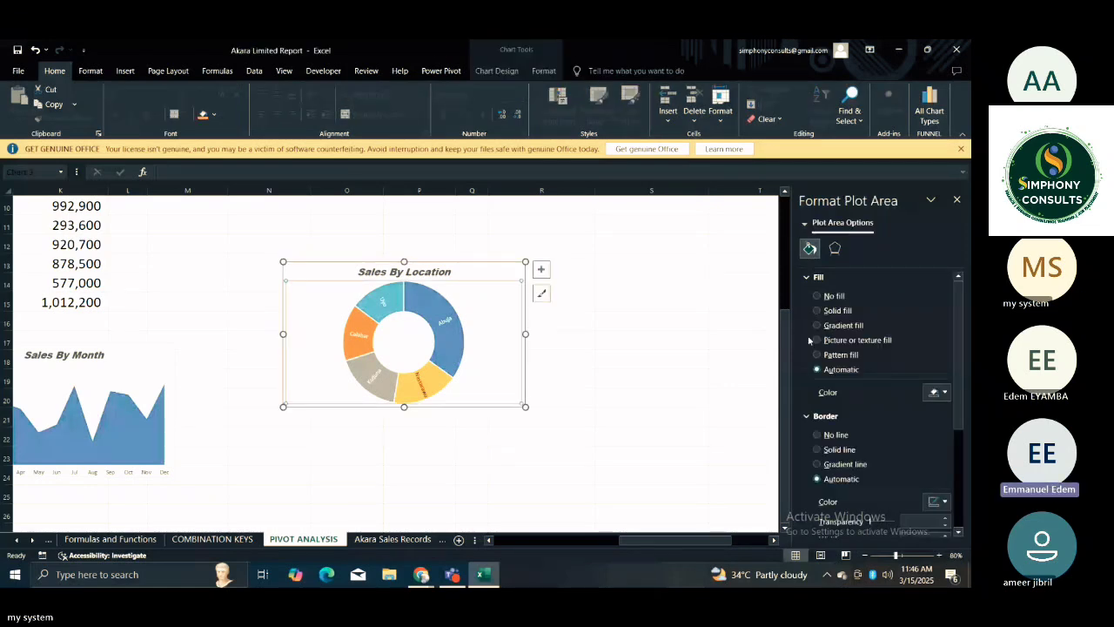
{"action": "left_click", "coordinate": [823, 296]}
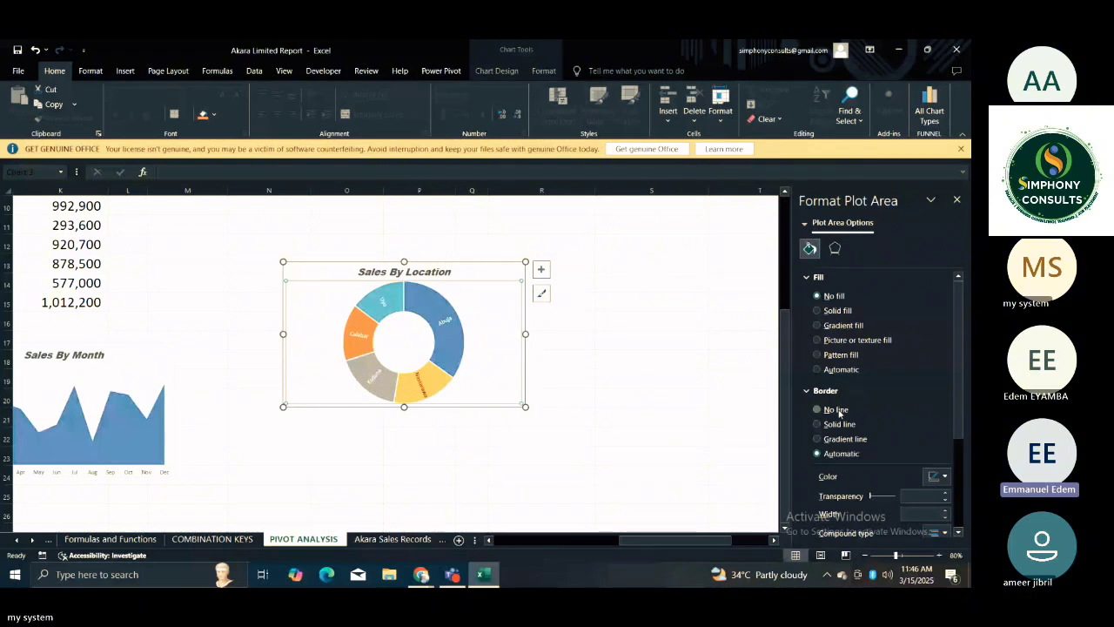
{"action": "left_click", "coordinate": [837, 410]}
{"action": "left_click", "coordinate": [656, 447]}
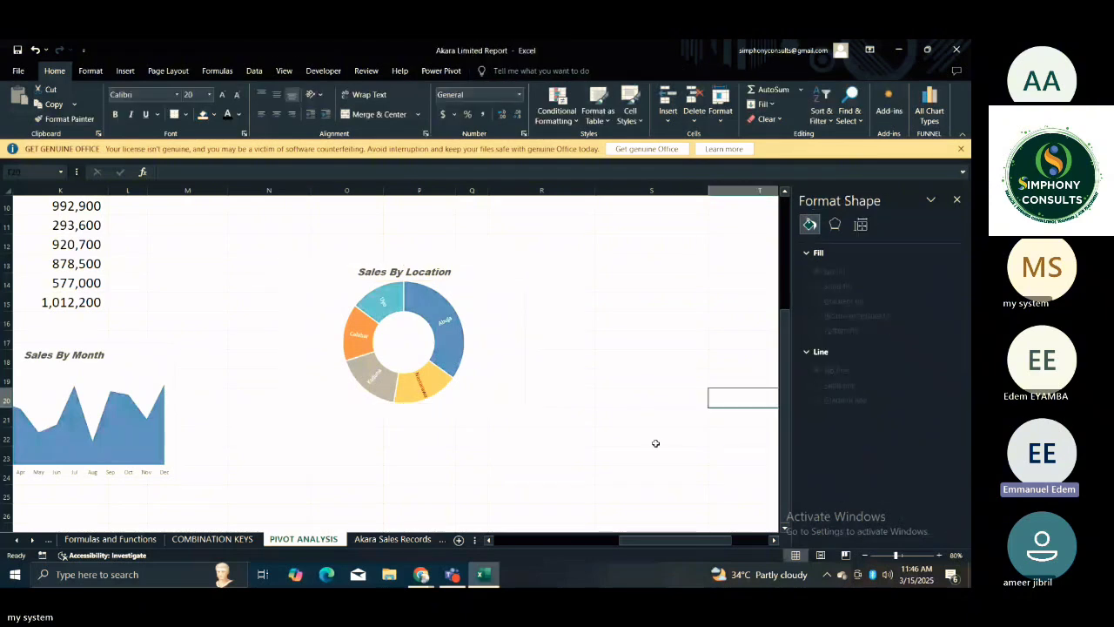
{"action": "left_click", "coordinate": [499, 376]}
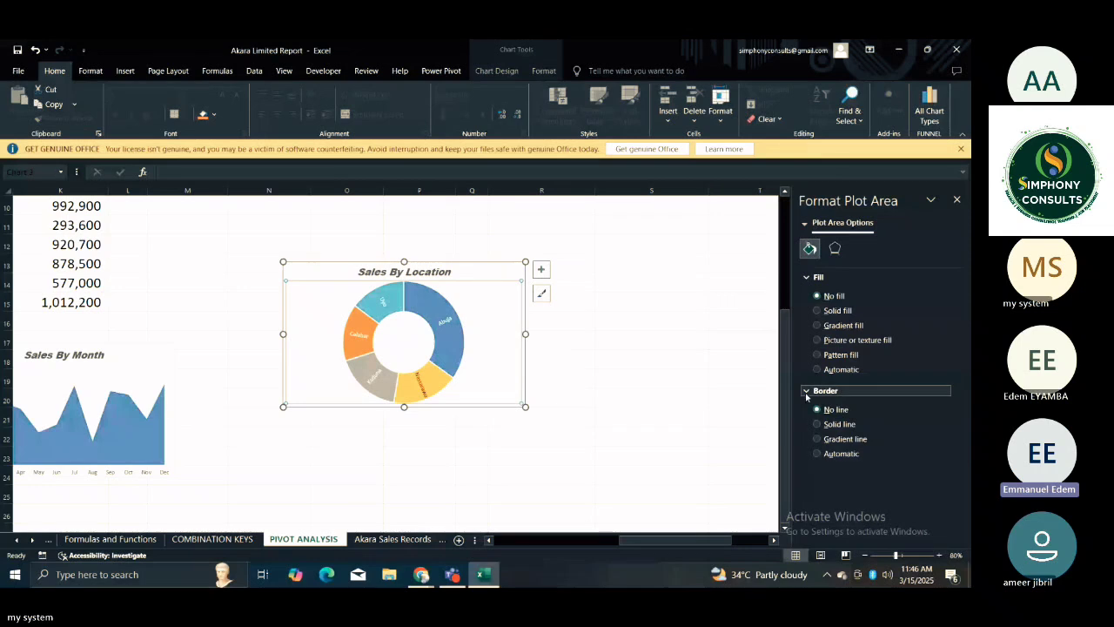
{"action": "left_click", "coordinate": [676, 375]}
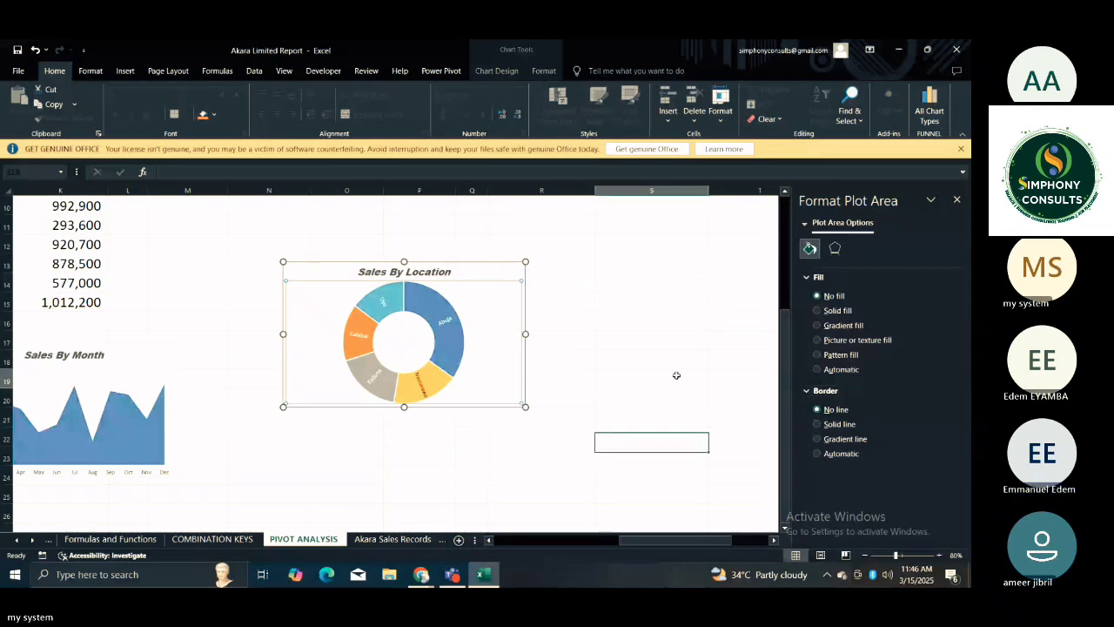
{"action": "key", "text": "Left"}
{"action": "key", "text": "Left"}
{"action": "key", "text": "Left"}
{"action": "key", "text": "Left"}
{"action": "key", "text": "Left"}
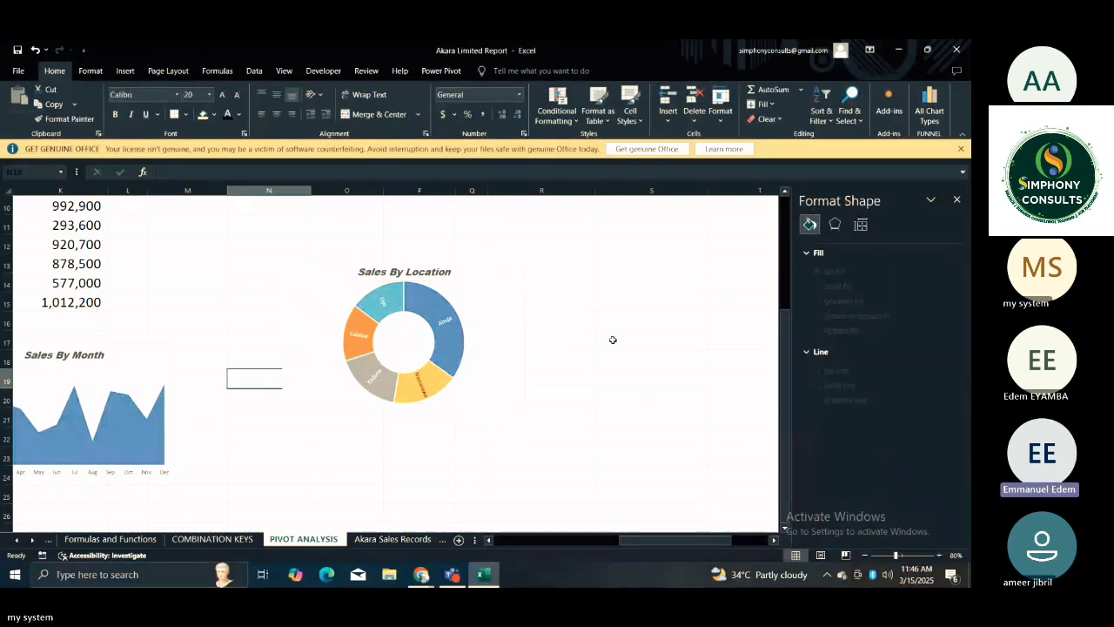
Look over the Sales By Month and Sales By Location charts and their positions relative to the pivot tables above.
{"action": "key", "text": "Up"}
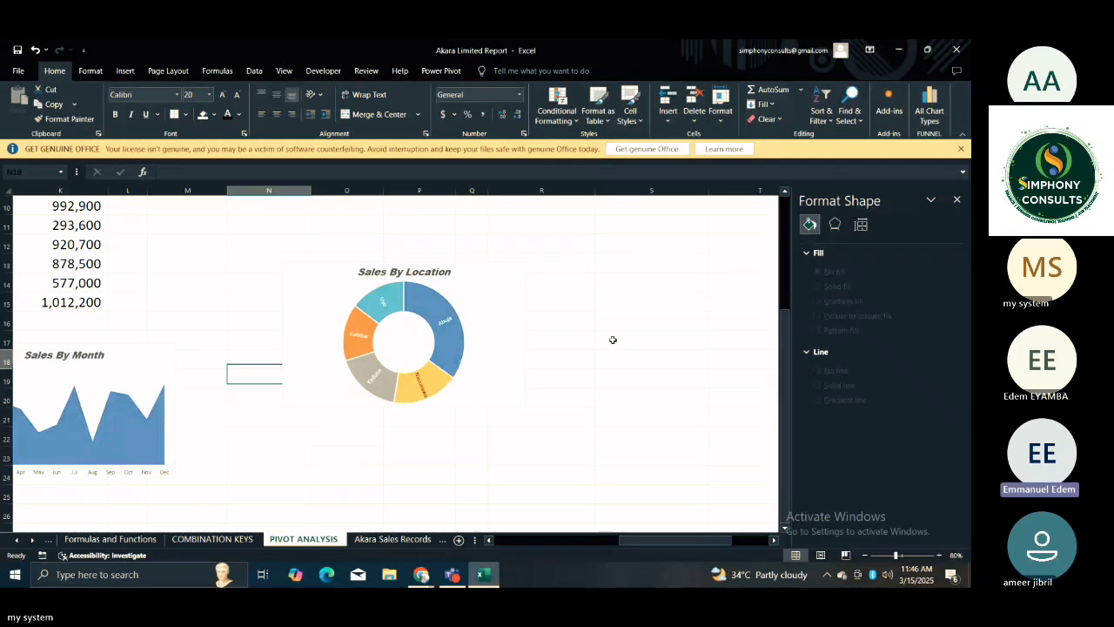
{"action": "key", "text": "Up"}
{"action": "key", "text": "Up"}
{"action": "key", "text": "Up"}
{"action": "key", "text": "Up"}
{"action": "key", "text": "Up"}
{"action": "key", "text": "Up"}
{"action": "key", "text": "Up"}
{"action": "key", "text": "Up"}
{"action": "key", "text": "Up"}
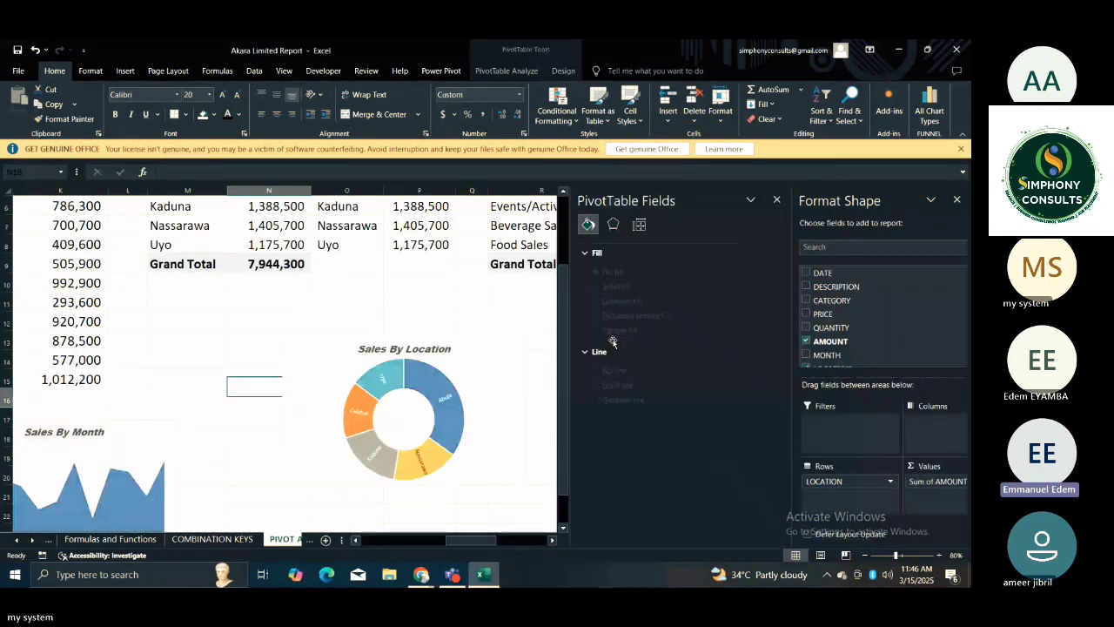
{"action": "key", "text": "Down"}
{"action": "key", "text": "Down"}
{"action": "key", "text": "Down"}
{"action": "key", "text": "Down"}
{"action": "key", "text": "Down"}
{"action": "key", "text": "Down"}
{"action": "key", "text": "Down"}
{"action": "key", "text": "Down"}
{"action": "key", "text": "Down"}
{"action": "key", "text": "Down"}
{"action": "key", "text": "Down"}
{"action": "key", "text": "Down"}
{"action": "key", "text": "Down"}
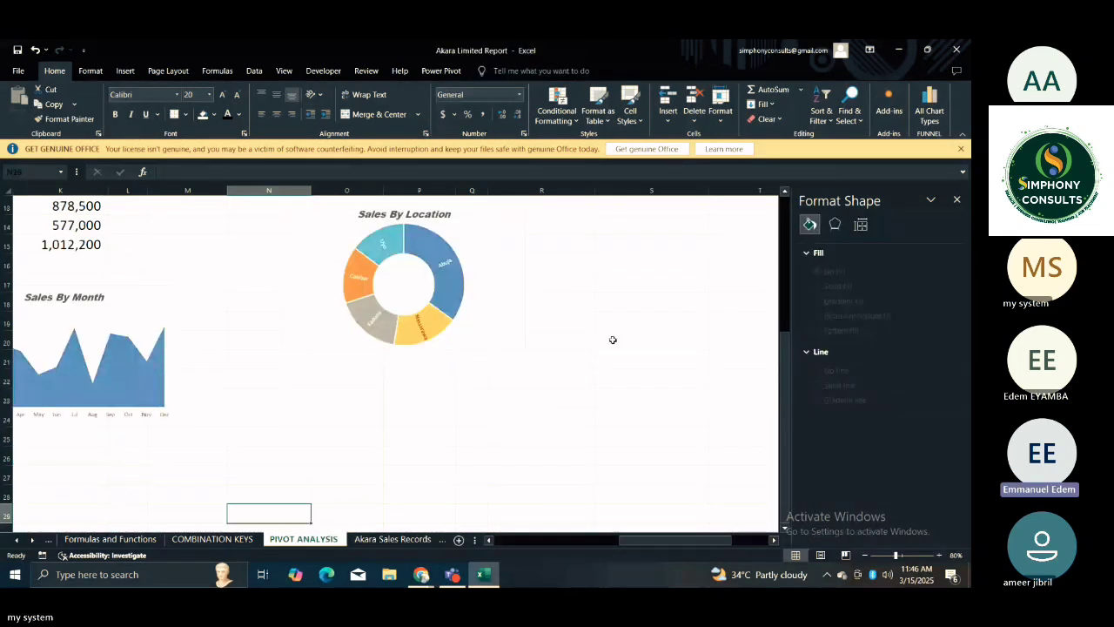
{"action": "key", "text": "Left"}
{"action": "key", "text": "Left"}
{"action": "key", "text": "Left"}
{"action": "key", "text": "Left"}
{"action": "key", "text": "Left"}
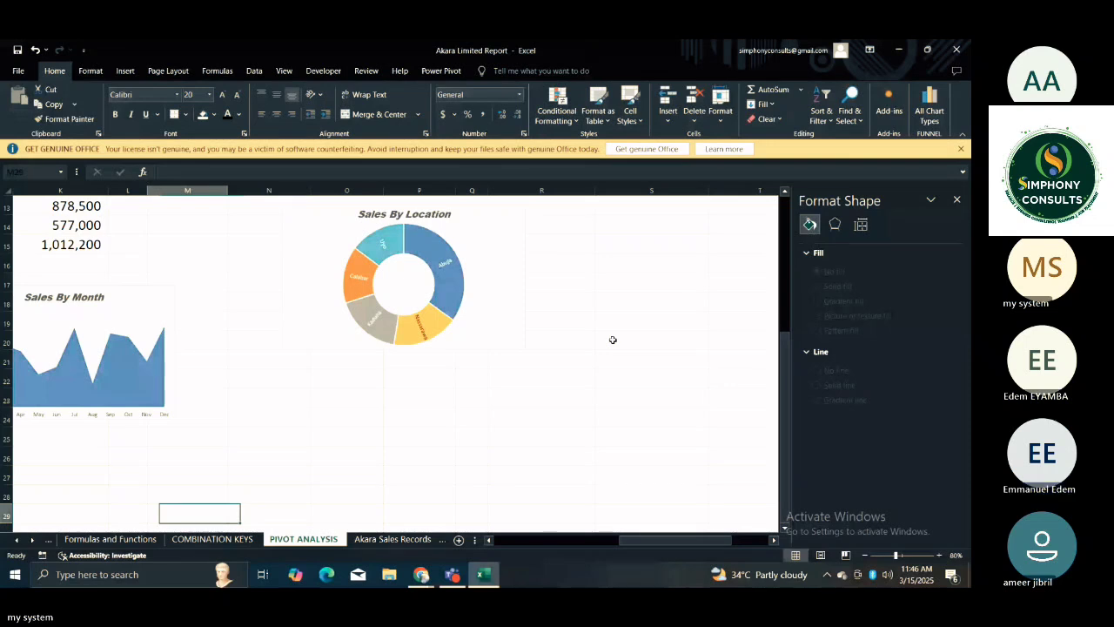
{"action": "mouse_move", "coordinate": [614, 344]}
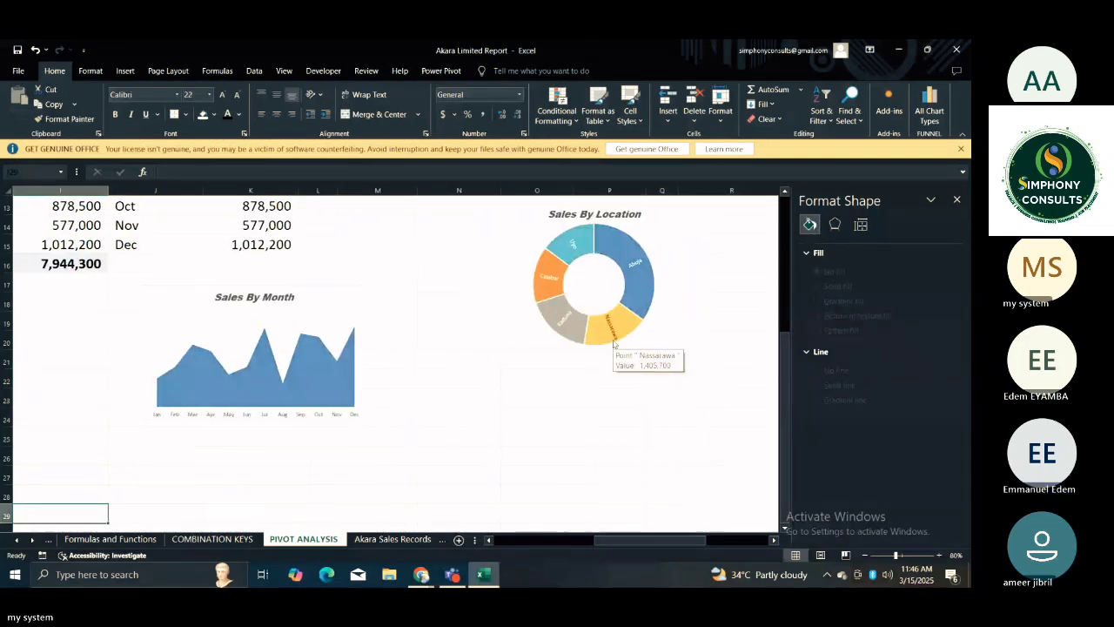
{"action": "left_click", "coordinate": [695, 300]}
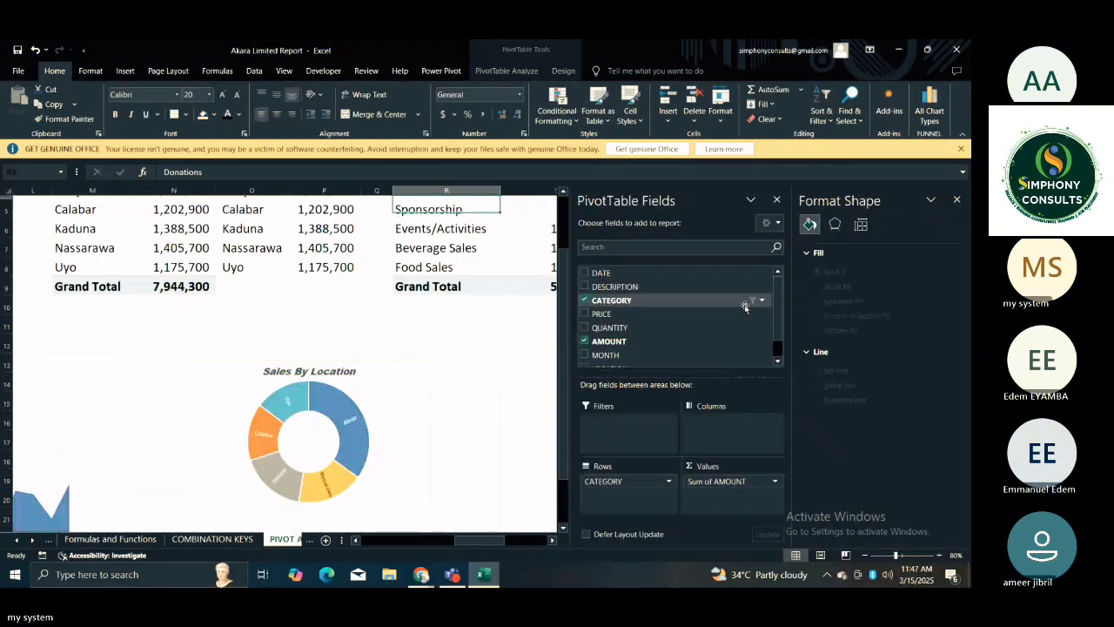
Insert another sunburst chart from the location names and amounts in O4:P8 of the SALES BY LOCATION table.
{"action": "key", "text": "Up"}
{"action": "key", "text": "Up"}
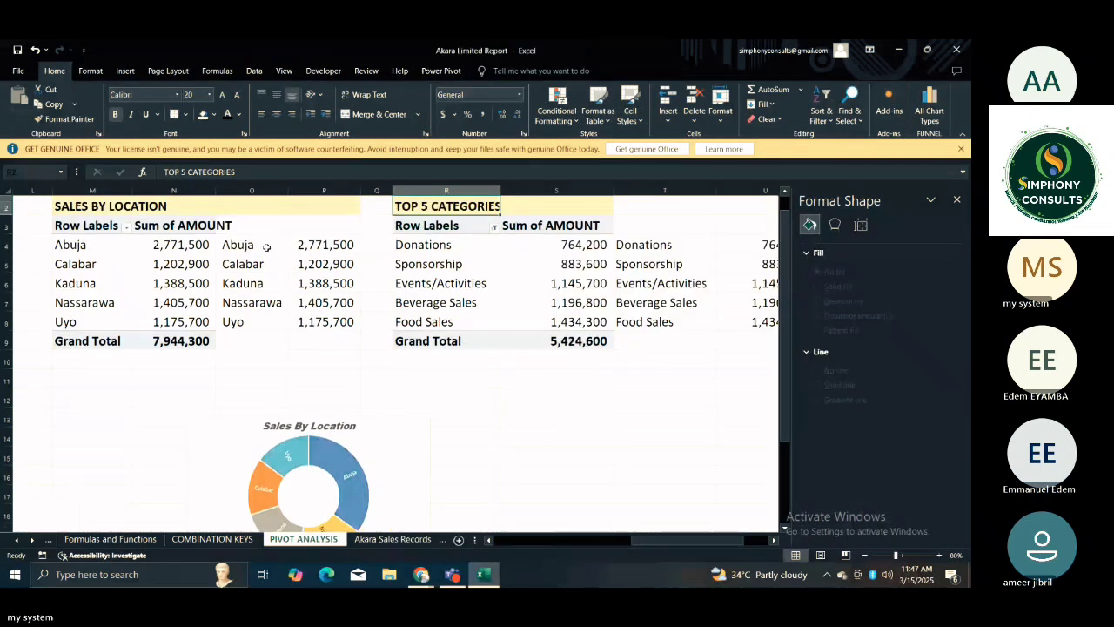
{"action": "left_click_drag", "start_coordinate": [266, 247], "coordinate": [315, 296]}
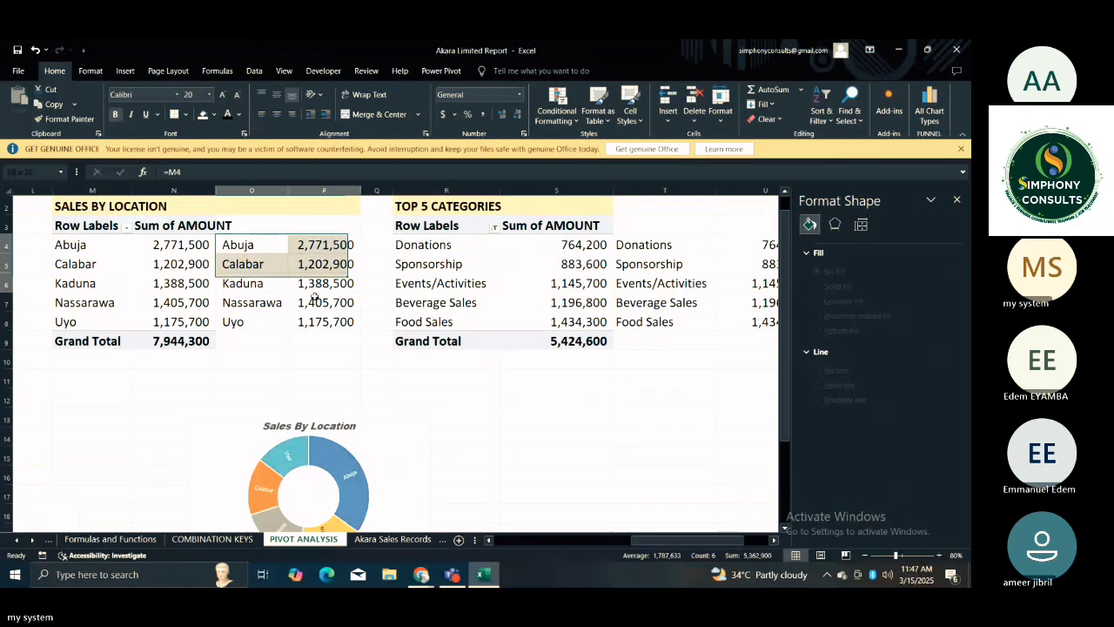
{"action": "left_click_drag", "start_coordinate": [315, 297], "coordinate": [323, 323]}
{"action": "left_click", "coordinate": [125, 71]}
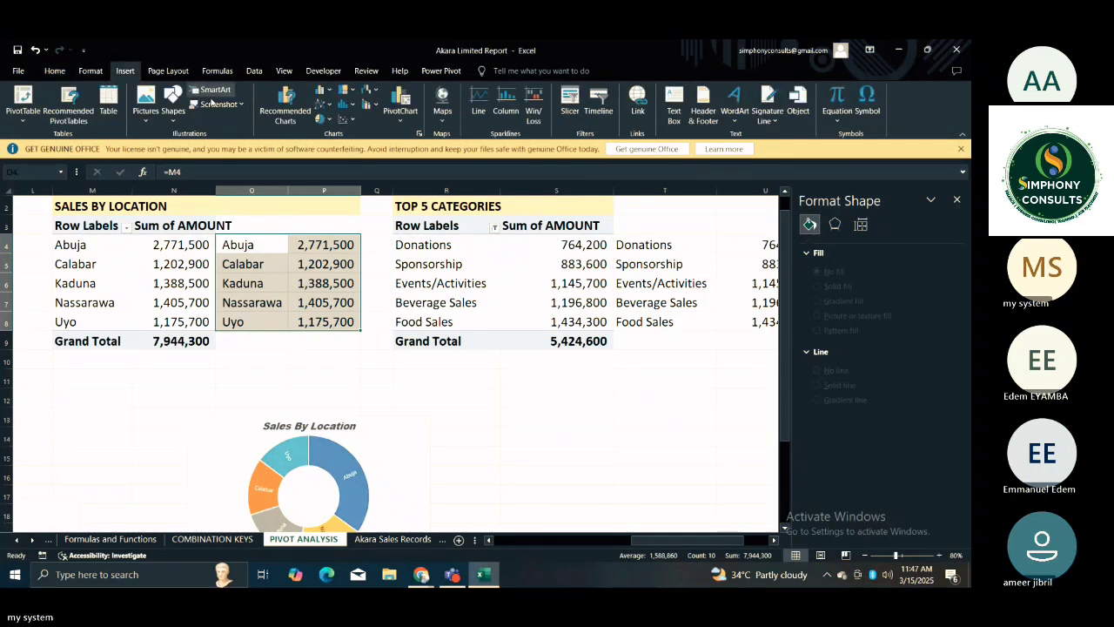
{"action": "left_click", "coordinate": [421, 133]}
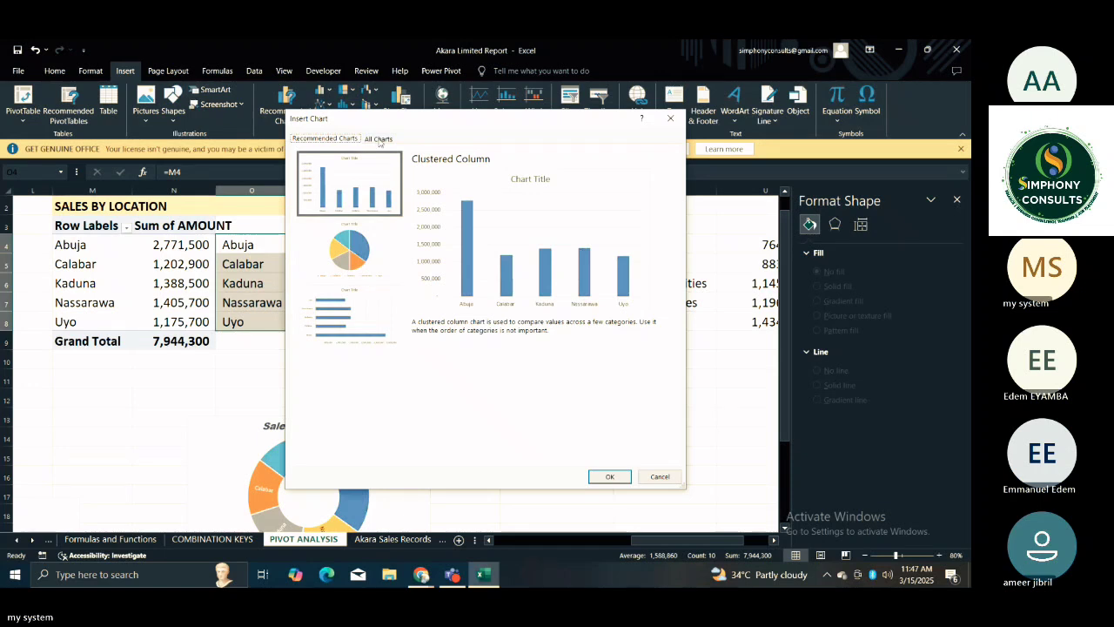
{"action": "left_click", "coordinate": [378, 139]}
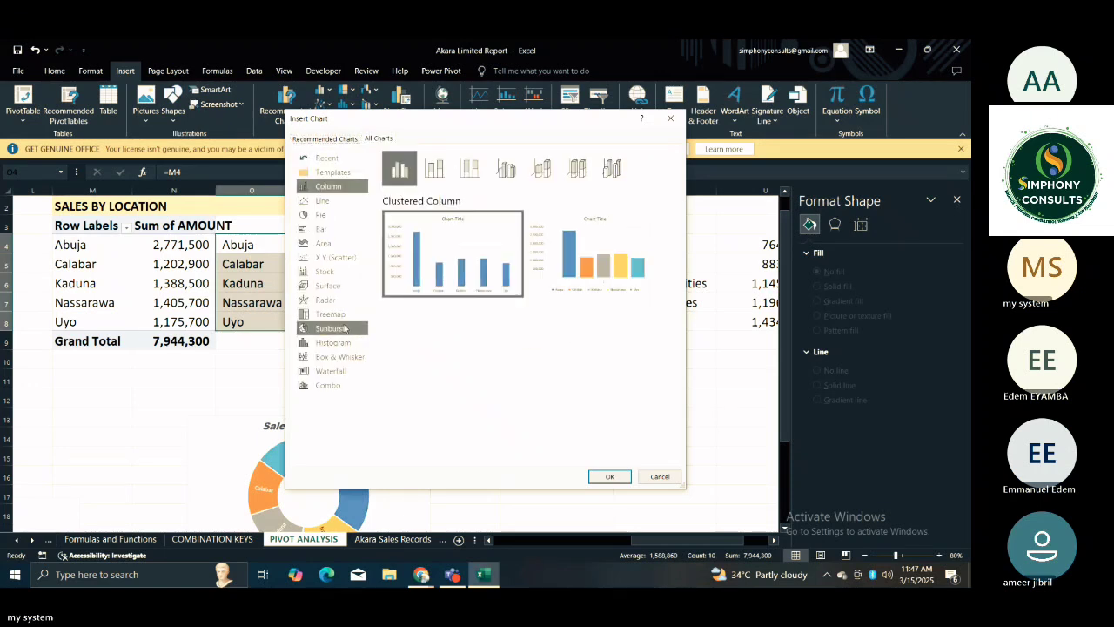
{"action": "left_click", "coordinate": [344, 328]}
{"action": "mouse_move", "coordinate": [450, 252]}
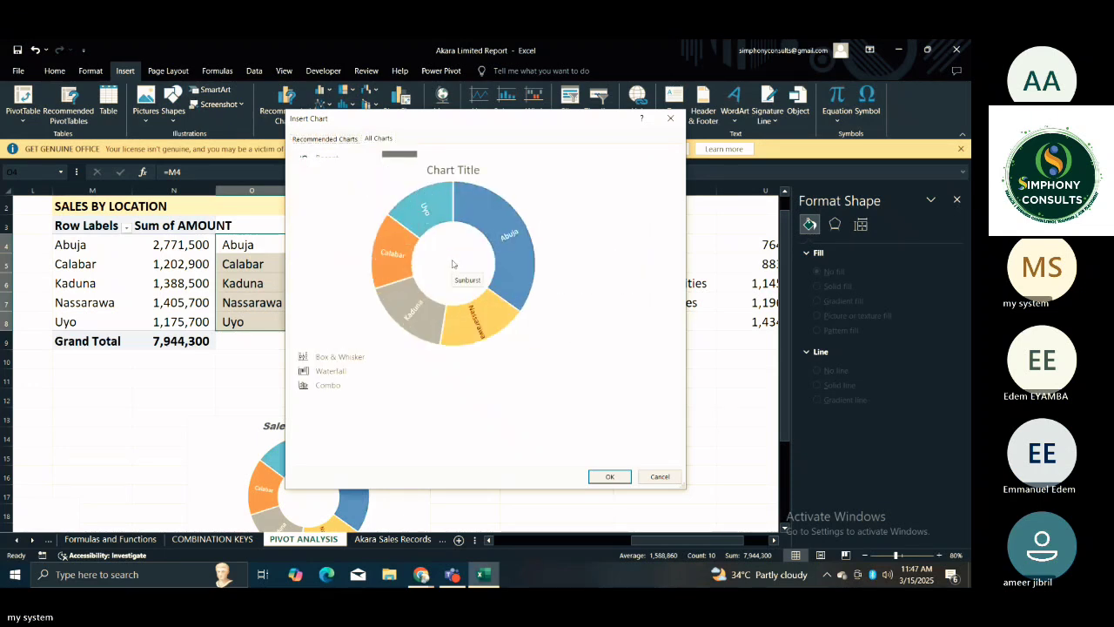
{"action": "left_click", "coordinate": [607, 479]}
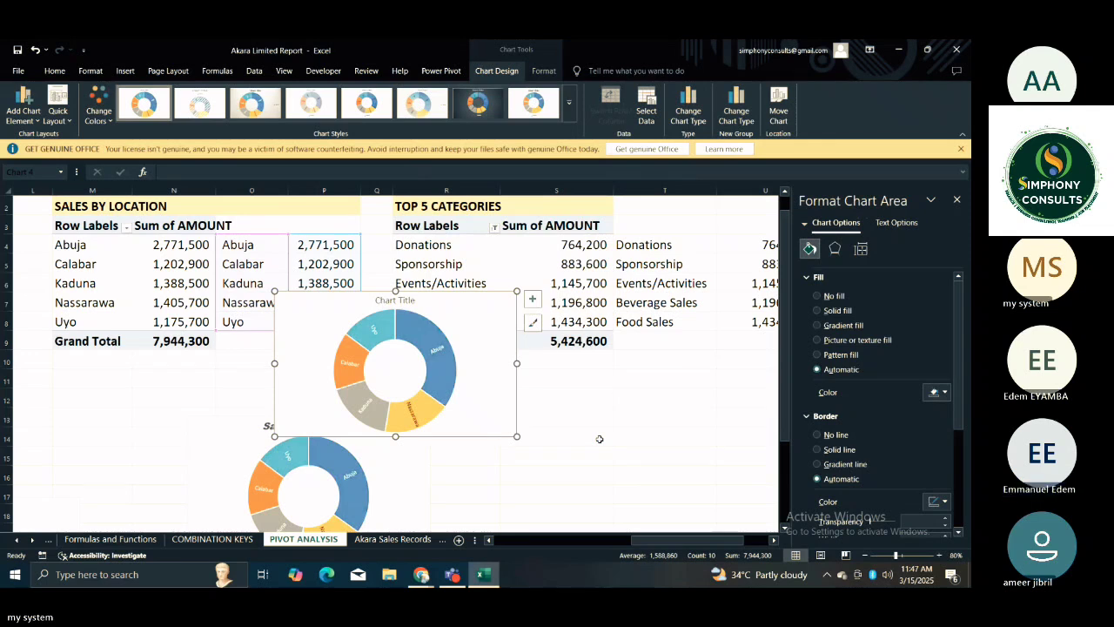
Delete the untitled duplicate sunburst chart that overlaps the location and category tables.
{"action": "left_click", "coordinate": [502, 389]}
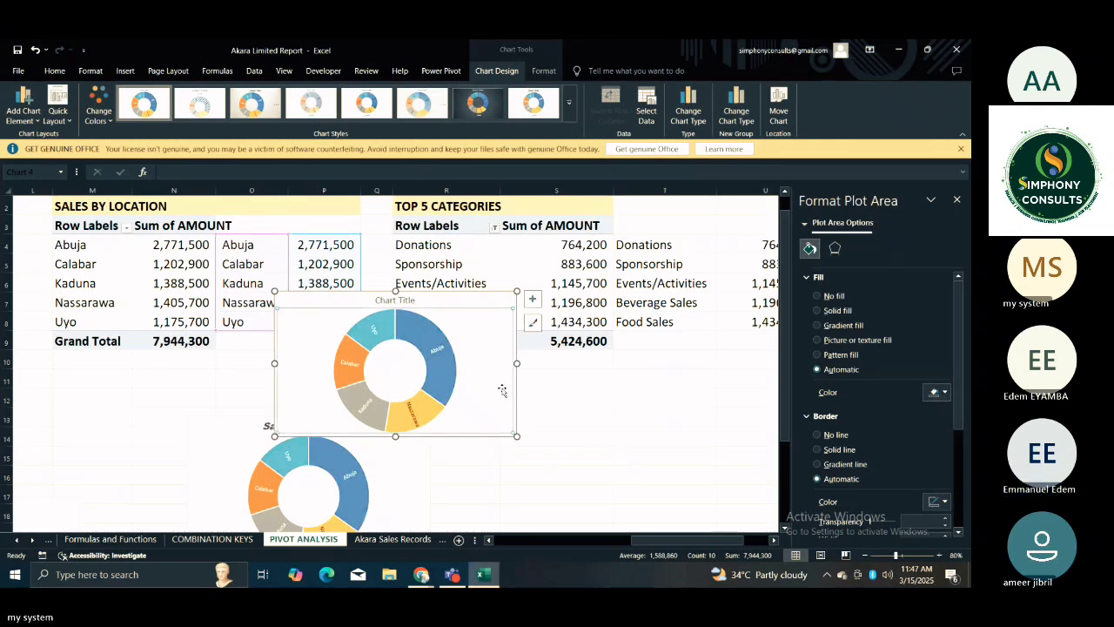
{"action": "left_click", "coordinate": [594, 433]}
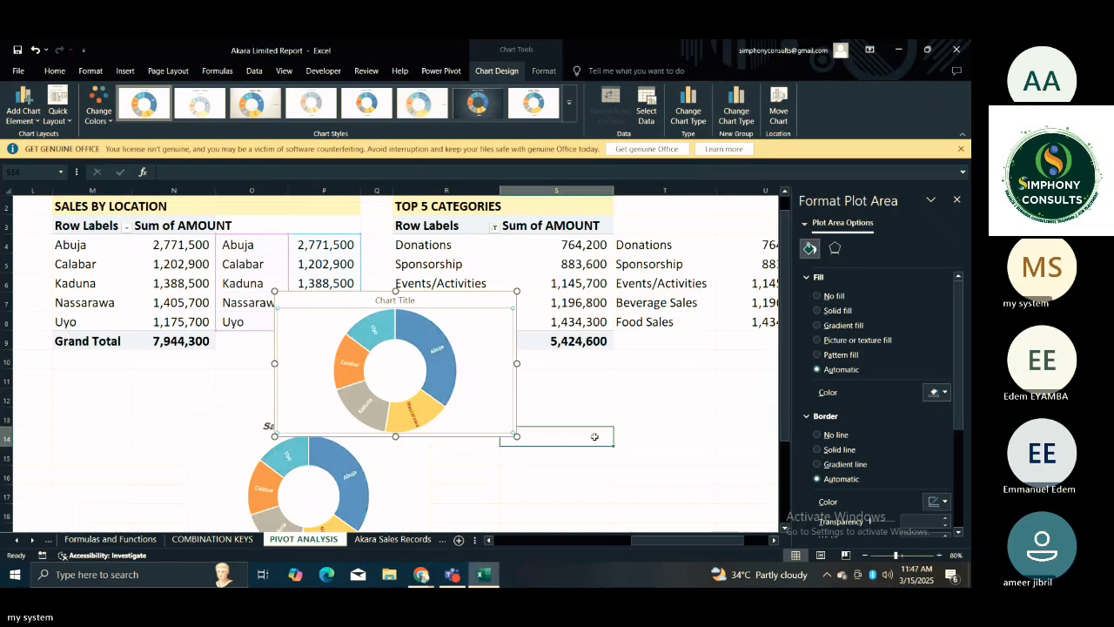
{"action": "left_click", "coordinate": [491, 323]}
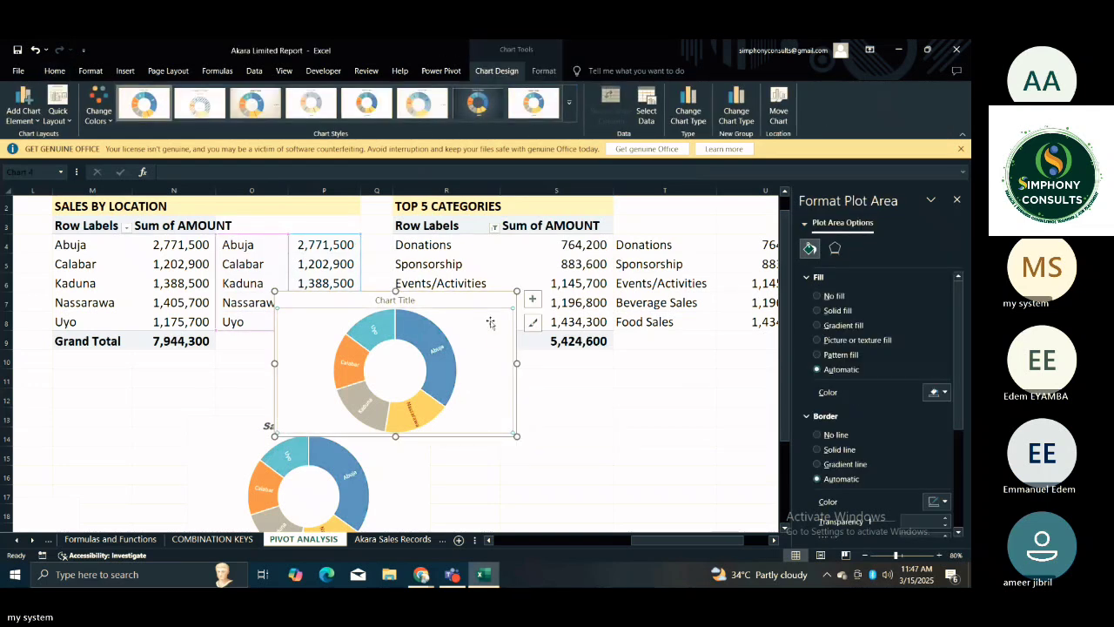
{"action": "left_click", "coordinate": [455, 304]}
{"action": "key", "text": "Delete"}
Move the Sales By Location chart up to just below the SALES BY LOCATION table, starting around row 10.
{"action": "left_click", "coordinate": [365, 431]}
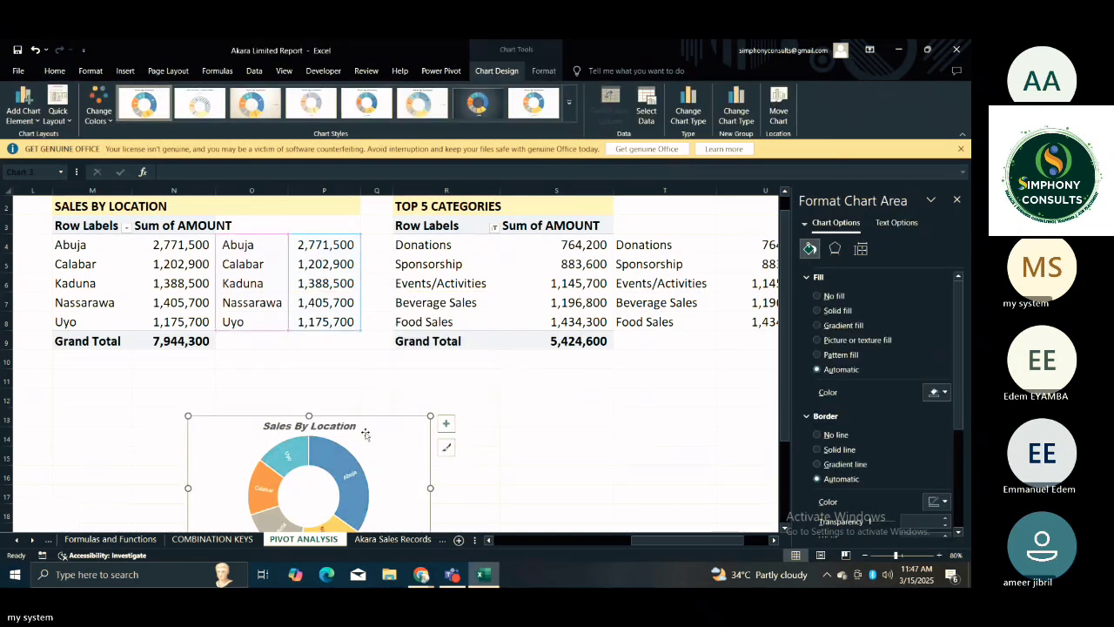
{"action": "left_click", "coordinate": [419, 462]}
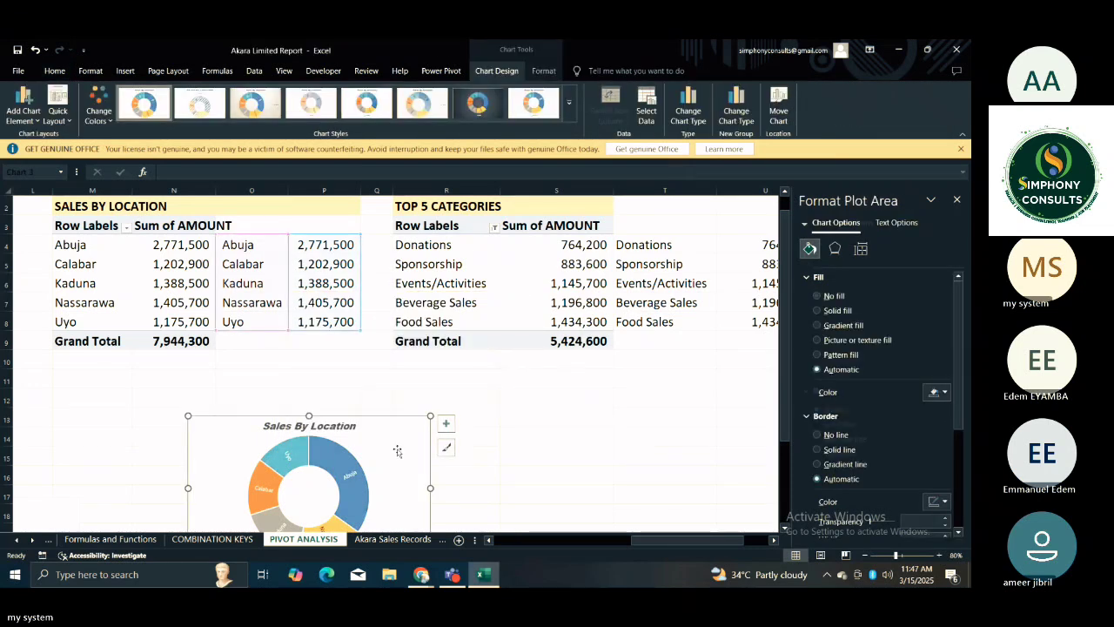
{"action": "left_click", "coordinate": [433, 396]}
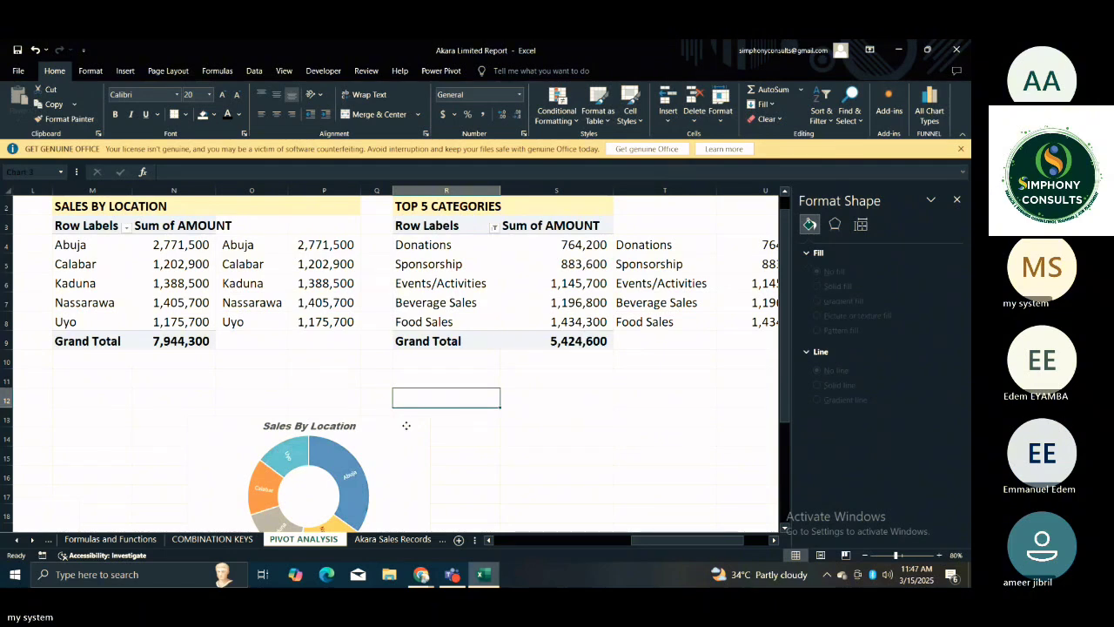
{"action": "left_click_drag", "start_coordinate": [406, 425], "coordinate": [405, 378]}
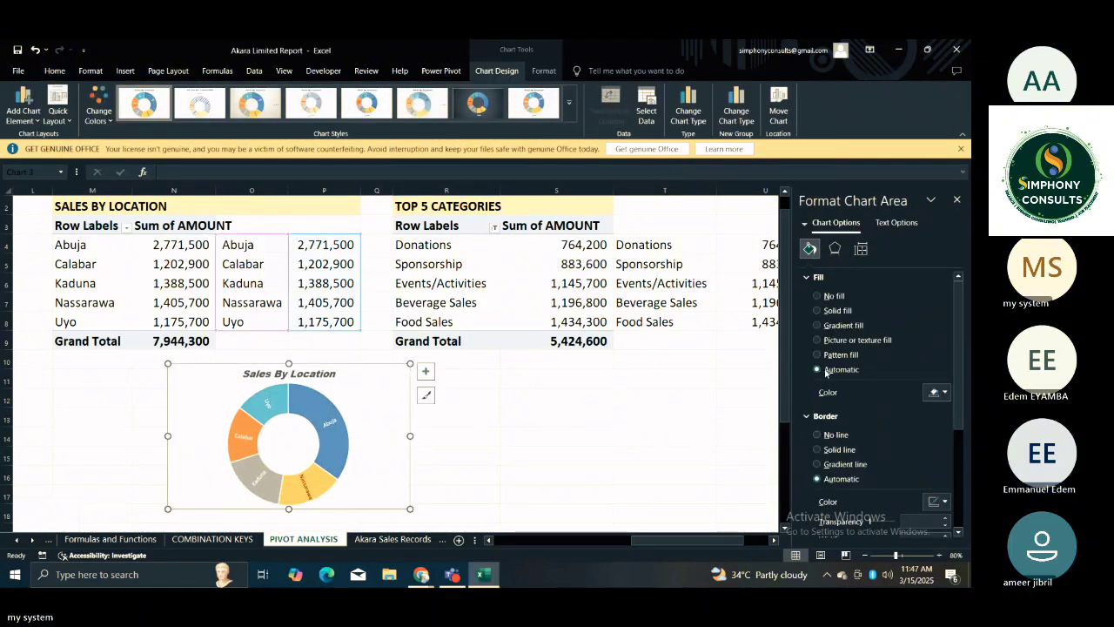
Set the Sales By Location chart area to no fill and no border line, then deselect the chart.
{"action": "left_click", "coordinate": [816, 295]}
{"action": "left_click", "coordinate": [818, 411]}
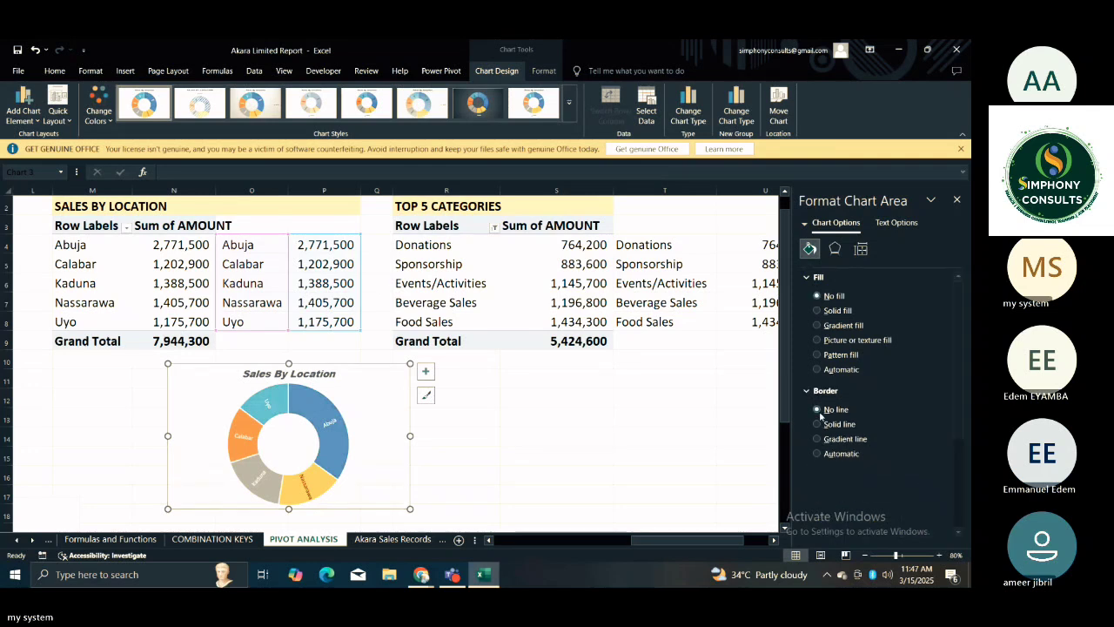
{"action": "left_click", "coordinate": [556, 416]}
{"action": "left_click", "coordinate": [348, 439]}
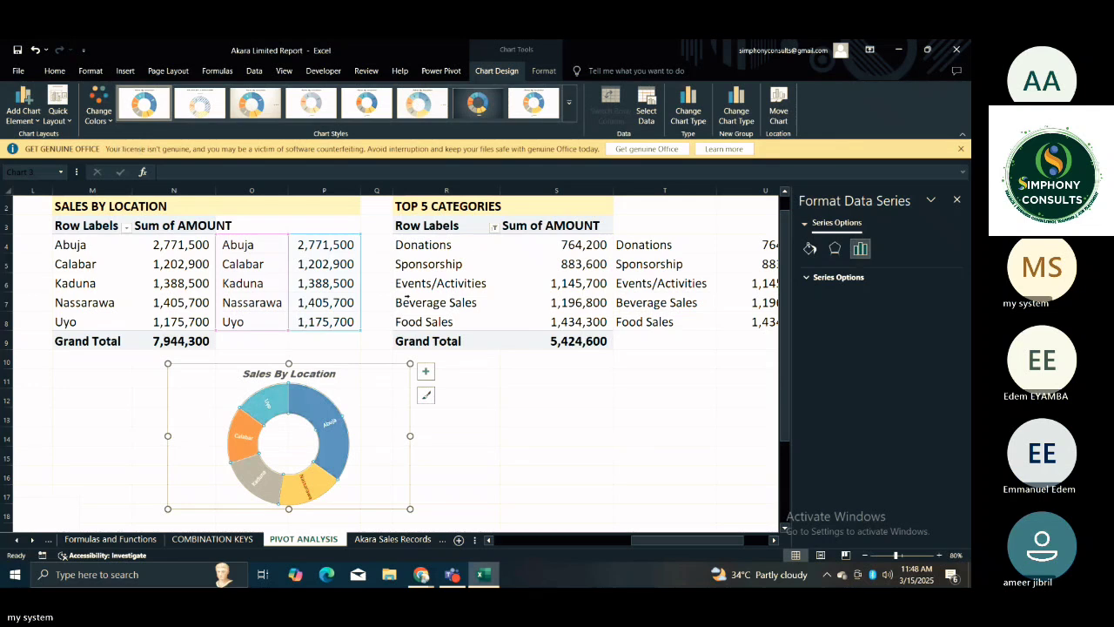
{"action": "left_click", "coordinate": [595, 439]}
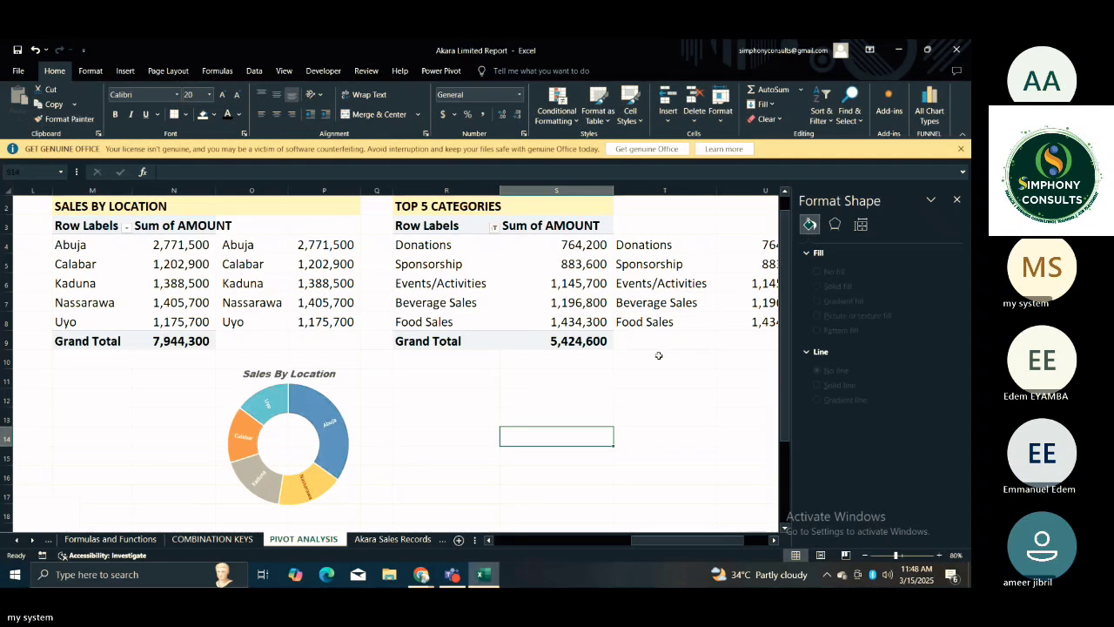
Close the Format Shape pane to reveal the full TOP 5 CATEGORIES helper range T4:U8, leaving the range unselected.
{"action": "left_click", "coordinate": [659, 355]}
{"action": "left_click_drag", "start_coordinate": [629, 246], "coordinate": [746, 312]}
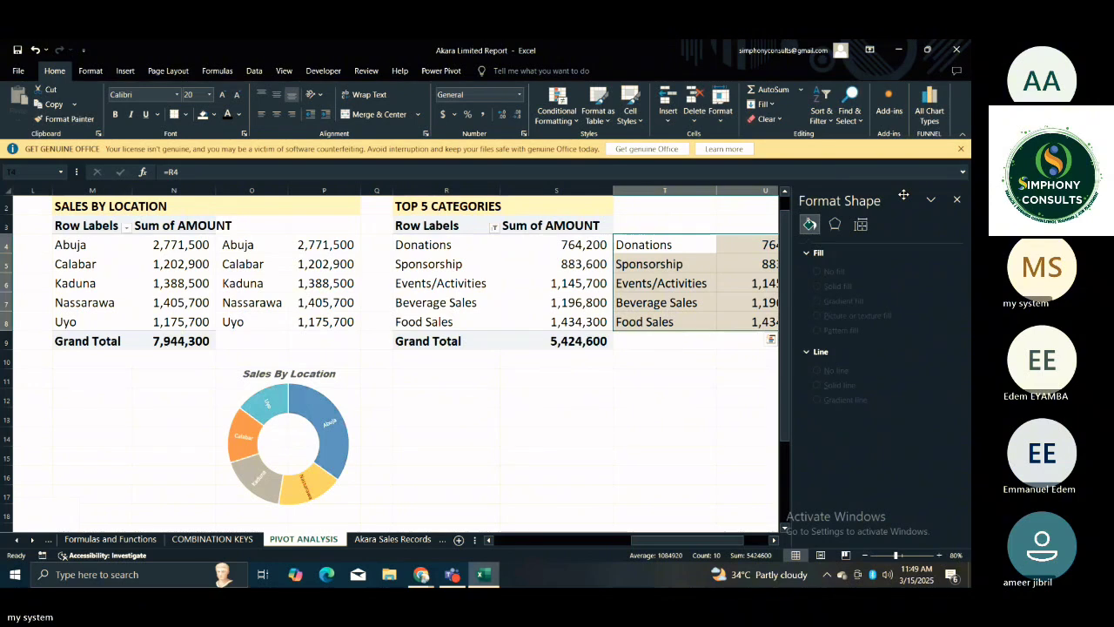
{"action": "left_click", "coordinate": [958, 200]}
{"action": "left_click", "coordinate": [751, 322]}
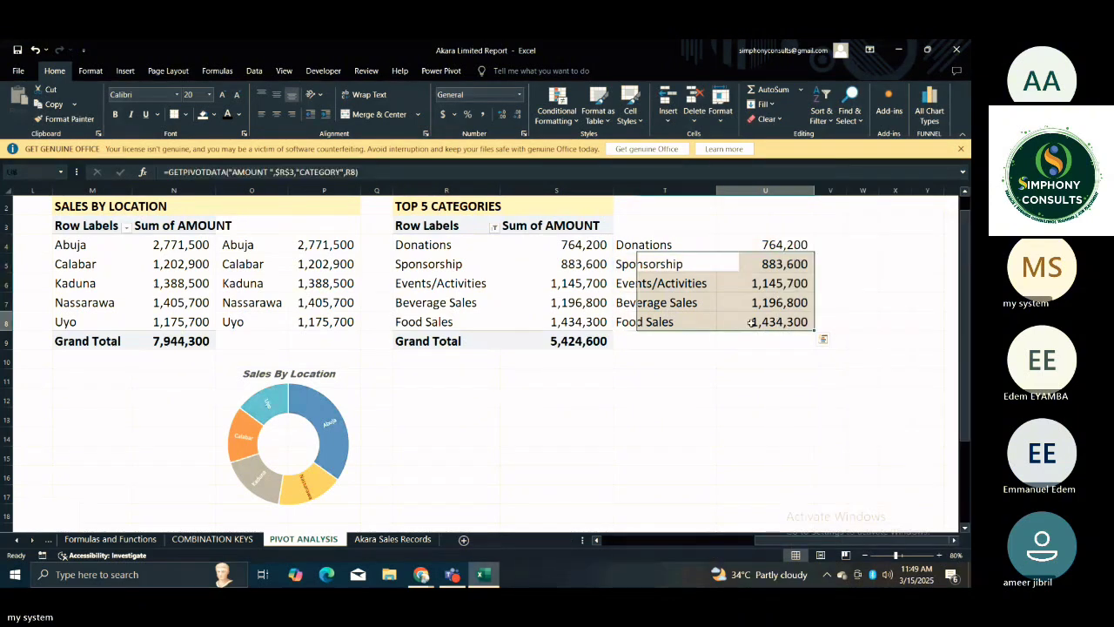
{"action": "left_click", "coordinate": [749, 376]}
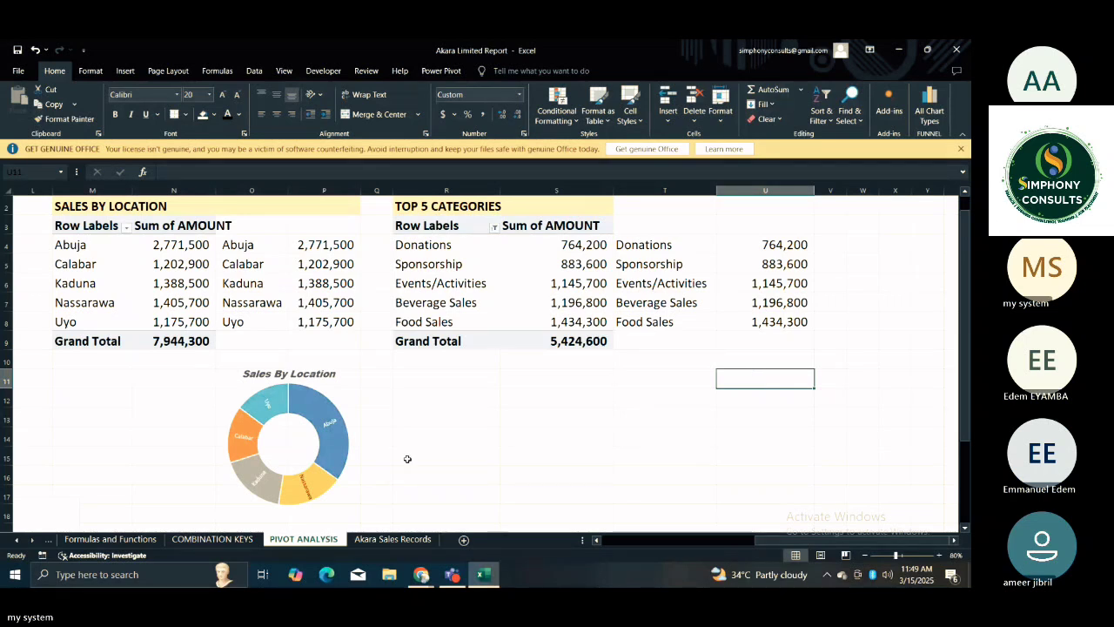
{"action": "left_click", "coordinate": [378, 410]}
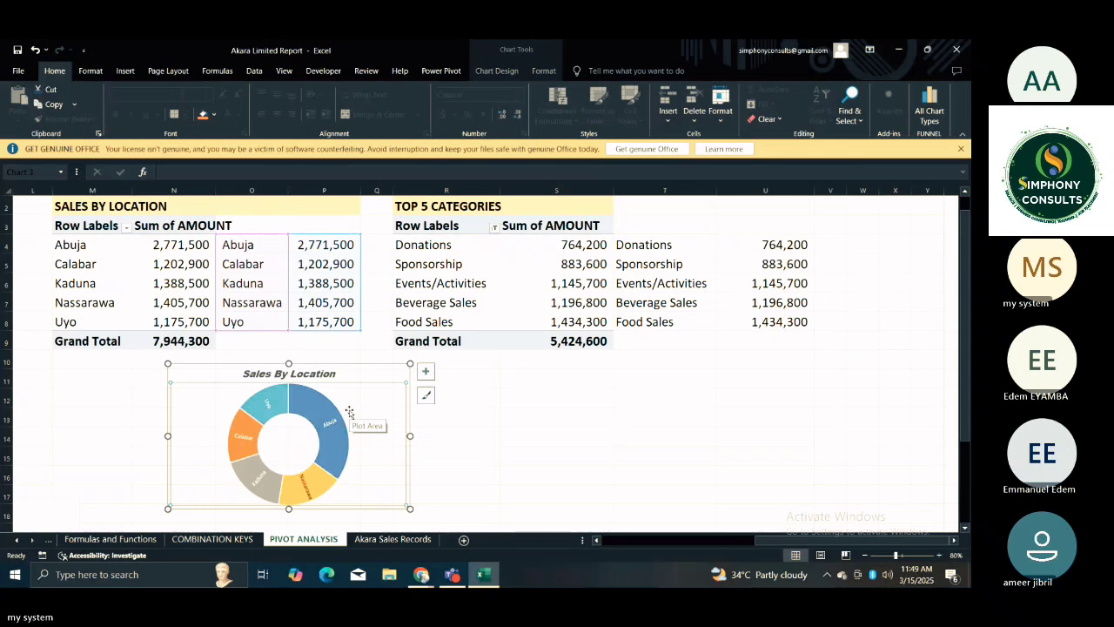
{"action": "key", "text": "Escape"}
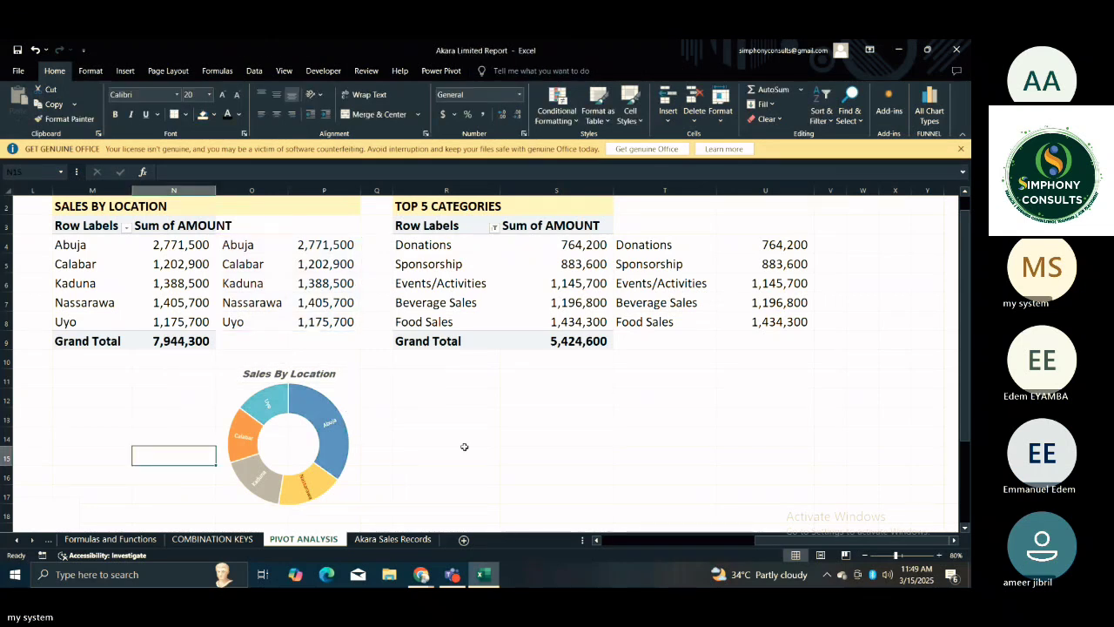
{"action": "key", "text": "ctrl+Left"}
{"action": "key", "text": "ctrl+Left"}
{"action": "left_click", "coordinate": [464, 447]}
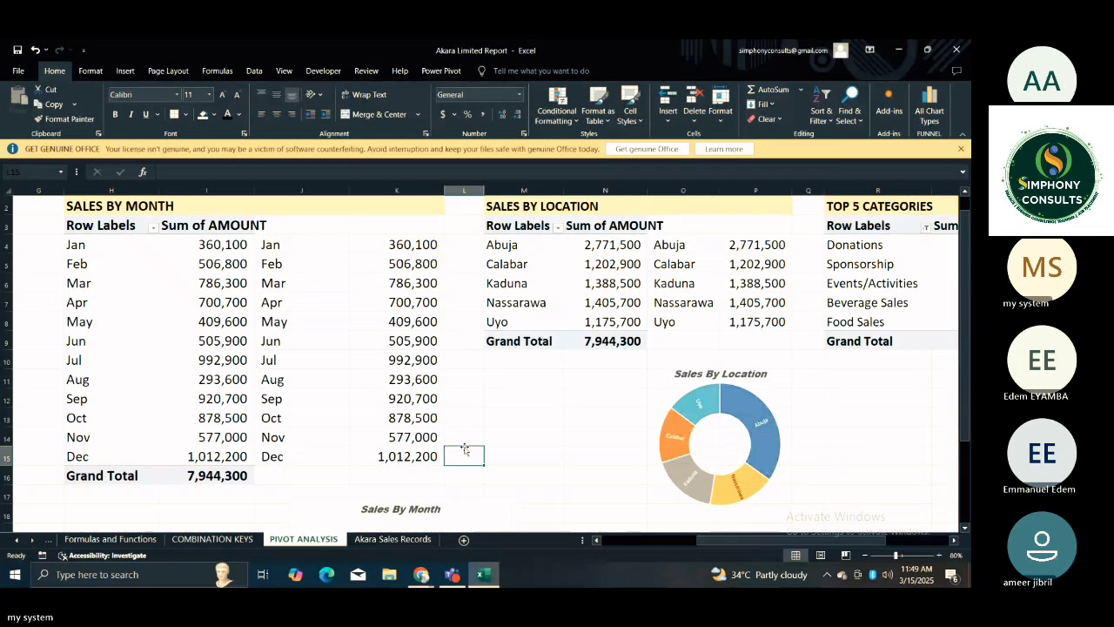
{"action": "key", "text": "ctrl+Right"}
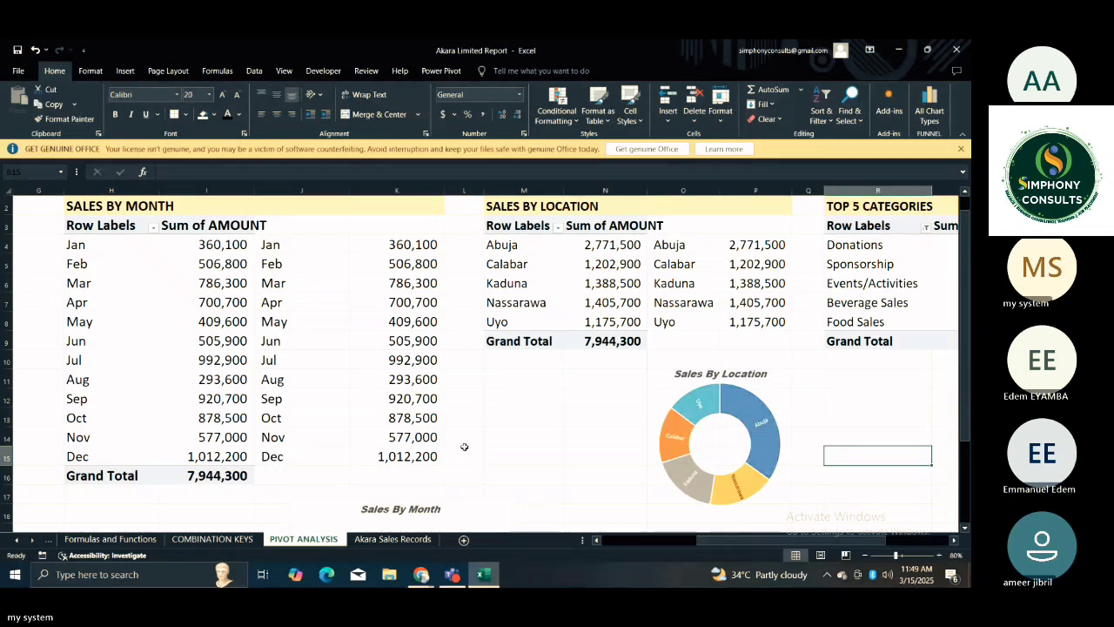
{"action": "left_click", "coordinate": [599, 504]}
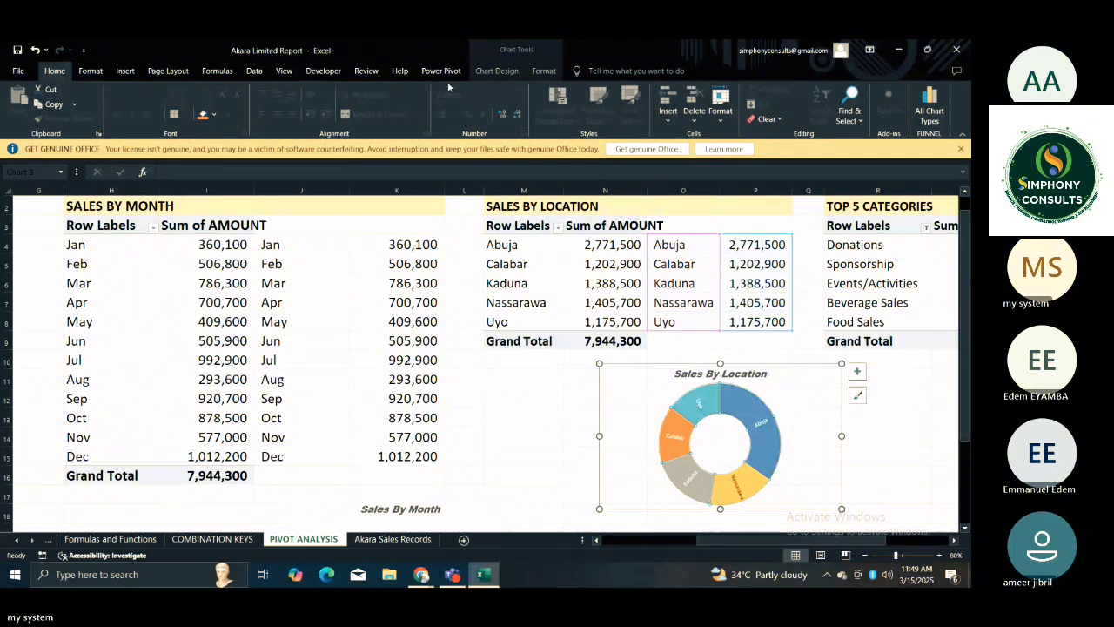
{"action": "left_click", "coordinate": [128, 76]}
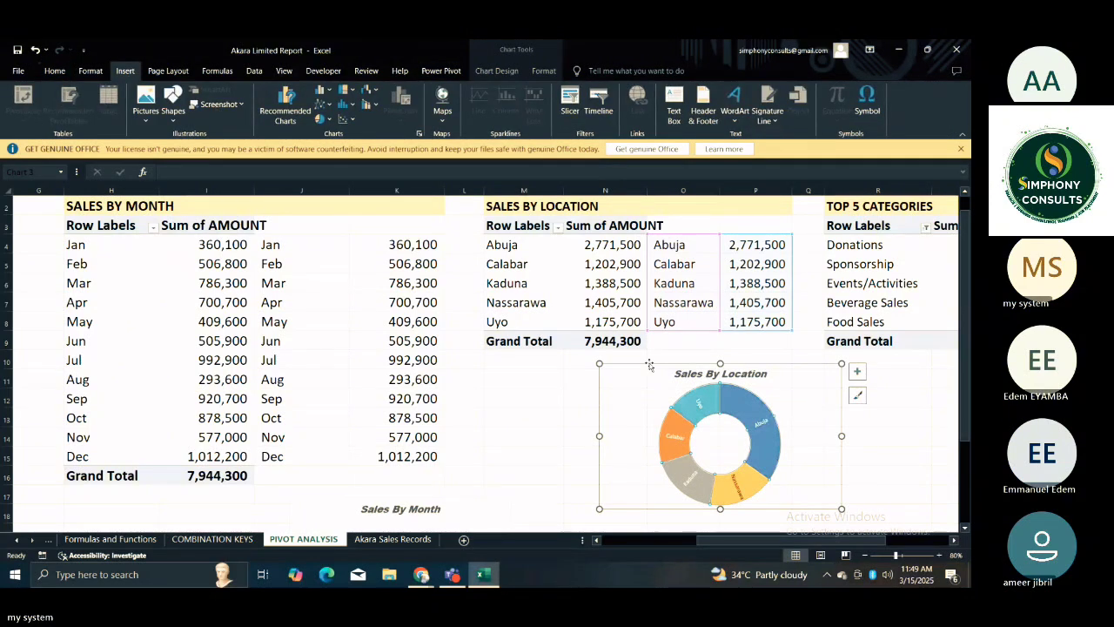
{"action": "left_click", "coordinate": [699, 404]}
{"action": "left_click", "coordinate": [698, 404]}
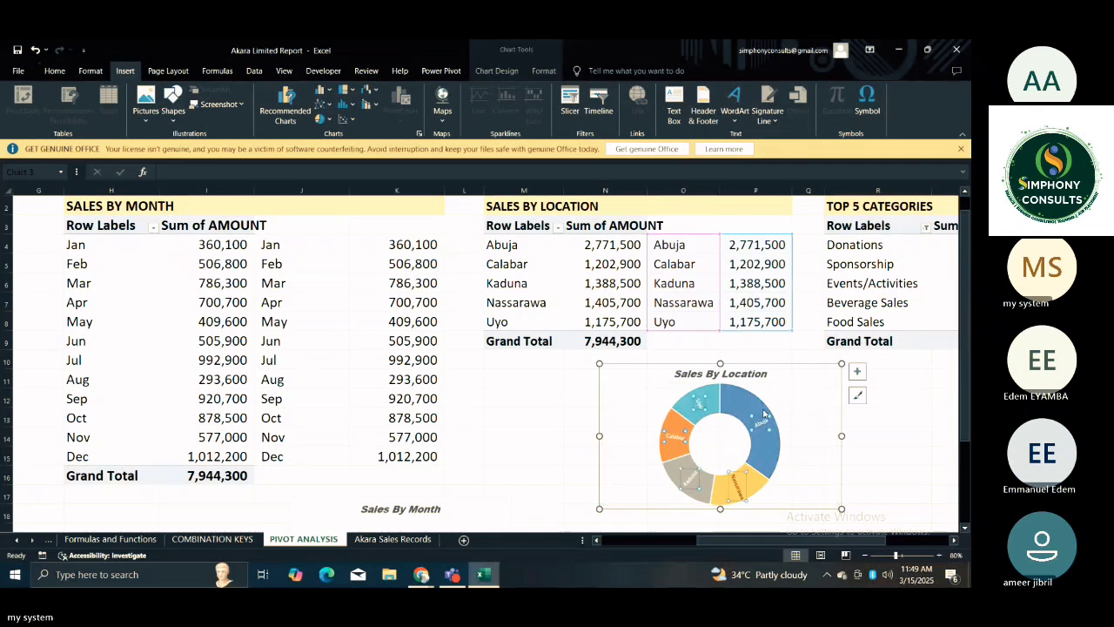
{"action": "left_click", "coordinate": [763, 411]}
{"action": "left_click", "coordinate": [760, 410]}
{"action": "left_click", "coordinate": [709, 417]}
{"action": "key", "text": "Escape"}
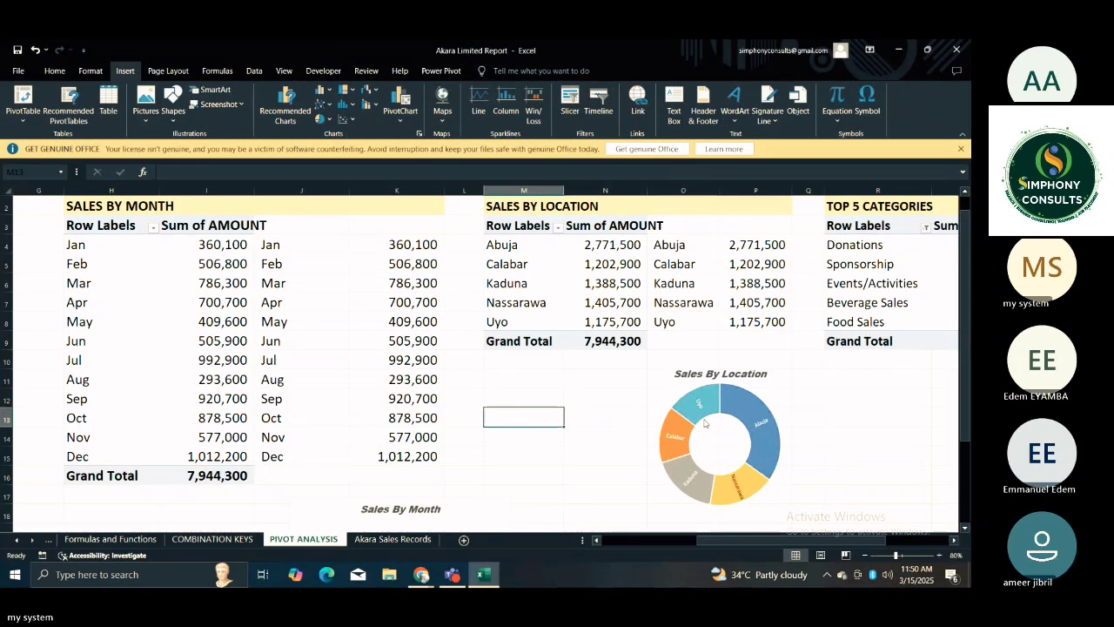
{"action": "left_click", "coordinate": [780, 431]}
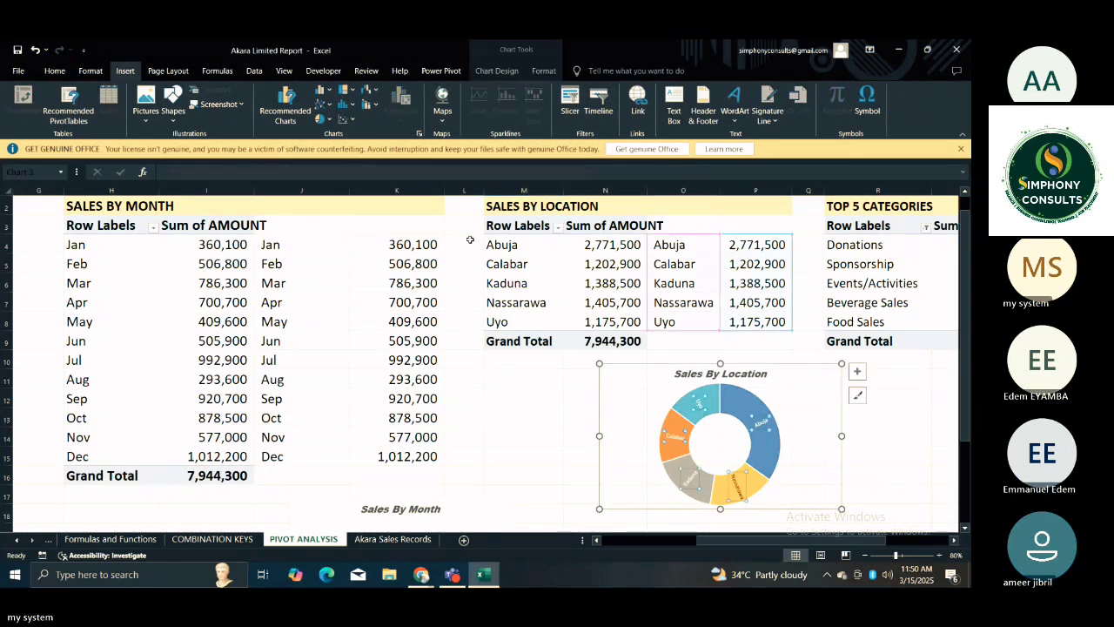
{"action": "left_click", "coordinate": [508, 75]}
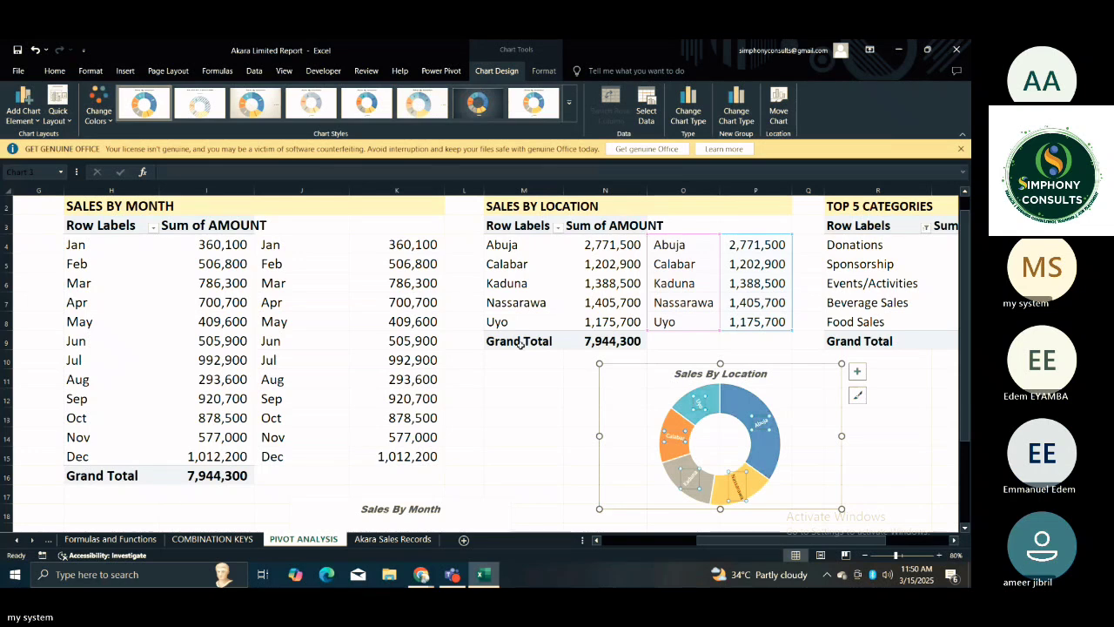
{"action": "left_click", "coordinate": [523, 416]}
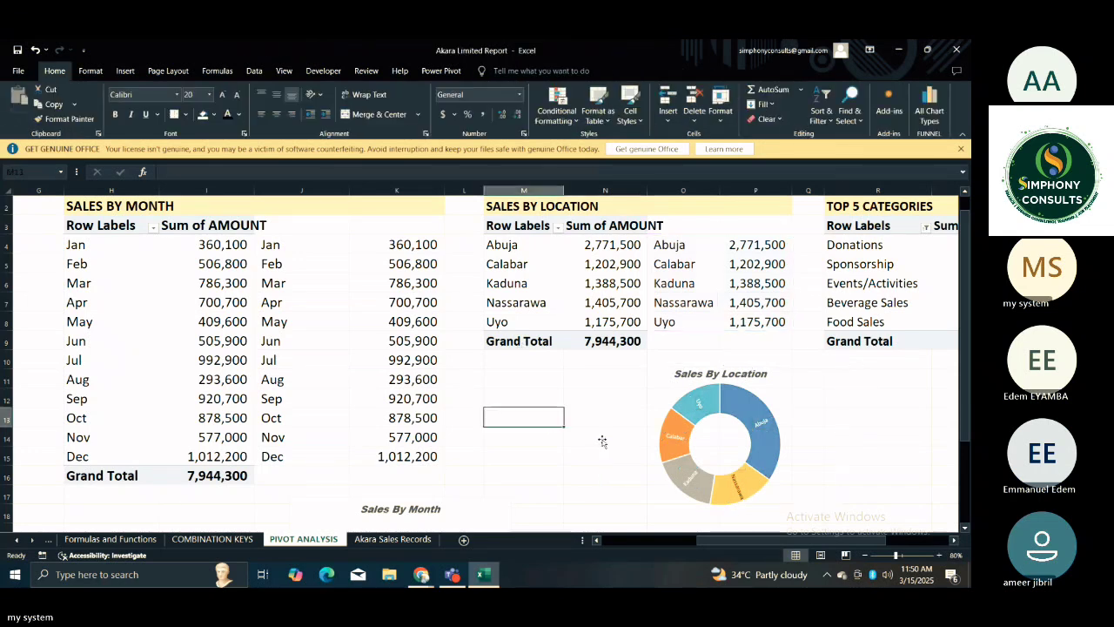
{"action": "left_click", "coordinate": [853, 476]}
{"action": "key", "text": "Right"}
{"action": "key", "text": "Right"}
{"action": "key", "text": "Right"}
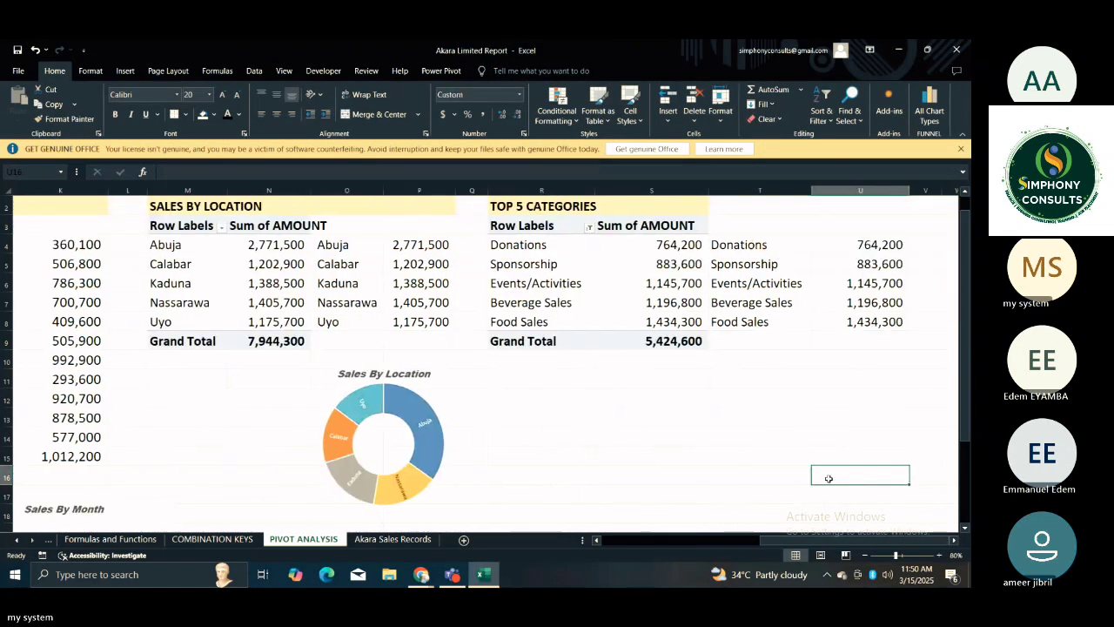
{"action": "left_click", "coordinate": [719, 452]}
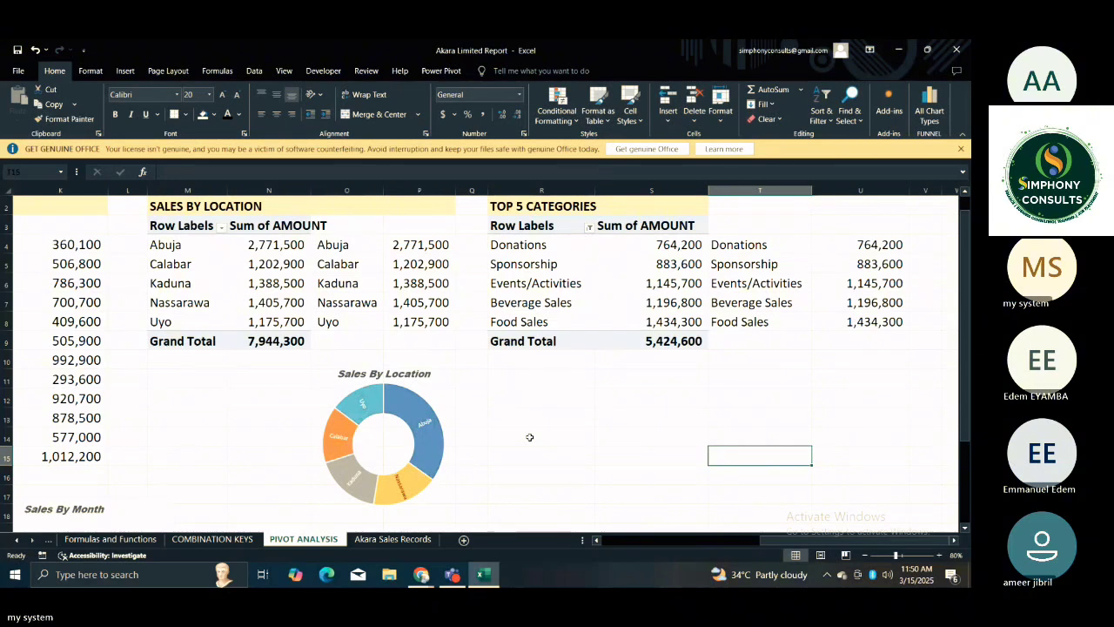
{"action": "left_click", "coordinate": [503, 421]}
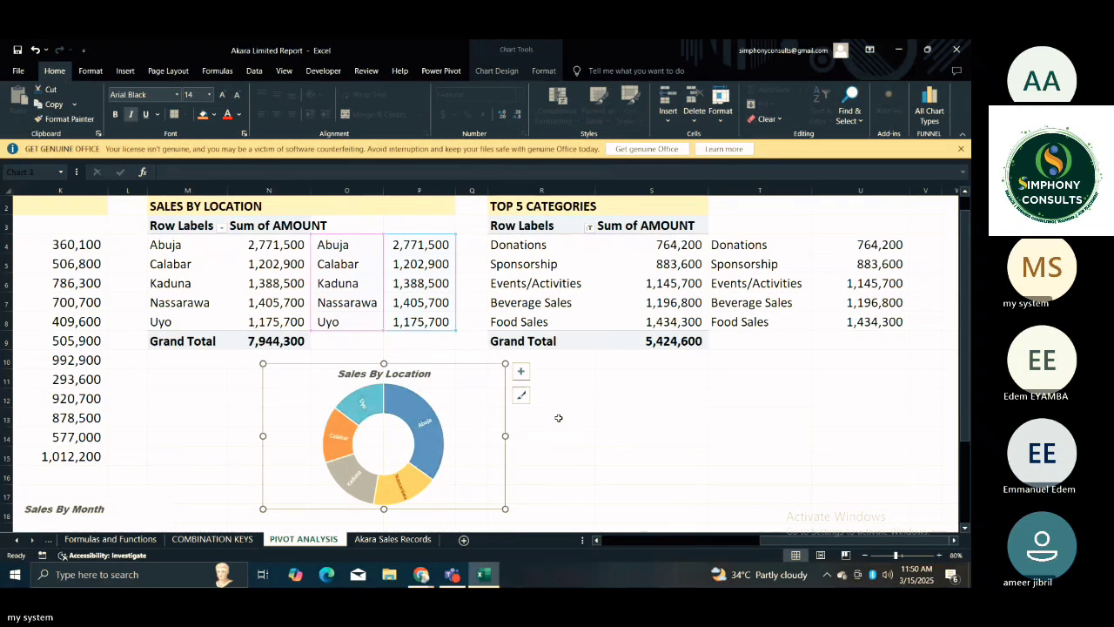
{"action": "left_click", "coordinate": [632, 437]}
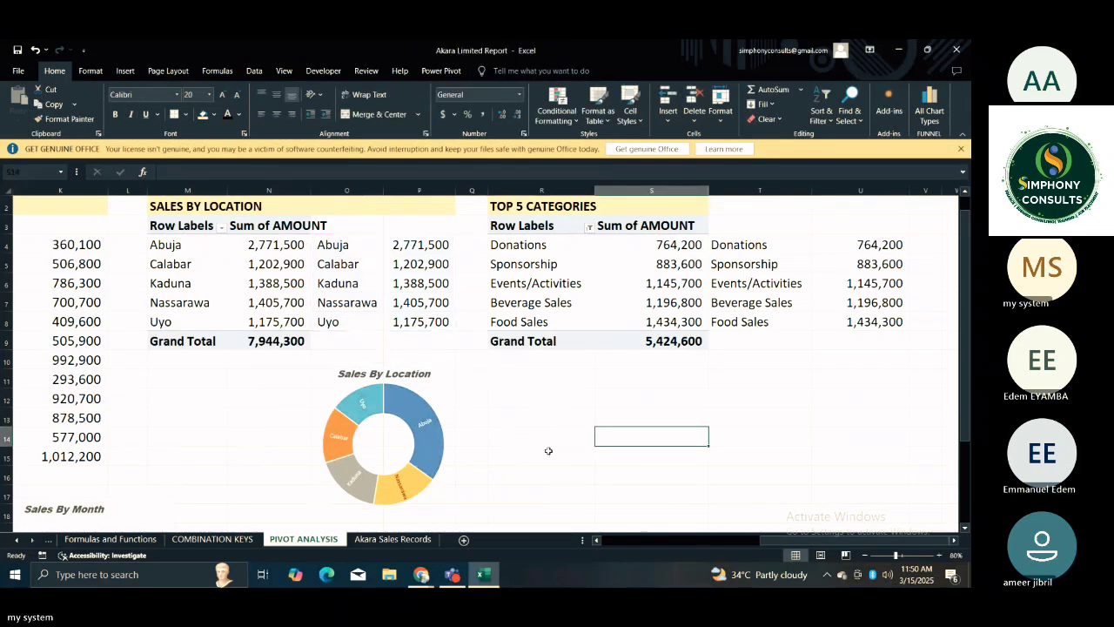
Set the plot area of the Sales By Month area chart to no fill and no border line.
{"action": "left_click", "coordinate": [195, 498]}
{"action": "key", "text": "Left"}
{"action": "key", "text": "Left"}
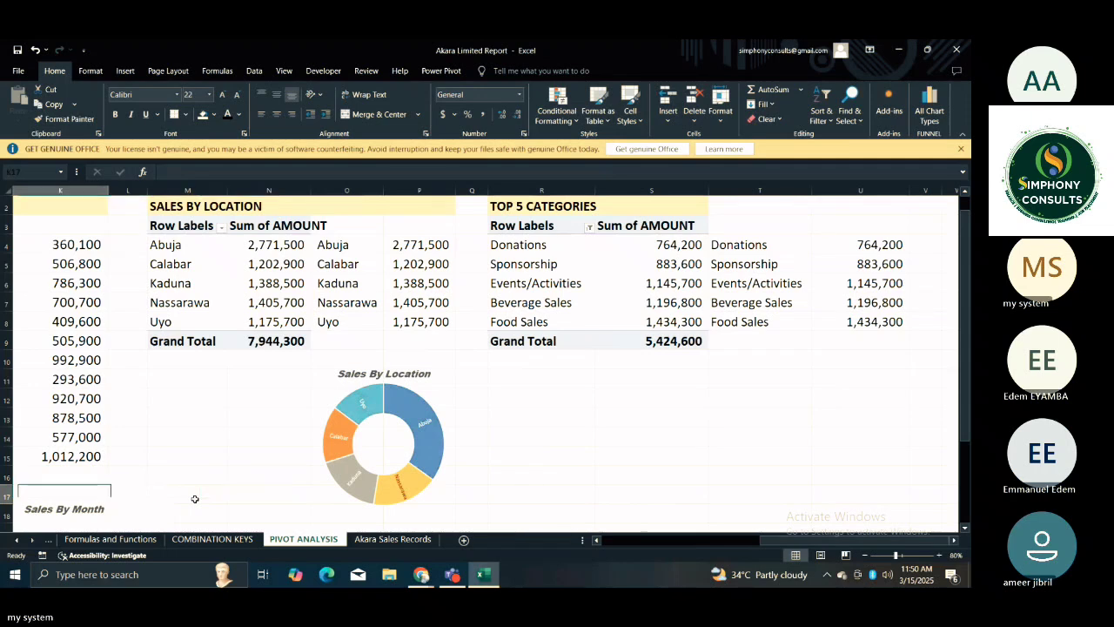
{"action": "key", "text": "Left"}
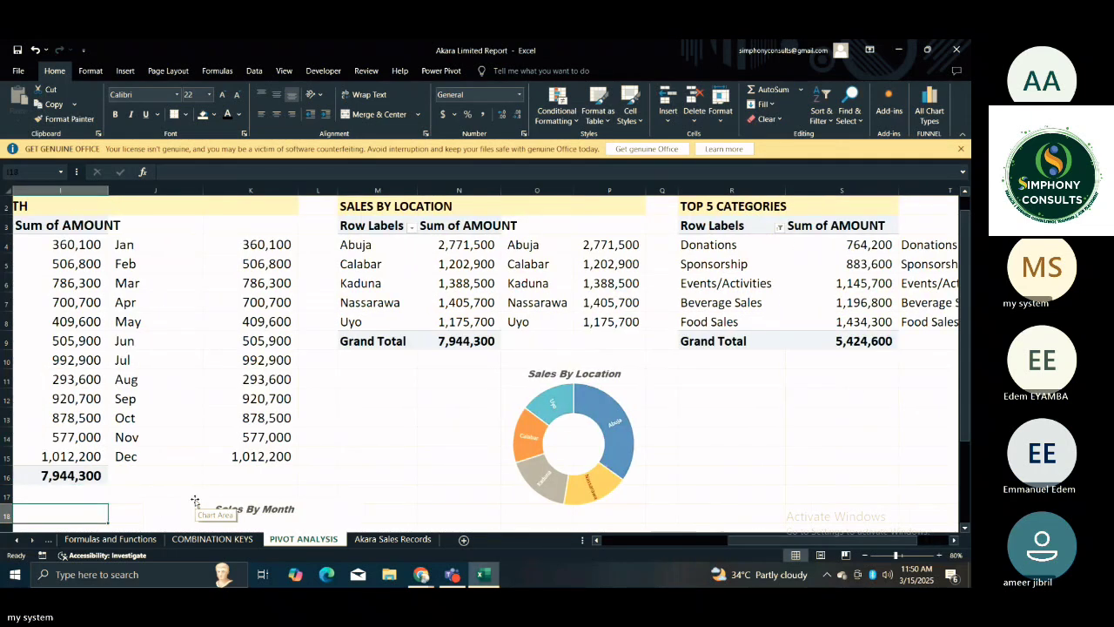
{"action": "key", "text": "Down"}
{"action": "key", "text": "Down"}
{"action": "key", "text": "Down"}
{"action": "key", "text": "Down"}
{"action": "key", "text": "Down"}
{"action": "key", "text": "Down"}
{"action": "key", "text": "Down"}
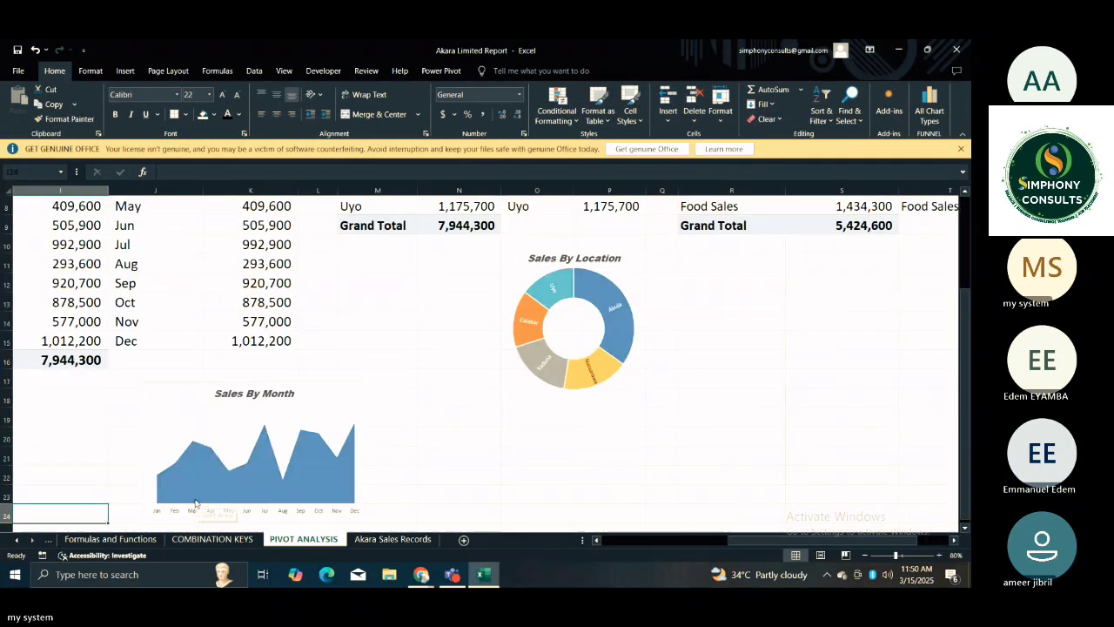
{"action": "left_click", "coordinate": [207, 416]}
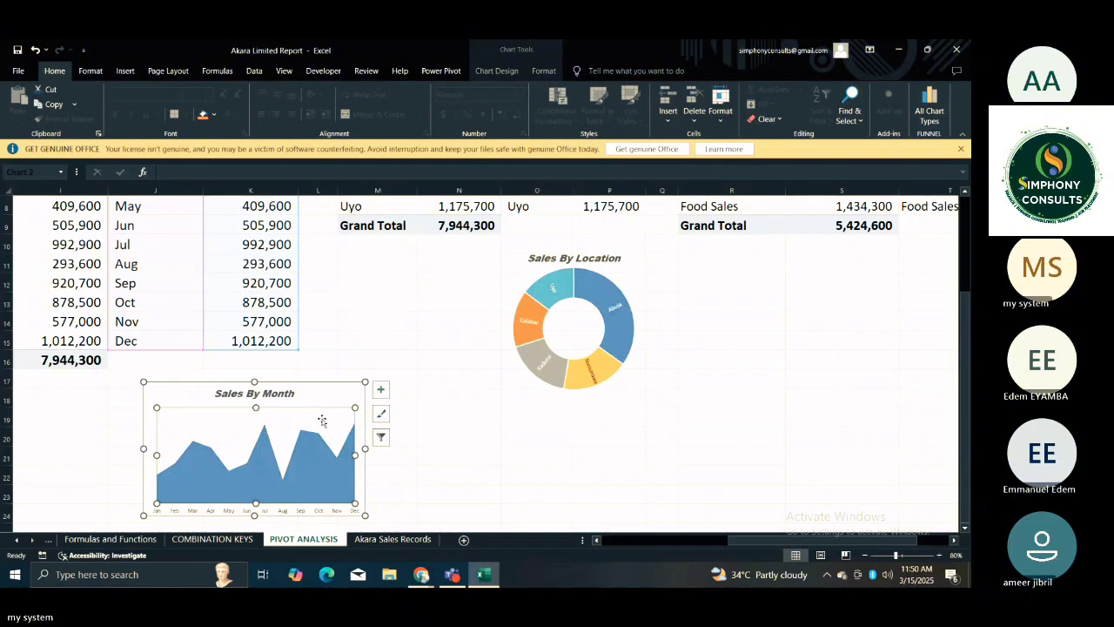
{"action": "left_click", "coordinate": [305, 395]}
{"action": "double_click", "coordinate": [288, 418]}
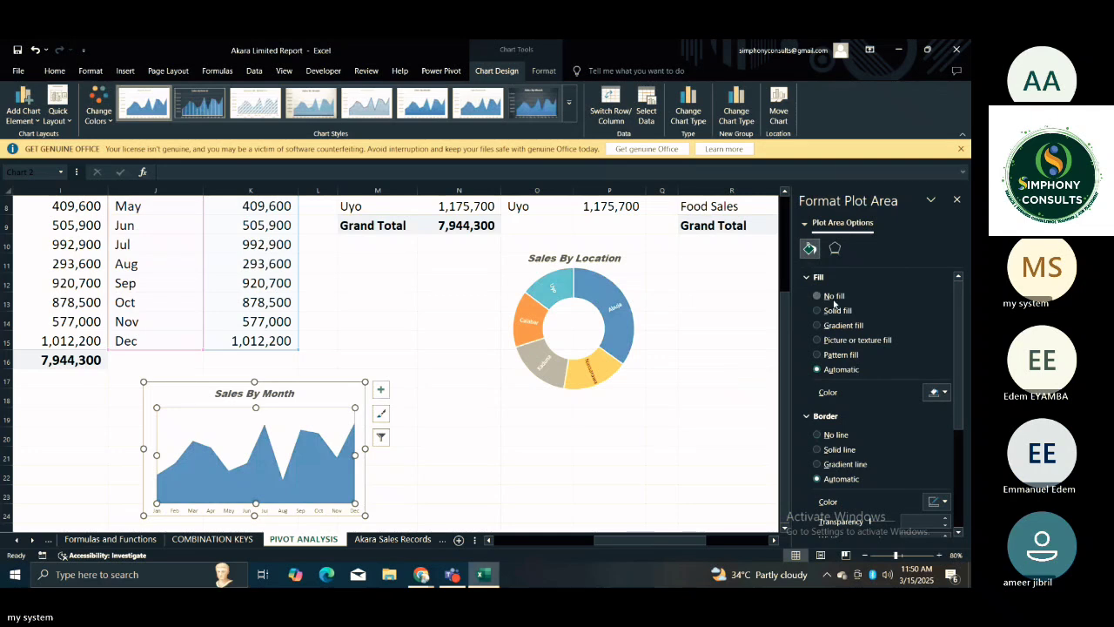
{"action": "left_click", "coordinate": [822, 296]}
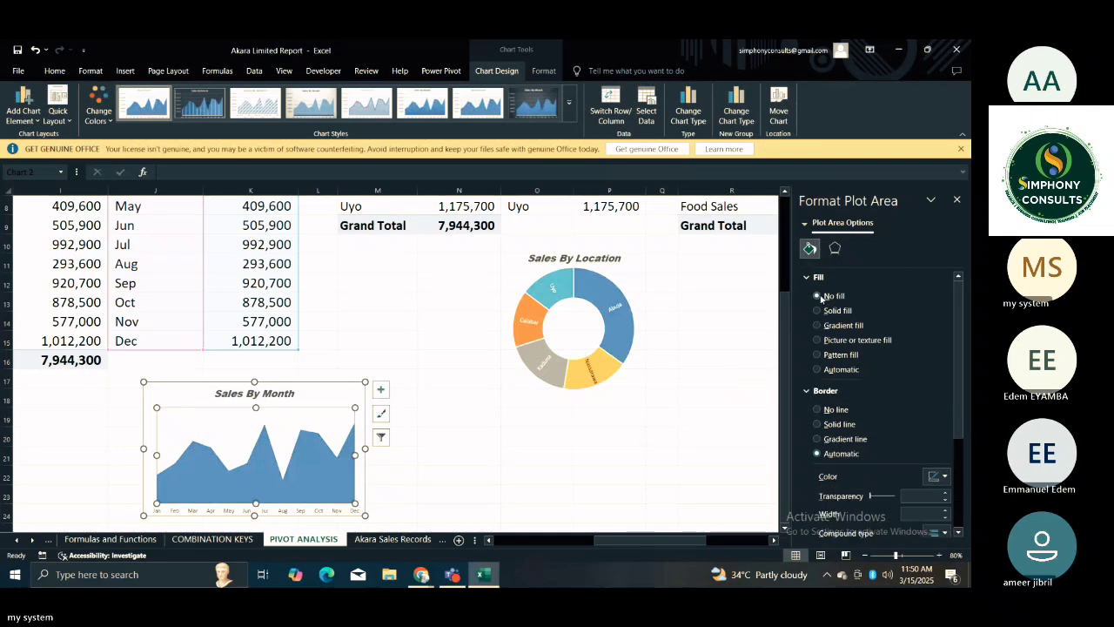
{"action": "left_click", "coordinate": [825, 410]}
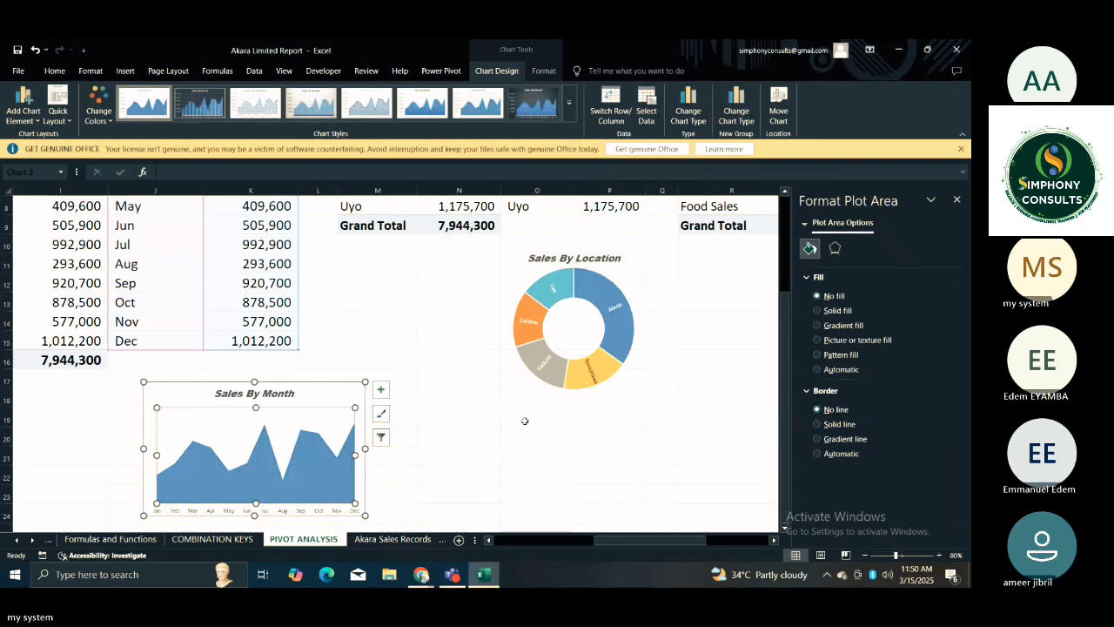
{"action": "left_click", "coordinate": [464, 435]}
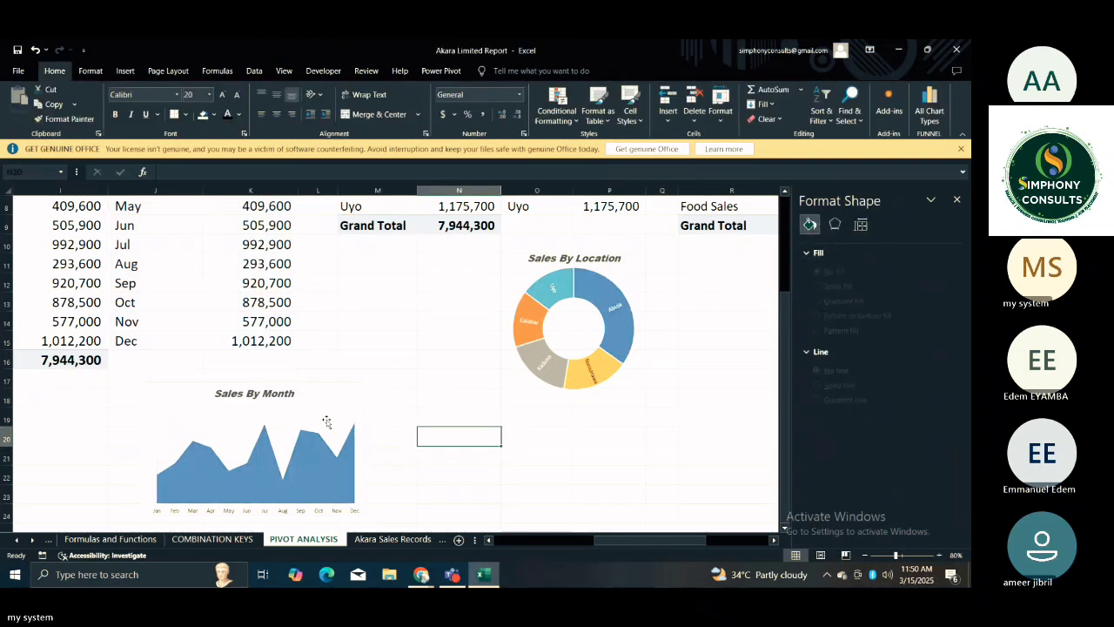
Set the Sales By Month chart area to no fill and no border line, then deselect the chart.
{"action": "left_click", "coordinate": [326, 421]}
{"action": "left_click", "coordinate": [306, 396]}
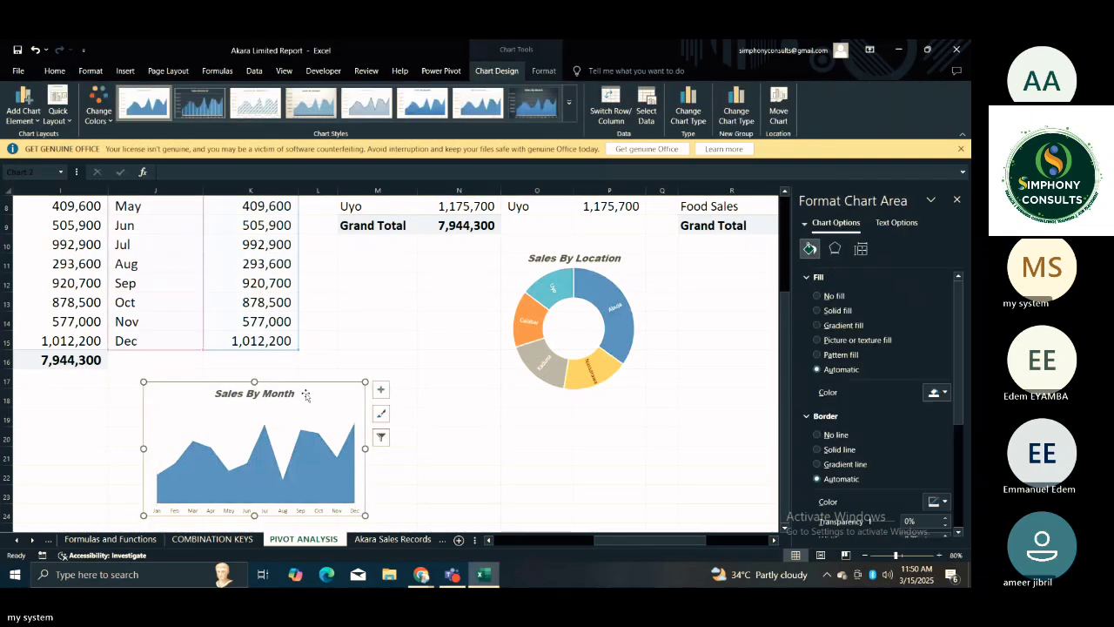
{"action": "left_click", "coordinate": [827, 296]}
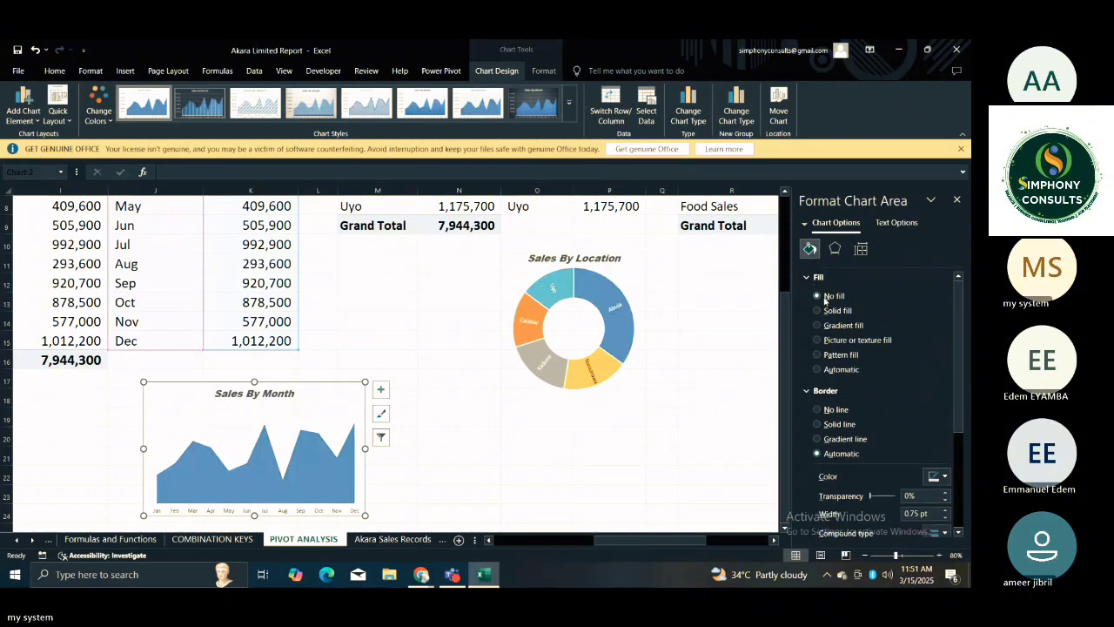
{"action": "left_click", "coordinate": [826, 409]}
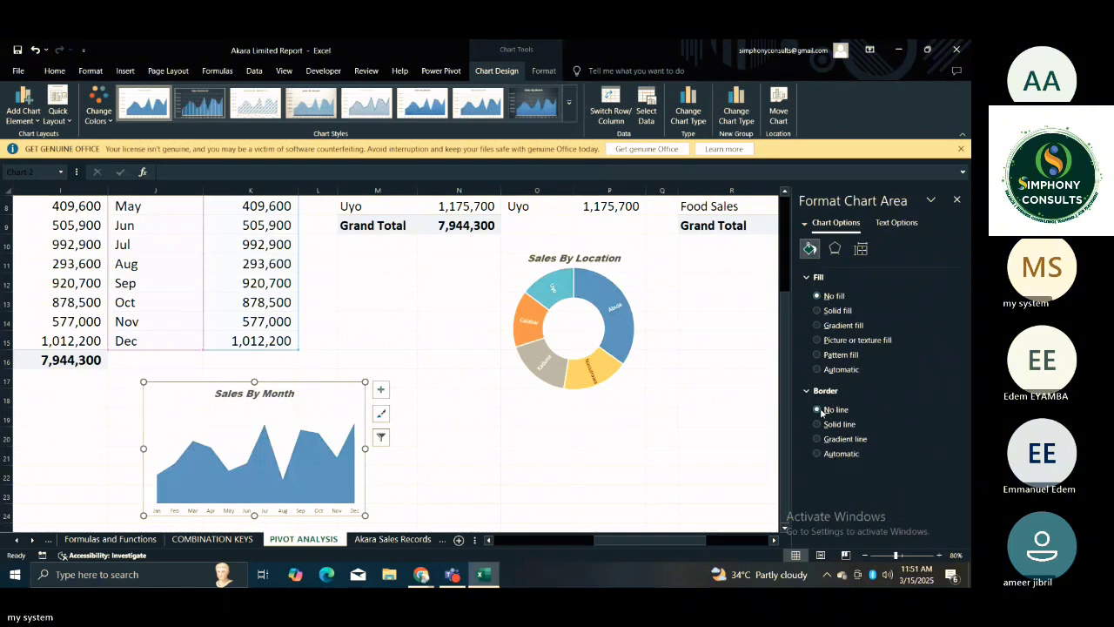
{"action": "left_click", "coordinate": [683, 397]}
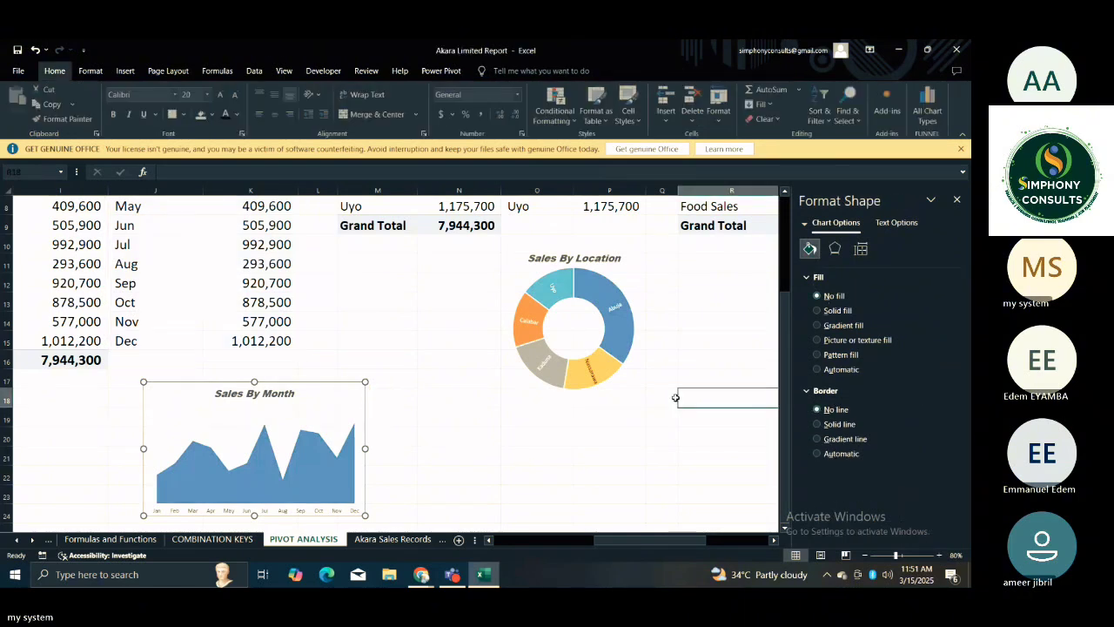
{"action": "left_click", "coordinate": [537, 416]}
{"action": "left_click", "coordinate": [462, 447]}
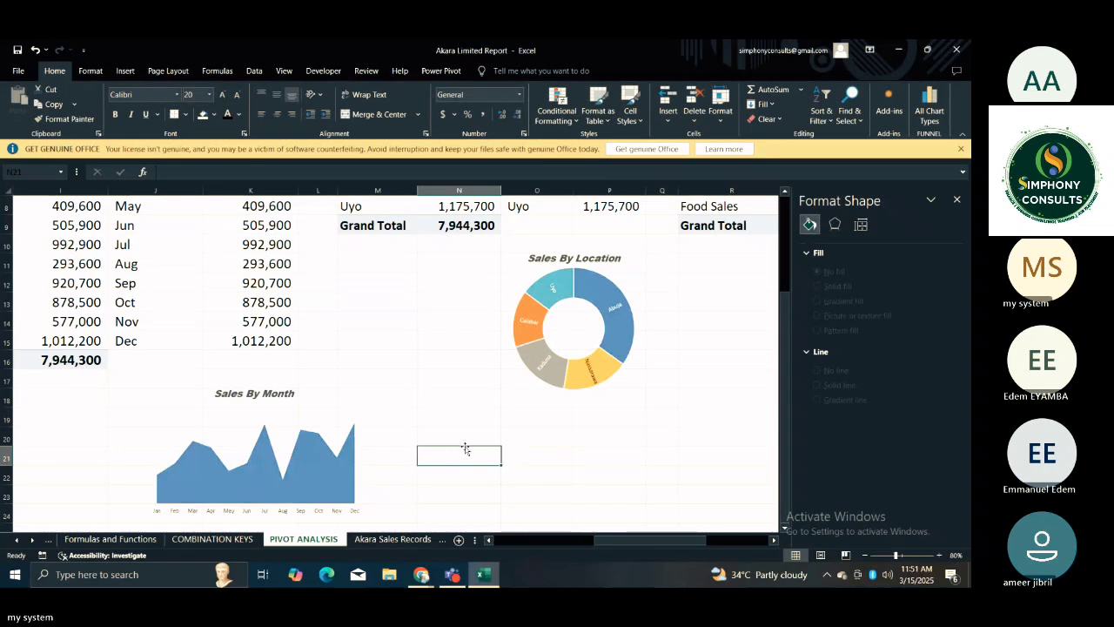
Look over the Sales By Month and Sales By Category charts beneath their tables.
{"action": "key", "text": "Left"}
{"action": "key", "text": "Left"}
{"action": "key", "text": "Left"}
{"action": "key", "text": "Left"}
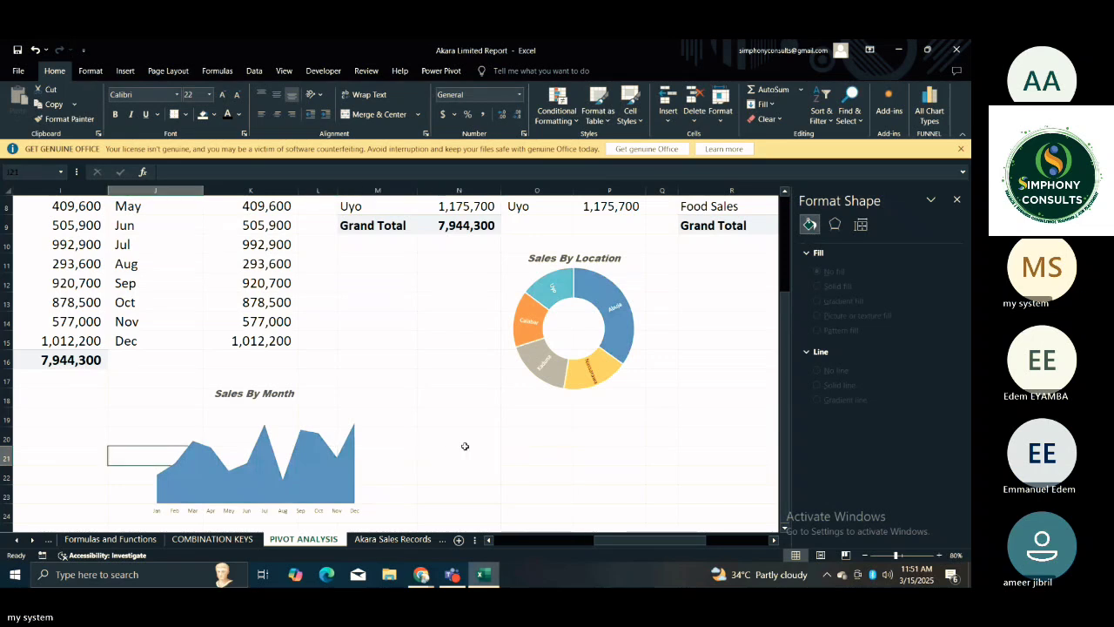
{"action": "key", "text": "Left"}
{"action": "key", "text": "Left"}
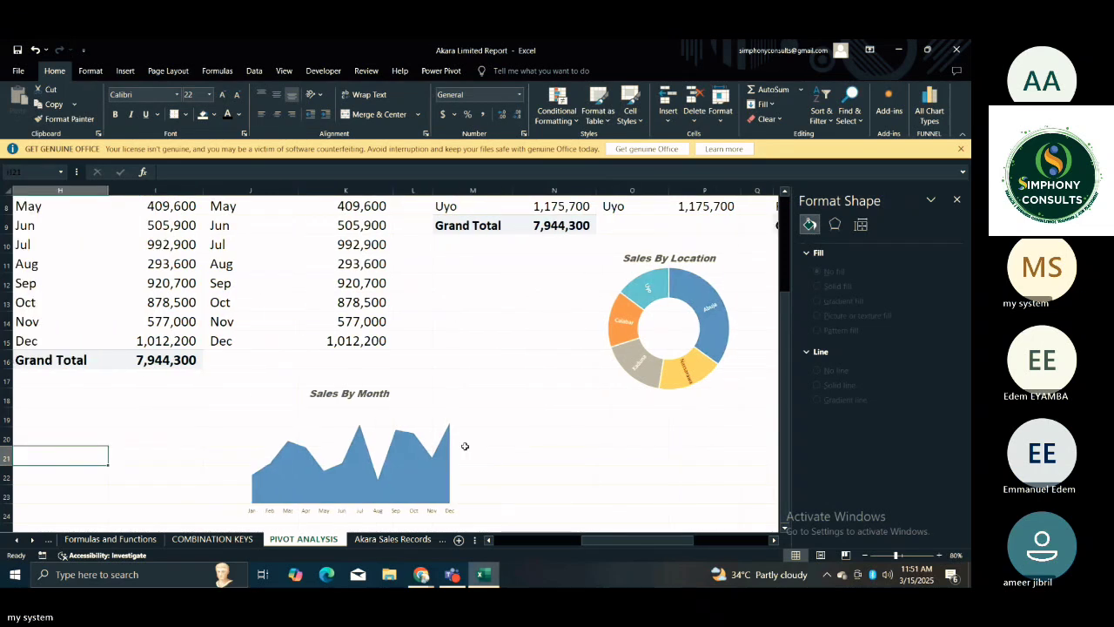
{"action": "key", "text": "Left"}
{"action": "key", "text": "Left"}
{"action": "key", "text": "Left"}
{"action": "key", "text": "Left"}
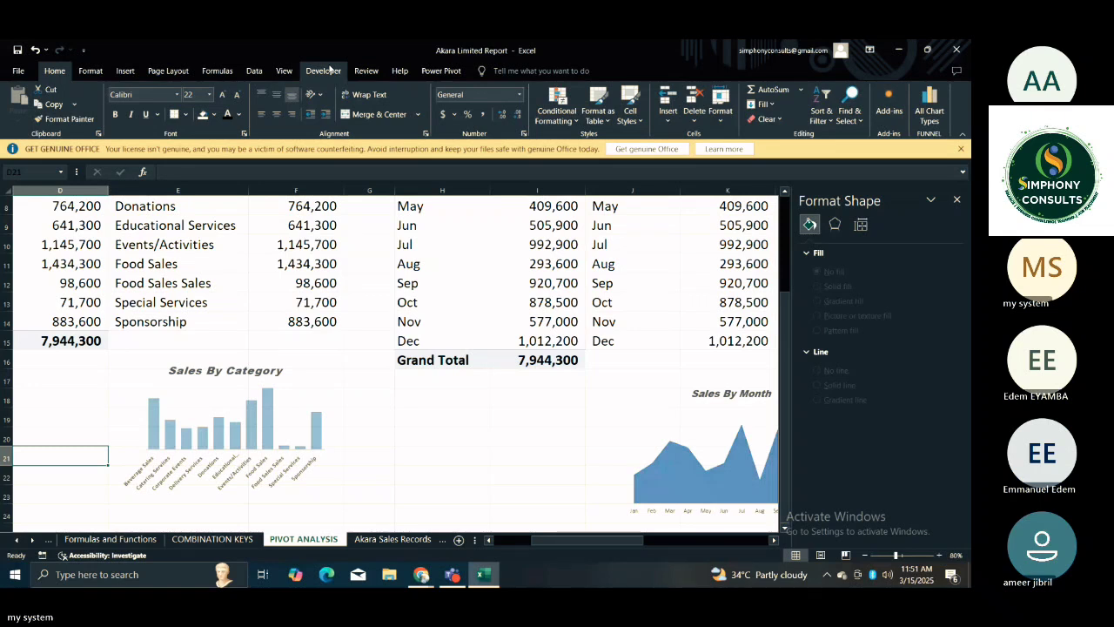
{"action": "left_click", "coordinate": [125, 71]}
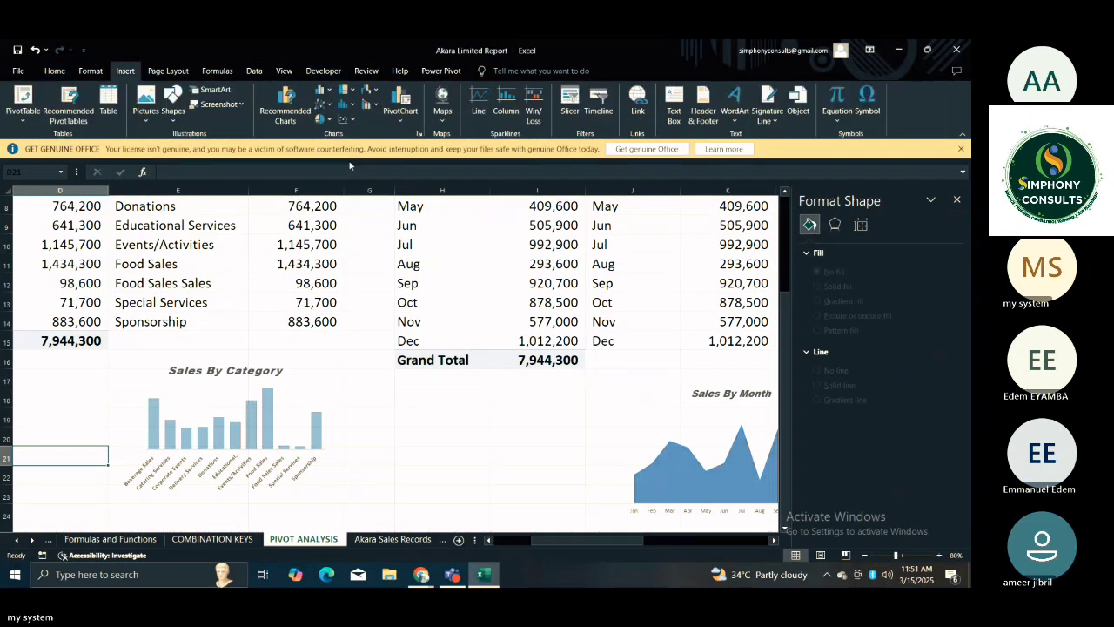
{"action": "left_click", "coordinate": [419, 133]}
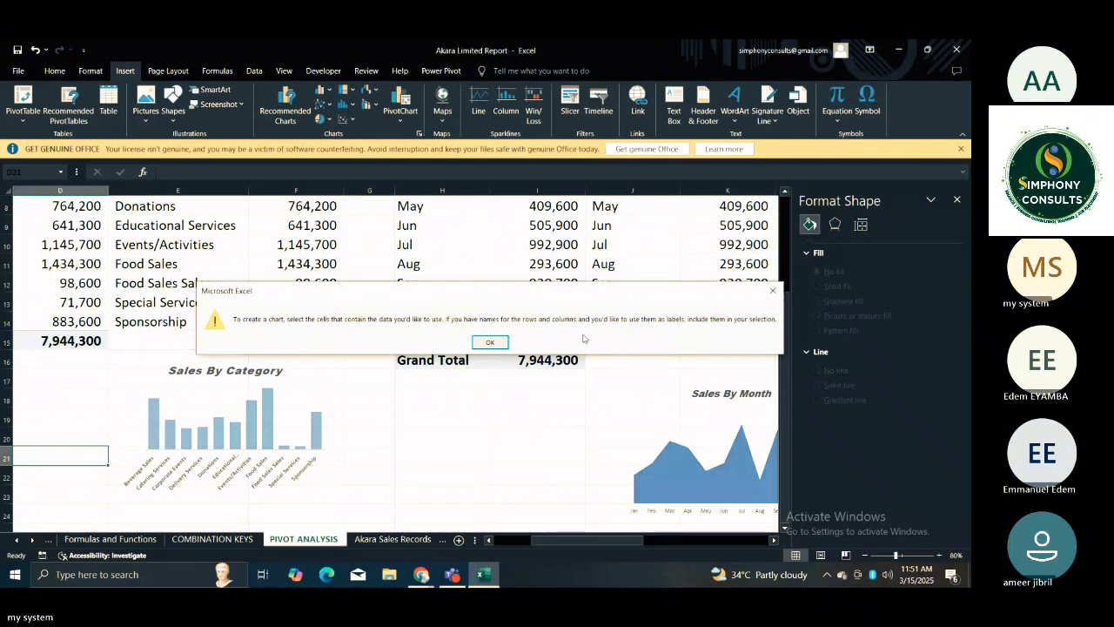
{"action": "left_click", "coordinate": [490, 340]}
Nudge the Sales By Month chart slightly to the right below its table, then deselect it.
{"action": "left_click", "coordinate": [628, 386]}
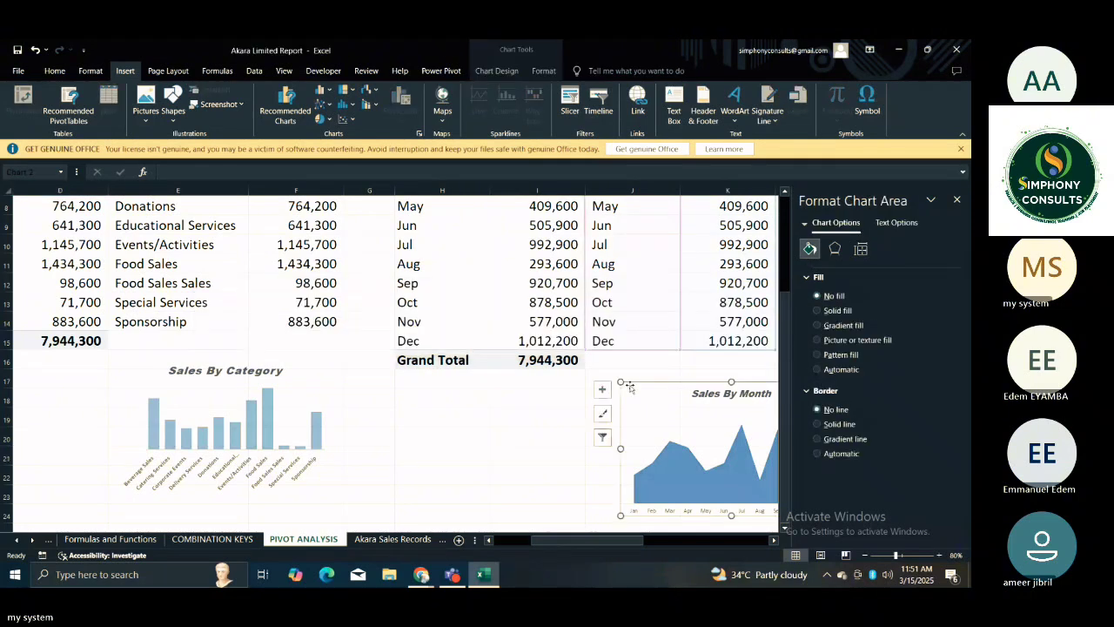
{"action": "left_click_drag", "start_coordinate": [629, 386], "coordinate": [639, 386]}
{"action": "left_click", "coordinate": [522, 404]}
Select the top-five category names and amounts in T4:U8, beside the TOP 5 CATEGORIES pivot table.
{"action": "key", "text": "Right"}
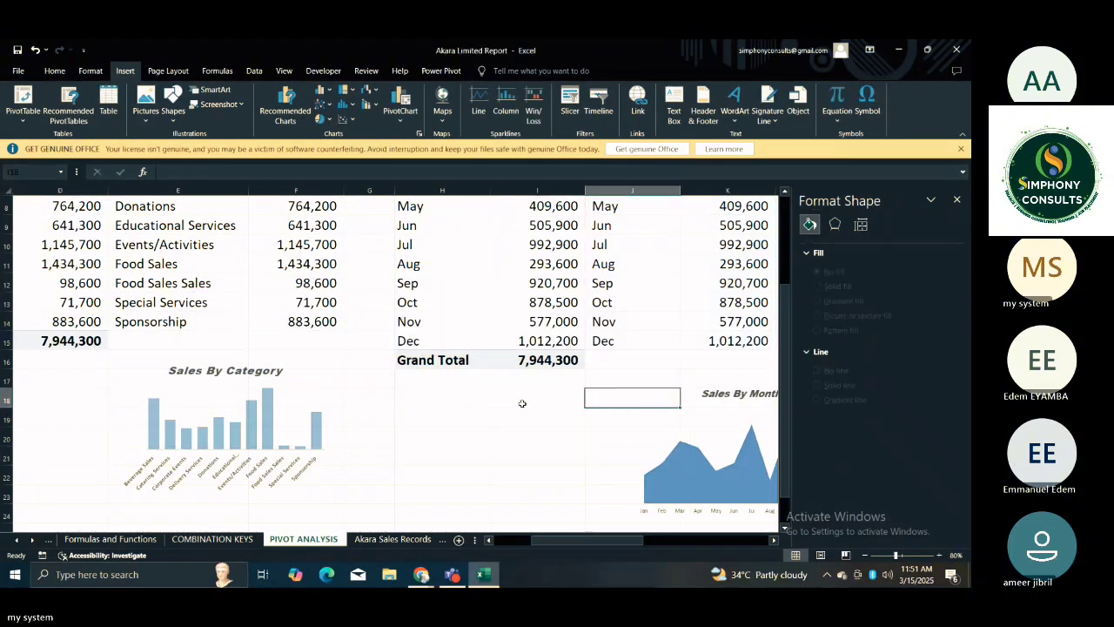
{"action": "key", "text": "Right"}
{"action": "key", "text": "Right"}
{"action": "key", "text": "Right"}
{"action": "key", "text": "Right"}
{"action": "key", "text": "Right"}
{"action": "key", "text": "Right"}
{"action": "key", "text": "Right"}
{"action": "key", "text": "Right"}
{"action": "key", "text": "Right"}
{"action": "key", "text": "Right"}
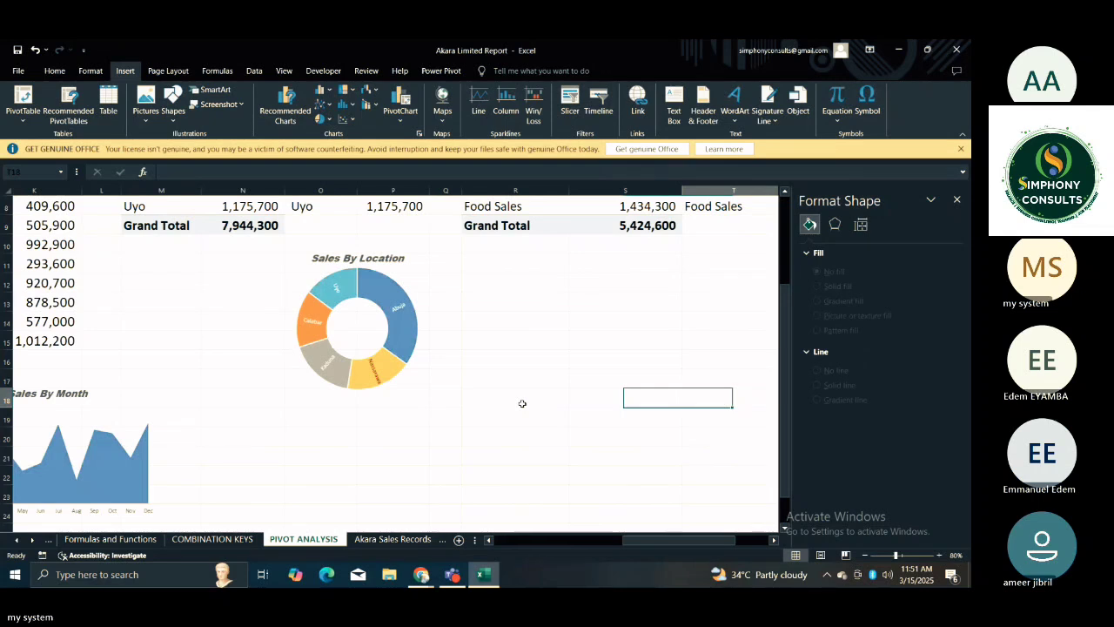
{"action": "key", "text": "Up"}
{"action": "key", "text": "Up"}
{"action": "key", "text": "Up"}
{"action": "key", "text": "Up"}
{"action": "key", "text": "Up"}
{"action": "key", "text": "Up"}
{"action": "key", "text": "Up"}
{"action": "key", "text": "Up"}
{"action": "key", "text": "Up"}
{"action": "key", "text": "Up"}
{"action": "key", "text": "Up"}
{"action": "key", "text": "Up"}
{"action": "key", "text": "Up"}
{"action": "key", "text": "Up"}
{"action": "key", "text": "Up"}
{"action": "key", "text": "Up"}
{"action": "key", "text": "Up"}
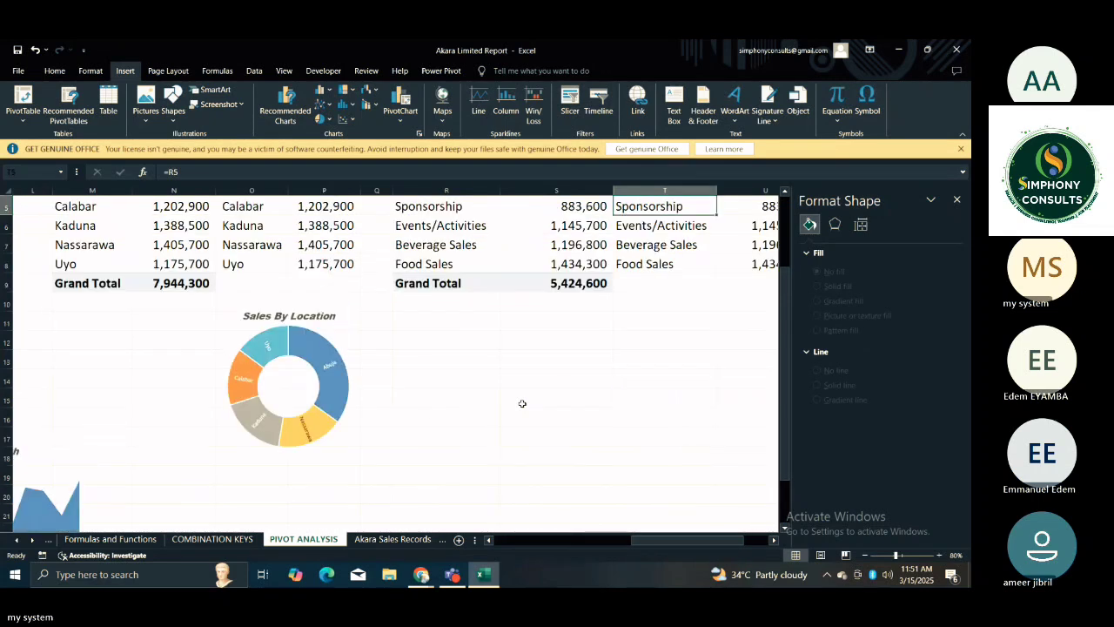
{"action": "left_click_drag", "start_coordinate": [646, 264], "coordinate": [752, 346]}
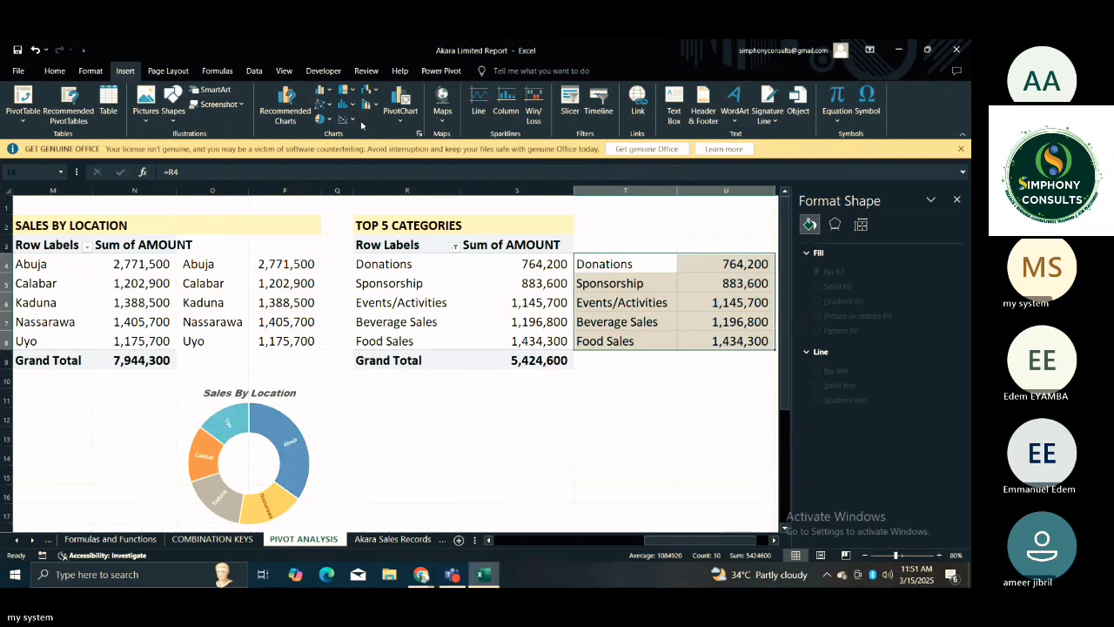
{"action": "left_click", "coordinate": [418, 134]}
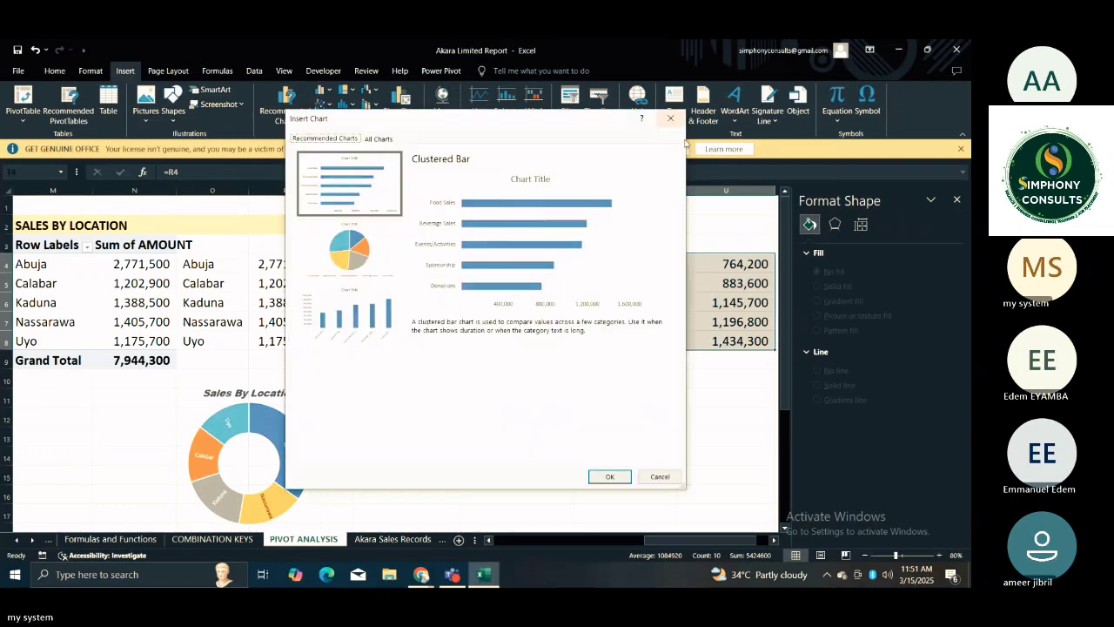
{"action": "key", "text": "Escape"}
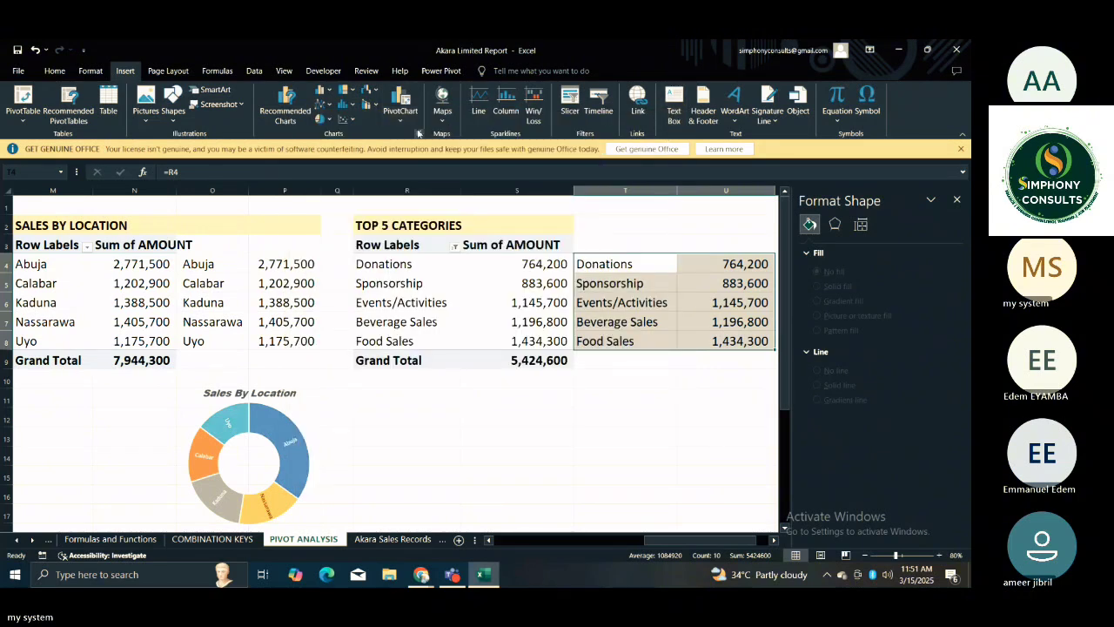
{"action": "left_click", "coordinate": [419, 134]}
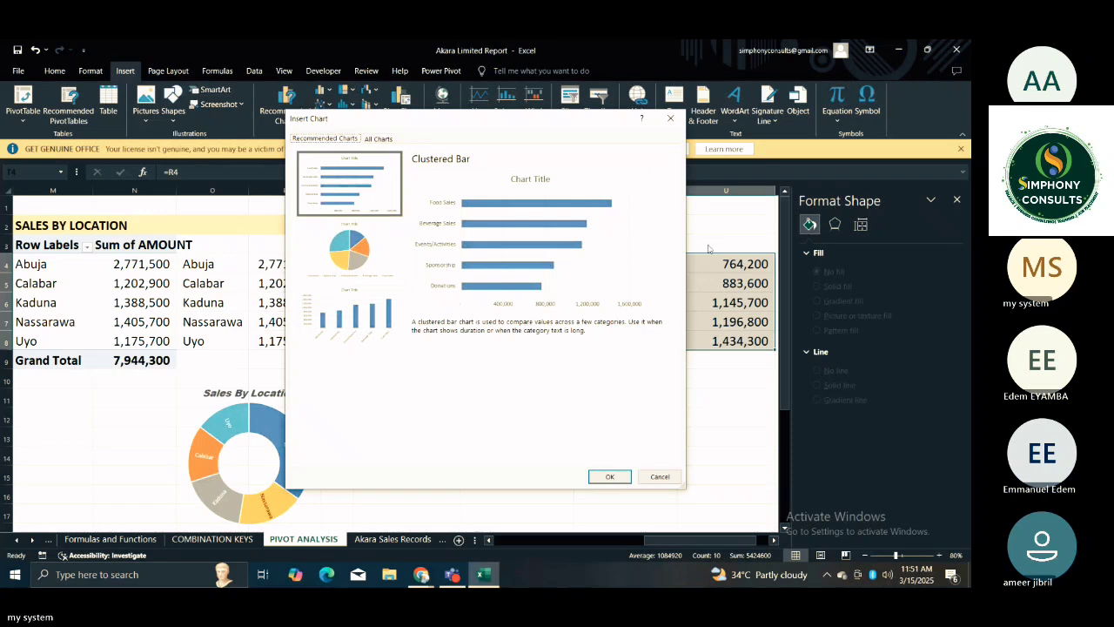
{"action": "left_click", "coordinate": [670, 117]}
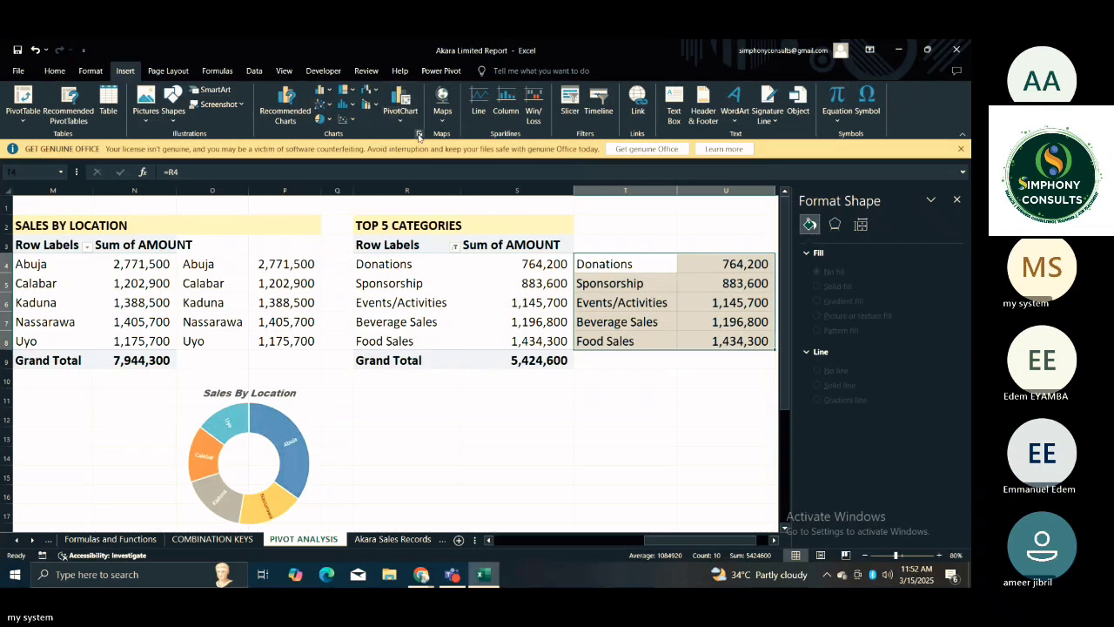
Insert a Treemap chart from the selected top-five category data and move it beneath the data.
{"action": "left_click", "coordinate": [418, 134]}
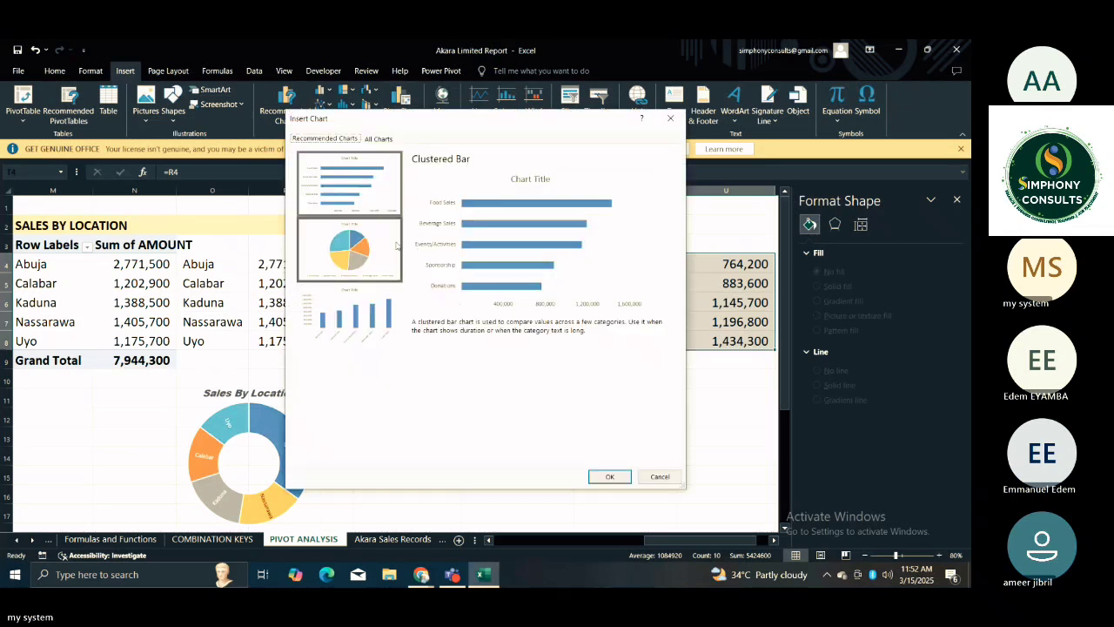
{"action": "left_click", "coordinate": [377, 139]}
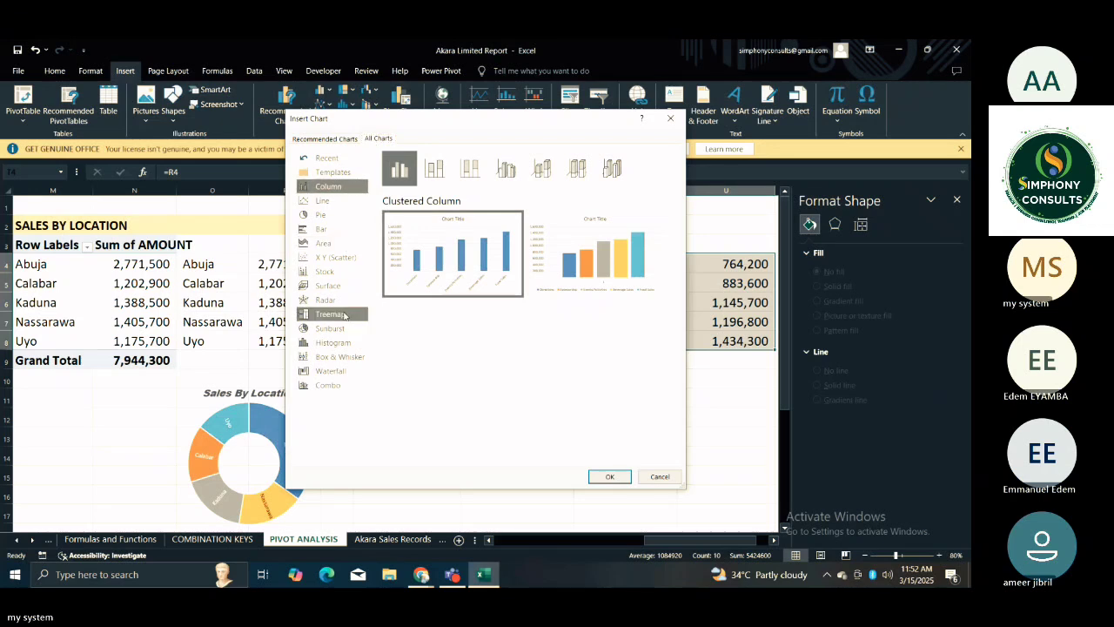
{"action": "left_click", "coordinate": [344, 316]}
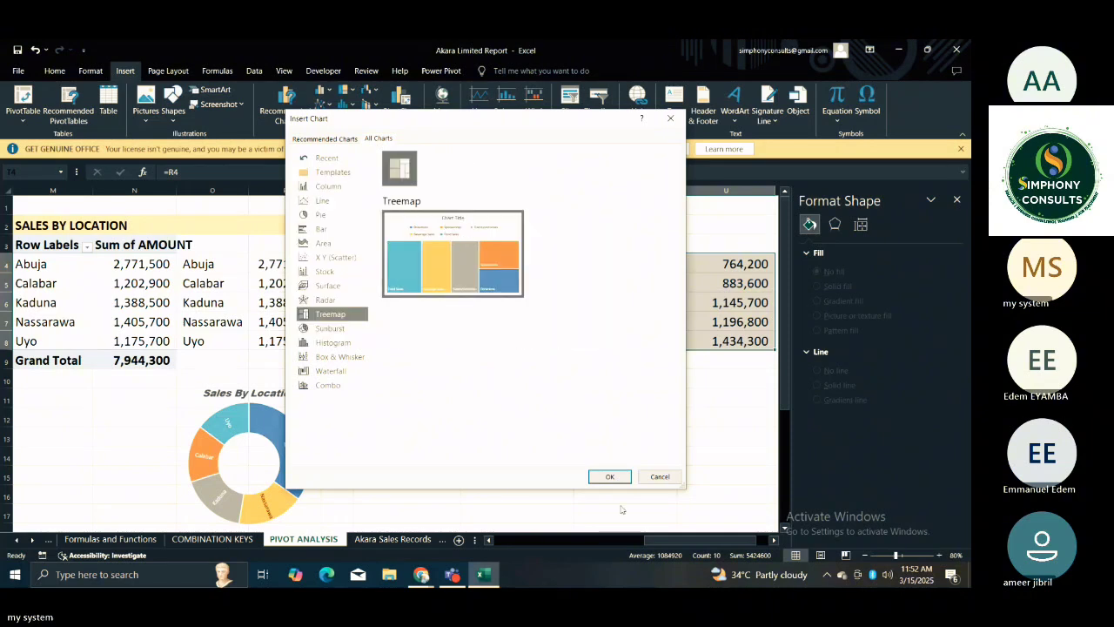
{"action": "left_click", "coordinate": [609, 476]}
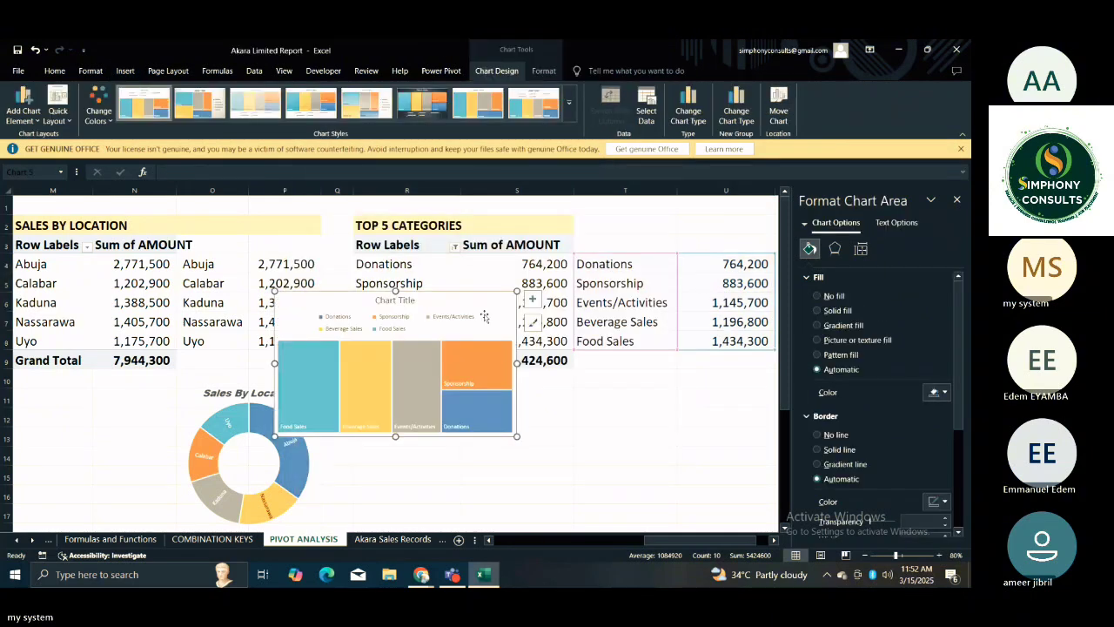
{"action": "left_click_drag", "start_coordinate": [485, 316], "coordinate": [716, 391]}
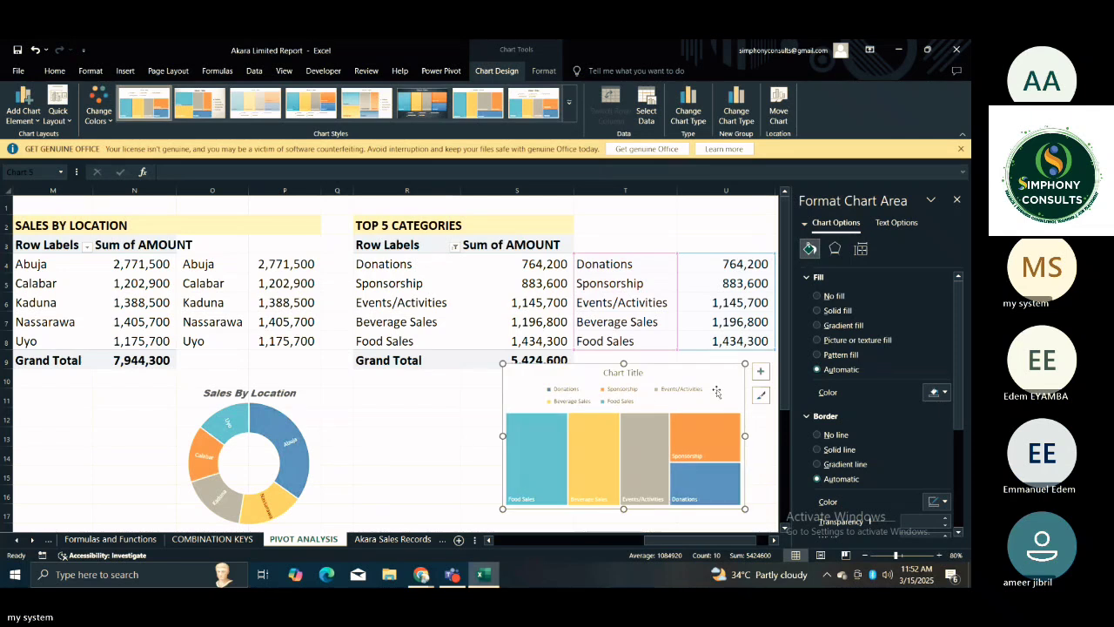
Replace the treemap's placeholder title with "Top 5 Category".
{"action": "left_click", "coordinate": [622, 374]}
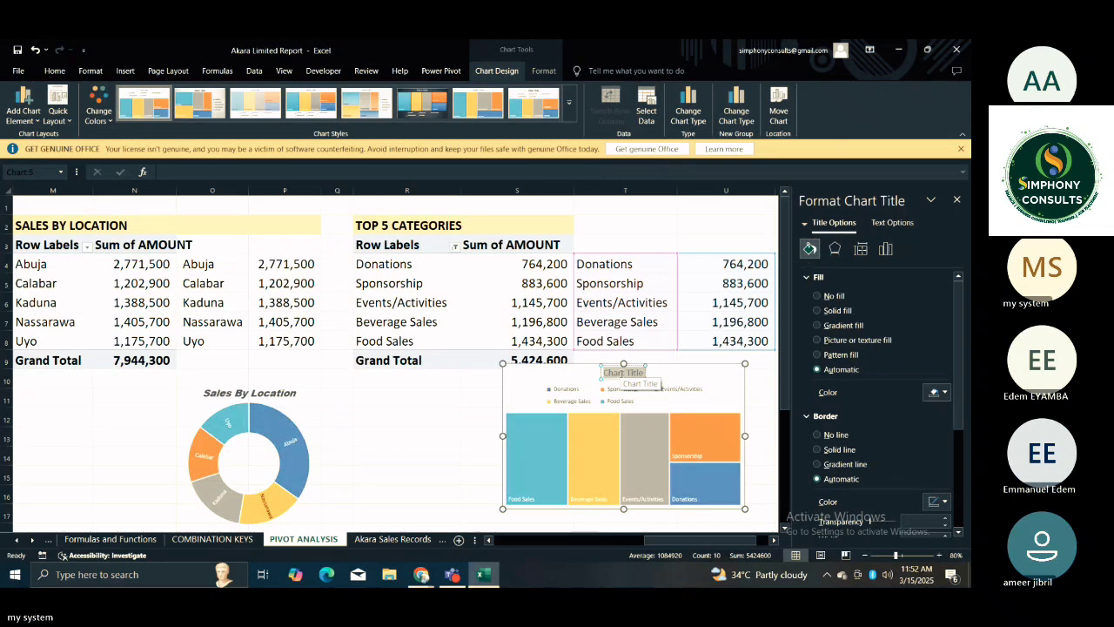
{"action": "key", "text": "BackSpace"}
{"action": "type", "text": "top"}
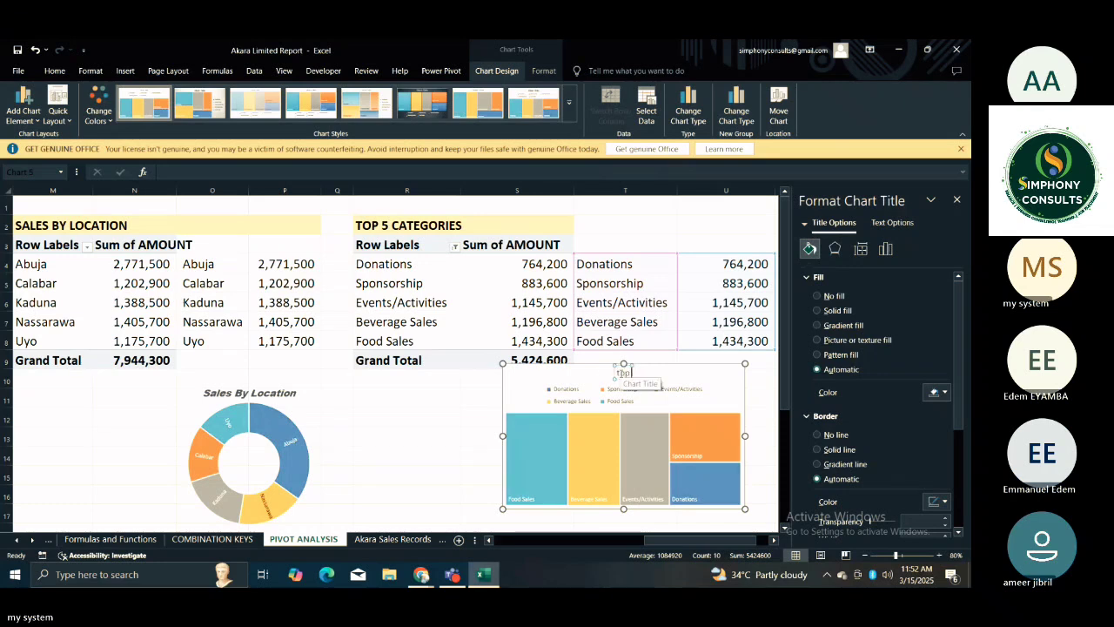
{"action": "key", "text": "BackSpace"}
{"action": "key", "text": "BackSpace"}
{"action": "key", "text": "BackSpace"}
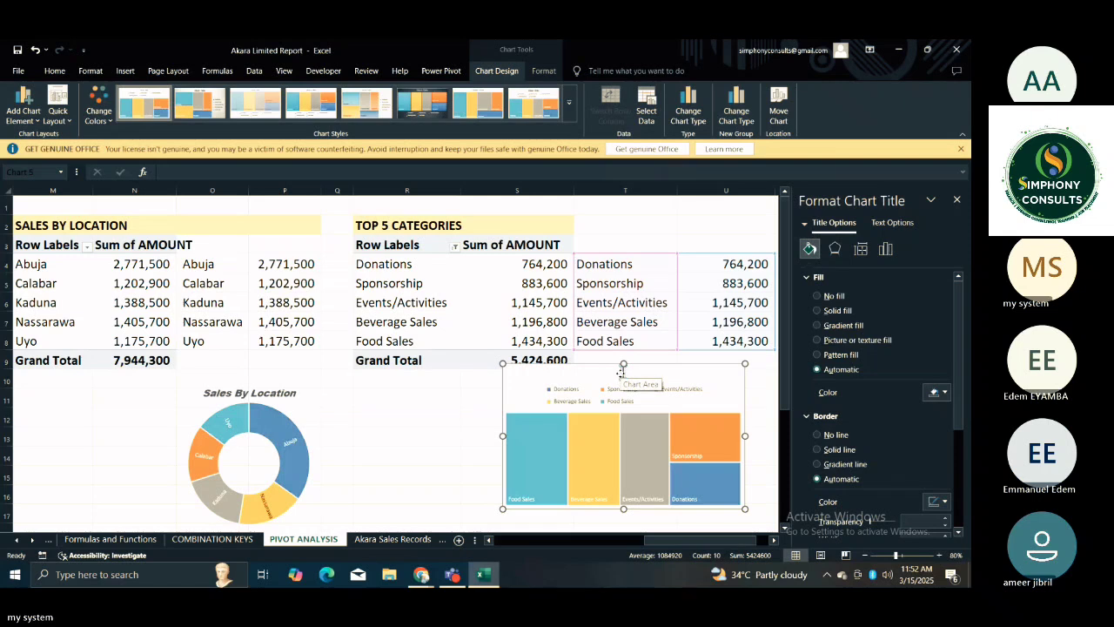
{"action": "type", "text": "Top"}
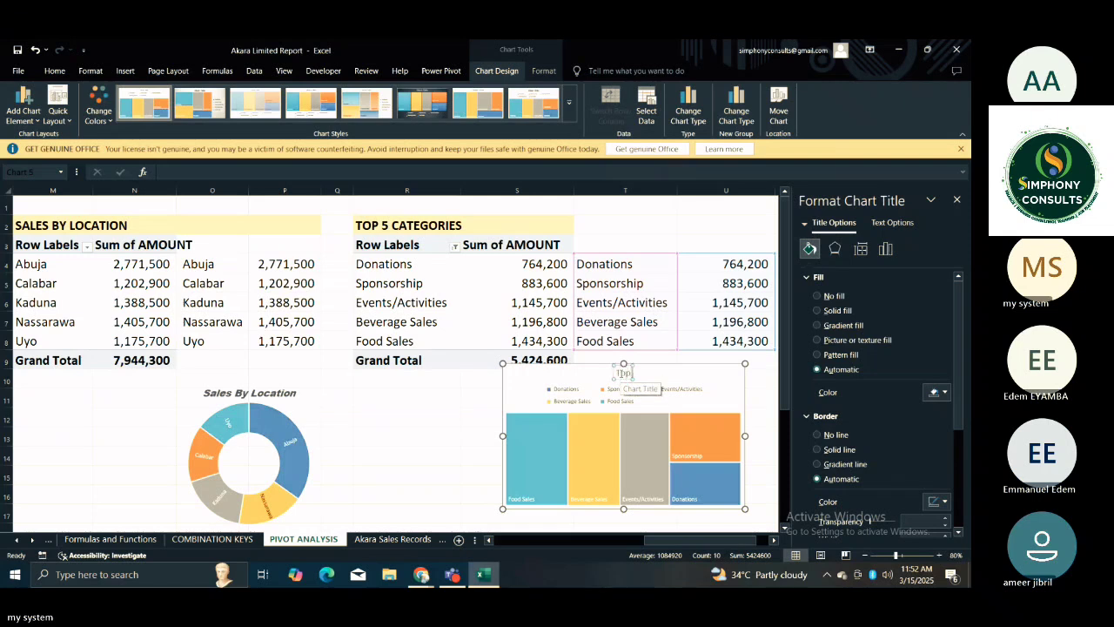
{"action": "type", "text": " 5 Category"}
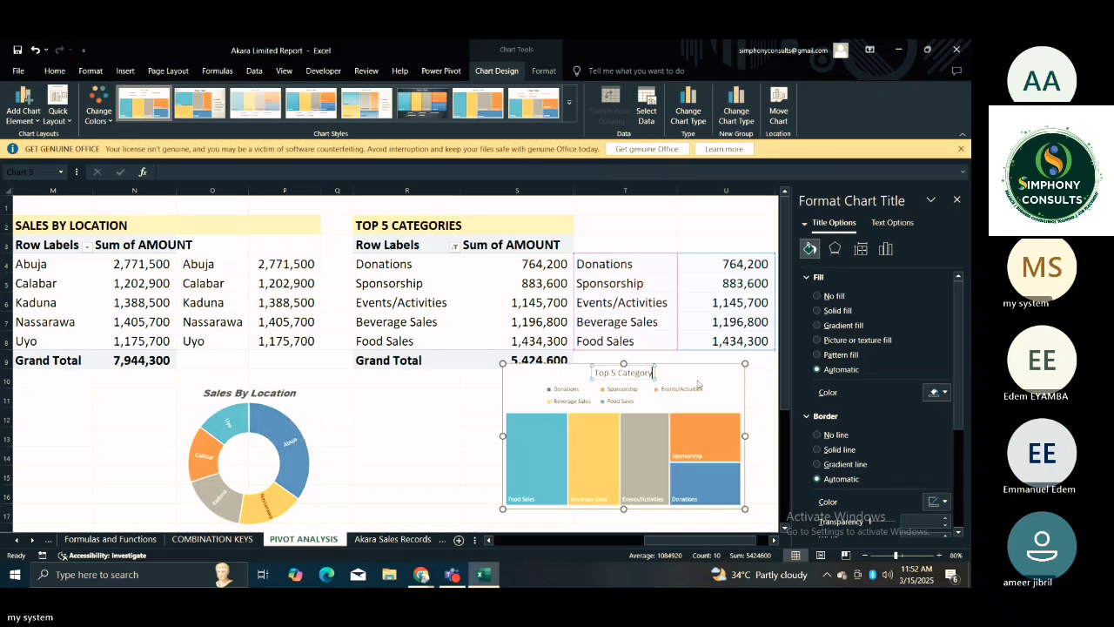
Format the Top 5 Category chart title in Arial Black italic.
{"action": "left_click", "coordinate": [634, 381]}
{"action": "left_click", "coordinate": [633, 374]}
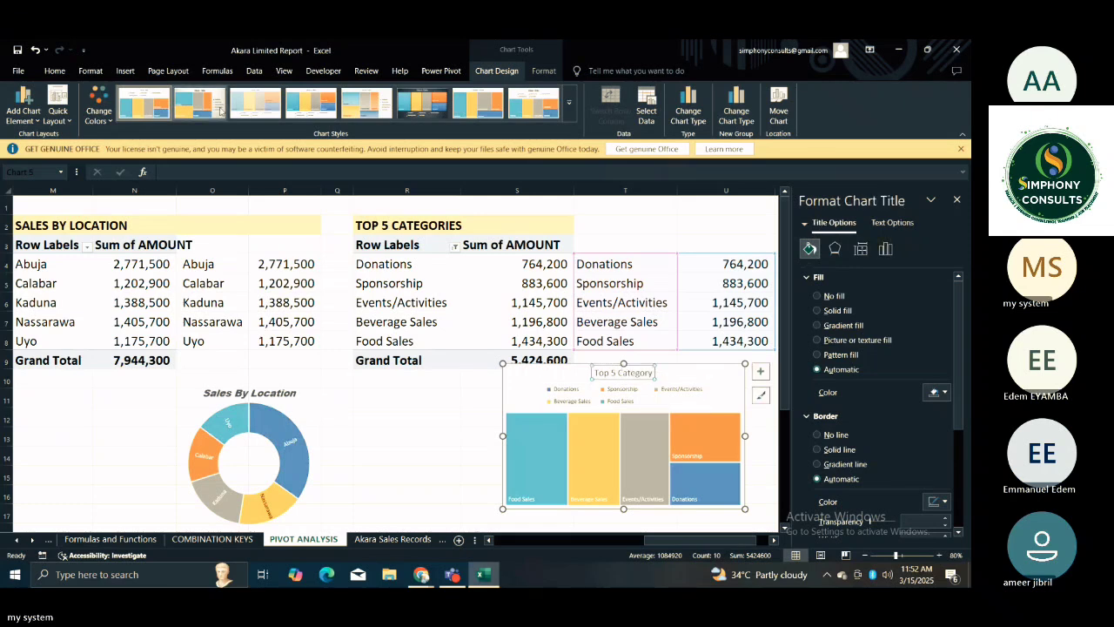
{"action": "left_click", "coordinate": [54, 72]}
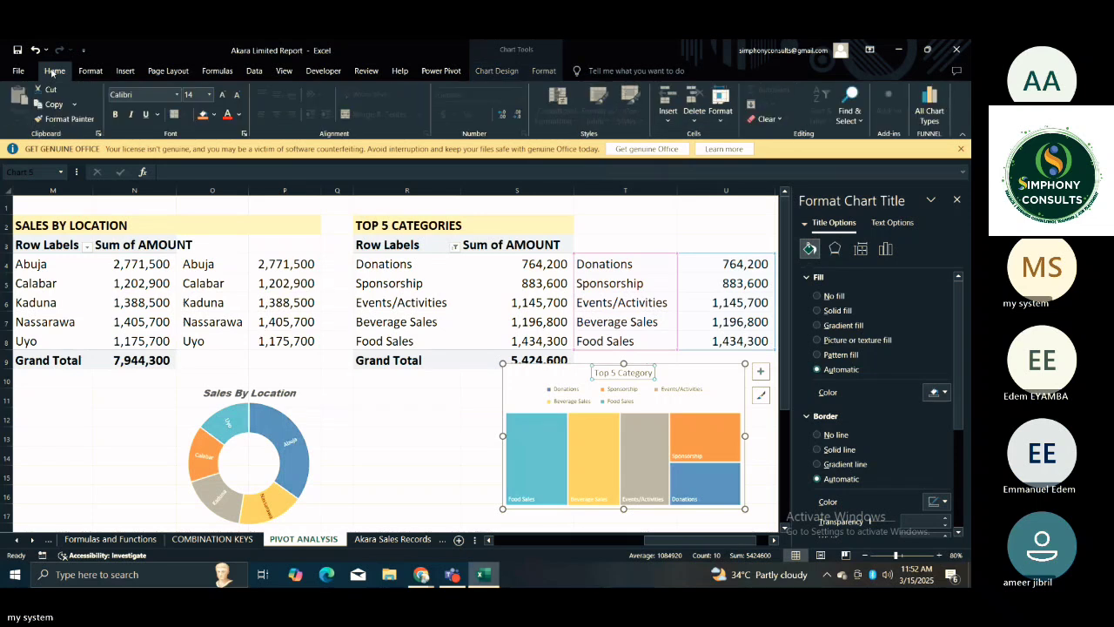
{"action": "left_click", "coordinate": [176, 94]}
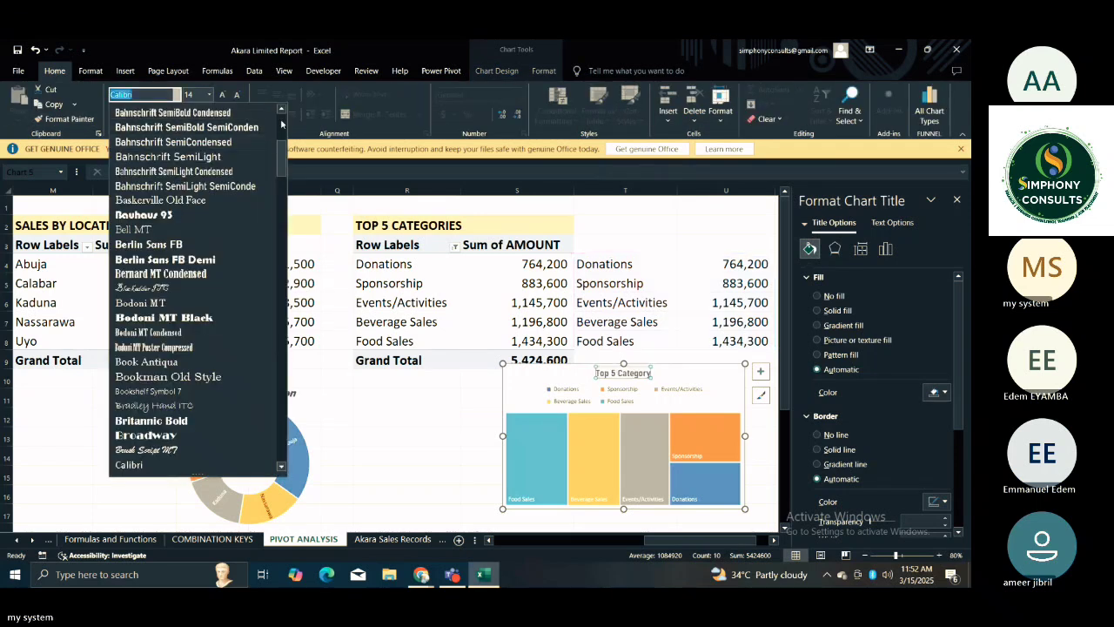
{"action": "left_click", "coordinate": [281, 124]}
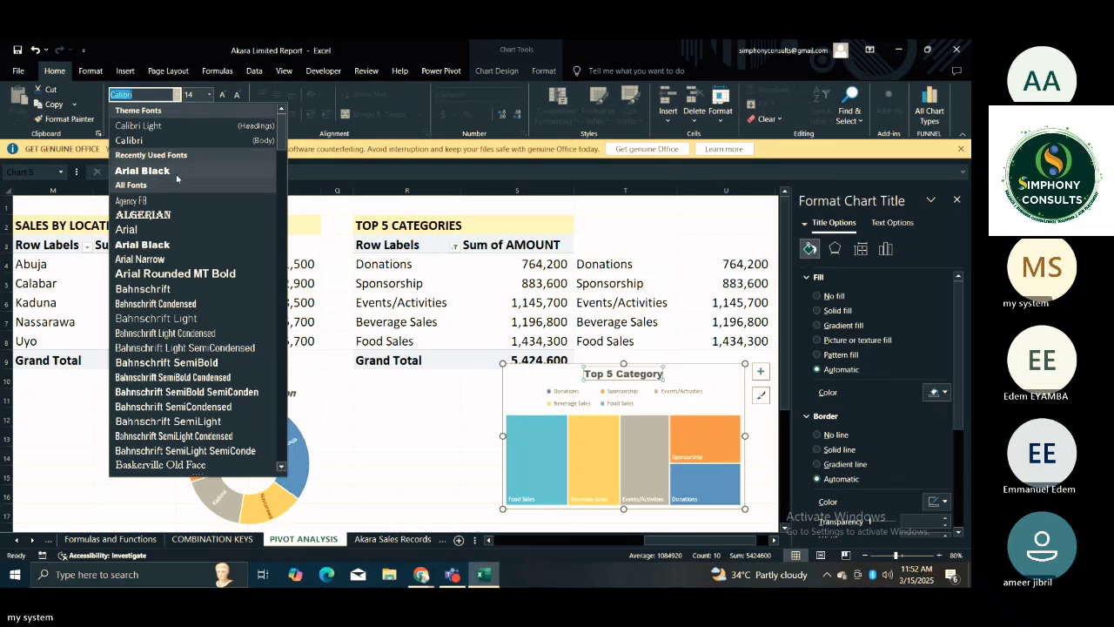
{"action": "left_click", "coordinate": [144, 171]}
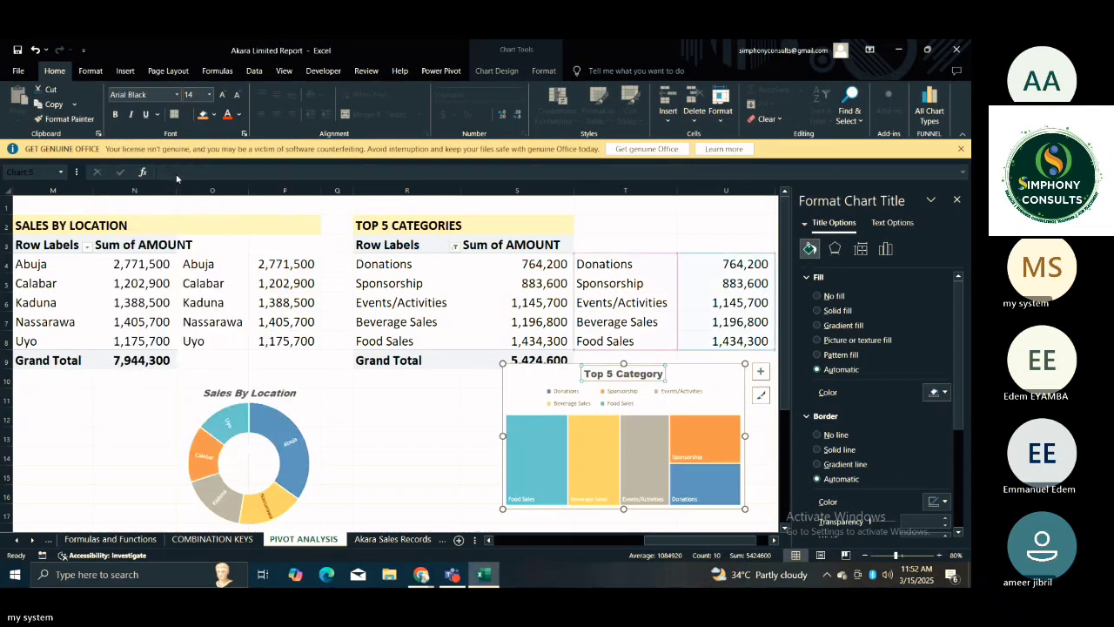
{"action": "left_click", "coordinate": [130, 114]}
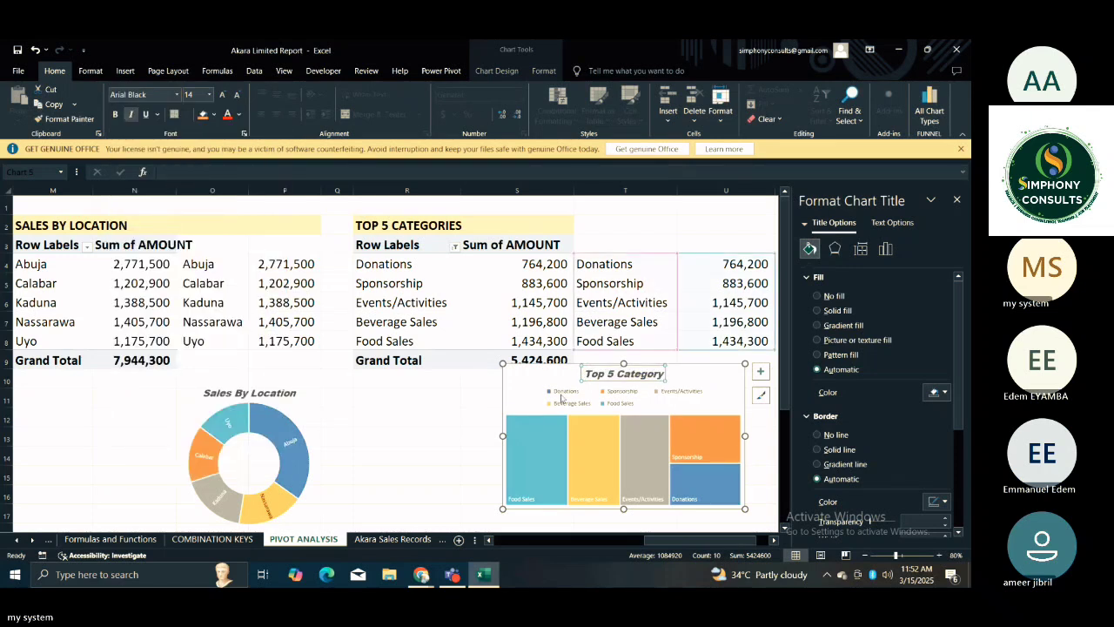
Delete the Top 5 Category treemap's legend and position the chart just below the Grand Total row.
{"action": "left_click", "coordinate": [561, 398]}
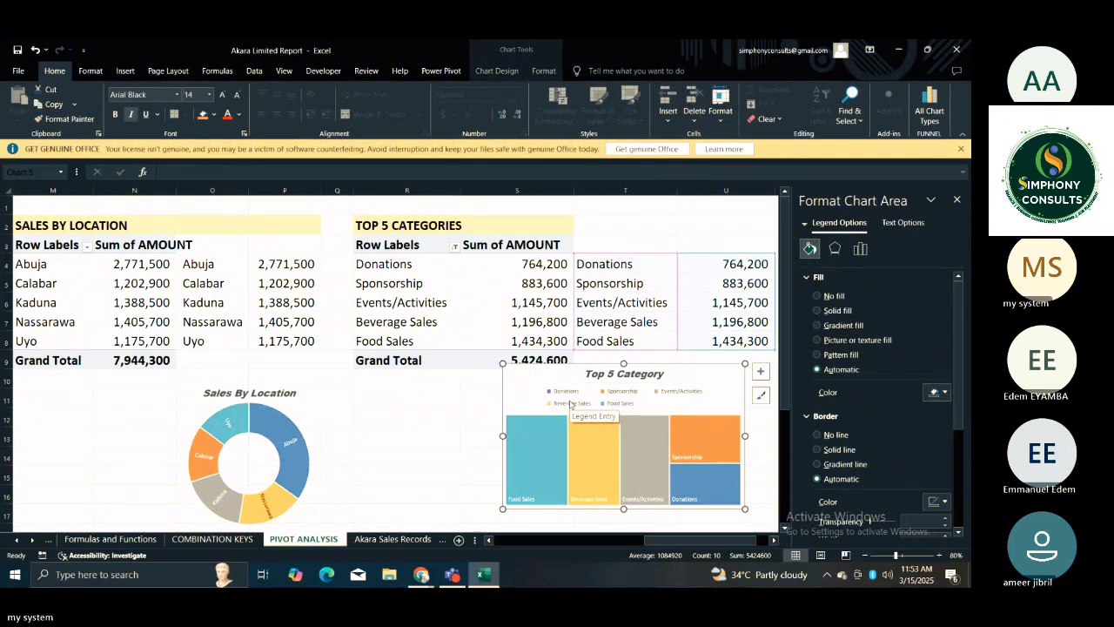
{"action": "key", "text": "Delete"}
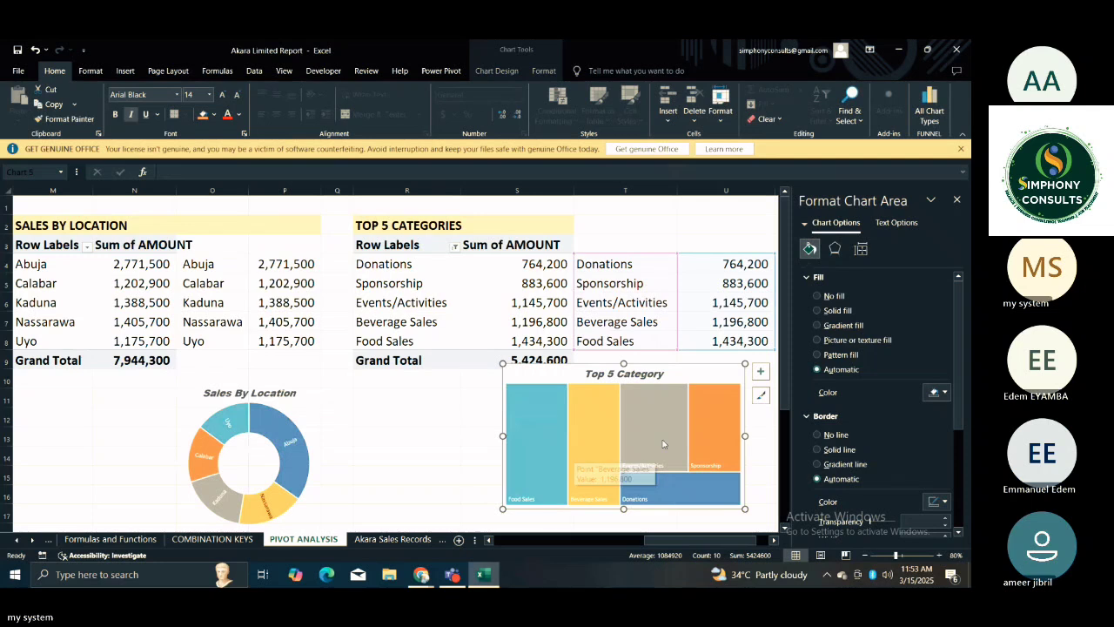
{"action": "scroll", "coordinate": [722, 416], "scroll_direction": "down", "scroll_amount": 6}
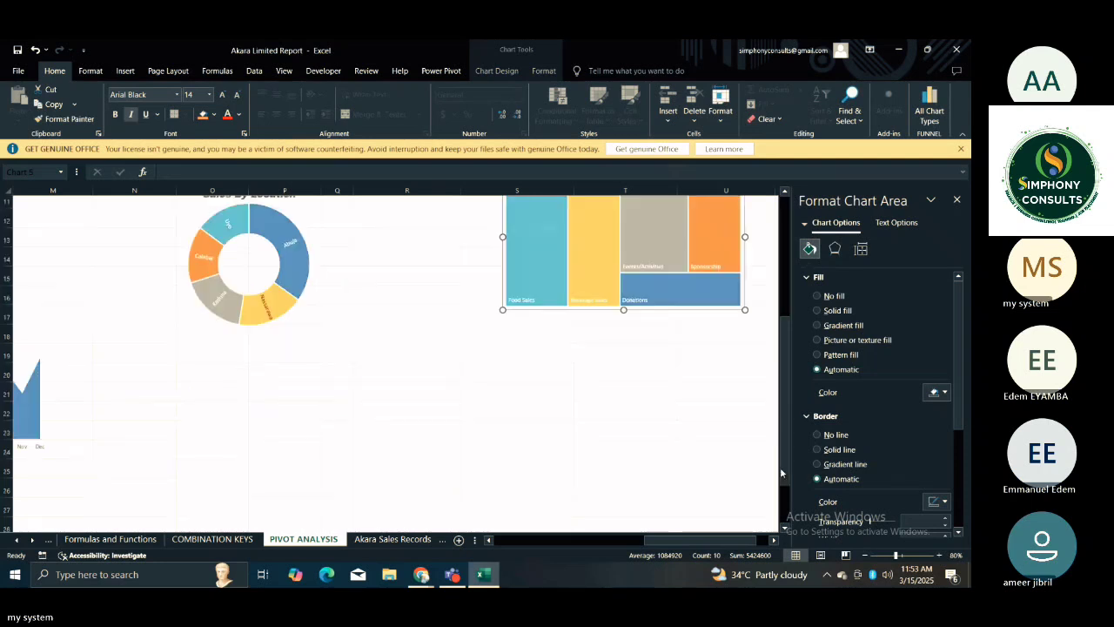
{"action": "scroll", "coordinate": [702, 410], "scroll_direction": "up", "scroll_amount": 6}
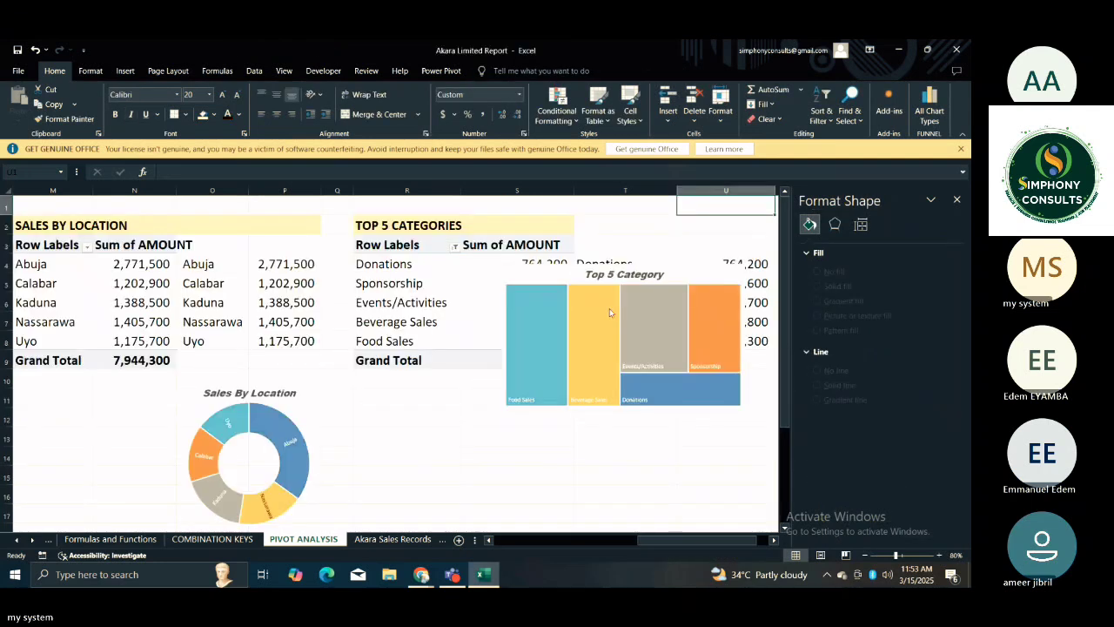
{"action": "left_click", "coordinate": [609, 309]}
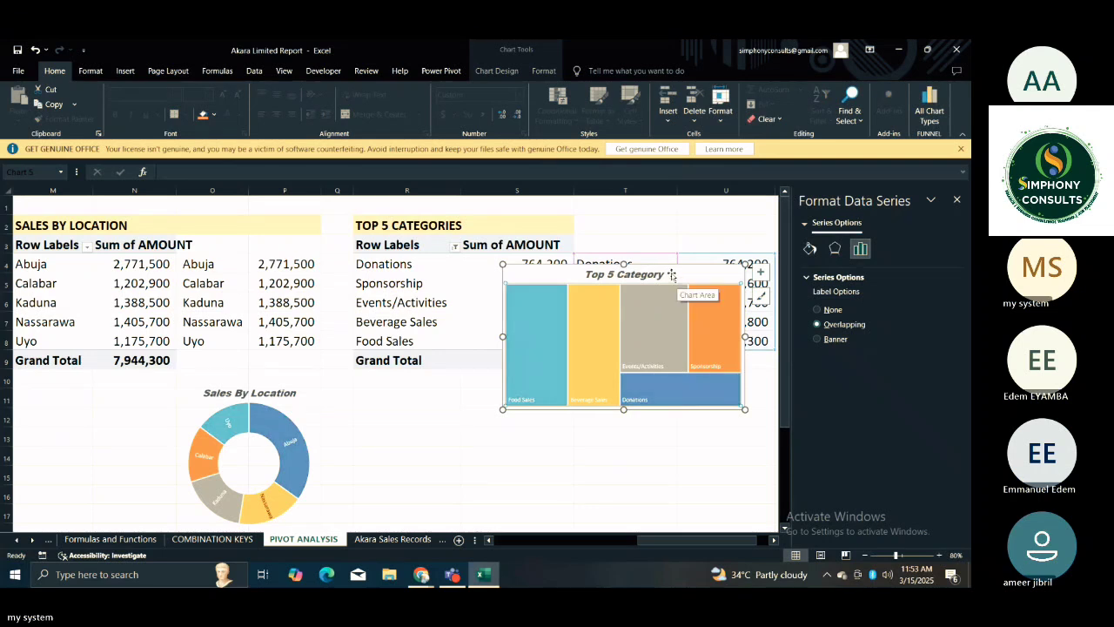
{"action": "left_click_drag", "start_coordinate": [671, 275], "coordinate": [669, 392]}
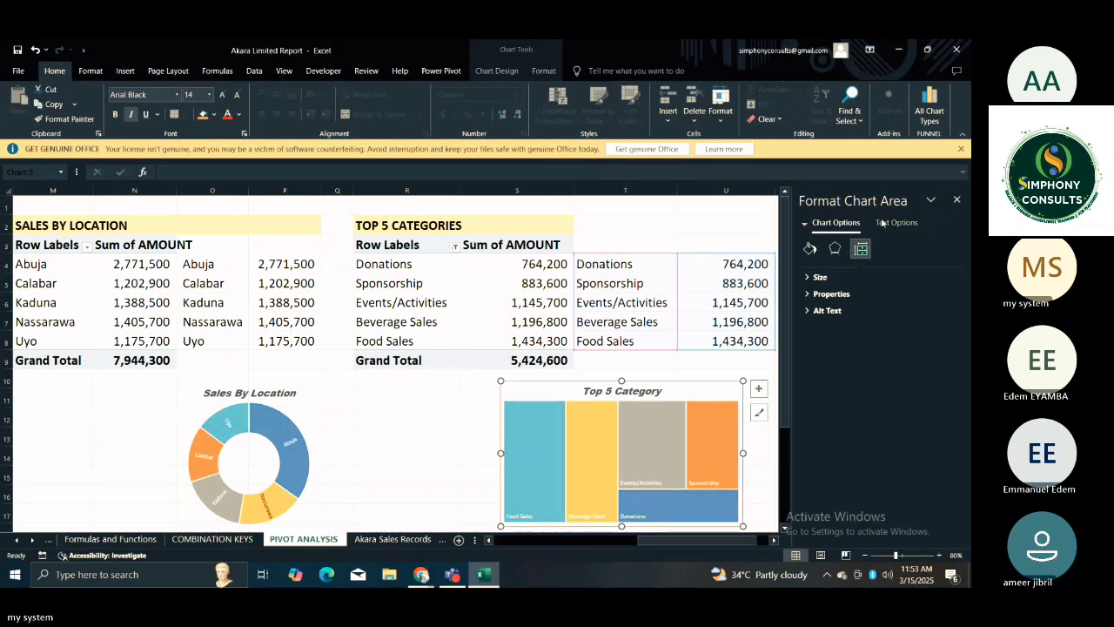
Set the Top 5 Category chart area to no fill and no border line, then deselect the chart.
{"action": "left_click", "coordinate": [665, 414]}
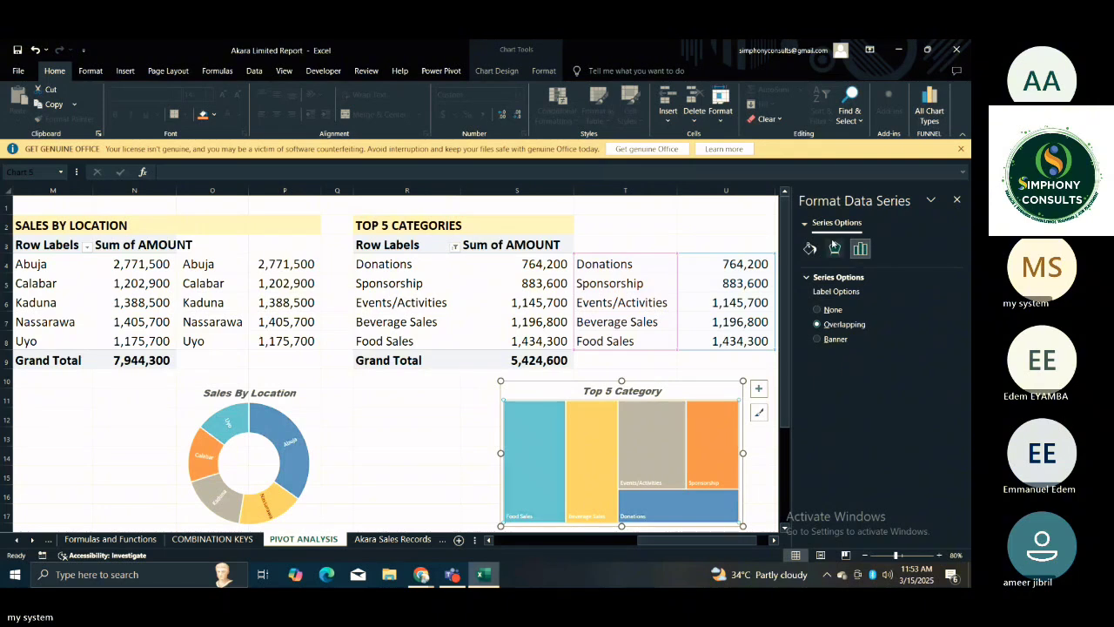
{"action": "left_click", "coordinate": [668, 397]}
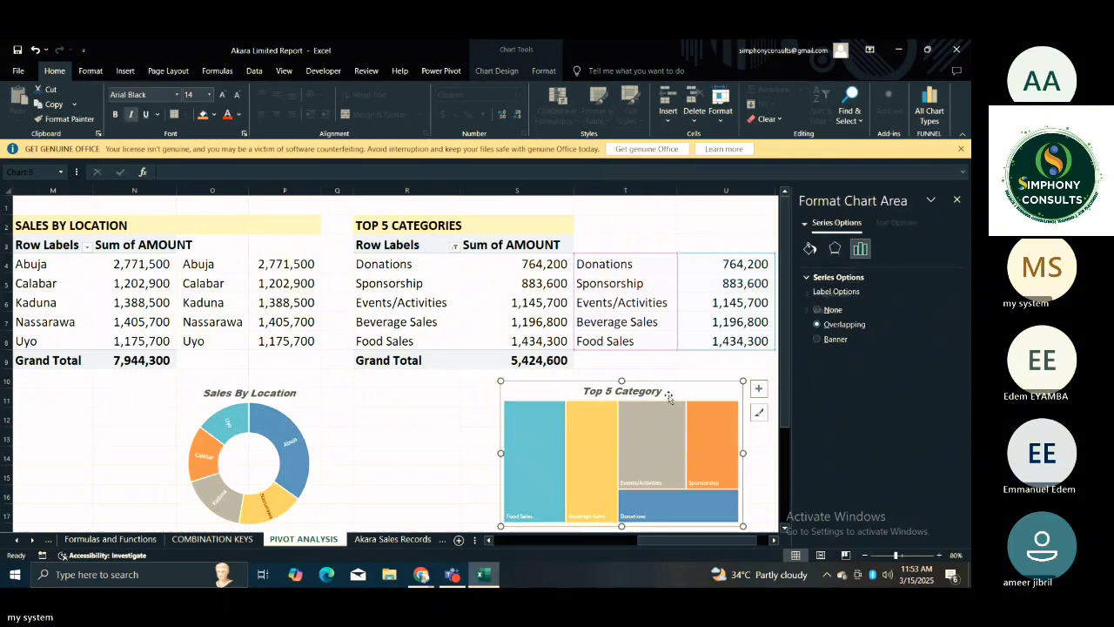
{"action": "left_click", "coordinate": [809, 249]}
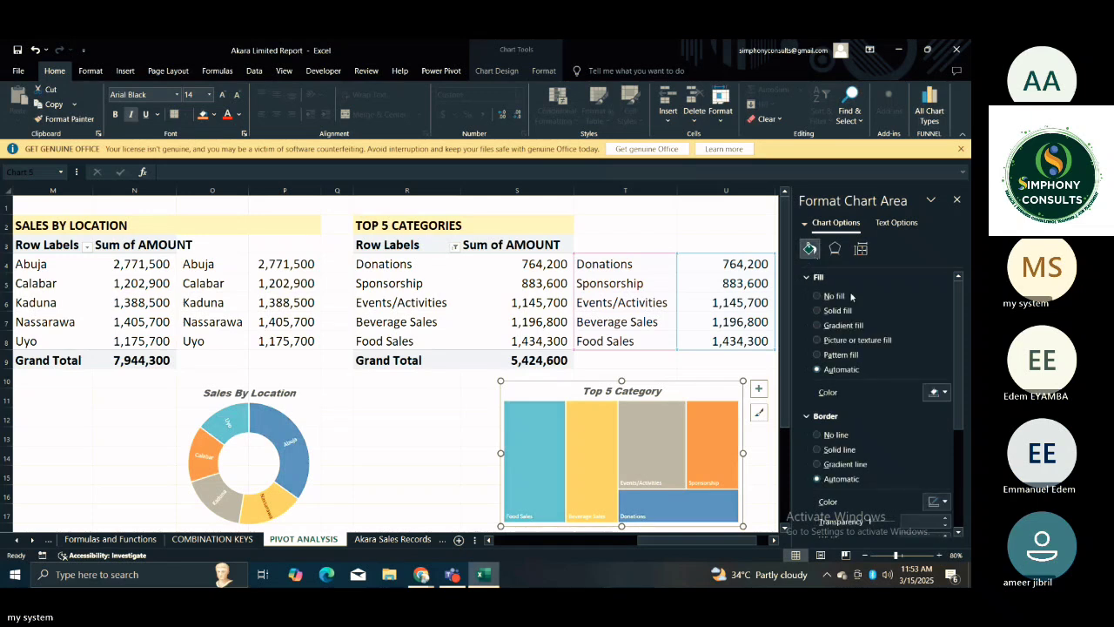
{"action": "left_click", "coordinate": [817, 296]}
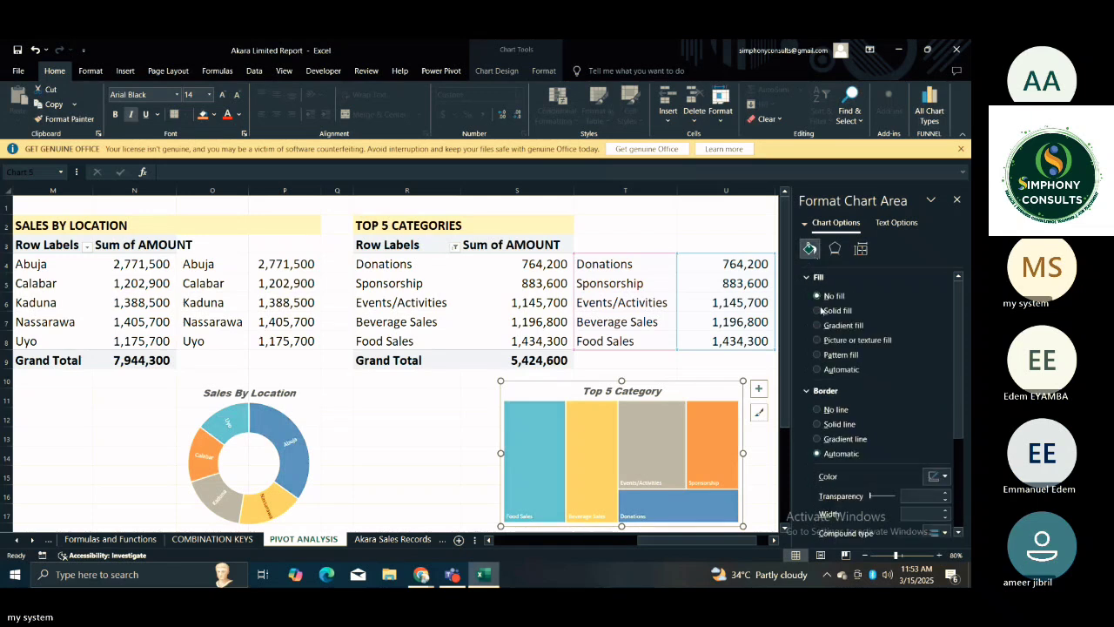
{"action": "left_click", "coordinate": [817, 410]}
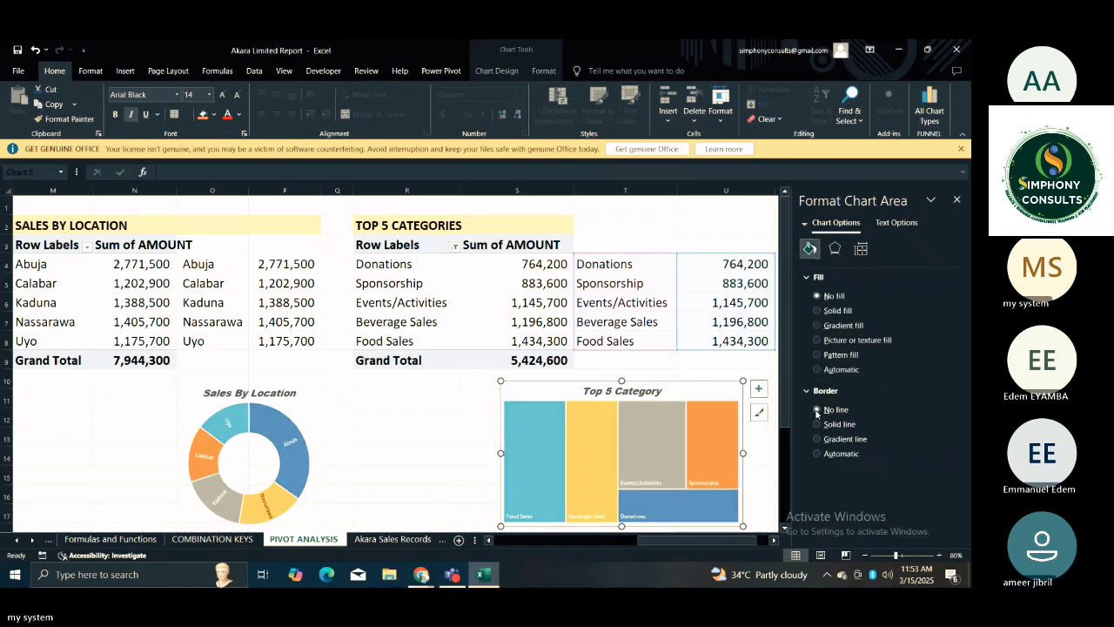
{"action": "left_click", "coordinate": [440, 404]}
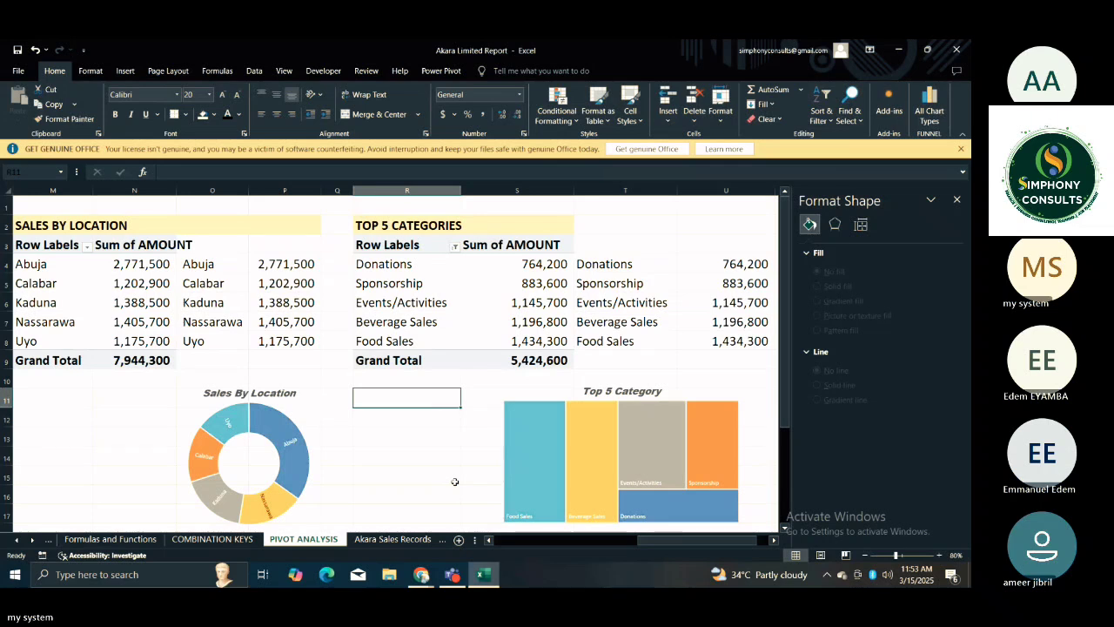
Review the Top 5 Category, Sales By Location and Sales By Category charts across the sheet, then return to cell A1.
{"action": "left_click", "coordinate": [716, 391]}
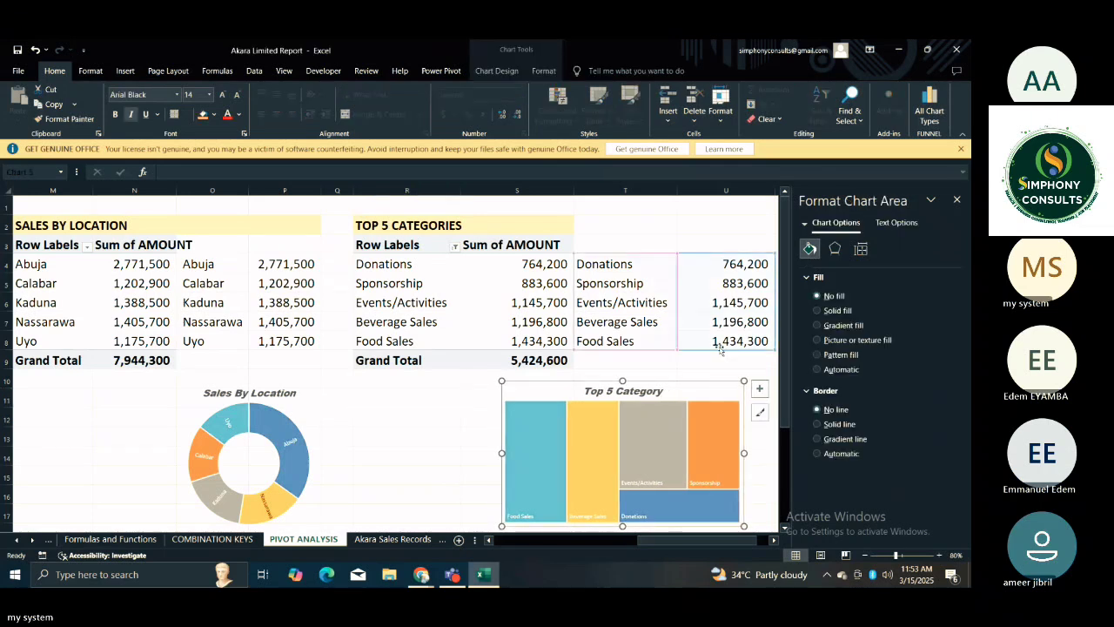
{"action": "left_click", "coordinate": [744, 362]}
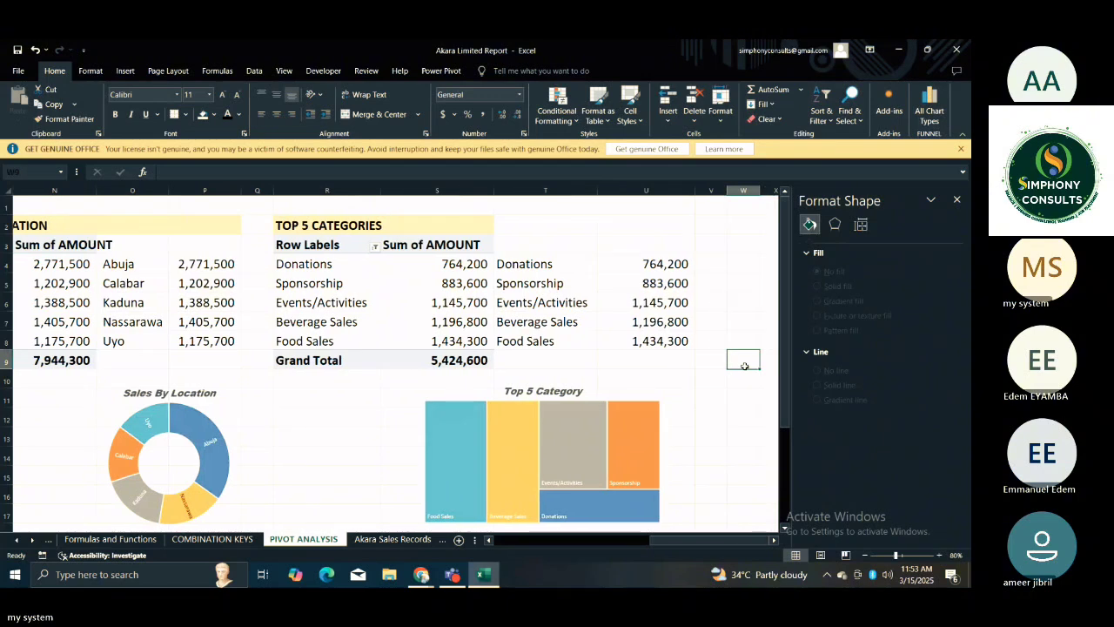
{"action": "key", "text": "Left"}
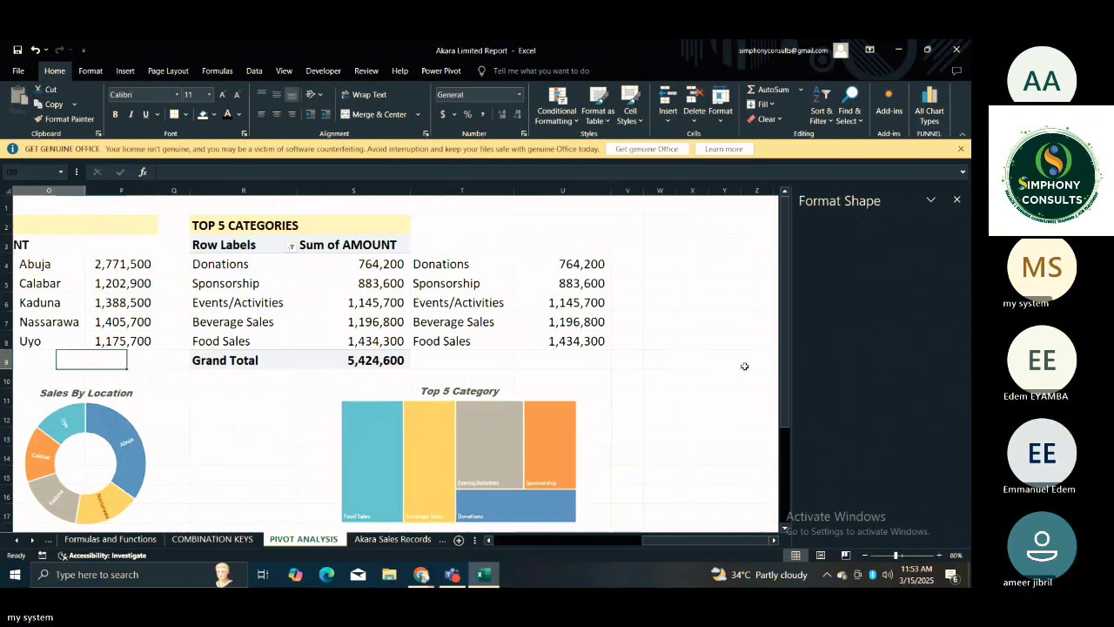
{"action": "key", "text": "Home"}
{"action": "key", "text": "Down"}
{"action": "key", "text": "Down"}
{"action": "key", "text": "Down"}
{"action": "key", "text": "Down"}
{"action": "key", "text": "Down"}
{"action": "key", "text": "Down"}
{"action": "key", "text": "Down"}
{"action": "key", "text": "Down"}
{"action": "key", "text": "Down"}
{"action": "key", "text": "Down"}
{"action": "key", "text": "Down"}
{"action": "key", "text": "Down"}
{"action": "key", "text": "Down"}
{"action": "key", "text": "Down"}
{"action": "key", "text": "Down"}
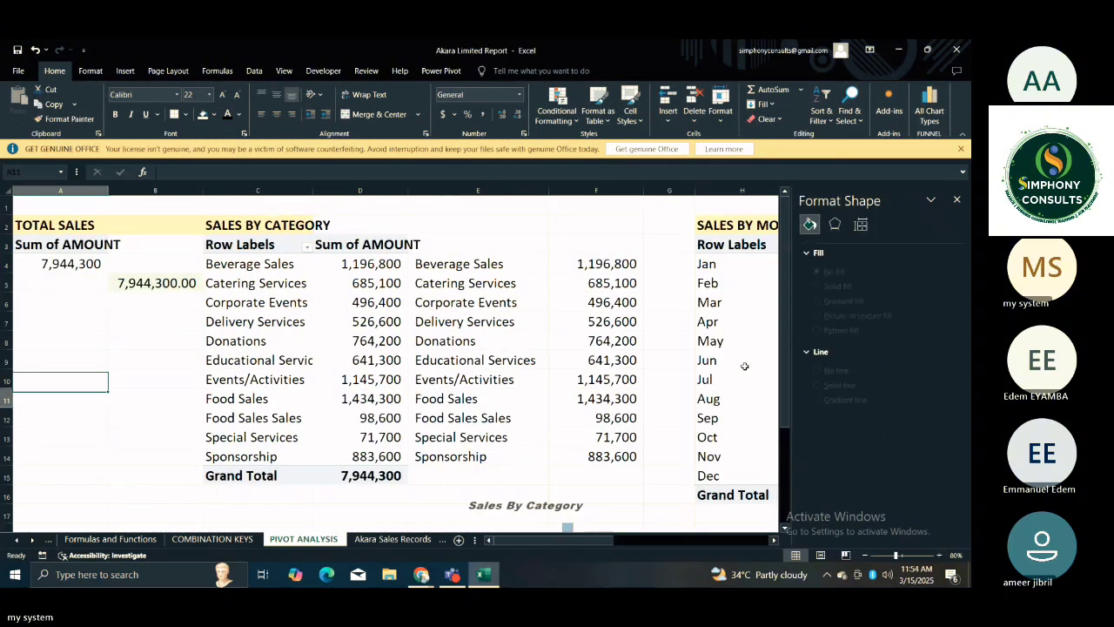
{"action": "key", "text": "Up"}
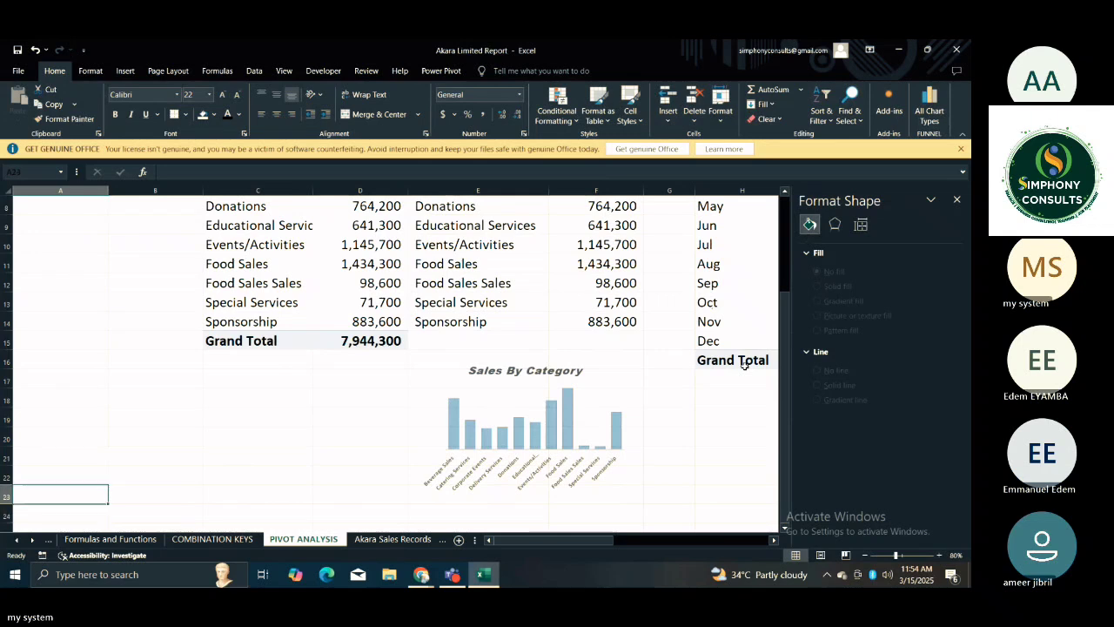
{"action": "key", "text": "Up"}
{"action": "key", "text": "Up"}
{"action": "key", "text": "Up"}
{"action": "key", "text": "Up"}
{"action": "key", "text": "Up"}
{"action": "key", "text": "Up"}
{"action": "key", "text": "Up"}
{"action": "key", "text": "Up"}
{"action": "key", "text": "Up"}
{"action": "key", "text": "Up"}
{"action": "key", "text": "Up"}
{"action": "key", "text": "Up"}
{"action": "key", "text": "Up"}
{"action": "key", "text": "Up"}
{"action": "key", "text": "Up"}
{"action": "key", "text": "Up"}
{"action": "key", "text": "Up"}
{"action": "key", "text": "Up"}
{"action": "key", "text": "Up"}
{"action": "key", "text": "Up"}
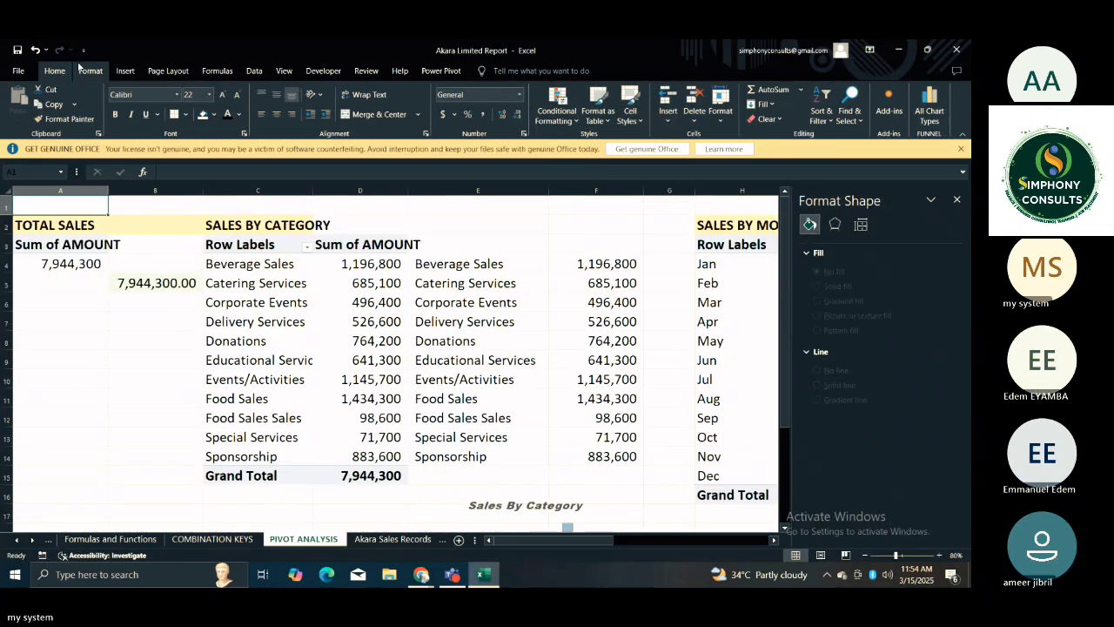
Open the Insert Picture dialog to choose an image stored on this device for the PIVOT ANALYSIS sheet.
{"action": "left_click", "coordinate": [125, 71]}
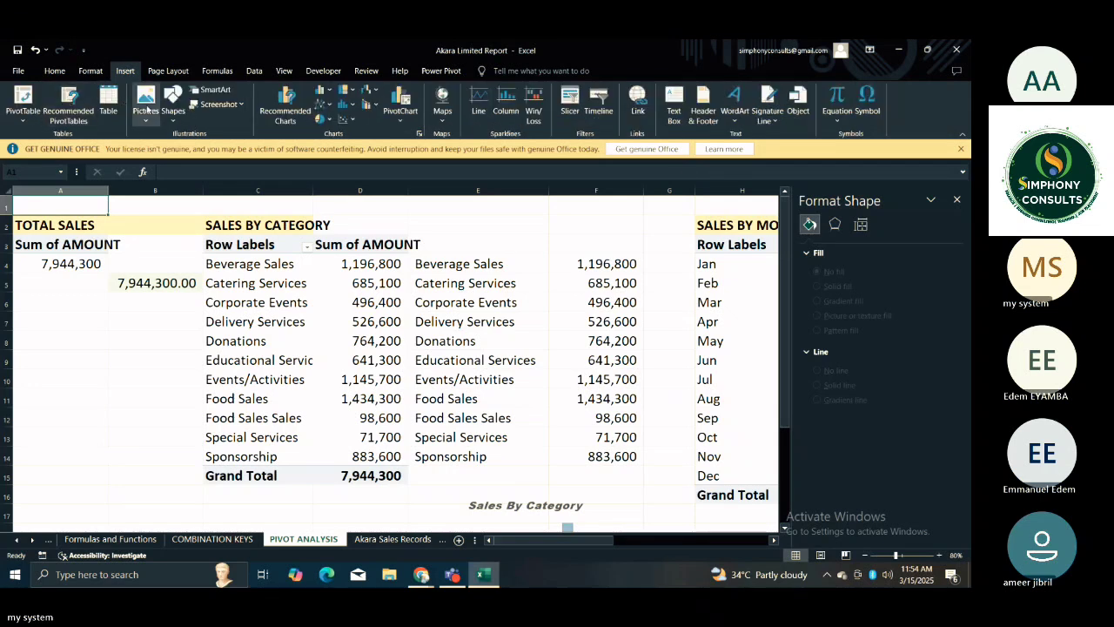
{"action": "left_click", "coordinate": [145, 108]}
{"action": "left_click", "coordinate": [170, 152]}
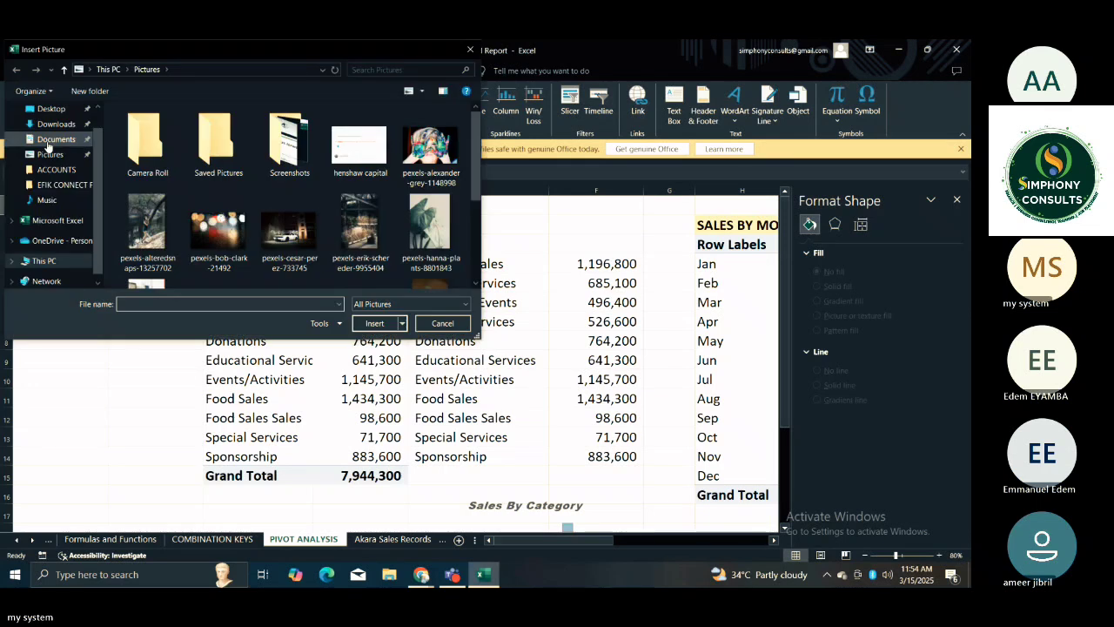
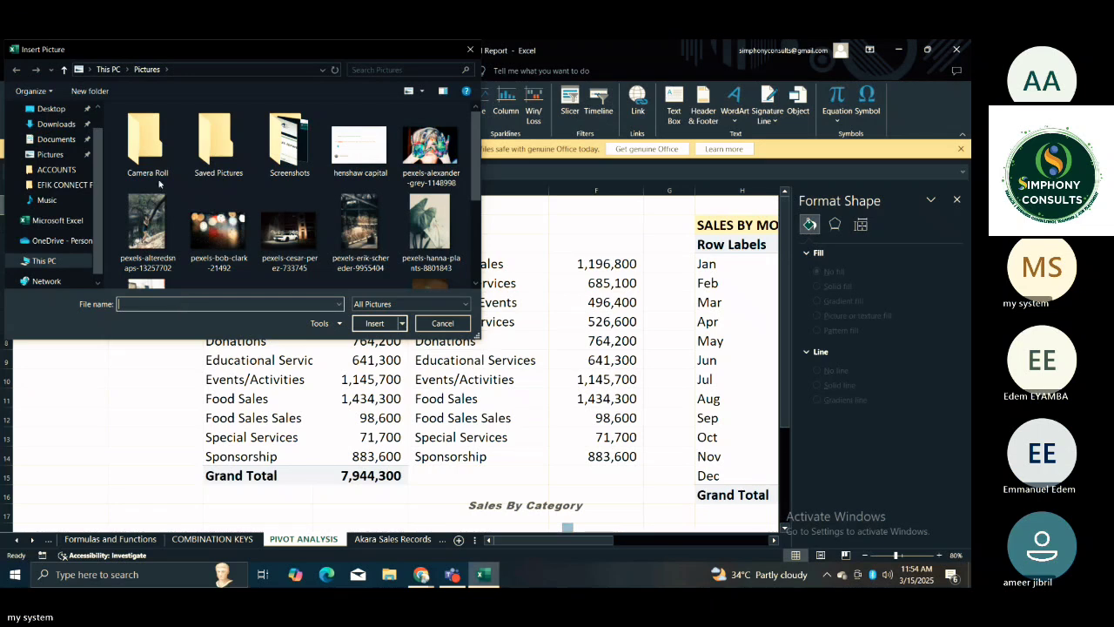
{"action": "left_click", "coordinate": [380, 68]}
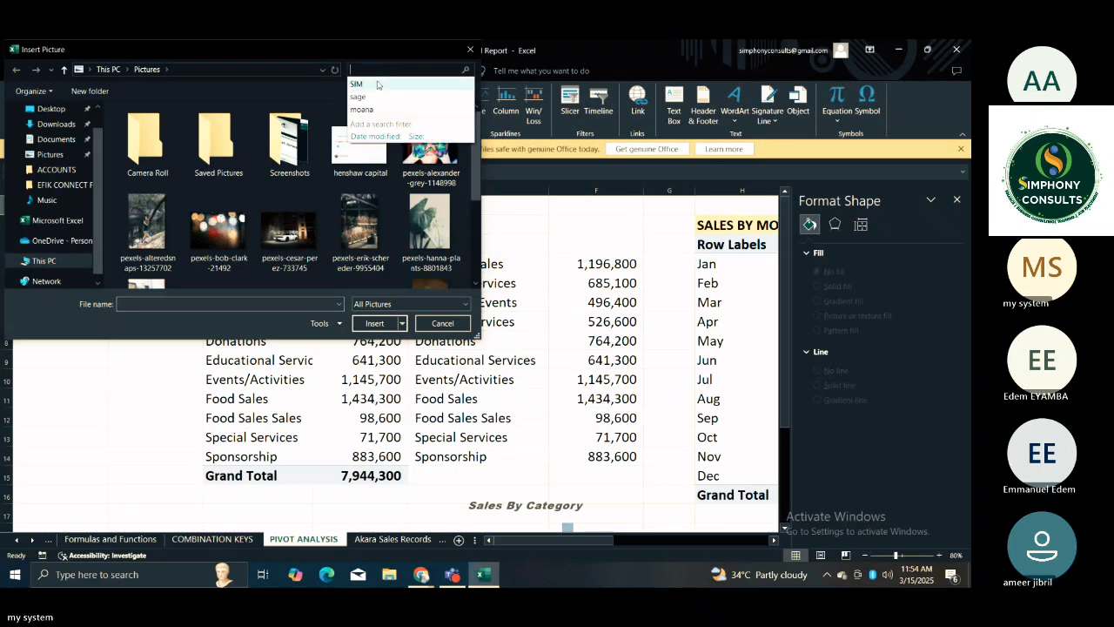
{"action": "left_click", "coordinate": [377, 84]}
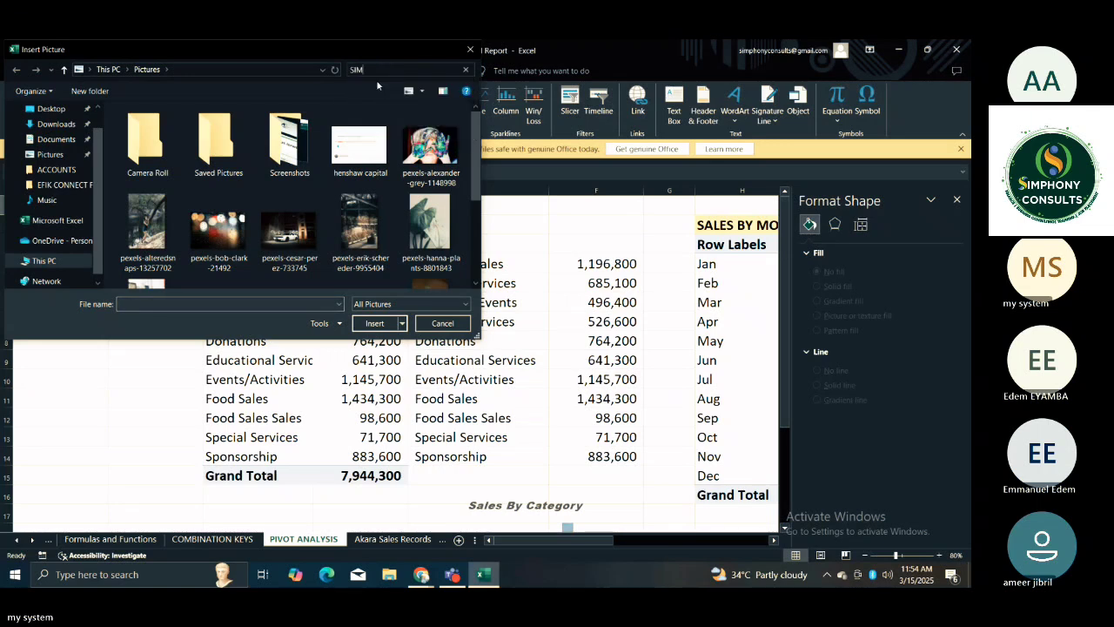
{"action": "left_click", "coordinate": [371, 70]}
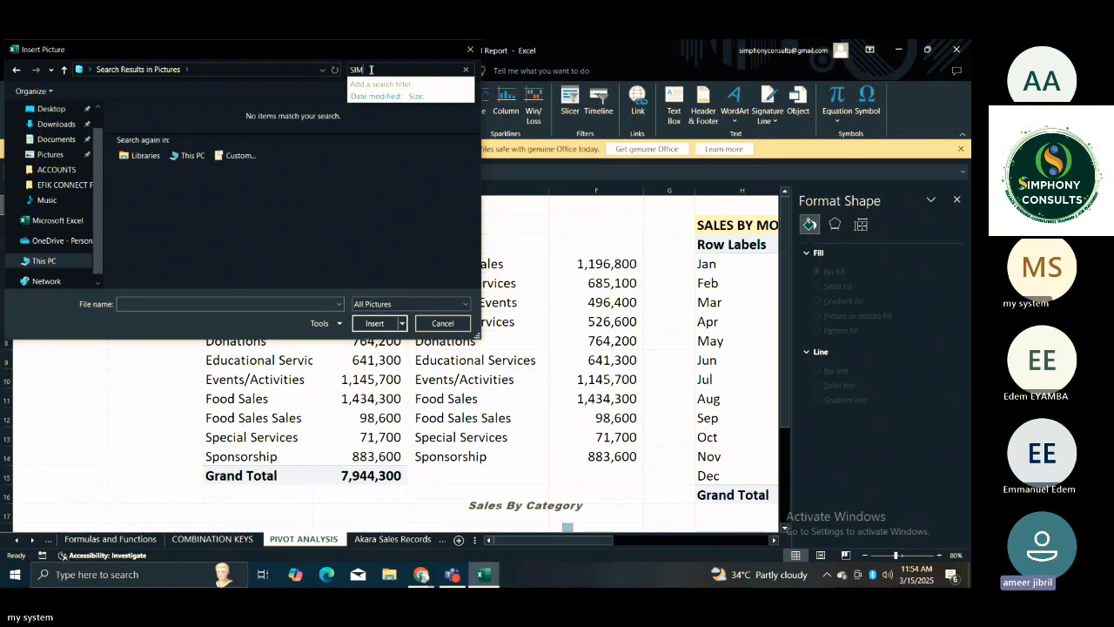
{"action": "key", "text": "BackSpace"}
{"action": "key", "text": "BackSpace"}
{"action": "key", "text": "BackSpace"}
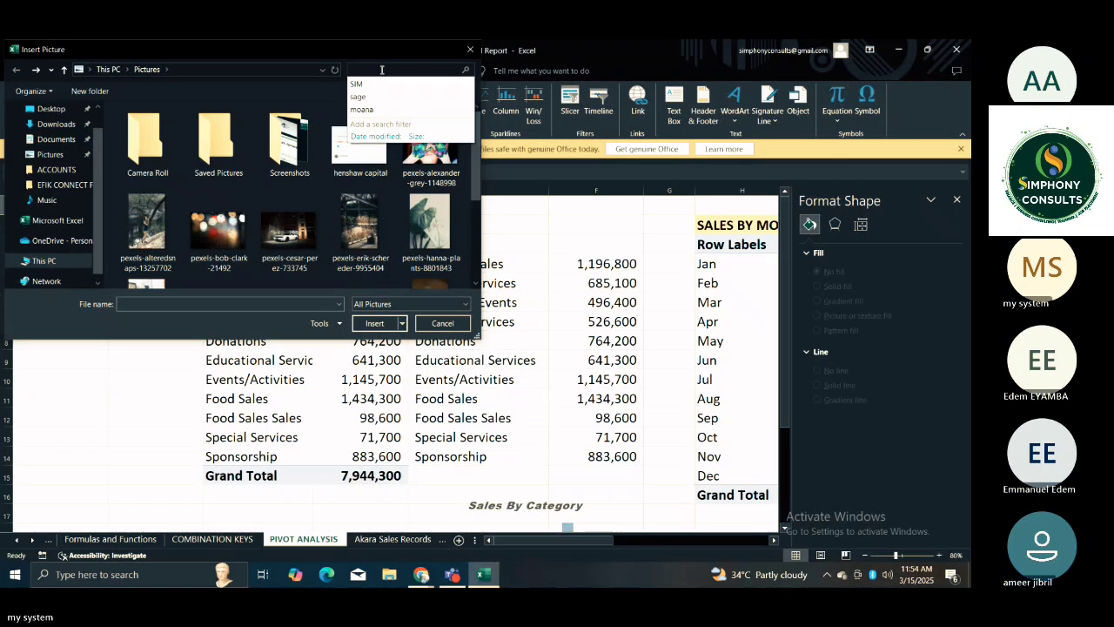
{"action": "left_click", "coordinate": [382, 69]}
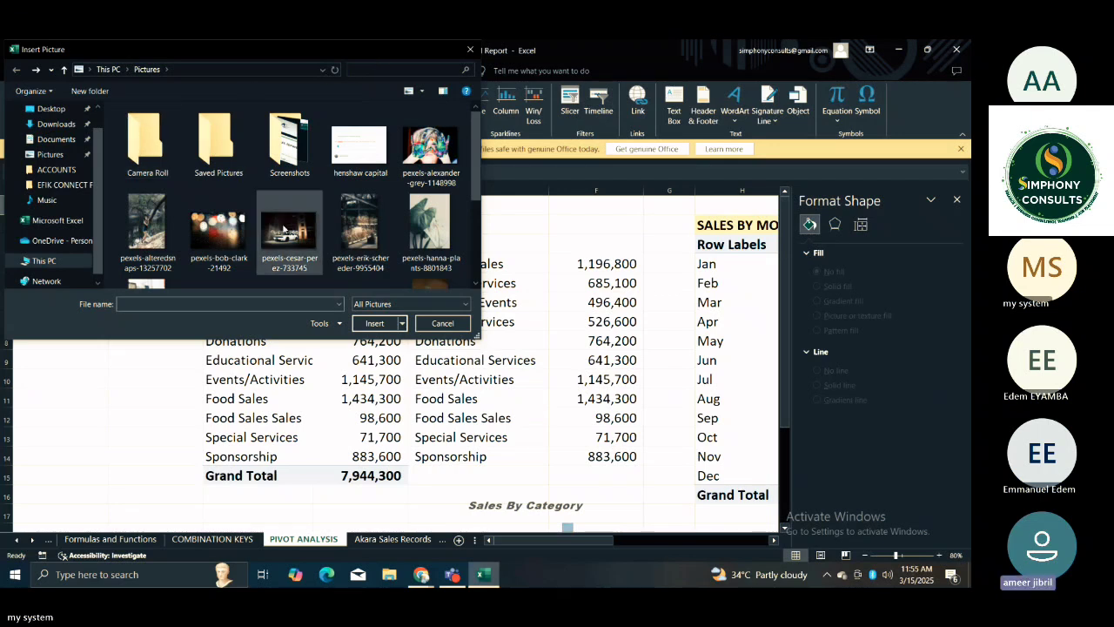
{"action": "left_click", "coordinate": [363, 71]}
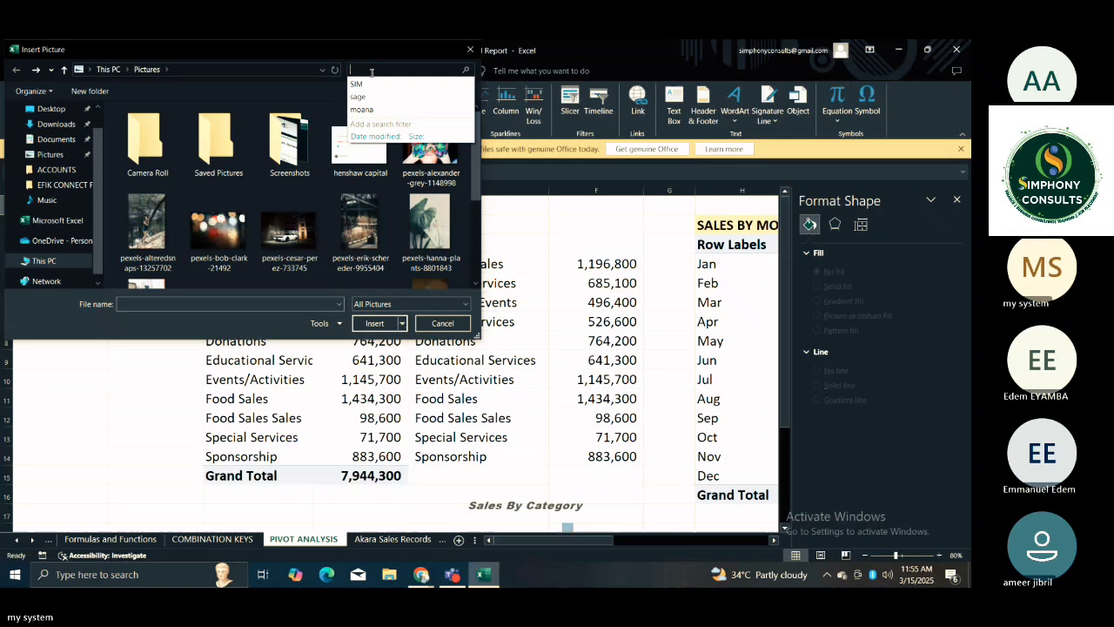
{"action": "left_click", "coordinate": [468, 50]}
Review the Sales By Category, Sales By Month, Sales By Location and Top 5 Category charts across the PIVOT ANALYSIS sheet.
{"action": "left_click", "coordinate": [571, 302]}
{"action": "left_click", "coordinate": [566, 418]}
{"action": "left_click", "coordinate": [547, 480]}
{"action": "key", "text": "Down"}
{"action": "key", "text": "Down"}
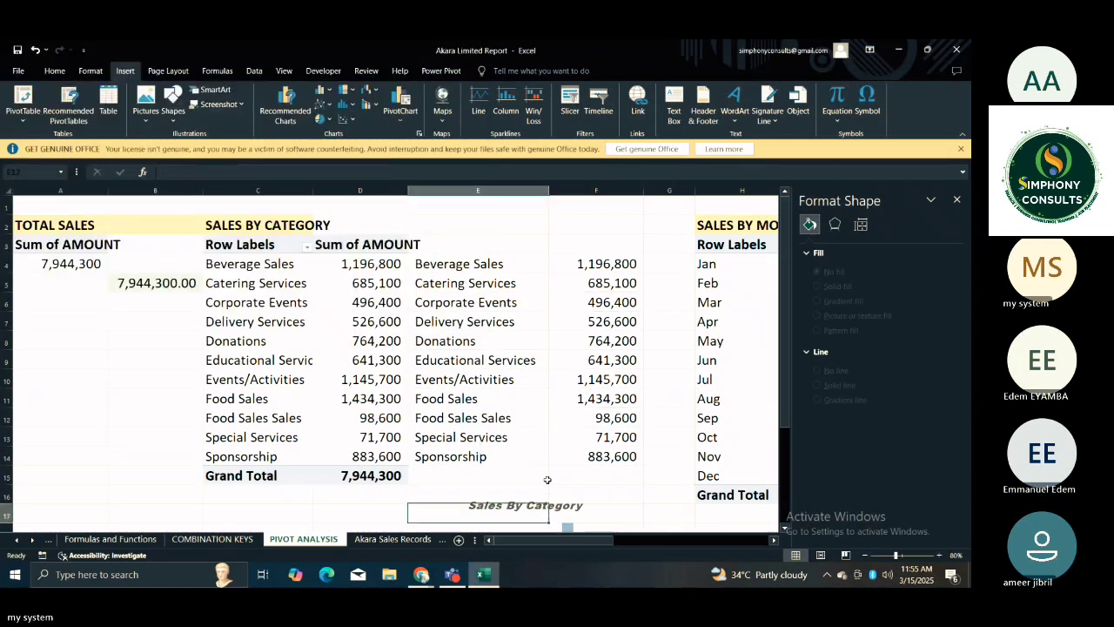
{"action": "key", "text": "Down"}
{"action": "key", "text": "Down"}
{"action": "key", "text": "Down"}
{"action": "key", "text": "Down"}
{"action": "key", "text": "Down"}
{"action": "key", "text": "Right"}
{"action": "key", "text": "Right"}
{"action": "key", "text": "Right"}
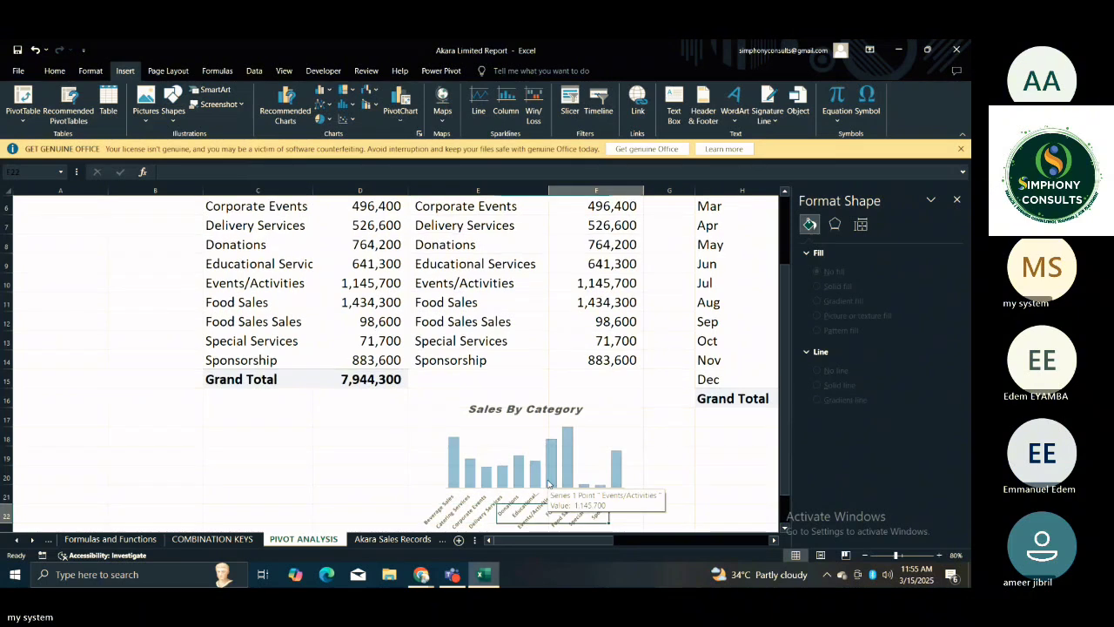
{"action": "key", "text": "Right"}
{"action": "key", "text": "Right"}
{"action": "key", "text": "Right"}
{"action": "key", "text": "Right"}
{"action": "key", "text": "Right"}
{"action": "key", "text": "Right"}
{"action": "key", "text": "Right"}
{"action": "key", "text": "Right"}
{"action": "key", "text": "Right"}
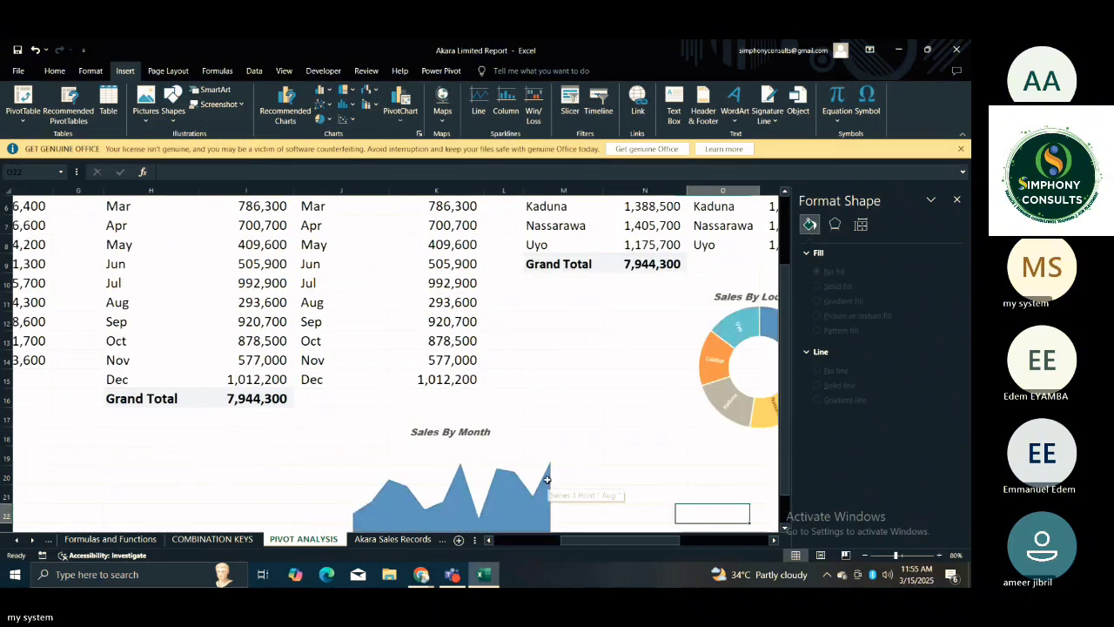
{"action": "key", "text": "Right"}
{"action": "key", "text": "Right"}
{"action": "key", "text": "Right"}
{"action": "key", "text": "Right"}
{"action": "key", "text": "Right"}
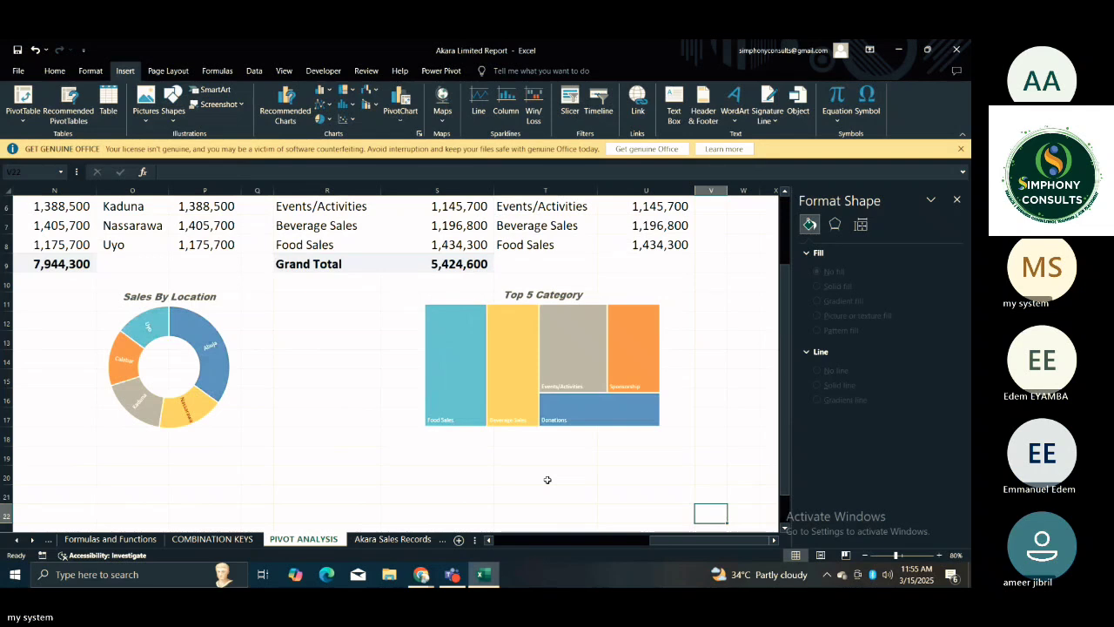
{"action": "key", "text": "Left"}
{"action": "key", "text": "Left"}
{"action": "key", "text": "Left"}
{"action": "key", "text": "Left"}
{"action": "key", "text": "Left"}
{"action": "key", "text": "Left"}
{"action": "key", "text": "Left"}
{"action": "key", "text": "Left"}
{"action": "key", "text": "Left"}
{"action": "key", "text": "Left"}
{"action": "key", "text": "Left"}
{"action": "key", "text": "Left"}
{"action": "key", "text": "Left"}
{"action": "key", "text": "Left"}
{"action": "key", "text": "Left"}
{"action": "key", "text": "Left"}
{"action": "key", "text": "Left"}
{"action": "key", "text": "Left"}
{"action": "key", "text": "Left"}
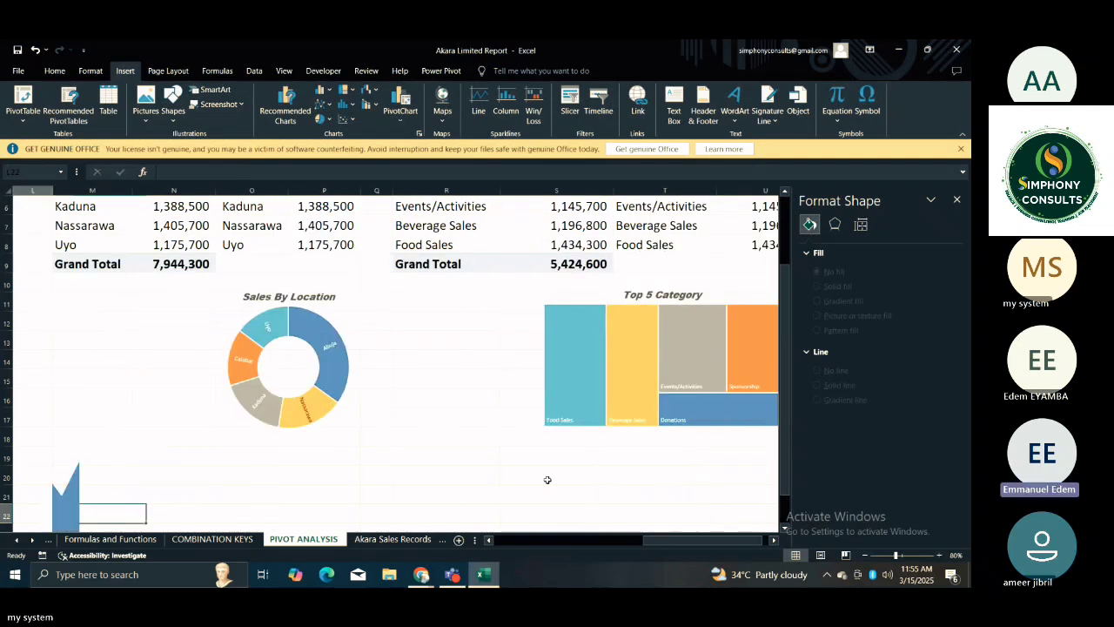
Retype the words "Sales By" in the Sales By Category chart's title and deselect the chart.
{"action": "left_click", "coordinate": [395, 433]}
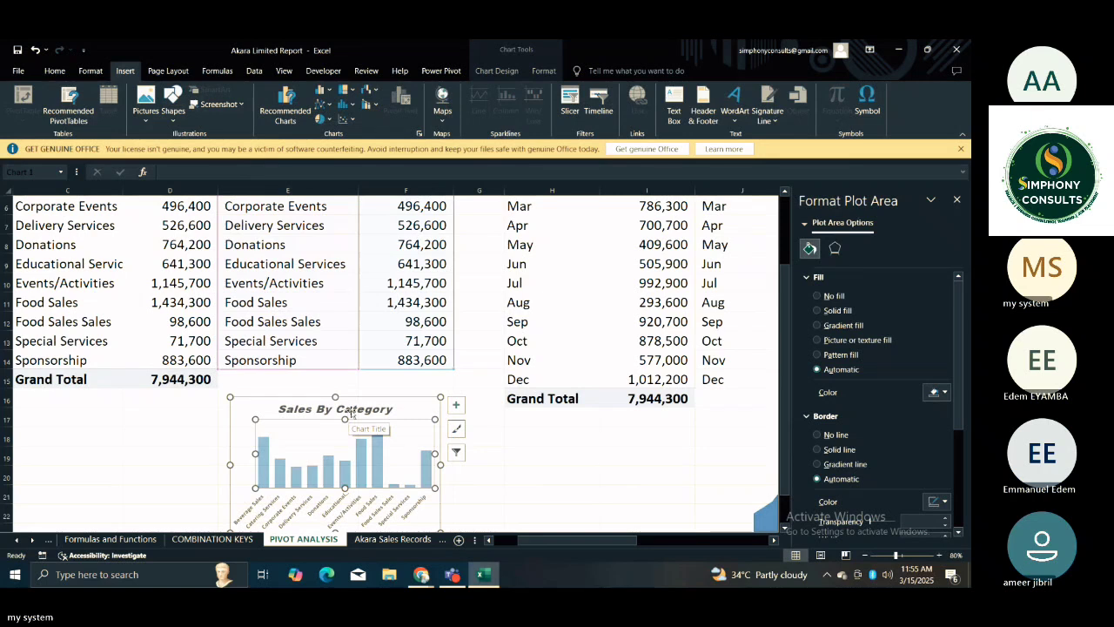
{"action": "left_click", "coordinate": [369, 408]}
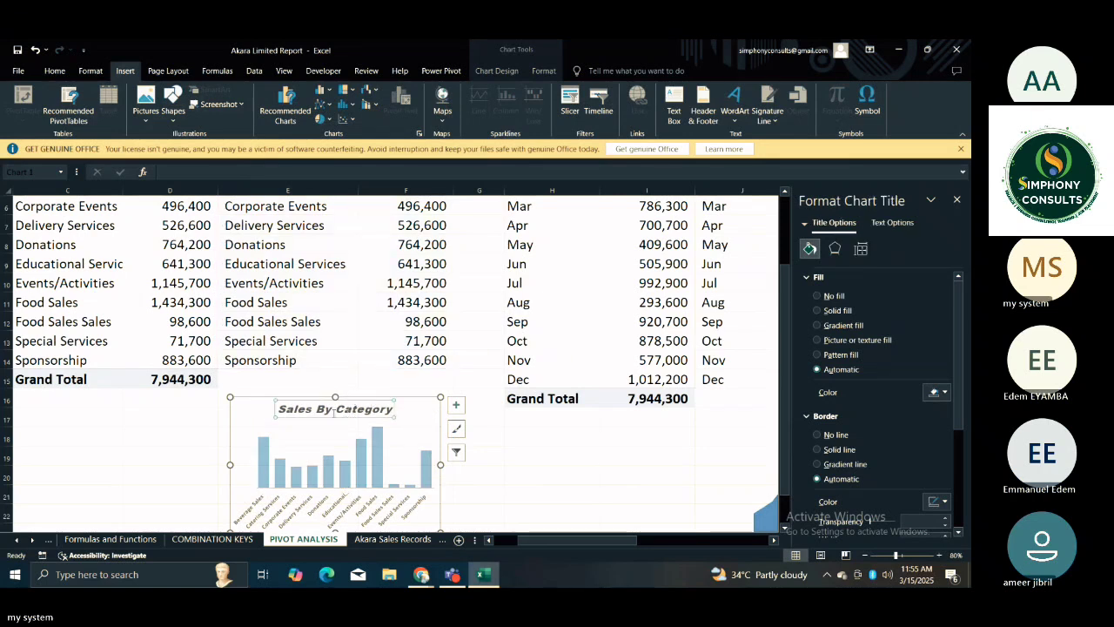
{"action": "left_click", "coordinate": [333, 414]}
{"action": "double_click", "coordinate": [329, 410]}
{"action": "type", "text": "B"}
{"action": "key", "text": "BackSpace"}
{"action": "key", "text": "BackSpace"}
{"action": "key", "text": "BackSpace"}
{"action": "key", "text": "BackSpace"}
{"action": "key", "text": "BackSpace"}
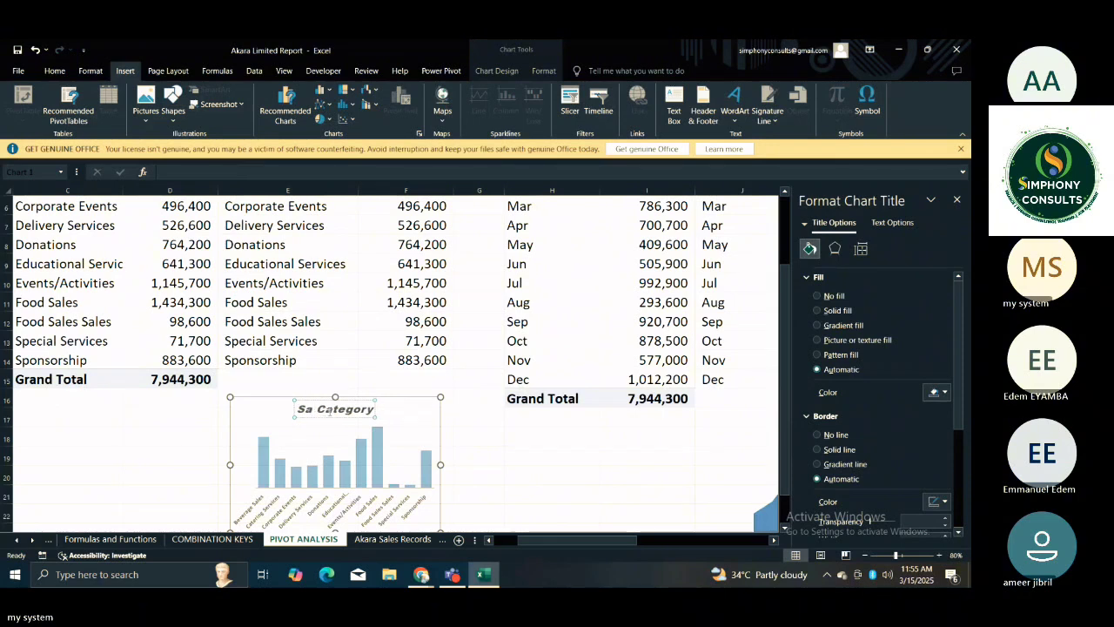
{"action": "type", "text": "les "}
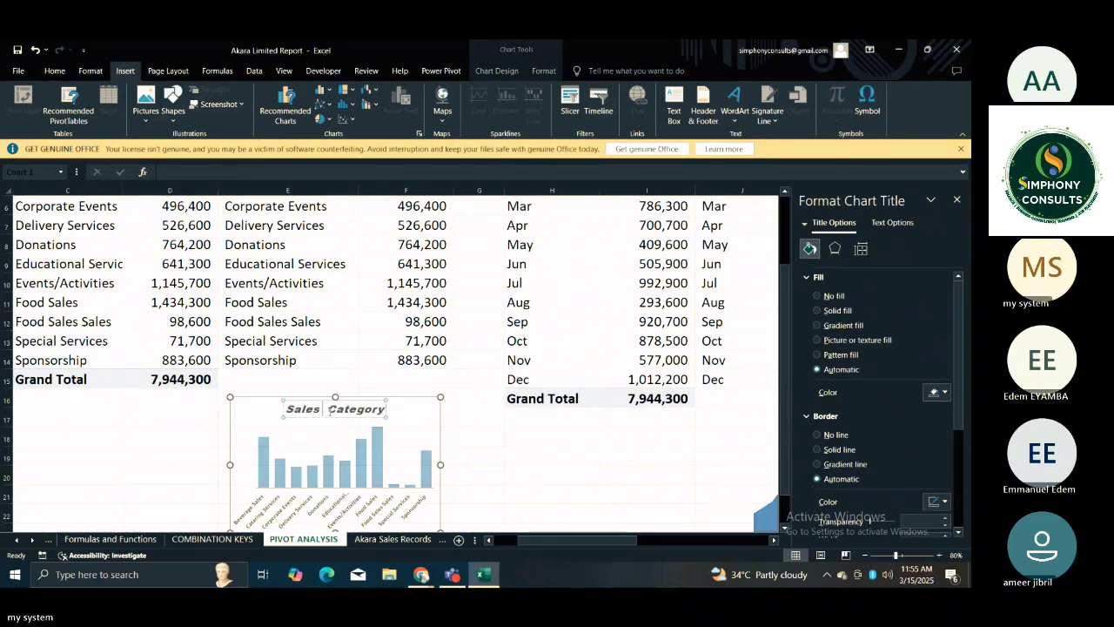
{"action": "type", "text": "by"}
{"action": "key", "text": "BackSpace"}
{"action": "key", "text": "BackSpace"}
{"action": "key", "text": "BackSpace"}
{"action": "type", "text": "By"}
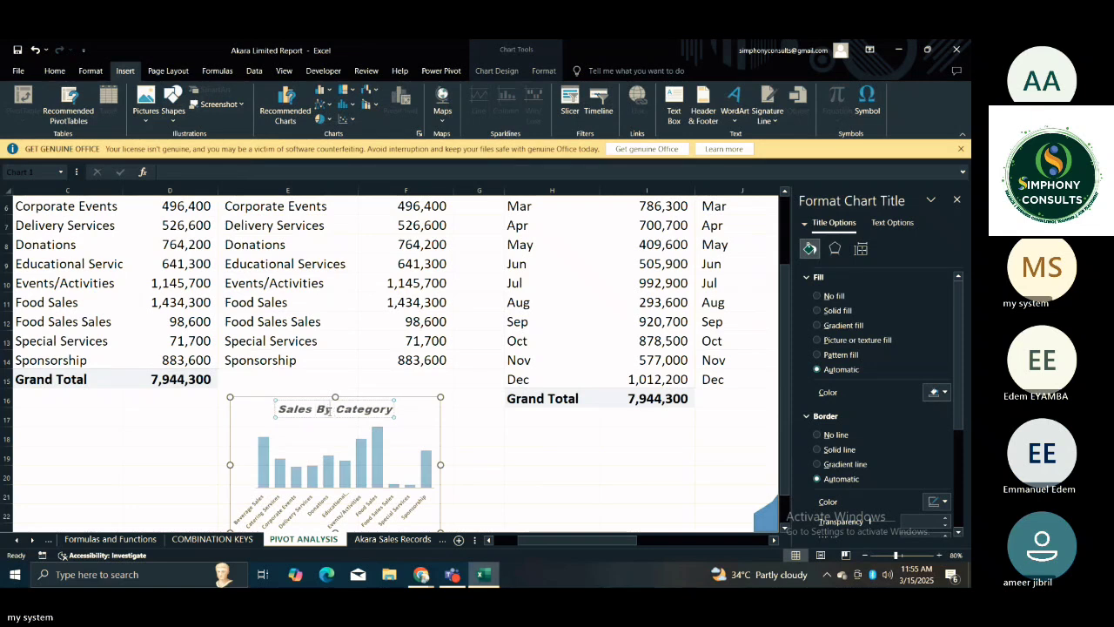
{"action": "left_click", "coordinate": [414, 439]}
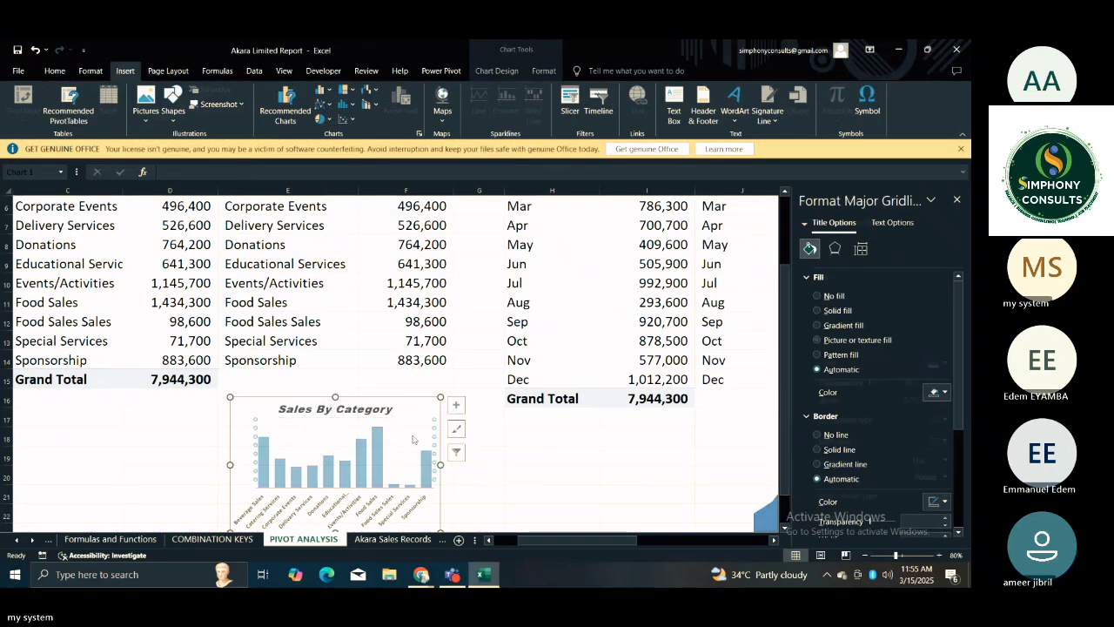
{"action": "left_click", "coordinate": [536, 461]}
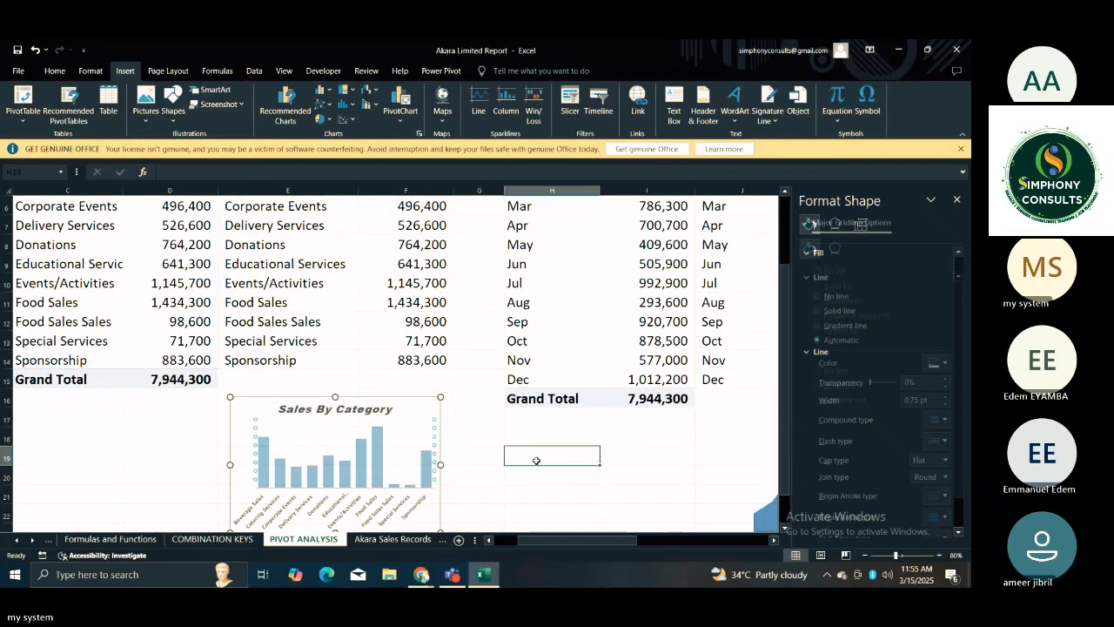
Set the Sales By Category chart's plot area to no fill and no border line, then deselect the chart.
{"action": "left_click", "coordinate": [512, 436]}
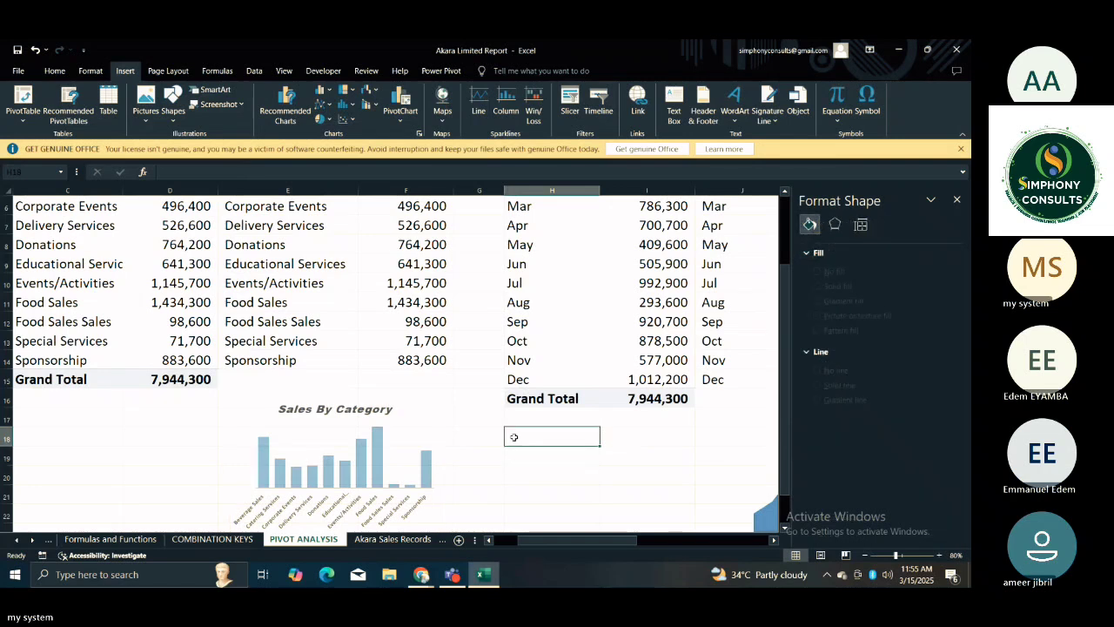
{"action": "left_click", "coordinate": [393, 450]}
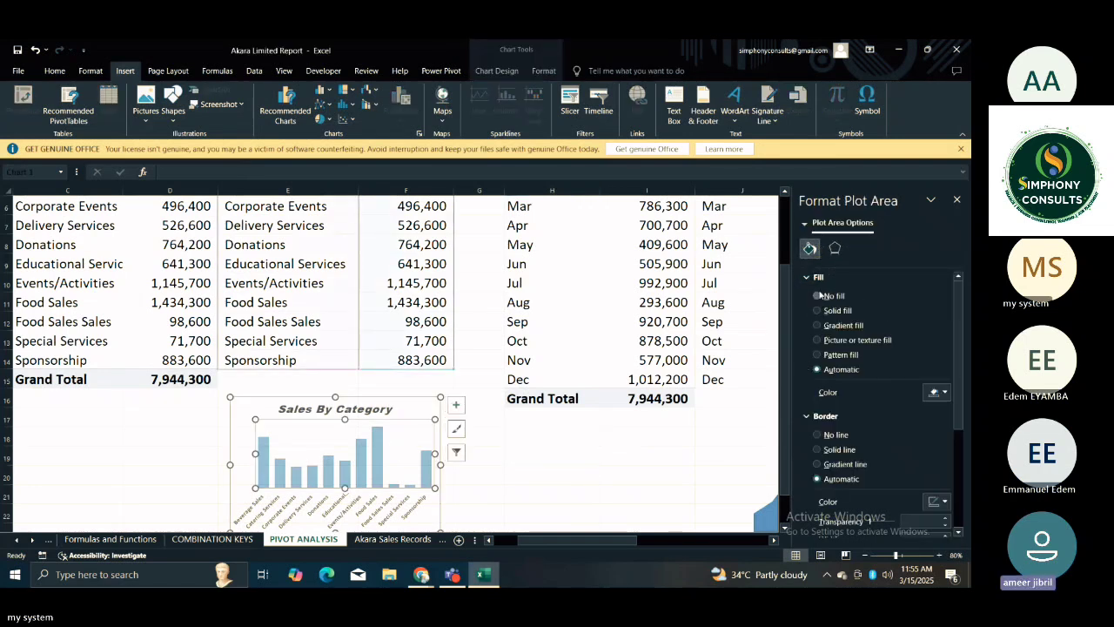
{"action": "left_click", "coordinate": [818, 295]}
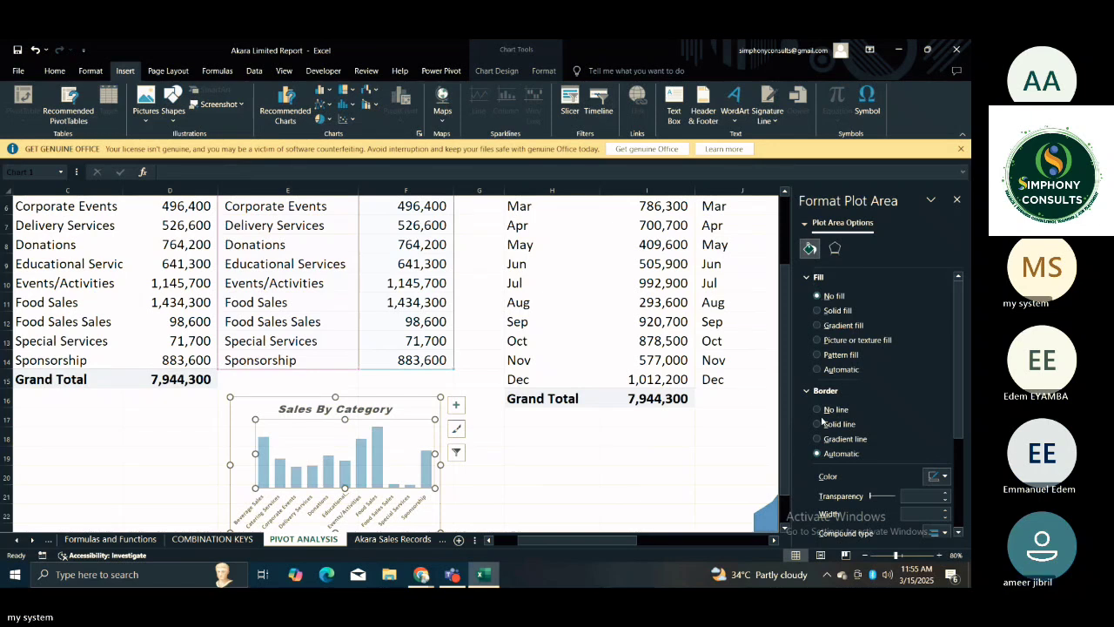
{"action": "left_click", "coordinate": [818, 410]}
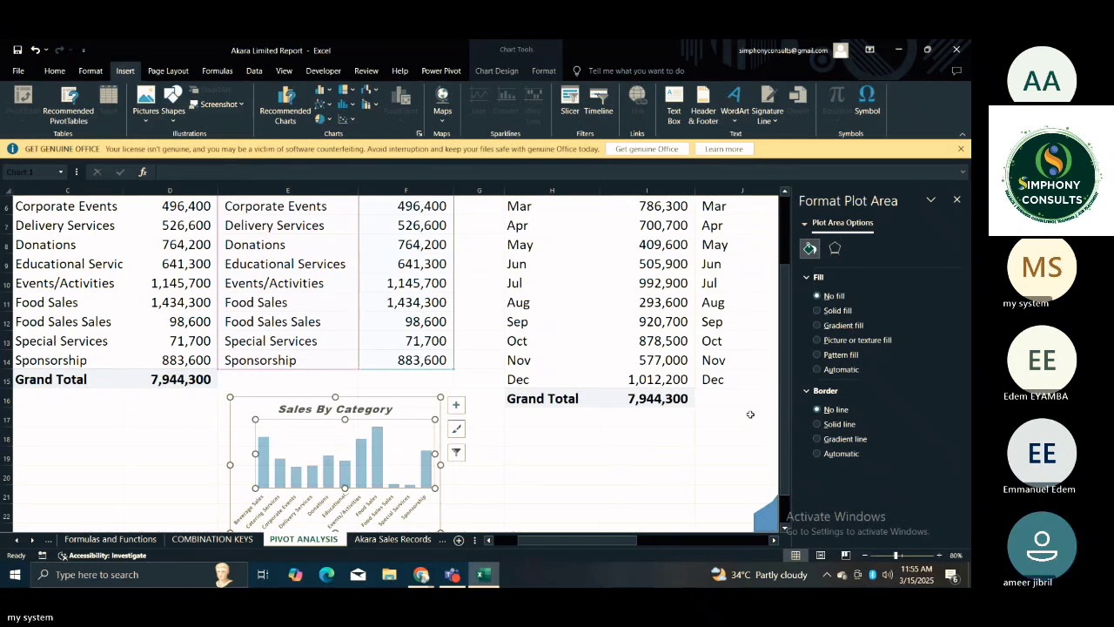
{"action": "left_click", "coordinate": [584, 436]}
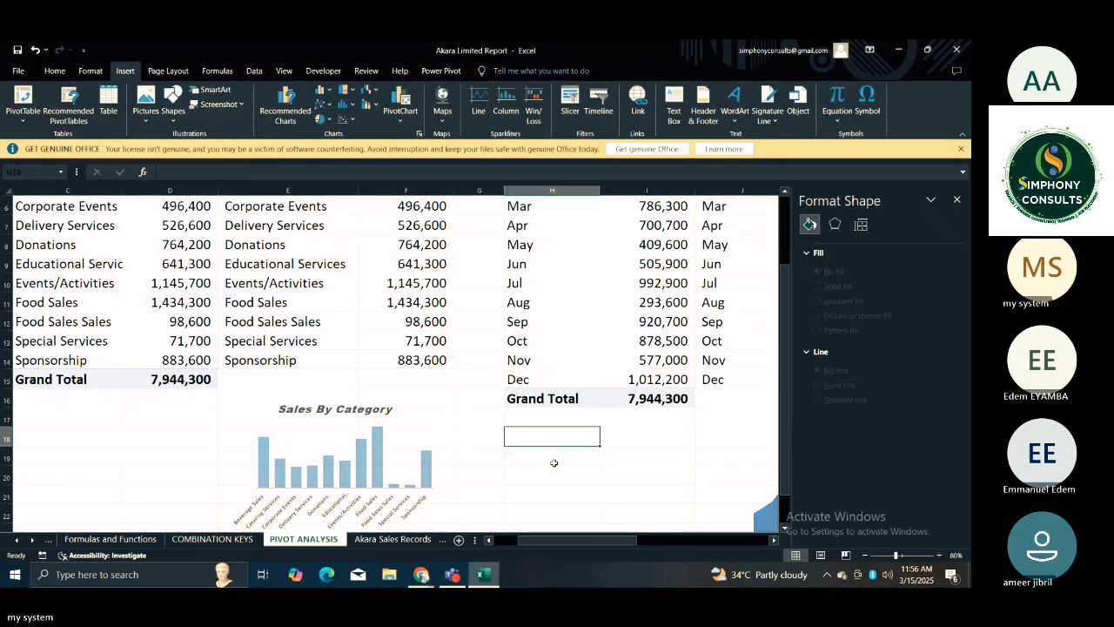
Review the Sales By Month, Sales By Location and Top 5 Category charts, then return to column A of row 18.
{"action": "key", "text": "Right"}
{"action": "key", "text": "Right"}
{"action": "key", "text": "Right"}
{"action": "key", "text": "Right"}
{"action": "key", "text": "Right"}
{"action": "key", "text": "Right"}
{"action": "key", "text": "Right"}
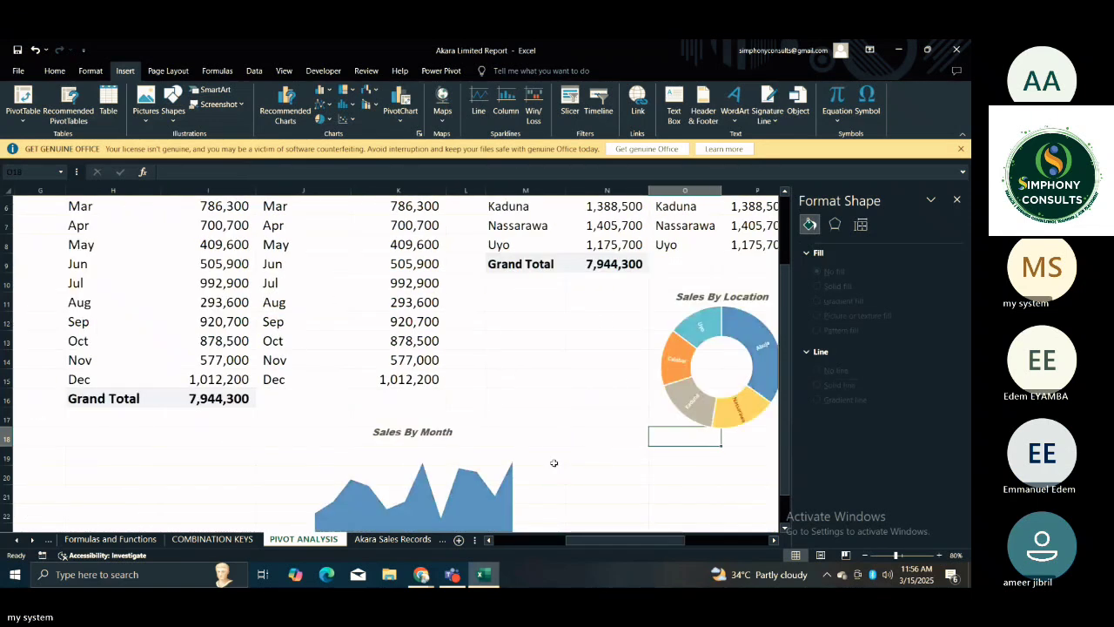
{"action": "key", "text": "Right"}
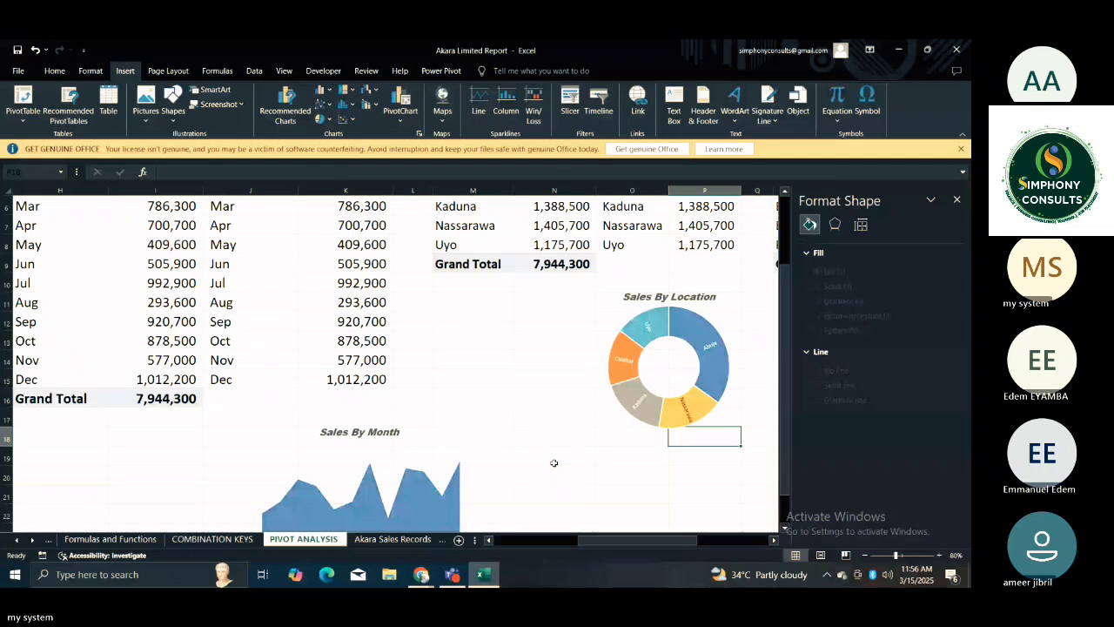
{"action": "key", "text": "Right"}
{"action": "key", "text": "Right"}
{"action": "key", "text": "Right"}
{"action": "key", "text": "Right"}
{"action": "key", "text": "Right"}
{"action": "key", "text": "Right"}
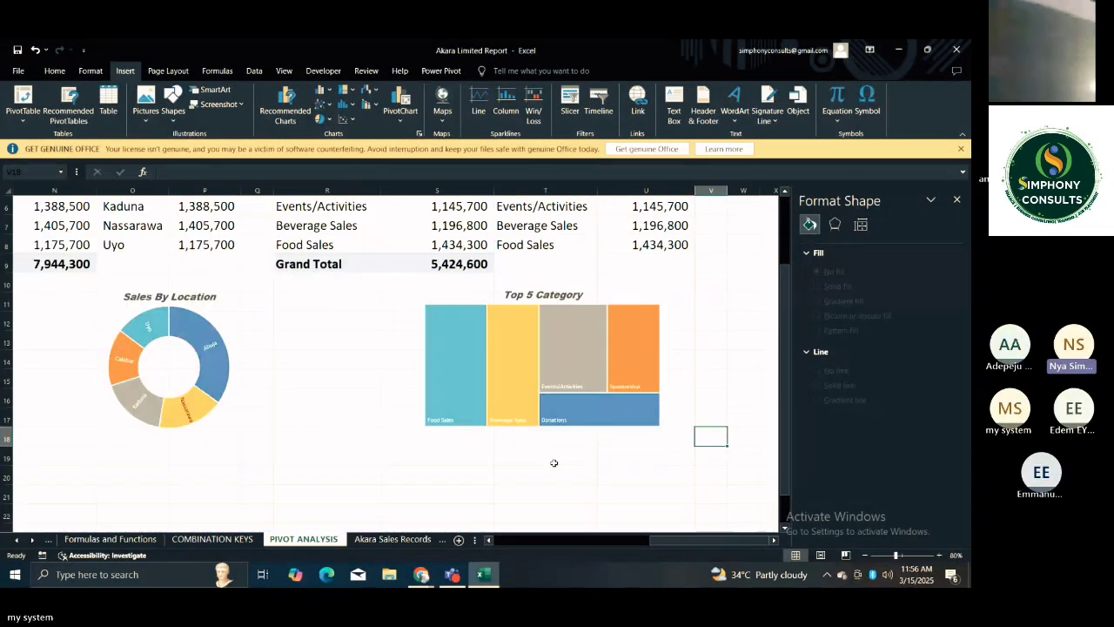
{"action": "key", "text": "Home"}
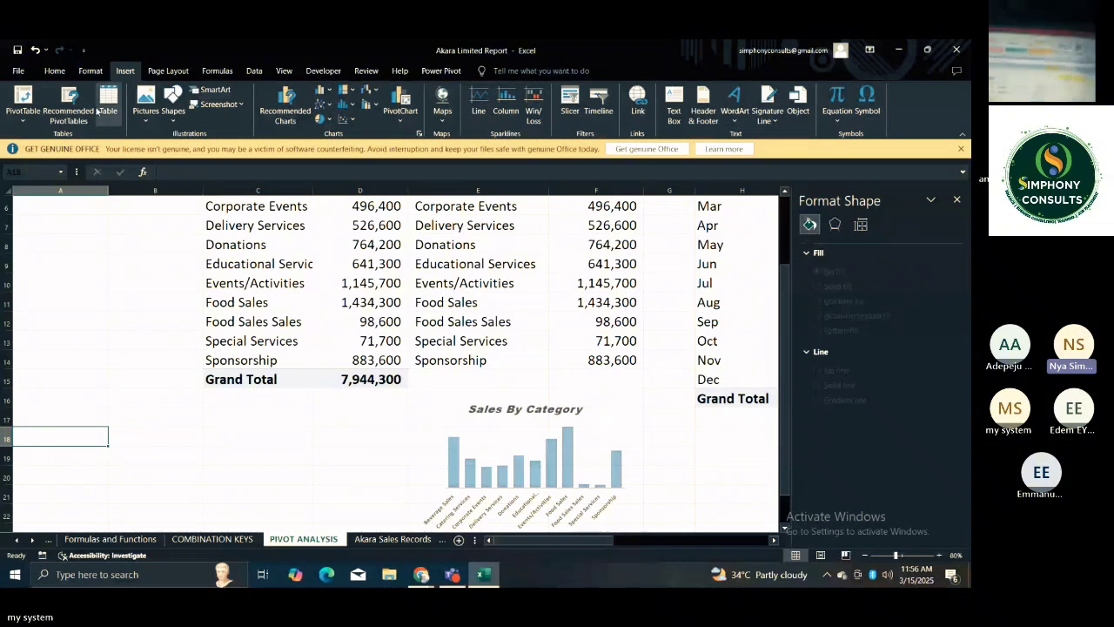
Open the Insert Picture dialog for images on this device, search the Pictures folder for "sim" and clear the search.
{"action": "left_click", "coordinate": [146, 109]}
{"action": "left_click", "coordinate": [171, 154]}
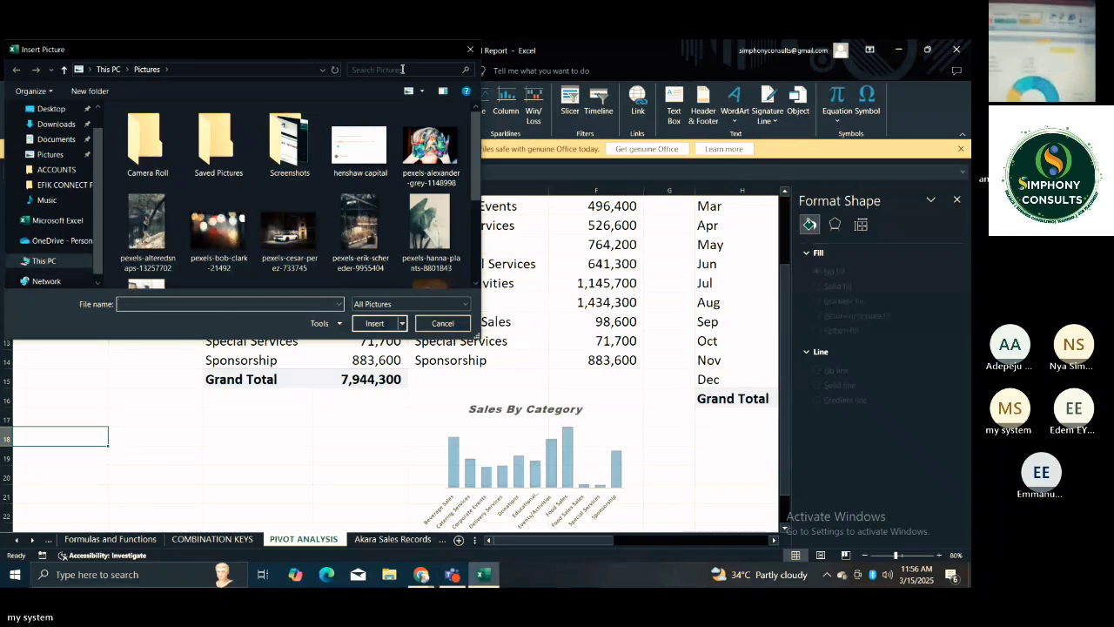
{"action": "left_click", "coordinate": [402, 68]}
{"action": "type", "text": "sim"}
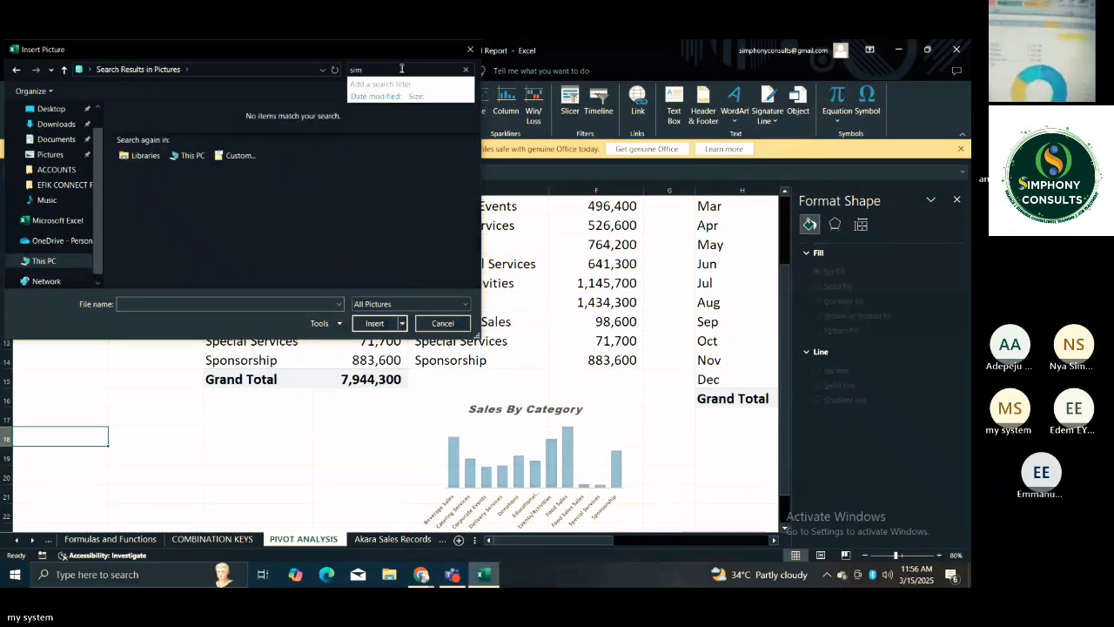
{"action": "key", "text": "BackSpace"}
{"action": "key", "text": "BackSpace"}
{"action": "key", "text": "BackSpace"}
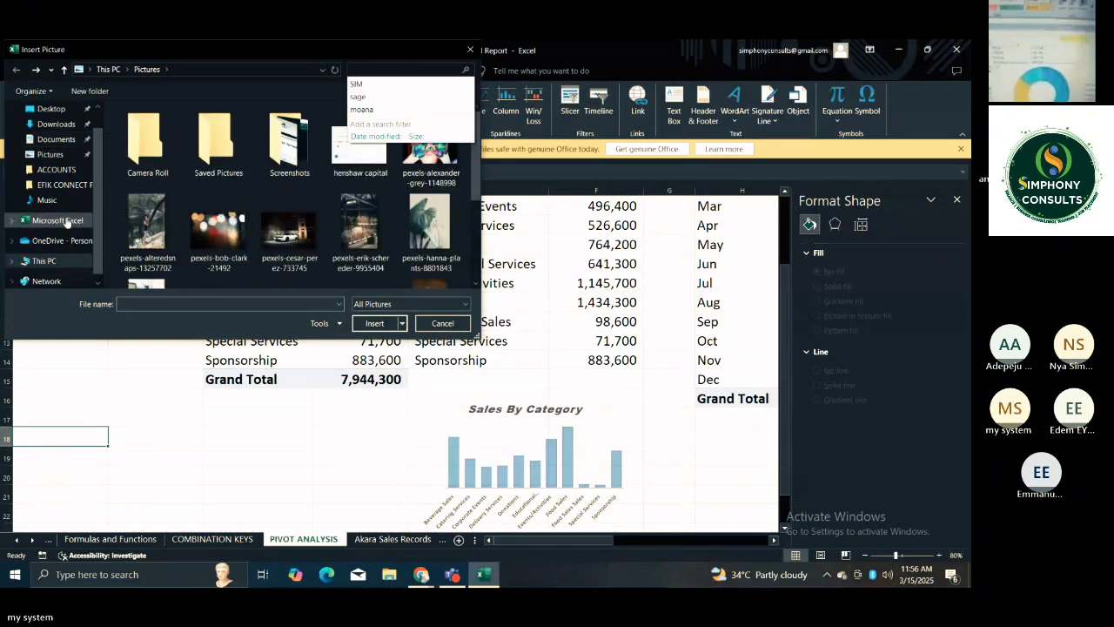
Search the Downloads folder for "sim" and insert the "simphony loogo" picture at cell A18.
{"action": "left_click", "coordinate": [56, 124]}
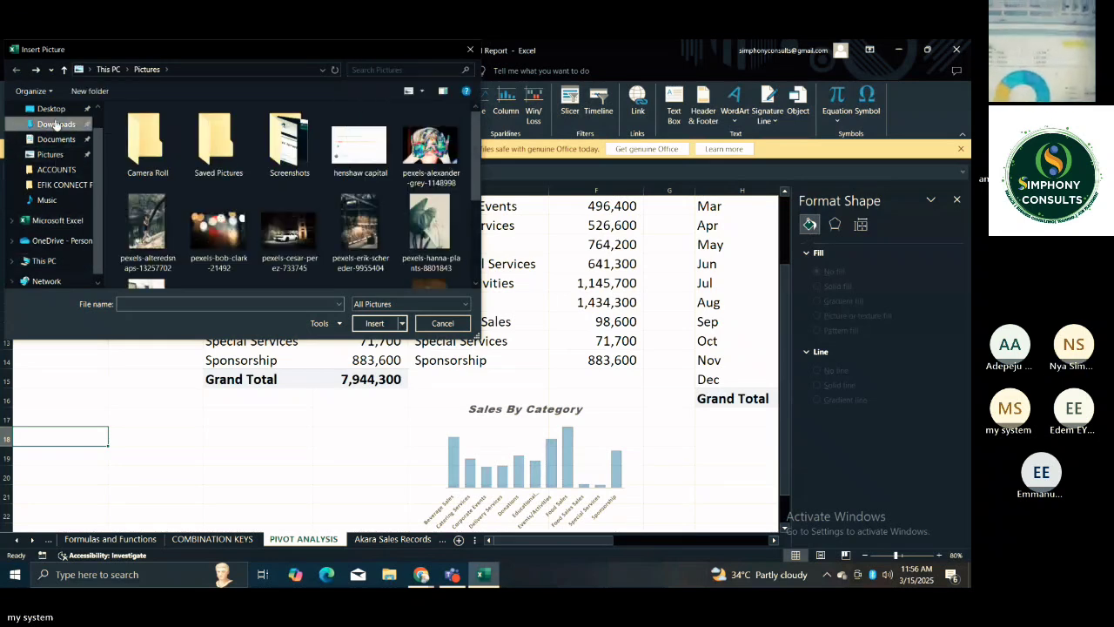
{"action": "left_click", "coordinate": [377, 71]}
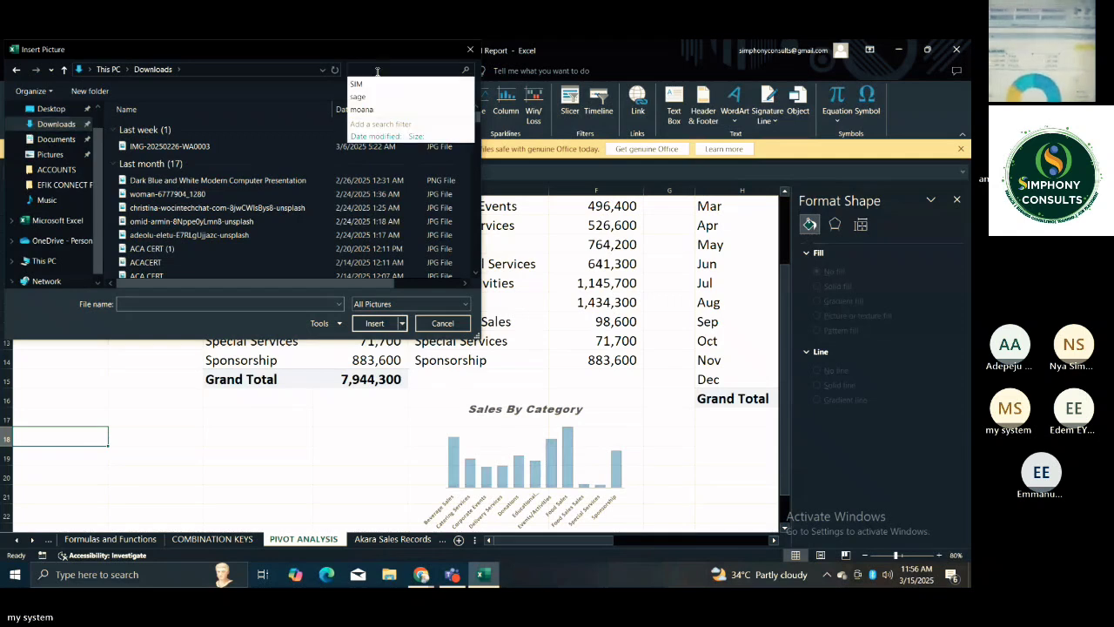
{"action": "type", "text": "sim"}
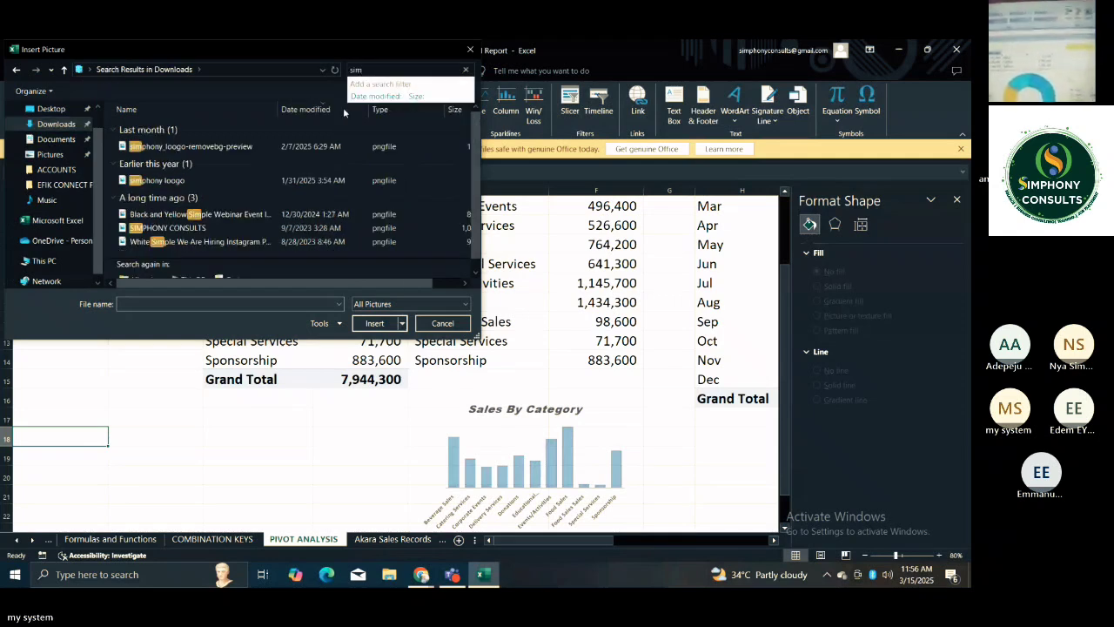
{"action": "left_click", "coordinate": [217, 180]}
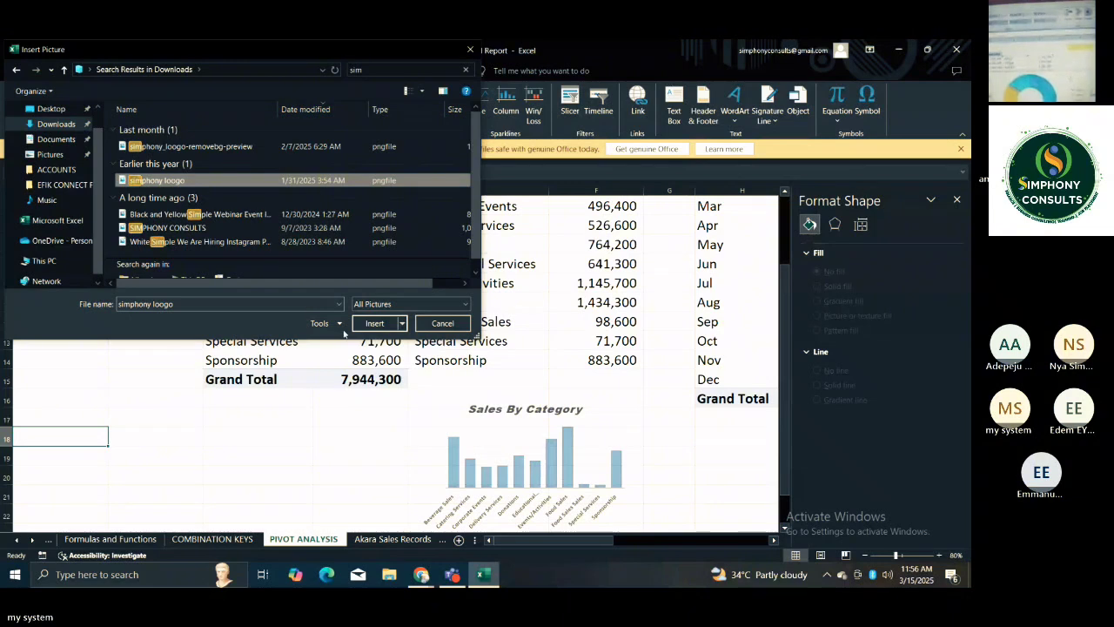
{"action": "left_click", "coordinate": [373, 324]}
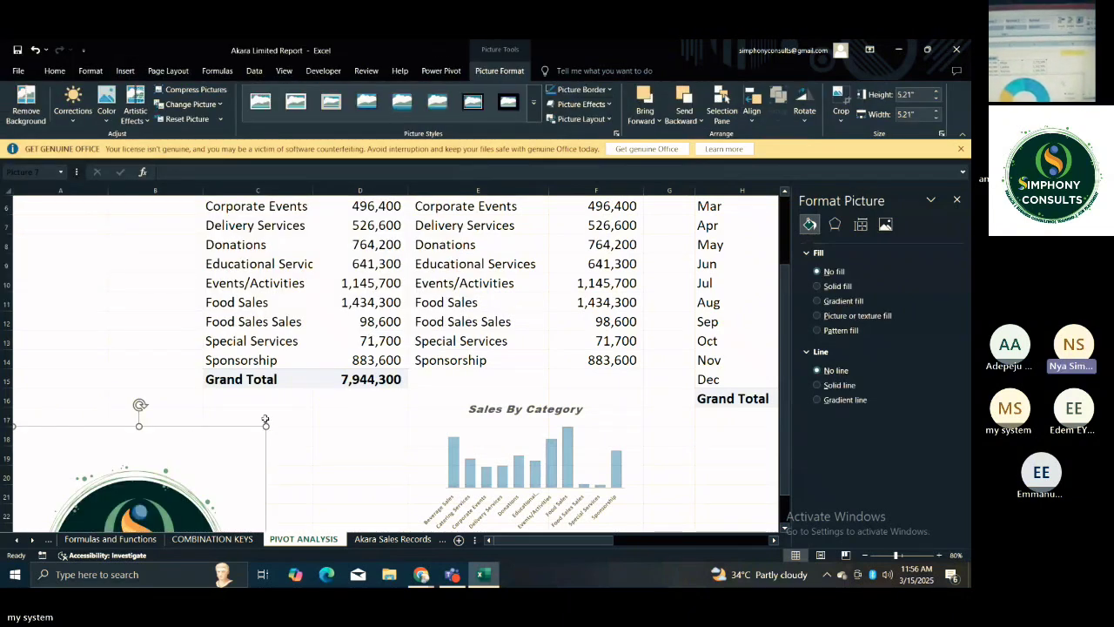
Shrink the inserted logo picture in stages until it spans only columns A to B above row 30, then deselect it.
{"action": "left_click_drag", "start_coordinate": [265, 425], "coordinate": [142, 449]}
{"action": "left_click", "coordinate": [308, 474]}
{"action": "scroll", "coordinate": [311, 475], "scroll_direction": "down", "scroll_amount": 3}
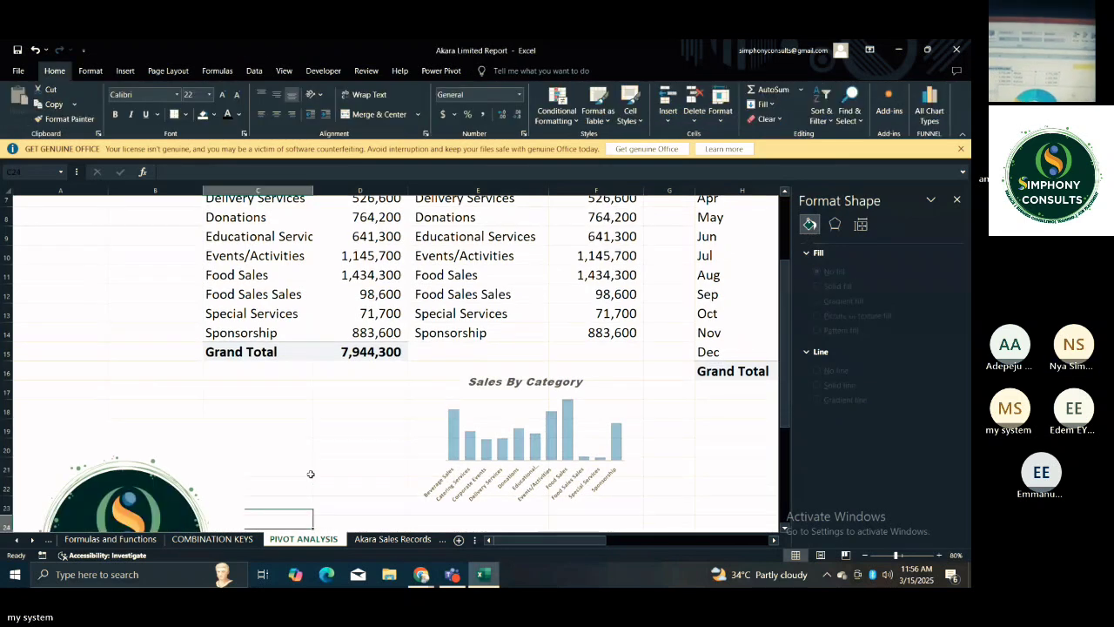
{"action": "scroll", "coordinate": [311, 473], "scroll_direction": "down", "scroll_amount": 1}
{"action": "left_click", "coordinate": [227, 391]}
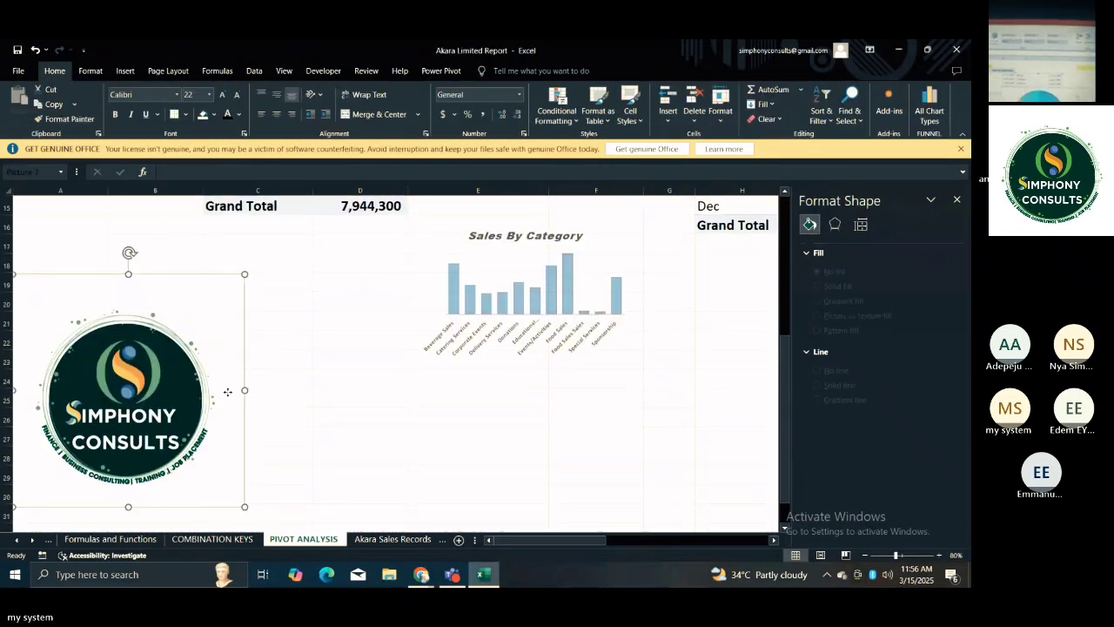
{"action": "left_click_drag", "start_coordinate": [244, 274], "coordinate": [174, 329]}
{"action": "left_click", "coordinate": [271, 353]}
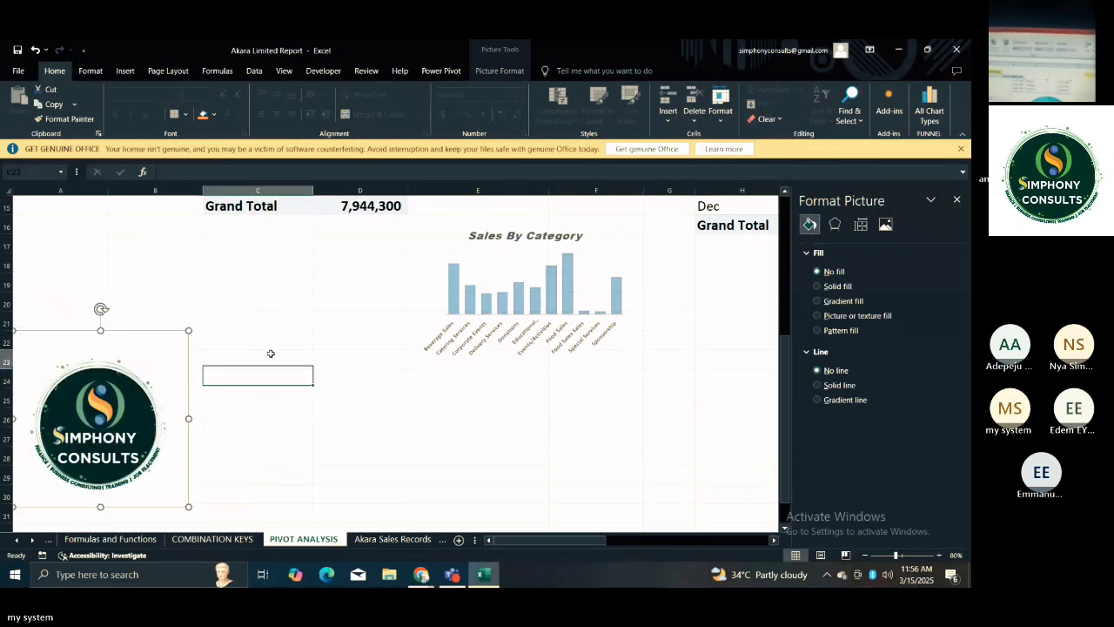
{"action": "left_click", "coordinate": [174, 367]}
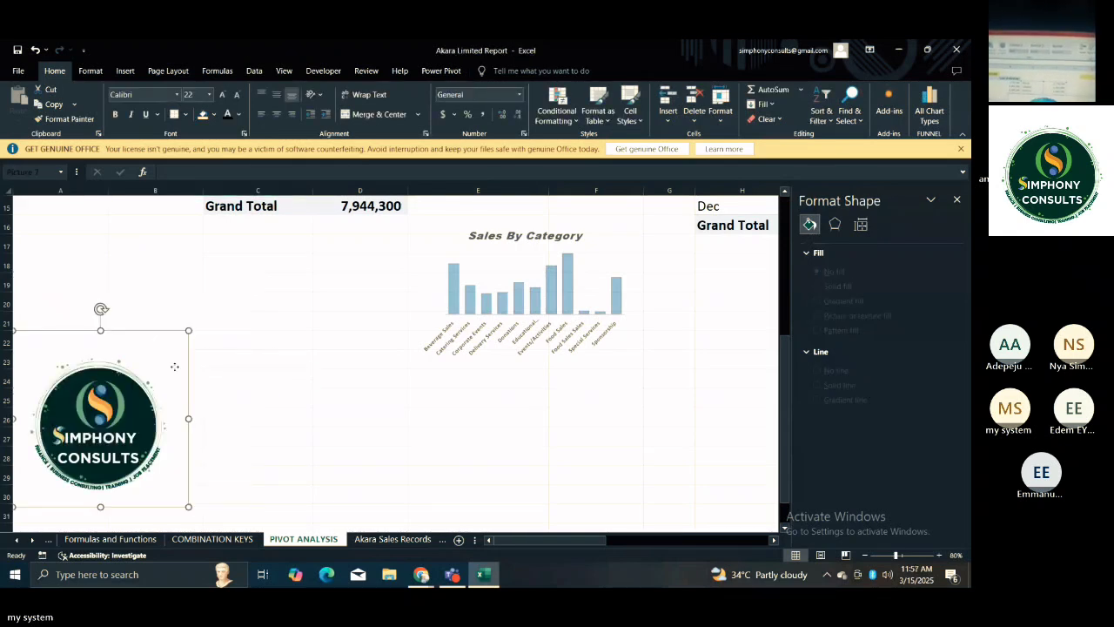
{"action": "left_click_drag", "start_coordinate": [189, 329], "coordinate": [124, 358]}
{"action": "left_click", "coordinate": [203, 378]}
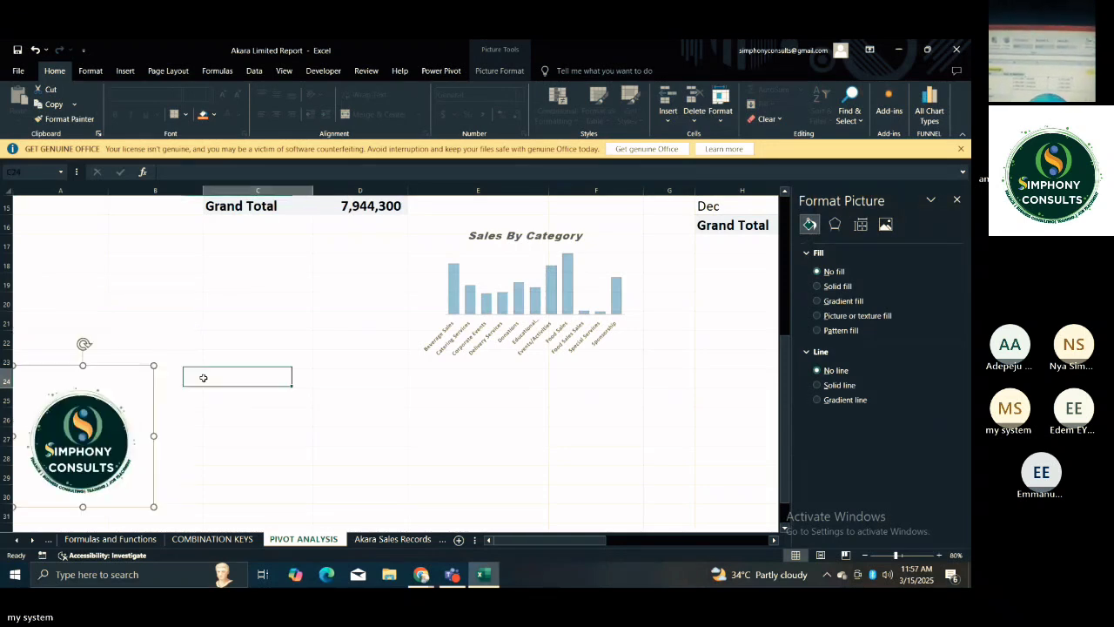
{"action": "left_click", "coordinate": [246, 459]}
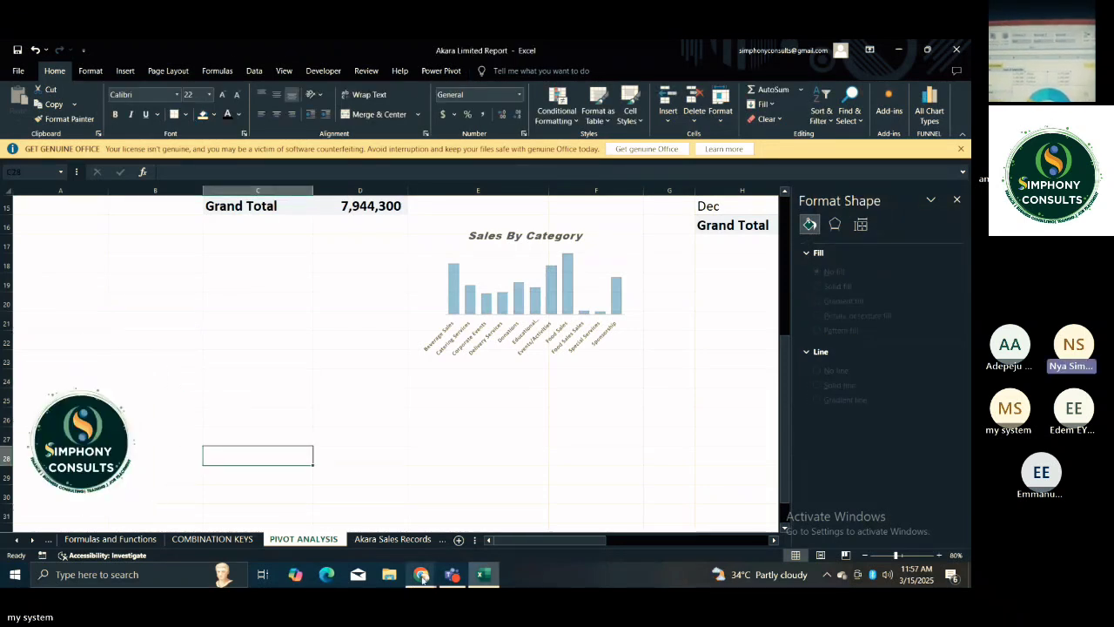
Switch to the WhatsApp window in Chrome and close the Join conversation tab.
{"action": "mouse_move", "coordinate": [421, 575]}
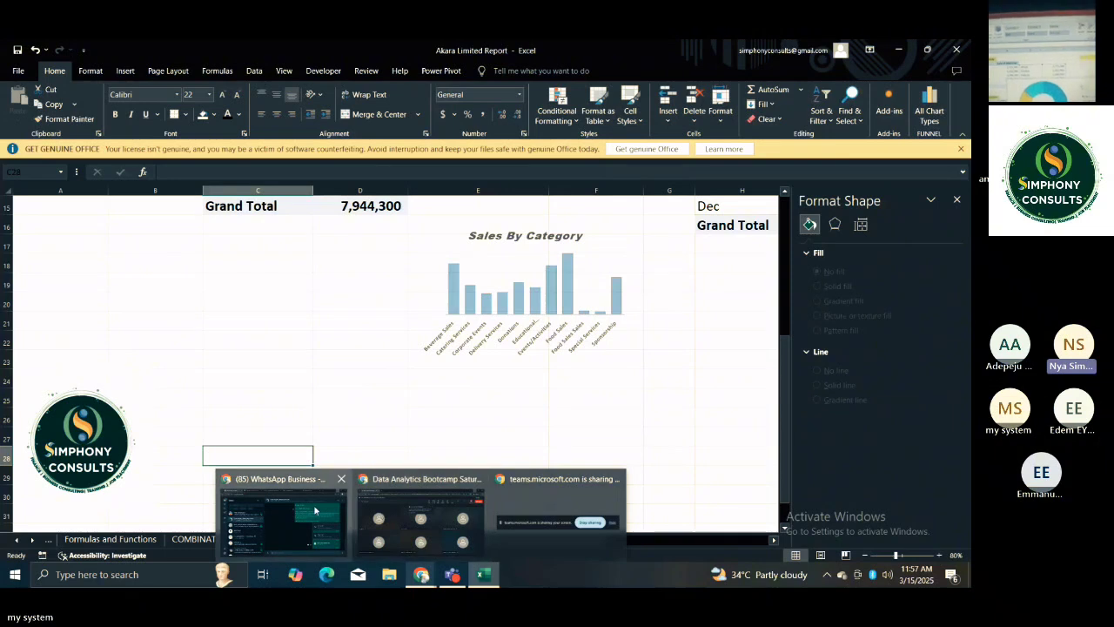
{"action": "mouse_move", "coordinate": [314, 510]}
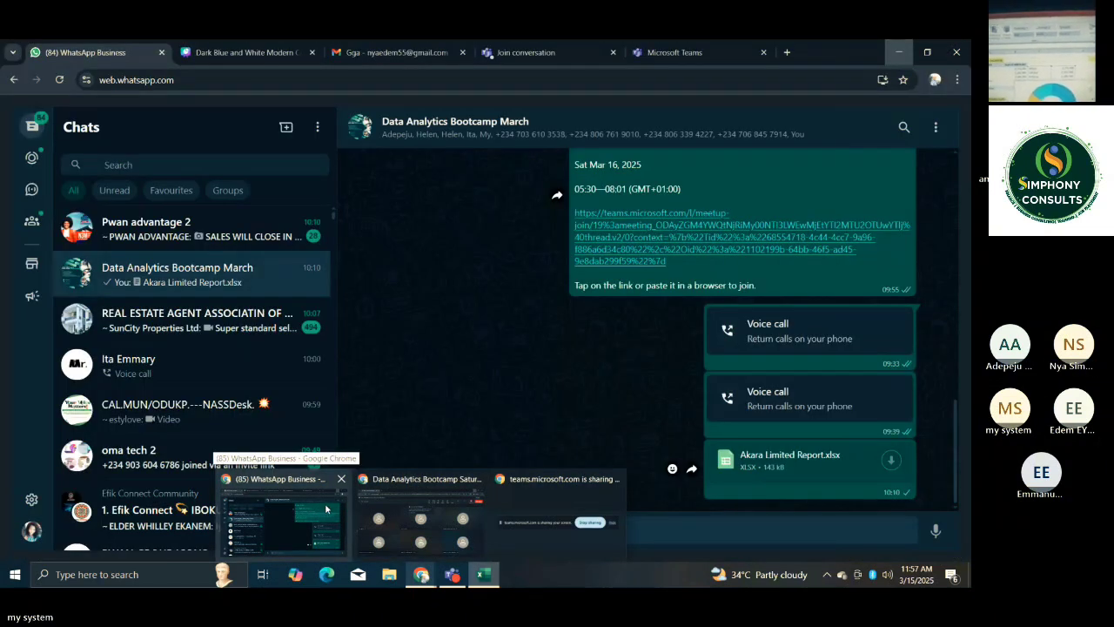
{"action": "left_click", "coordinate": [337, 511]}
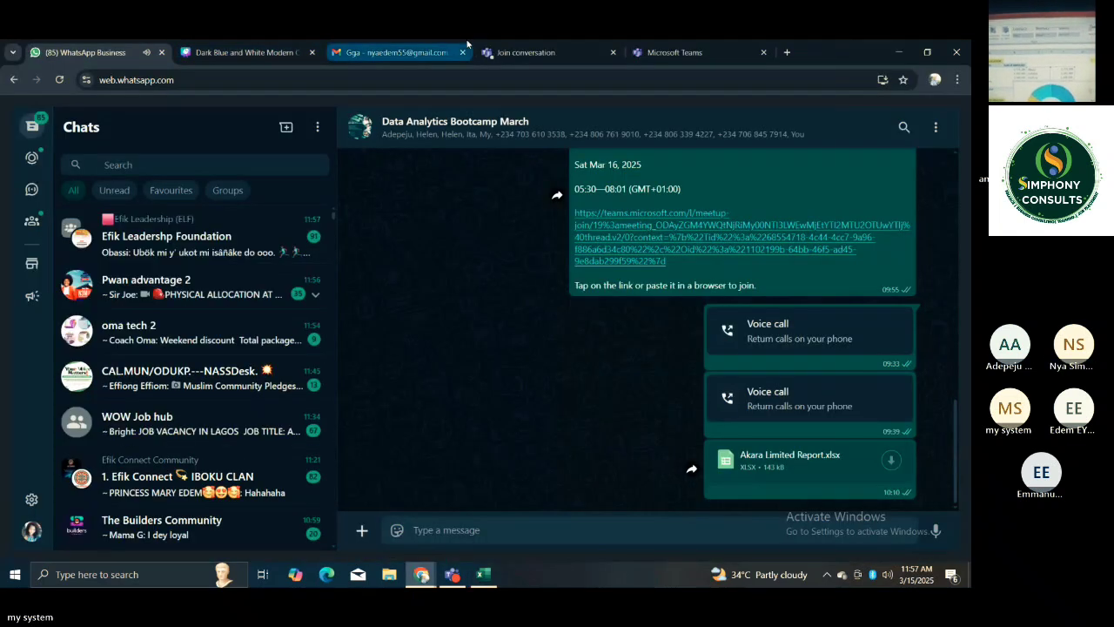
{"action": "left_click", "coordinate": [522, 51]}
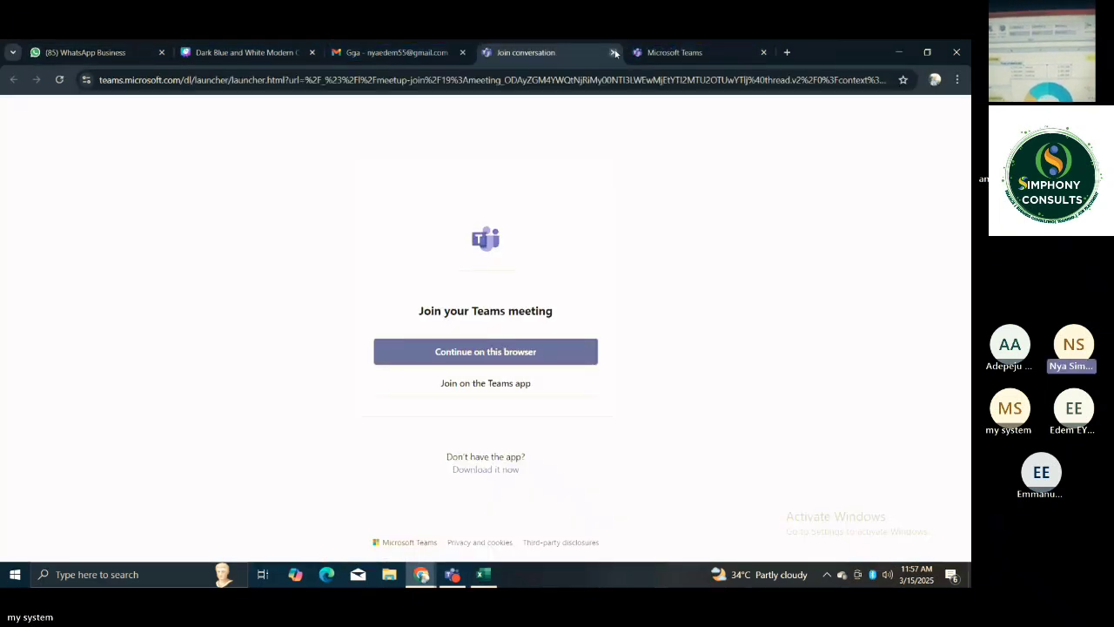
{"action": "left_click", "coordinate": [613, 53]}
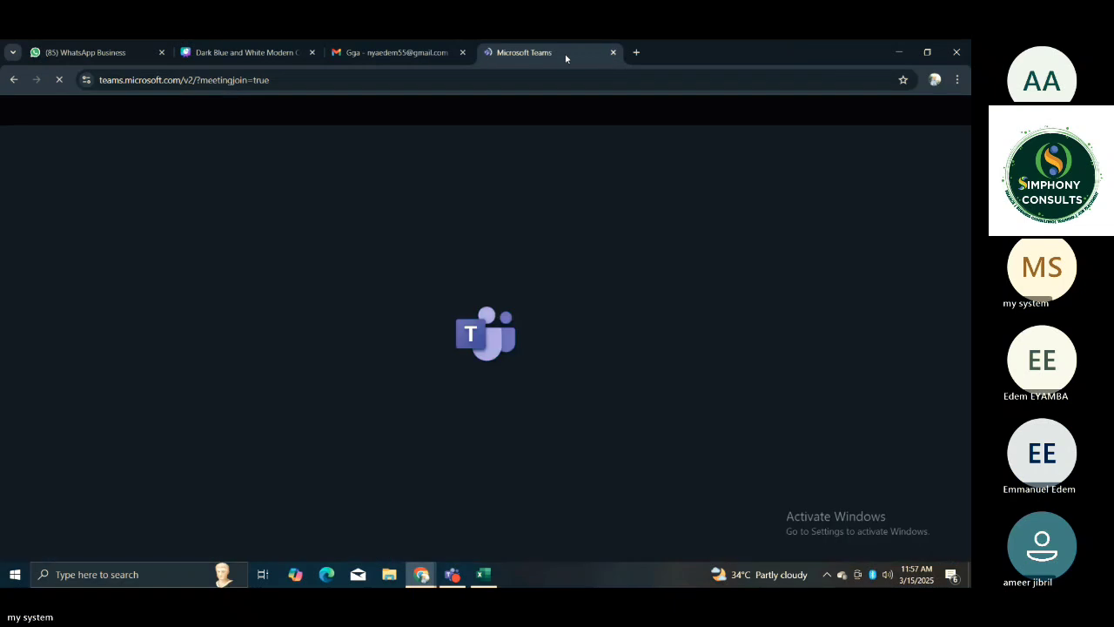
Open a new browser tab, enter "pictures" and open the suggested Unsplash page of discussion pictures.
{"action": "left_click", "coordinate": [533, 79]}
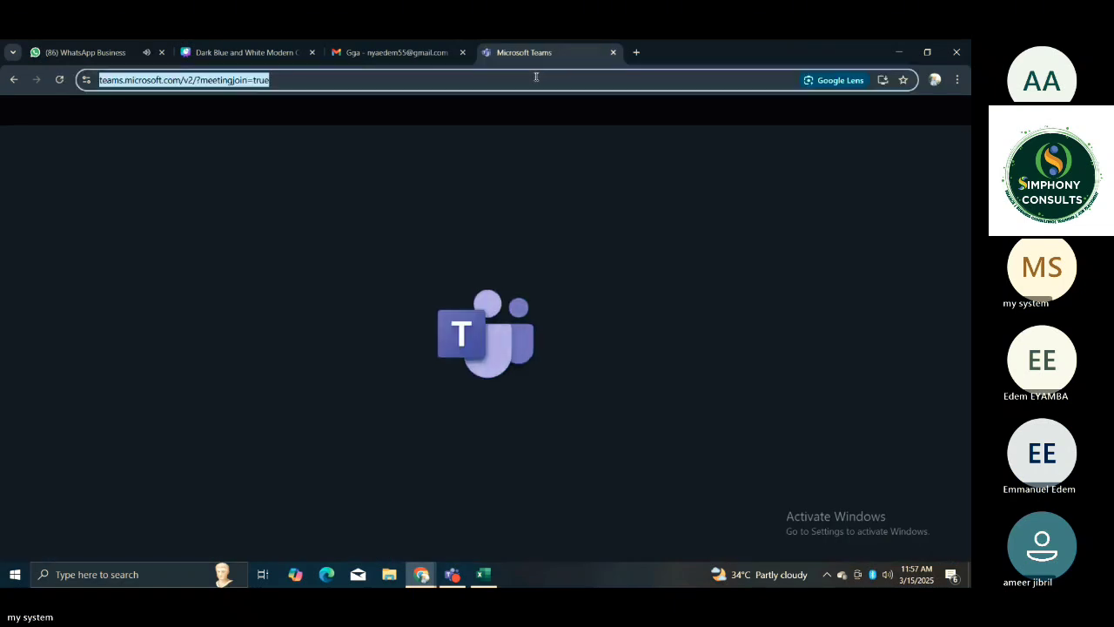
{"action": "left_click", "coordinate": [636, 52]}
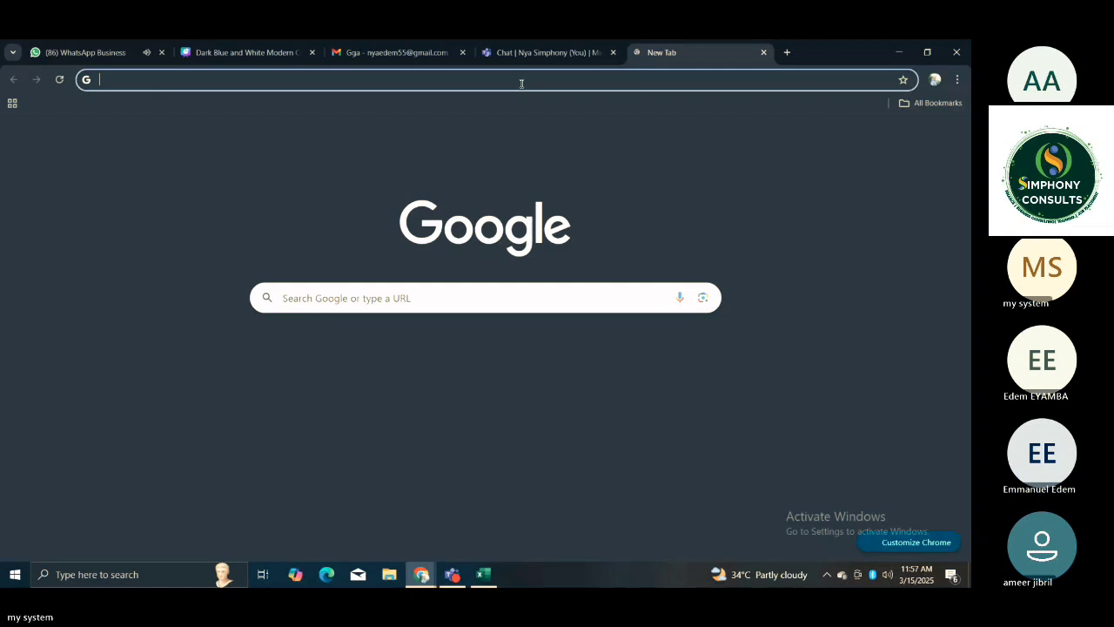
{"action": "left_click", "coordinate": [512, 81]}
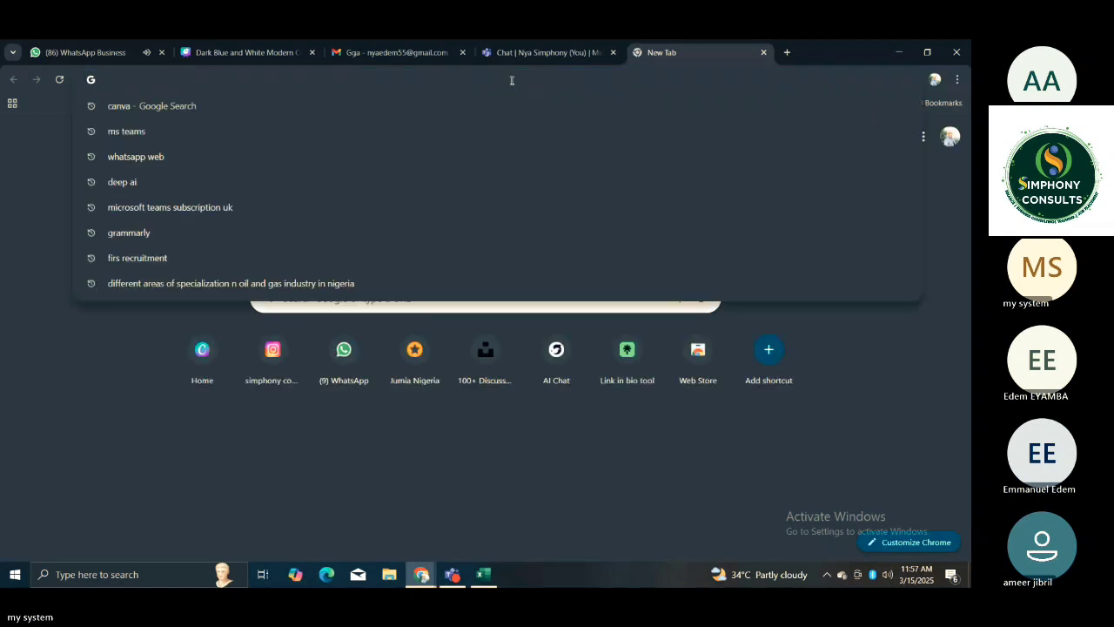
{"action": "type", "text": "pic"}
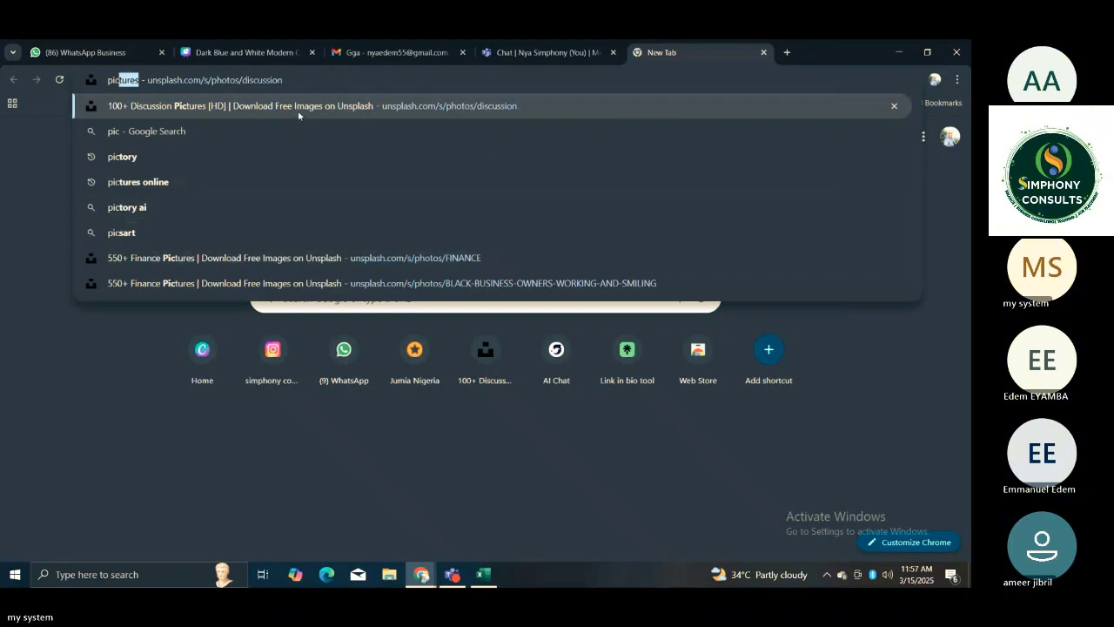
{"action": "type", "text": "tures"}
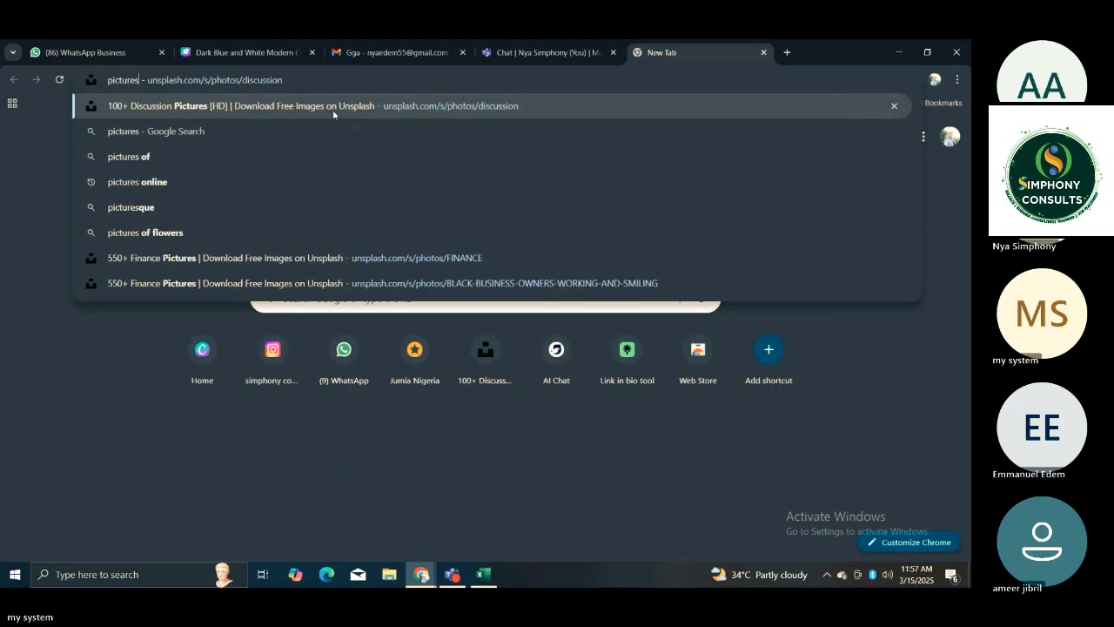
{"action": "left_click", "coordinate": [333, 108]}
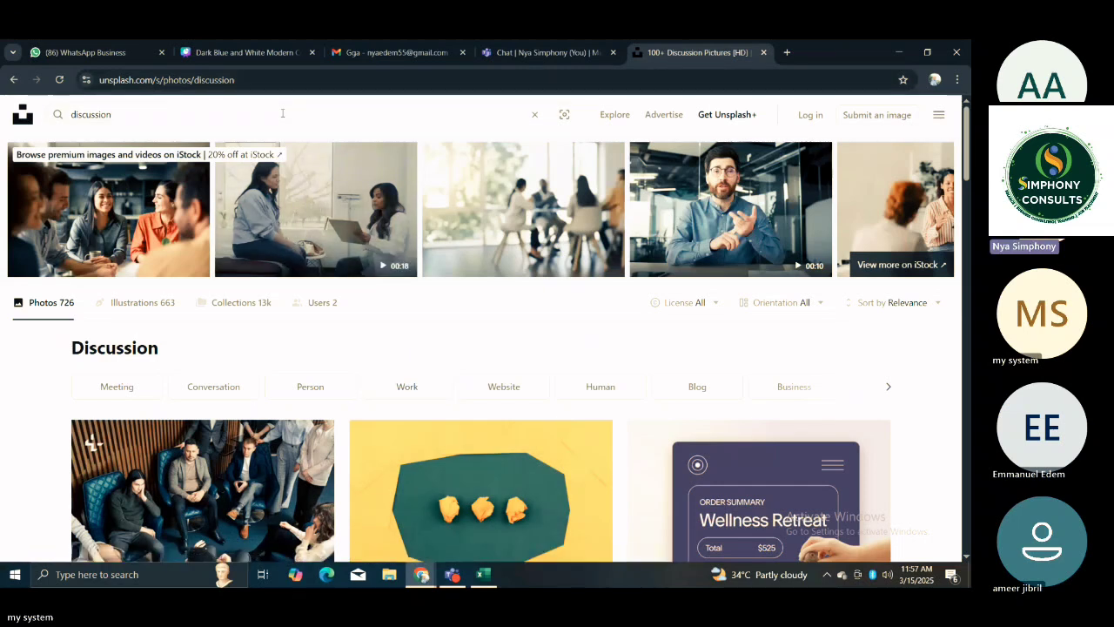
Replace the "discussion" search on Unsplash with "money" and run it.
{"action": "key", "text": "BackSpace"}
{"action": "key", "text": "BackSpace"}
{"action": "key", "text": "BackSpace"}
{"action": "key", "text": "BackSpace"}
{"action": "key", "text": "BackSpace"}
{"action": "key", "text": "BackSpace"}
{"action": "key", "text": "BackSpace"}
{"action": "key", "text": "BackSpace"}
{"action": "key", "text": "BackSpace"}
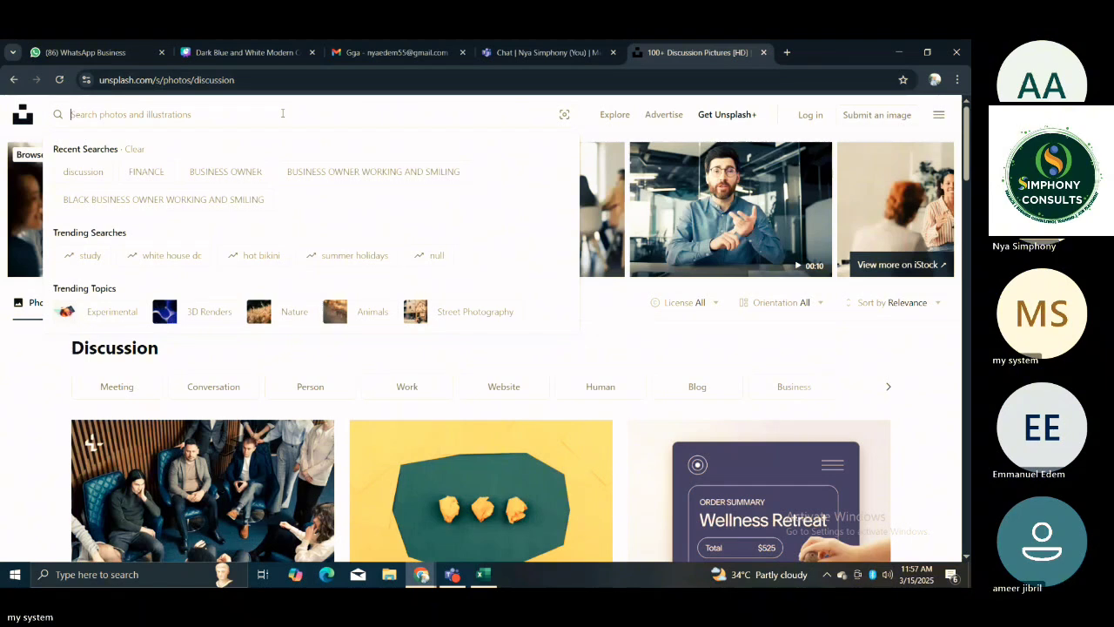
{"action": "type", "text": "money"}
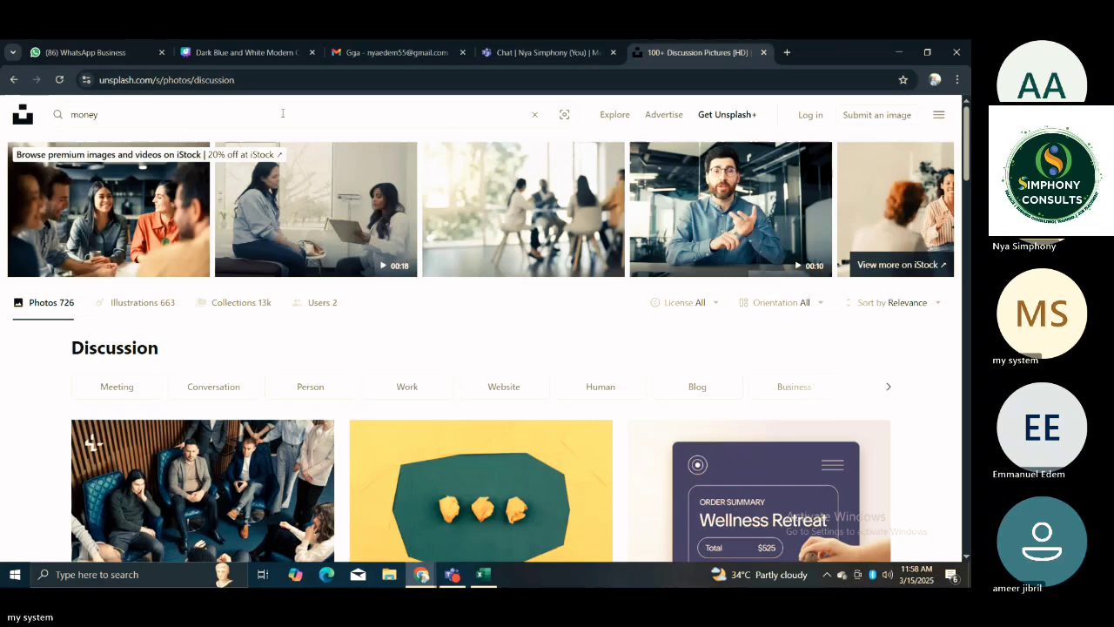
{"action": "key", "text": "Return"}
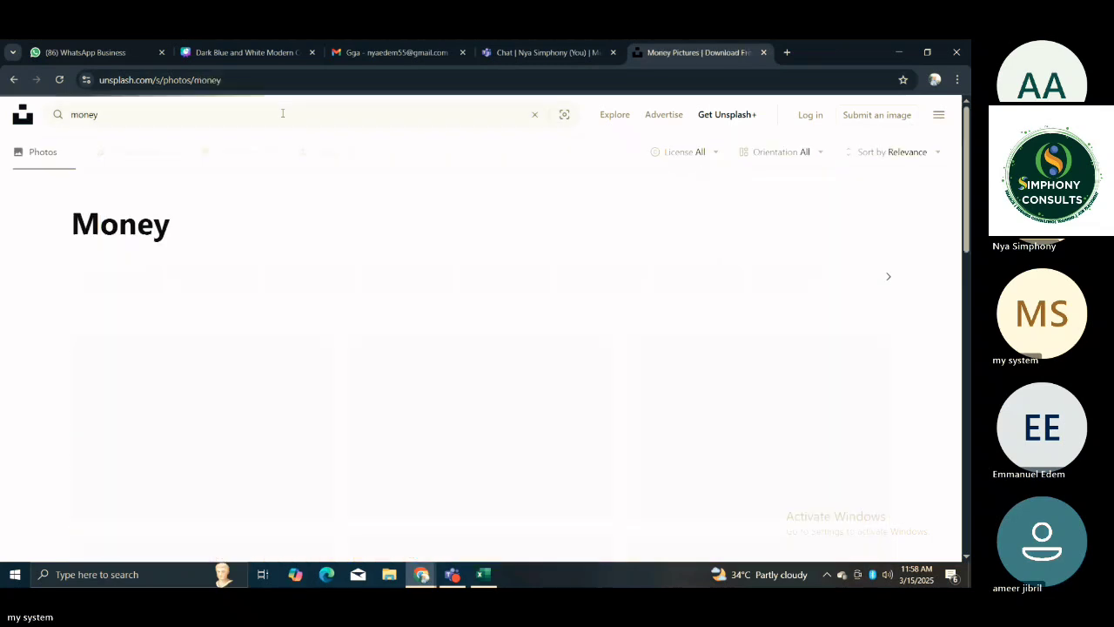
Download the free close-up photo of fanned 100-dollar bills from the money results.
{"action": "left_click_drag", "start_coordinate": [969, 158], "coordinate": [969, 241]}
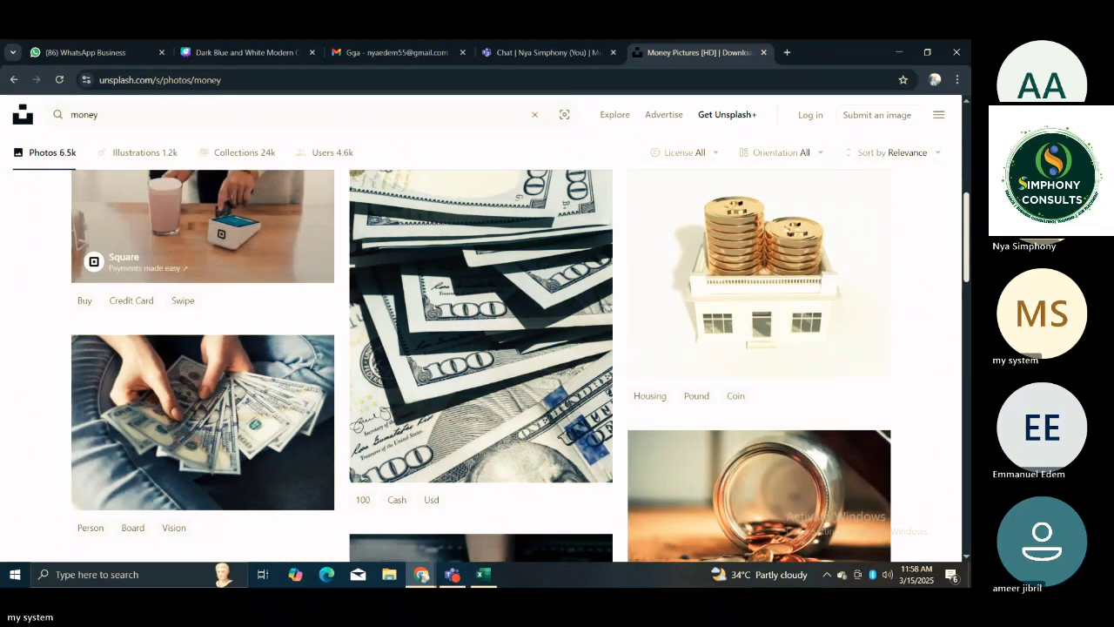
{"action": "mouse_move", "coordinate": [507, 380]}
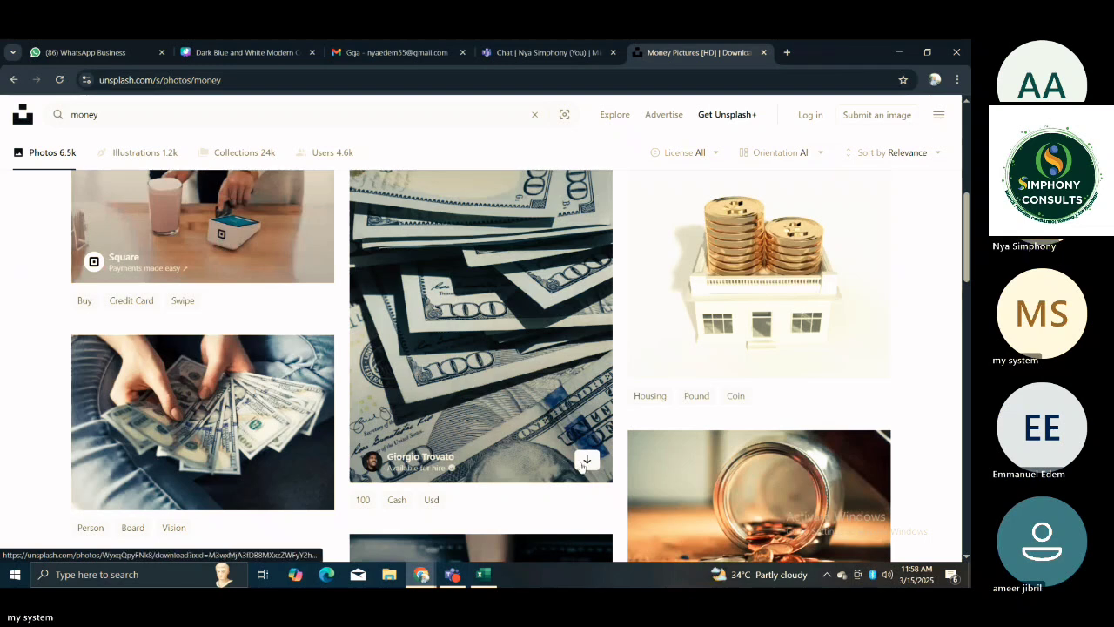
{"action": "left_click", "coordinate": [586, 461]}
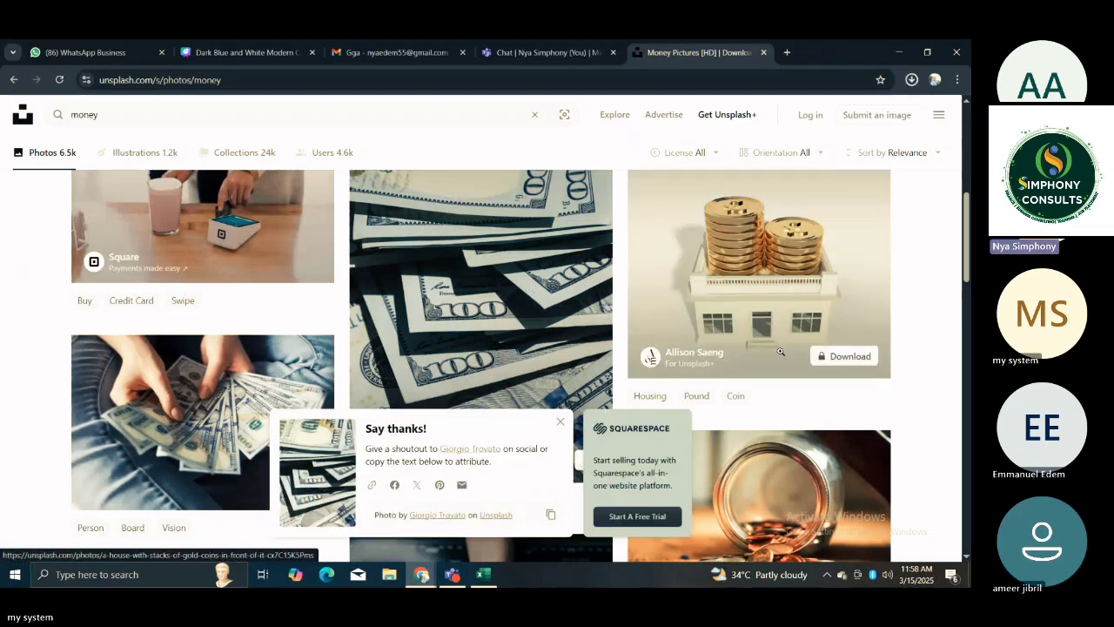
Download the photo of a green plant growing from a glass of coins in the money results.
{"action": "scroll", "coordinate": [964, 261], "scroll_direction": "down", "scroll_amount": 10}
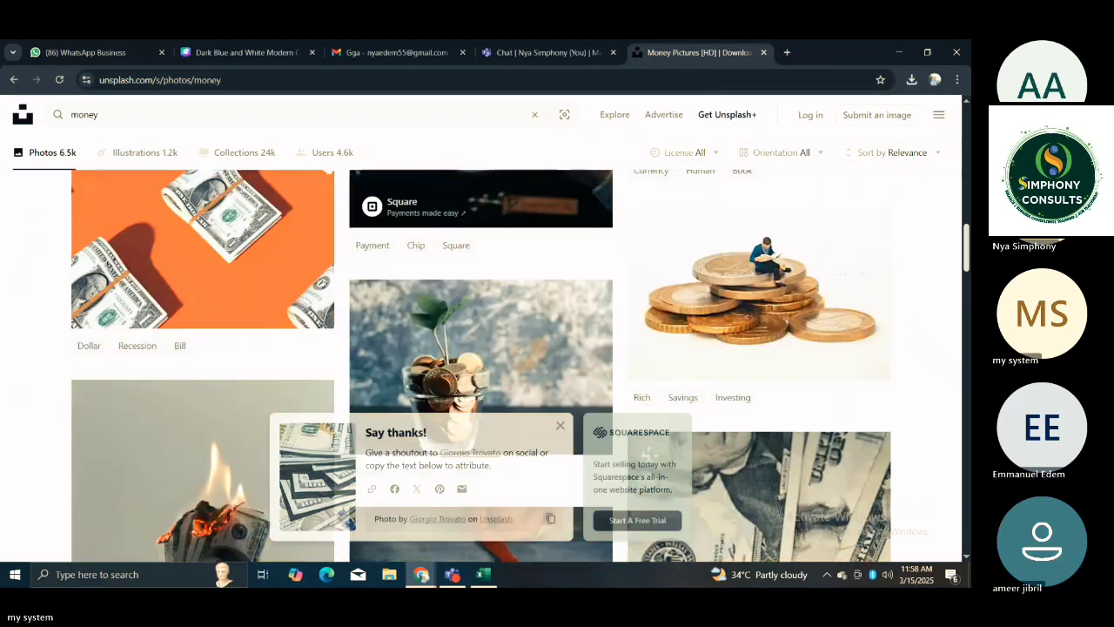
{"action": "left_click_drag", "start_coordinate": [966, 360], "coordinate": [966, 367]}
{"action": "mouse_move", "coordinate": [584, 339]}
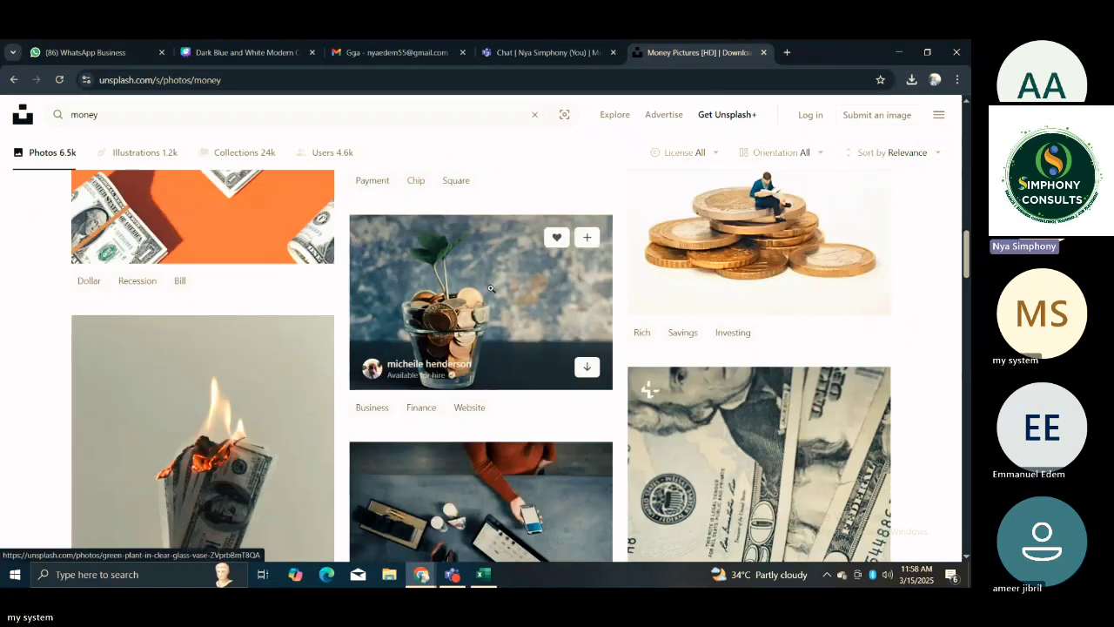
{"action": "left_click", "coordinate": [587, 366]}
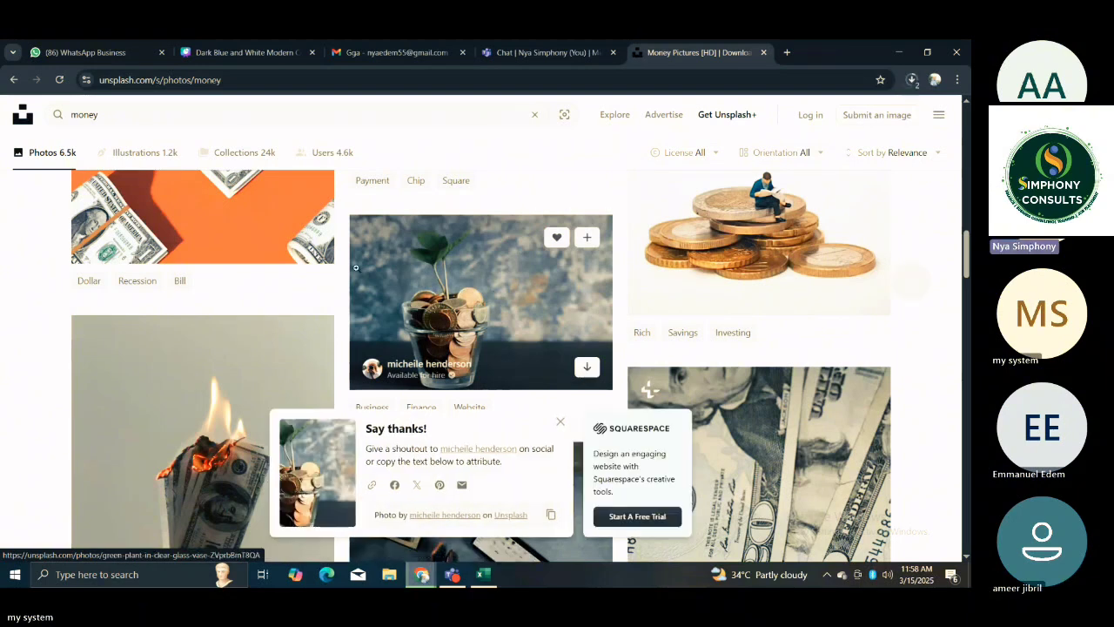
Clear the "money" search term and open the related Investment photo category.
{"action": "left_click_drag", "start_coordinate": [968, 250], "coordinate": [906, 92]}
{"action": "left_click", "coordinate": [414, 112]}
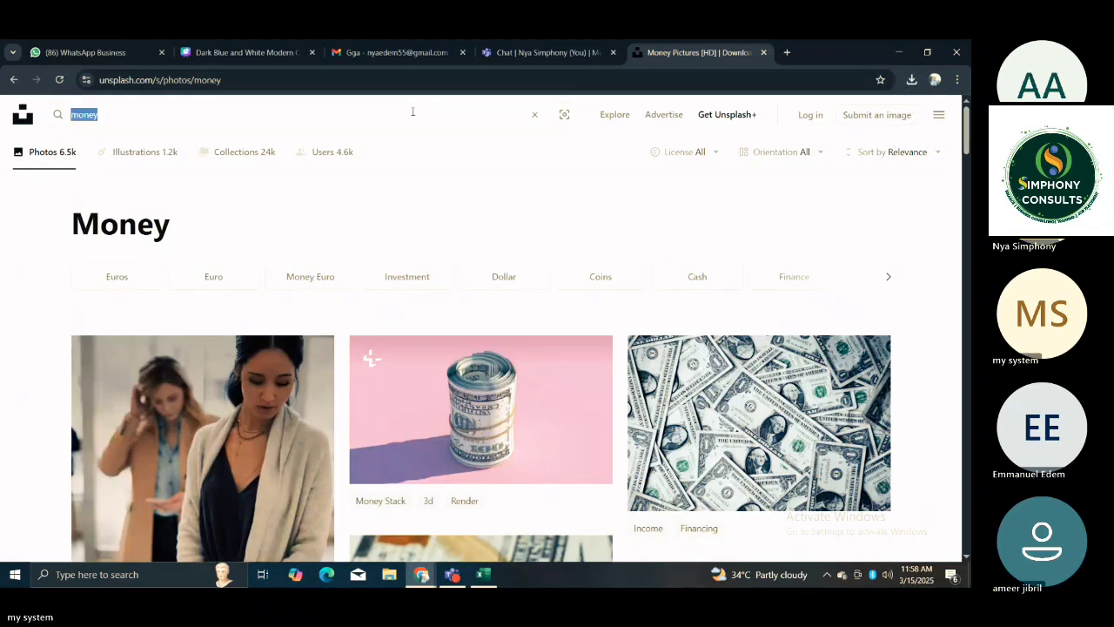
{"action": "key", "text": "BackSpace"}
{"action": "key", "text": "Escape"}
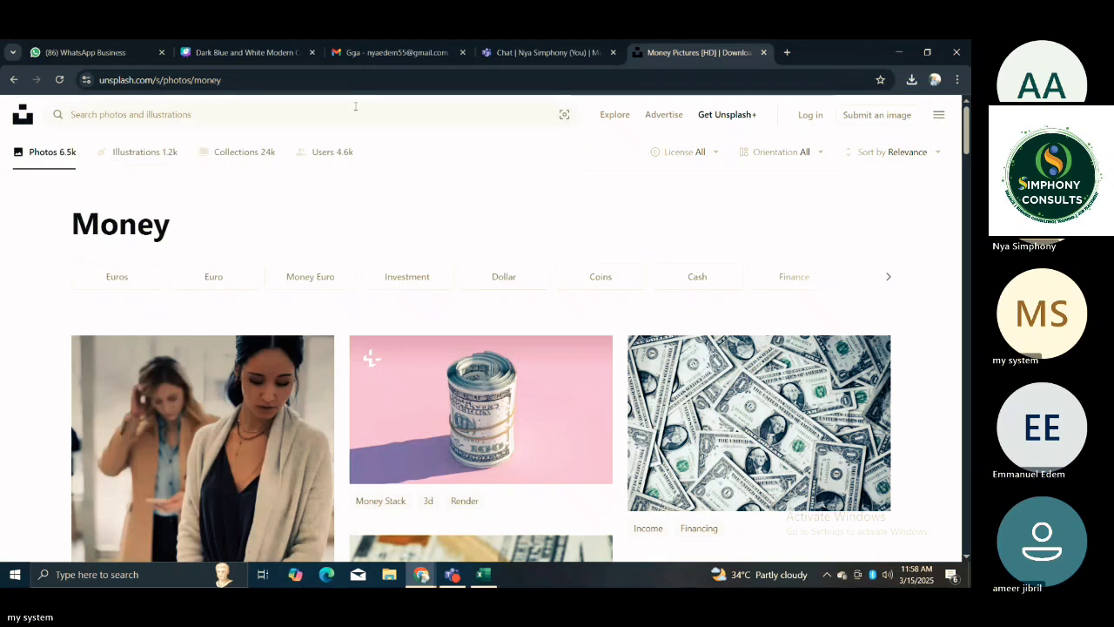
{"action": "left_click", "coordinate": [352, 120]}
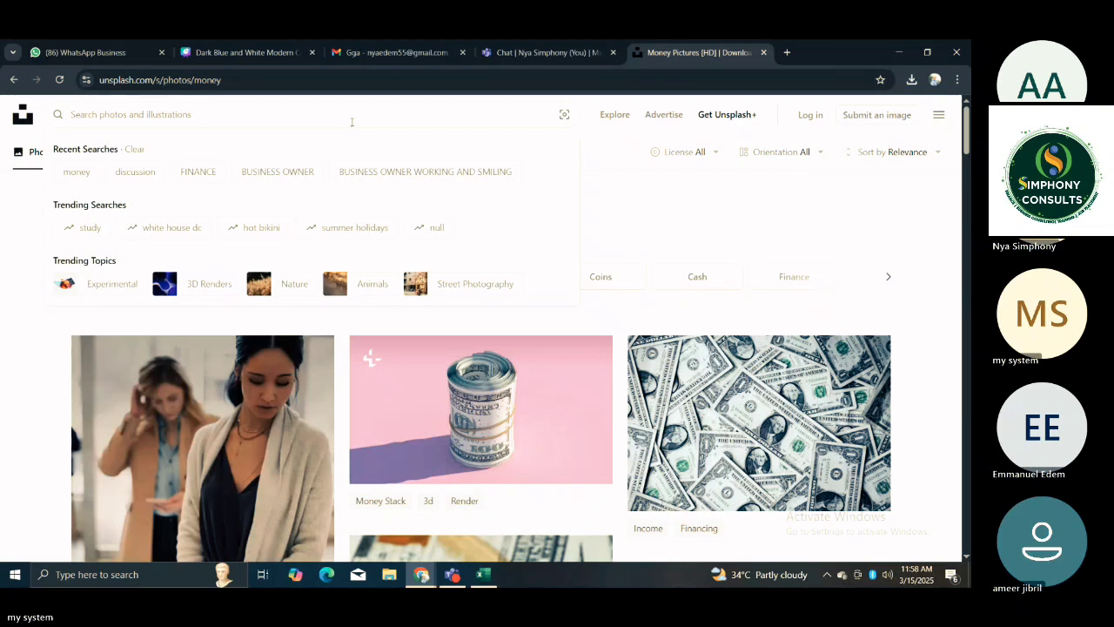
{"action": "left_click", "coordinate": [604, 241]}
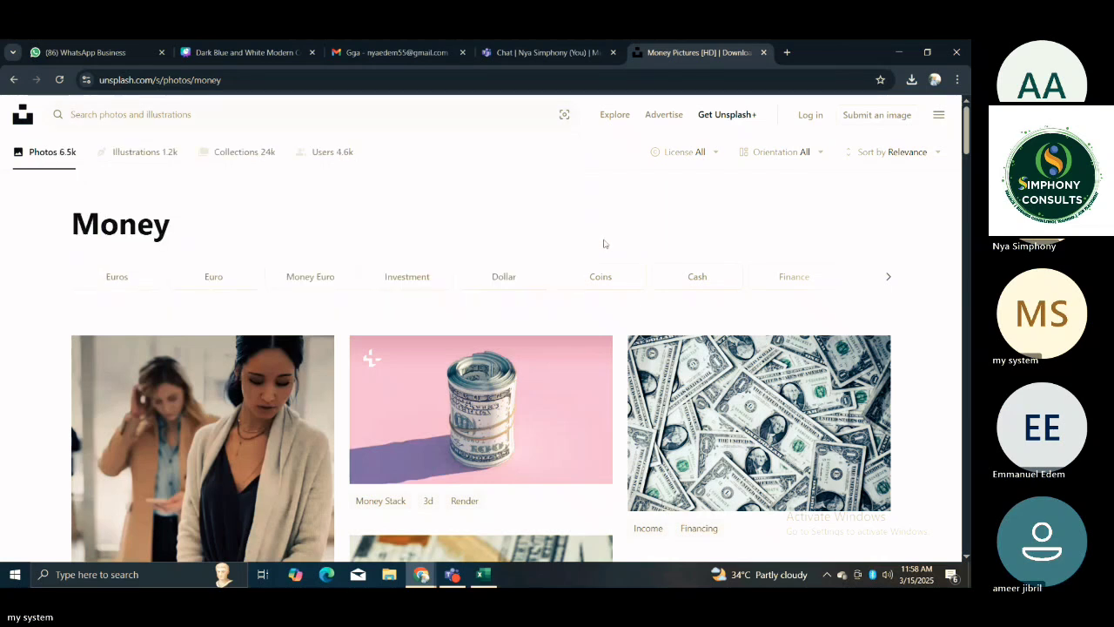
{"action": "left_click", "coordinate": [379, 278]}
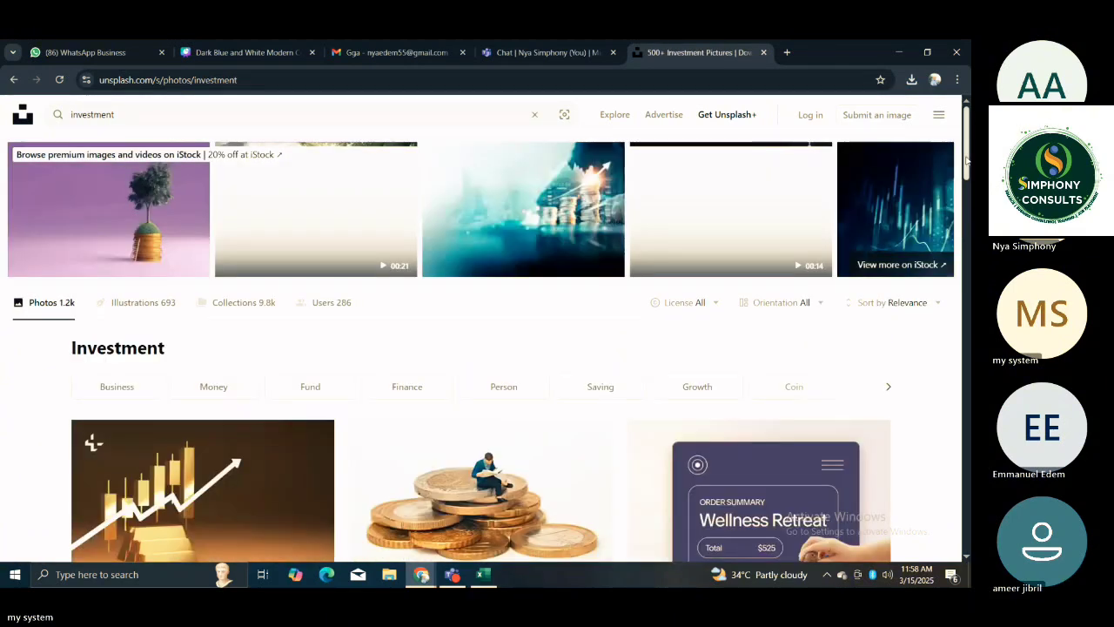
Download the candlestick chart photo with the falling trend on a black background from the investment results.
{"action": "scroll", "coordinate": [966, 161], "scroll_direction": "down", "scroll_amount": 5}
{"action": "scroll", "coordinate": [966, 161], "scroll_direction": "down", "scroll_amount": 3}
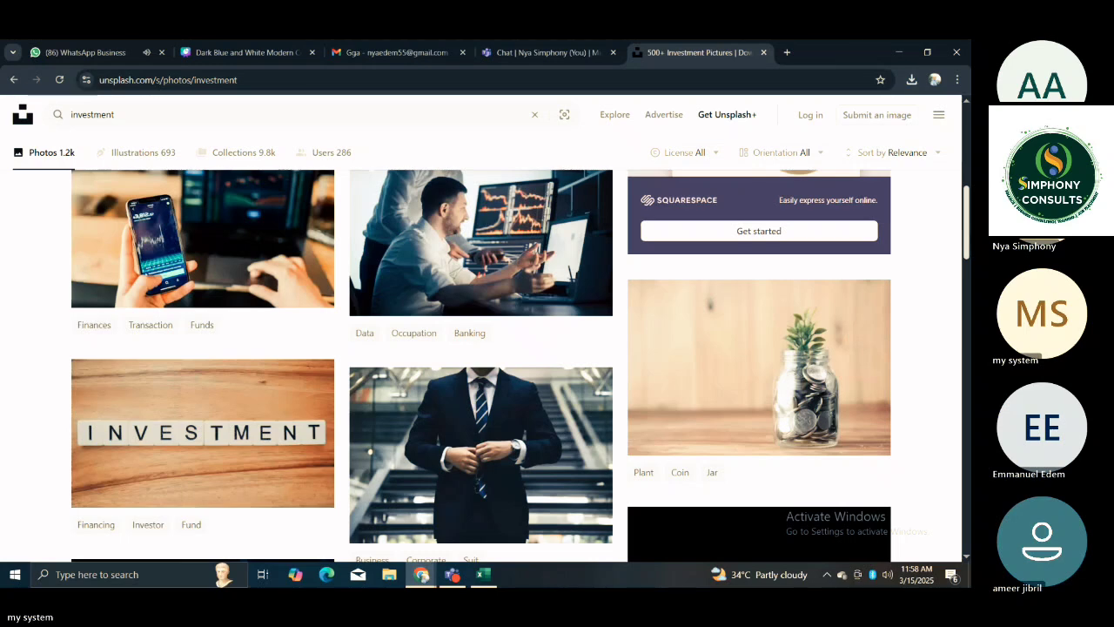
{"action": "scroll", "coordinate": [521, 365], "scroll_direction": "down", "scroll_amount": 2}
{"action": "scroll", "coordinate": [520, 366], "scroll_direction": "down", "scroll_amount": 3}
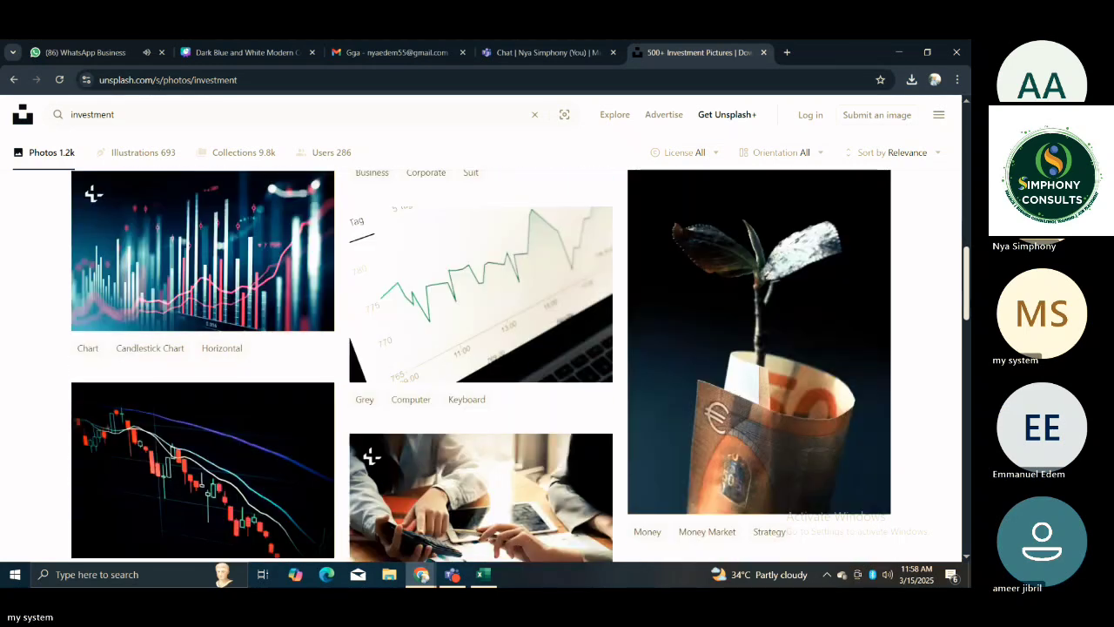
{"action": "scroll", "coordinate": [520, 366], "scroll_direction": "down", "scroll_amount": 3}
{"action": "scroll", "coordinate": [520, 366], "scroll_direction": "down", "scroll_amount": 2}
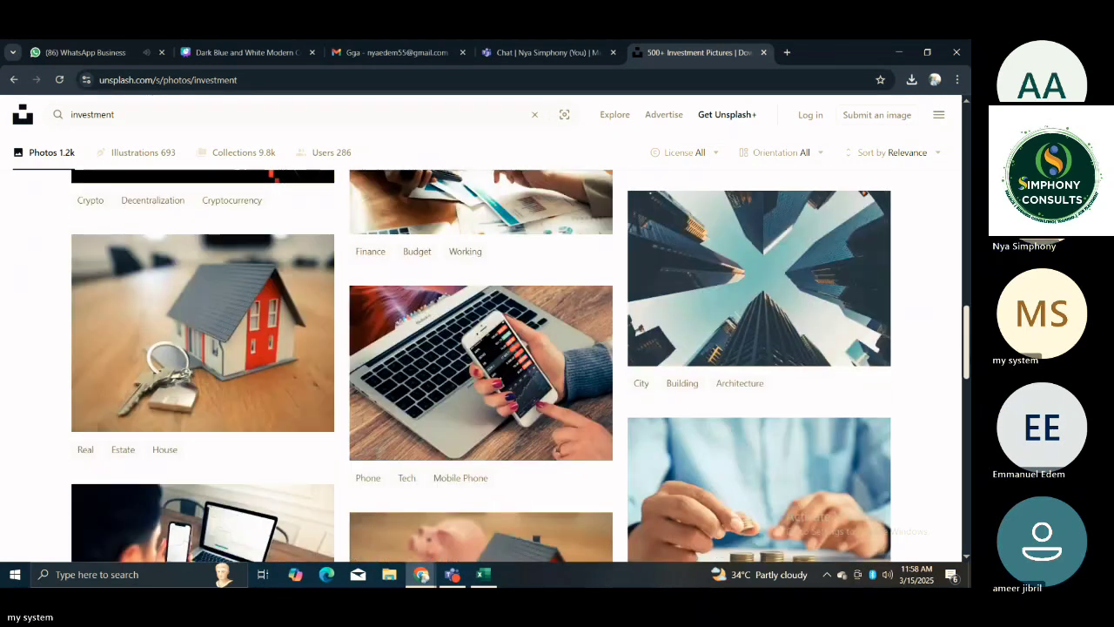
{"action": "scroll", "coordinate": [442, 345], "scroll_direction": "up", "scroll_amount": 3}
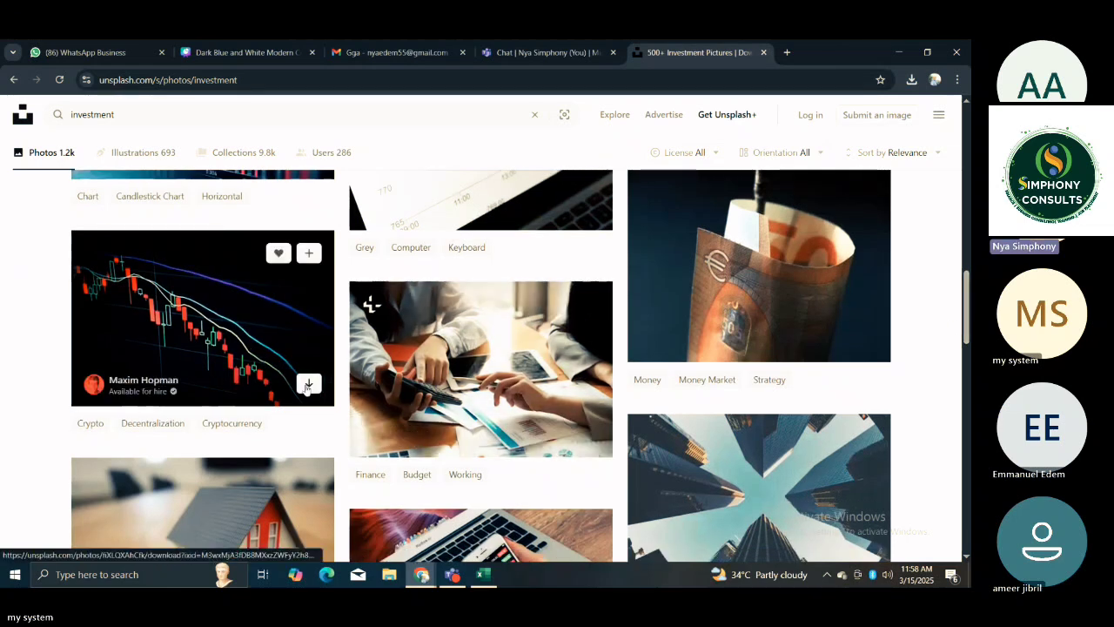
{"action": "left_click", "coordinate": [308, 384]}
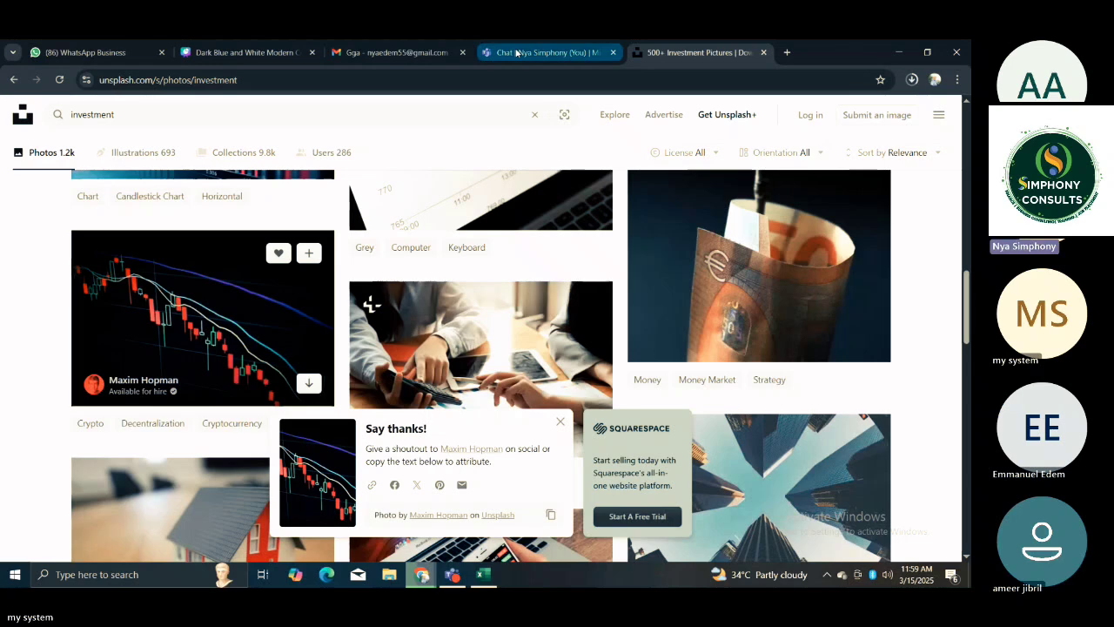
Look through the remaining Investment photos for further picture material.
{"action": "scroll", "coordinate": [708, 192], "scroll_direction": "down", "scroll_amount": 4}
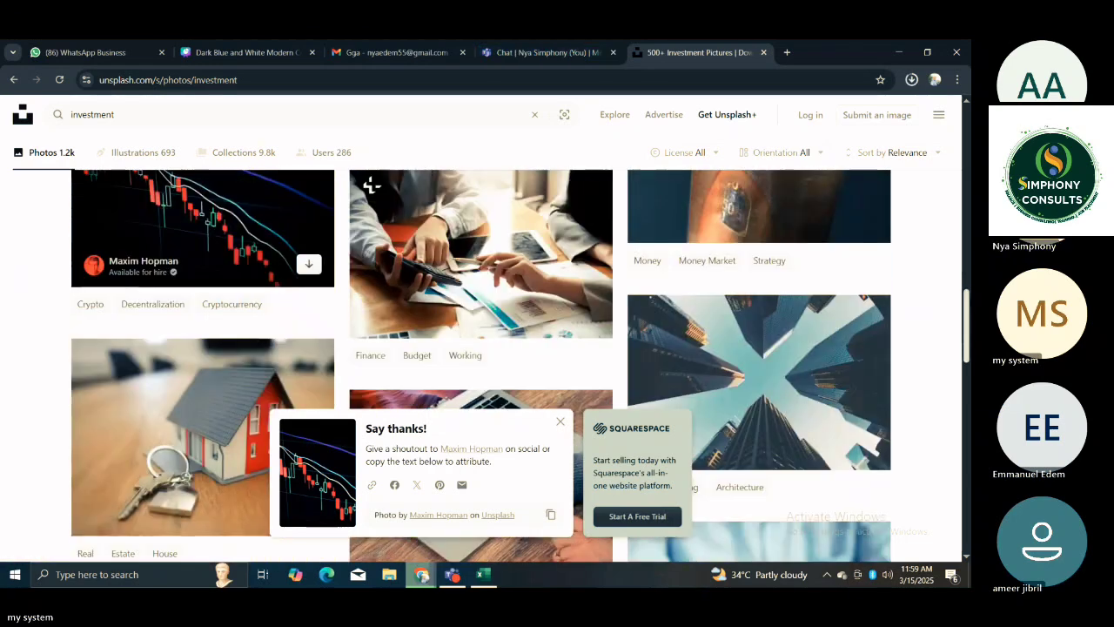
{"action": "scroll", "coordinate": [480, 365], "scroll_direction": "down", "scroll_amount": 1}
{"action": "scroll", "coordinate": [650, 304], "scroll_direction": "down", "scroll_amount": 2}
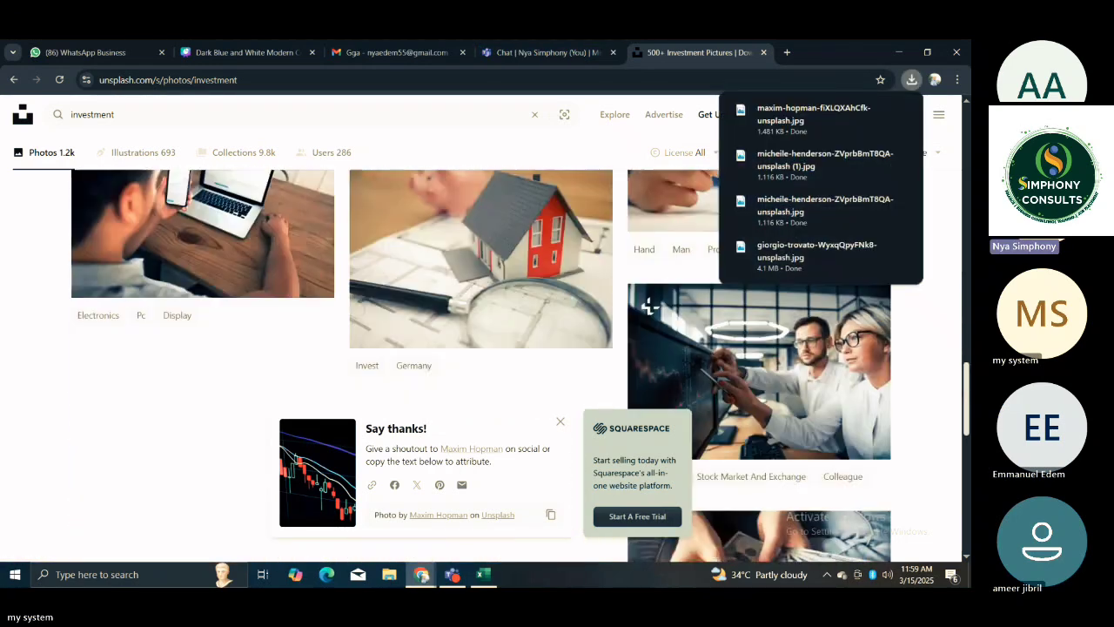
{"action": "scroll", "coordinate": [626, 365], "scroll_direction": "down", "scroll_amount": 2}
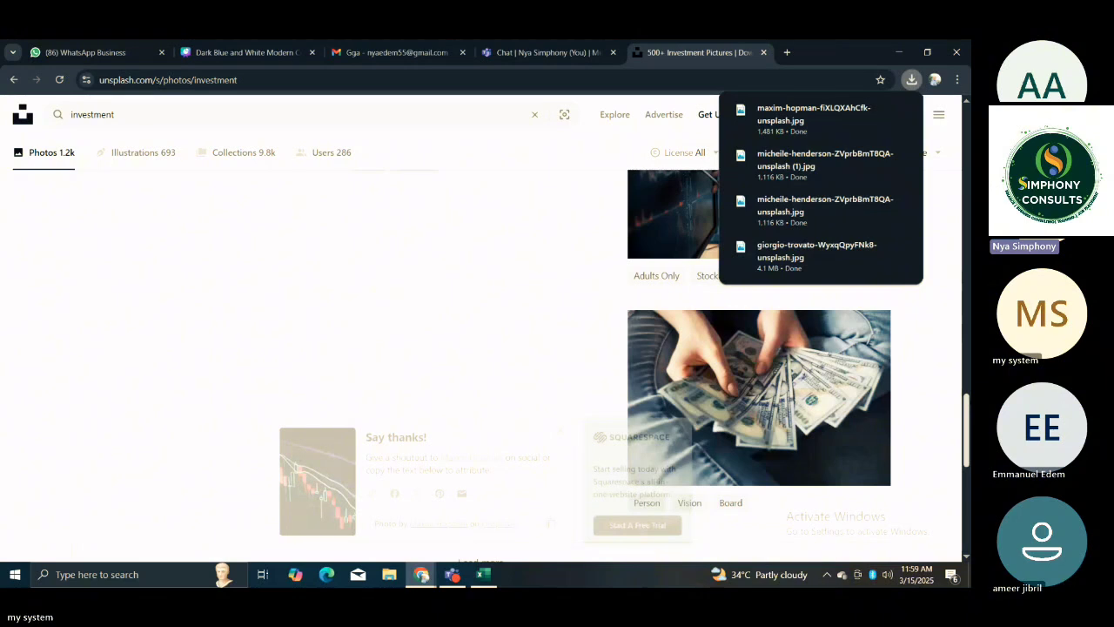
{"action": "scroll", "coordinate": [934, 225], "scroll_direction": "up", "scroll_amount": 8}
{"action": "scroll", "coordinate": [934, 224], "scroll_direction": "up", "scroll_amount": 3}
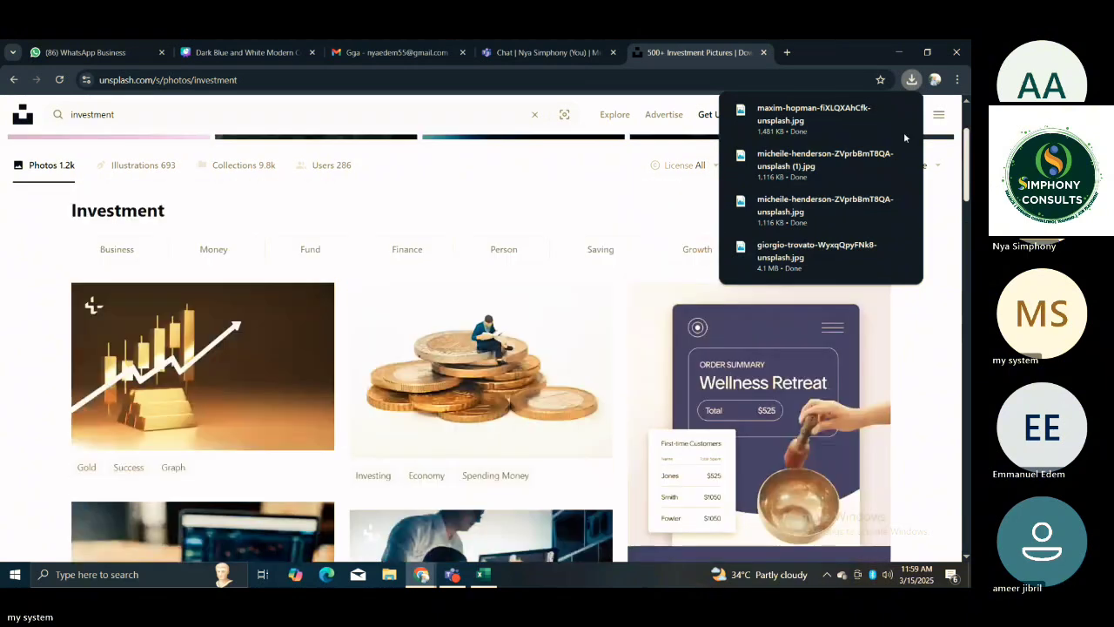
{"action": "scroll", "coordinate": [902, 122], "scroll_direction": "up", "scroll_amount": 2}
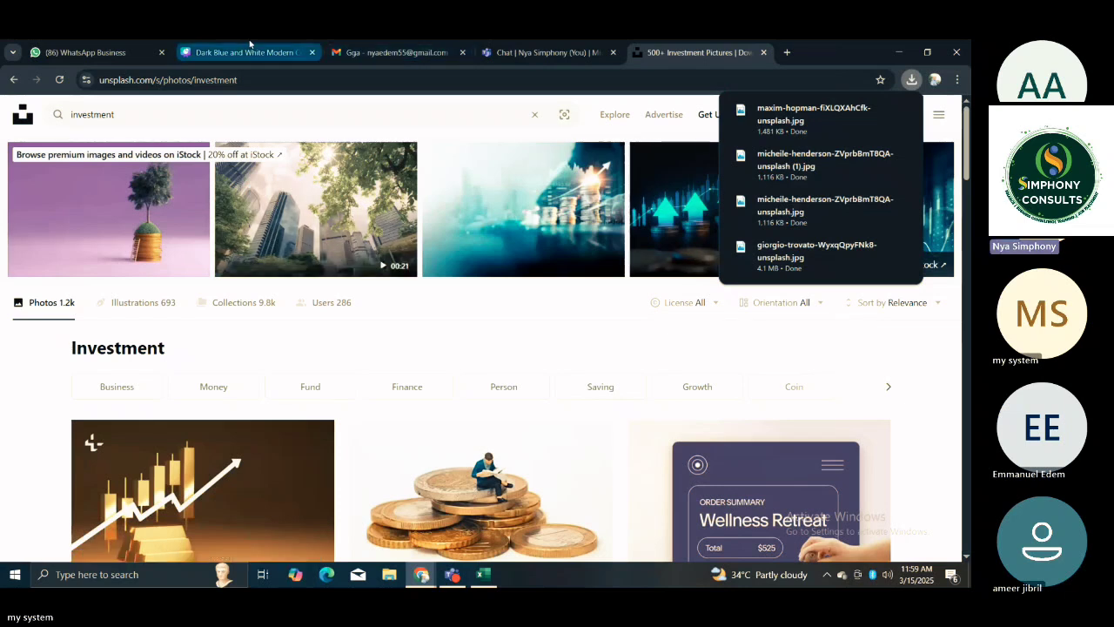
Switch to the Akara Limited Report workbook in Excel and select cell A20 on the PIVOT ANALYSIS sheet.
{"action": "mouse_move", "coordinate": [442, 575]}
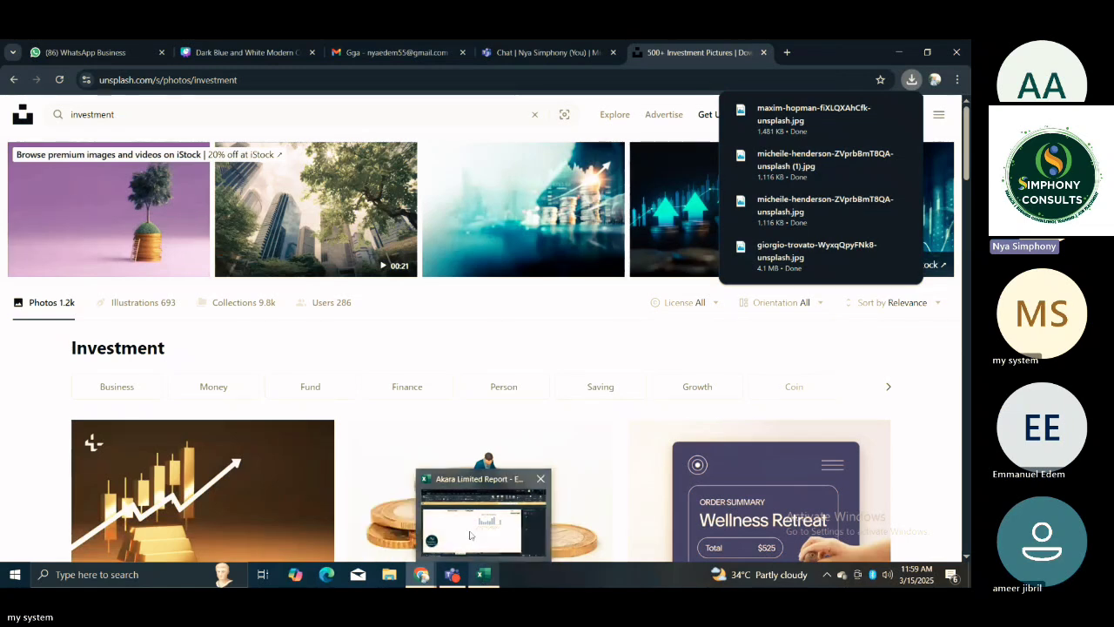
{"action": "left_click", "coordinate": [470, 535]}
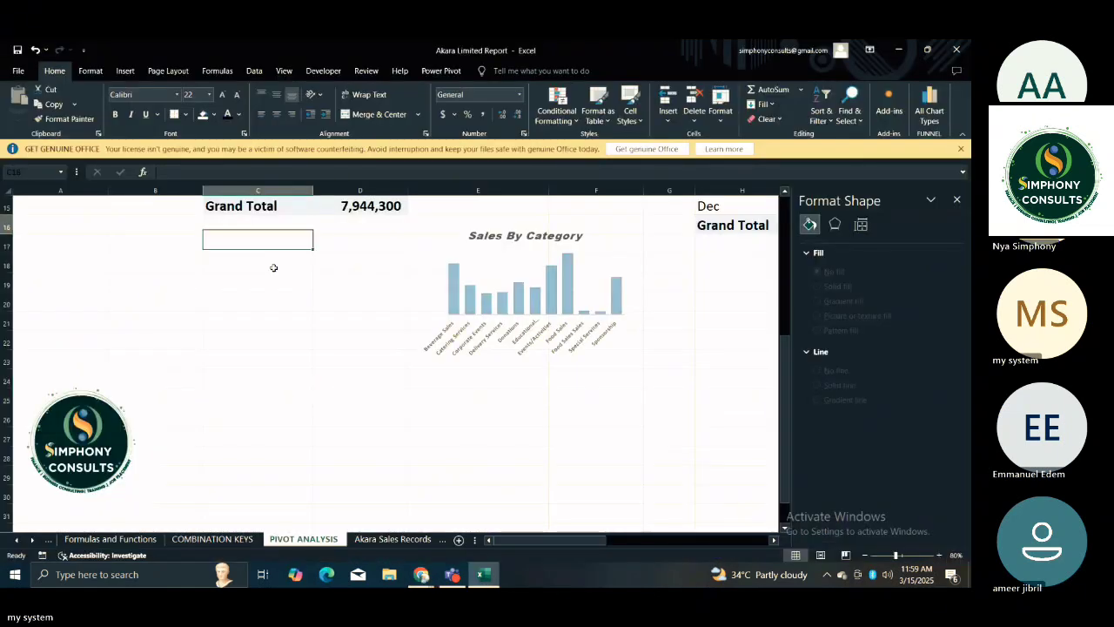
{"action": "scroll", "coordinate": [275, 267], "scroll_direction": "up", "scroll_amount": 1}
{"action": "left_click", "coordinate": [79, 449]}
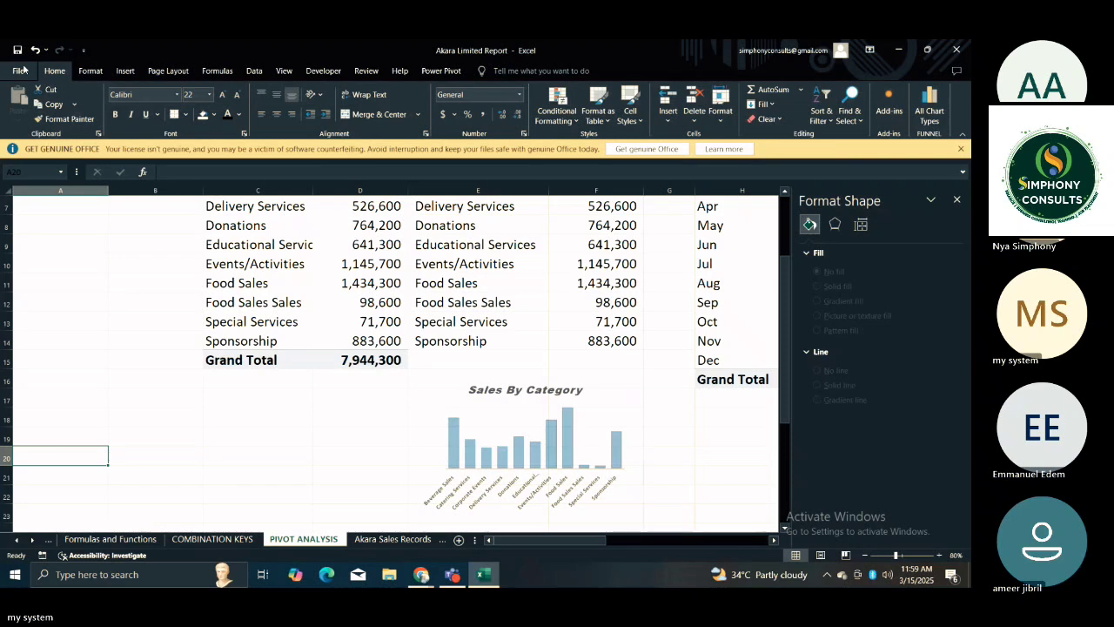
Insert the three downloaded Unsplash photos together from the Downloads folder: the candlestick chart, the plant in coins and the 100-dollar bills.
{"action": "left_click", "coordinate": [126, 71]}
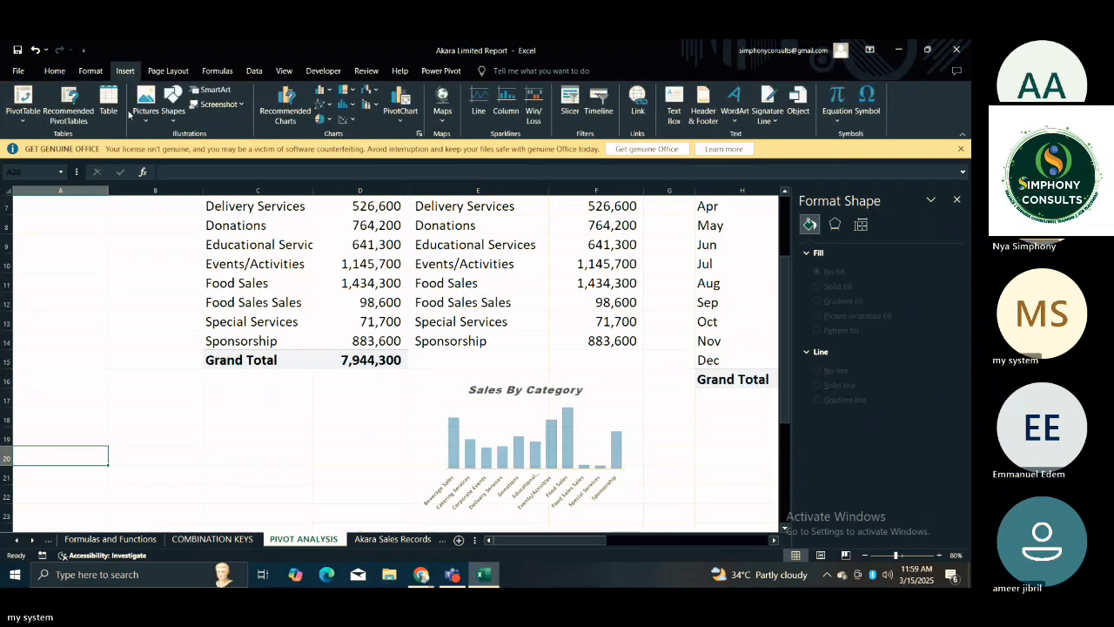
{"action": "left_click", "coordinate": [144, 108]}
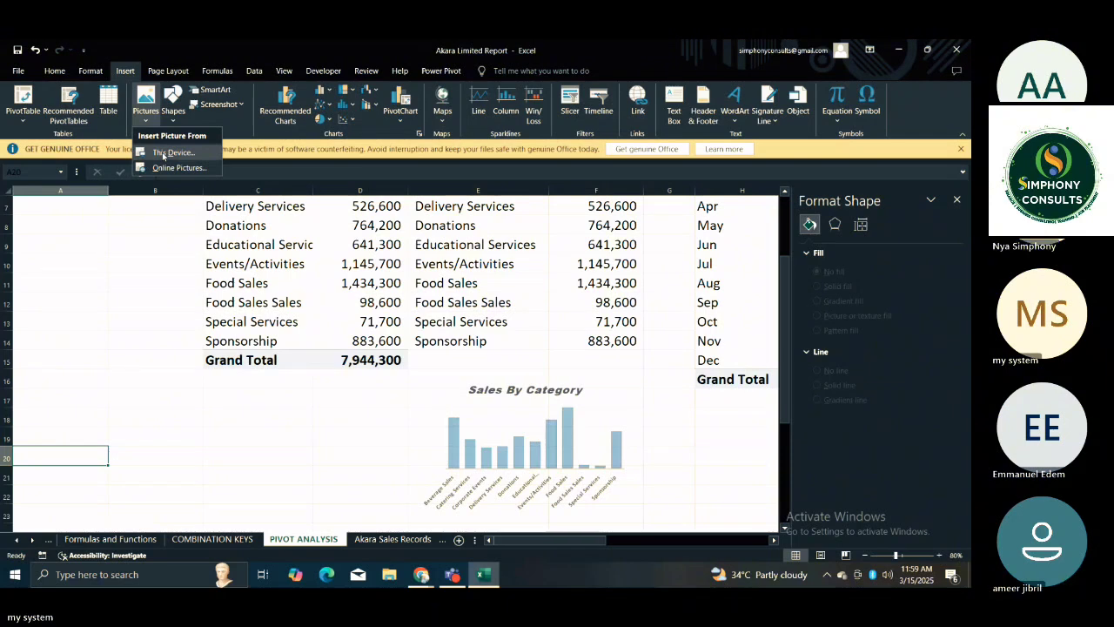
{"action": "left_click", "coordinate": [162, 153]}
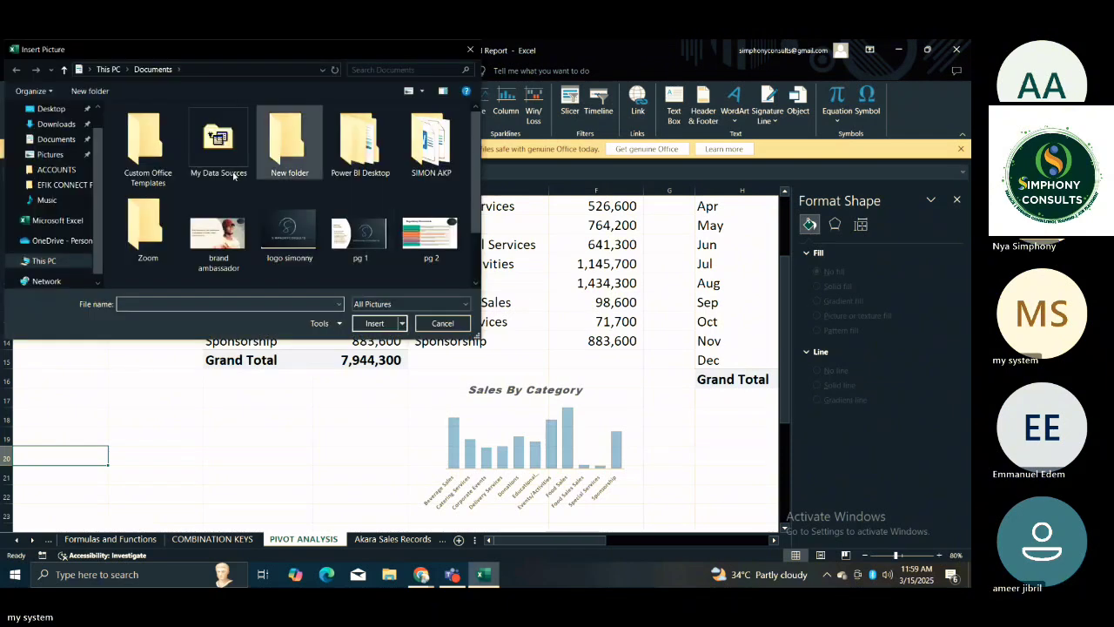
{"action": "left_click", "coordinate": [56, 124]}
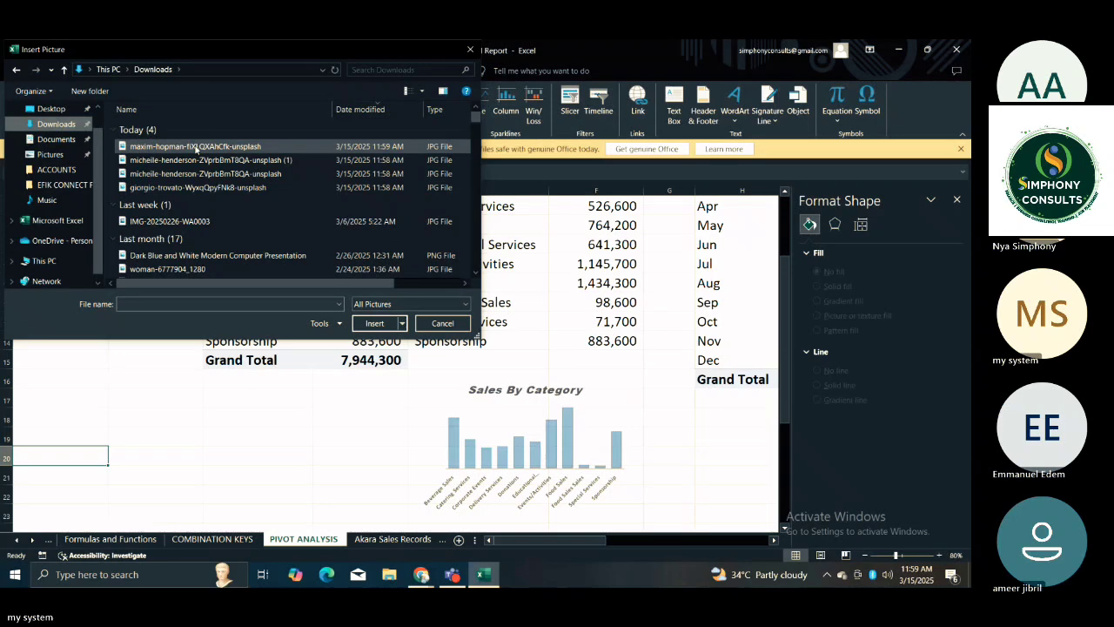
{"action": "left_click", "coordinate": [200, 146]}
{"action": "left_click_drag", "start_coordinate": [200, 147], "coordinate": [213, 319]}
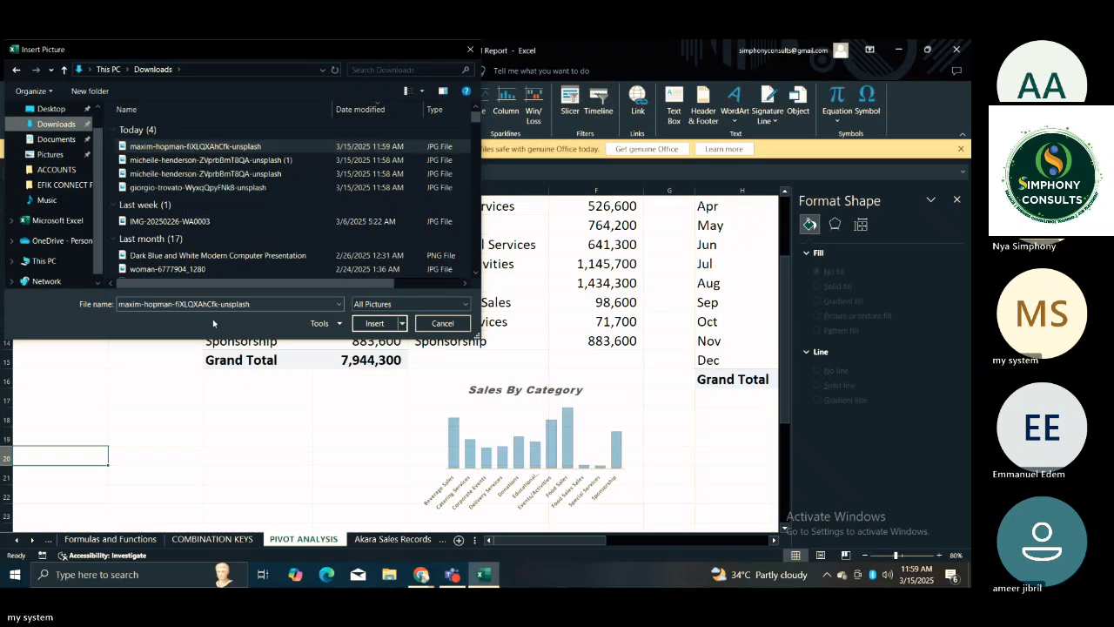
{"action": "left_click", "coordinate": [226, 146]}
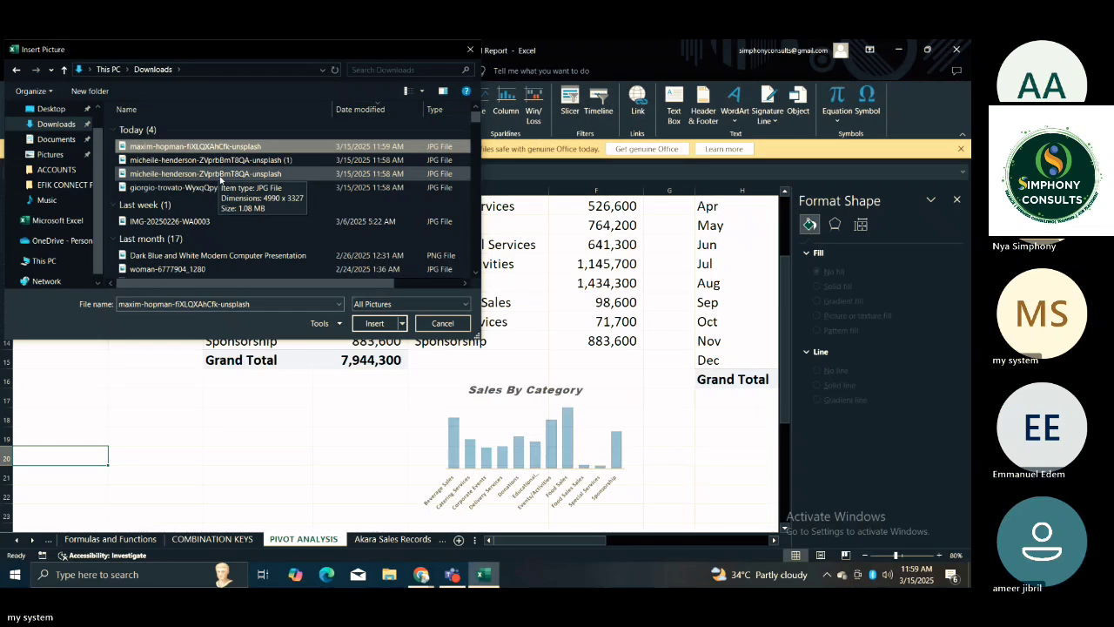
{"action": "left_click", "coordinate": [205, 184]}
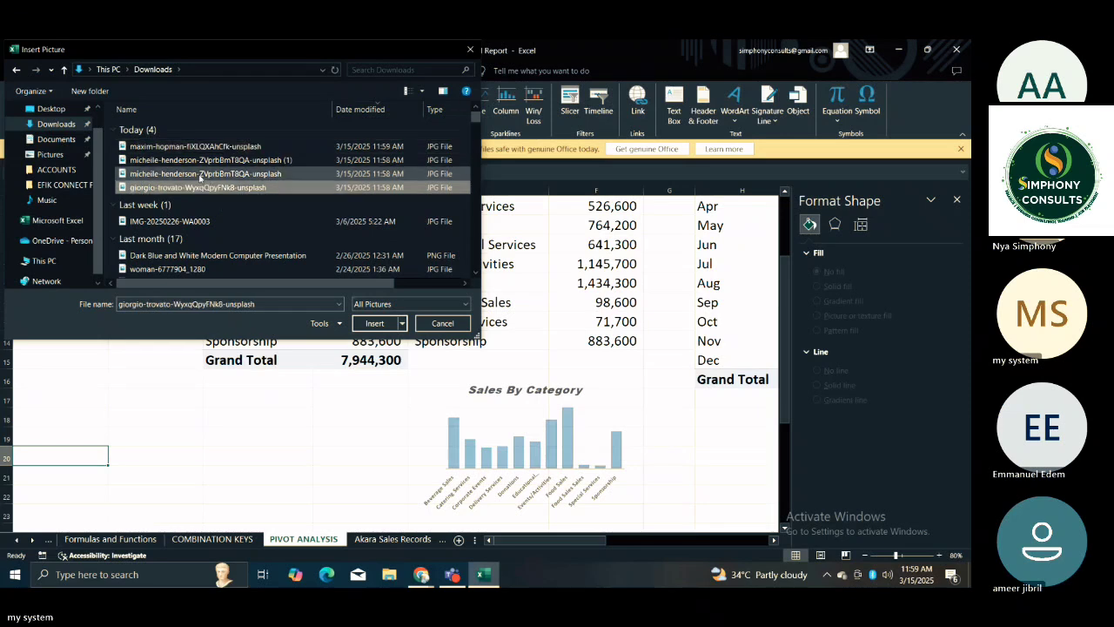
{"action": "left_click", "coordinate": [193, 148], "text": "ctrl"}
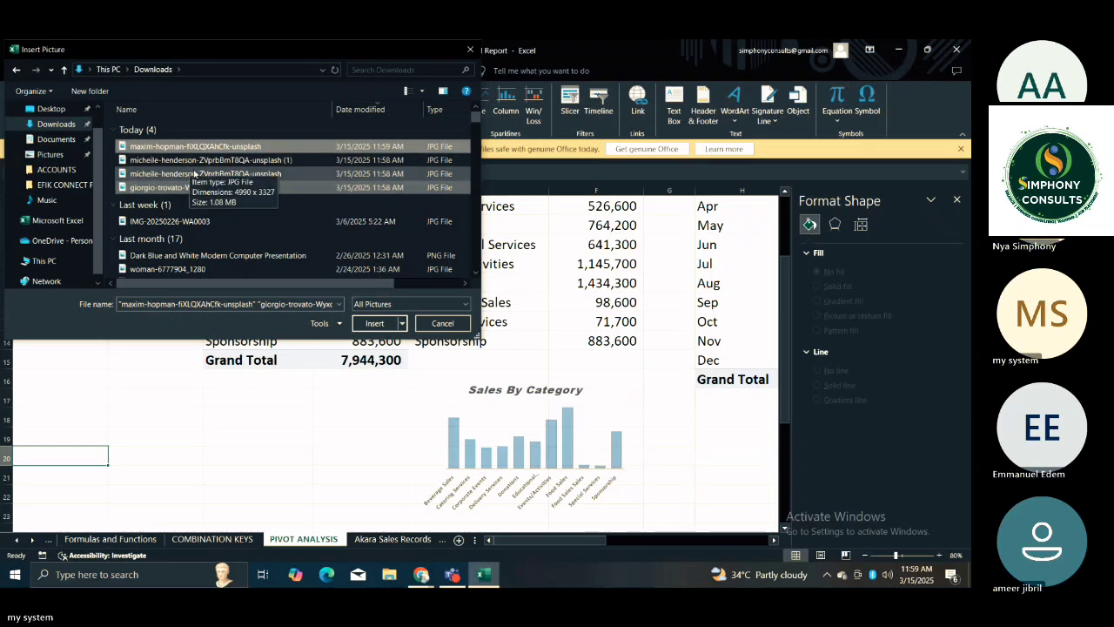
{"action": "left_click", "coordinate": [196, 174], "text": "ctrl"}
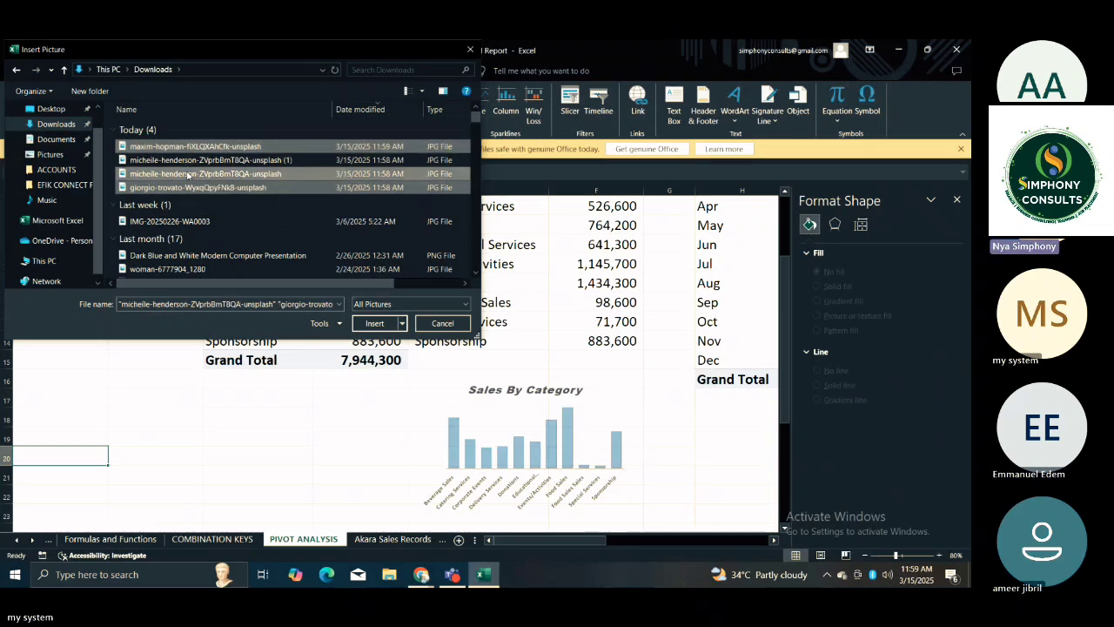
{"action": "left_click", "coordinate": [377, 326]}
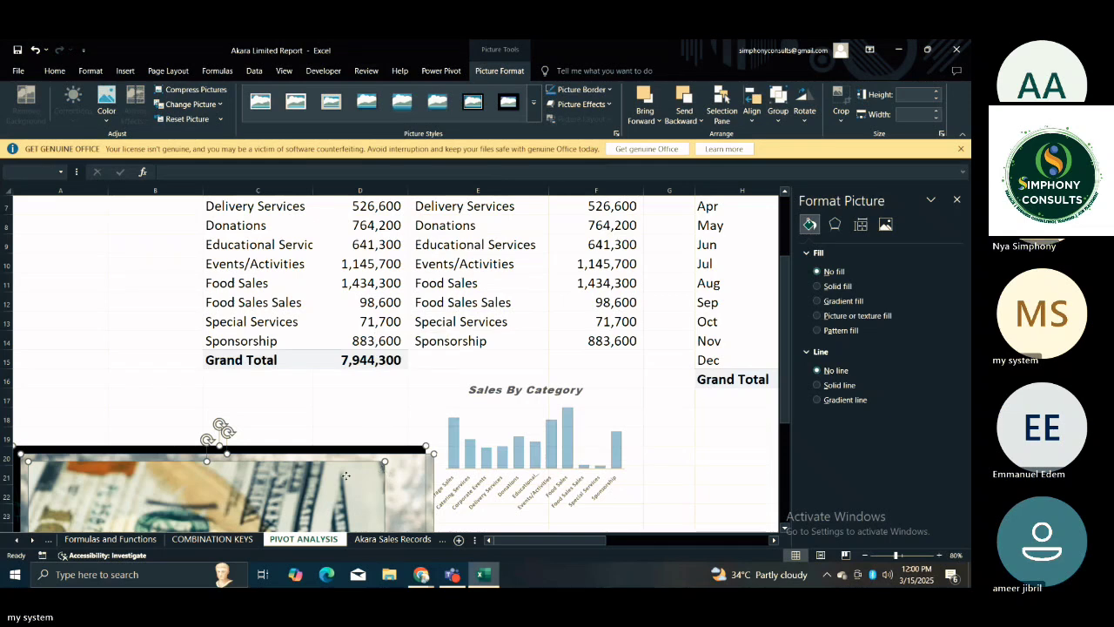
Move the three inserted photos around over the pivot tables and delete them all.
{"action": "left_click_drag", "start_coordinate": [310, 486], "coordinate": [310, 340]}
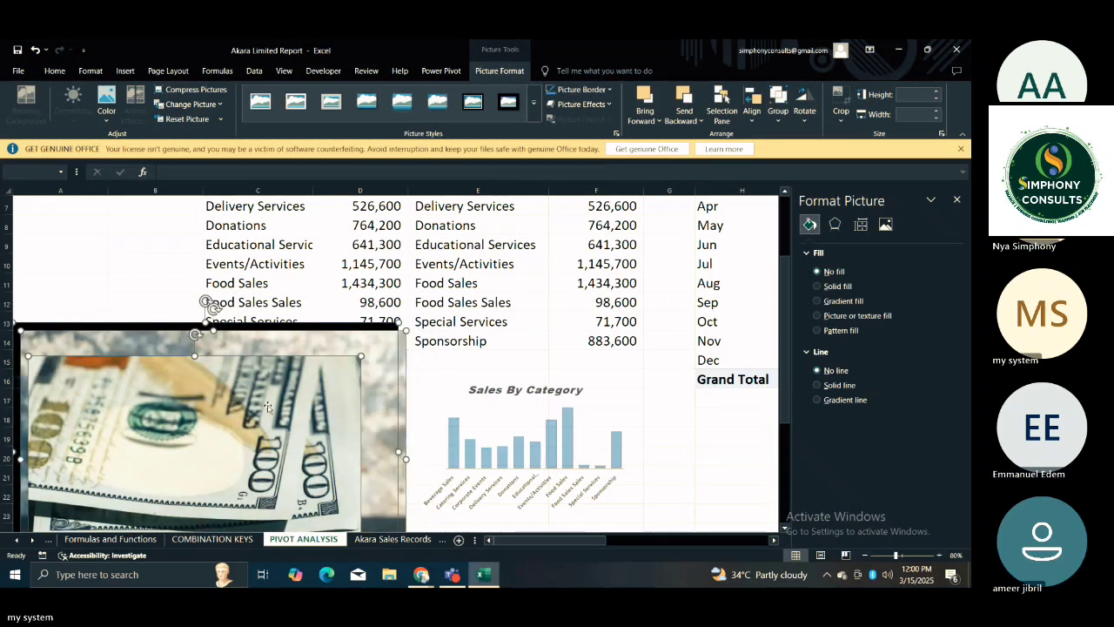
{"action": "left_click_drag", "start_coordinate": [341, 379], "coordinate": [647, 318]}
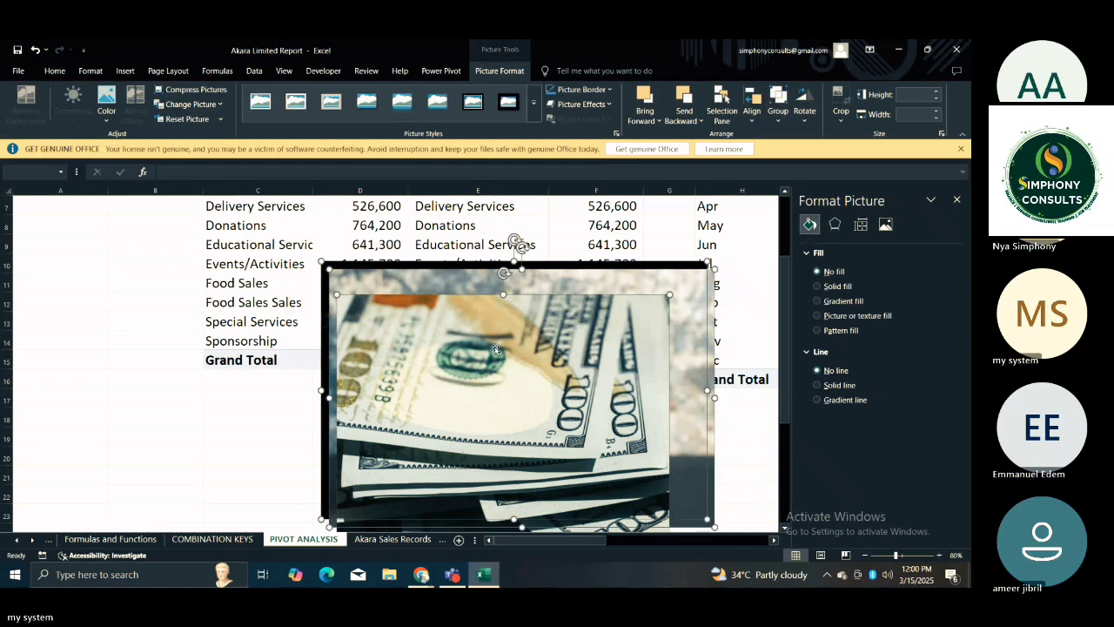
{"action": "left_click_drag", "start_coordinate": [496, 366], "coordinate": [269, 400]}
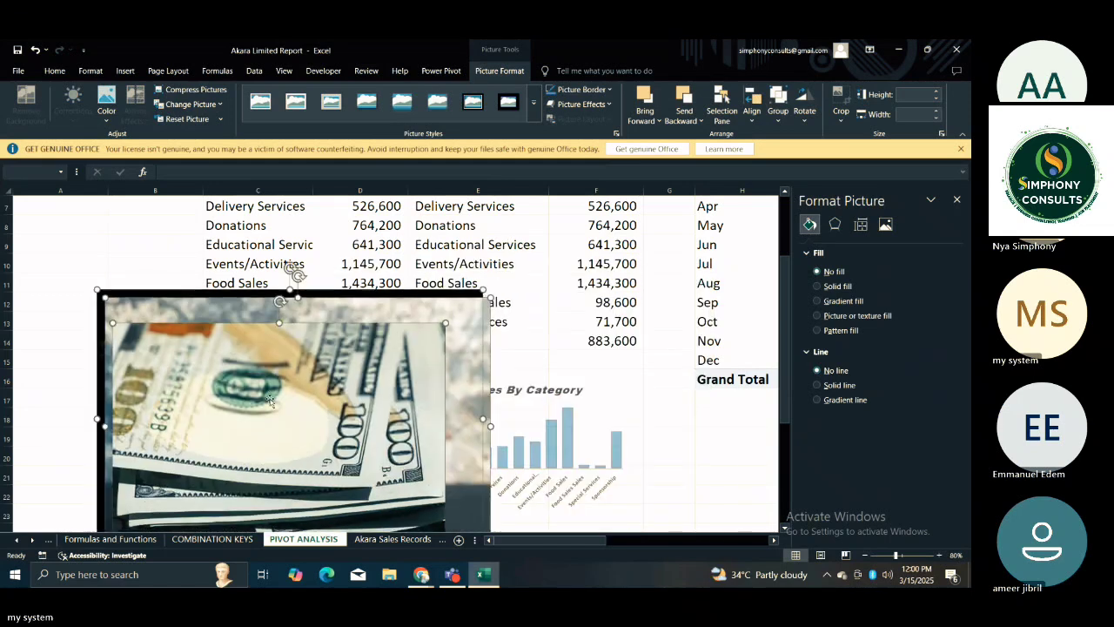
{"action": "key", "text": "Delete"}
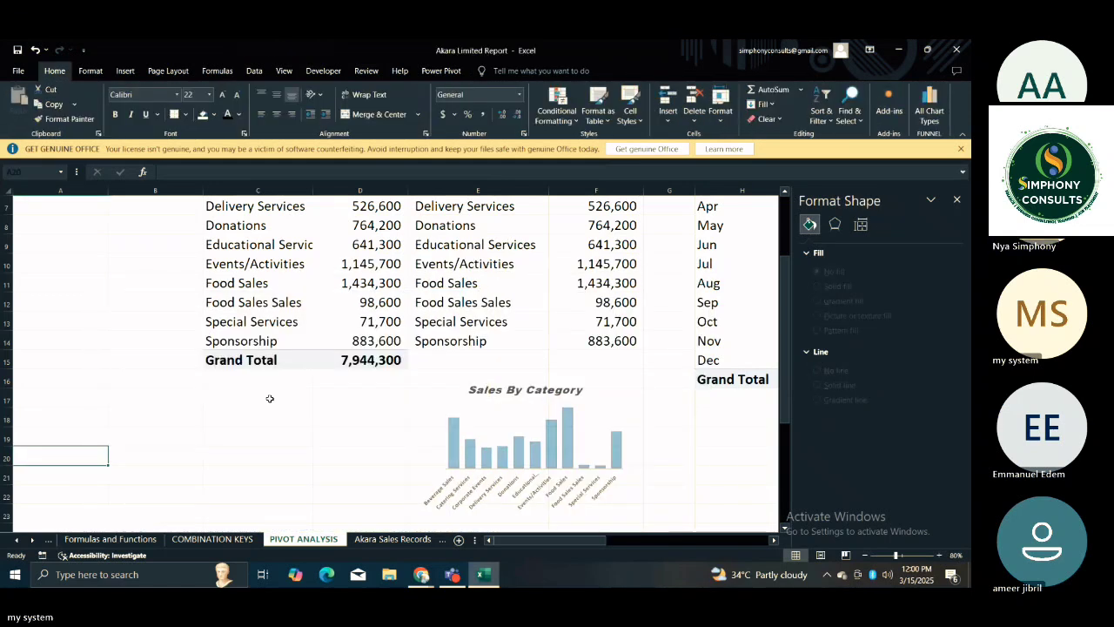
Insert only the downloaded candlestick chart photo from the Downloads folder into the sheet.
{"action": "left_click", "coordinate": [125, 72]}
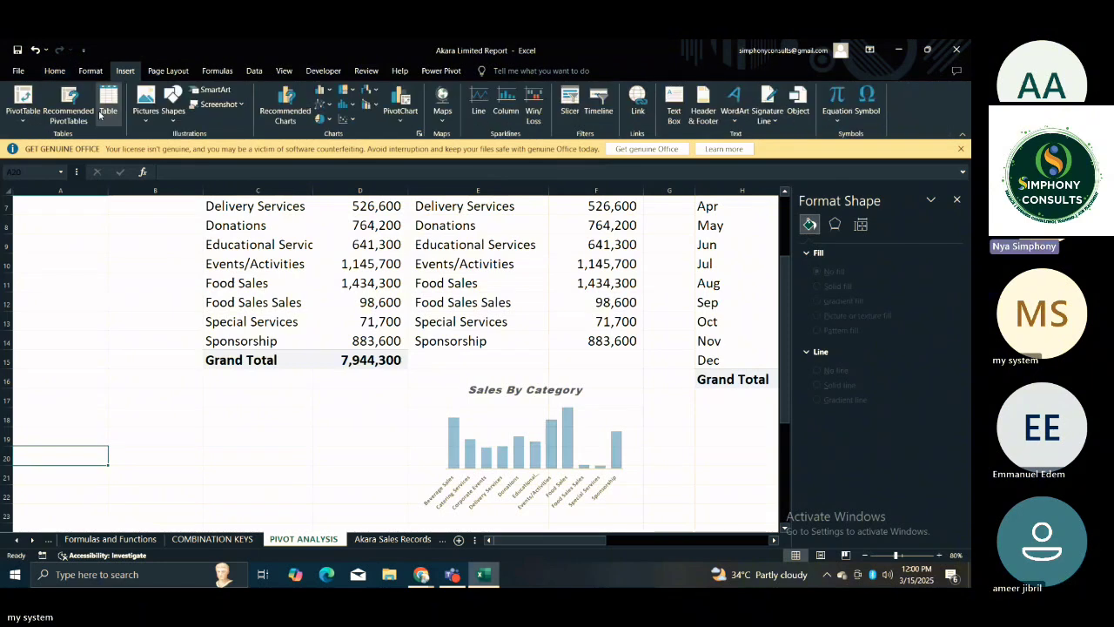
{"action": "left_click", "coordinate": [145, 100]}
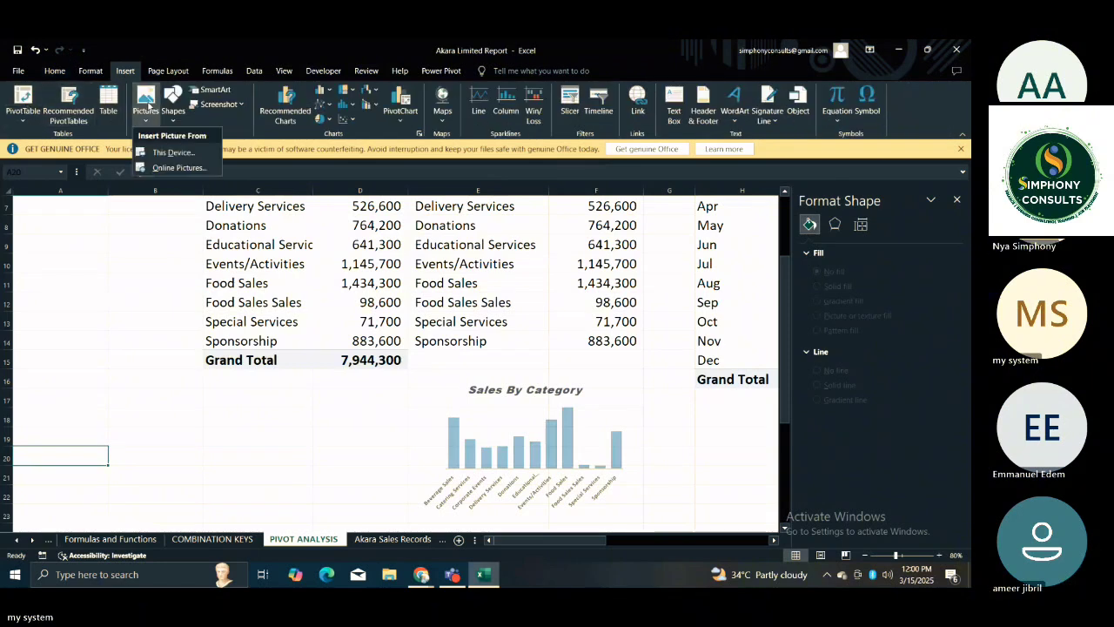
{"action": "left_click", "coordinate": [159, 153]}
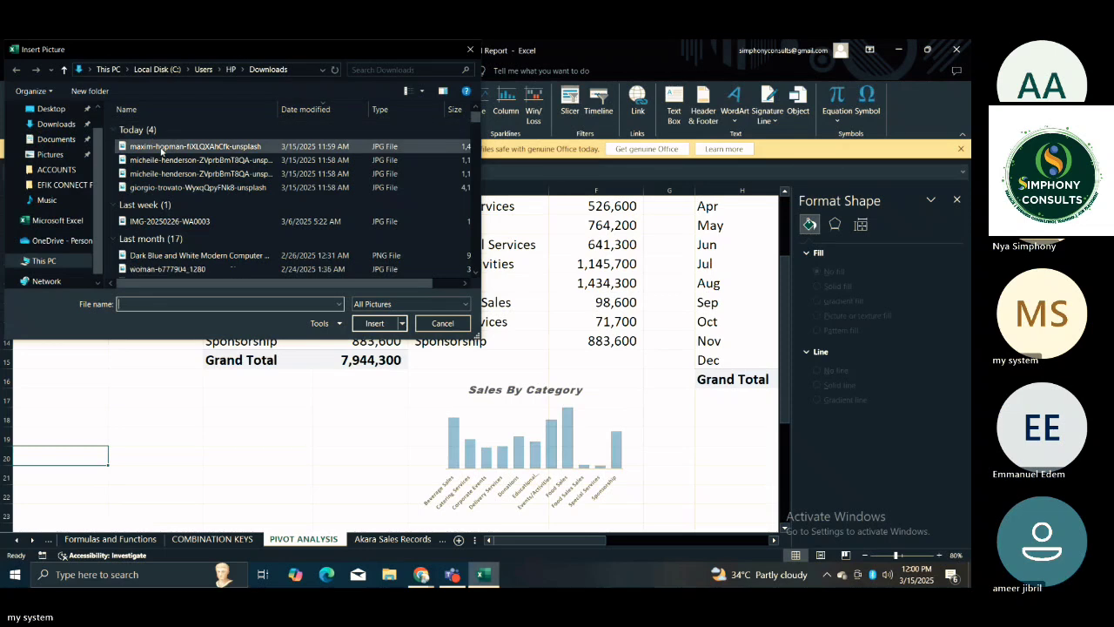
{"action": "left_click", "coordinate": [161, 148]}
{"action": "left_click", "coordinate": [374, 323]}
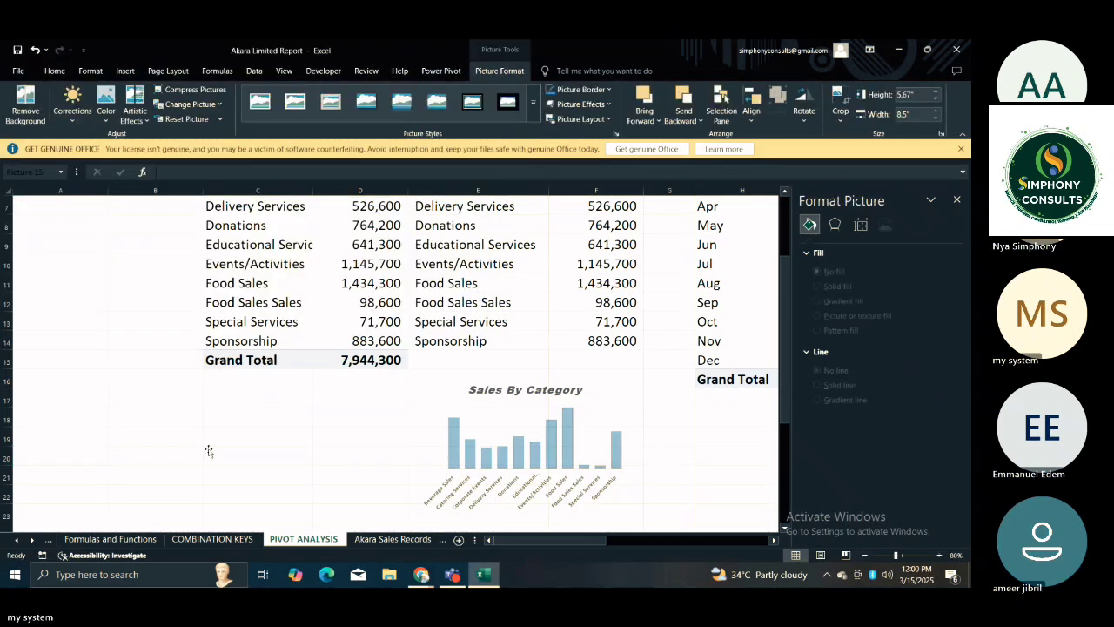
Shrink the candlestick photo to about 1.46" by 2.19" and place it across columns A and B, beside rows 17 to 20.
{"action": "left_click_drag", "start_coordinate": [287, 453], "coordinate": [287, 373]}
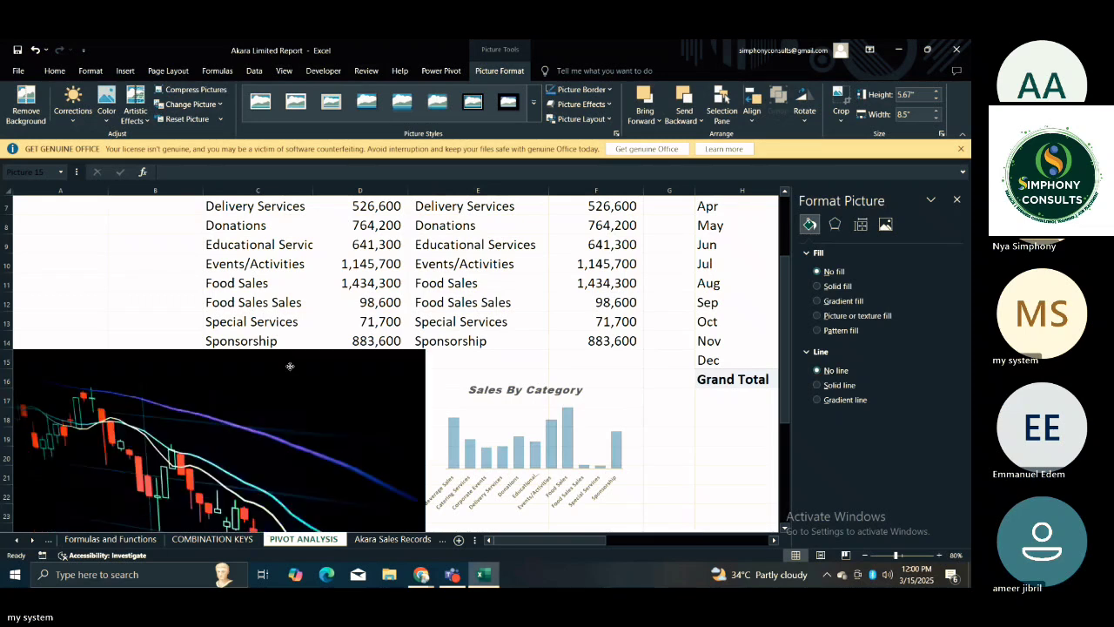
{"action": "left_click_drag", "start_coordinate": [421, 350], "coordinate": [73, 451]}
{"action": "left_click_drag", "start_coordinate": [233, 485], "coordinate": [198, 366]}
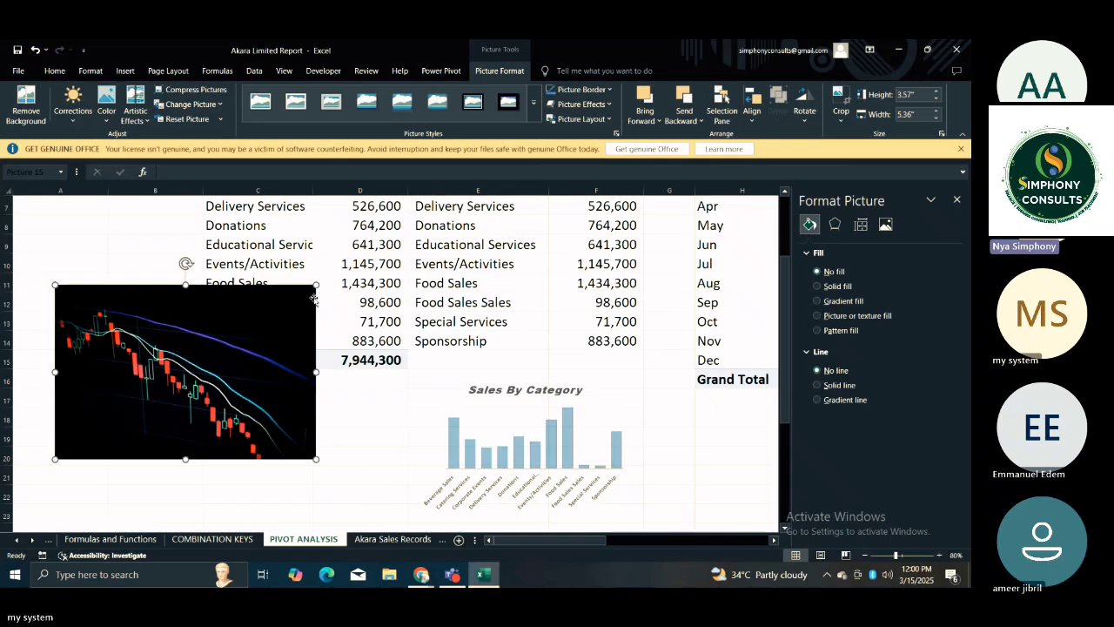
{"action": "left_click_drag", "start_coordinate": [315, 284], "coordinate": [162, 389]}
{"action": "left_click", "coordinate": [205, 422]}
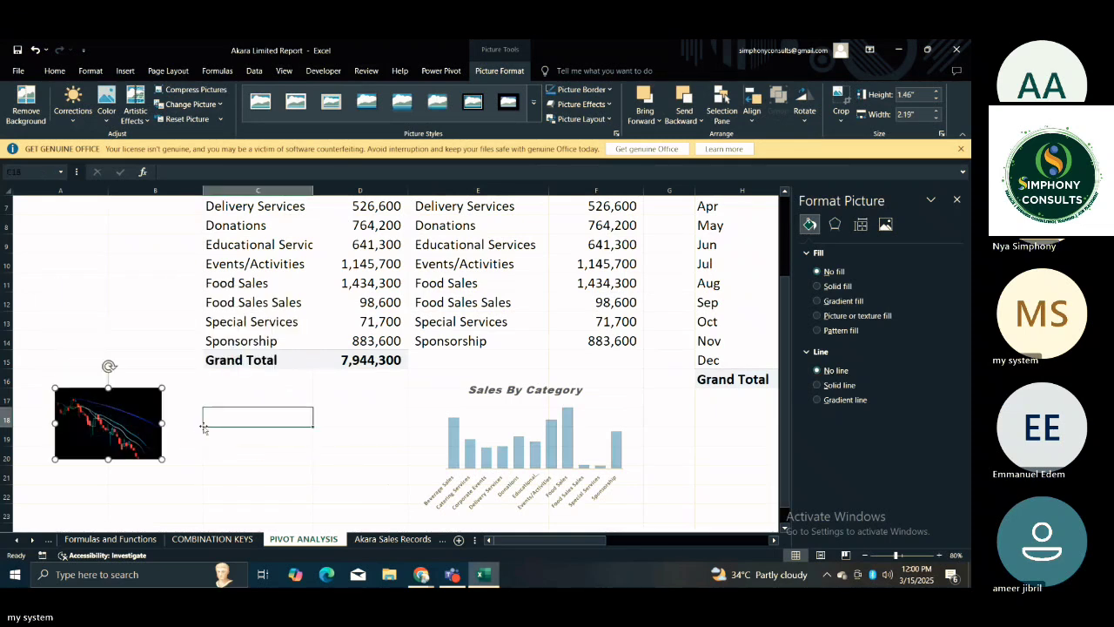
{"action": "left_click", "coordinate": [159, 400]}
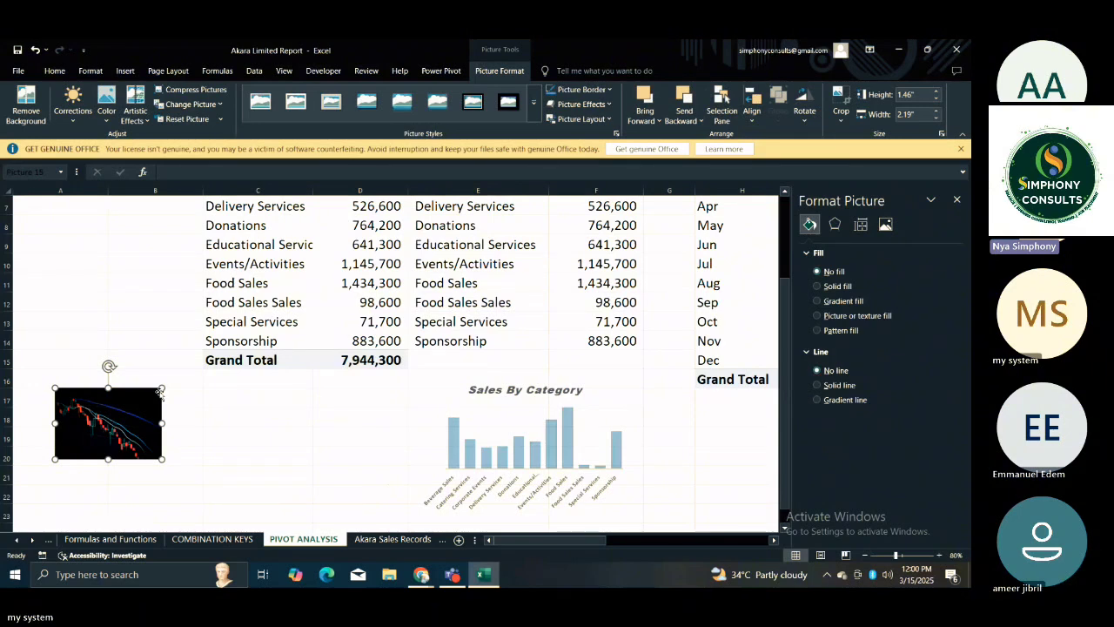
Shrink the candlestick chart photo further to about 1.17" high by 1.75" wide.
{"action": "left_click_drag", "start_coordinate": [162, 387], "coordinate": [139, 402]}
{"action": "left_click", "coordinate": [221, 418]}
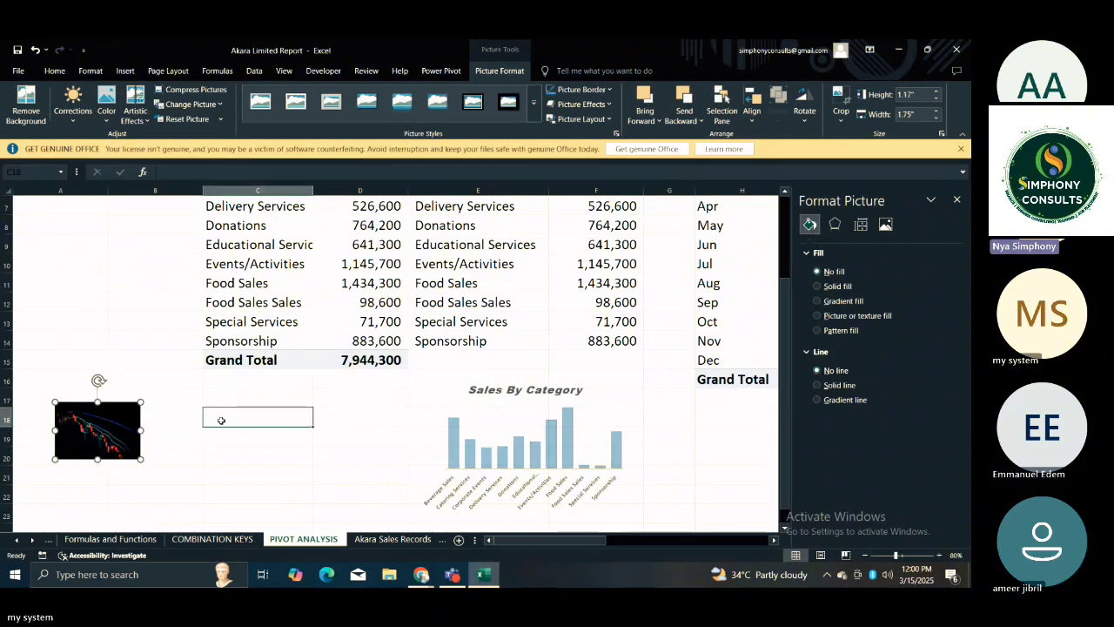
Insert the downloaded photo of the plant growing in coins from the Downloads folder at cell B12.
{"action": "left_click", "coordinate": [117, 305]}
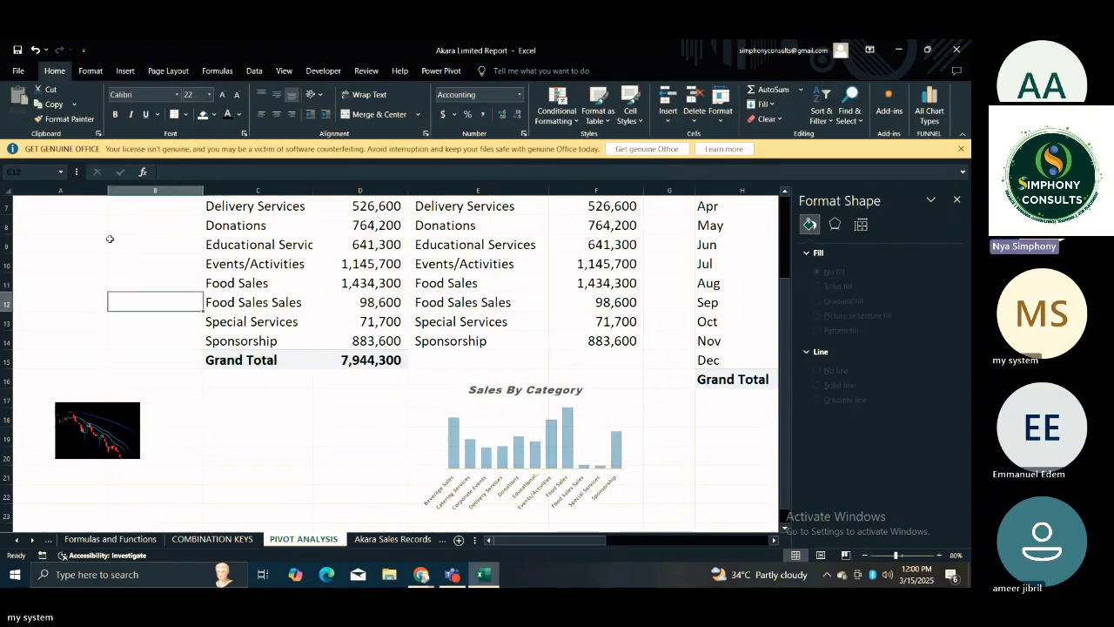
{"action": "left_click", "coordinate": [126, 70]}
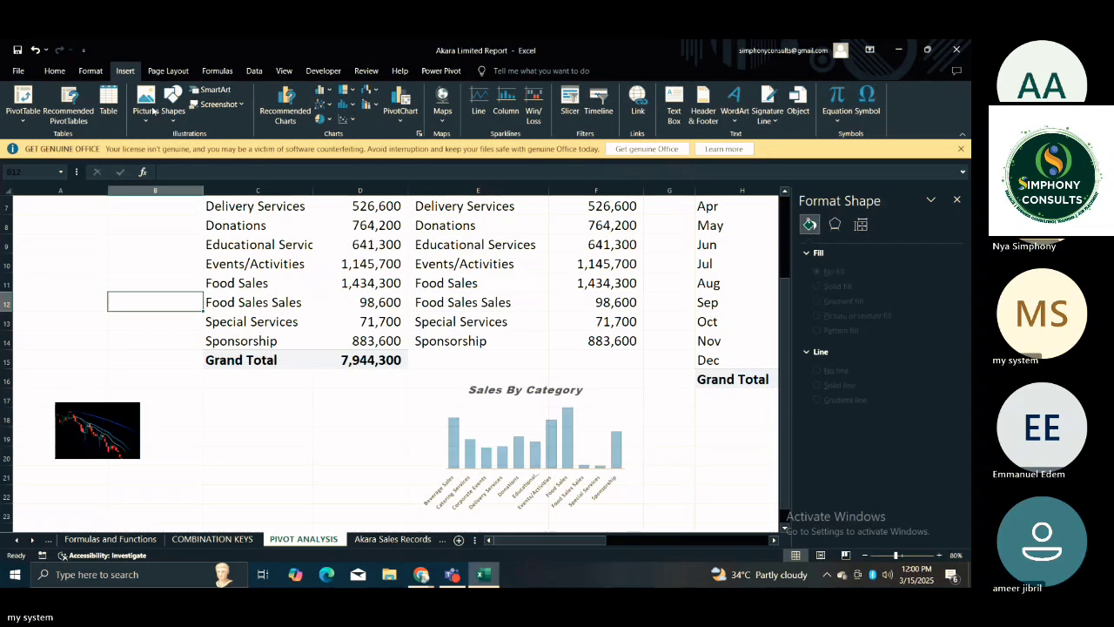
{"action": "left_click", "coordinate": [145, 103]}
{"action": "left_click", "coordinate": [173, 153]}
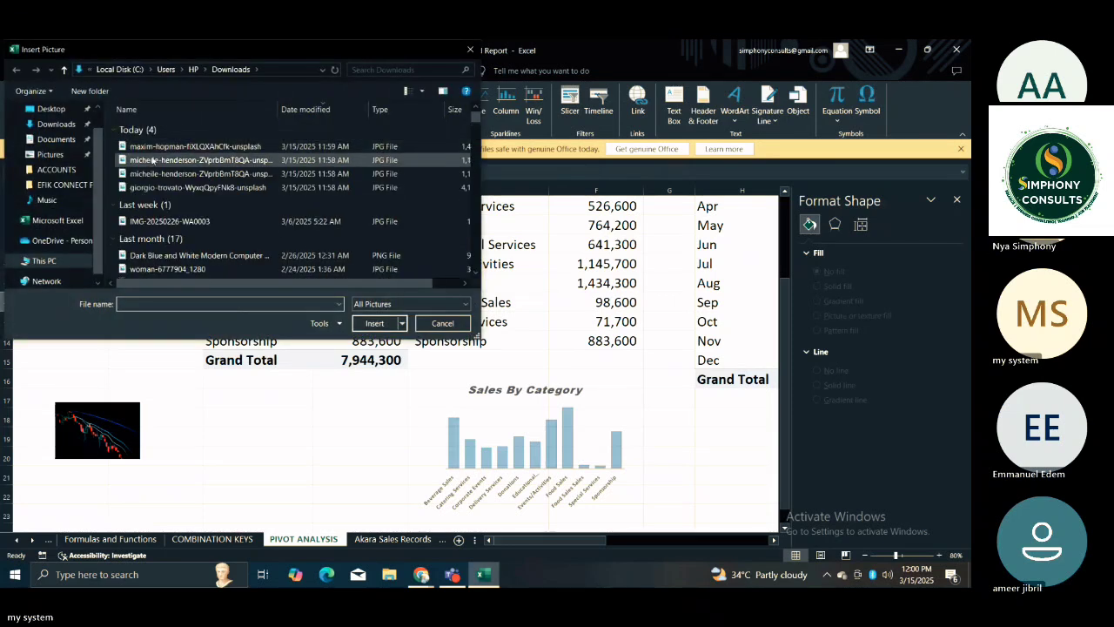
{"action": "left_click", "coordinate": [152, 175]}
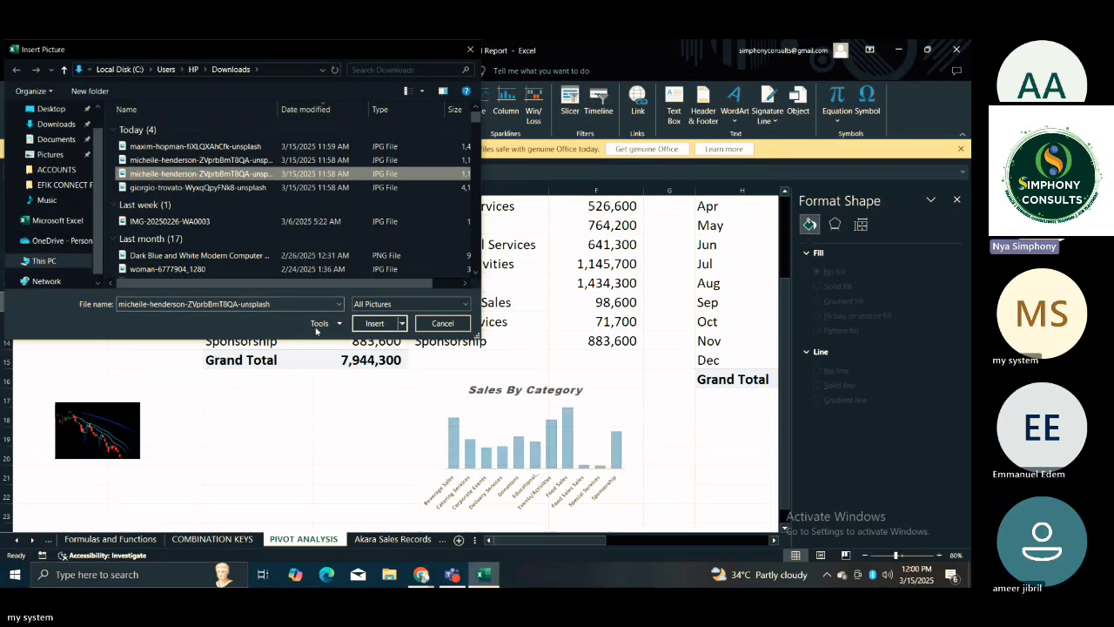
{"action": "left_click", "coordinate": [372, 327]}
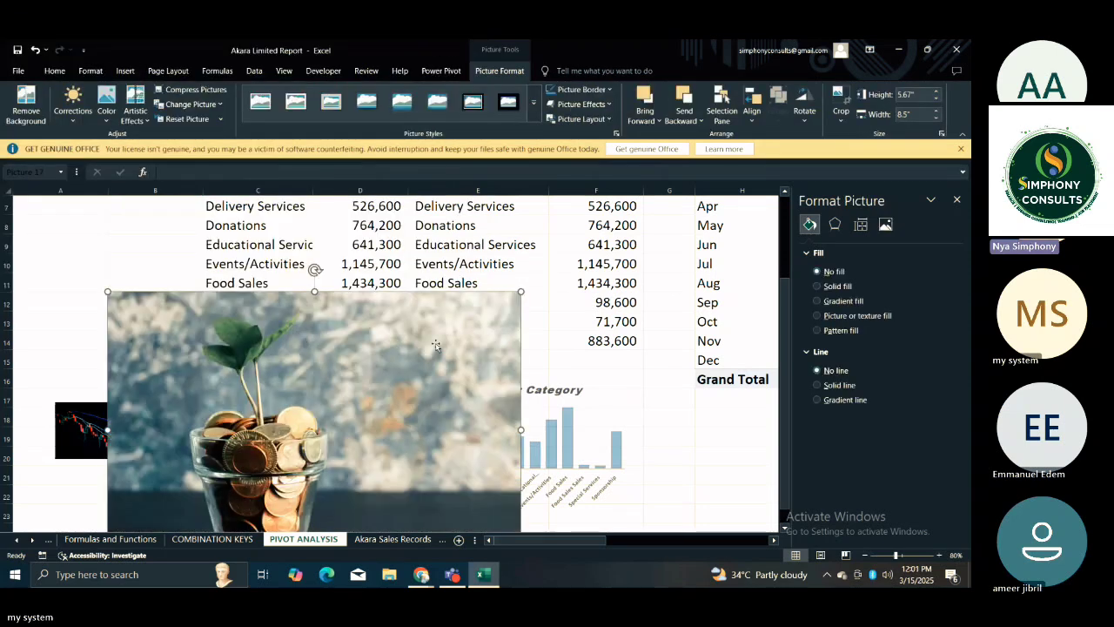
Shrink the plant photo to about 1.16" by 1.74" and place it directly above the candlestick photo in columns A and B.
{"action": "left_click_drag", "start_coordinate": [520, 291], "coordinate": [213, 425]}
{"action": "left_click_drag", "start_coordinate": [304, 495], "coordinate": [252, 310]}
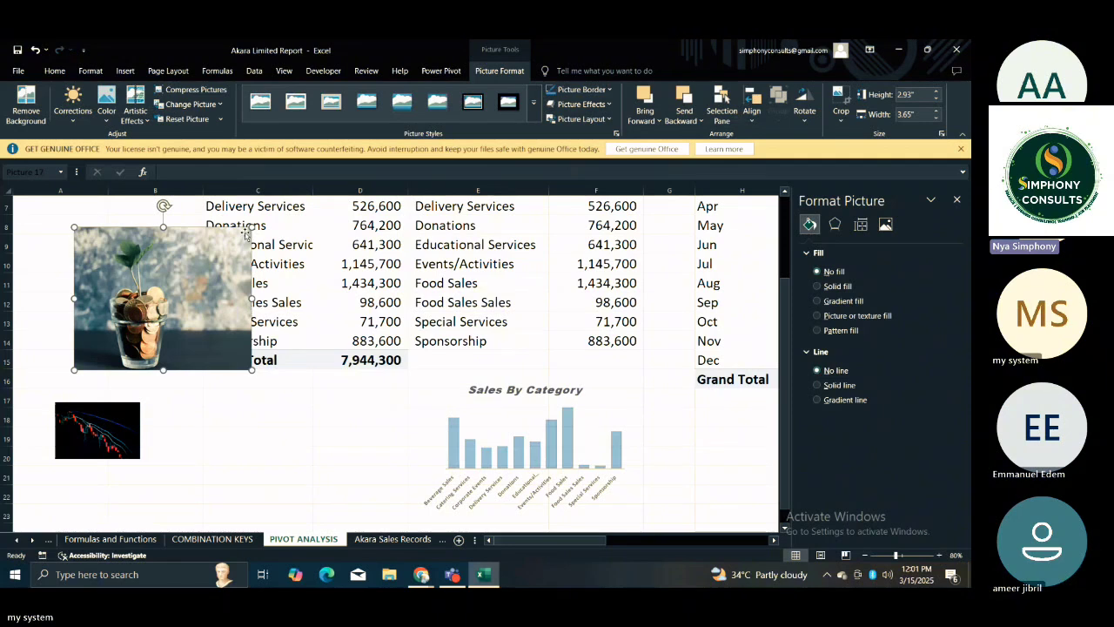
{"action": "left_click_drag", "start_coordinate": [252, 227], "coordinate": [292, 236]}
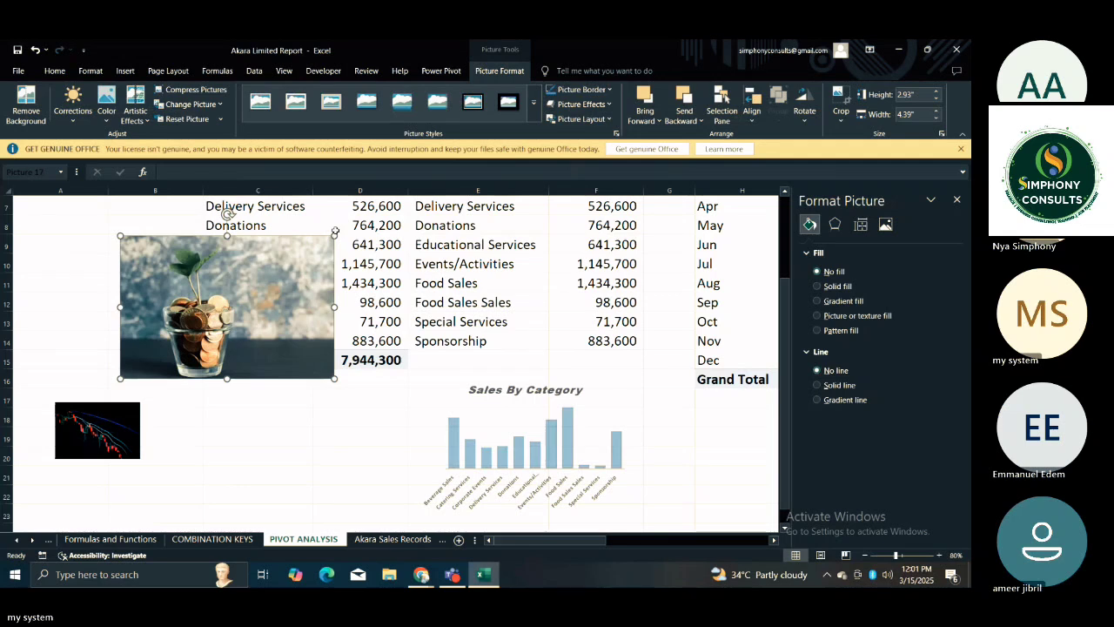
{"action": "left_click_drag", "start_coordinate": [334, 234], "coordinate": [117, 347]}
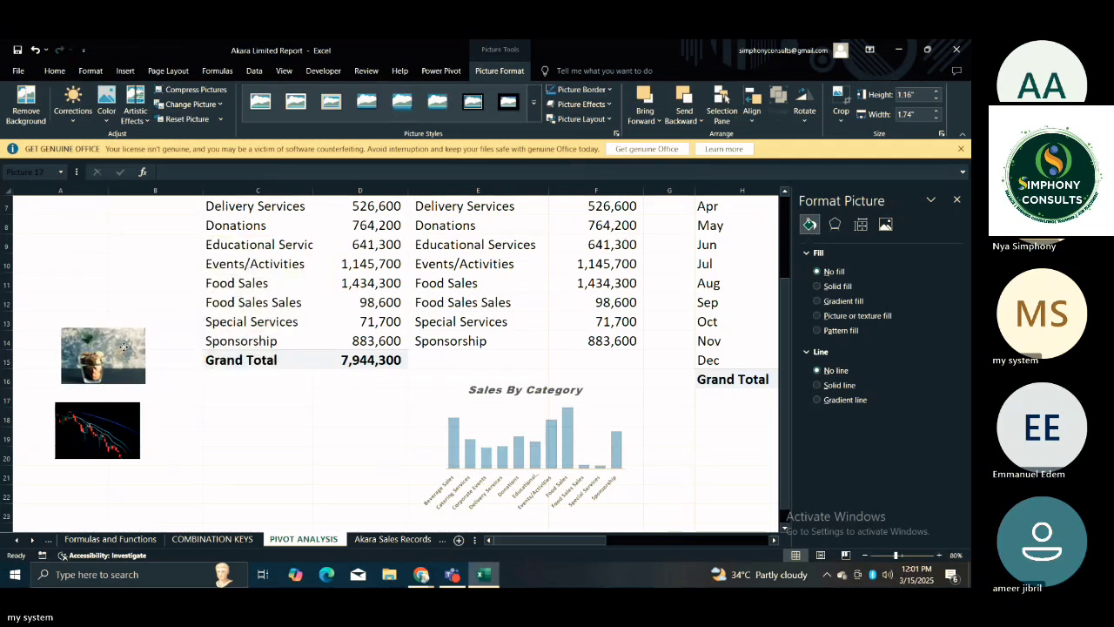
Insert the downloaded 100-dollar bills photo from the Downloads folder at cell B10.
{"action": "left_click", "coordinate": [146, 263]}
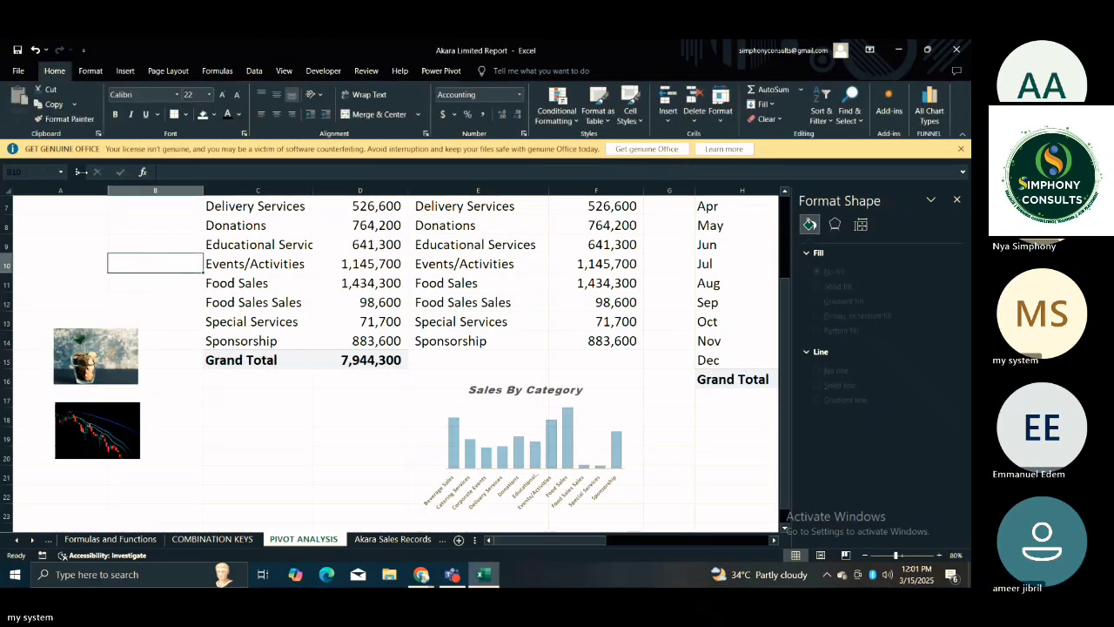
{"action": "left_click", "coordinate": [125, 70]}
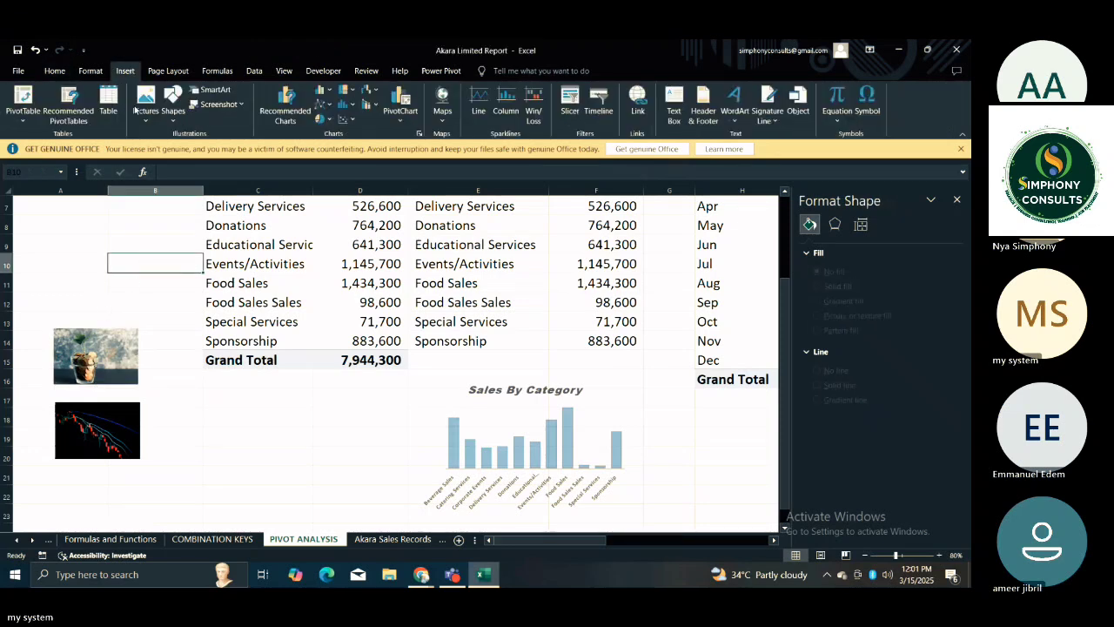
{"action": "left_click", "coordinate": [145, 103]}
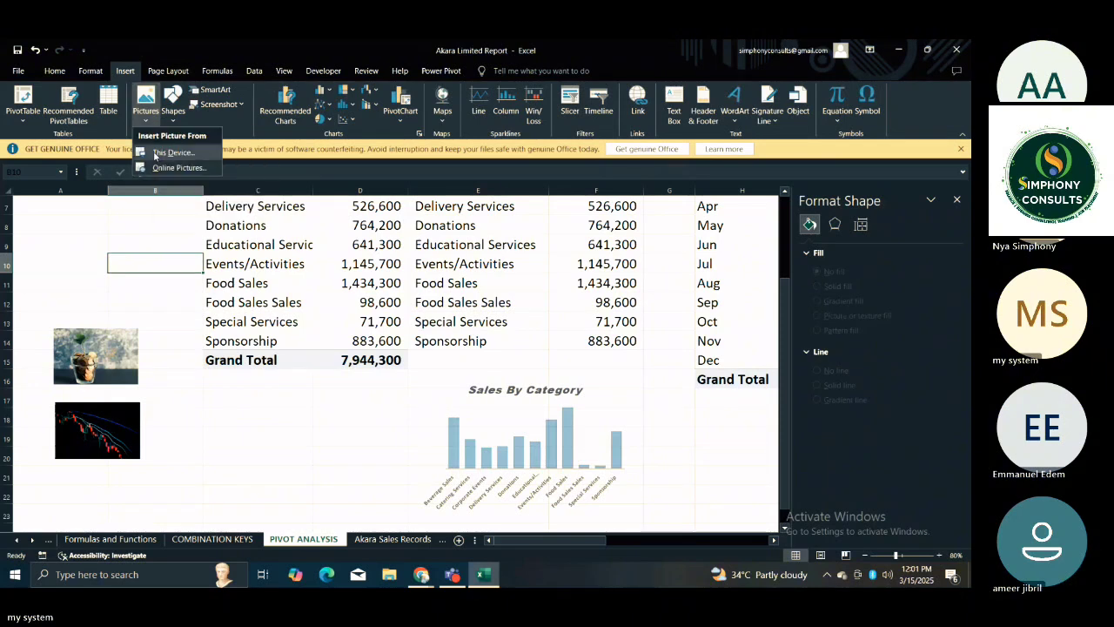
{"action": "left_click", "coordinate": [156, 154]}
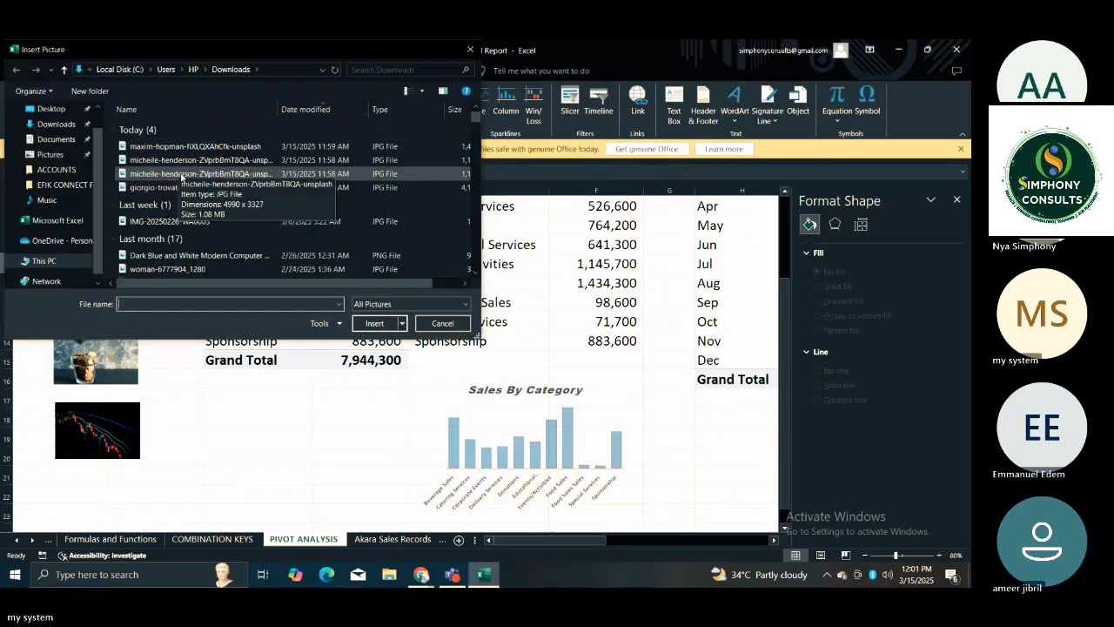
{"action": "left_click", "coordinate": [167, 187]}
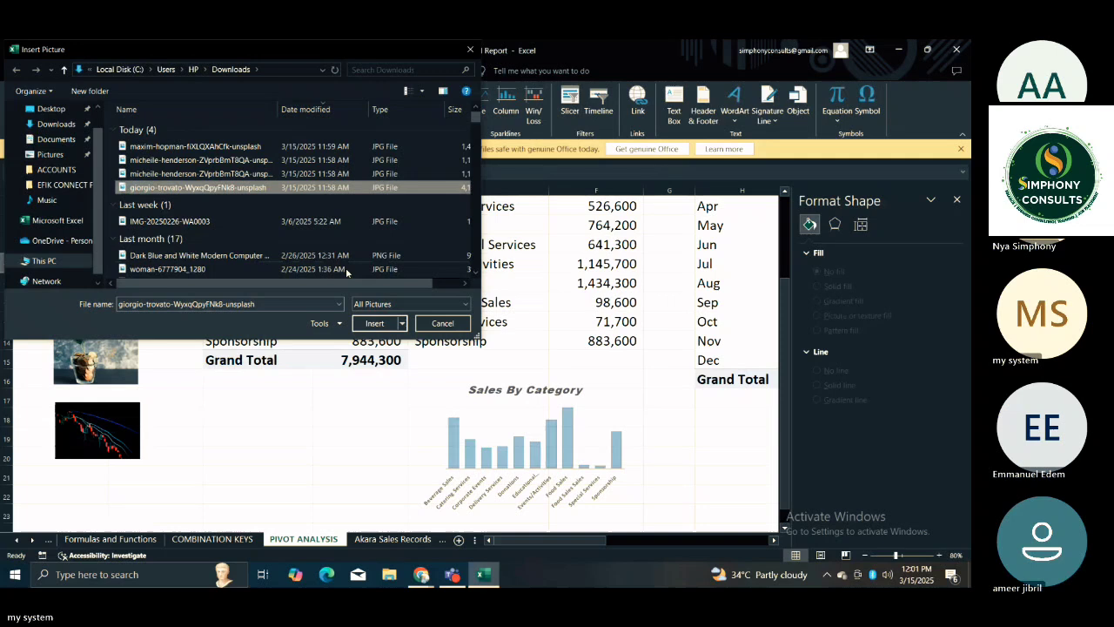
{"action": "left_click", "coordinate": [377, 324]}
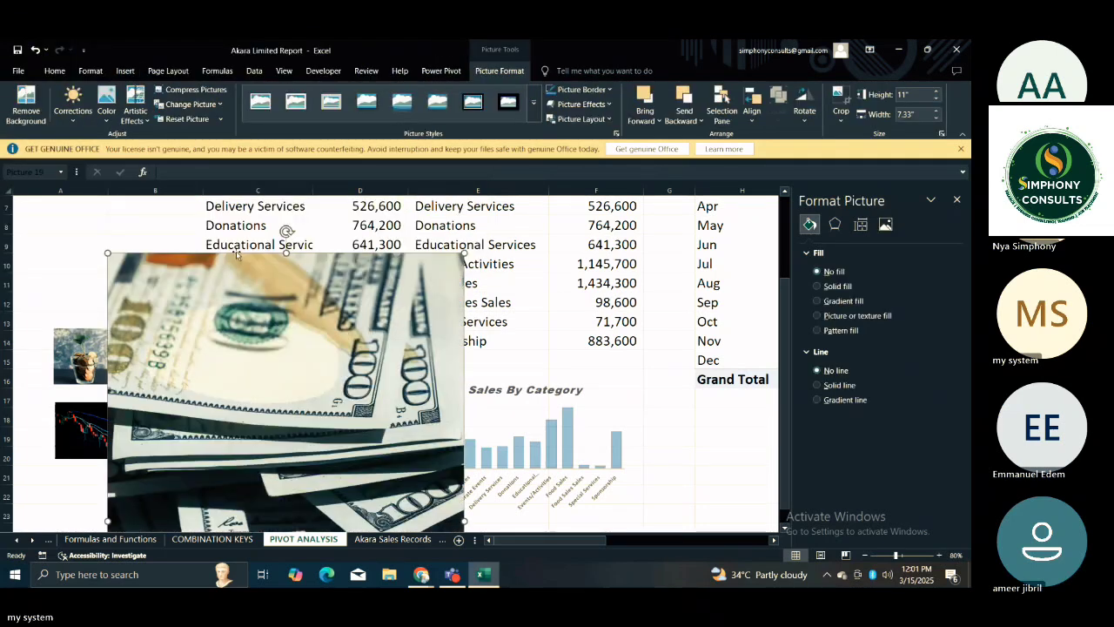
Shrink the dollar bills photo to about 2.38" by 1.58" and place it directly above the plant photo in columns A and B.
{"action": "left_click_drag", "start_coordinate": [238, 320], "coordinate": [214, 275]}
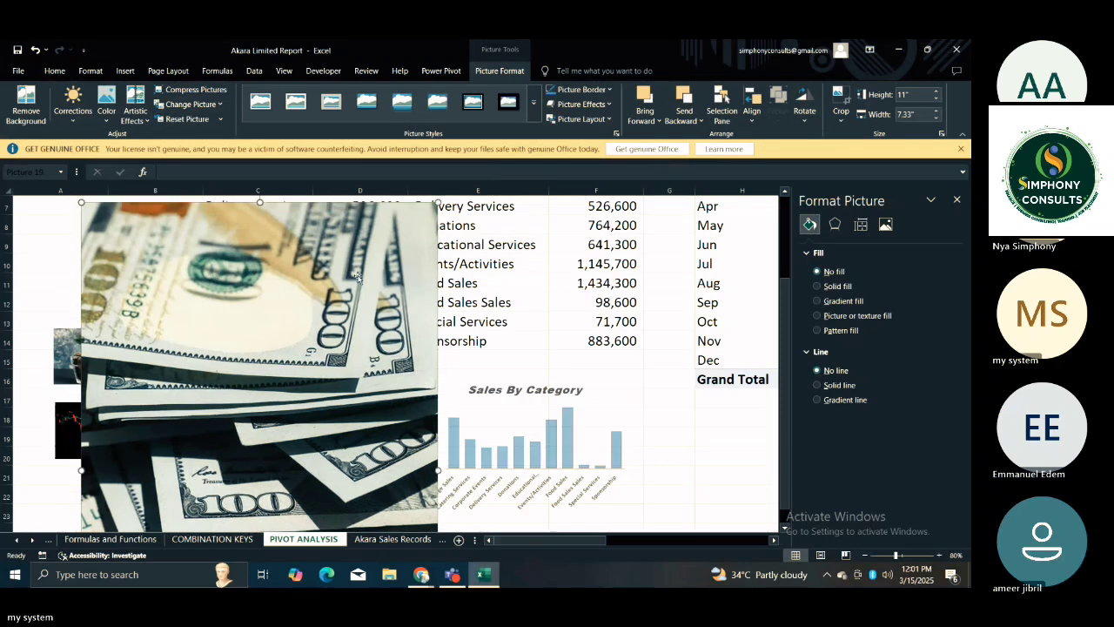
{"action": "left_click_drag", "start_coordinate": [437, 201], "coordinate": [329, 384]}
{"action": "left_click_drag", "start_coordinate": [173, 404], "coordinate": [244, 232]}
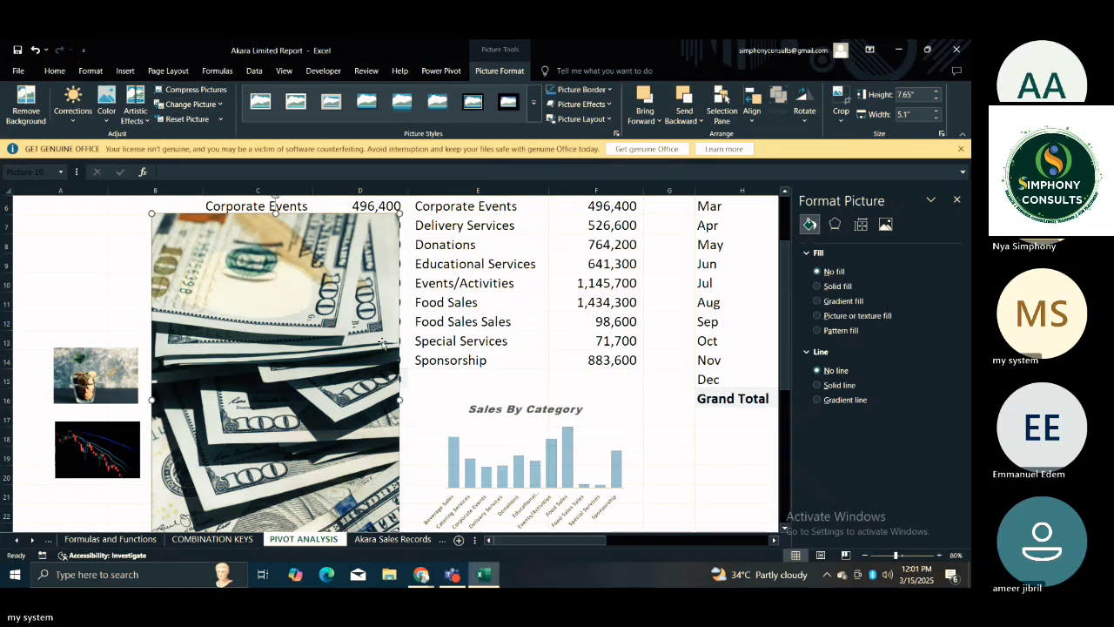
{"action": "left_click_drag", "start_coordinate": [400, 212], "coordinate": [259, 422]}
{"action": "left_click_drag", "start_coordinate": [186, 475], "coordinate": [161, 286]}
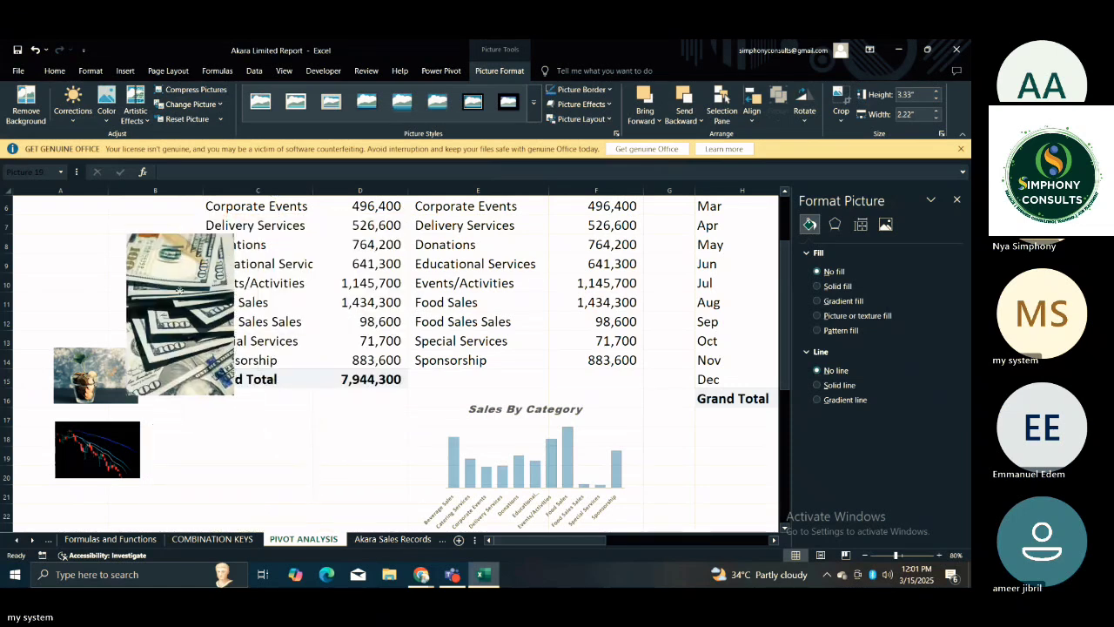
{"action": "left_click_drag", "start_coordinate": [220, 248], "coordinate": [202, 290]}
{"action": "left_click_drag", "start_coordinate": [158, 319], "coordinate": [91, 258]}
{"action": "left_click", "coordinate": [166, 514]}
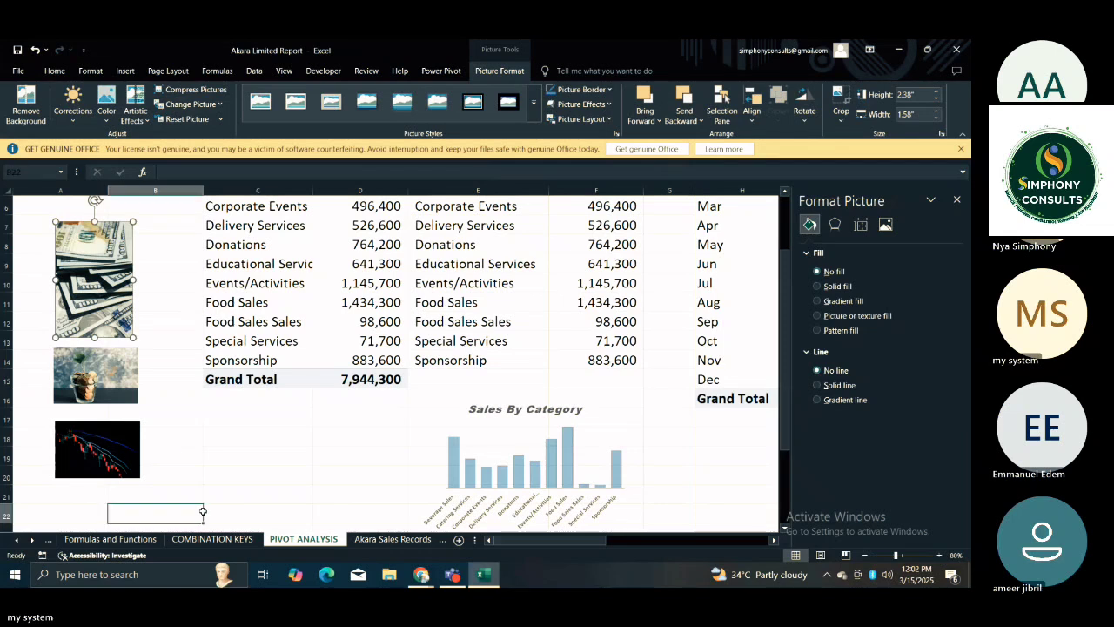
Move the Simphony Consults logo up so it sits just below the candlestick photo.
{"action": "scroll", "coordinate": [320, 513], "scroll_direction": "down", "scroll_amount": 5}
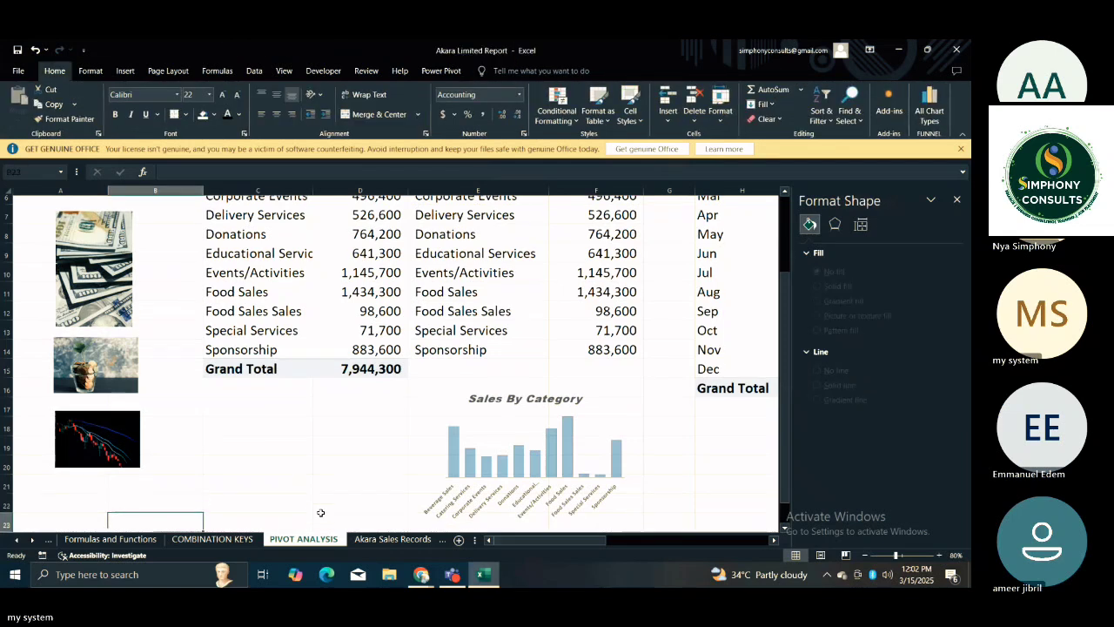
{"action": "left_click", "coordinate": [151, 391]}
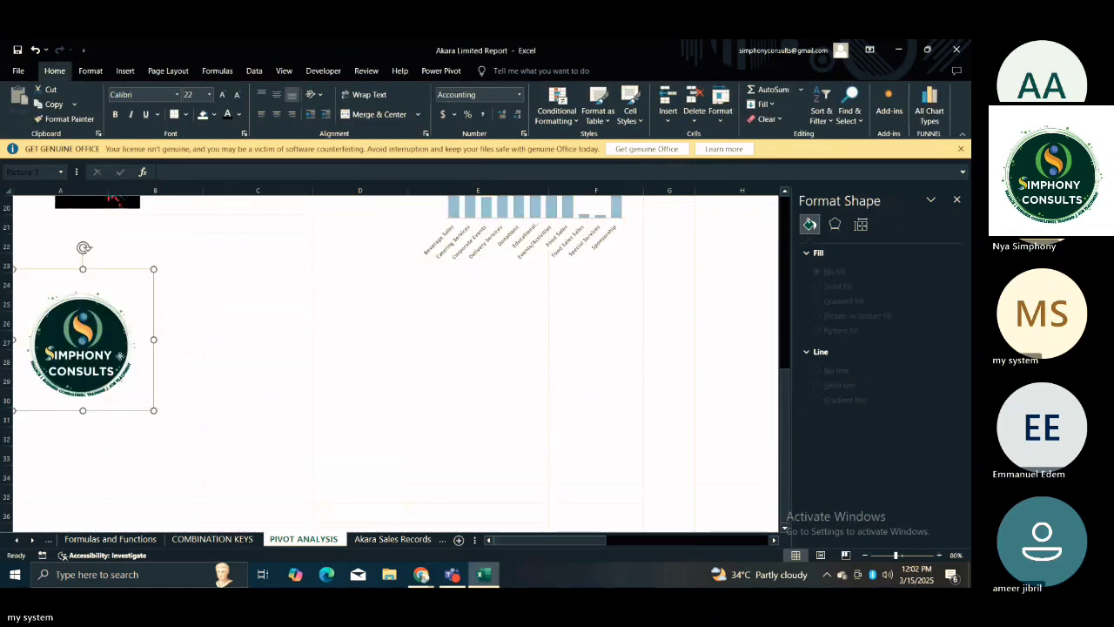
{"action": "left_click_drag", "start_coordinate": [82, 340], "coordinate": [96, 258]}
{"action": "left_click", "coordinate": [277, 364]}
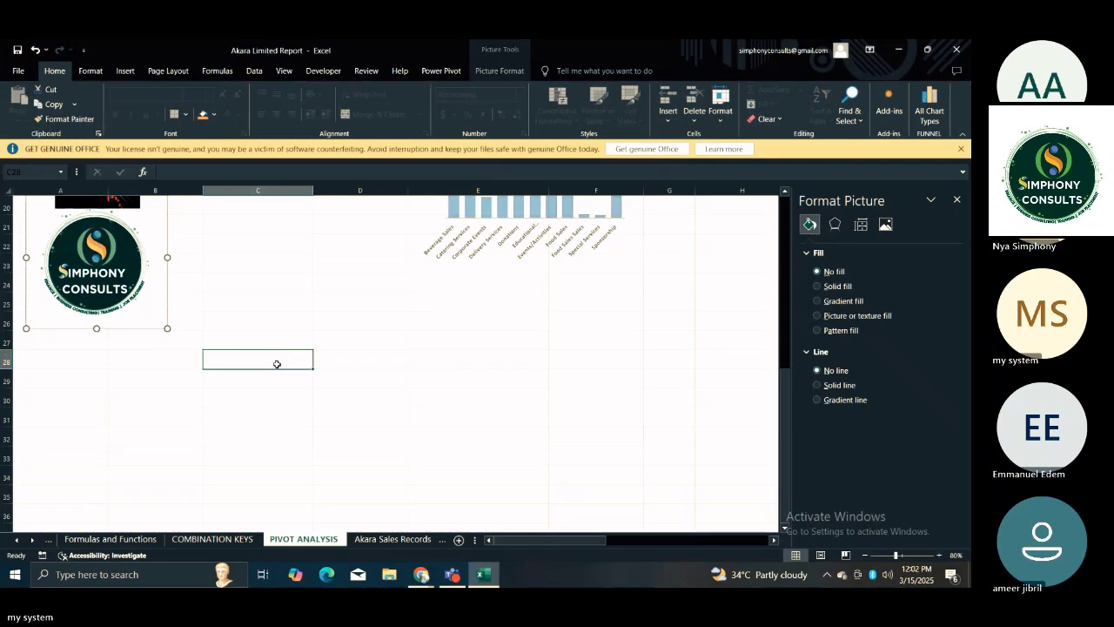
Review the column of photos and the logo beside the Sales by Category pivot table.
{"action": "key", "text": "Up"}
{"action": "key", "text": "Up"}
{"action": "key", "text": "Up"}
{"action": "key", "text": "Up"}
{"action": "key", "text": "Up"}
{"action": "key", "text": "Up"}
{"action": "key", "text": "Up"}
{"action": "key", "text": "Up"}
{"action": "key", "text": "Up"}
{"action": "key", "text": "Up"}
{"action": "key", "text": "Up"}
{"action": "key", "text": "Up"}
{"action": "key", "text": "Up"}
{"action": "key", "text": "Up"}
{"action": "key", "text": "Up"}
{"action": "key", "text": "Up"}
{"action": "key", "text": "Up"}
{"action": "key", "text": "Up"}
{"action": "key", "text": "Up"}
{"action": "key", "text": "Up"}
{"action": "key", "text": "Up"}
{"action": "key", "text": "Up"}
{"action": "key", "text": "Up"}
{"action": "key", "text": "Up"}
{"action": "key", "text": "Up"}
{"action": "key", "text": "Up"}
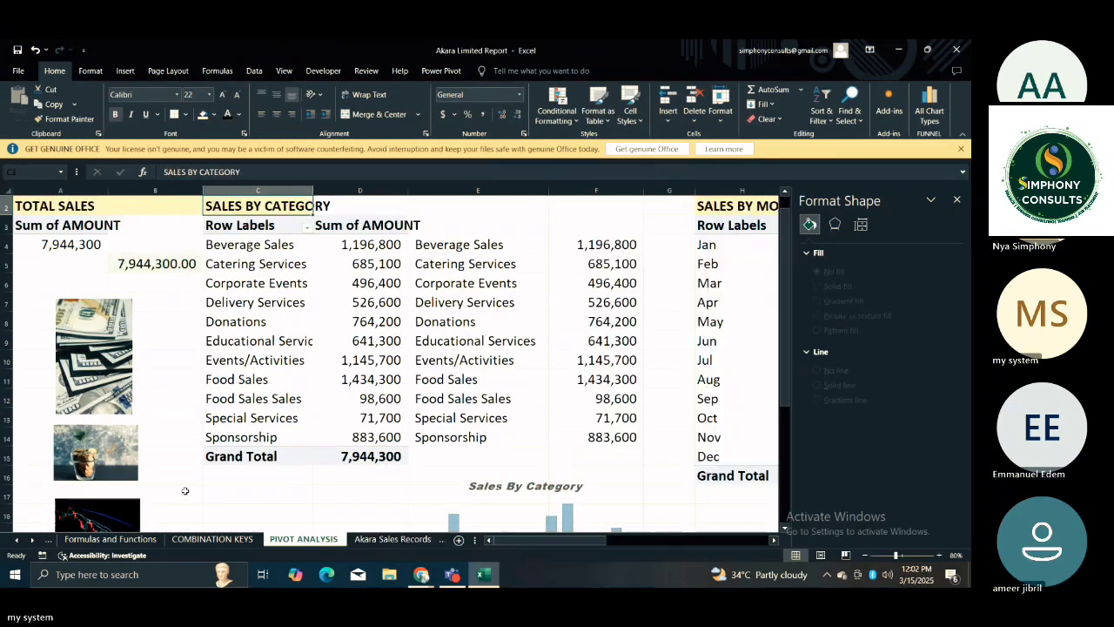
{"action": "left_click", "coordinate": [181, 419]}
{"action": "left_click", "coordinate": [251, 495]}
{"action": "key", "text": "Down"}
{"action": "key", "text": "Down"}
{"action": "key", "text": "Down"}
{"action": "key", "text": "Down"}
{"action": "key", "text": "Down"}
{"action": "key", "text": "Down"}
{"action": "key", "text": "Down"}
{"action": "key", "text": "Down"}
{"action": "key", "text": "Down"}
{"action": "key", "text": "Down"}
{"action": "key", "text": "Up"}
{"action": "key", "text": "Up"}
{"action": "key", "text": "Up"}
{"action": "key", "text": "Up"}
{"action": "key", "text": "Up"}
{"action": "key", "text": "Up"}
{"action": "key", "text": "Up"}
{"action": "key", "text": "Up"}
{"action": "key", "text": "Up"}
{"action": "key", "text": "Up"}
{"action": "key", "text": "Up"}
{"action": "key", "text": "Up"}
{"action": "key", "text": "Up"}
{"action": "key", "text": "Up"}
{"action": "key", "text": "Up"}
{"action": "key", "text": "Up"}
{"action": "key", "text": "Up"}
{"action": "key", "text": "Up"}
{"action": "key", "text": "Up"}
{"action": "key", "text": "Up"}
{"action": "key", "text": "Up"}
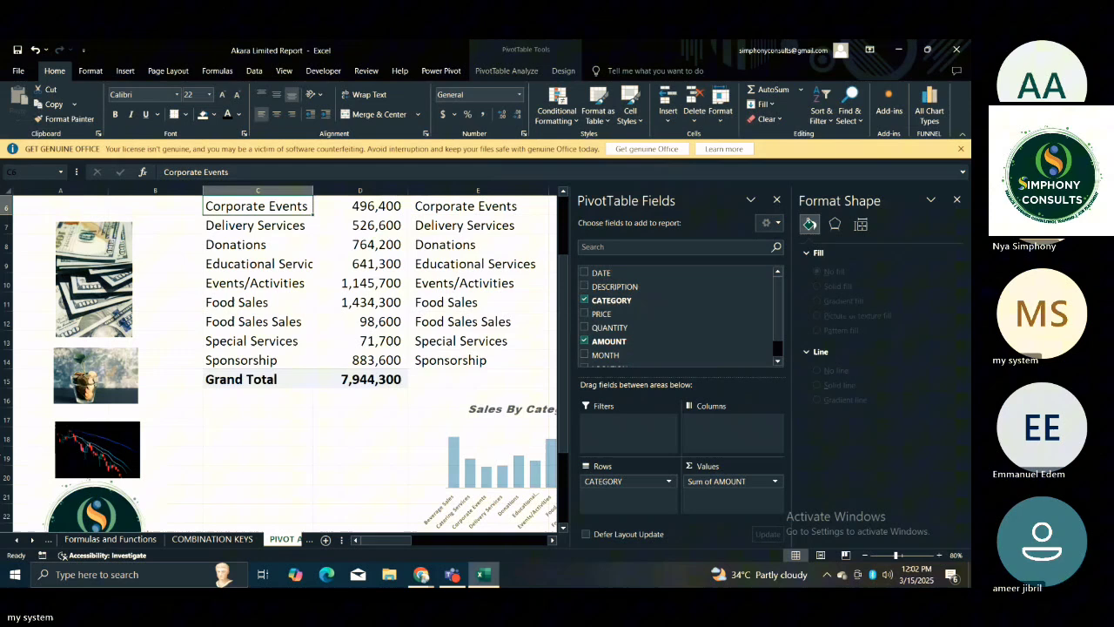
{"action": "left_click", "coordinate": [87, 317]}
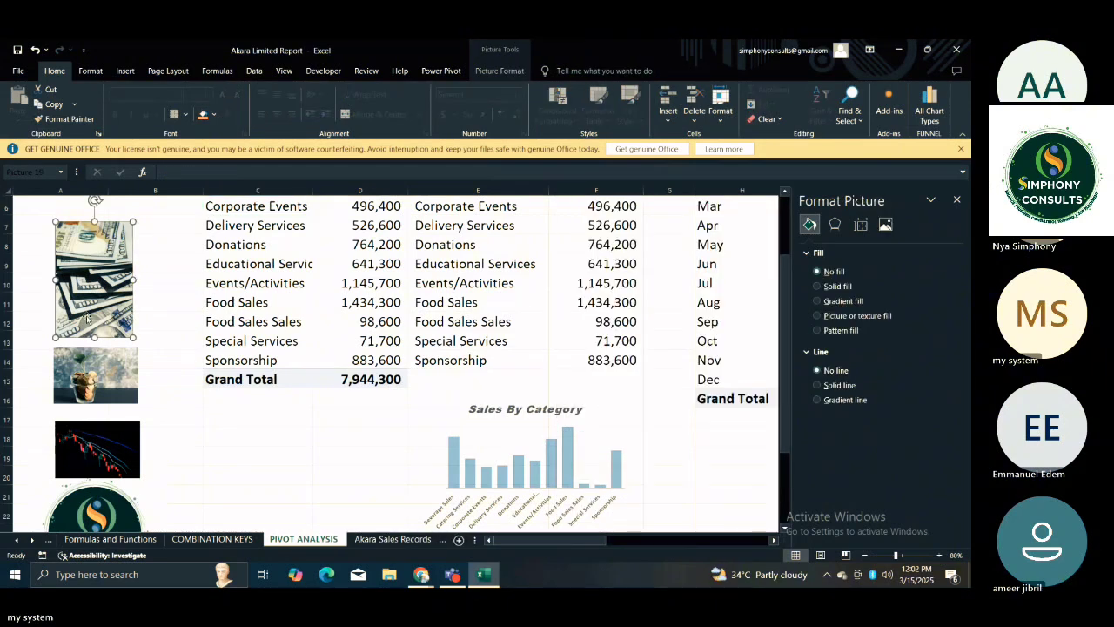
{"action": "left_click", "coordinate": [200, 458]}
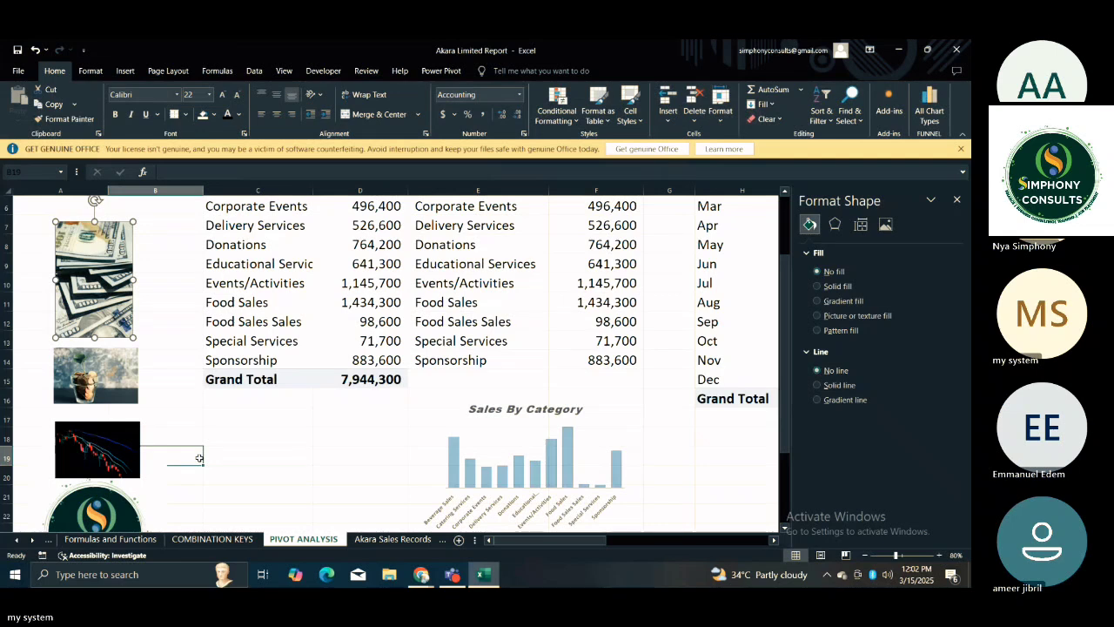
{"action": "key", "text": "Down"}
{"action": "key", "text": "Down"}
{"action": "key", "text": "Down"}
{"action": "key", "text": "Down"}
{"action": "key", "text": "Down"}
{"action": "key", "text": "Down"}
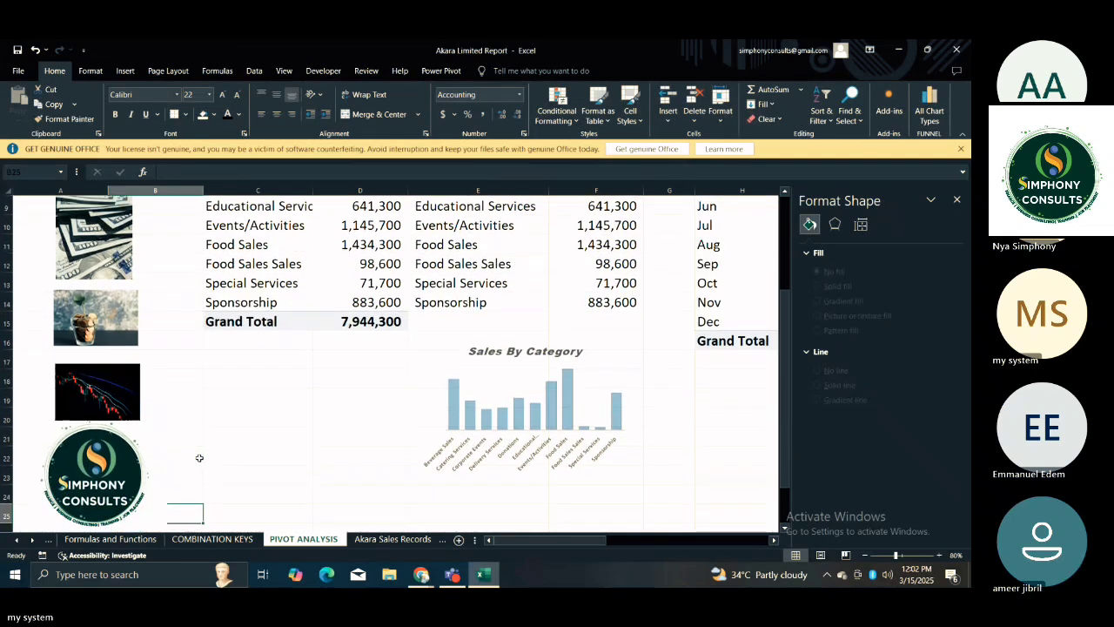
Shrink the Simphony Consults logo slightly and keep it directly below the candlestick photo, clear of it.
{"action": "left_click", "coordinate": [161, 423]}
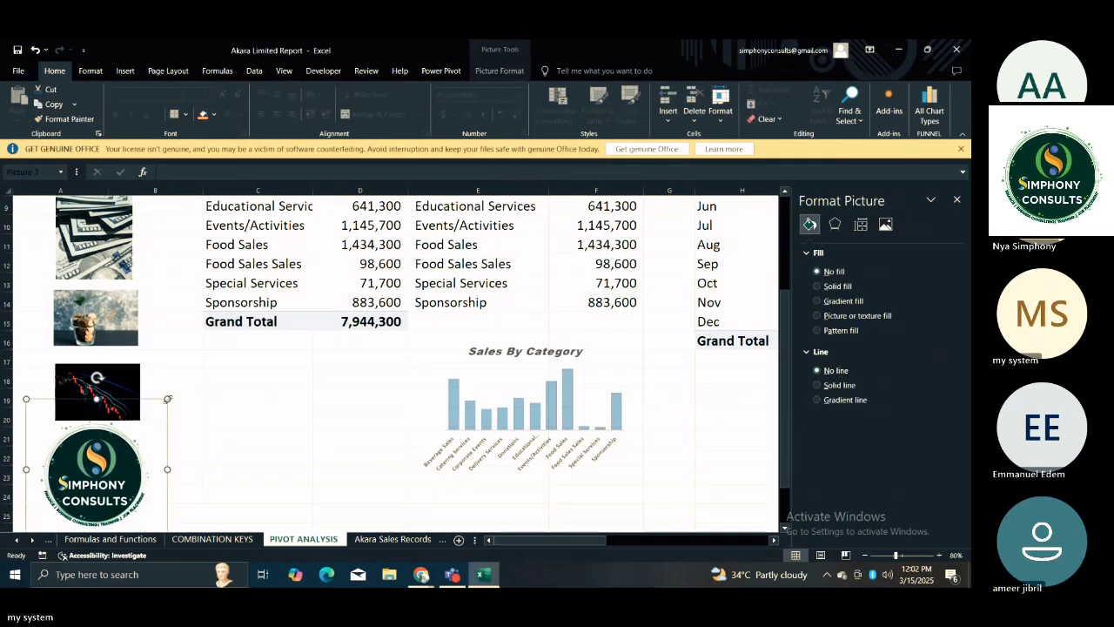
{"action": "left_click_drag", "start_coordinate": [167, 399], "coordinate": [142, 459]}
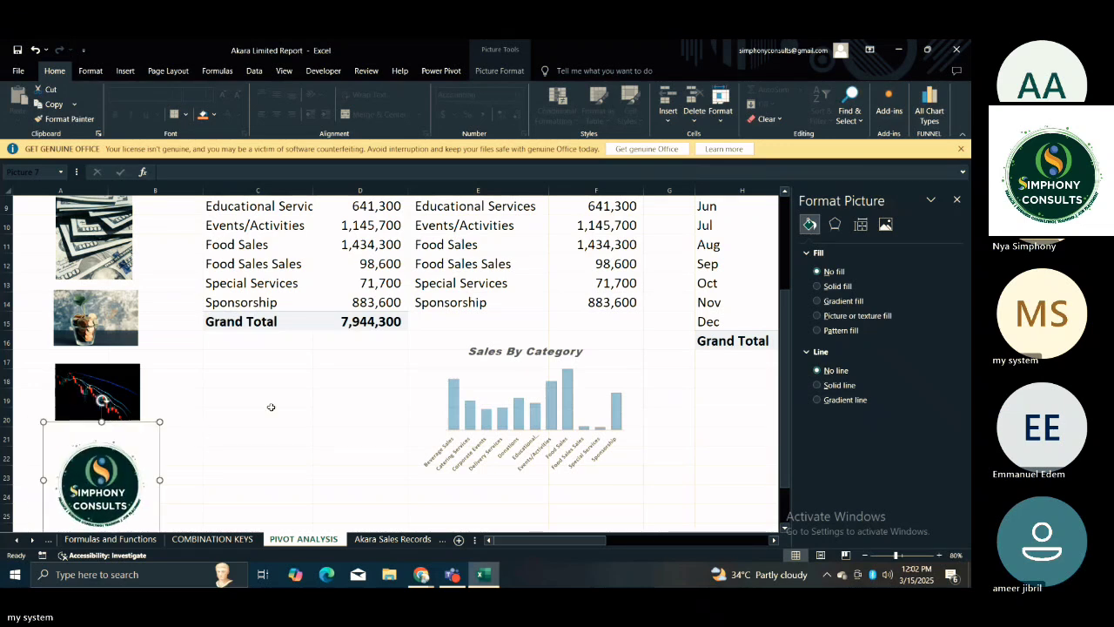
{"action": "left_click", "coordinate": [270, 407]}
Review the category, month, location and top 5 category tables and charts across the sheet, and return to its beginning.
{"action": "left_click", "coordinate": [330, 470]}
{"action": "key", "text": "Right"}
{"action": "key", "text": "Right"}
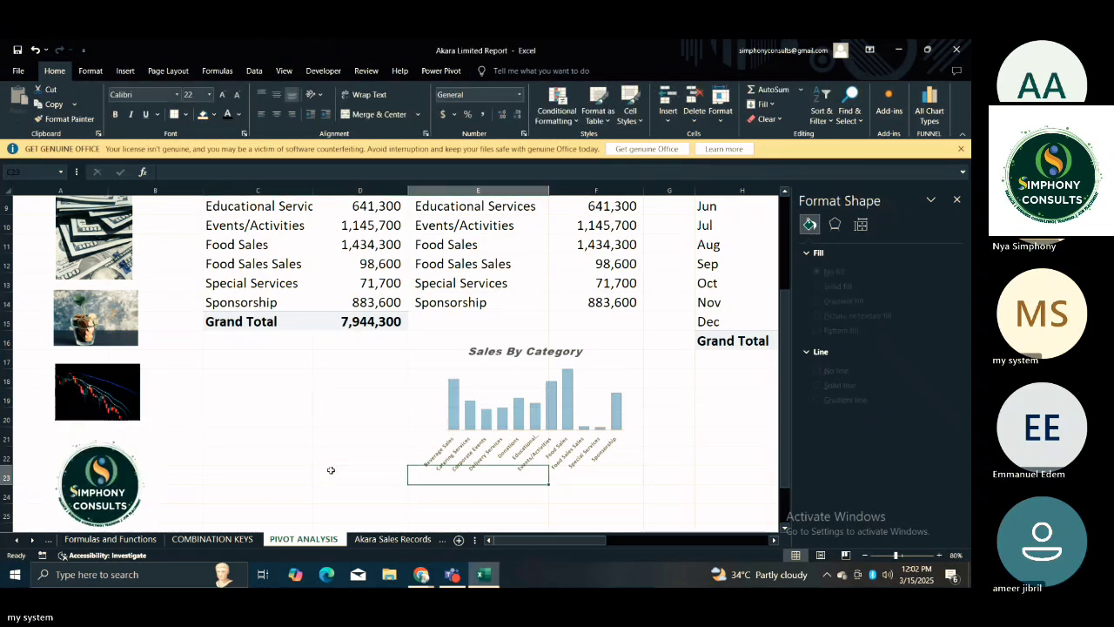
{"action": "key", "text": "Right"}
{"action": "key", "text": "Right"}
{"action": "key", "text": "Right"}
{"action": "key", "text": "Right"}
{"action": "key", "text": "Right"}
{"action": "key", "text": "Right"}
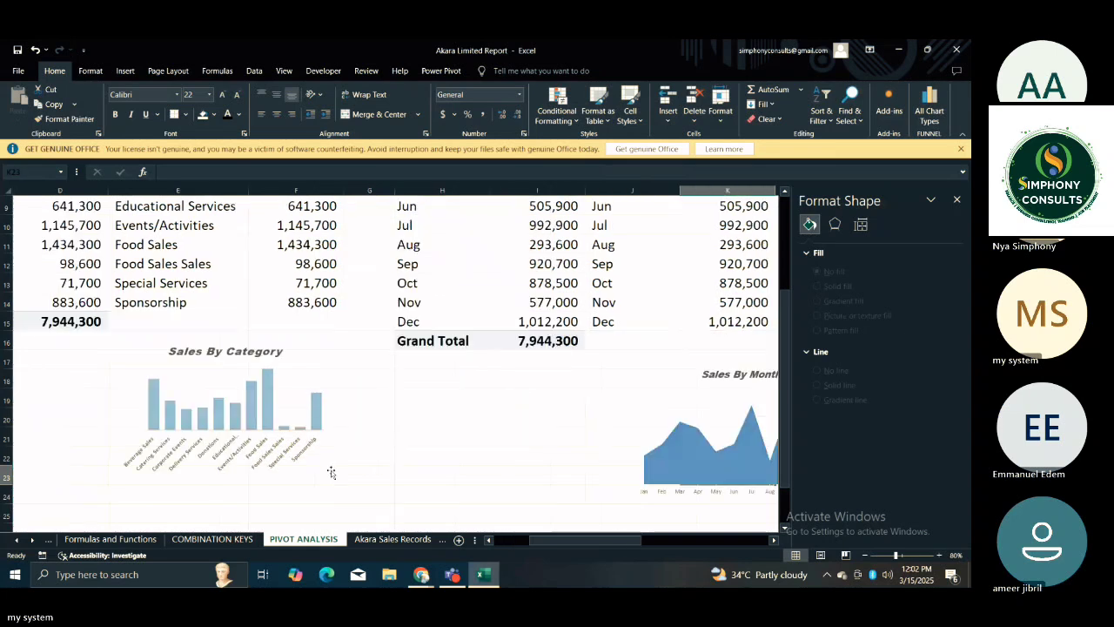
{"action": "key", "text": "Right"}
{"action": "key", "text": "Right"}
{"action": "key", "text": "Right"}
{"action": "key", "text": "Right"}
{"action": "key", "text": "Right"}
{"action": "key", "text": "Right"}
{"action": "key", "text": "Right"}
{"action": "key", "text": "Right"}
{"action": "key", "text": "Right"}
{"action": "key", "text": "Right"}
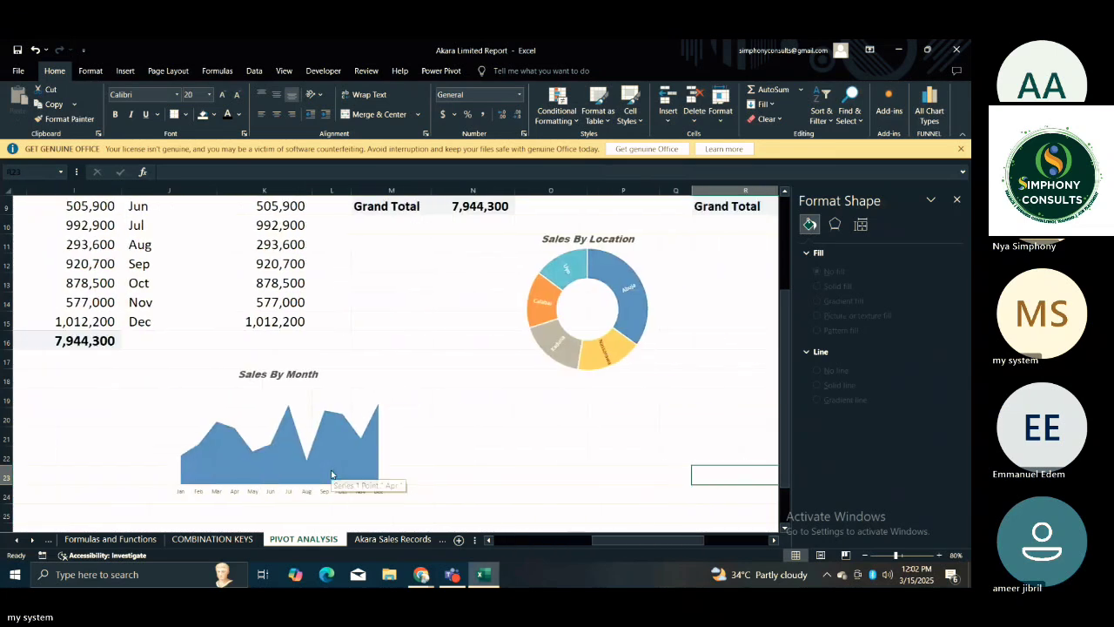
{"action": "key", "text": "Right"}
{"action": "key", "text": "Right"}
{"action": "key", "text": "Right"}
{"action": "key", "text": "Up"}
{"action": "key", "text": "Up"}
{"action": "key", "text": "Up"}
{"action": "key", "text": "Up"}
{"action": "key", "text": "Up"}
{"action": "key", "text": "Up"}
{"action": "key", "text": "Up"}
{"action": "key", "text": "Up"}
{"action": "key", "text": "Up"}
{"action": "key", "text": "Up"}
{"action": "key", "text": "Up"}
{"action": "key", "text": "Up"}
{"action": "key", "text": "Up"}
{"action": "key", "text": "Up"}
{"action": "key", "text": "Up"}
{"action": "key", "text": "Up"}
{"action": "key", "text": "Up"}
{"action": "key", "text": "Up"}
{"action": "key", "text": "Up"}
{"action": "key", "text": "Up"}
{"action": "key", "text": "Up"}
{"action": "key", "text": "Up"}
{"action": "key", "text": "Left"}
{"action": "key", "text": "Left"}
{"action": "key", "text": "Left"}
{"action": "key", "text": "Left"}
{"action": "key", "text": "Left"}
{"action": "key", "text": "Left"}
{"action": "key", "text": "Left"}
{"action": "key", "text": "Left"}
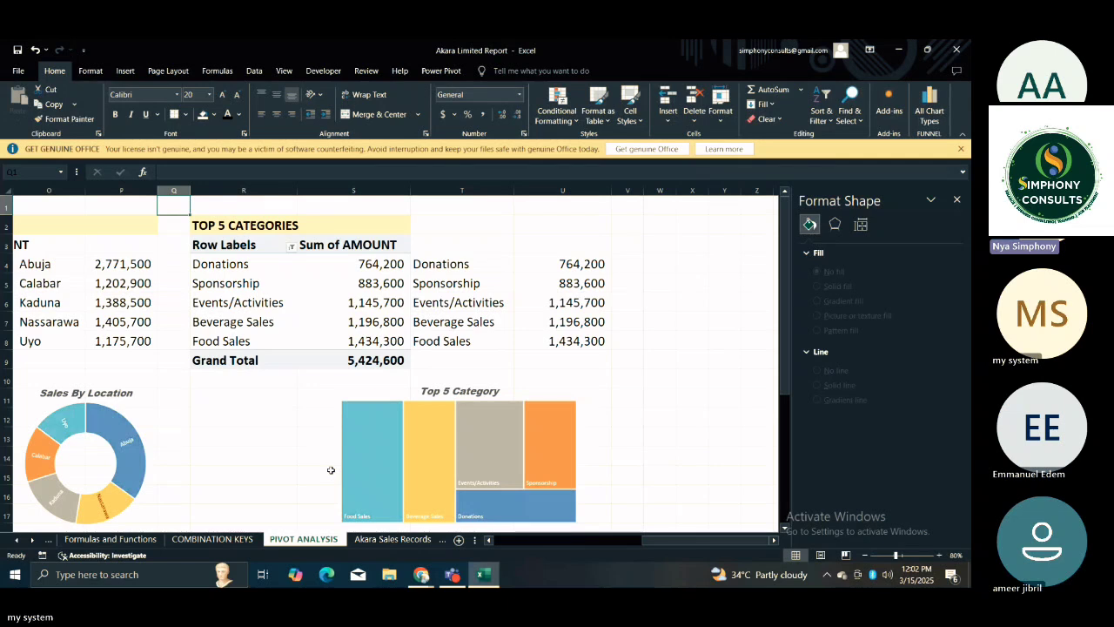
{"action": "key", "text": "Left"}
{"action": "key", "text": "Left"}
{"action": "key", "text": "Left"}
{"action": "key", "text": "Left"}
{"action": "key", "text": "Left"}
{"action": "key", "text": "Left"}
{"action": "key", "text": "Left"}
{"action": "key", "text": "Left"}
{"action": "key", "text": "Left"}
{"action": "key", "text": "Left"}
{"action": "key", "text": "Left"}
{"action": "key", "text": "Left"}
{"action": "key", "text": "Left"}
{"action": "key", "text": "Left"}
{"action": "key", "text": "Left"}
{"action": "key", "text": "Left"}
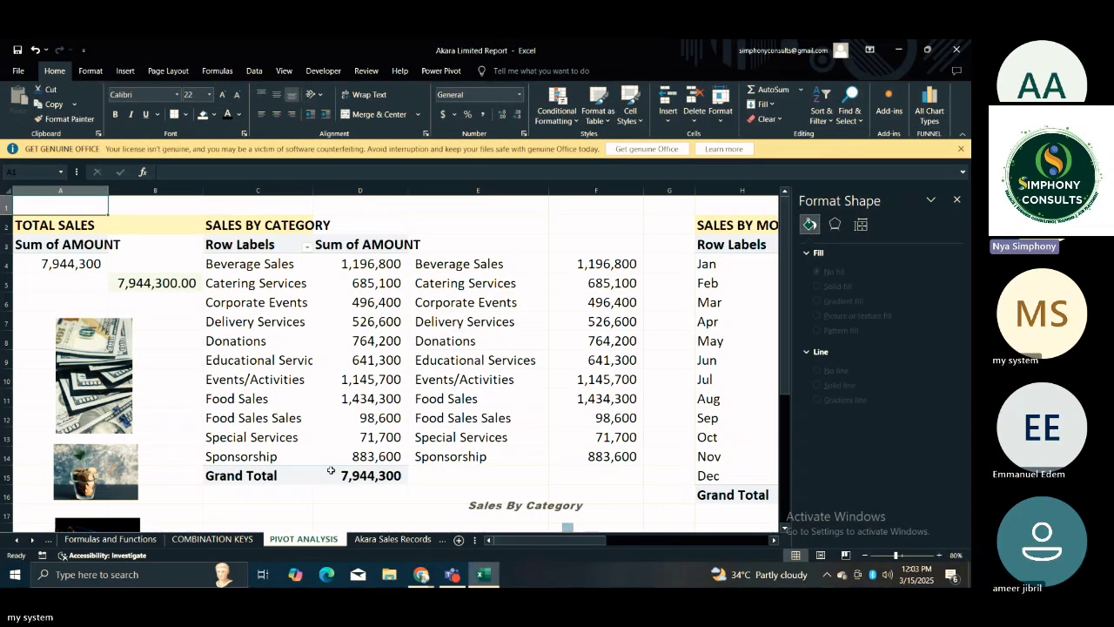
{"action": "left_click", "coordinate": [622, 207]}
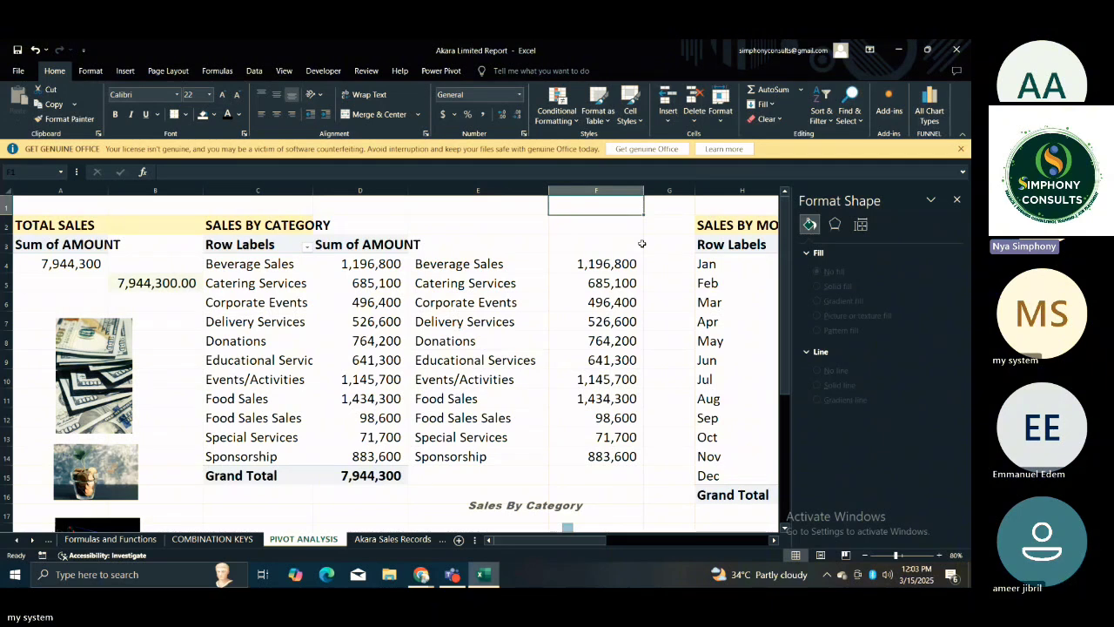
{"action": "left_click", "coordinate": [572, 250]}
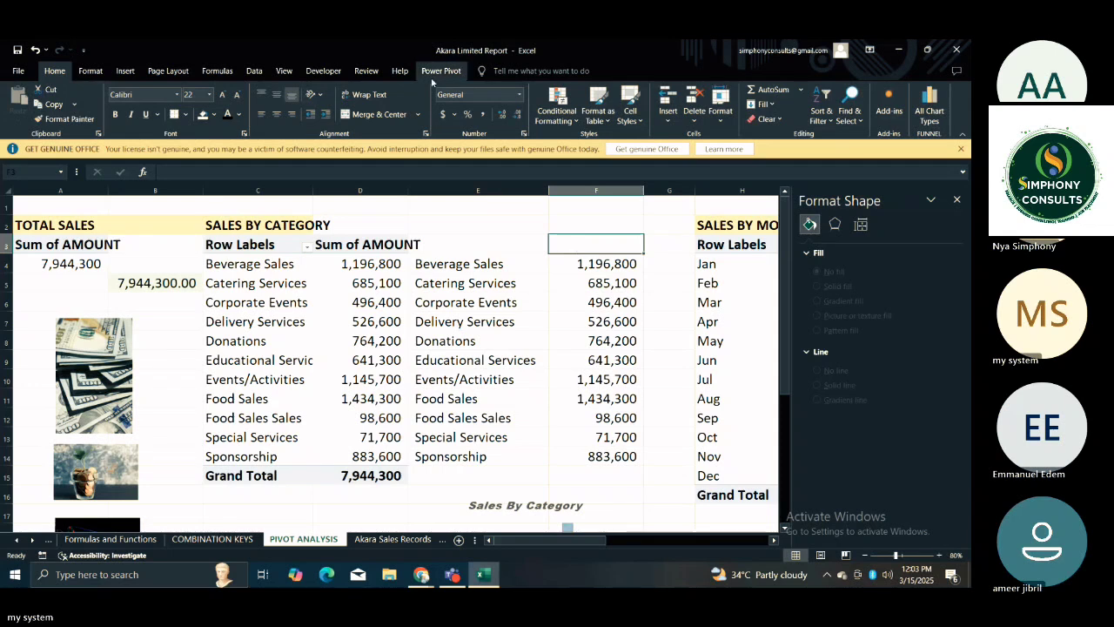
{"action": "left_click", "coordinate": [125, 70]}
{"action": "left_click", "coordinate": [570, 103]}
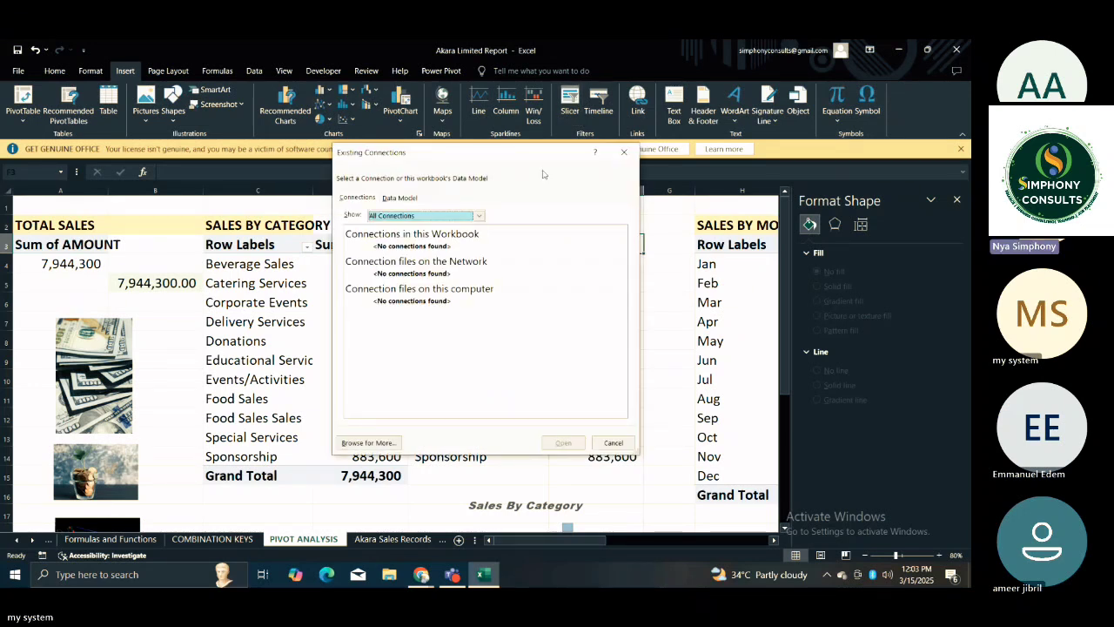
{"action": "left_click", "coordinate": [623, 152]}
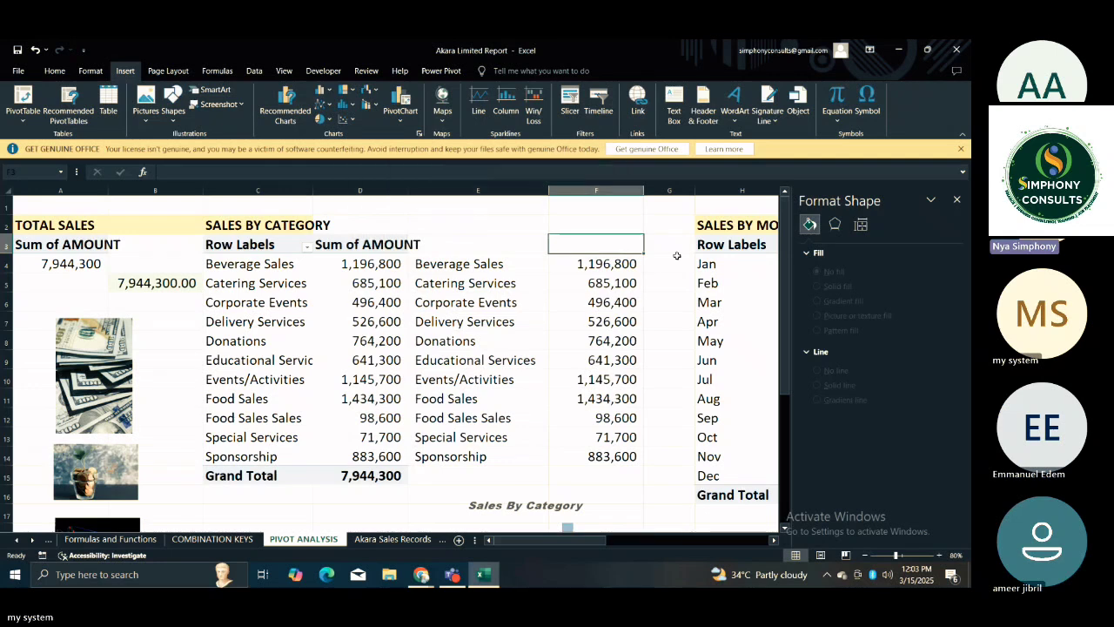
Look through the Sales by Category, Sales by Location and Sales by Month tables and their linked copies.
{"action": "left_click", "coordinate": [632, 305]}
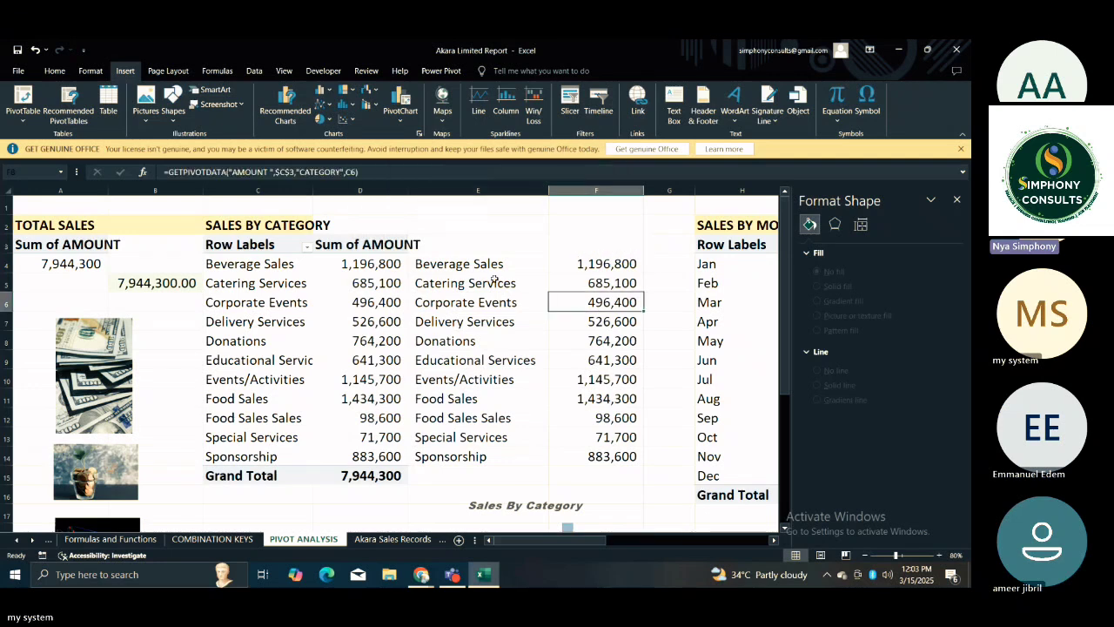
{"action": "left_click", "coordinate": [442, 267]}
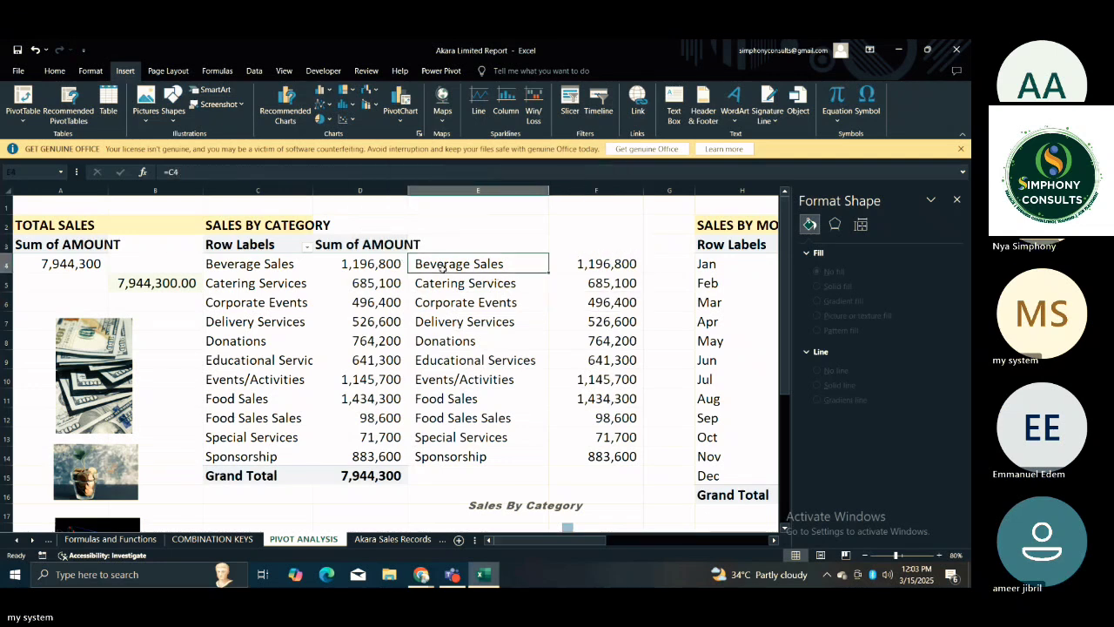
{"action": "key", "text": "Right"}
{"action": "key", "text": "Right"}
{"action": "key", "text": "Right"}
{"action": "key", "text": "Right"}
{"action": "key", "text": "Right"}
{"action": "key", "text": "Right"}
{"action": "key", "text": "Right"}
{"action": "key", "text": "Right"}
{"action": "key", "text": "Right"}
{"action": "key", "text": "Right"}
{"action": "key", "text": "Right"}
{"action": "key", "text": "Right"}
{"action": "key", "text": "Right"}
{"action": "key", "text": "Left"}
{"action": "key", "text": "Left"}
{"action": "key", "text": "Left"}
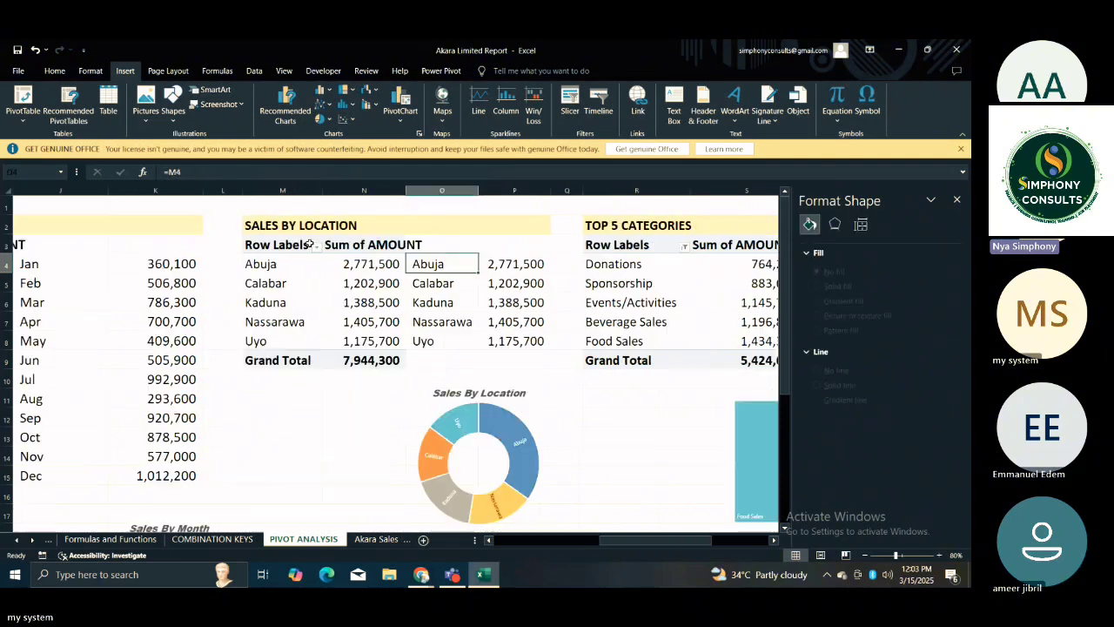
{"action": "left_click", "coordinate": [56, 250]}
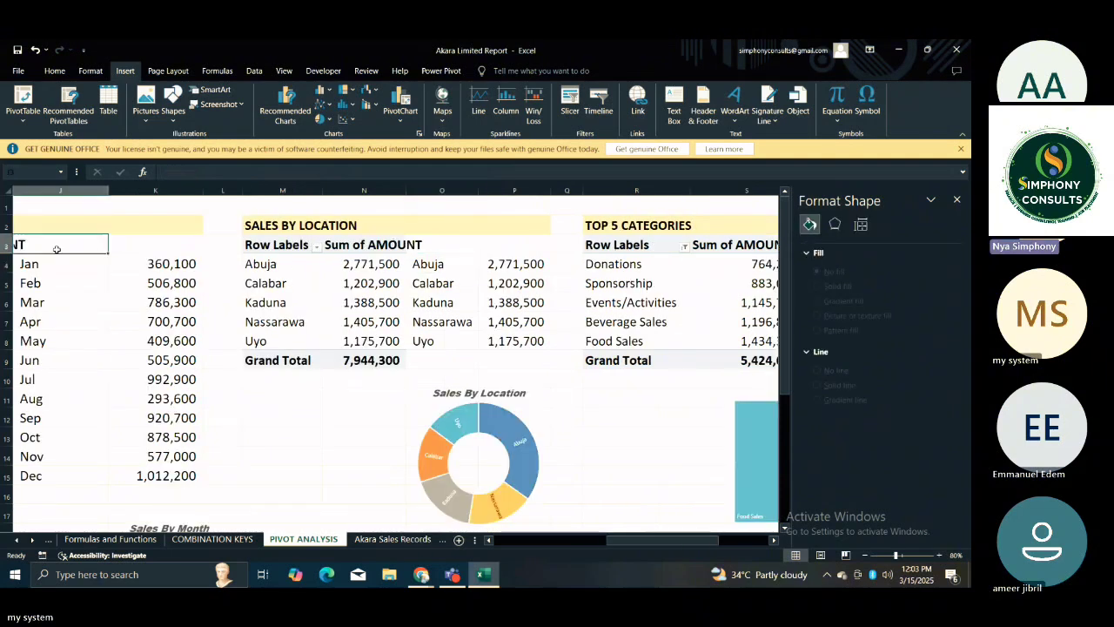
{"action": "key", "text": "Left"}
{"action": "key", "text": "Left"}
{"action": "key", "text": "Left"}
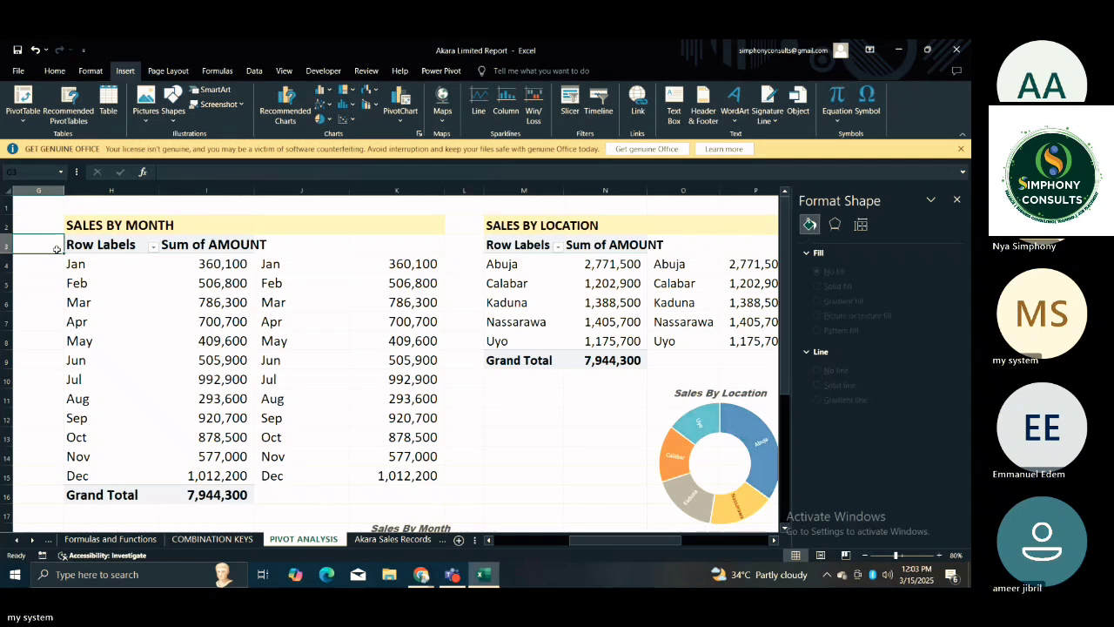
{"action": "left_click_drag", "start_coordinate": [56, 249], "coordinate": [235, 301]}
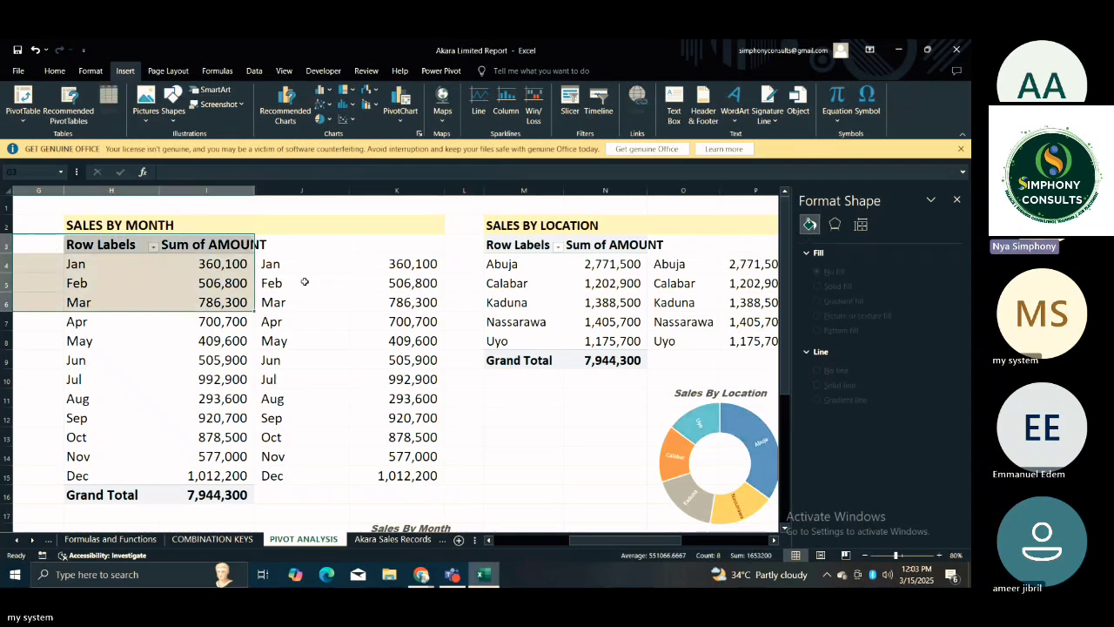
{"action": "left_click", "coordinate": [303, 281]}
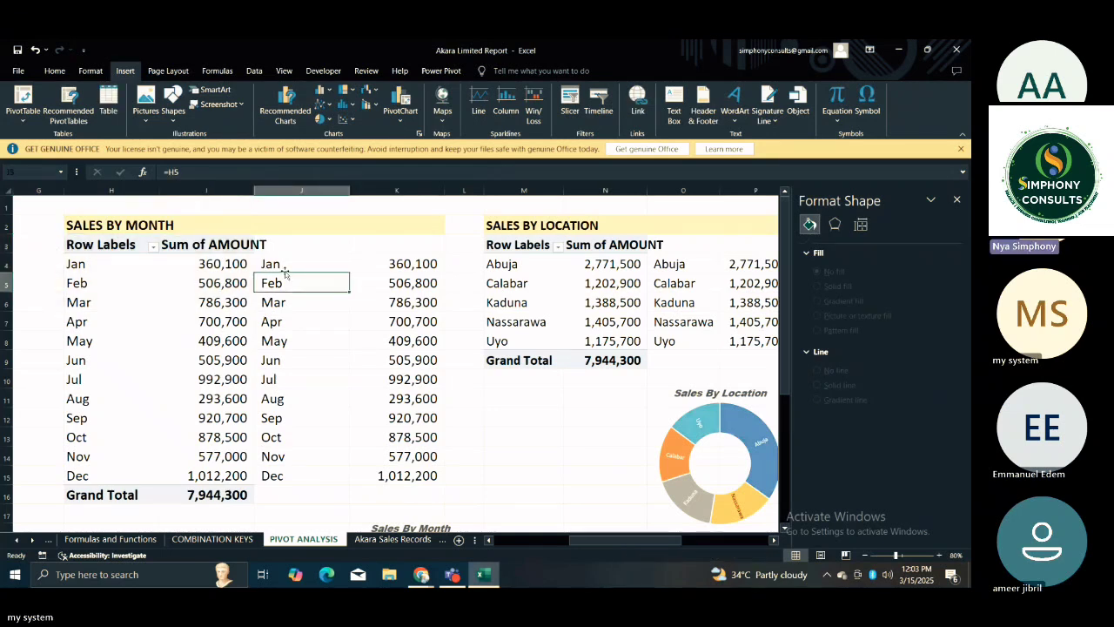
Insert slicers for CATEGORY, MONTH and LOCATION from the Sales by Month pivot table.
{"action": "left_click_drag", "start_coordinate": [76, 247], "coordinate": [241, 494]}
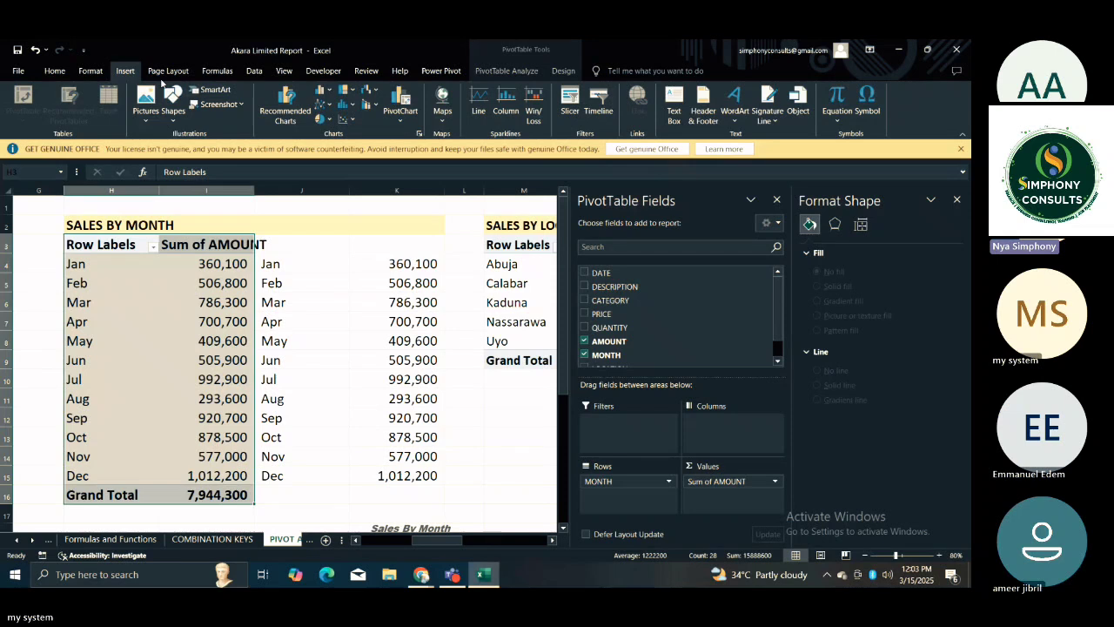
{"action": "left_click", "coordinate": [562, 100]}
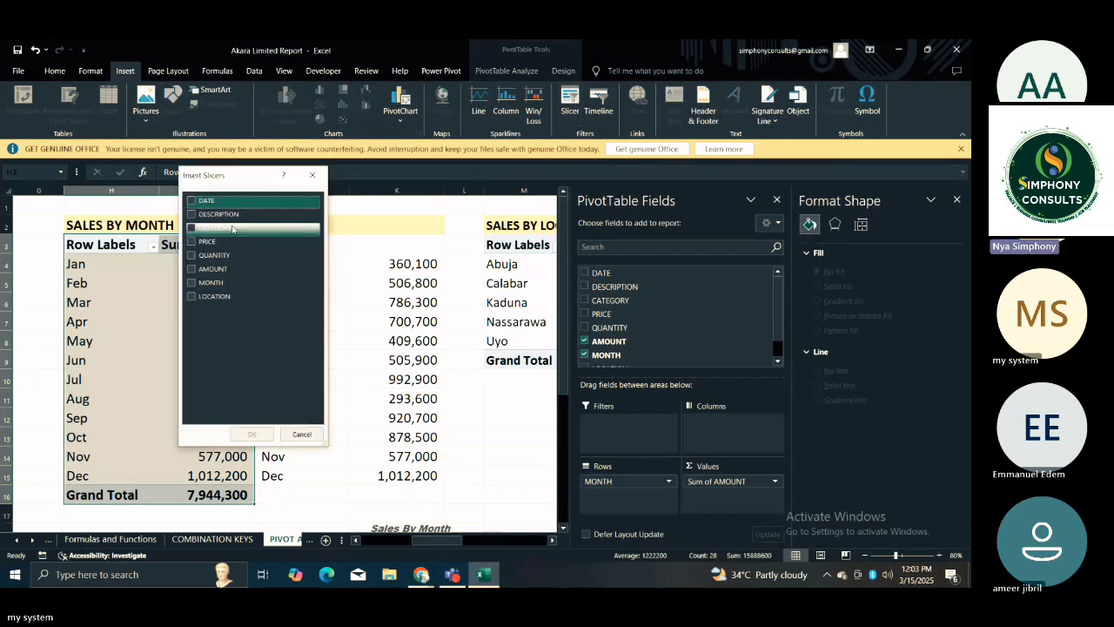
{"action": "left_click", "coordinate": [192, 285]}
{"action": "left_click", "coordinate": [192, 227]}
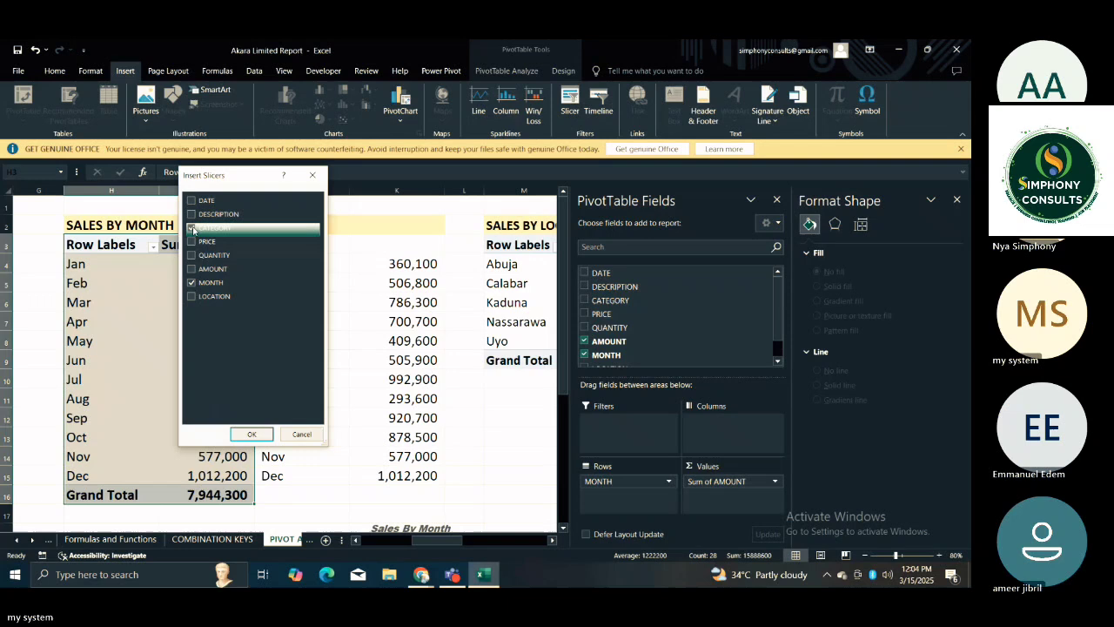
{"action": "left_click", "coordinate": [192, 297]}
{"action": "left_click", "coordinate": [190, 297]}
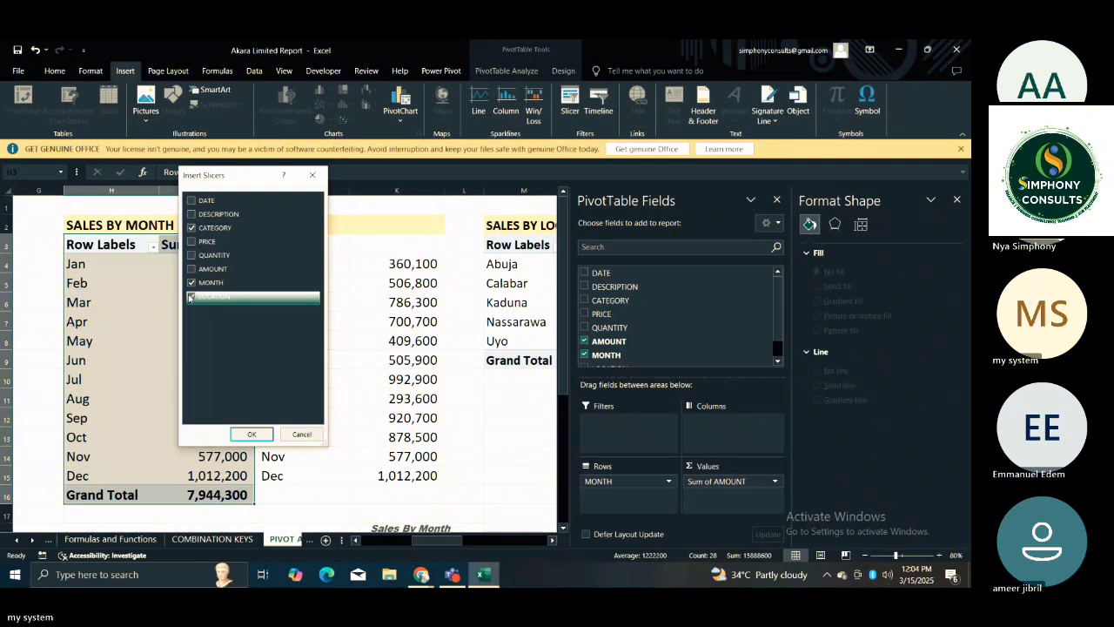
{"action": "left_click", "coordinate": [251, 434]}
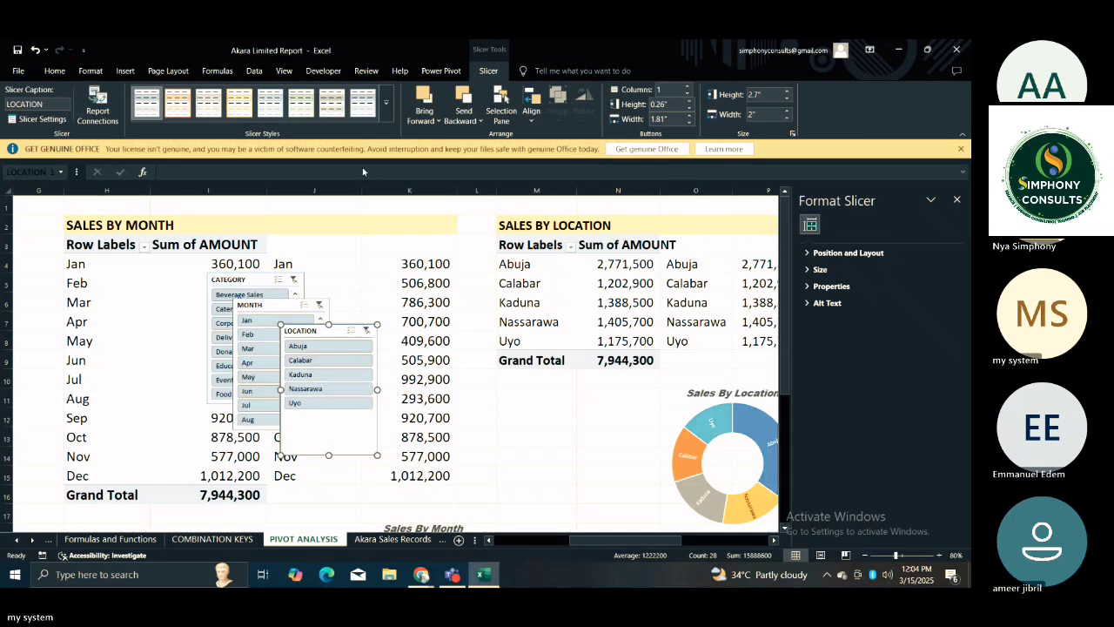
Apply the dark green slicer style to the LOCATION, MONTH and CATEGORY slicers.
{"action": "left_click", "coordinate": [386, 102]}
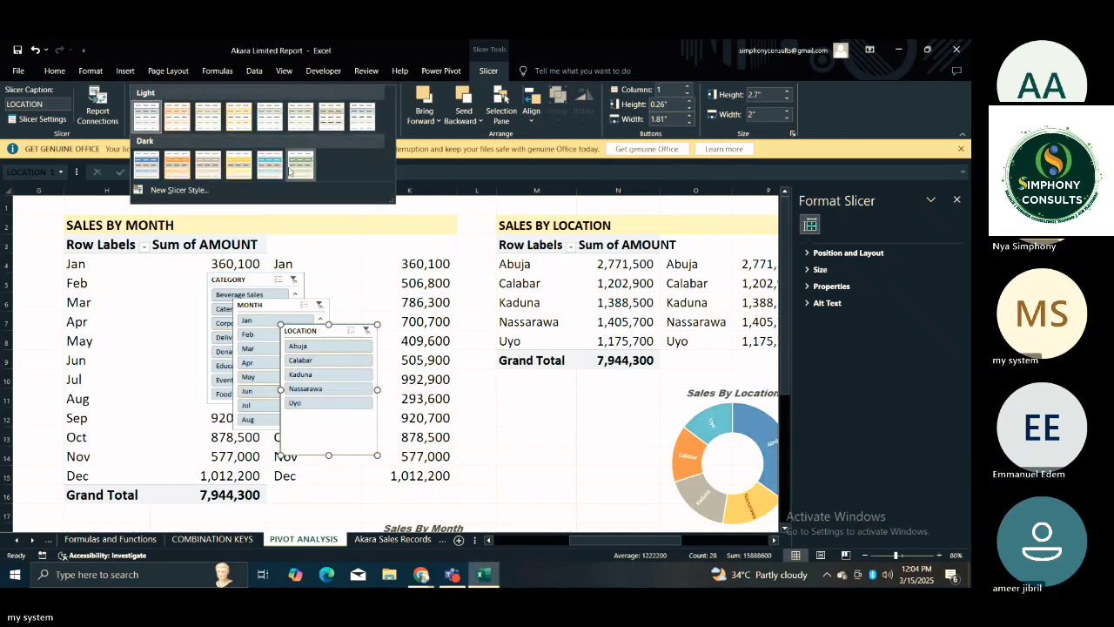
{"action": "left_click", "coordinate": [301, 168]}
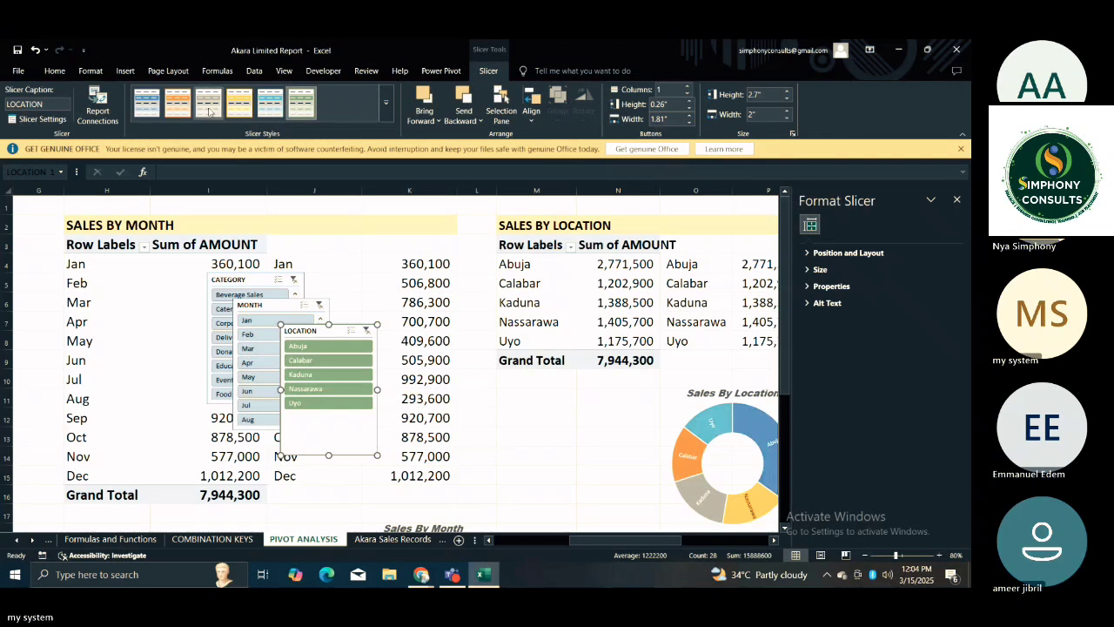
{"action": "left_click", "coordinate": [261, 305]}
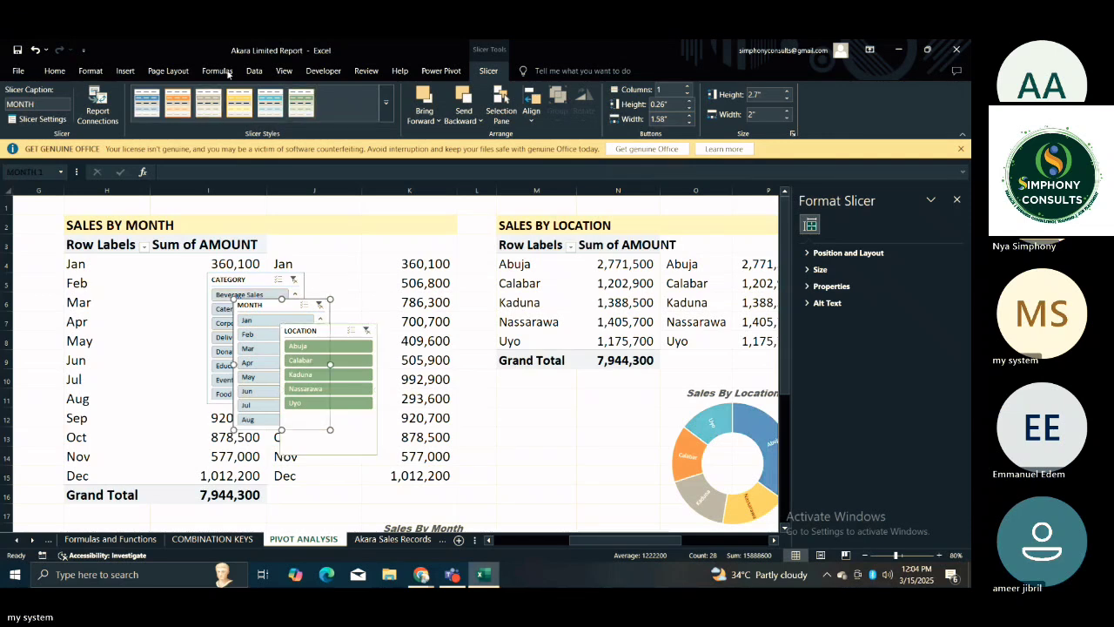
{"action": "left_click", "coordinate": [301, 102]}
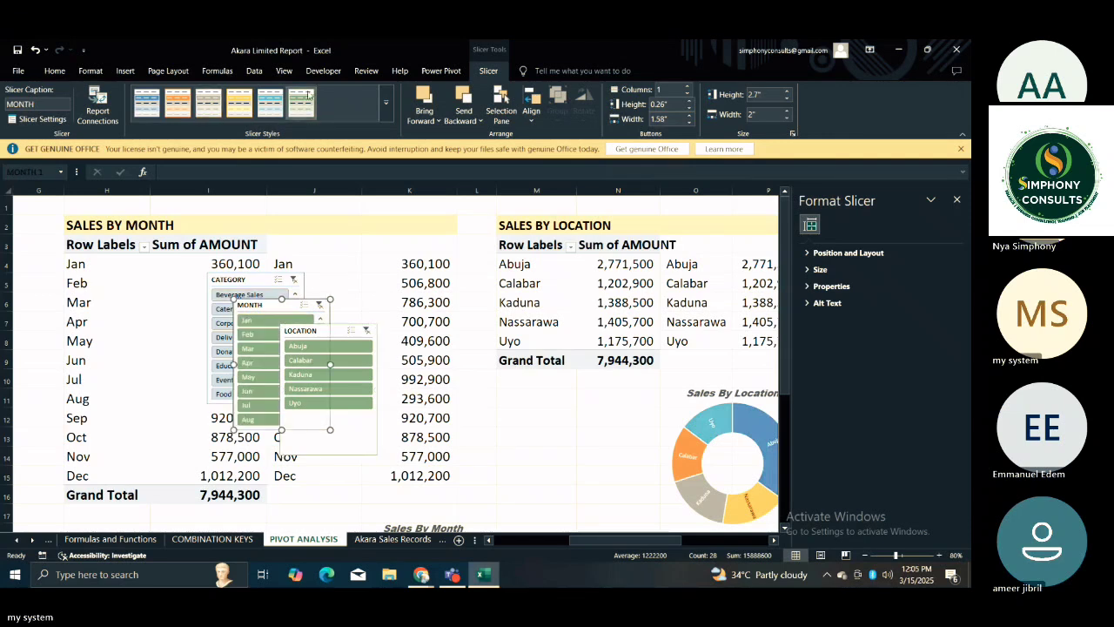
{"action": "left_click", "coordinate": [253, 277]}
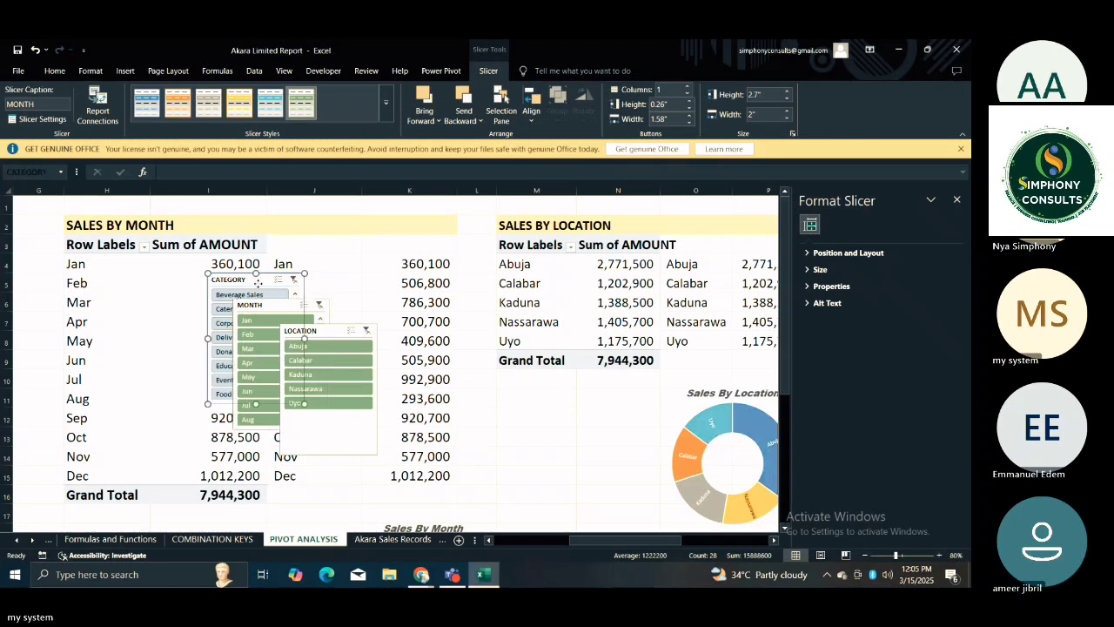
{"action": "left_click", "coordinate": [303, 101]}
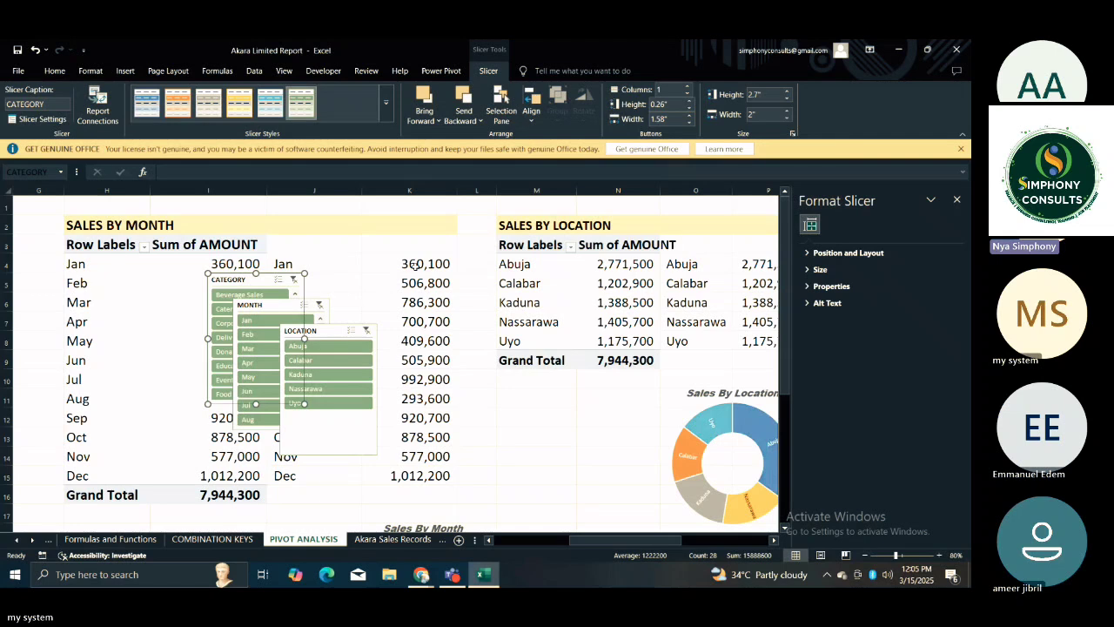
Move the LOCATION slicer clear of the other two, test it by filtering to Abuja, and clear the filter.
{"action": "left_click", "coordinate": [413, 301]}
{"action": "left_click_drag", "start_coordinate": [328, 331], "coordinate": [385, 257]}
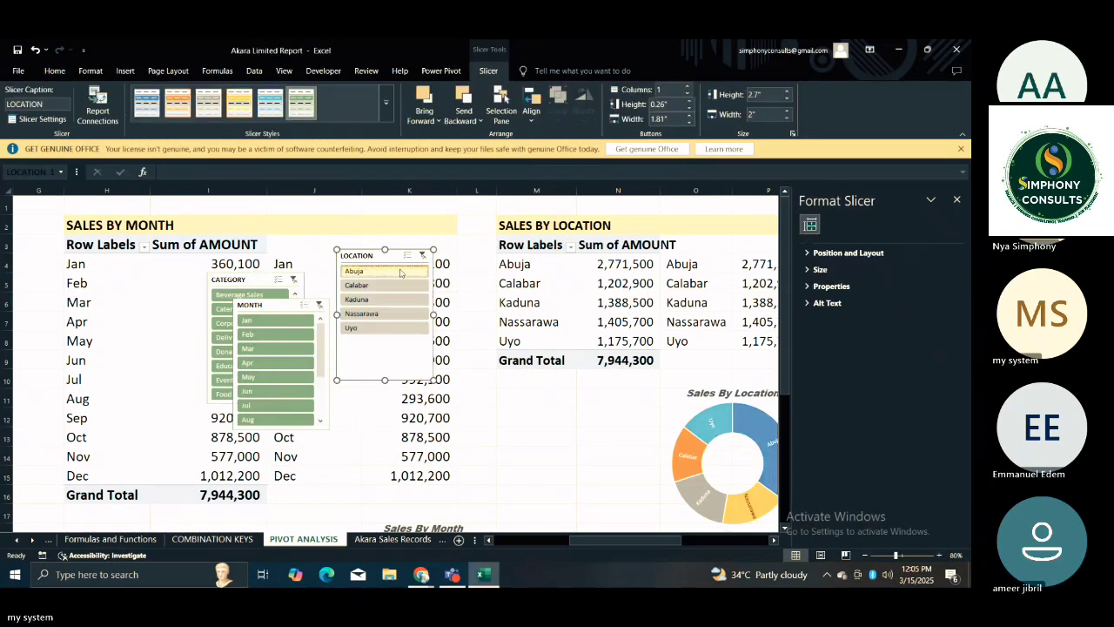
{"action": "left_click", "coordinate": [400, 272]}
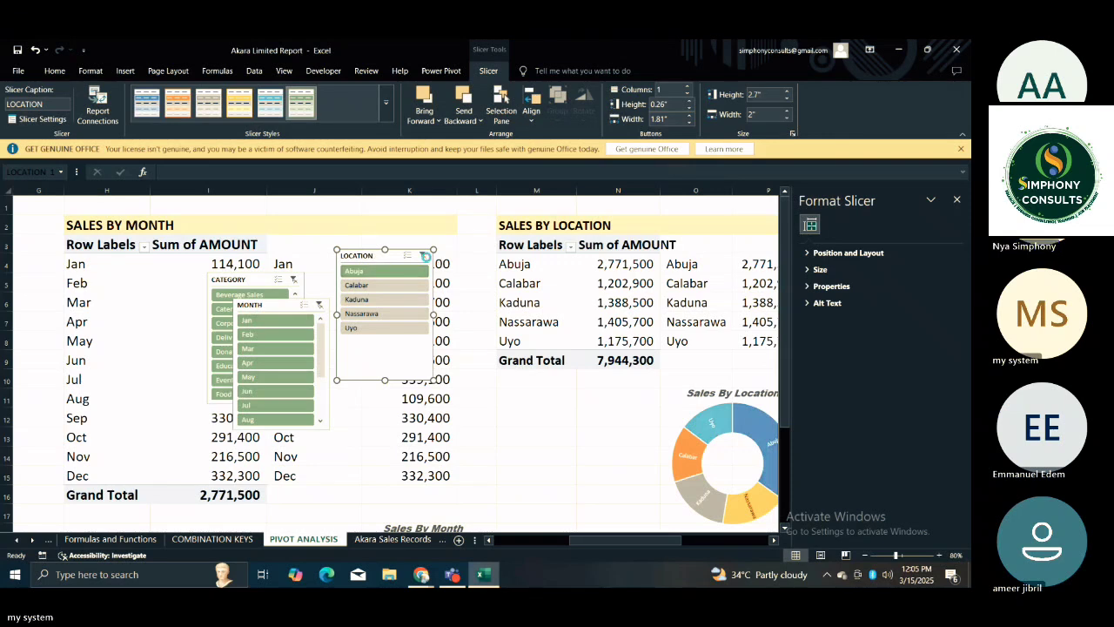
{"action": "left_click", "coordinate": [426, 255]}
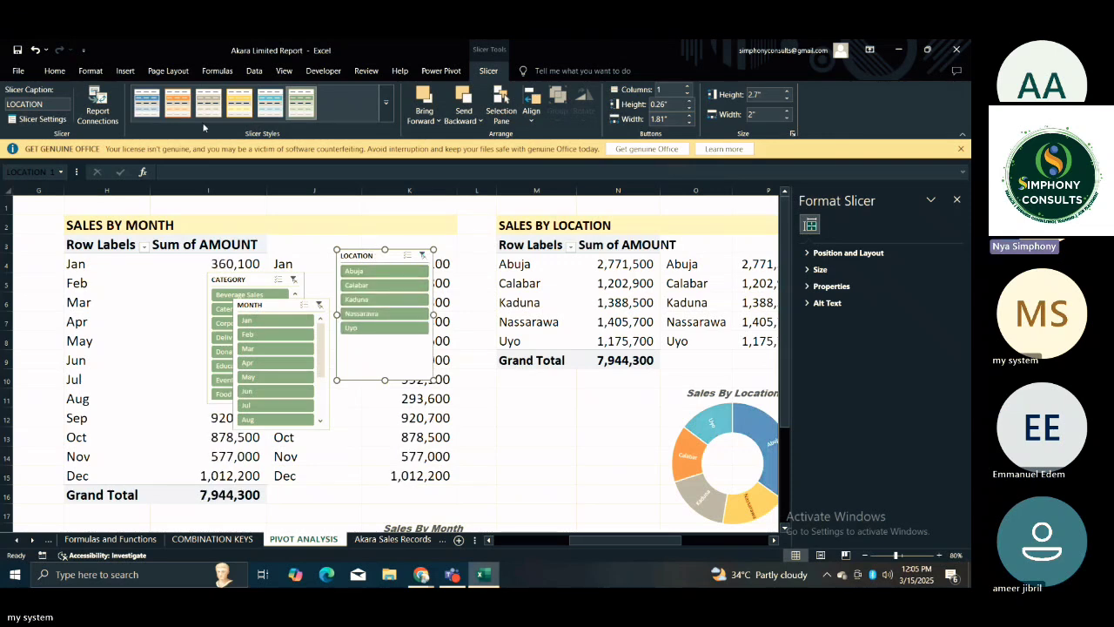
Arrange the LOCATION slicer in 5 columns and resize it to about 3.88" wide and 0.98" high.
{"action": "left_click", "coordinate": [670, 91]}
{"action": "type", "text": "5"}
{"action": "key", "text": "Return"}
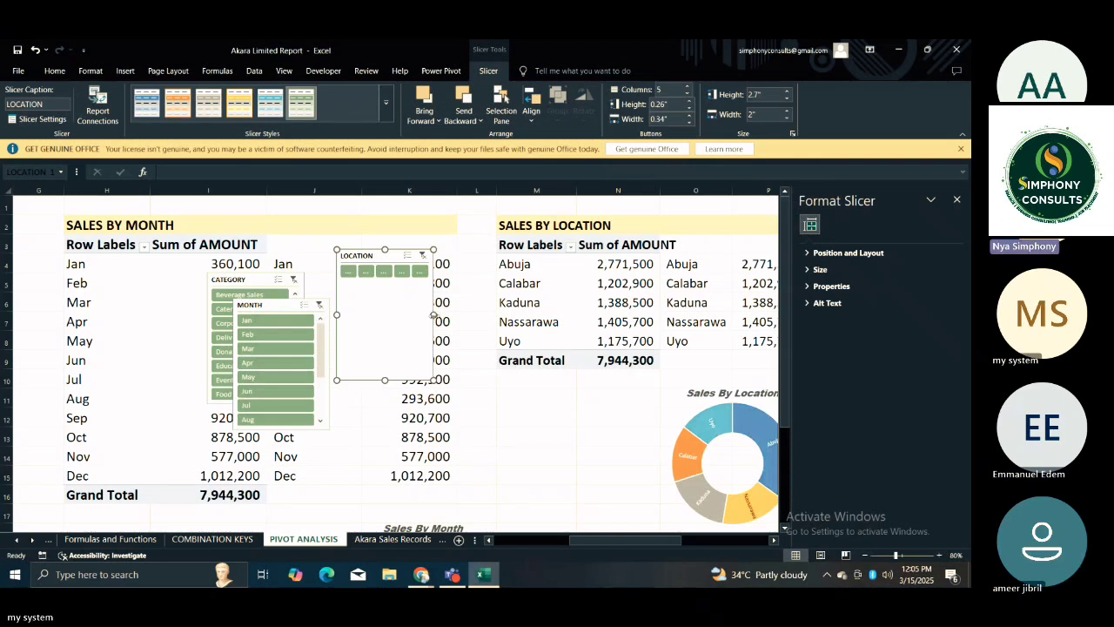
{"action": "left_click_drag", "start_coordinate": [436, 312], "coordinate": [524, 312]}
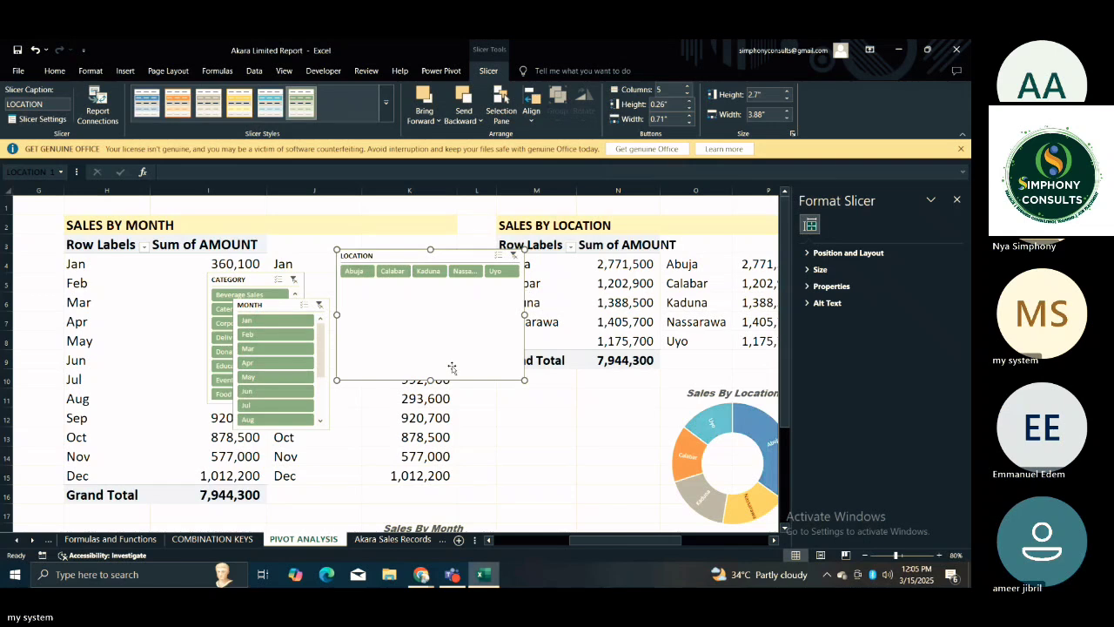
{"action": "left_click_drag", "start_coordinate": [433, 380], "coordinate": [417, 294]}
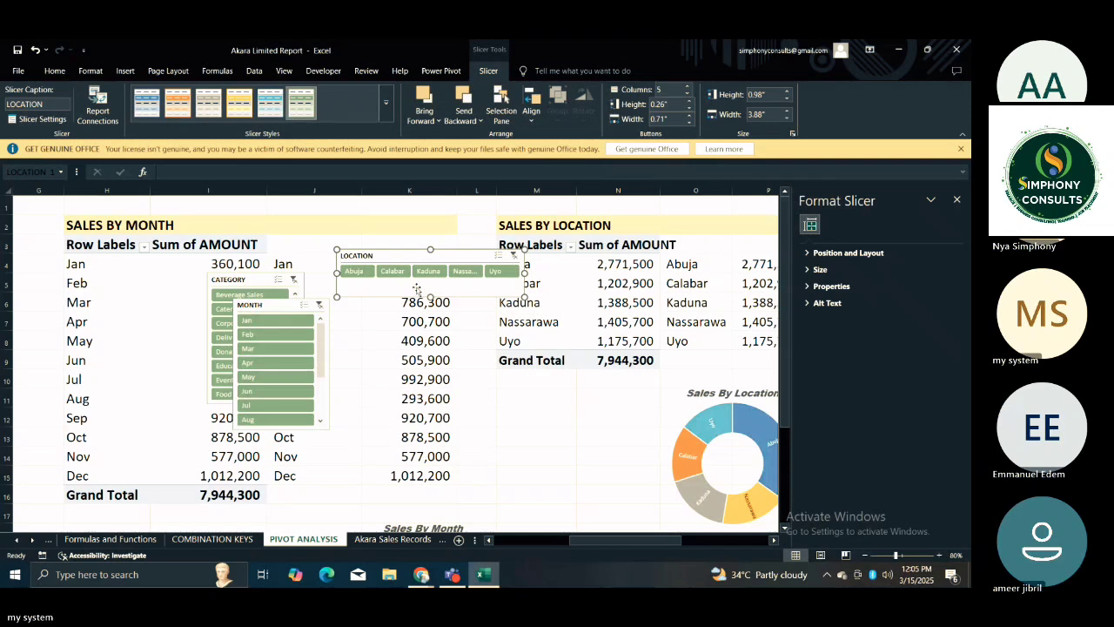
Line up the LOCATION, MONTH and CATEGORY slicers side by side, in that order, just below the Sales by Month pivot table.
{"action": "left_click_drag", "start_coordinate": [429, 297], "coordinate": [558, 473]}
{"action": "left_click_drag", "start_coordinate": [293, 304], "coordinate": [558, 389]}
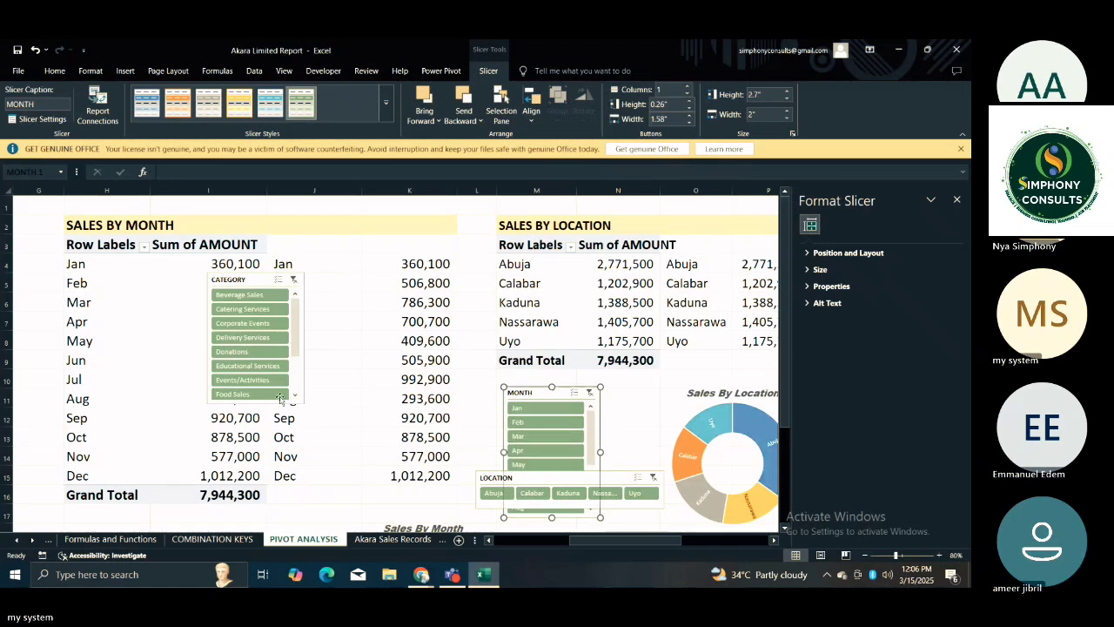
{"action": "left_click_drag", "start_coordinate": [280, 398], "coordinate": [293, 500]}
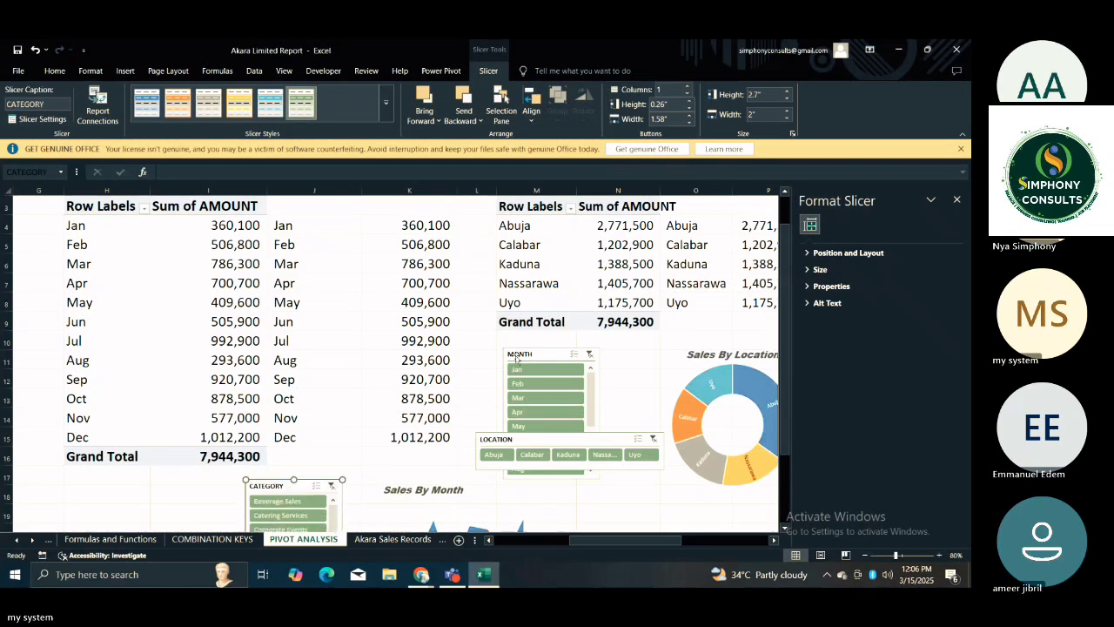
{"action": "left_click_drag", "start_coordinate": [519, 355], "coordinate": [154, 484]}
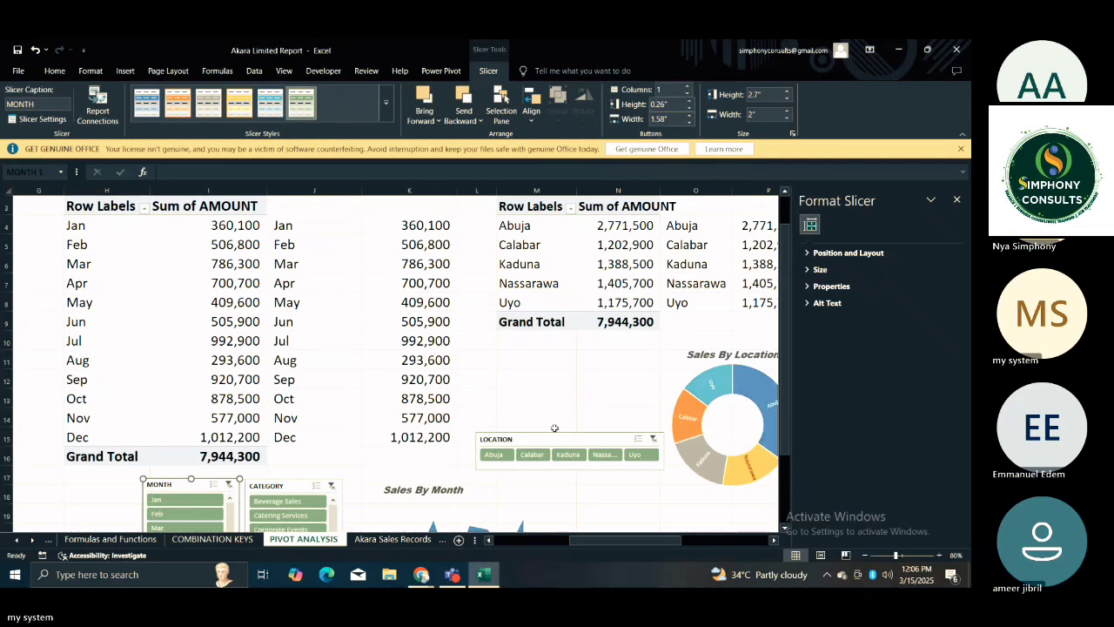
{"action": "left_click_drag", "start_coordinate": [558, 442], "coordinate": [18, 493]}
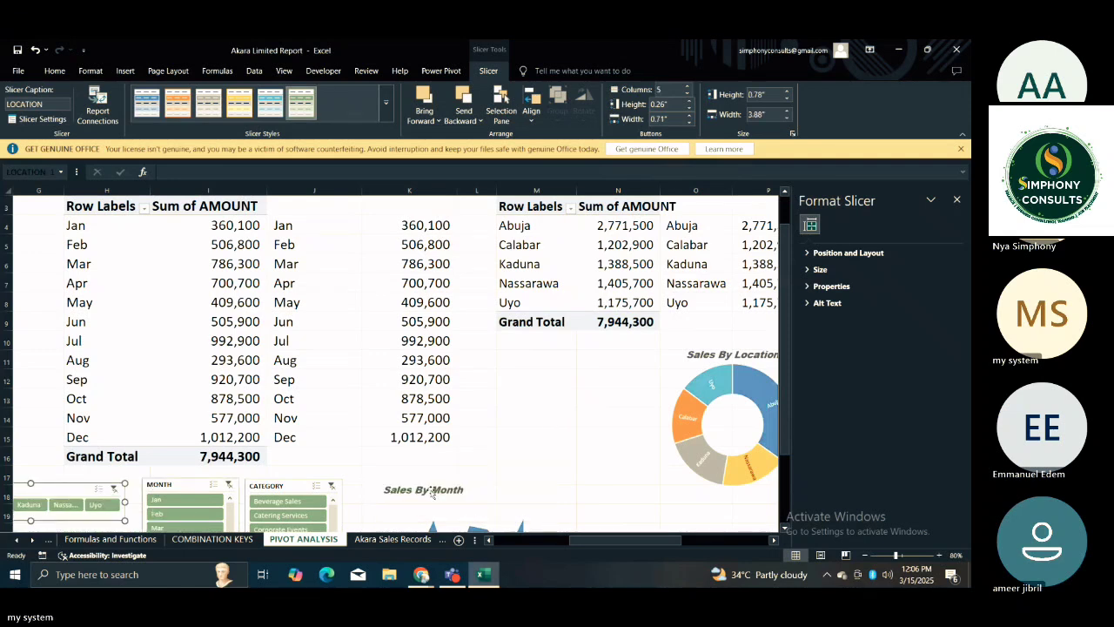
Review how the row of slicers sits against the Sales By Category and Sales By Month charts.
{"action": "left_click", "coordinate": [619, 445]}
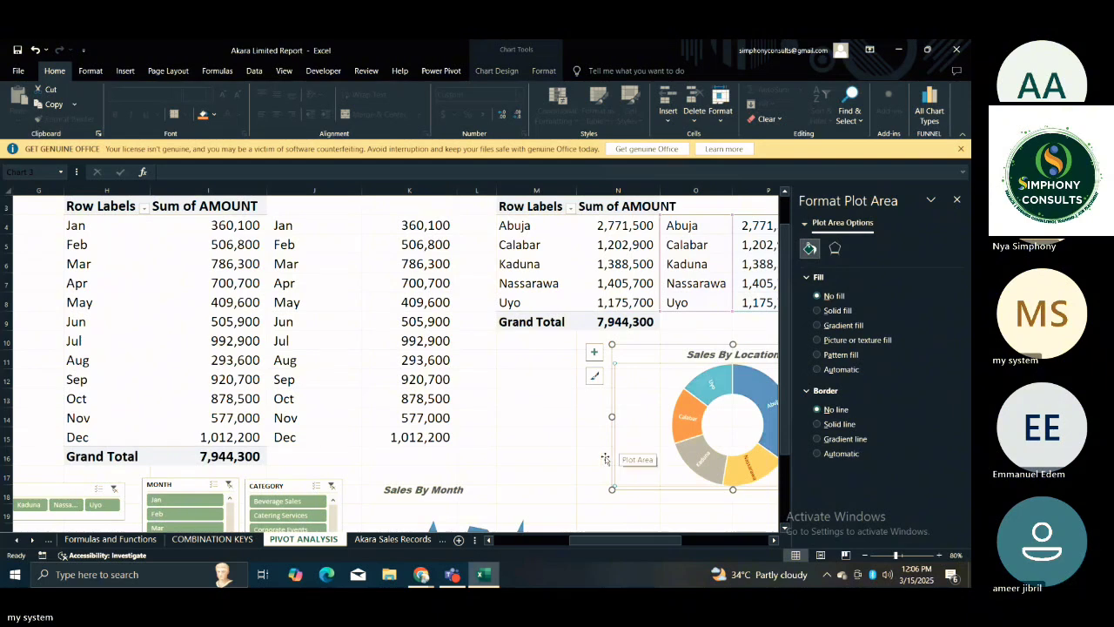
{"action": "left_click", "coordinate": [548, 478]}
{"action": "key", "text": "Down"}
{"action": "key", "text": "Down"}
{"action": "key", "text": "Down"}
{"action": "key", "text": "Down"}
{"action": "key", "text": "Down"}
{"action": "key", "text": "Down"}
{"action": "key", "text": "Down"}
{"action": "key", "text": "Down"}
{"action": "key", "text": "Down"}
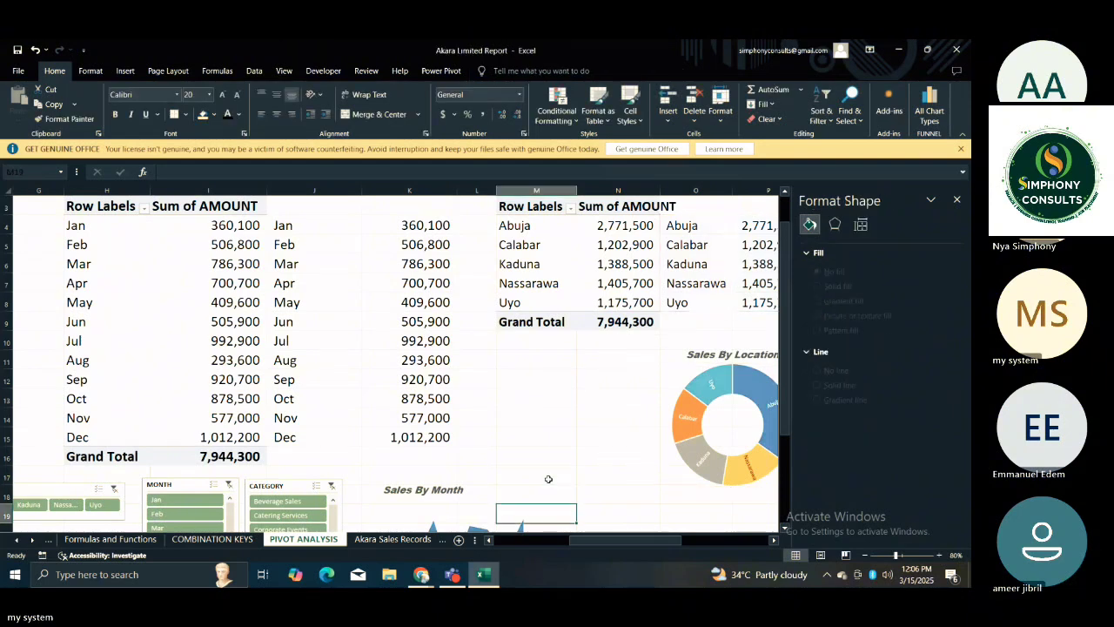
{"action": "key", "text": "Left"}
Look across the sheet from the photos and Sales By Category chart to the Sales By Location and Top 5 Category charts.
{"action": "key", "text": "Left"}
{"action": "key", "text": "Left"}
{"action": "key", "text": "Left"}
{"action": "key", "text": "Left"}
{"action": "key", "text": "Left"}
{"action": "key", "text": "Left"}
{"action": "key", "text": "Left"}
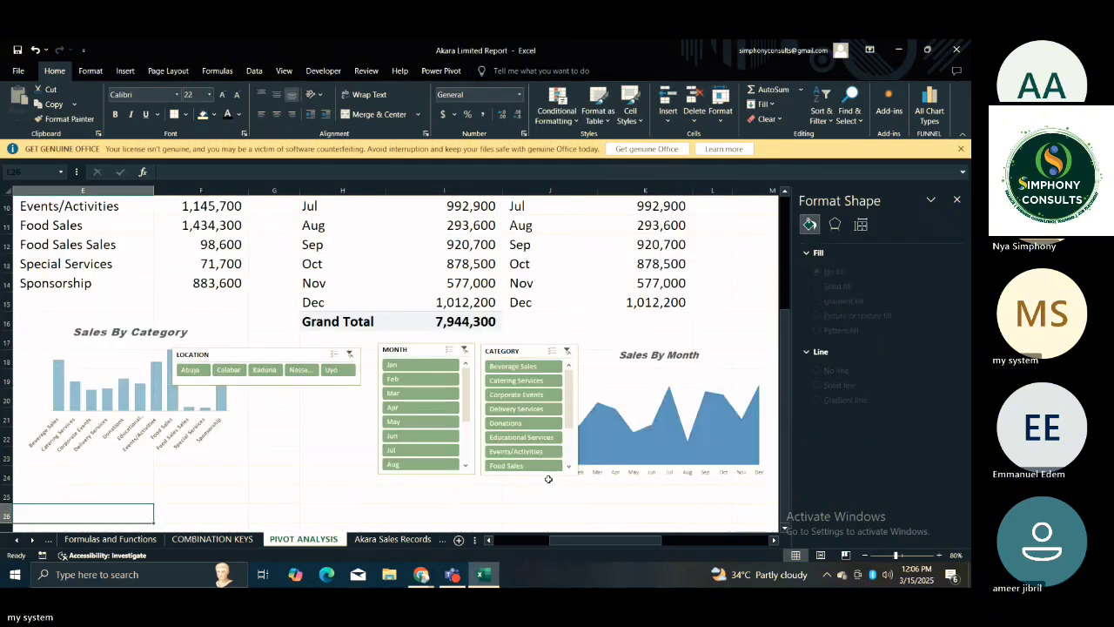
{"action": "key", "text": "Left"}
{"action": "key", "text": "Left"}
{"action": "key", "text": "Left"}
{"action": "key", "text": "Left"}
{"action": "key", "text": "Right"}
{"action": "key", "text": "Right"}
{"action": "key", "text": "Right"}
{"action": "key", "text": "Right"}
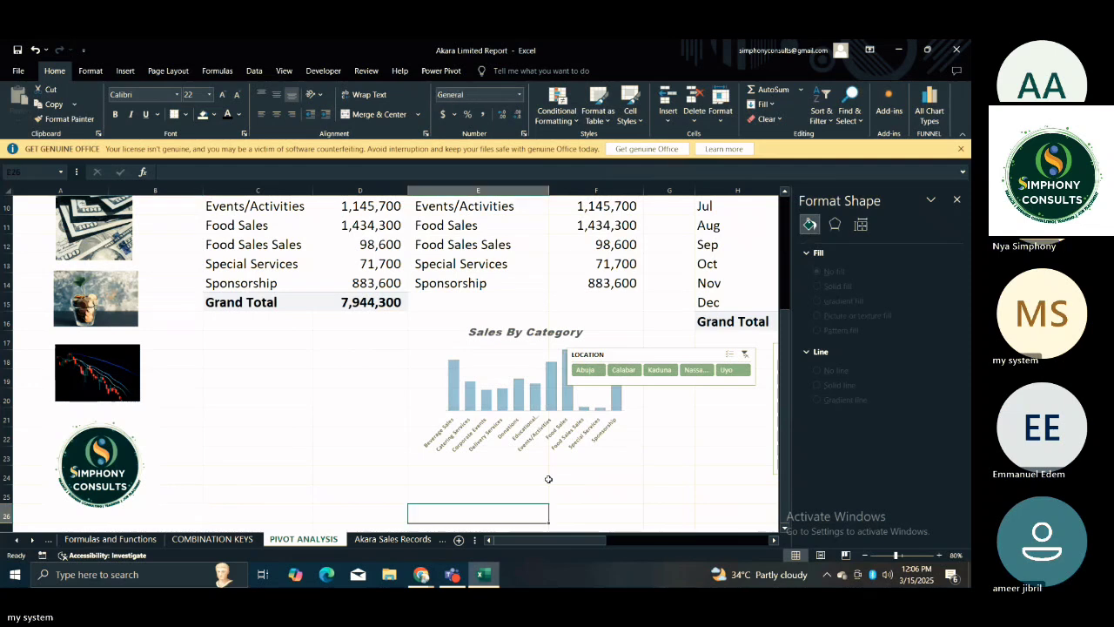
{"action": "key", "text": "Right"}
{"action": "key", "text": "Right"}
{"action": "key", "text": "Right"}
{"action": "key", "text": "Right"}
{"action": "key", "text": "Right"}
{"action": "key", "text": "Right"}
{"action": "key", "text": "Right"}
{"action": "key", "text": "Right"}
{"action": "key", "text": "Right"}
{"action": "key", "text": "Right"}
{"action": "key", "text": "Right"}
{"action": "key", "text": "Right"}
{"action": "key", "text": "Right"}
{"action": "key", "text": "Right"}
{"action": "key", "text": "Right"}
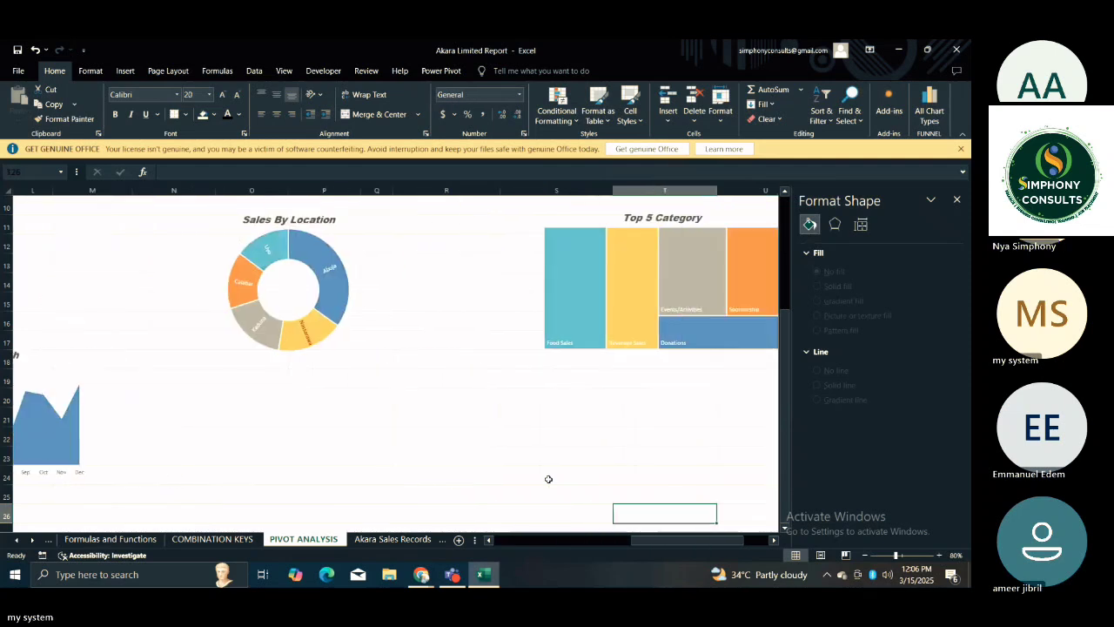
{"action": "key", "text": "Left"}
{"action": "key", "text": "Left"}
{"action": "key", "text": "Left"}
{"action": "key", "text": "Left"}
{"action": "key", "text": "Left"}
{"action": "key", "text": "Left"}
{"action": "key", "text": "Left"}
{"action": "key", "text": "Left"}
{"action": "key", "text": "Left"}
{"action": "key", "text": "Left"}
{"action": "key", "text": "Left"}
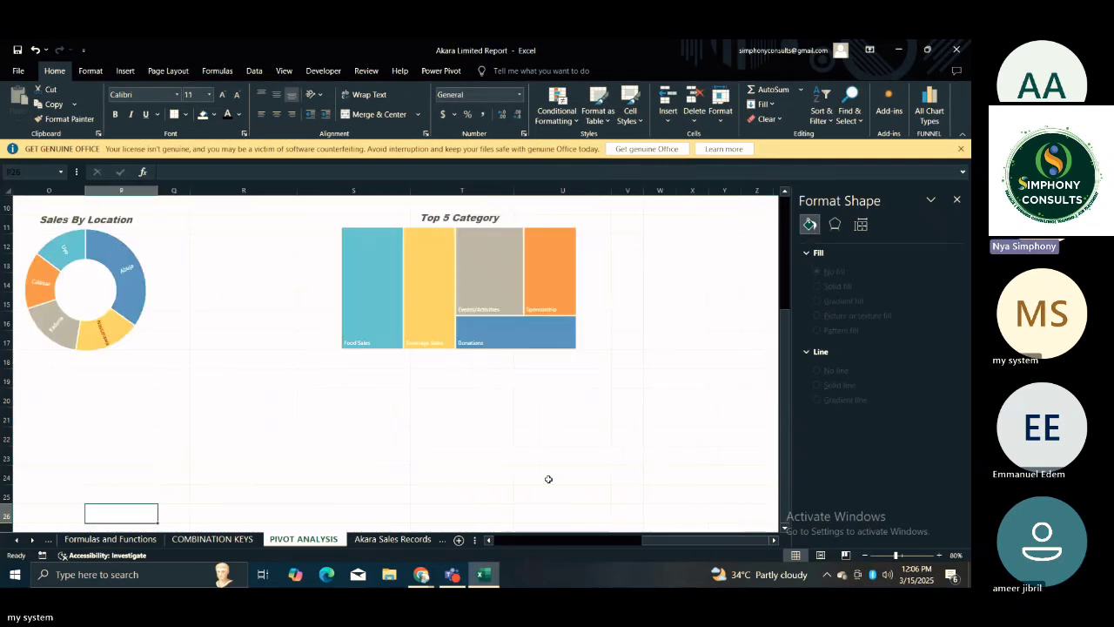
{"action": "key", "text": "Left"}
{"action": "key", "text": "Left"}
{"action": "key", "text": "Left"}
{"action": "key", "text": "Left"}
{"action": "key", "text": "Left"}
{"action": "key", "text": "Left"}
{"action": "key", "text": "Left"}
{"action": "key", "text": "Up"}
{"action": "key", "text": "Up"}
{"action": "key", "text": "Up"}
{"action": "key", "text": "Up"}
{"action": "key", "text": "Up"}
{"action": "key", "text": "Up"}
{"action": "key", "text": "Up"}
{"action": "key", "text": "Up"}
{"action": "key", "text": "Up"}
{"action": "key", "text": "Up"}
{"action": "key", "text": "Up"}
{"action": "key", "text": "Up"}
{"action": "key", "text": "Up"}
{"action": "key", "text": "Up"}
{"action": "key", "text": "Up"}
{"action": "key", "text": "Up"}
{"action": "key", "text": "Up"}
{"action": "key", "text": "Up"}
{"action": "key", "text": "Up"}
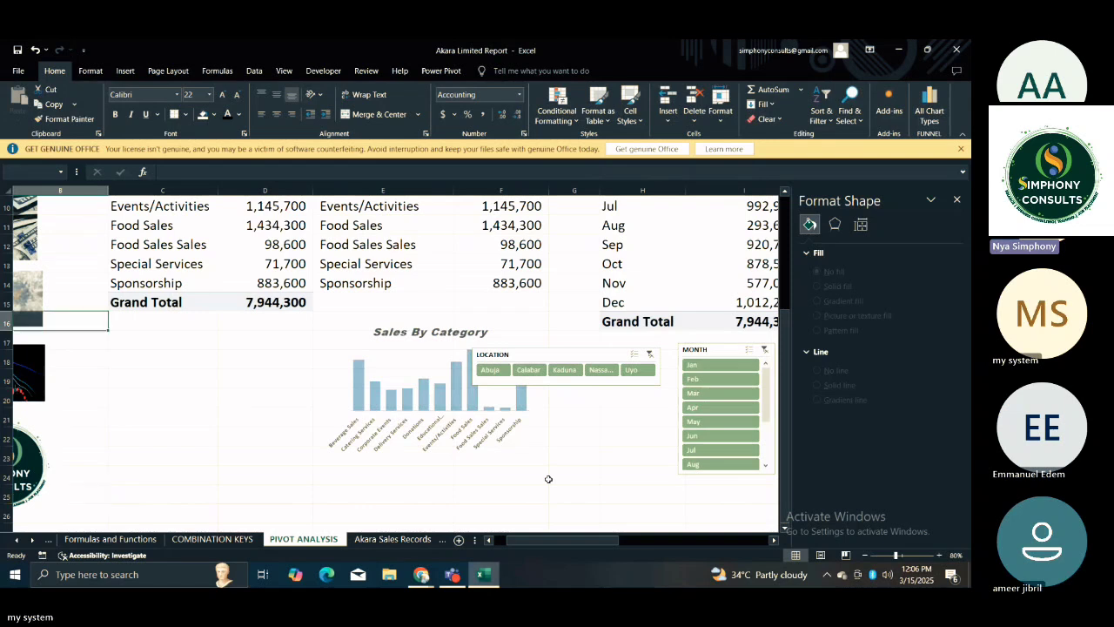
{"action": "key", "text": "Up"}
{"action": "key", "text": "Up"}
{"action": "key", "text": "Up"}
{"action": "key", "text": "Up"}
{"action": "key", "text": "Up"}
{"action": "key", "text": "Up"}
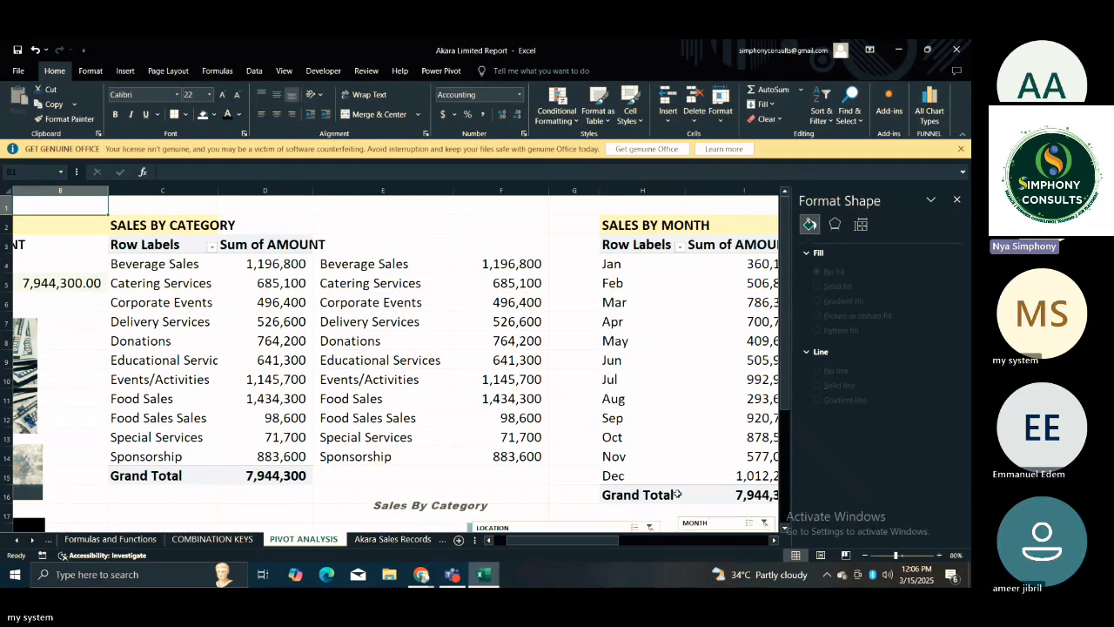
Move the LOCATION slicer off the Sales By Category chart to just below the MONTH slicer, clearing the accidental Nassarawa filter.
{"action": "left_click", "coordinate": [568, 476]}
{"action": "key", "text": "Down"}
{"action": "key", "text": "Down"}
{"action": "key", "text": "Down"}
{"action": "key", "text": "Down"}
{"action": "key", "text": "Down"}
{"action": "key", "text": "Down"}
{"action": "key", "text": "Down"}
{"action": "key", "text": "Down"}
{"action": "key", "text": "Down"}
{"action": "key", "text": "Down"}
{"action": "key", "text": "Down"}
{"action": "key", "text": "Down"}
{"action": "key", "text": "Down"}
{"action": "key", "text": "Down"}
{"action": "key", "text": "Down"}
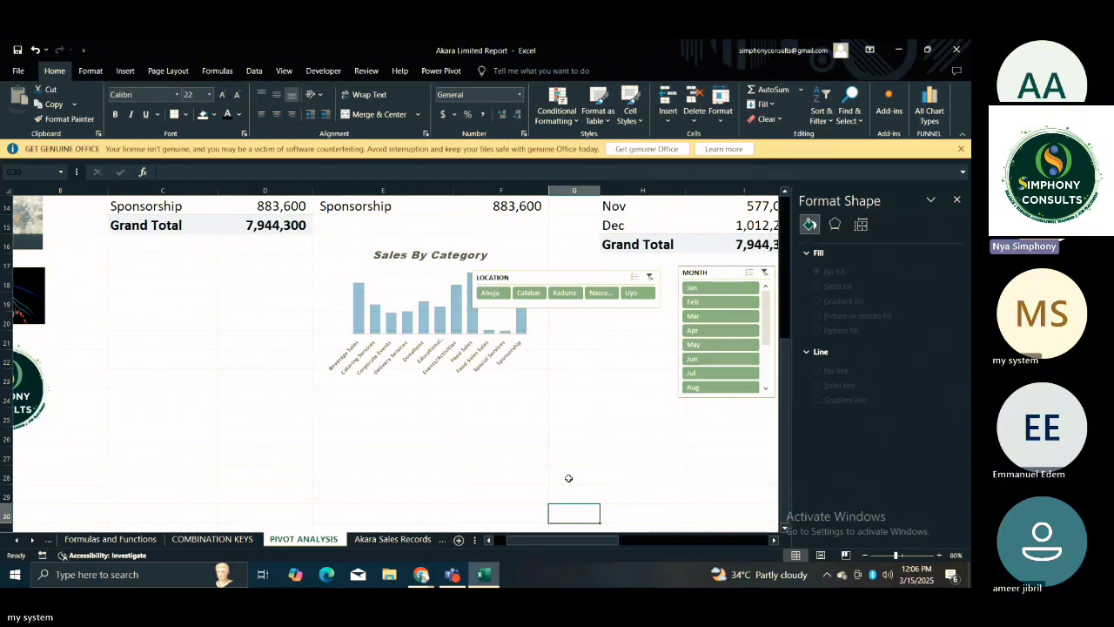
{"action": "key", "text": "Up"}
{"action": "key", "text": "Up"}
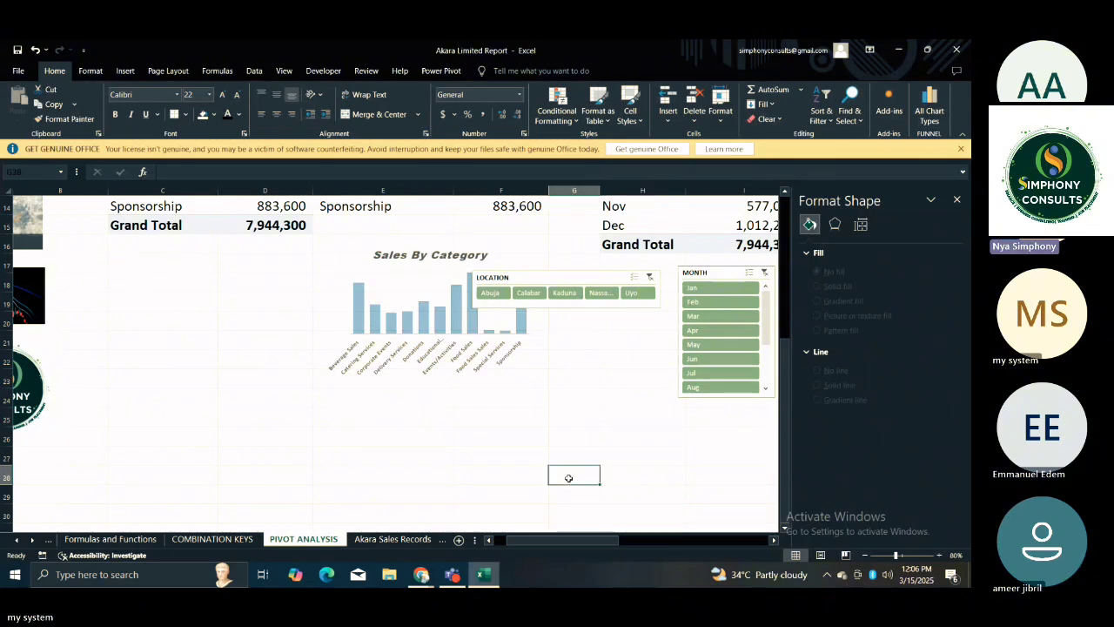
{"action": "key", "text": "Right"}
{"action": "key", "text": "Right"}
{"action": "key", "text": "Right"}
{"action": "key", "text": "Right"}
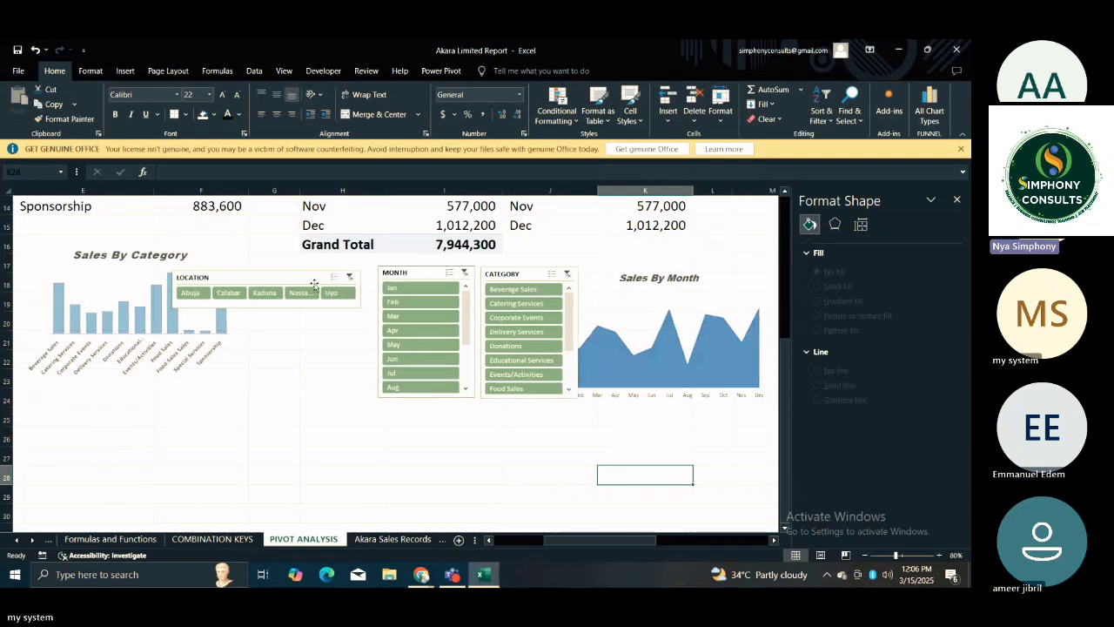
{"action": "left_click", "coordinate": [312, 292]}
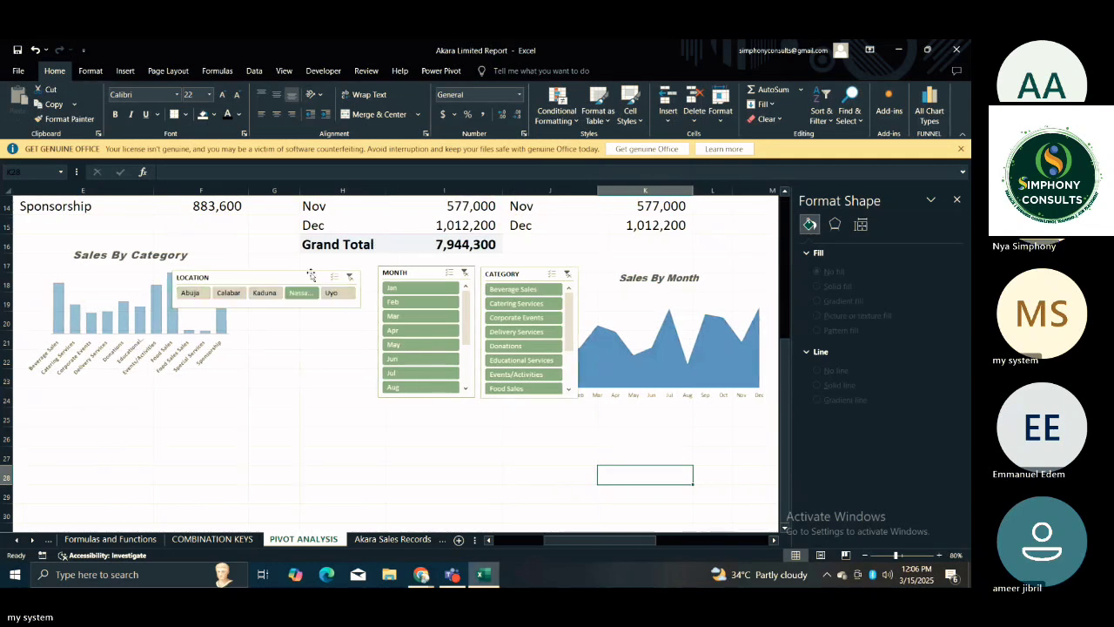
{"action": "left_click", "coordinate": [349, 277]}
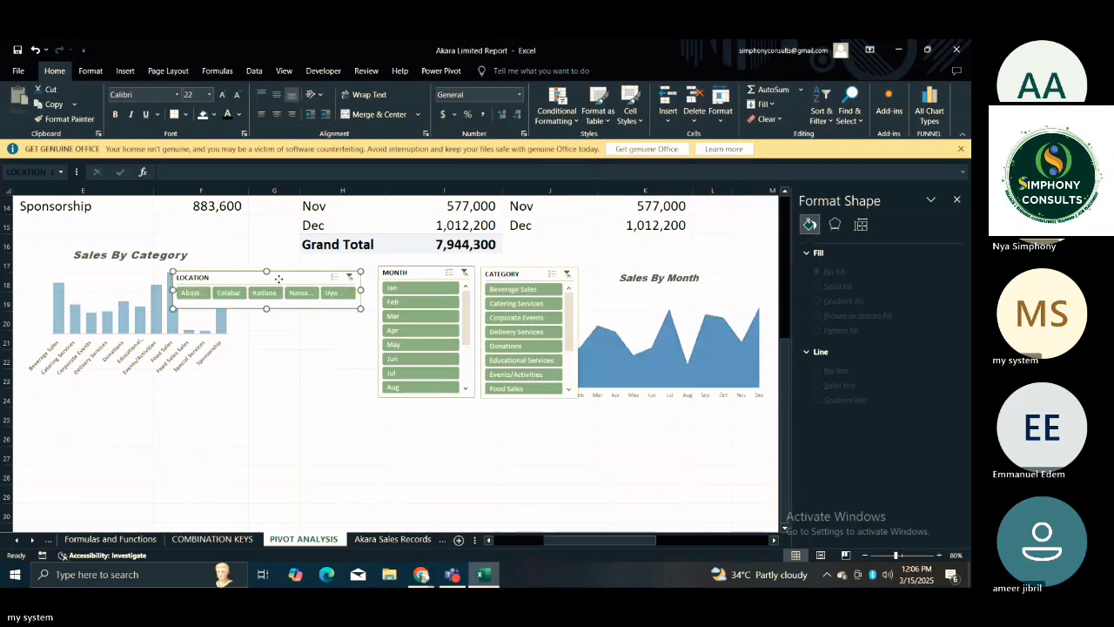
{"action": "left_click_drag", "start_coordinate": [278, 279], "coordinate": [328, 408]}
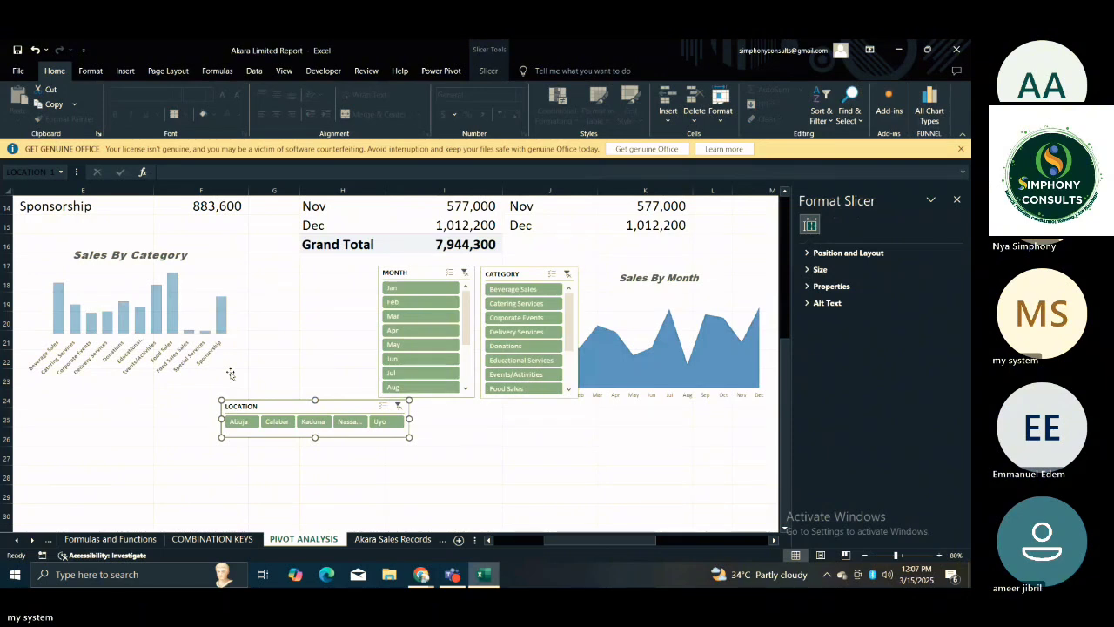
{"action": "left_click", "coordinate": [487, 432]}
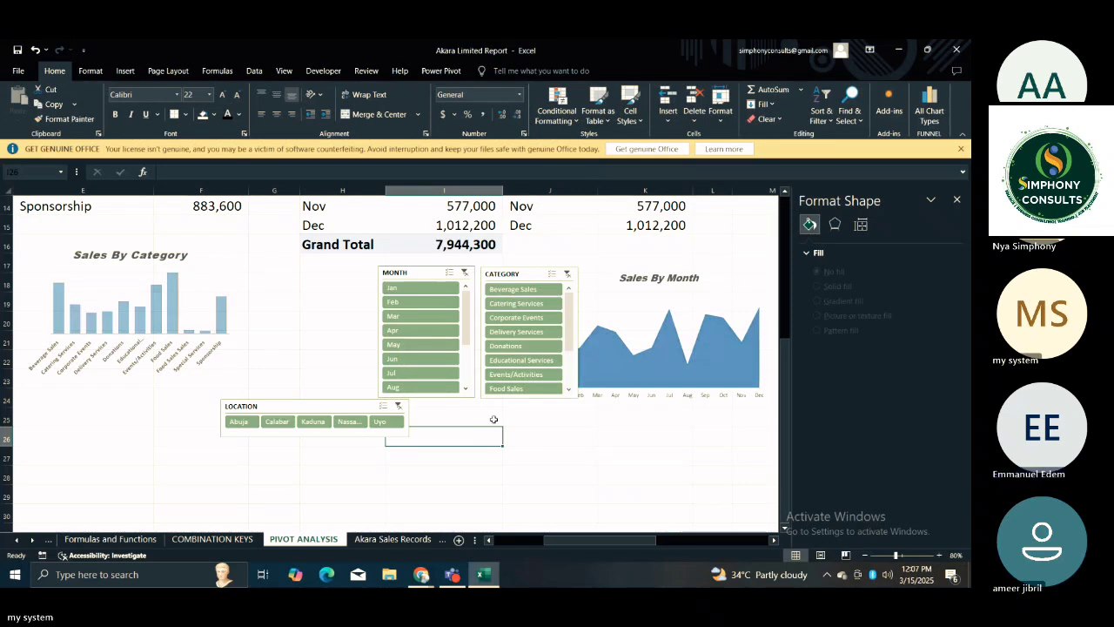
Try arranging the MONTH slicer in 5 columns and undo the change.
{"action": "left_click", "coordinate": [430, 270]}
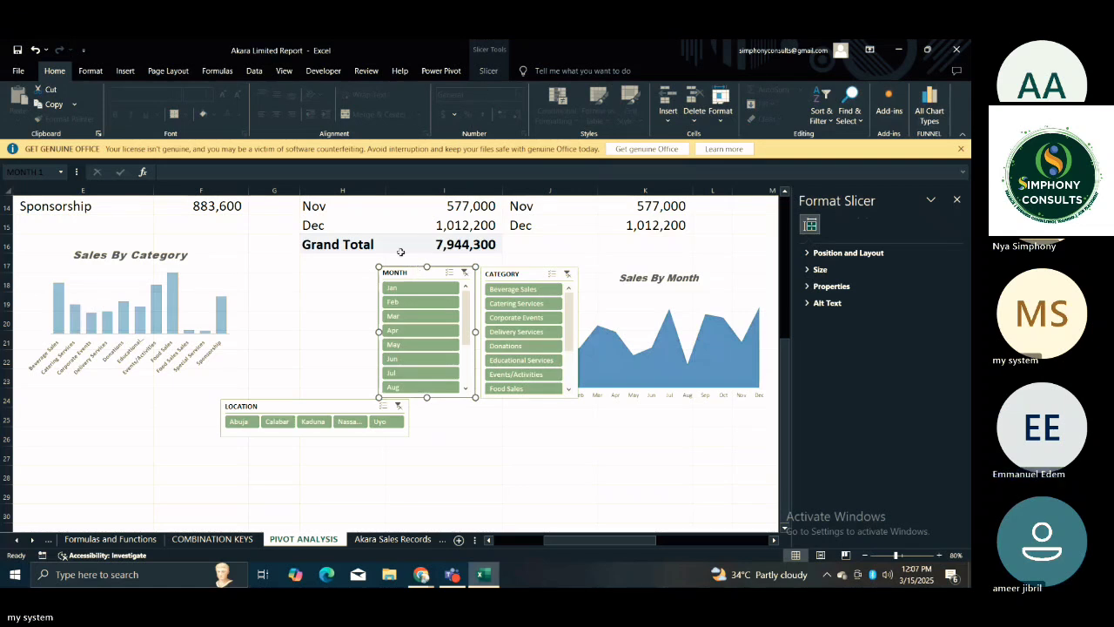
{"action": "left_click", "coordinate": [488, 71]}
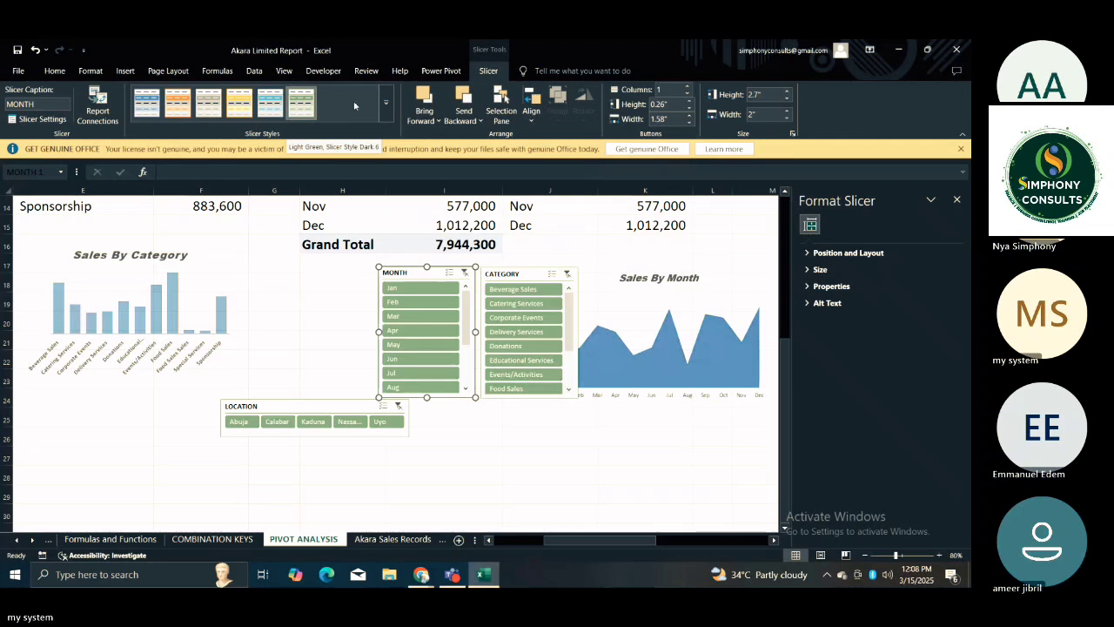
{"action": "left_click", "coordinate": [661, 89]}
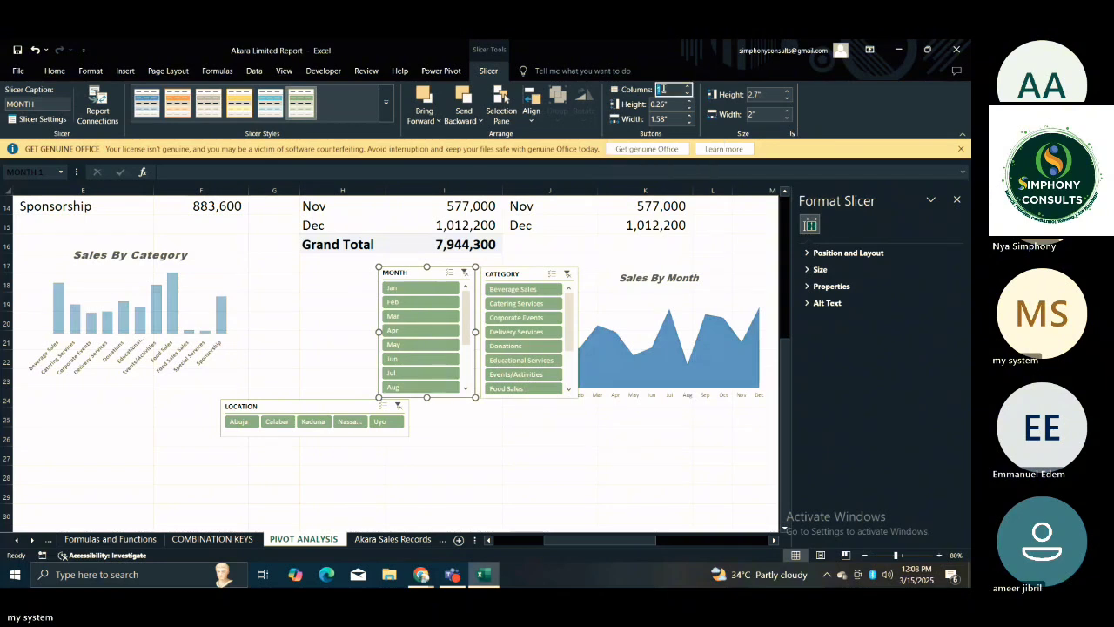
{"action": "type", "text": "3"}
{"action": "key", "text": "Return"}
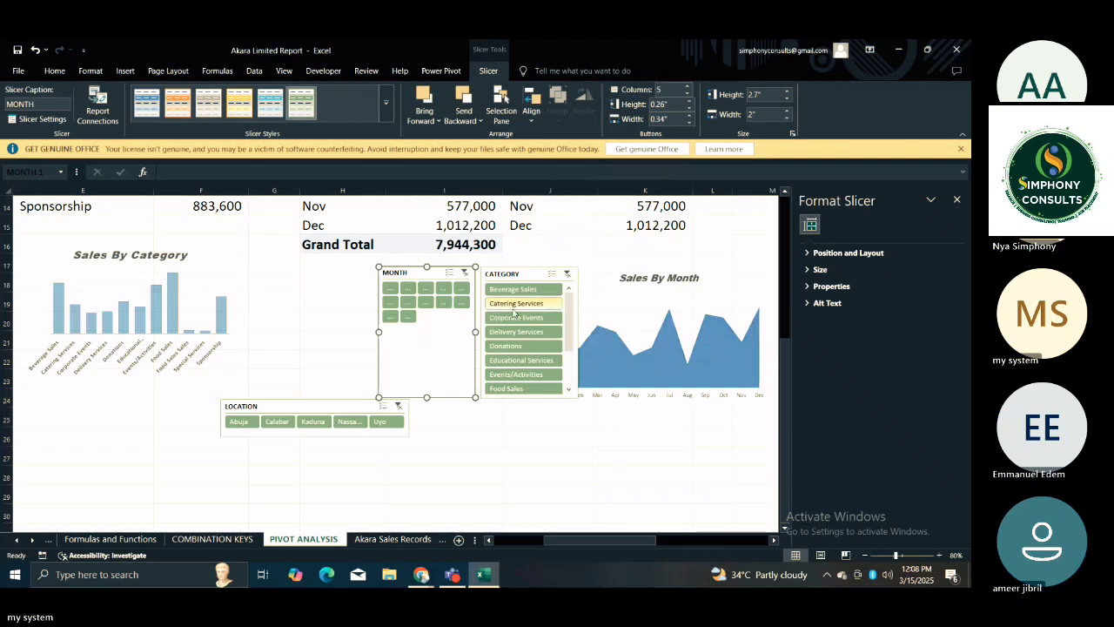
{"action": "key", "text": "ctrl+z"}
{"action": "left_click", "coordinate": [276, 304]}
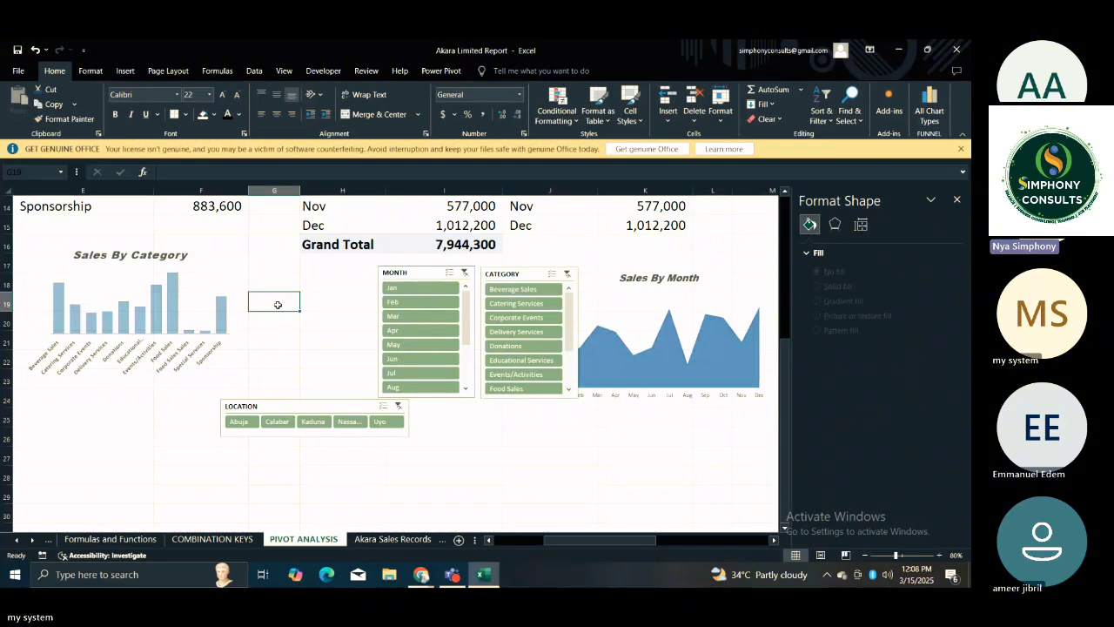
{"action": "left_click", "coordinate": [428, 274]}
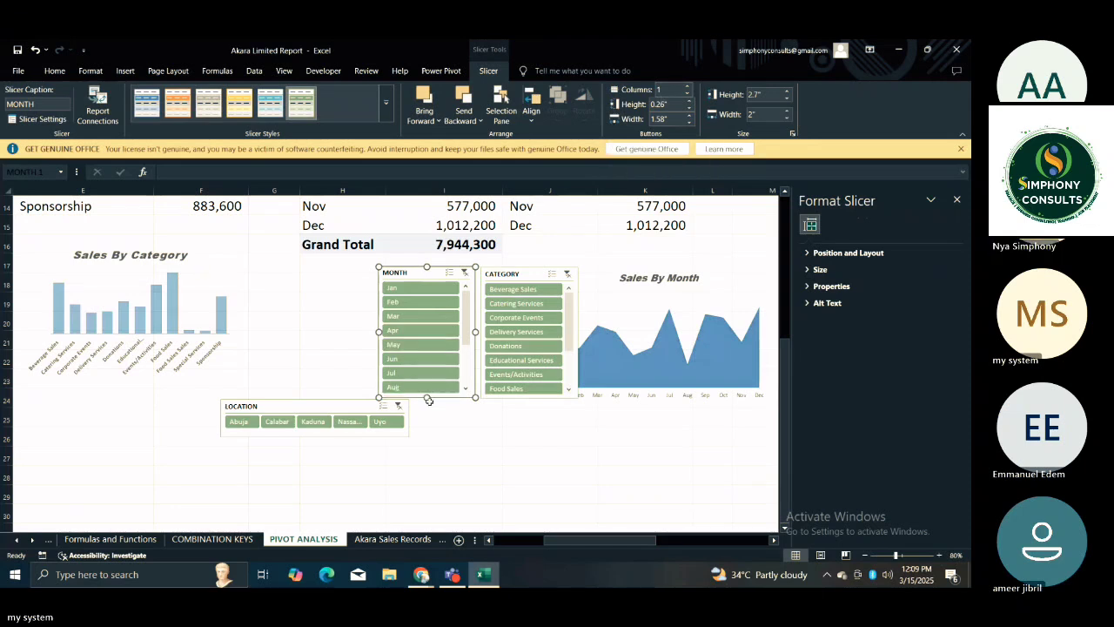
{"action": "left_click", "coordinate": [315, 384]}
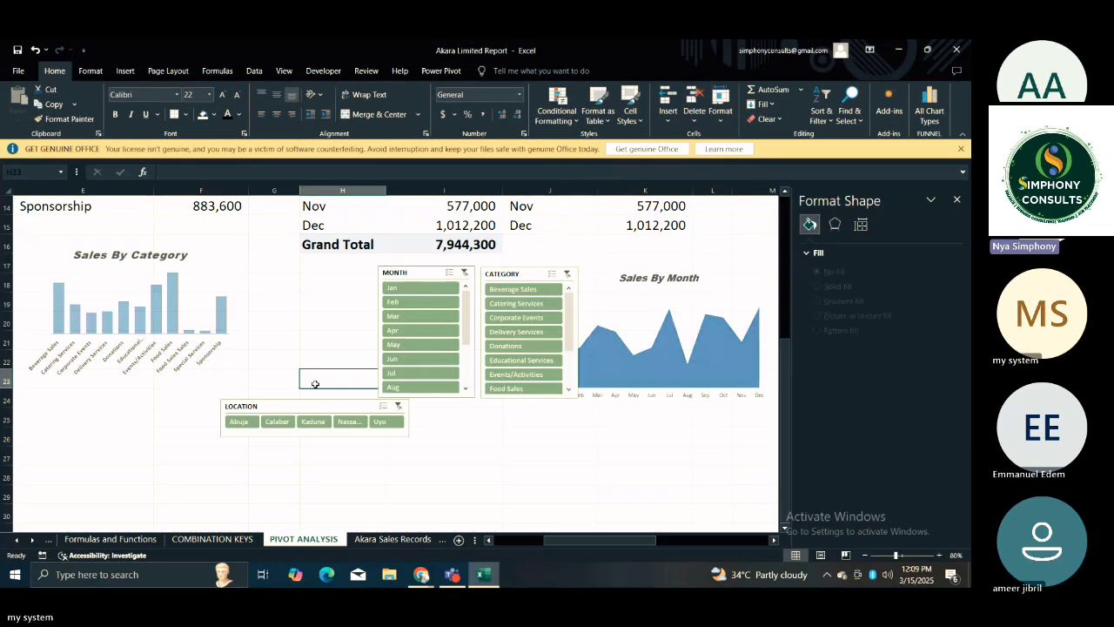
{"action": "double_click", "coordinate": [315, 384]}
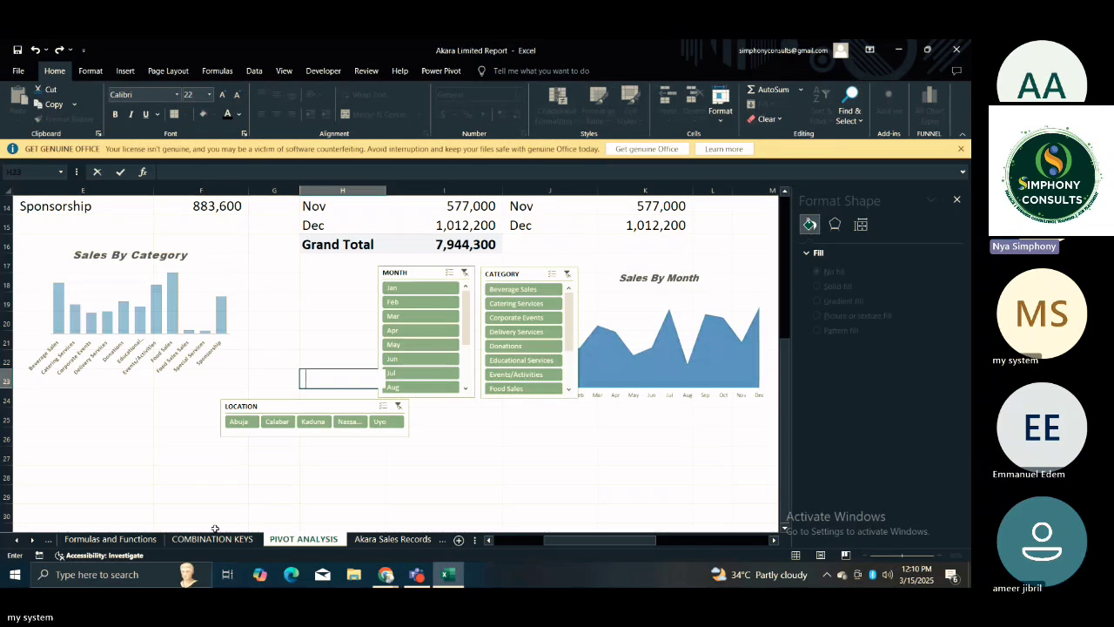
Apply the teal slicer style to the MONTH, CATEGORY and LOCATION slicers.
{"action": "left_click", "coordinate": [402, 275]}
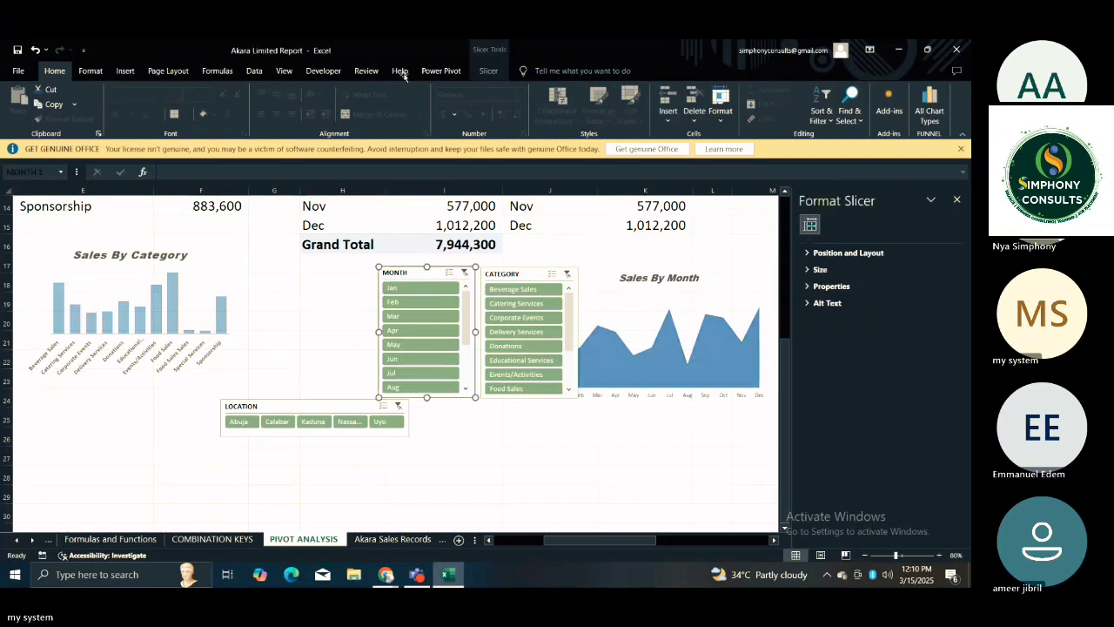
{"action": "left_click", "coordinate": [484, 72]}
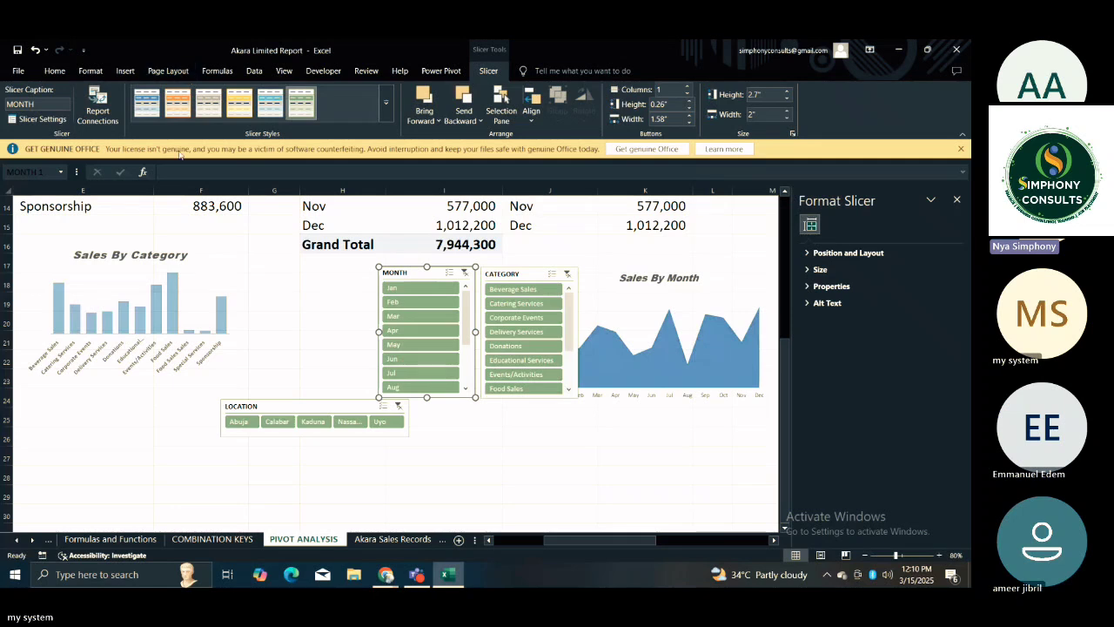
{"action": "left_click", "coordinate": [272, 112]}
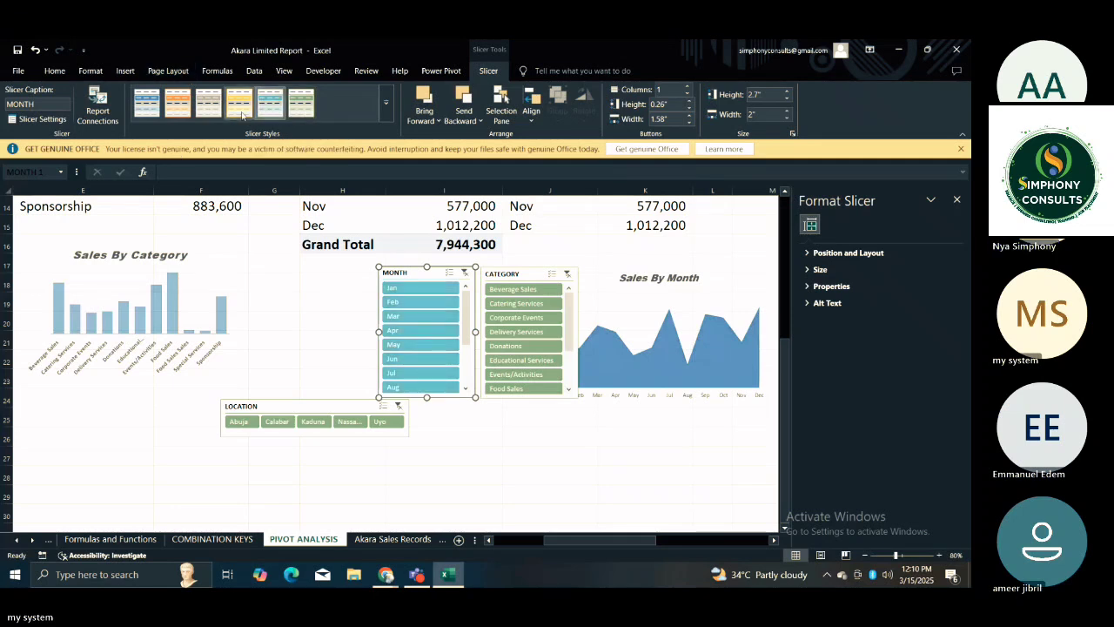
{"action": "left_click", "coordinate": [527, 276]}
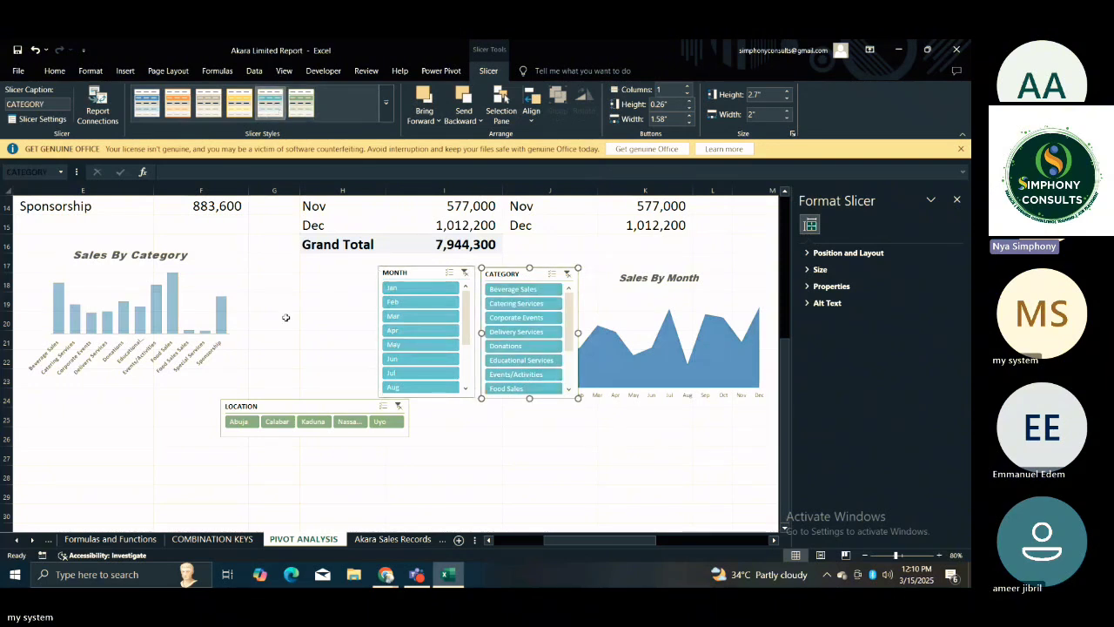
{"action": "left_click", "coordinate": [305, 408]}
{"action": "left_click", "coordinate": [270, 103]}
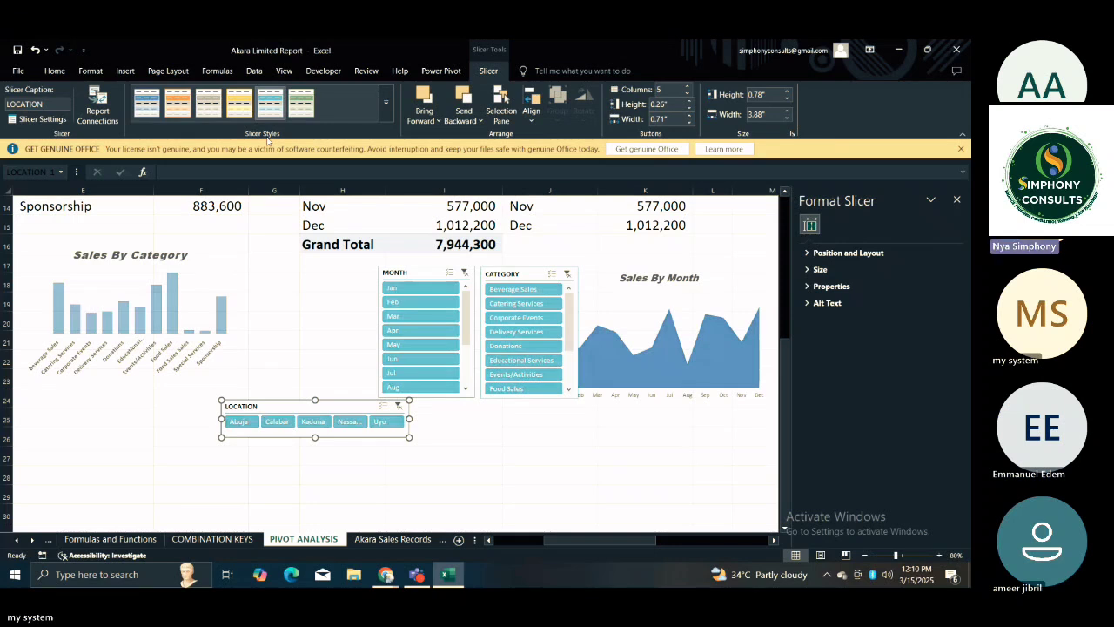
{"action": "left_click", "coordinate": [281, 307]}
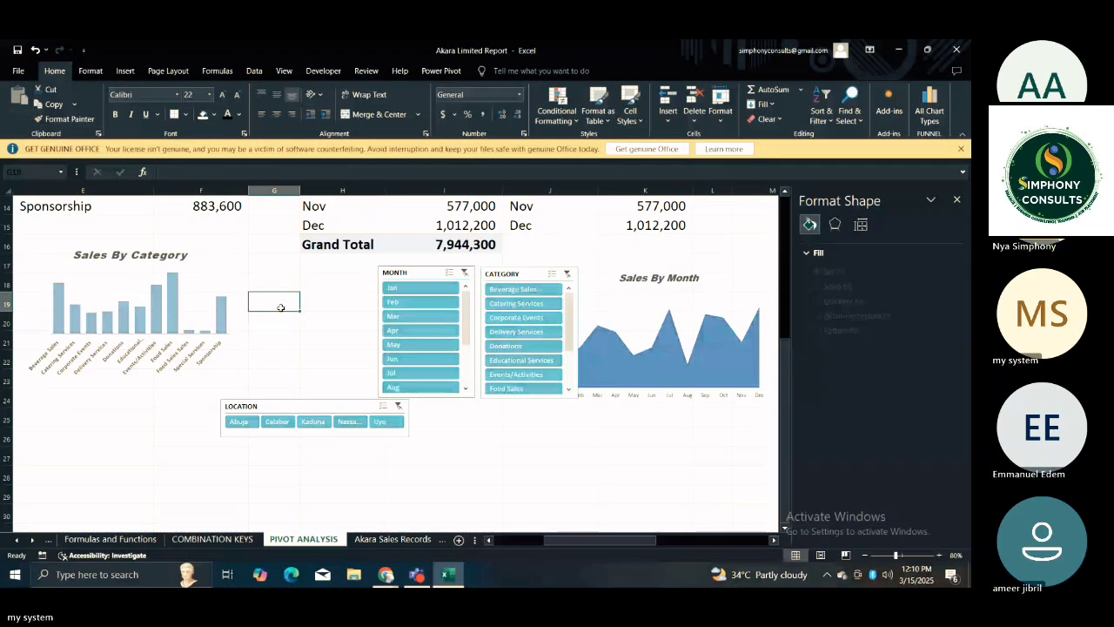
Review the restyled slicers together with the photos, charts and pivot tables across the PIVOT ANALYSIS sheet.
{"action": "left_click", "coordinate": [458, 431]}
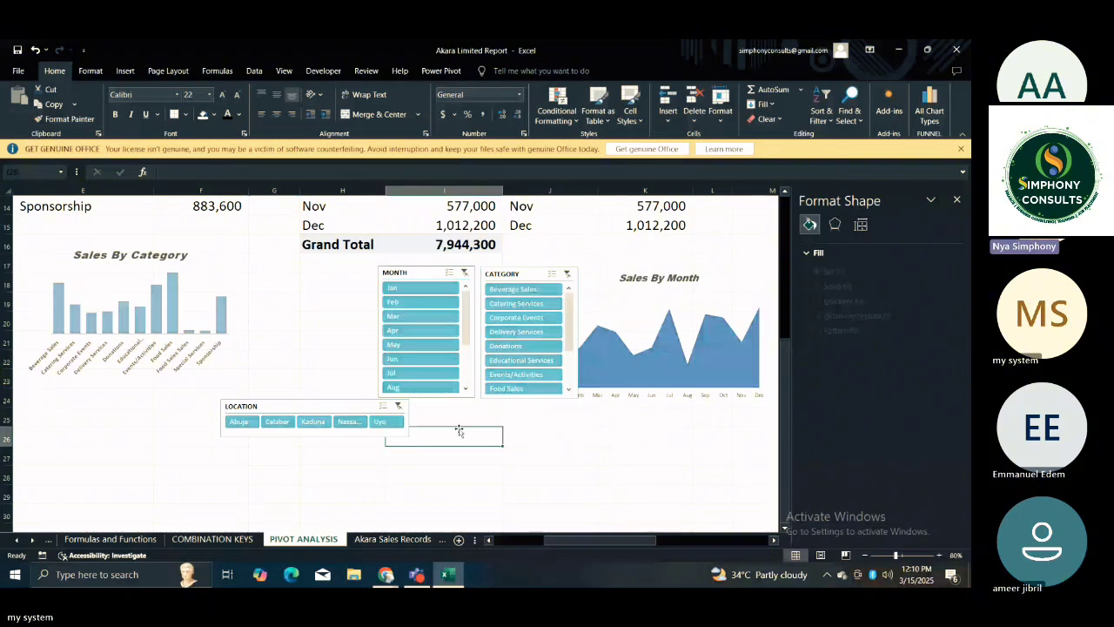
{"action": "key", "text": "Left"}
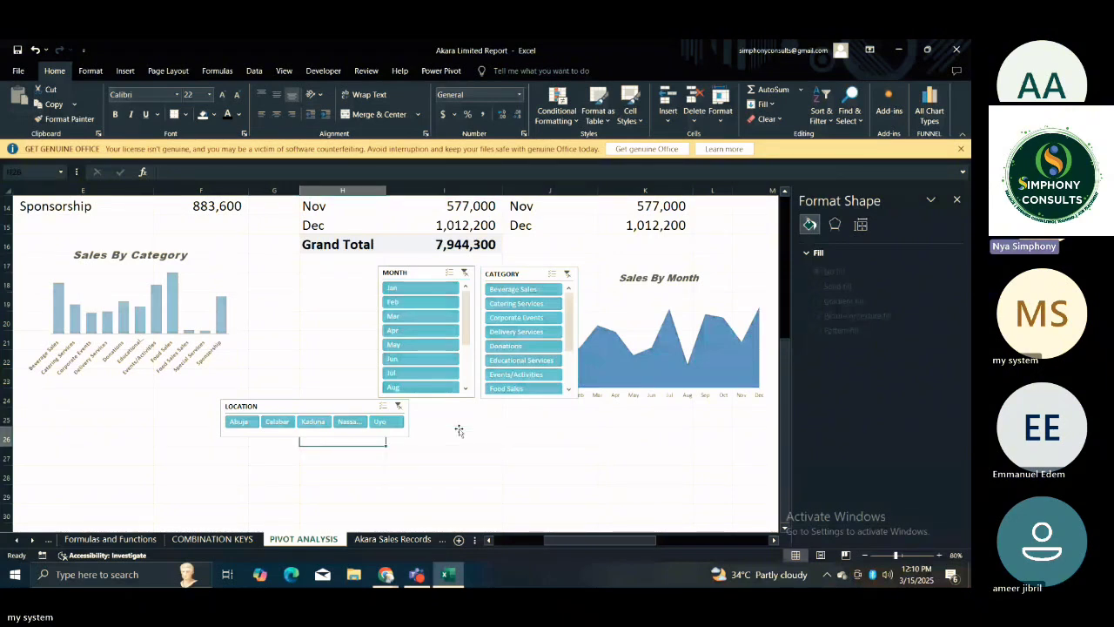
{"action": "key", "text": "Left"}
{"action": "key", "text": "Left"}
{"action": "key", "text": "Left"}
{"action": "key", "text": "Left"}
{"action": "key", "text": "Left"}
{"action": "key", "text": "Left"}
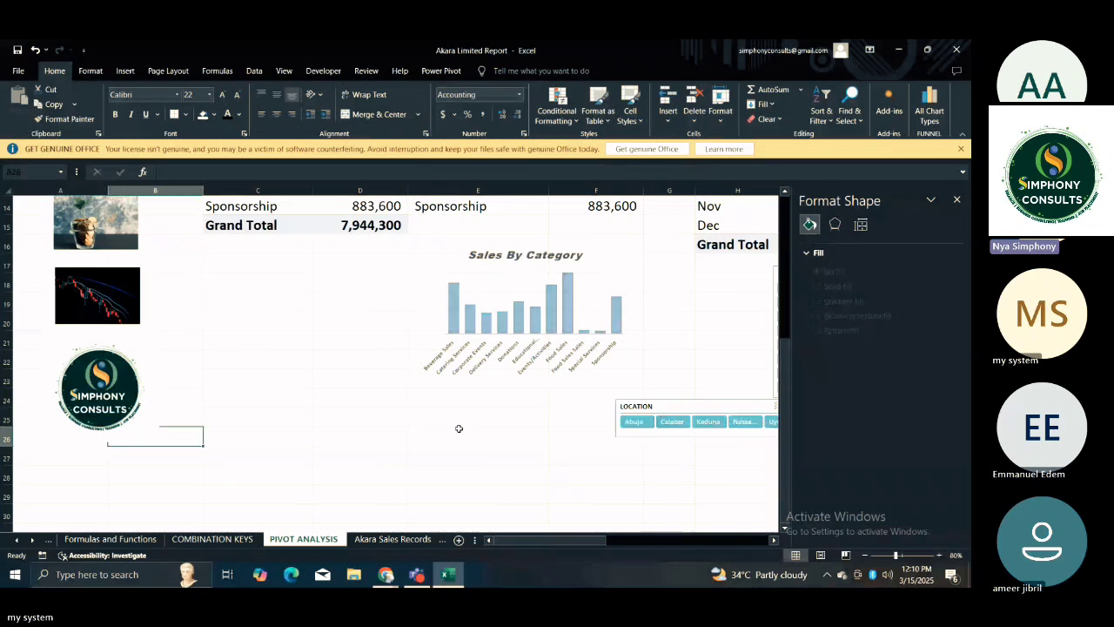
{"action": "key", "text": "Right"}
{"action": "key", "text": "Right"}
{"action": "key", "text": "Right"}
{"action": "key", "text": "Right"}
{"action": "key", "text": "Right"}
{"action": "key", "text": "Right"}
{"action": "key", "text": "Right"}
{"action": "key", "text": "Right"}
{"action": "key", "text": "Right"}
{"action": "key", "text": "Right"}
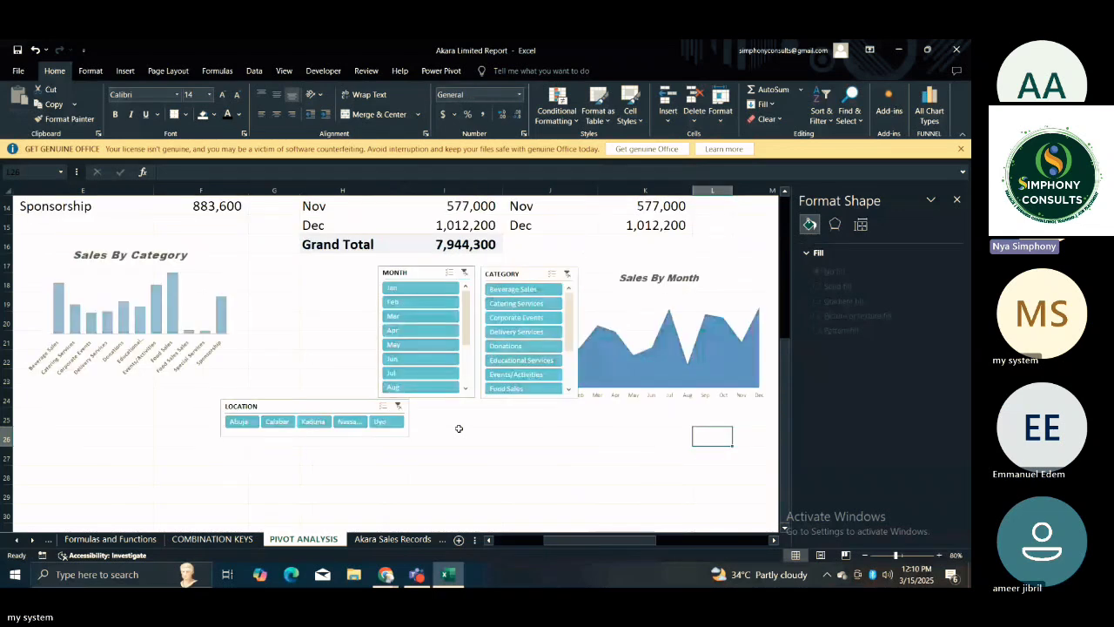
{"action": "key", "text": "Right"}
{"action": "key", "text": "Right"}
{"action": "key", "text": "Right"}
{"action": "key", "text": "Right"}
{"action": "key", "text": "Right"}
{"action": "key", "text": "Right"}
{"action": "key", "text": "Right"}
{"action": "key", "text": "Right"}
{"action": "key", "text": "Right"}
{"action": "key", "text": "Right"}
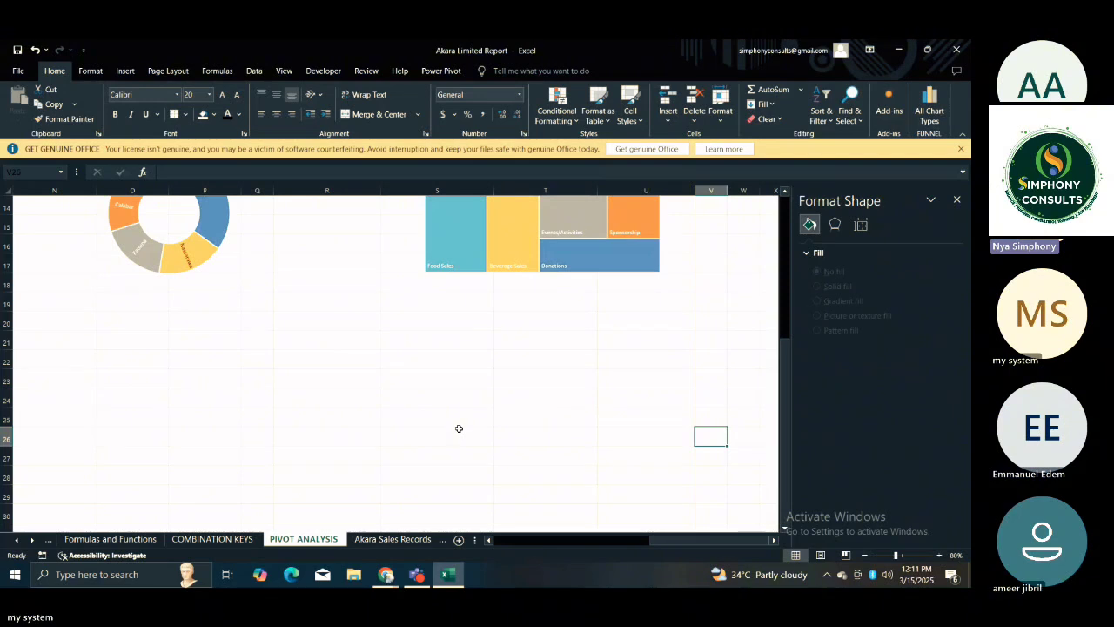
{"action": "key", "text": "Up"}
{"action": "key", "text": "Up"}
{"action": "key", "text": "Up"}
{"action": "key", "text": "Up"}
{"action": "key", "text": "Up"}
{"action": "key", "text": "Up"}
{"action": "key", "text": "Up"}
{"action": "key", "text": "Up"}
{"action": "key", "text": "Up"}
{"action": "key", "text": "Up"}
{"action": "key", "text": "Up"}
{"action": "key", "text": "Up"}
{"action": "key", "text": "Up"}
{"action": "key", "text": "Up"}
{"action": "key", "text": "Up"}
{"action": "key", "text": "Up"}
{"action": "key", "text": "Up"}
{"action": "key", "text": "Up"}
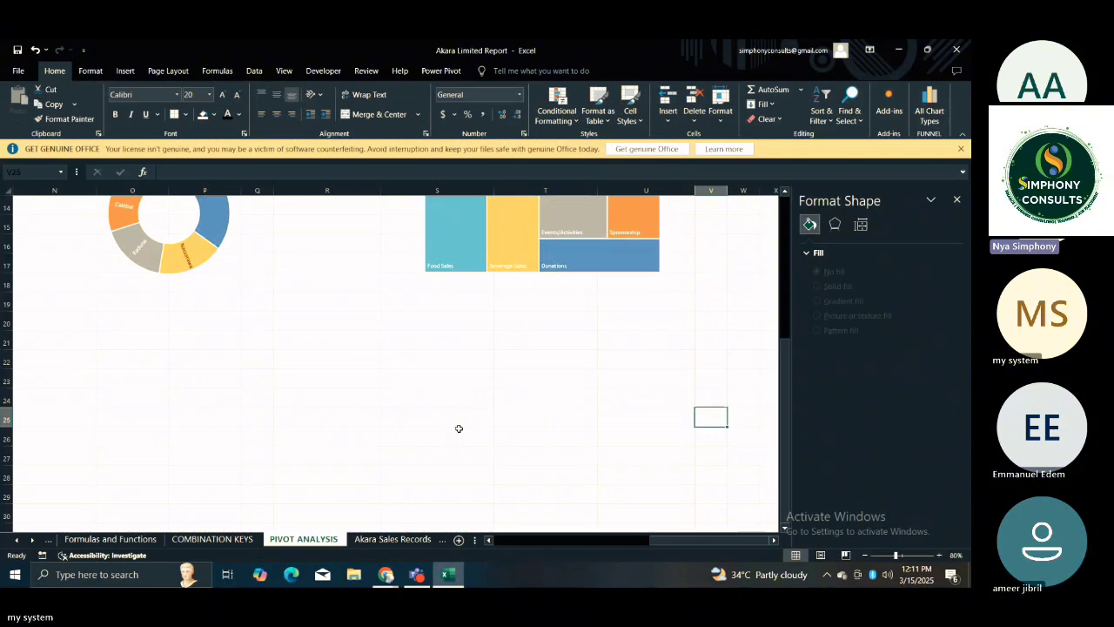
{"action": "key", "text": "Up"}
{"action": "key", "text": "Up"}
{"action": "key", "text": "Up"}
{"action": "key", "text": "Up"}
{"action": "key", "text": "Up"}
{"action": "key", "text": "Up"}
{"action": "key", "text": "Up"}
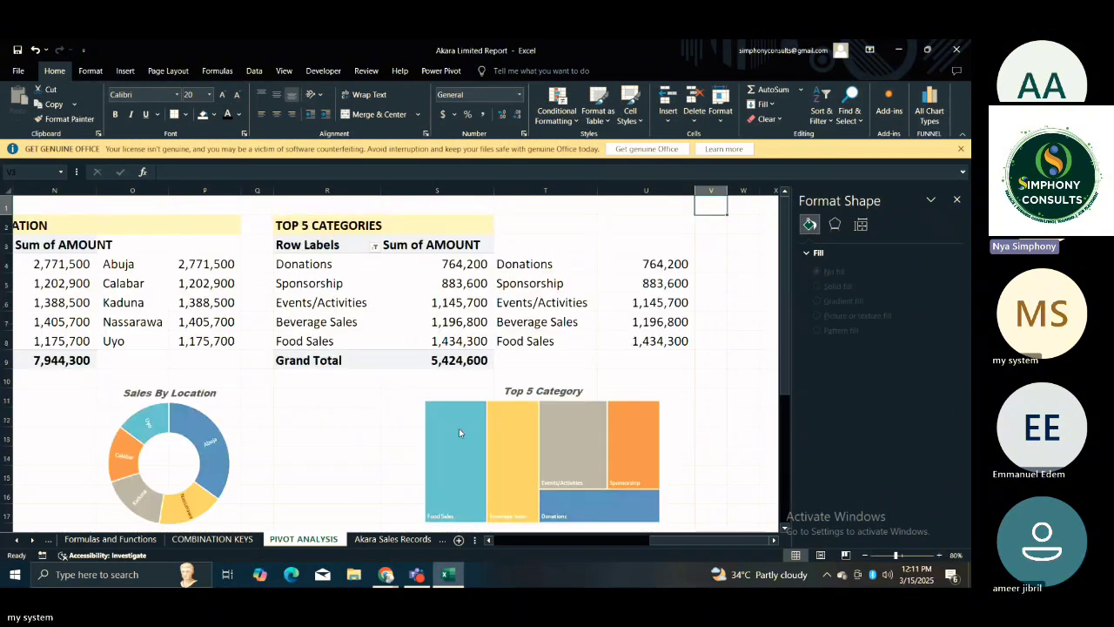
{"action": "key", "text": "Left"}
{"action": "key", "text": "Left"}
{"action": "key", "text": "Left"}
{"action": "key", "text": "Left"}
{"action": "key", "text": "Left"}
{"action": "key", "text": "Left"}
{"action": "key", "text": "Left"}
{"action": "key", "text": "Left"}
{"action": "key", "text": "Left"}
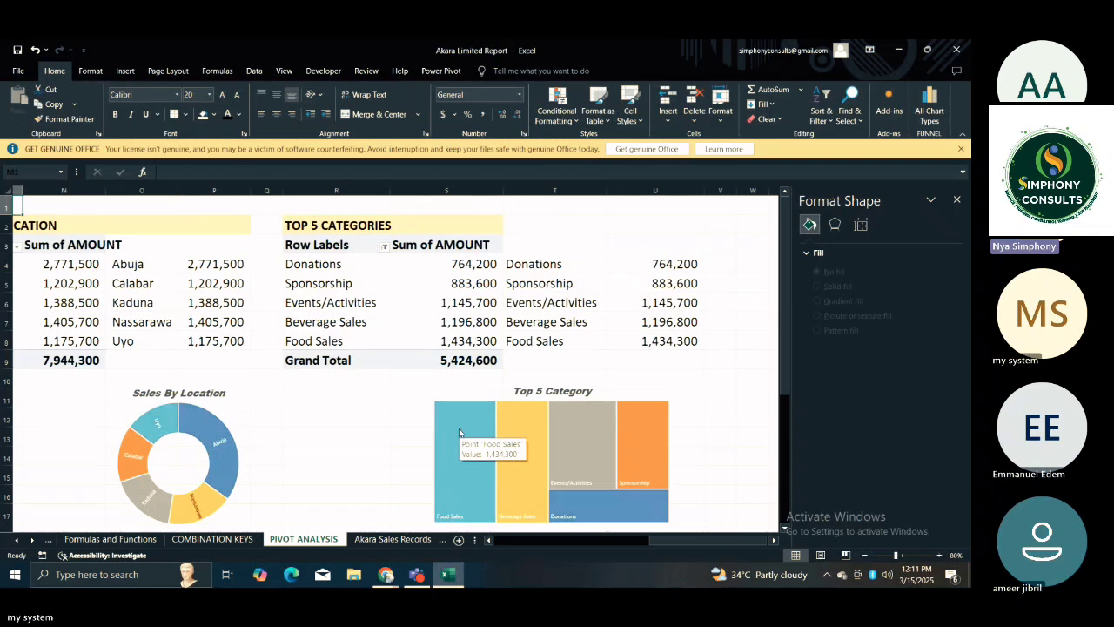
{"action": "key", "text": "Left"}
{"action": "key", "text": "Left"}
{"action": "key", "text": "Left"}
{"action": "key", "text": "Left"}
{"action": "key", "text": "Left"}
{"action": "key", "text": "Left"}
{"action": "key", "text": "Left"}
{"action": "key", "text": "Left"}
{"action": "key", "text": "Left"}
{"action": "key", "text": "Left"}
{"action": "key", "text": "Left"}
{"action": "key", "text": "Left"}
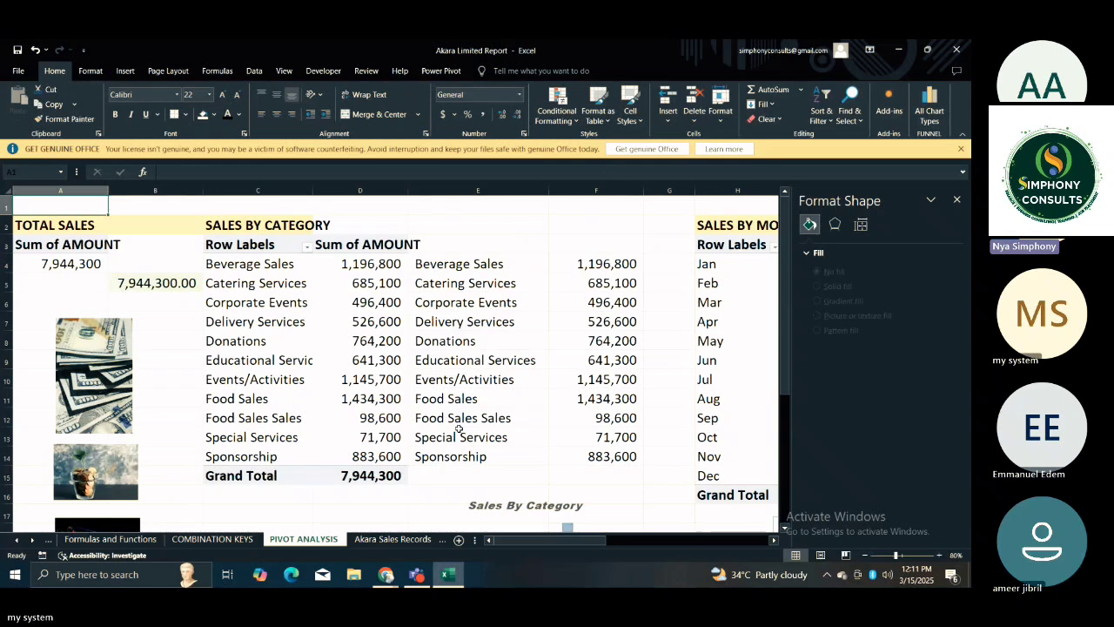
Examine the photos, the slicers, and the Sales By Month and Sales By Location charts across the PIVOT ANALYSIS sheet.
{"action": "key", "text": "Down"}
{"action": "key", "text": "Down"}
{"action": "key", "text": "Down"}
{"action": "key", "text": "Down"}
{"action": "key", "text": "Down"}
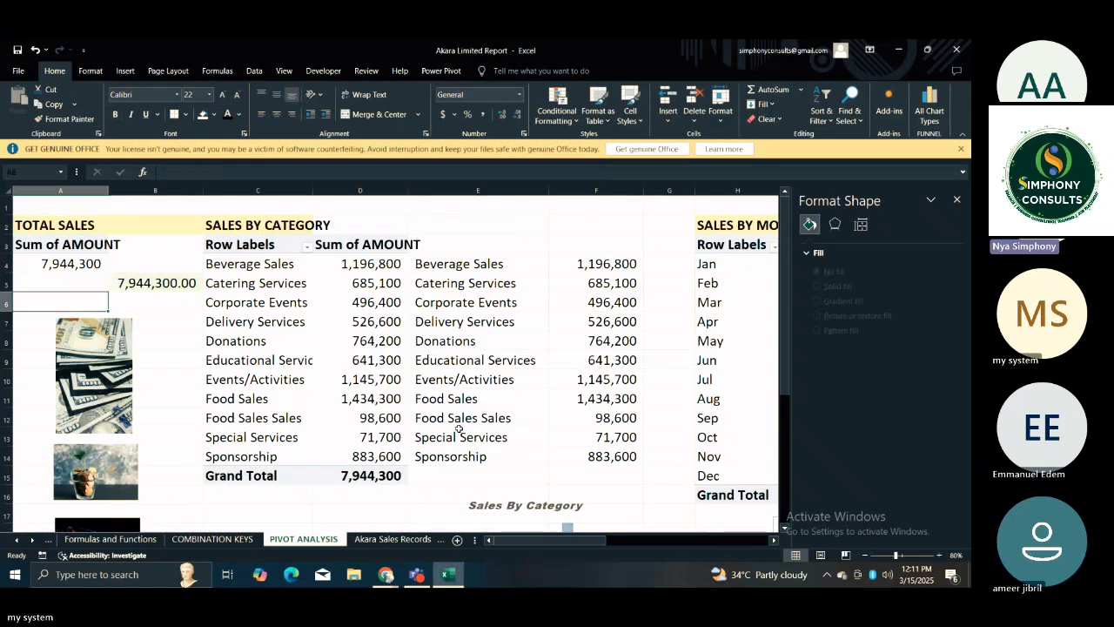
{"action": "key", "text": "Down"}
{"action": "key", "text": "Down"}
{"action": "key", "text": "Down"}
{"action": "key", "text": "Down"}
{"action": "key", "text": "Down"}
{"action": "key", "text": "Down"}
{"action": "key", "text": "Down"}
{"action": "key", "text": "Down"}
{"action": "key", "text": "Down"}
{"action": "key", "text": "Down"}
{"action": "key", "text": "Down"}
{"action": "key", "text": "Down"}
{"action": "key", "text": "Down"}
{"action": "key", "text": "Down"}
{"action": "key", "text": "Down"}
{"action": "key", "text": "Down"}
{"action": "key", "text": "Down"}
{"action": "key", "text": "Down"}
{"action": "key", "text": "Down"}
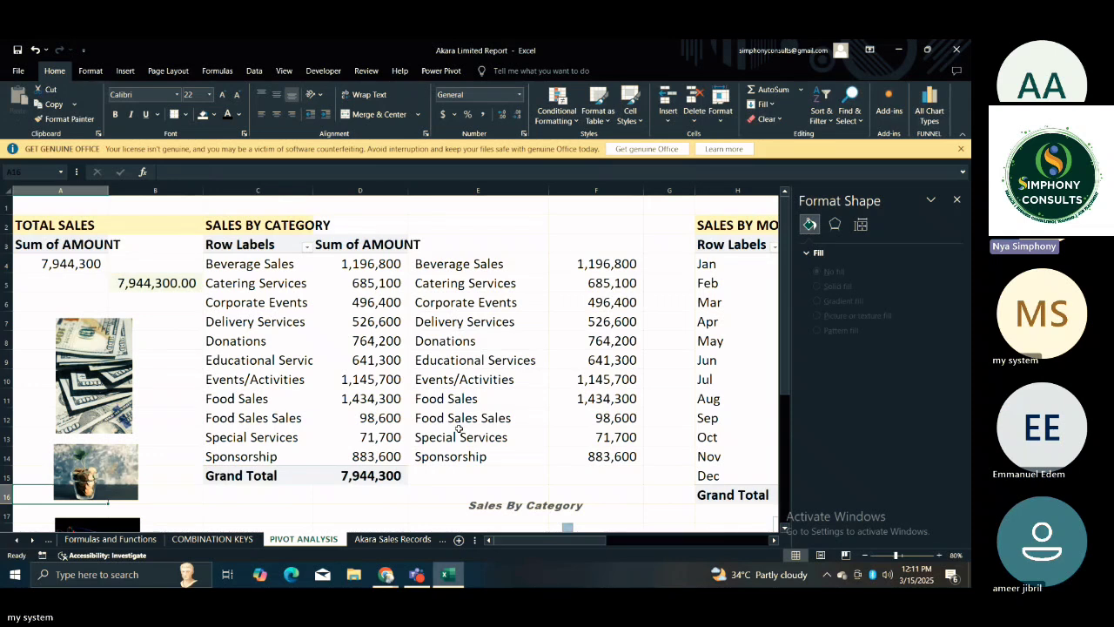
{"action": "key", "text": "Right"}
{"action": "key", "text": "Right"}
{"action": "key", "text": "Right"}
{"action": "key", "text": "Right"}
{"action": "key", "text": "Right"}
{"action": "key", "text": "Right"}
{"action": "key", "text": "Right"}
{"action": "key", "text": "Right"}
{"action": "key", "text": "Right"}
{"action": "key", "text": "Right"}
{"action": "key", "text": "Right"}
{"action": "key", "text": "Right"}
{"action": "key", "text": "Right"}
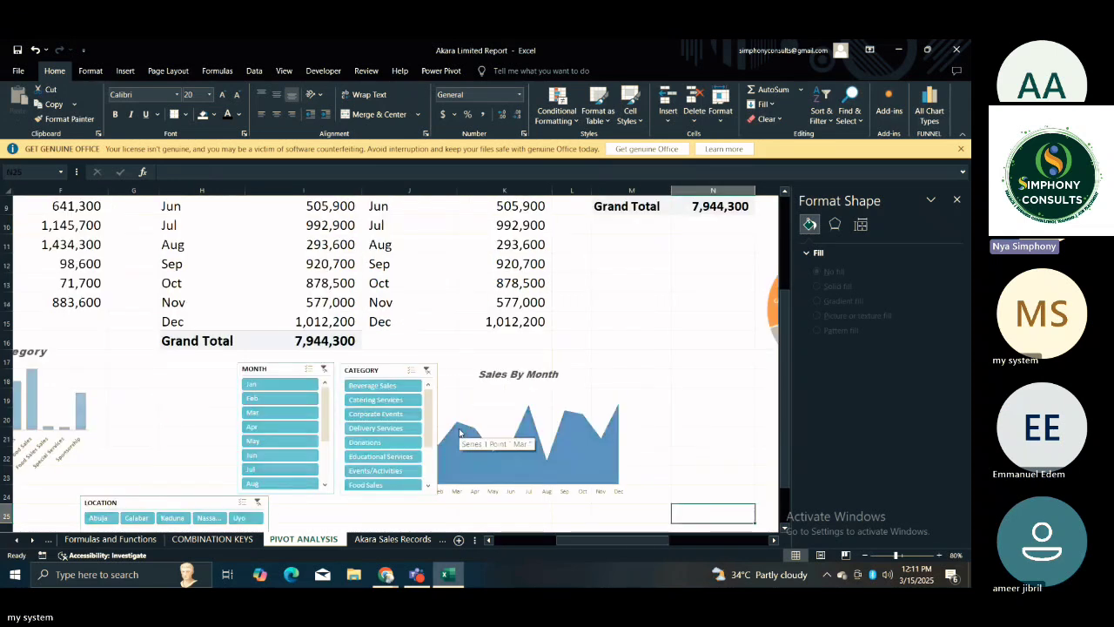
{"action": "key", "text": "Left"}
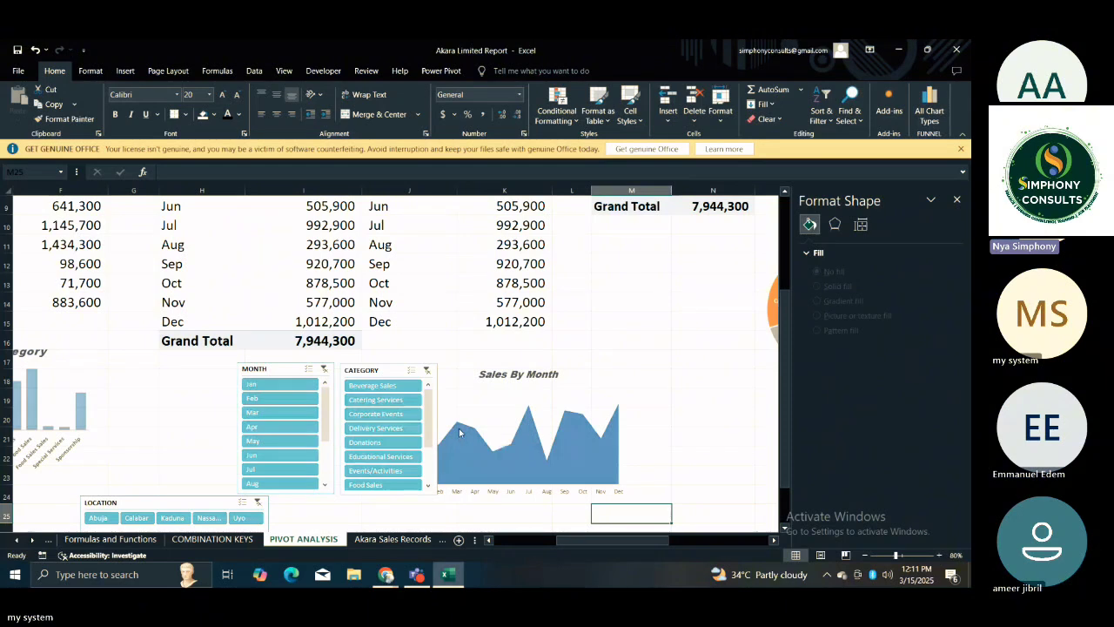
{"action": "left_click", "coordinate": [458, 428]}
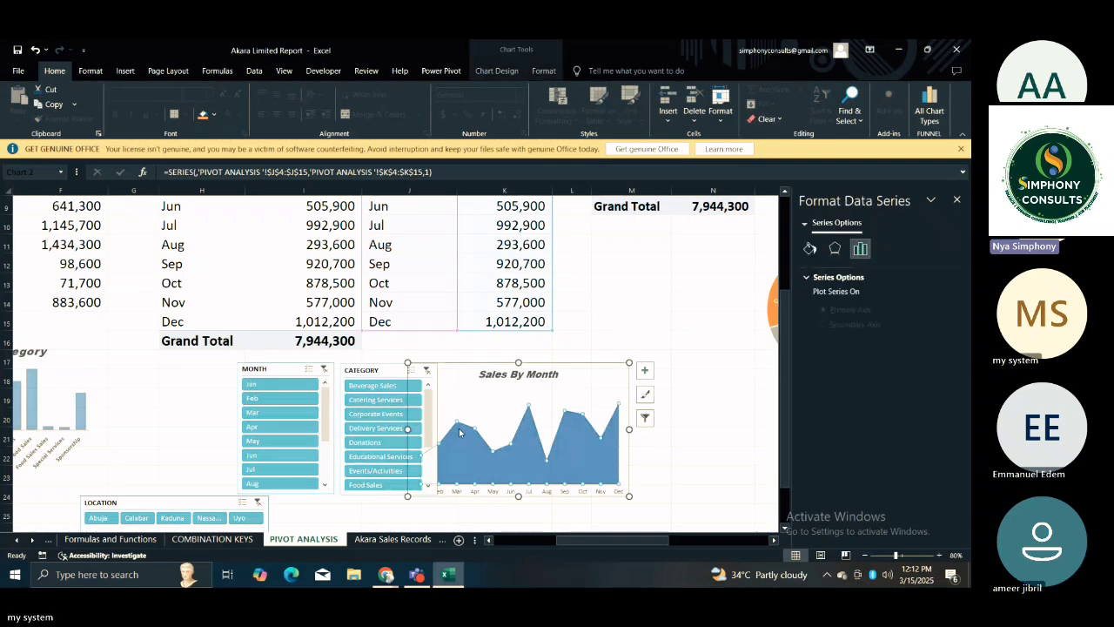
{"action": "key", "text": "Escape"}
{"action": "left_click", "coordinate": [717, 312]}
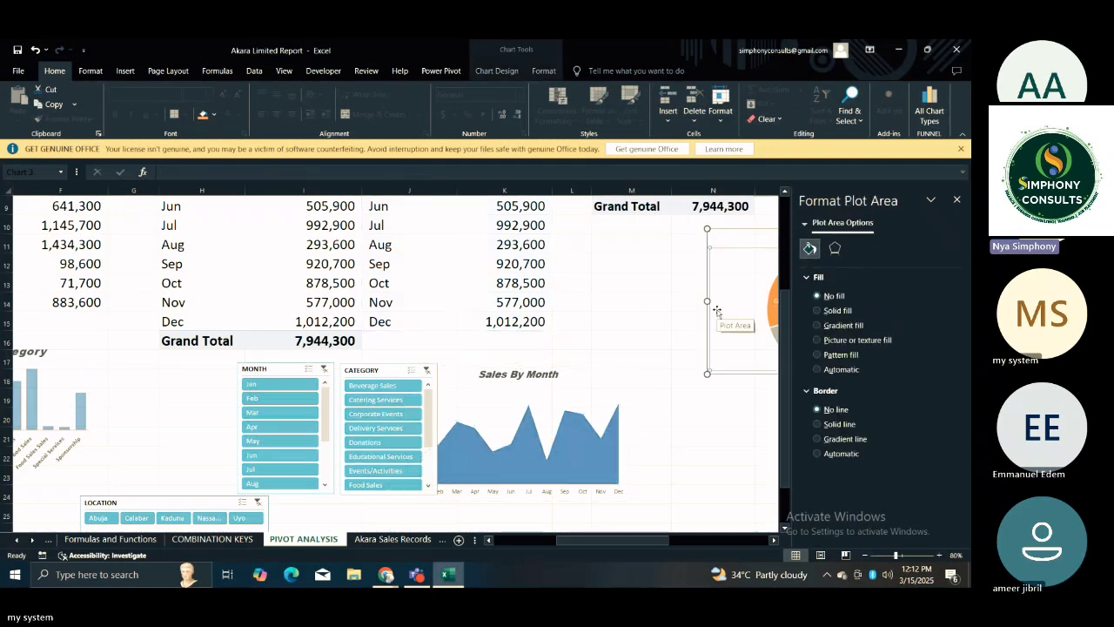
{"action": "left_click", "coordinate": [687, 418]}
{"action": "key", "text": "Right"}
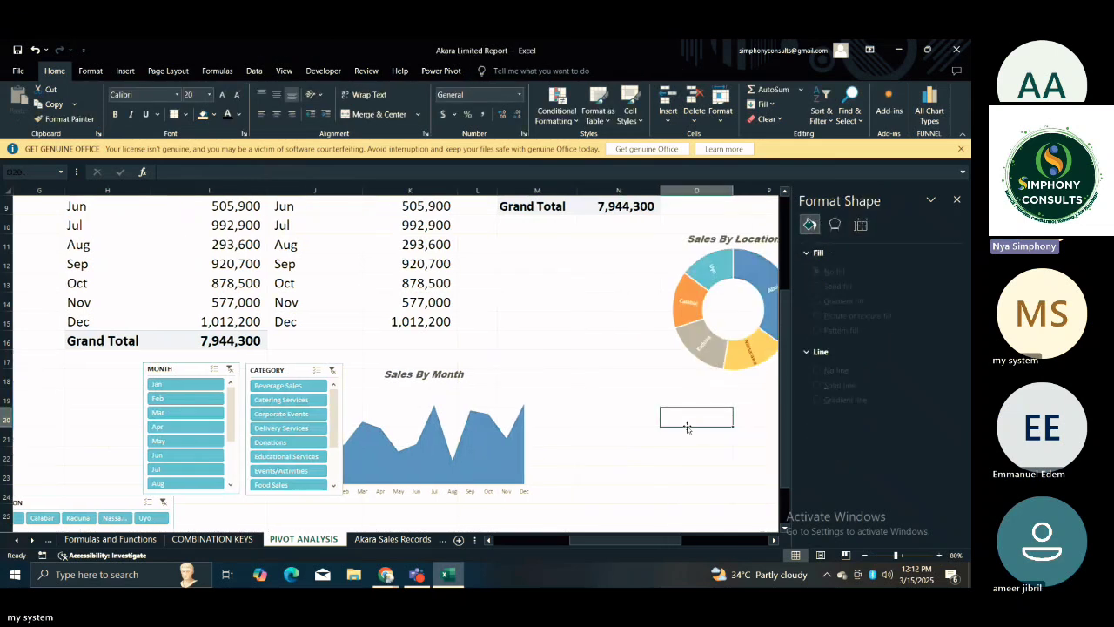
{"action": "key", "text": "Right"}
{"action": "key", "text": "Right"}
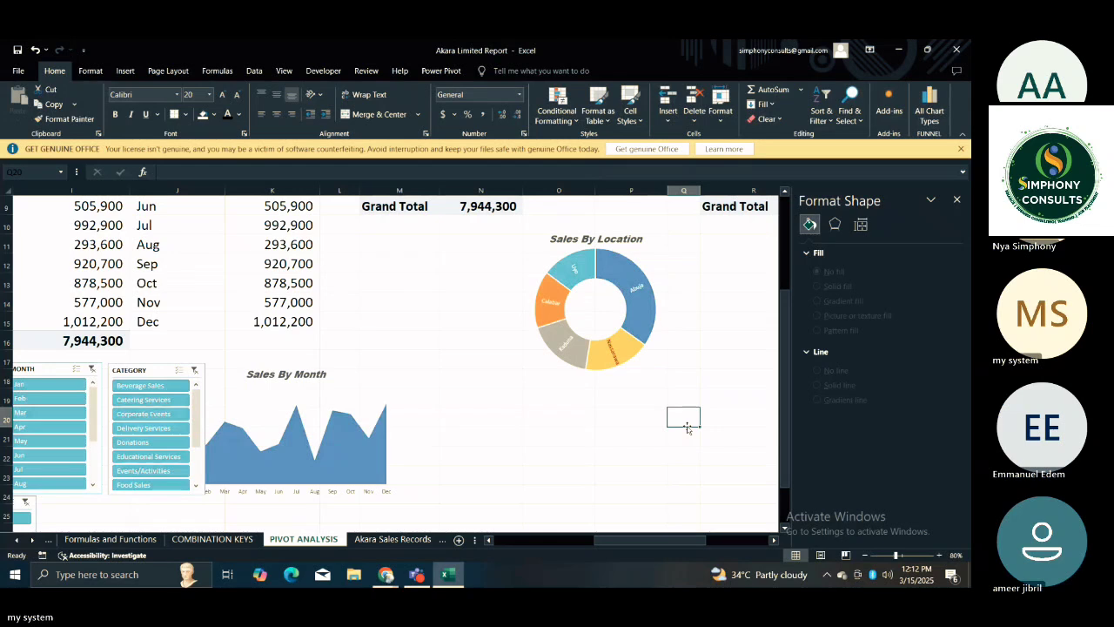
Return to cell A1 of the PIVOT ANALYSIS sheet and close the Format Shape pane.
{"action": "key", "text": "Left"}
{"action": "key", "text": "Left"}
{"action": "key", "text": "Left"}
{"action": "key", "text": "Left"}
{"action": "key", "text": "Left"}
{"action": "key", "text": "Left"}
{"action": "key", "text": "Left"}
{"action": "key", "text": "Left"}
{"action": "key", "text": "Left"}
{"action": "key", "text": "Left"}
{"action": "key", "text": "Left"}
{"action": "key", "text": "Left"}
{"action": "key", "text": "Left"}
{"action": "key", "text": "Left"}
{"action": "key", "text": "Left"}
{"action": "key", "text": "Left"}
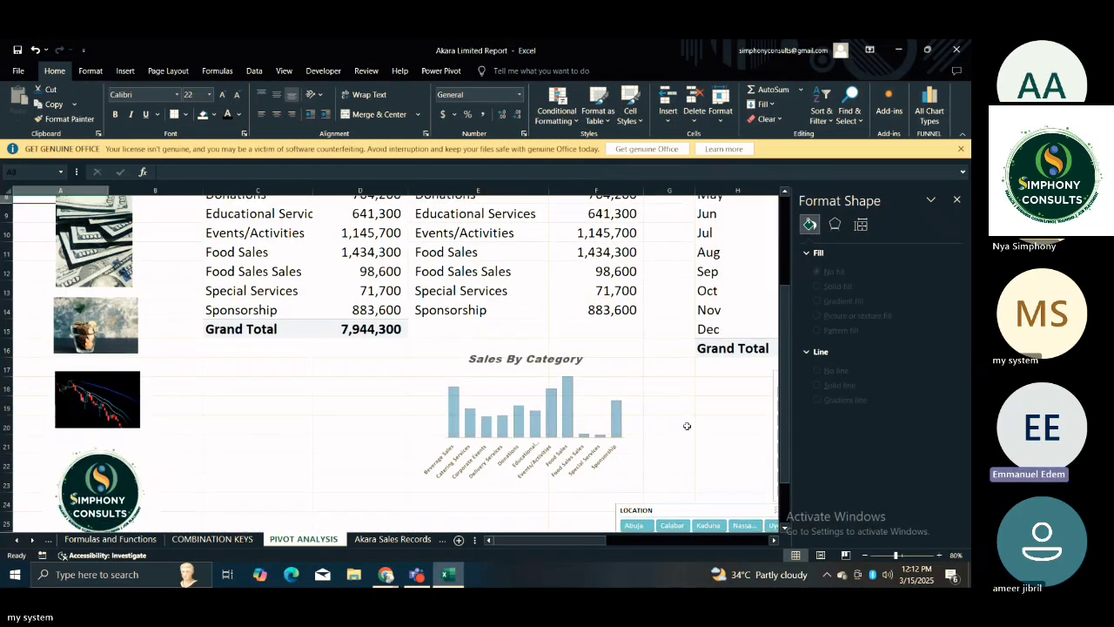
{"action": "key", "text": "Up"}
{"action": "key", "text": "Up"}
{"action": "key", "text": "Up"}
{"action": "key", "text": "Up"}
{"action": "key", "text": "Up"}
{"action": "key", "text": "Up"}
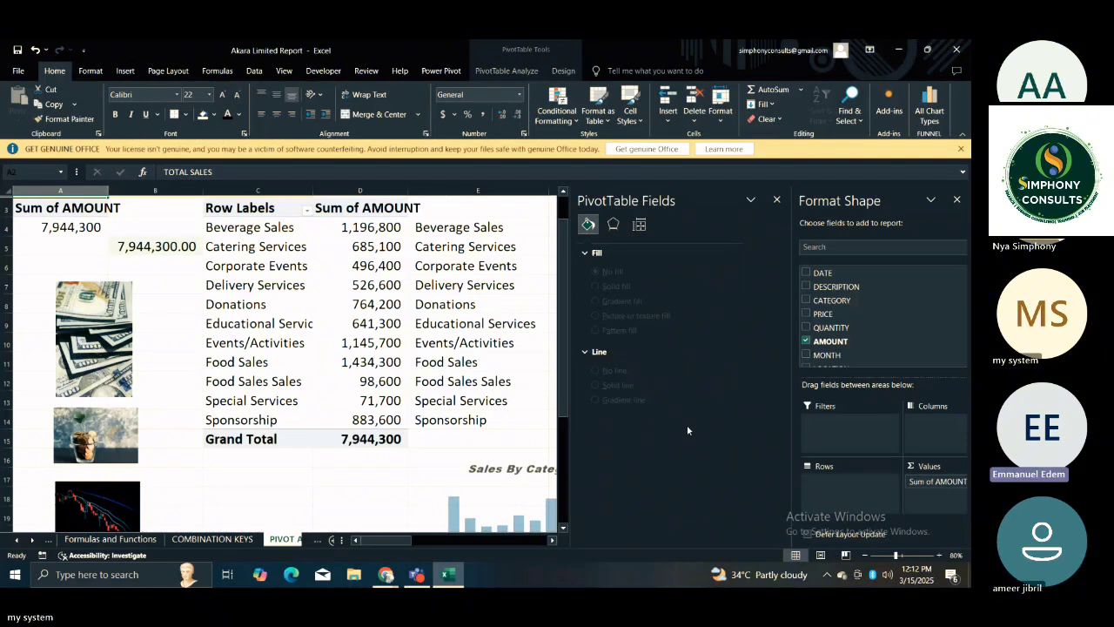
{"action": "key", "text": "Up"}
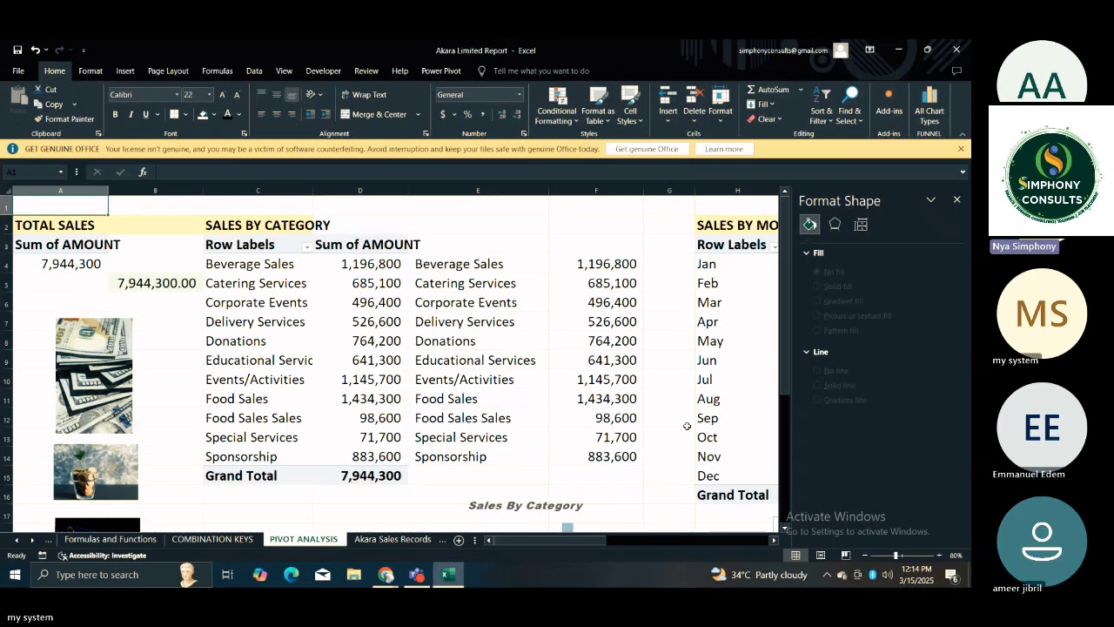
{"action": "left_click", "coordinate": [958, 199]}
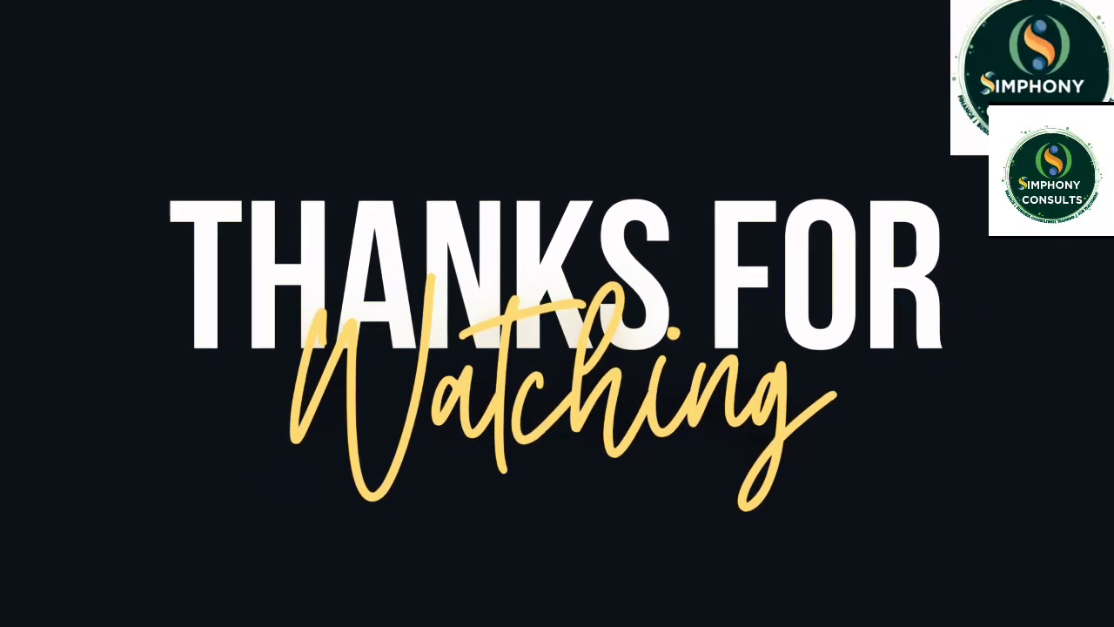